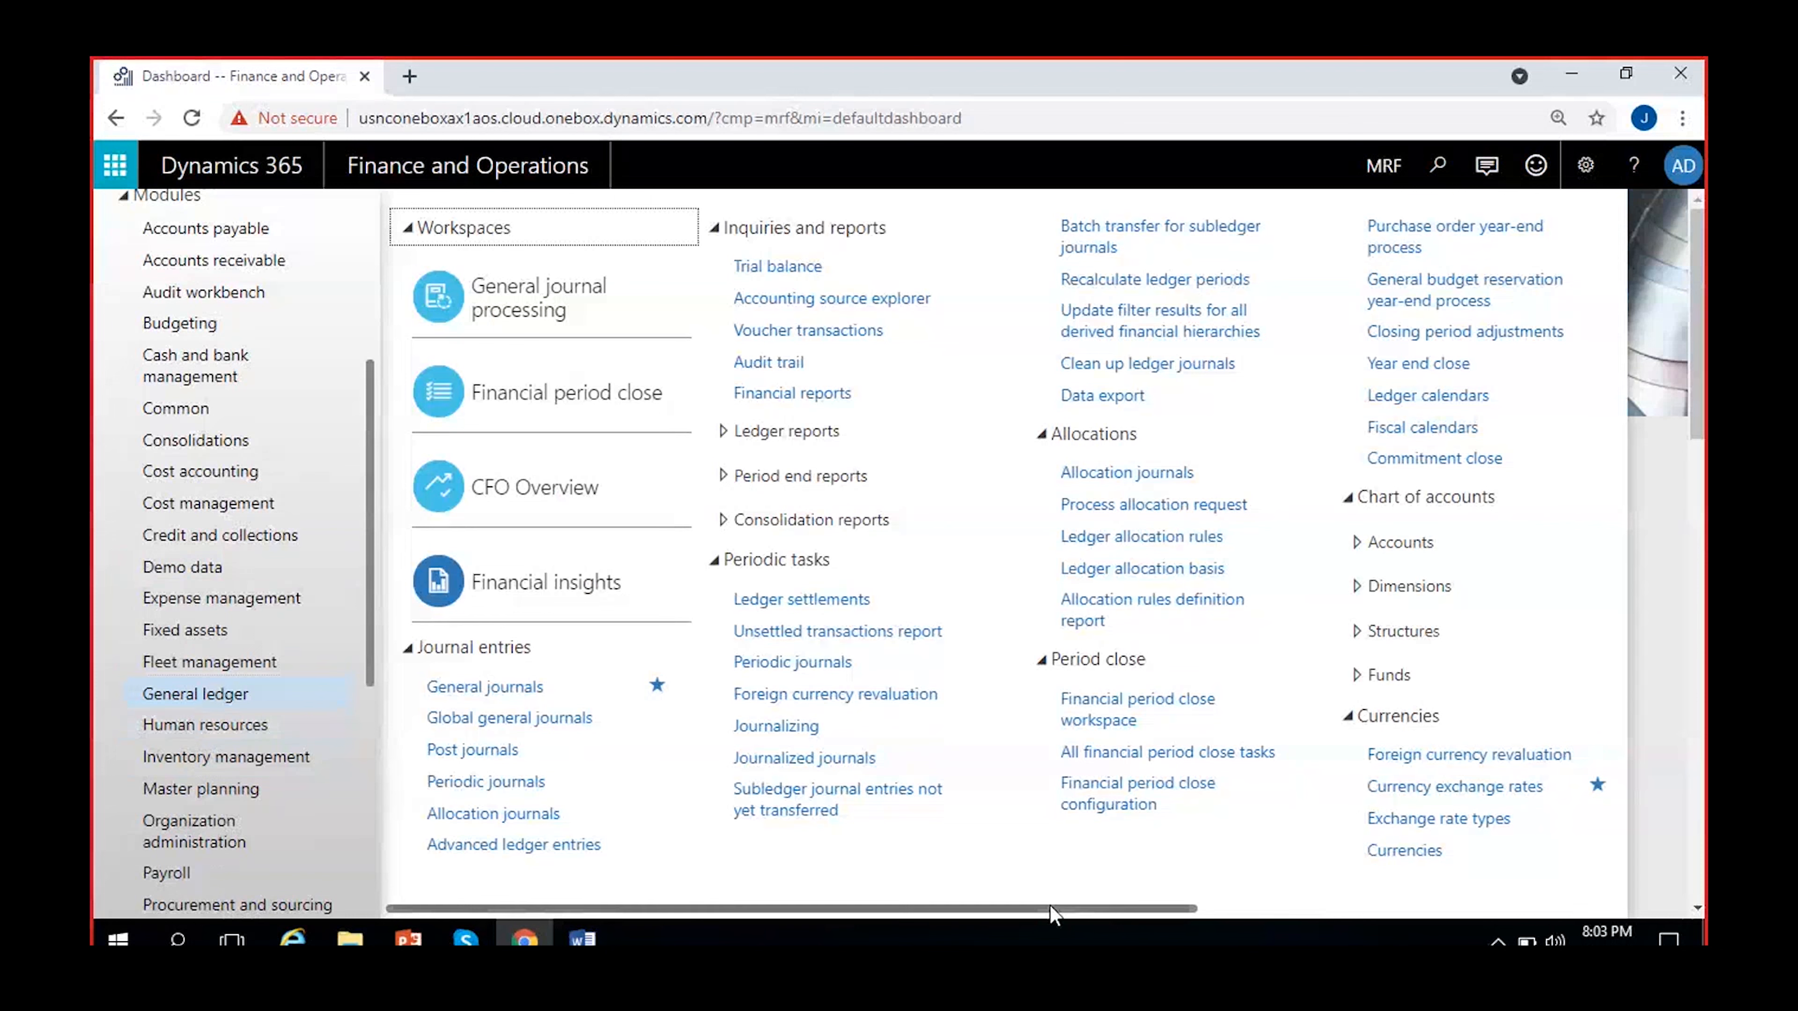
Open the General ledger journal names setup and select the GenJournal record.
scroll(1142, 863, "right", 5)
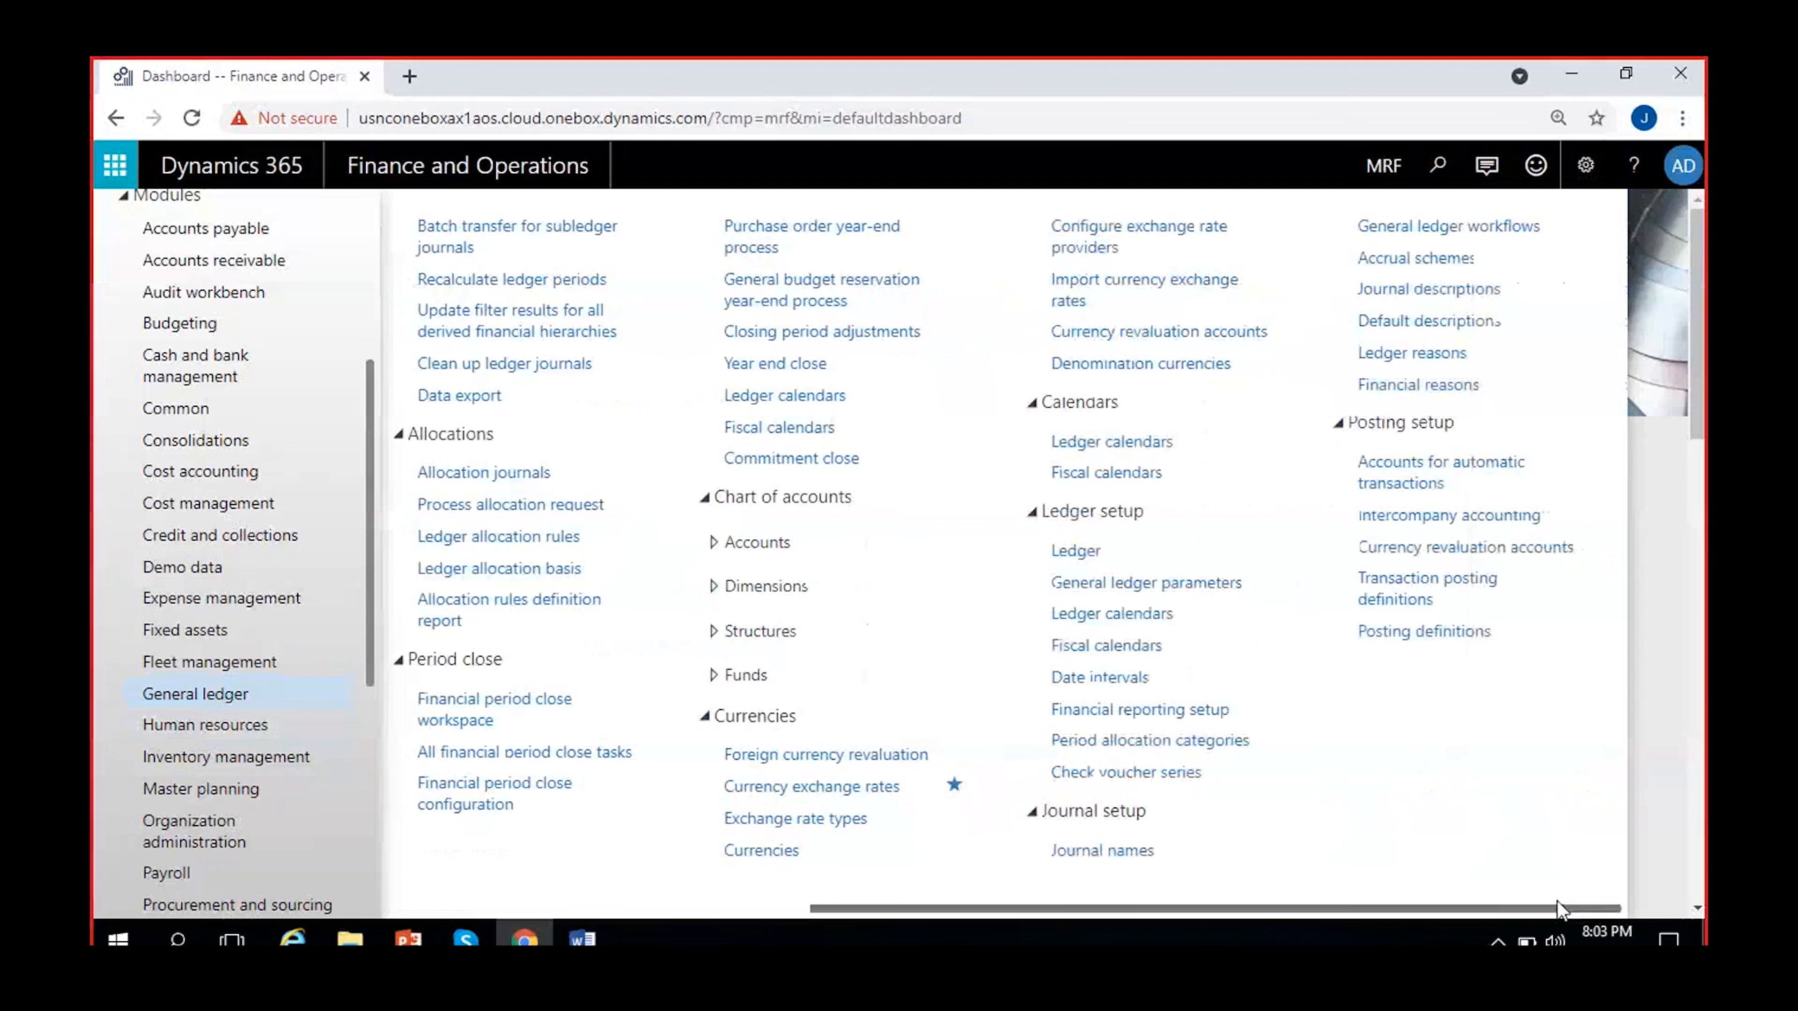
left_click(1120, 854)
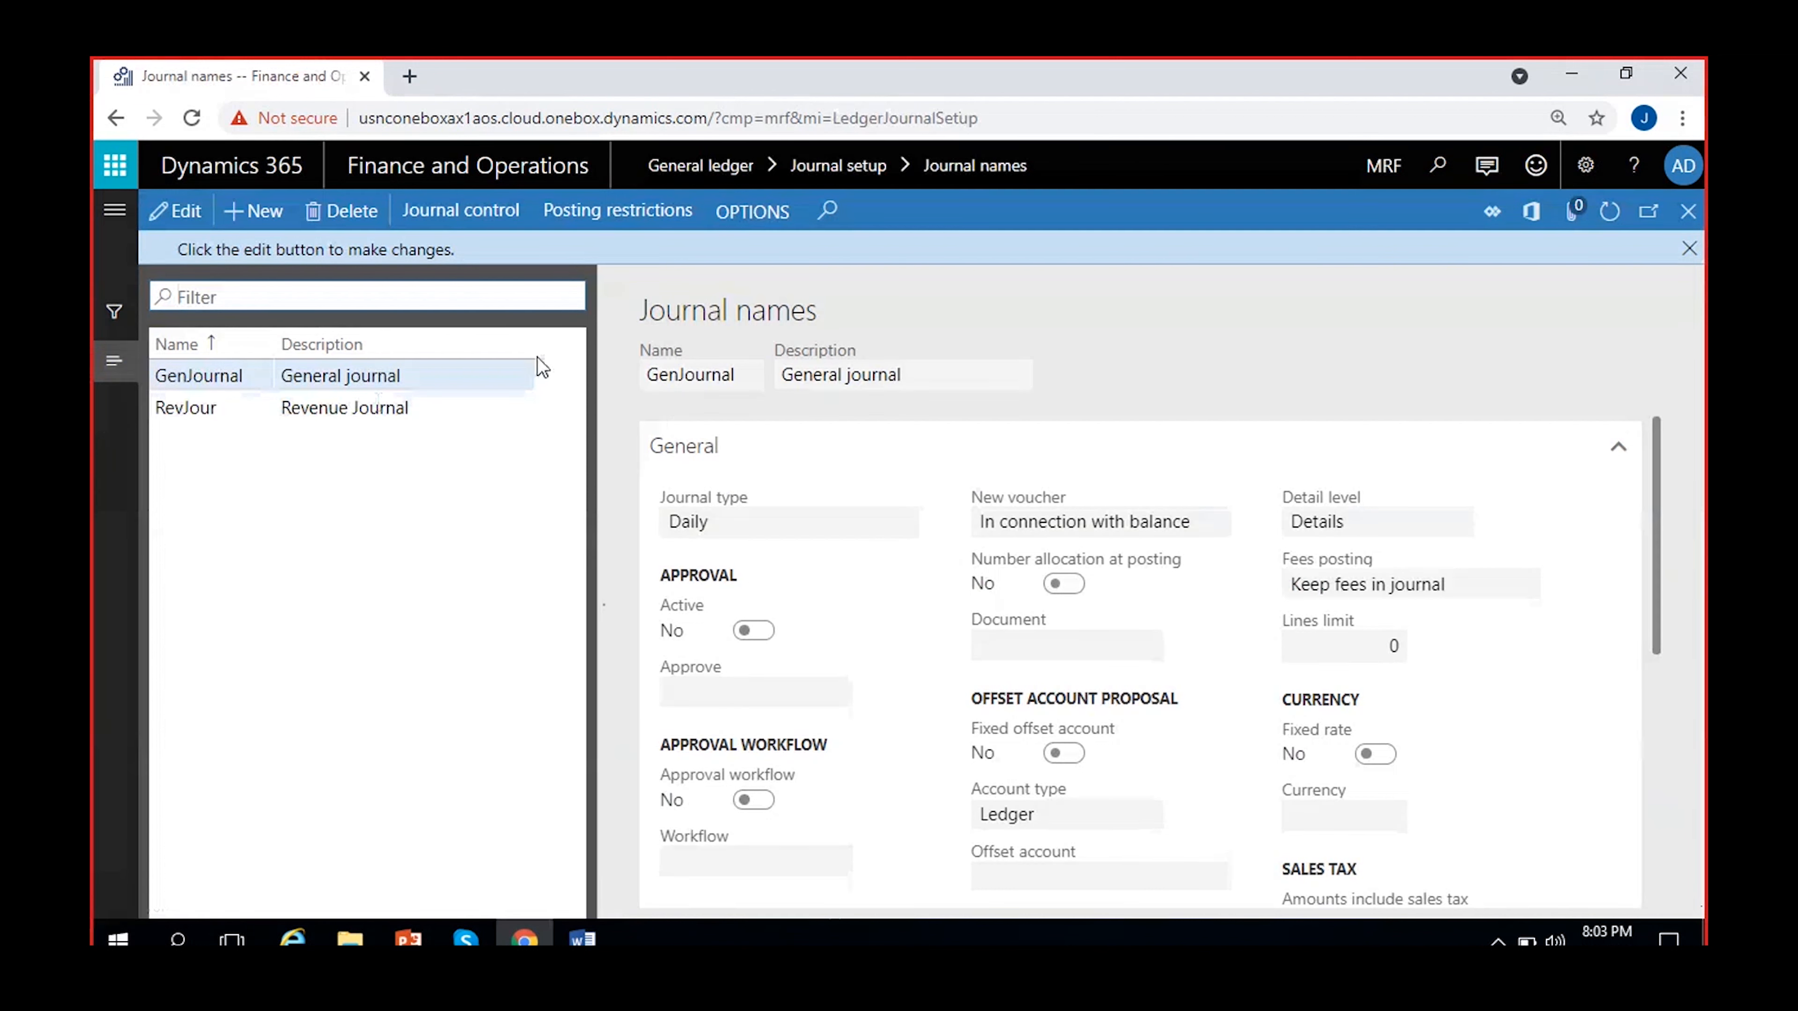
left_click(469, 376)
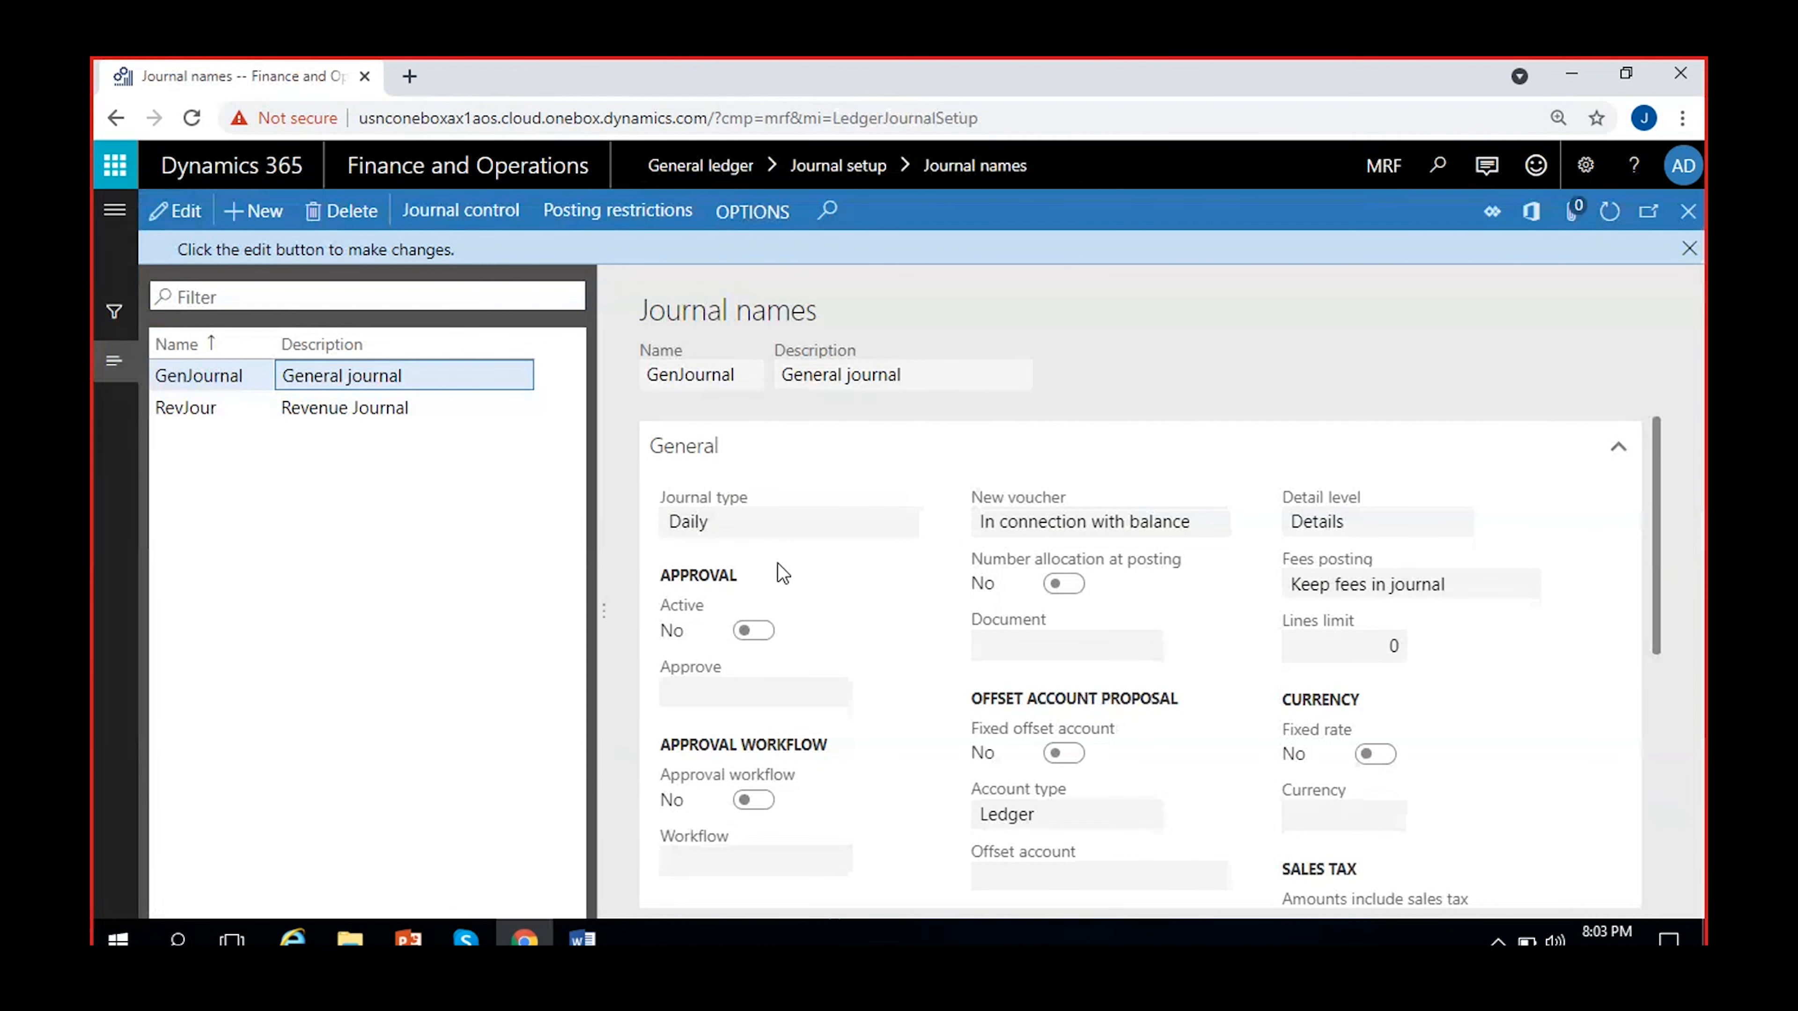
left_click(1689, 249)
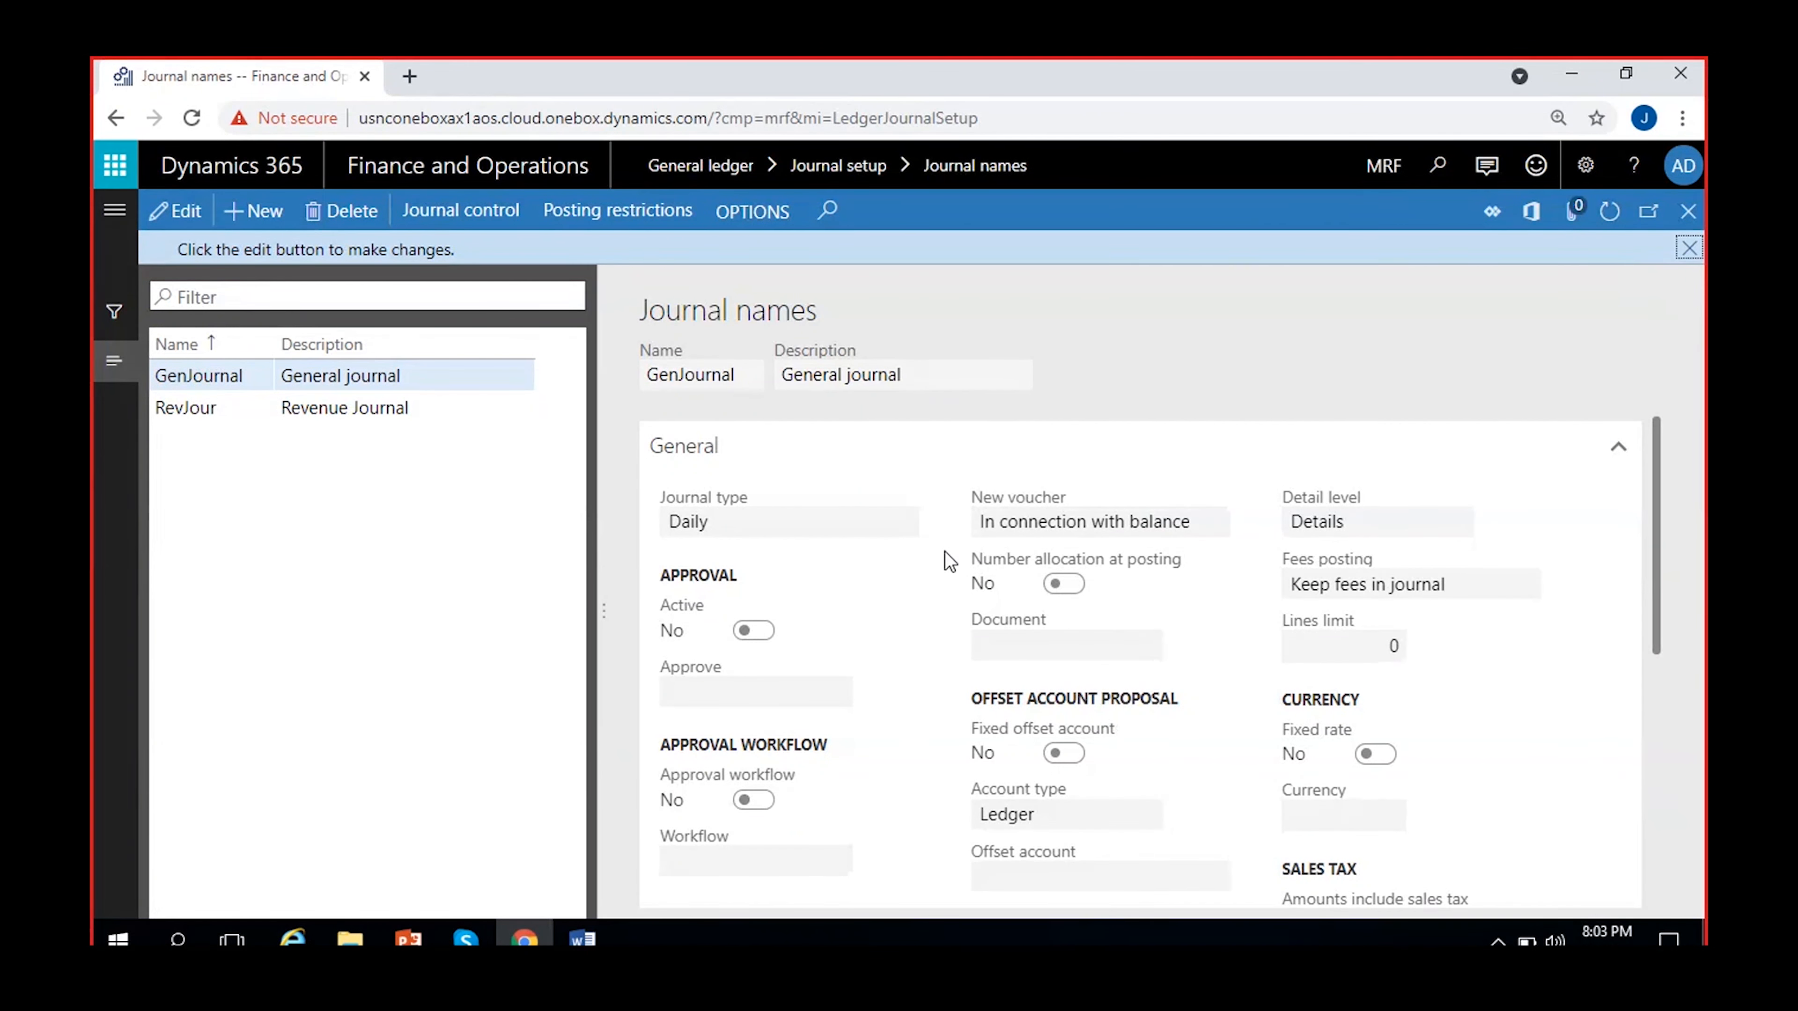
Open the GenJour number sequence from the journal's voucher series and go to its General settings.
scroll(944, 551, "down", 6)
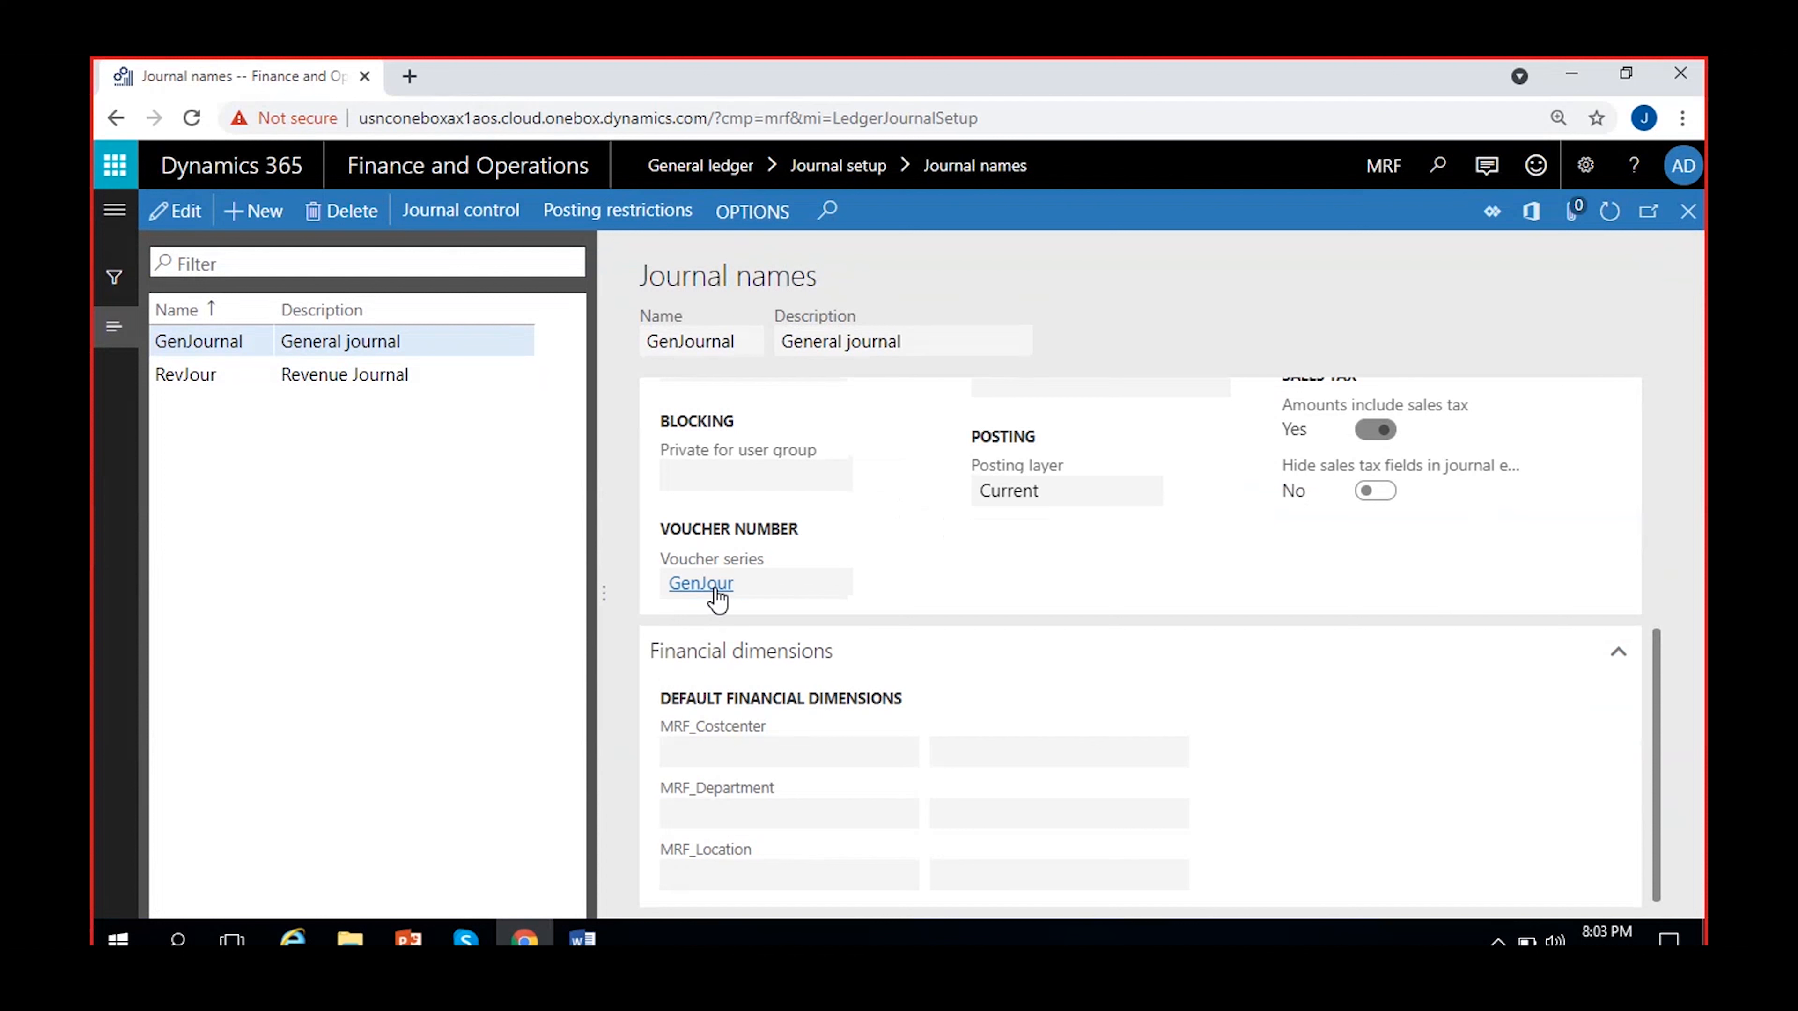
left_click(715, 588)
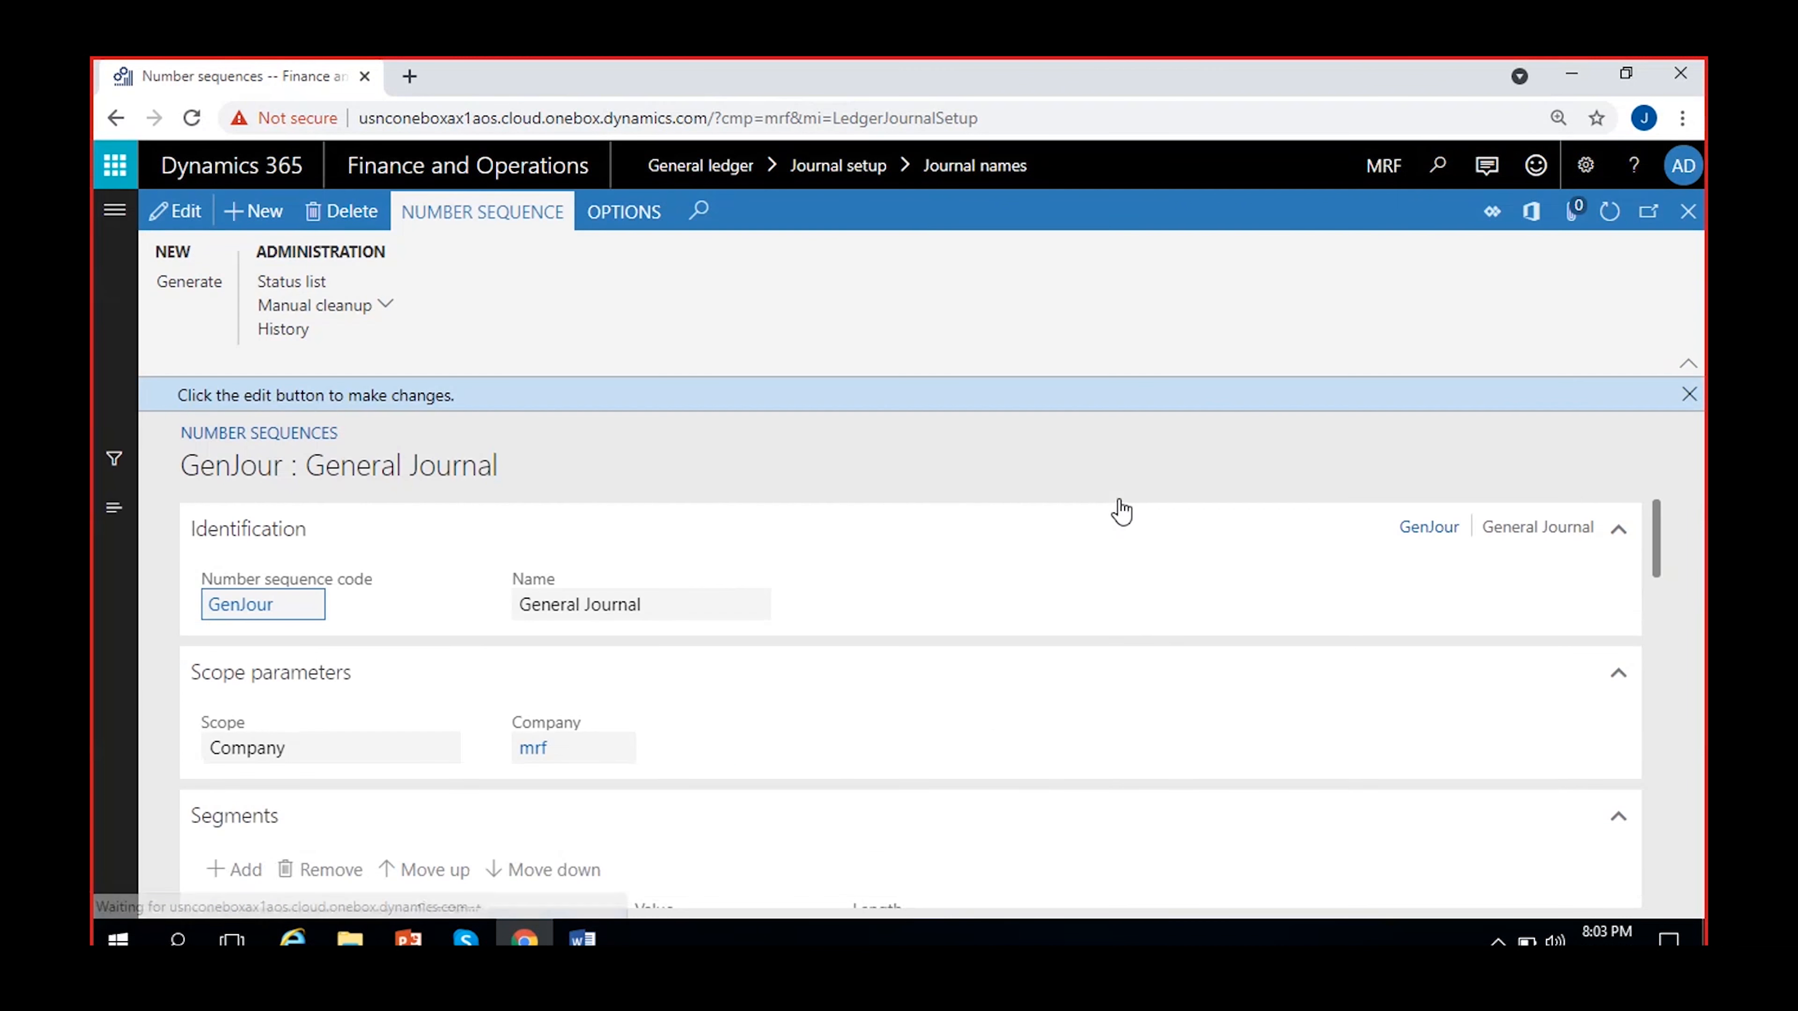
scroll(733, 701, "down", 10)
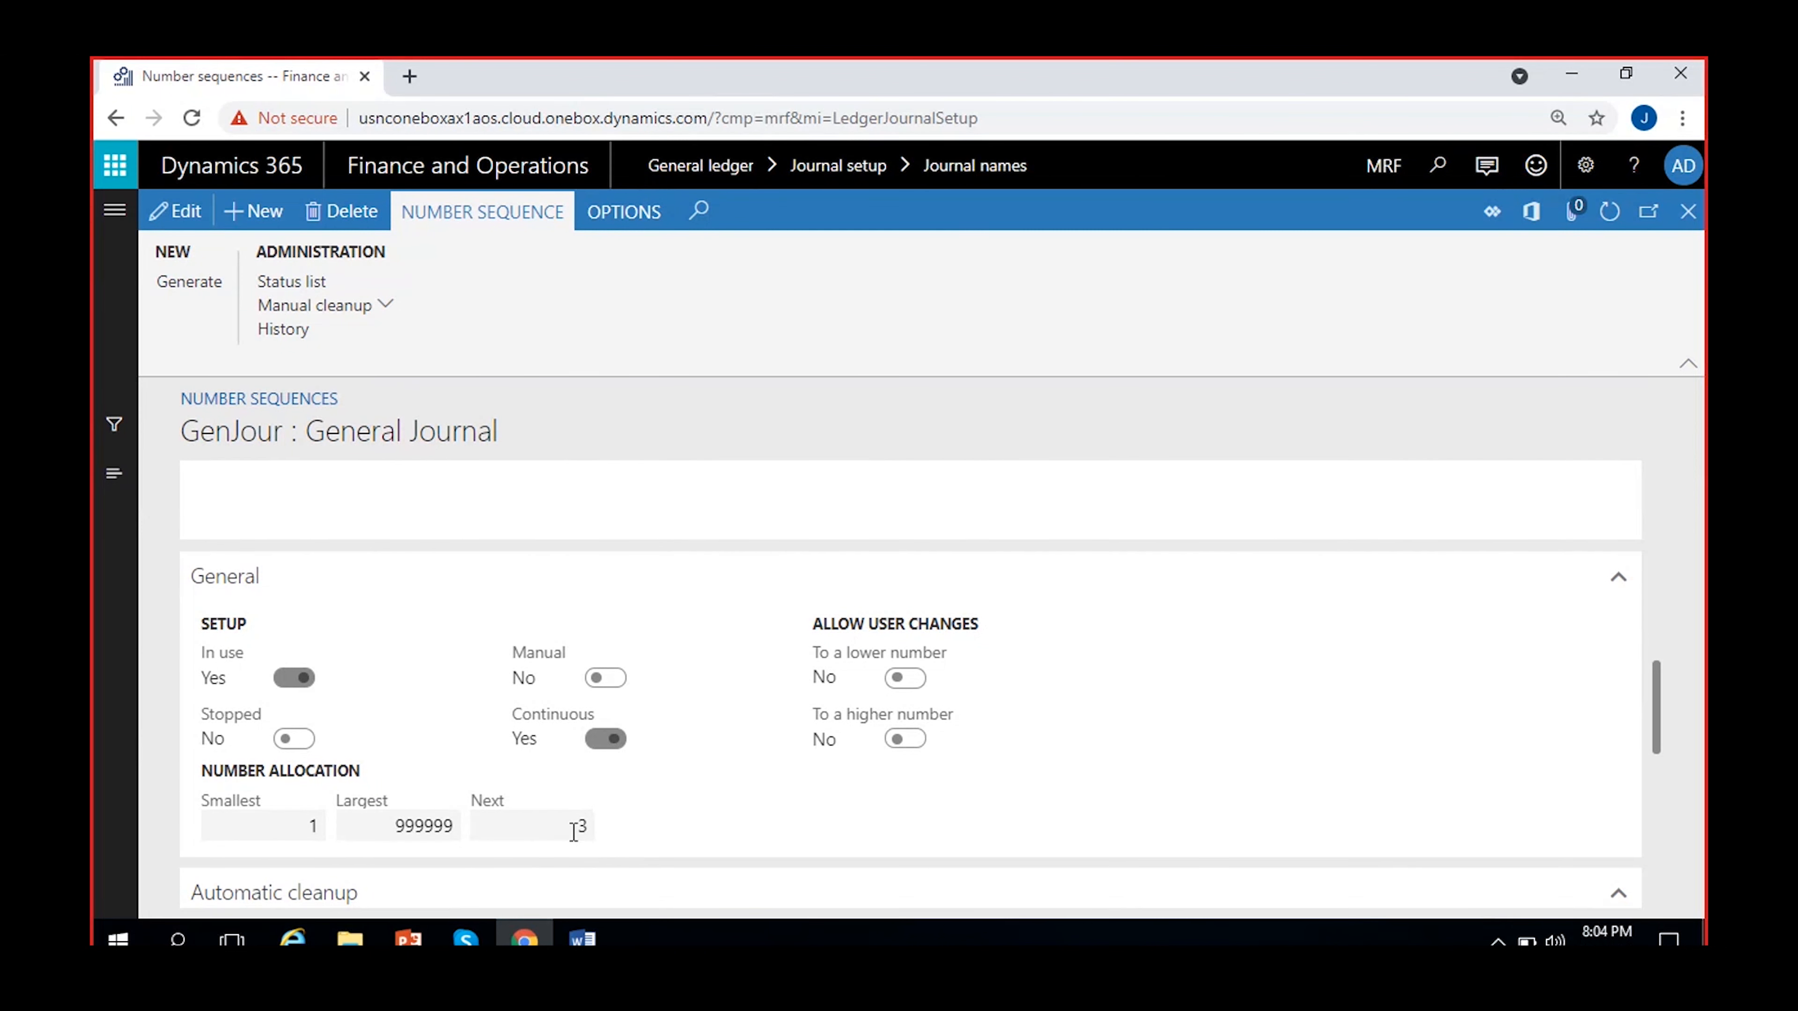
Edit the GenJour sequence to allow changes to a higher number, set the Next number to 2, accept the change and save.
left_click(162, 210)
scroll(919, 864, "down", 10)
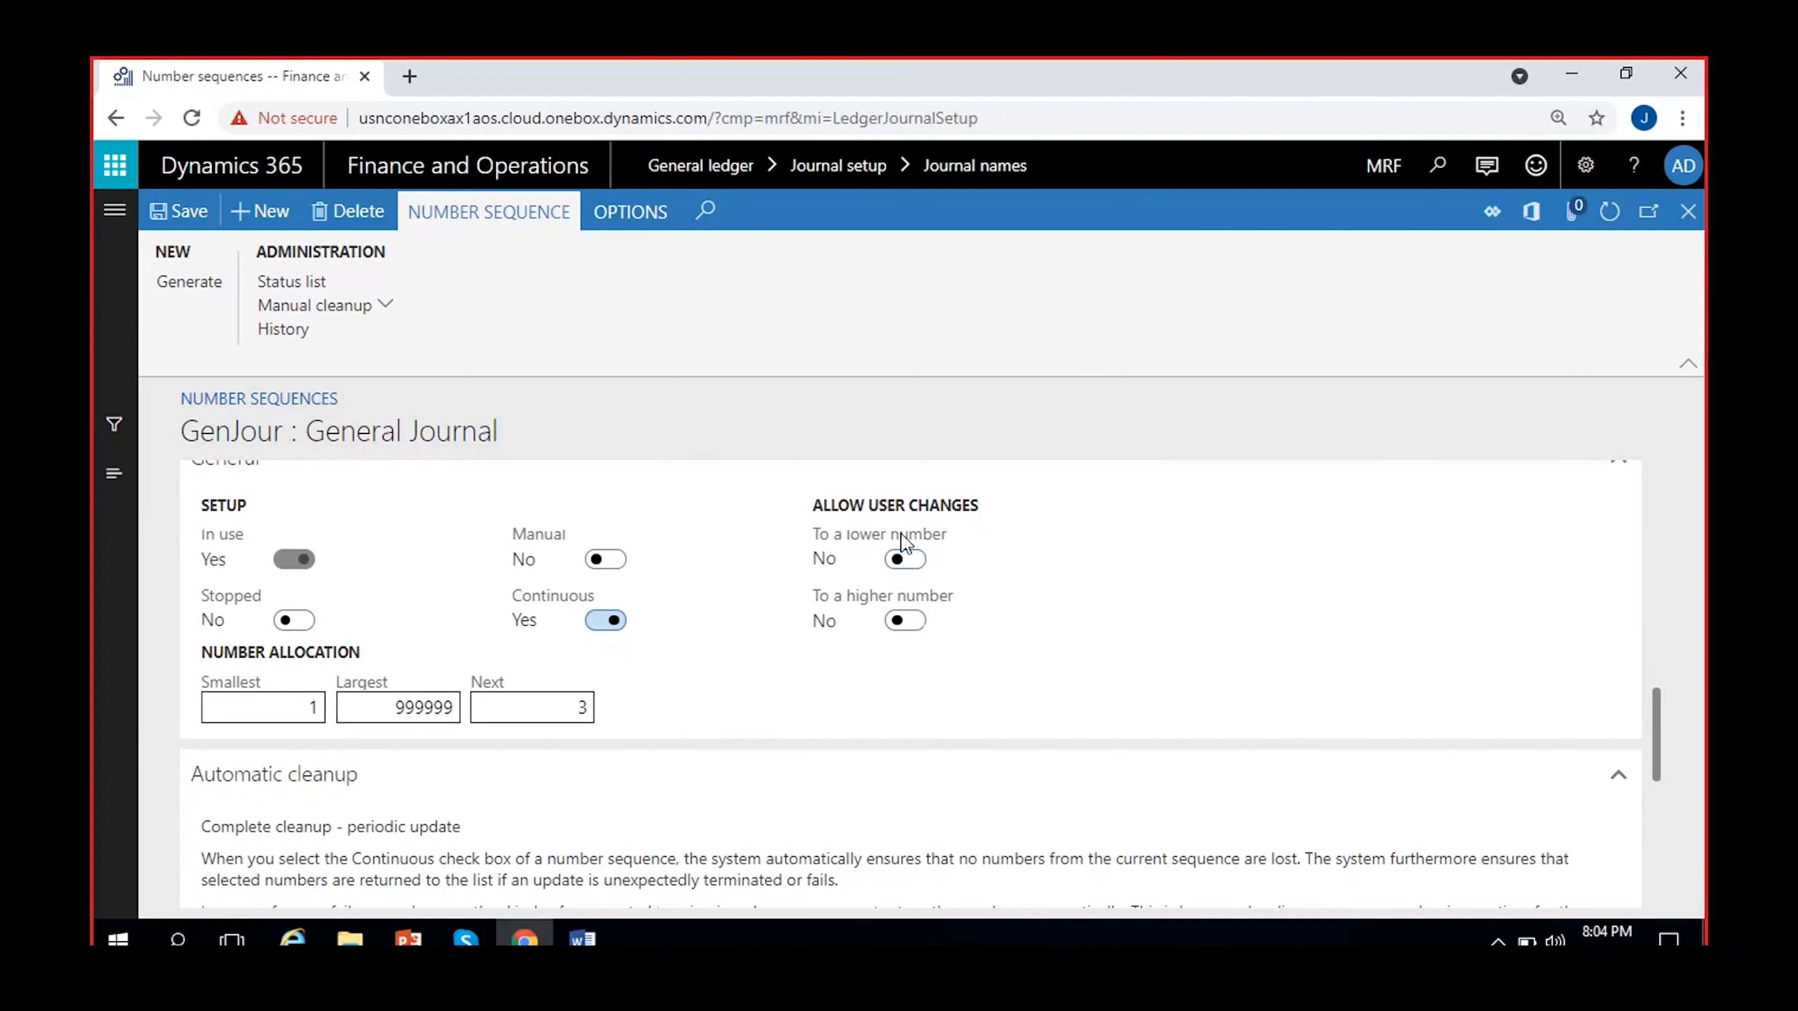
left_click(903, 621)
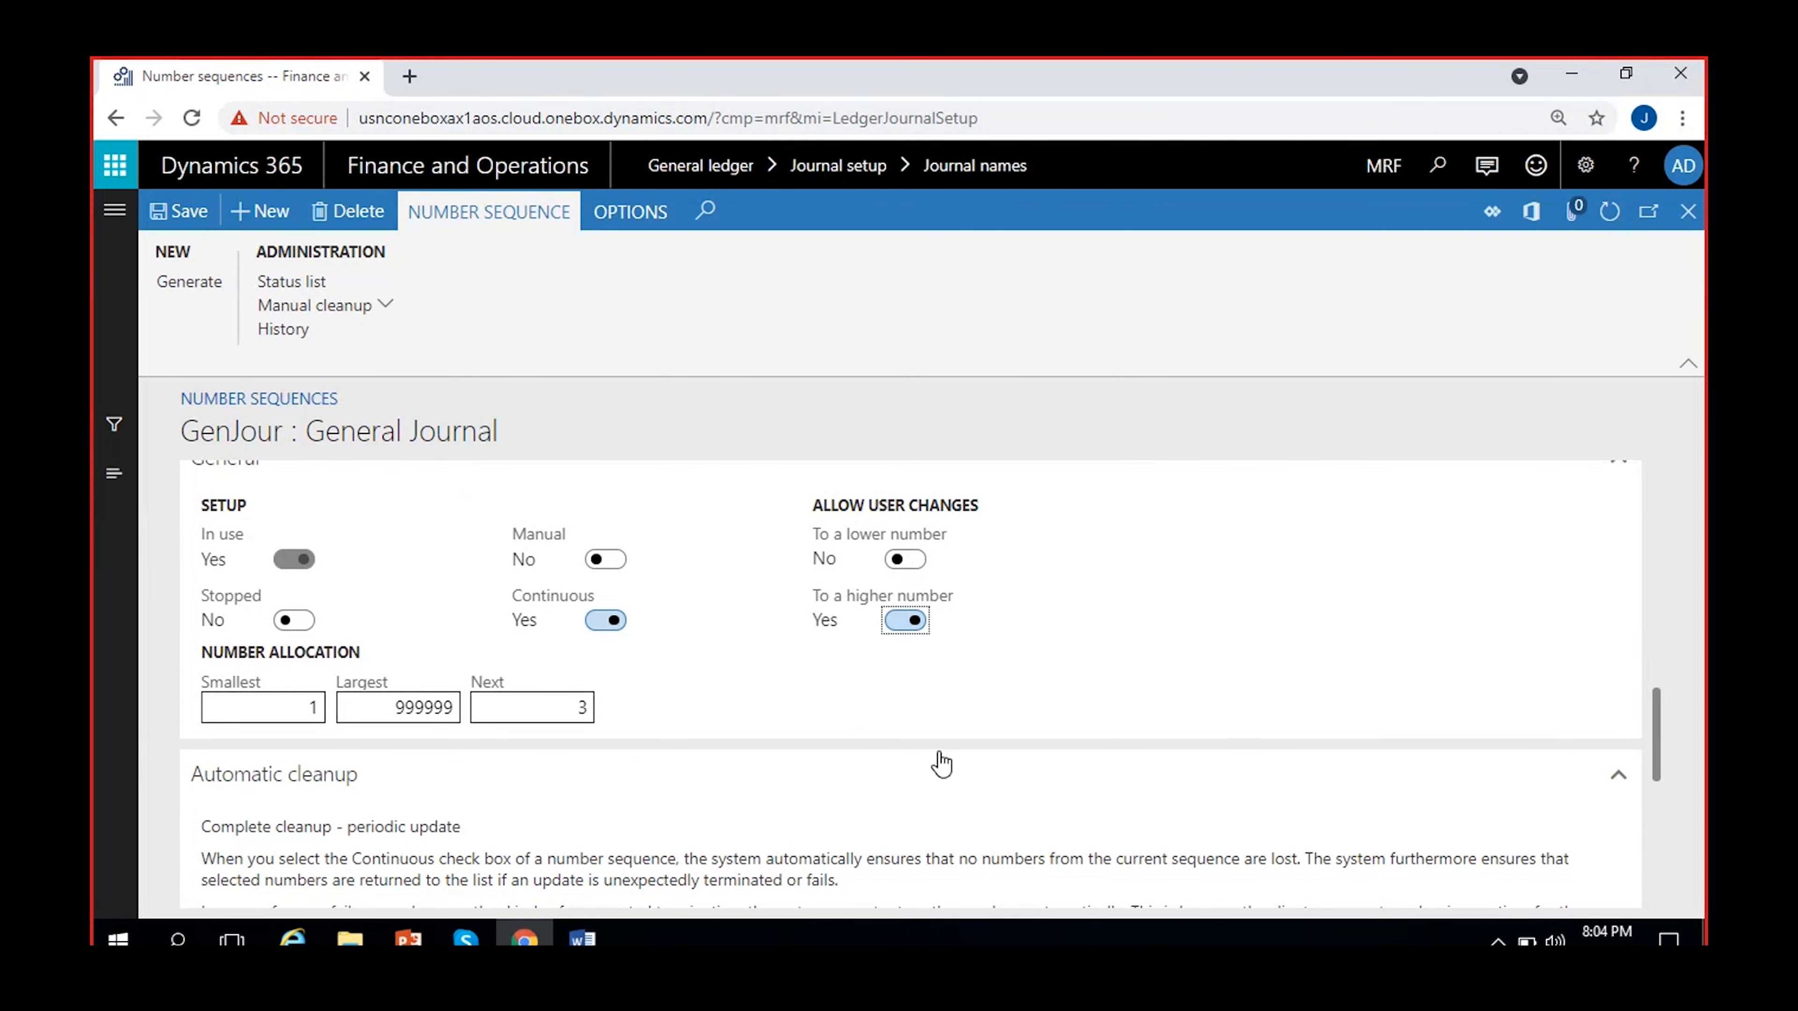
left_click(579, 708)
key("BackSpace")
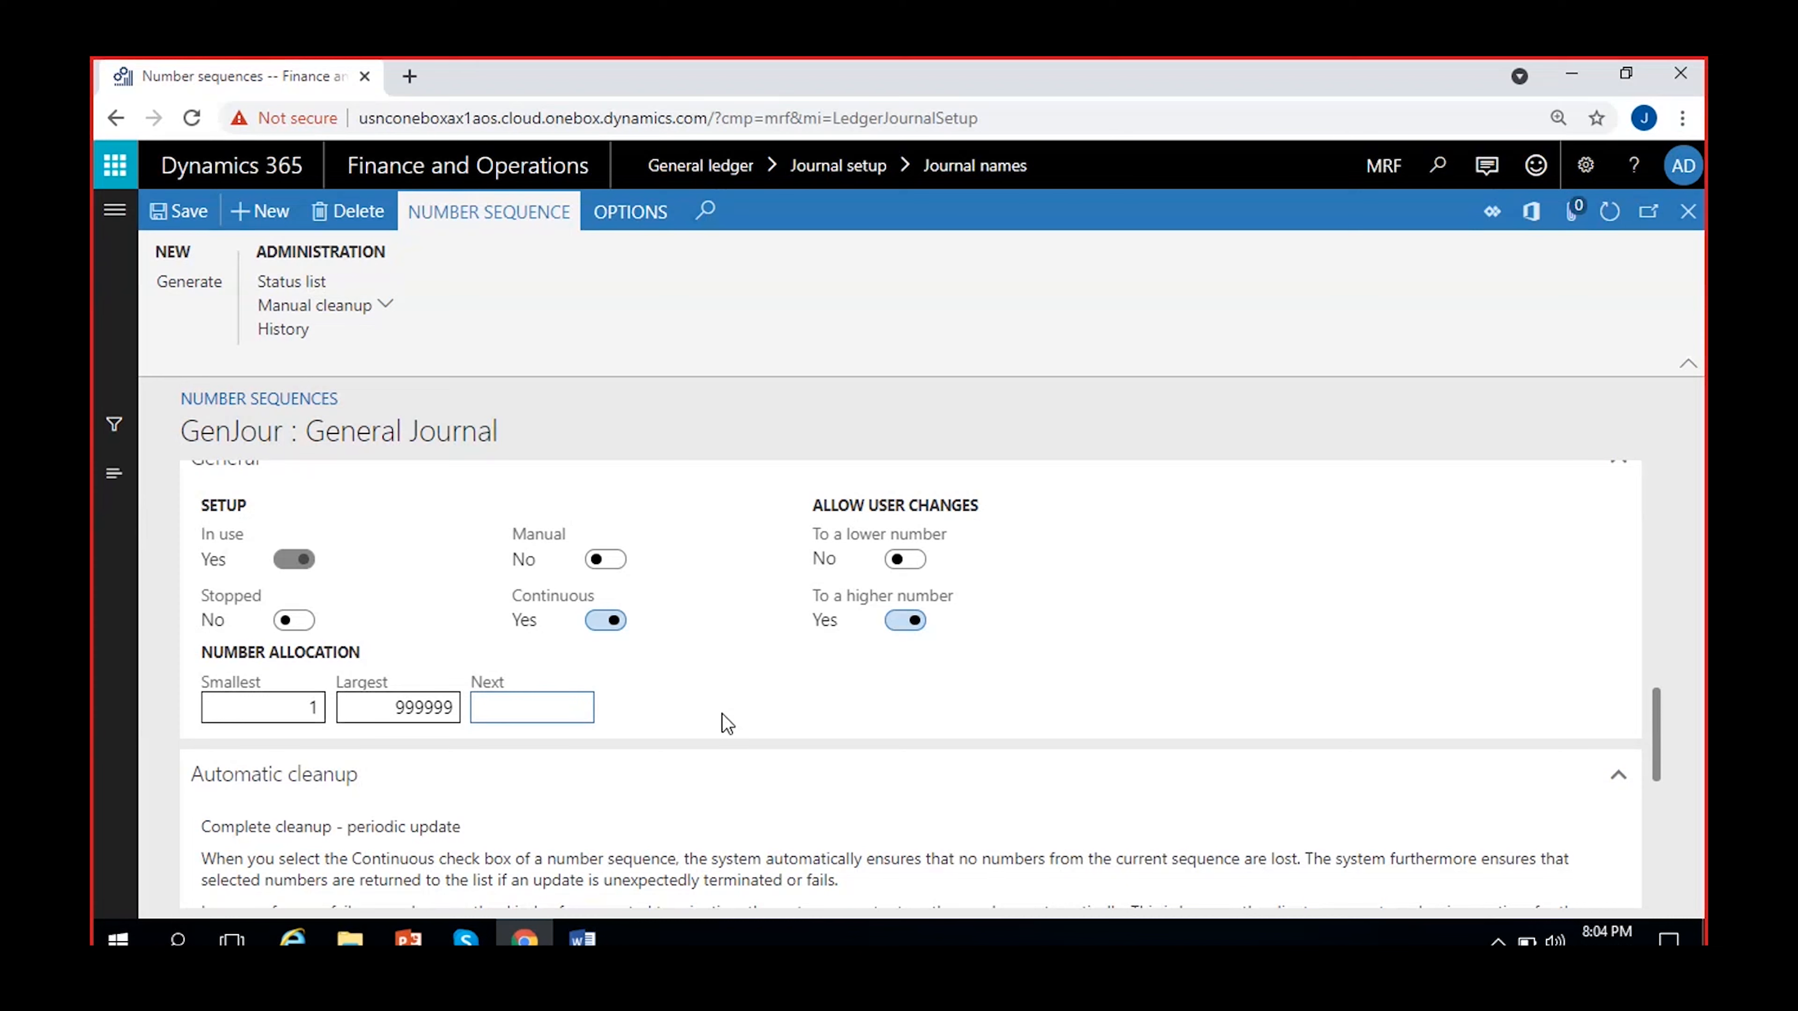
left_click(766, 703)
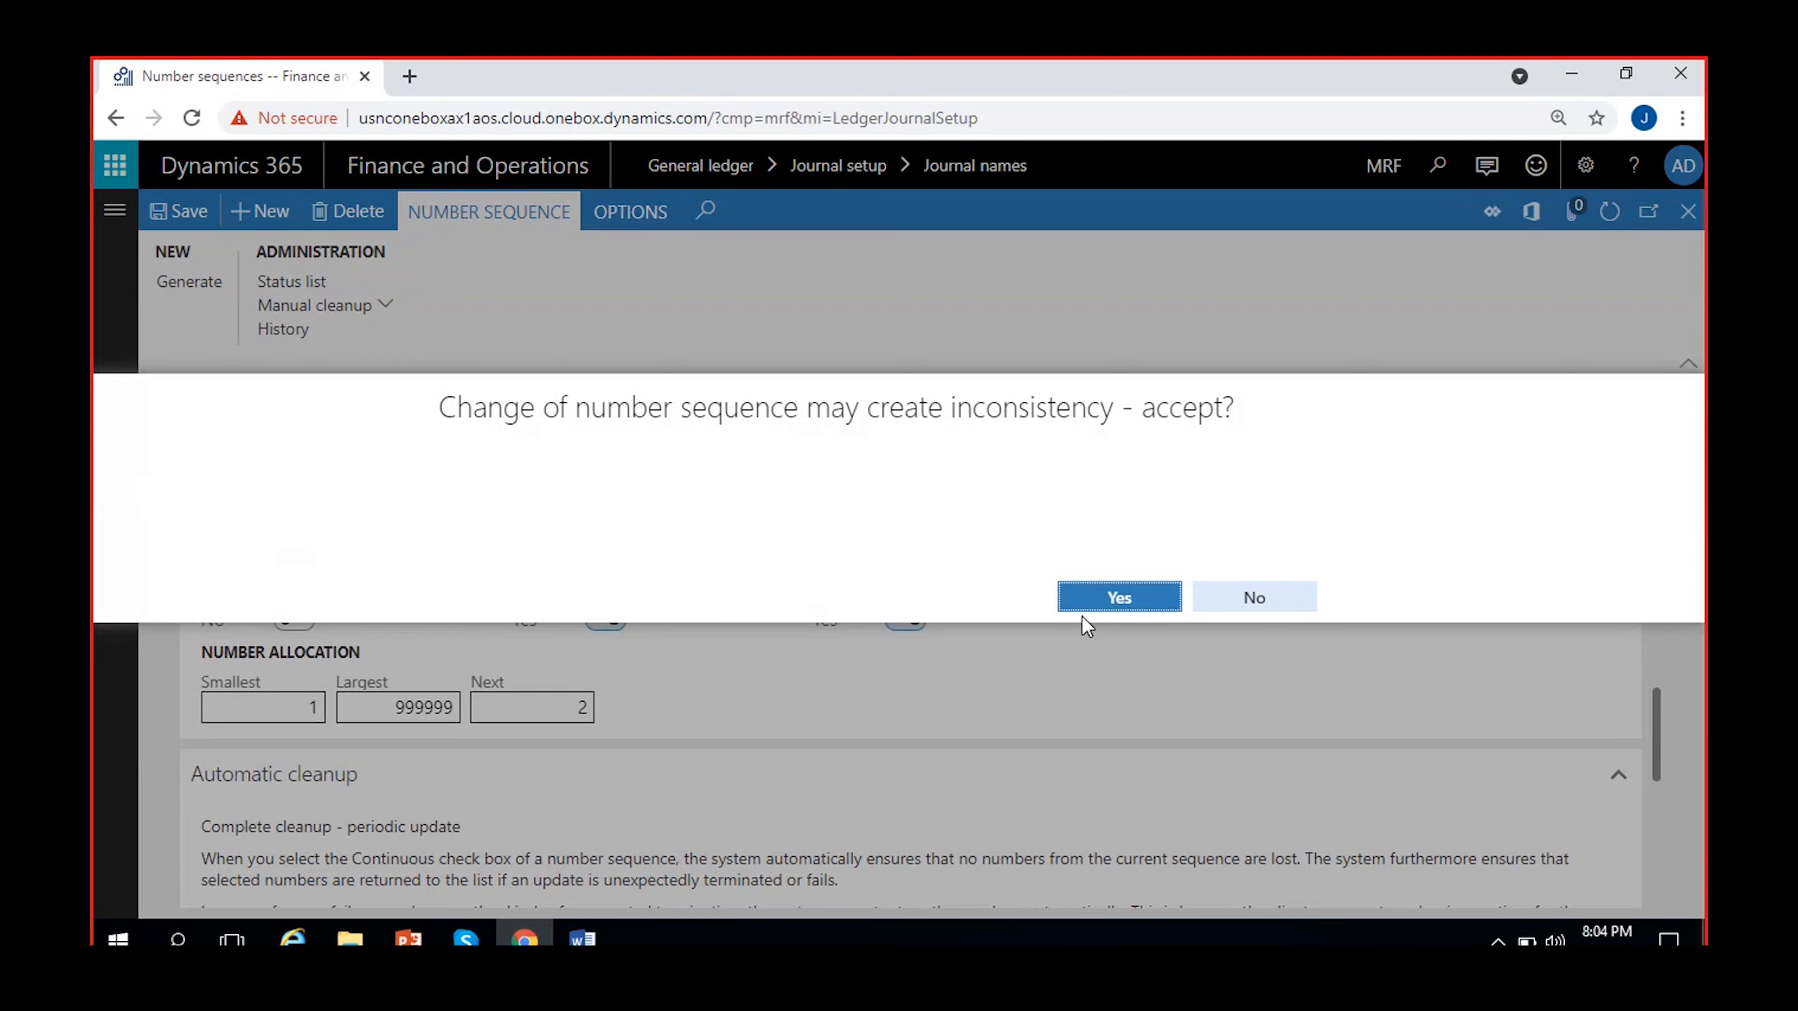
left_click(1088, 586)
left_click(203, 226)
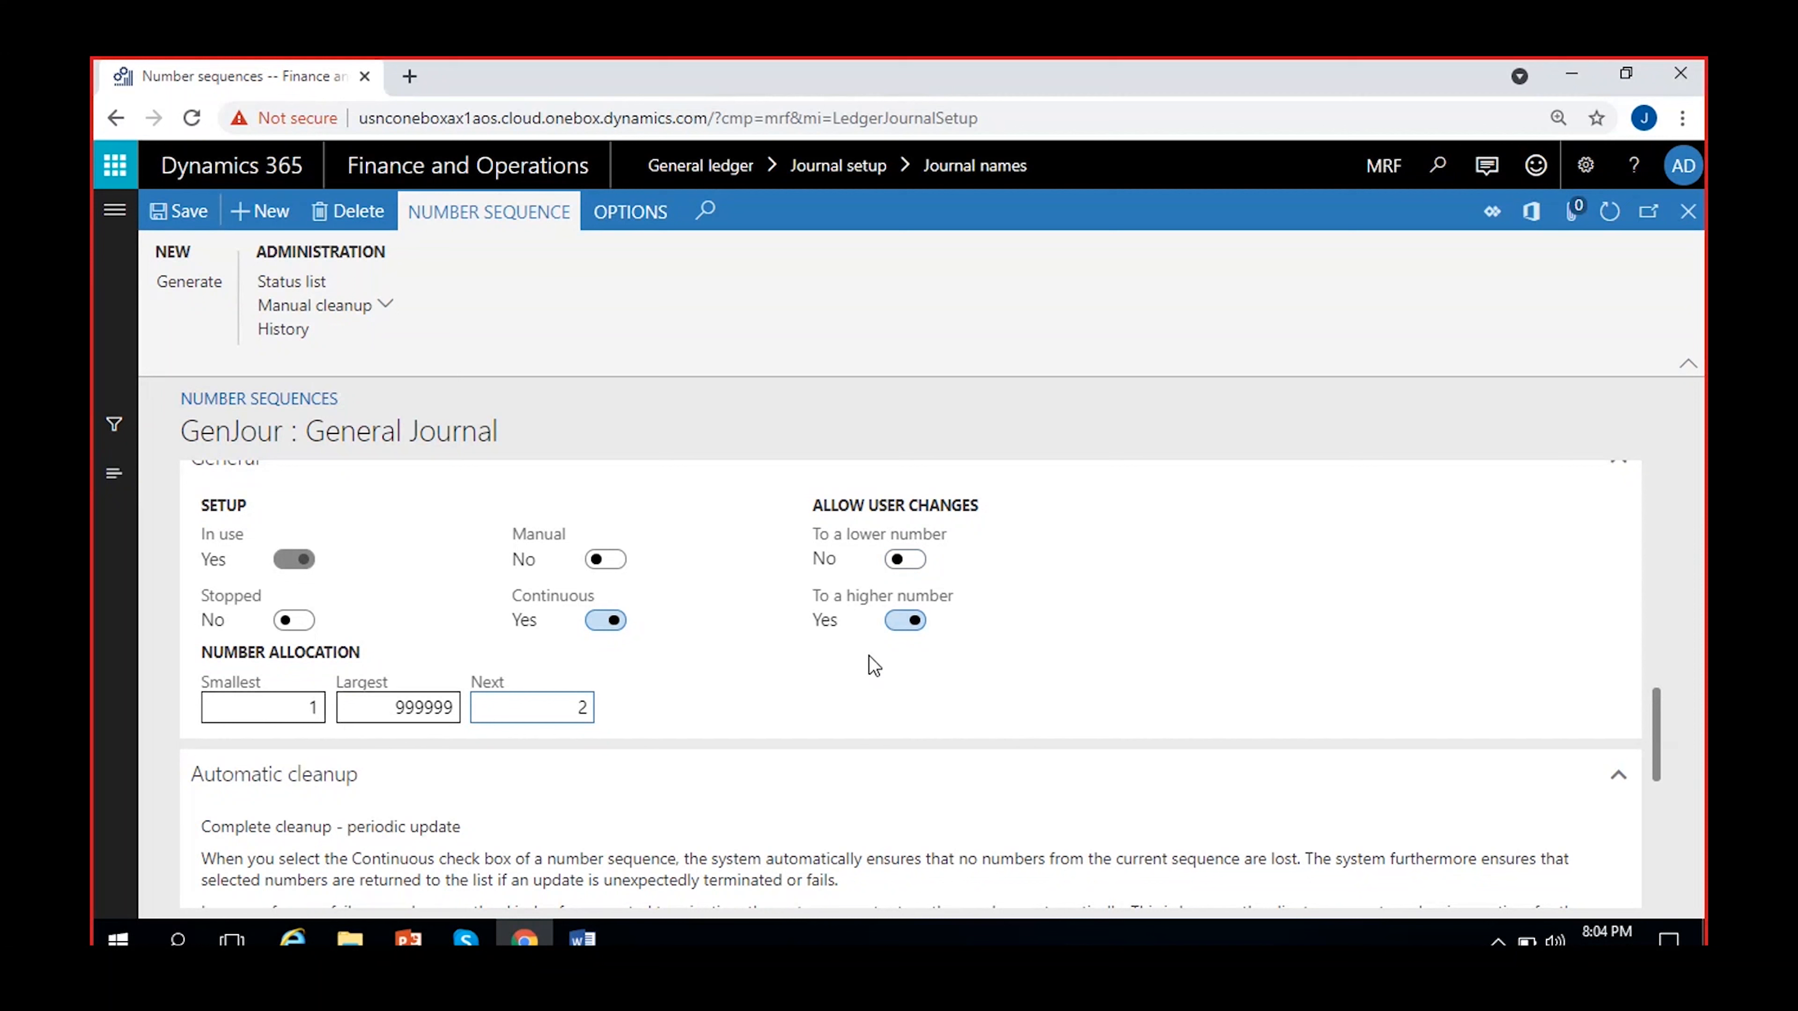
Disallow user changes to a higher number, allow them to a lower number, then save and close the number sequence.
left_click(899, 623)
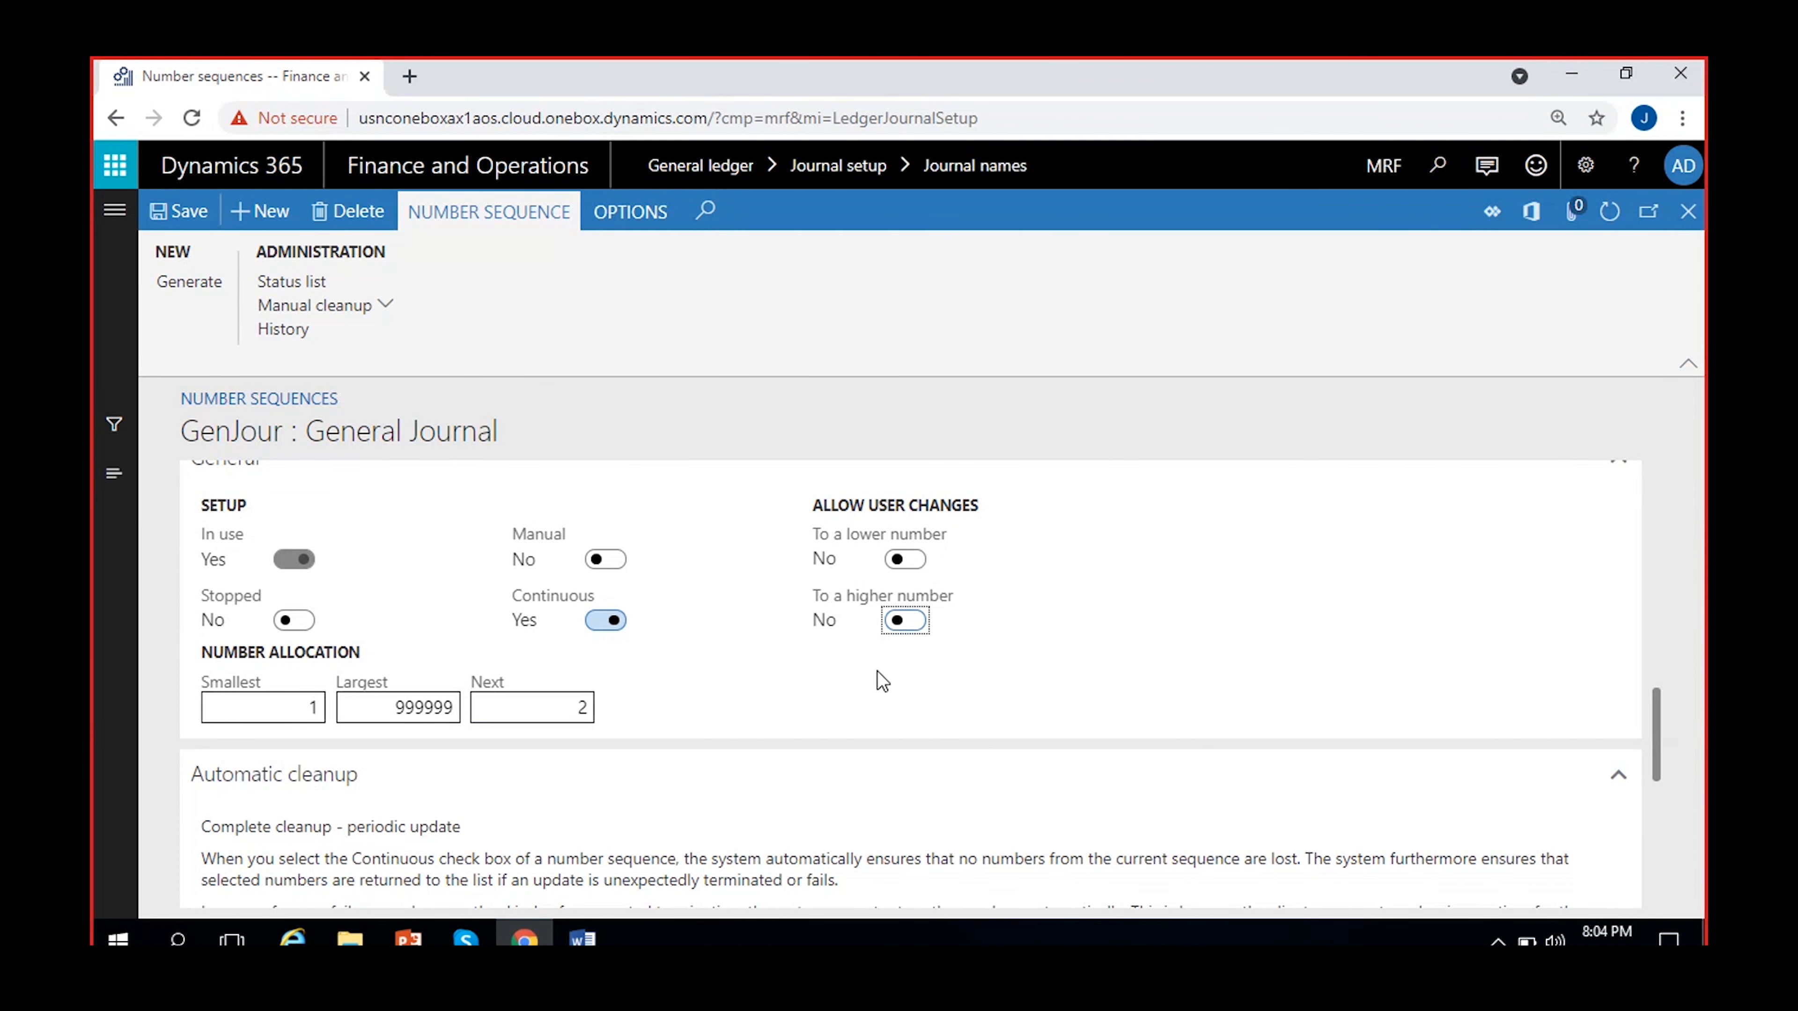
left_click(358, 732)
left_click(559, 707)
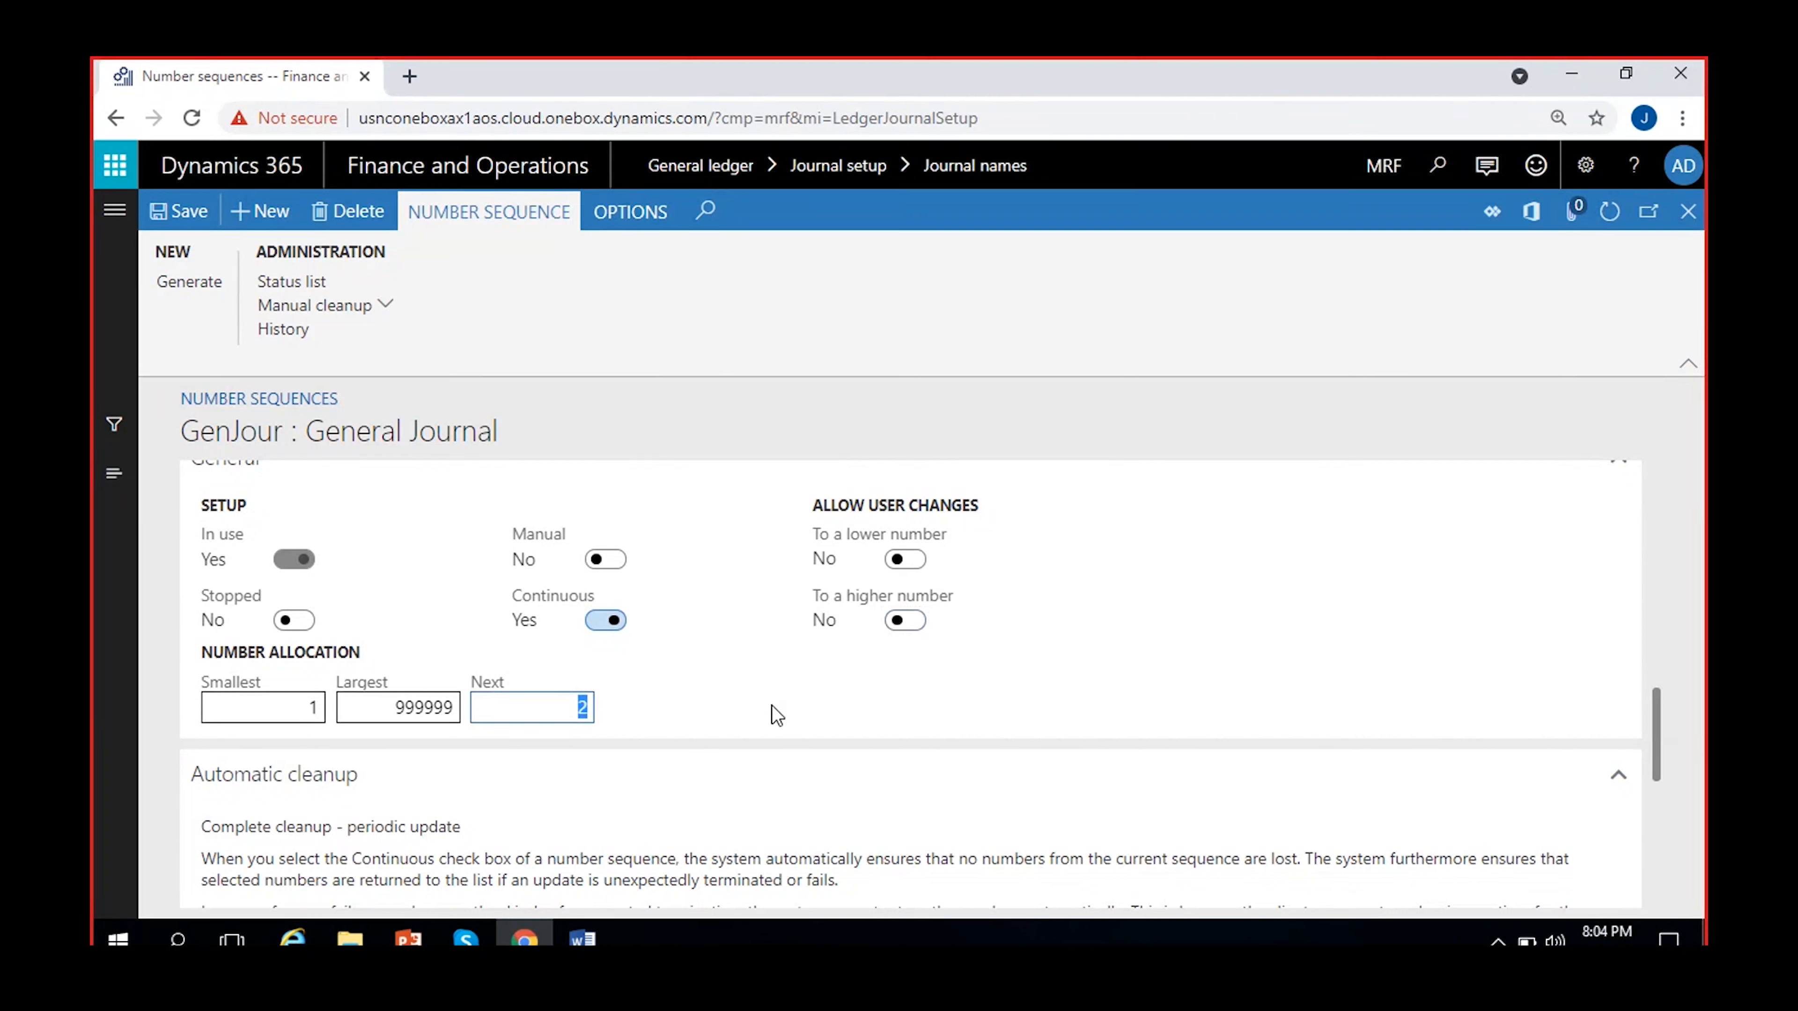
left_click(908, 560)
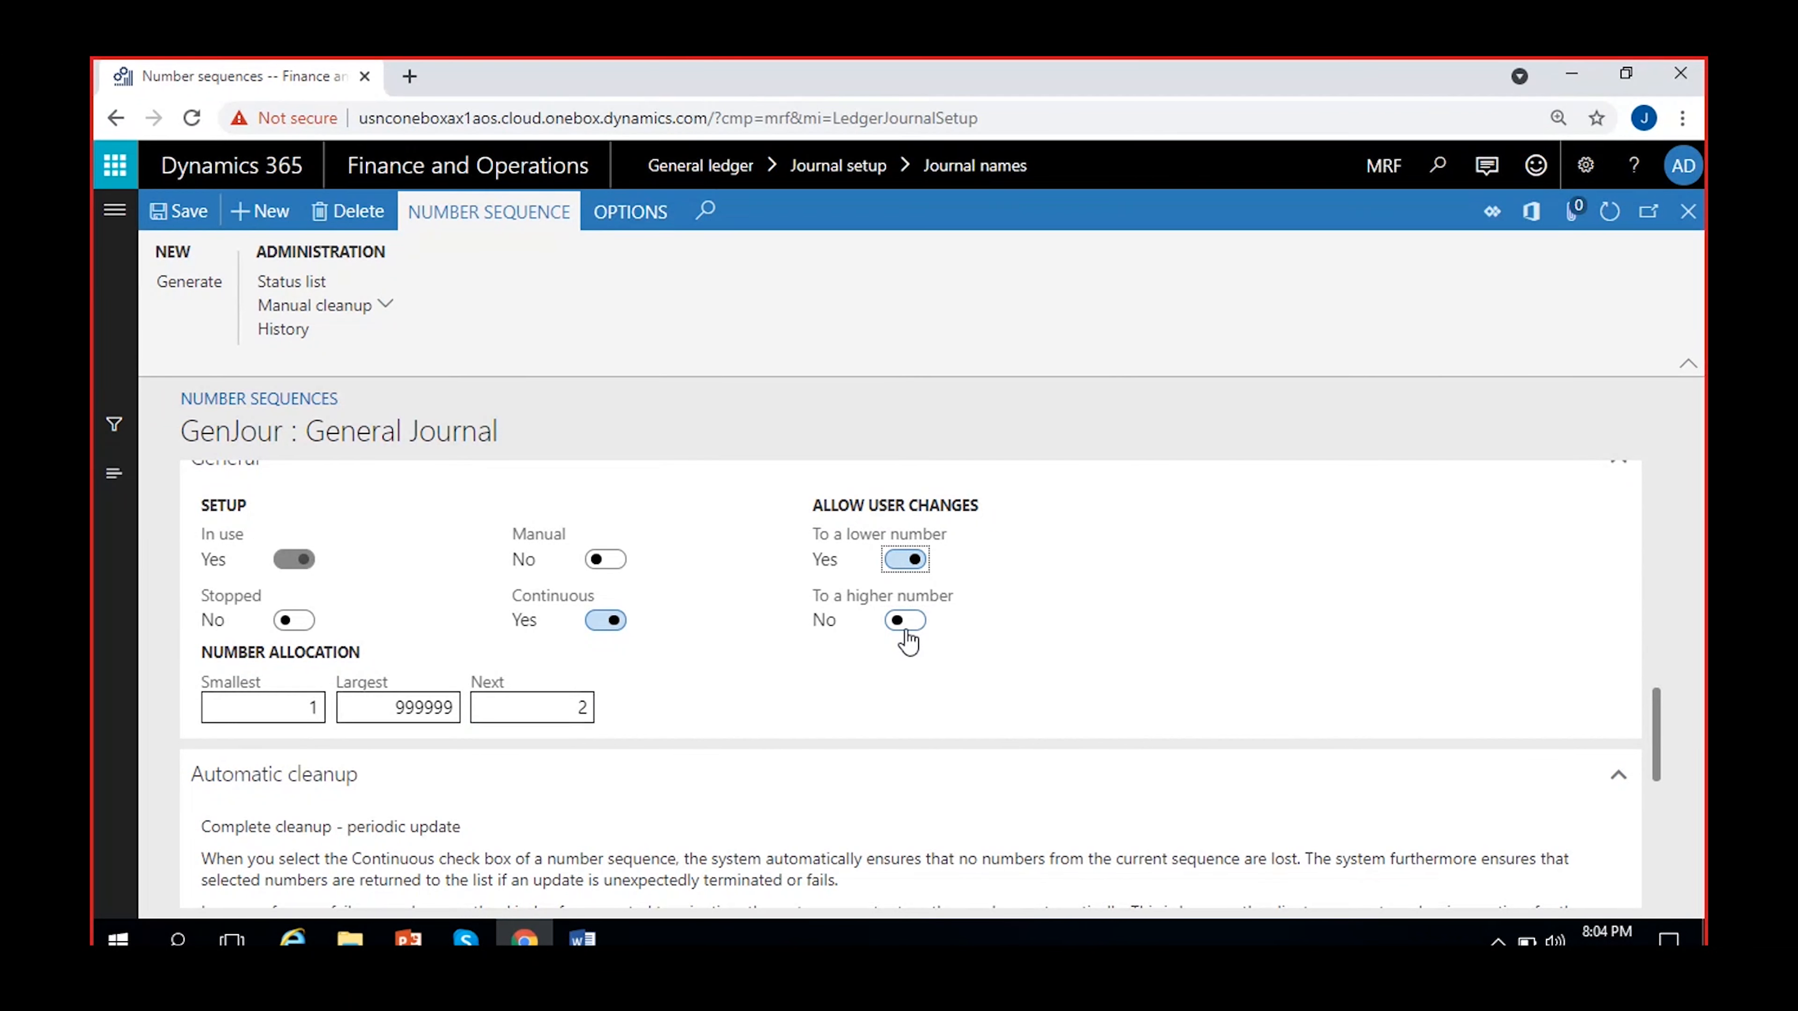
left_click(586, 707)
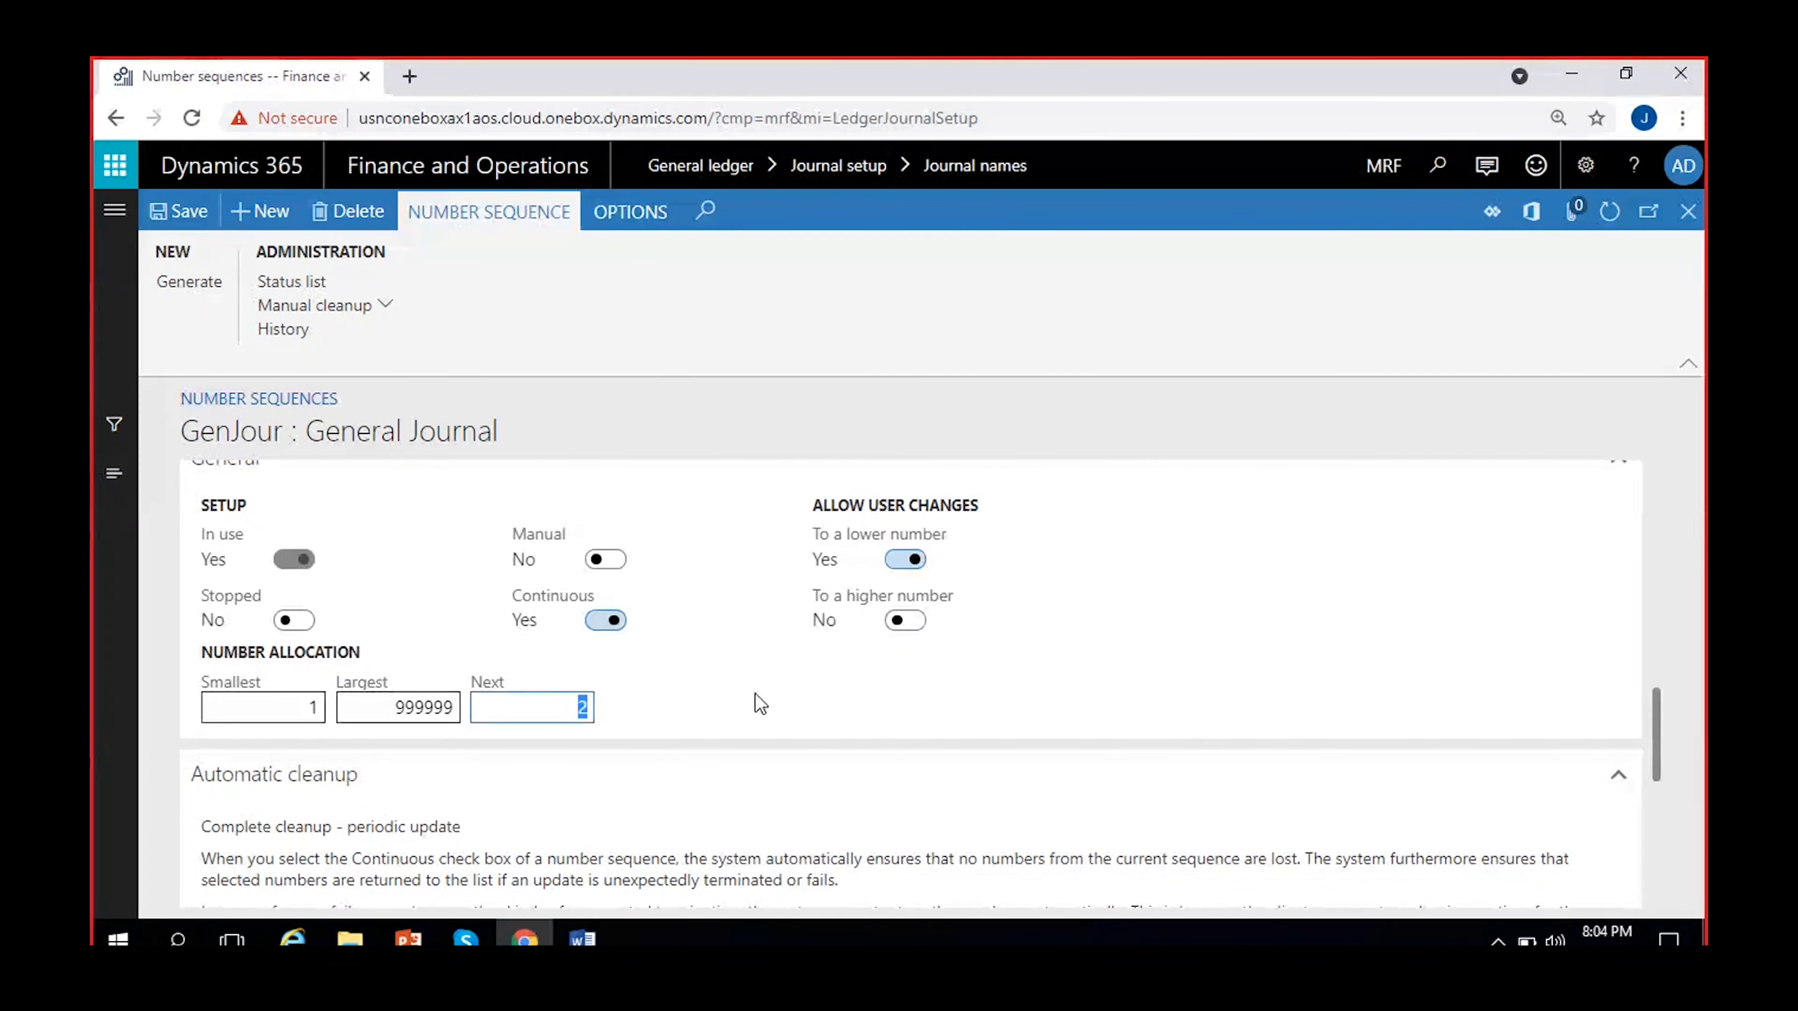
left_click(760, 703)
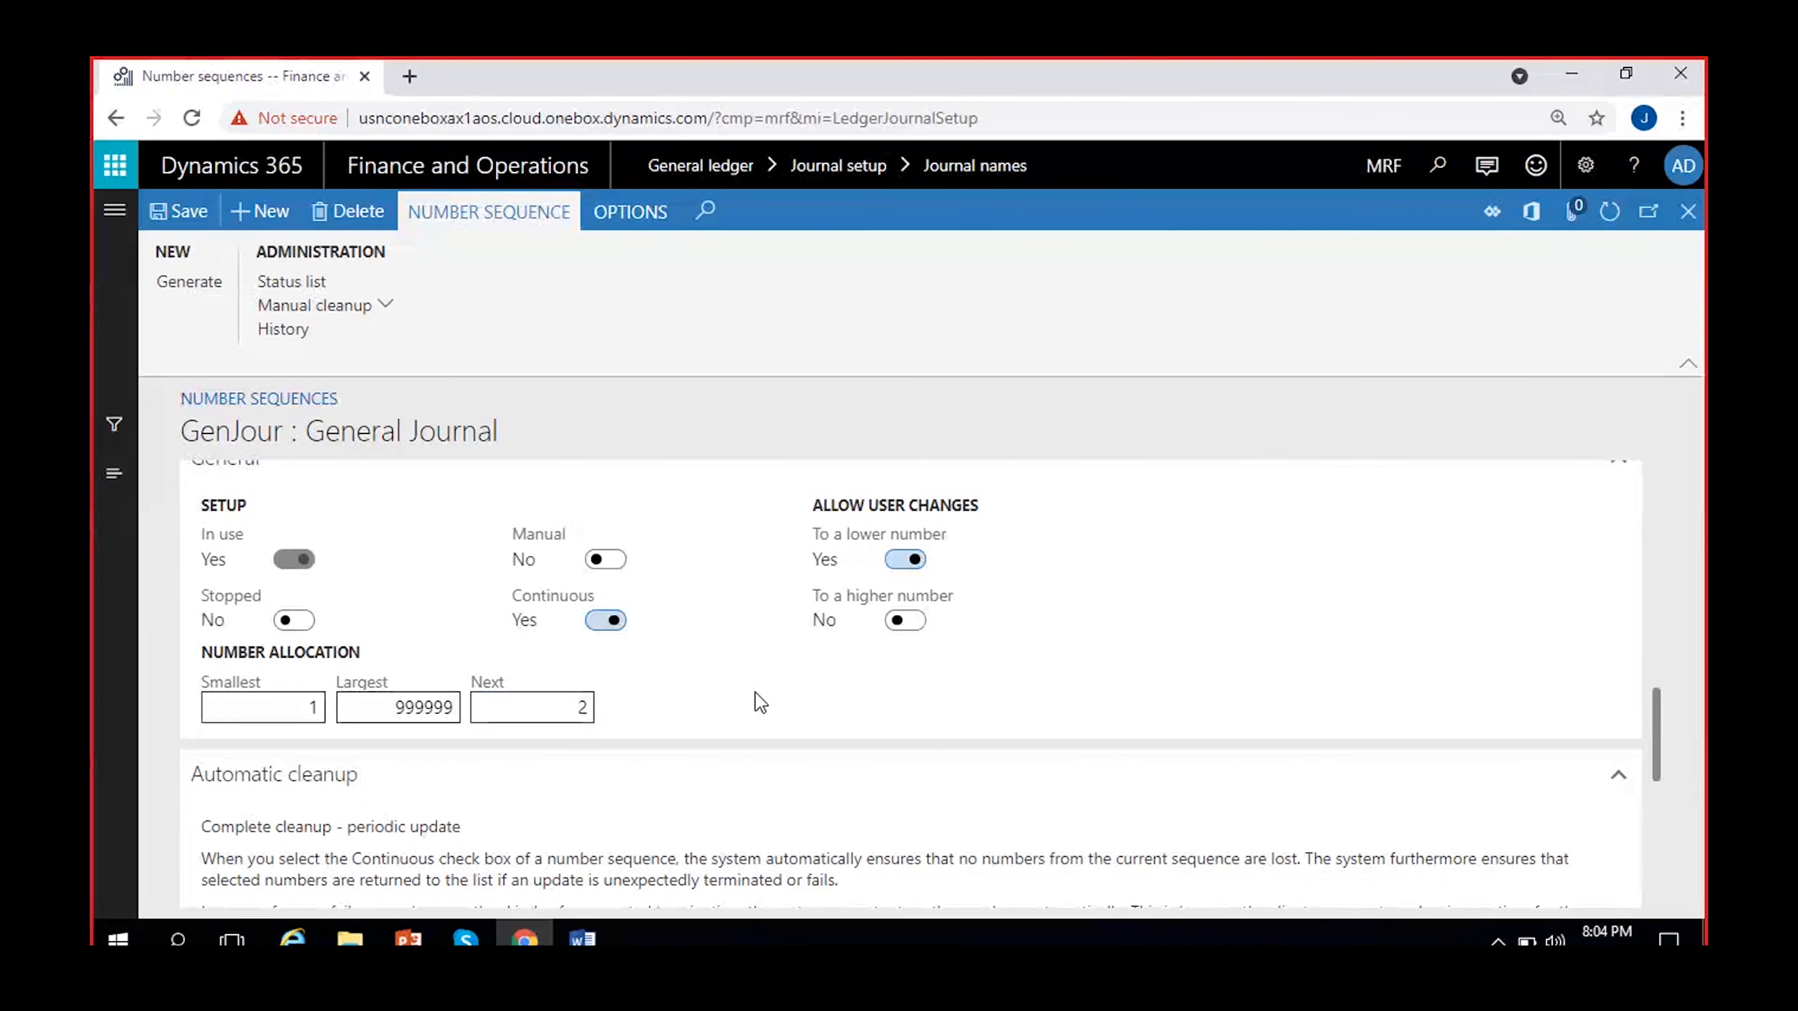
left_click(586, 707)
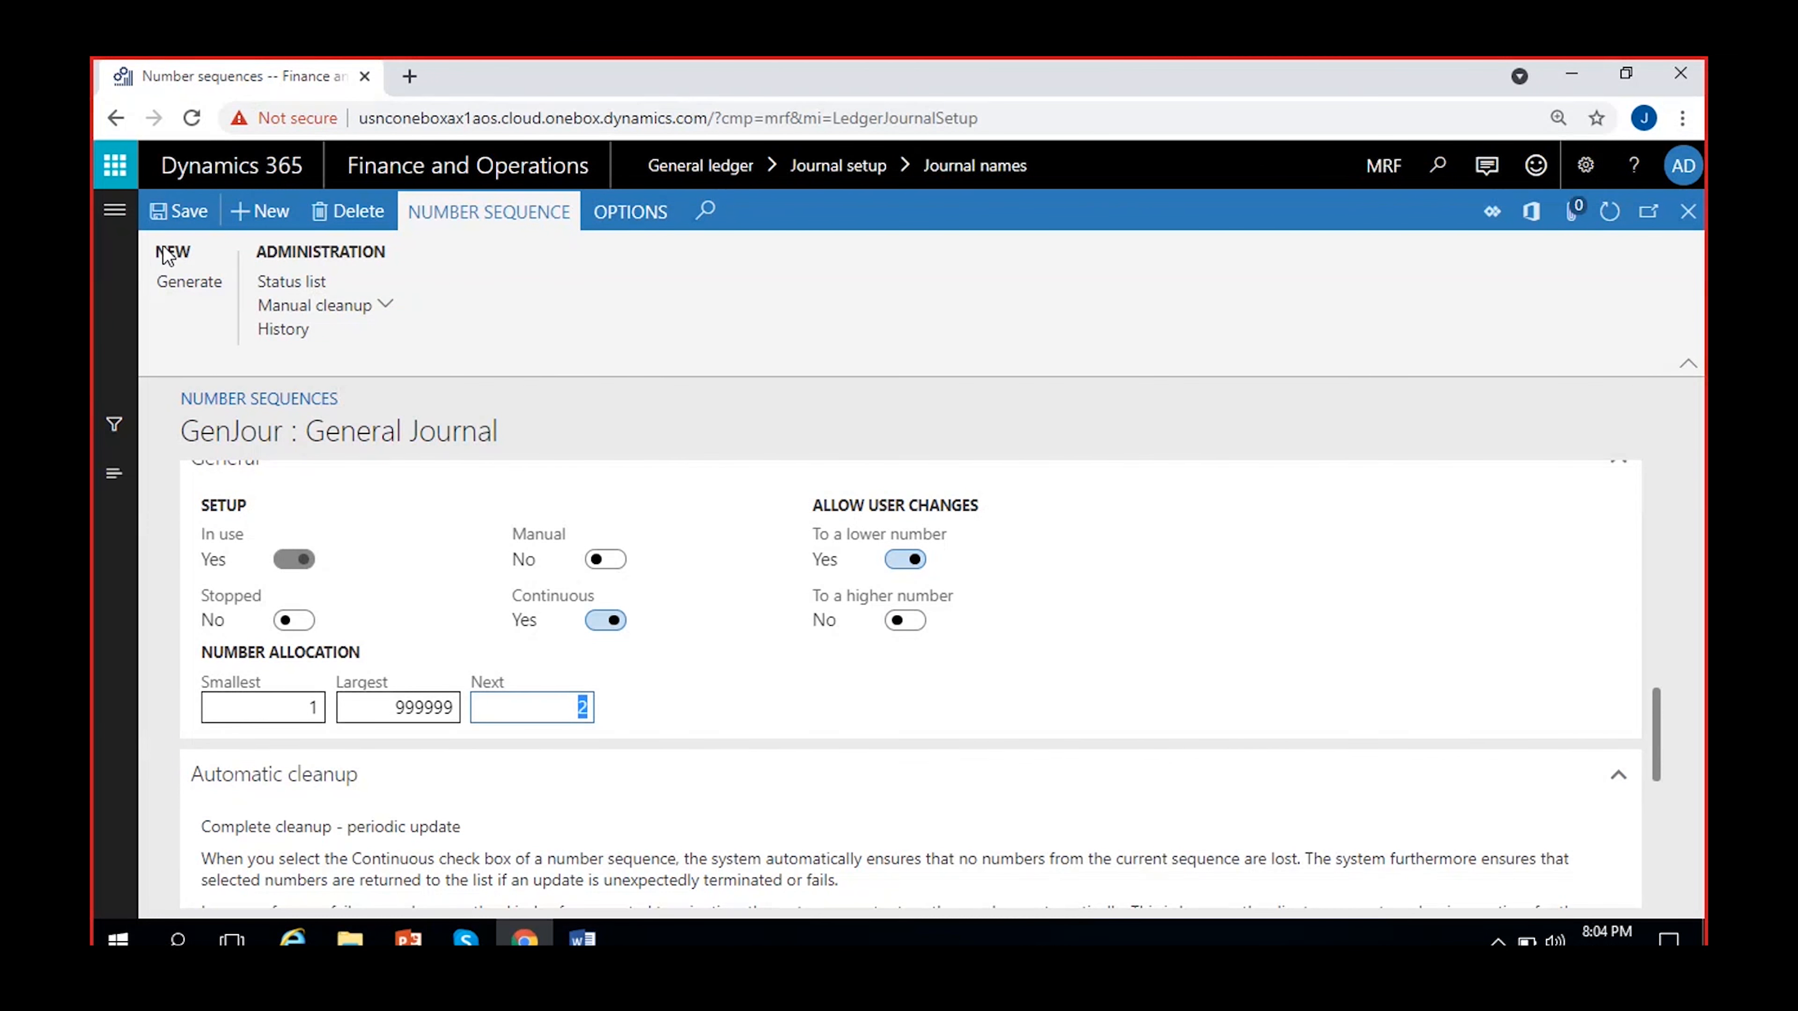
left_click(178, 211)
left_click(837, 669)
left_click(1690, 213)
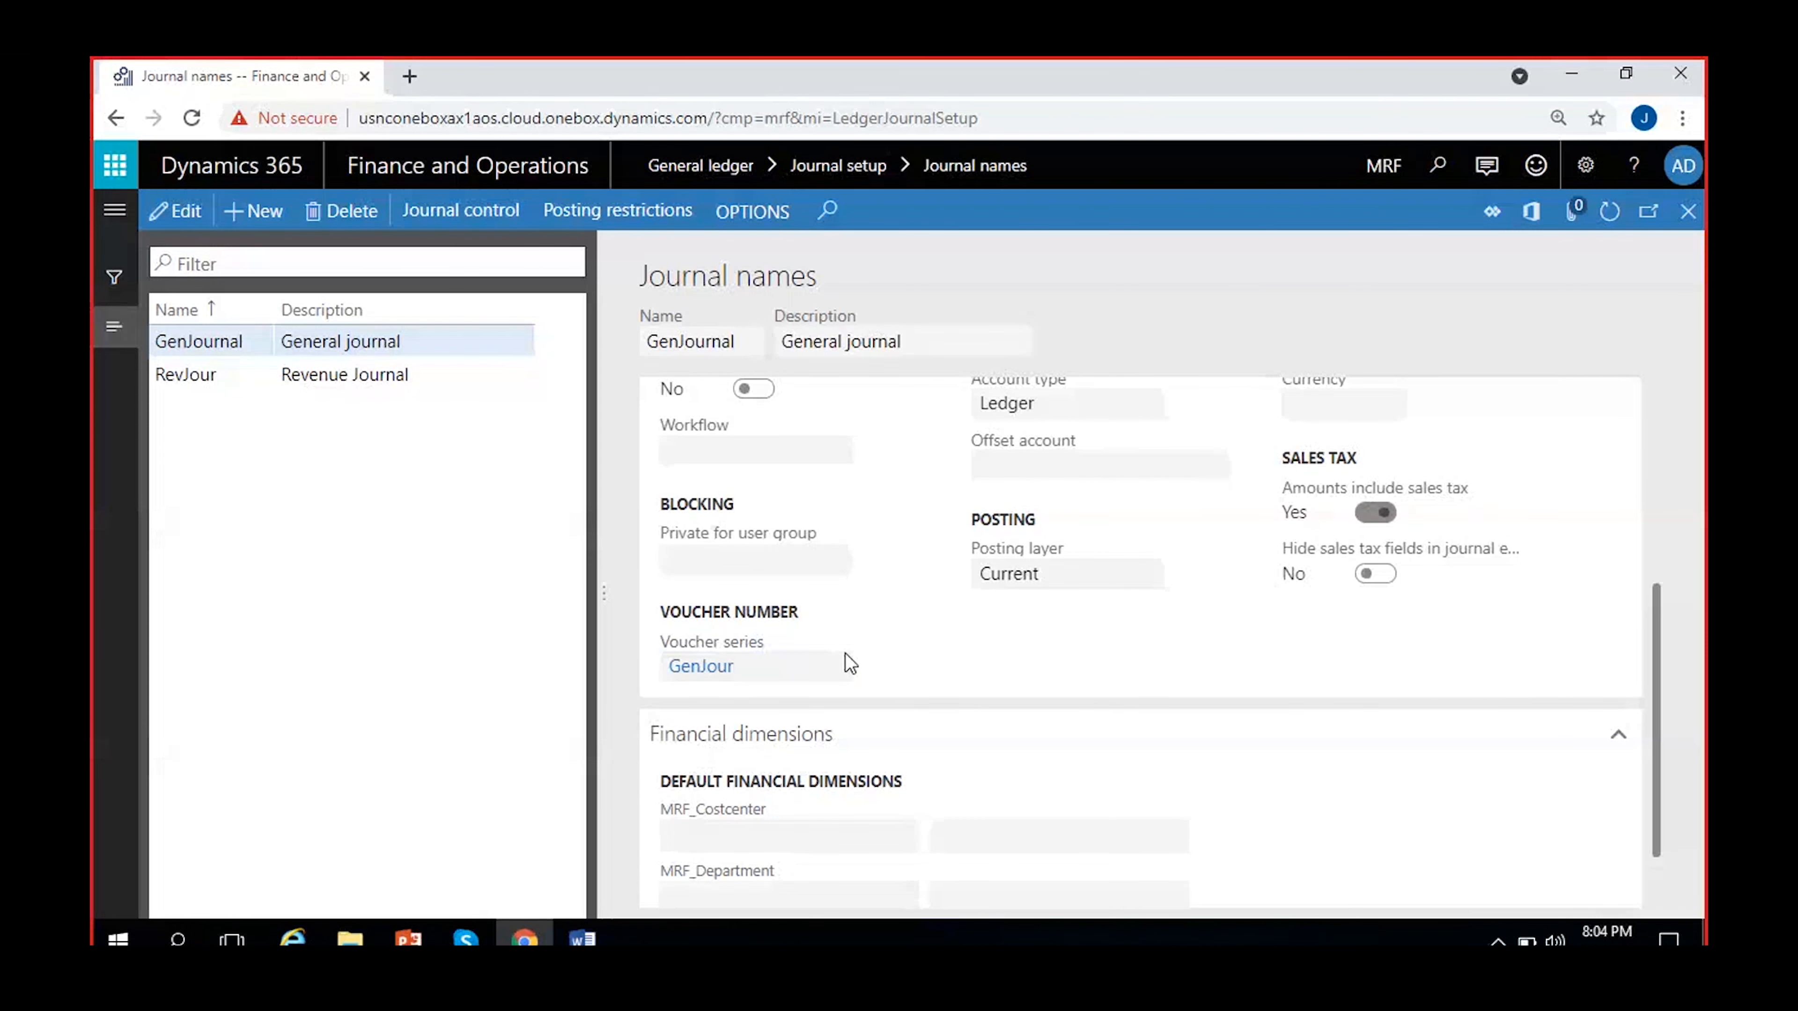
Reopen the GenJour number sequence from the voucher series in edit mode and go to its General settings.
left_click(733, 669)
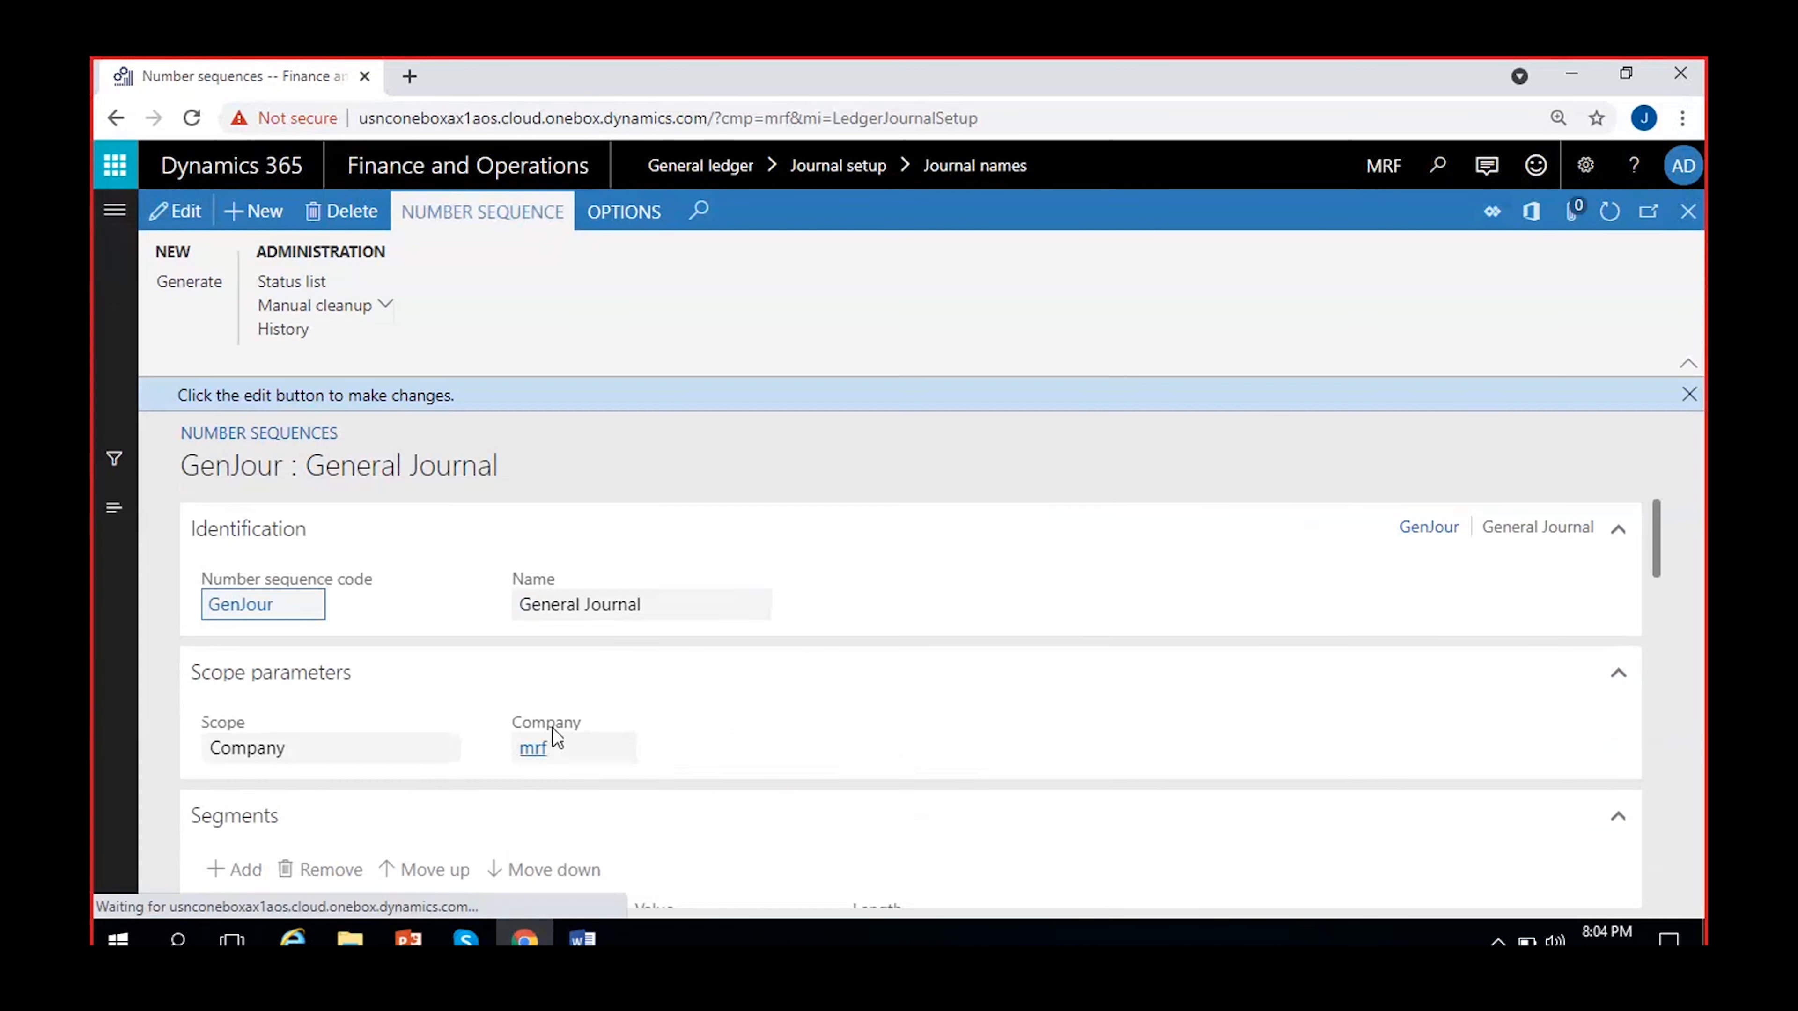
key("F2")
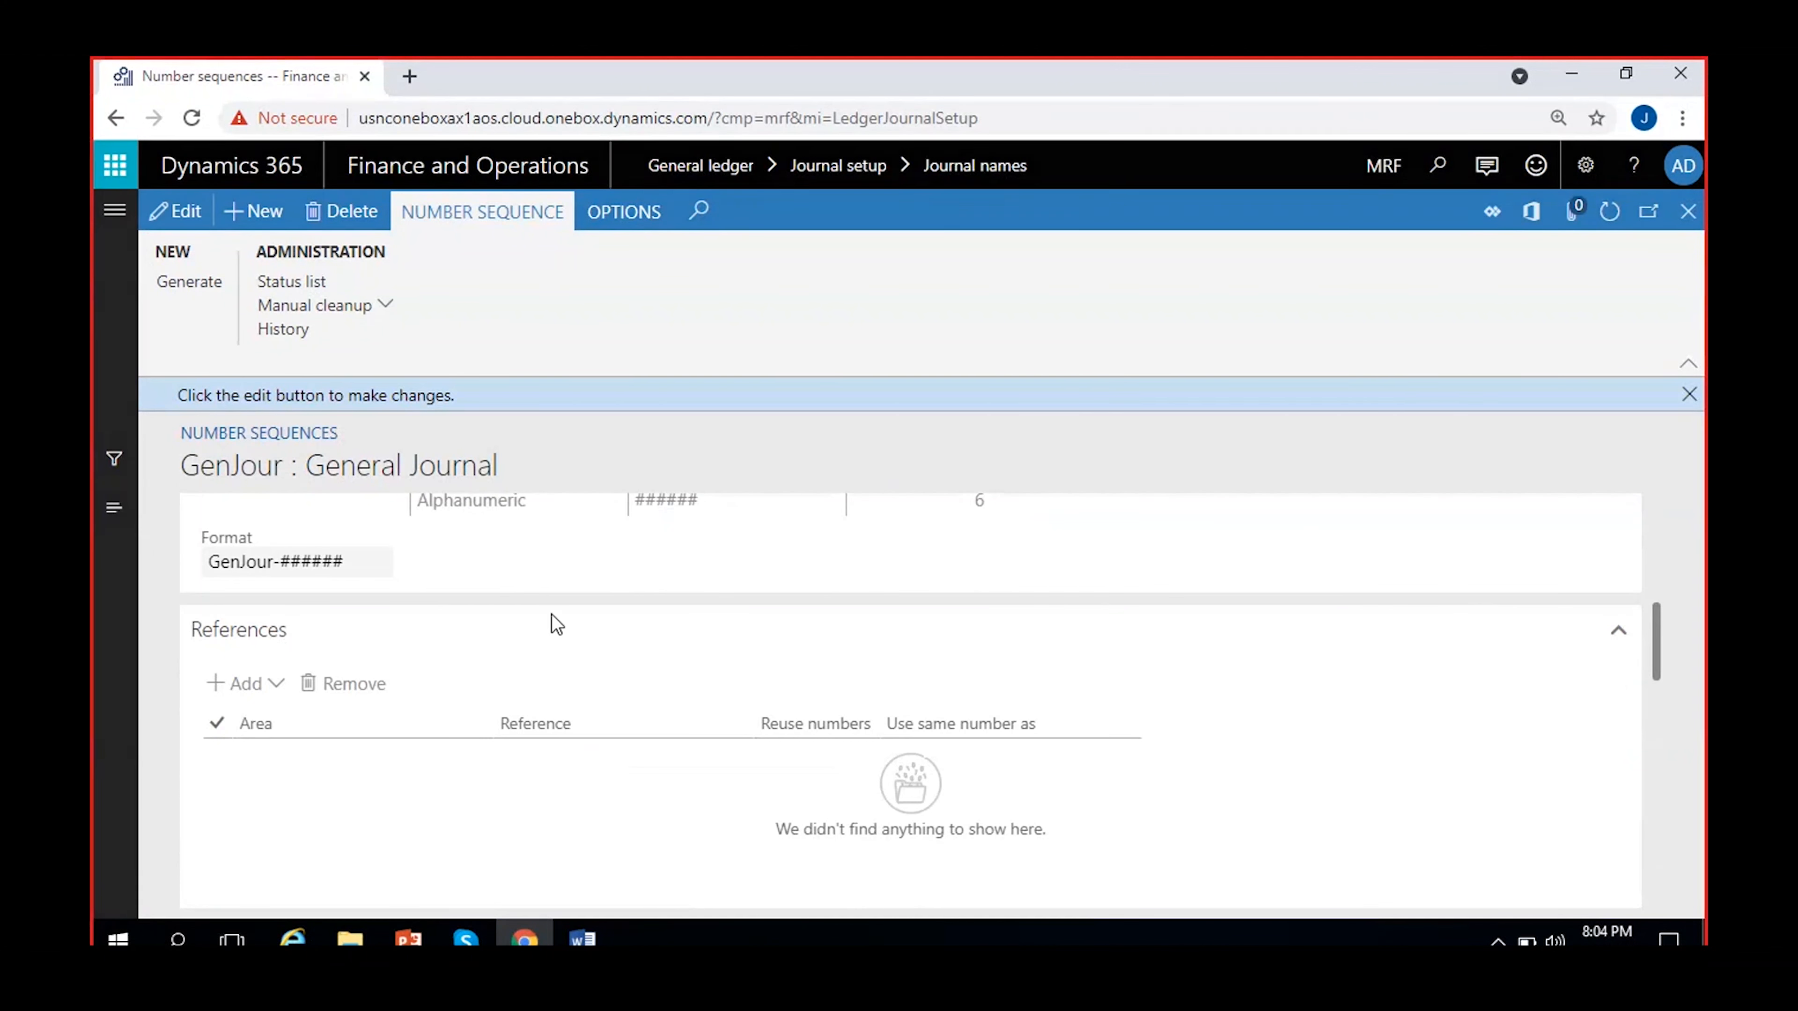
scroll(553, 626, "down", 10)
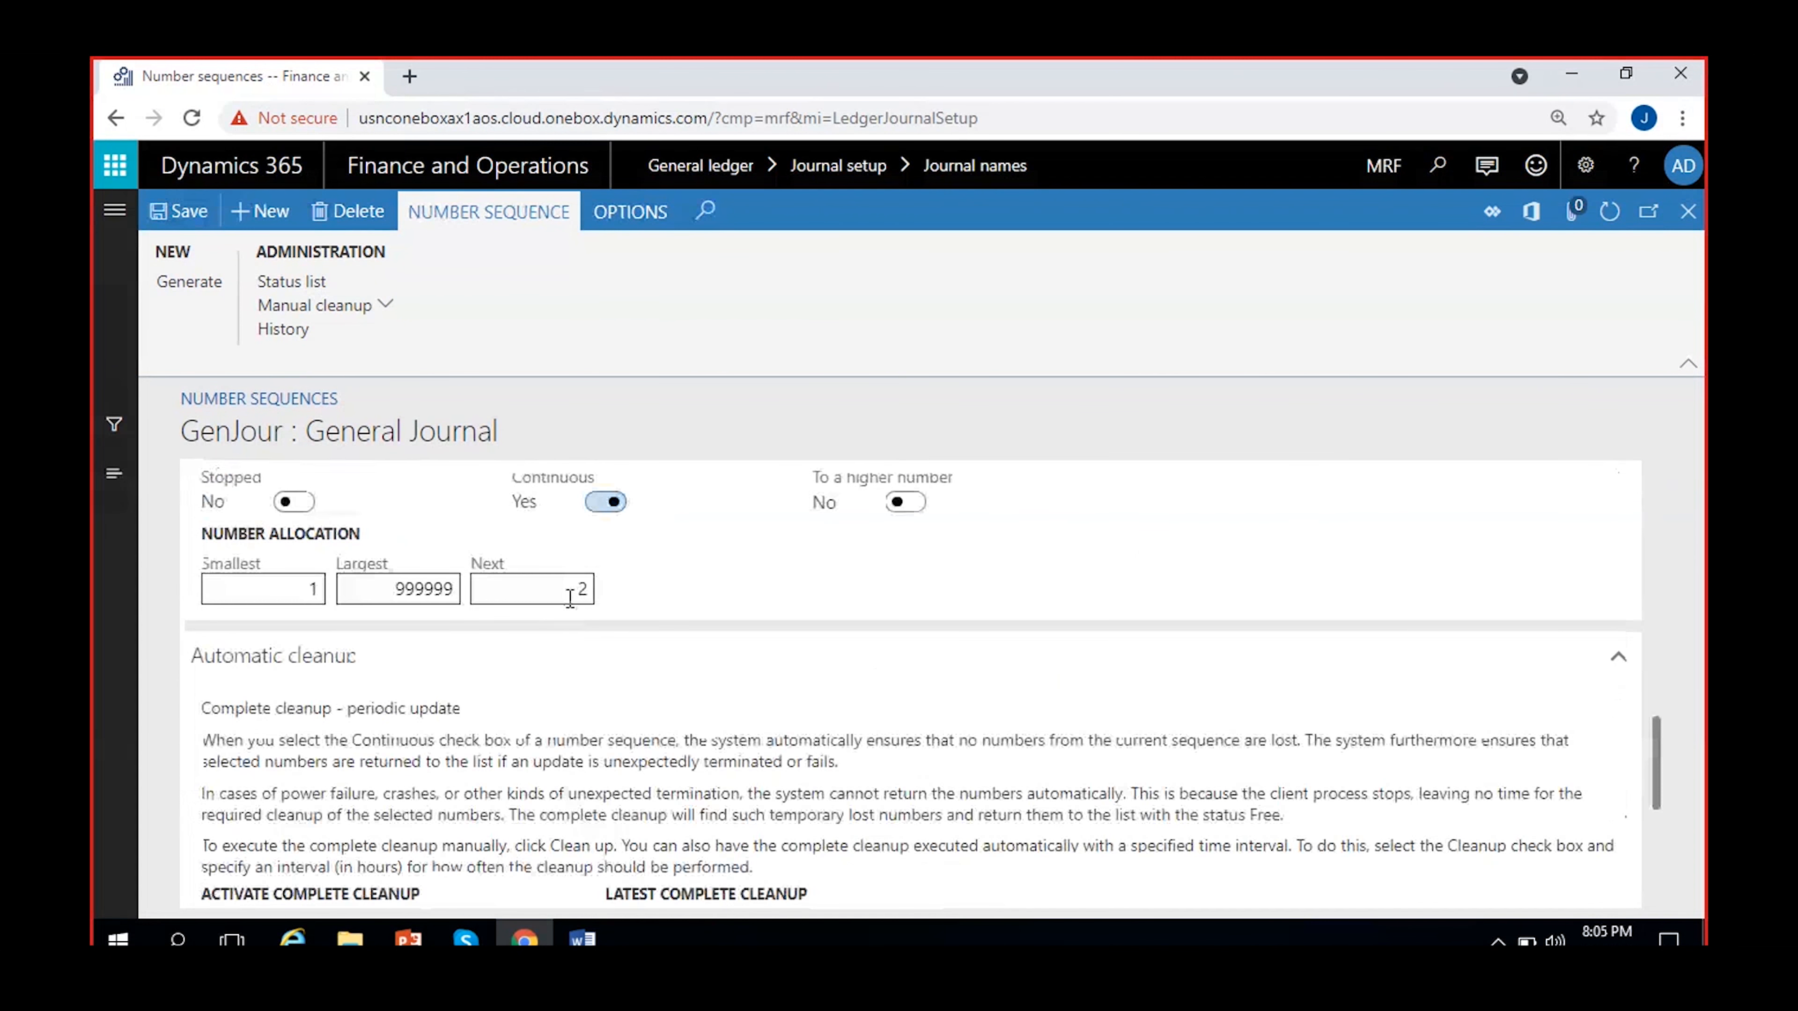
Set the sequence's Next number to 5, accept the inconsistency prompt and save.
left_click(572, 589)
scroll(740, 759, "up", 3)
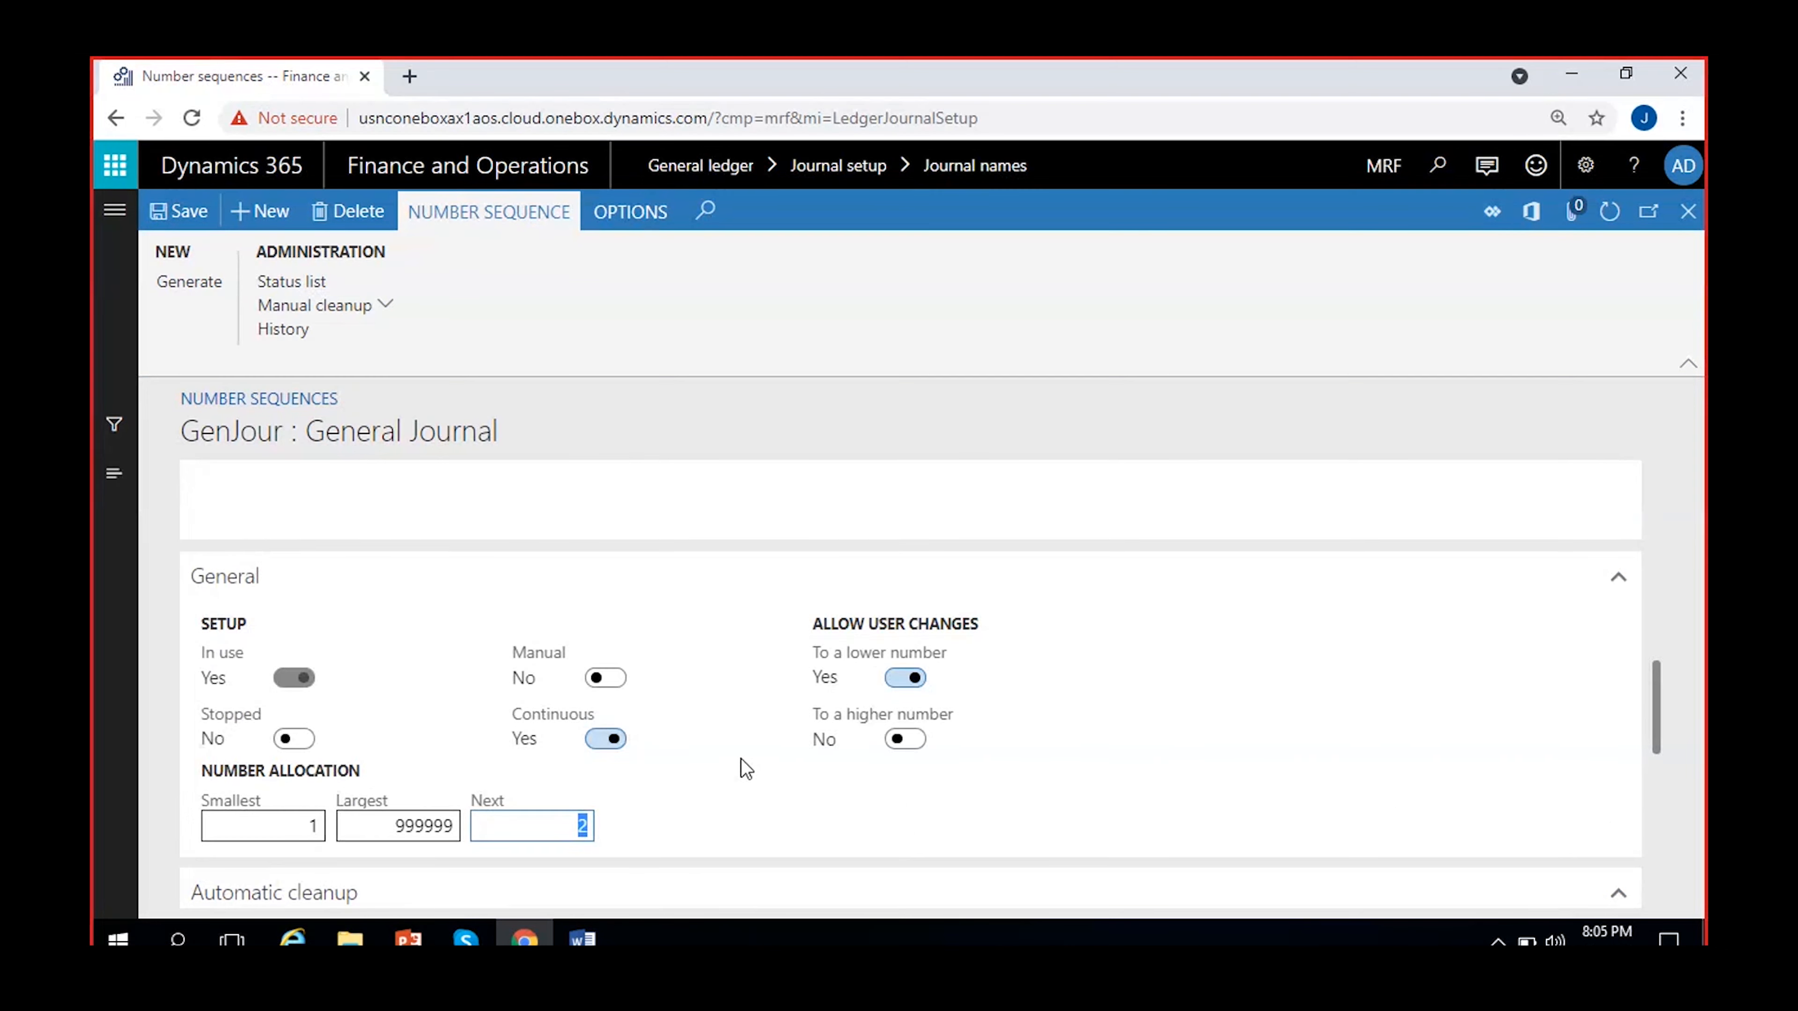
type("5")
key("Tab")
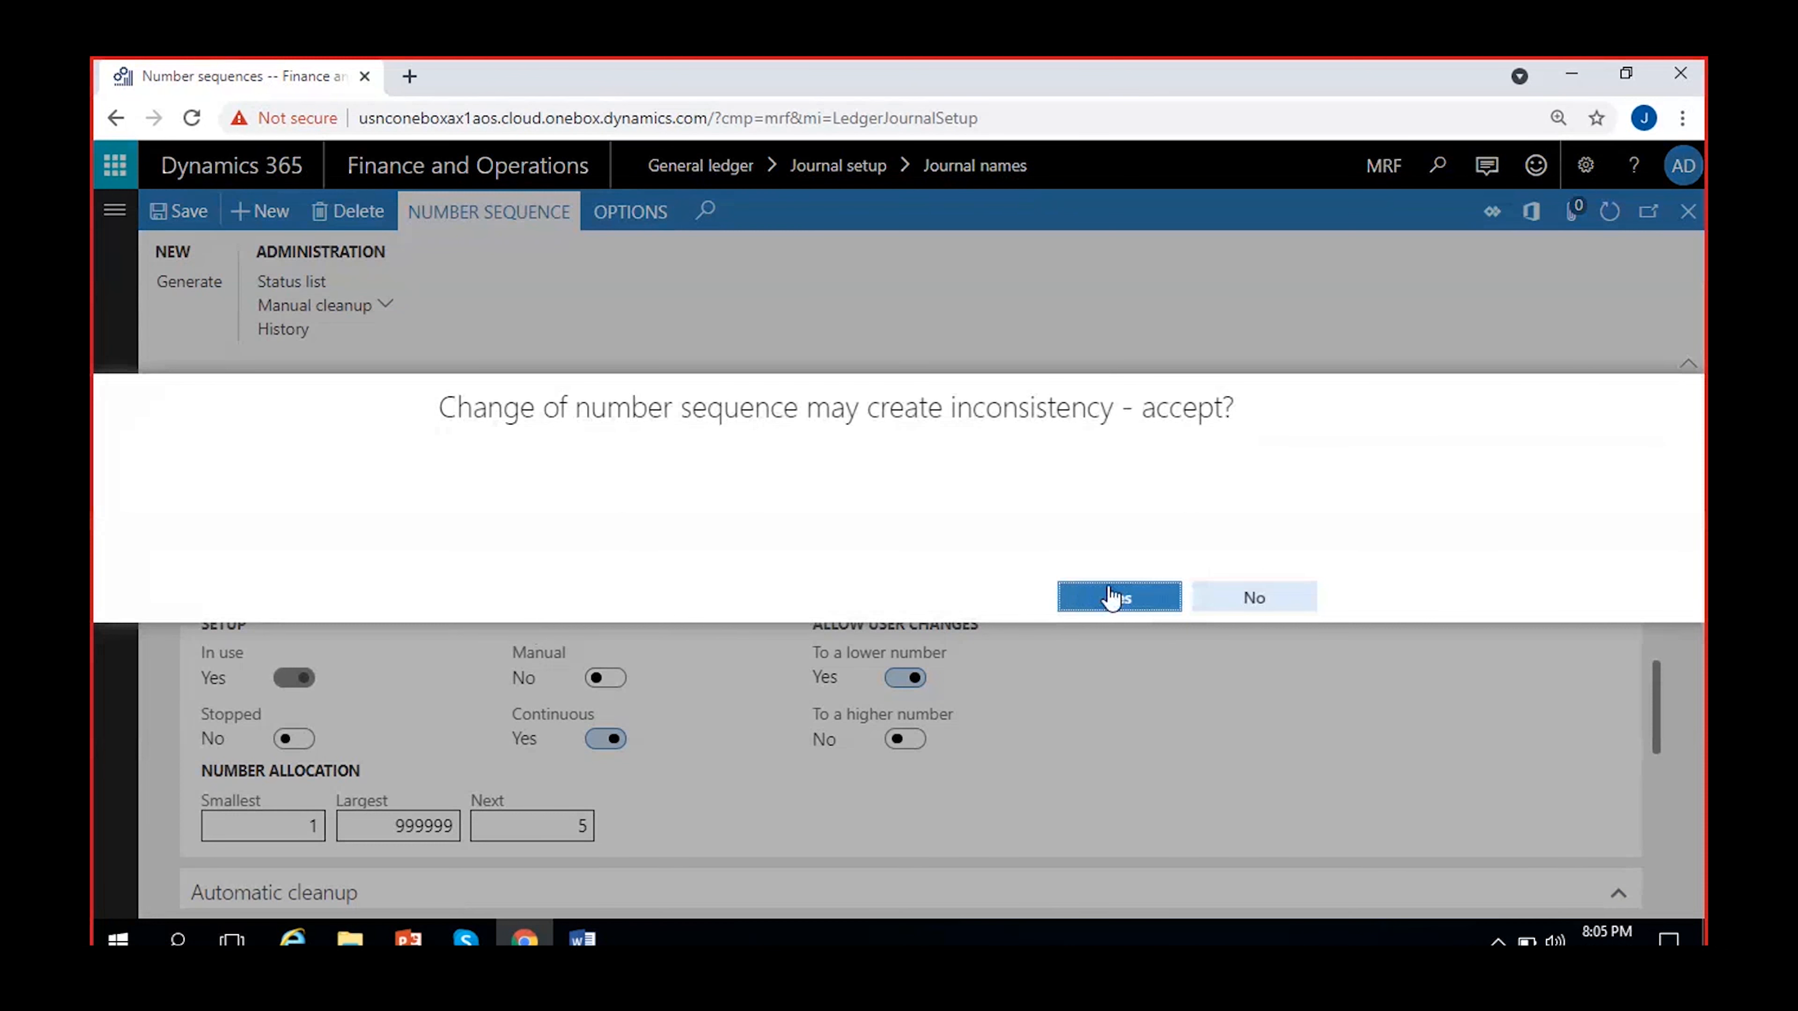
left_click(1115, 599)
left_click(204, 230)
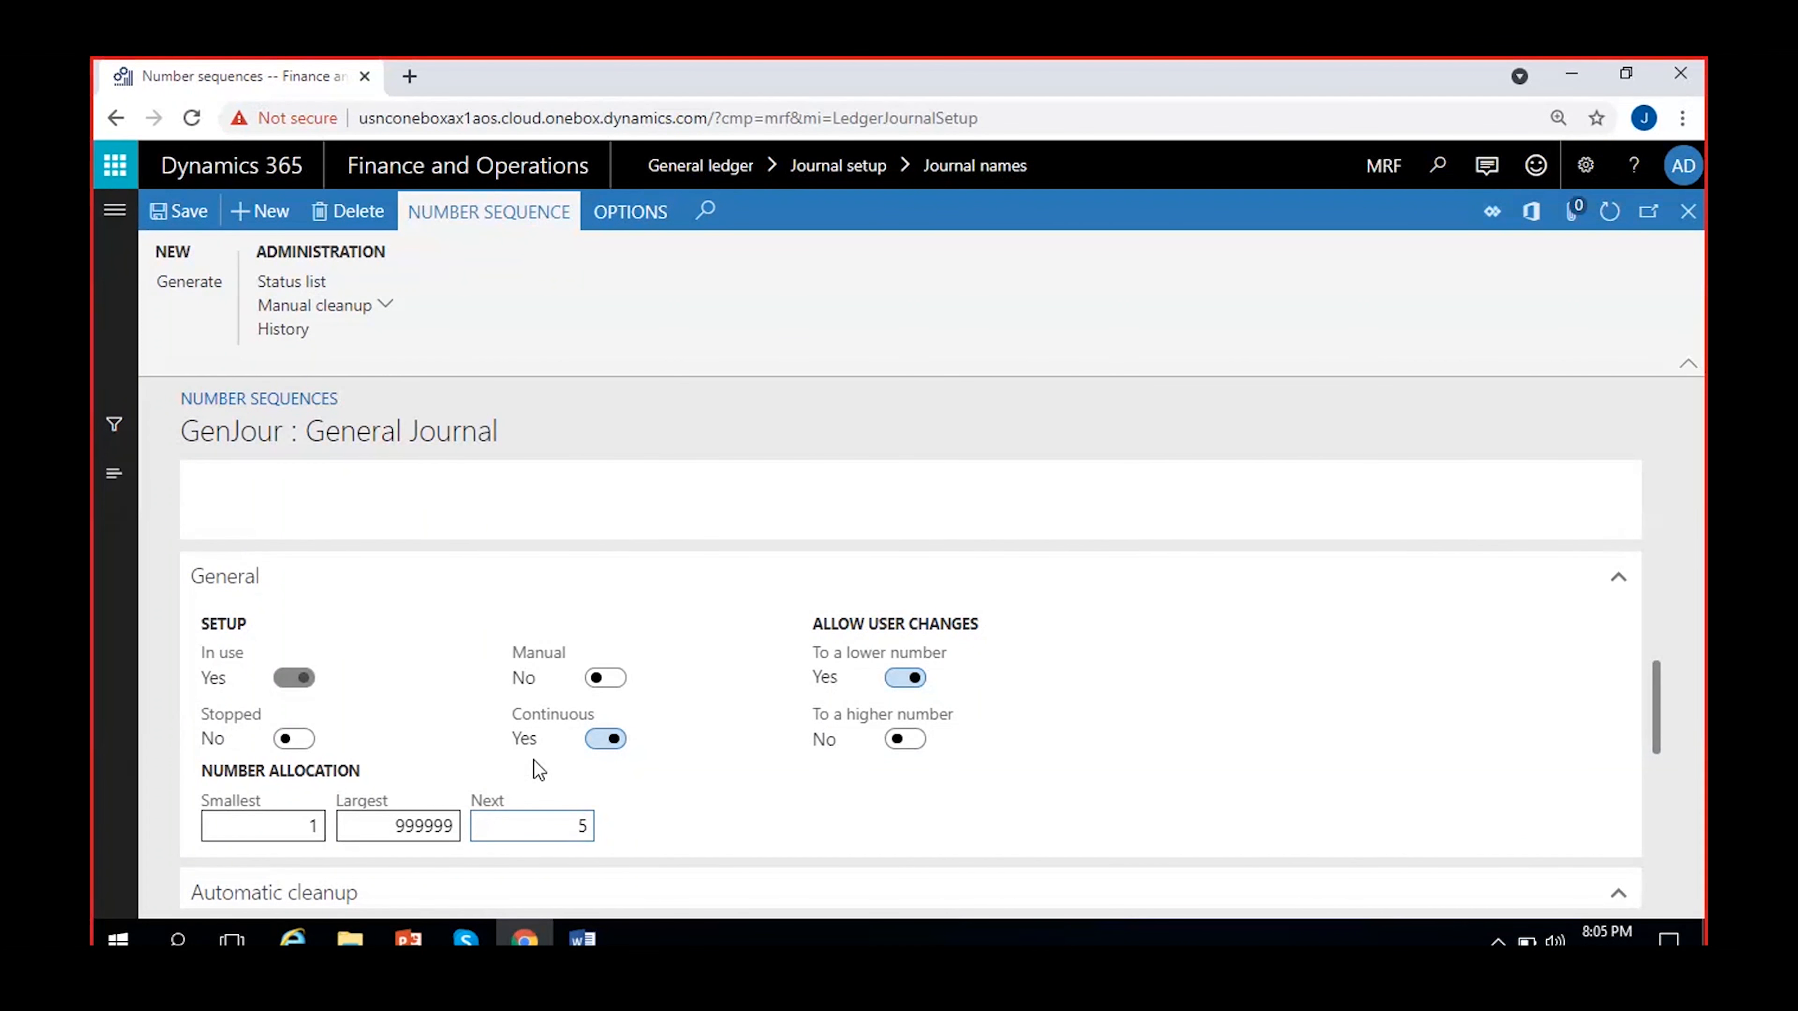
Turn off the Continuous option for the number sequence, accept the change and save.
left_click(605, 739)
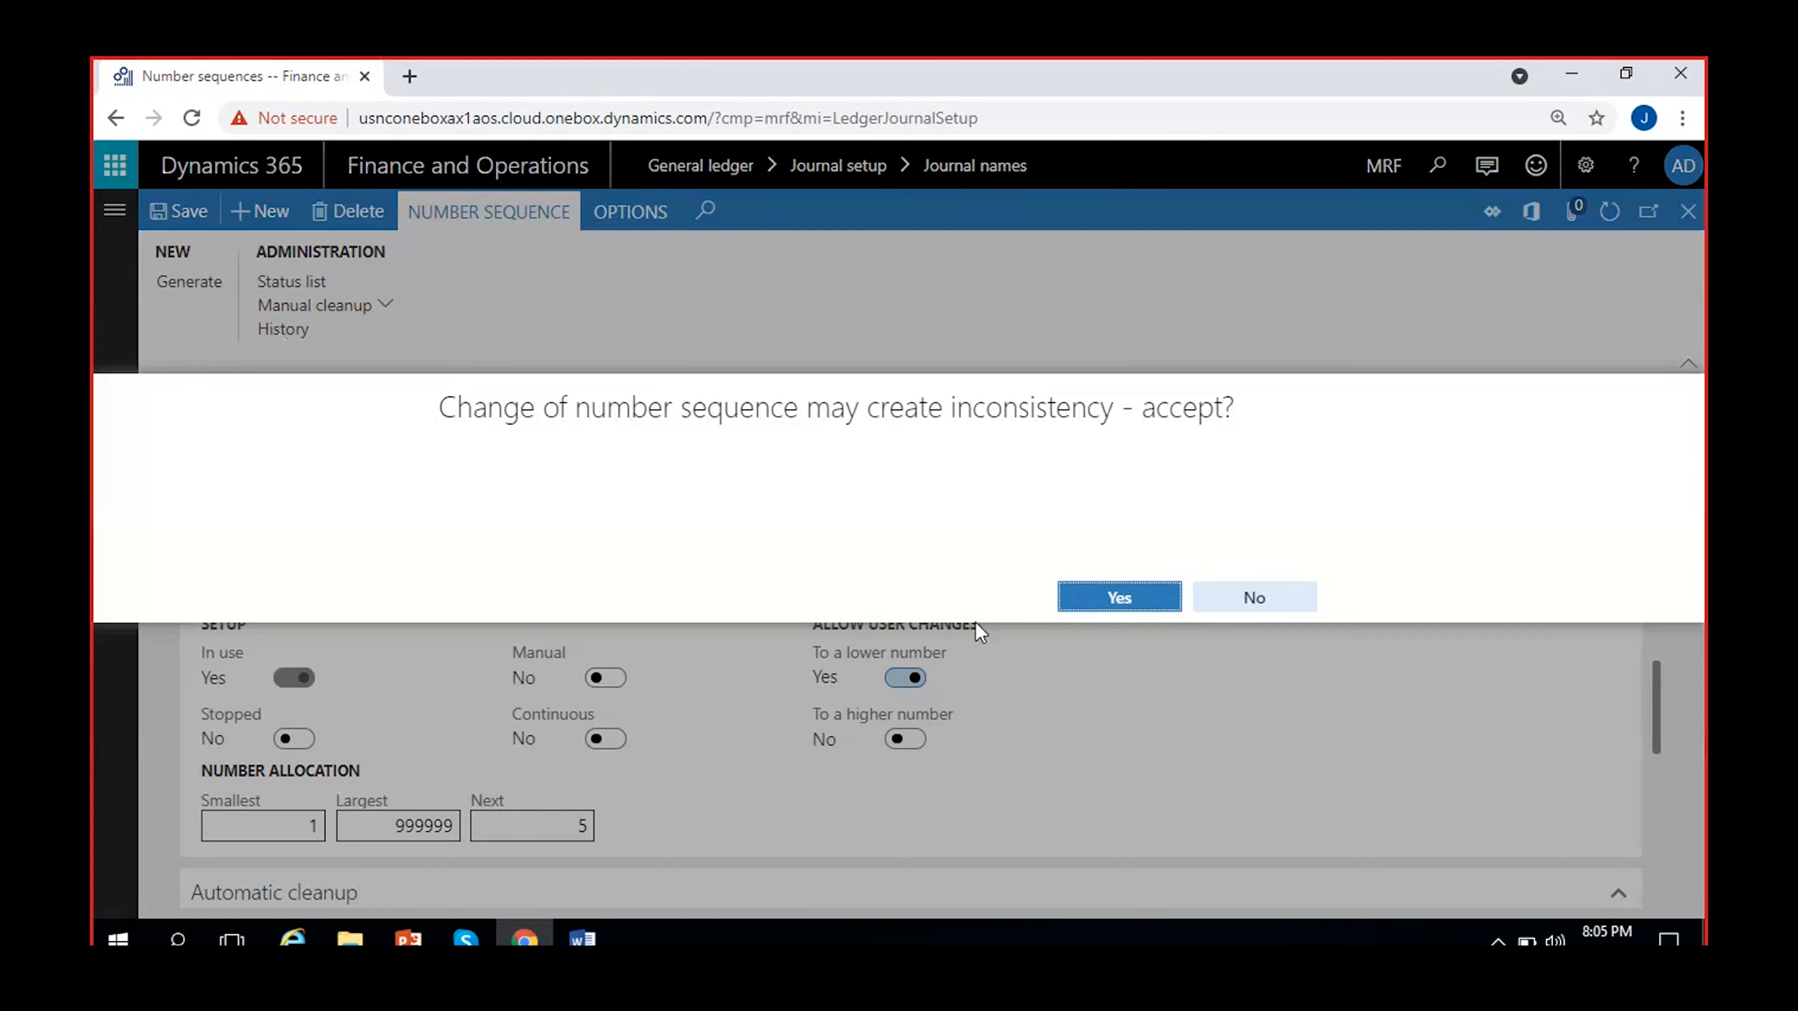
left_click(1116, 597)
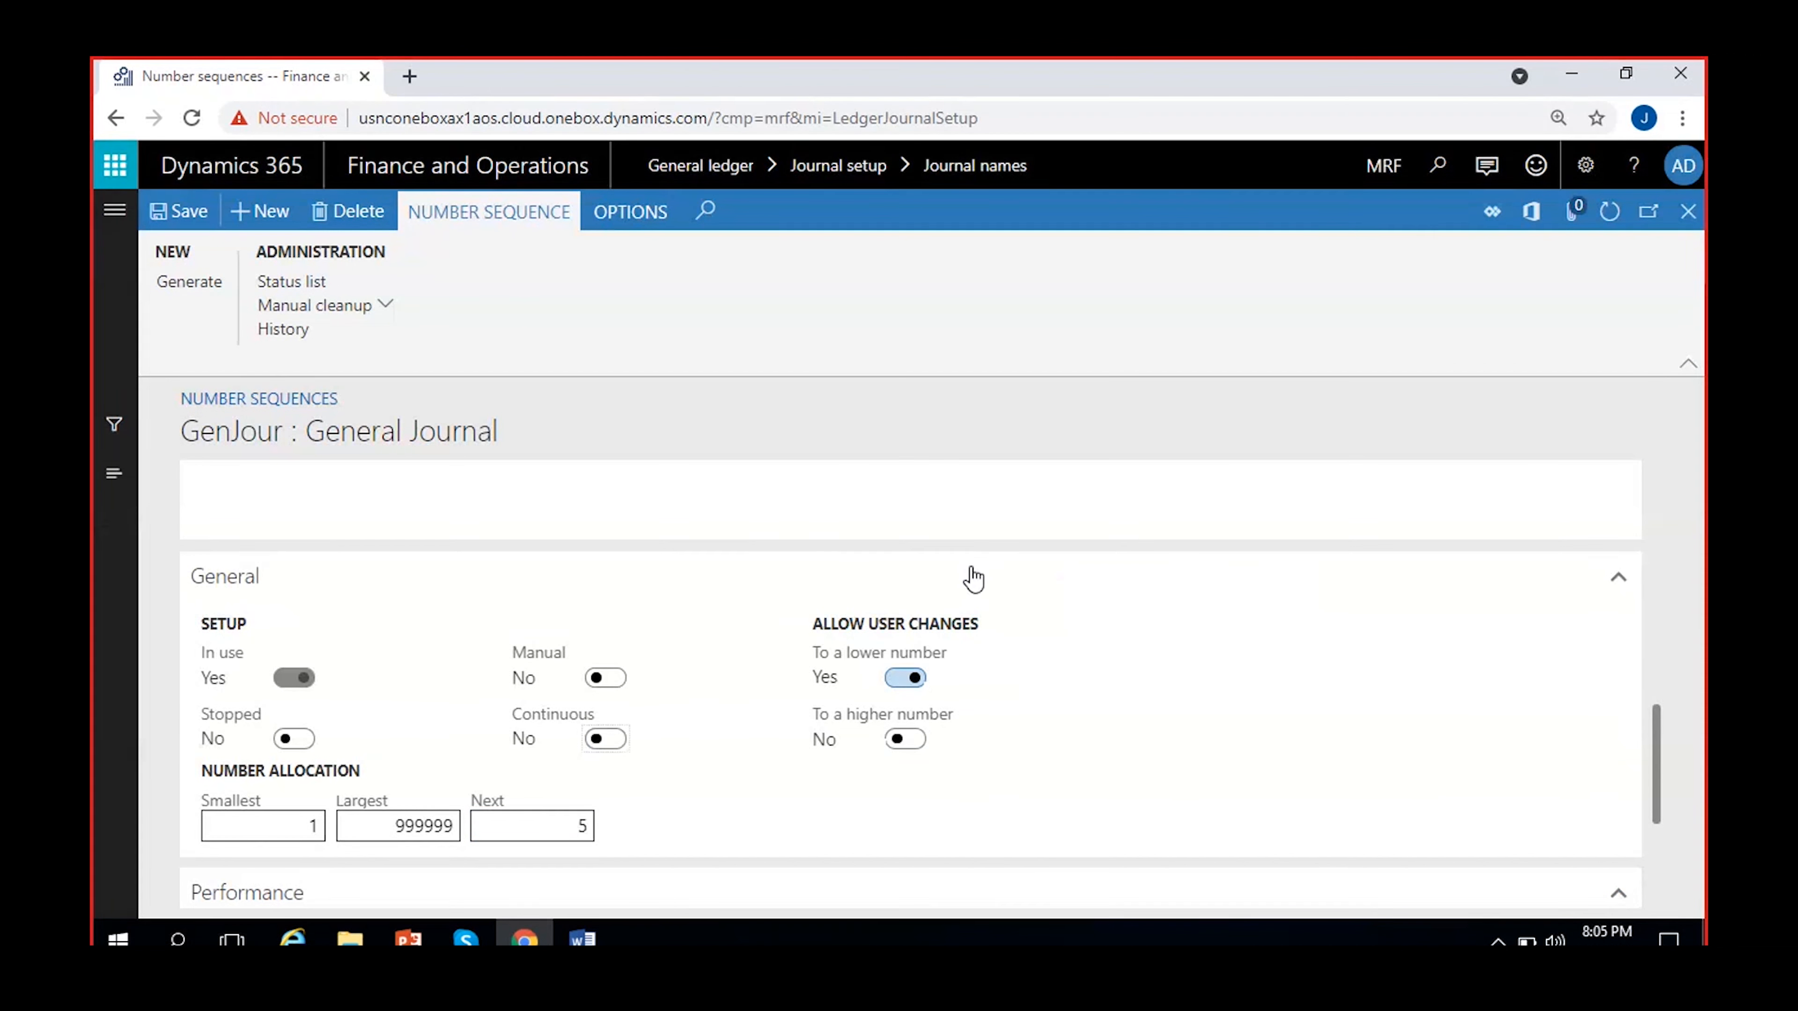
left_click(196, 211)
Set the Next number of the non-continuous sequence to 6 and save the record.
left_click(575, 825)
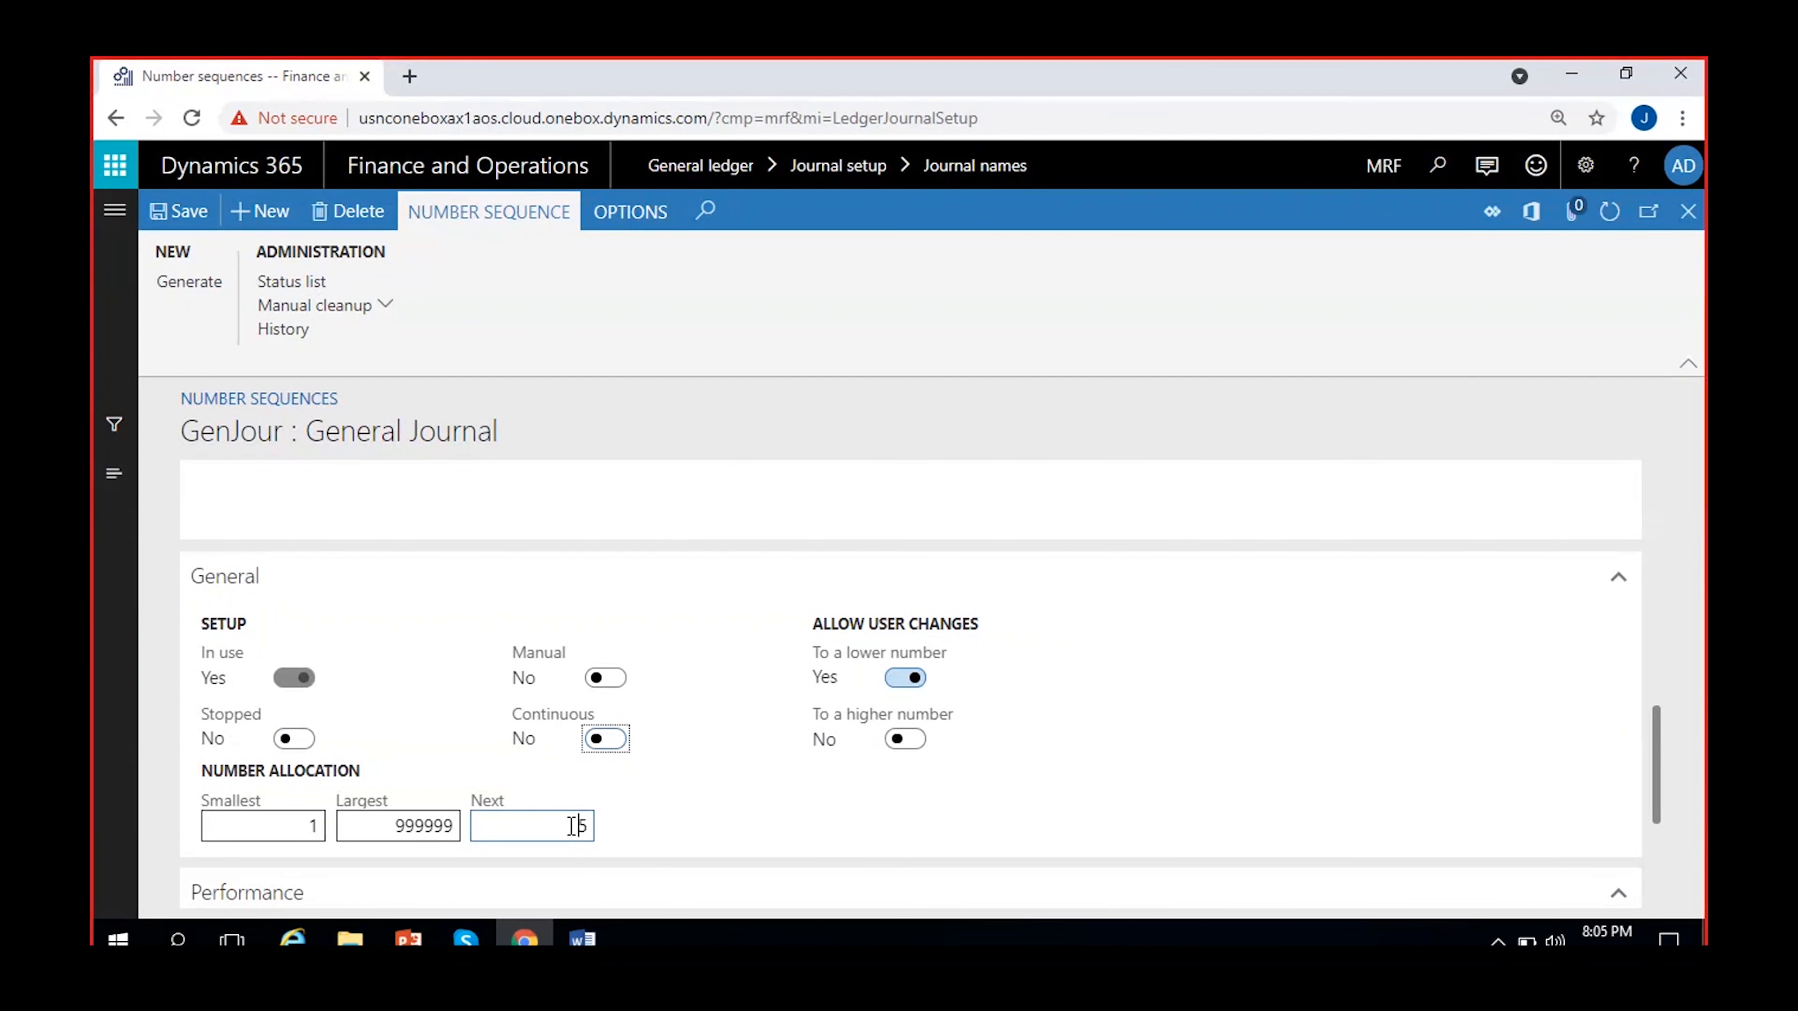
type("6")
left_click(763, 824)
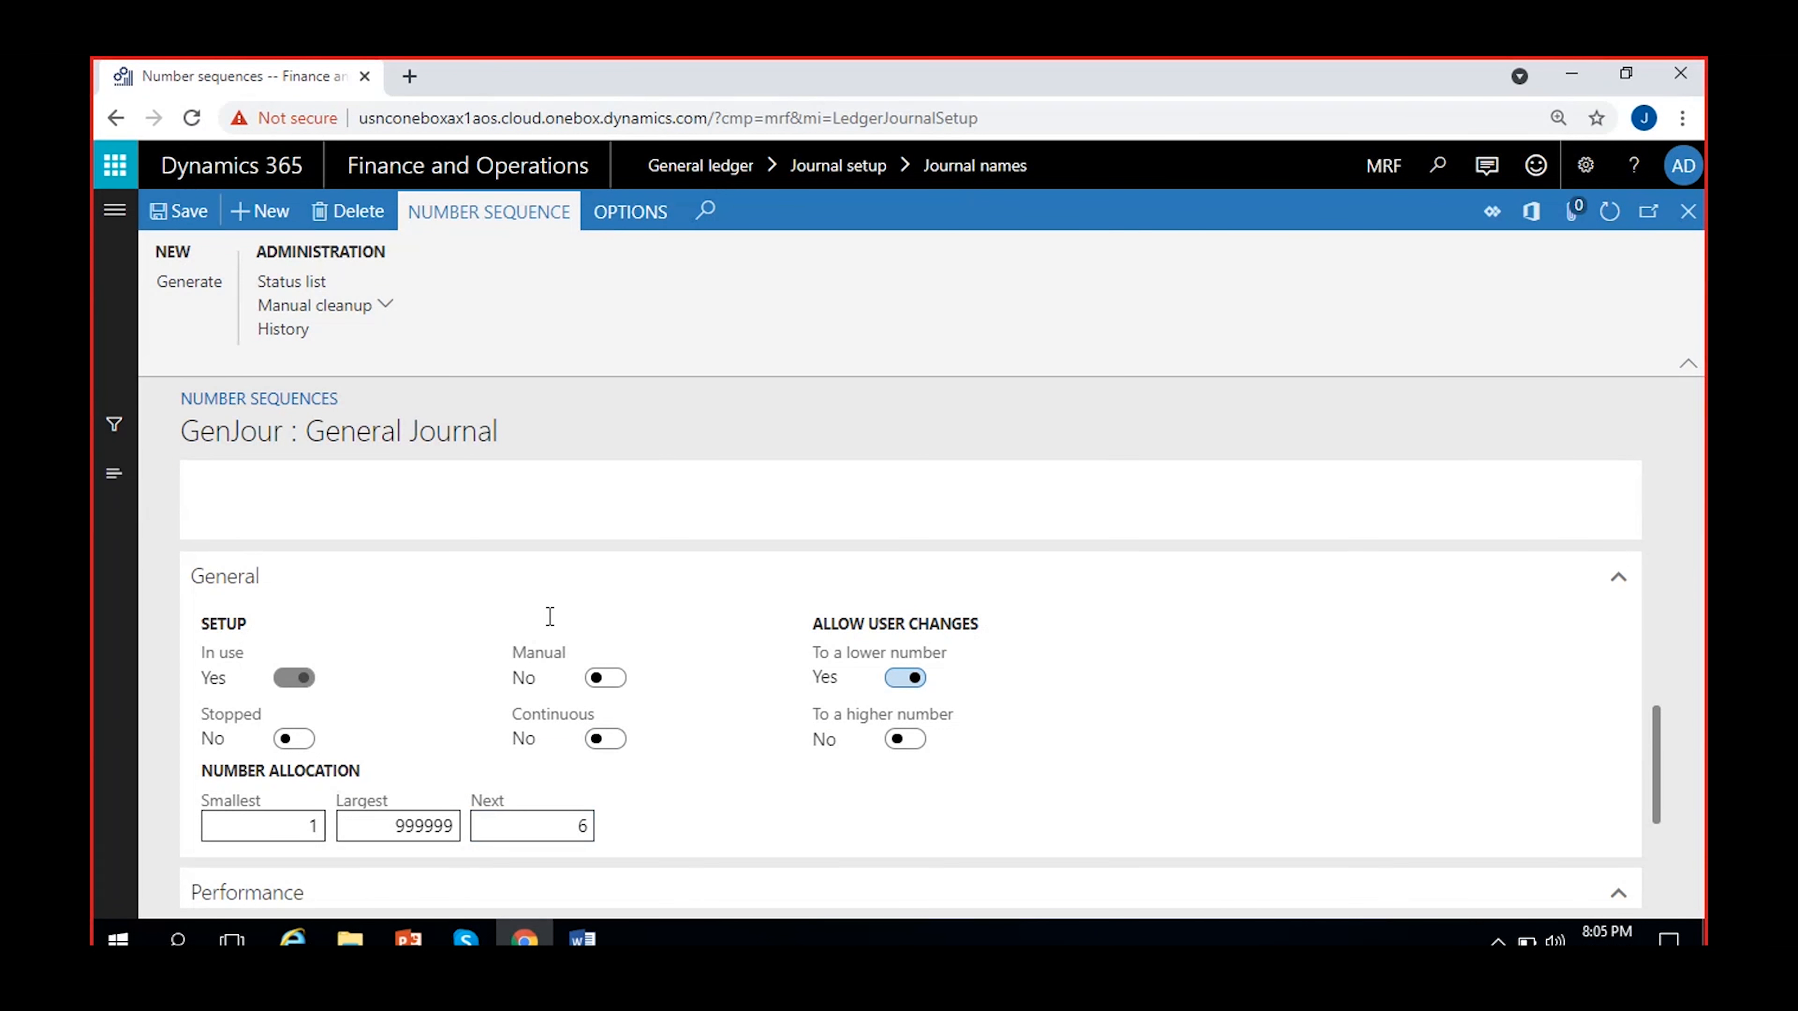
left_click(178, 213)
left_click(188, 214)
scroll(678, 808, "down", 3)
scroll(678, 807, "up", 3)
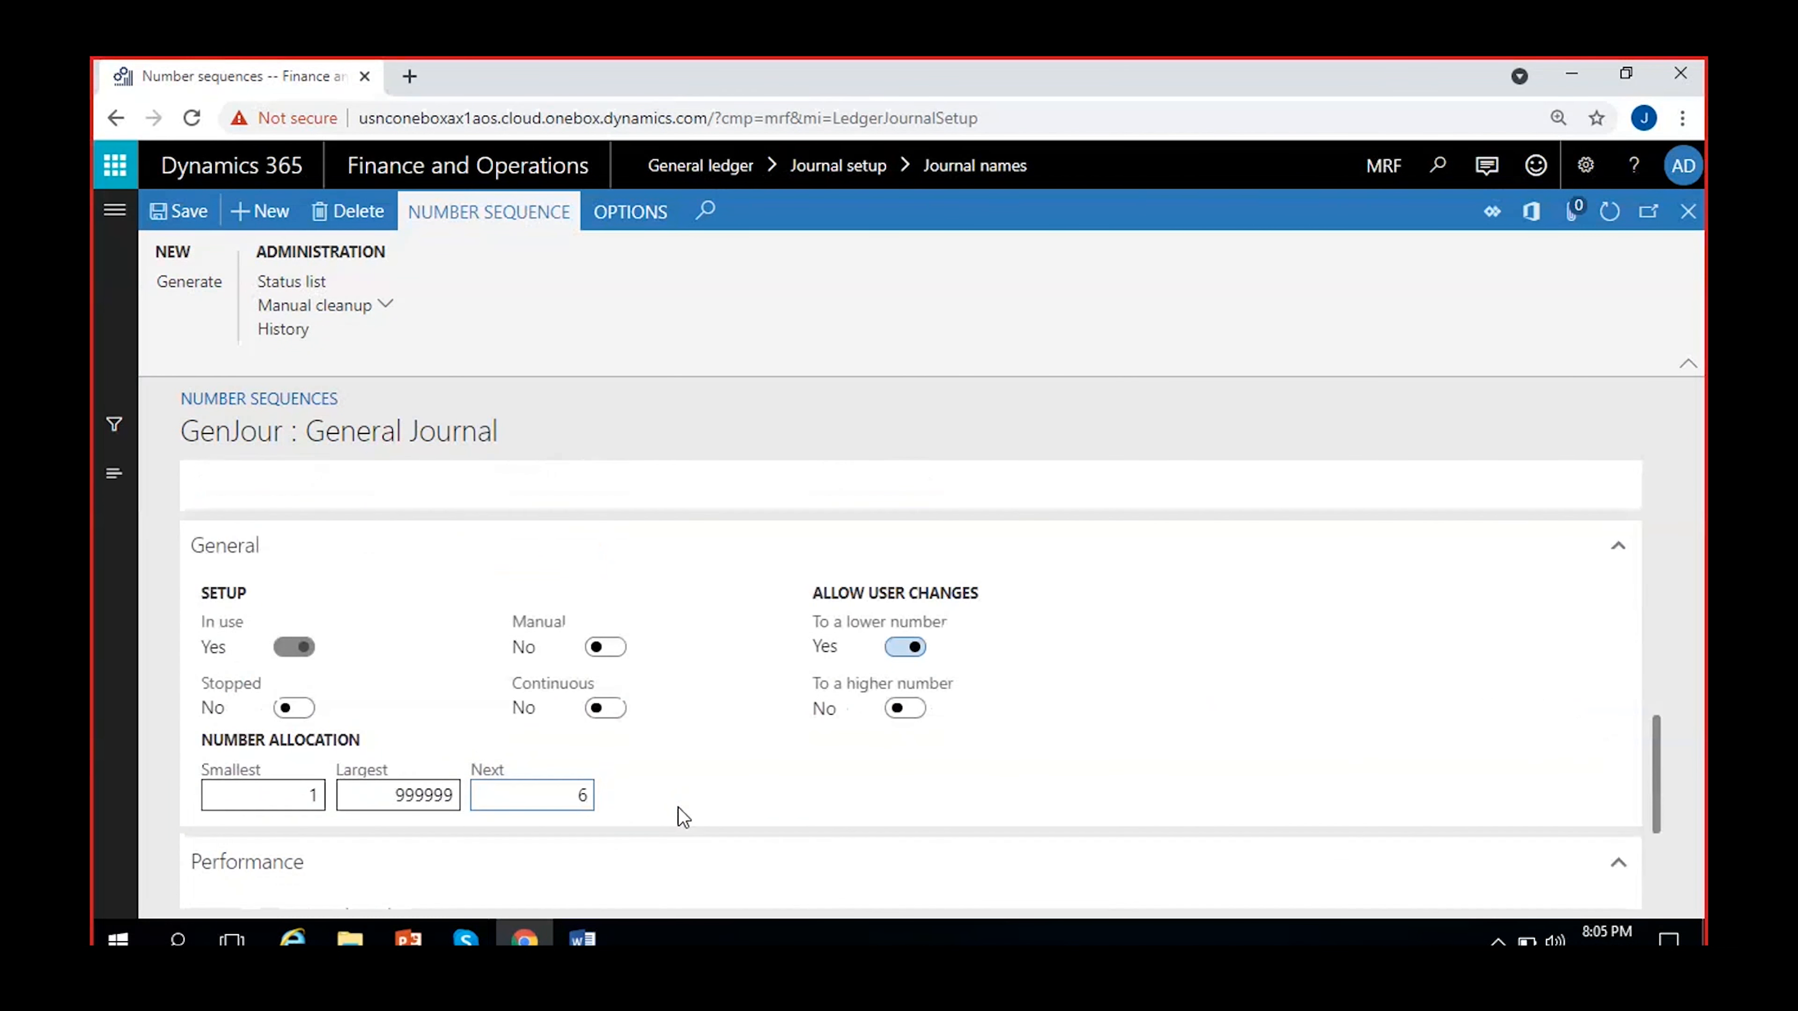
Change the Next number to 10 and save the number sequence.
key("BackSpace")
type("10")
left_click(746, 794)
left_click(201, 211)
Allow user changes to a higher number as well, set the Next number to 12 and save.
left_click(920, 715)
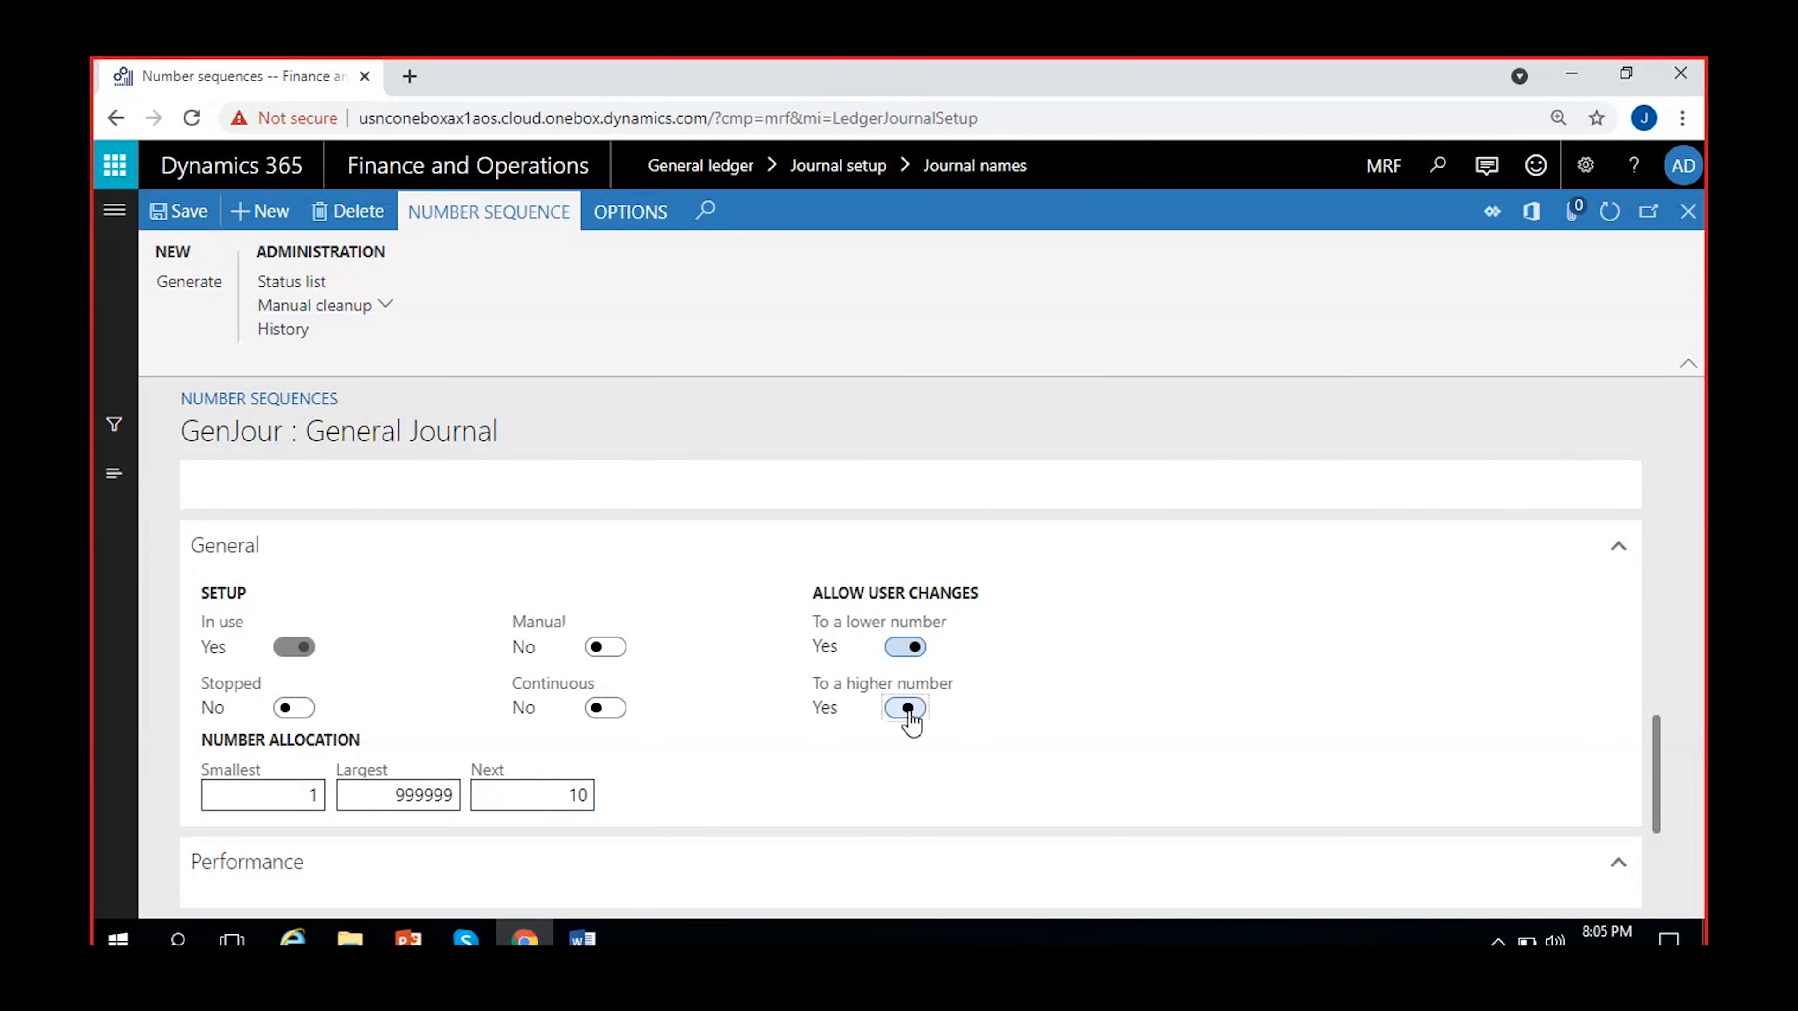
left_click(175, 216)
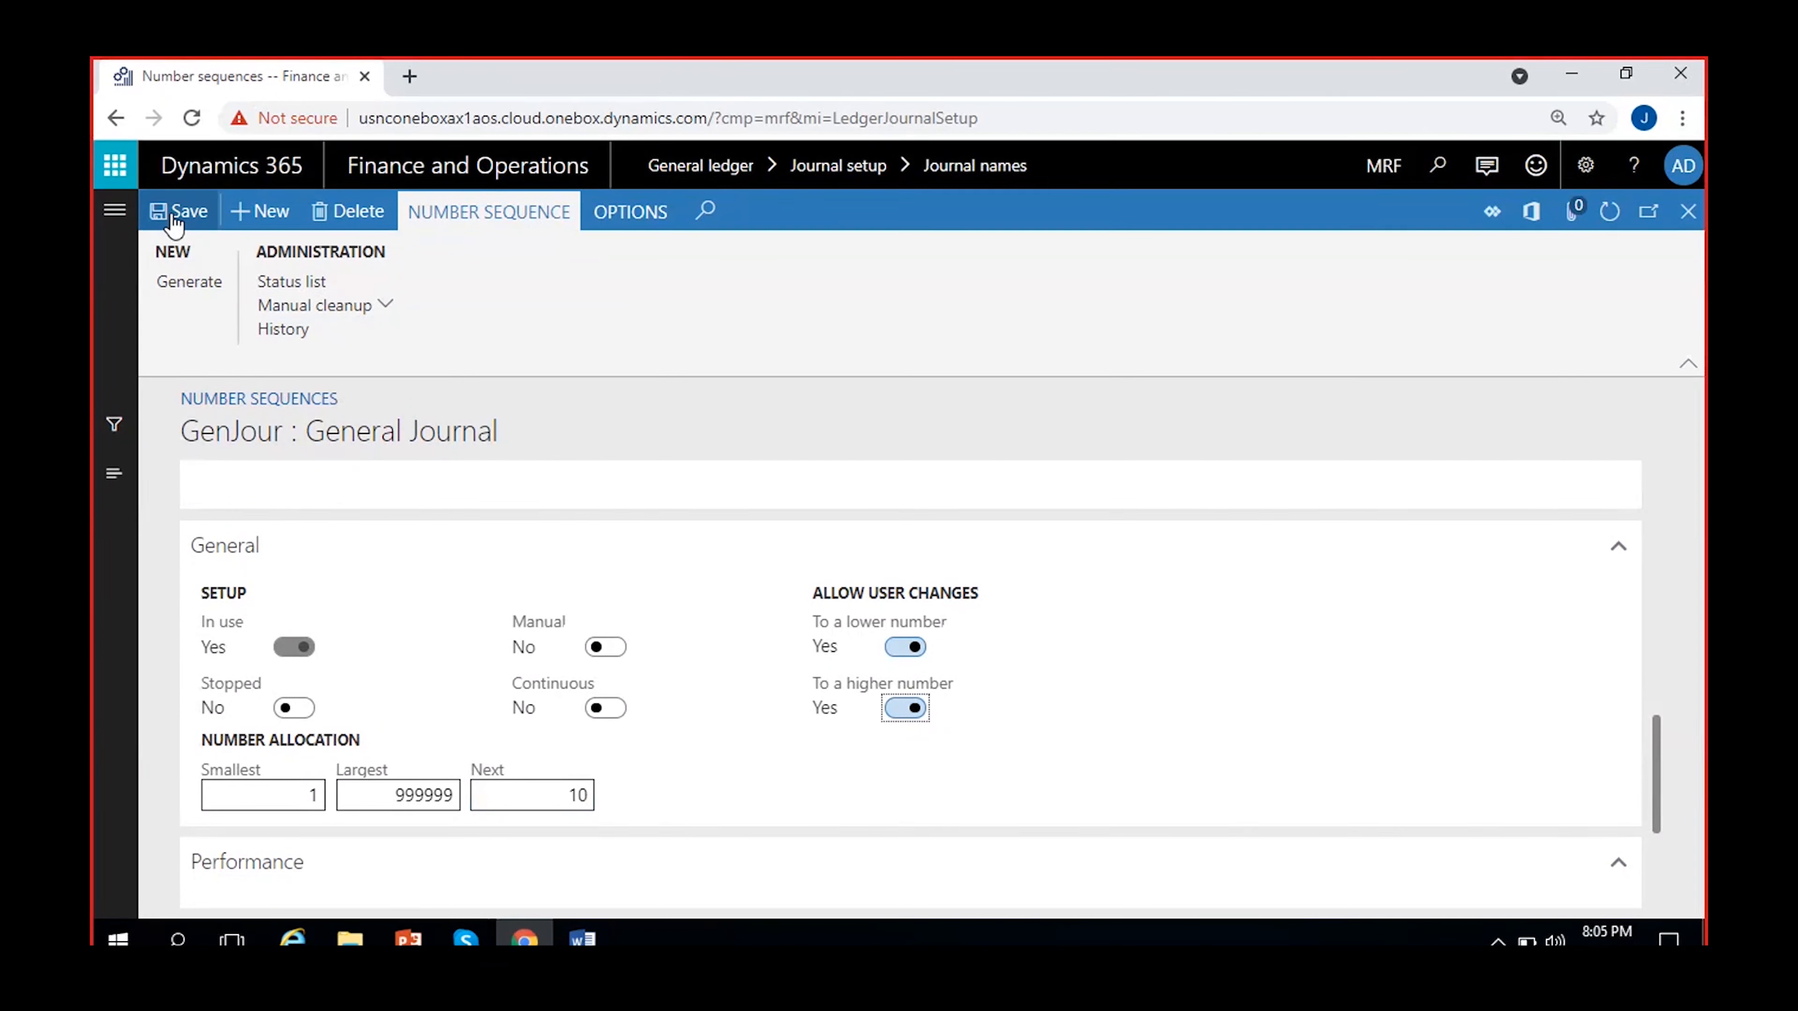
left_click(559, 788)
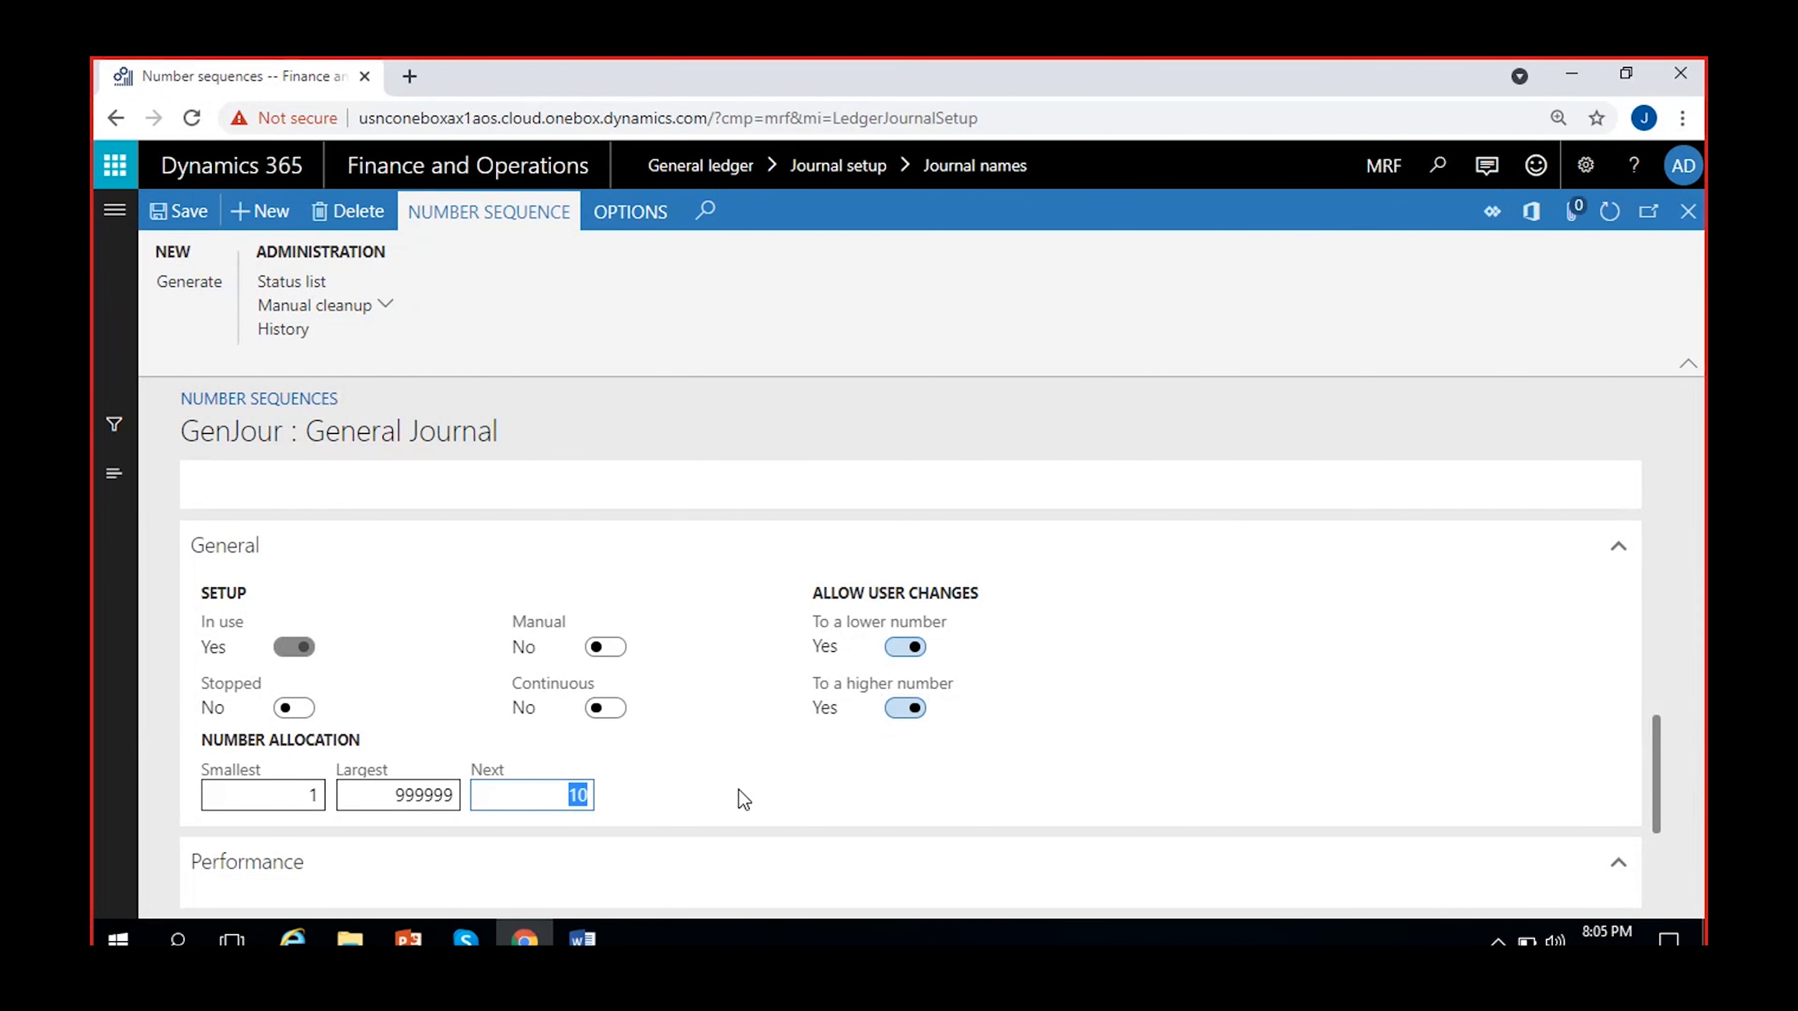
type("12")
left_click(750, 786)
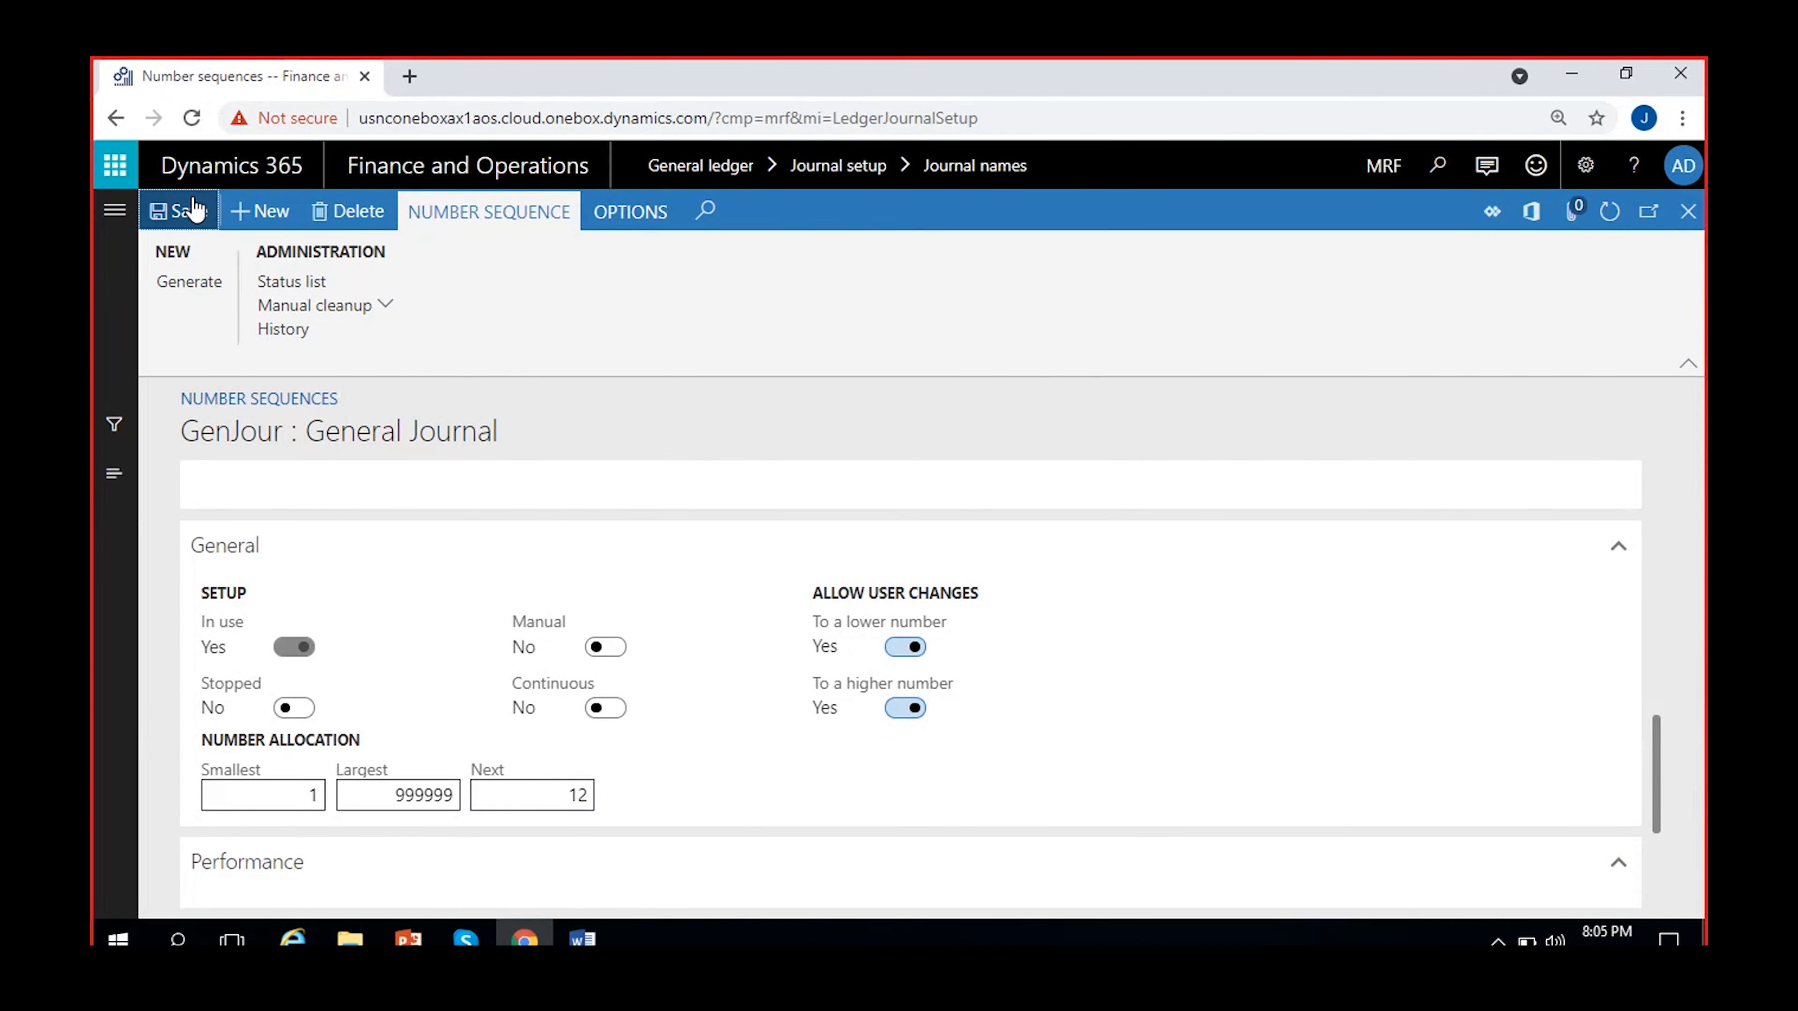
left_click(182, 213)
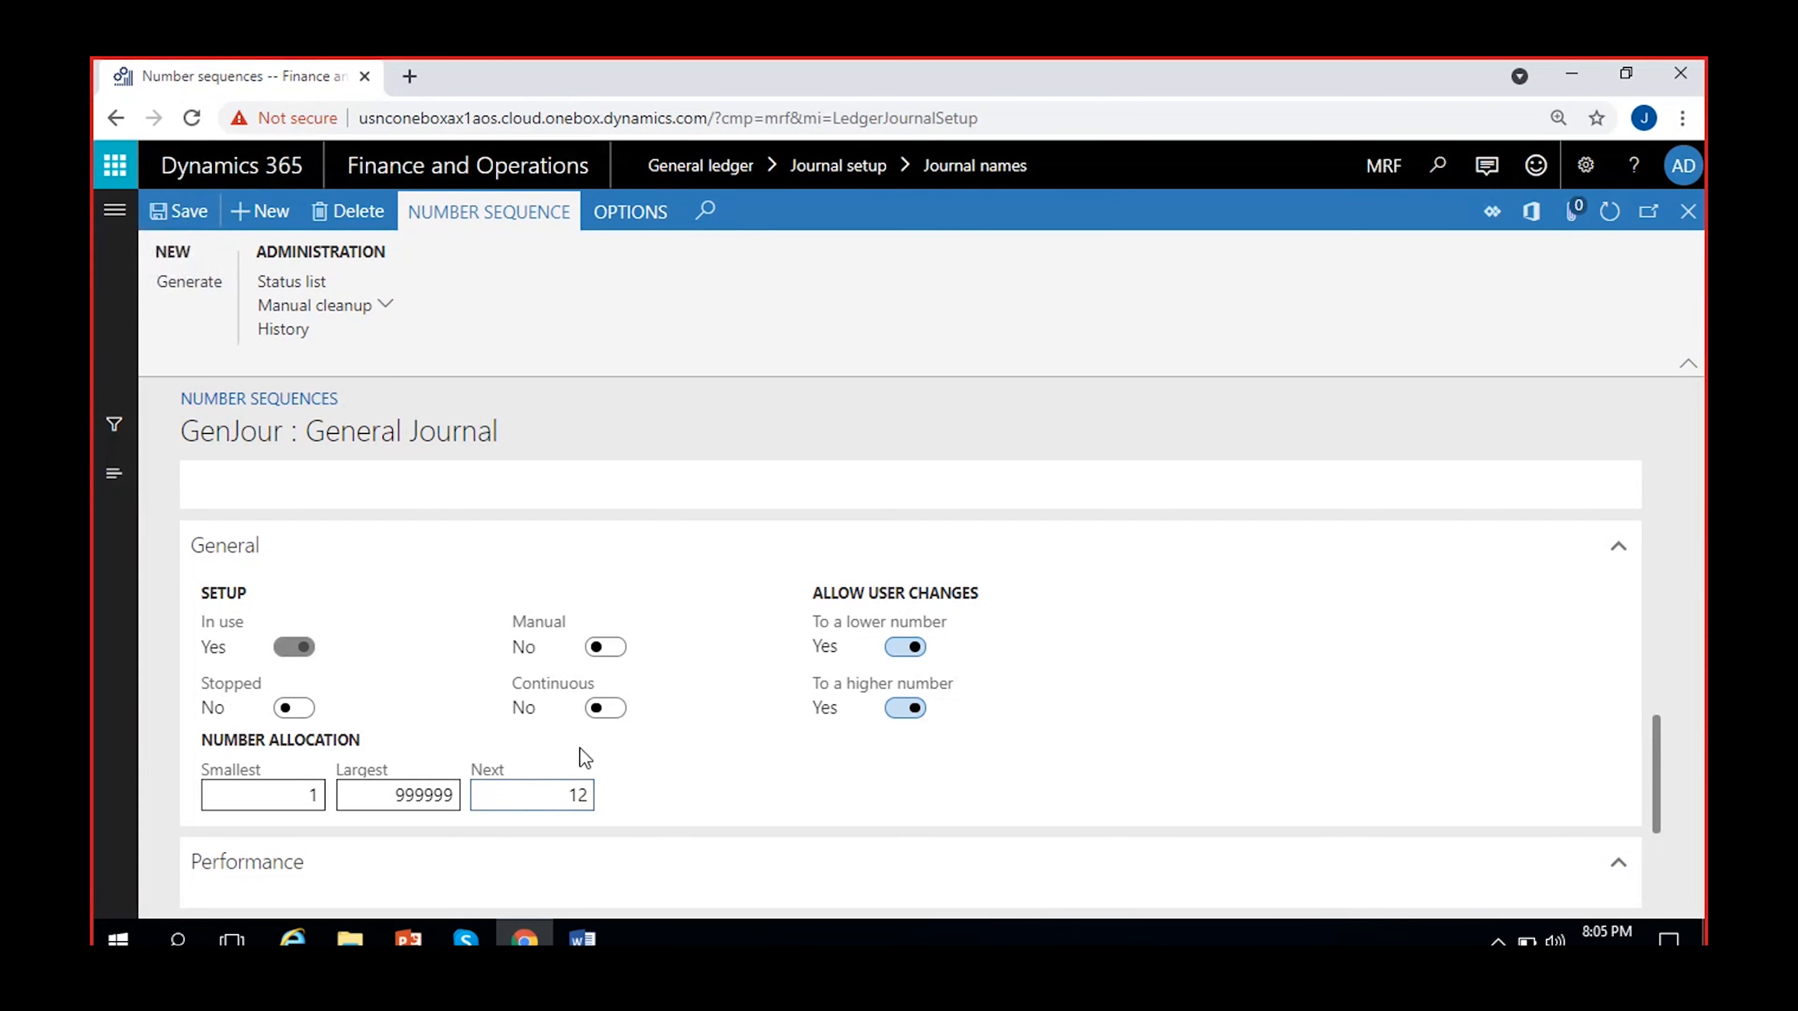
Make the GenJour number sequence continuous, accept the change, and disallow user changes to both a lower and a higher number.
left_click(605, 709)
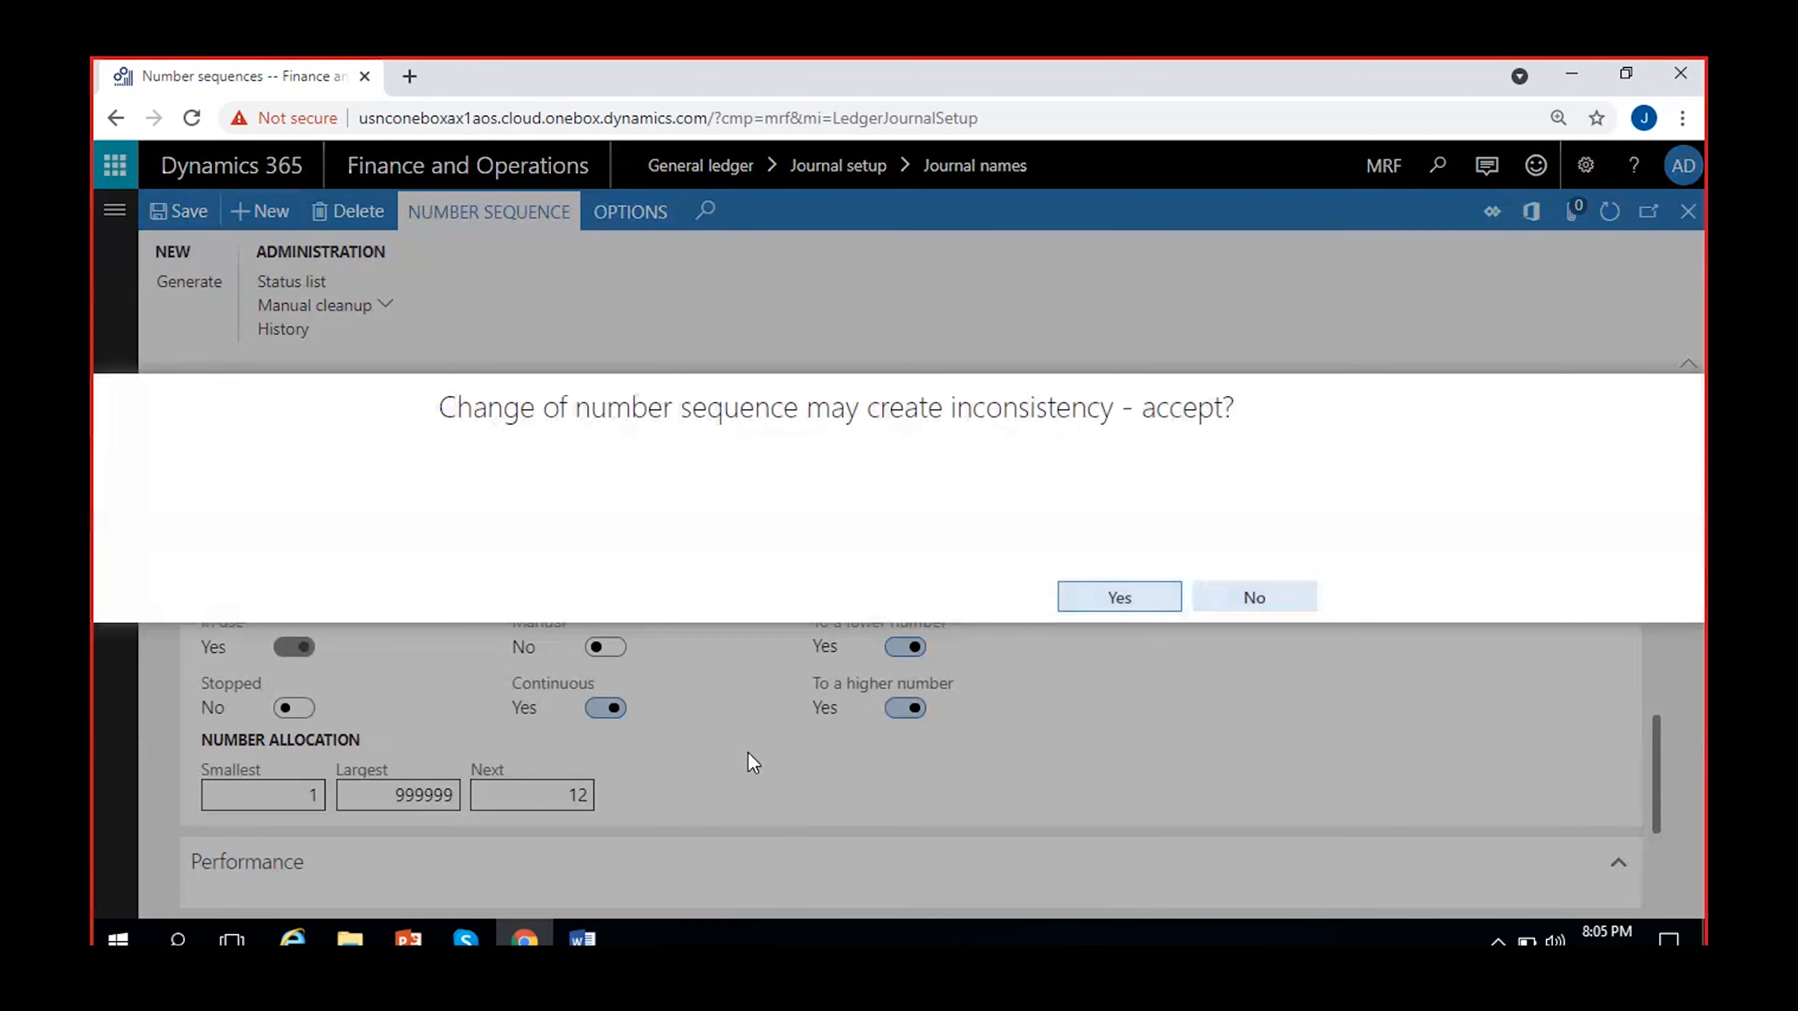
left_click(1158, 604)
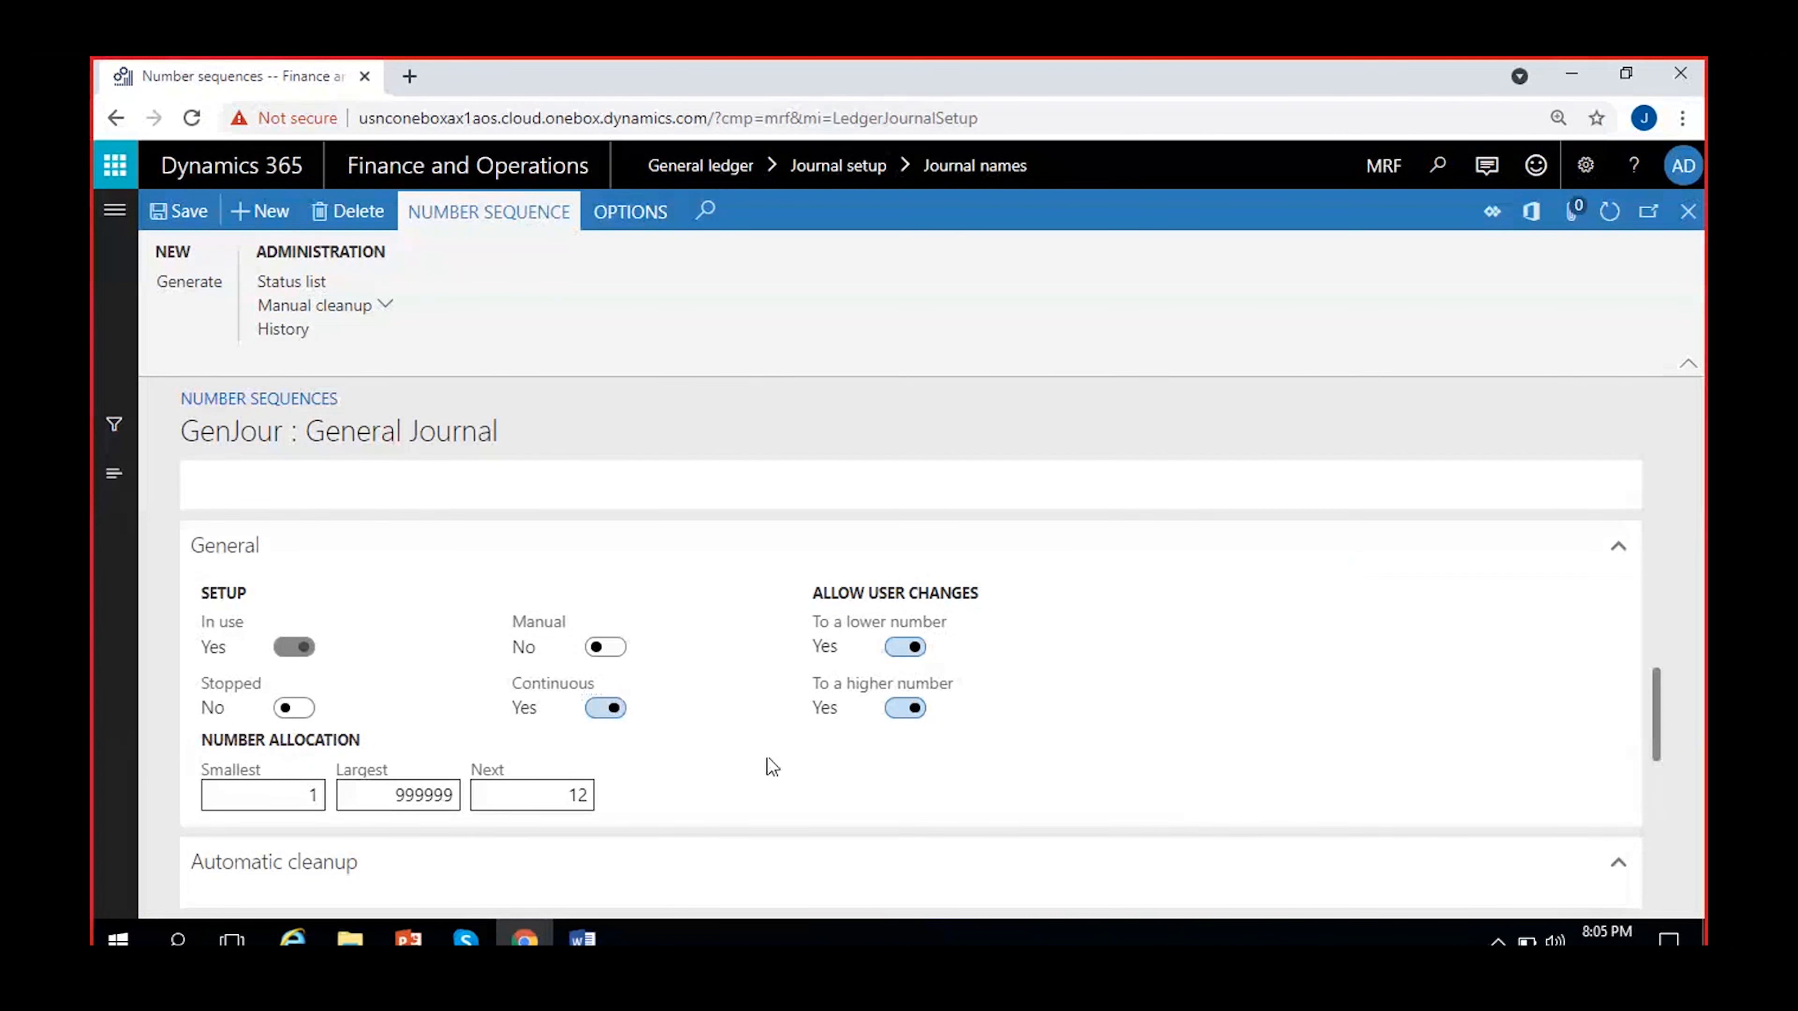
left_click(905, 646)
left_click(906, 708)
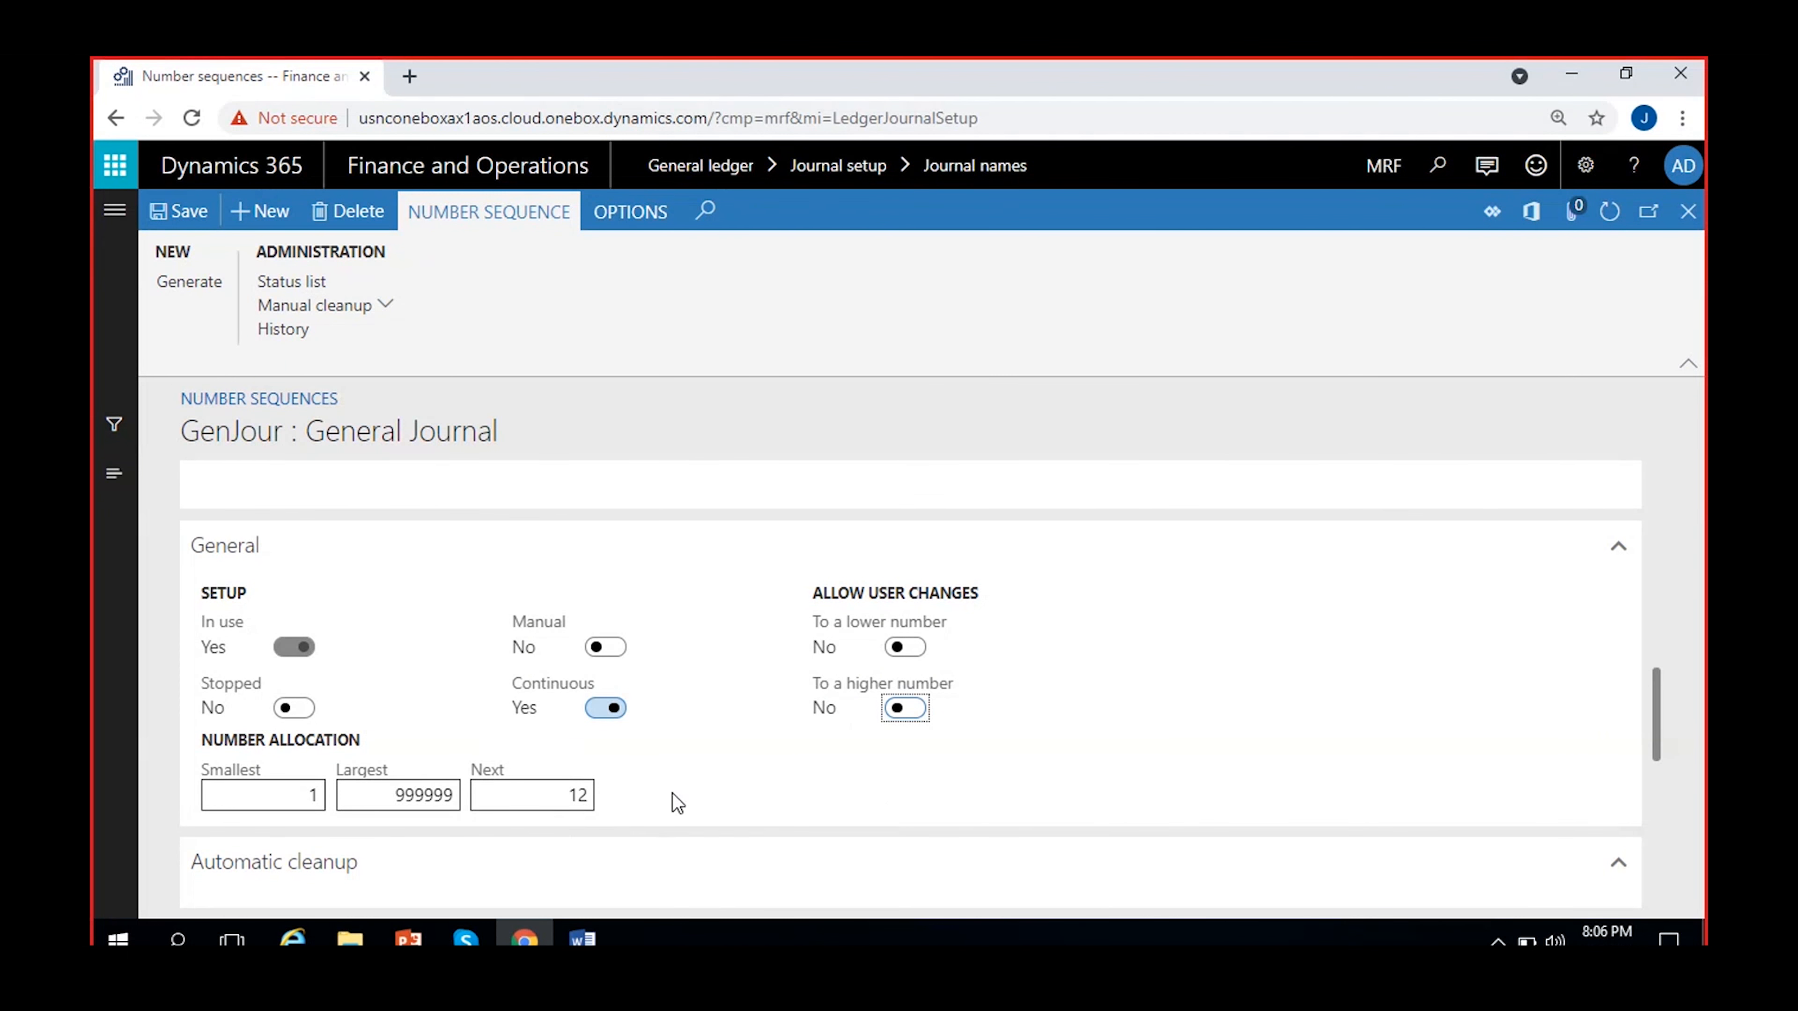
left_click(797, 776)
Allow user changes to a lower number, try saving the Largest number as 9999999, and restore it to 999999.
left_click(901, 647)
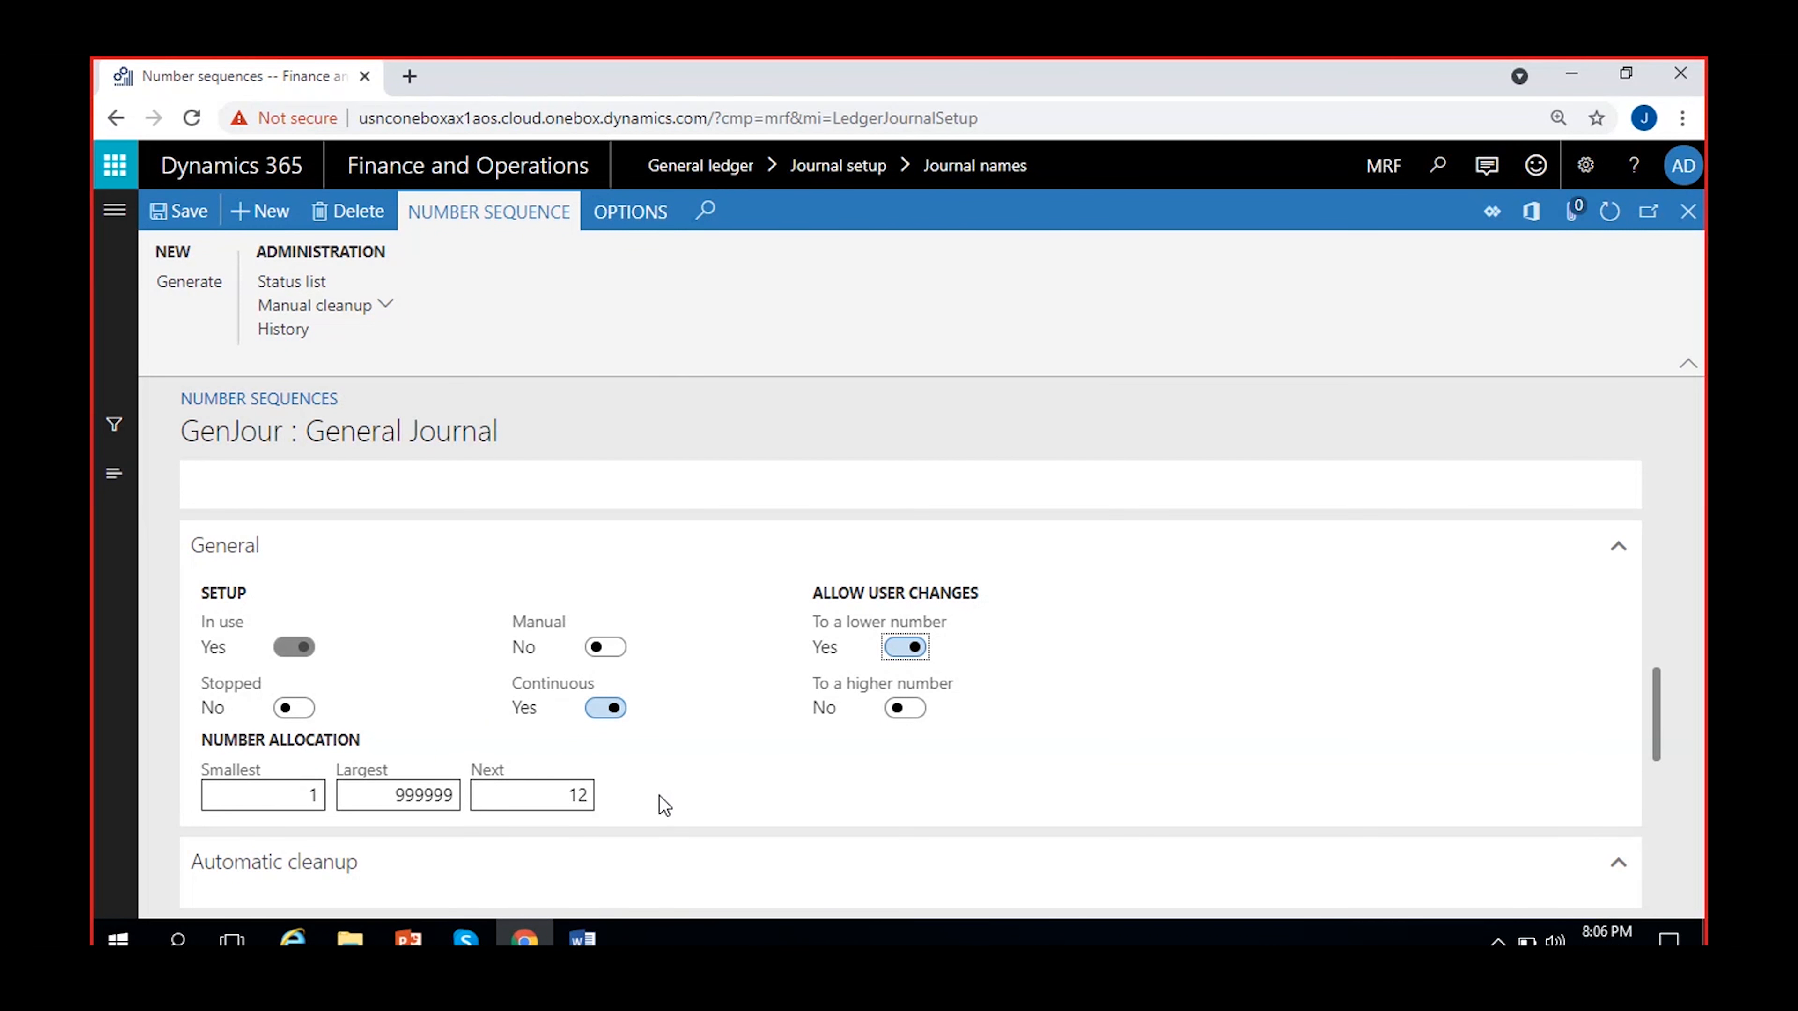
left_click(697, 790)
left_click(446, 795)
type("9")
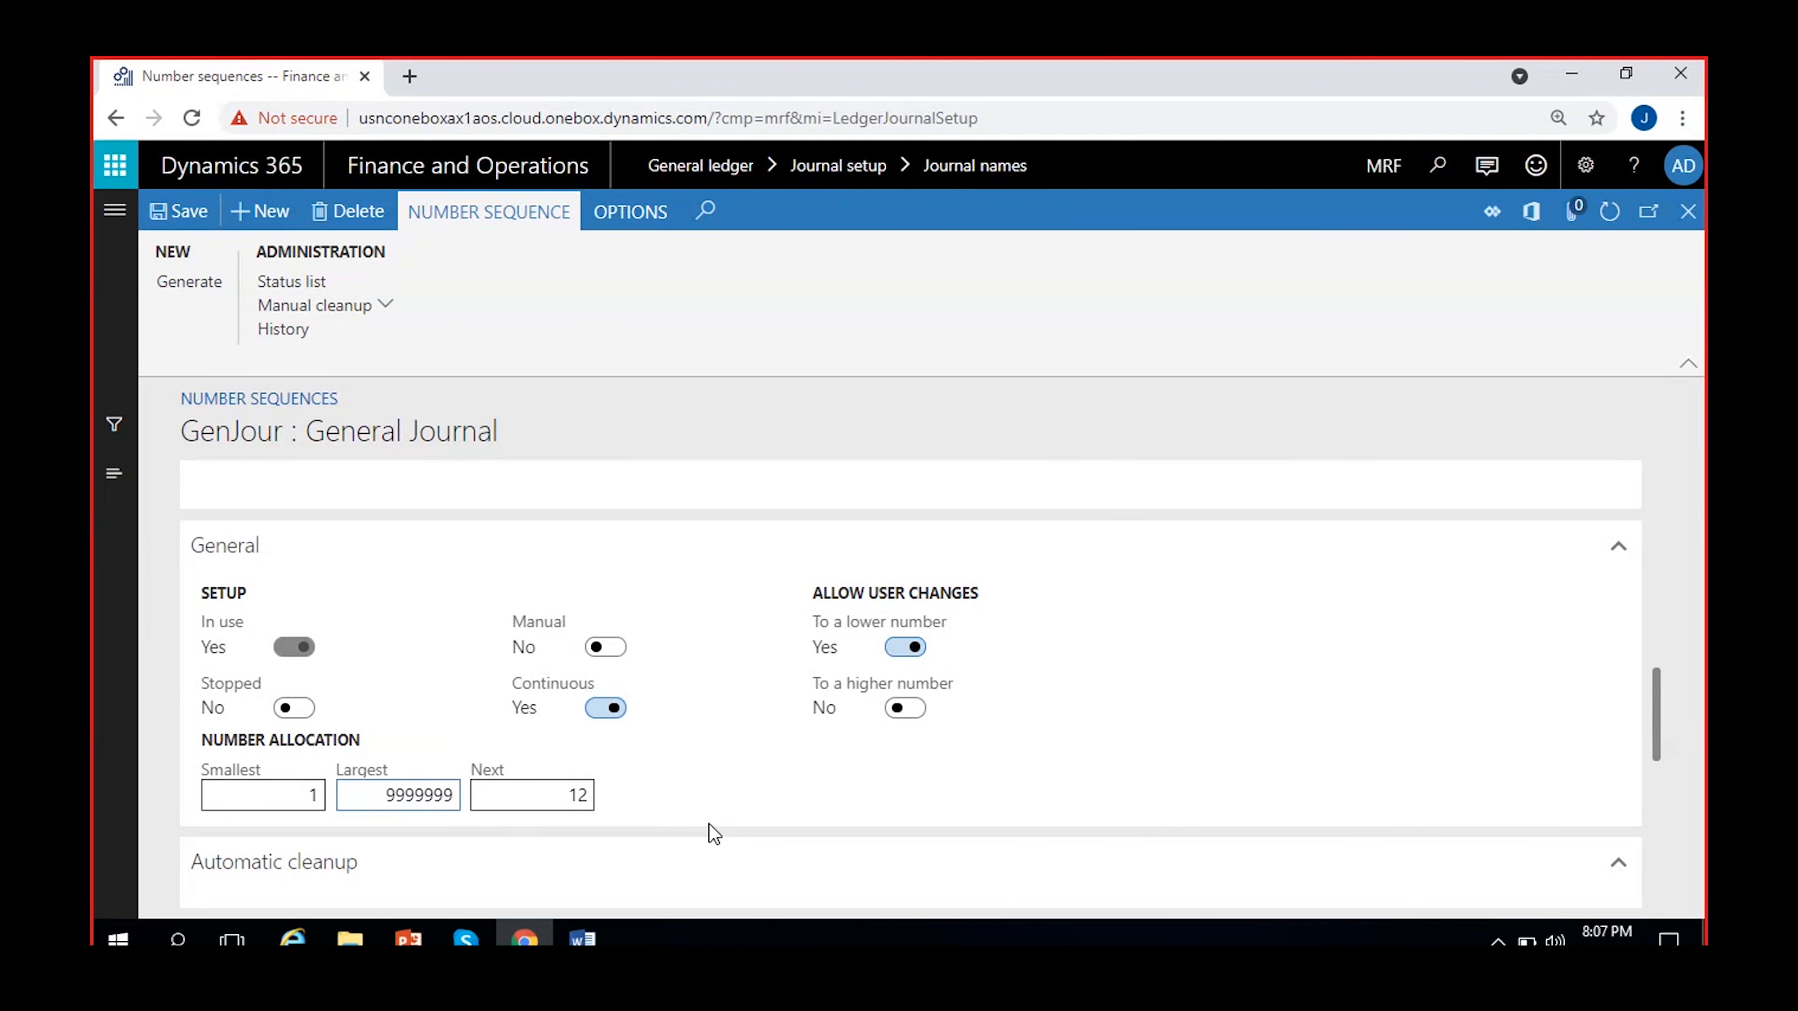
left_click(681, 734)
left_click(189, 213)
left_click(198, 216)
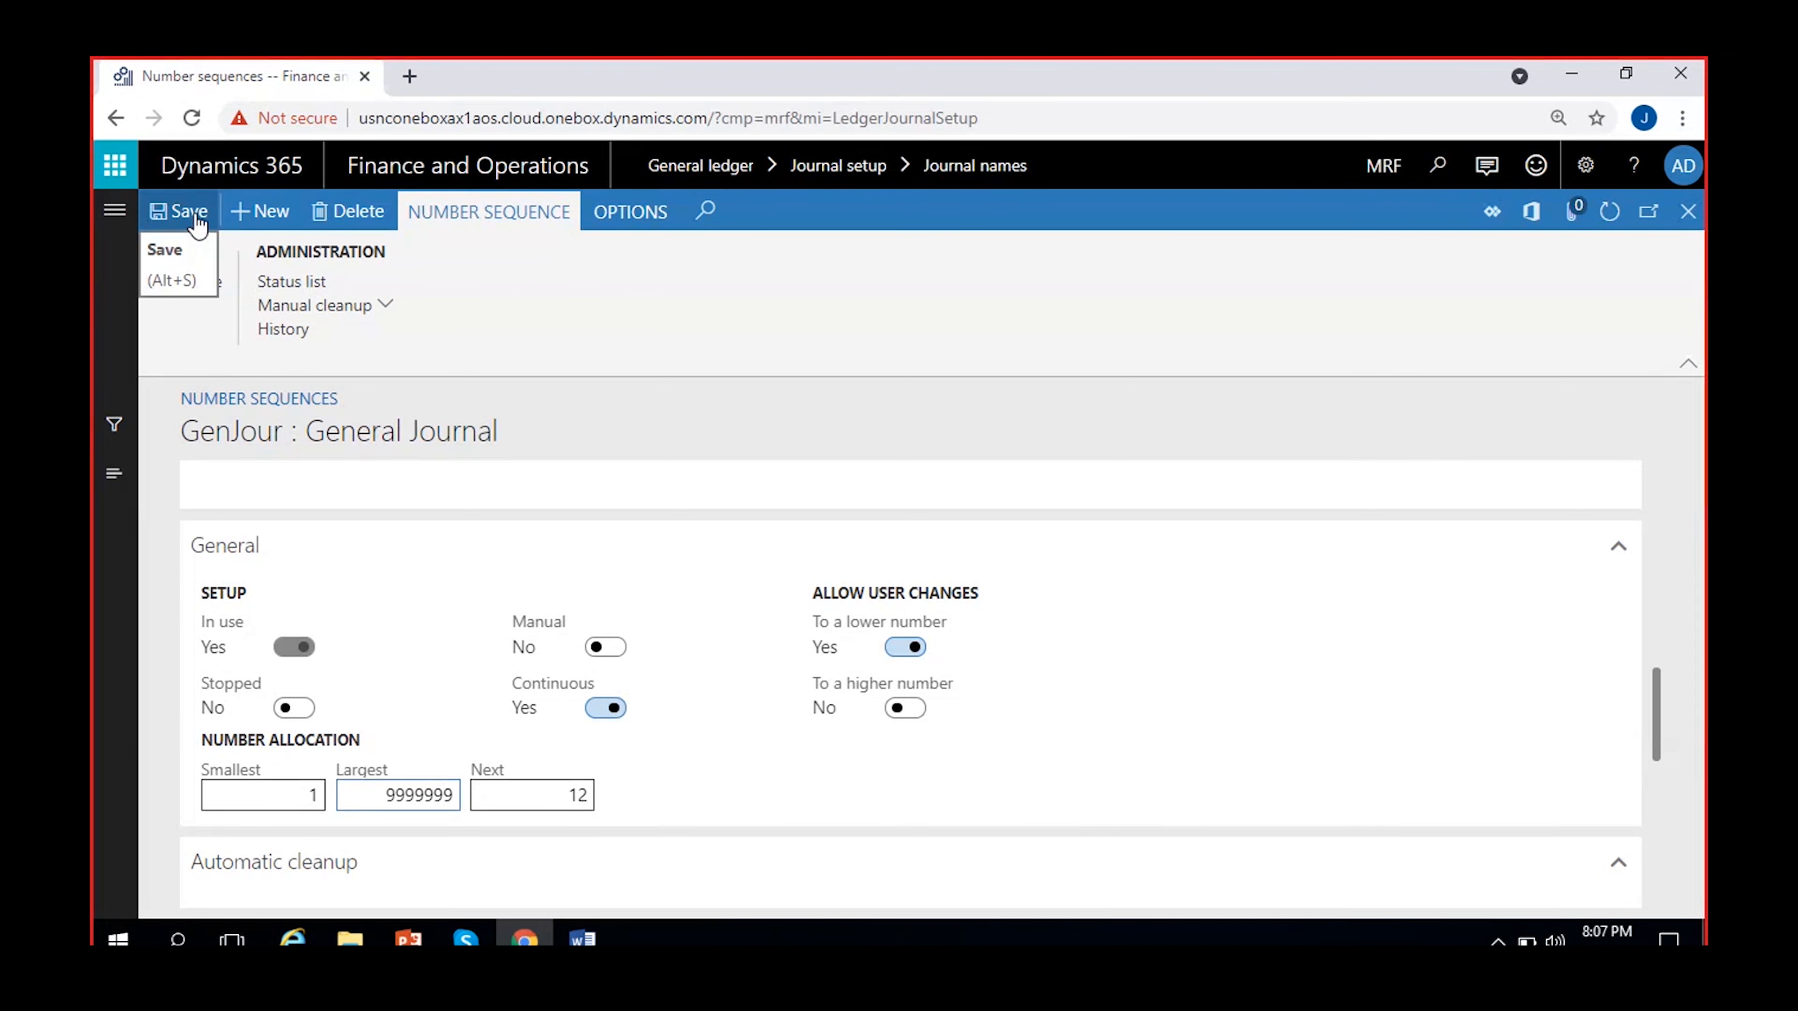
key("BackSpace")
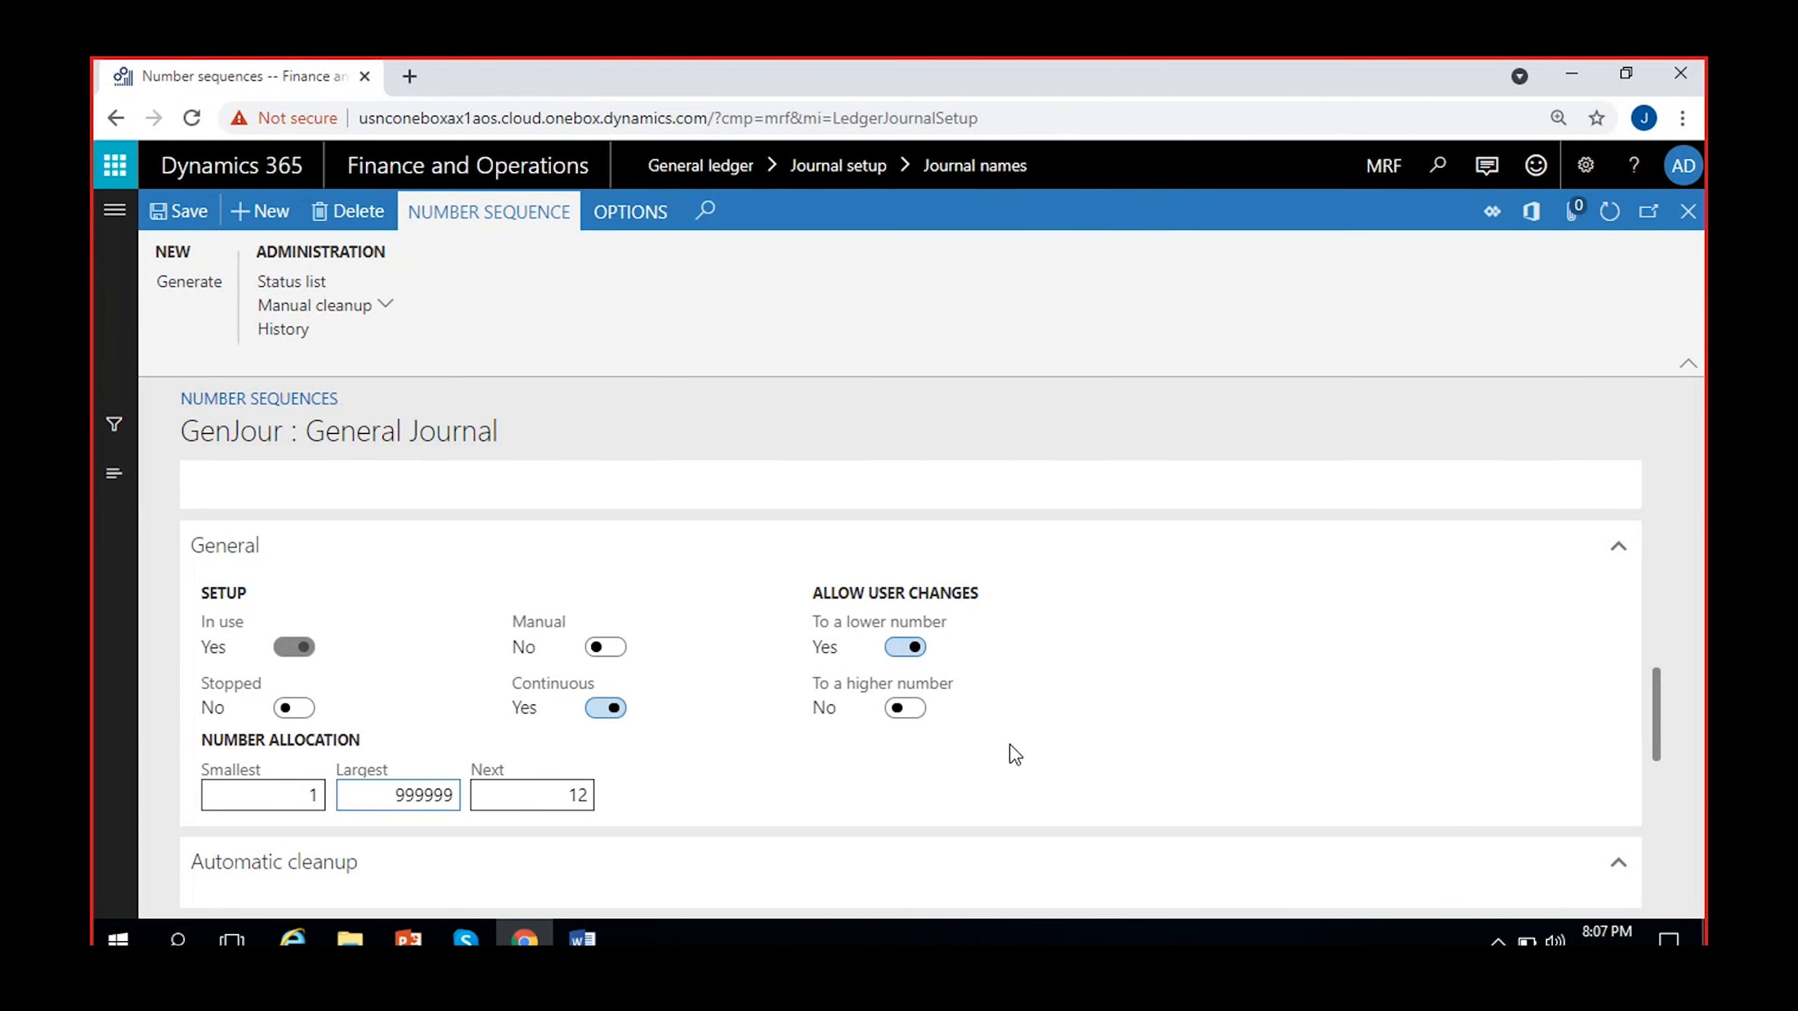
Allow user changes to a higher number briefly, then disallow changes to both higher and lower numbers.
left_click(903, 710)
left_click(882, 730)
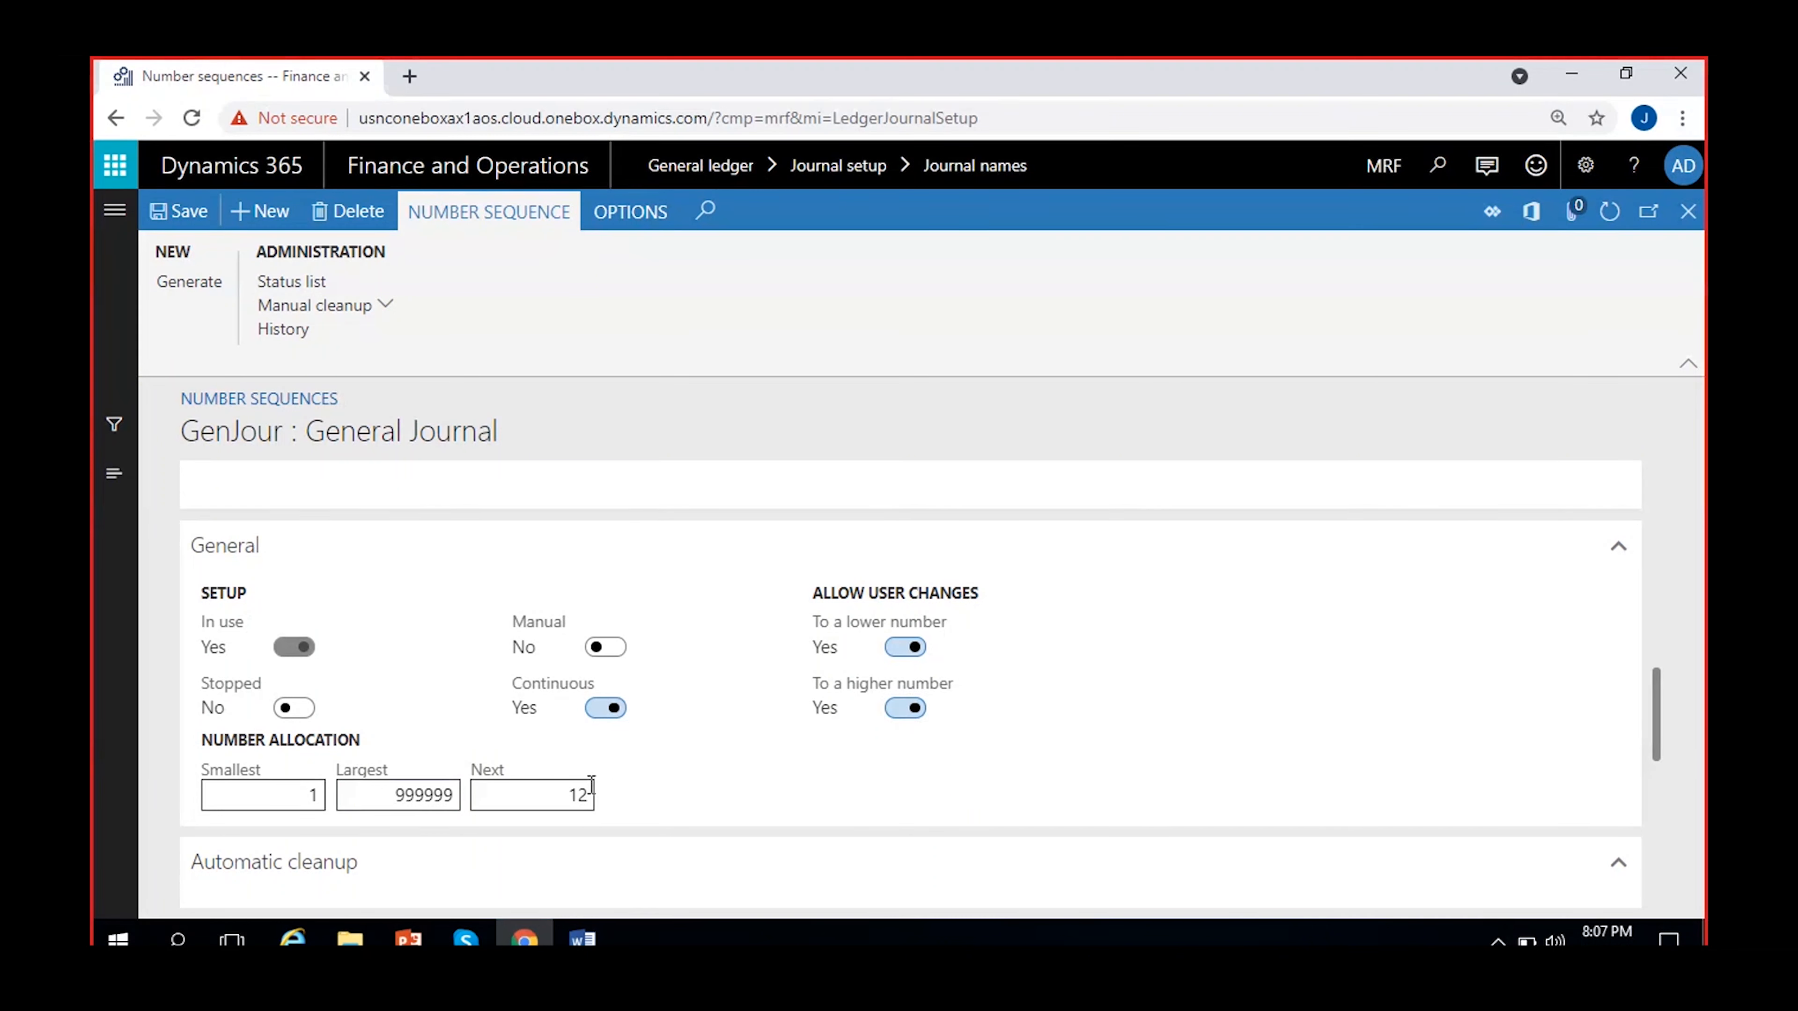
left_click(906, 708)
left_click(904, 647)
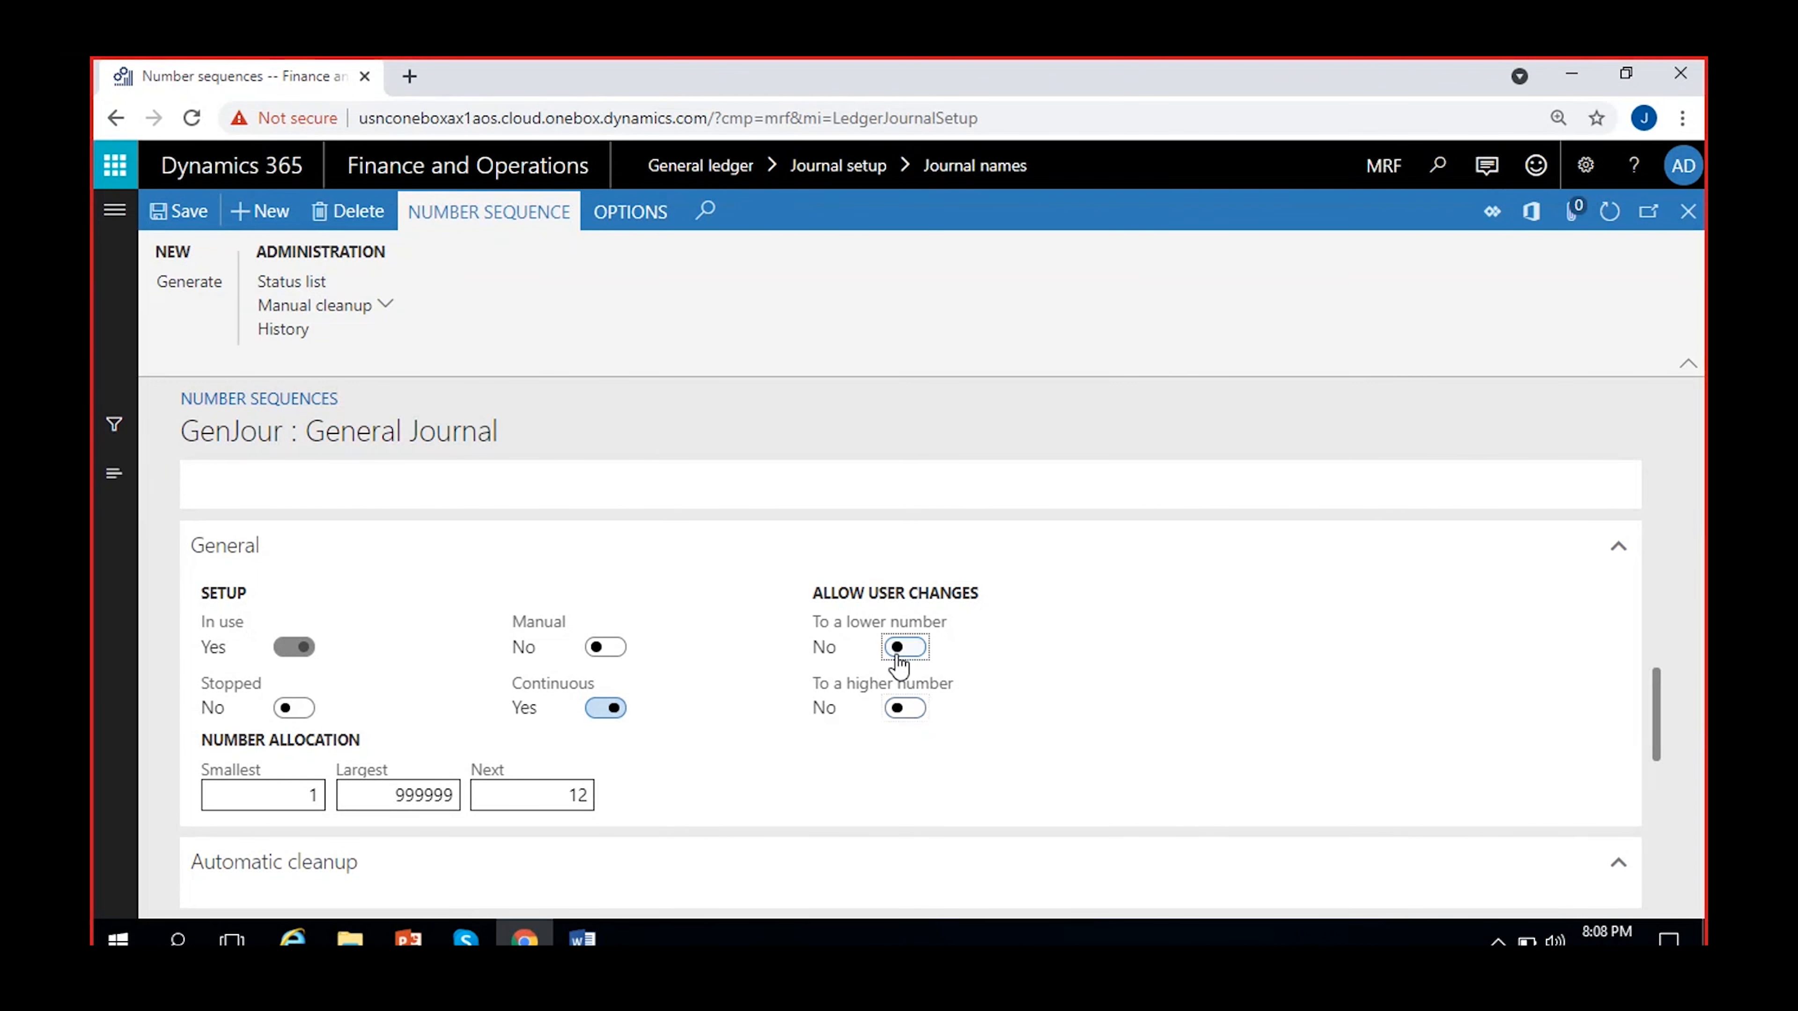
left_click(808, 814)
Extend the Largest number to 9999999 with user changes disallowed, refresh the record, and restore the value to 999999.
left_click(460, 791)
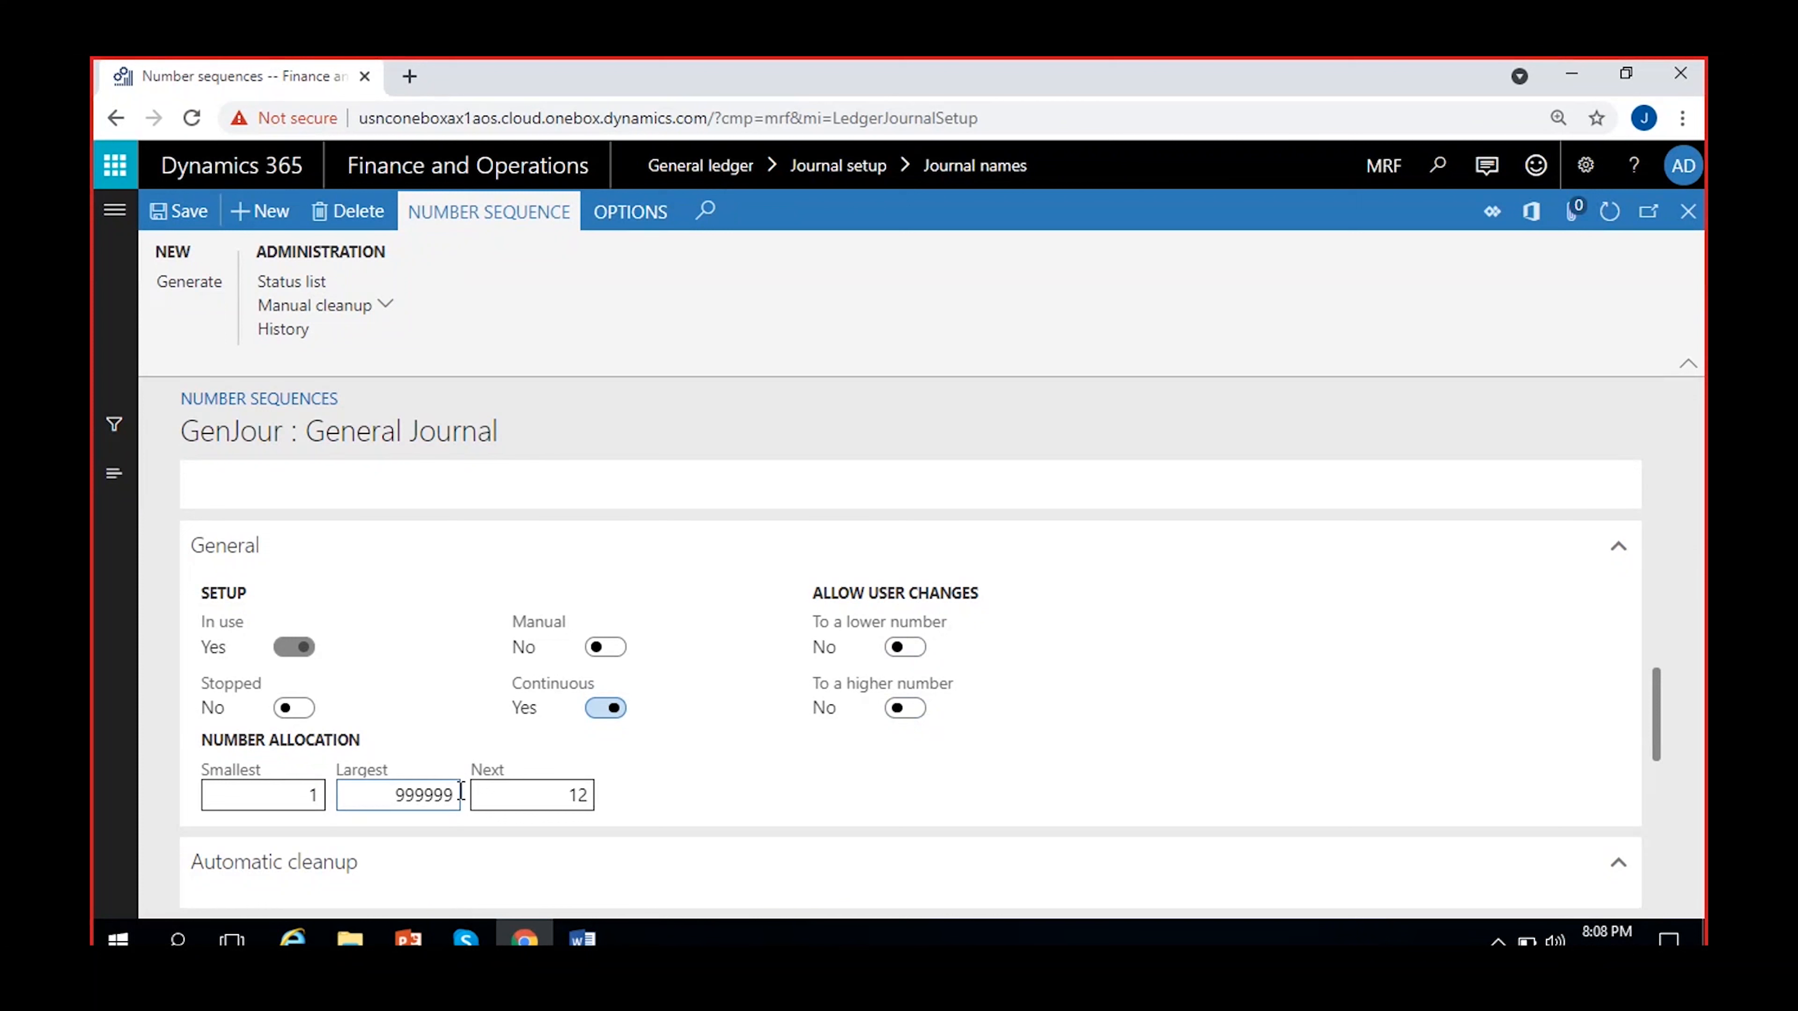
left_click(434, 795)
type("9")
left_click(1609, 211)
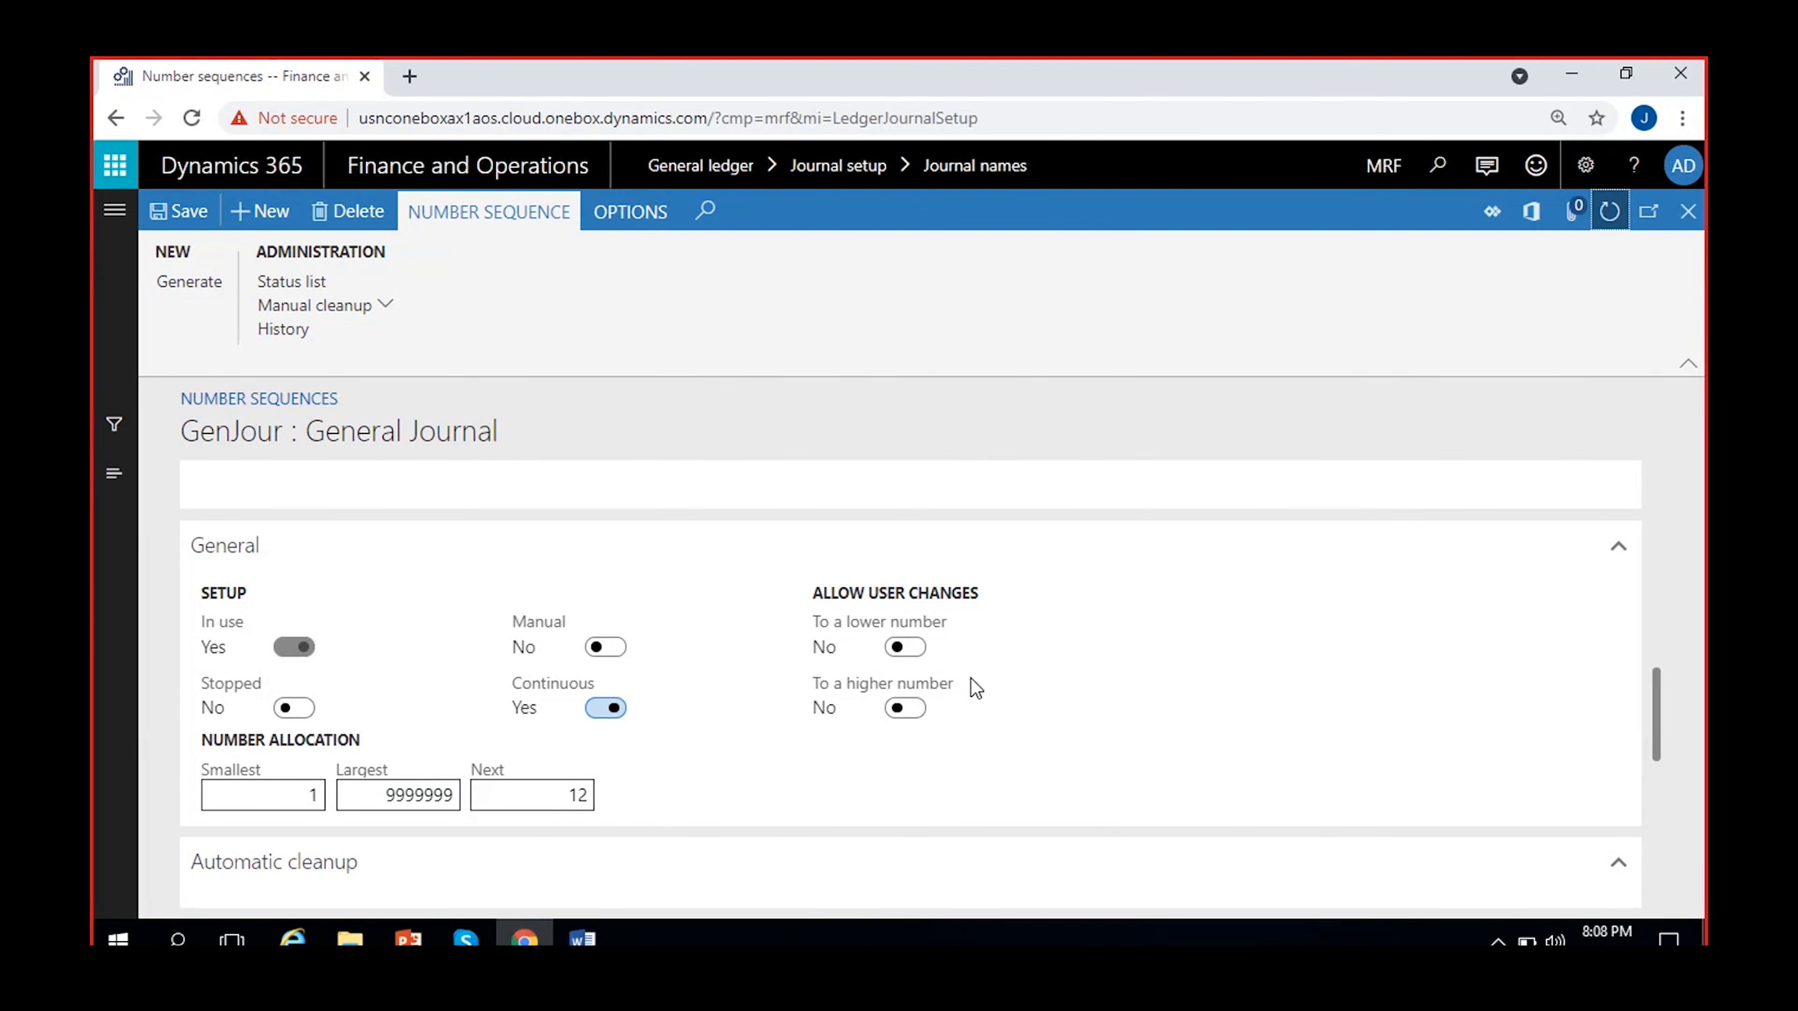
scroll(724, 786, "down", 2)
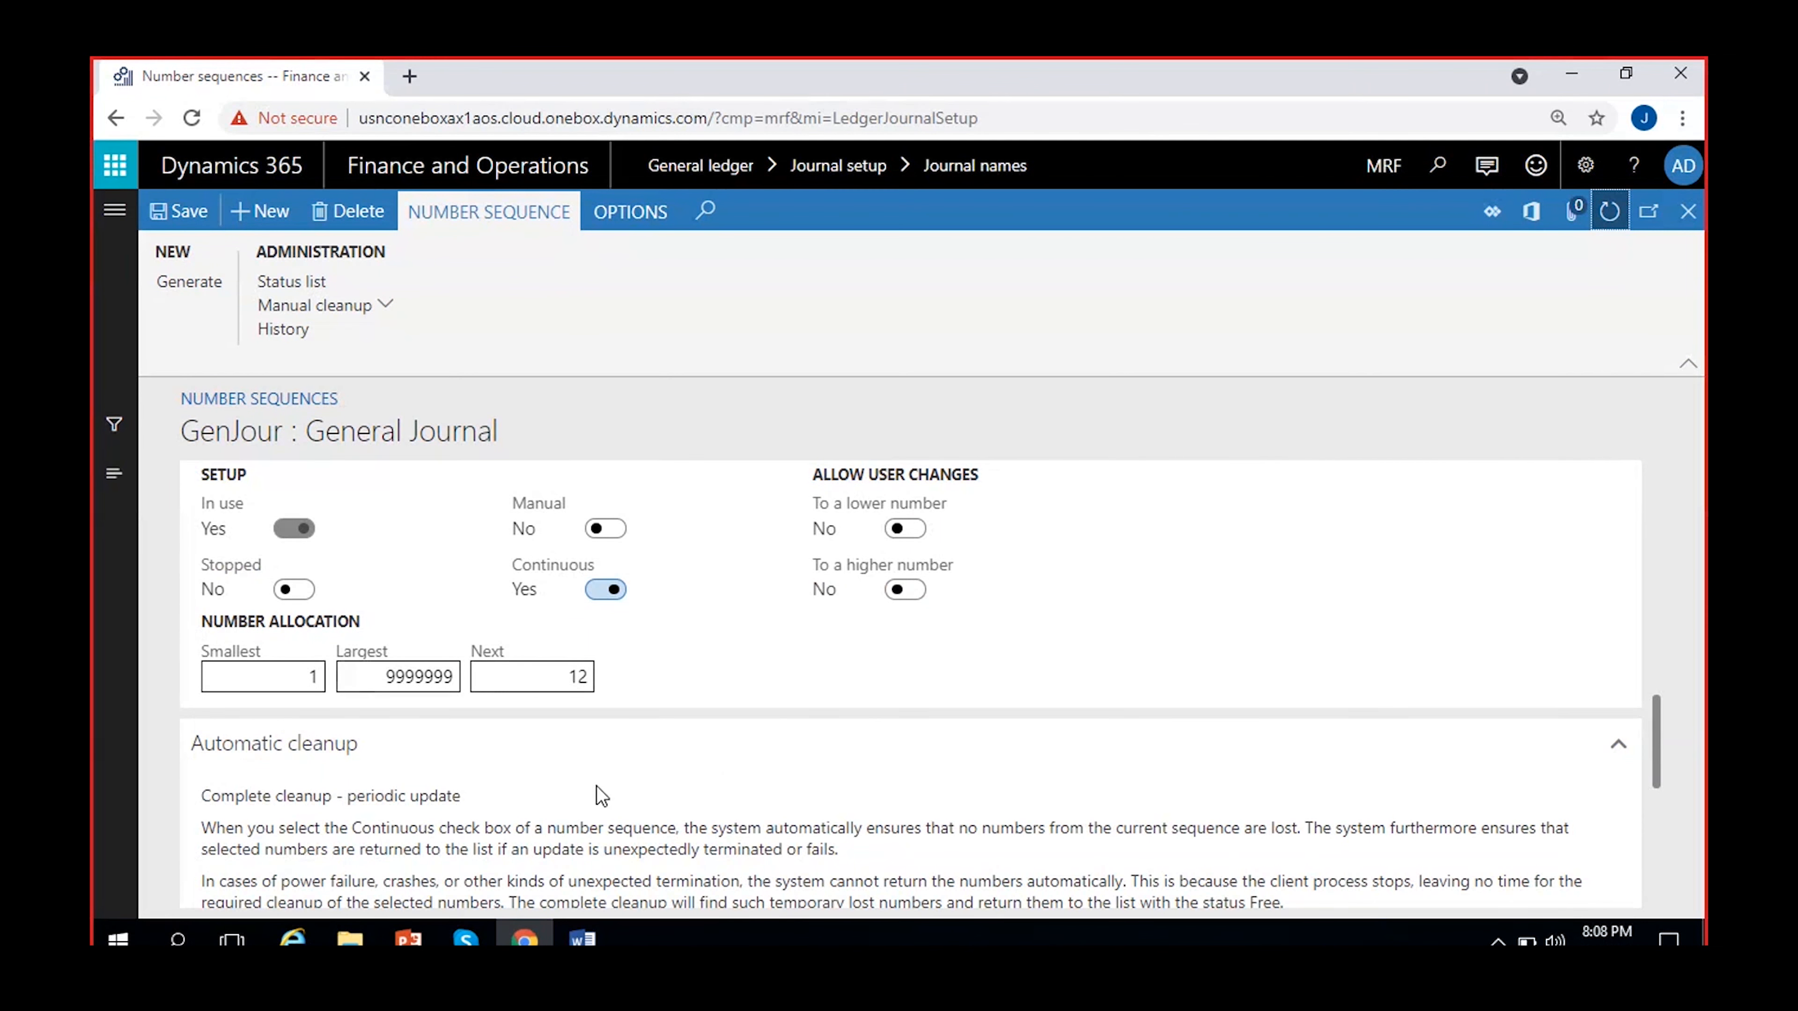
scroll(676, 698, "up", 2)
left_click(456, 790)
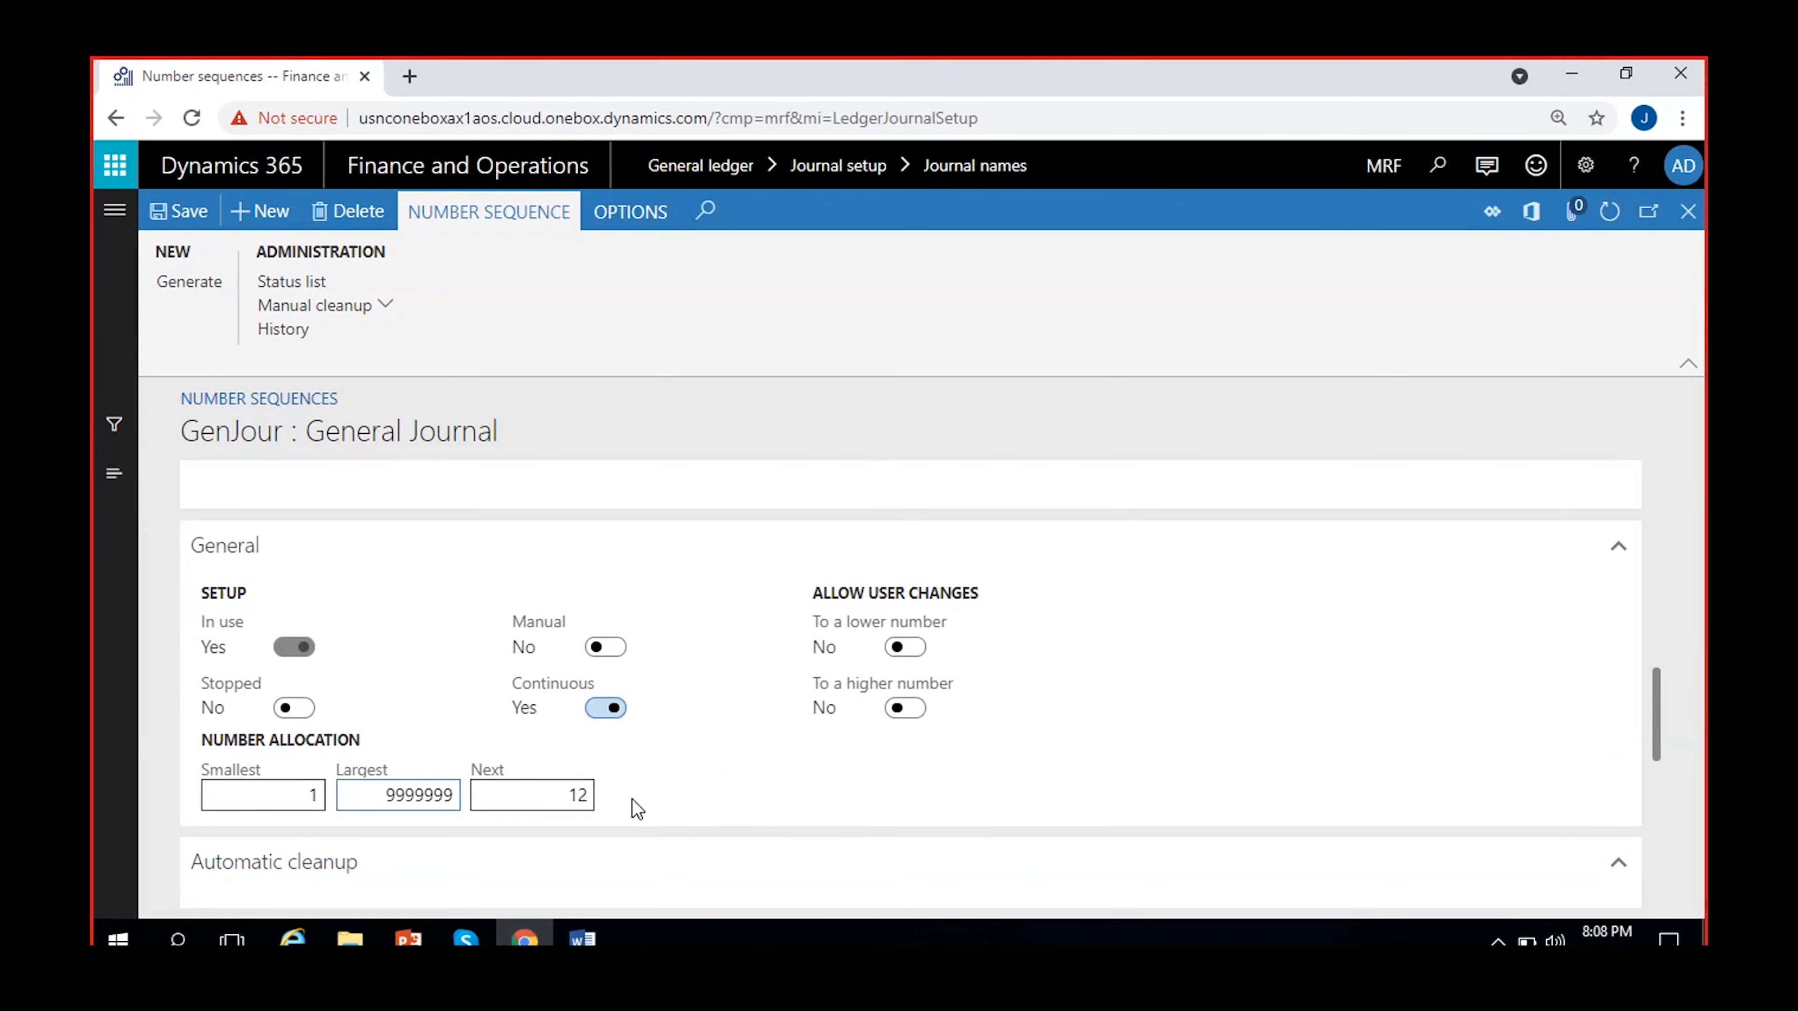
key("BackSpace")
left_click(632, 818)
Set the Next number of the continuous sequence to 3, accept the possible inconsistency, and save the record.
left_click(545, 786)
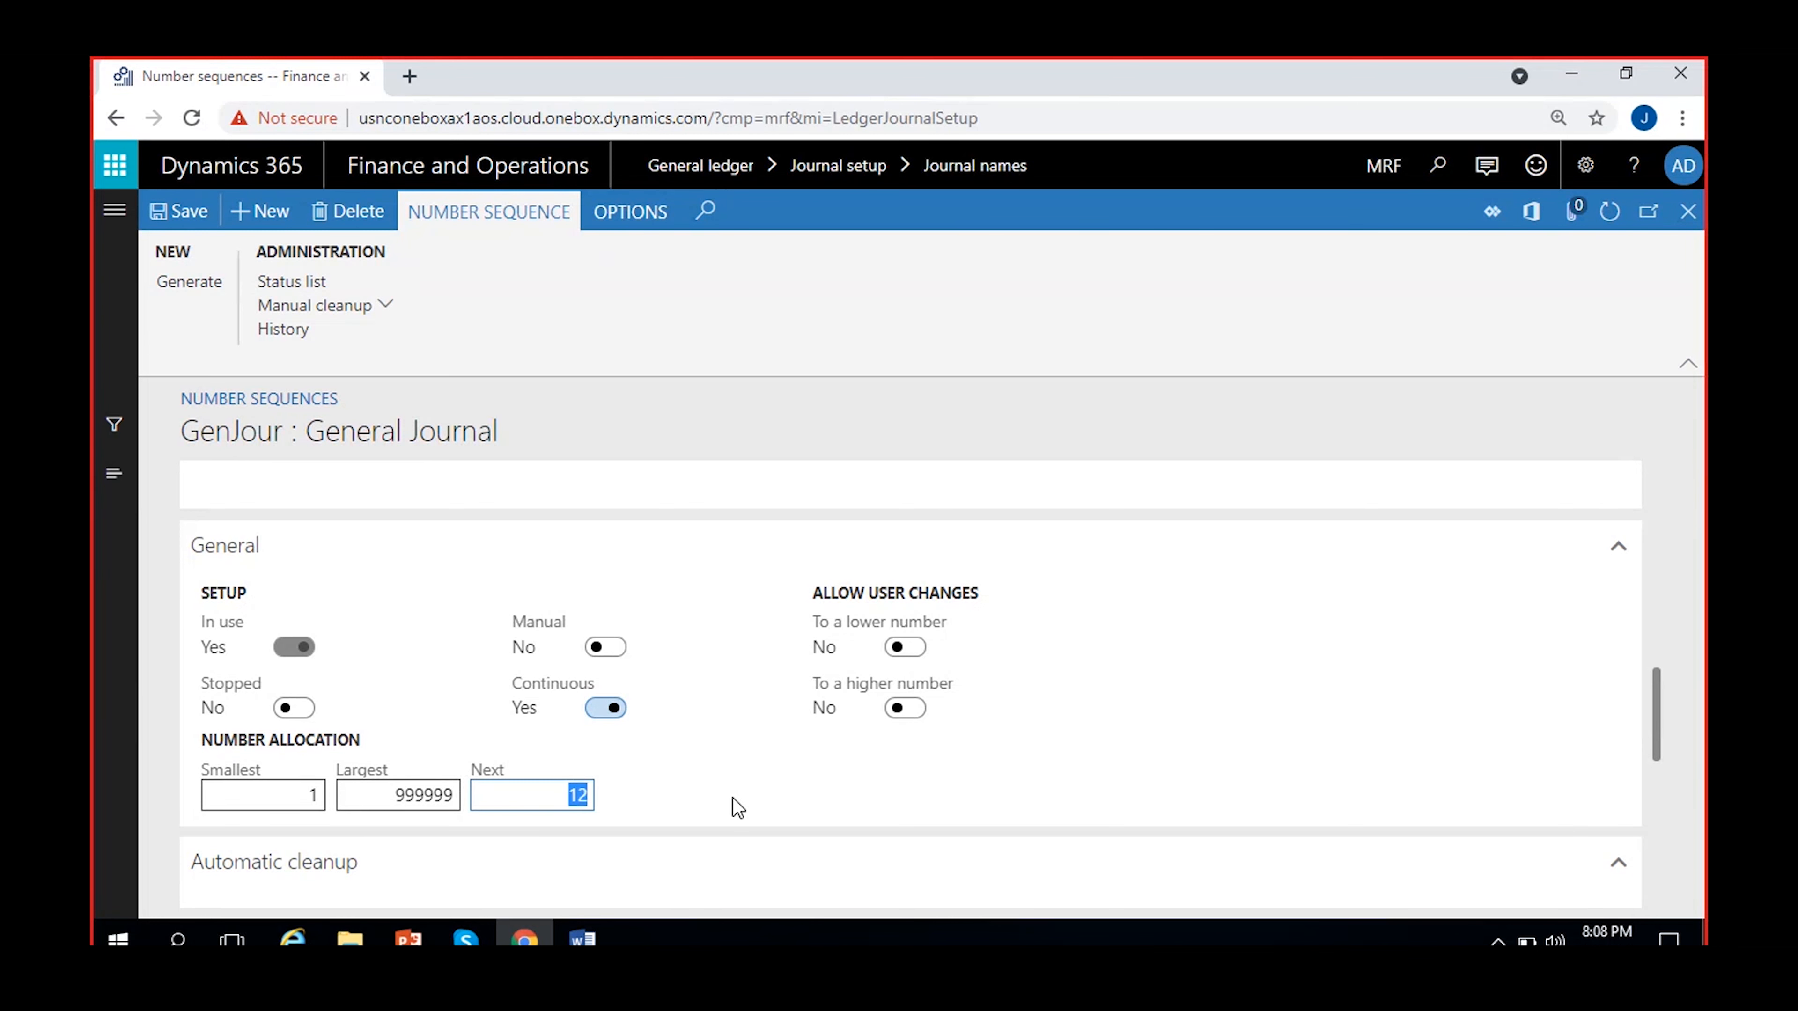
type("3")
left_click(751, 749)
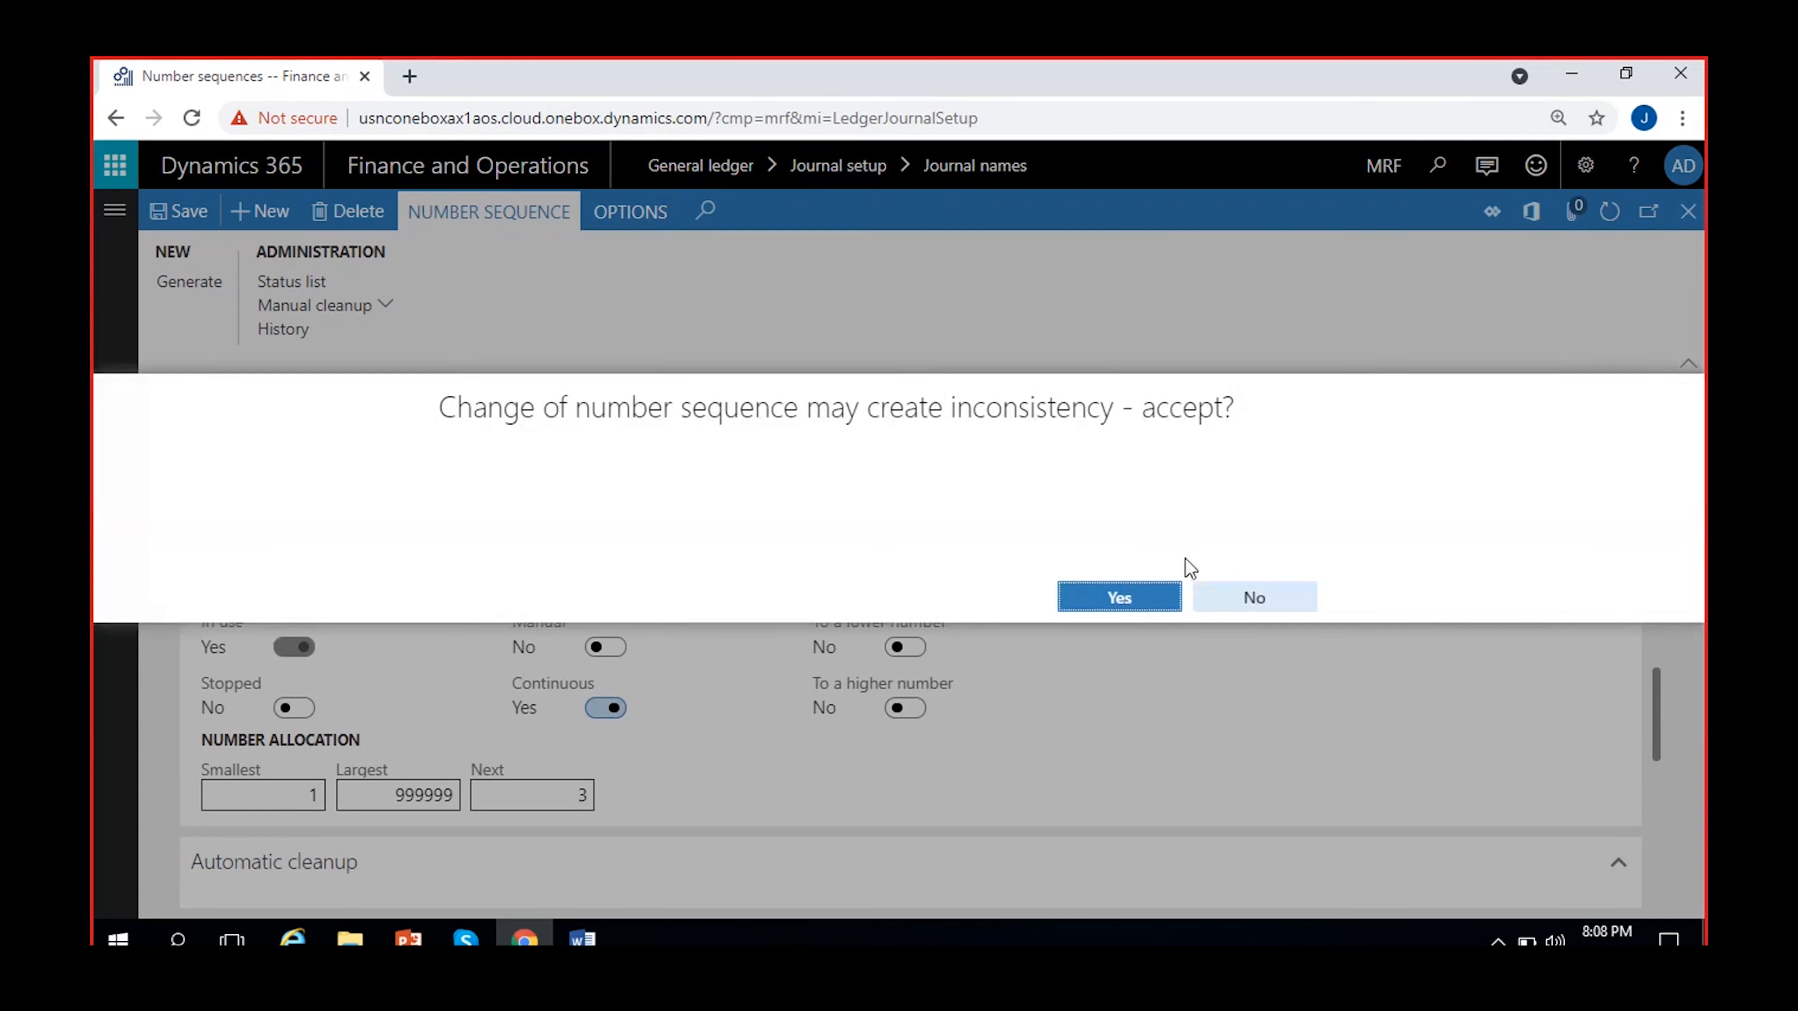
left_click(1147, 593)
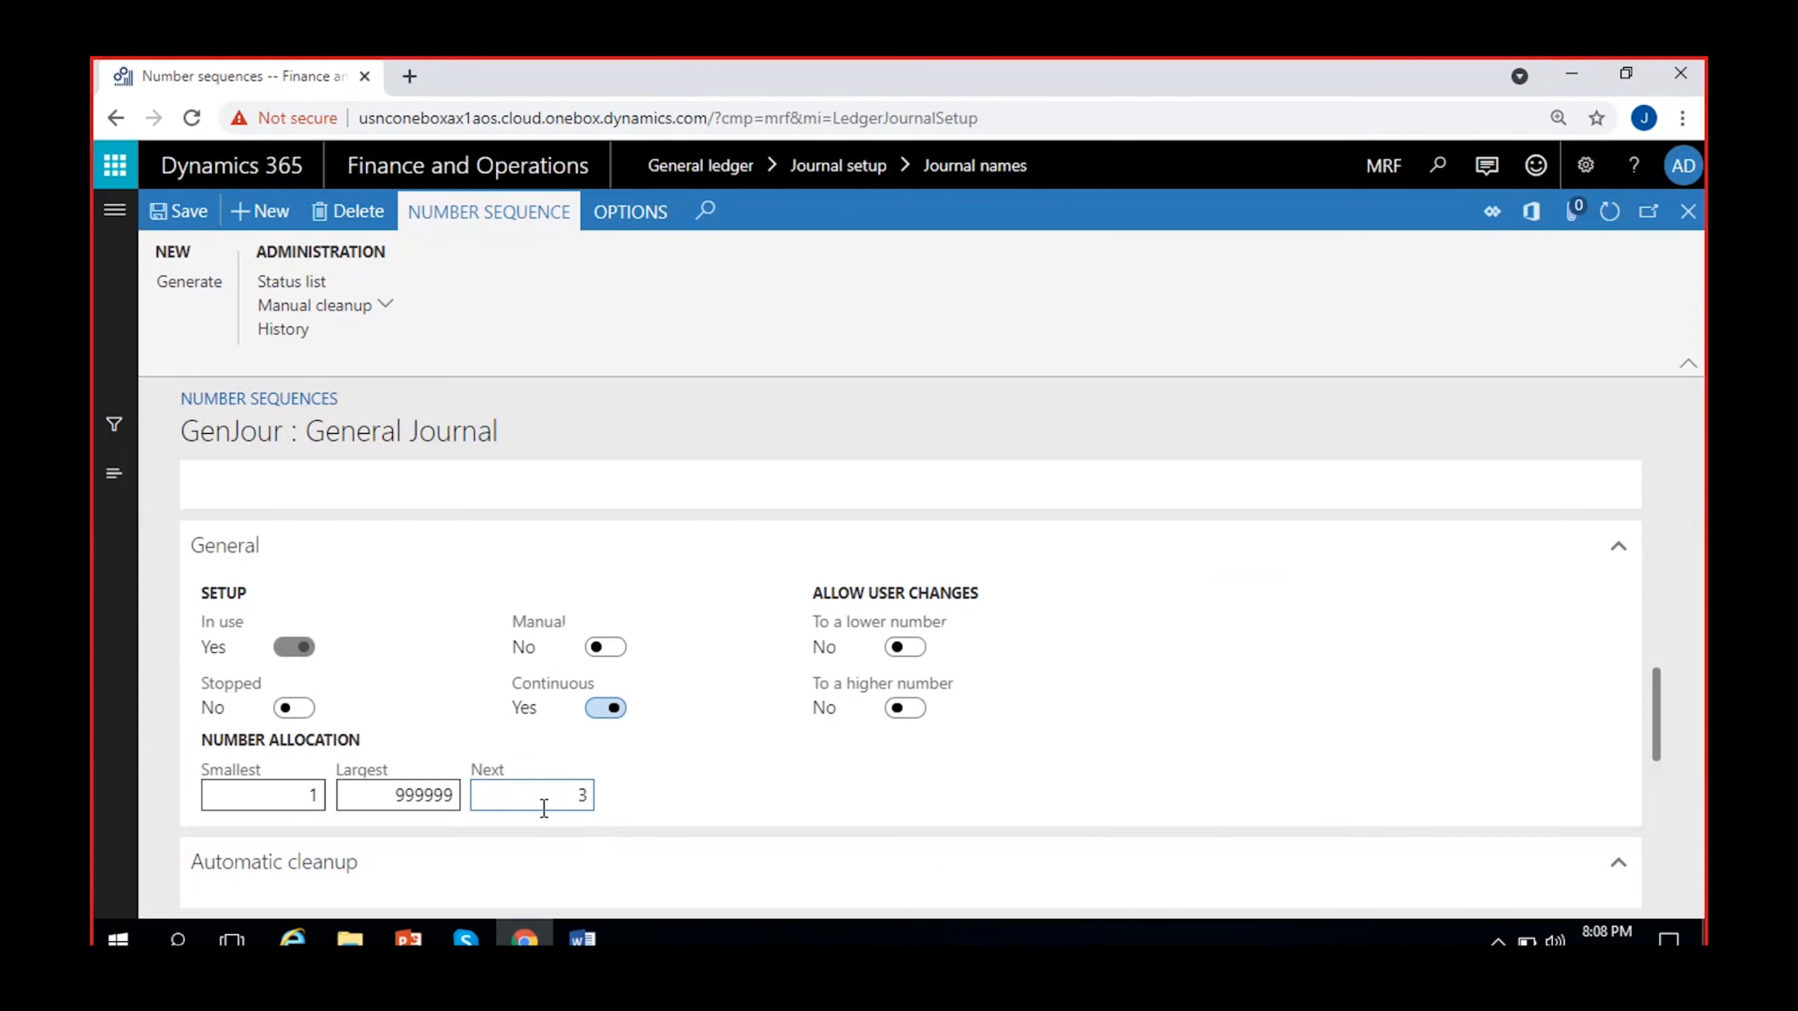
left_click(665, 794)
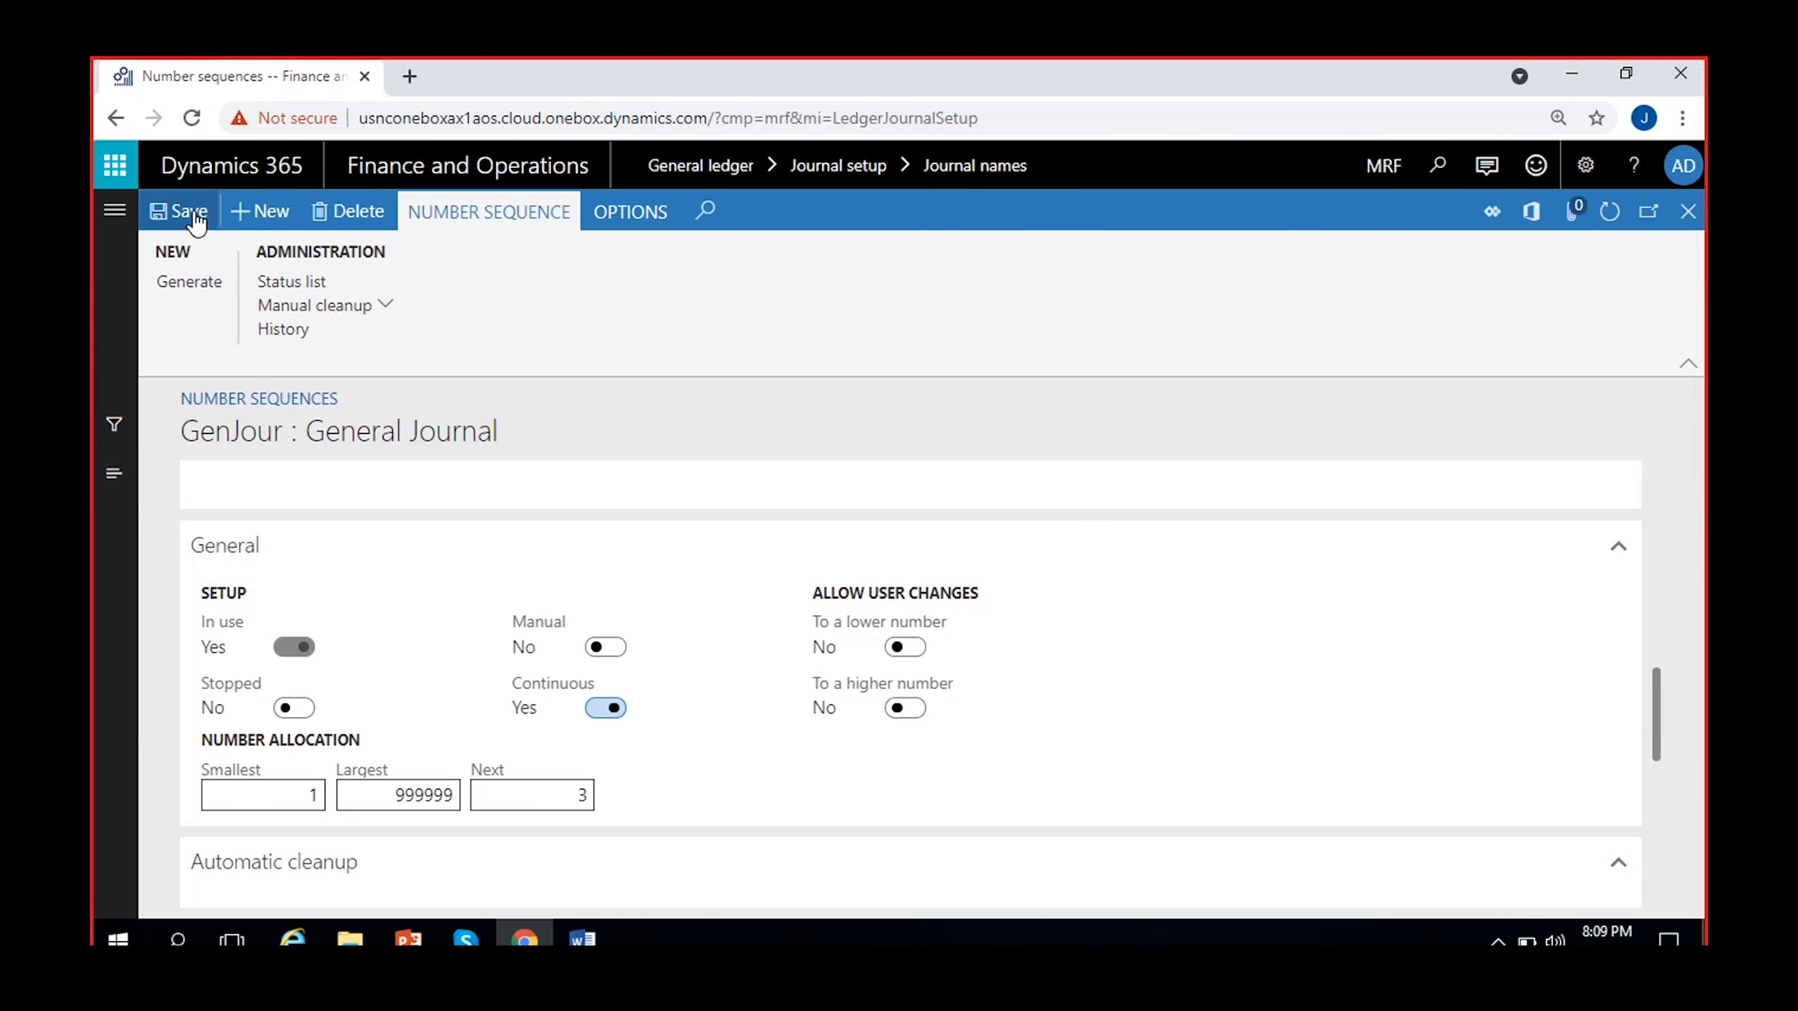
left_click(182, 214)
Close the number sequence and journal names forms and open the General journals list of the General ledger.
left_click(1689, 221)
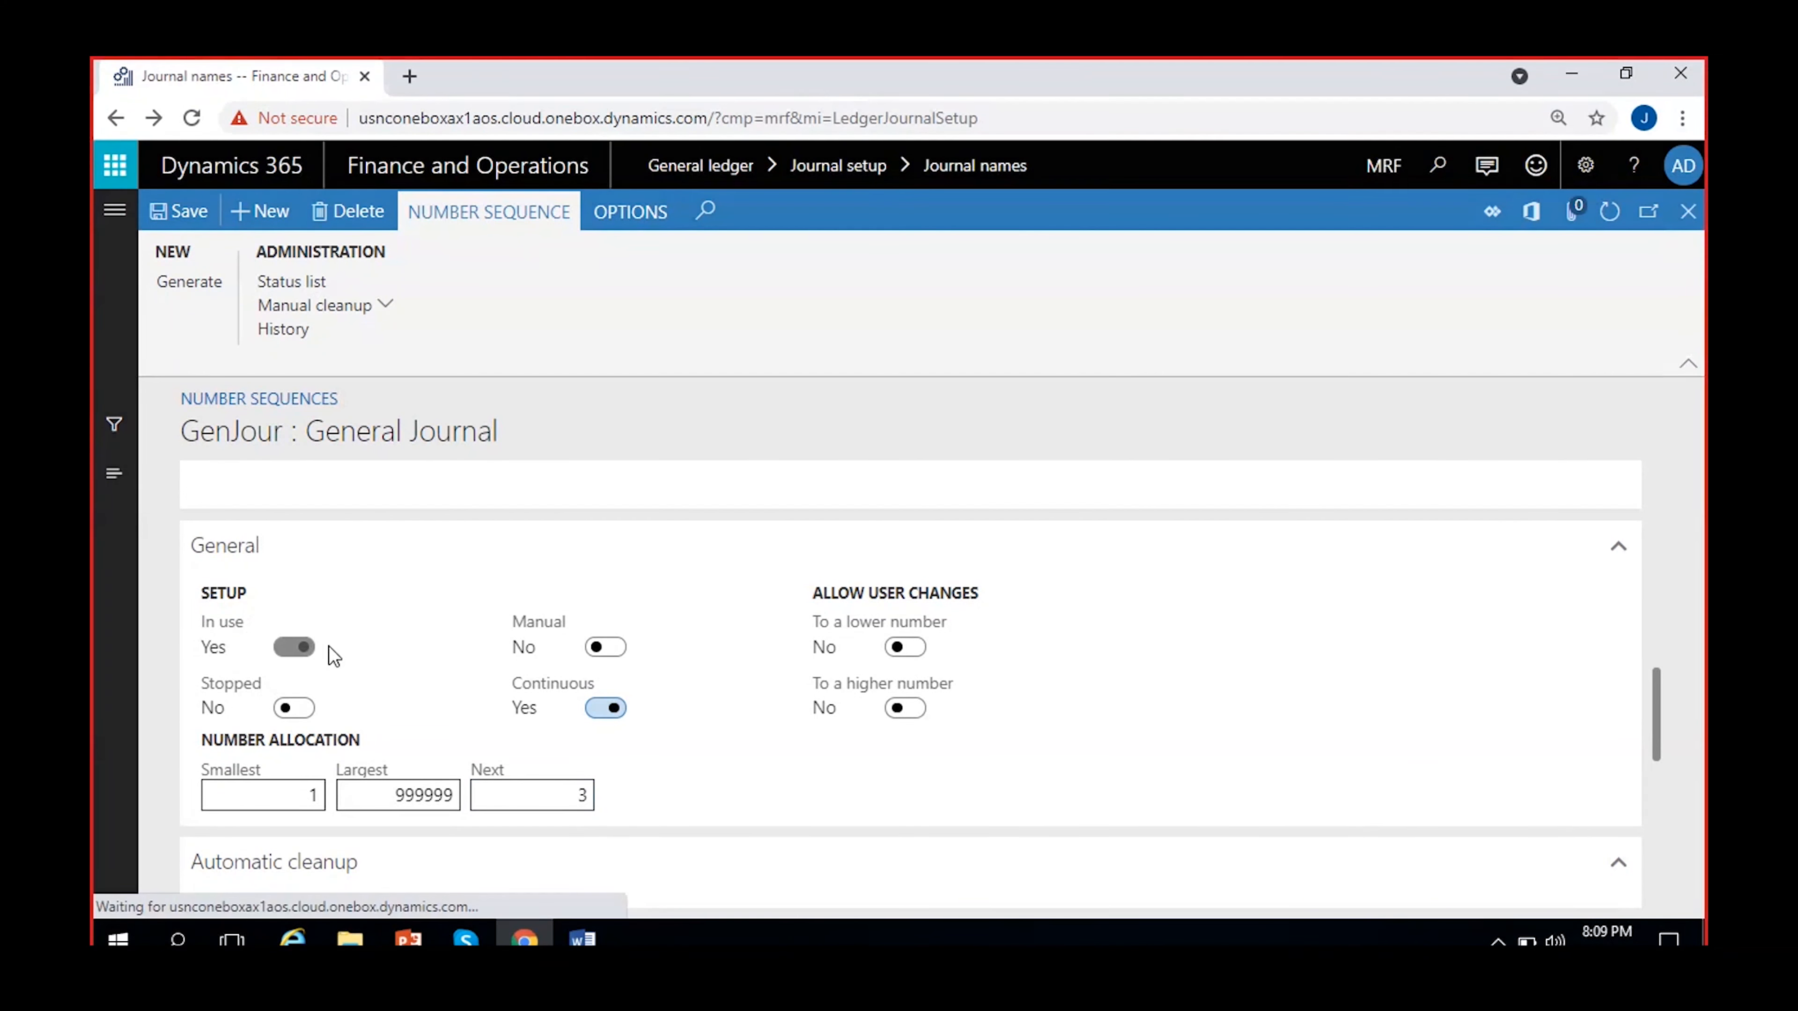
left_click(1688, 211)
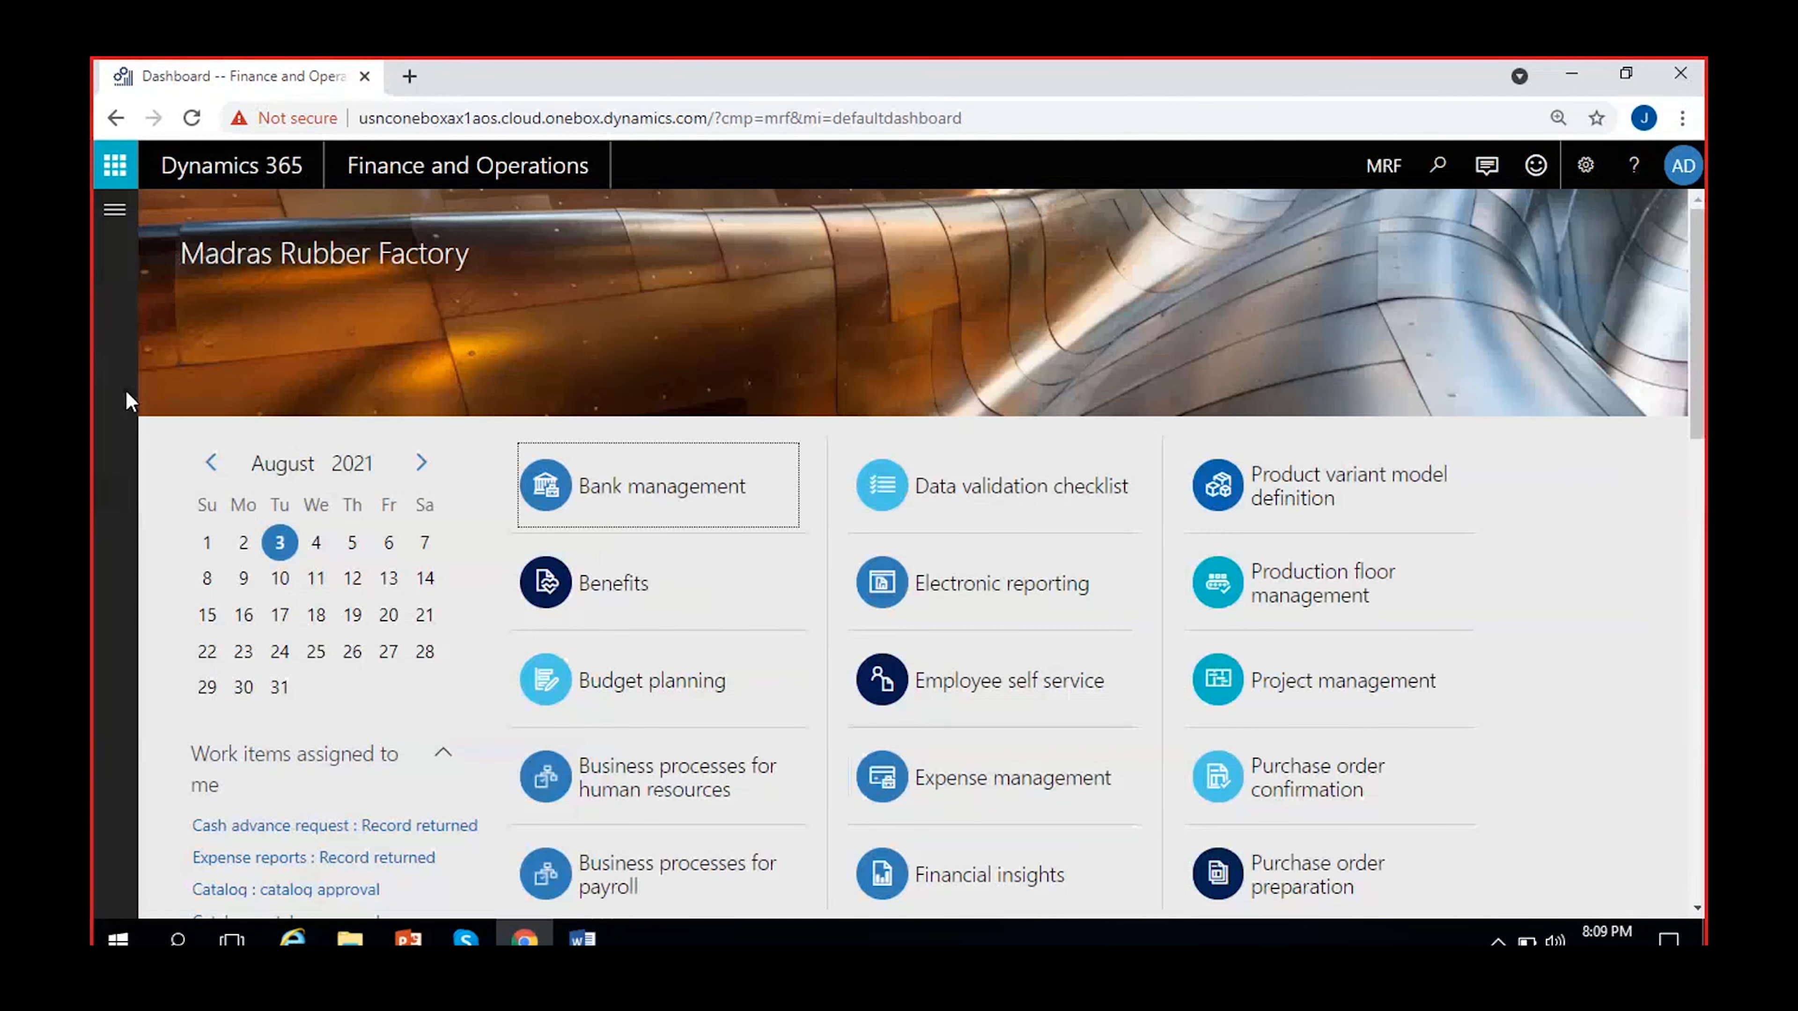
left_click(109, 234)
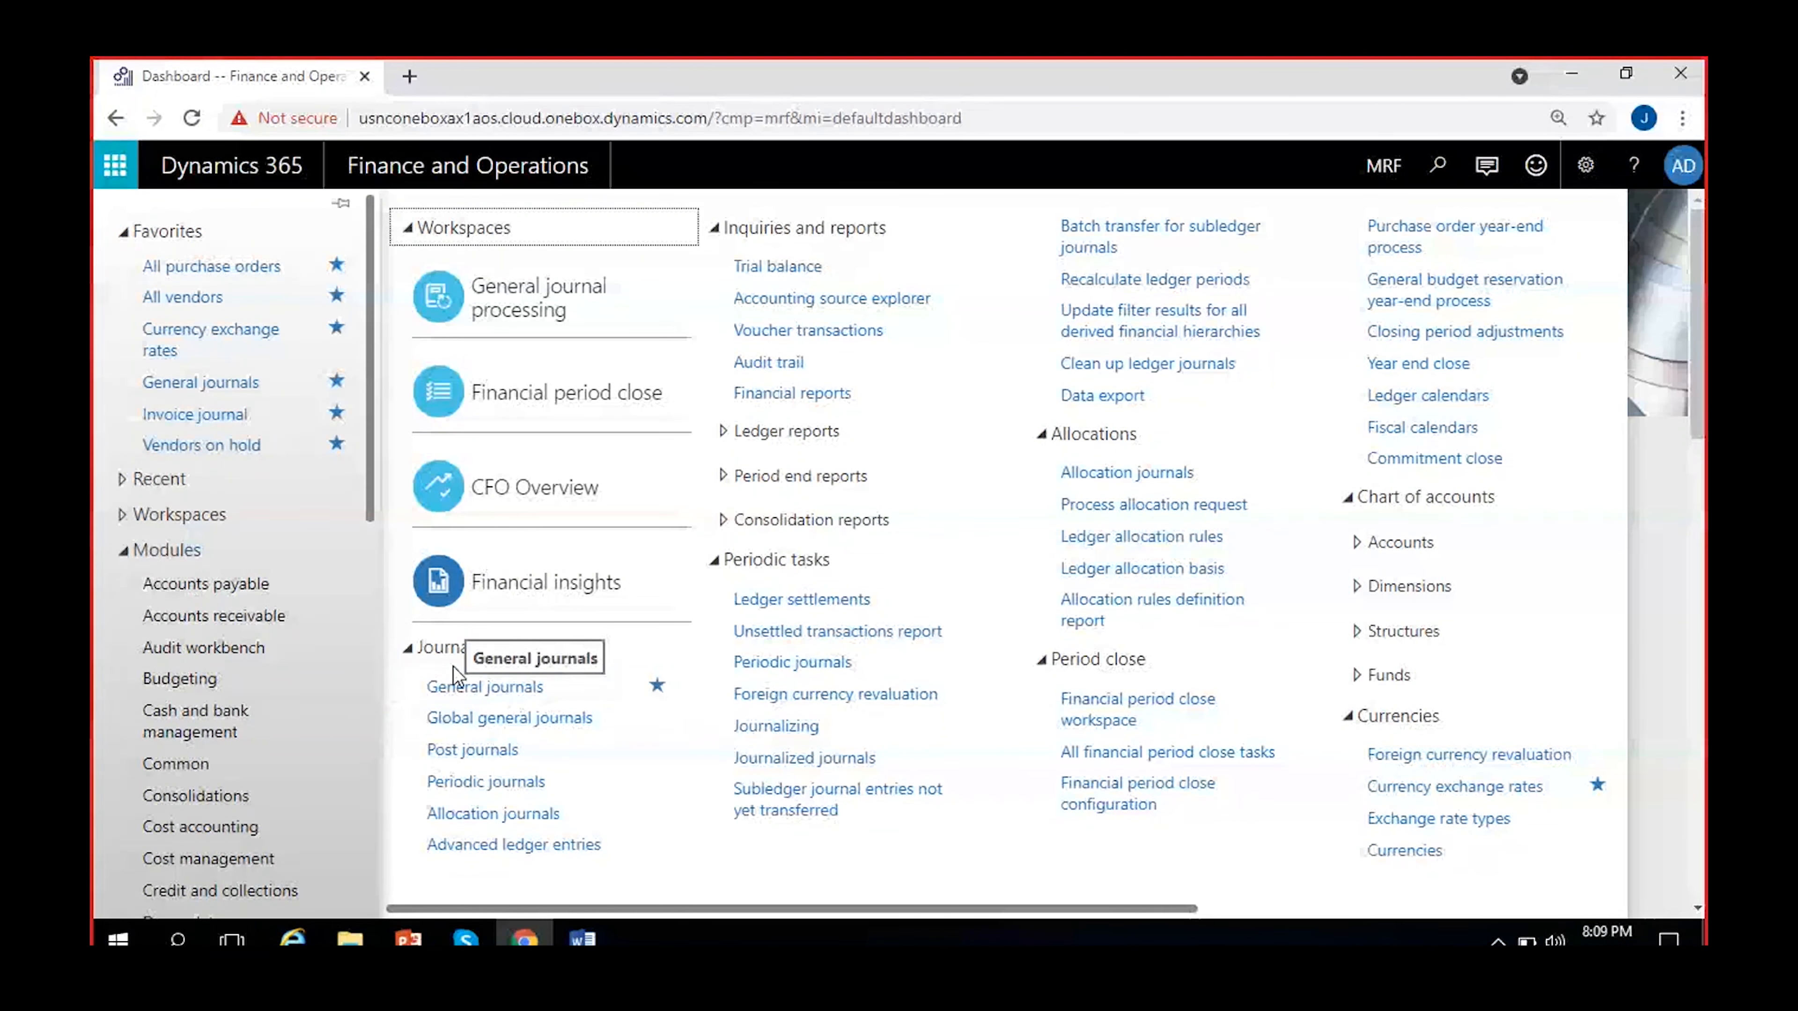
left_click(487, 695)
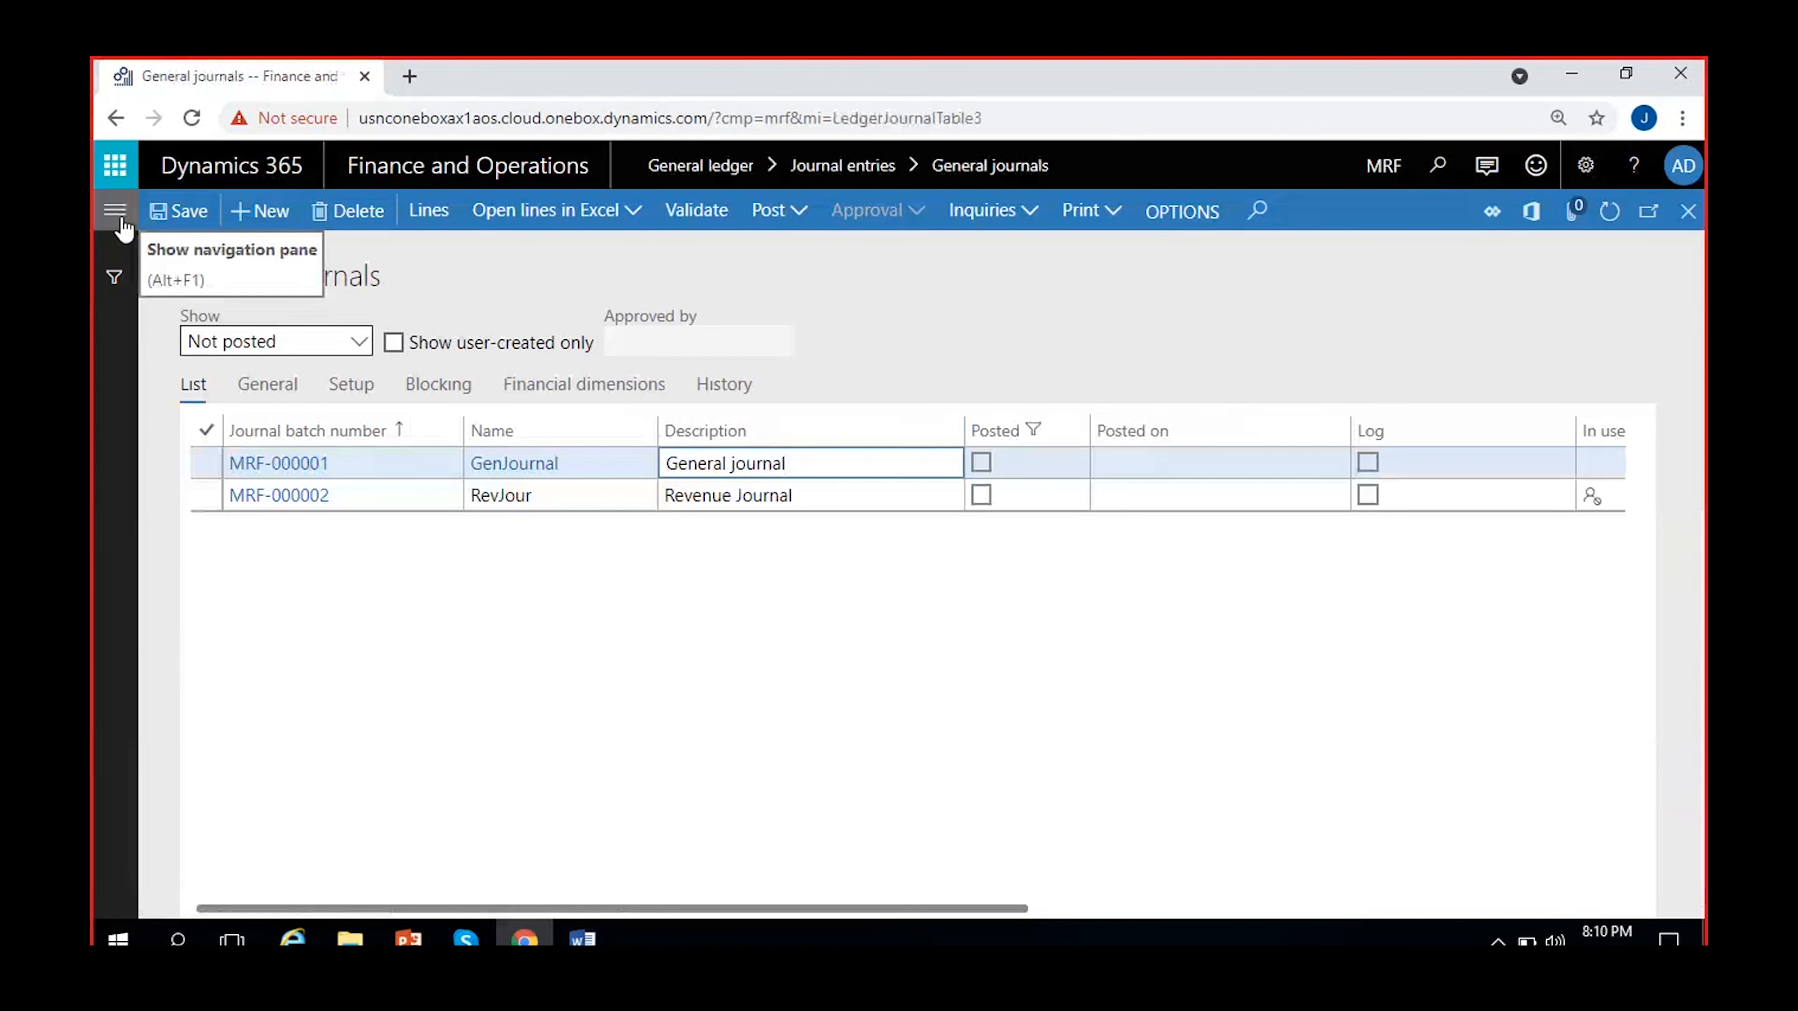
left_click(115, 210)
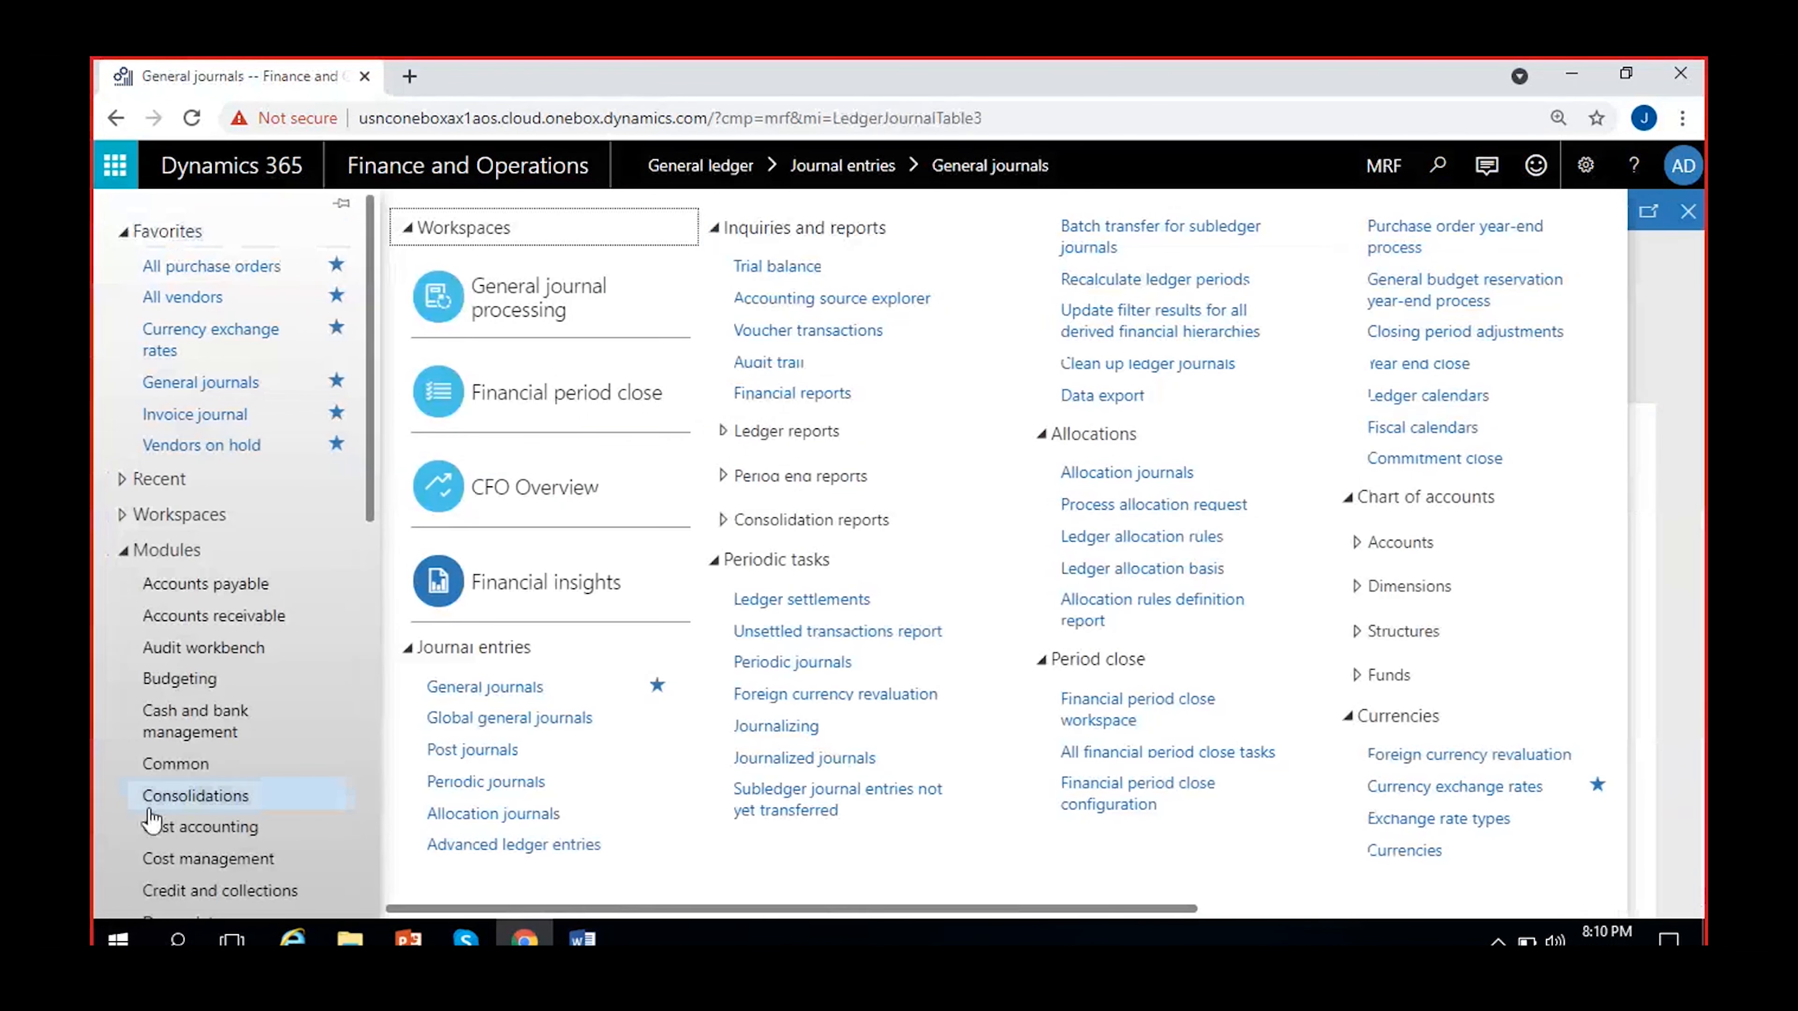
scroll(234, 659, "down", 5)
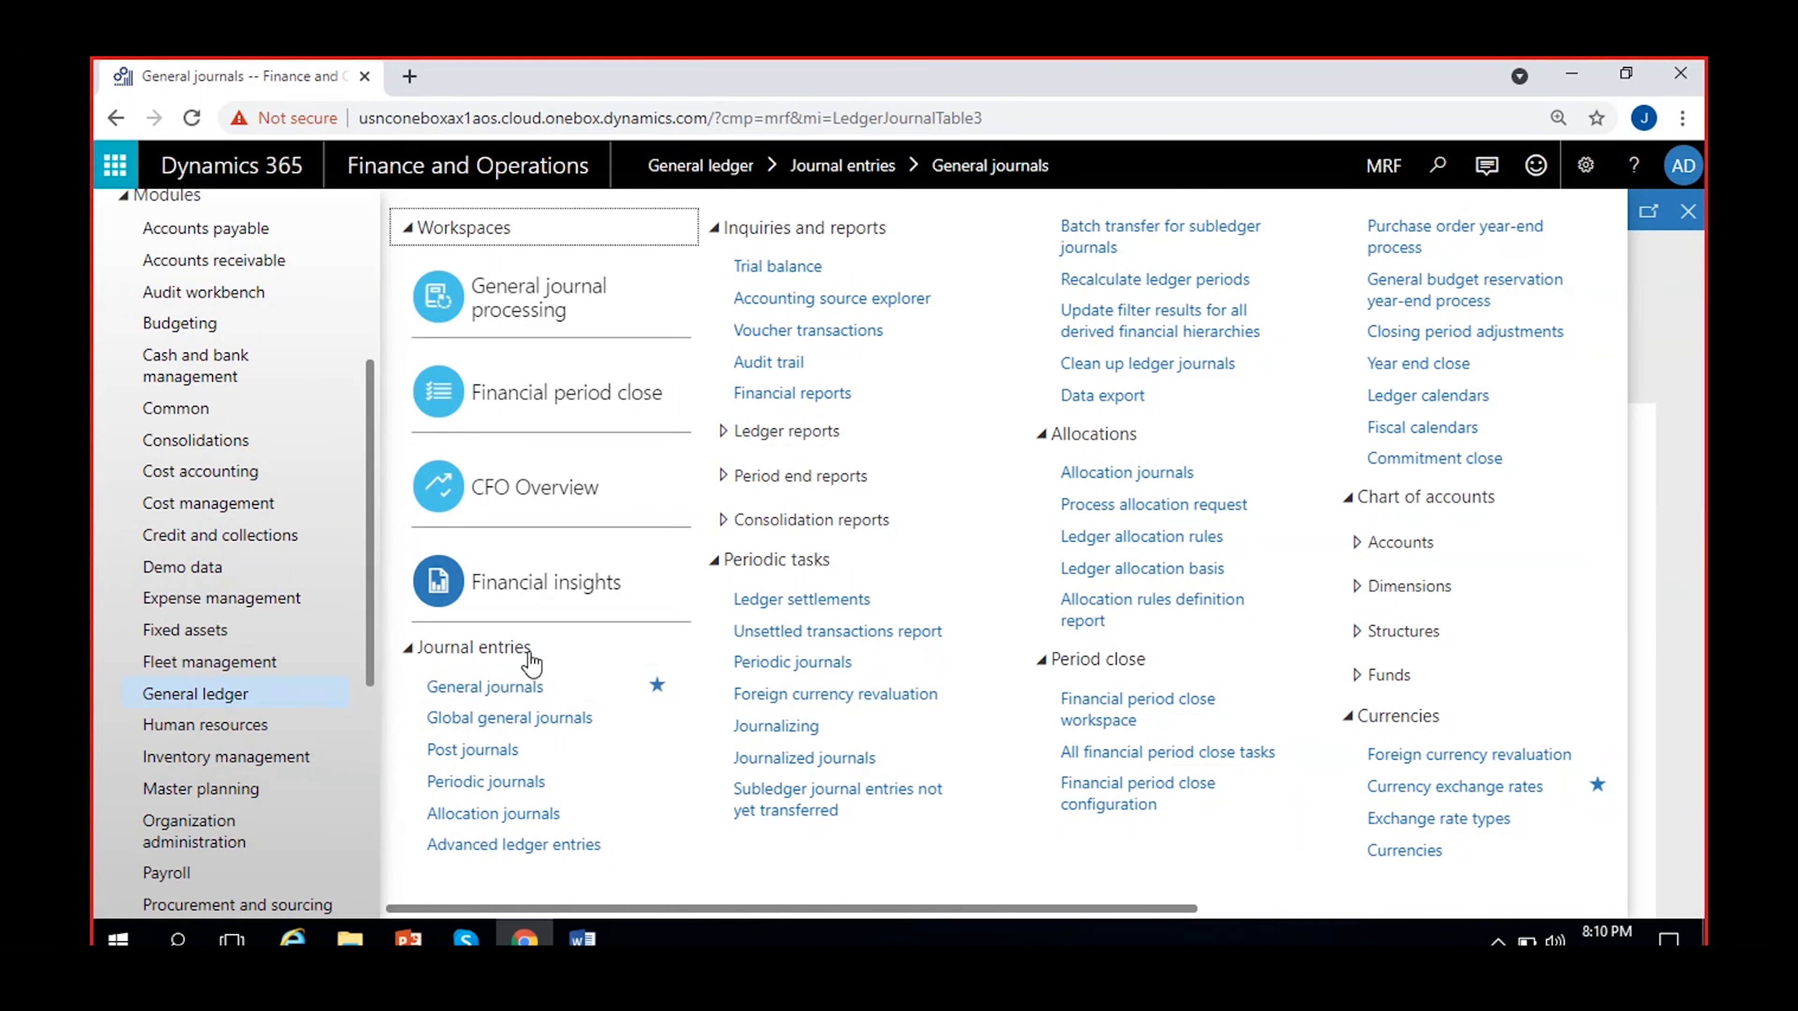
left_click(485, 690)
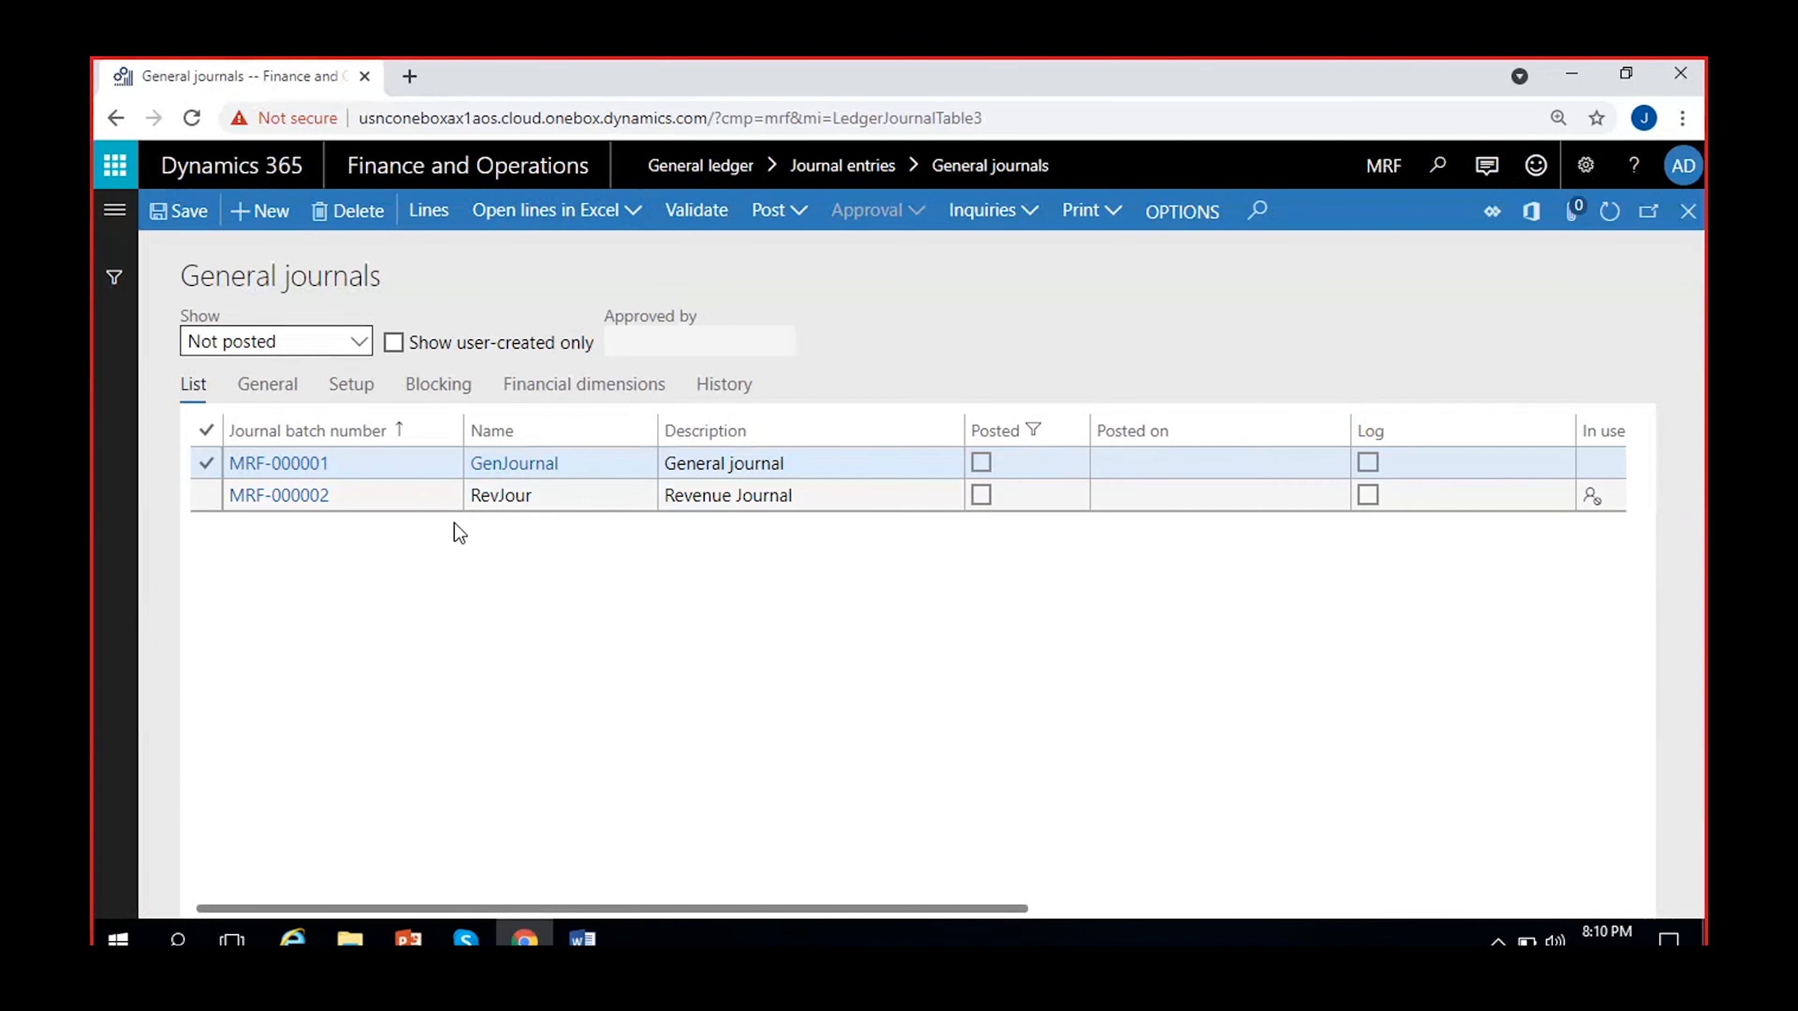
left_click(722, 461)
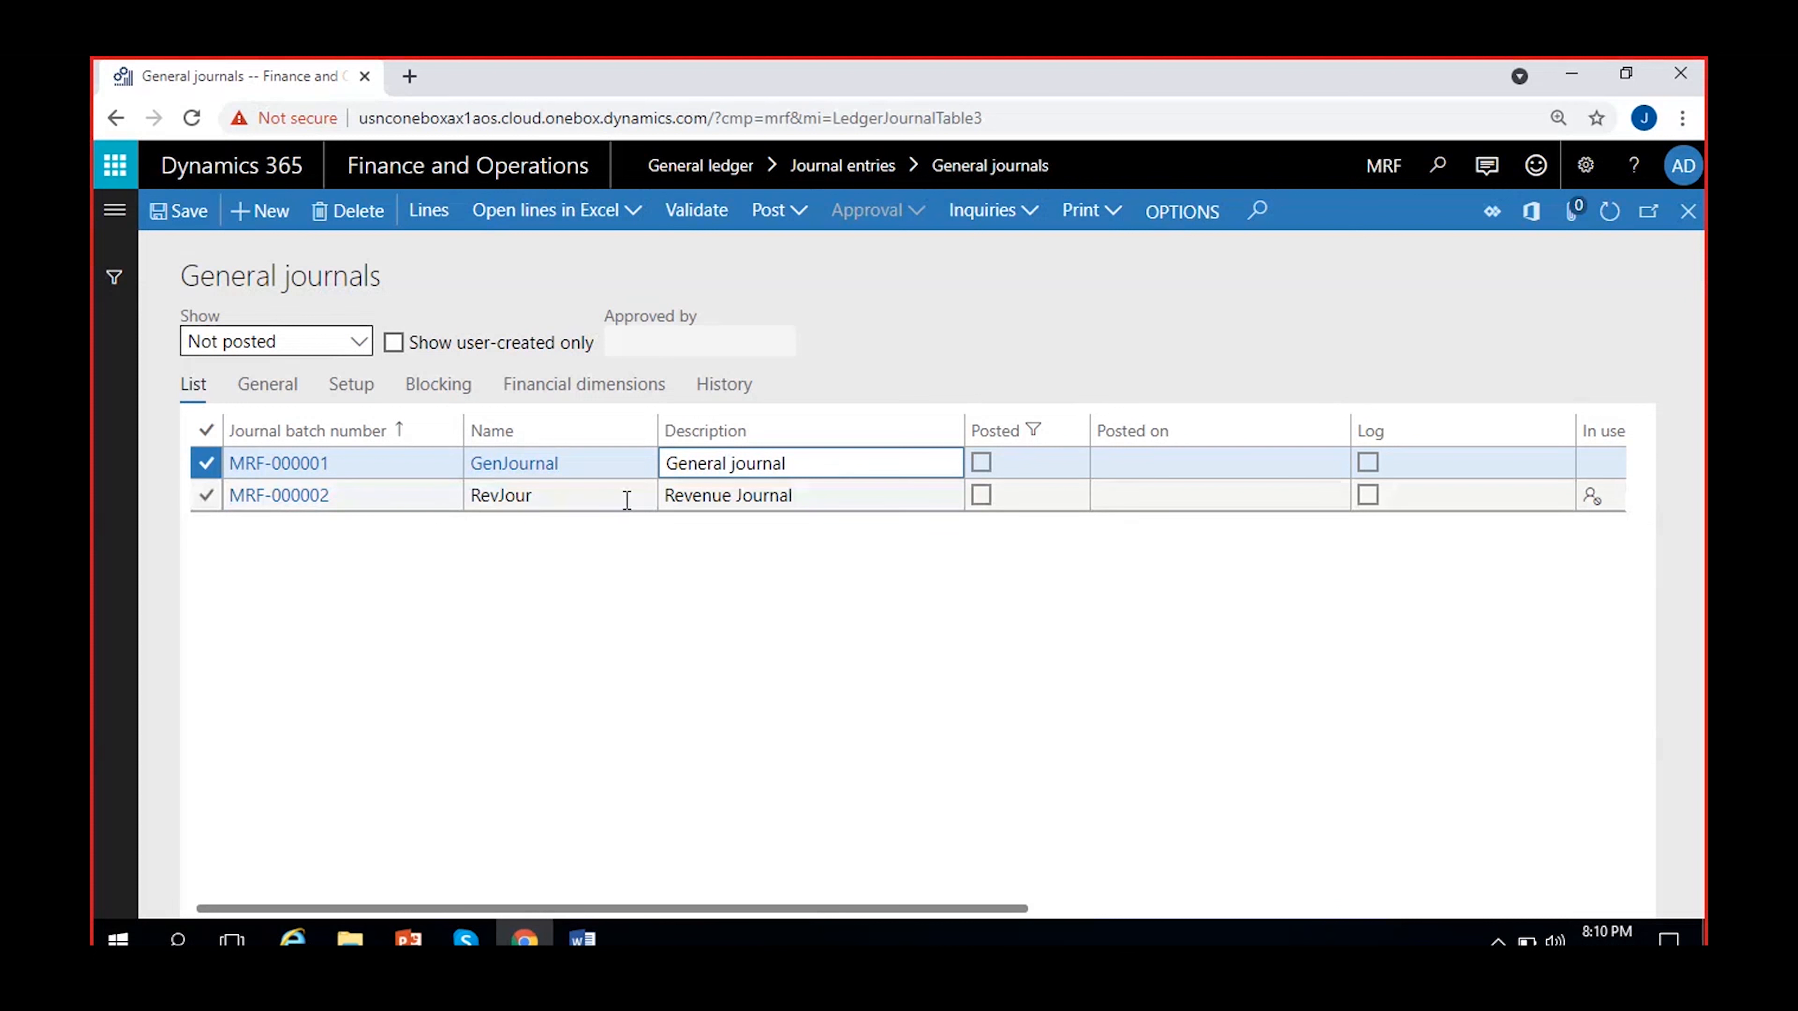
left_click(758, 496)
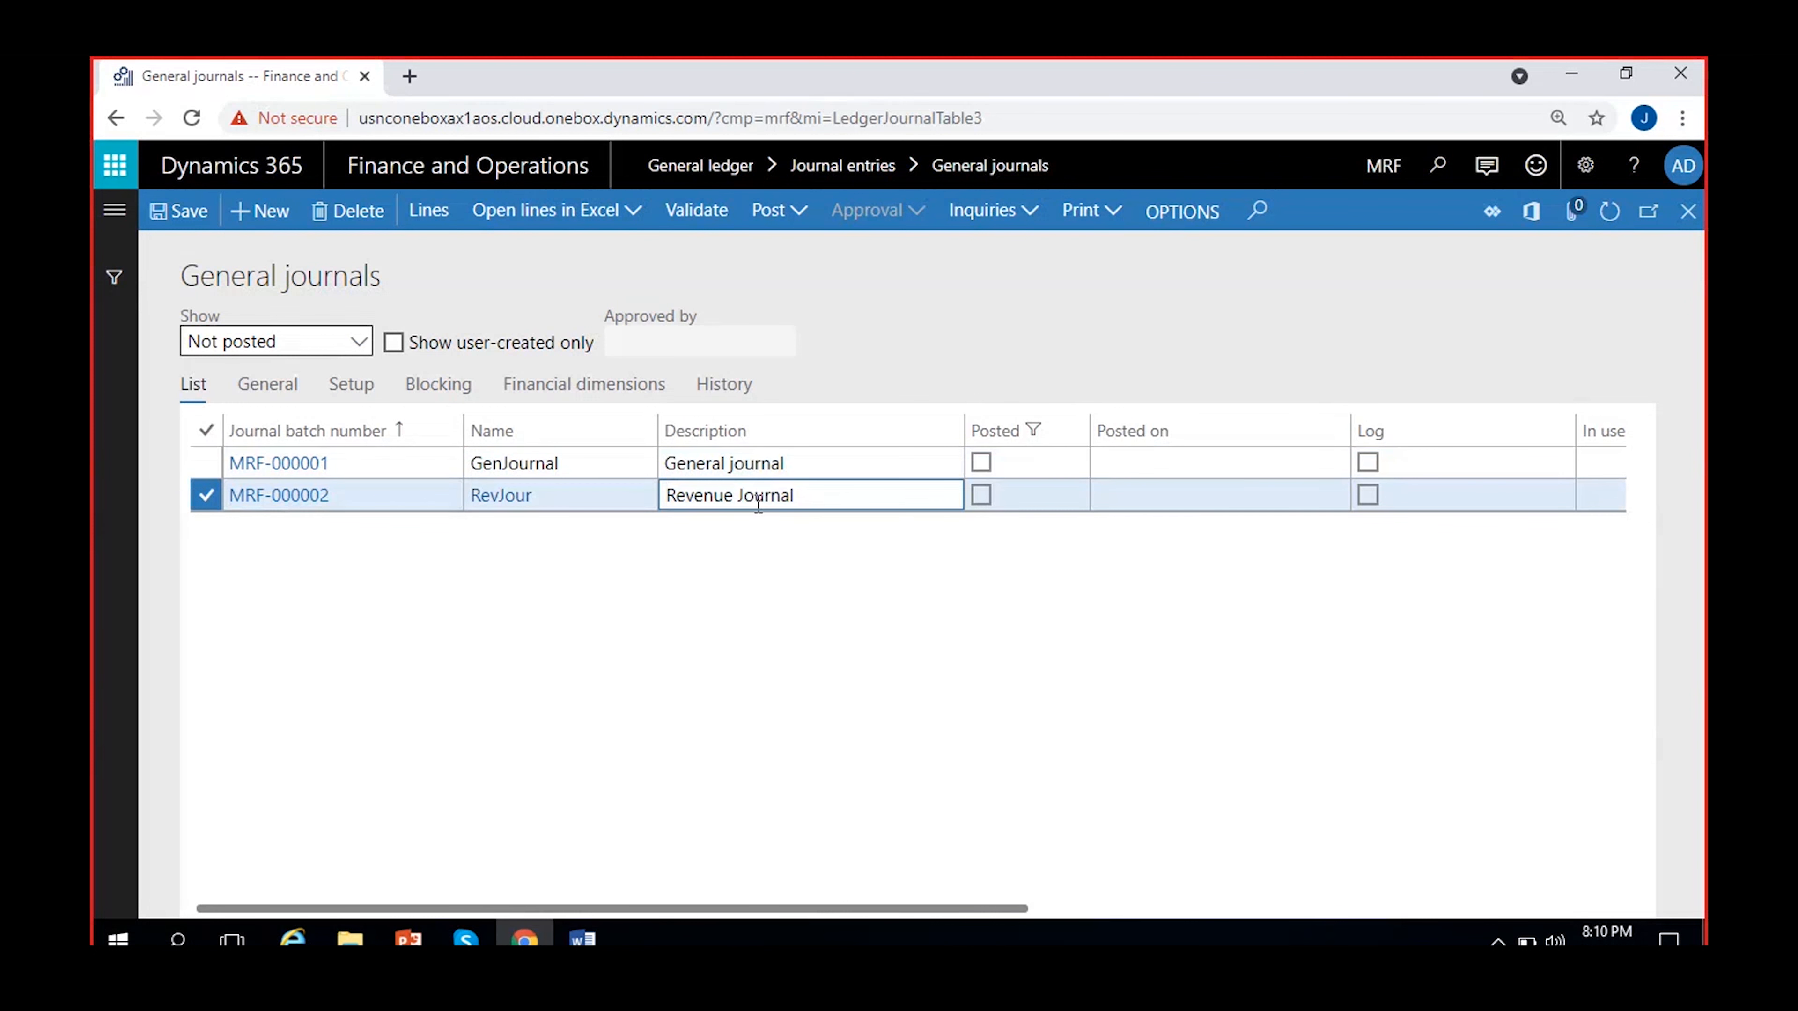
left_click(742, 467)
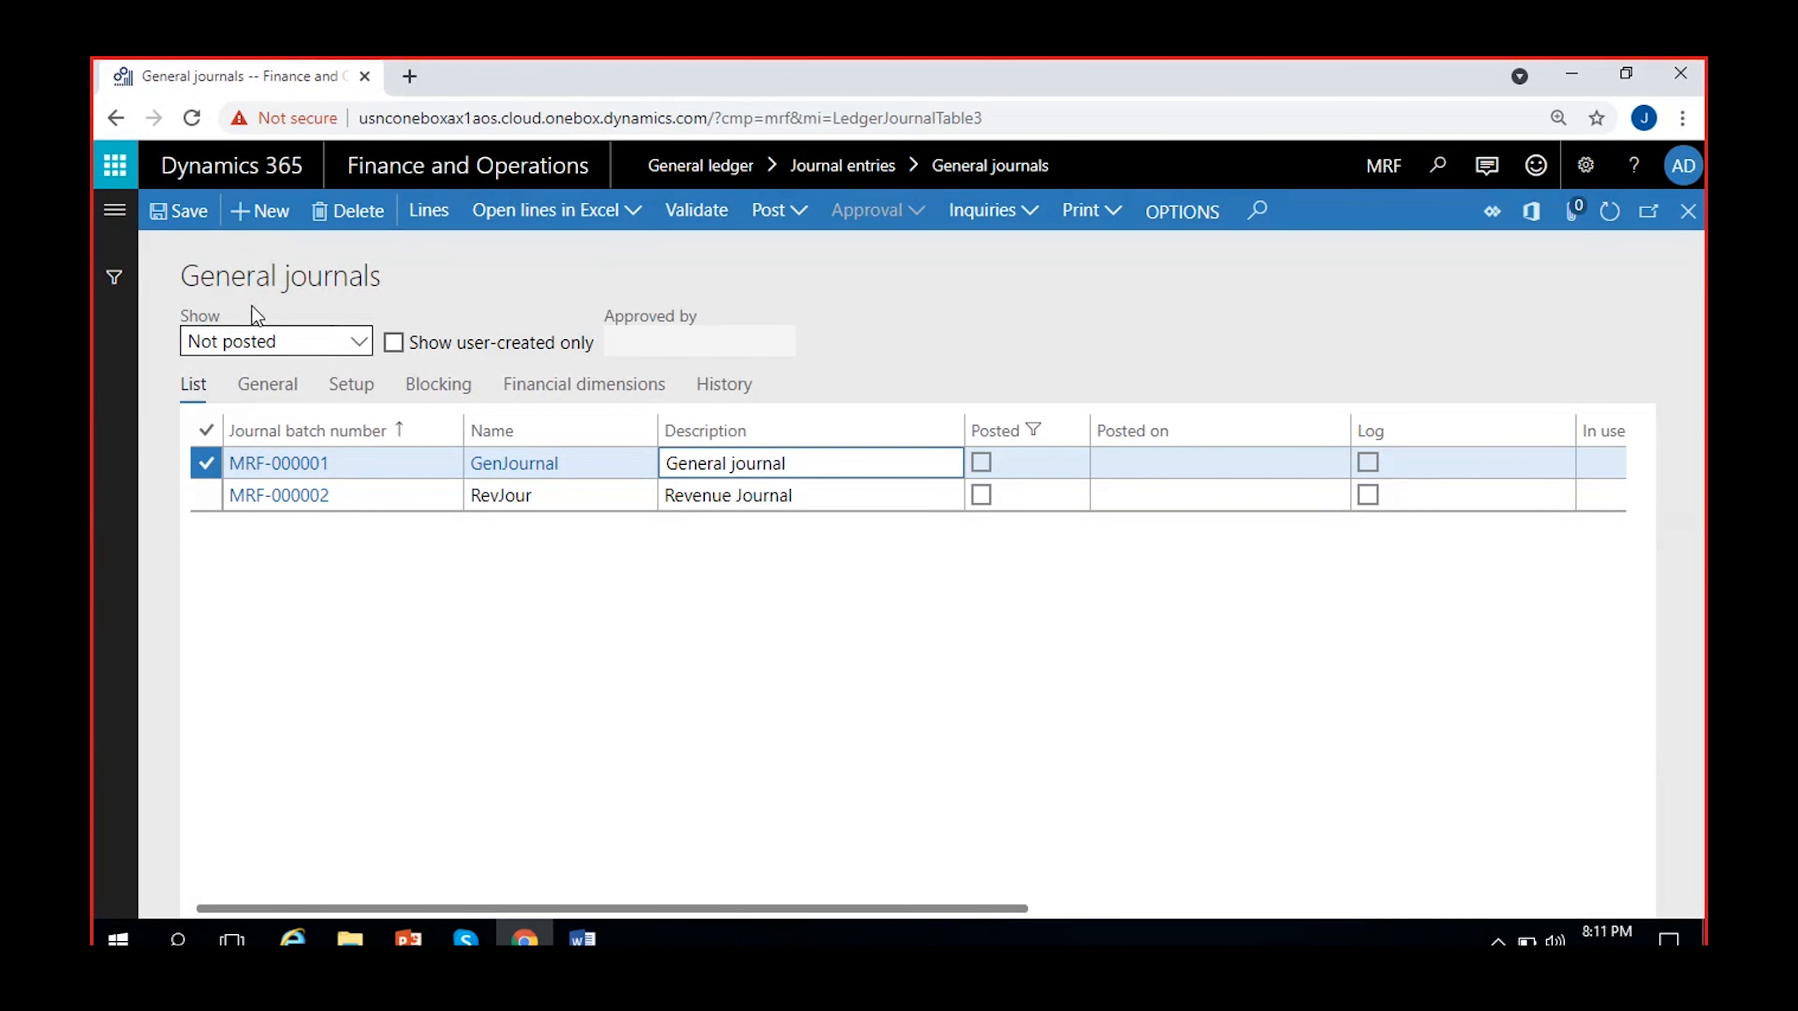
Create a new general journal and choose GenJournal as its name.
left_click(260, 223)
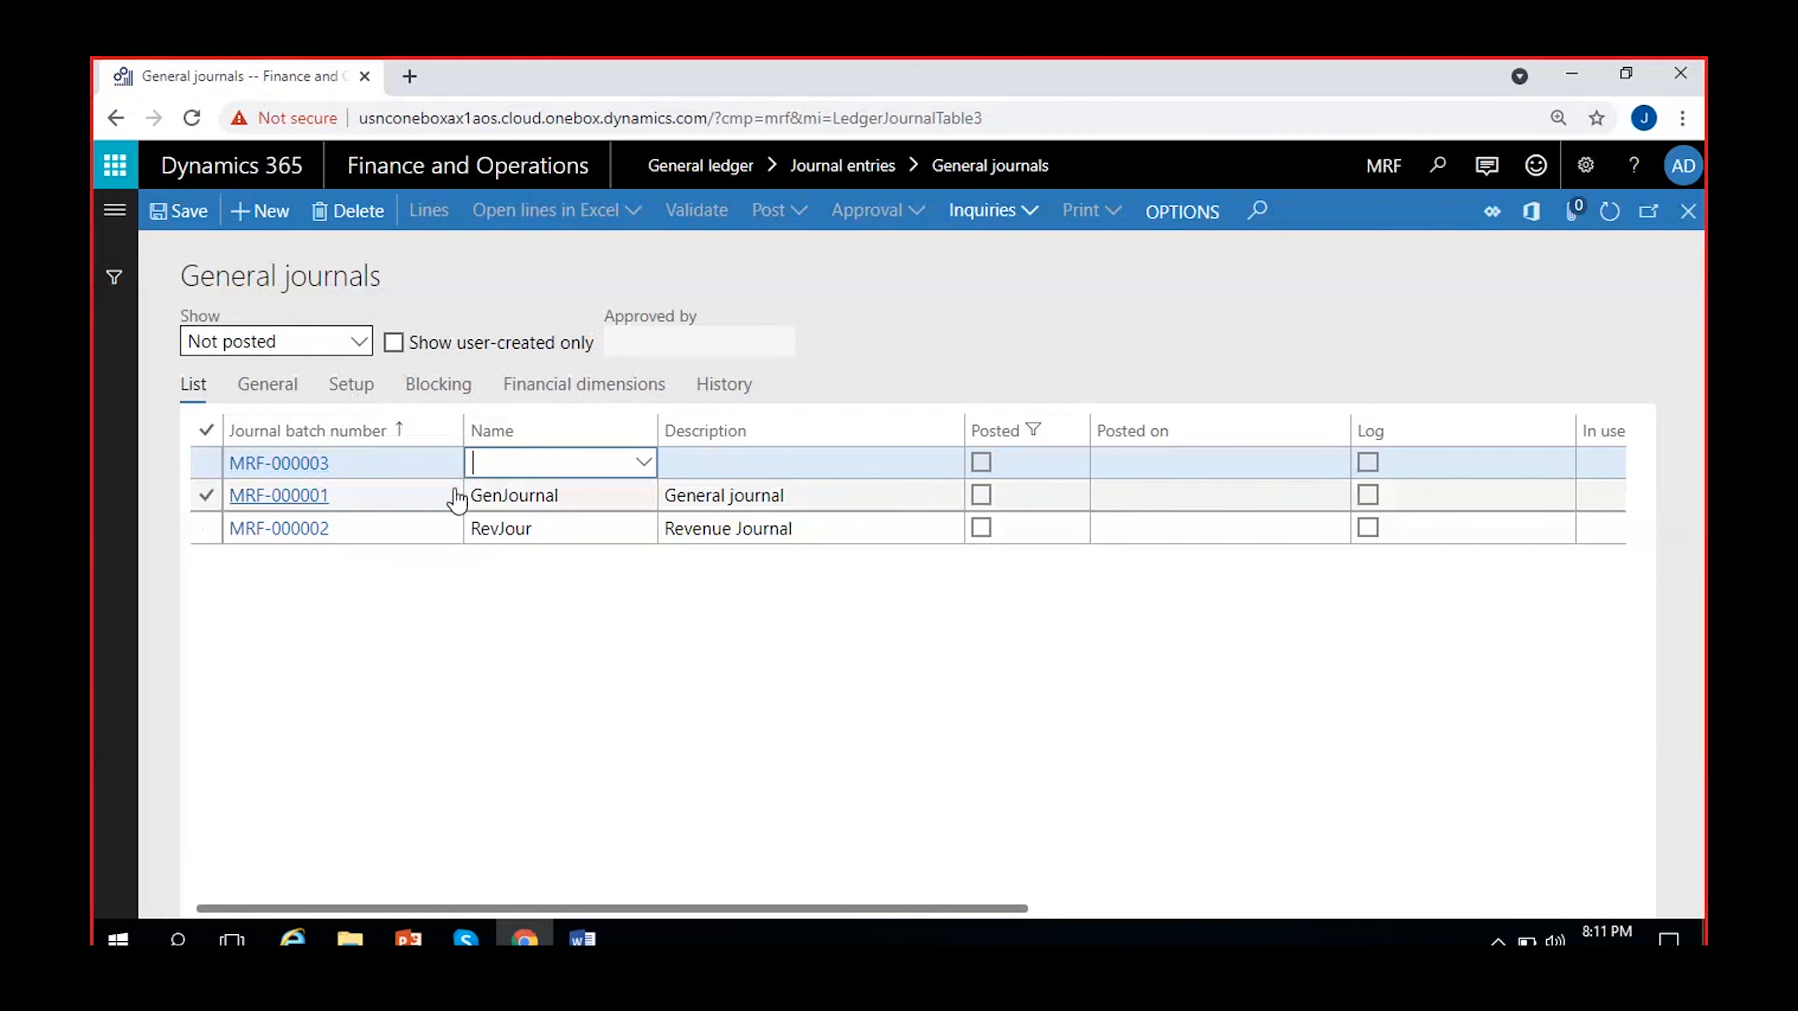
left_click(529, 461)
left_click(959, 337)
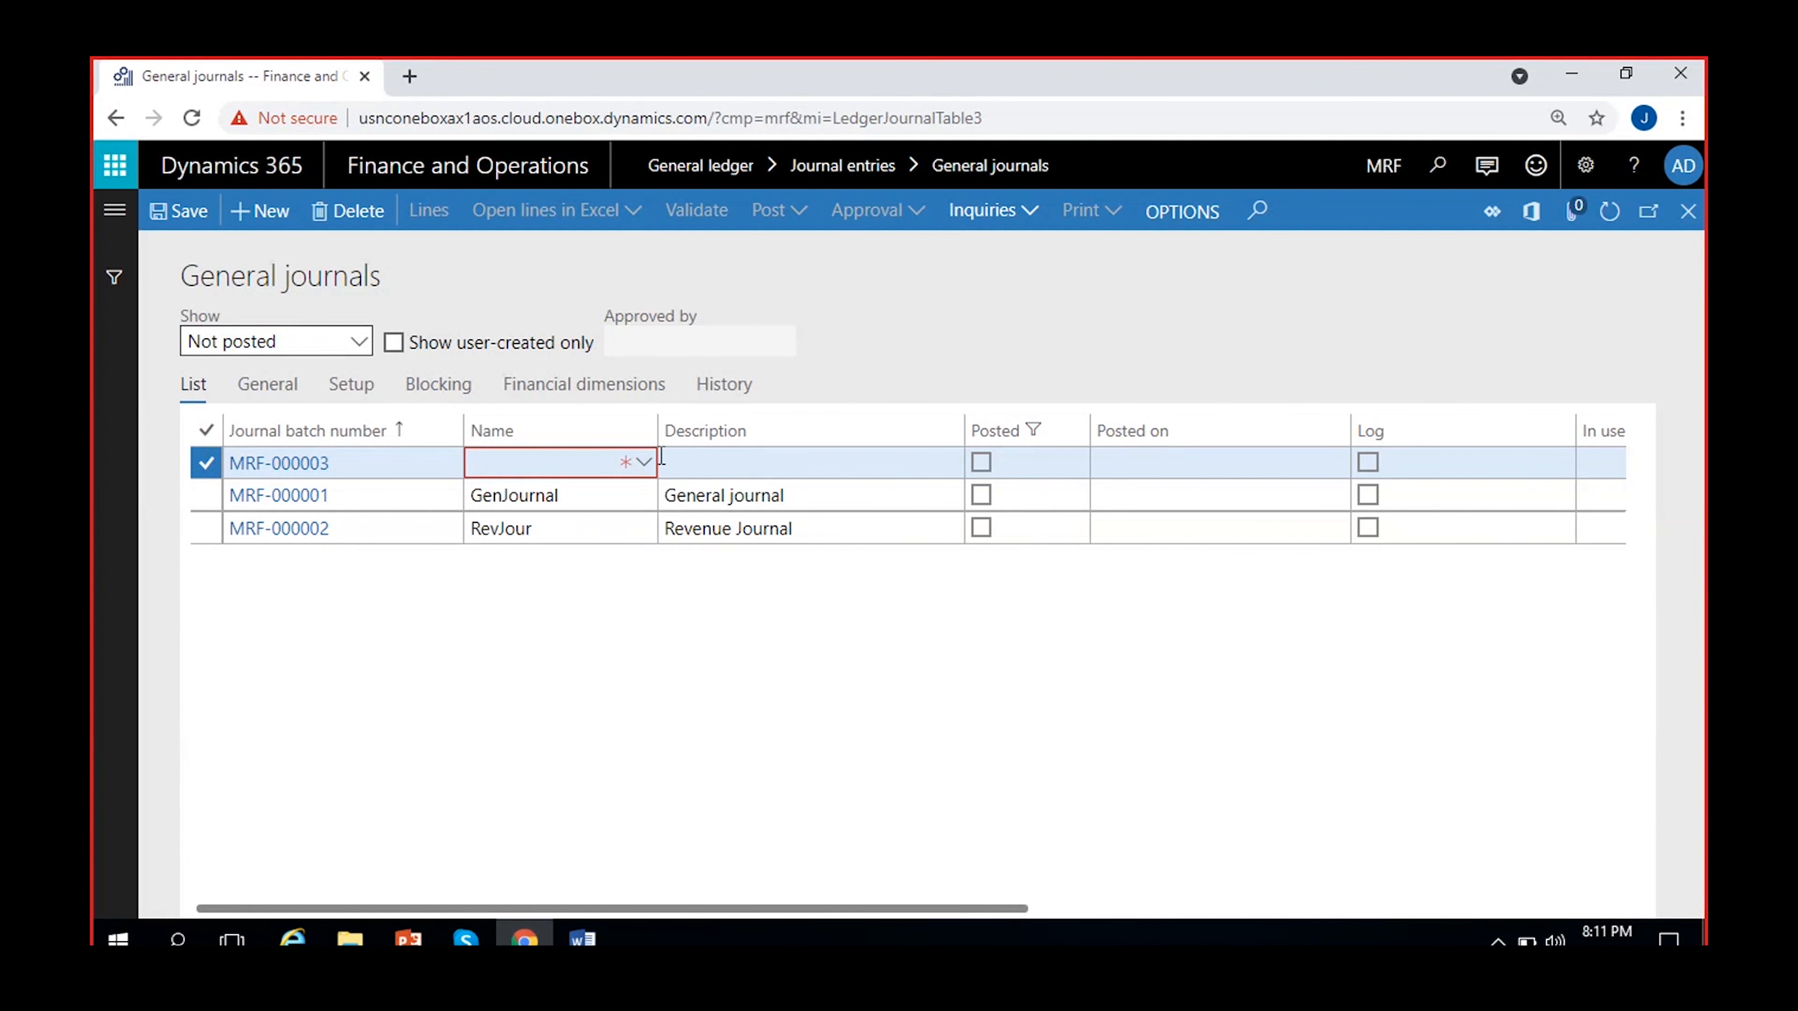
left_click(504, 467)
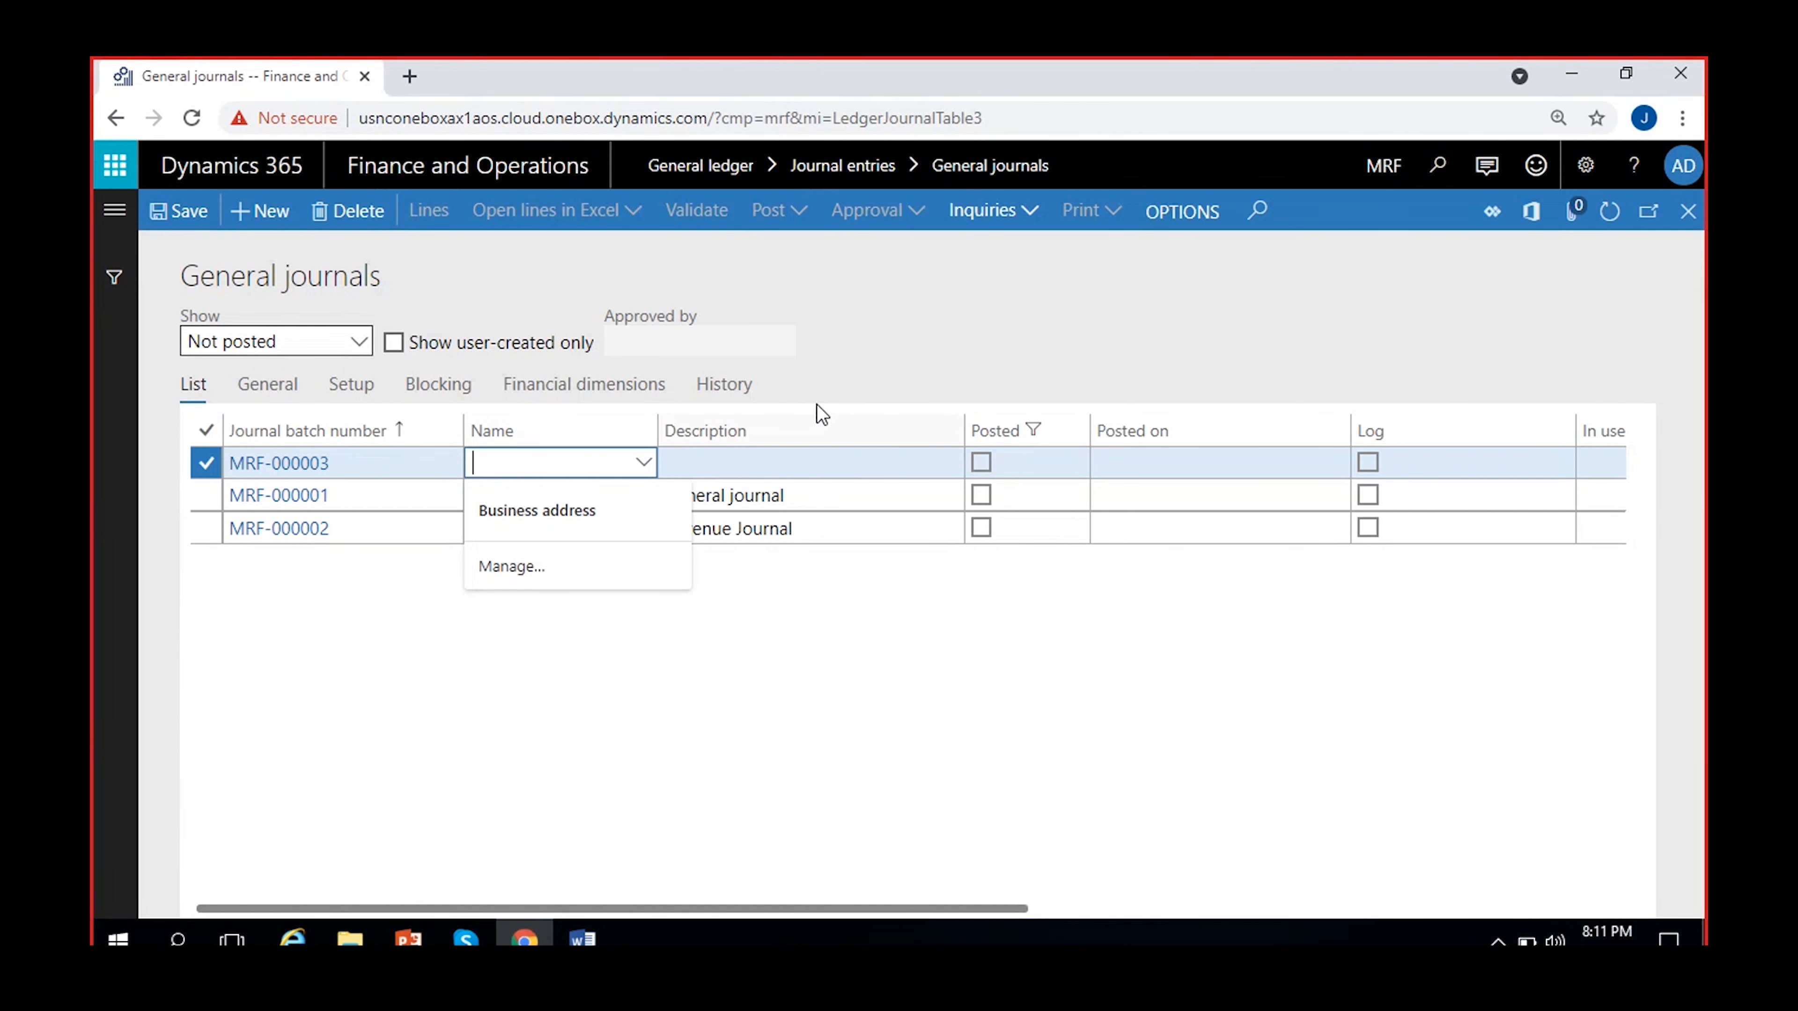
left_click(914, 356)
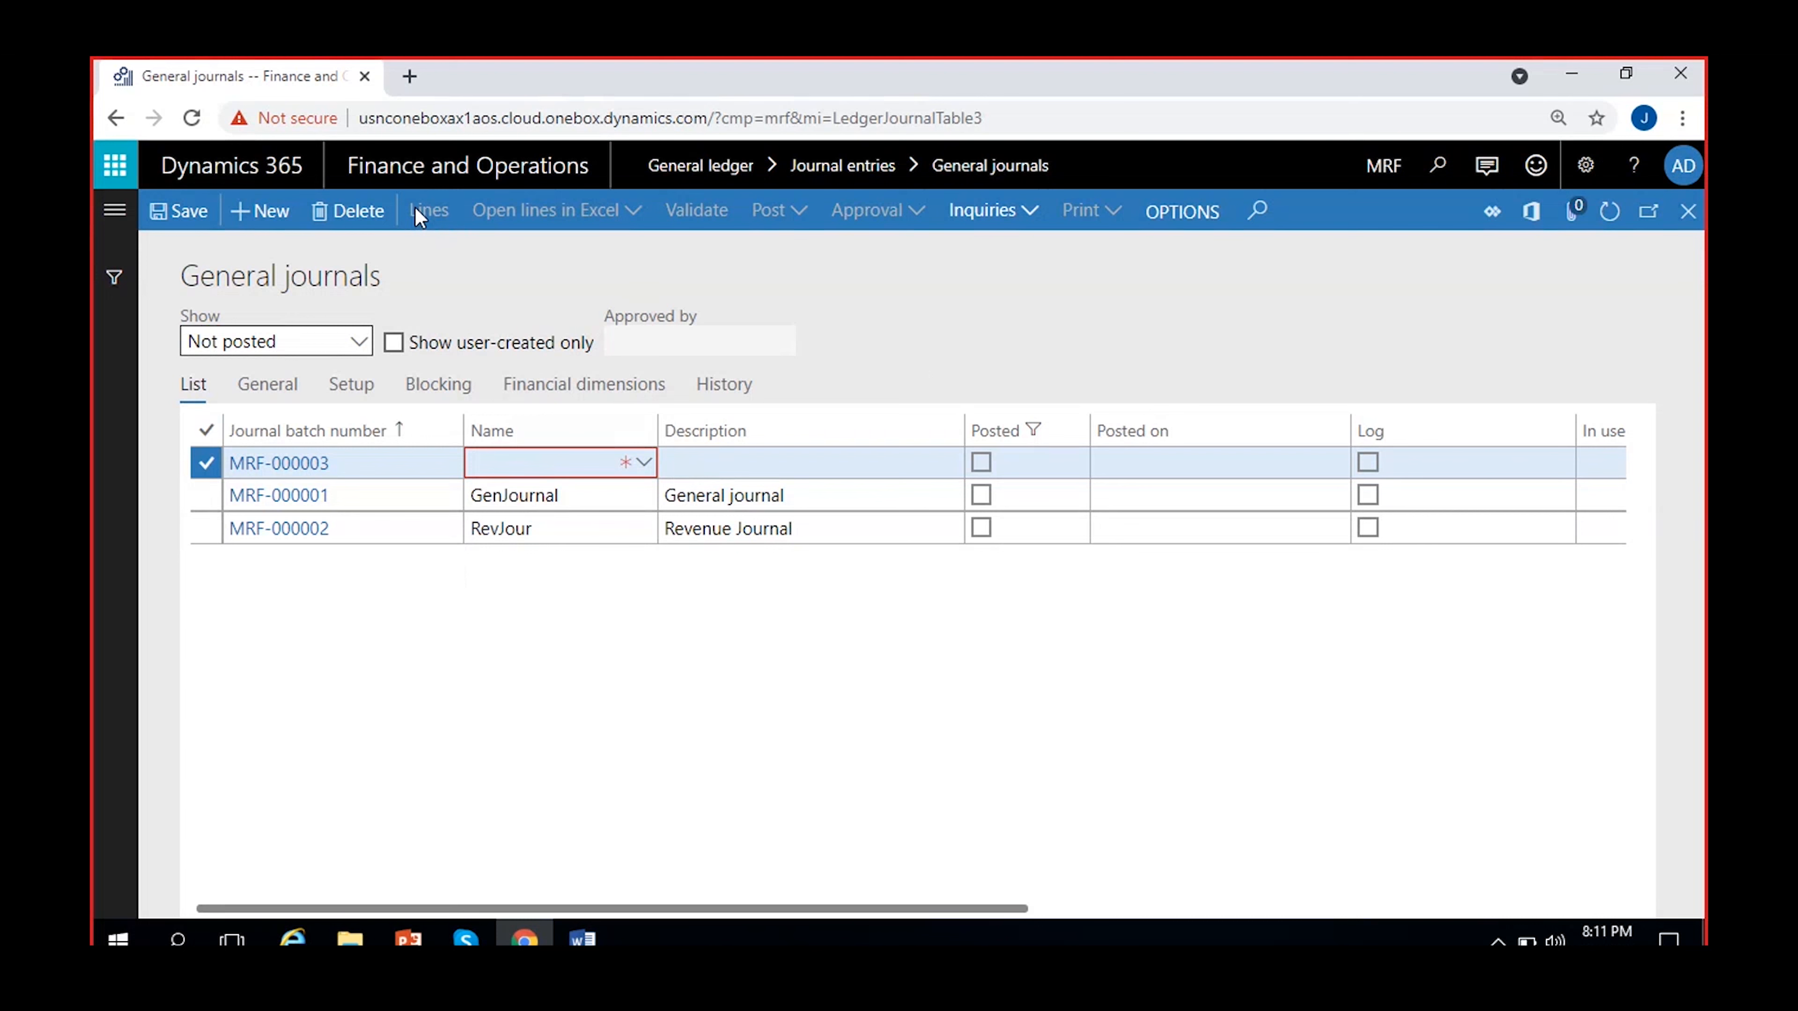
left_click(557, 462)
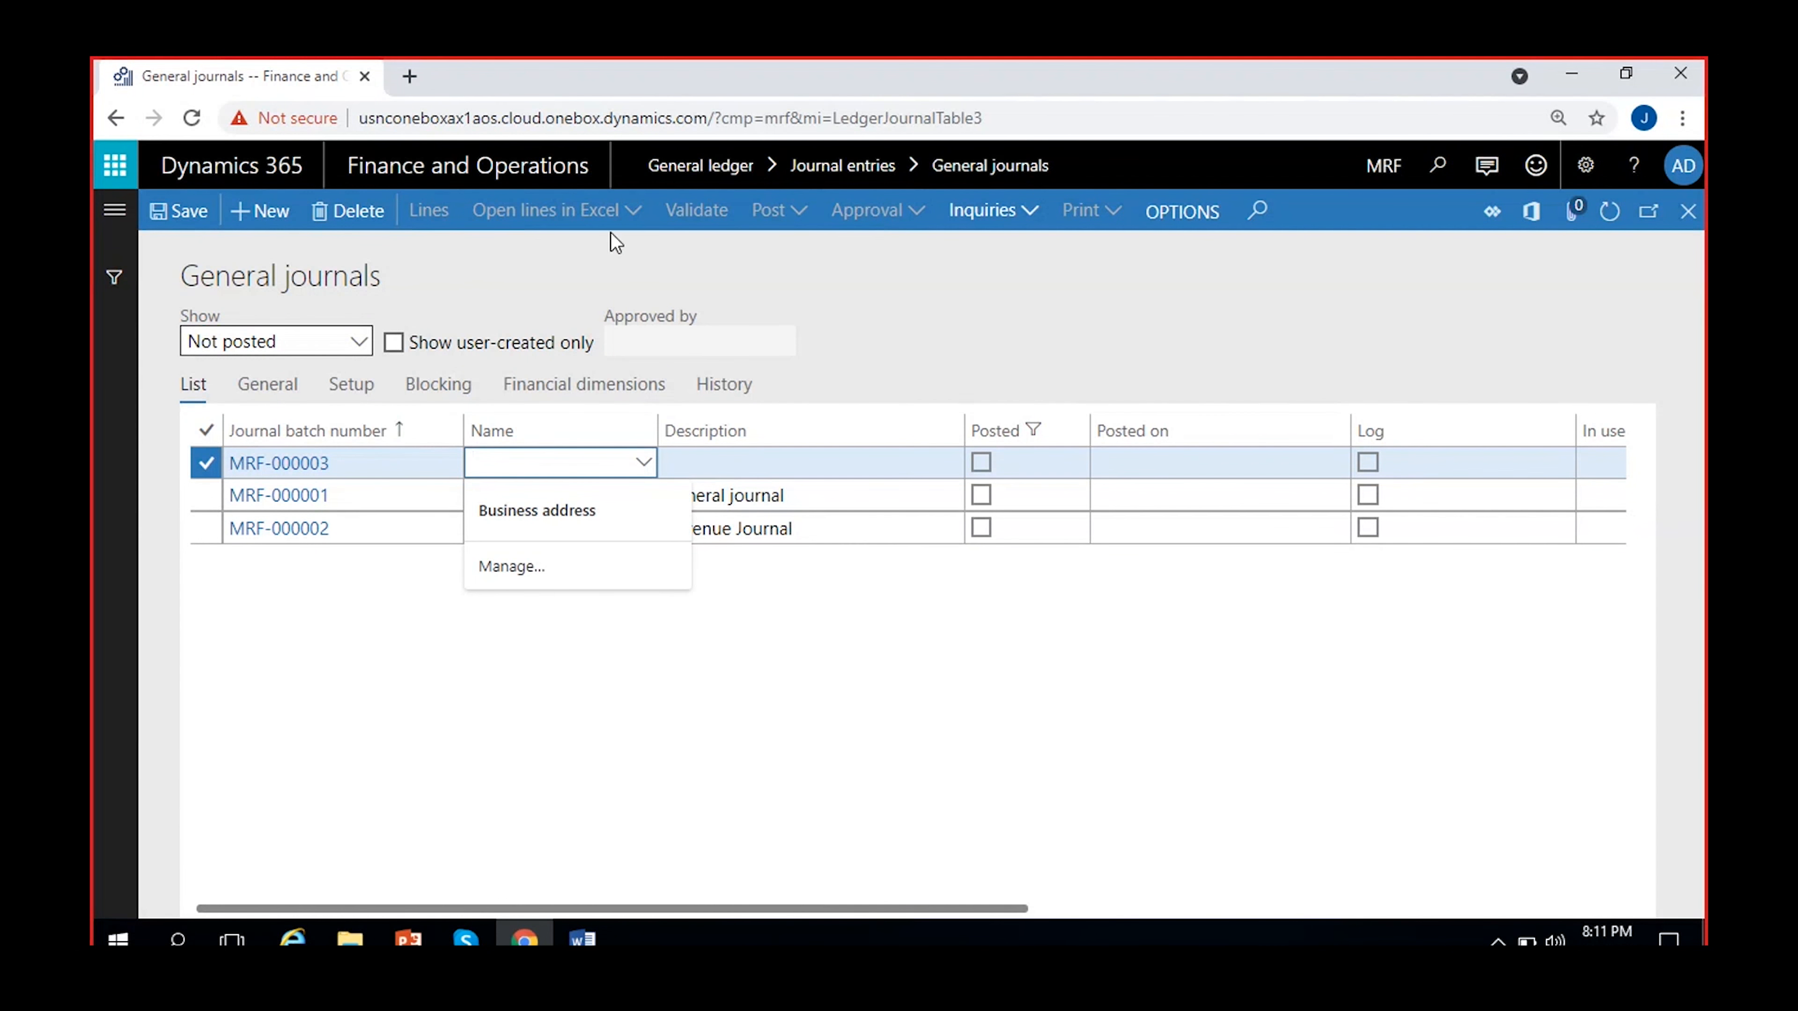
left_click(644, 465)
left_click(644, 465)
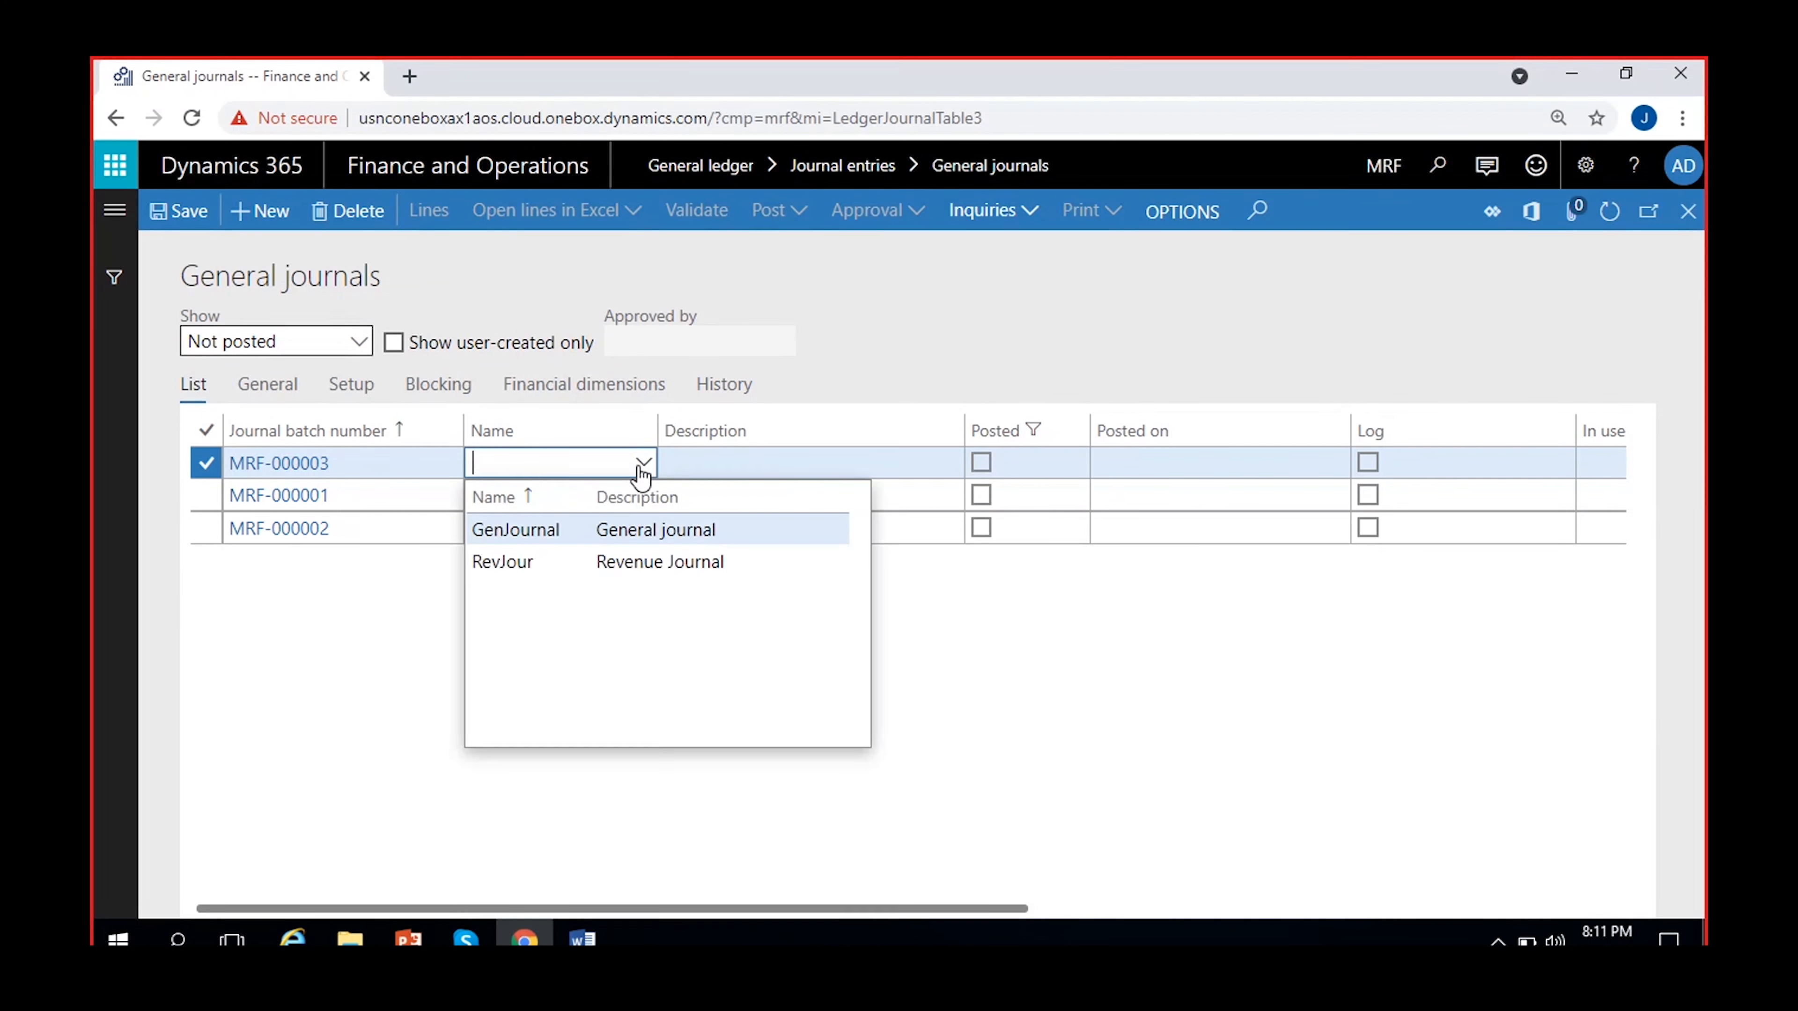
left_click(552, 528)
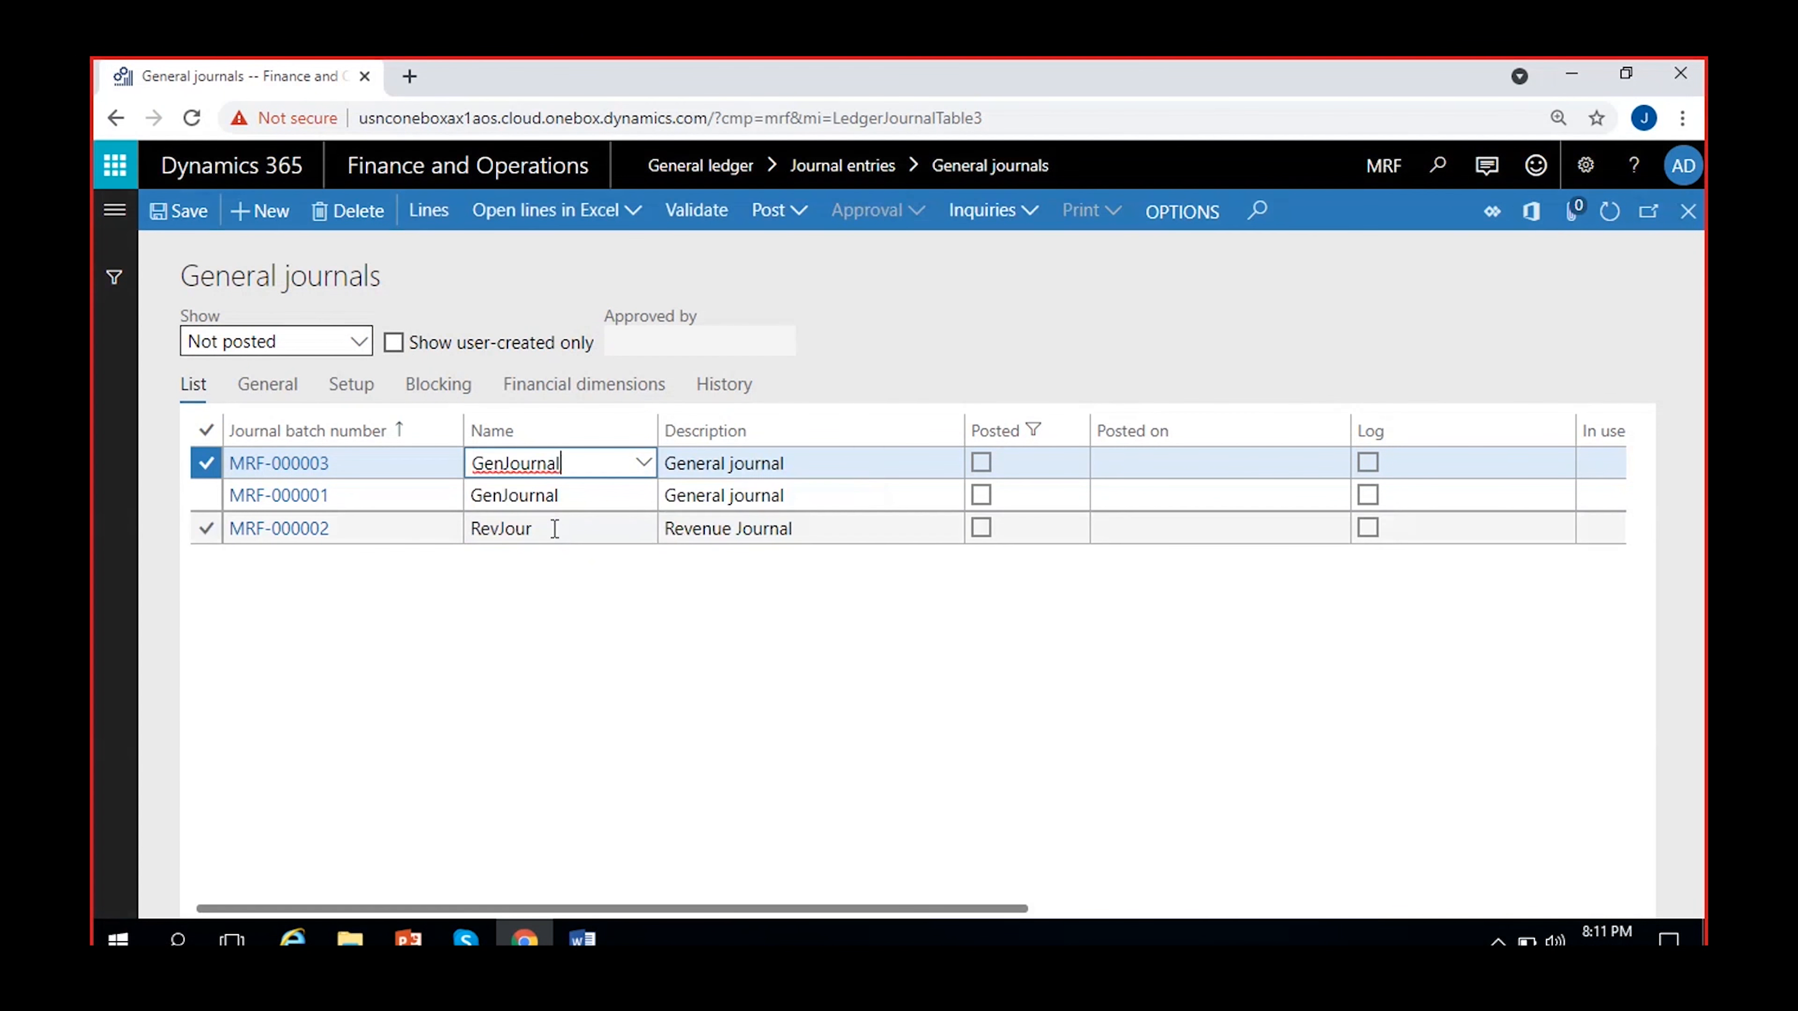
Replace the new journal's description with "Travel expenses".
left_click(816, 454)
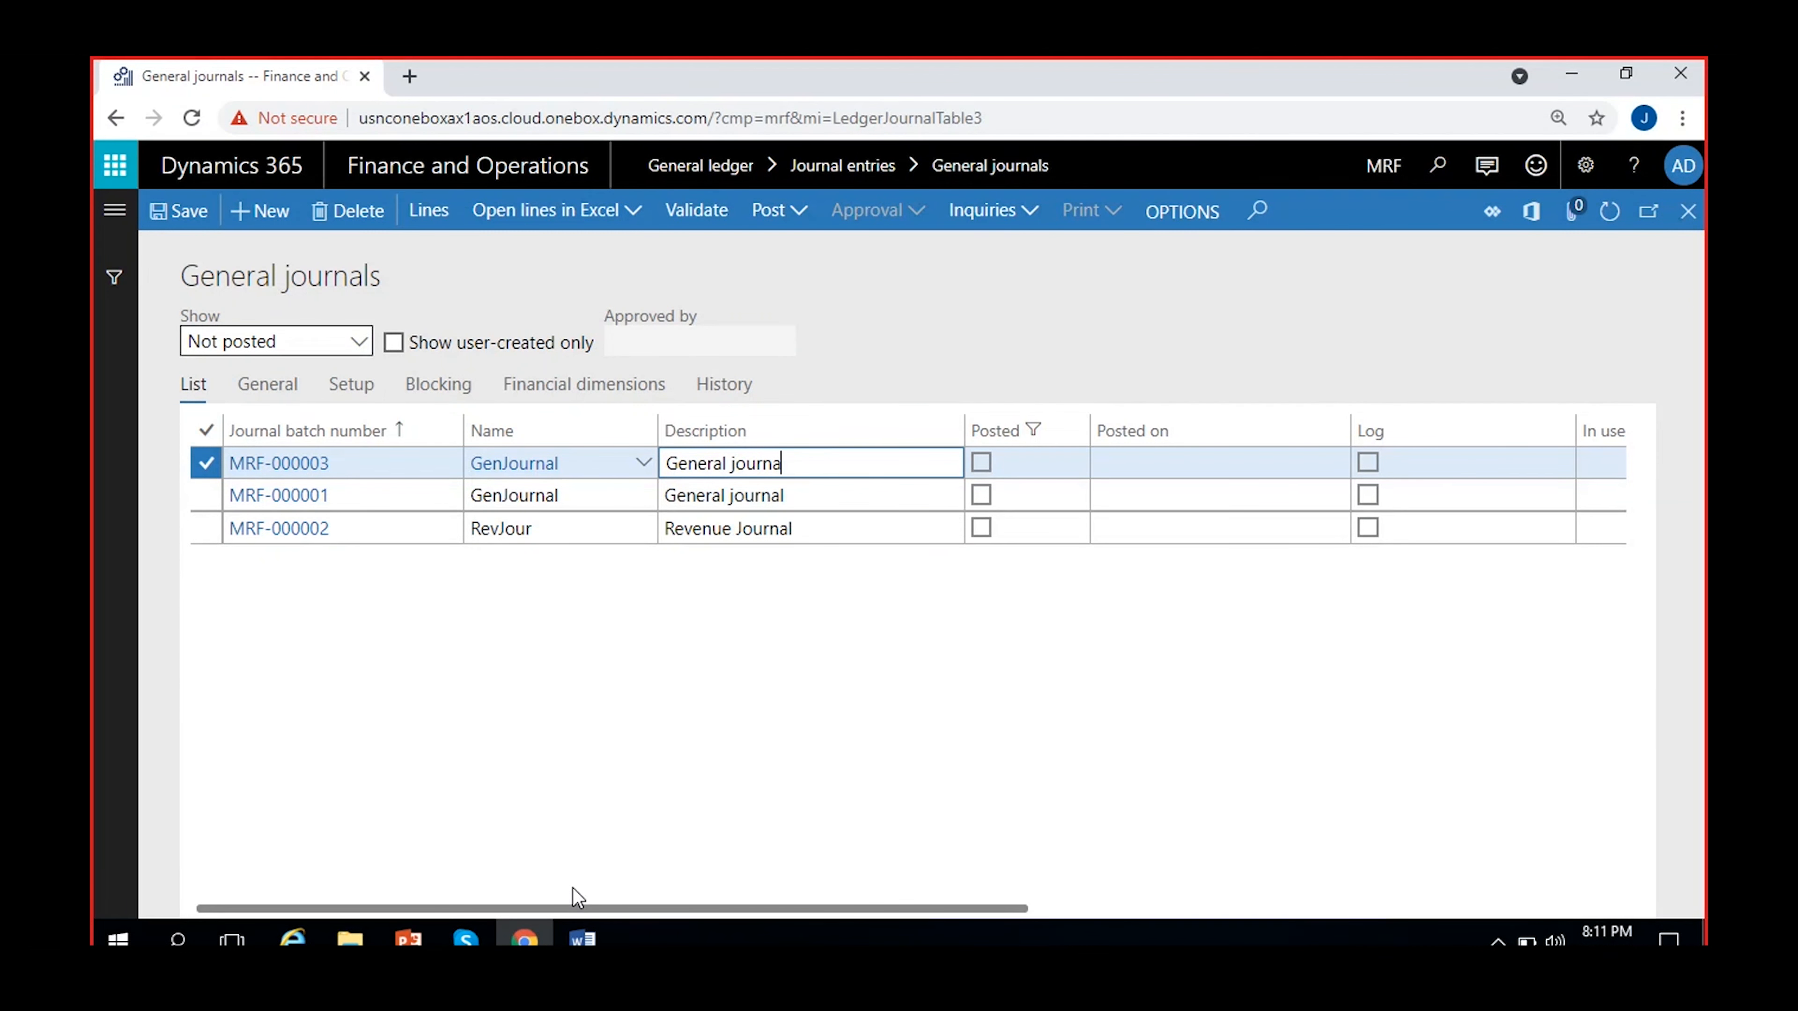
key("BackSpace")
key("BackSpace")
key("BackSpace")
key("BackSpace")
key("BackSpace")
key("BackSpace")
key("BackSpace")
key("BackSpace")
key("BackSpace")
key("BackSpace")
key("BackSpace")
key("BackSpace")
key("BackSpace")
key("BackSpace")
type("Expen")
key("BackSpace")
key("BackSpace")
key("BackSpace")
key("BackSpace")
key("BackSpace")
type("Travel expende")
key("BackSpace")
key("BackSpace")
type("e")
key("BackSpace")
type("ses")
left_click(836, 763)
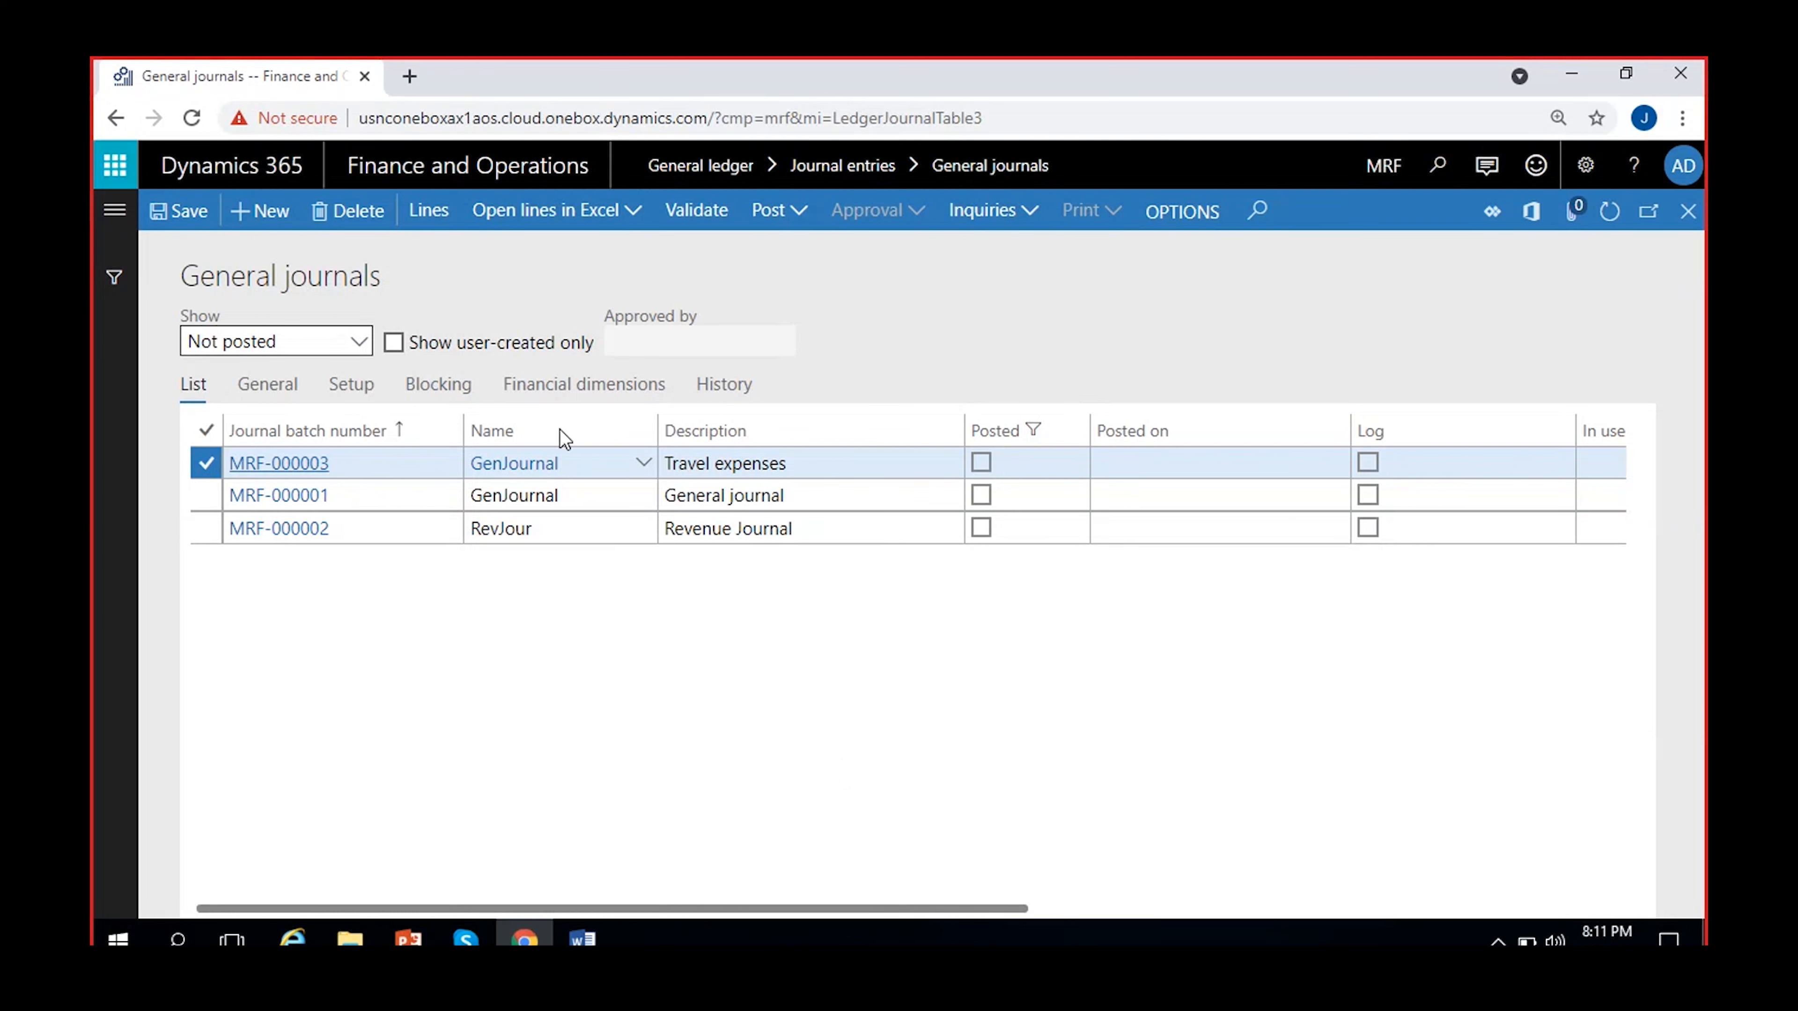
Examine the Travel expenses journal's Posted on and Log columns and its history details.
left_click_drag(995, 909, 1121, 891)
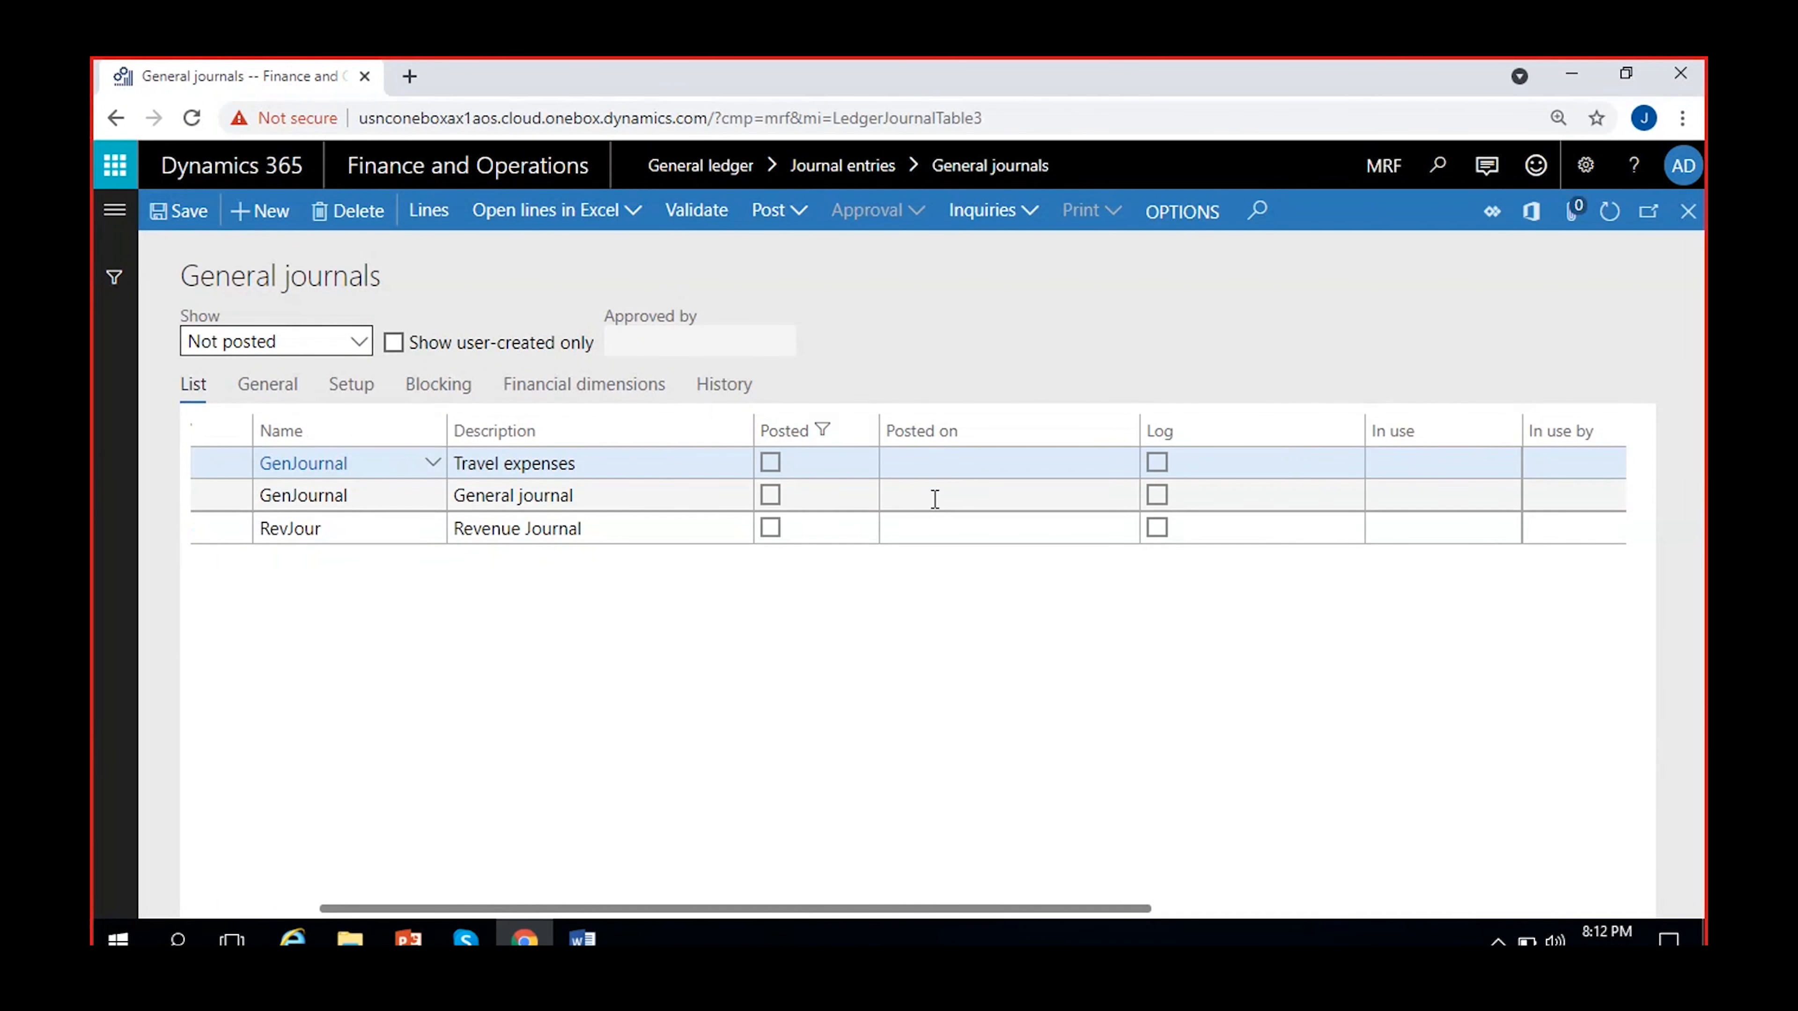
left_click(927, 460)
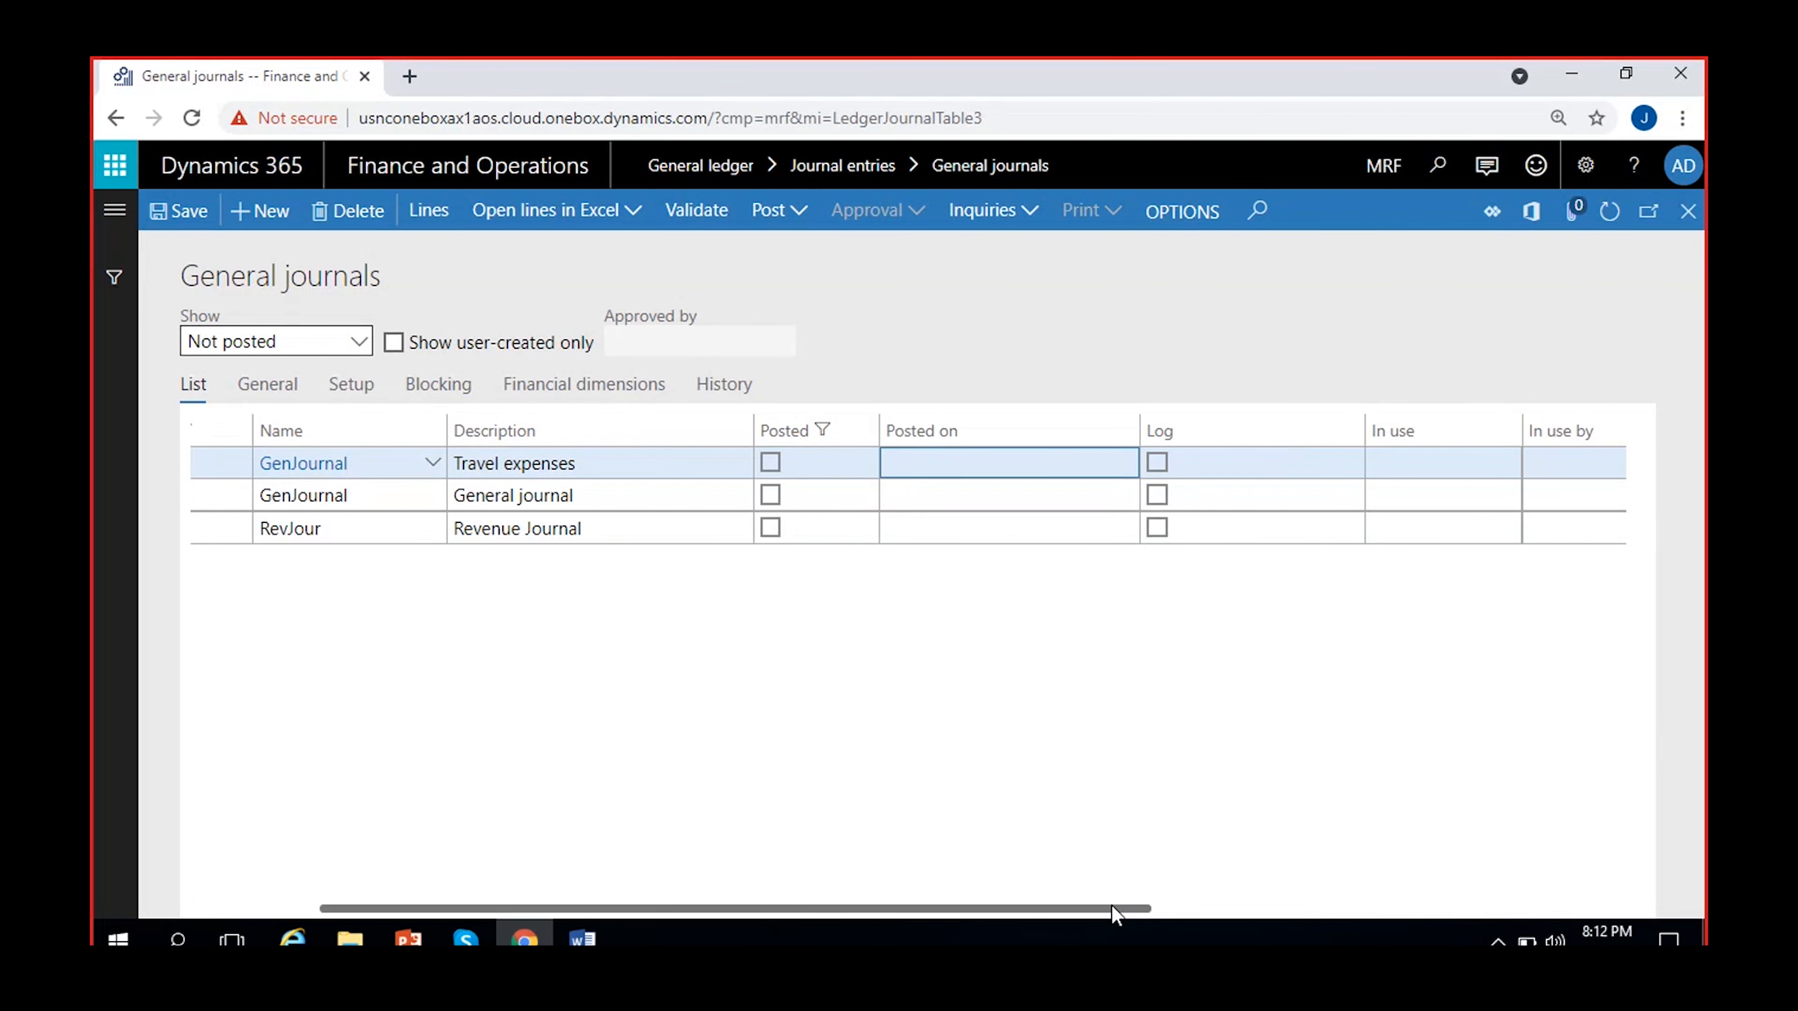
left_click(1150, 905)
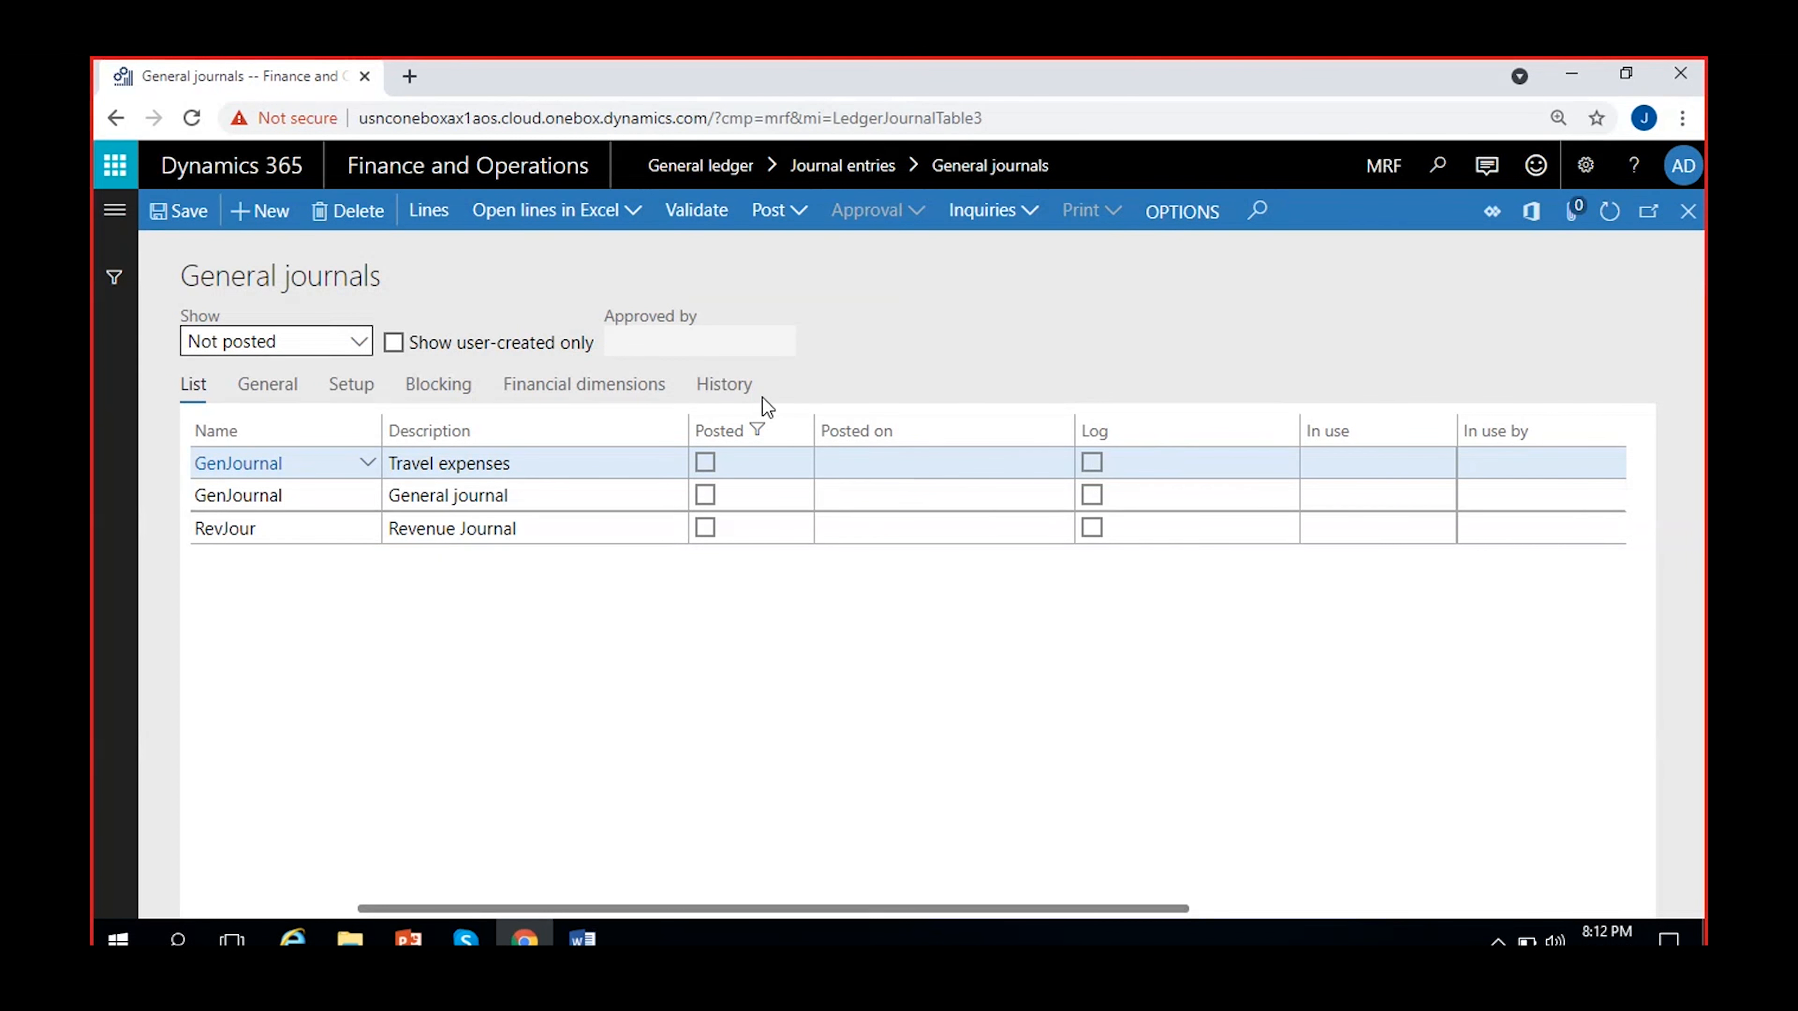
left_click(707, 391)
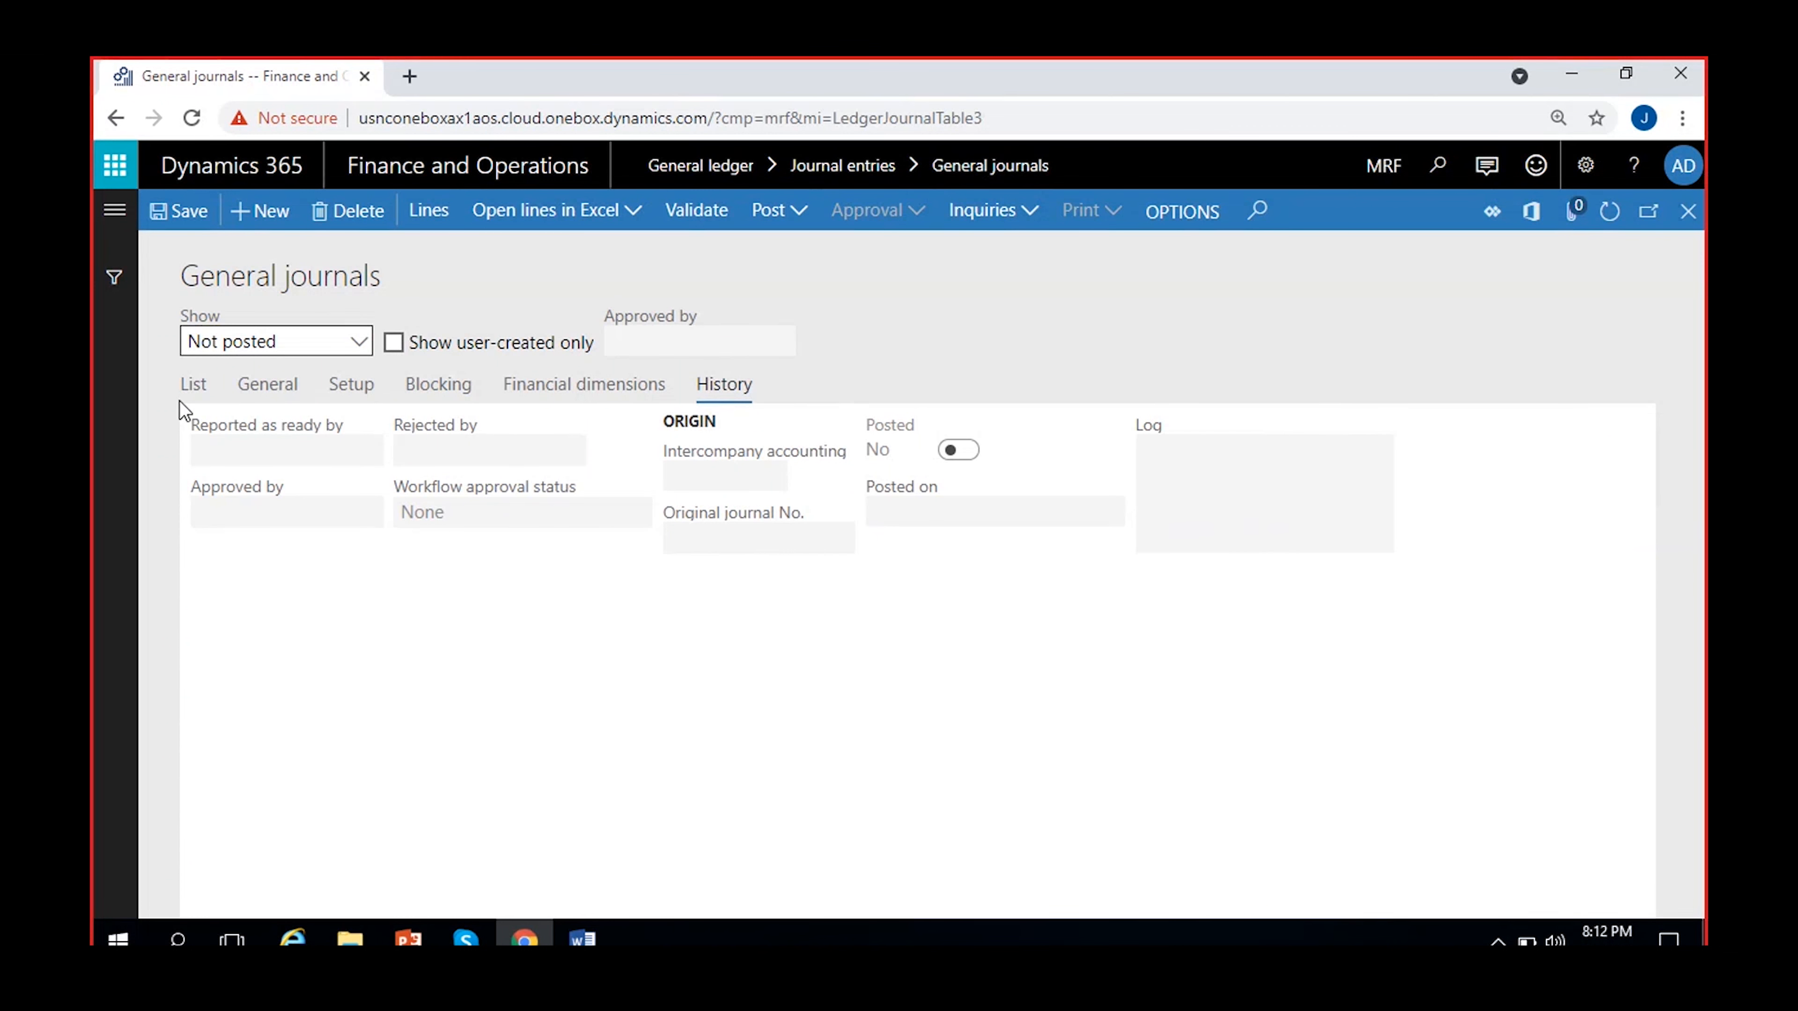
left_click(188, 390)
left_click_drag(1196, 908, 1265, 907)
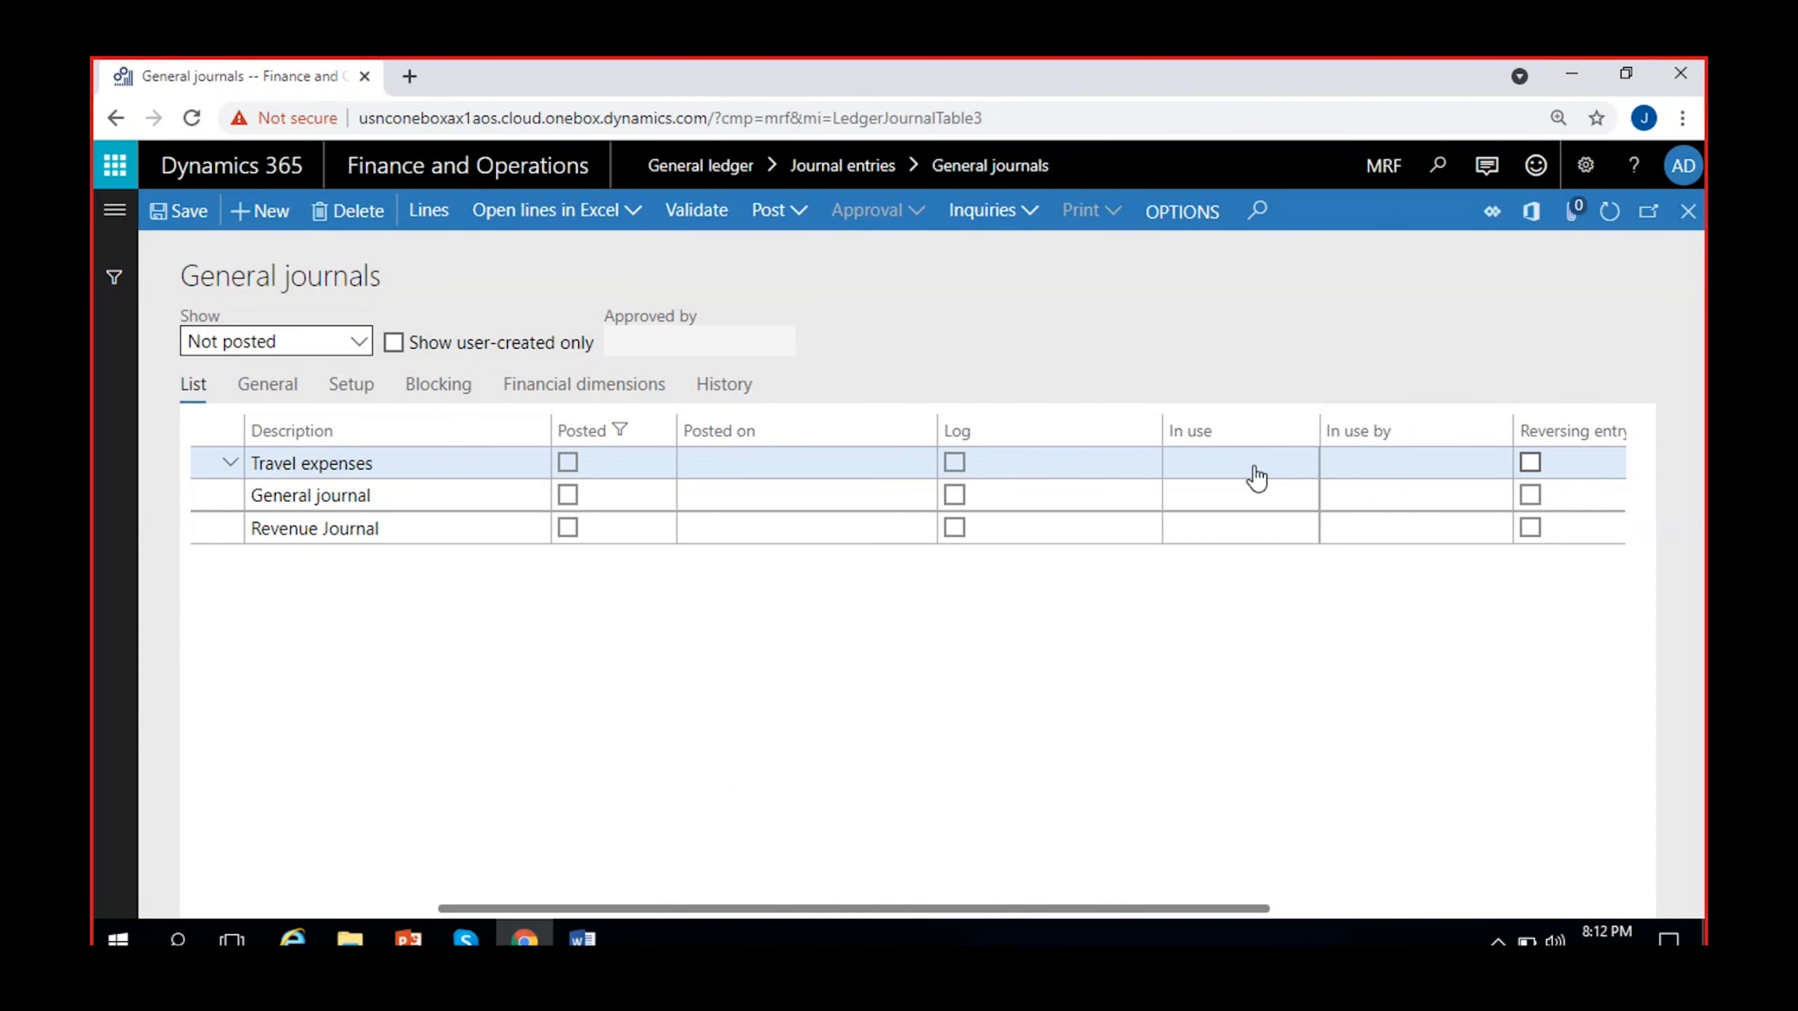
Examine the journal's blocking settings and the list's In use, In use by, Reversing entry and Modified by columns.
left_click(427, 389)
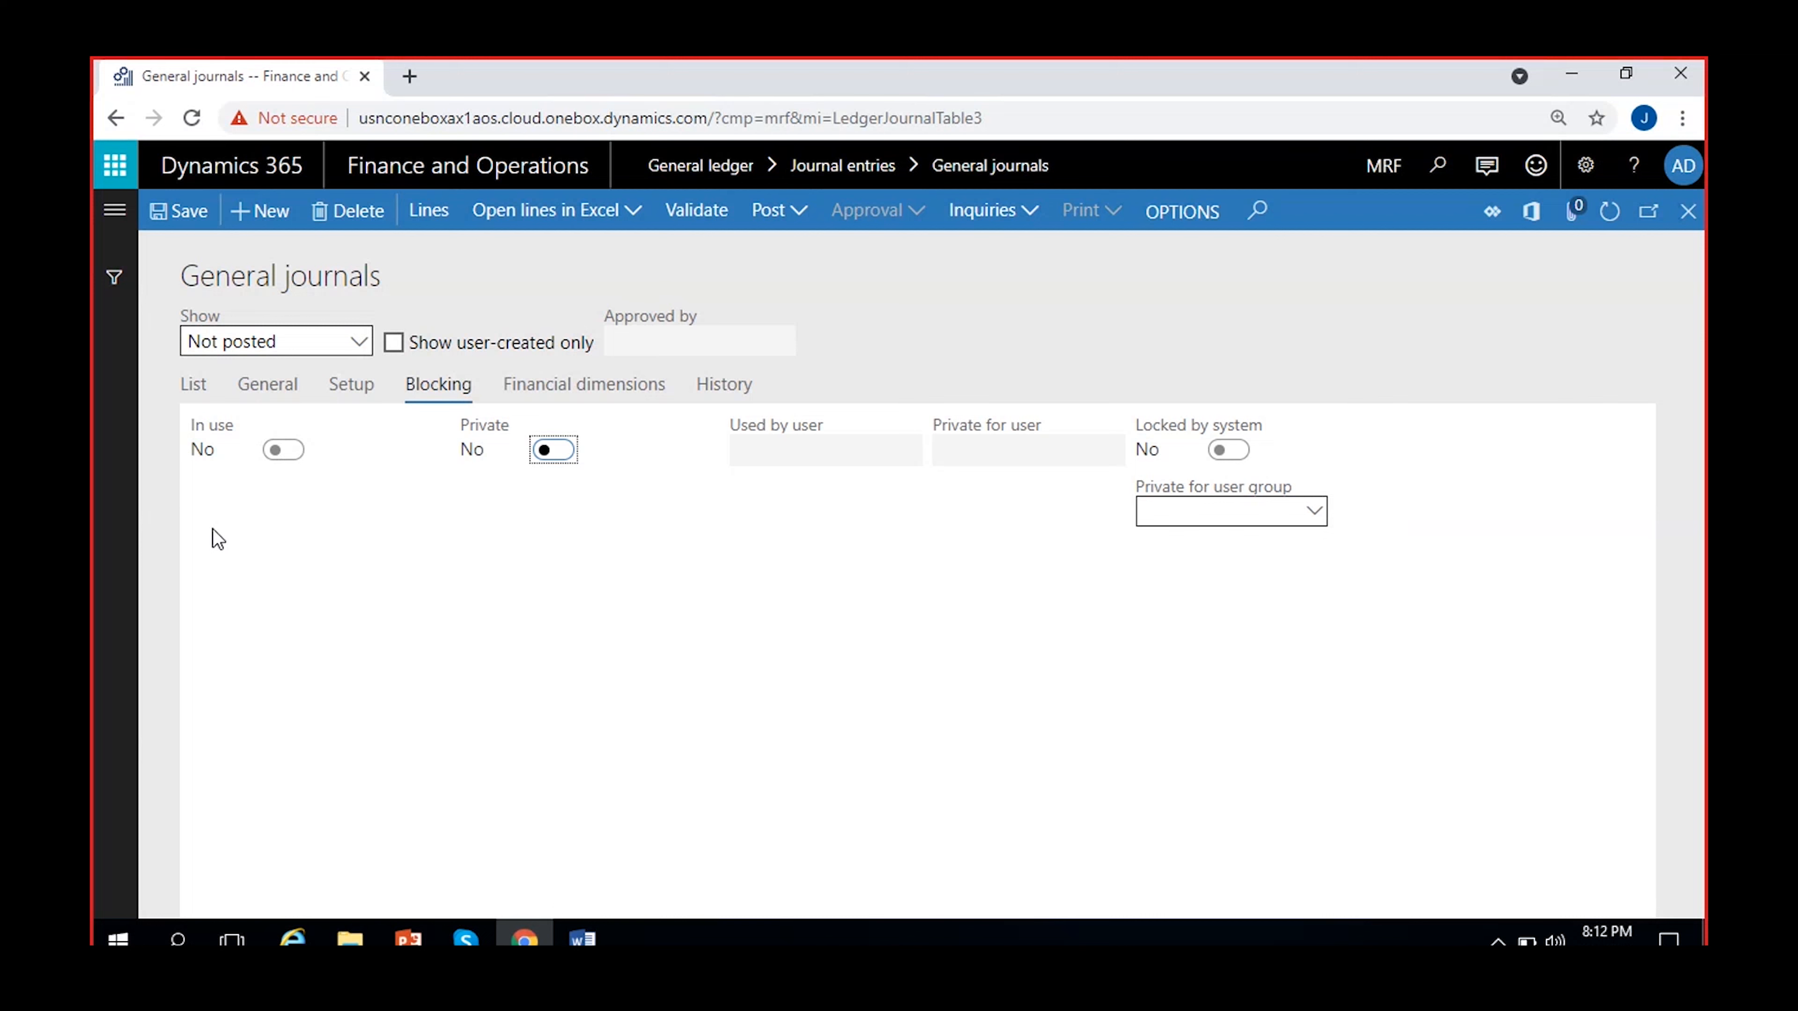
left_click(193, 385)
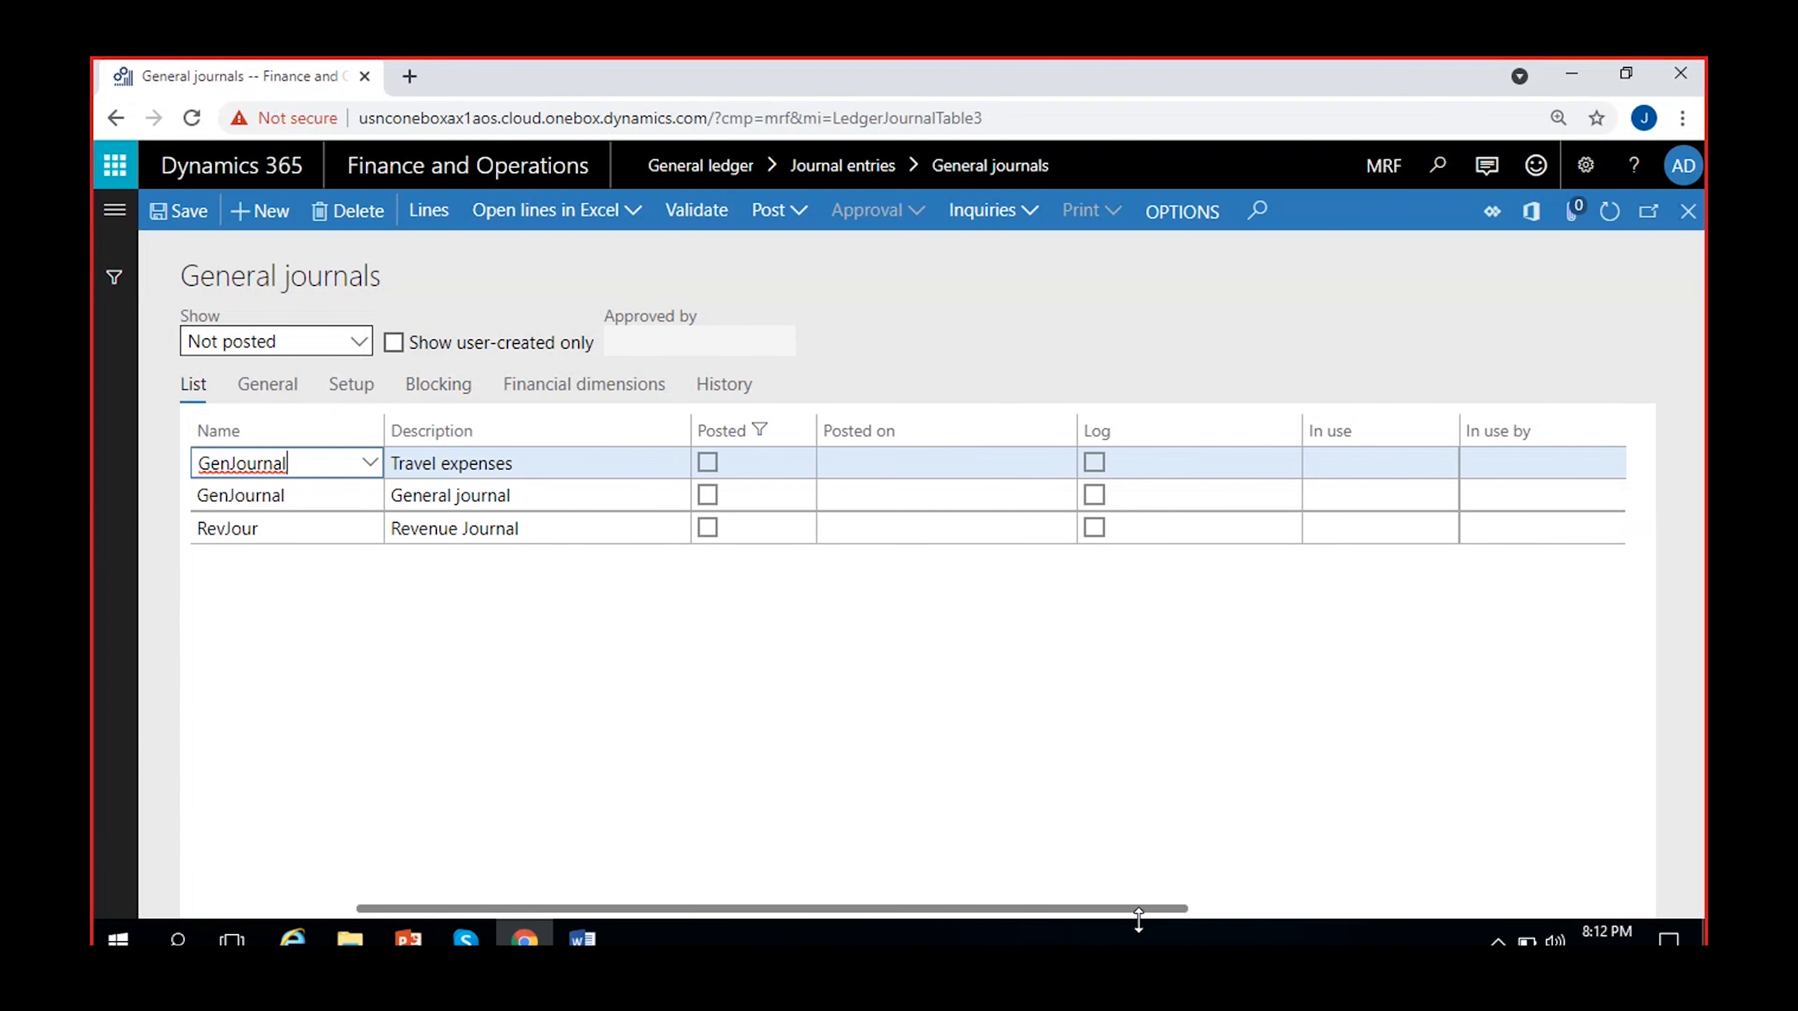
left_click_drag(1136, 909, 1355, 908)
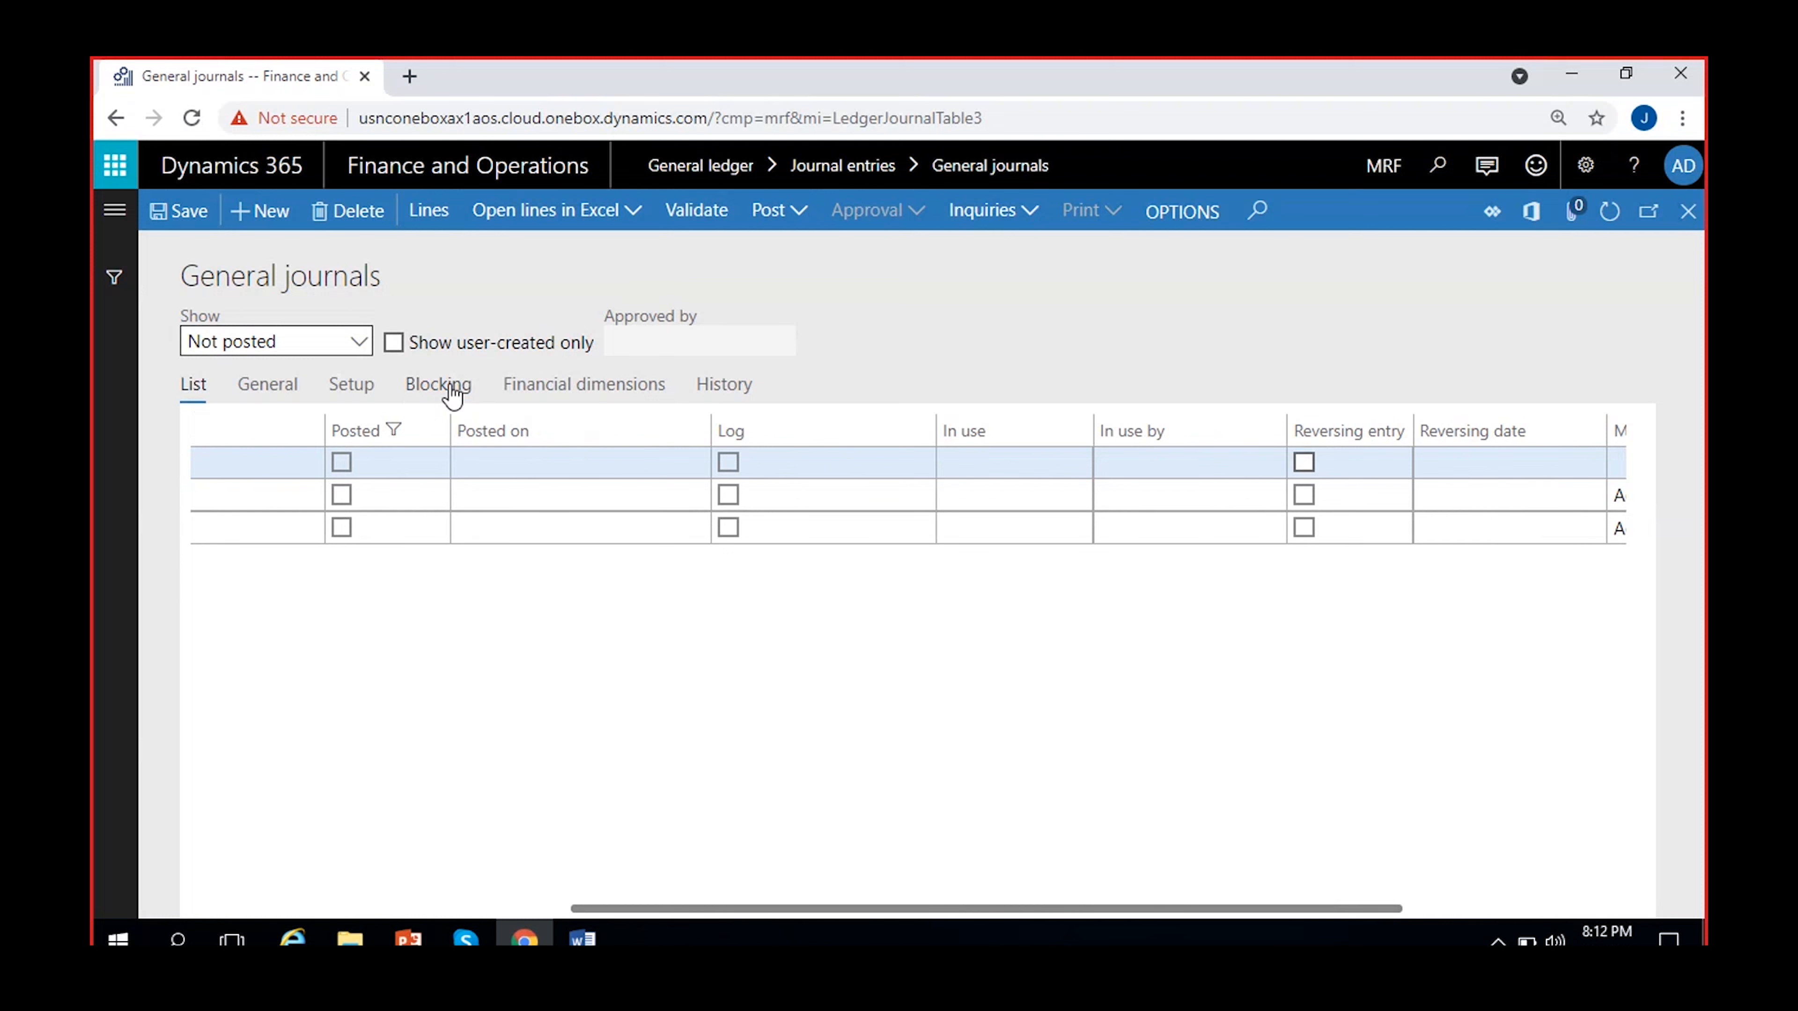
left_click_drag(1124, 910, 1228, 910)
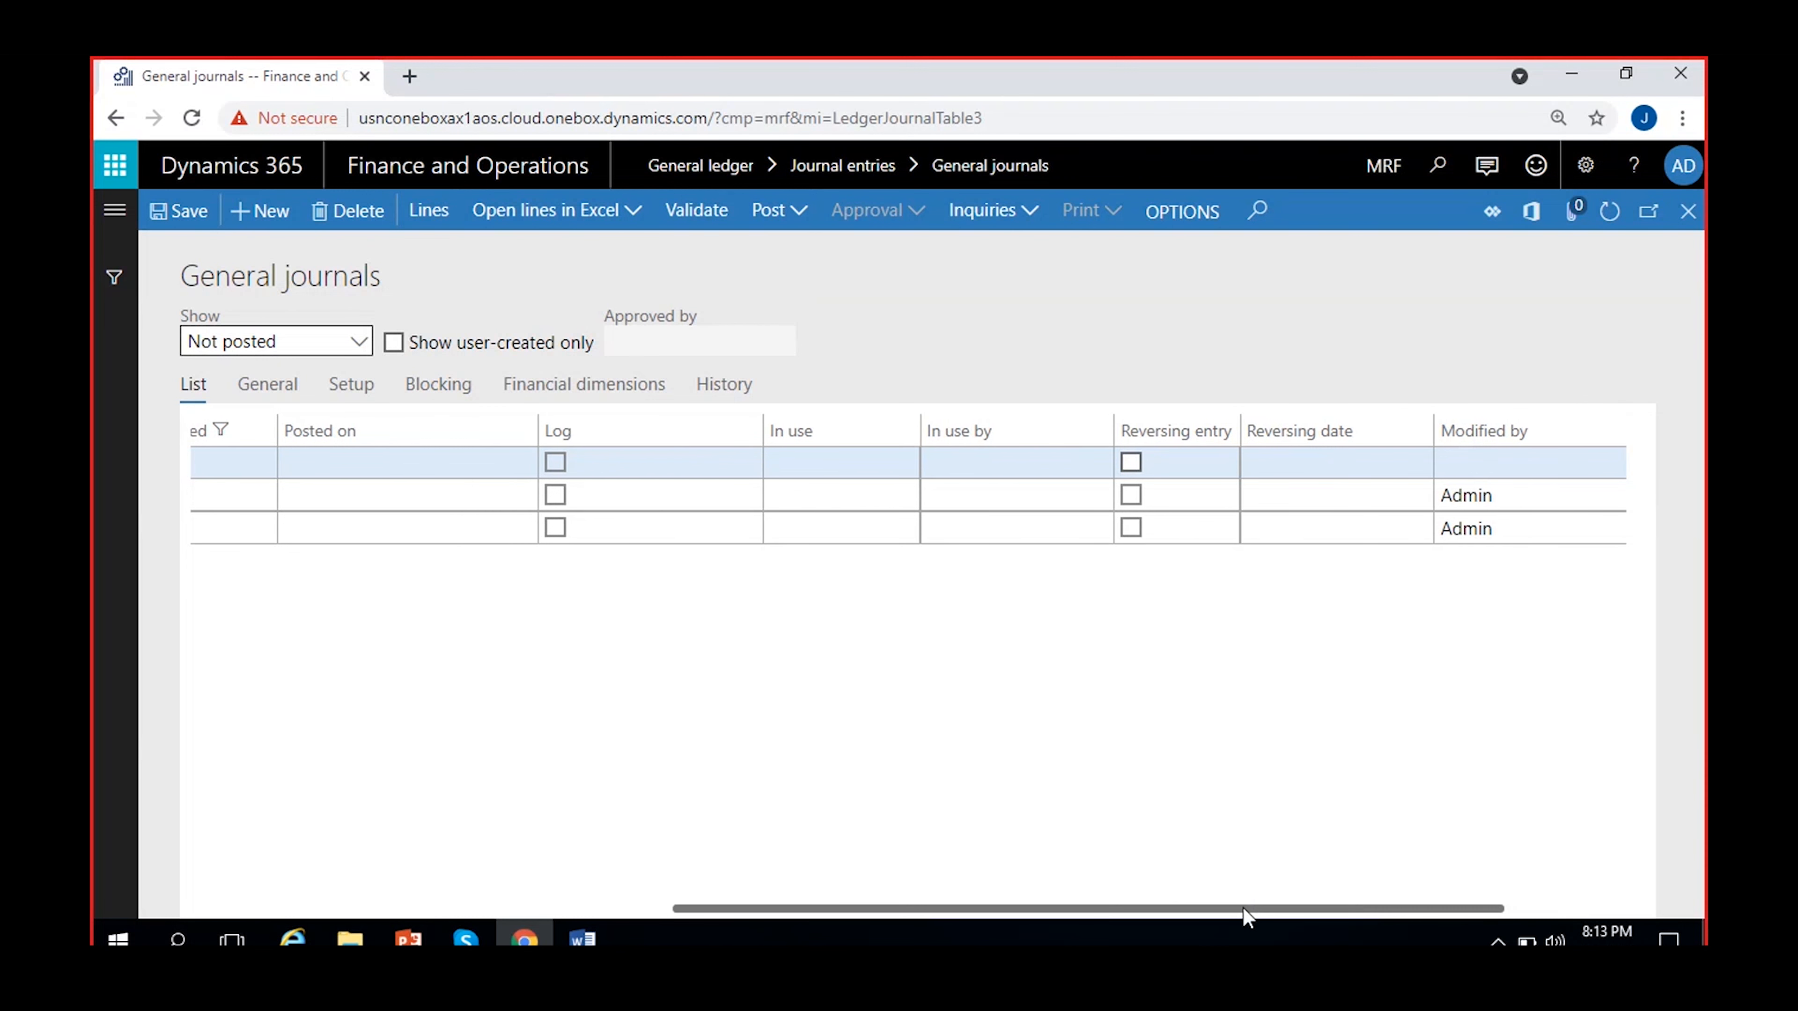
left_click_drag(1241, 908, 1291, 908)
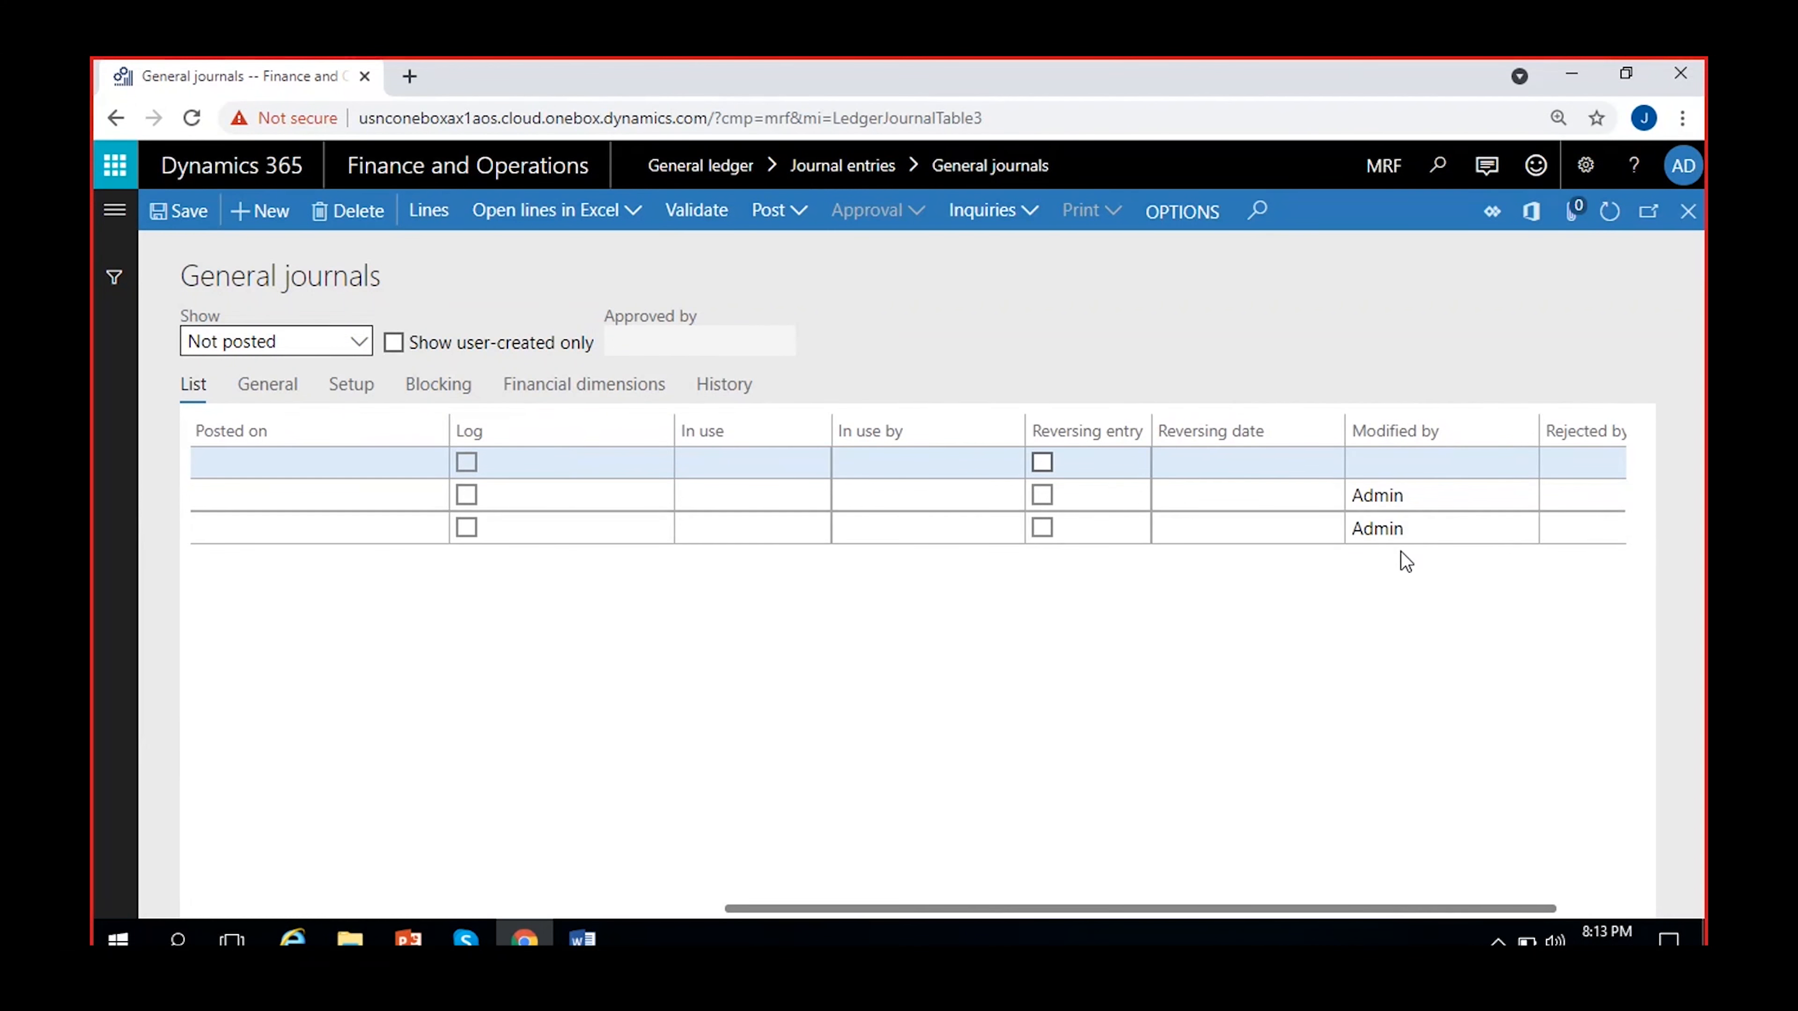
Check the signed-in user account and compare it with the Modified by value of the Revenue Journal record.
left_click(1682, 164)
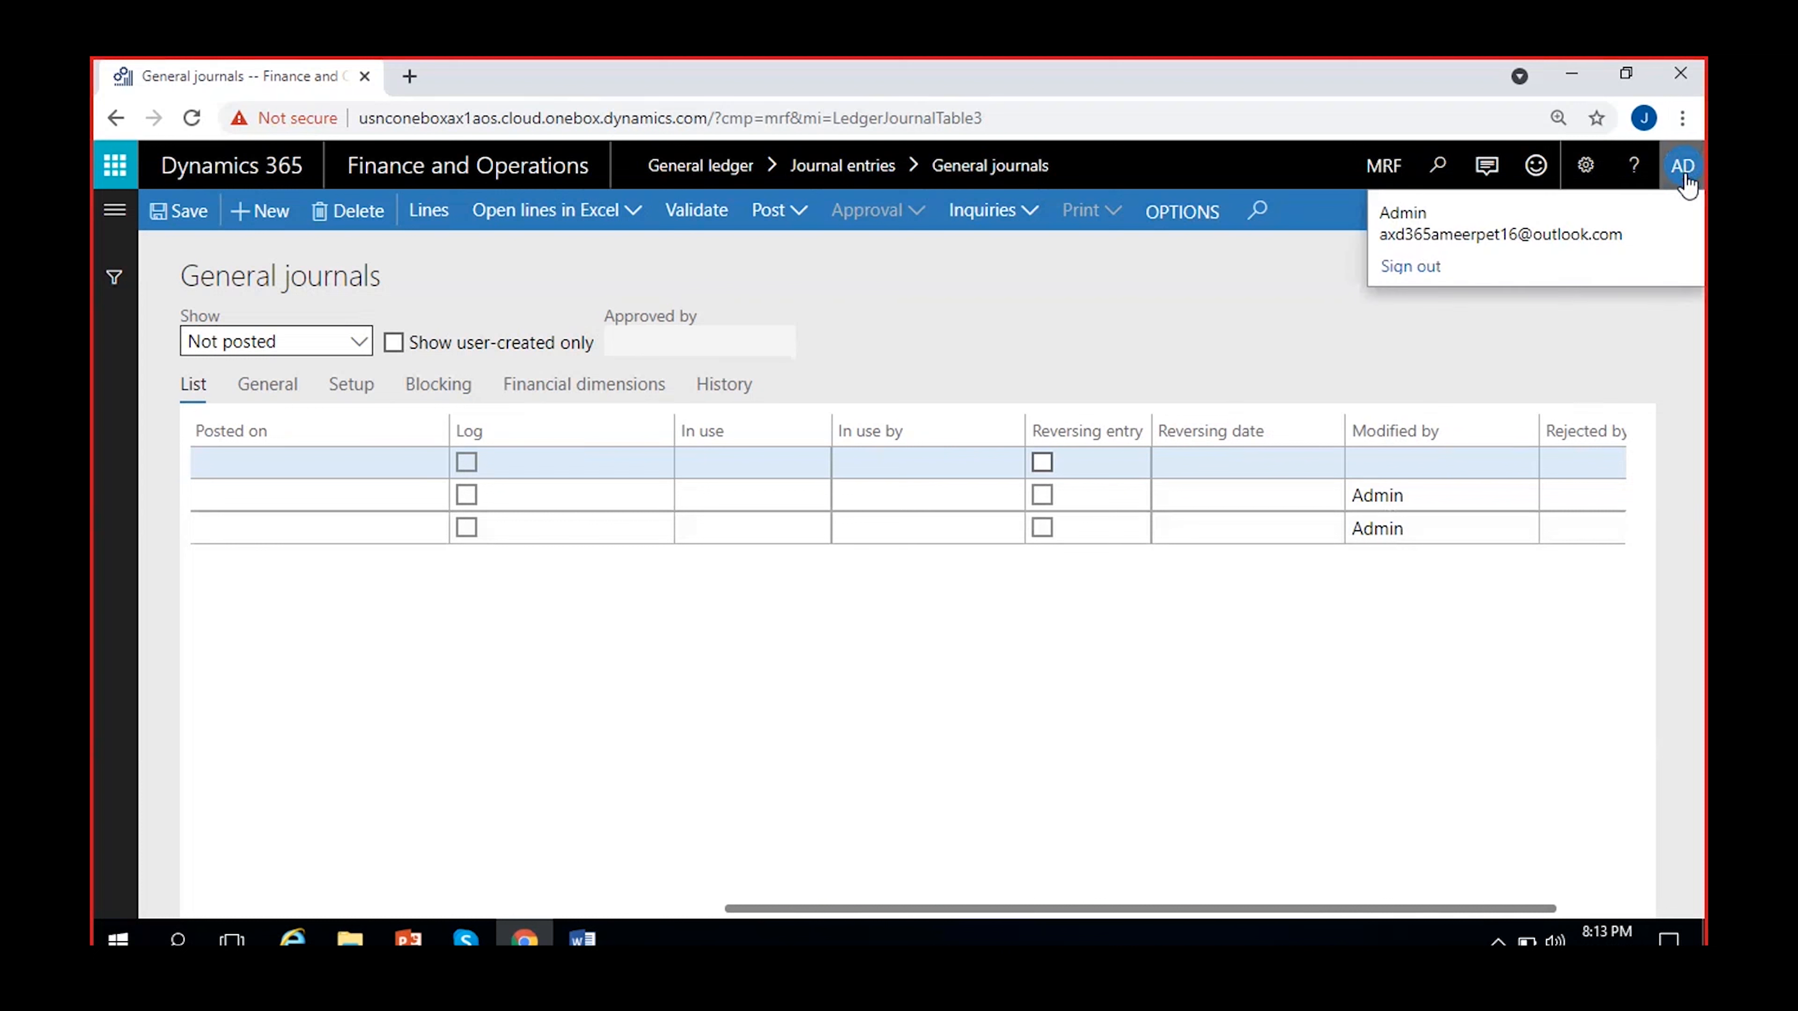
left_click(1429, 326)
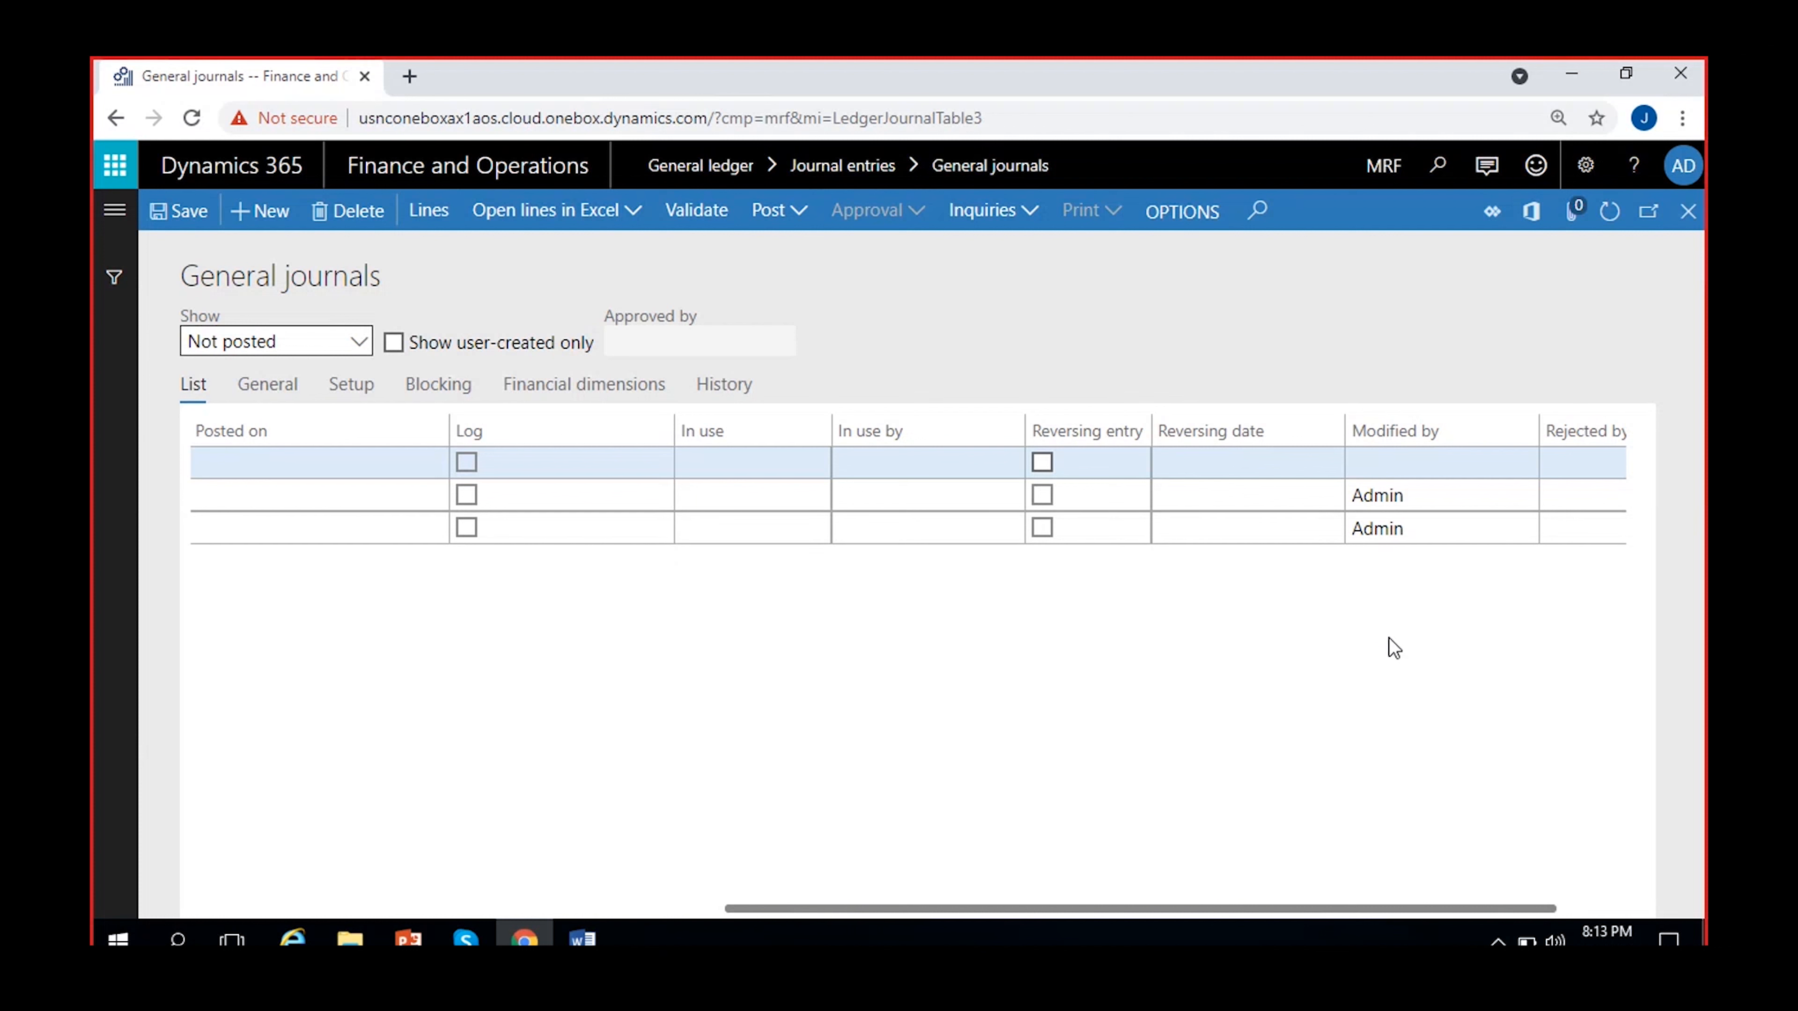
left_click(1409, 525)
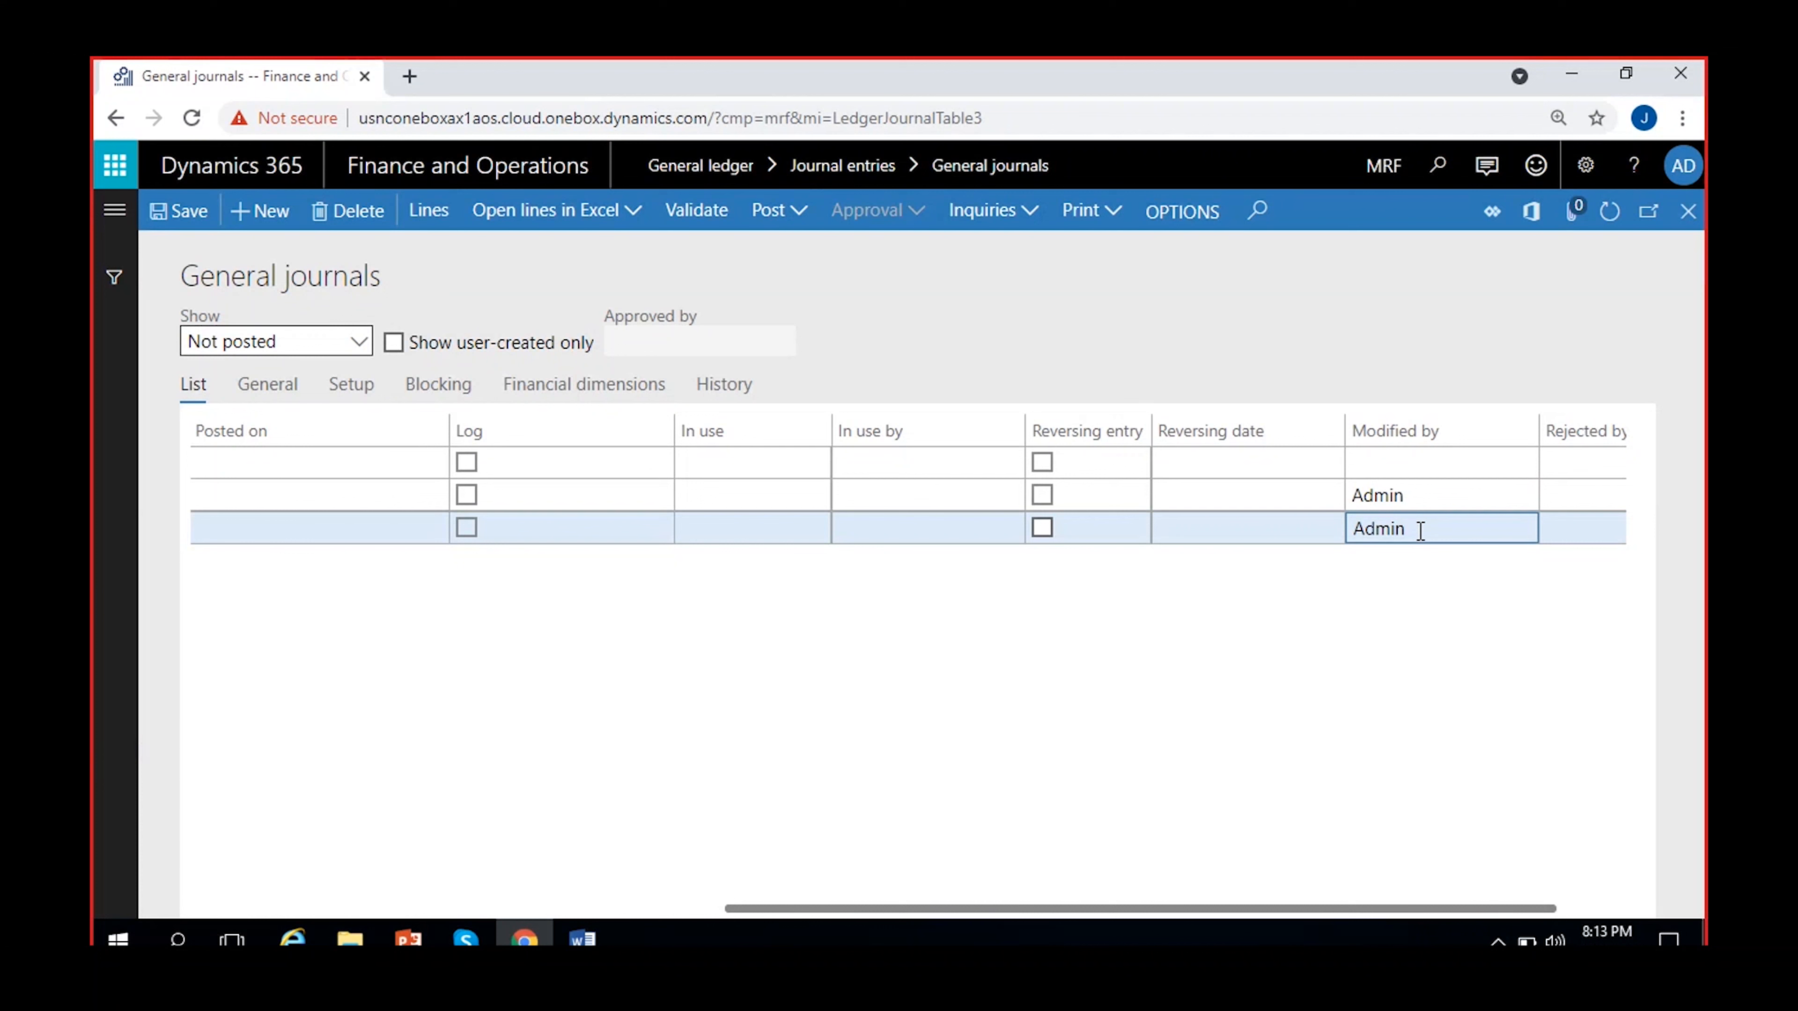
left_click_drag(1419, 526, 1323, 528)
Open the lines of the Travel expenses journal and examine the voucher number of its first line.
left_click_drag(1005, 909, 523, 878)
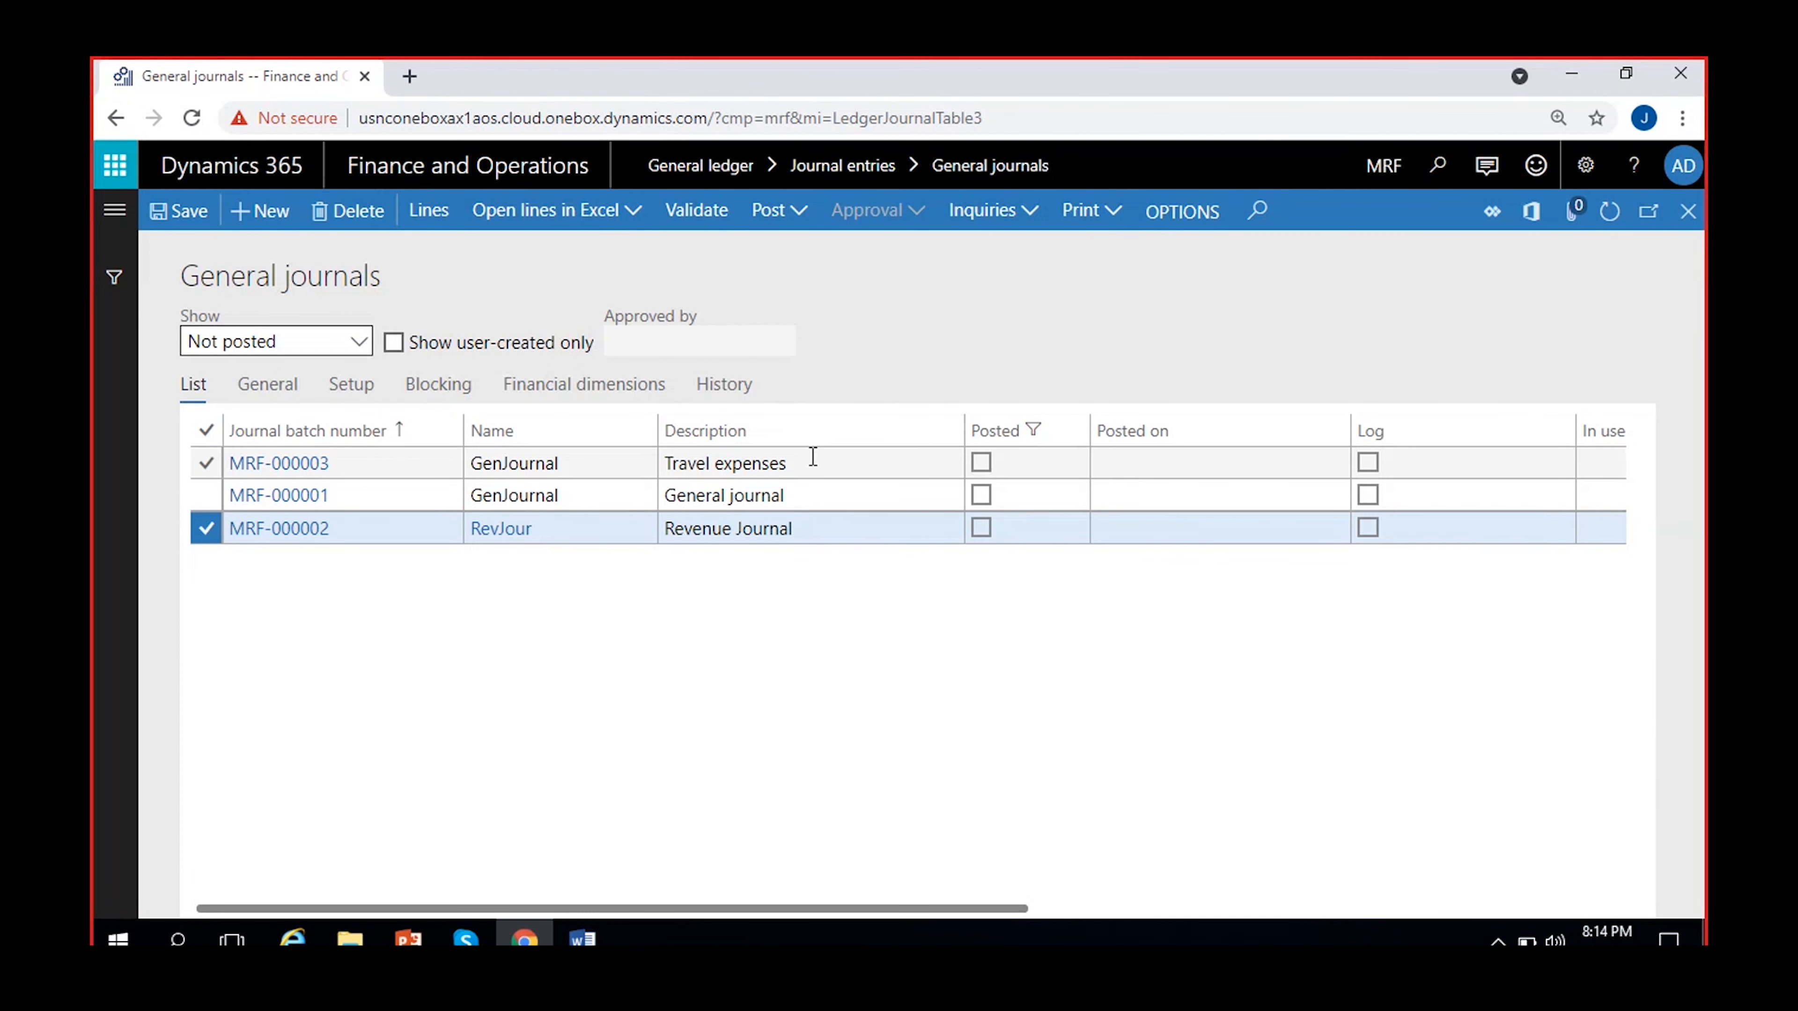
left_click(827, 461)
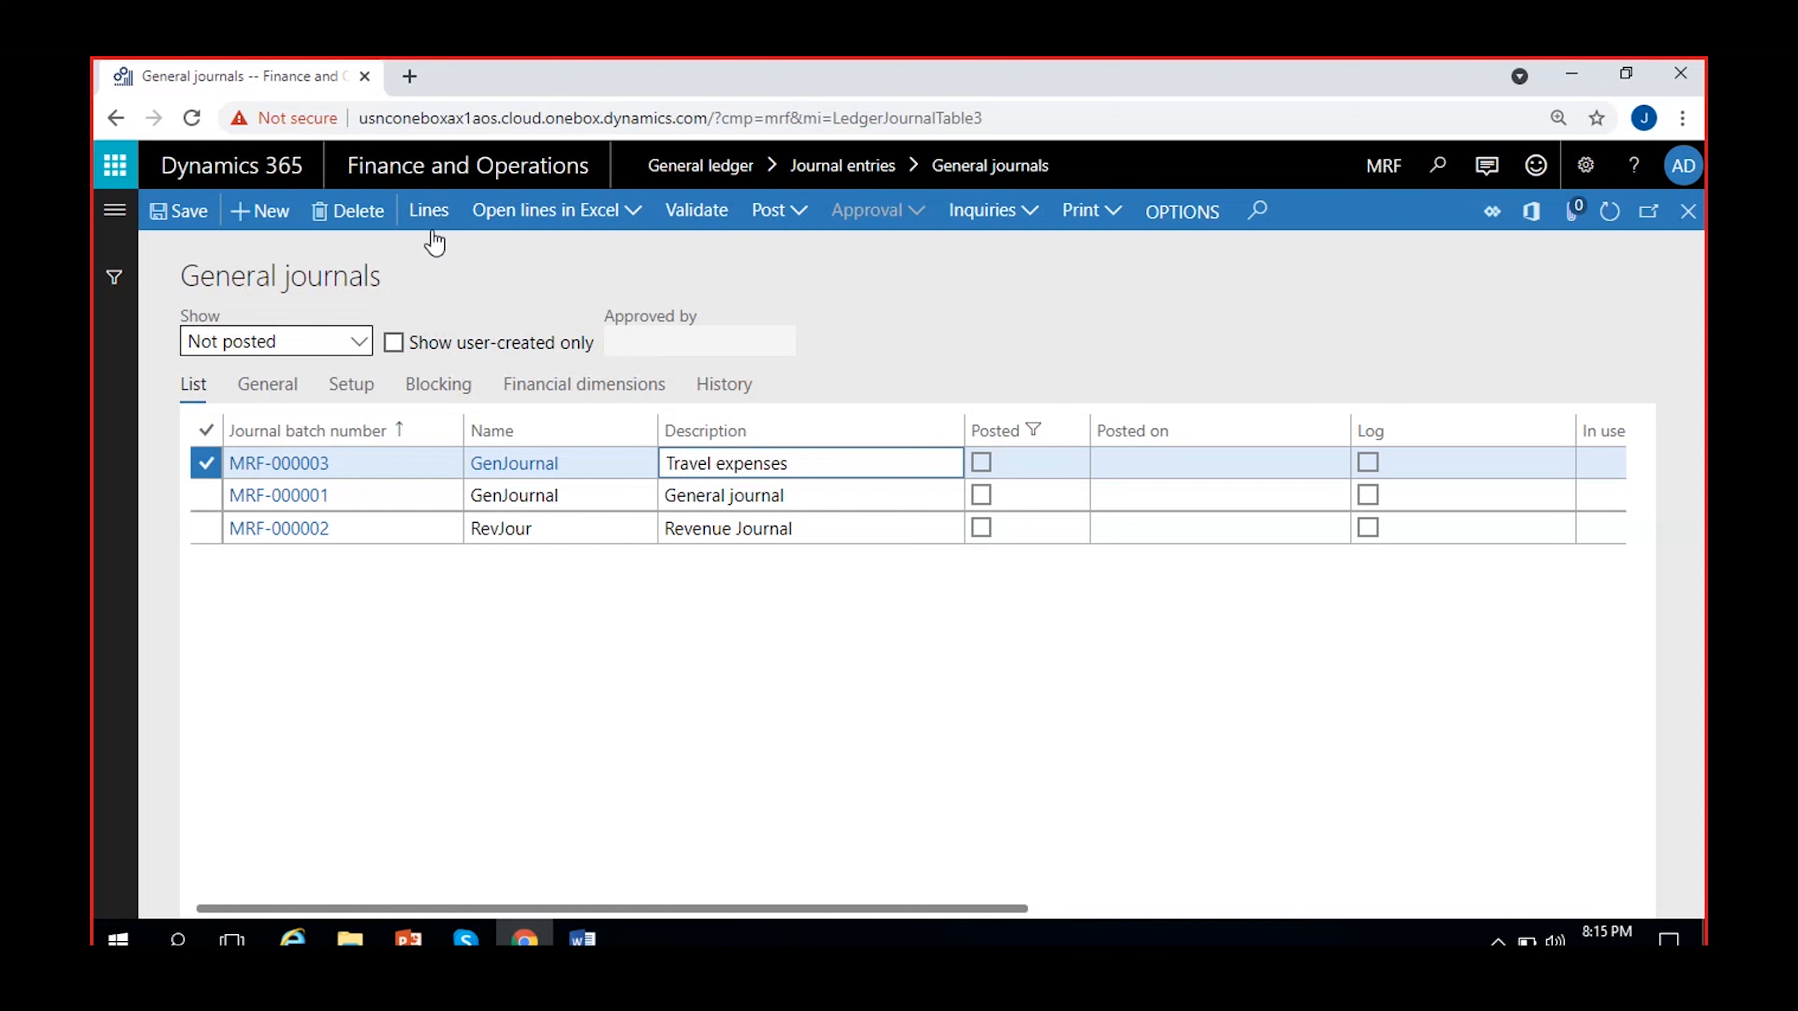
left_click(430, 213)
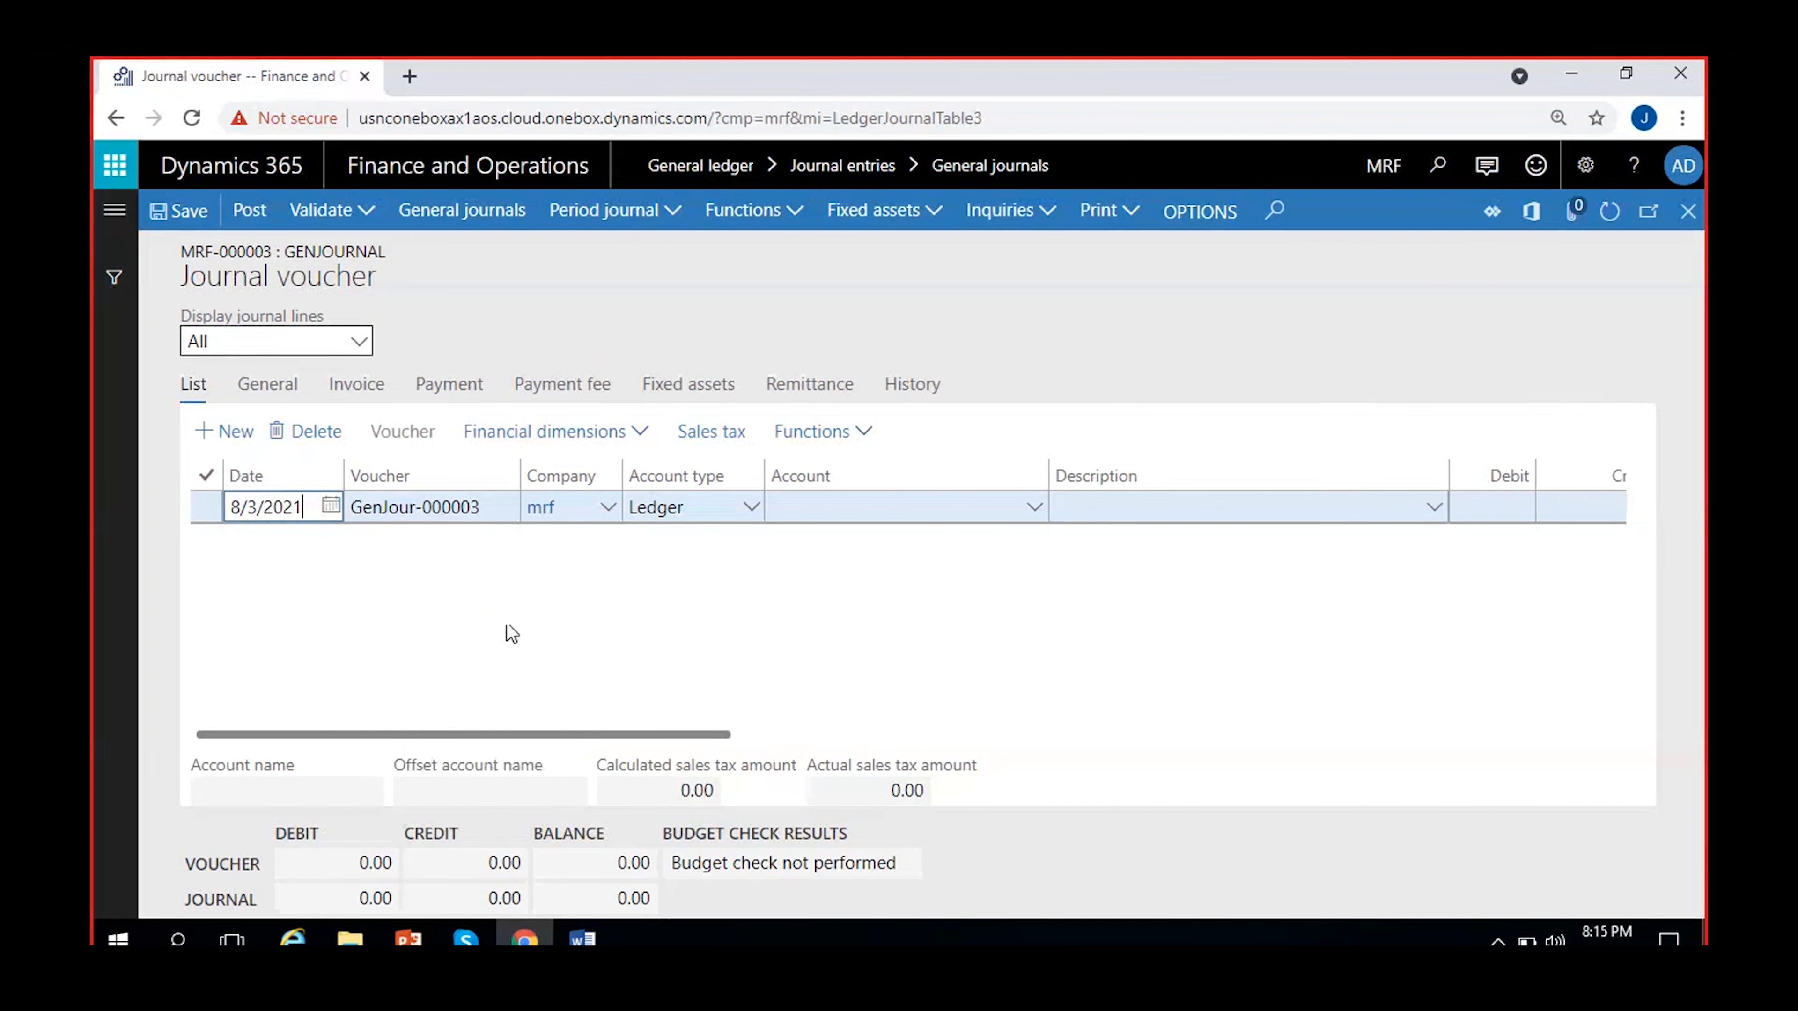
left_click_drag(495, 507, 207, 507)
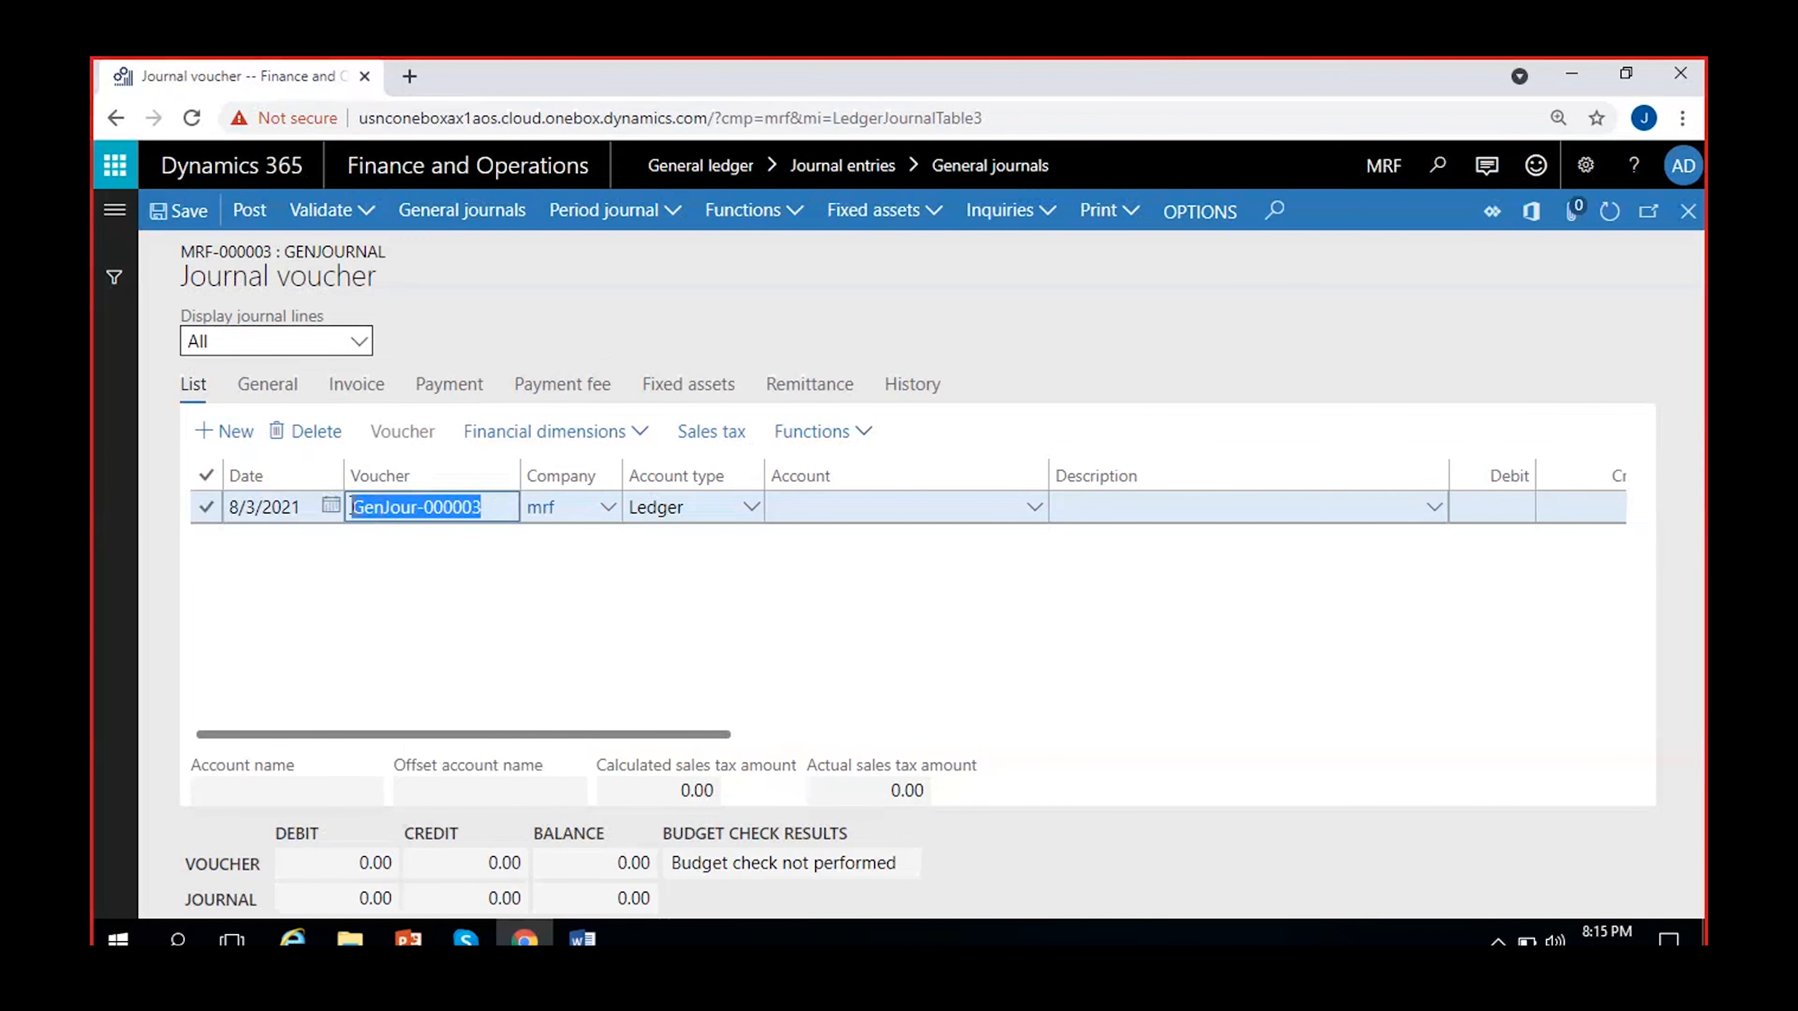
left_click(423, 553)
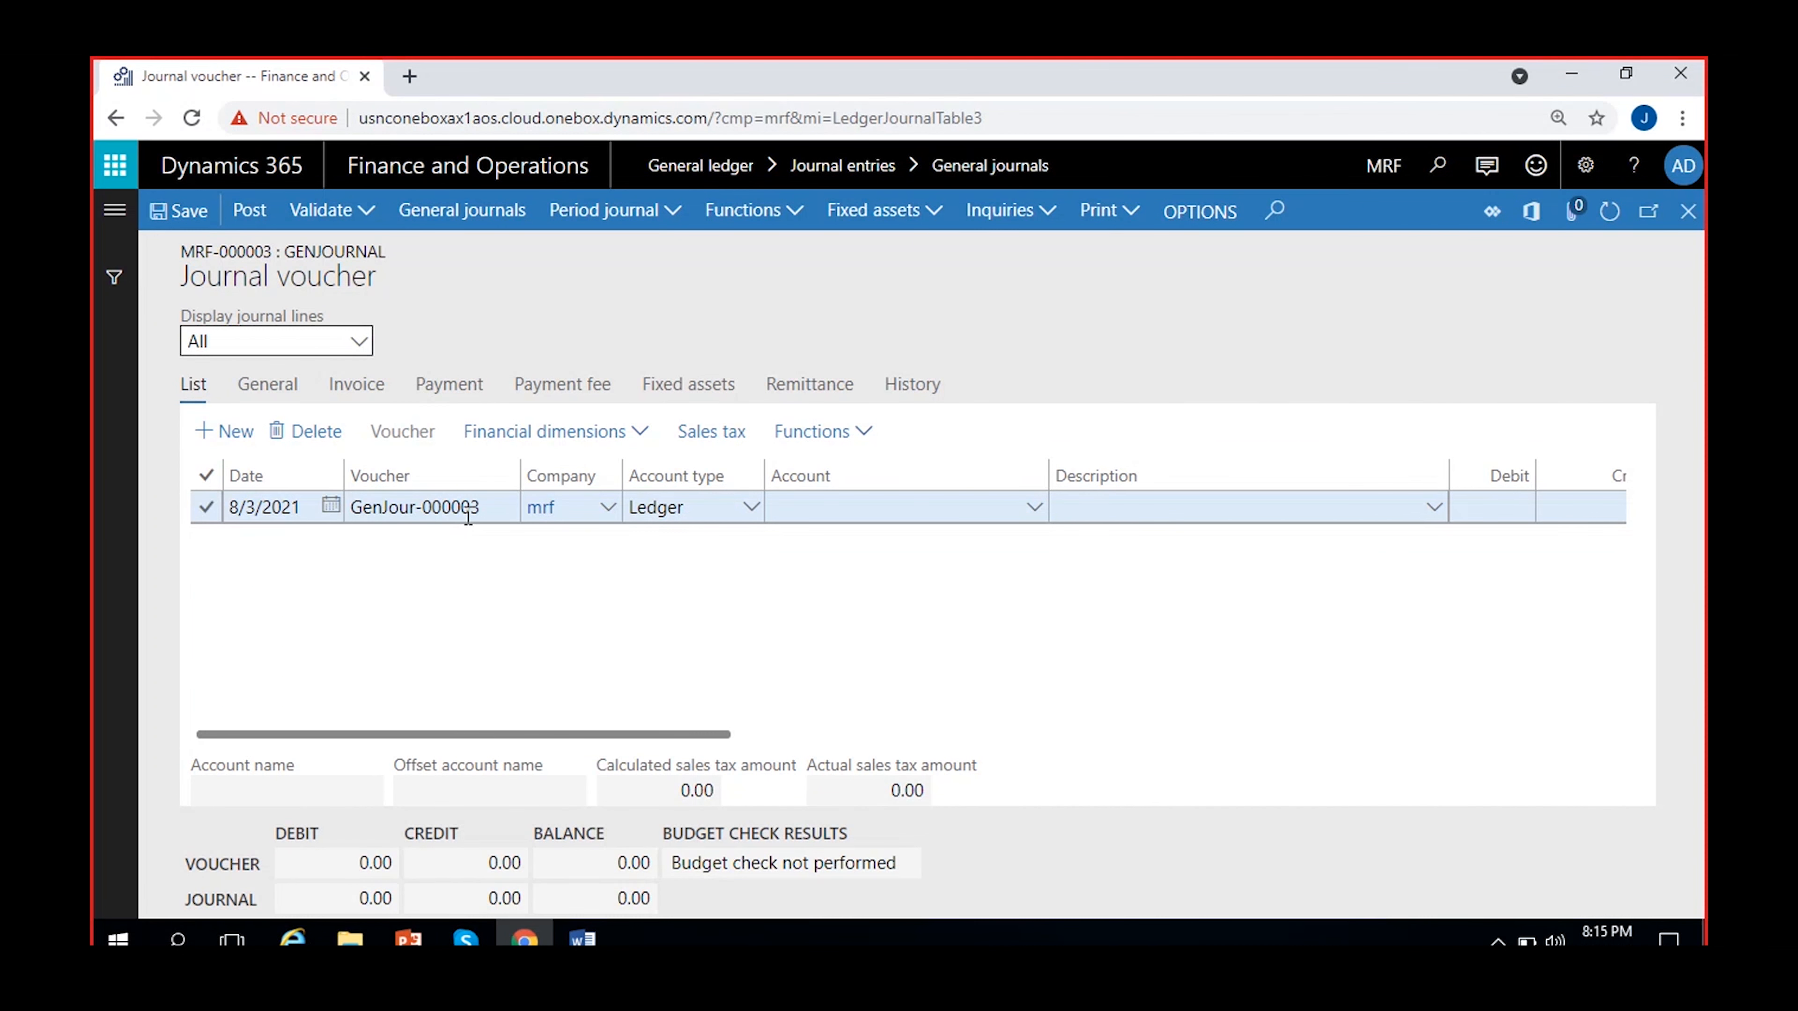
left_click_drag(468, 516, 337, 505)
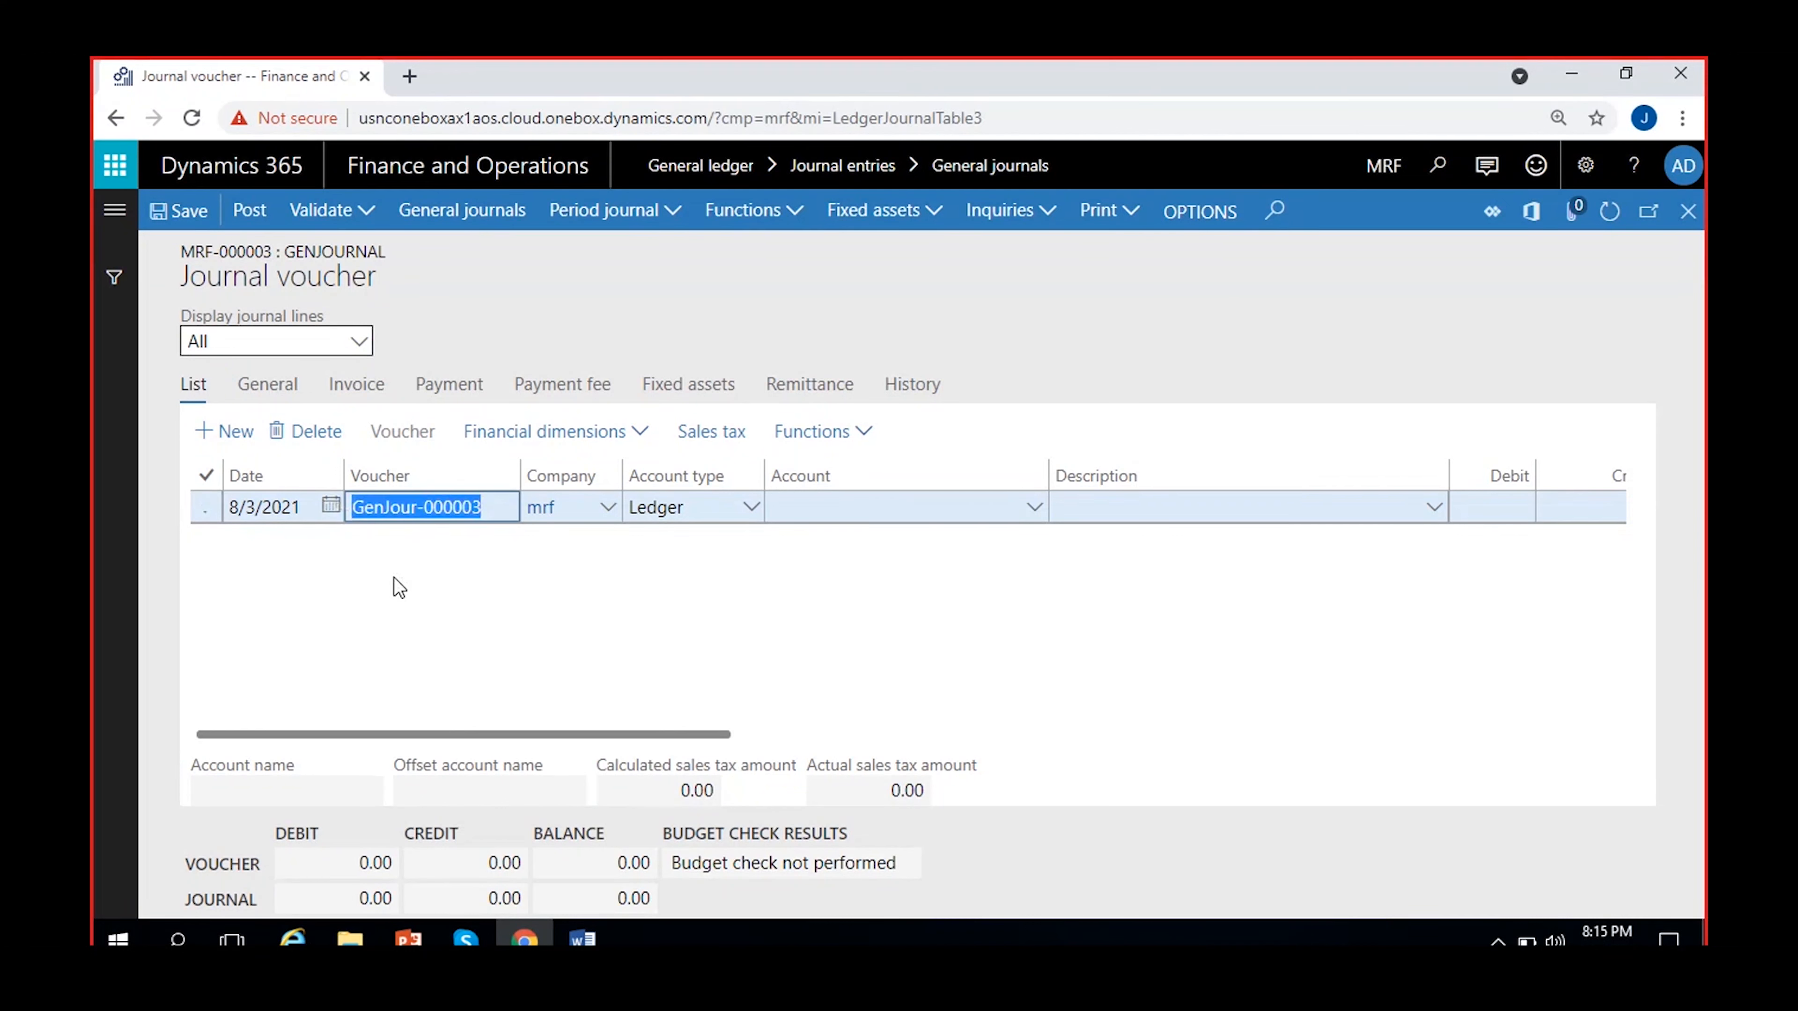
left_click(445, 539)
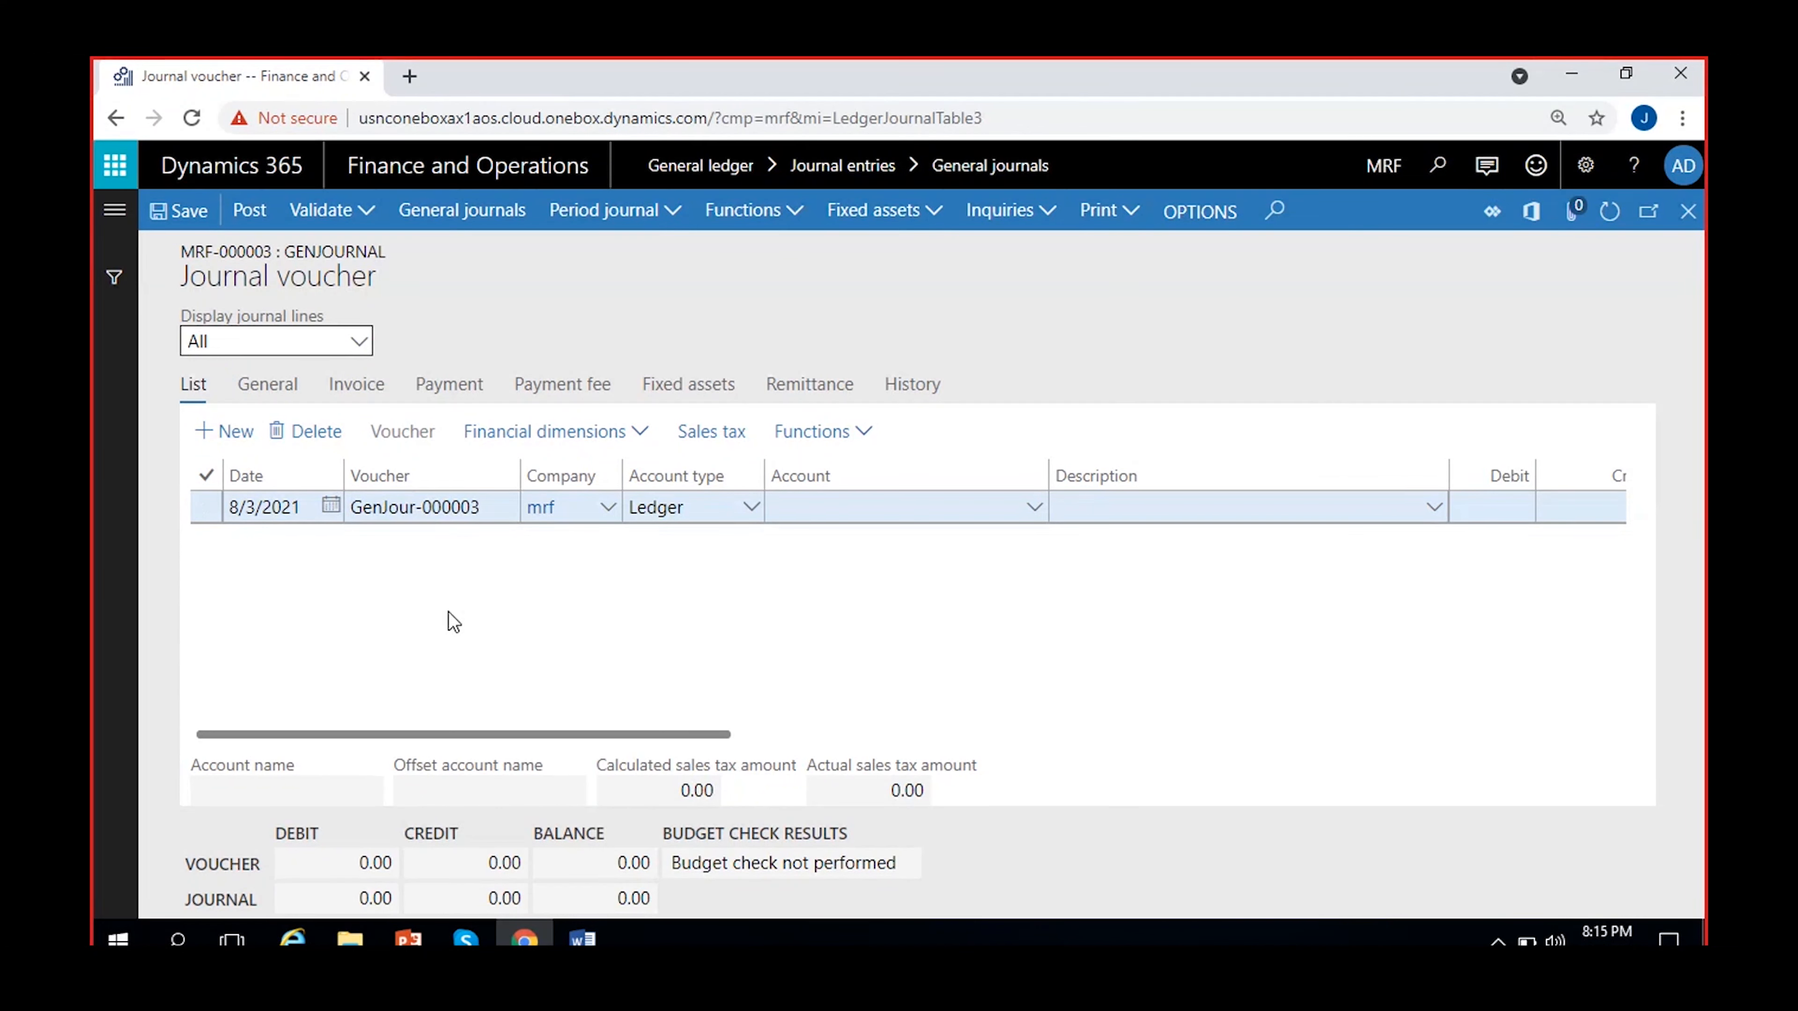
Change the journal line's date to 8/10/2021 and set it back to today's date, 8/3/2021.
left_click(336, 515)
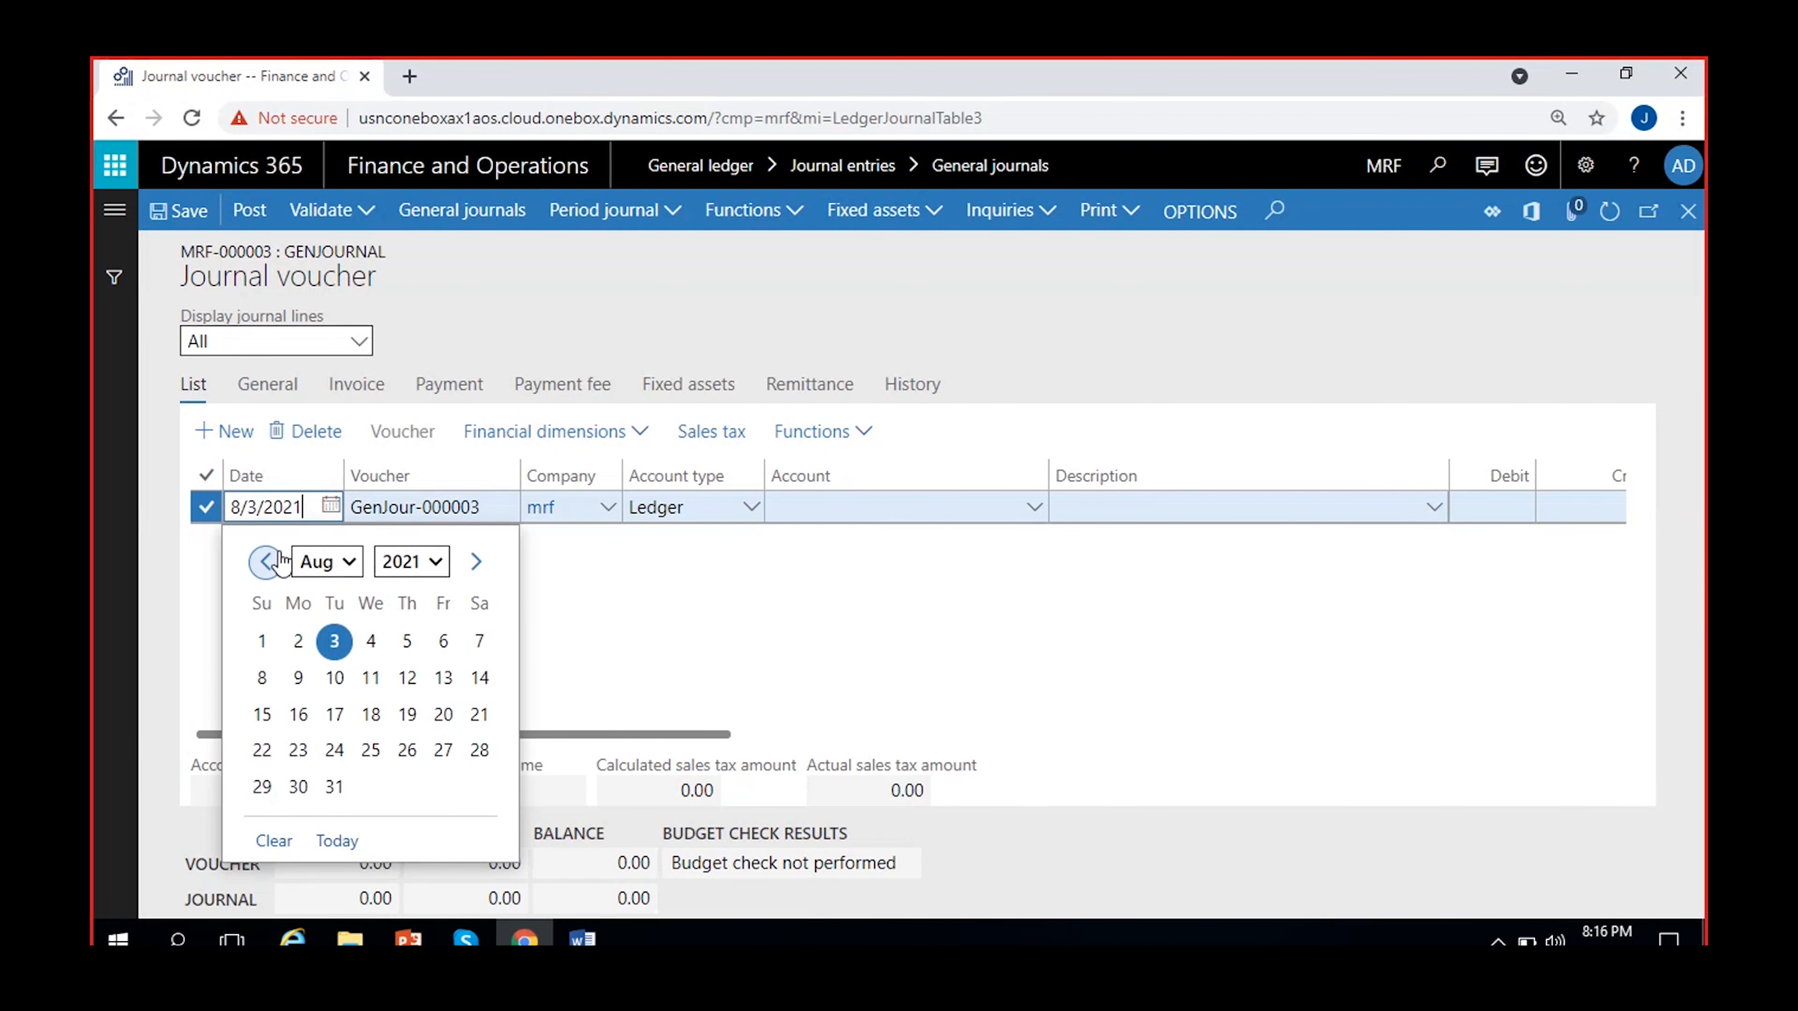
left_click(266, 562)
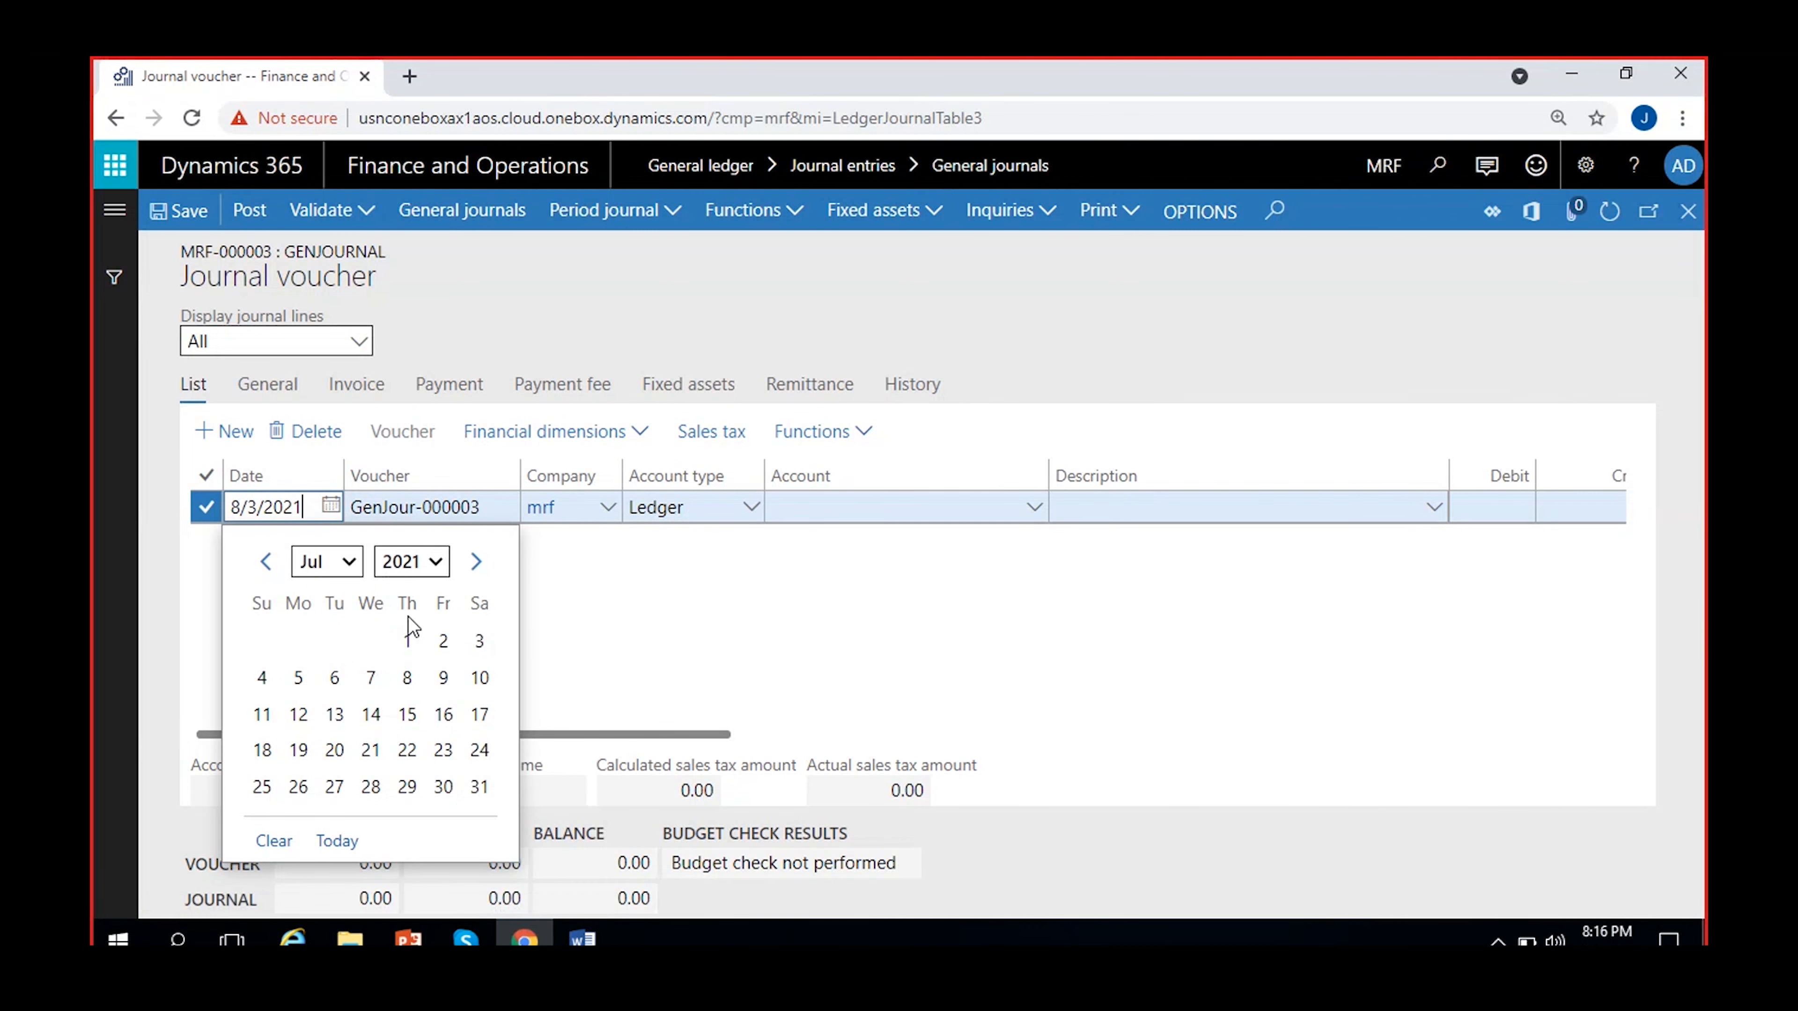
left_click(475, 564)
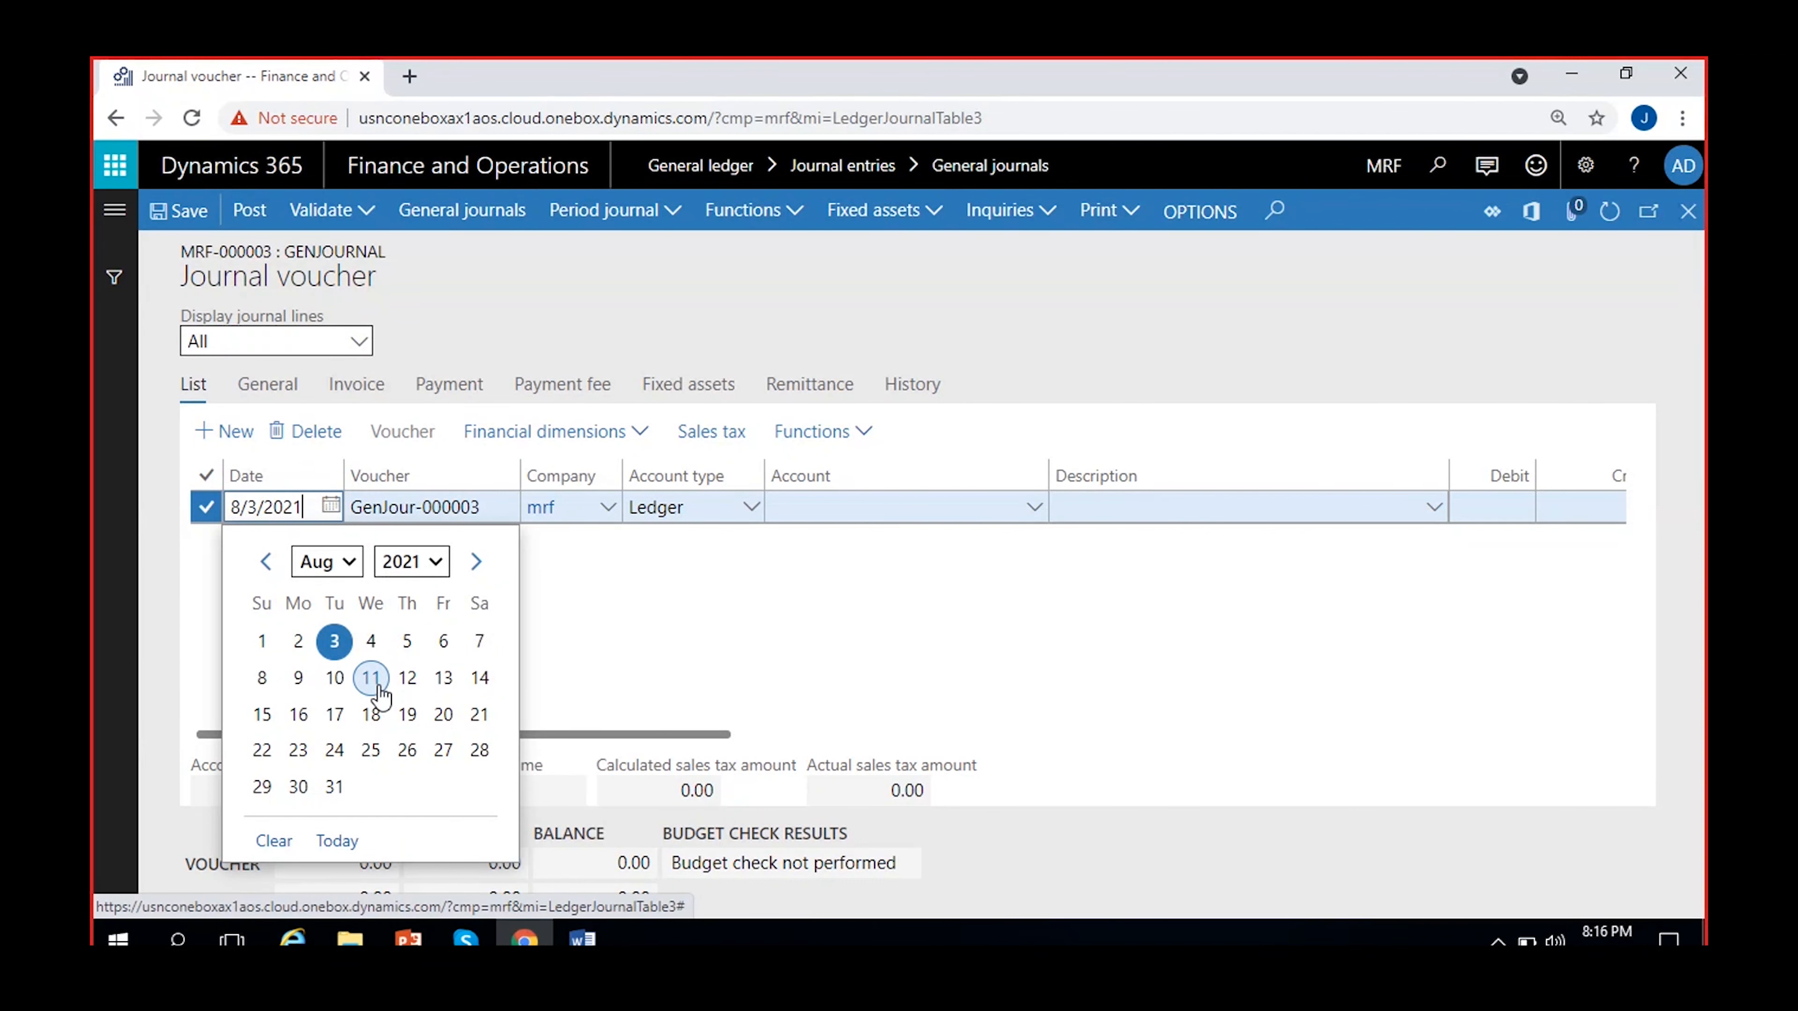
left_click(334, 678)
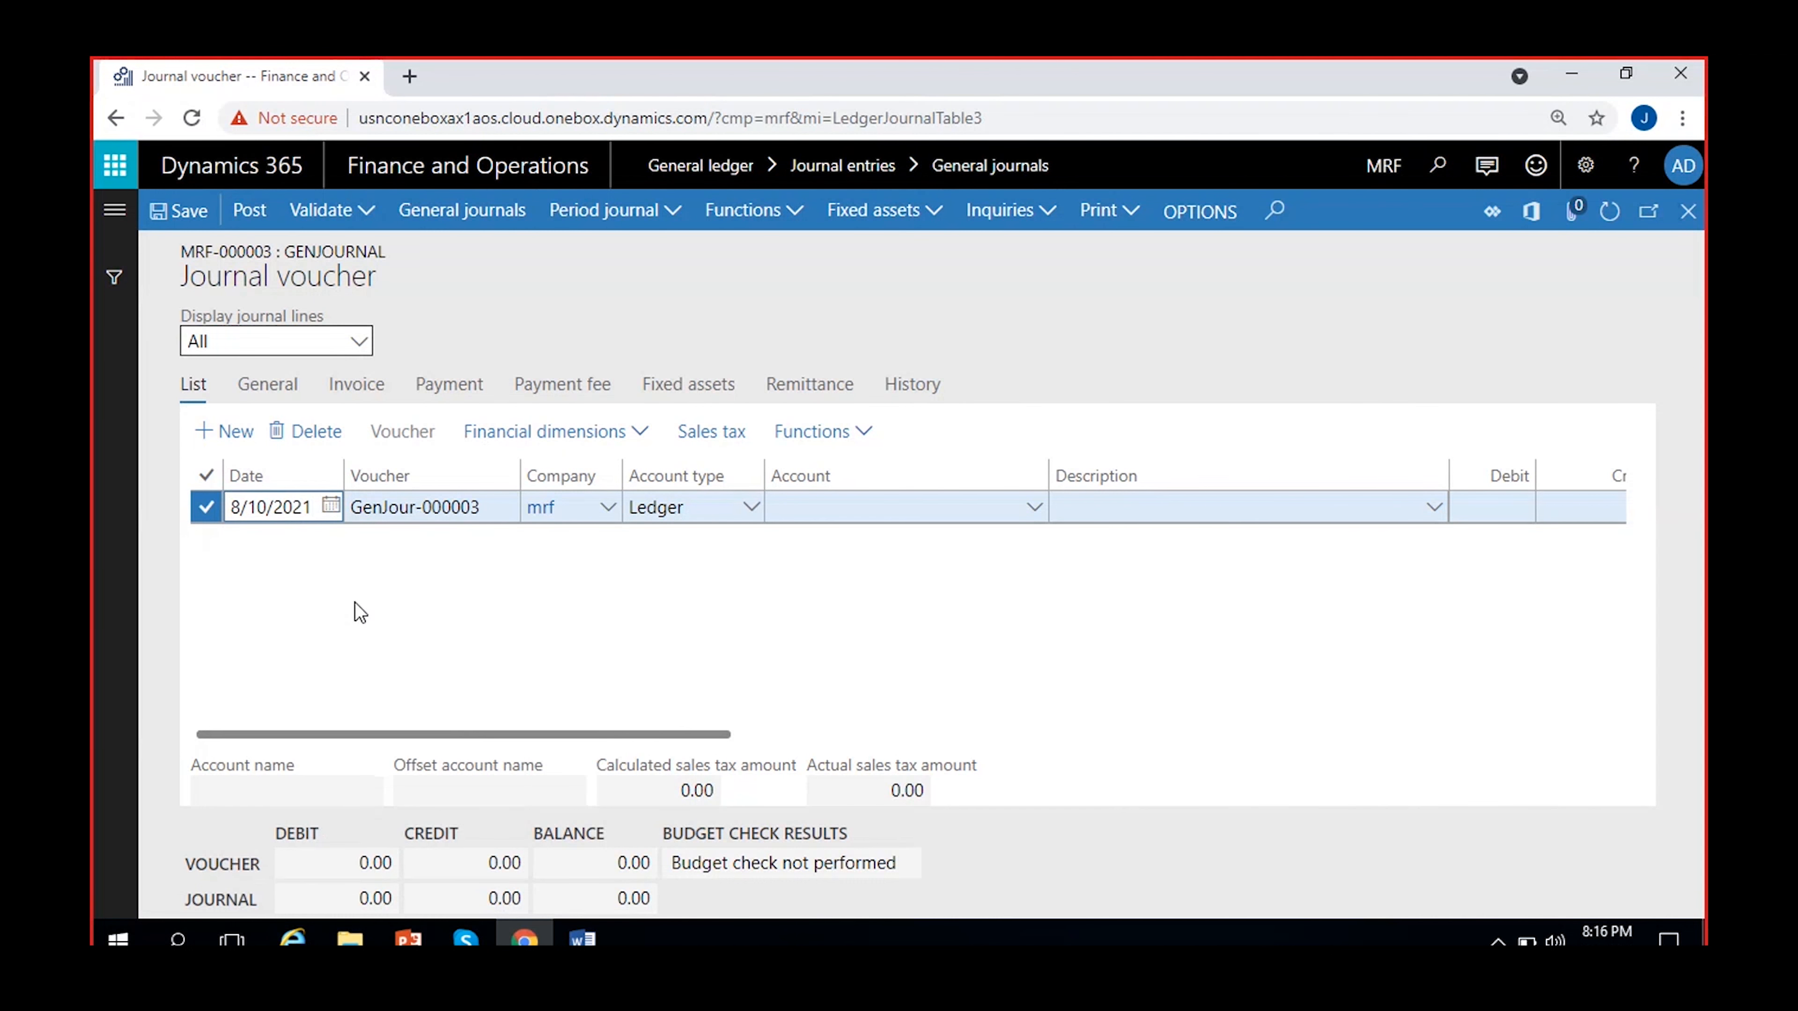
left_click(330, 506)
left_click(336, 839)
left_click(301, 535)
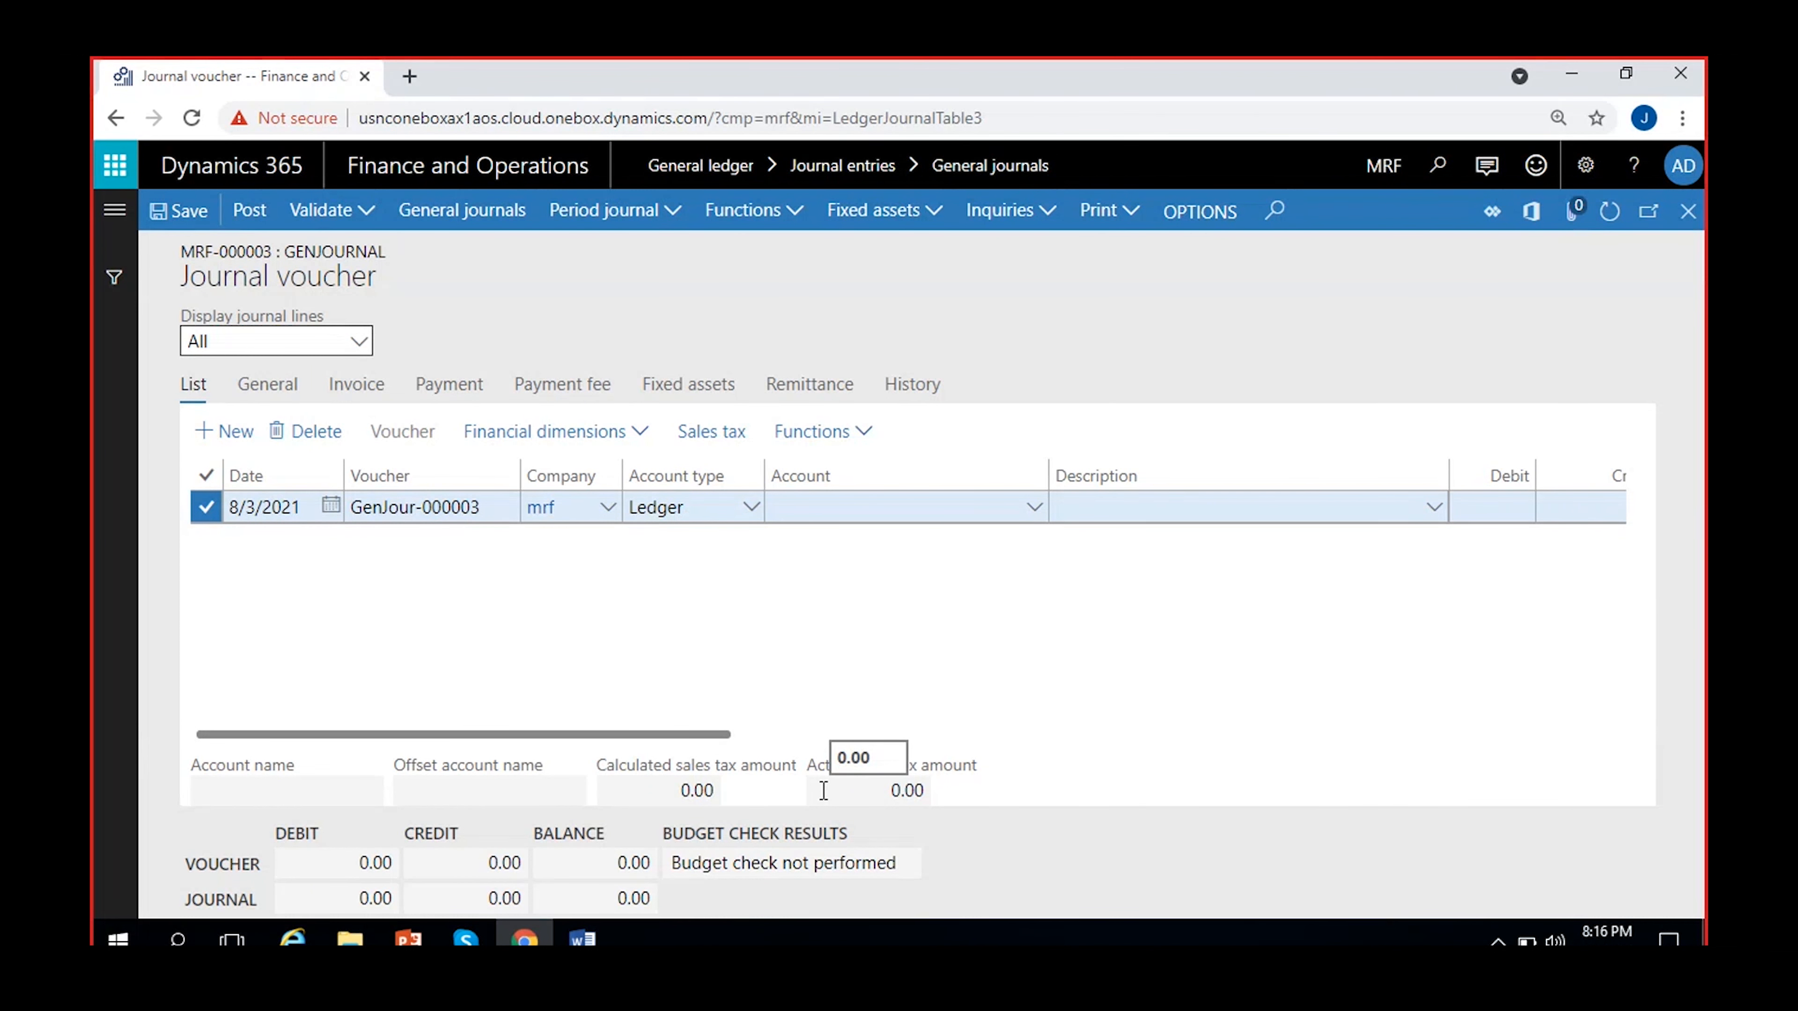
left_click(307, 507)
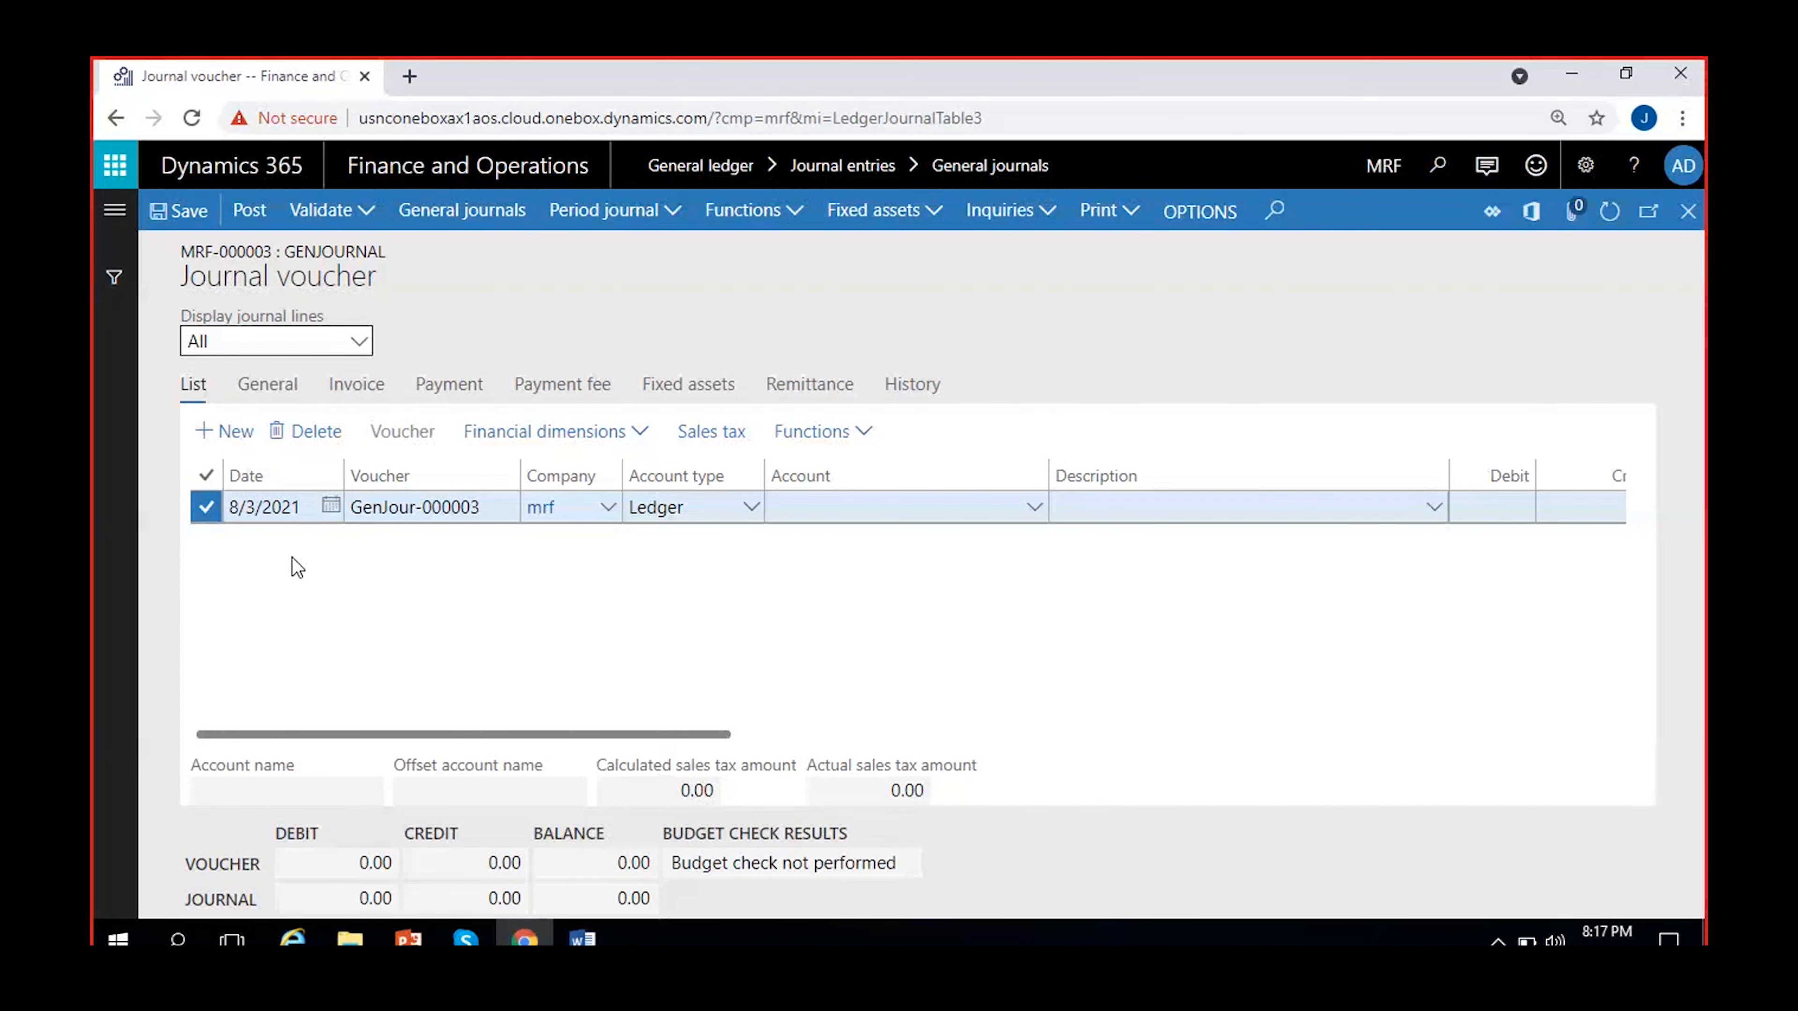
Examine the journal line's voucher number and the account types available for it.
left_click_drag(482, 508, 349, 507)
left_click(414, 561)
left_click(752, 507)
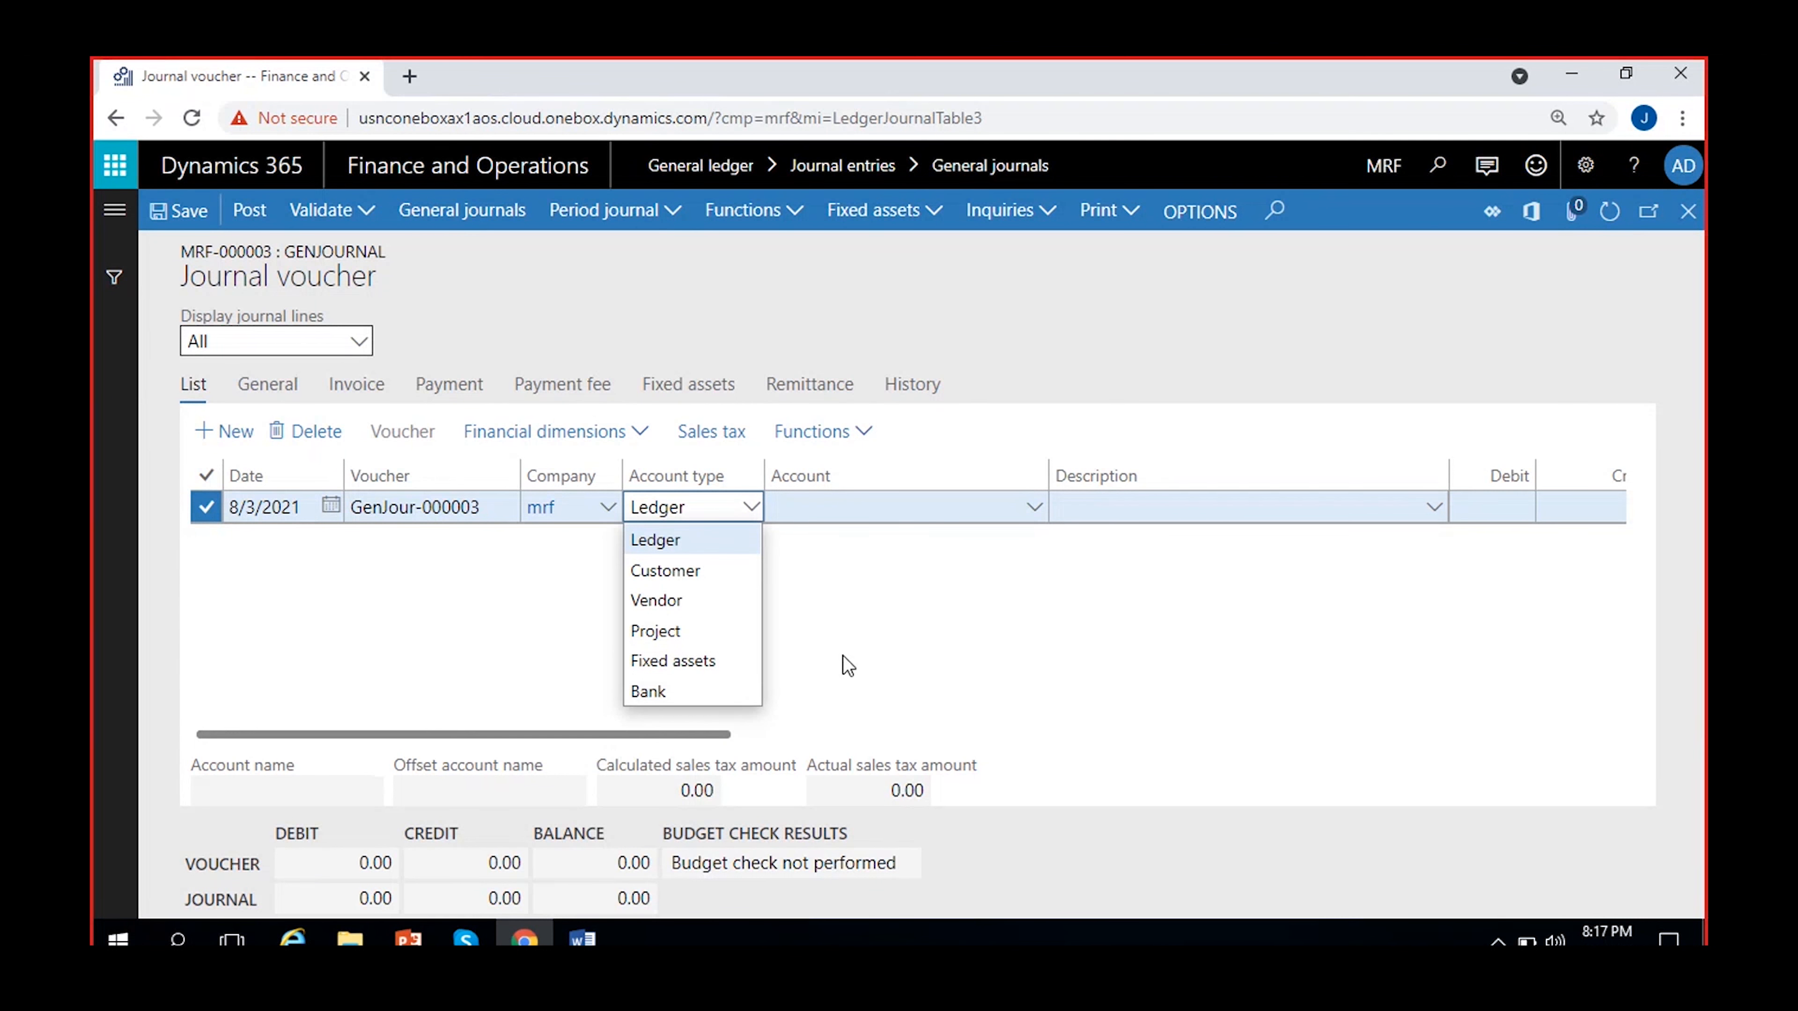
left_click(814, 615)
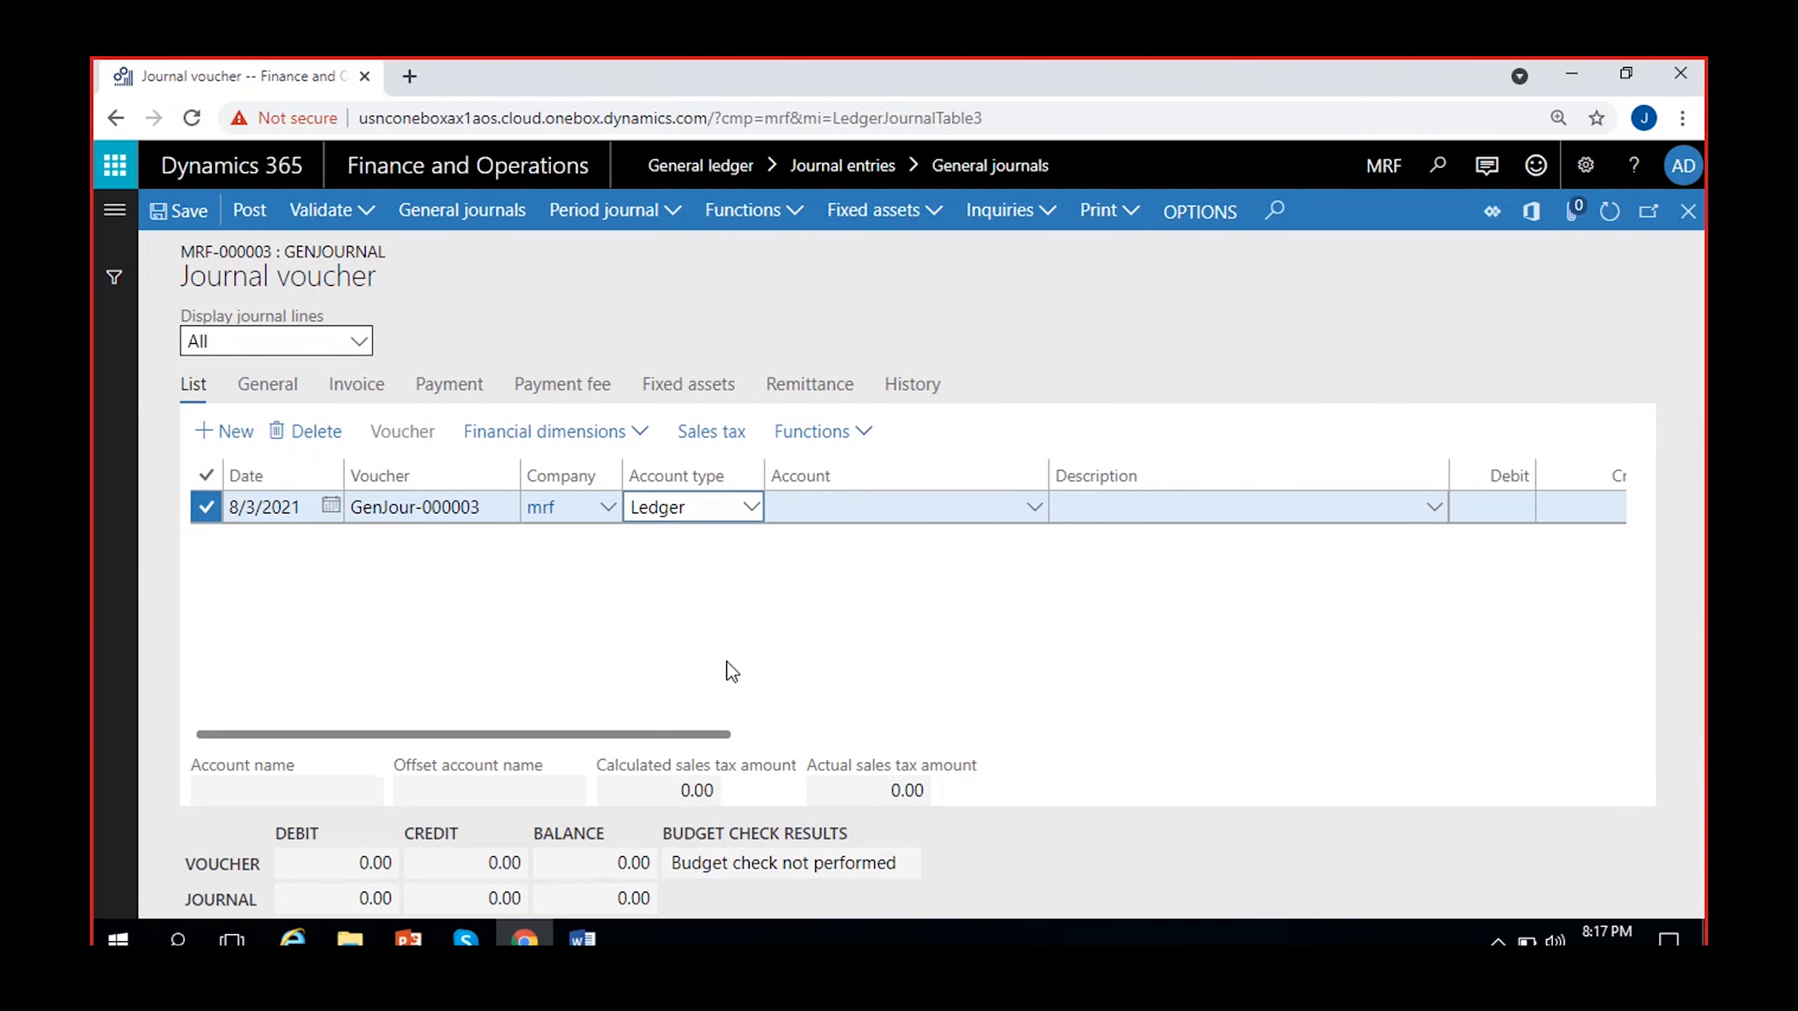
left_click(745, 585)
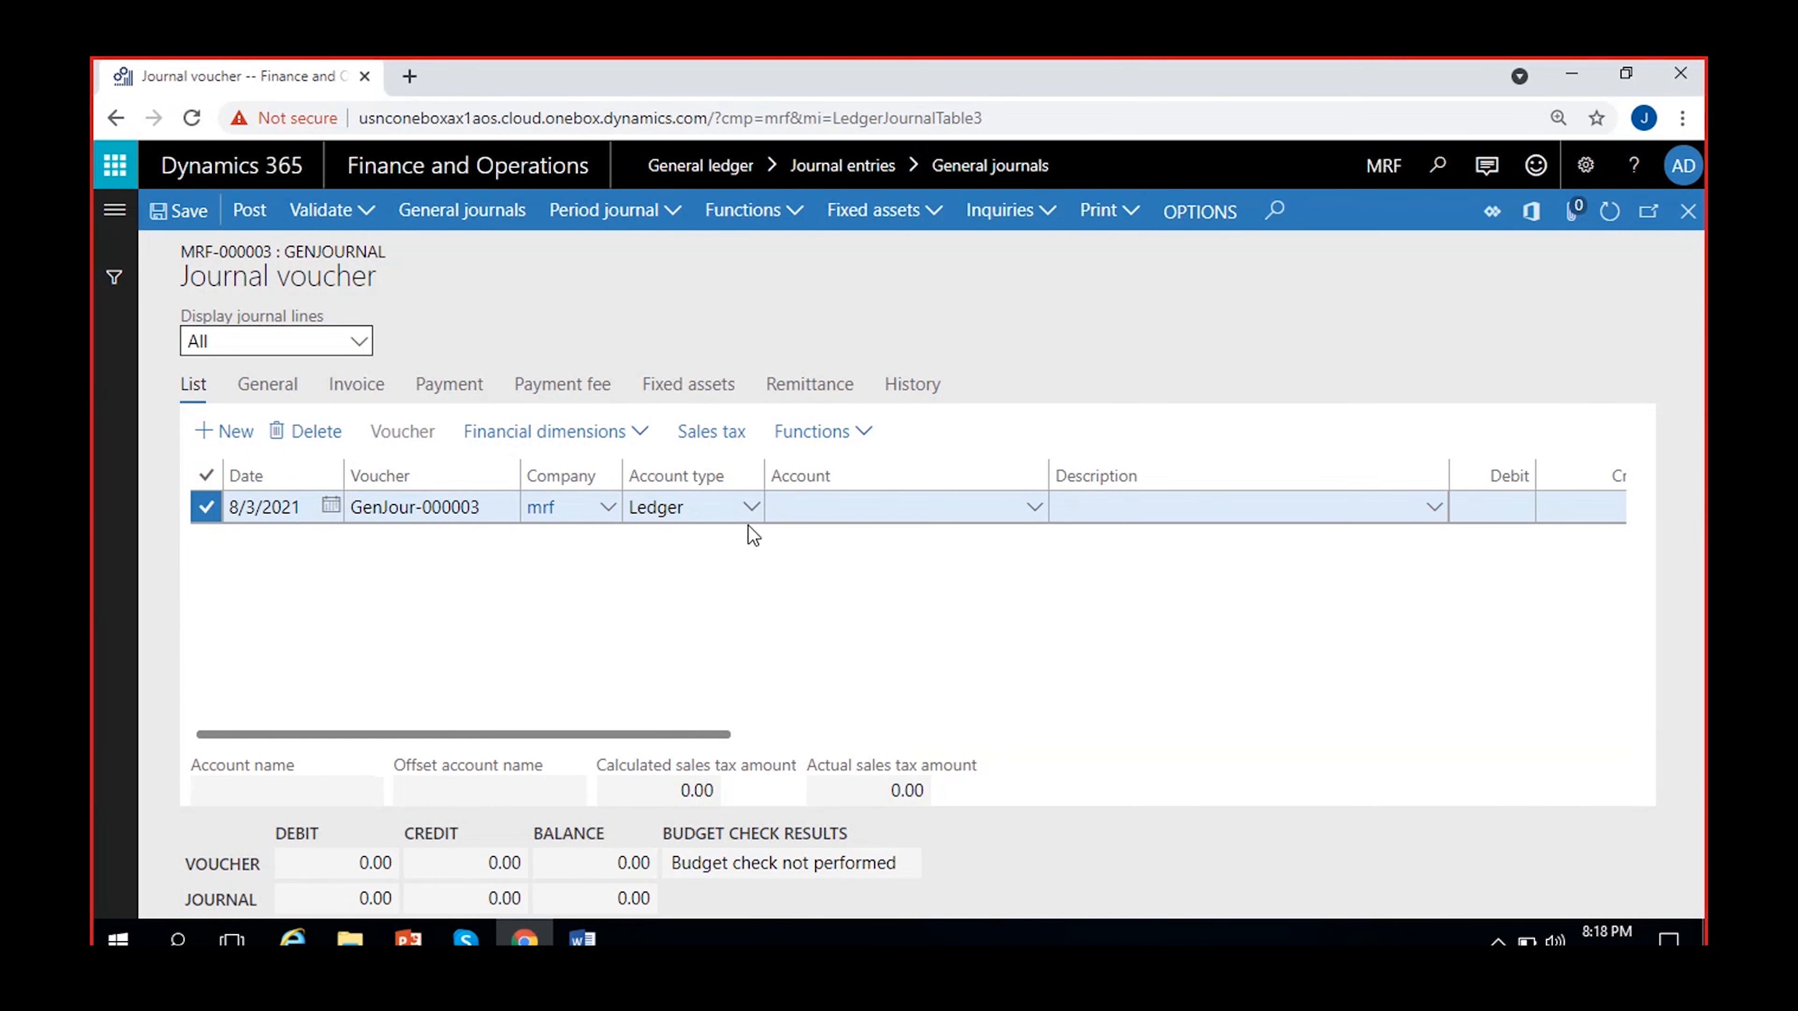
left_click(748, 507)
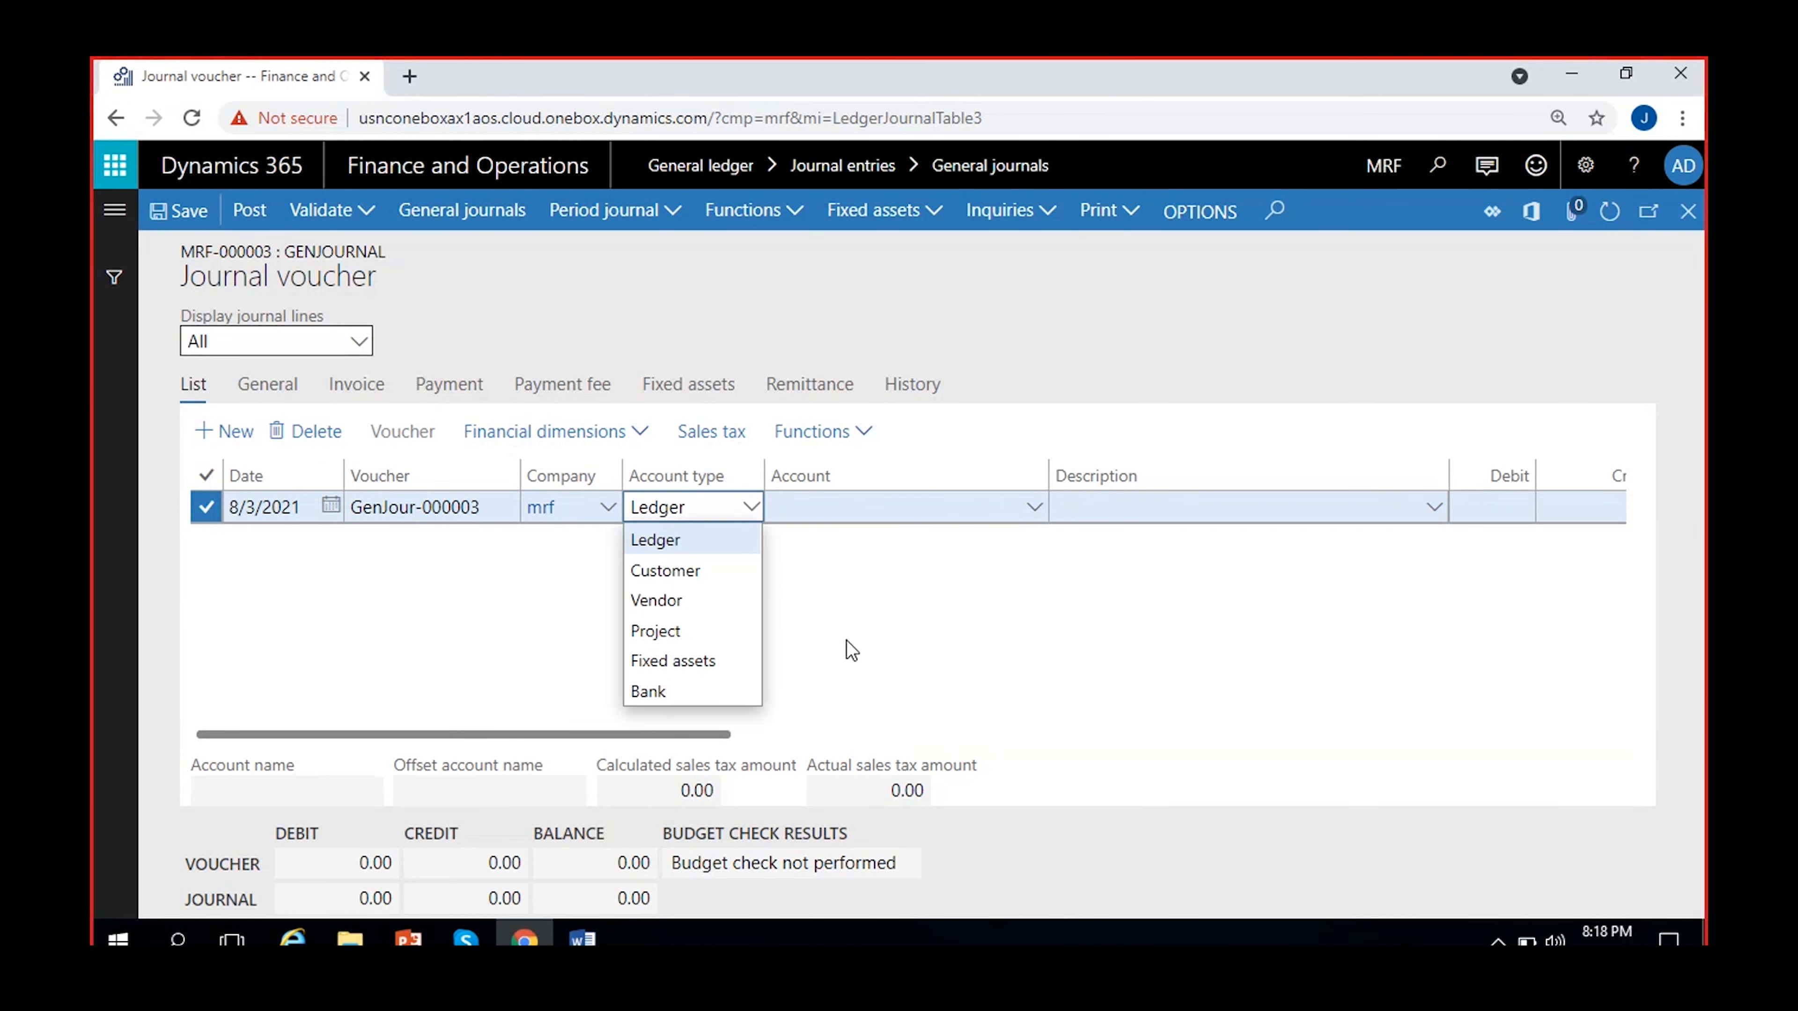
left_click(842, 627)
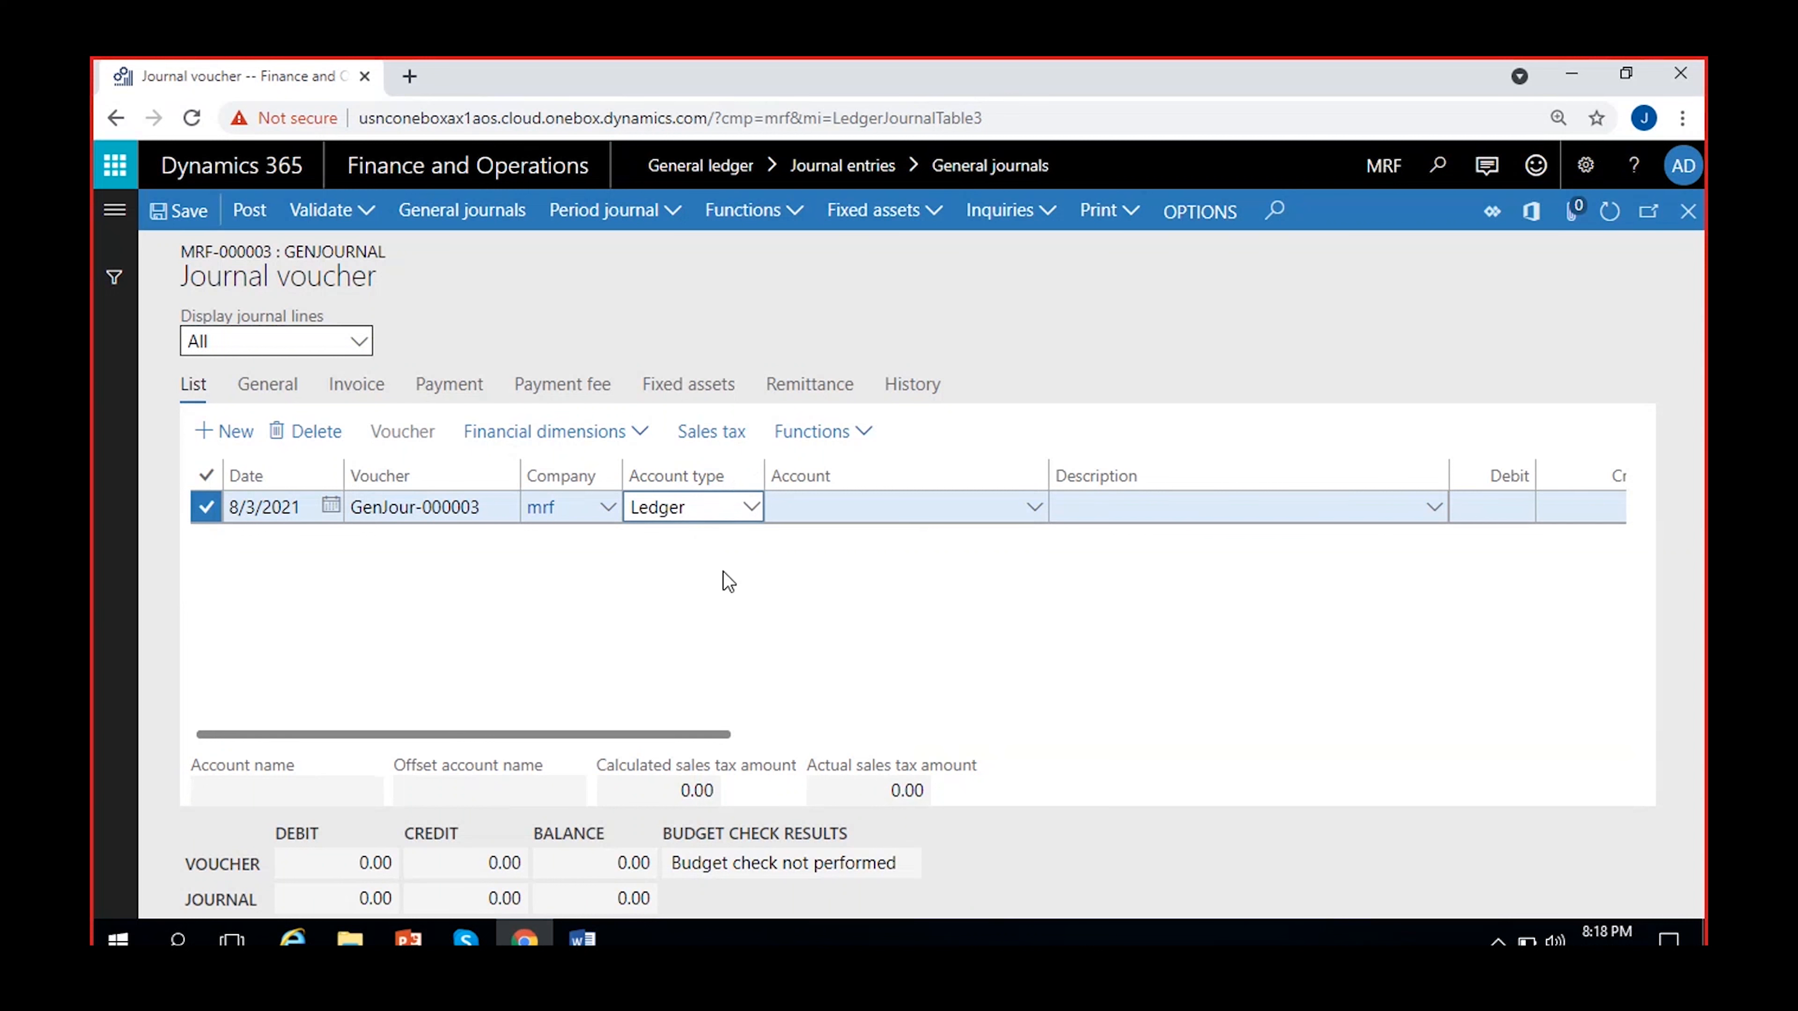
left_click(712, 586)
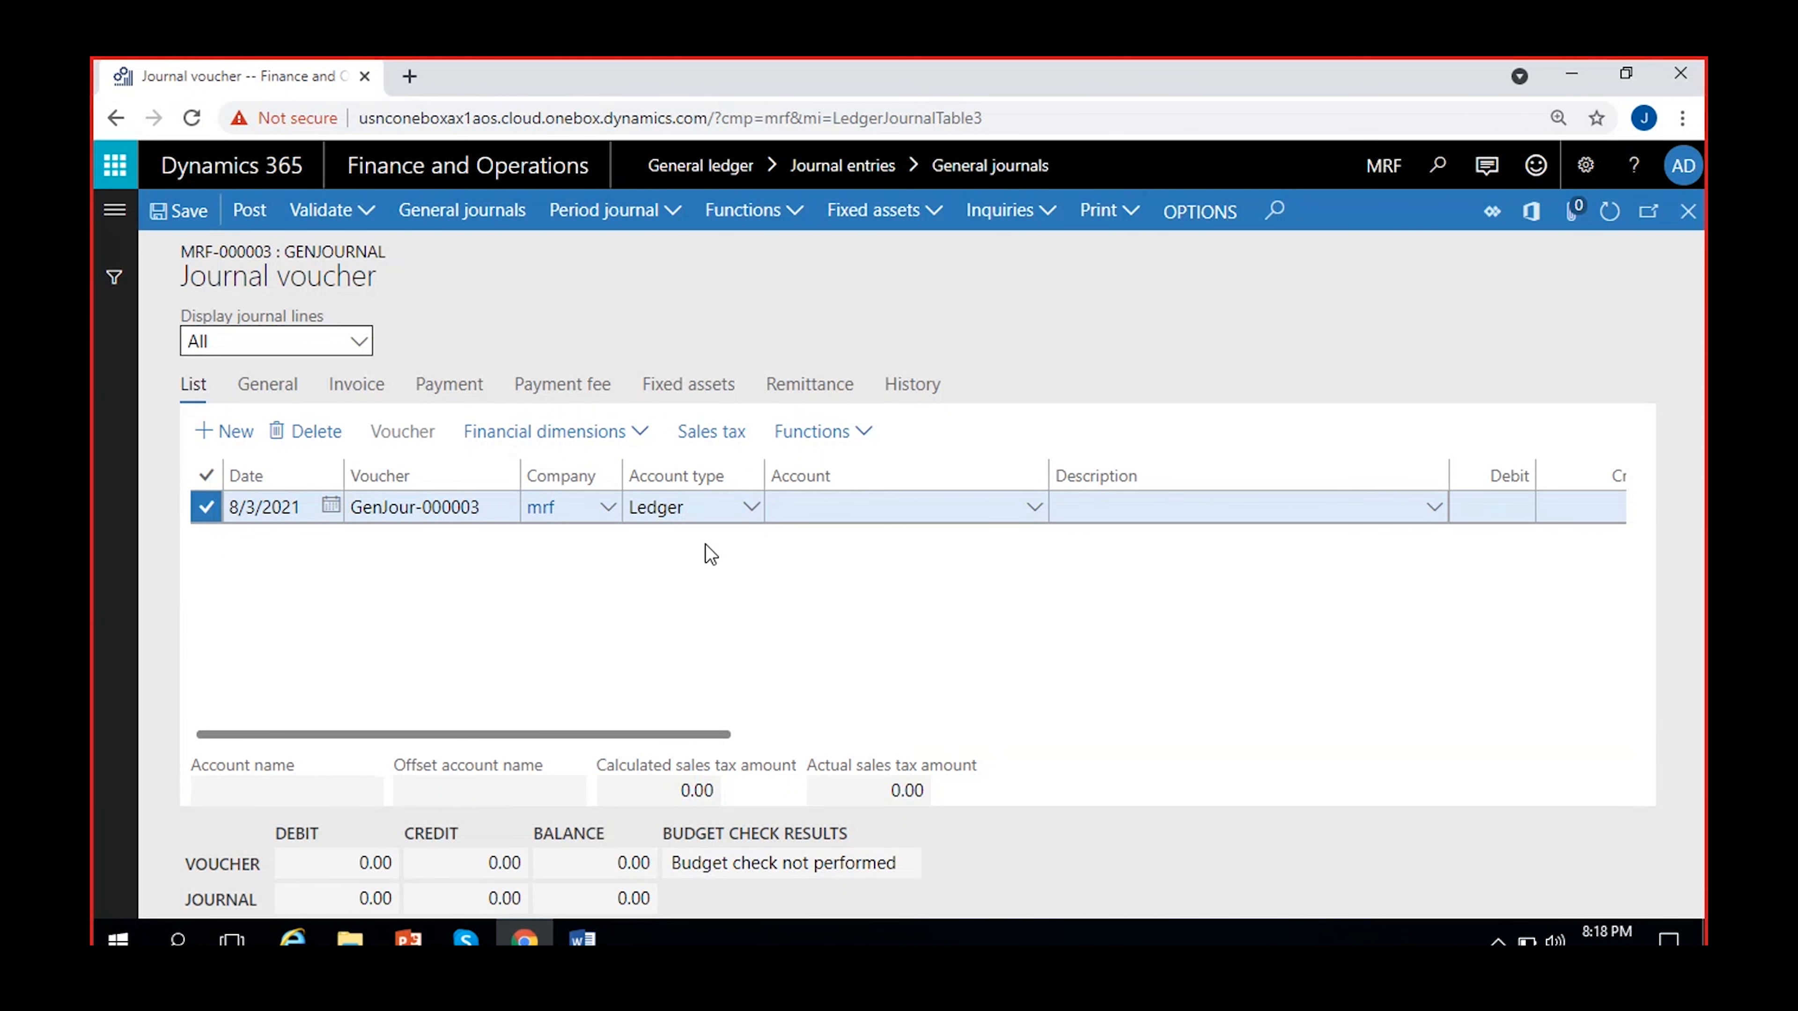
left_click(752, 507)
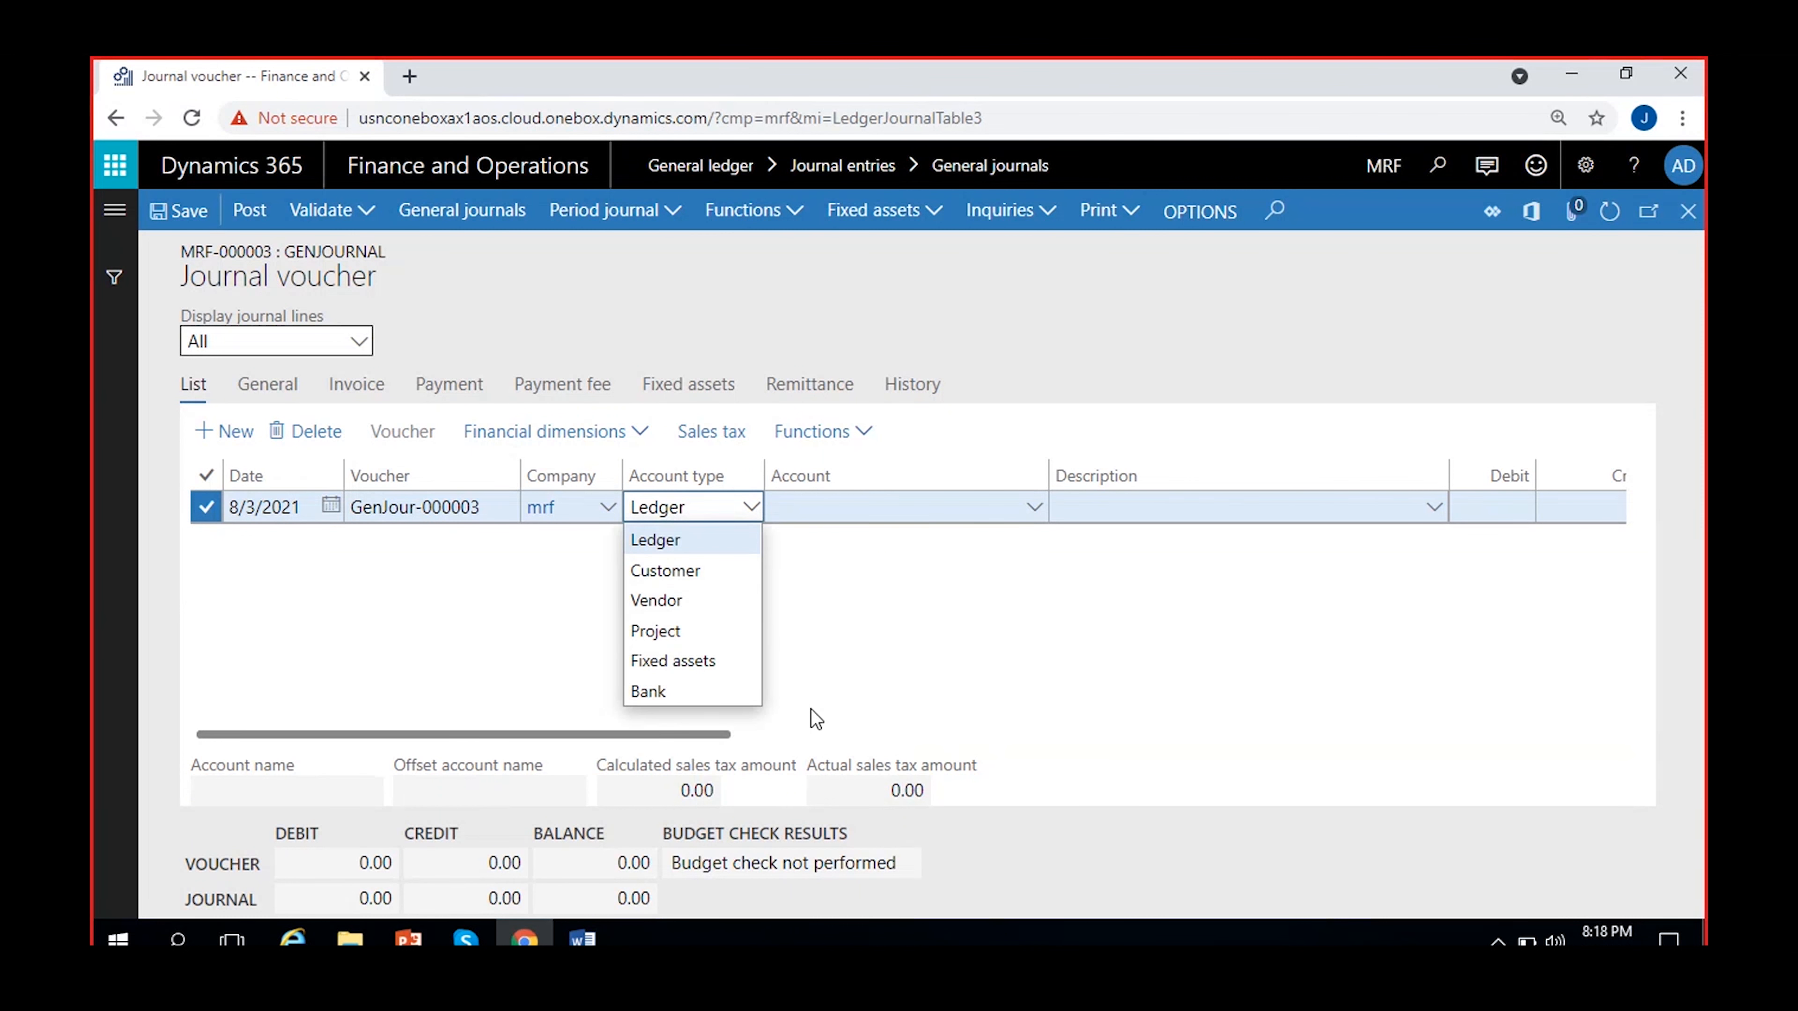
left_click(850, 605)
left_click(688, 563)
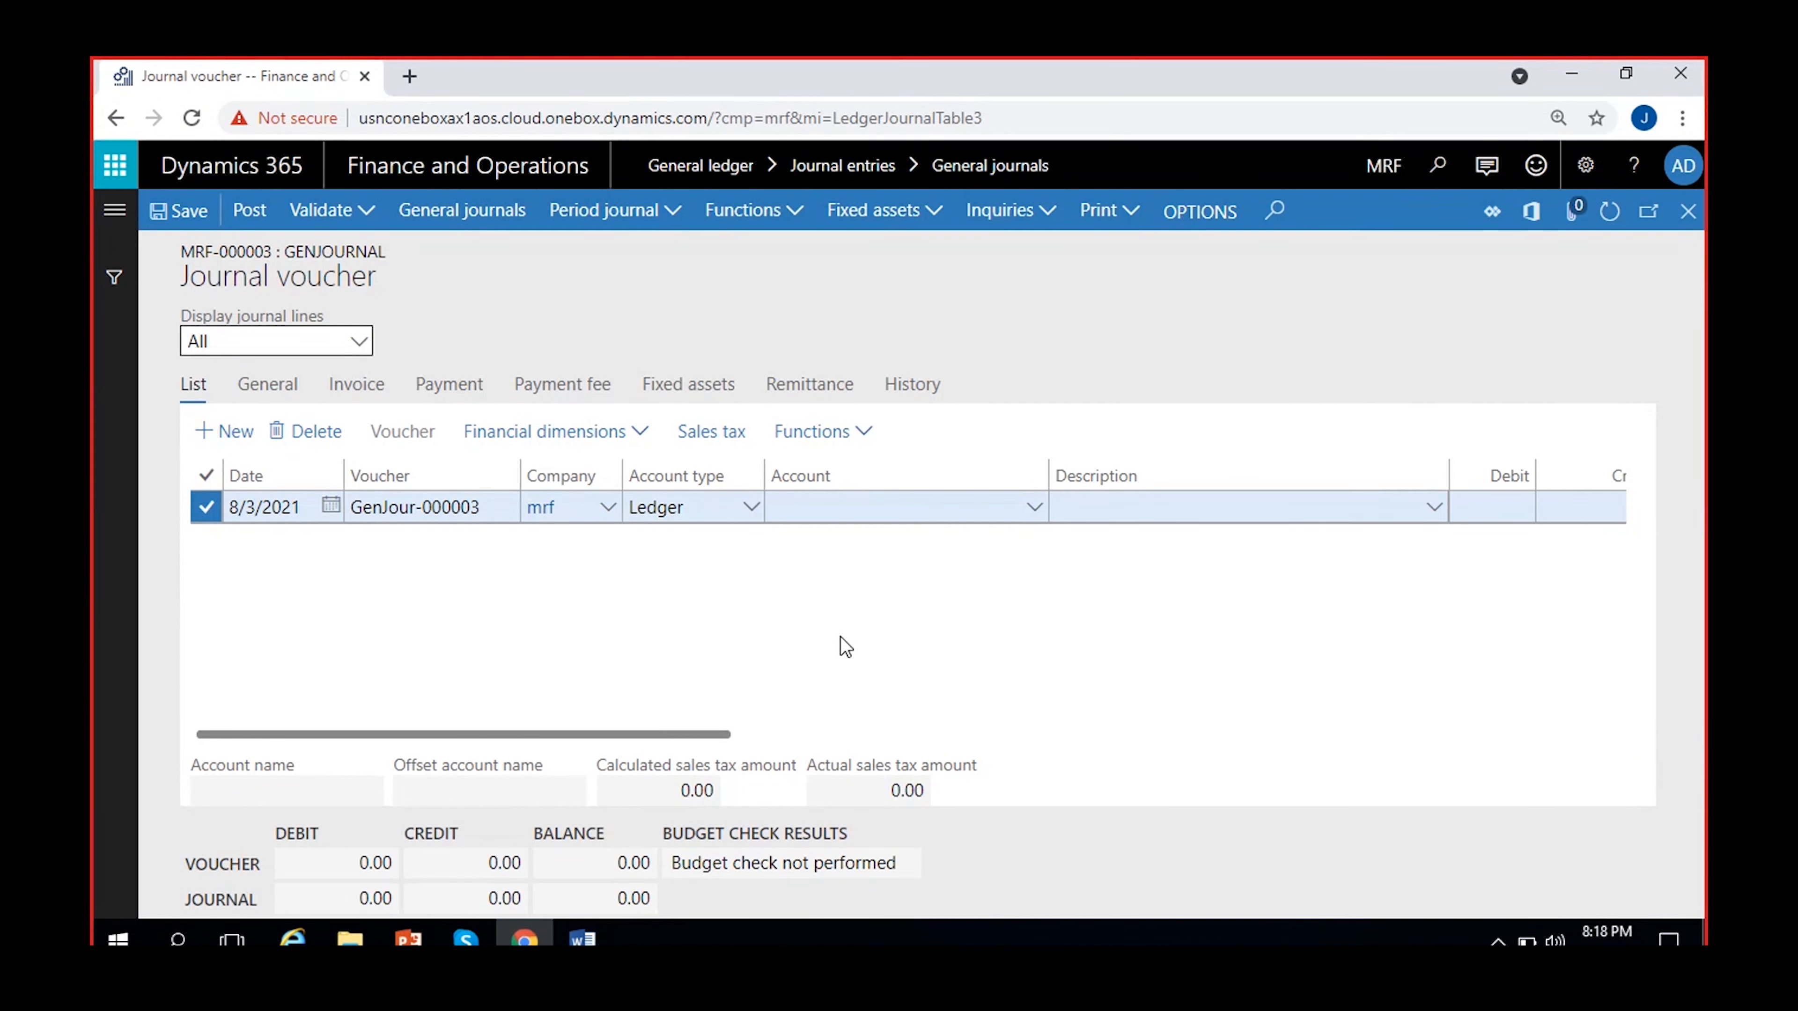
Search the line's main account lookup for "tra", then clear the search text.
left_click(820, 500)
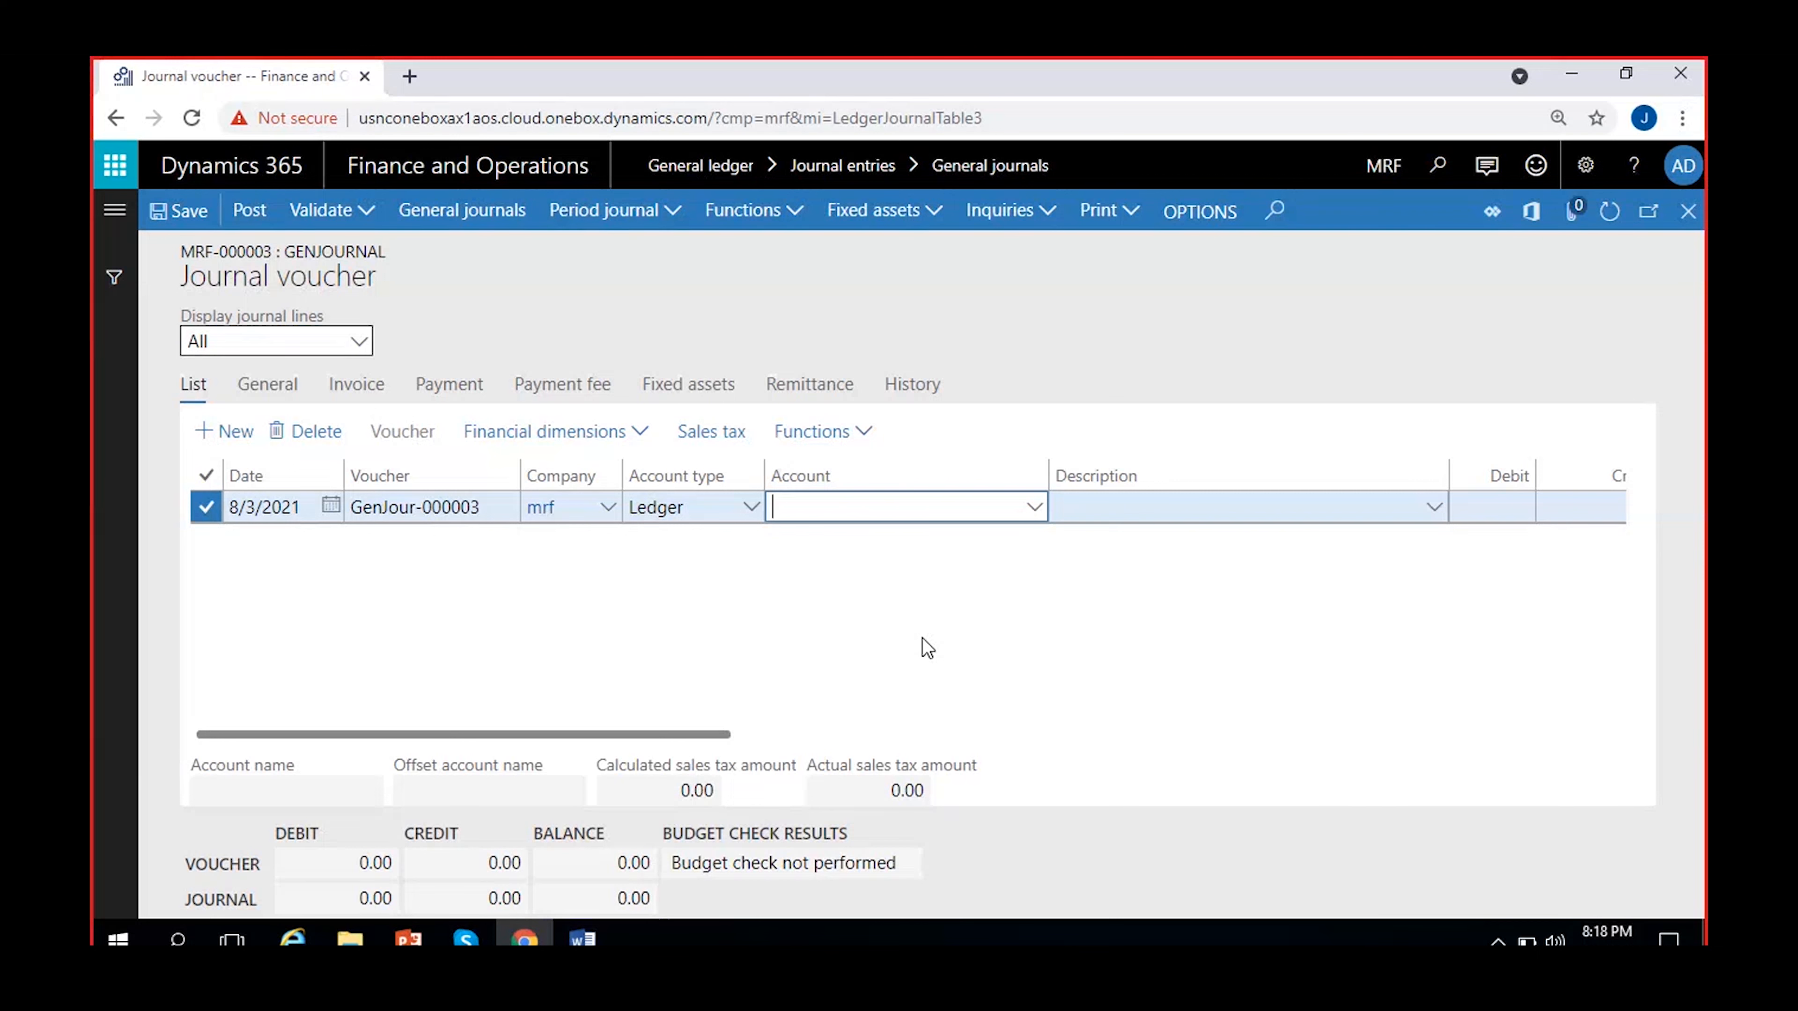
left_click(836, 617)
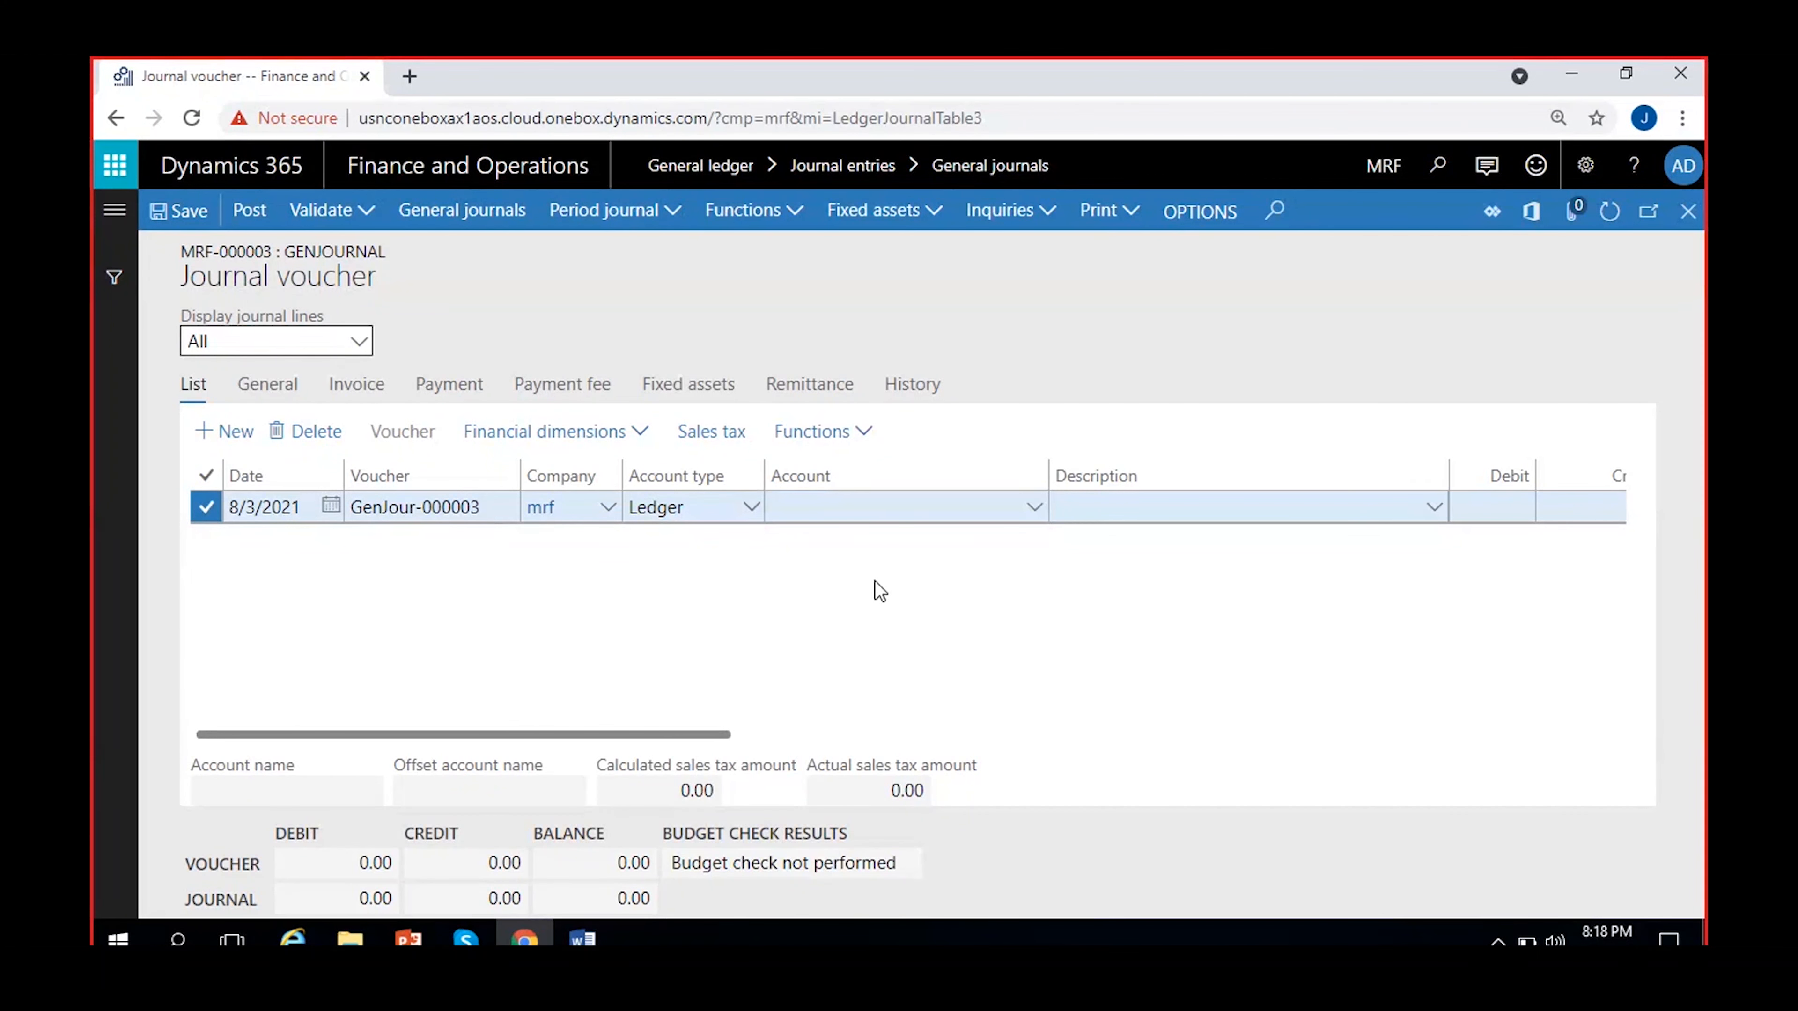
left_click(938, 517)
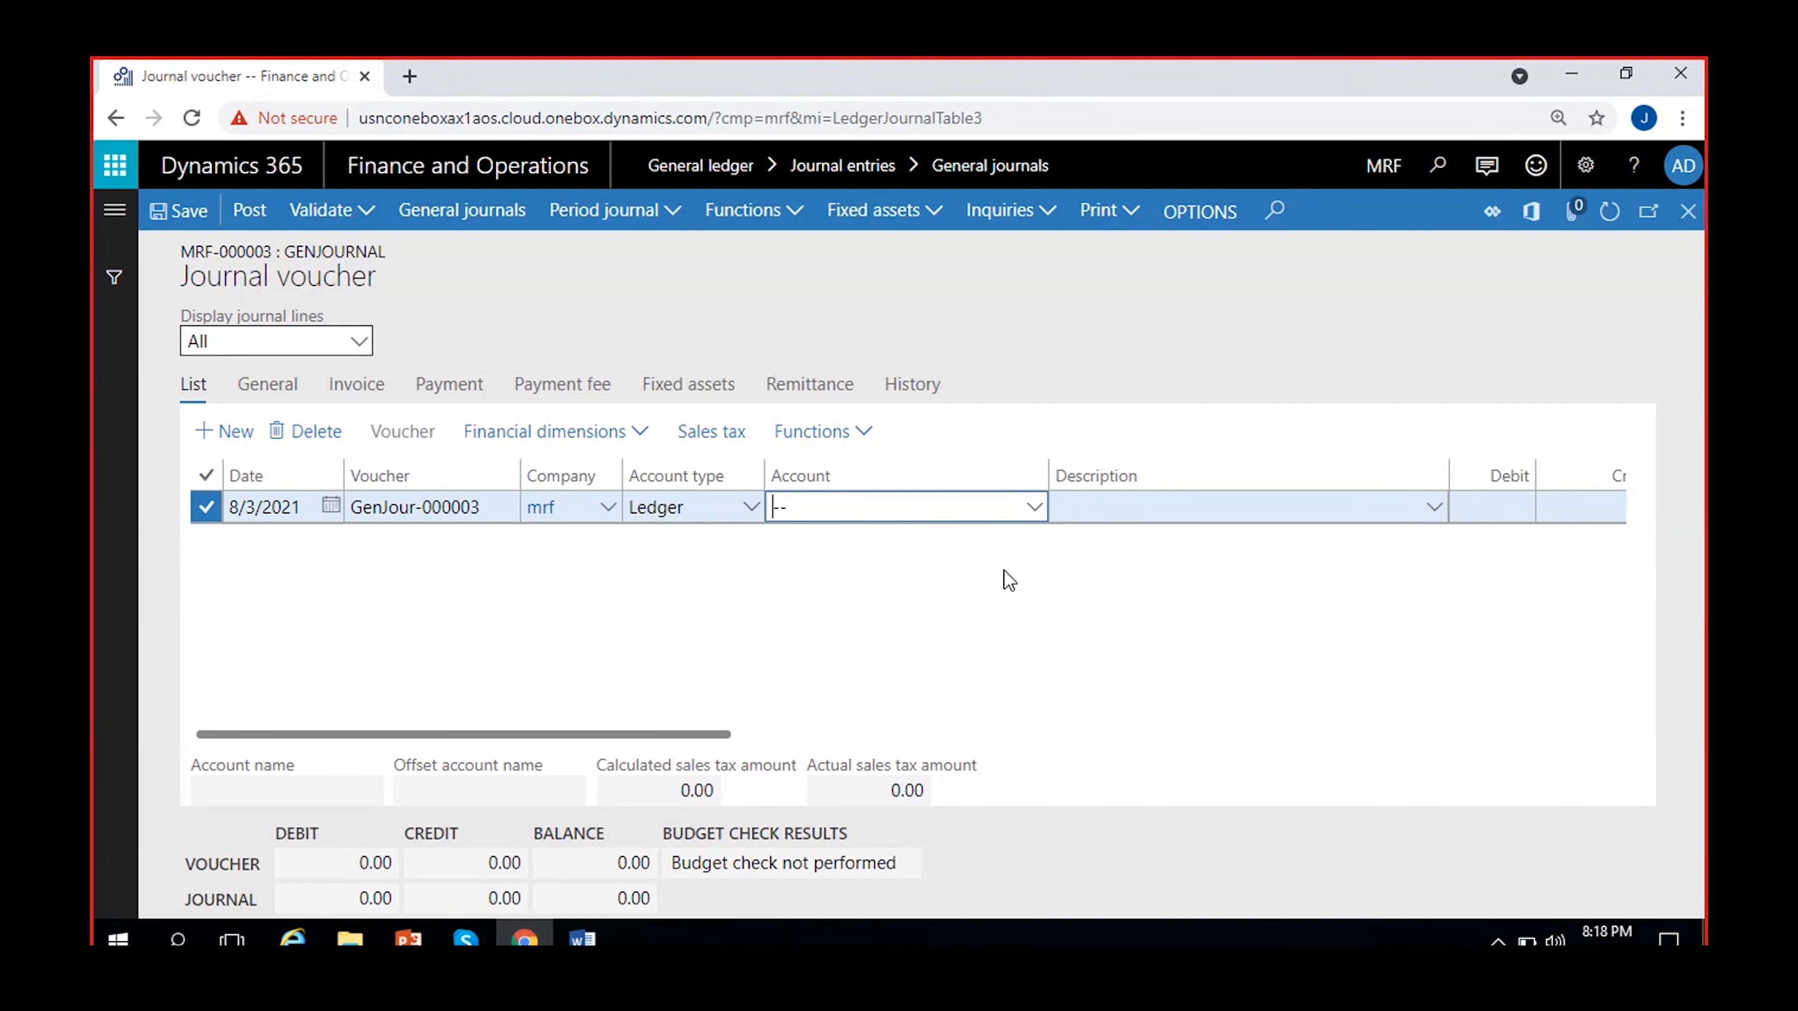
left_click(1032, 509)
left_click(1419, 560)
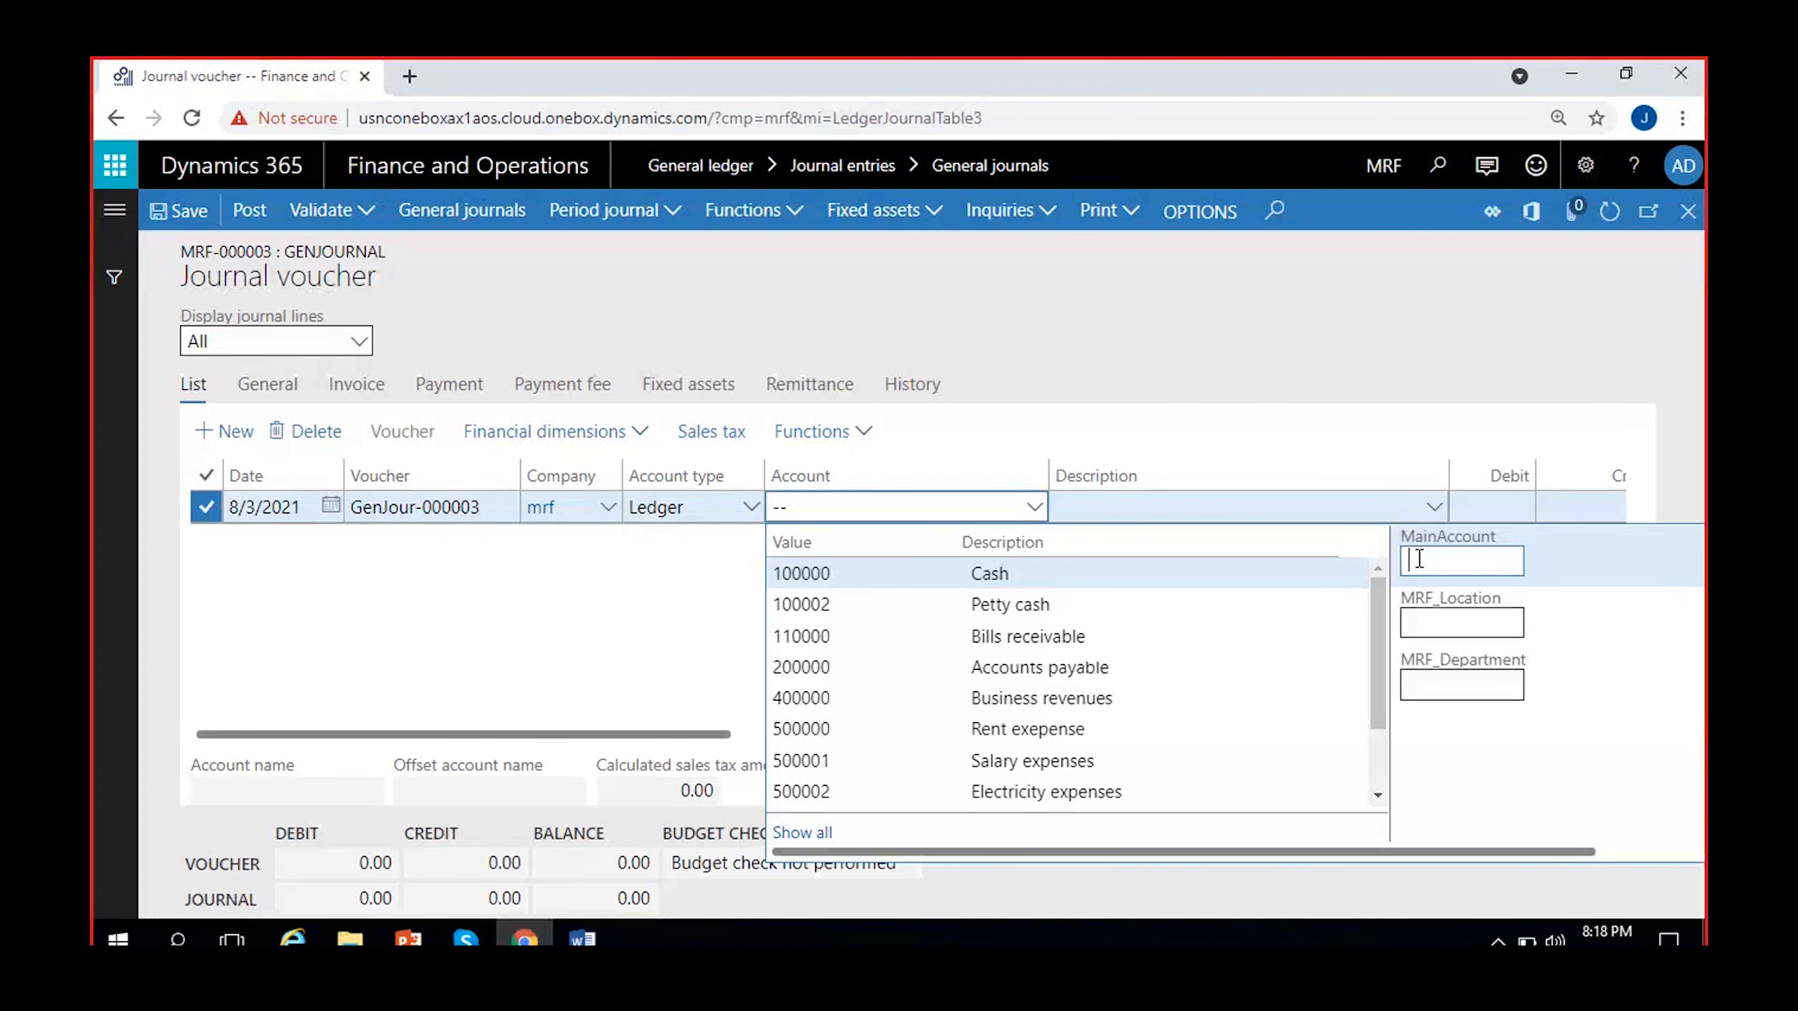
type("tra")
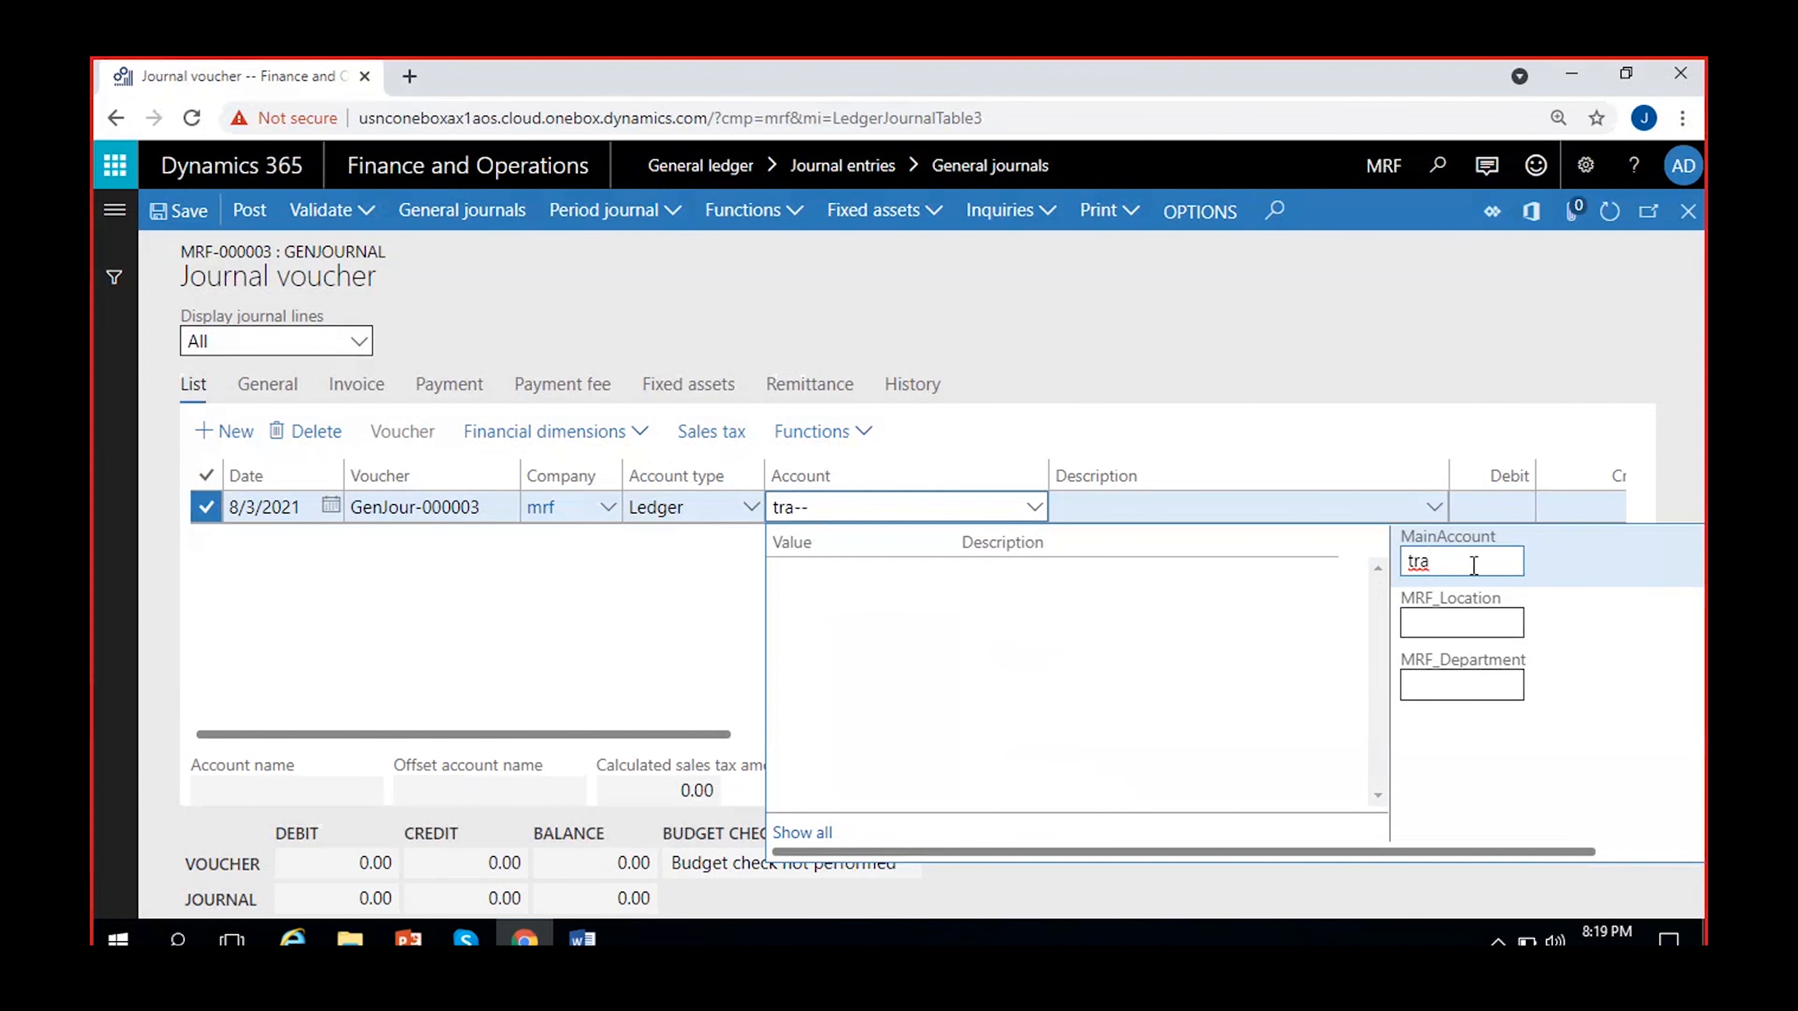
key("BackSpace")
key("BackSpace")
key("BackSpace")
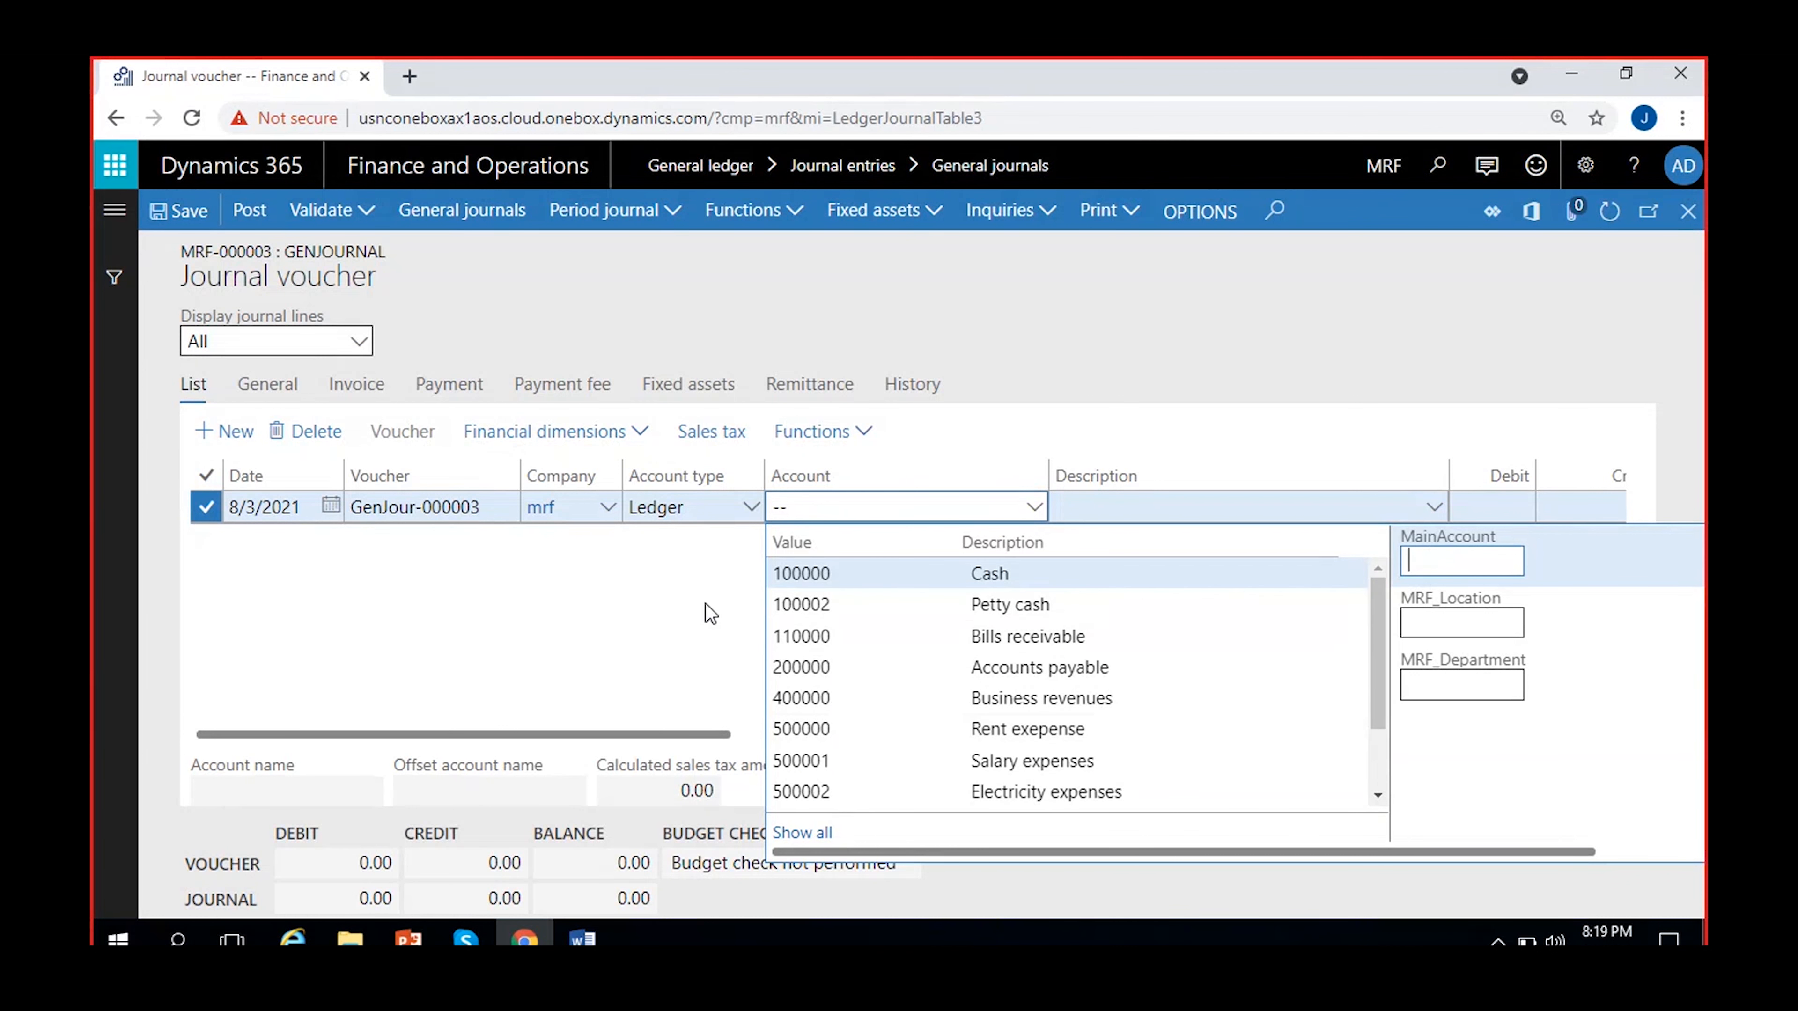
left_click(931, 570)
Open the main account details from the line's account field and view the Electricity expenses and Other expenses accounts.
right_click(1035, 507)
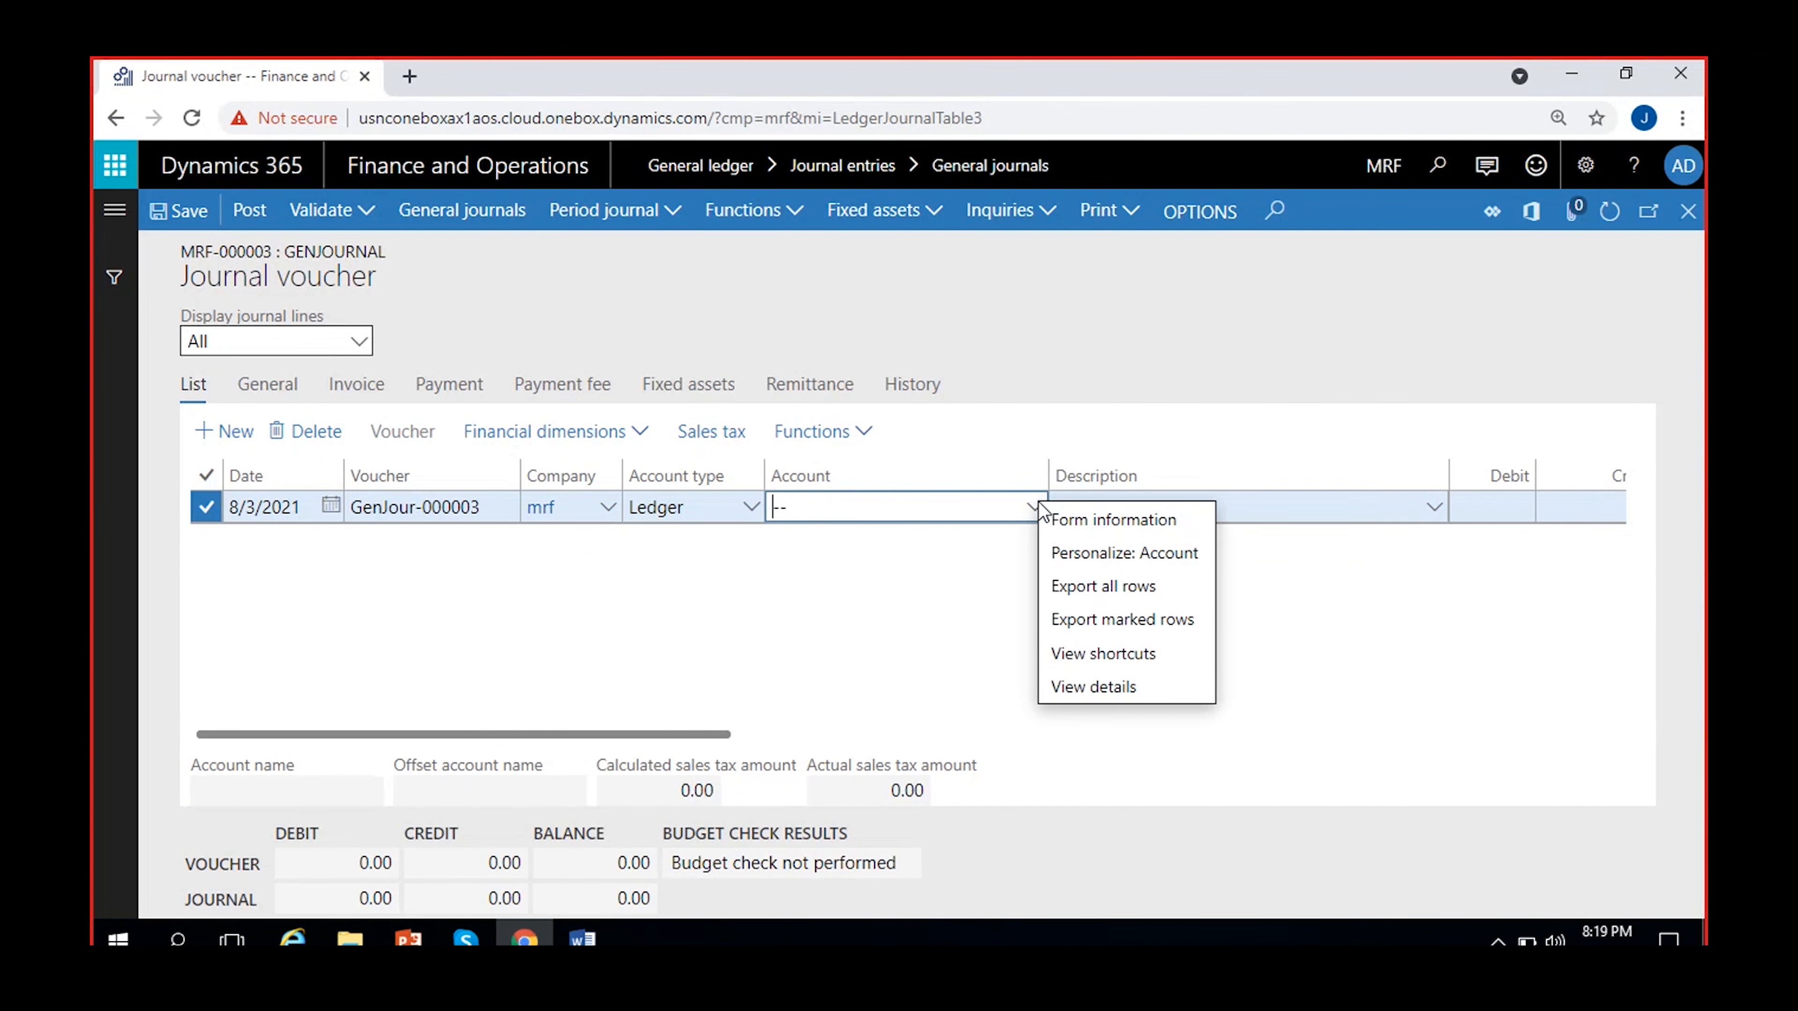
left_click(1075, 687)
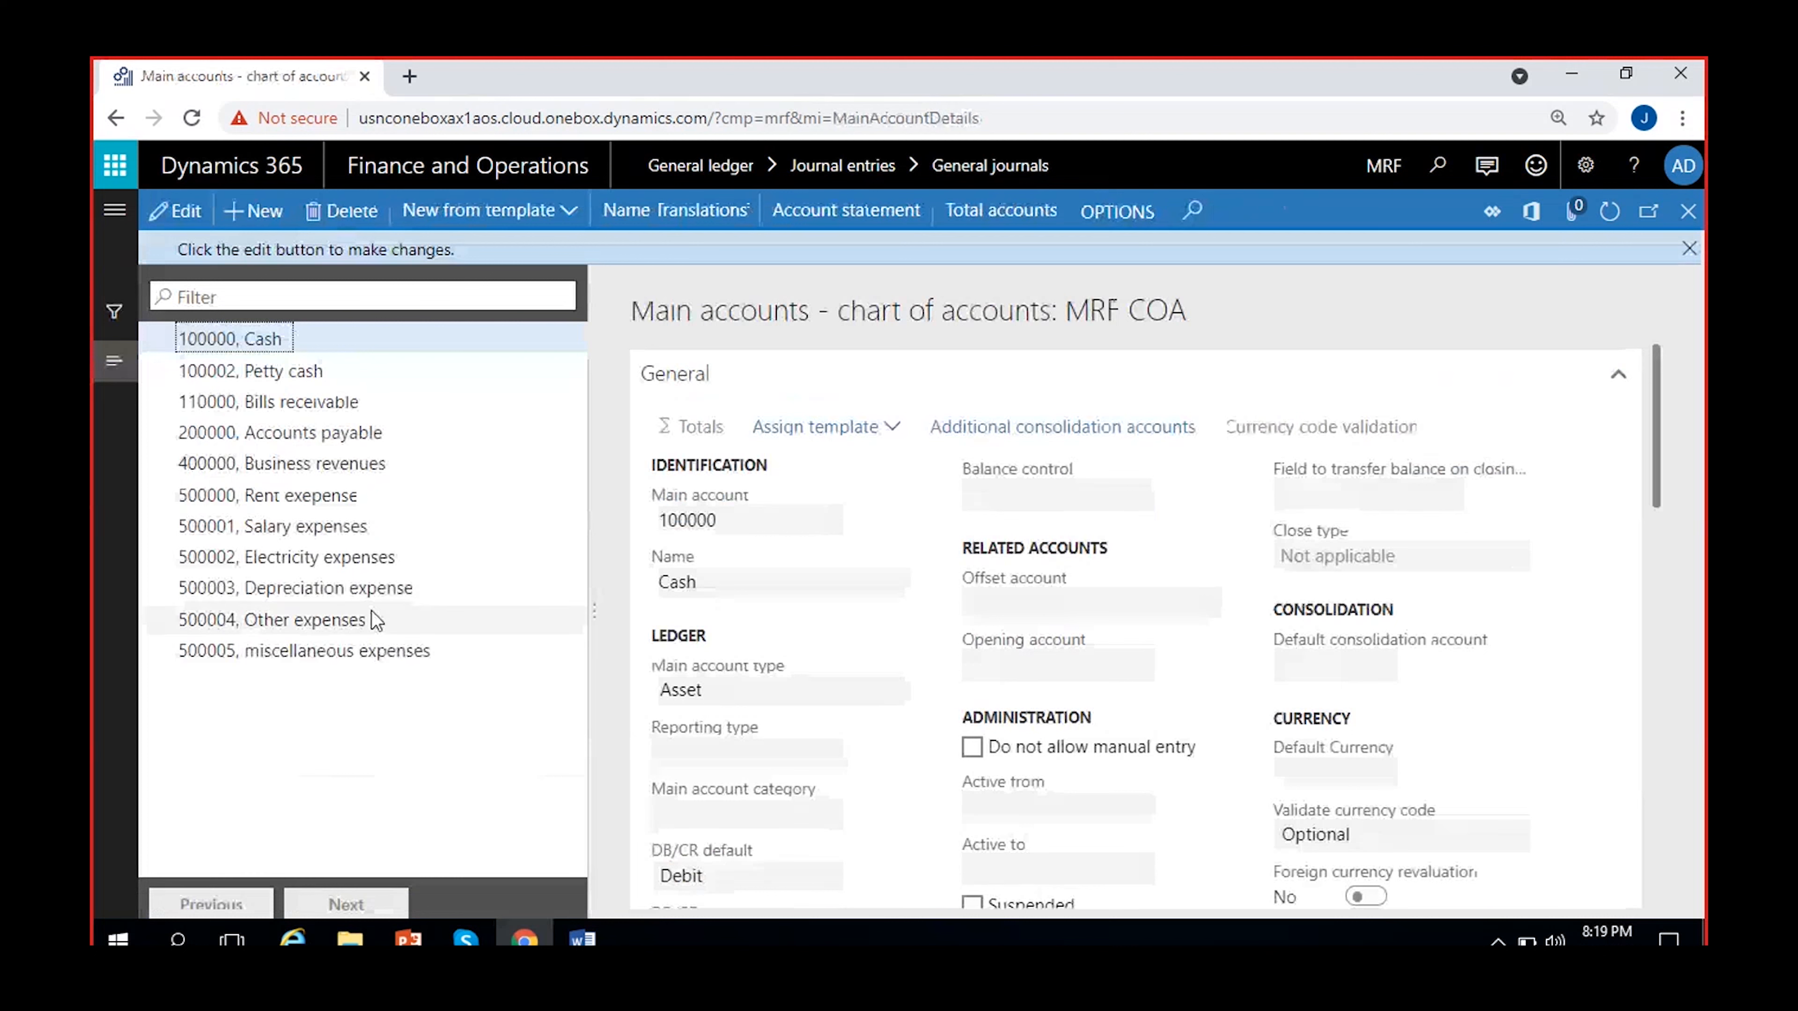
left_click(297, 554)
left_click(323, 623)
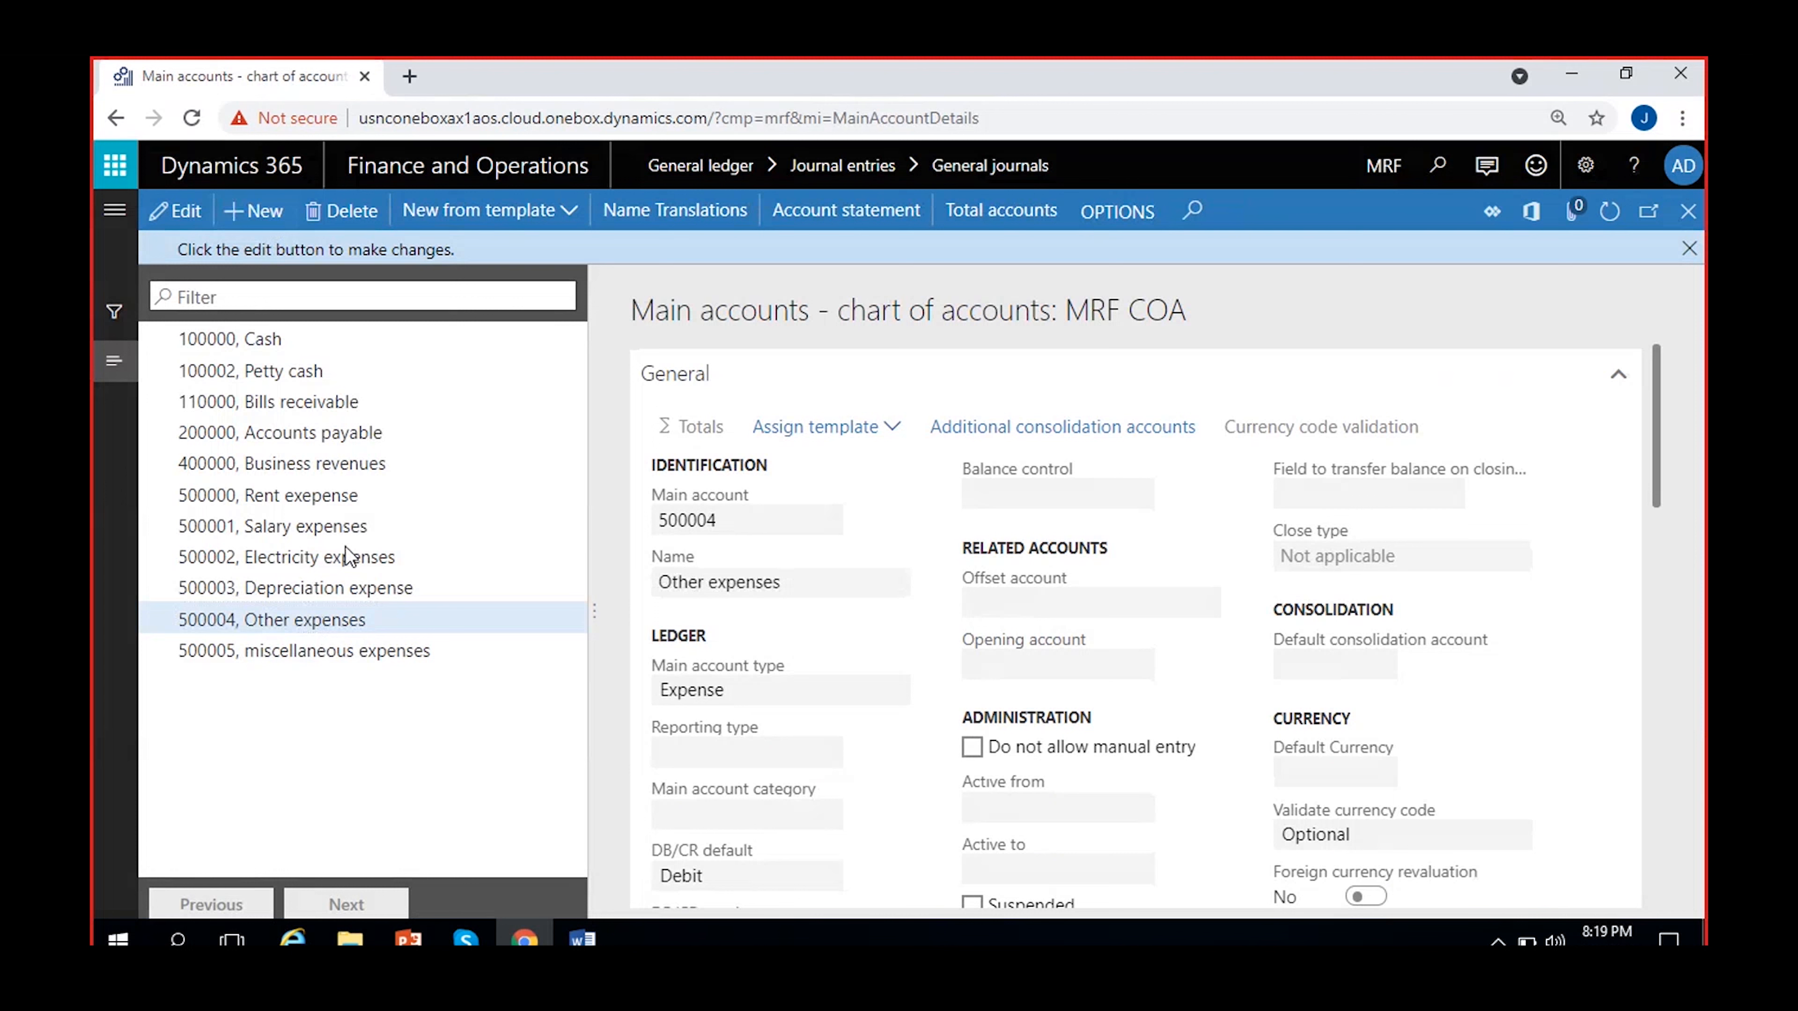
Create main account 500006 named Travel expenses with main account type Expense, and return to the journal voucher.
key("alt+n")
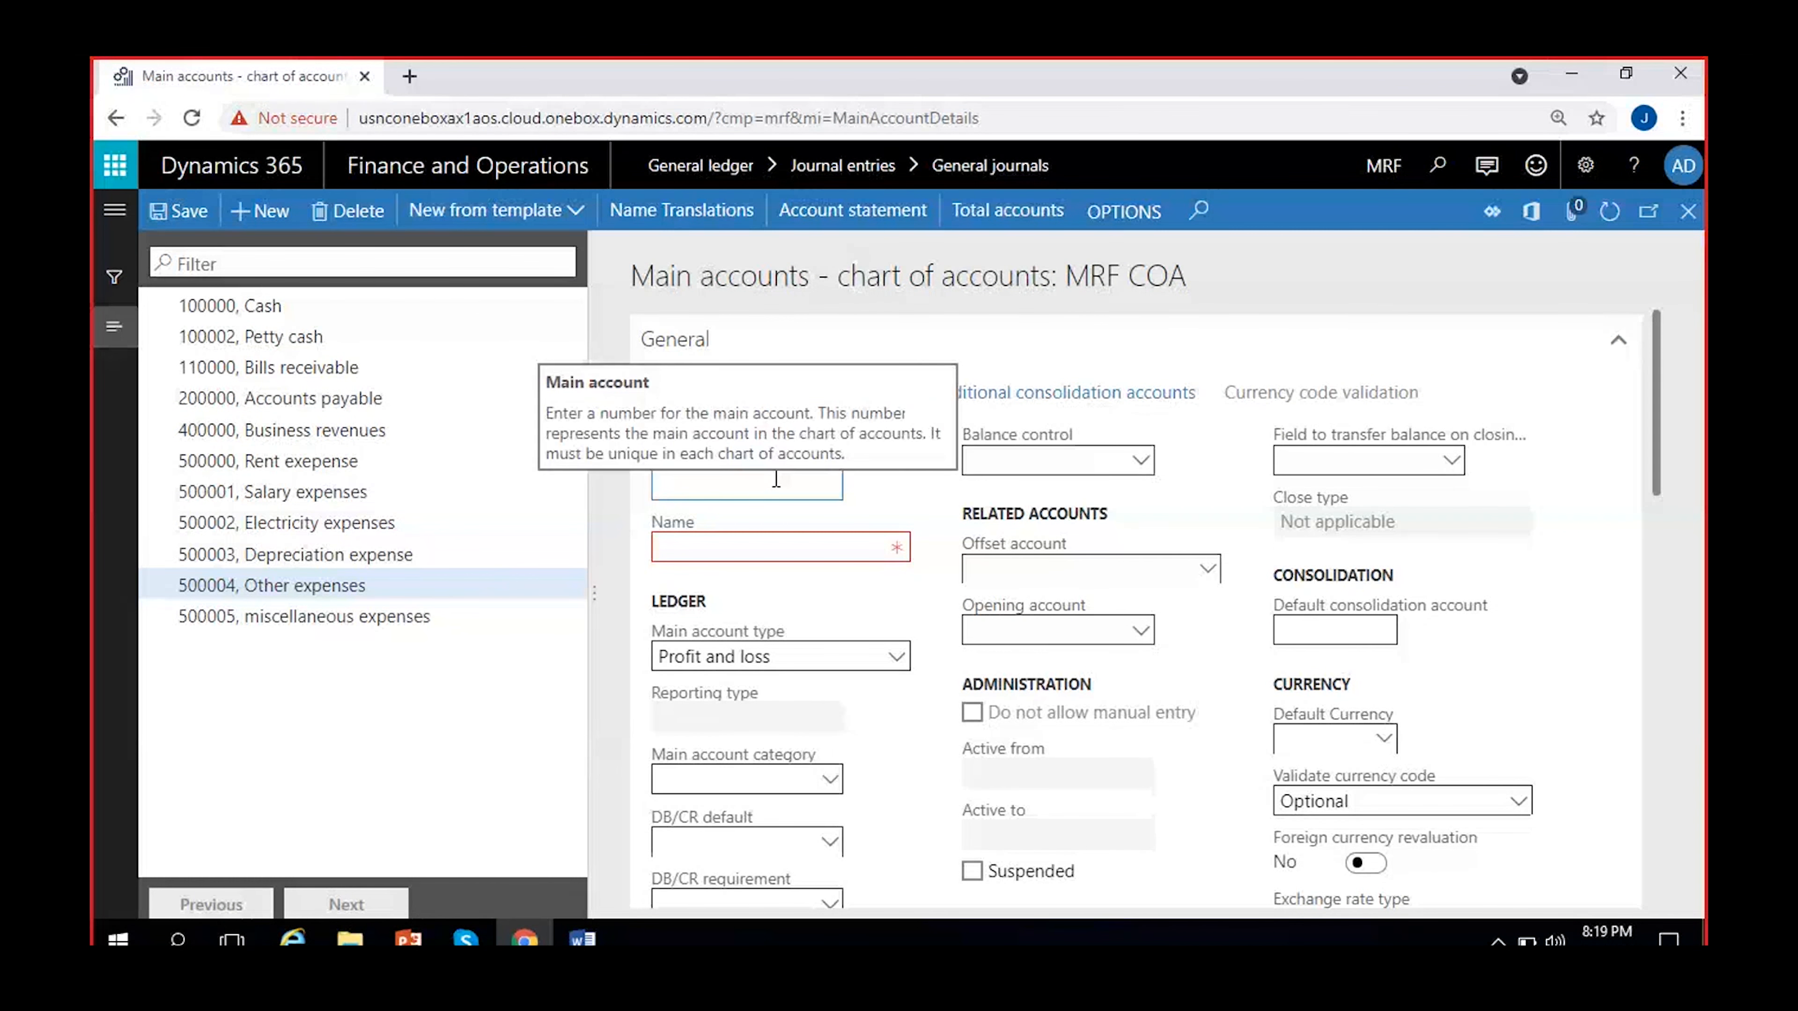
type("500006")
left_click(790, 549)
type("Tr")
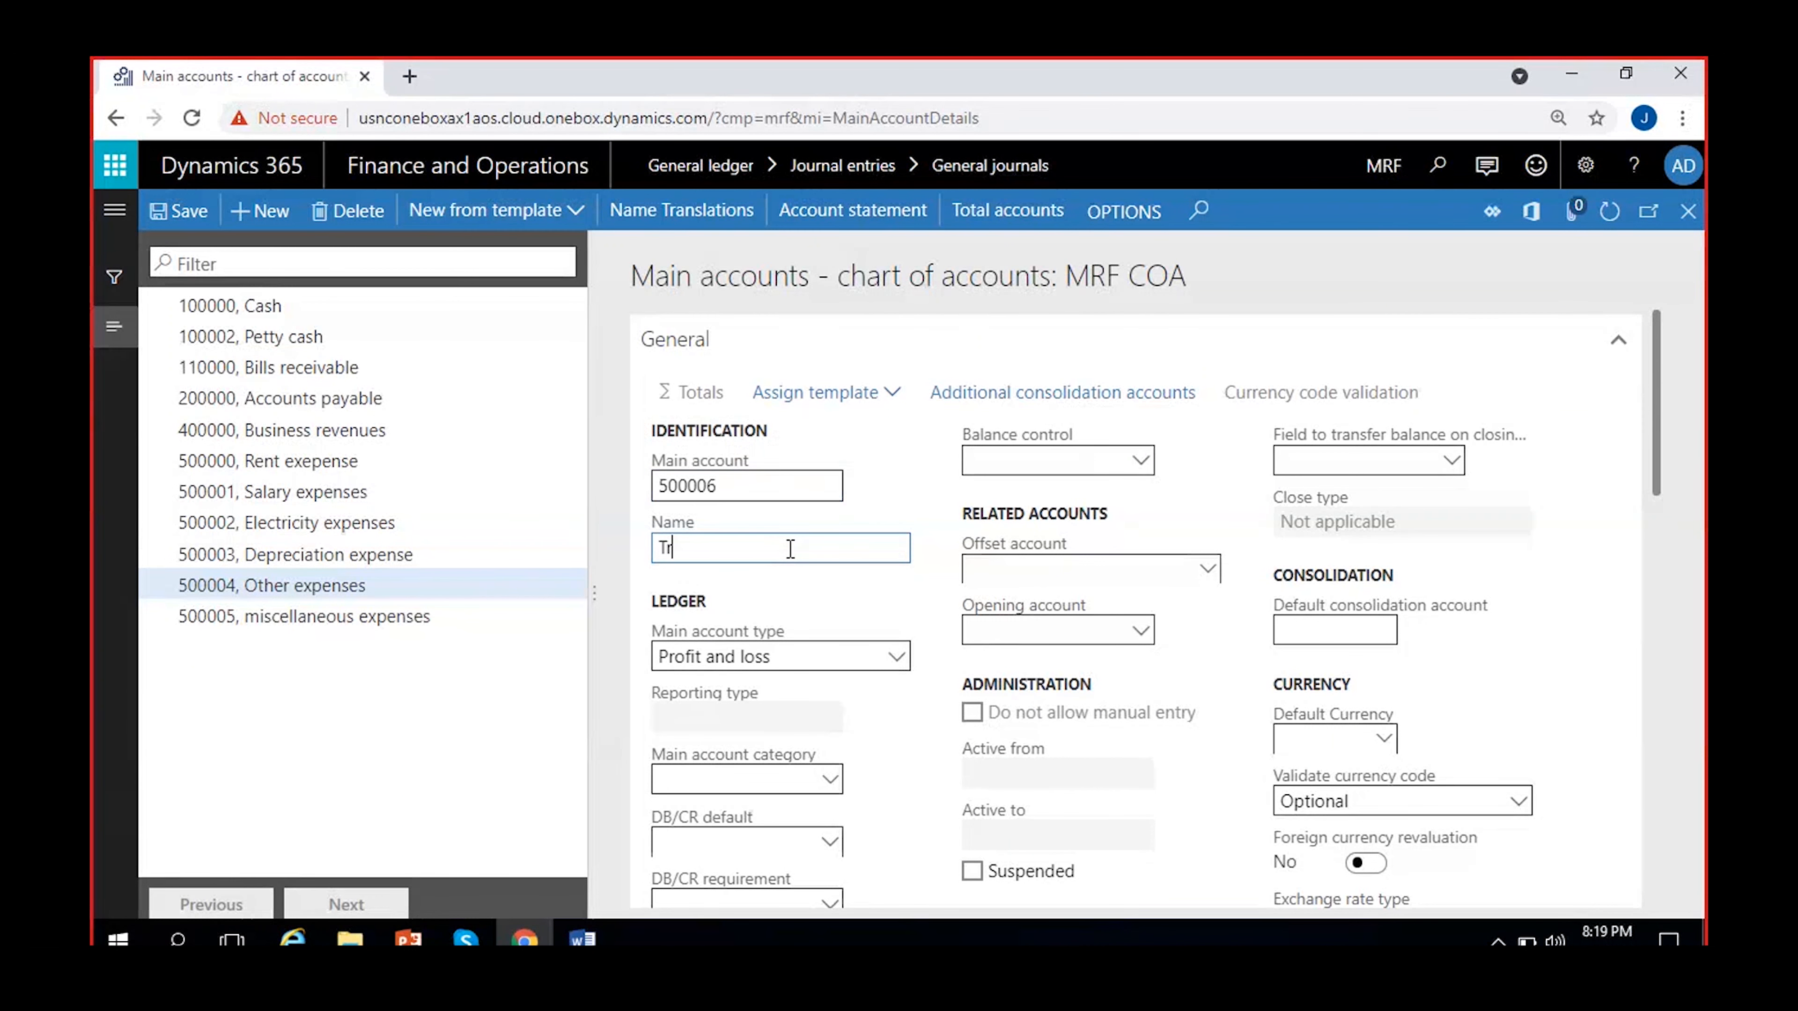
type("avel expenses")
left_click(849, 655)
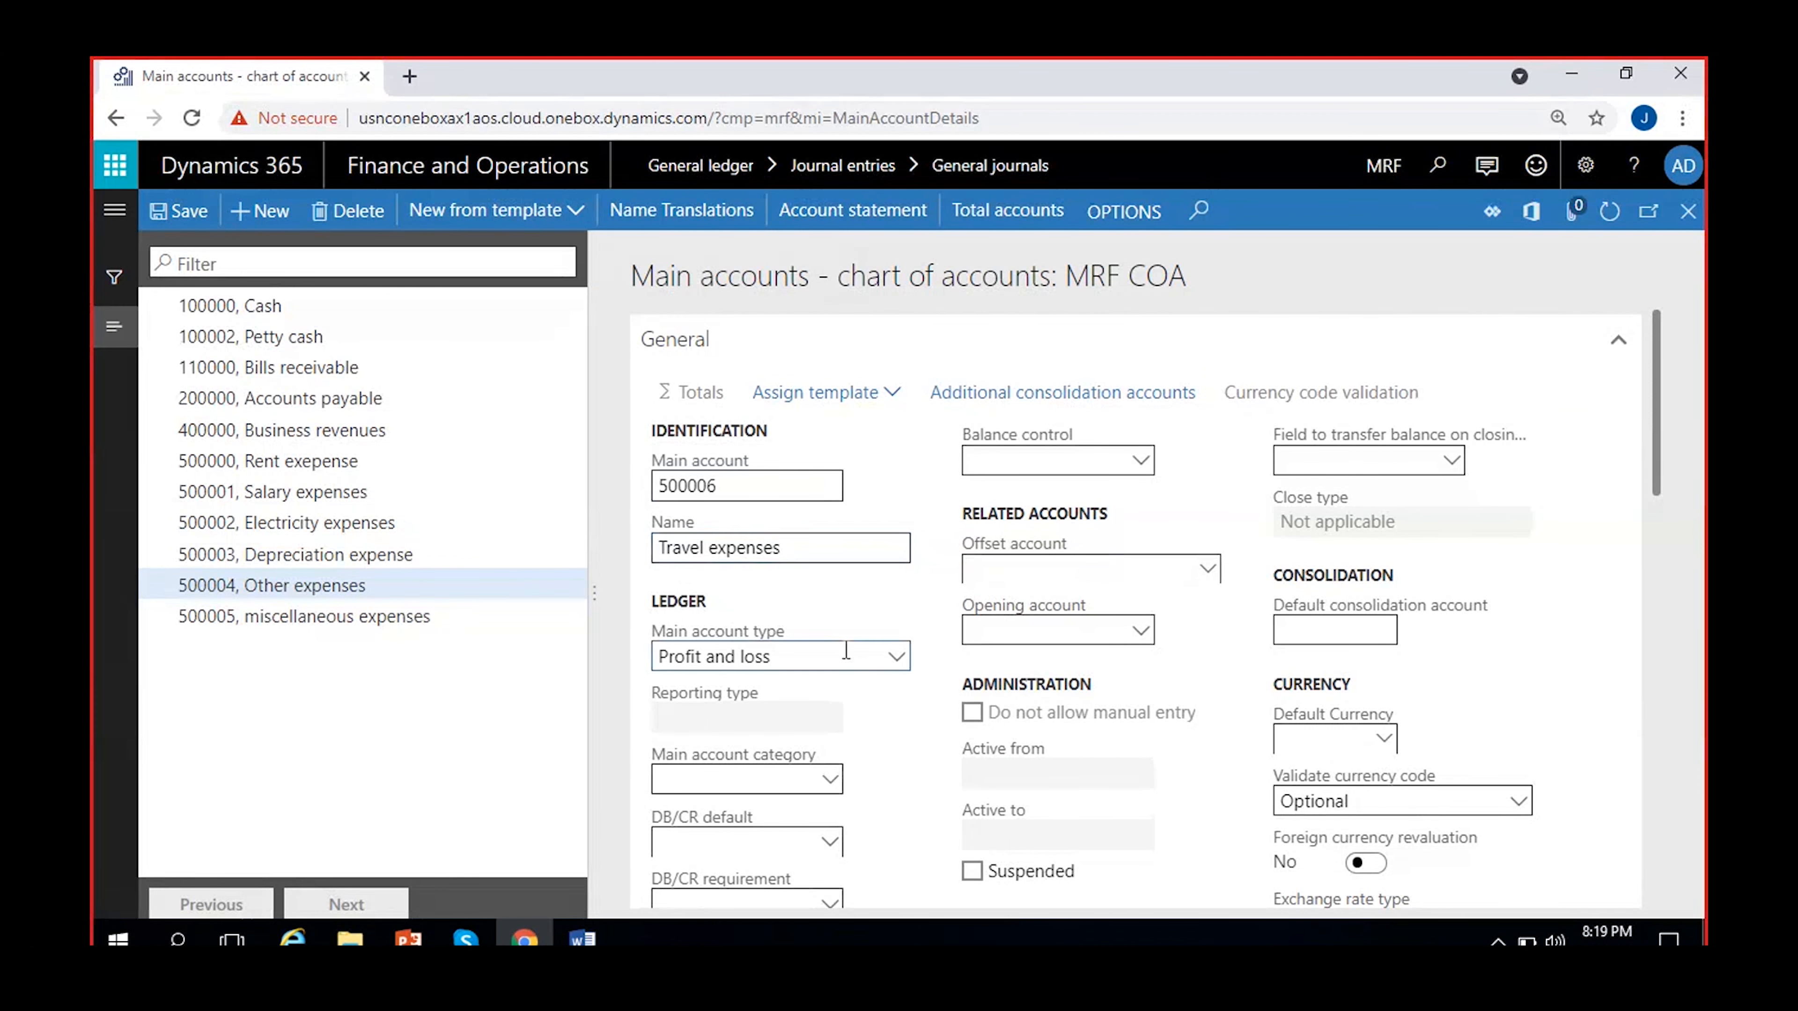
left_click(759, 416)
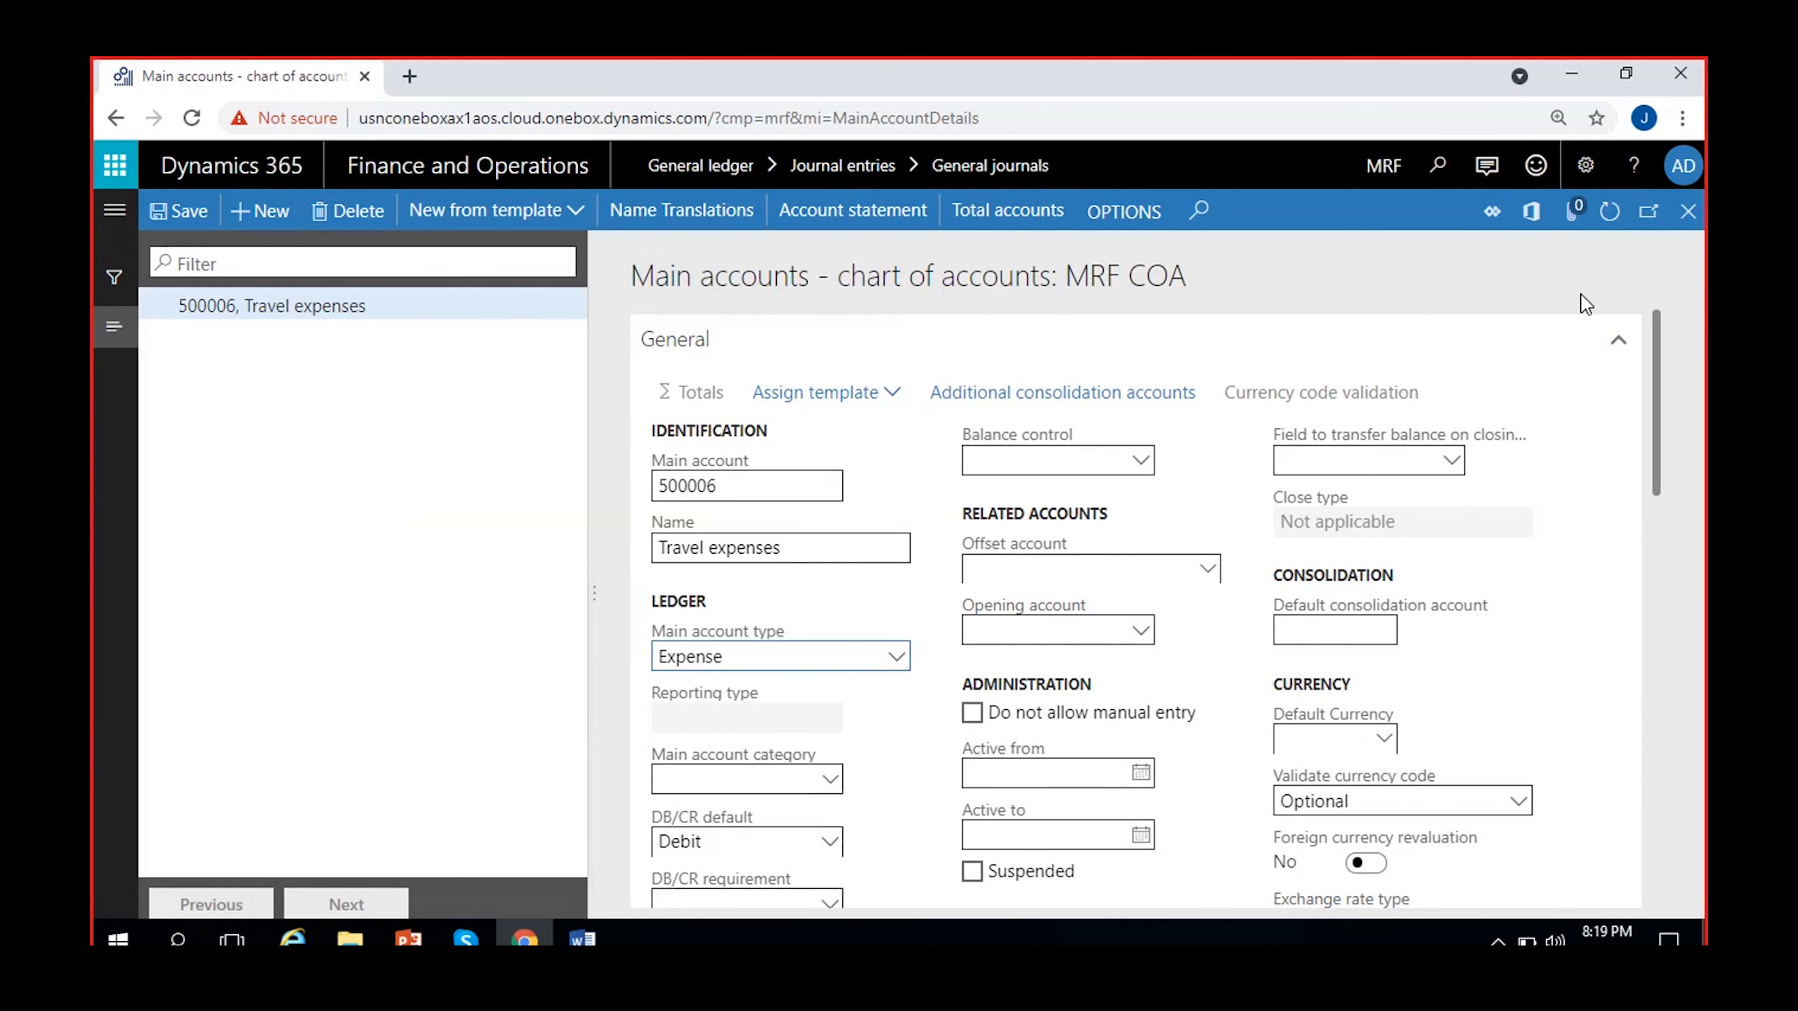
left_click(1682, 225)
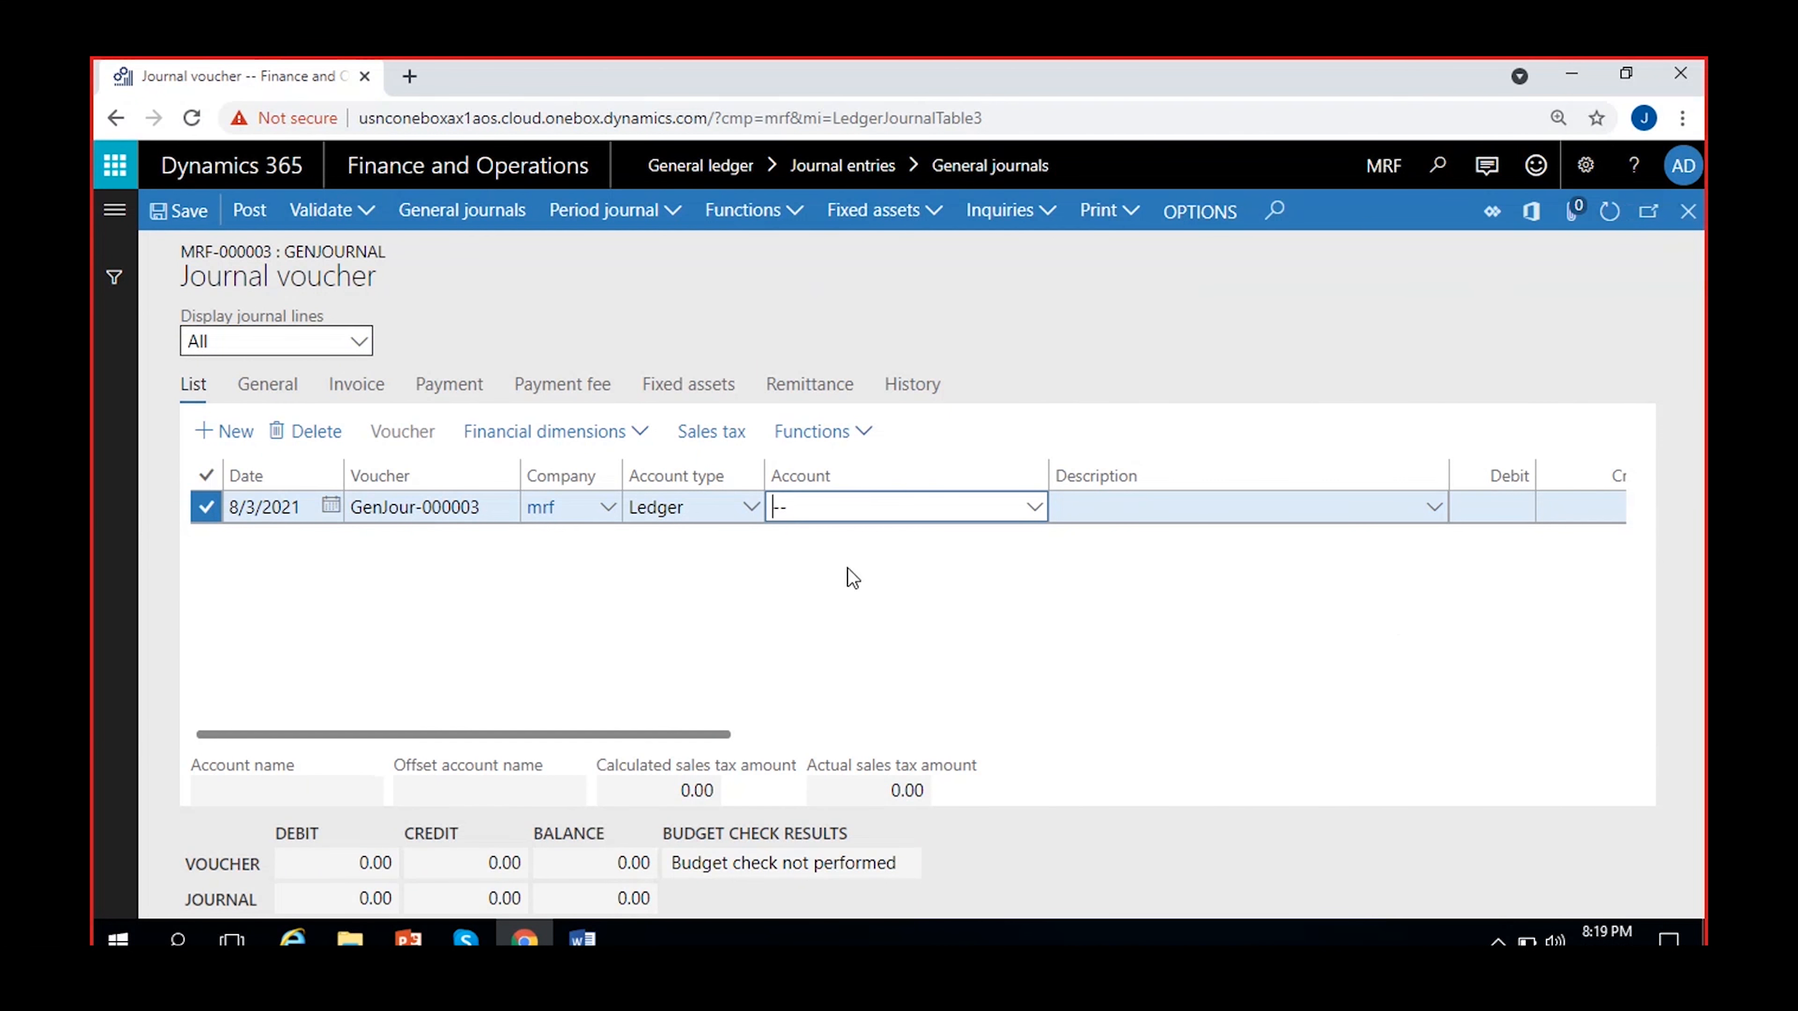
Set the line's account to 500006 Travel expenses with location 100 Hyderabad and department 202 Sales&Marketing, leaving the cost center blank.
type("500006")
left_click(1035, 507)
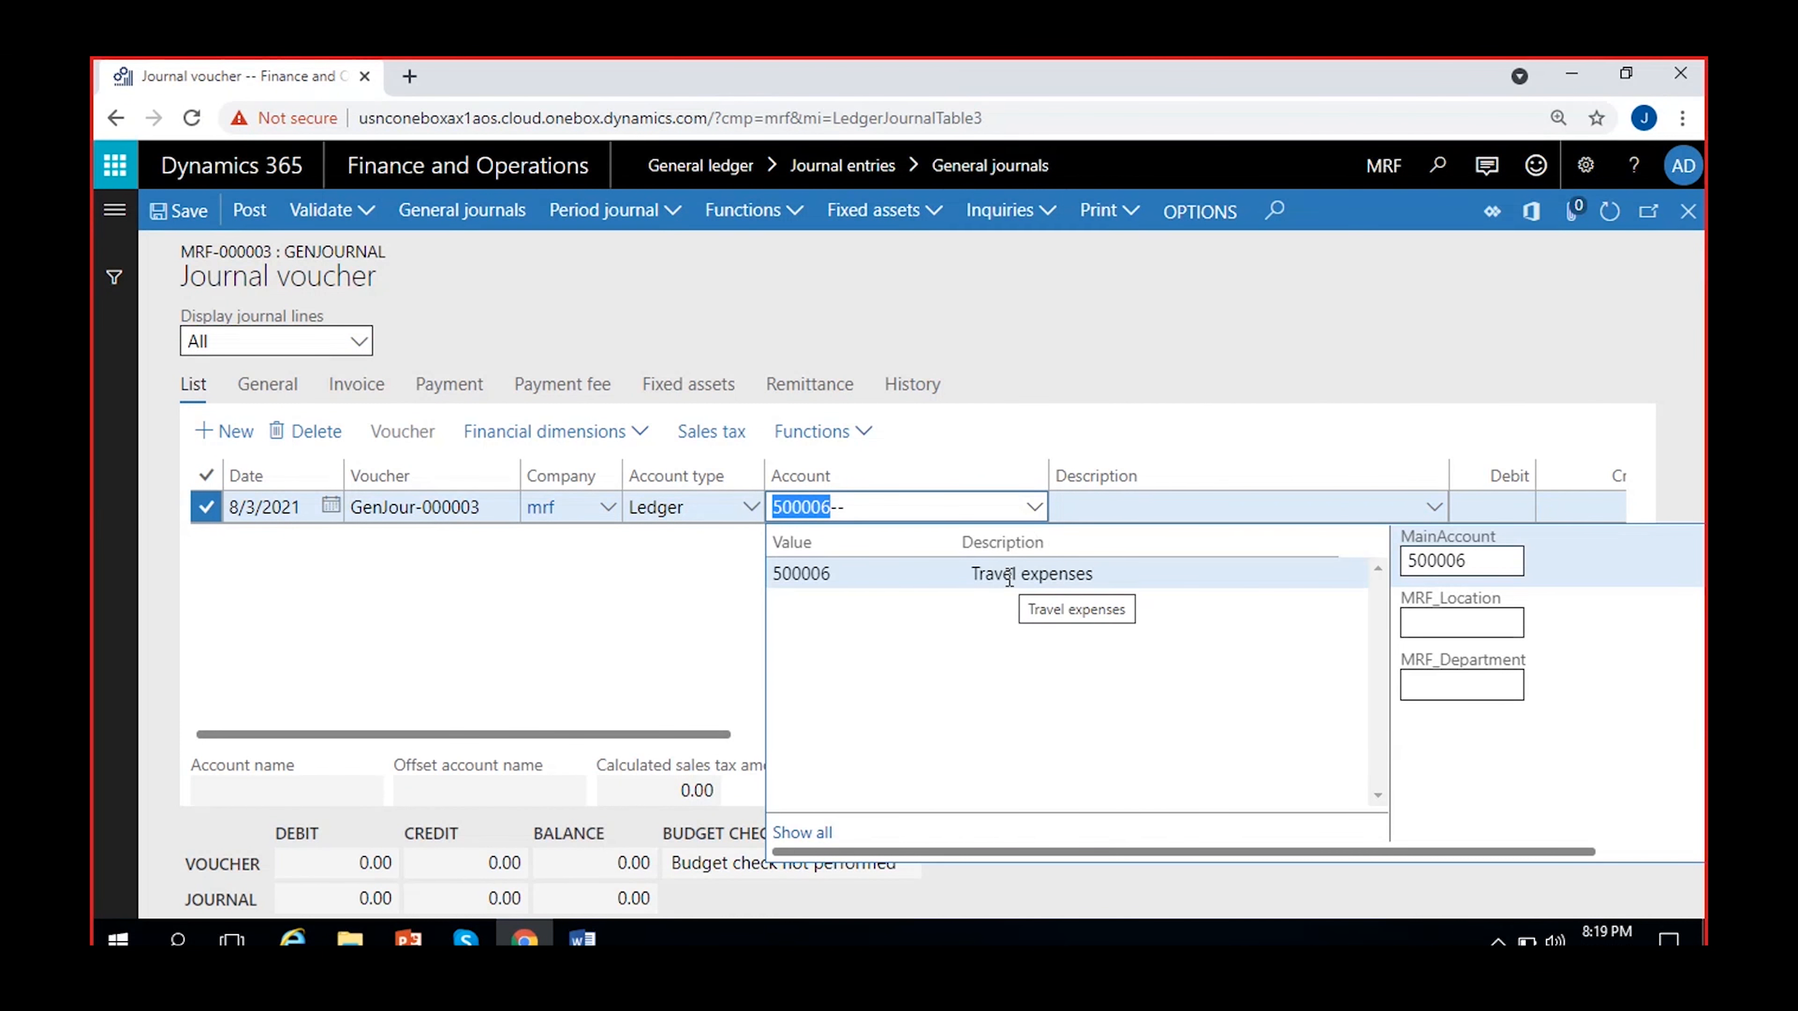
left_click(1427, 620)
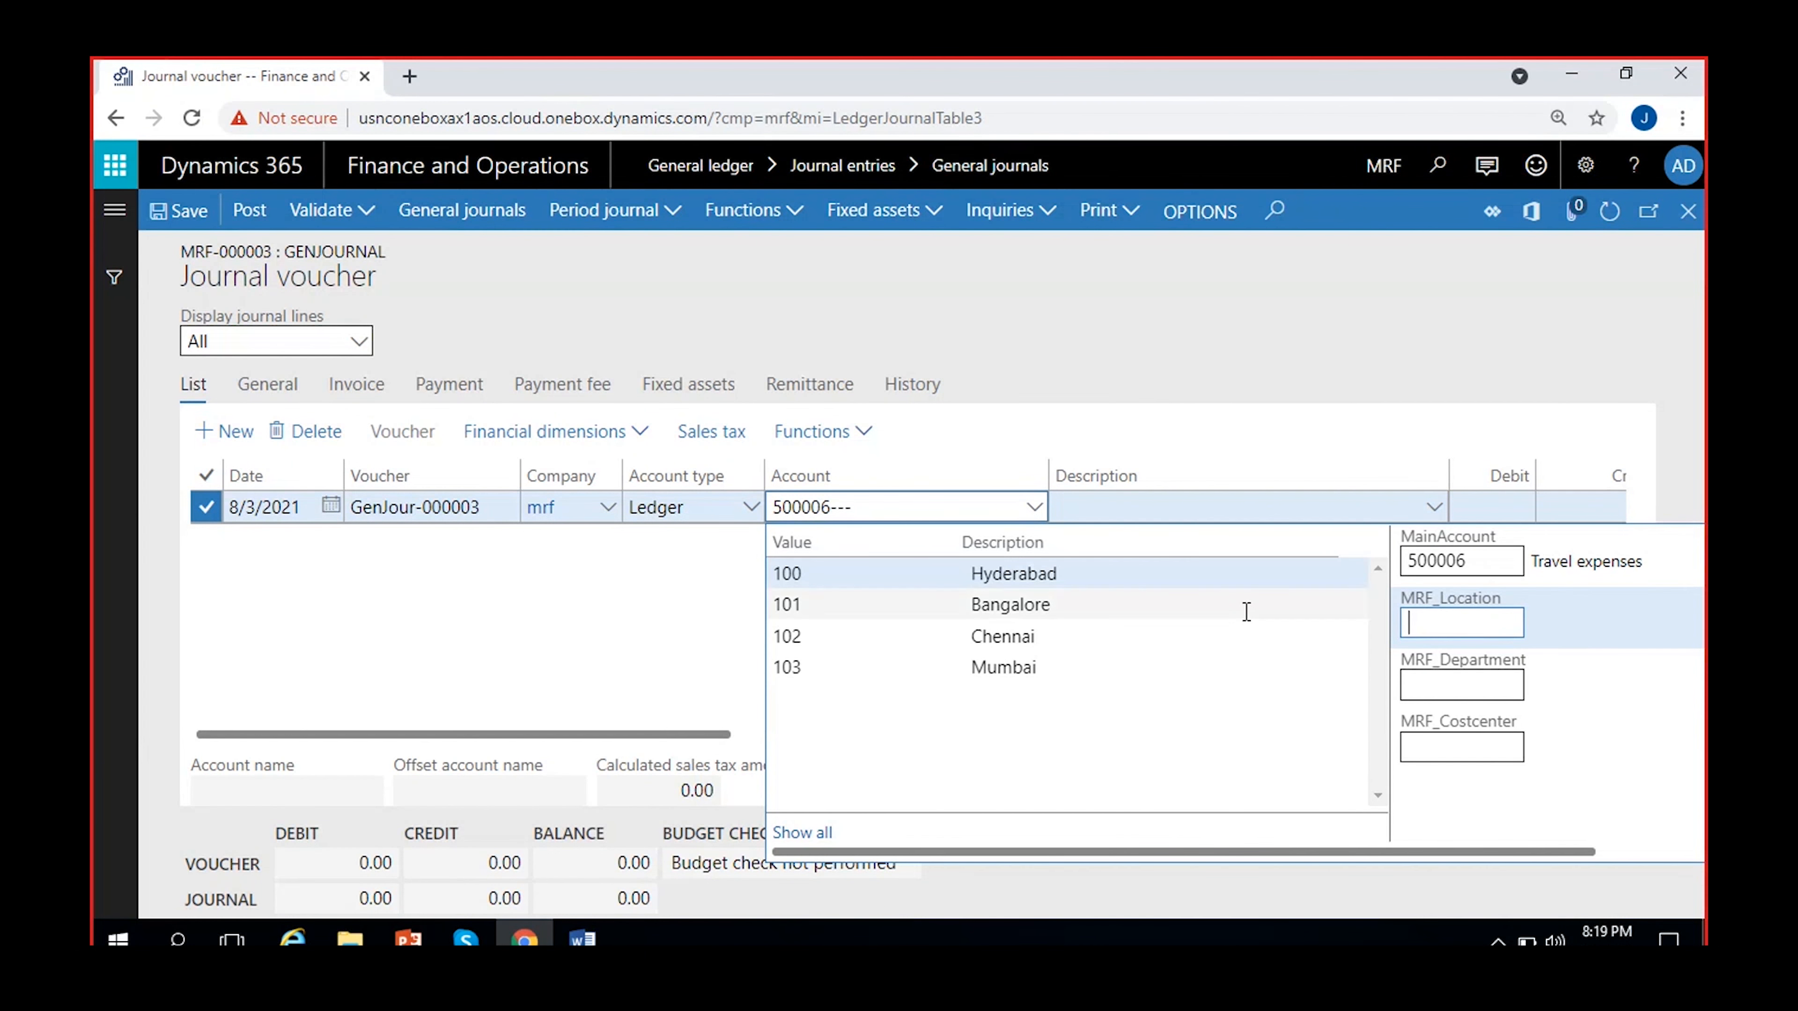
left_click(1105, 574)
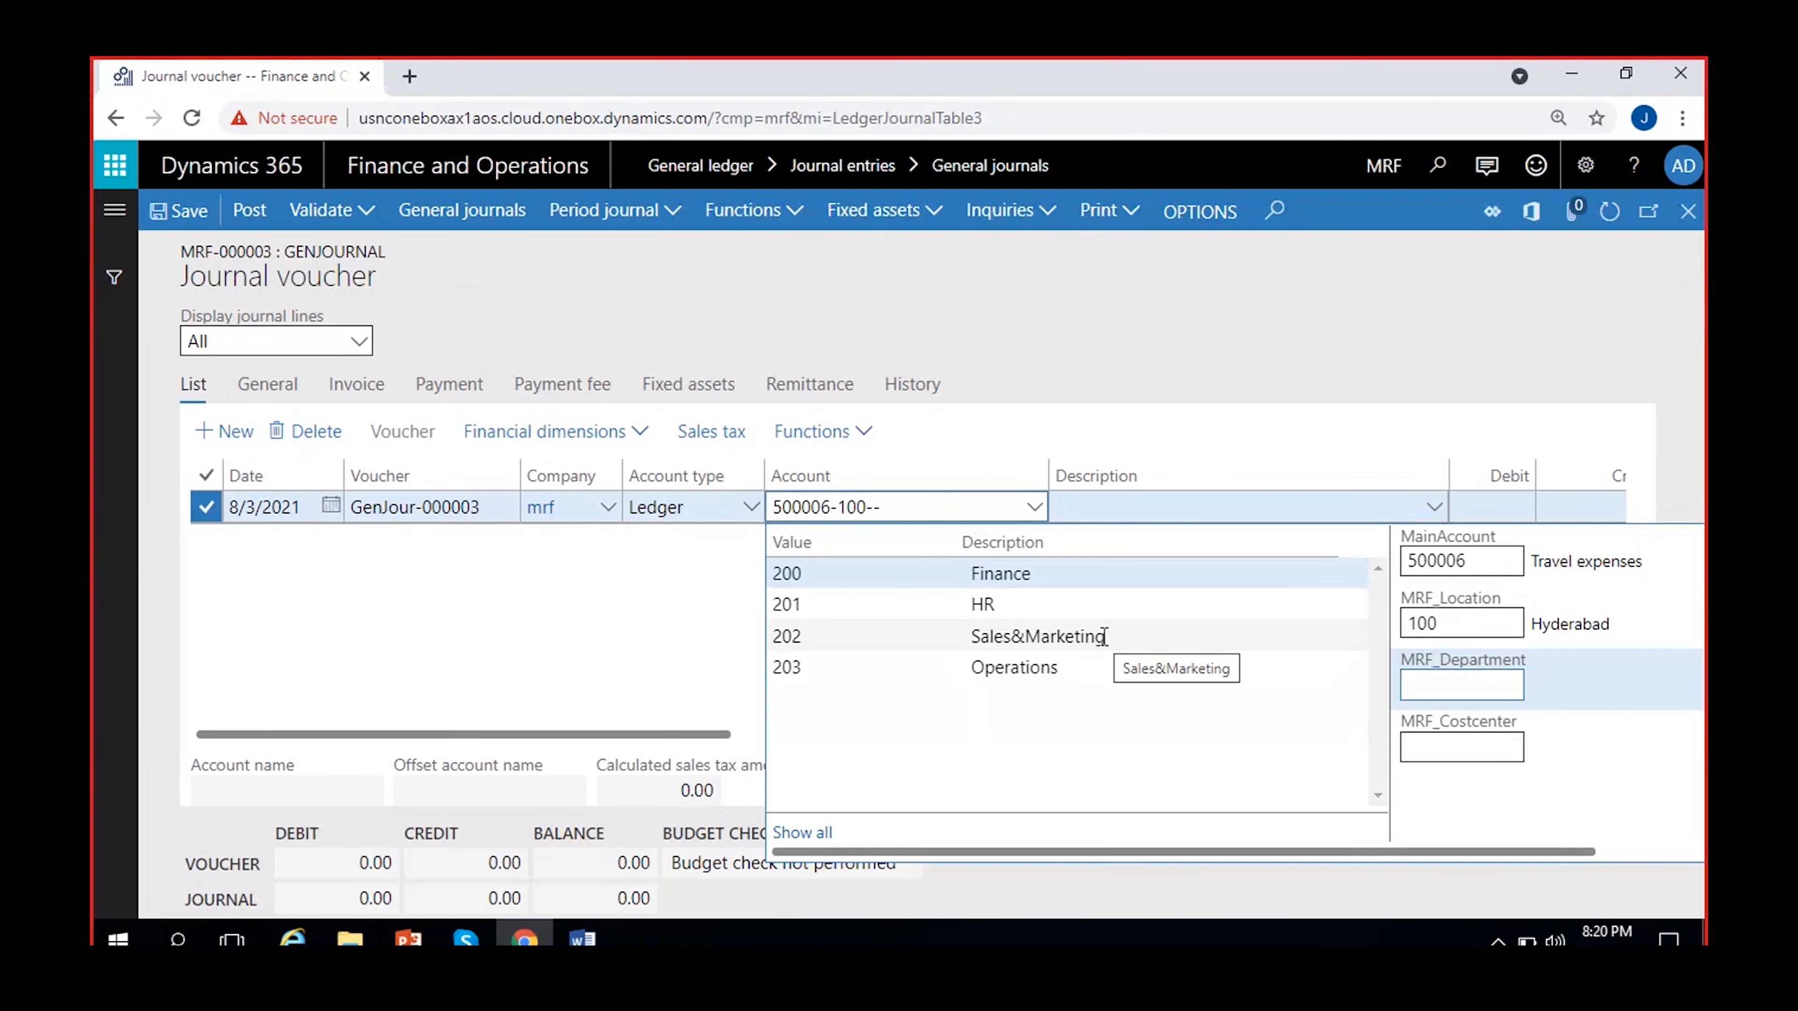
left_click(1104, 637)
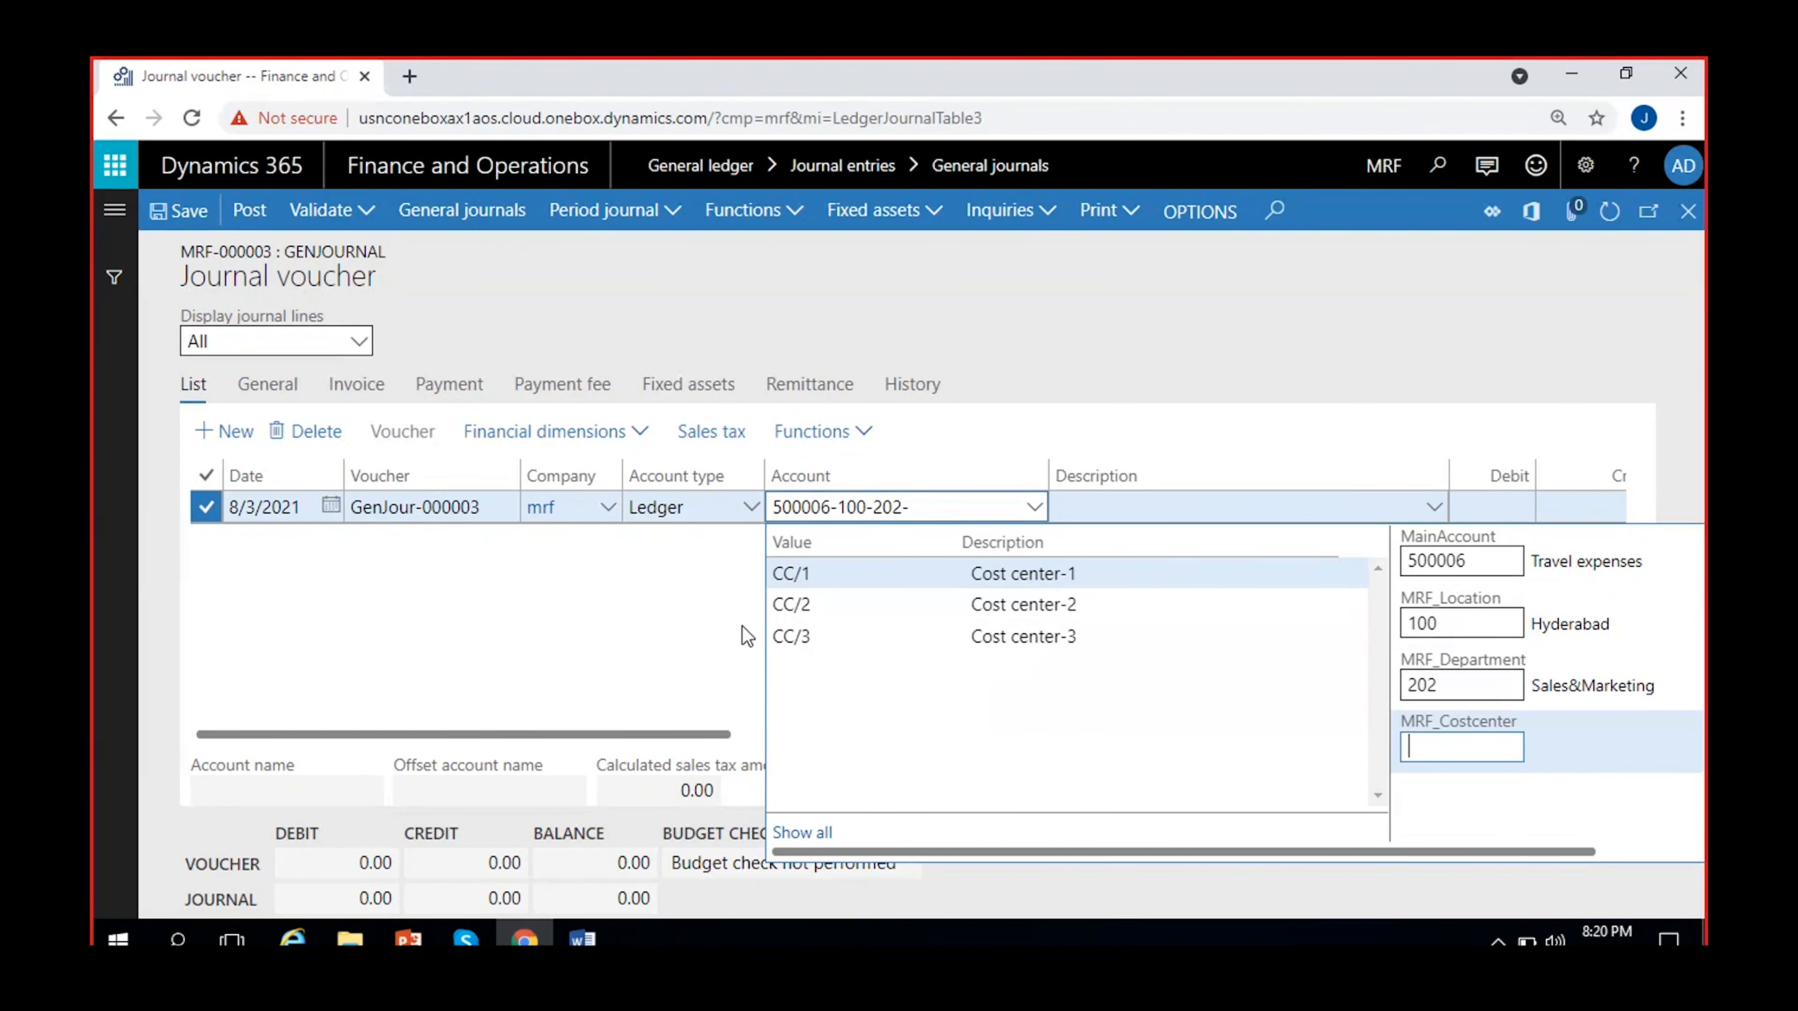
left_click(830, 500)
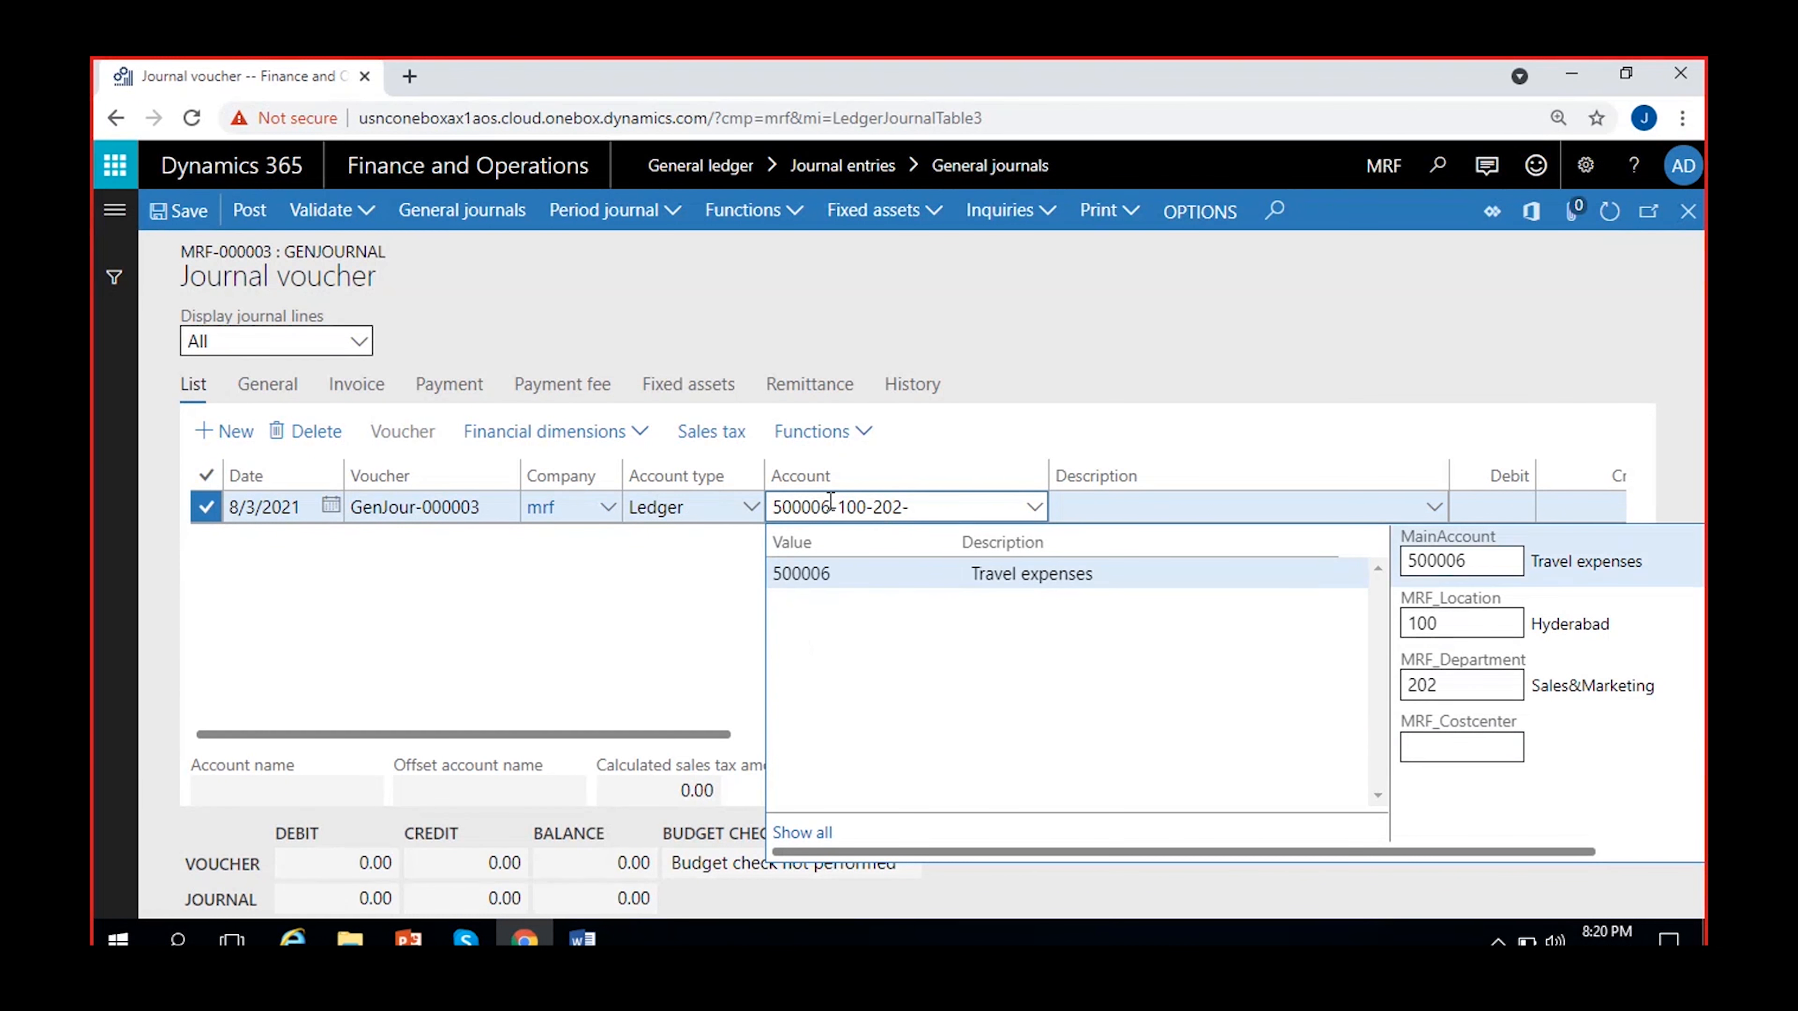
left_click(1489, 619)
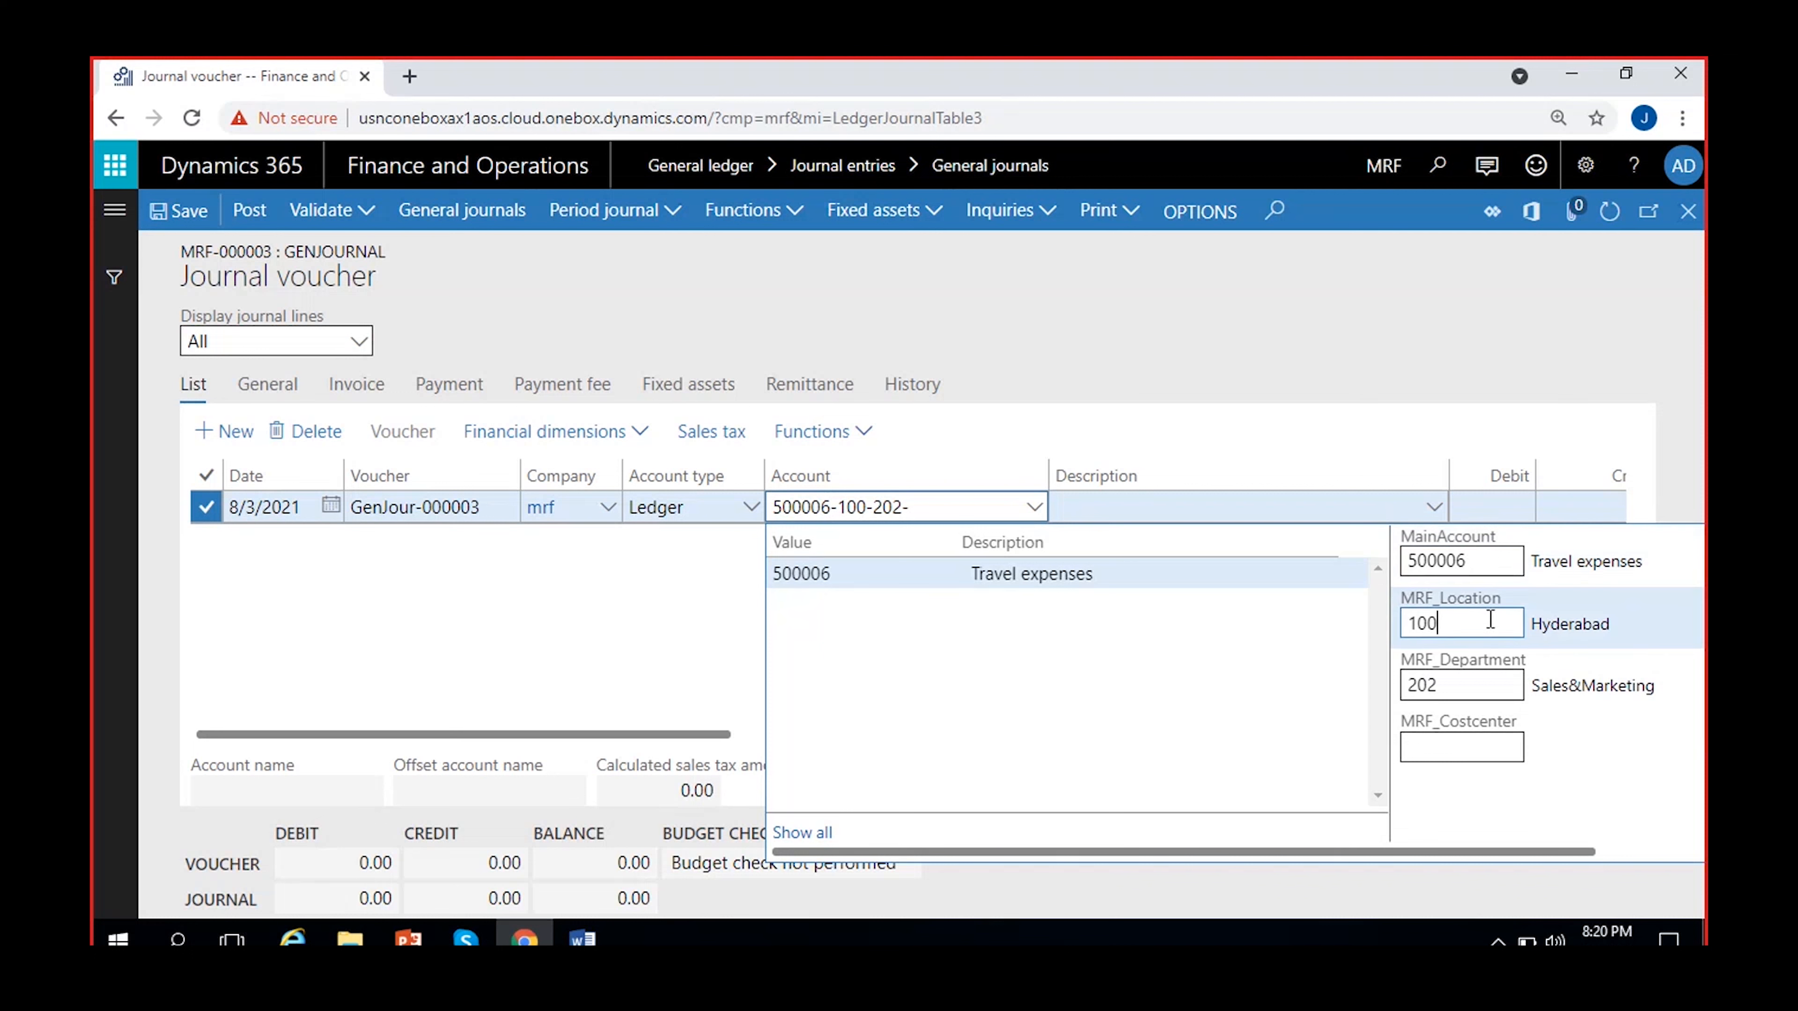
left_click(1468, 694)
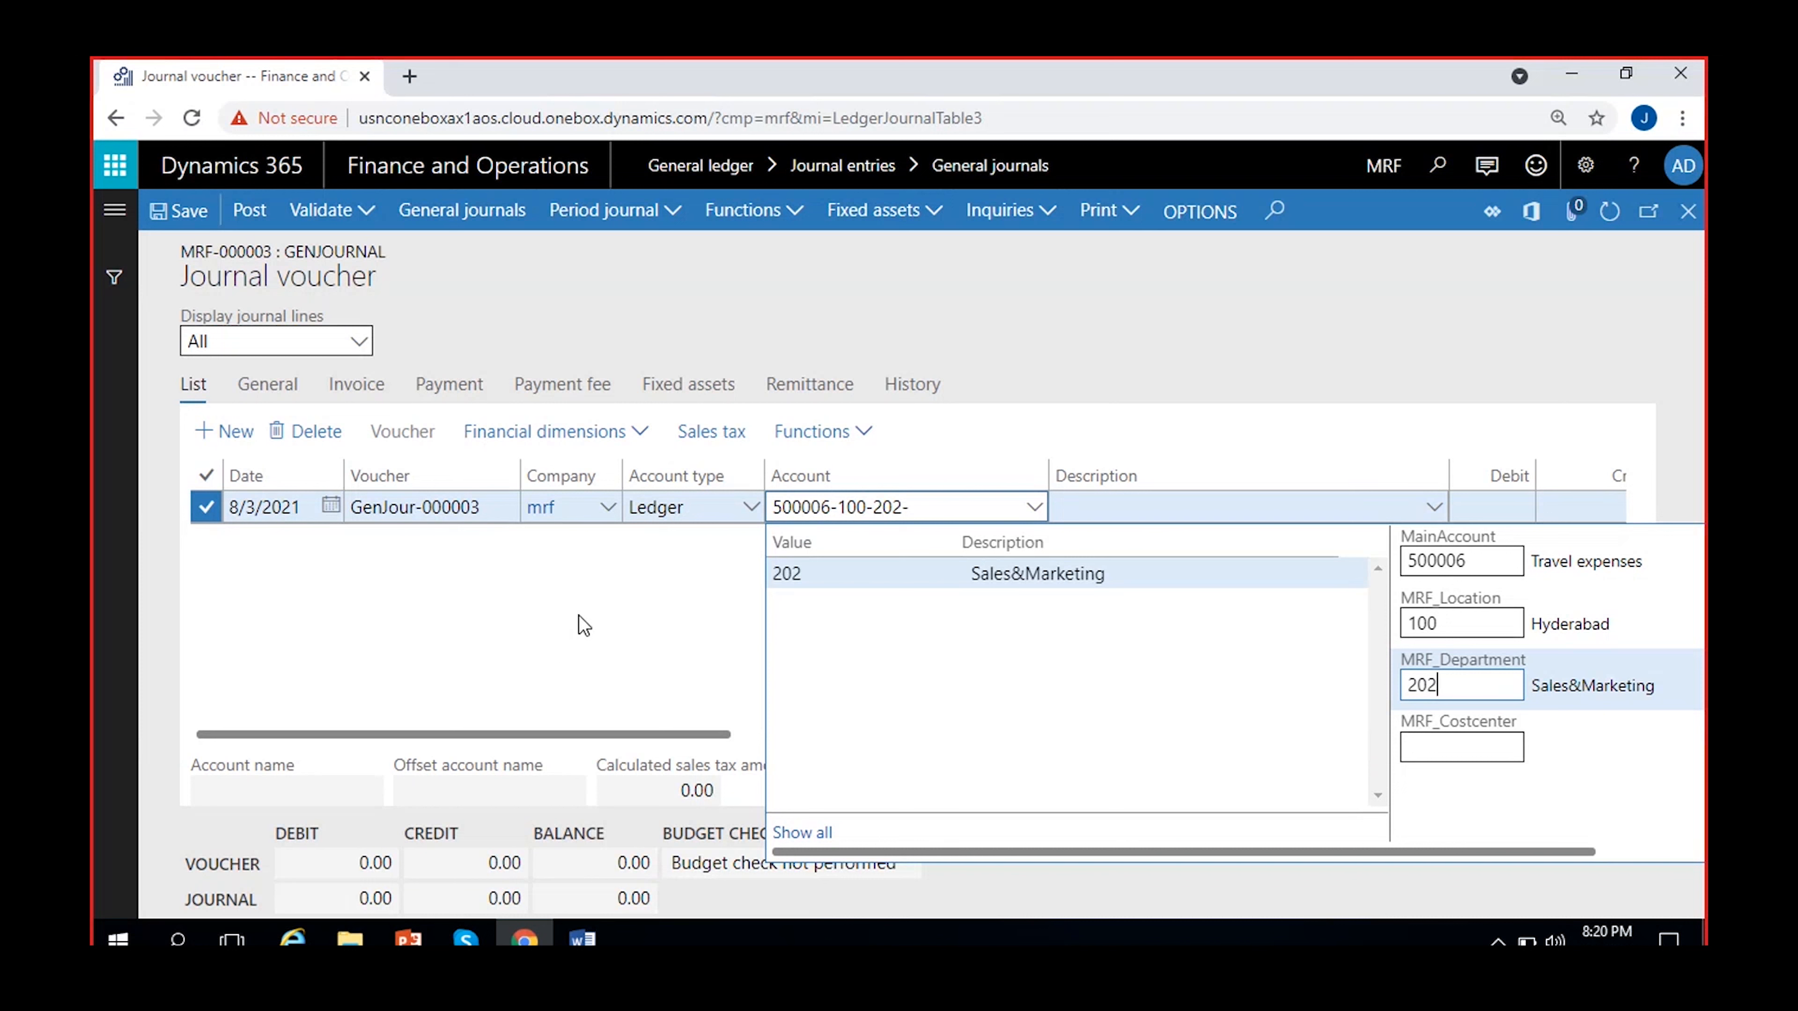
left_click(683, 611)
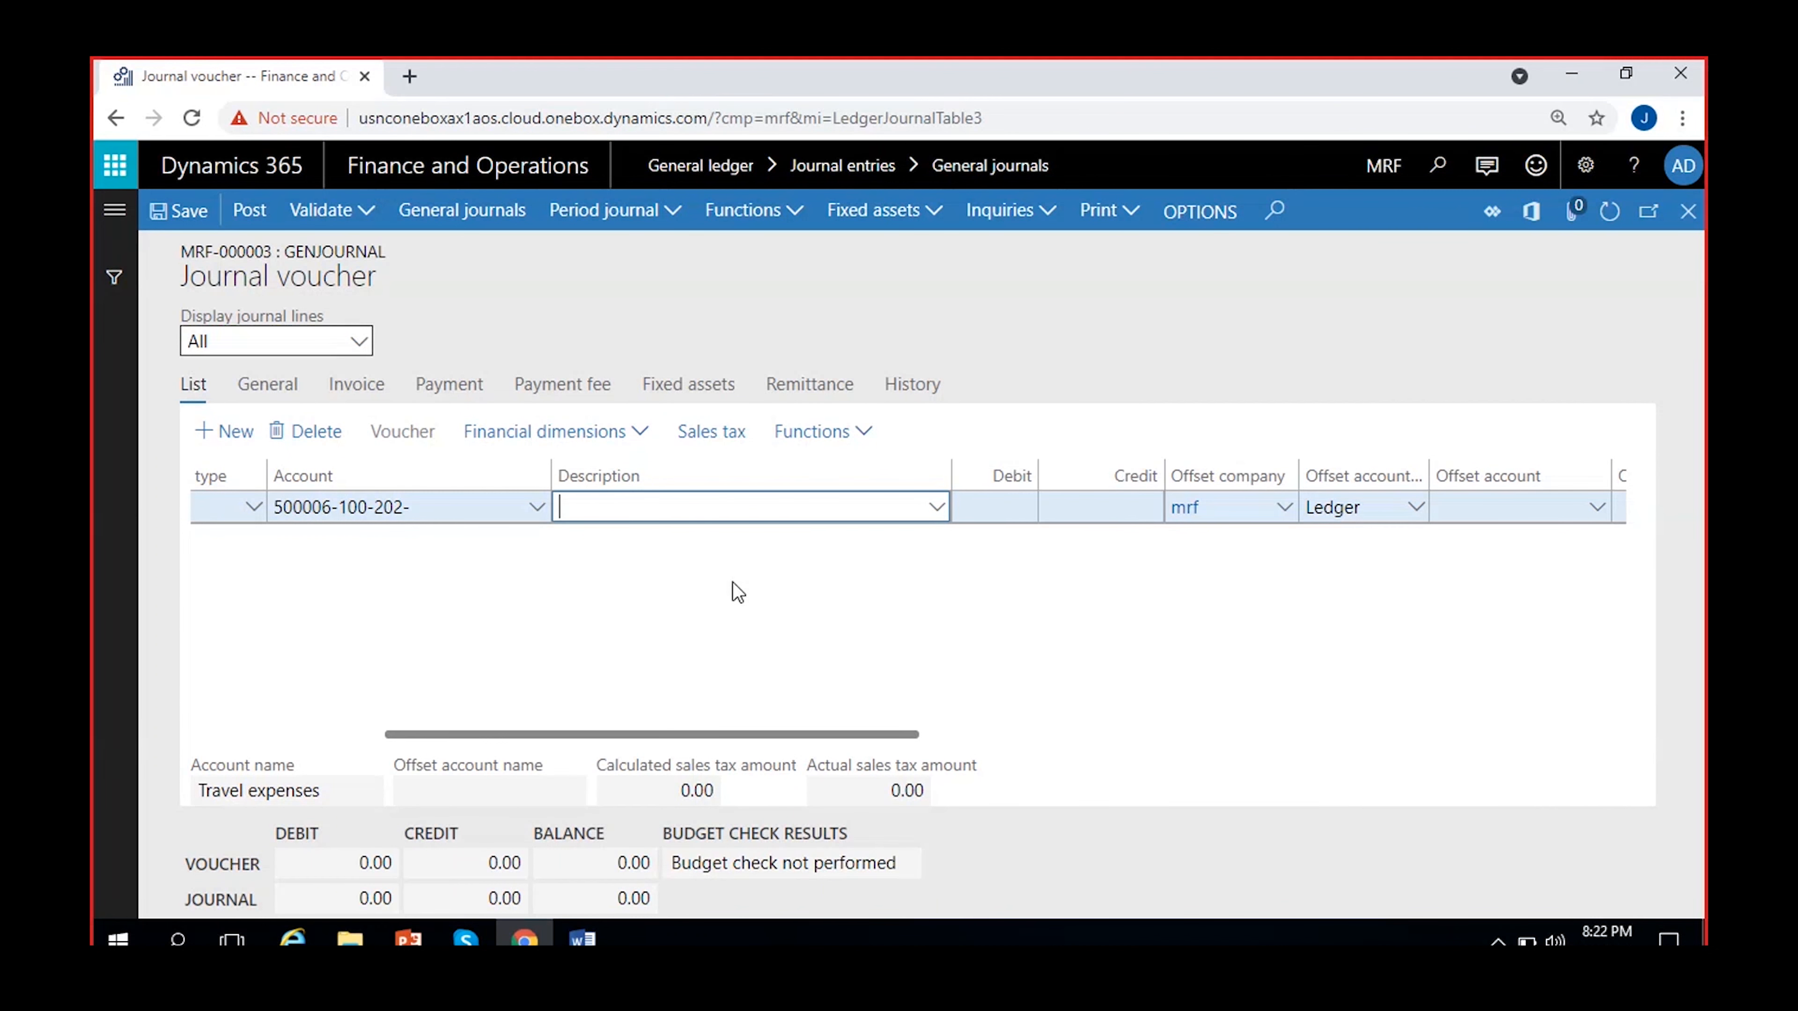
Enter the line description "Payment of travel expenses for Hyd location" and widen the Description column to fit it.
type("Payment of travel")
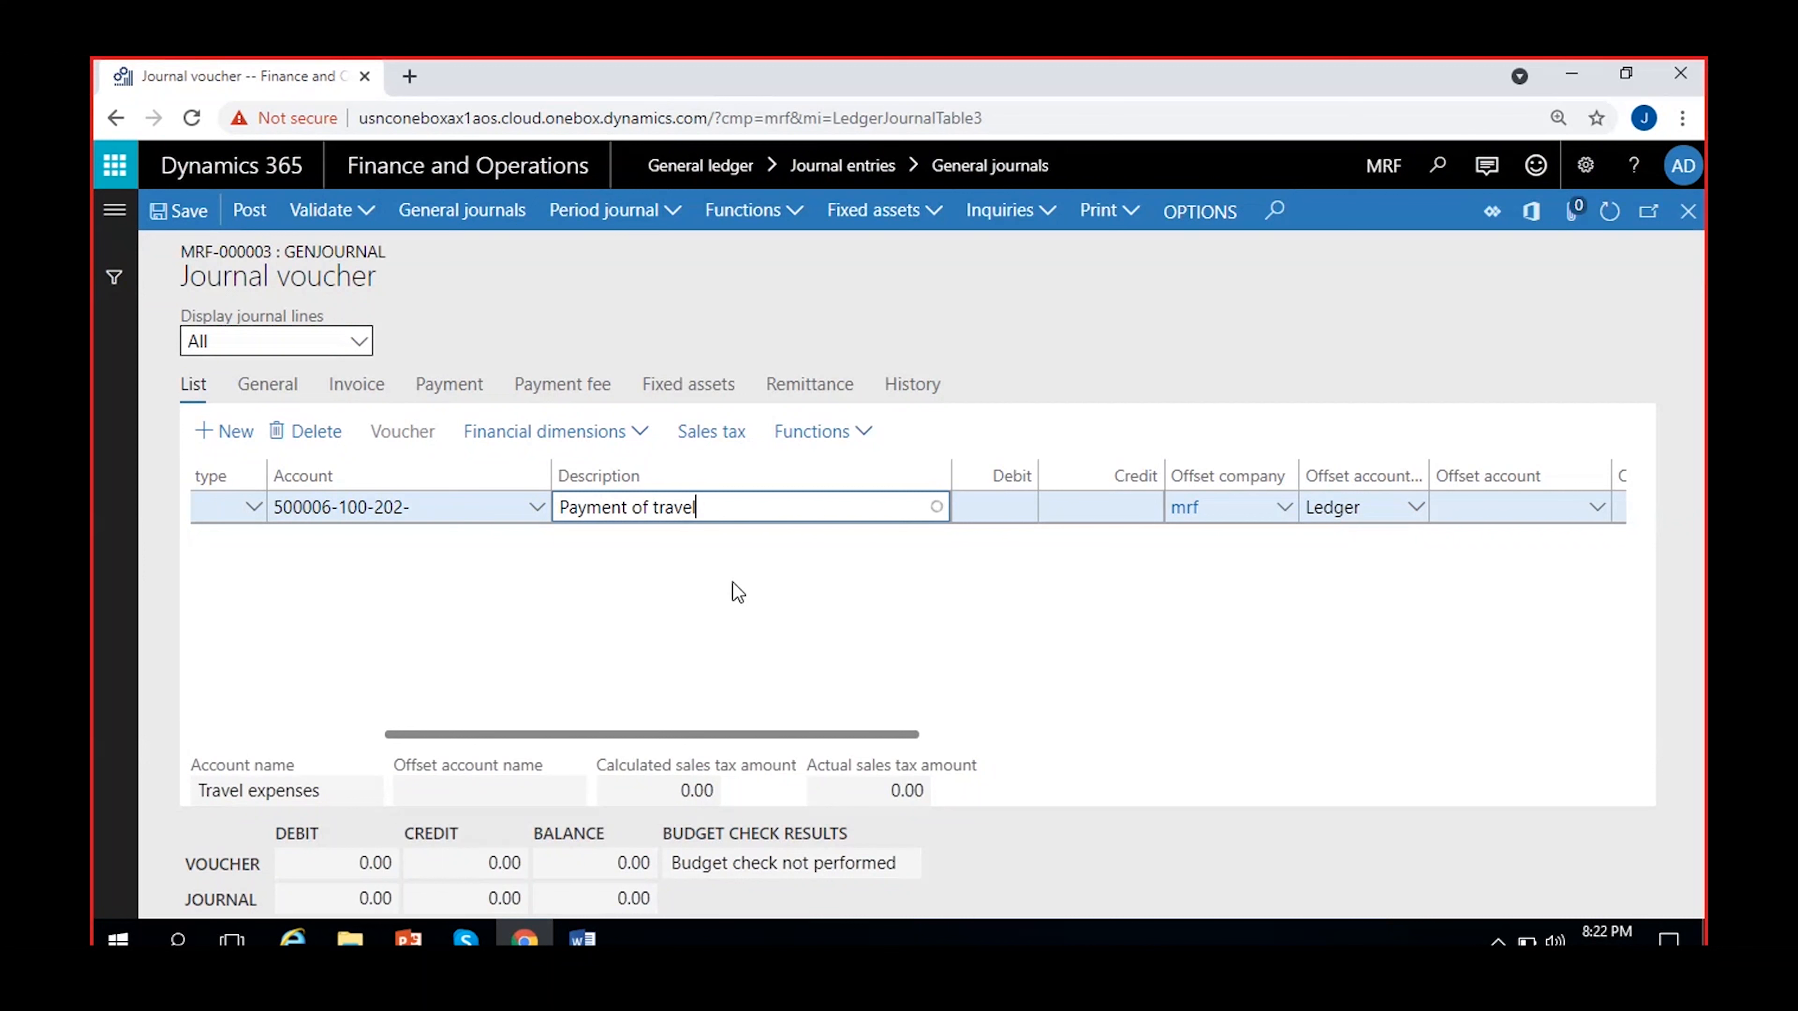
type(" expenes")
key("BackSpace")
key("BackSpace")
key("BackSpace")
type("ses")
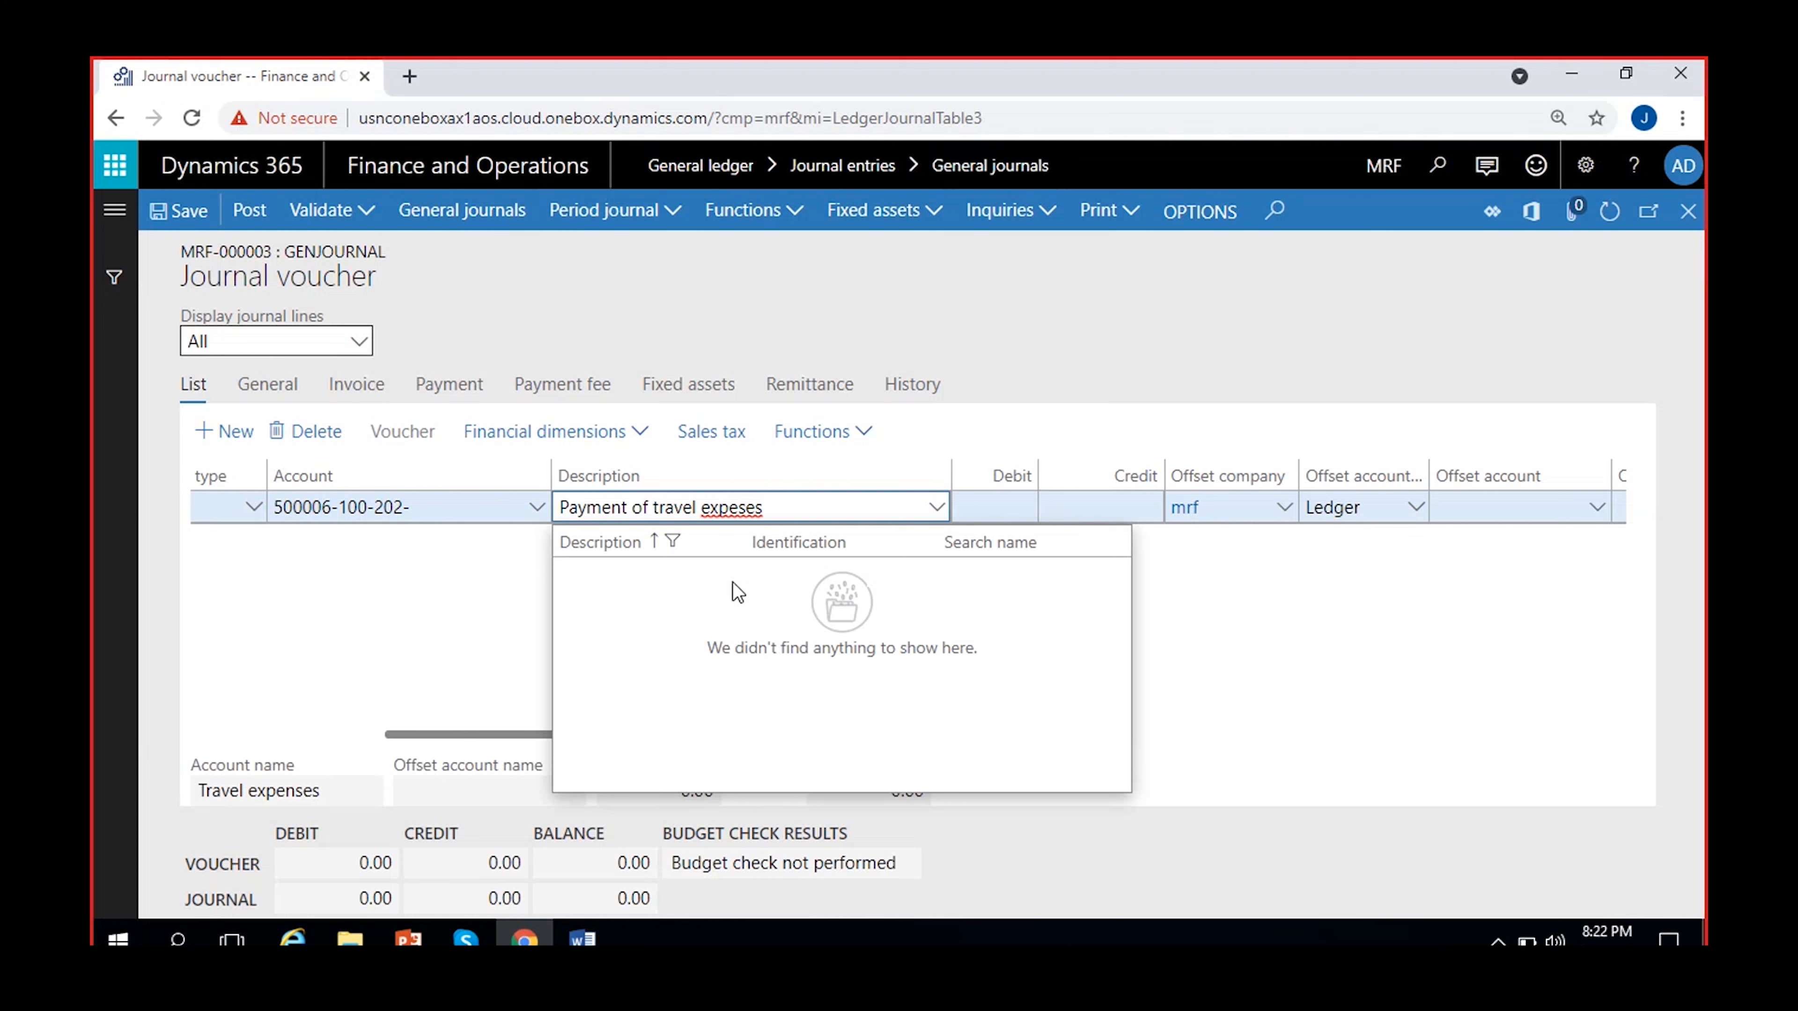
key("BackSpace")
key("BackSpace")
key("BackSpace")
key("BackSpace")
type("nses for Hyd location")
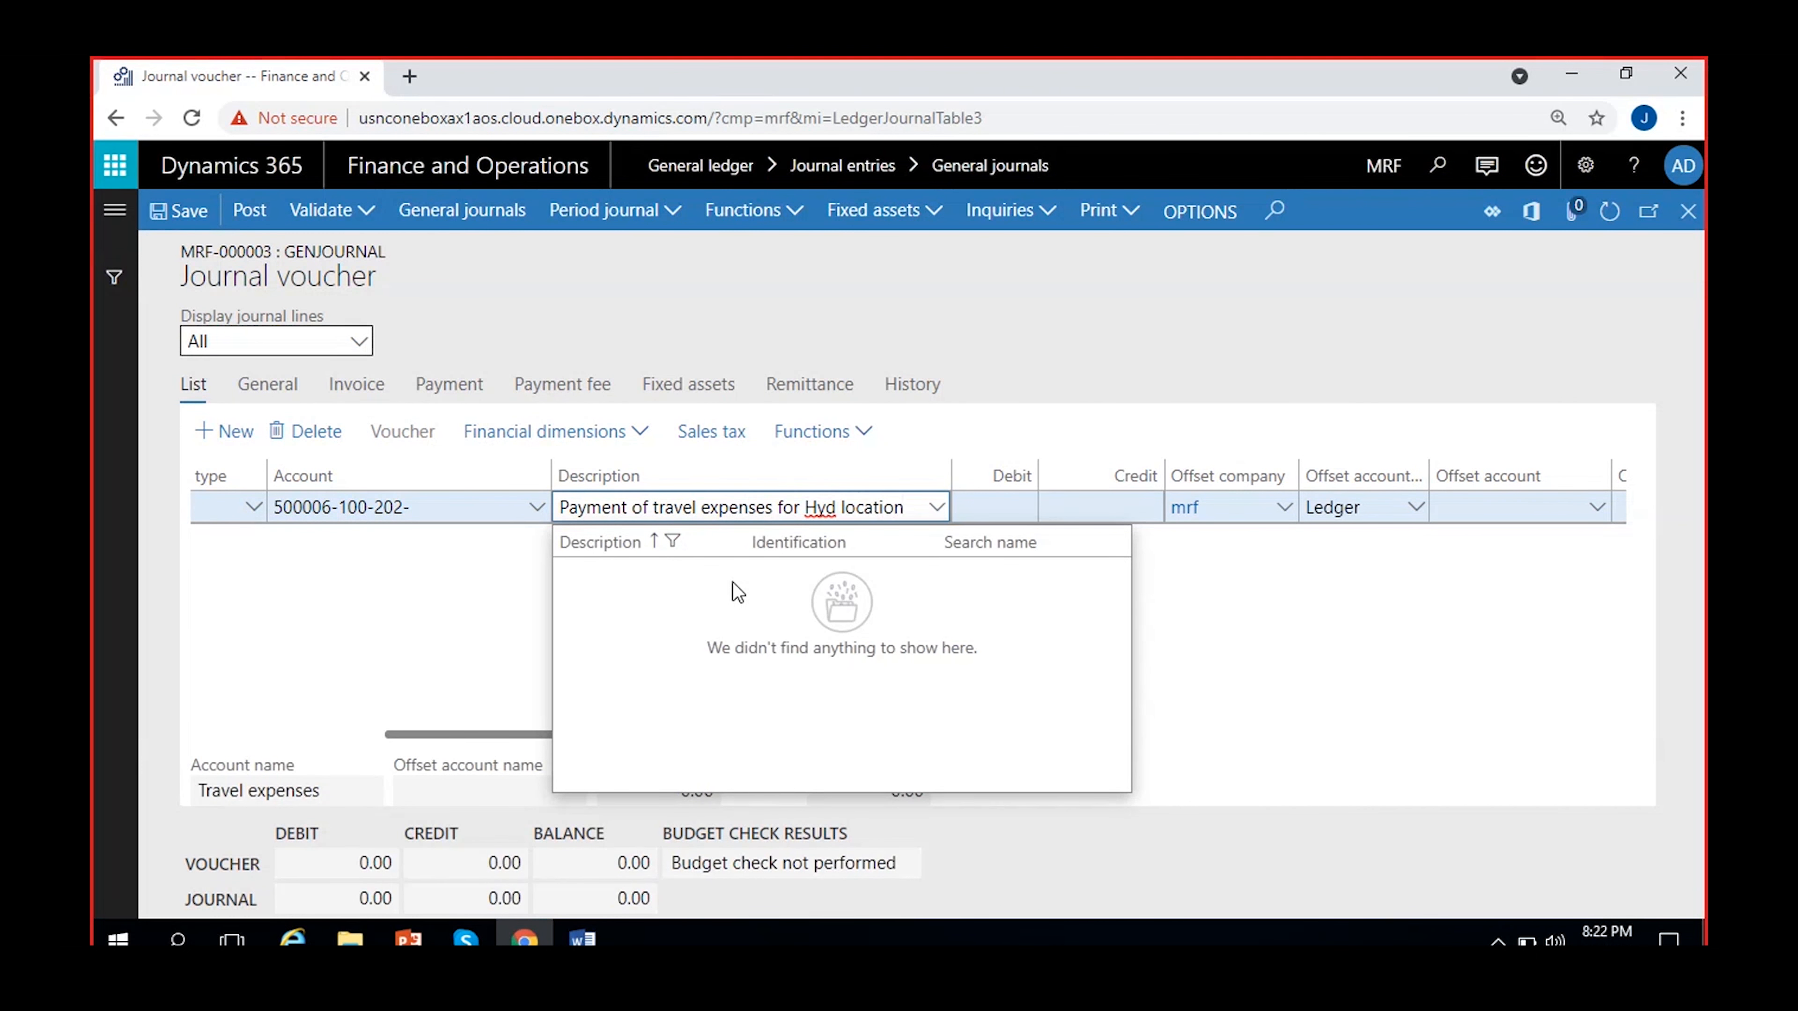
left_click(1240, 628)
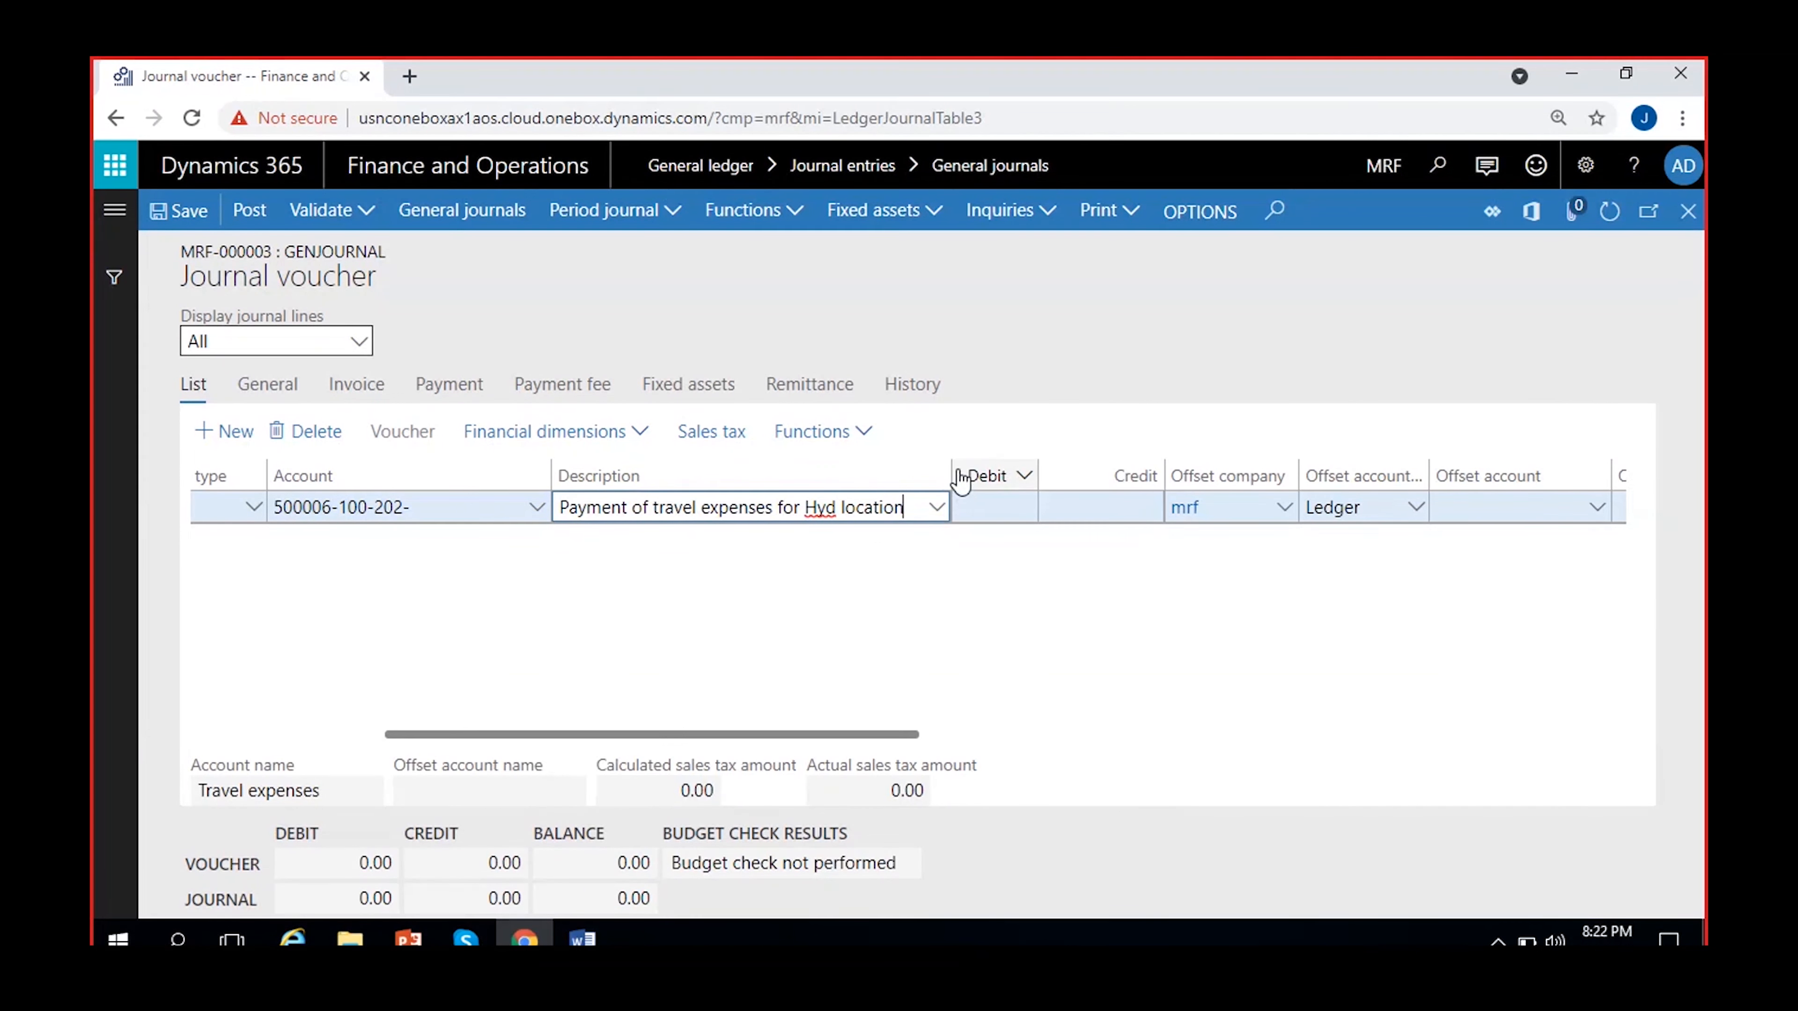
left_click_drag(945, 468, 1024, 470)
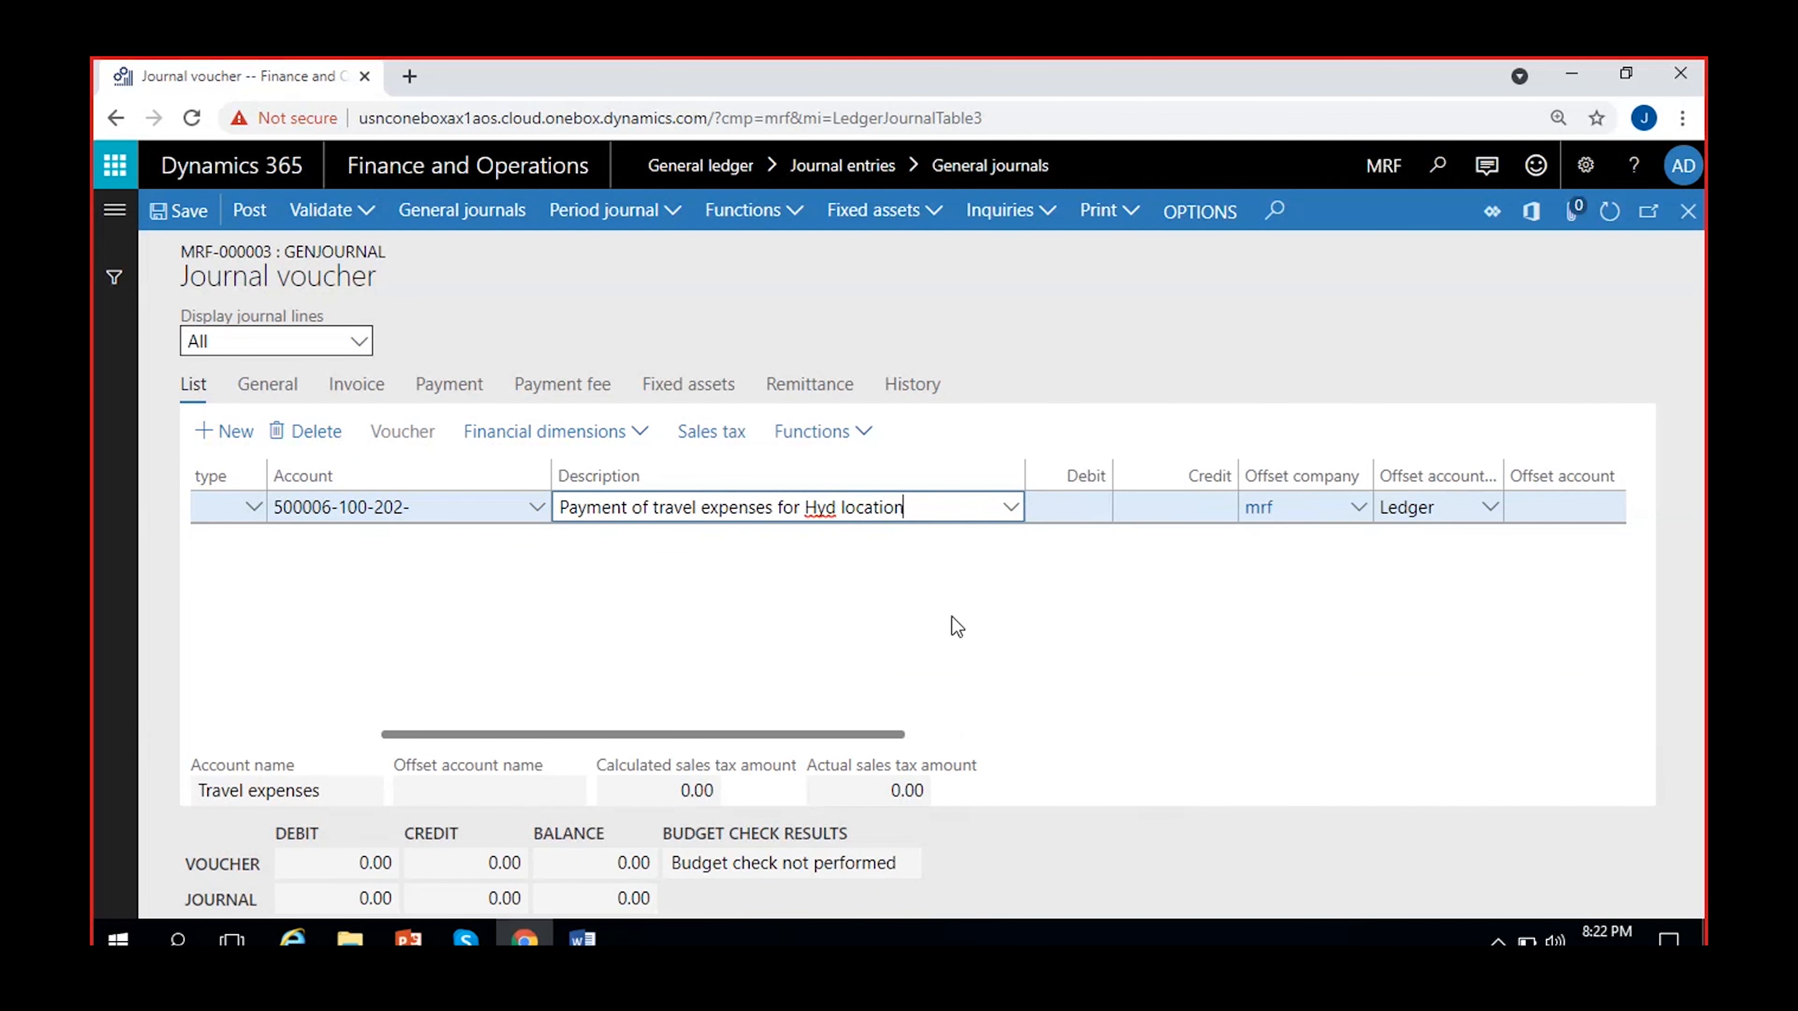
Narrow the Account and Description columns of the voucher line grid and widen the Debit column.
left_click_drag(551, 474, 469, 475)
left_click_drag(934, 471, 857, 471)
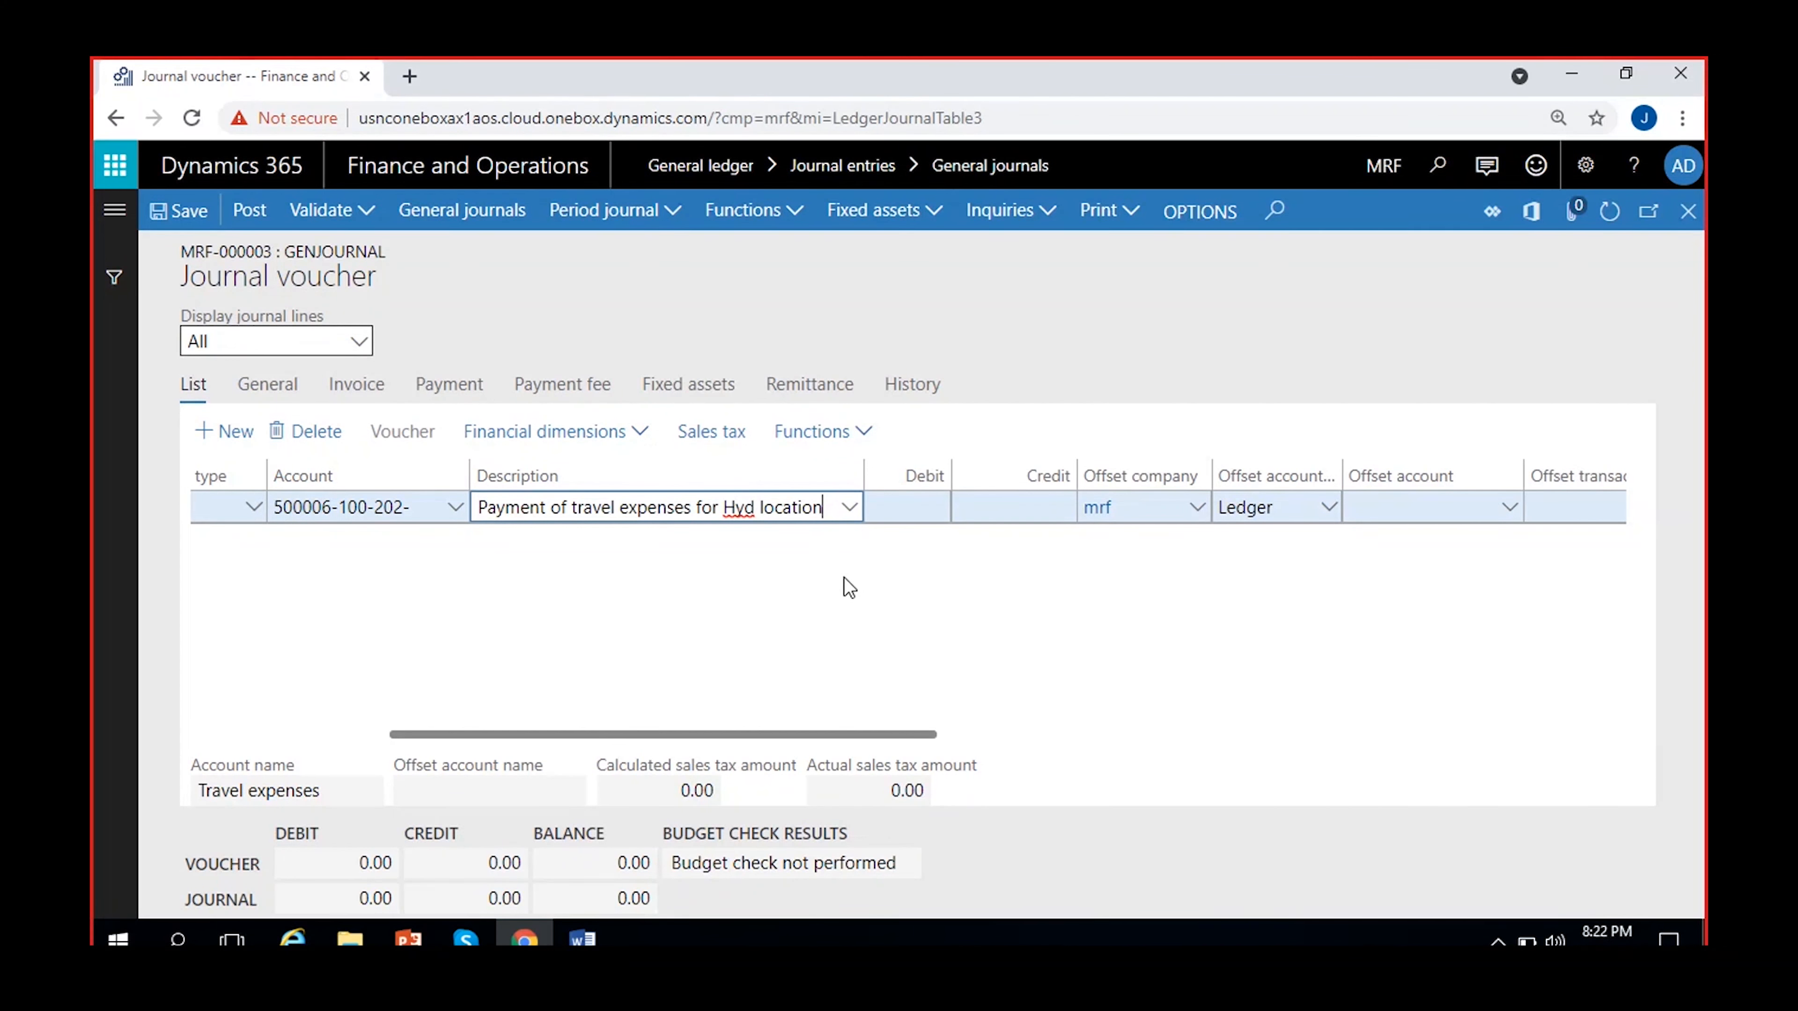
left_click_drag(952, 476, 993, 473)
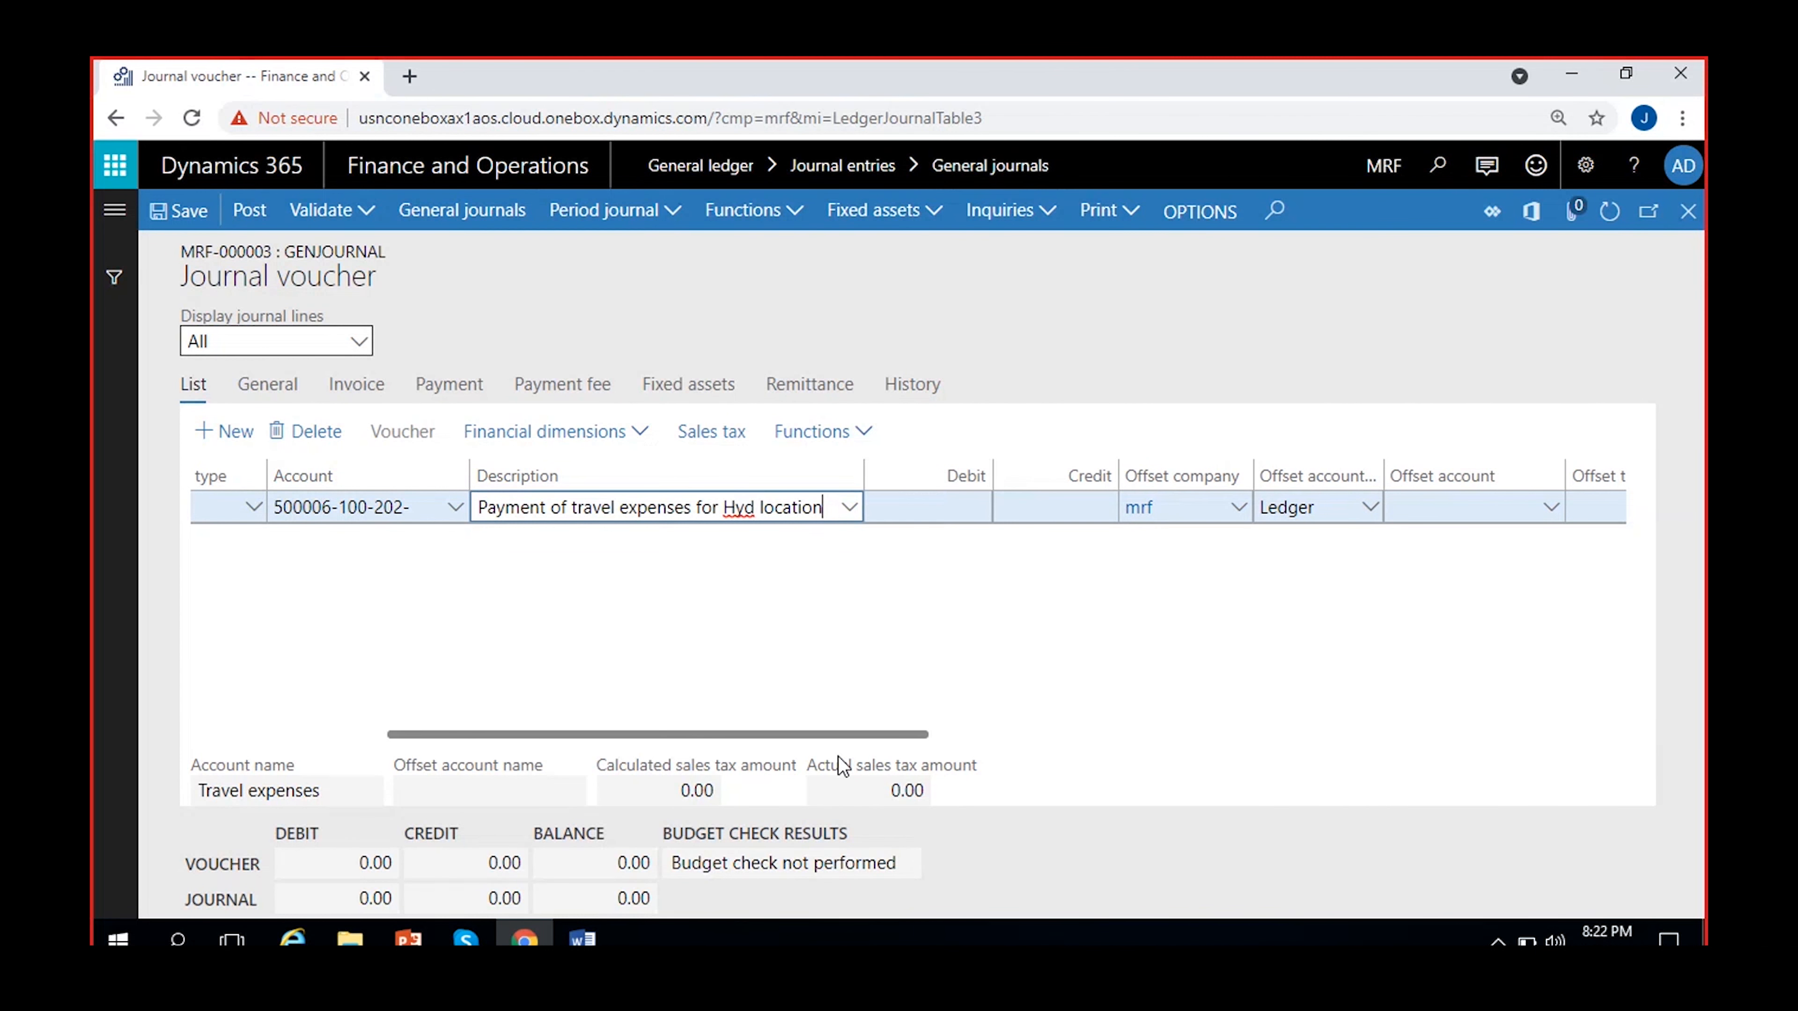
Enter a debit amount of 1000 on the travel expenses line and leave the credit amount empty.
key("Tab")
type("1000")
left_click_drag(839, 734, 805, 735)
left_click(1122, 673)
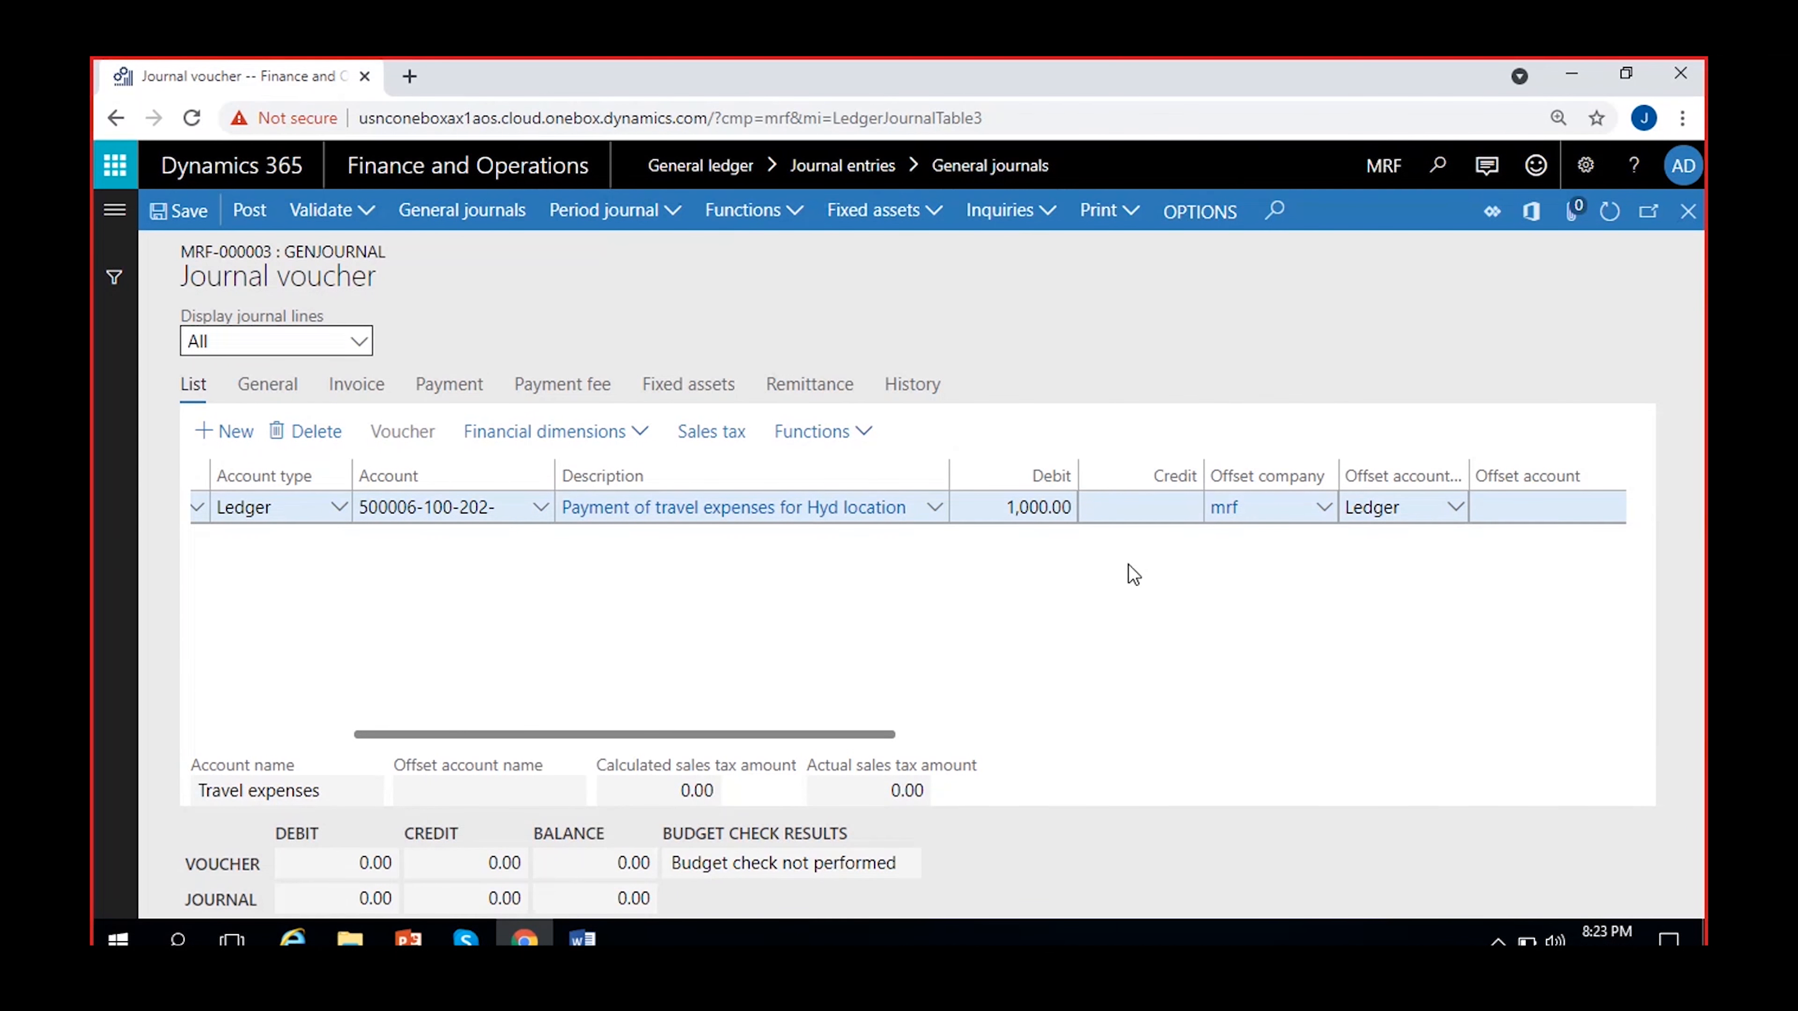
scroll(1145, 578, "right", 2)
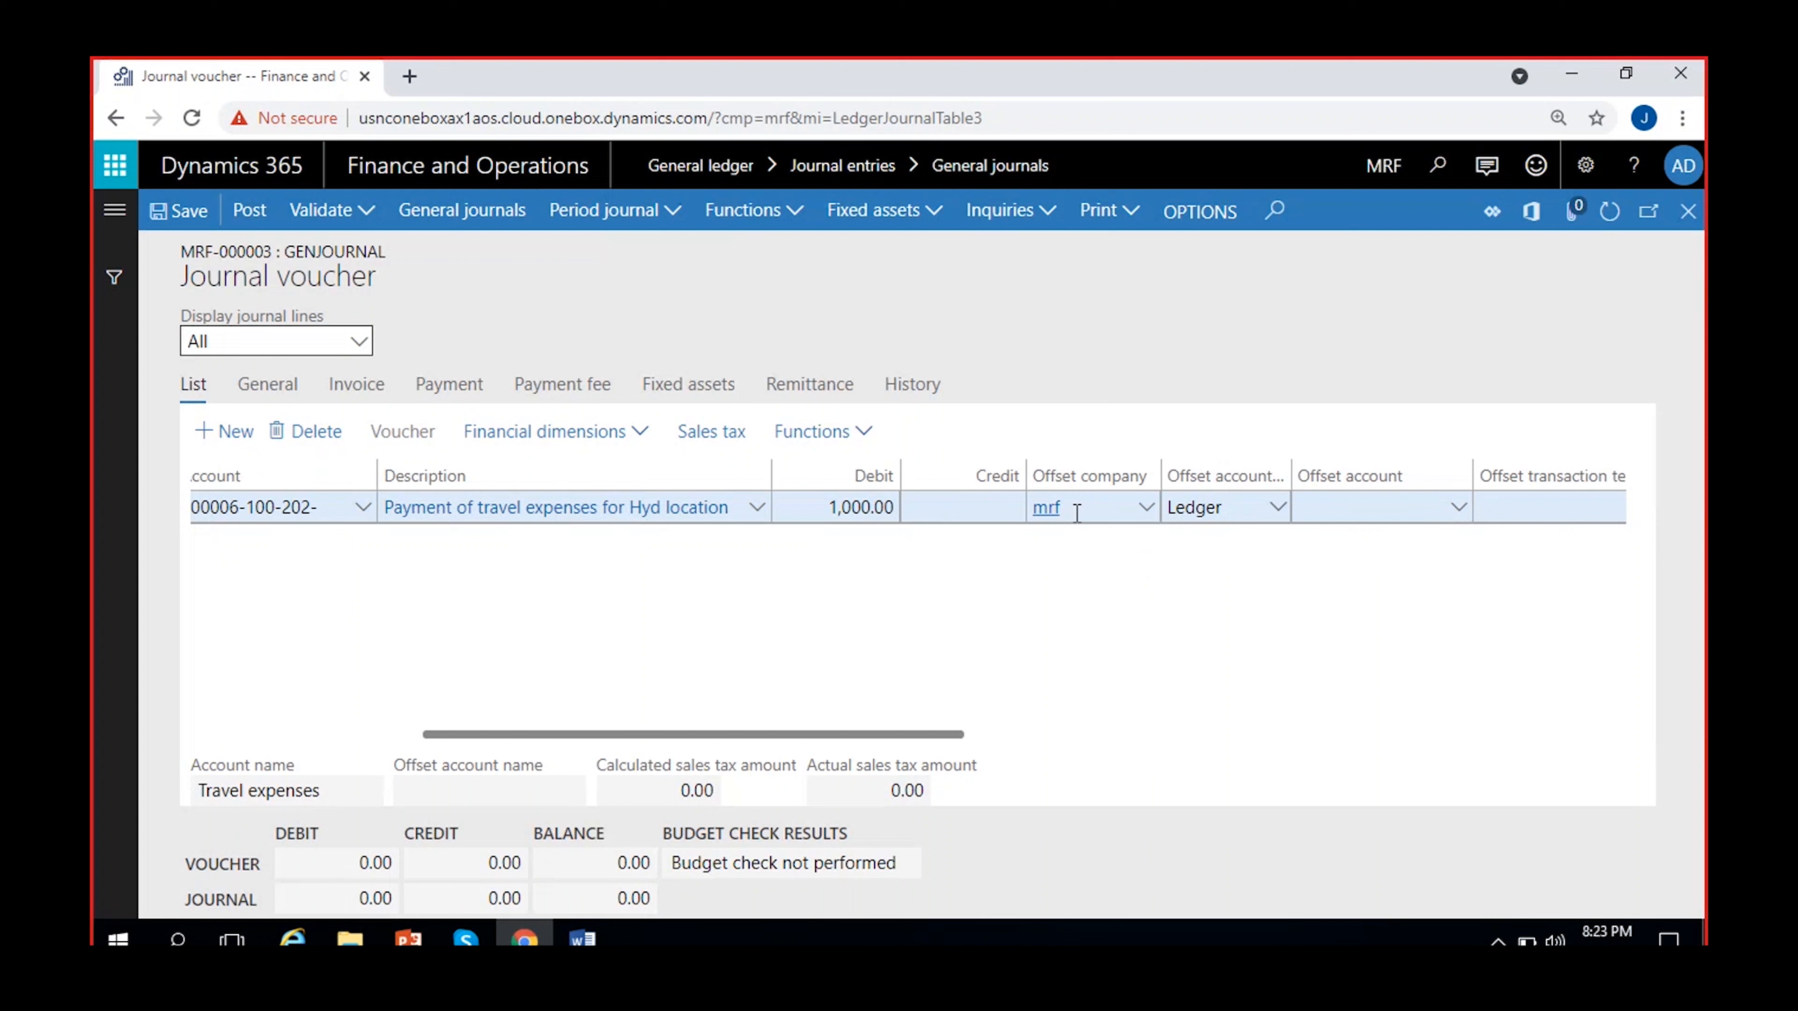
left_click(947, 511)
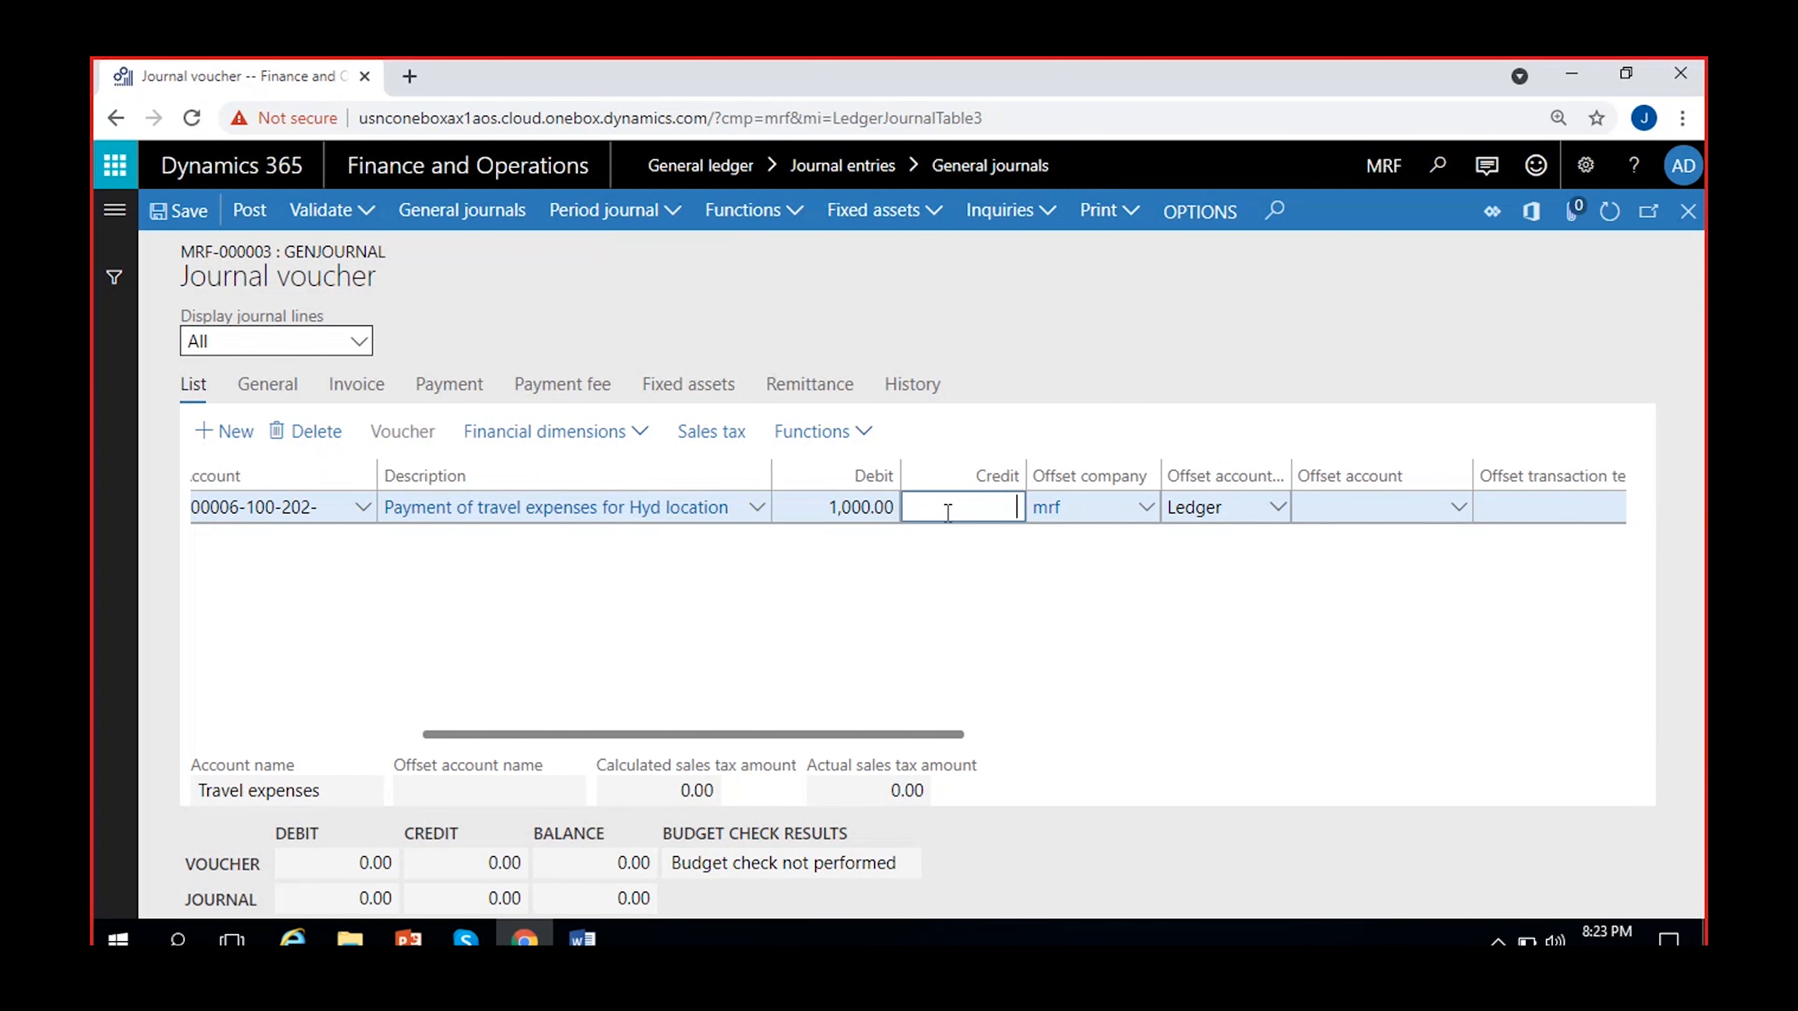
left_click(990, 567)
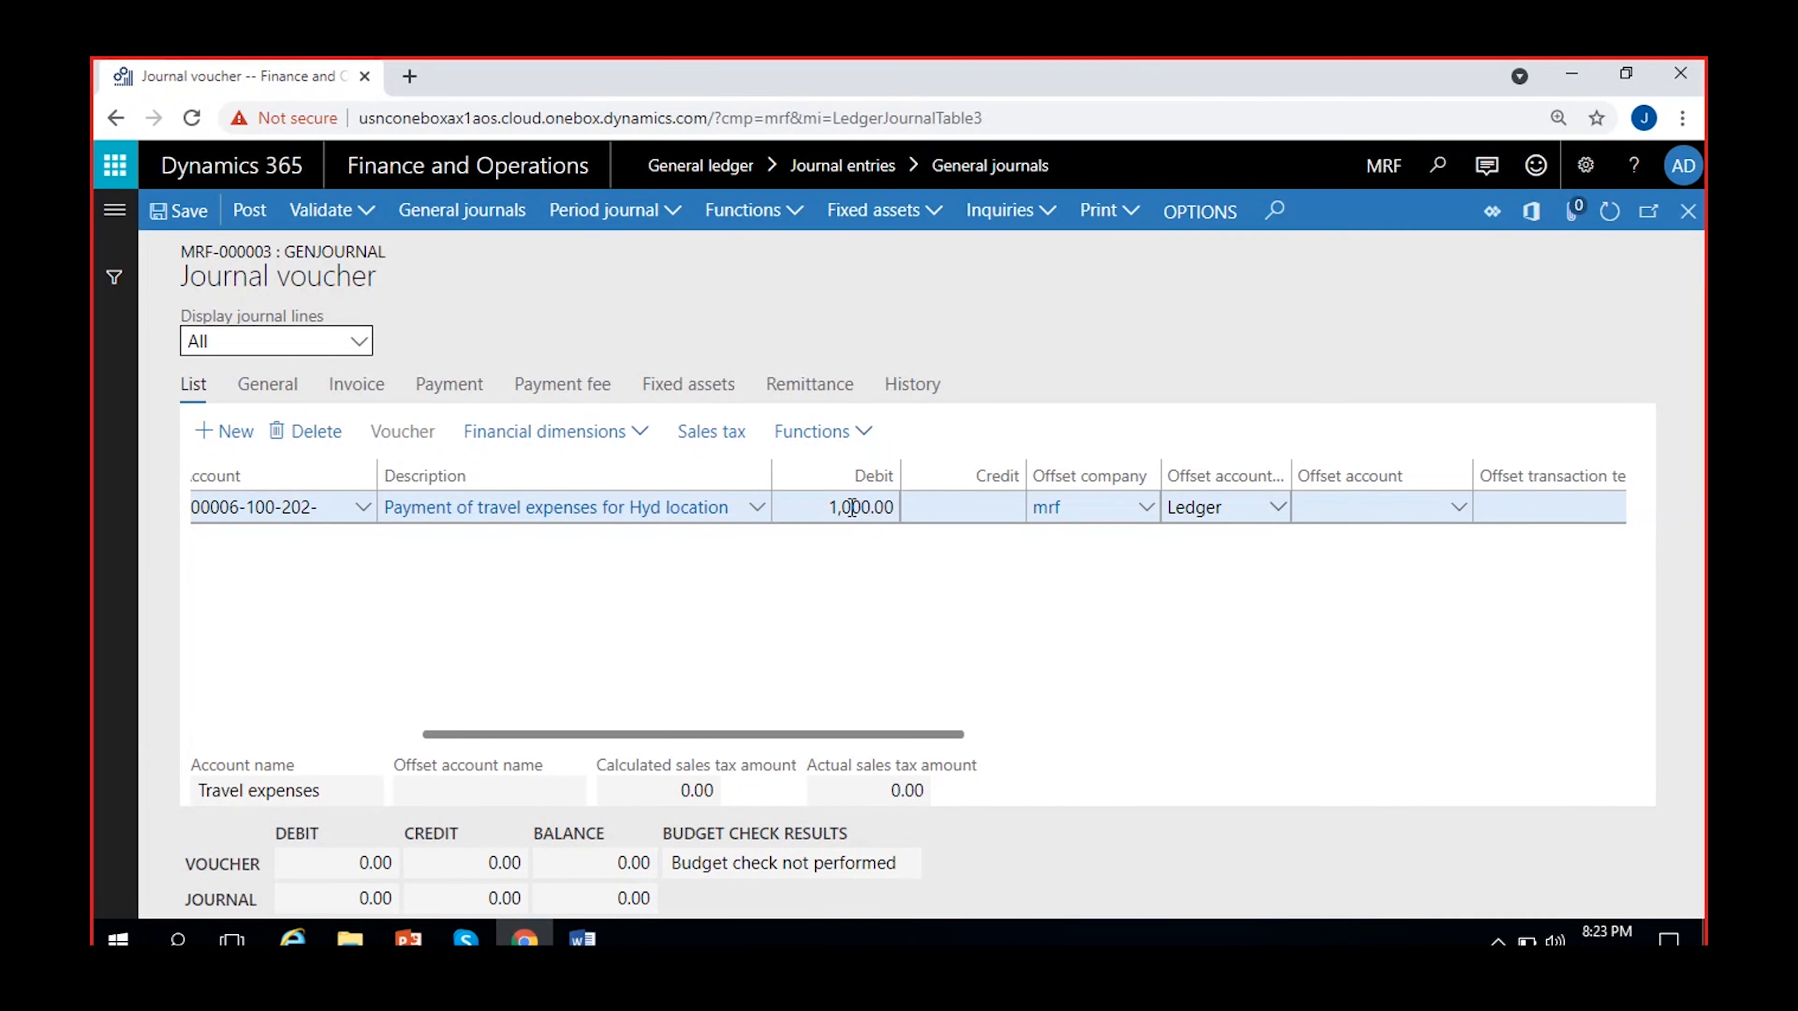
left_click(978, 508)
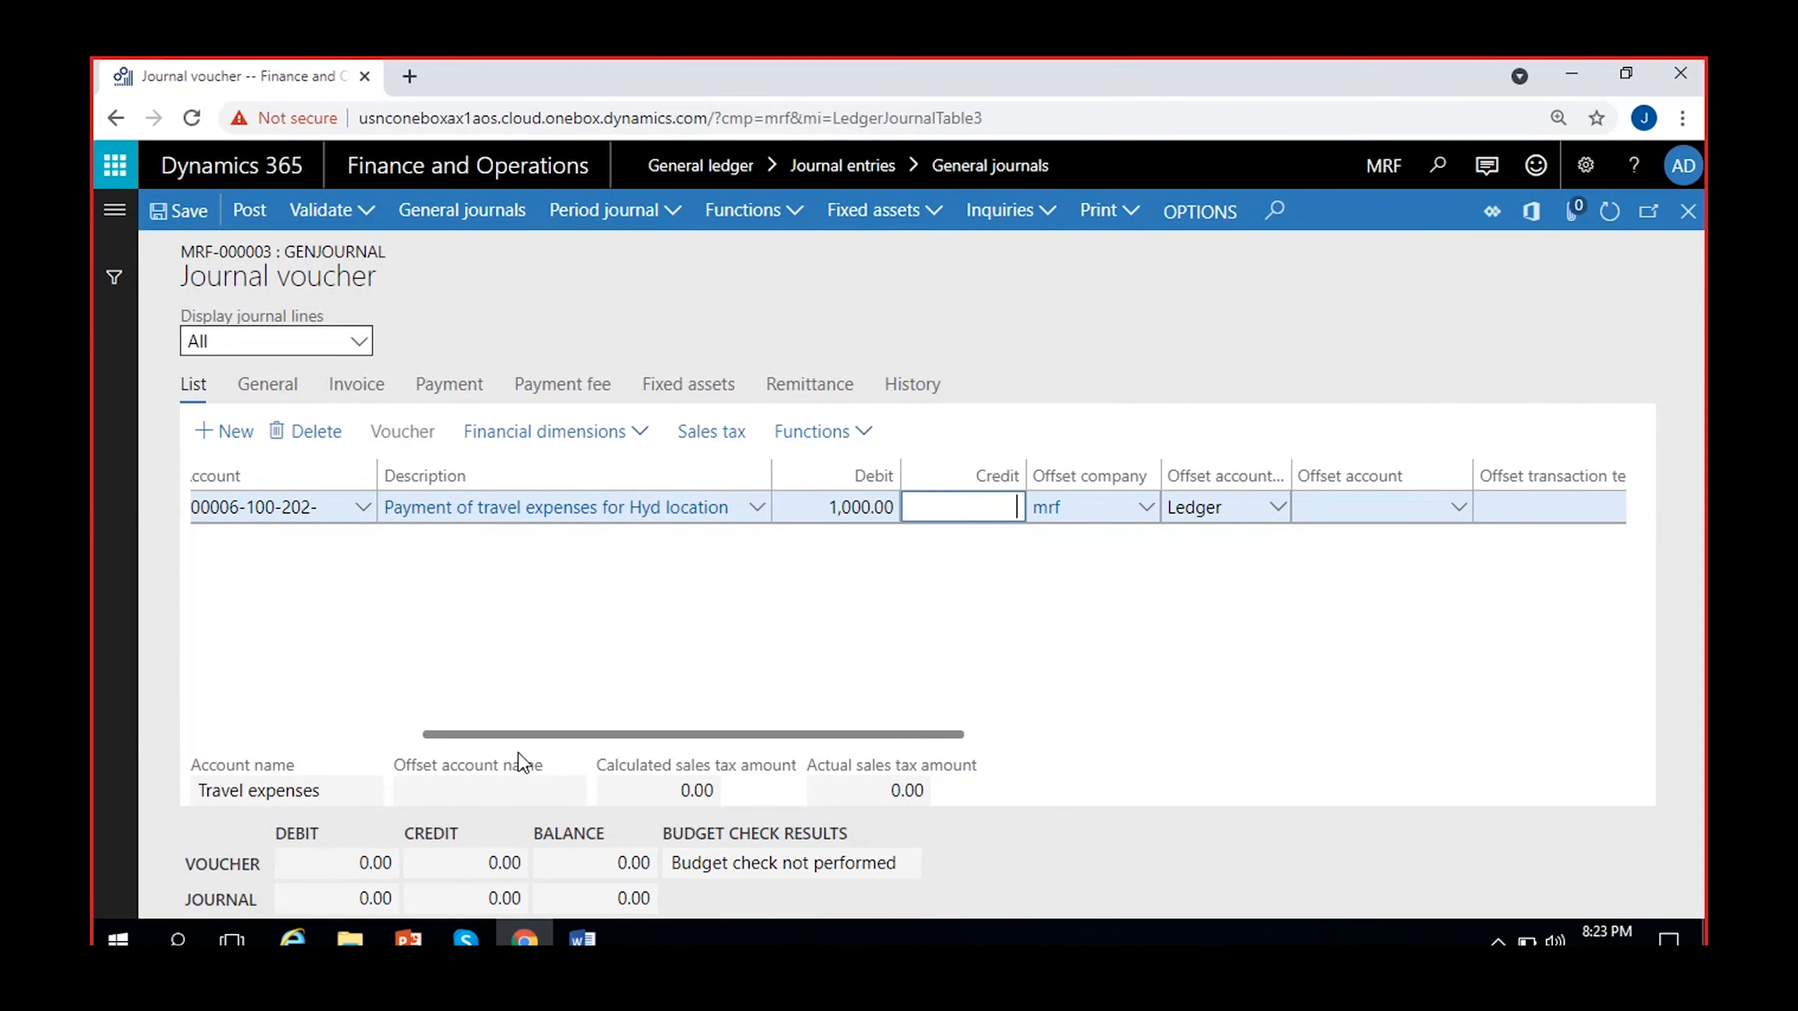
left_click_drag(502, 735, 478, 734)
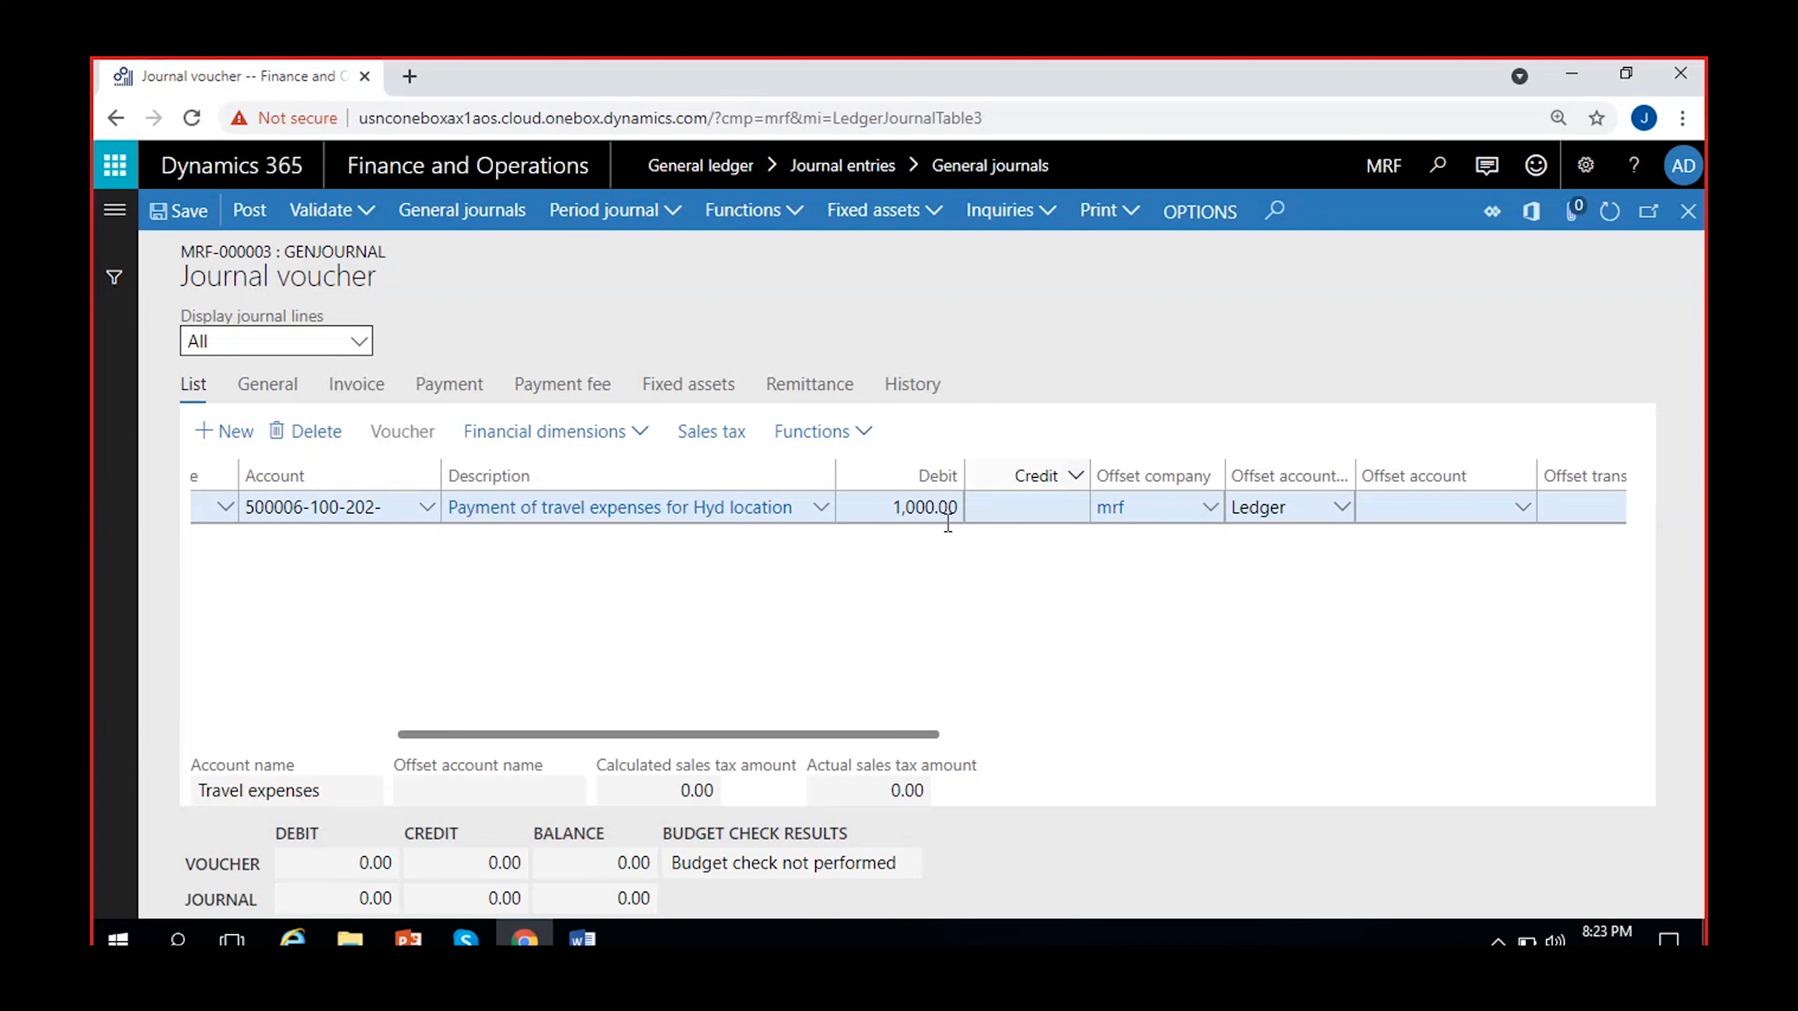
Set the line's offset account to 100000 Cash with location 100 Hyderabad and department 202 Sales&Marketing.
left_click(1498, 518)
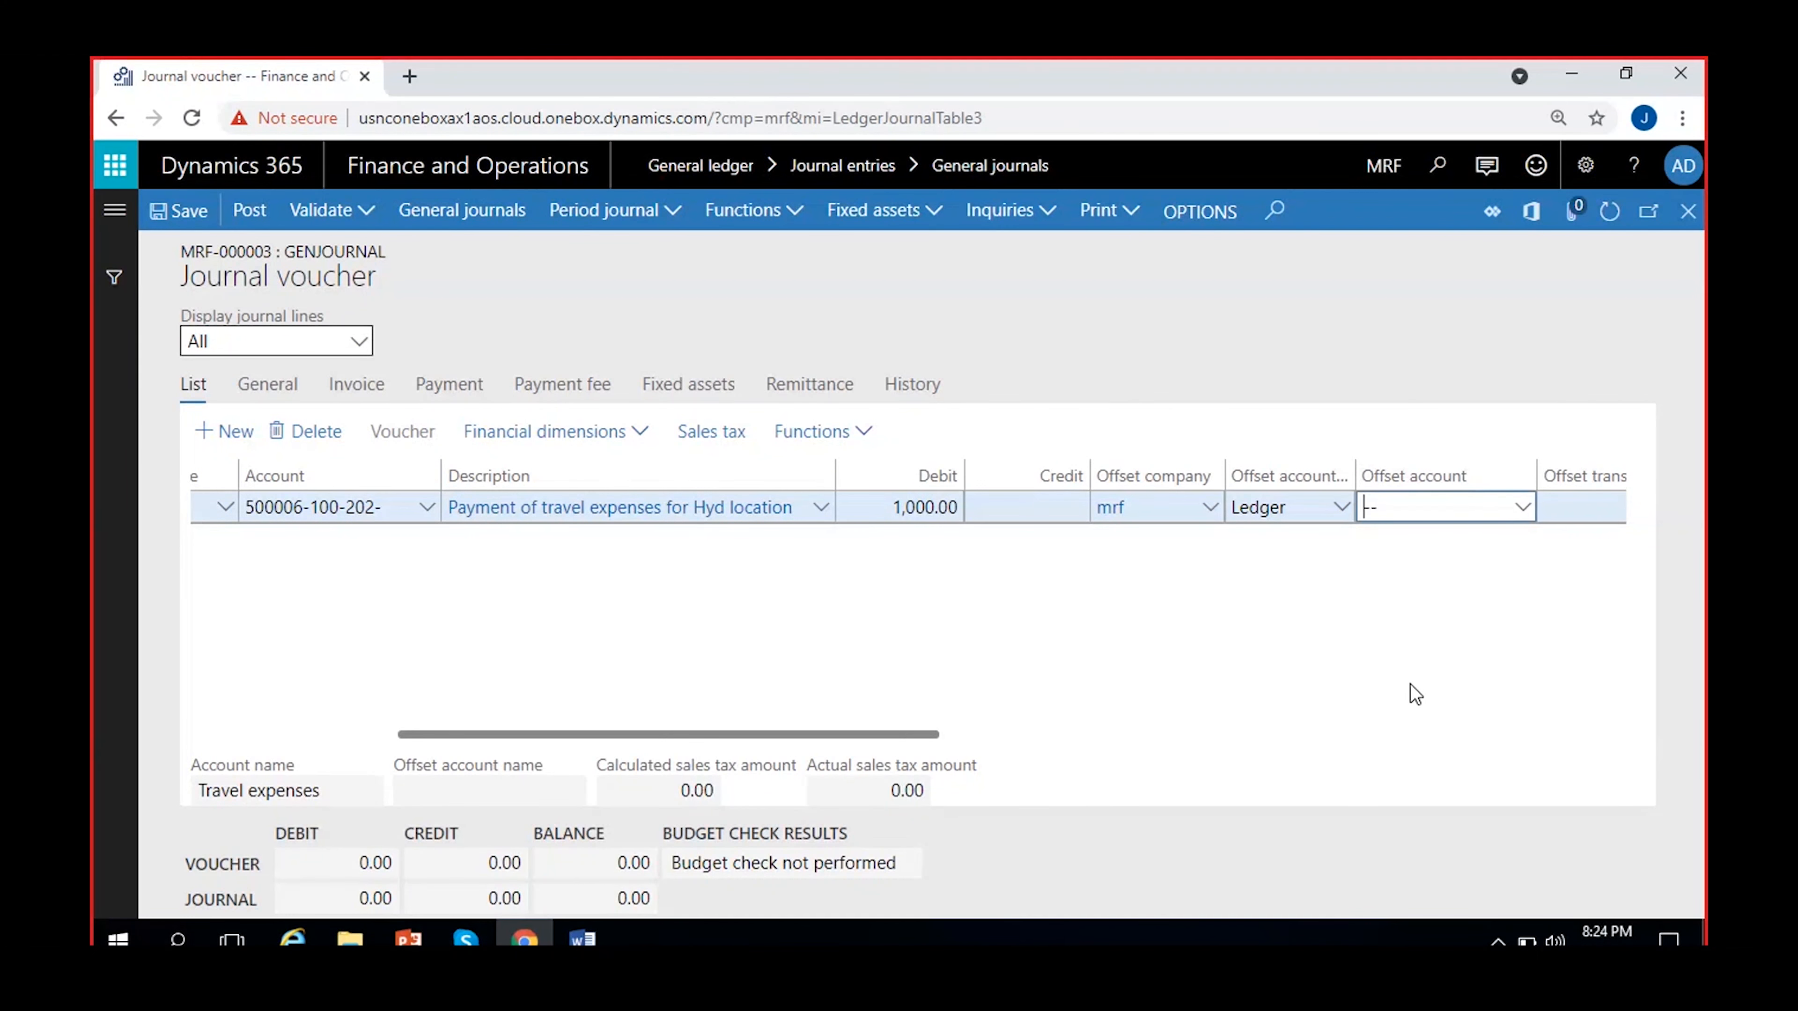
left_click(1522, 510)
type("cash")
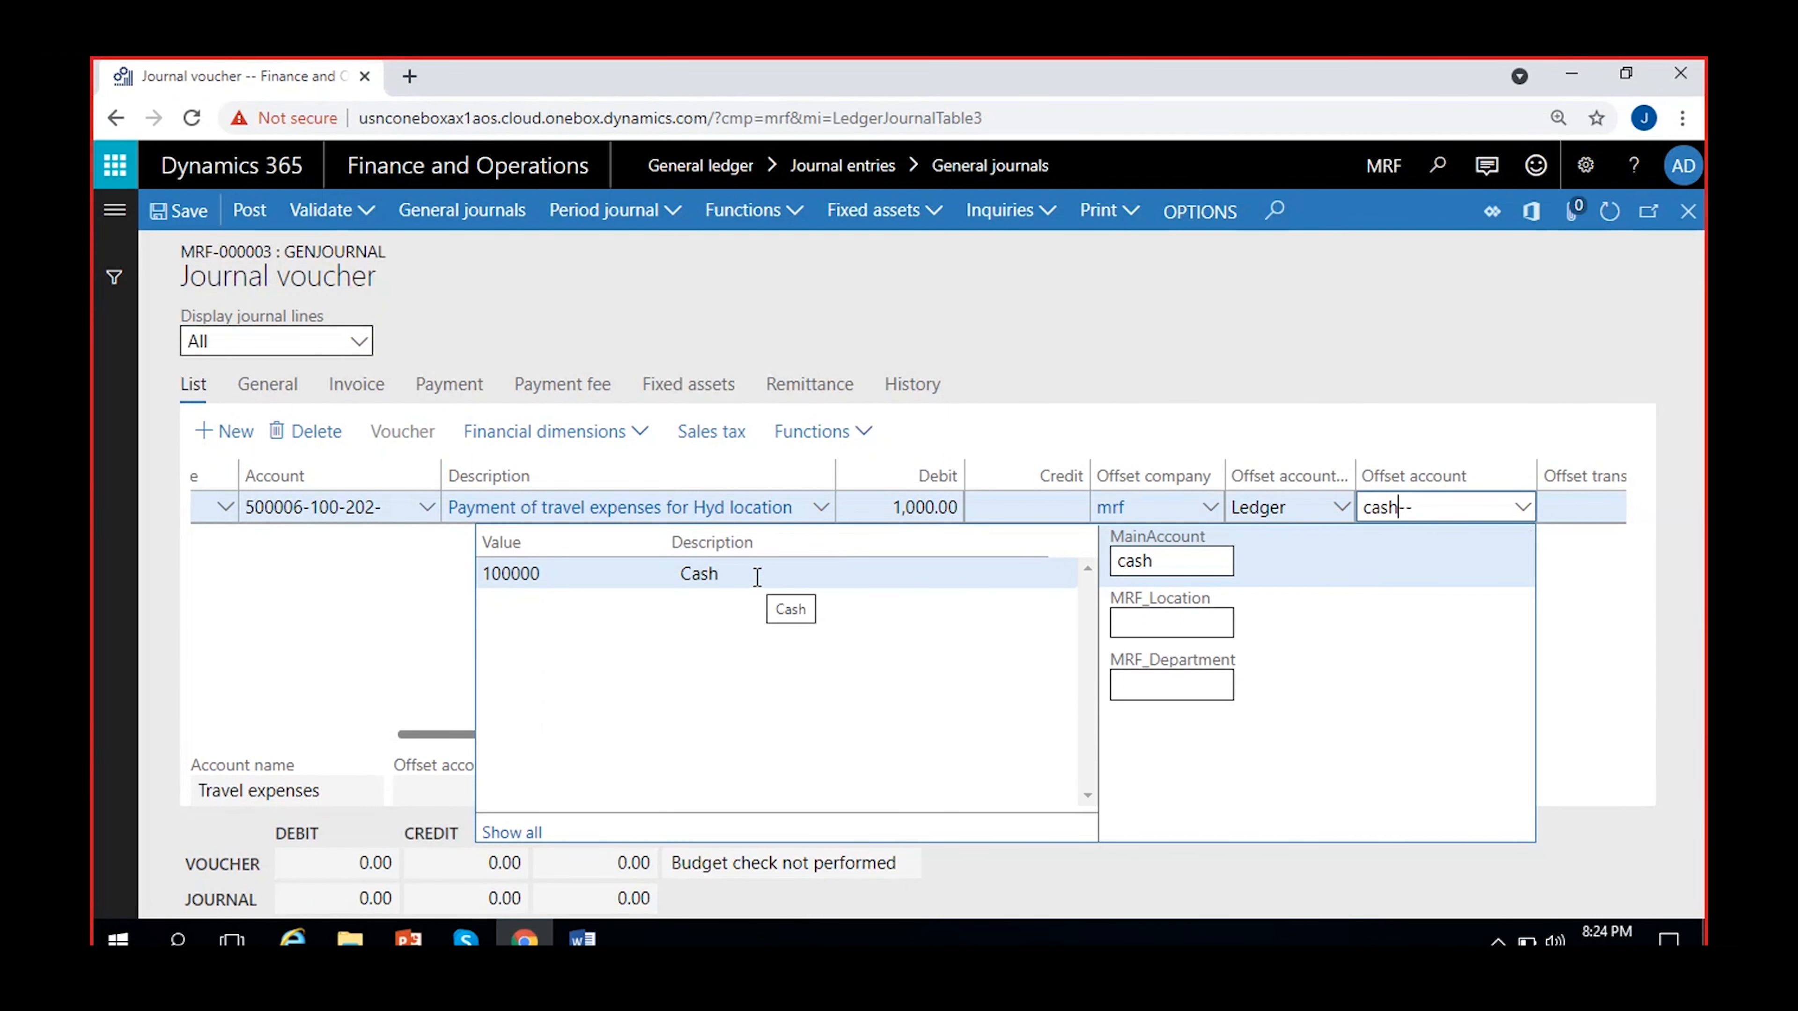
left_click(757, 575)
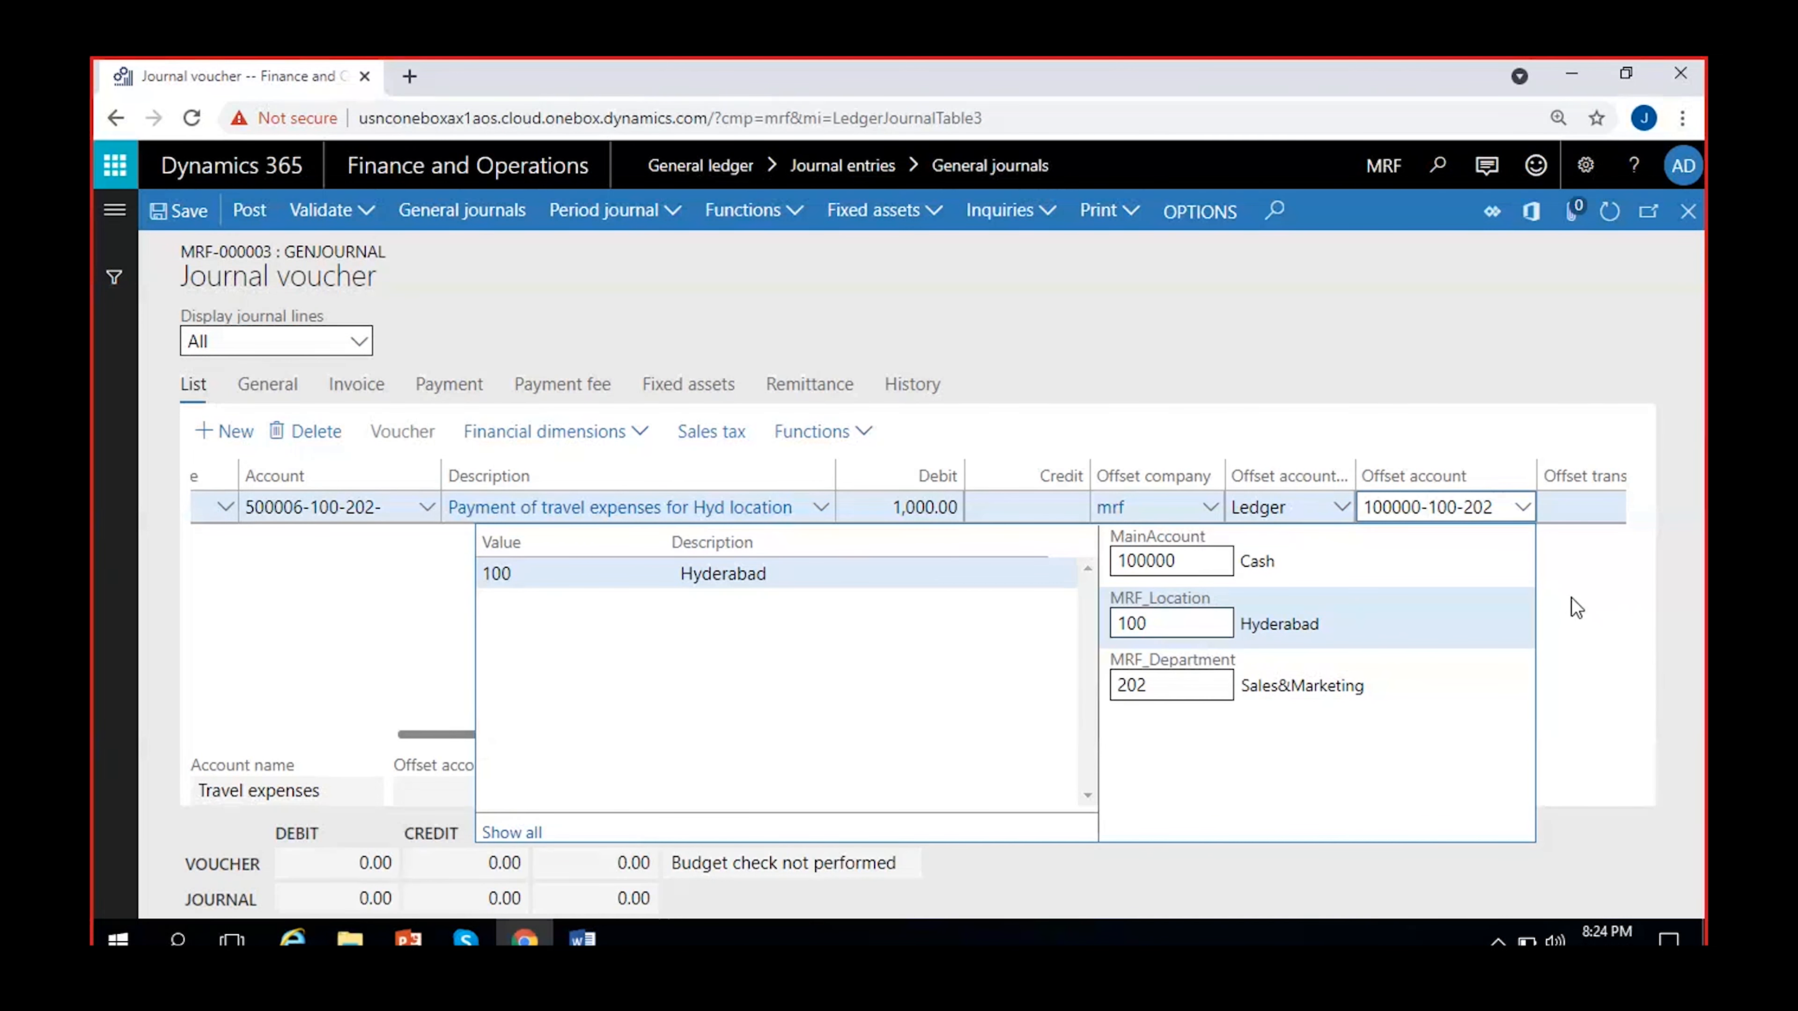
left_click(1577, 630)
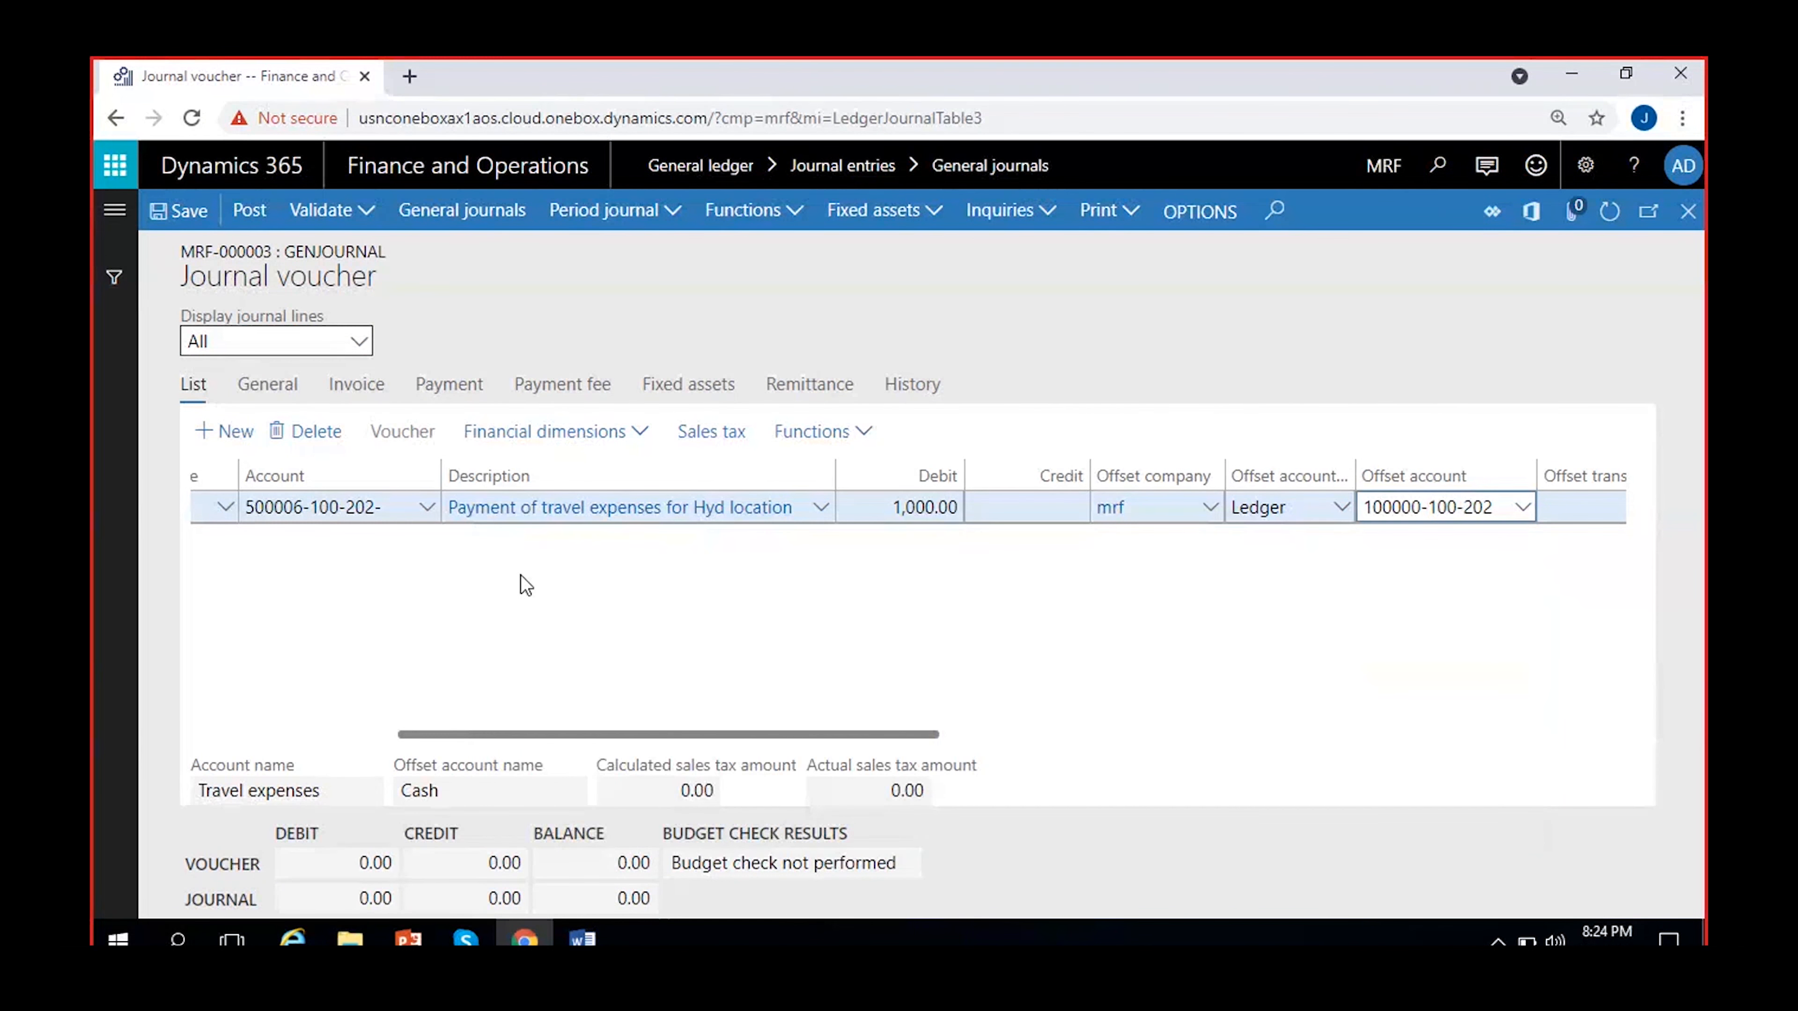
Compare the financial dimensions of the line's Travel expenses account with those of its Cash offset account.
left_click(306, 507)
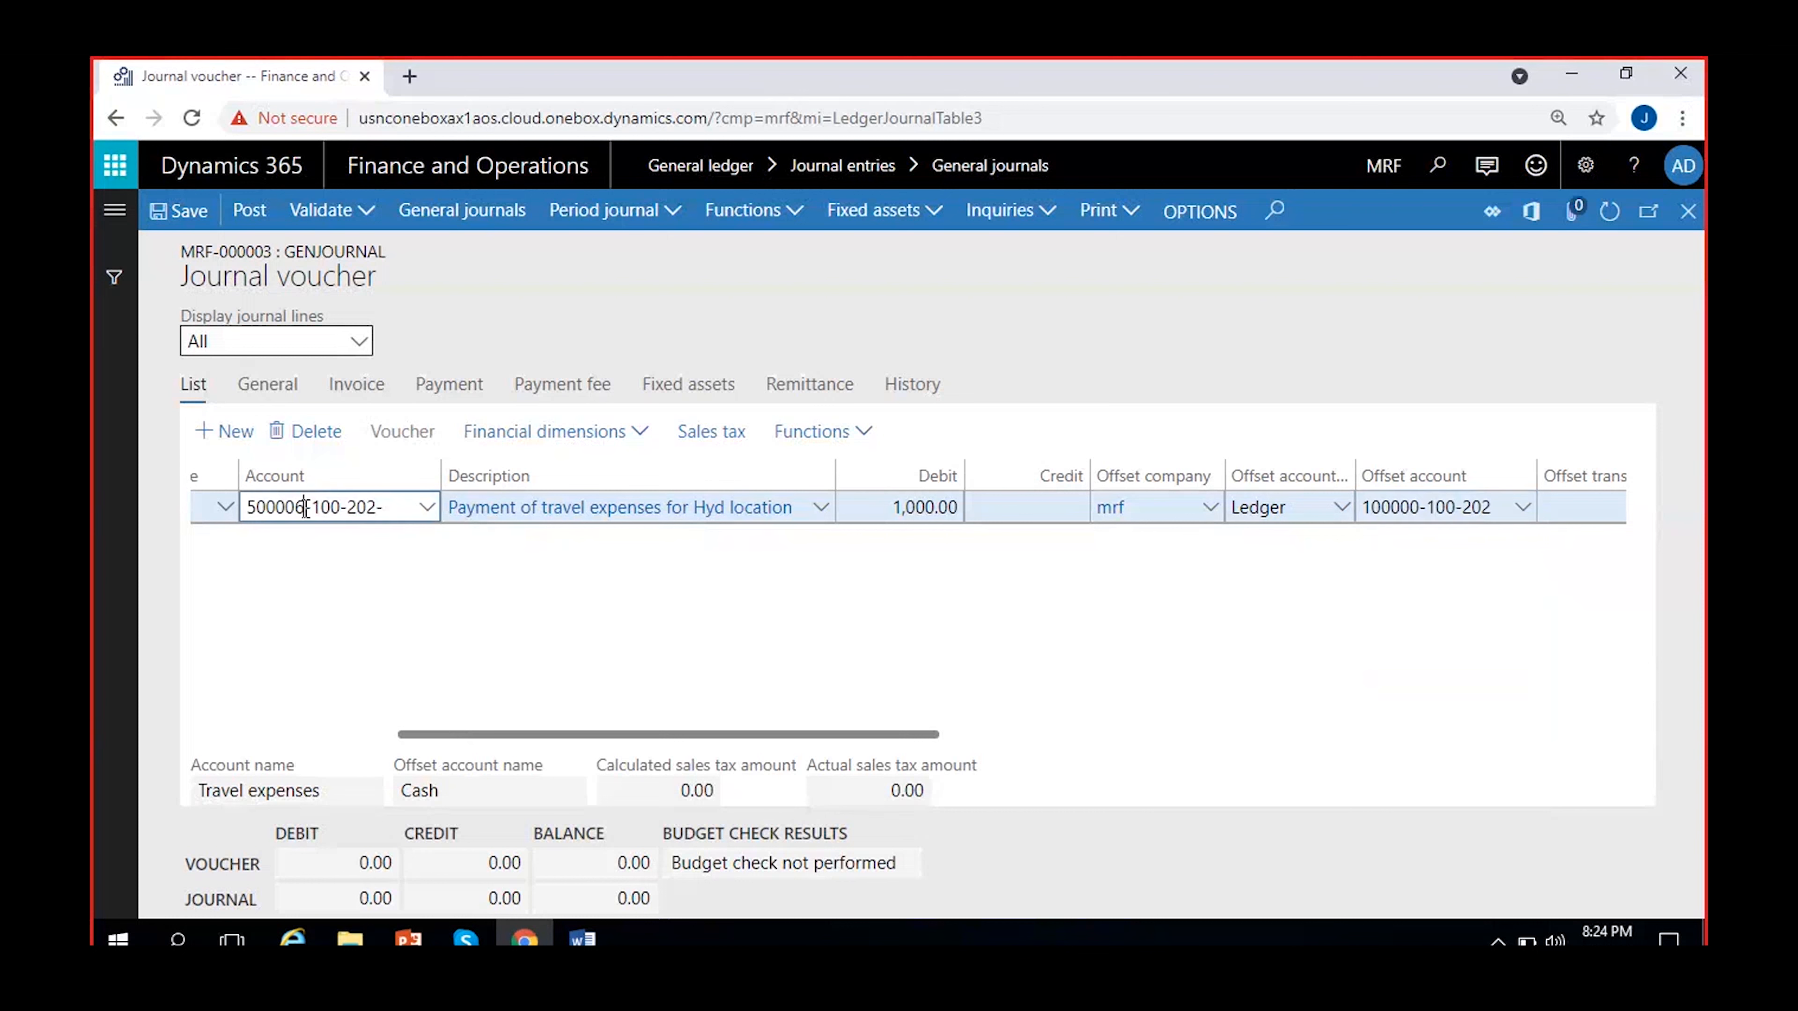
left_click(429, 516)
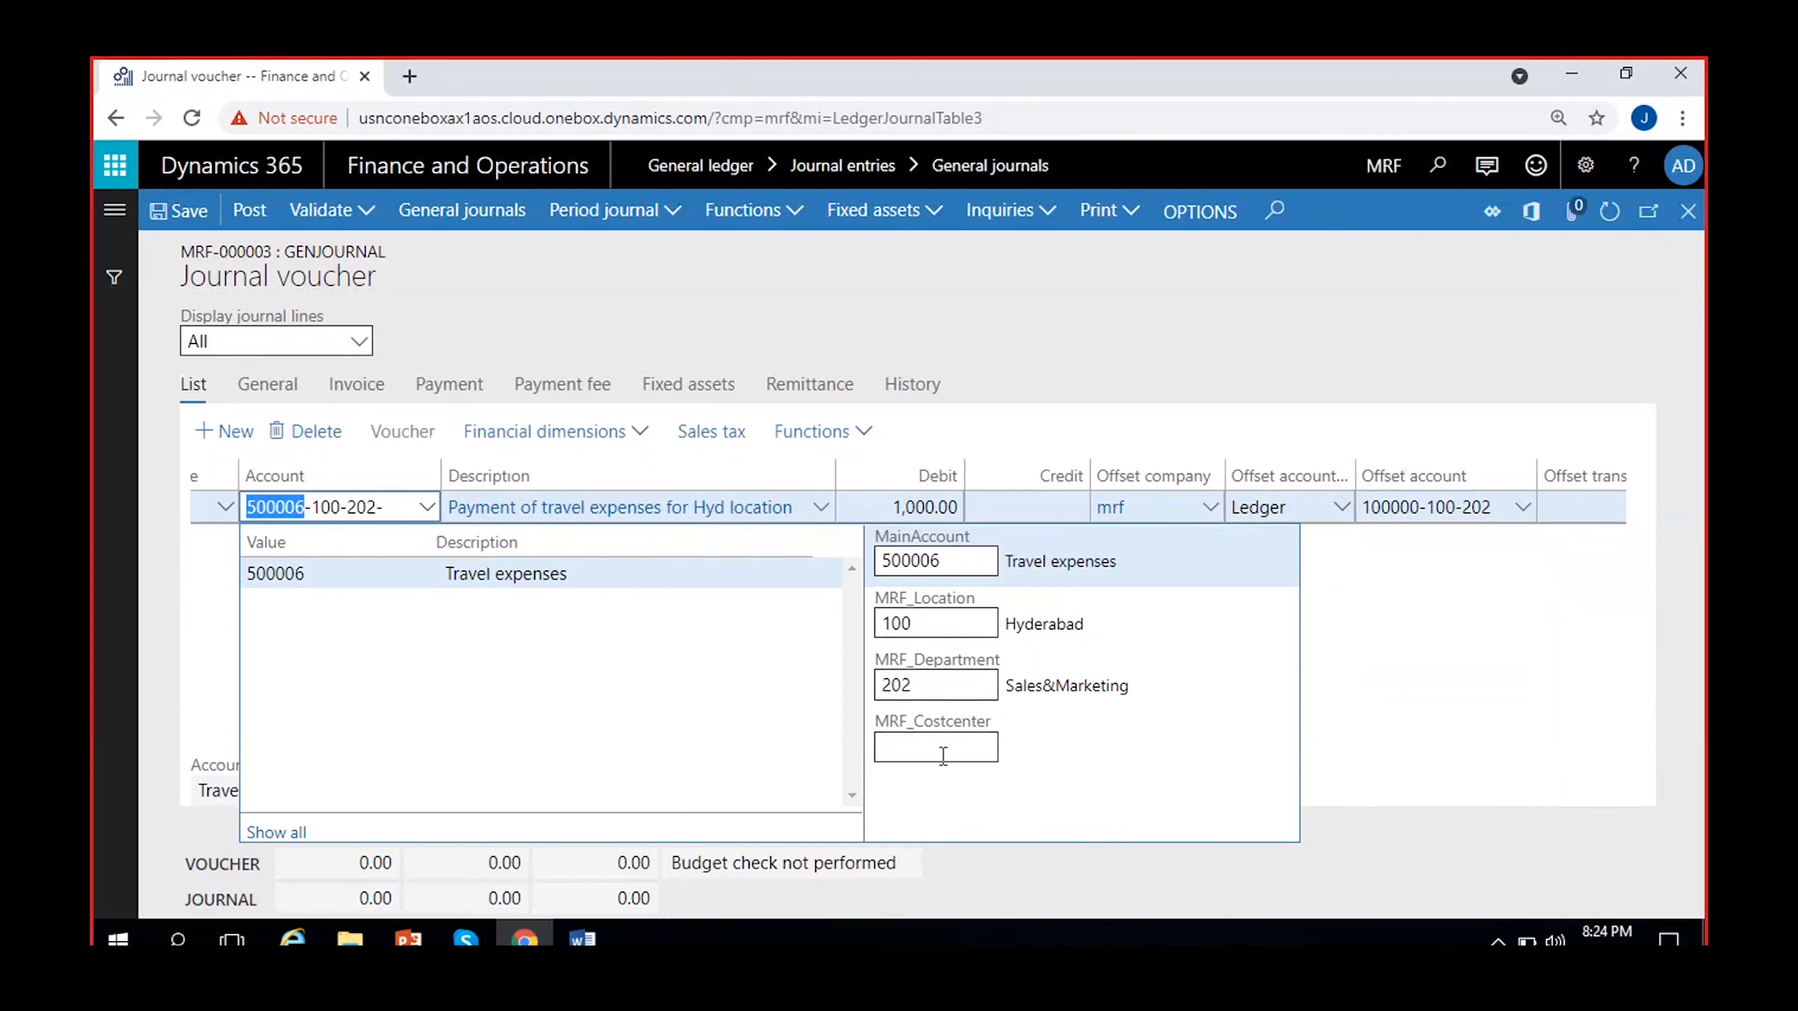
left_click(970, 750)
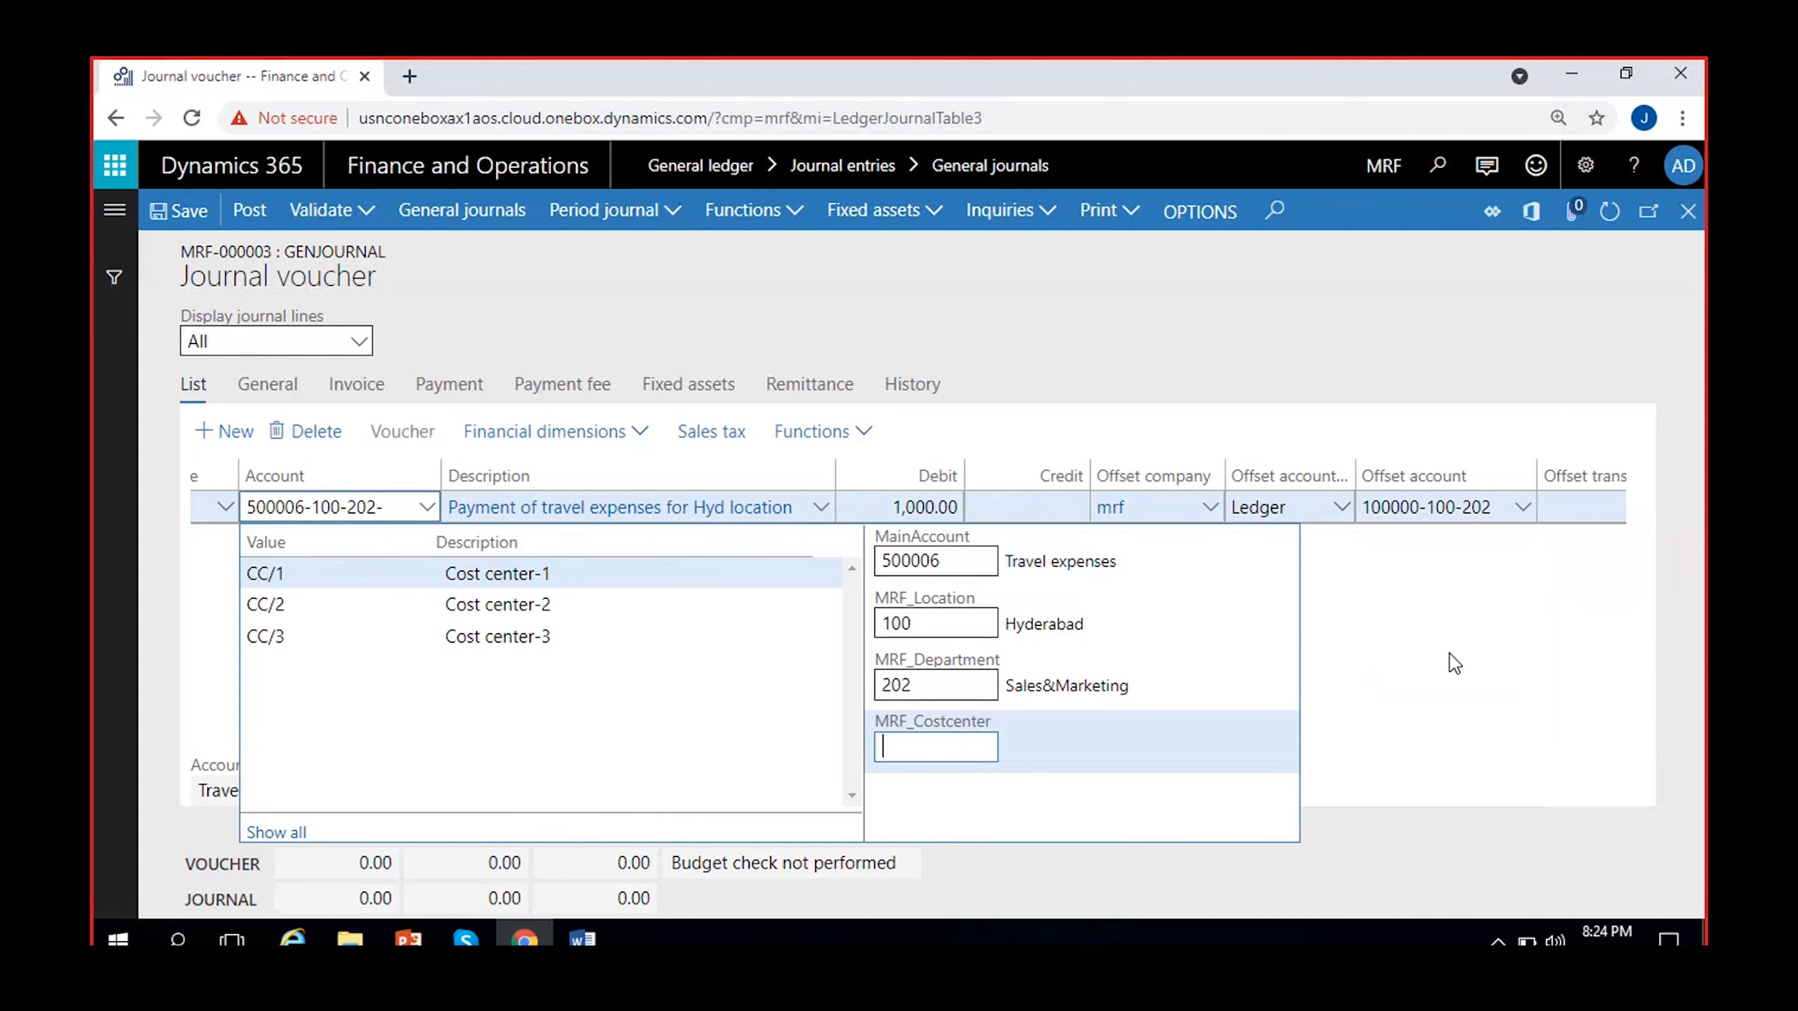
left_click(1527, 511)
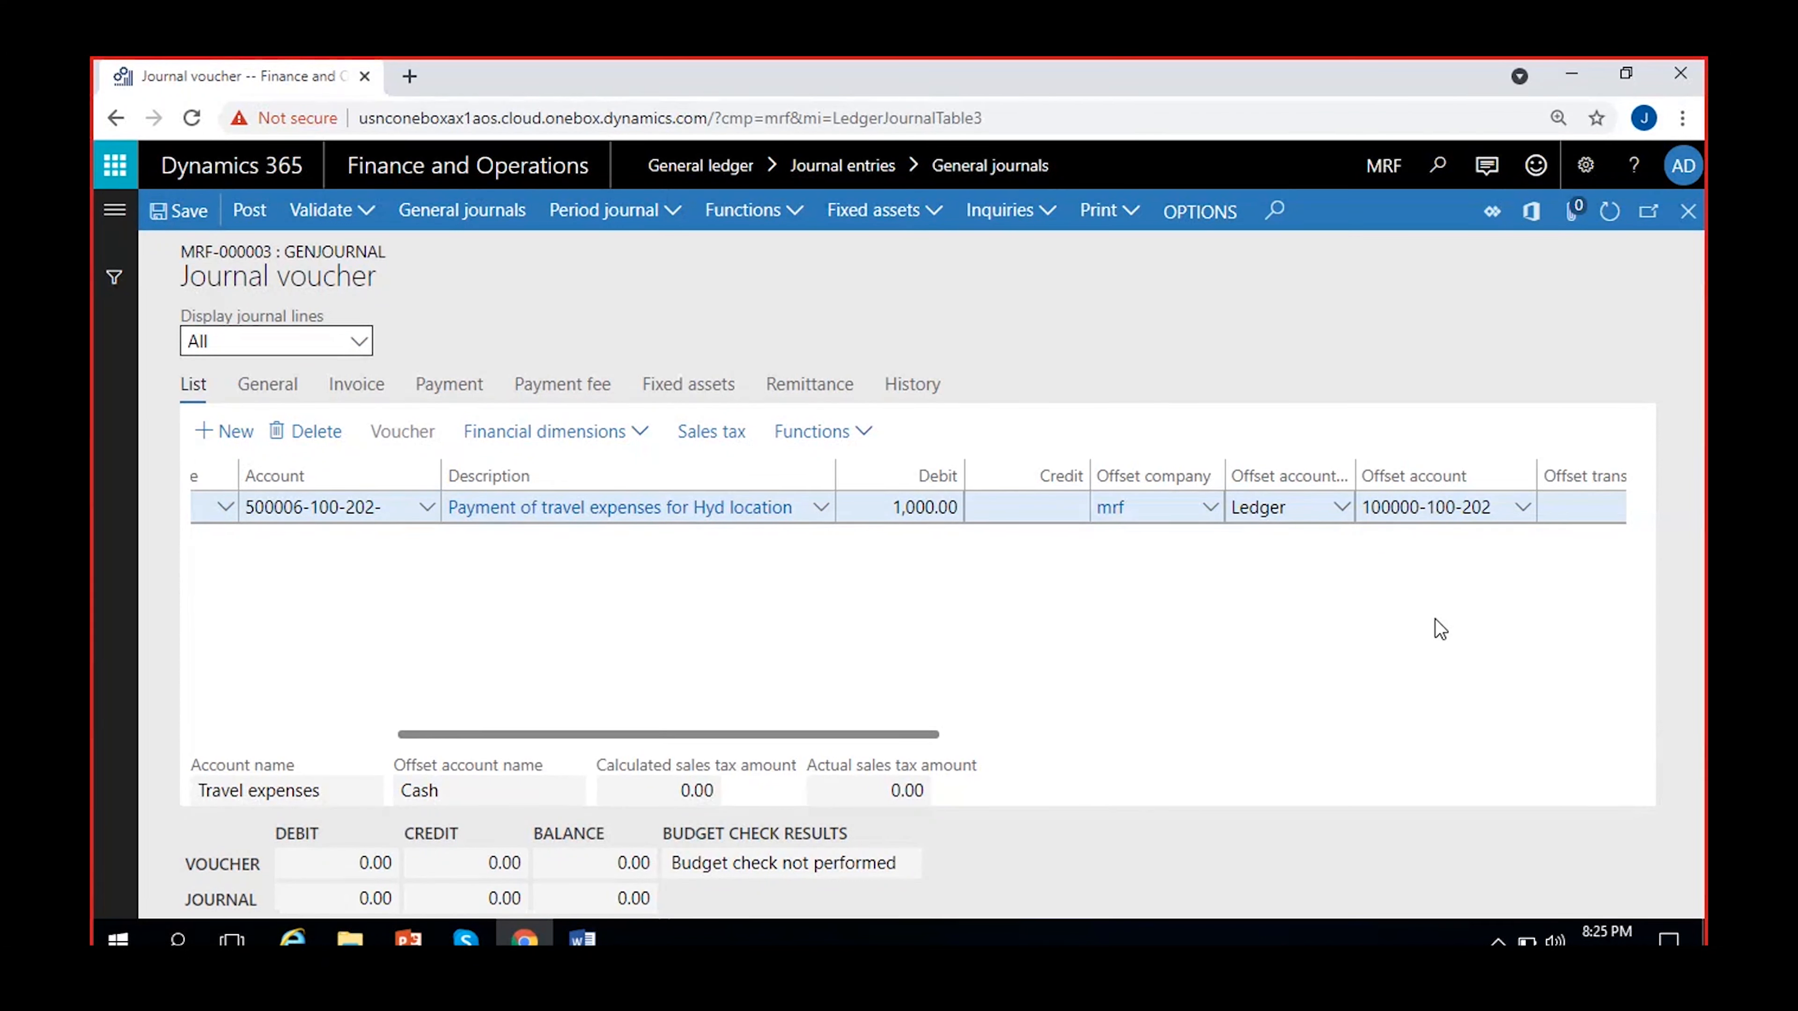
left_click(429, 524)
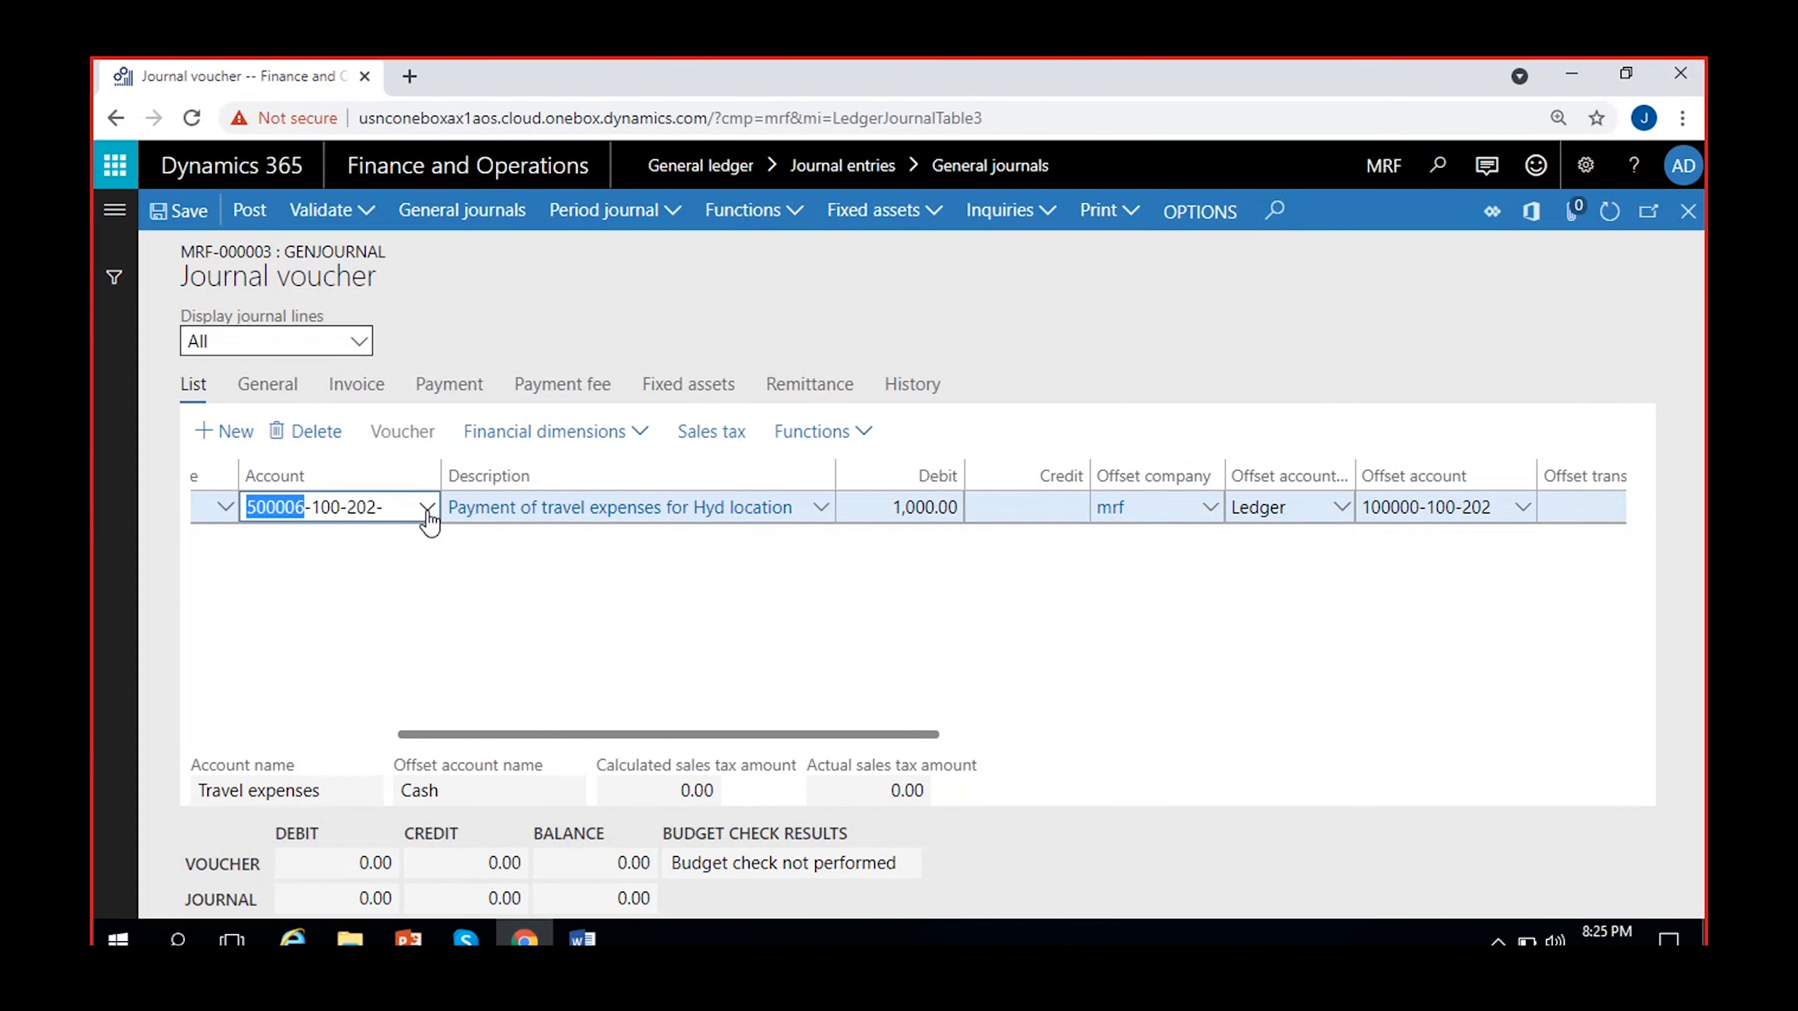
left_click(1555, 636)
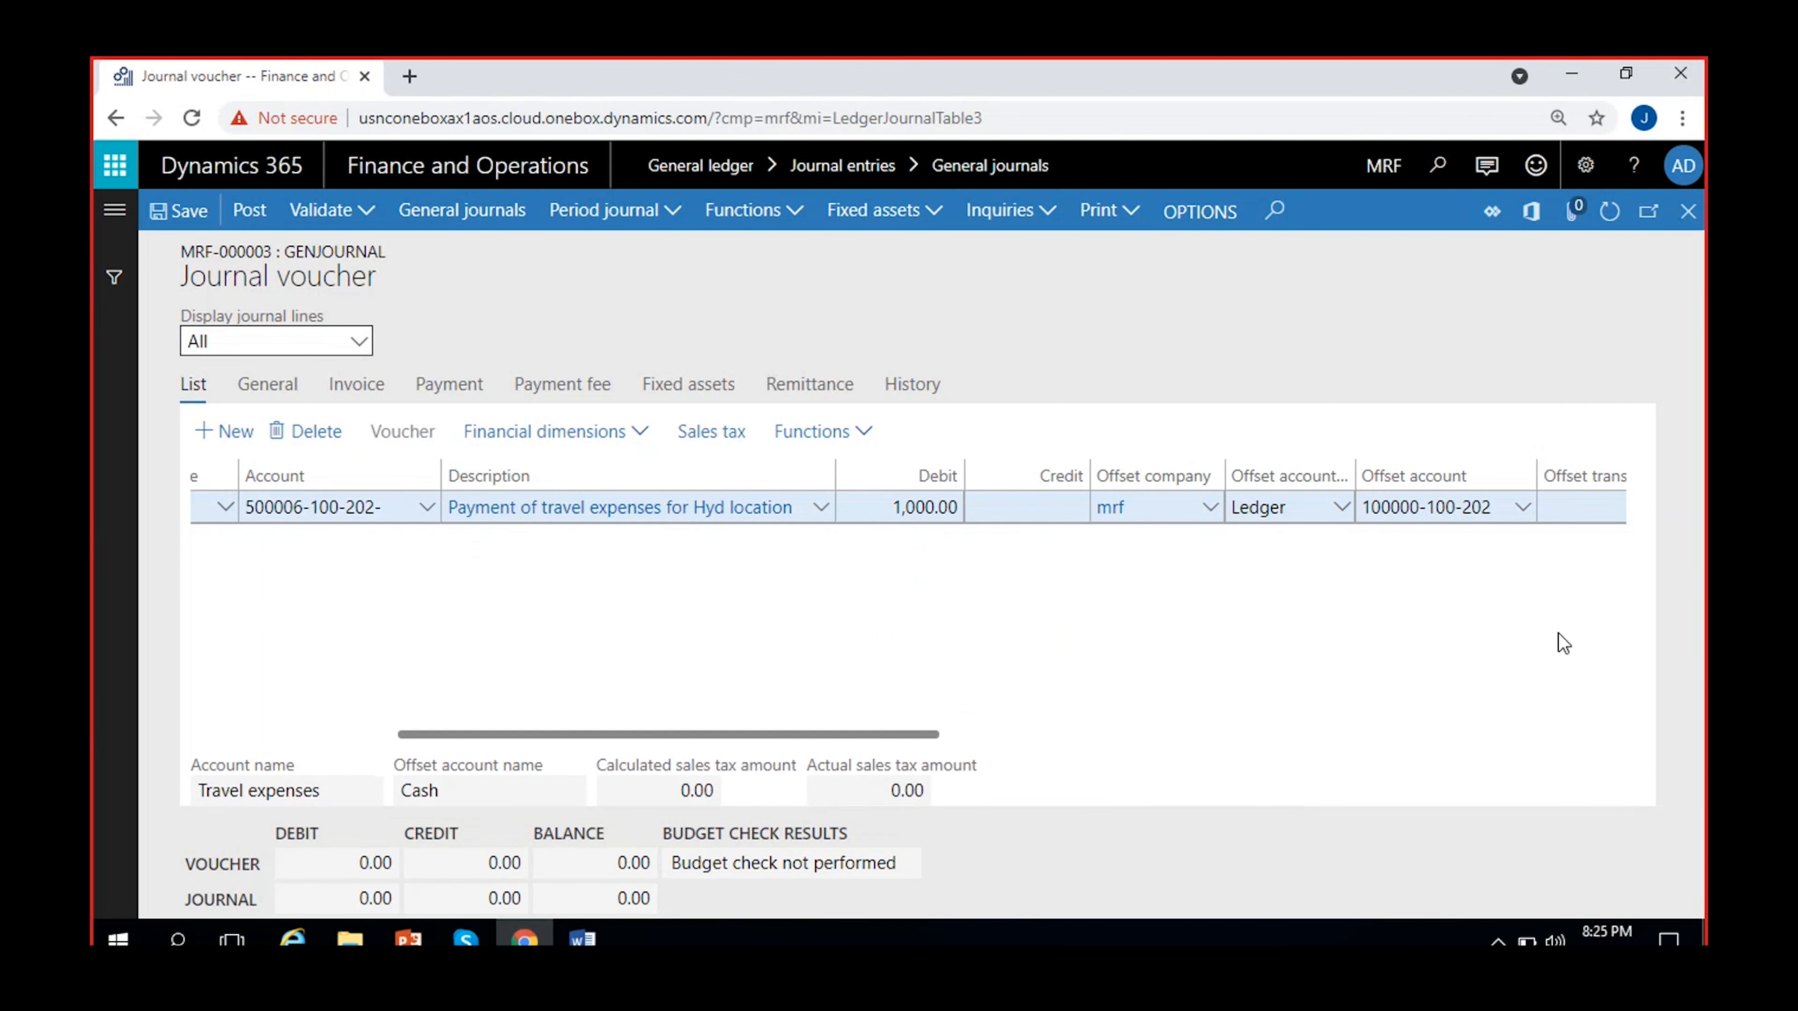
left_click(1521, 522)
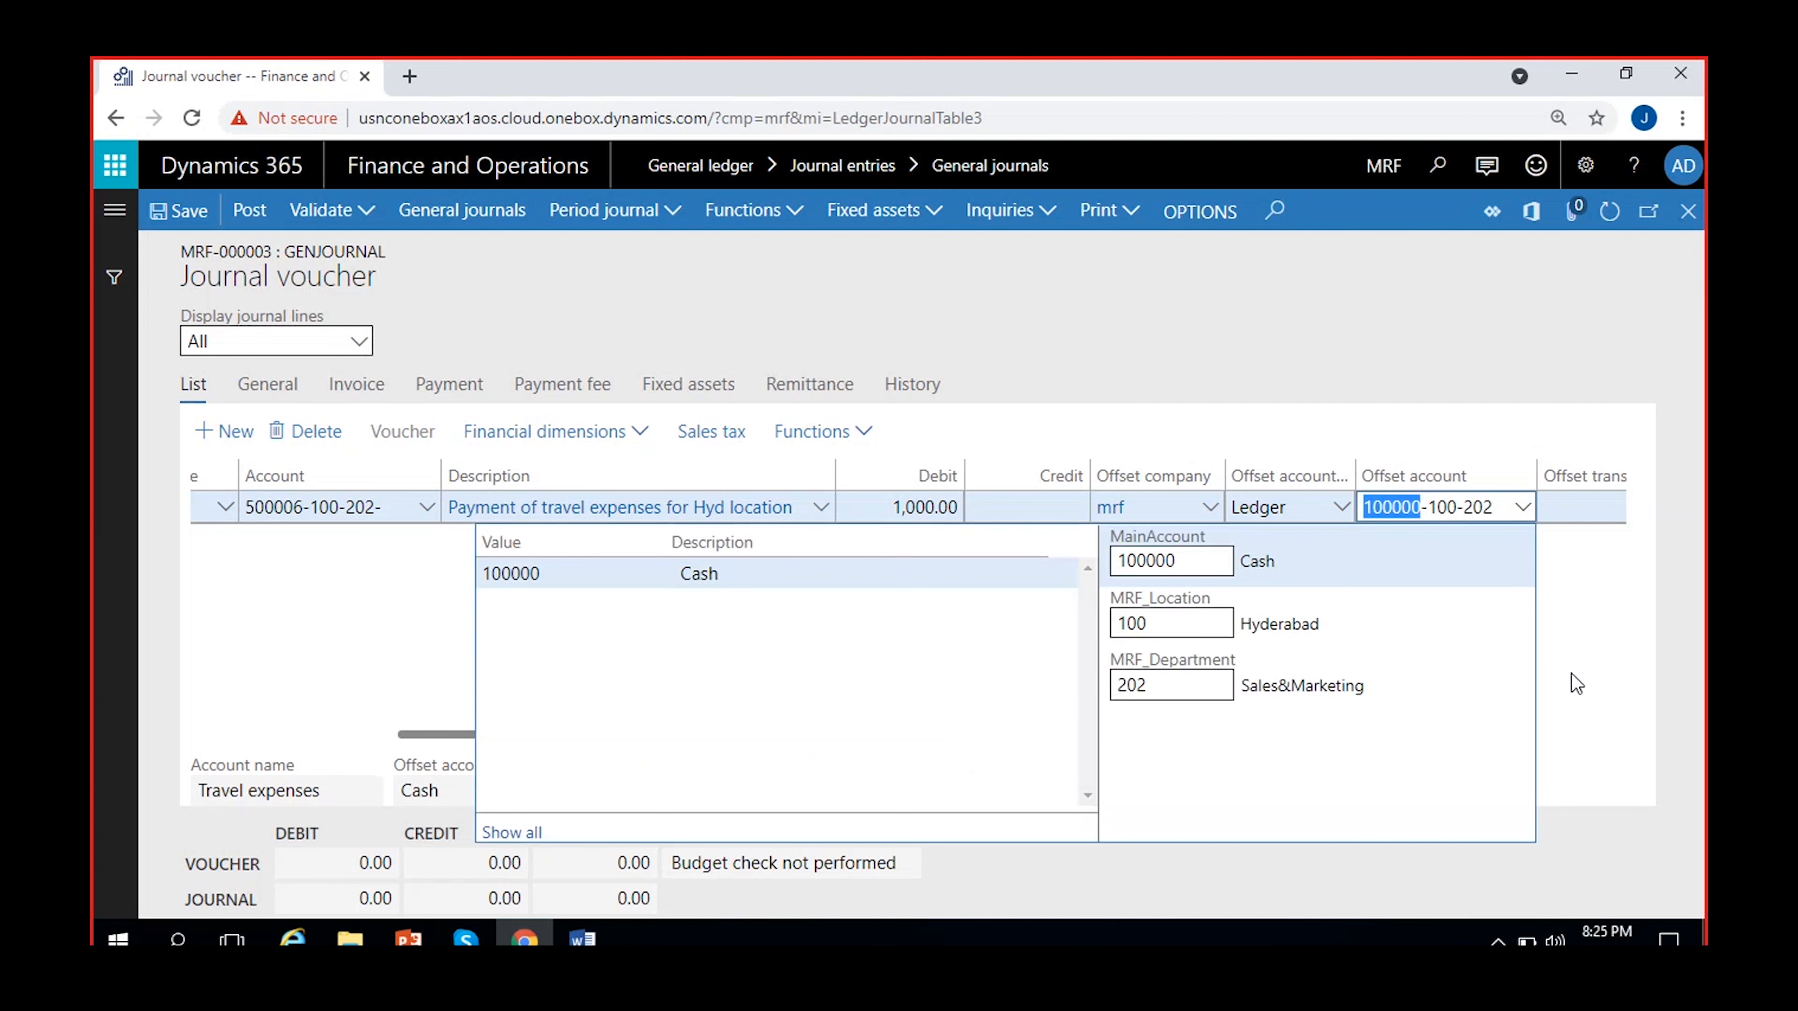
left_click(1581, 693)
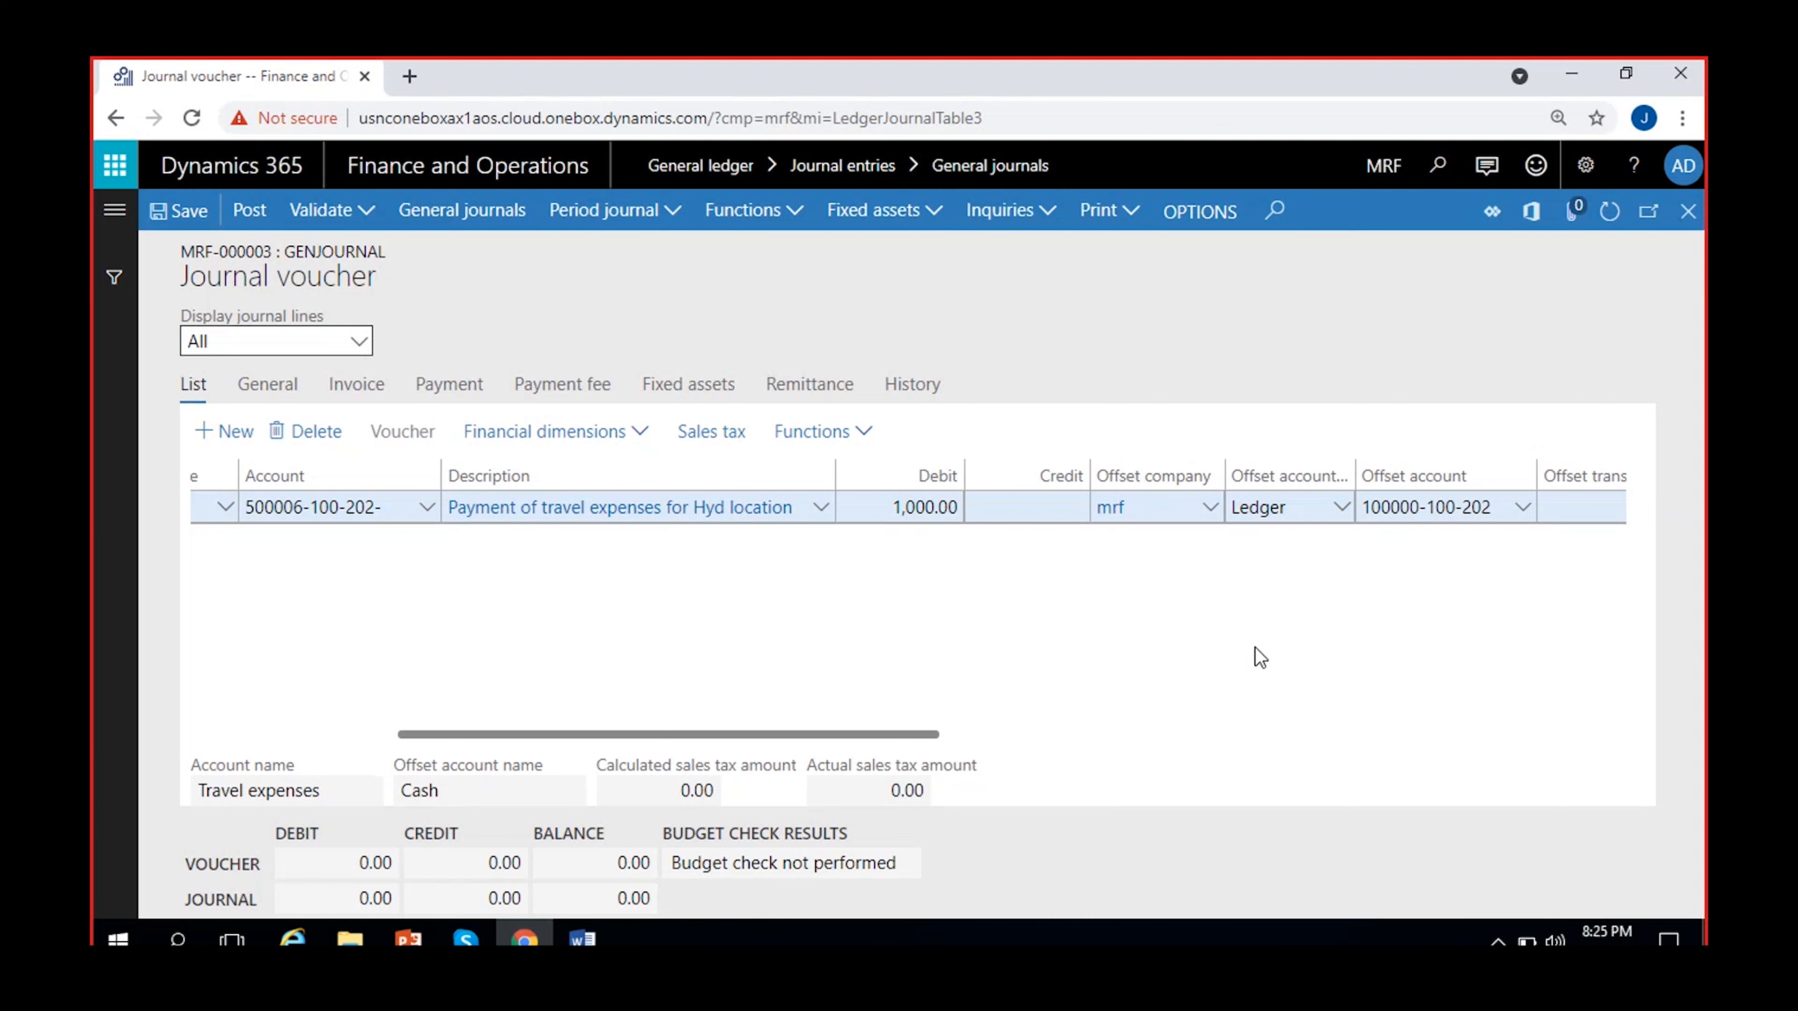
Review the travel expenses line through to its offset account and check the voucher and journal debit and credit totals.
scroll(963, 602, "right", 4)
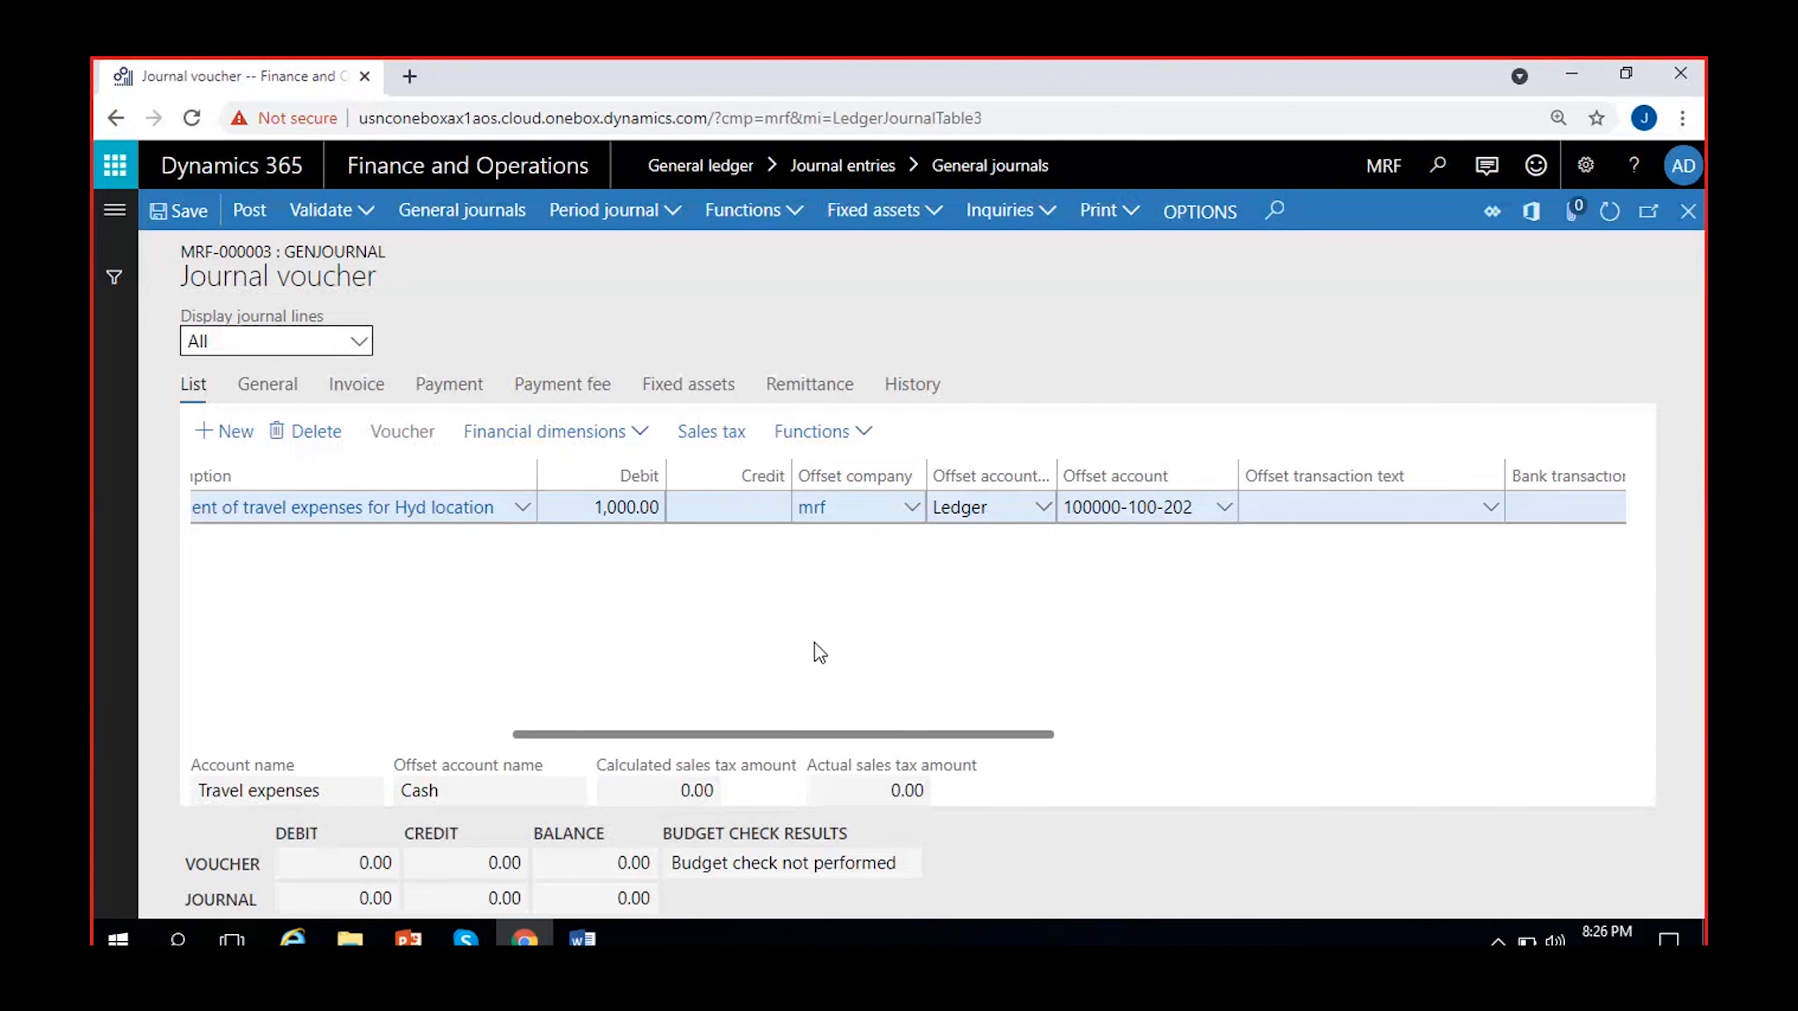
left_click_drag(772, 732, 542, 734)
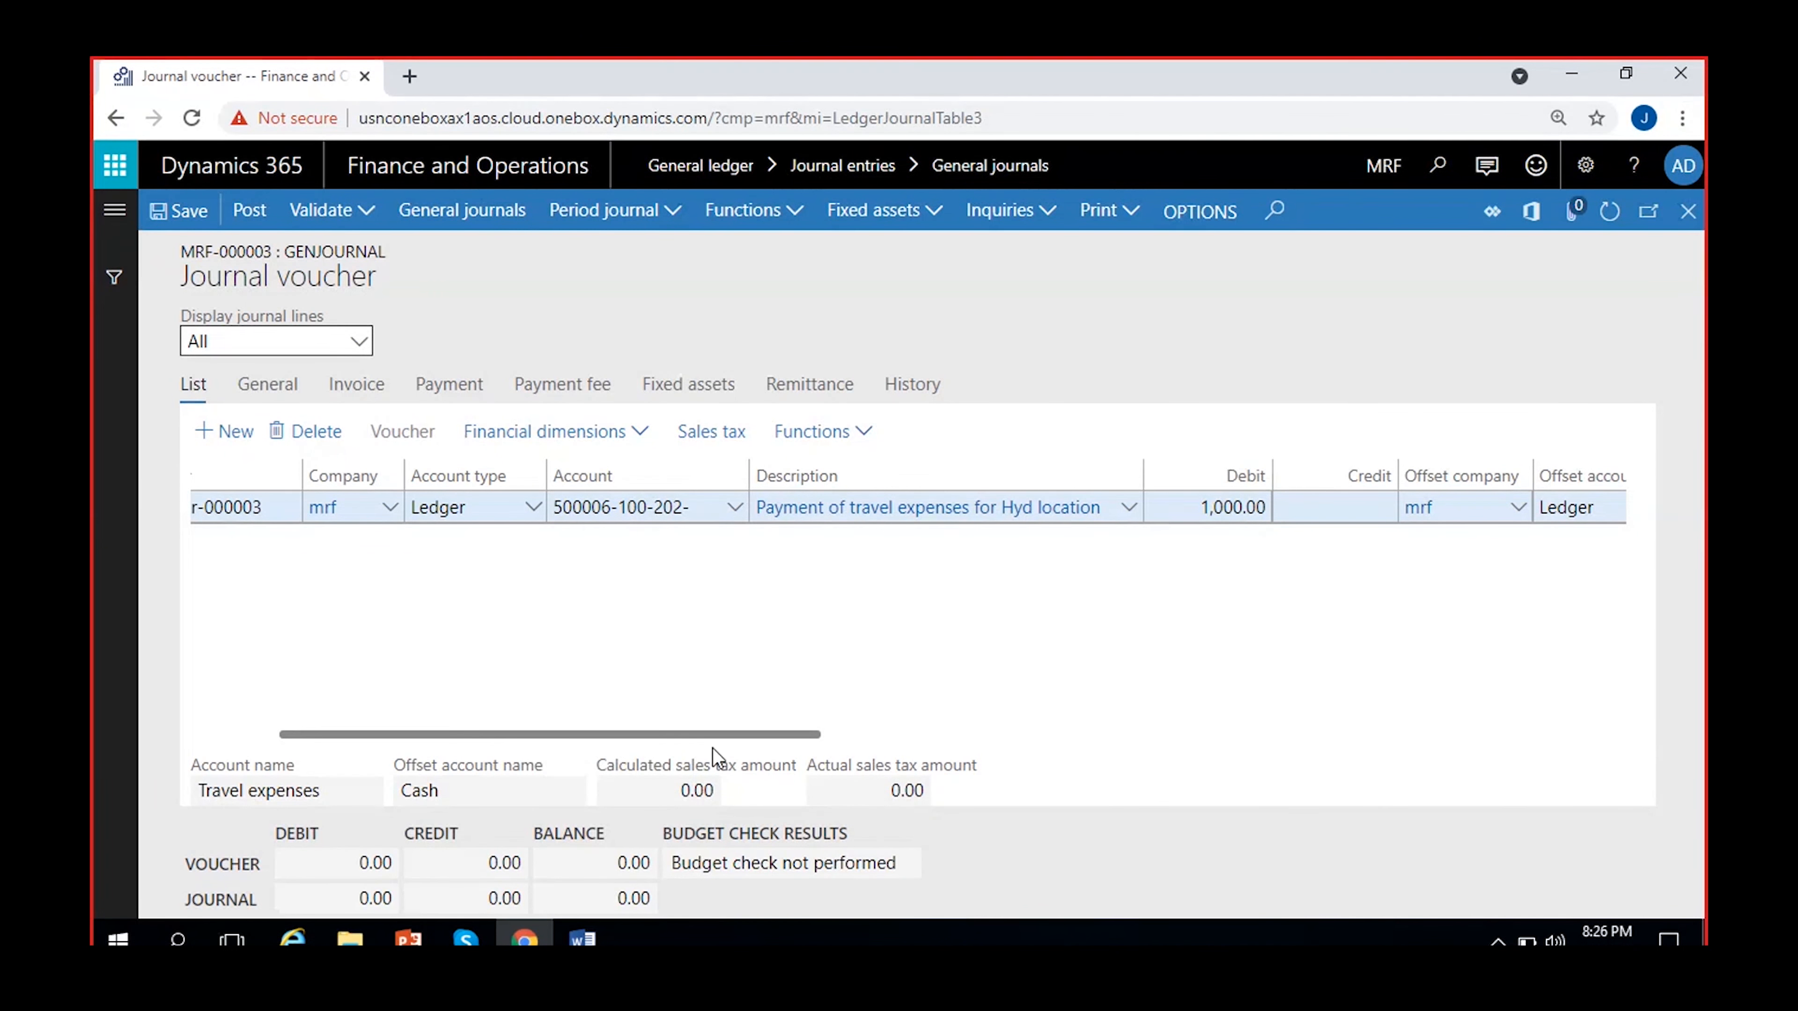
left_click_drag(651, 747, 729, 747)
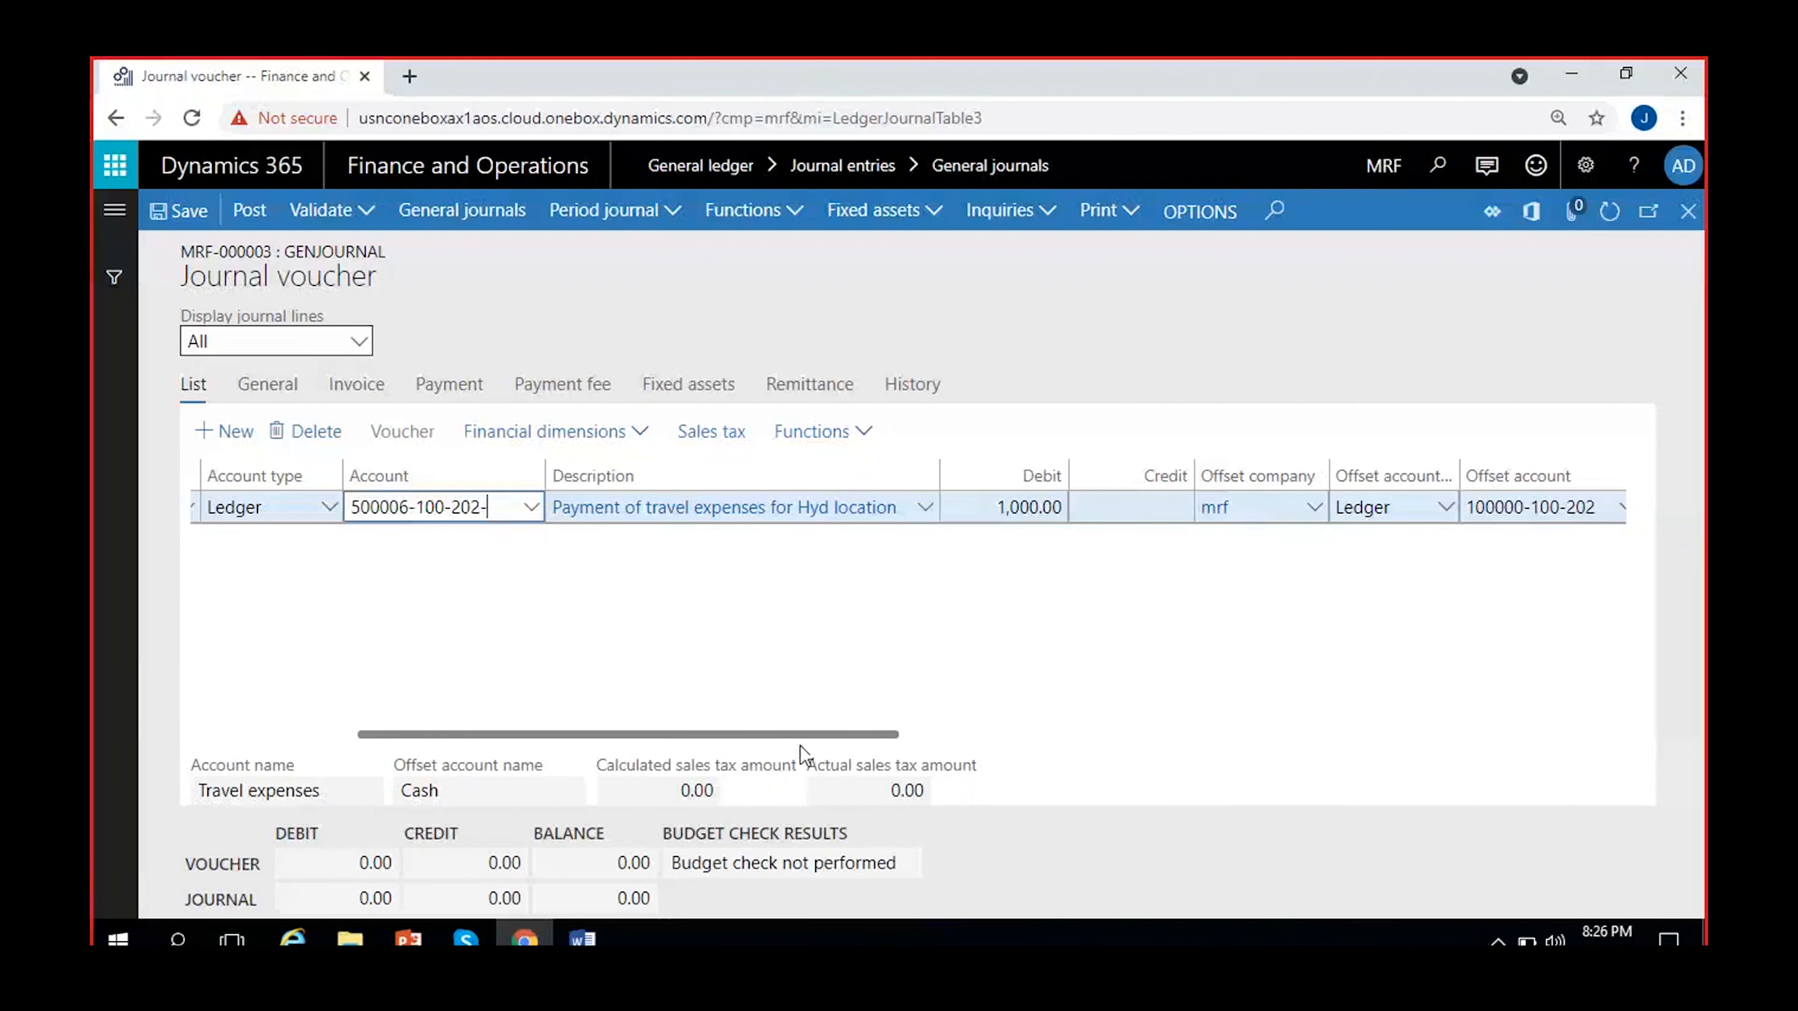
left_click_drag(807, 735, 1040, 751)
left_click(1230, 509)
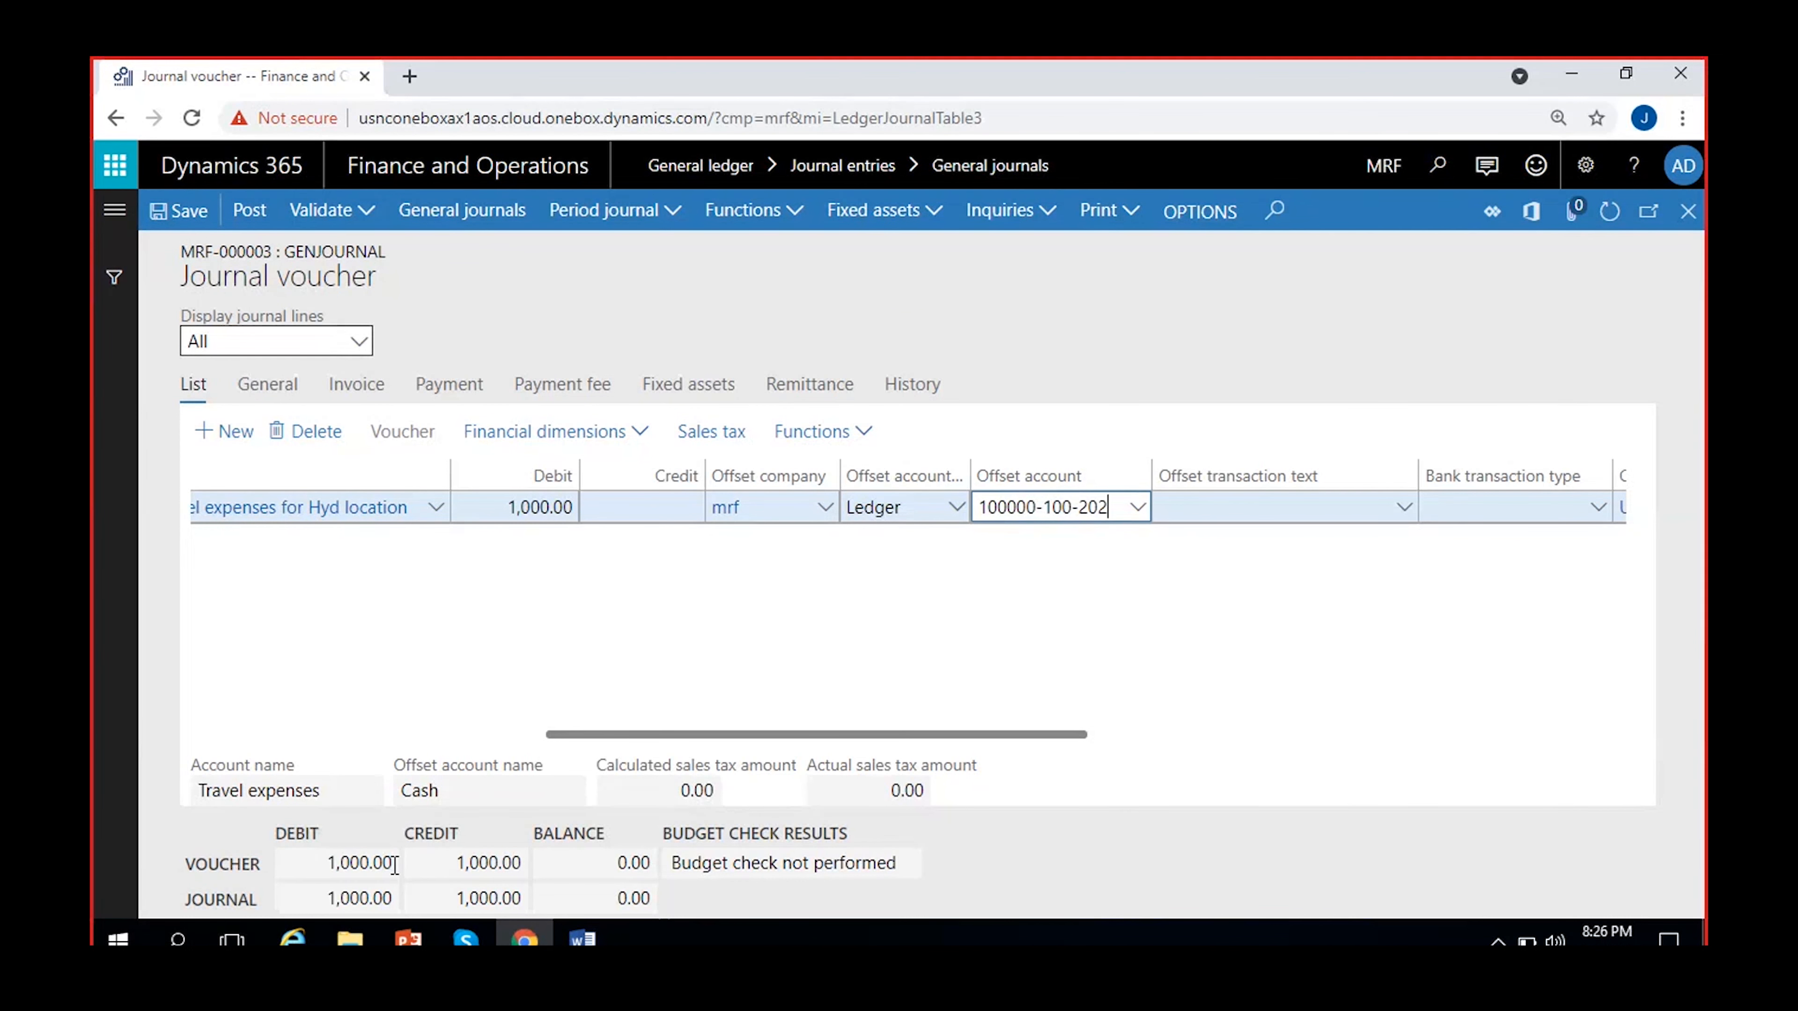
left_click(352, 864)
left_click_drag(310, 862, 396, 864)
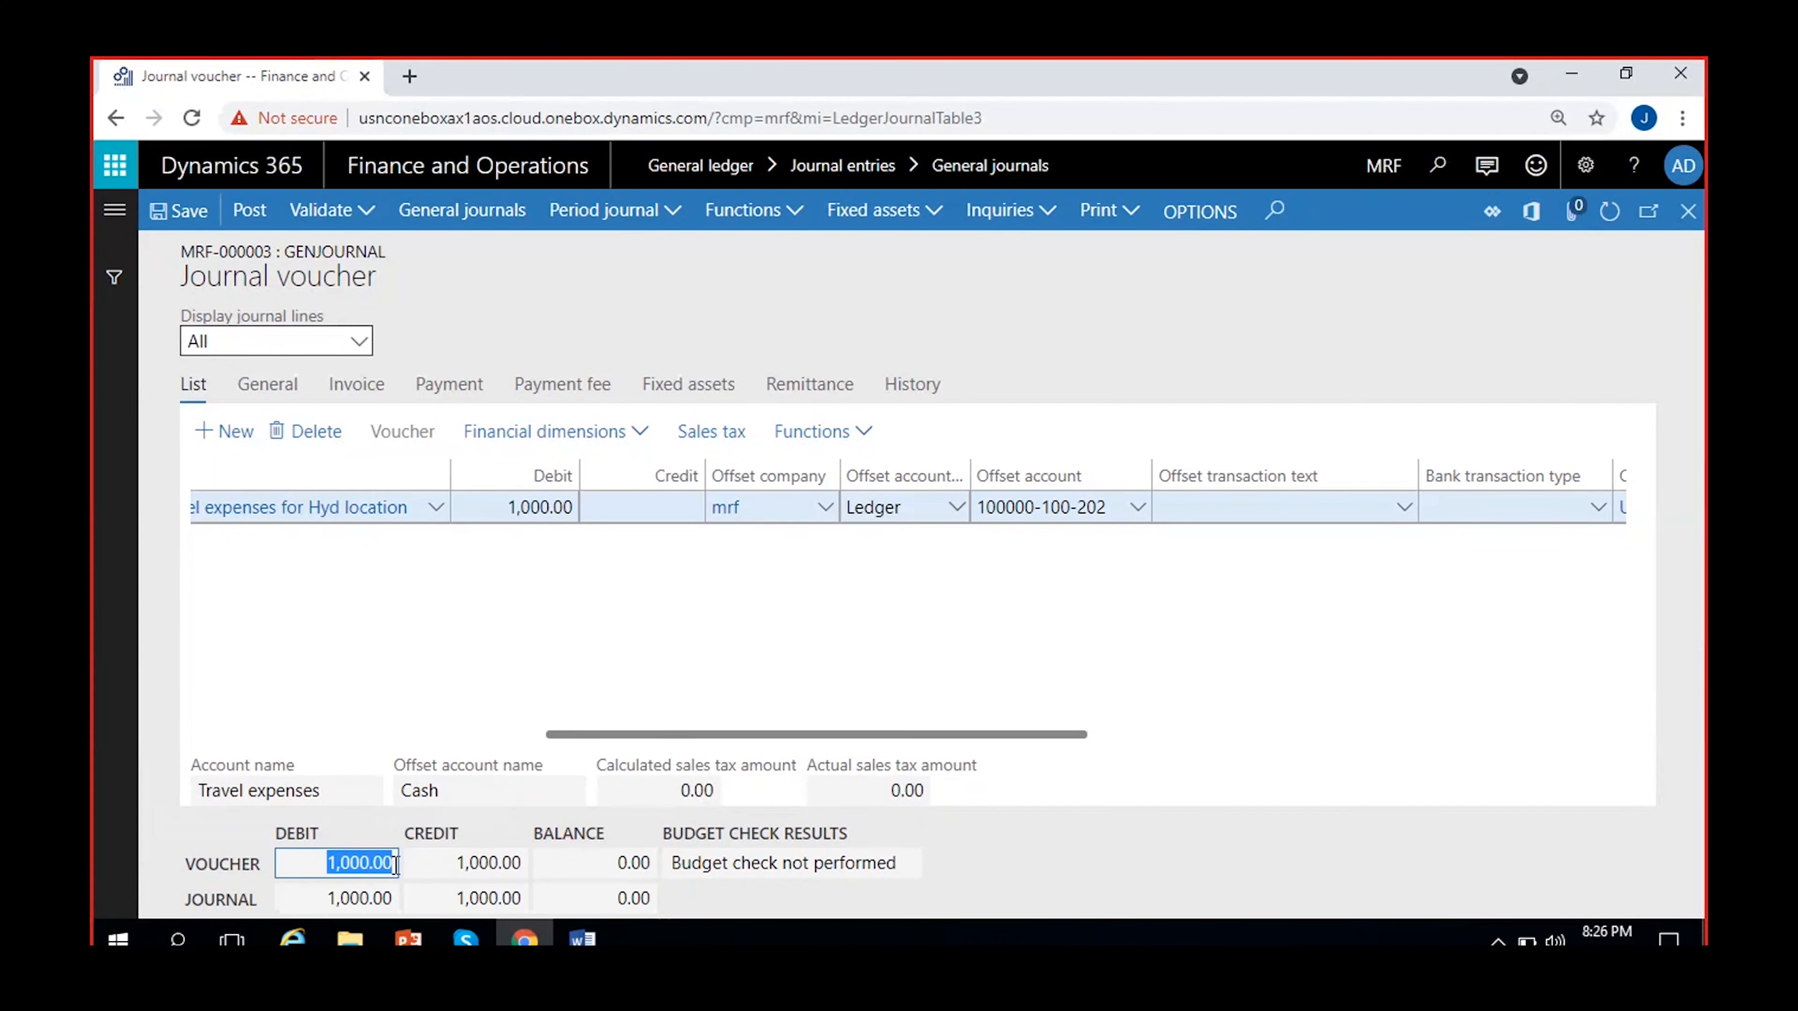
left_click(454, 863)
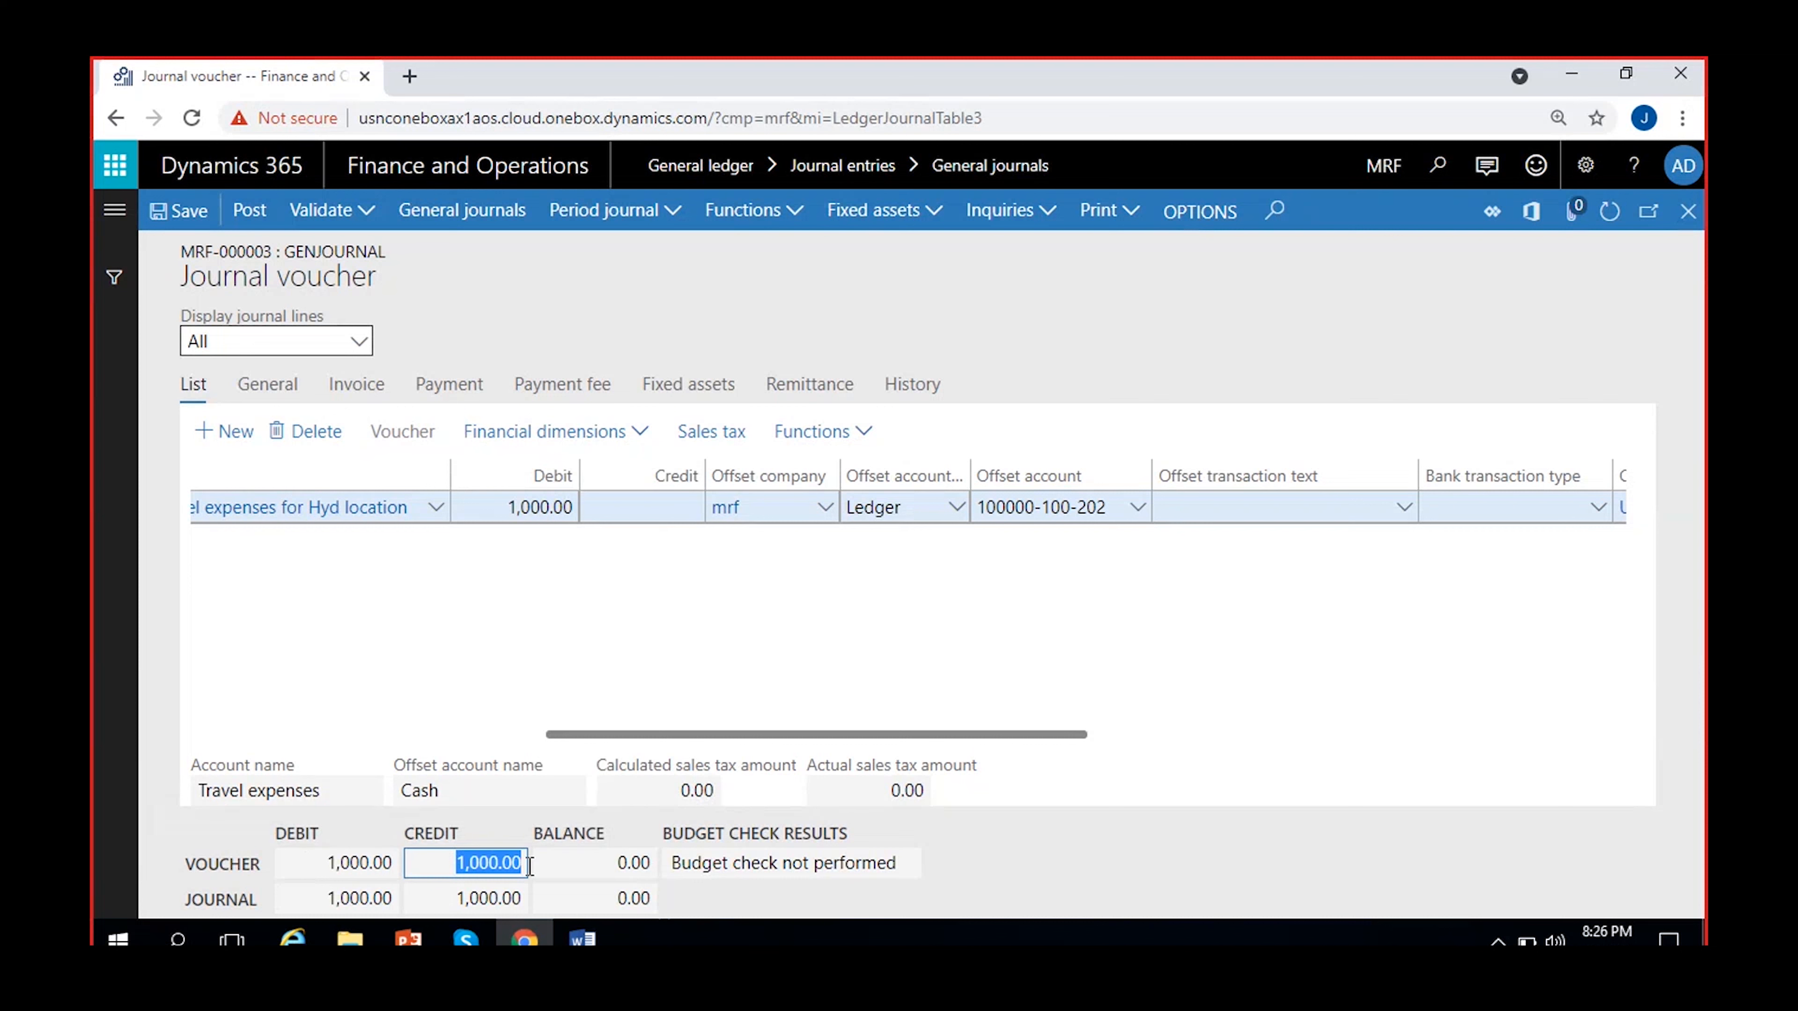
left_click(545, 670)
left_click(334, 893)
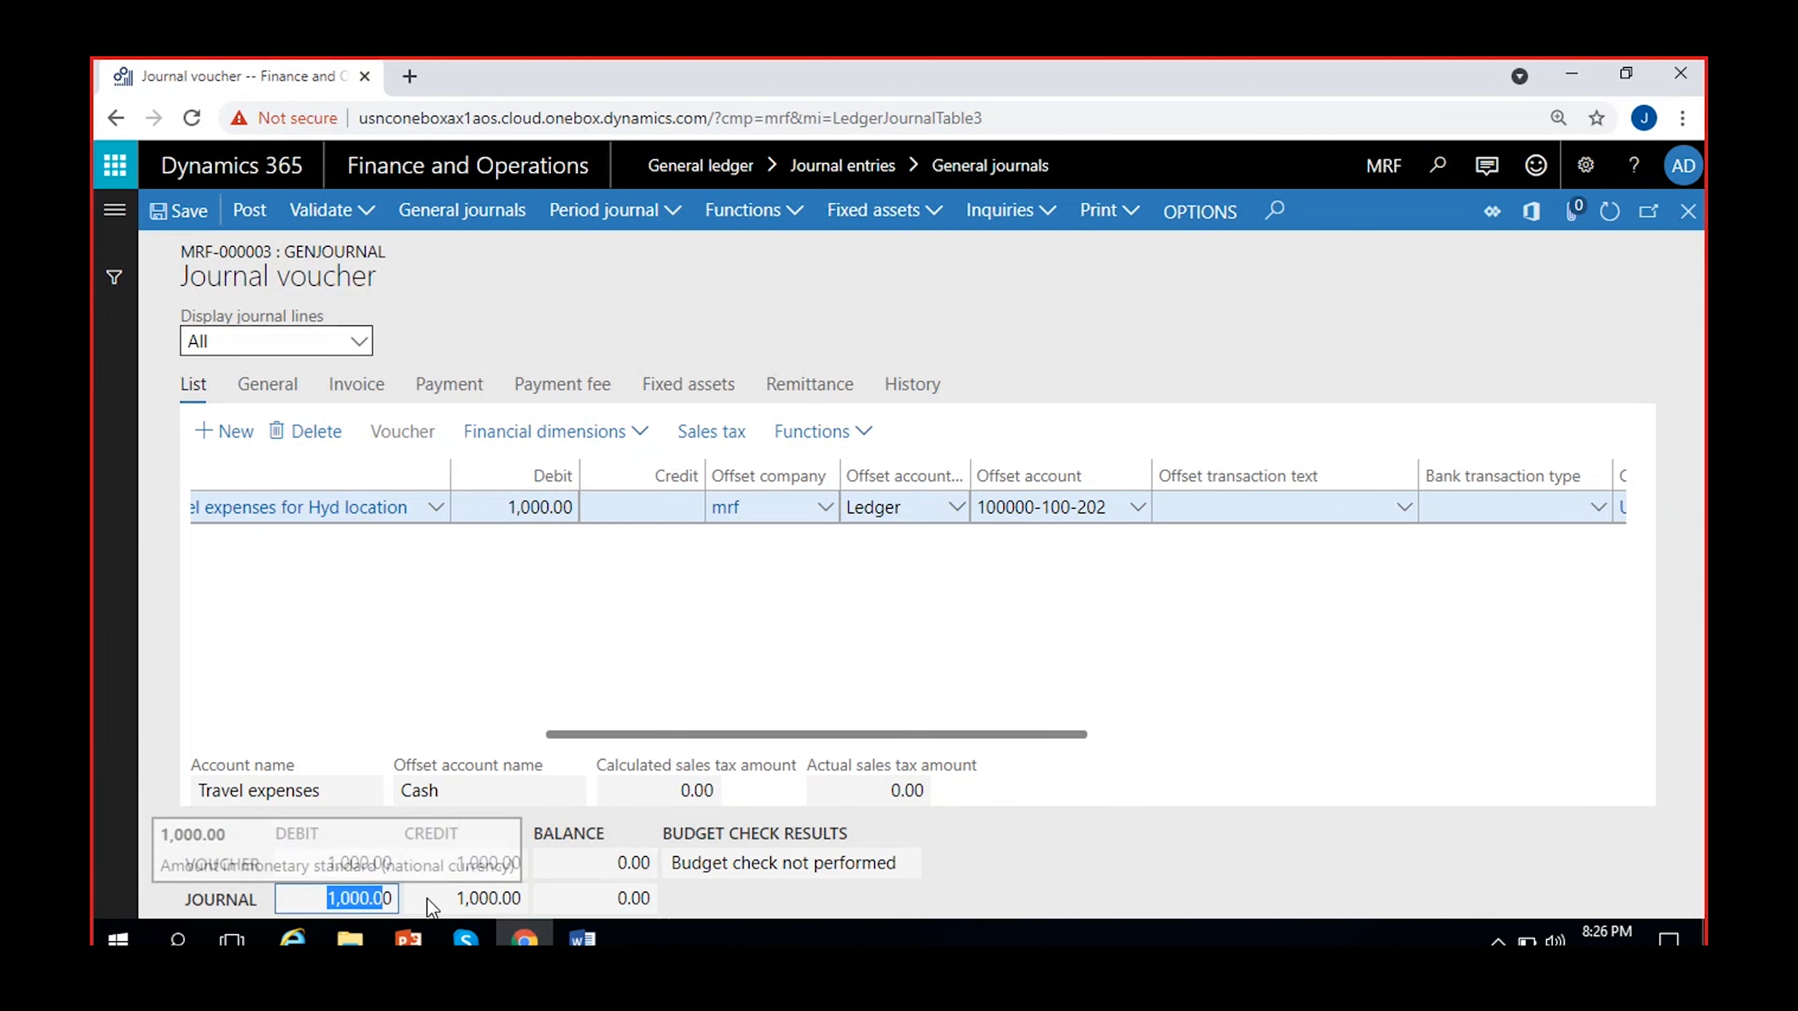
left_click(470, 898)
left_click(721, 681)
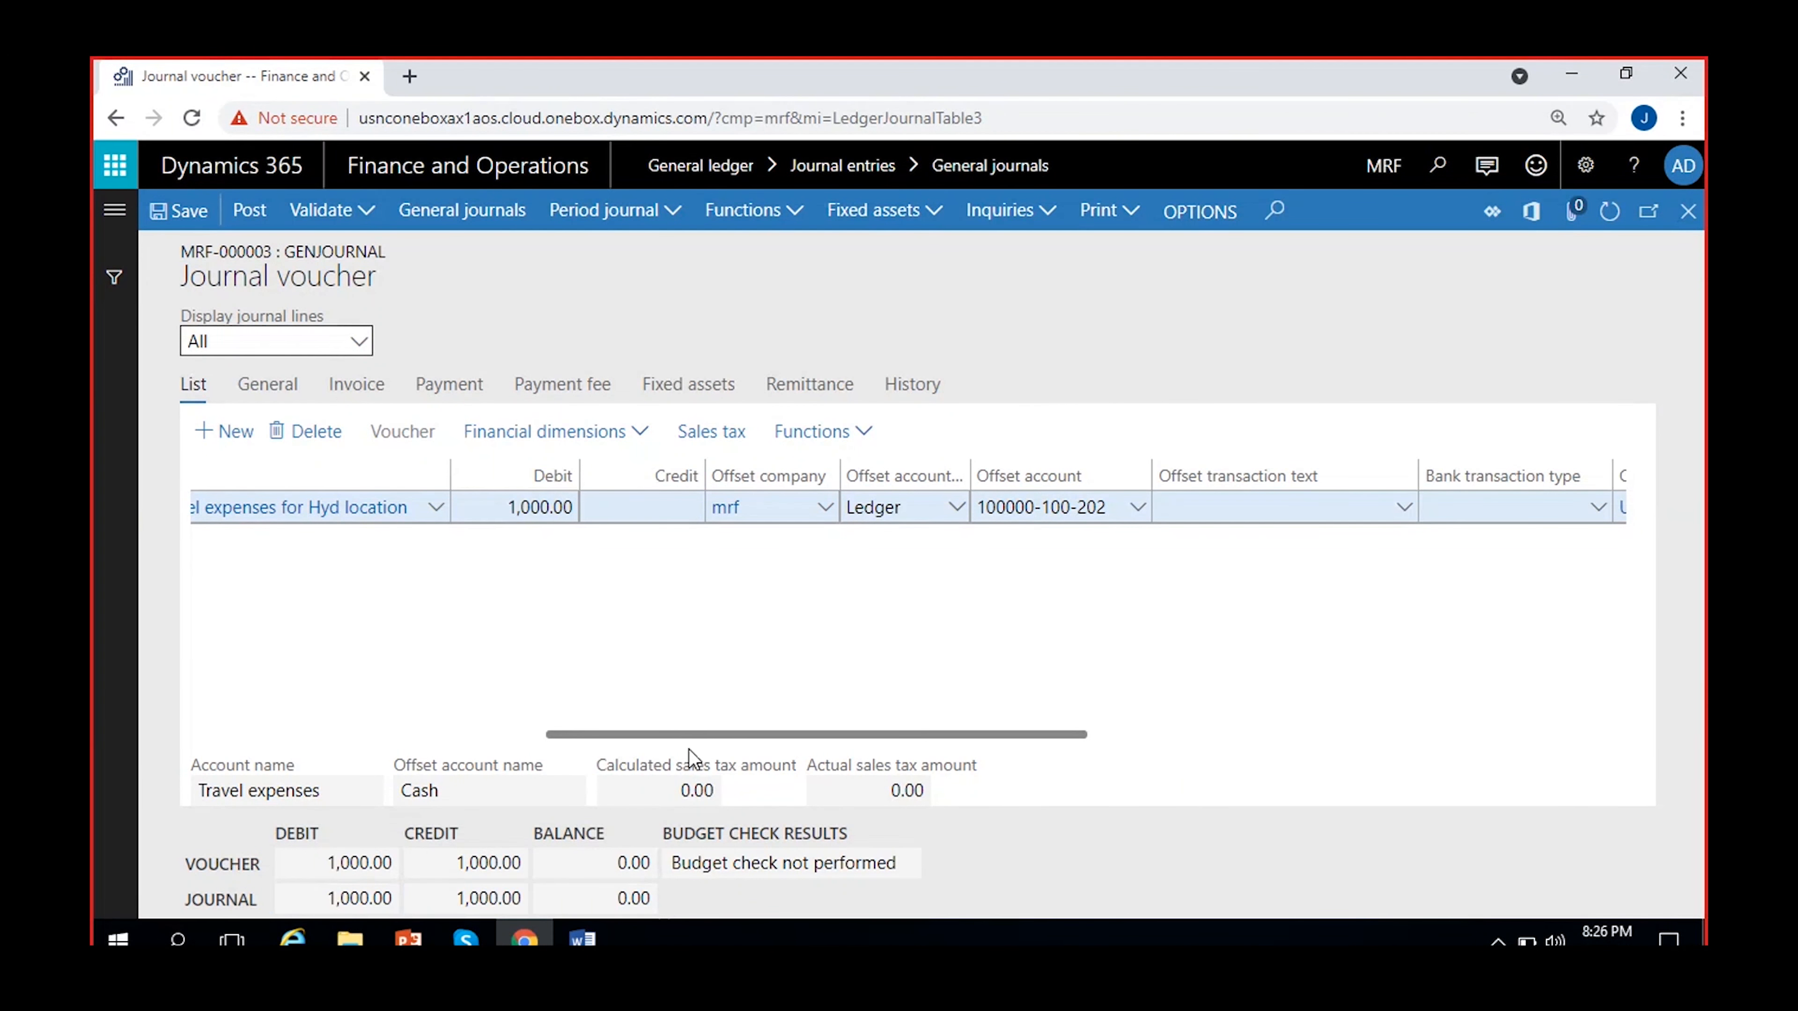
Add a journal line for account 500006 Travel expenses with location 101 Bangalore and department 202 Sales&Marketing.
left_click_drag(687, 735, 292, 554)
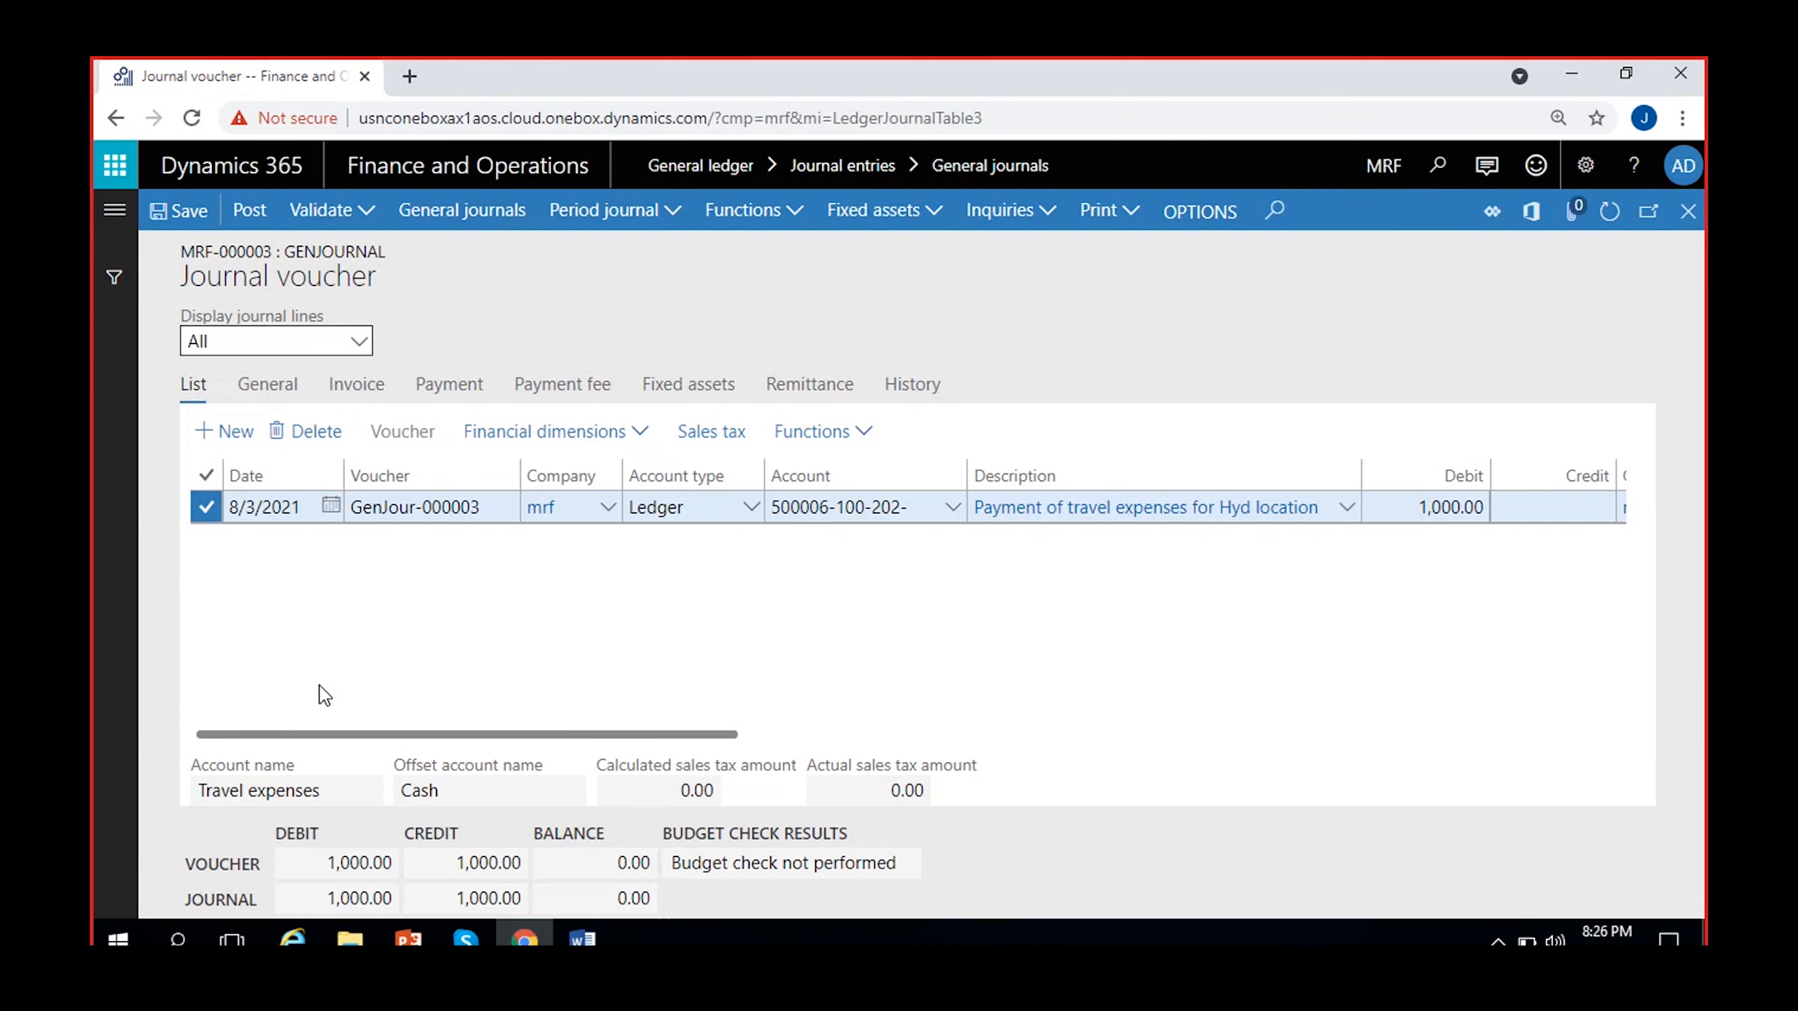
key("alt+n")
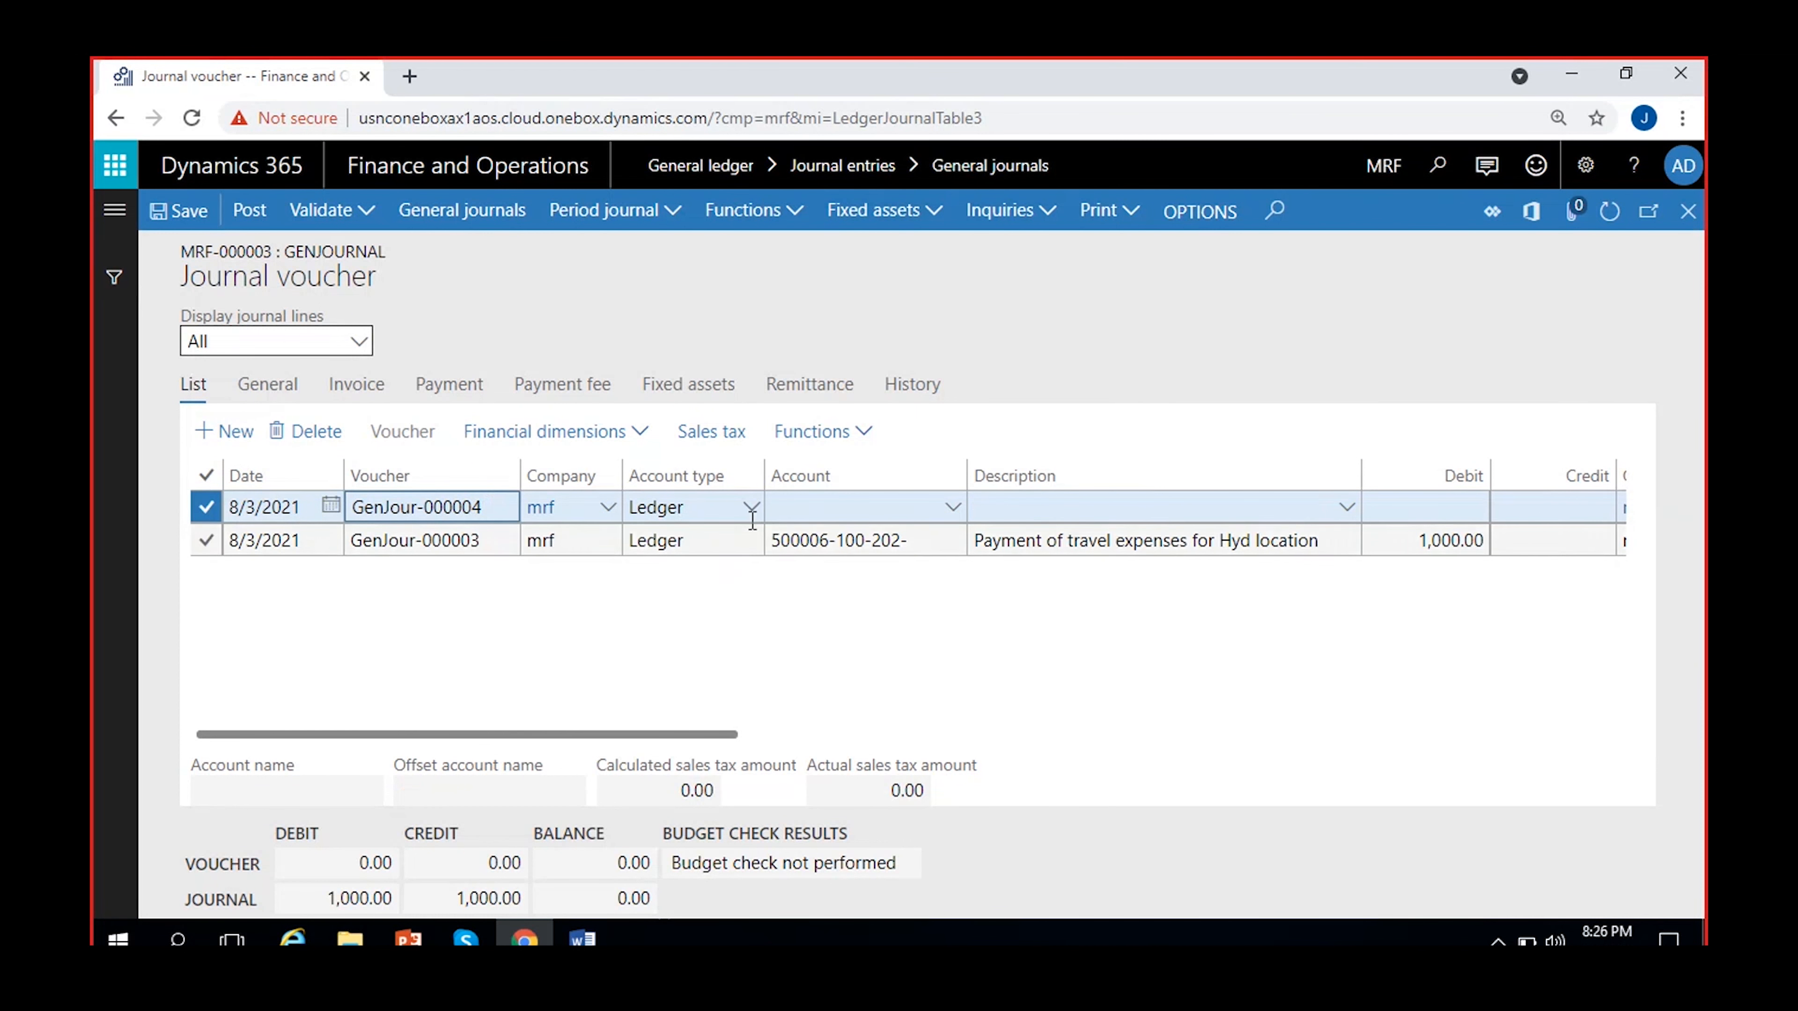
left_click(777, 507)
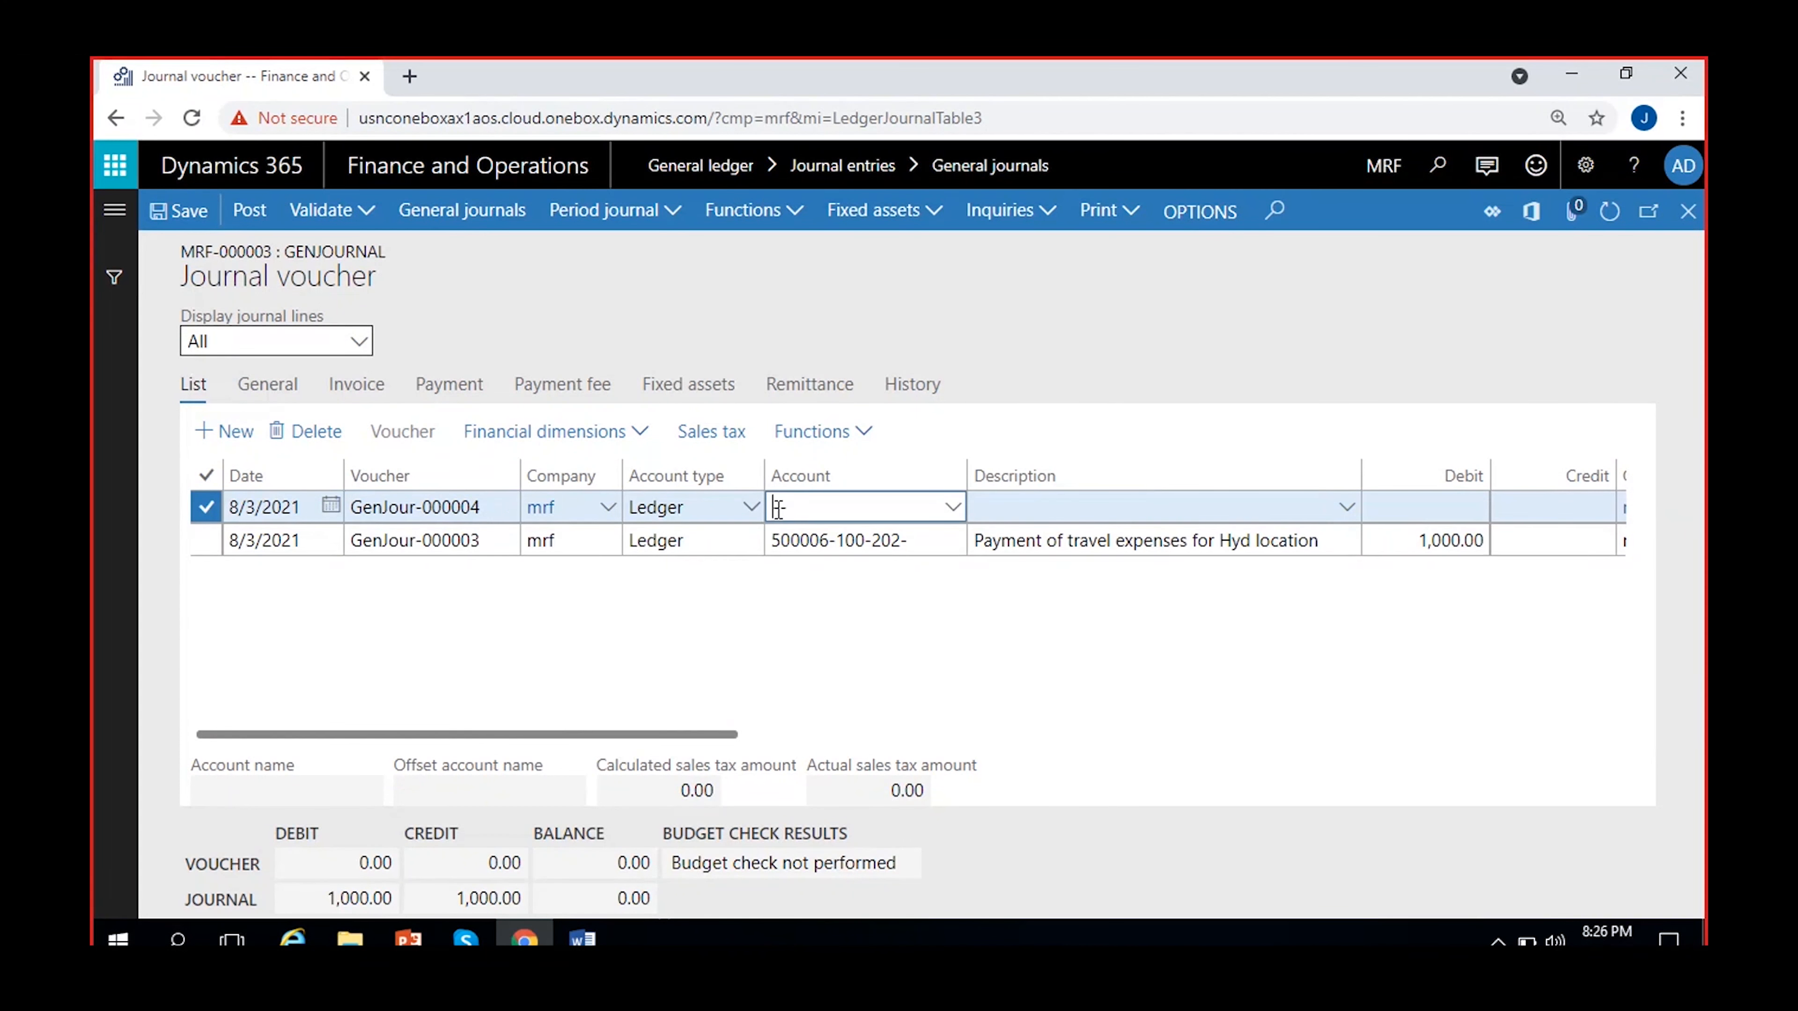
left_click(953, 508)
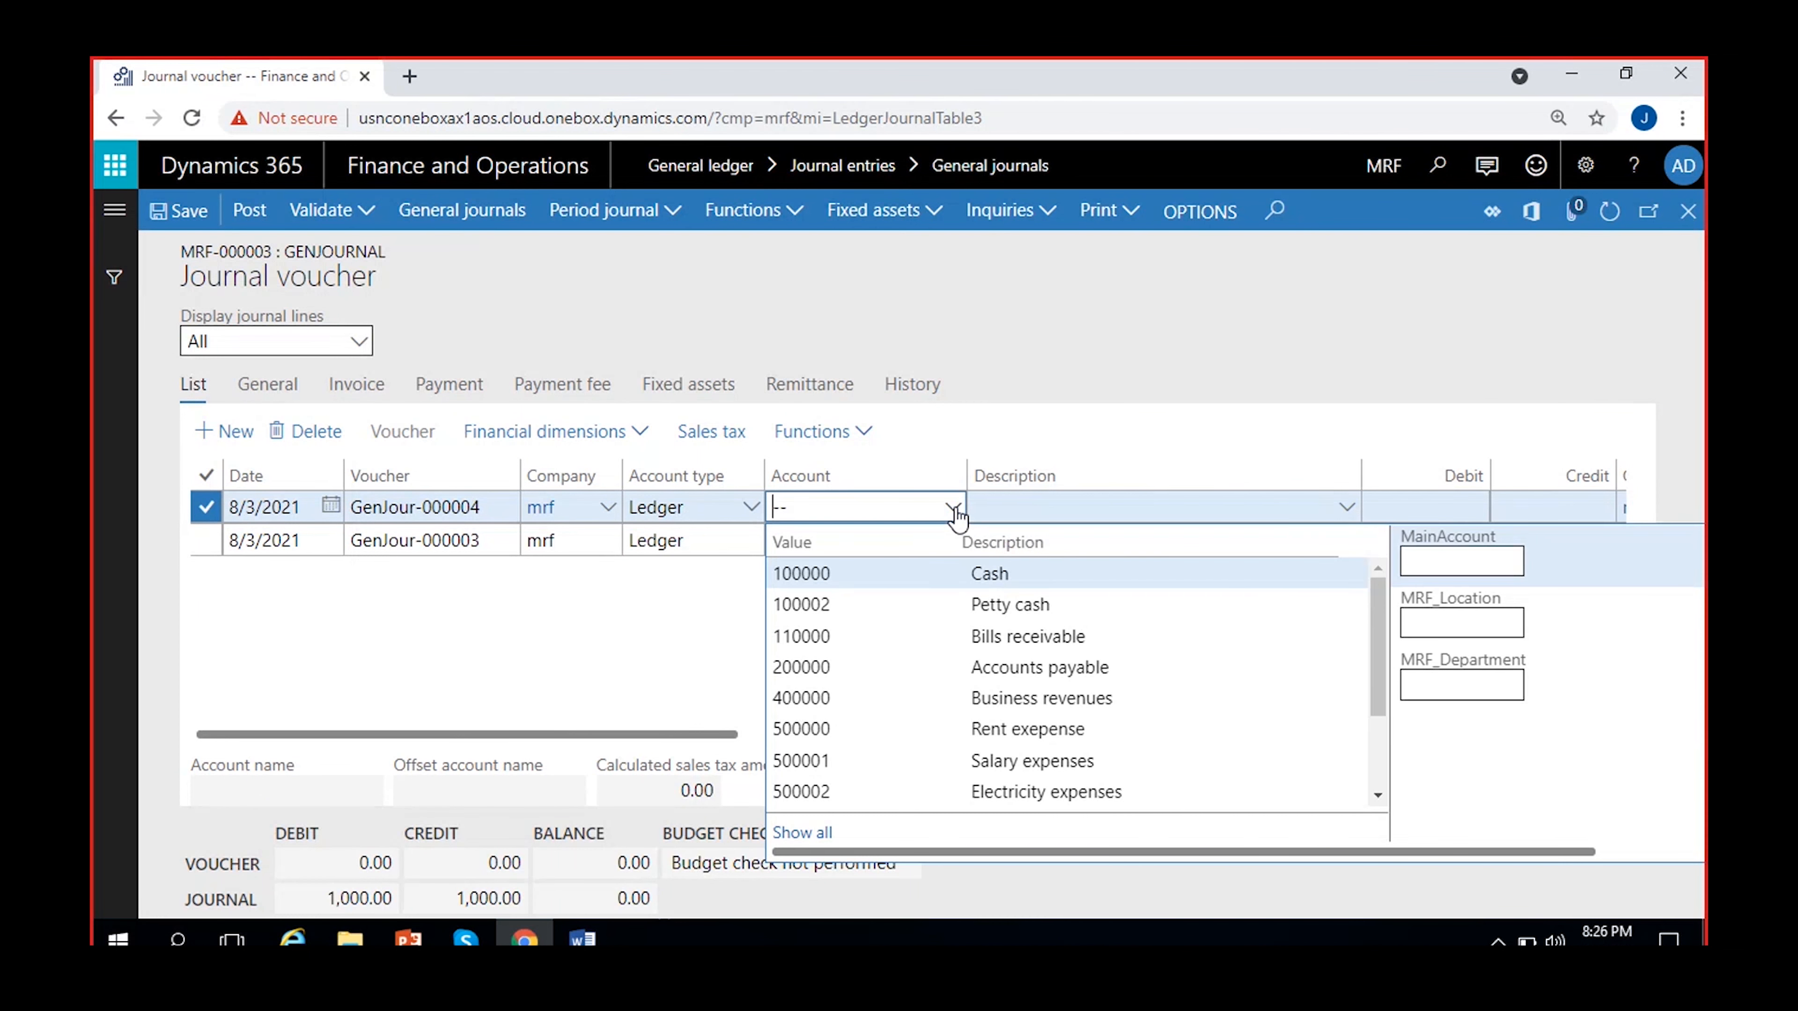
left_click(1462, 564)
type("trav")
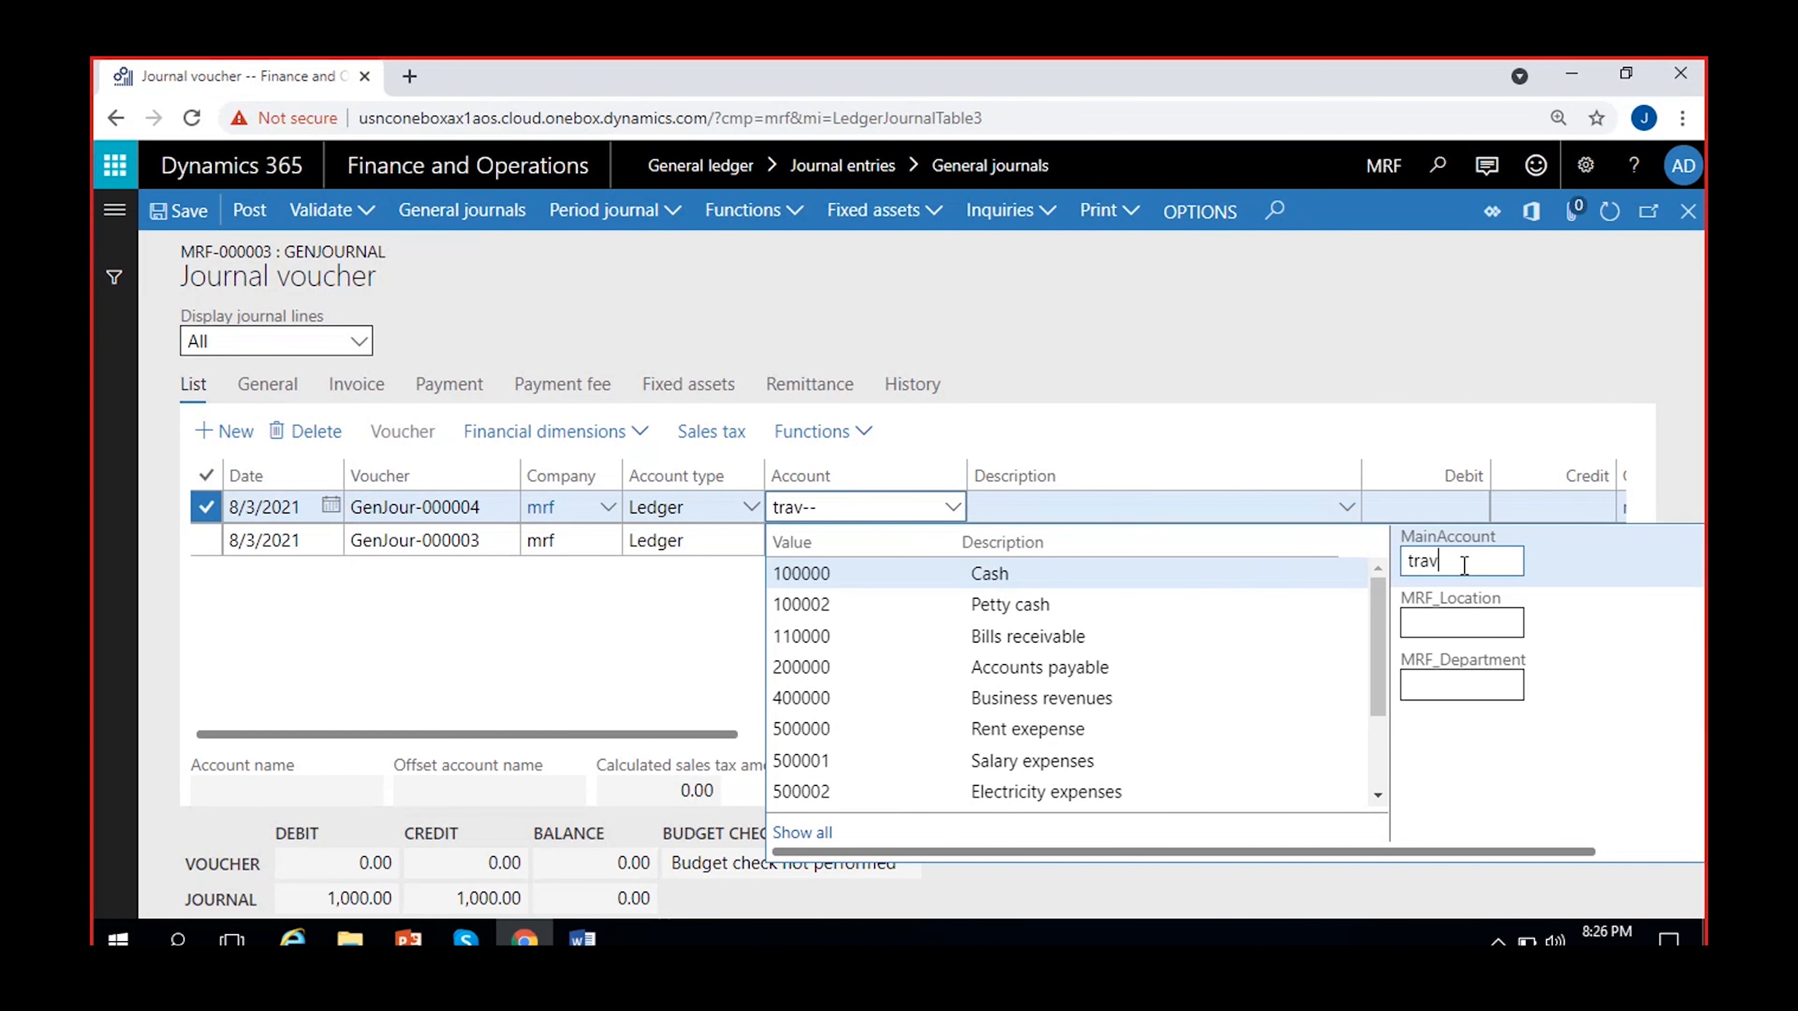
left_click(1130, 577)
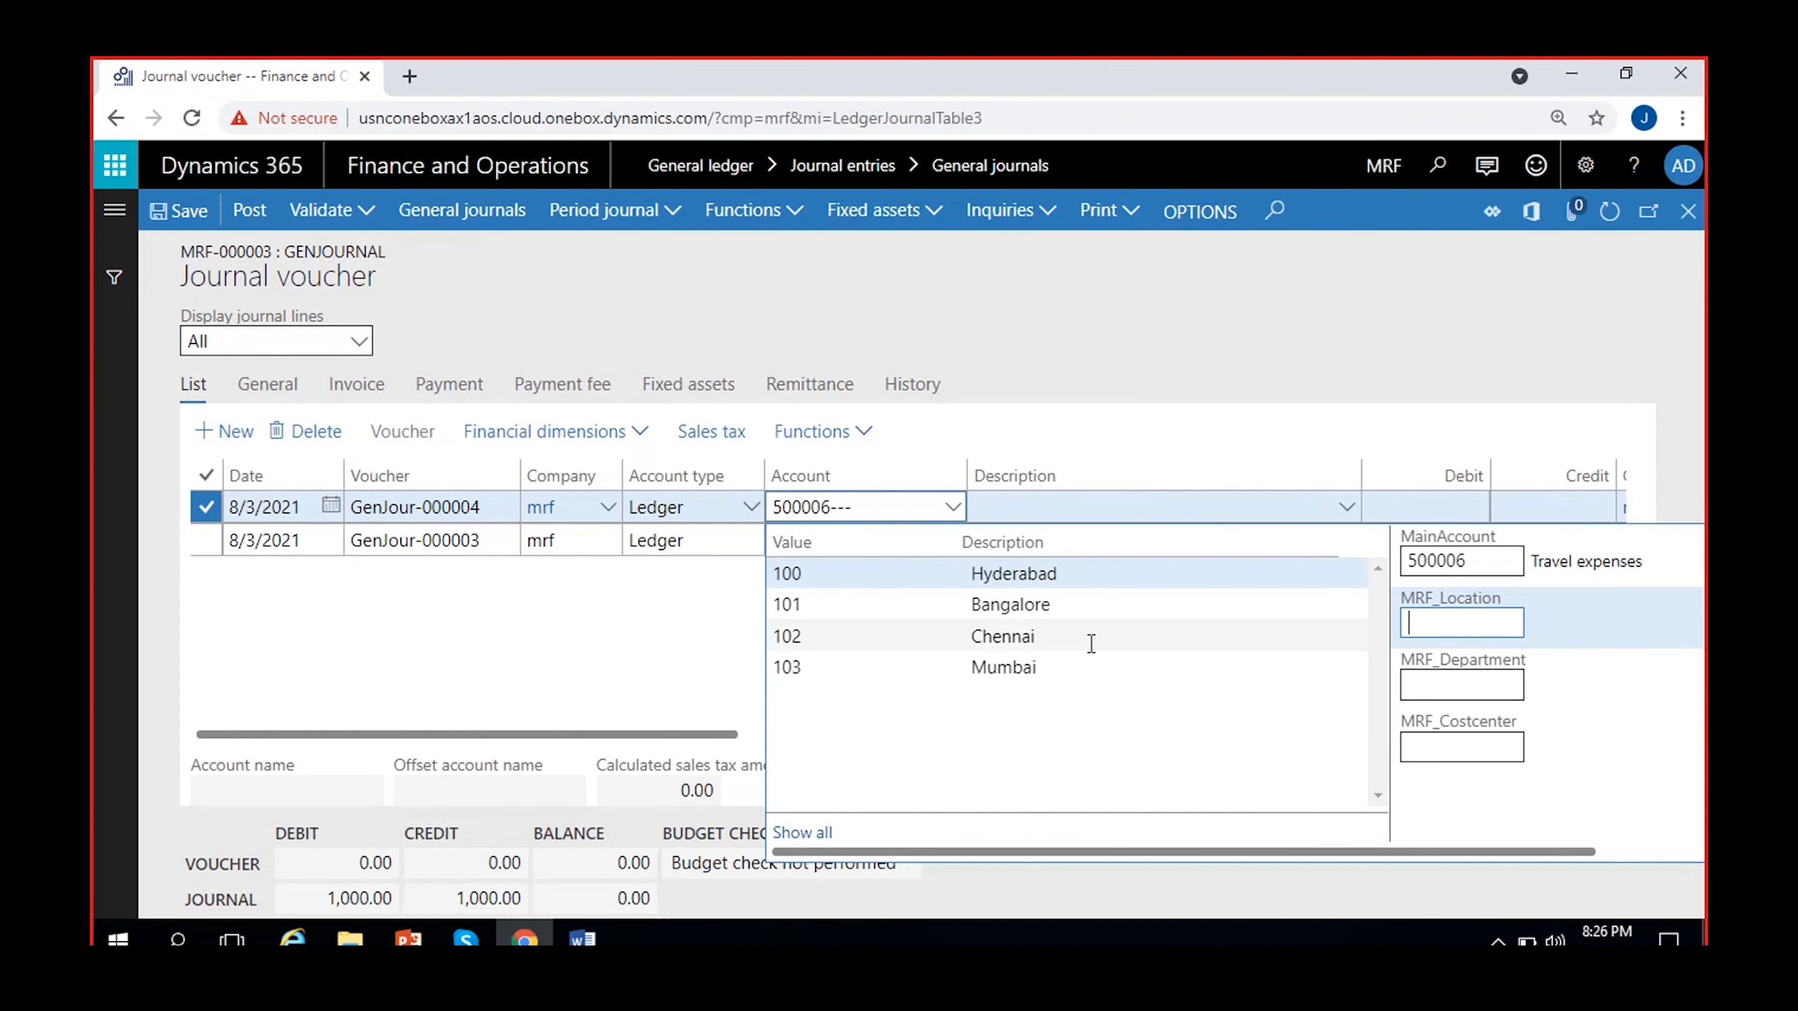
left_click(1067, 605)
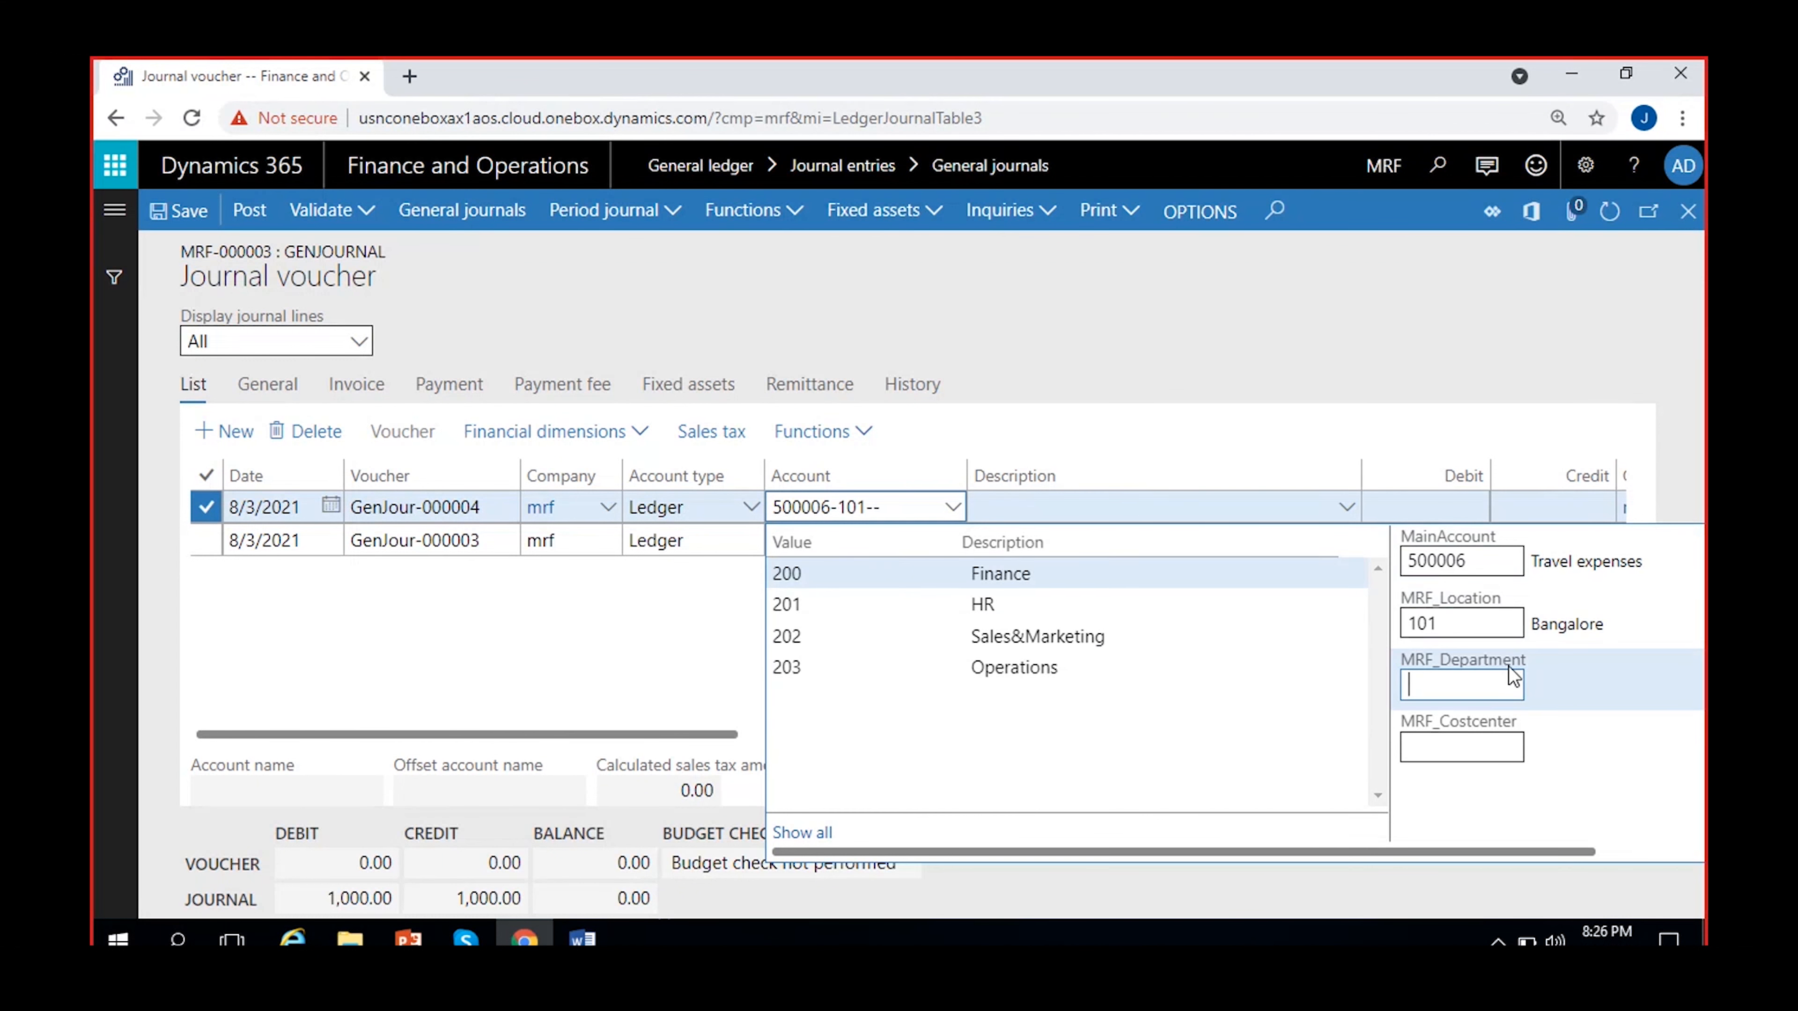
left_click(1103, 636)
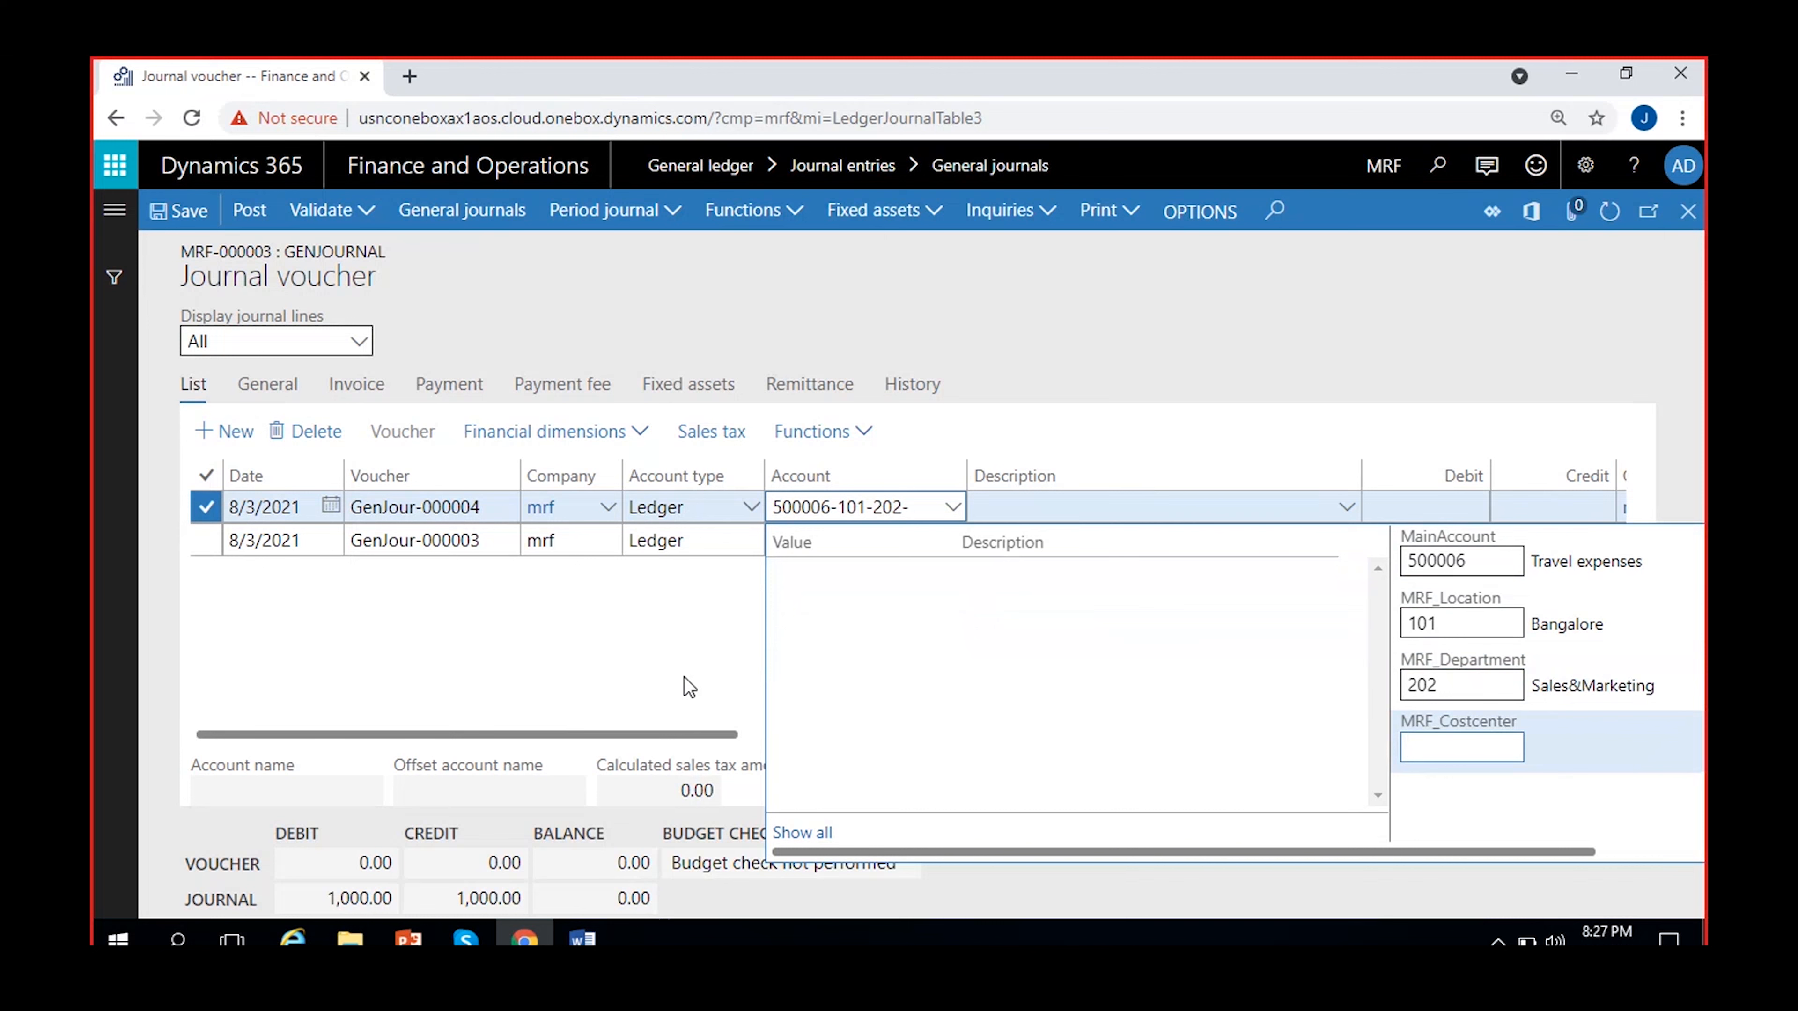
left_click(637, 682)
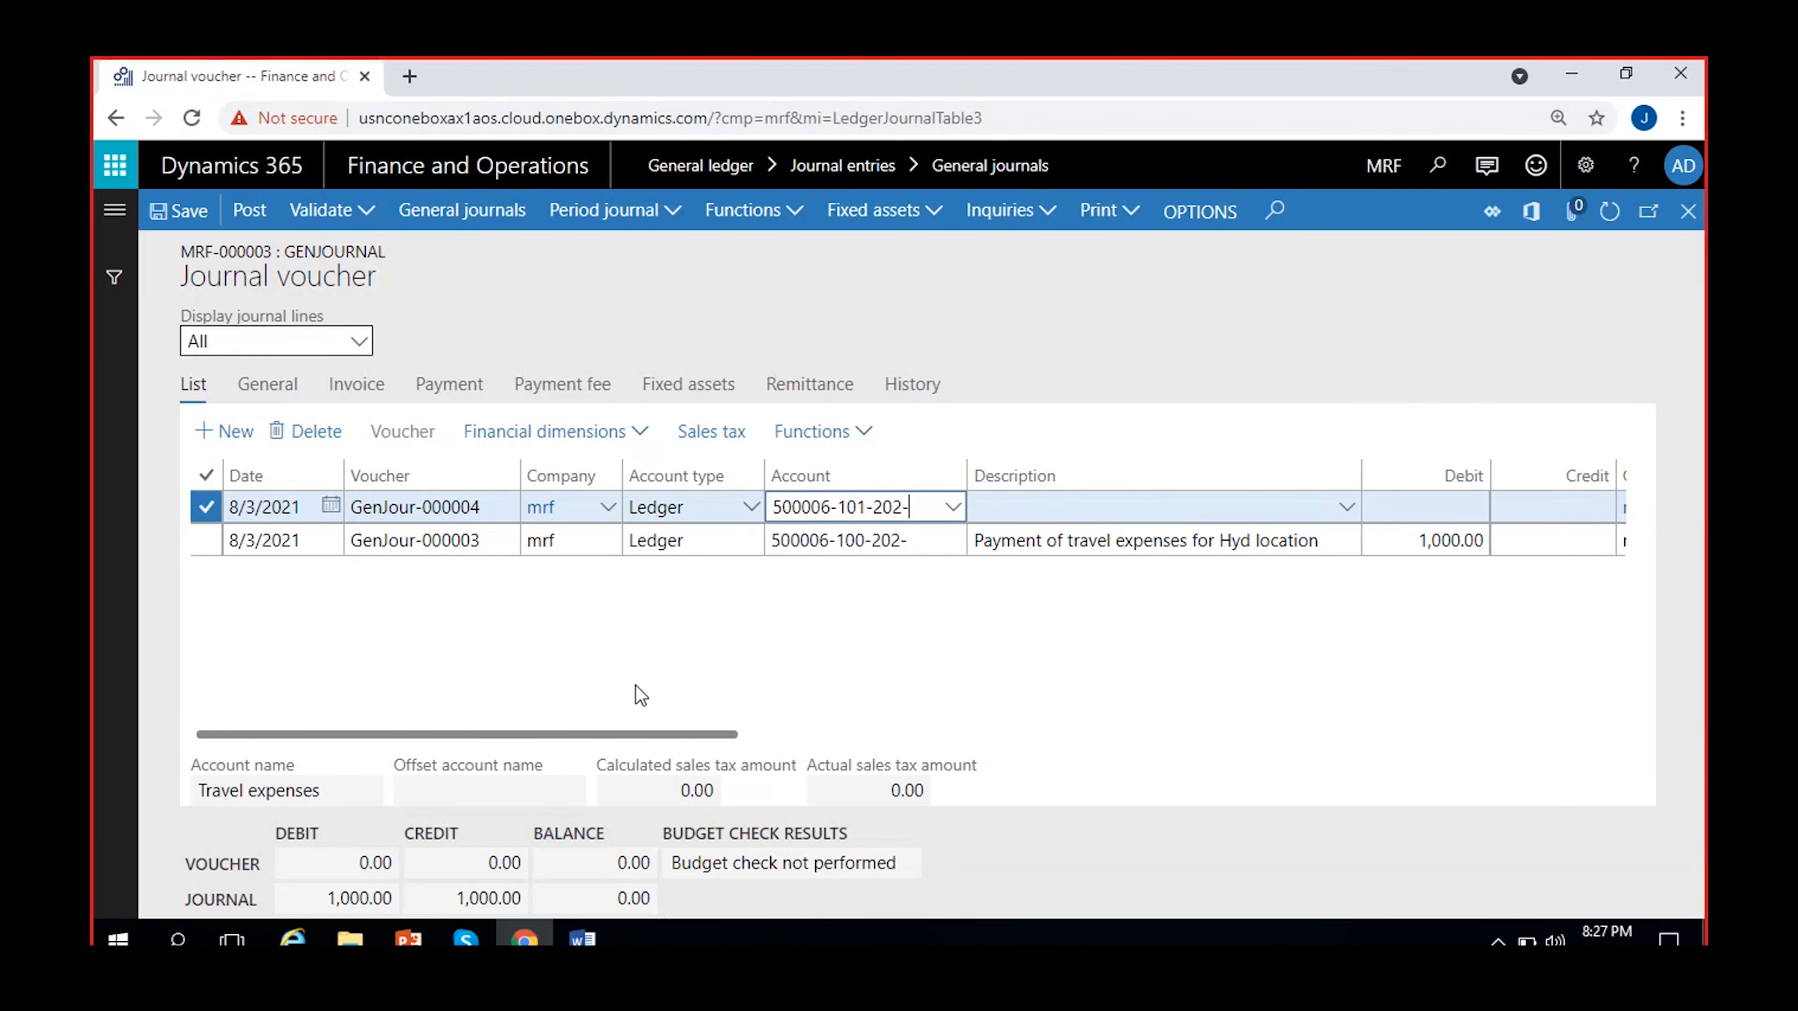
Enter a debit amount of 2000 on the Bangalore travel expenses line.
left_click_drag(707, 733, 803, 735)
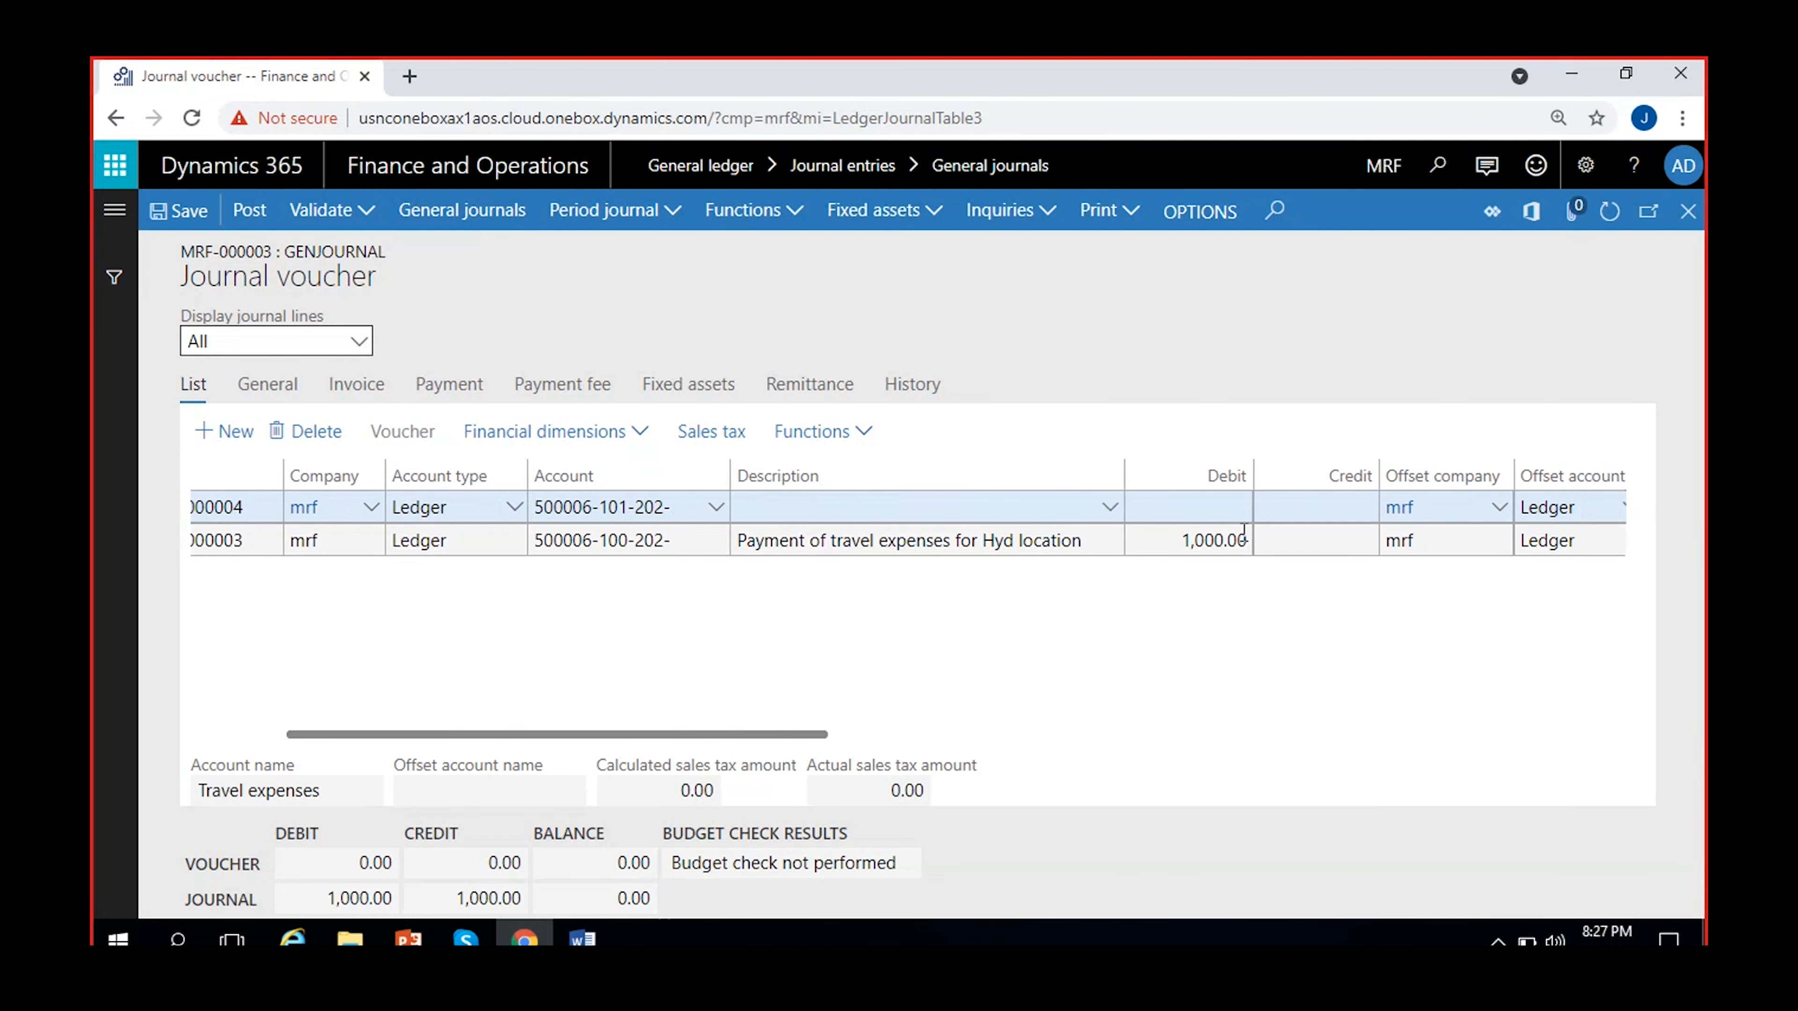
left_click(1184, 507)
type("2000")
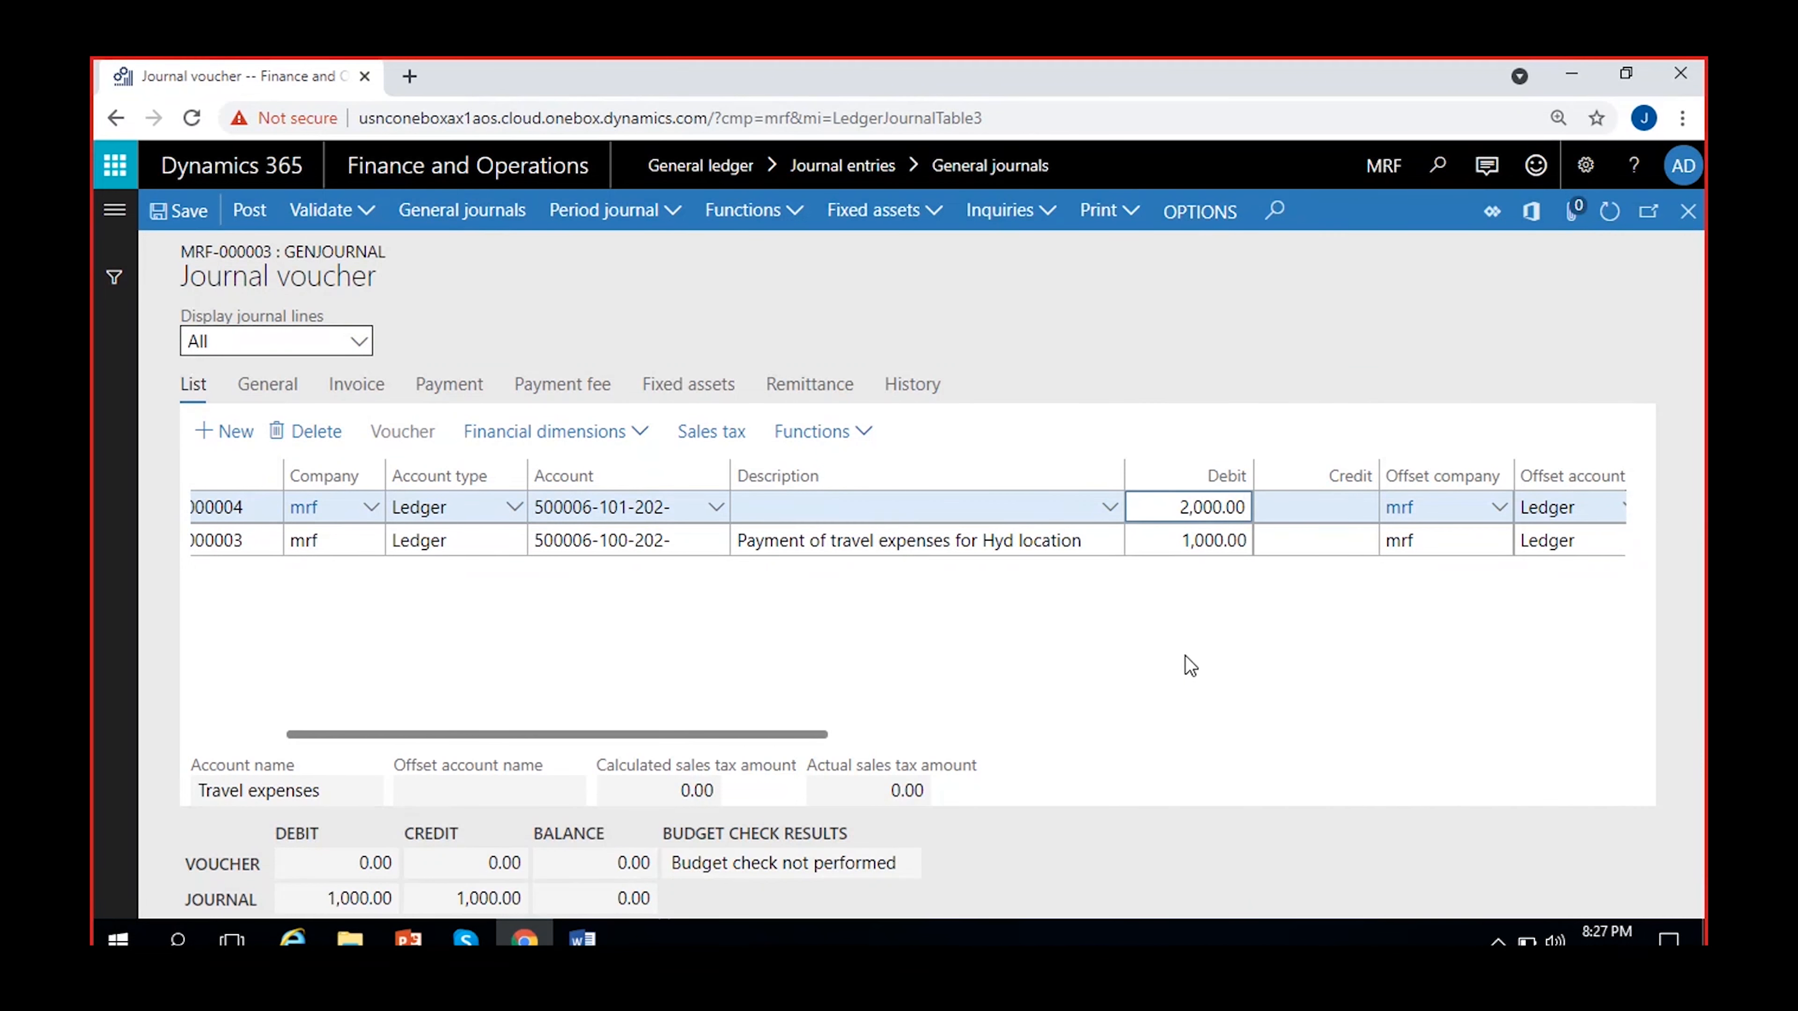
Reuse the Hyderabad line's description on the Bangalore line, changing it to "Payment of travel expenses for Bang location".
left_click(1101, 540)
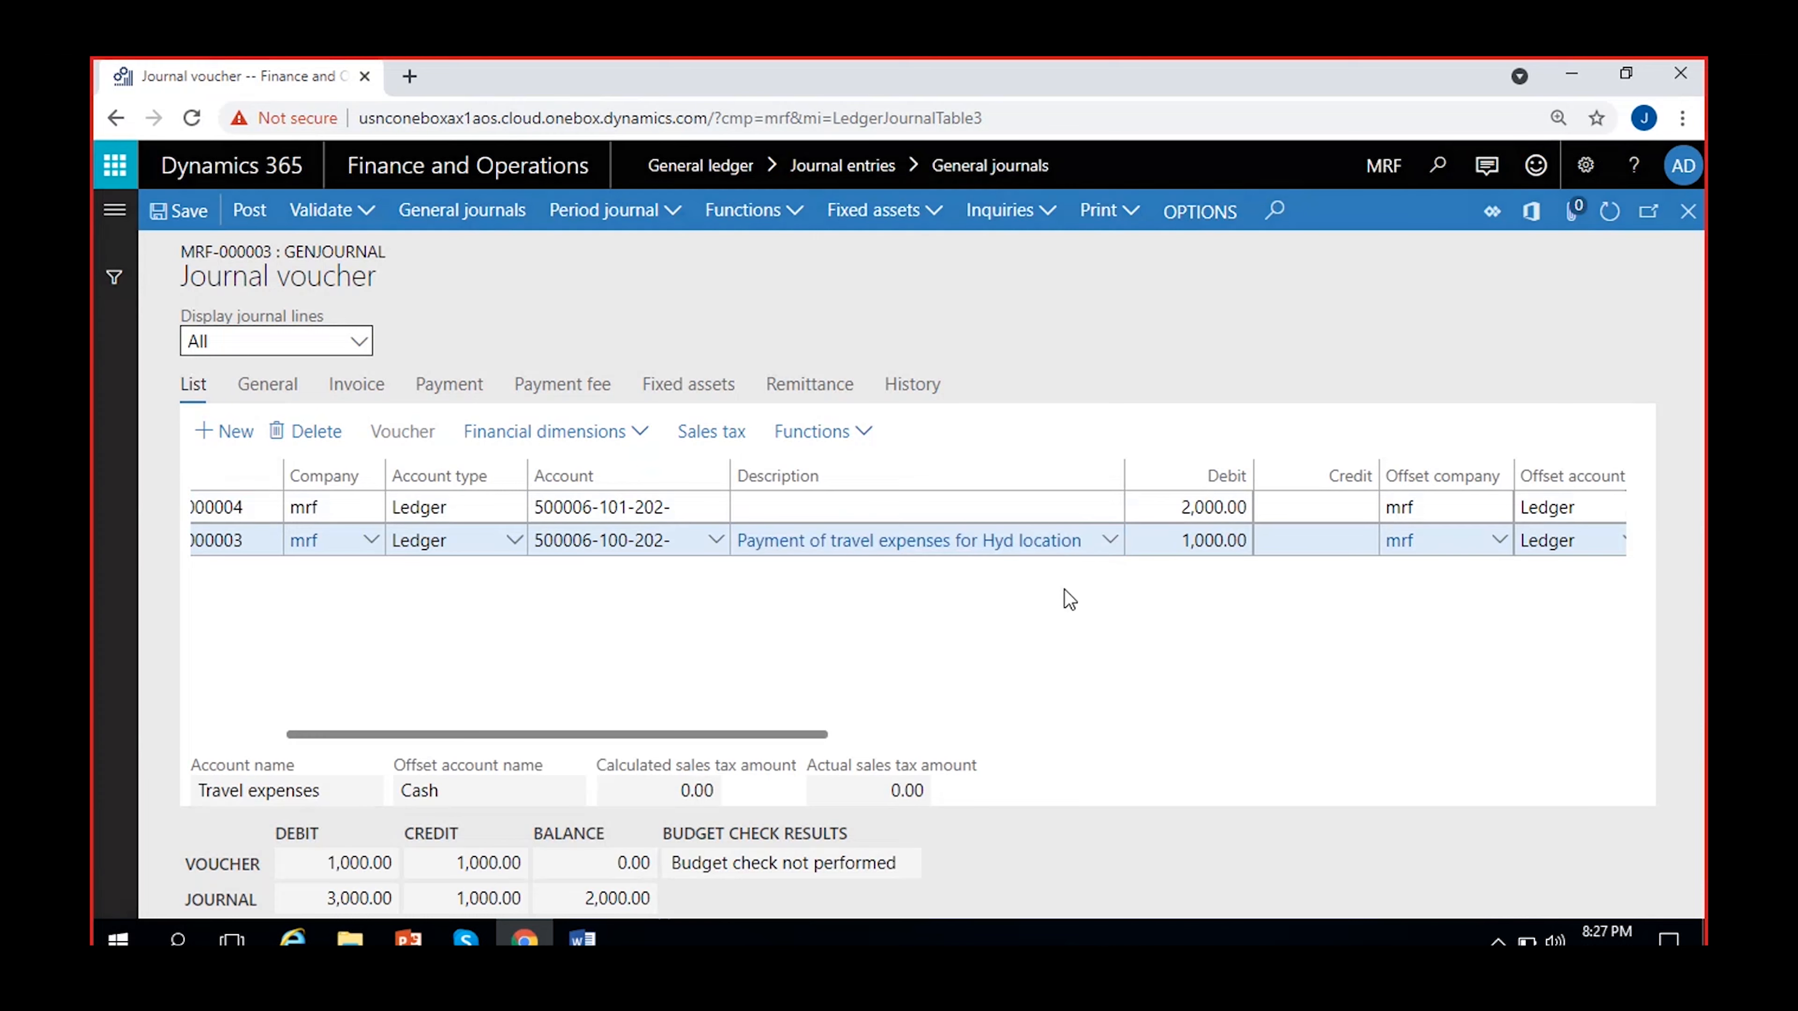
left_click(1688, 211)
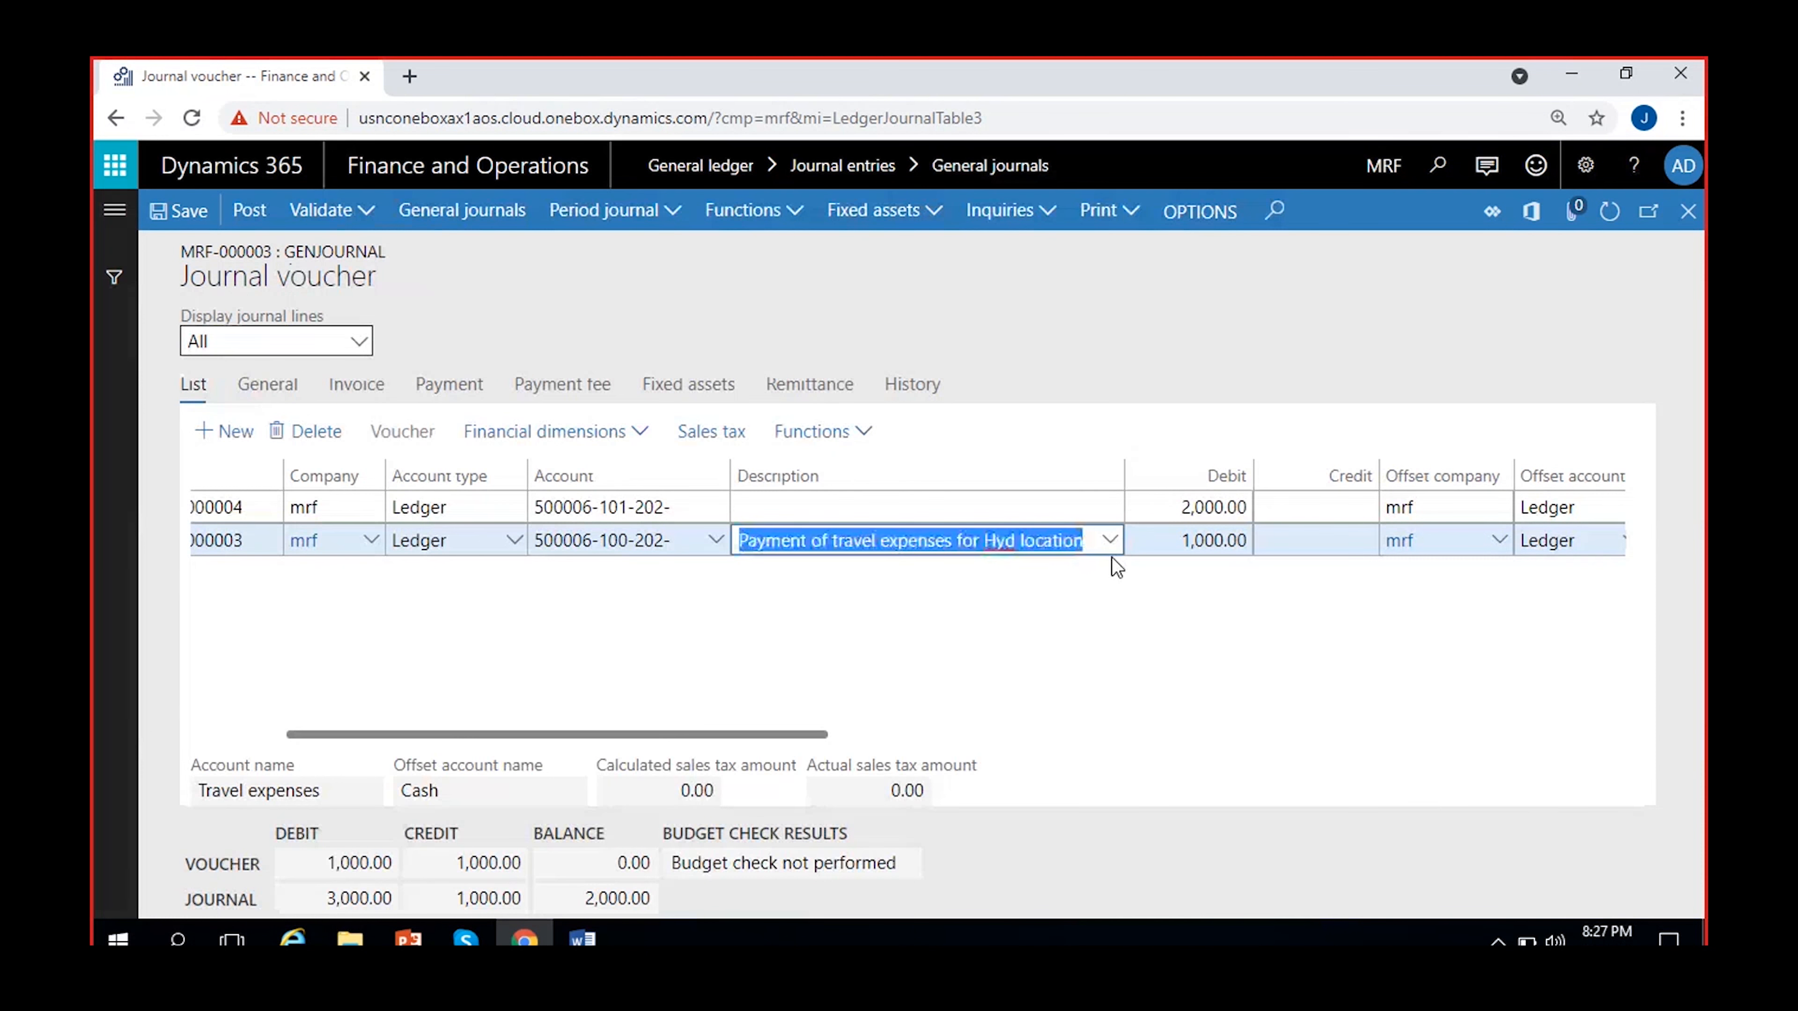
left_click(996, 506)
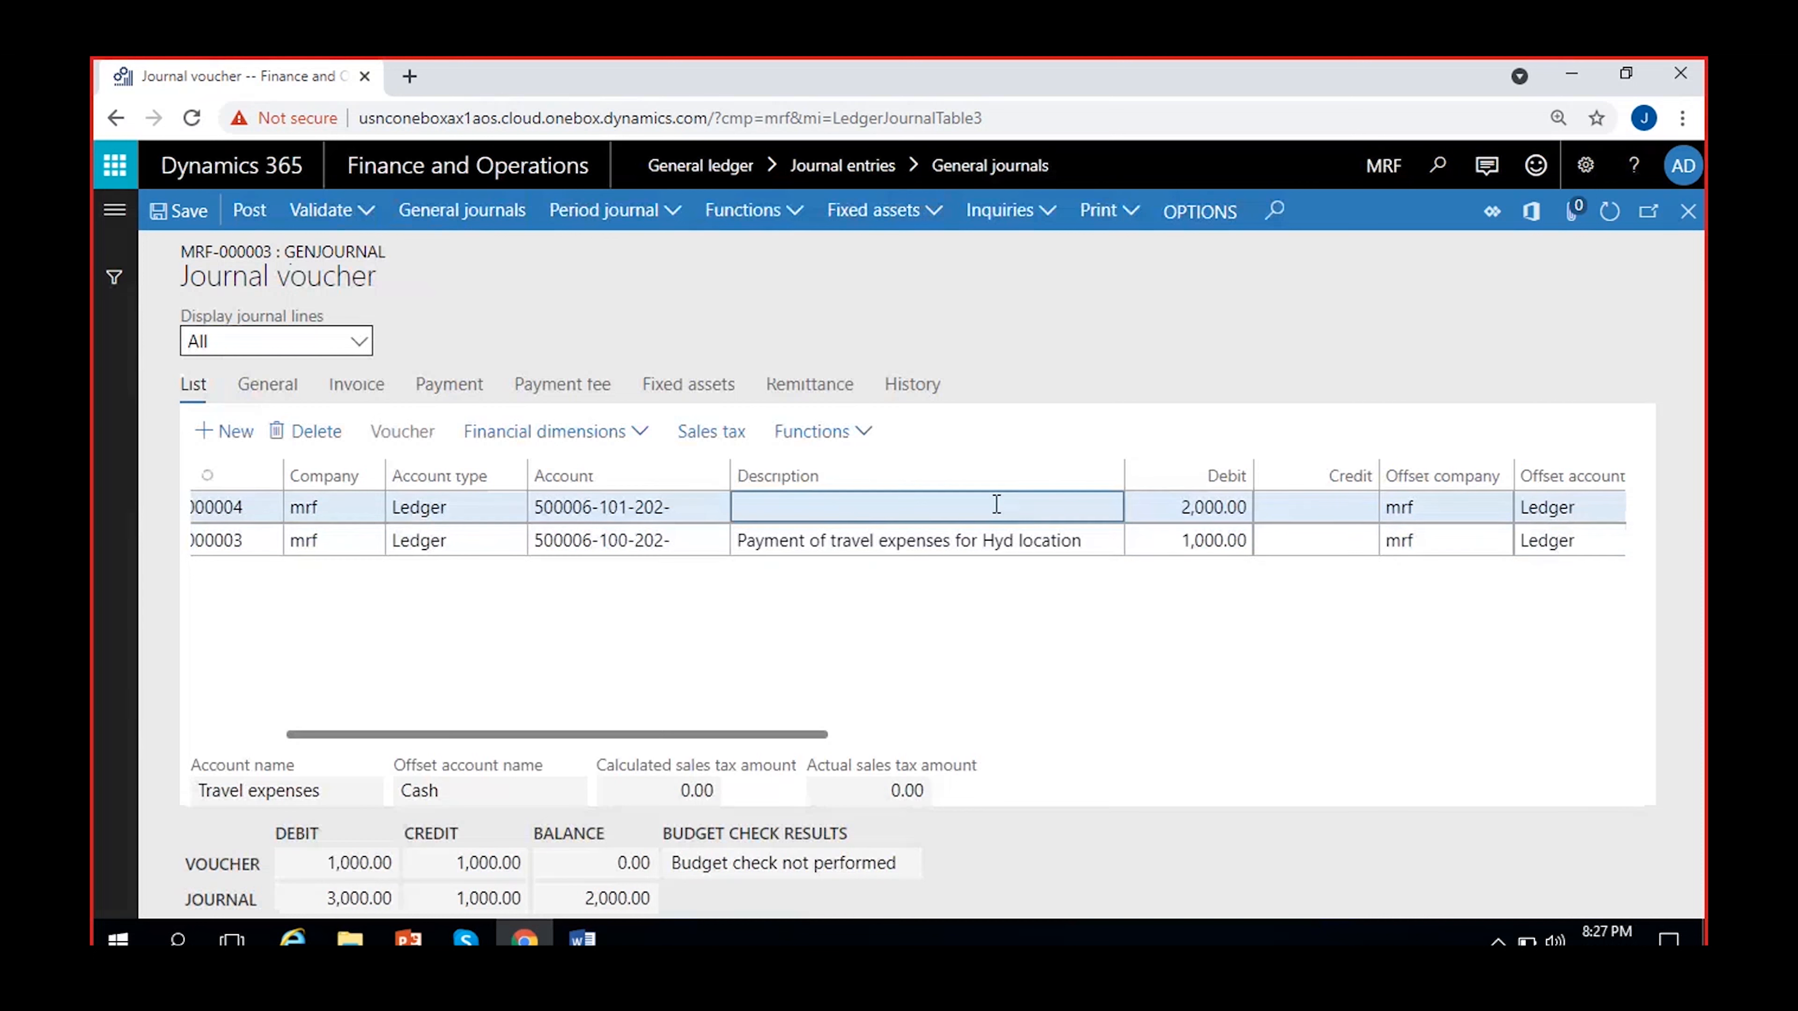
type("Payment of travel expenses for Hyd location")
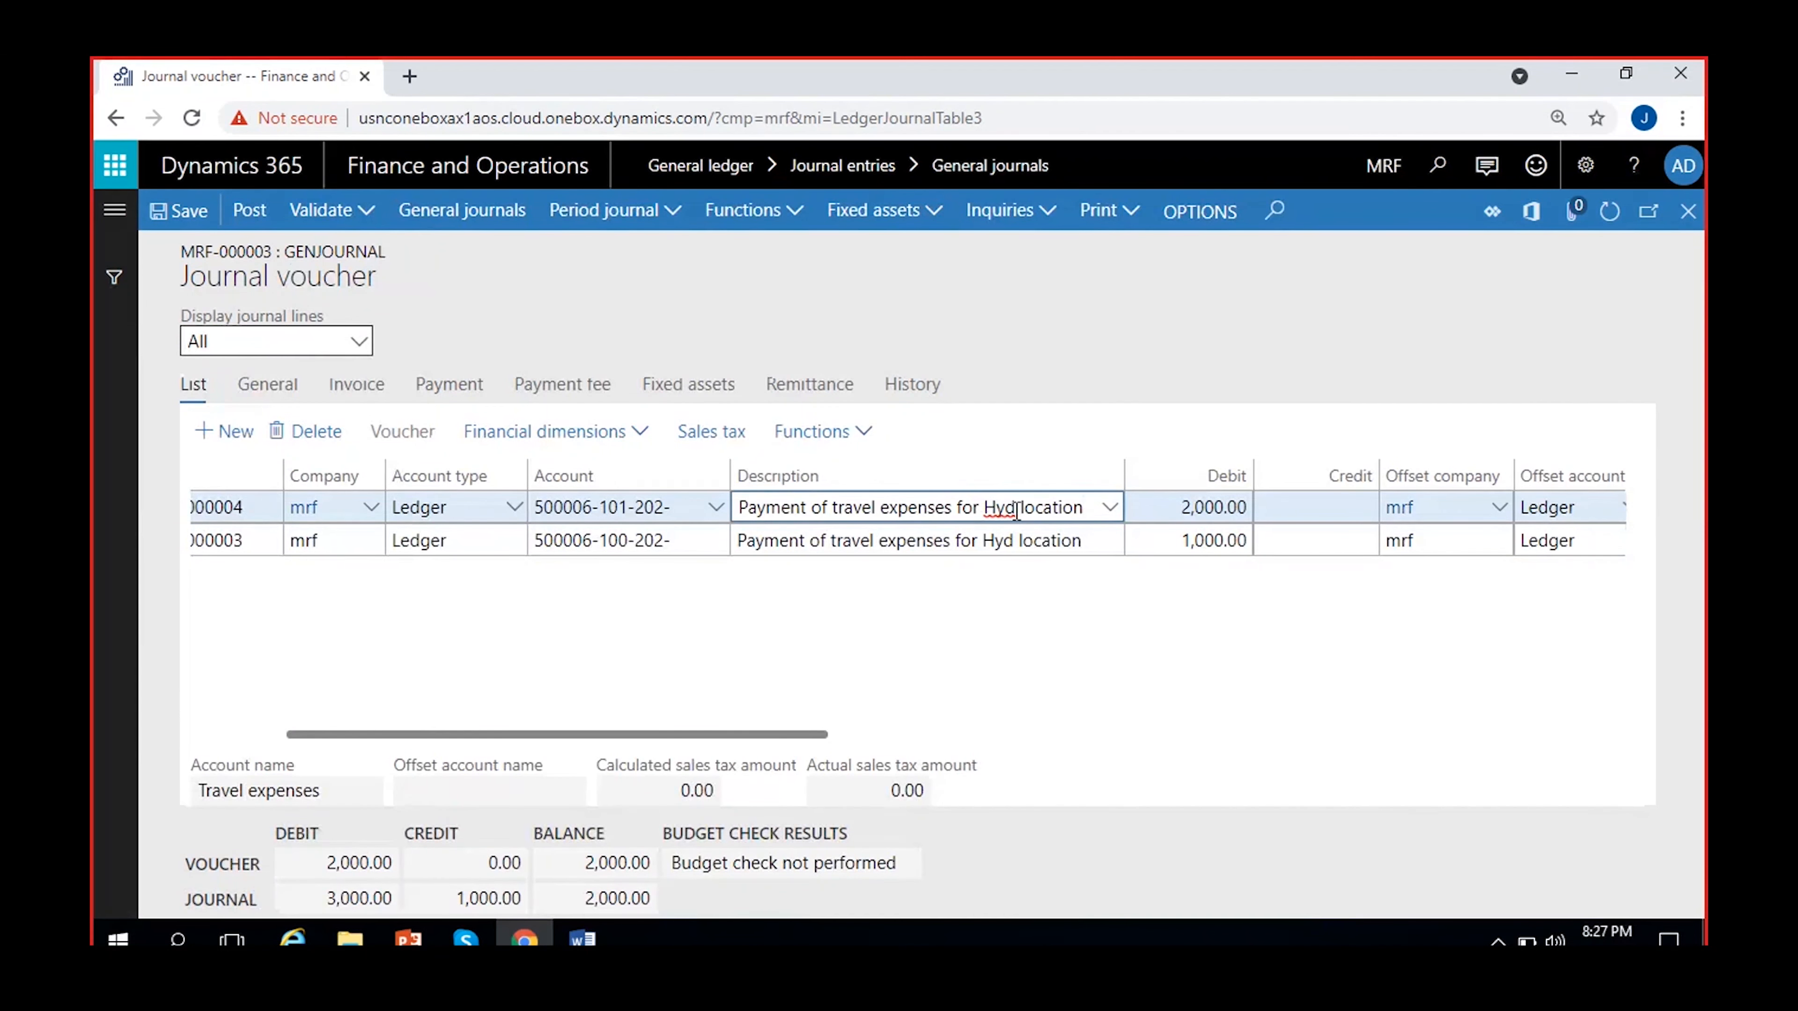
left_click(1014, 507)
key("BackSpace")
key("BackSpace")
key("BackSpace")
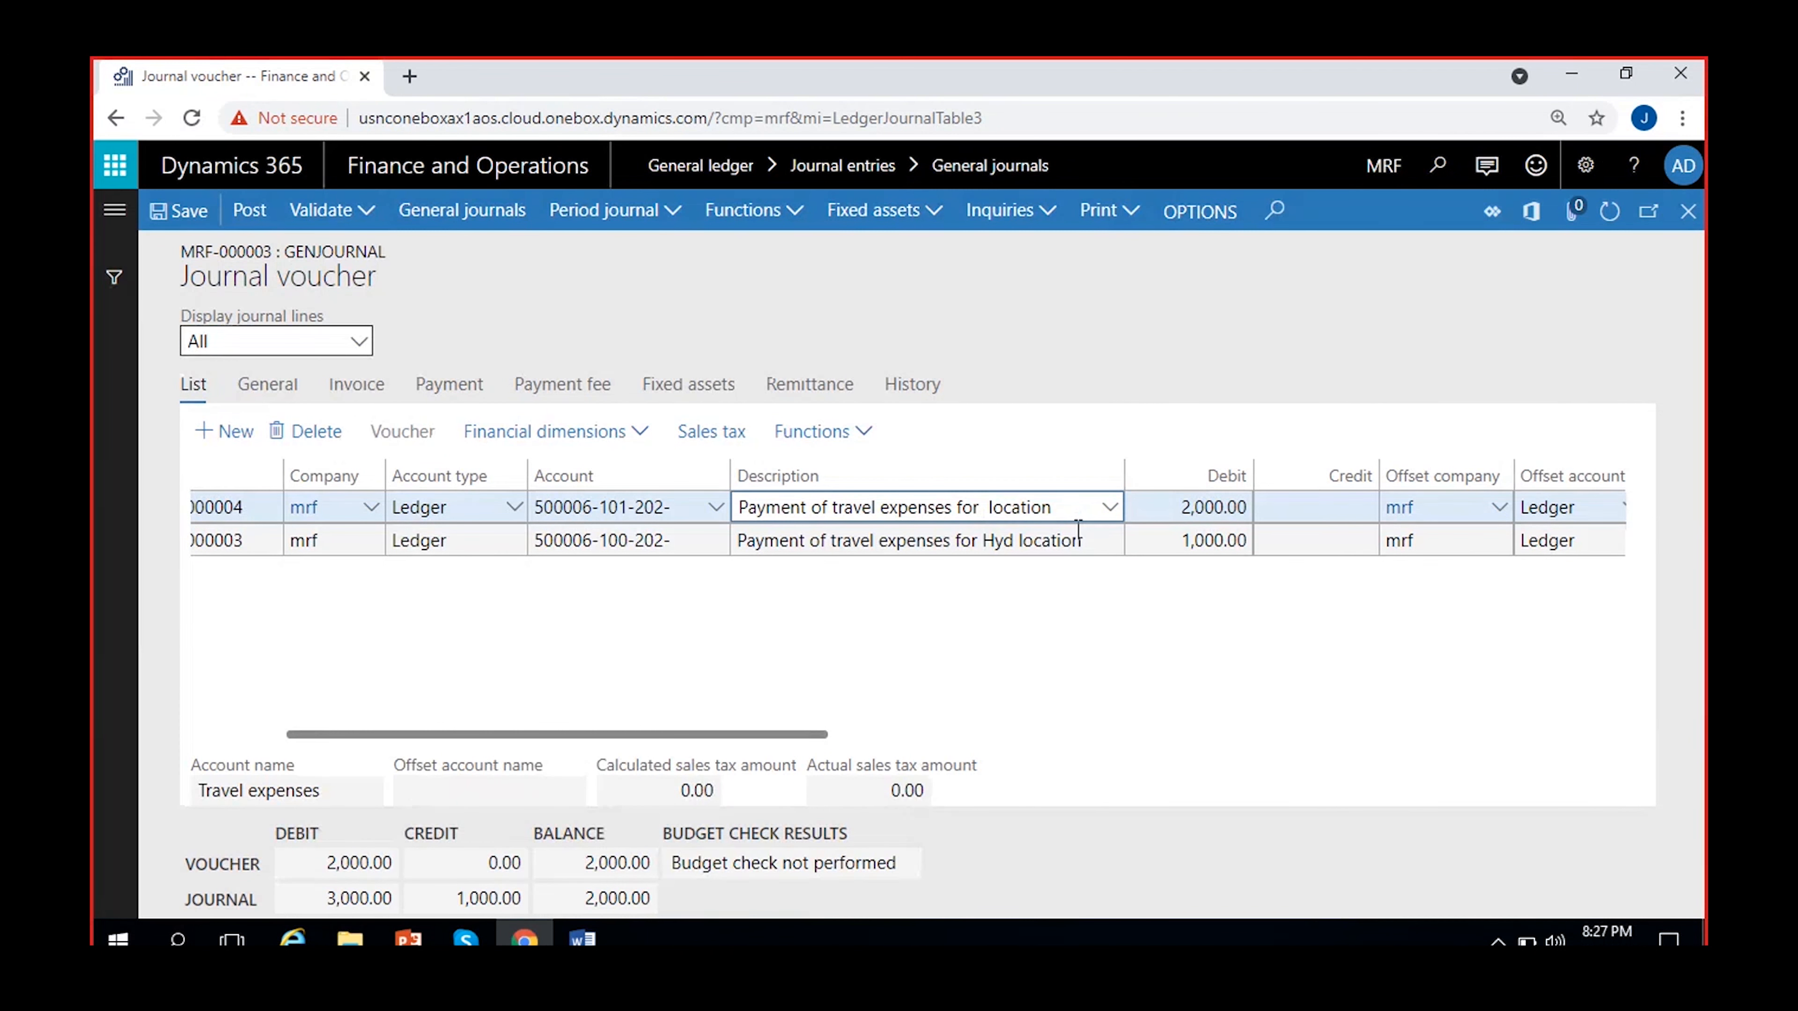
type("Bang")
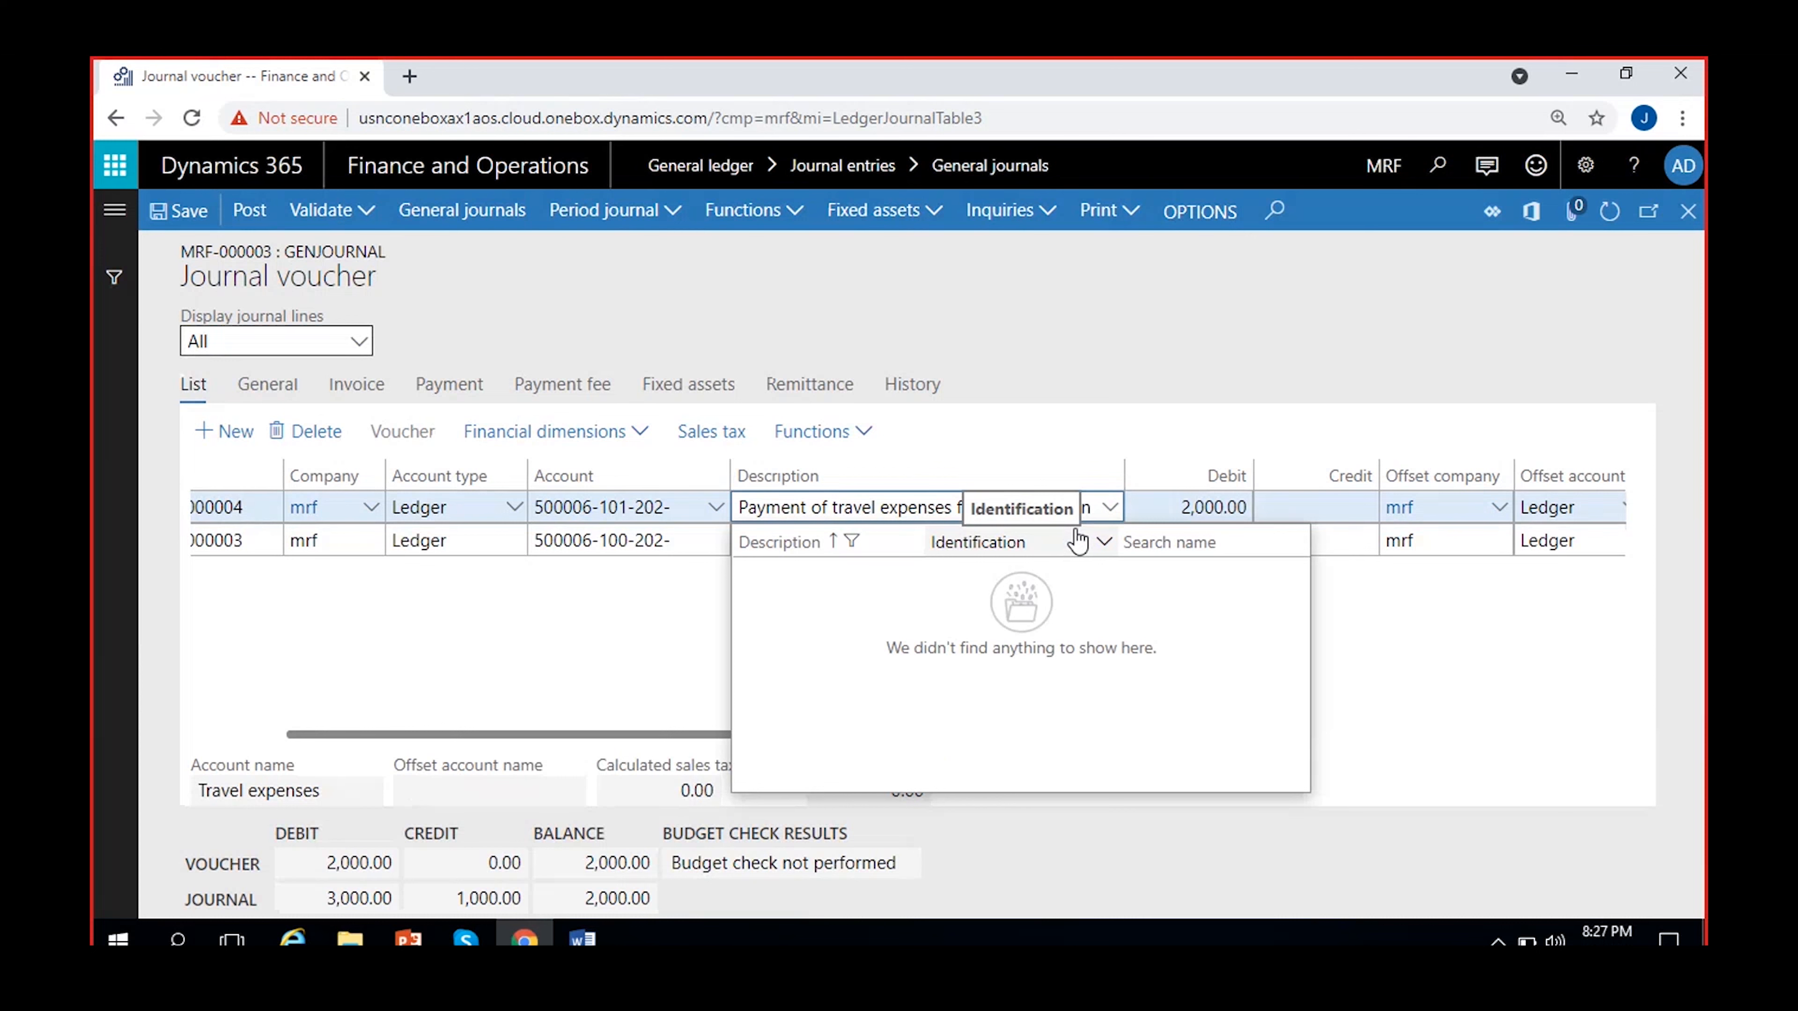
left_click(1435, 651)
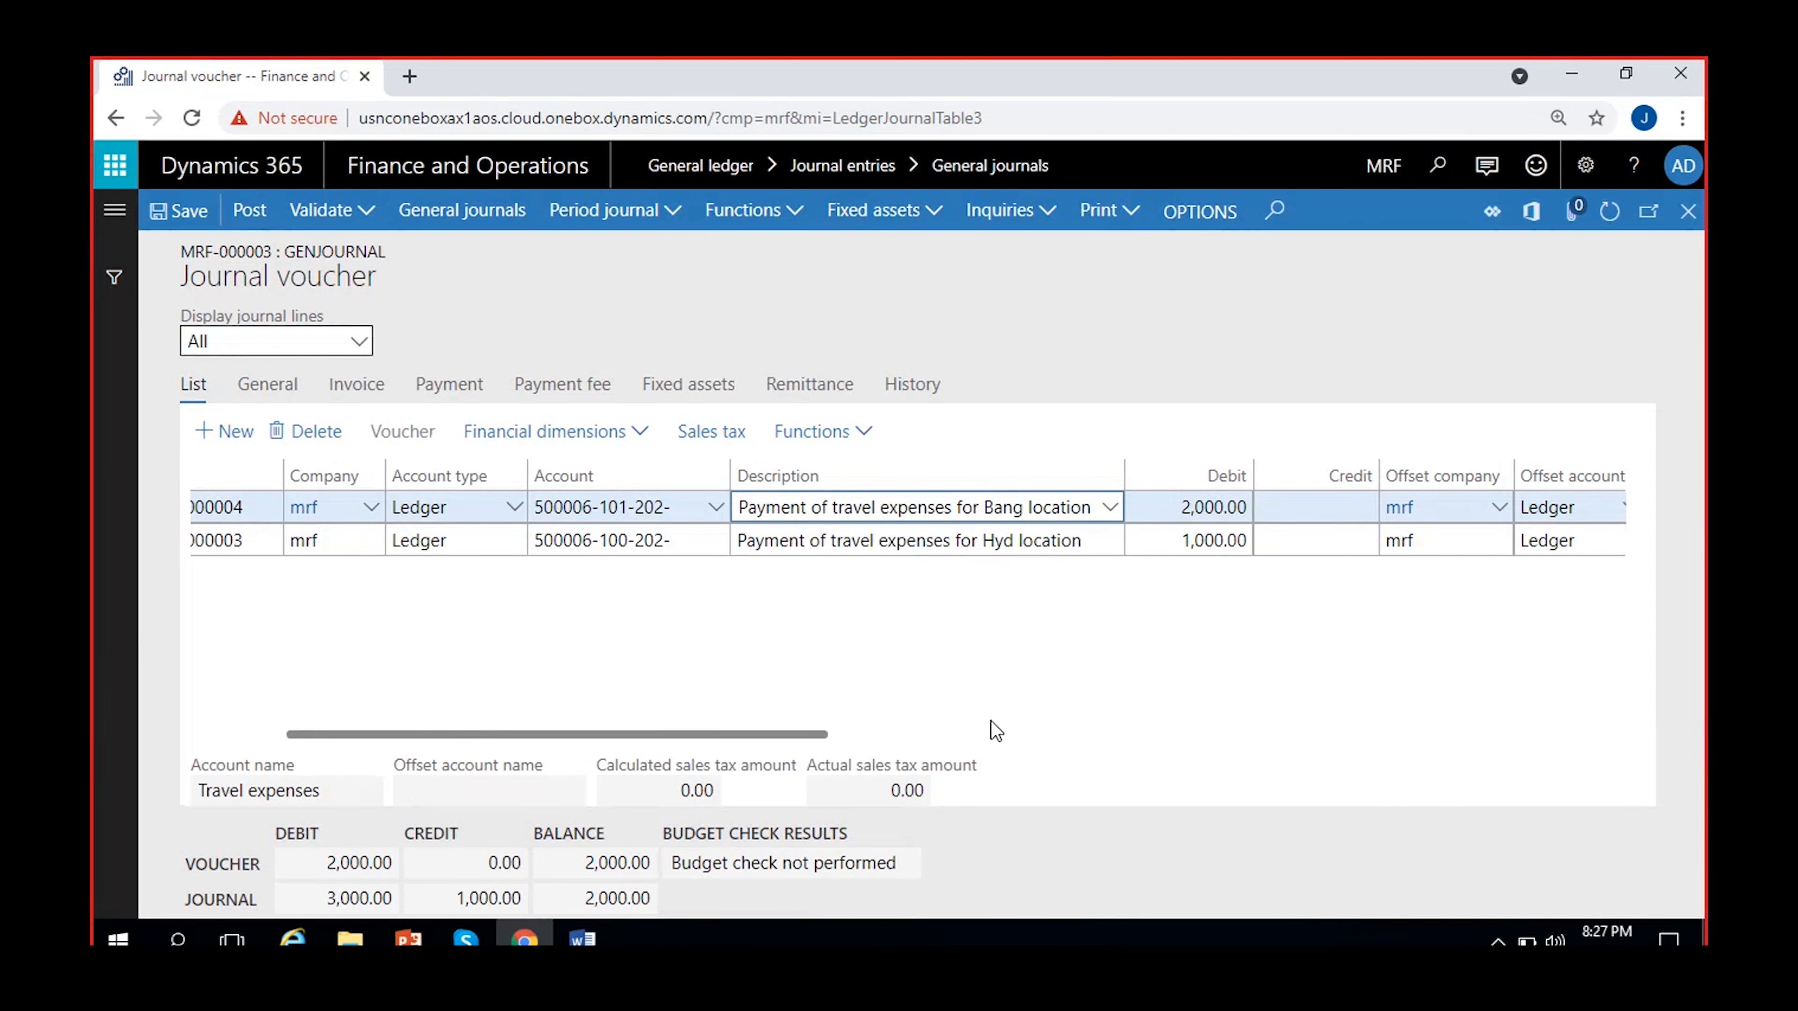
Set the Bangalore line's offset account to 100000 Cash with location 101 Bangalore and department 200 Finance.
left_click_drag(715, 733, 924, 735)
left_click(1309, 508)
left_click(1311, 511)
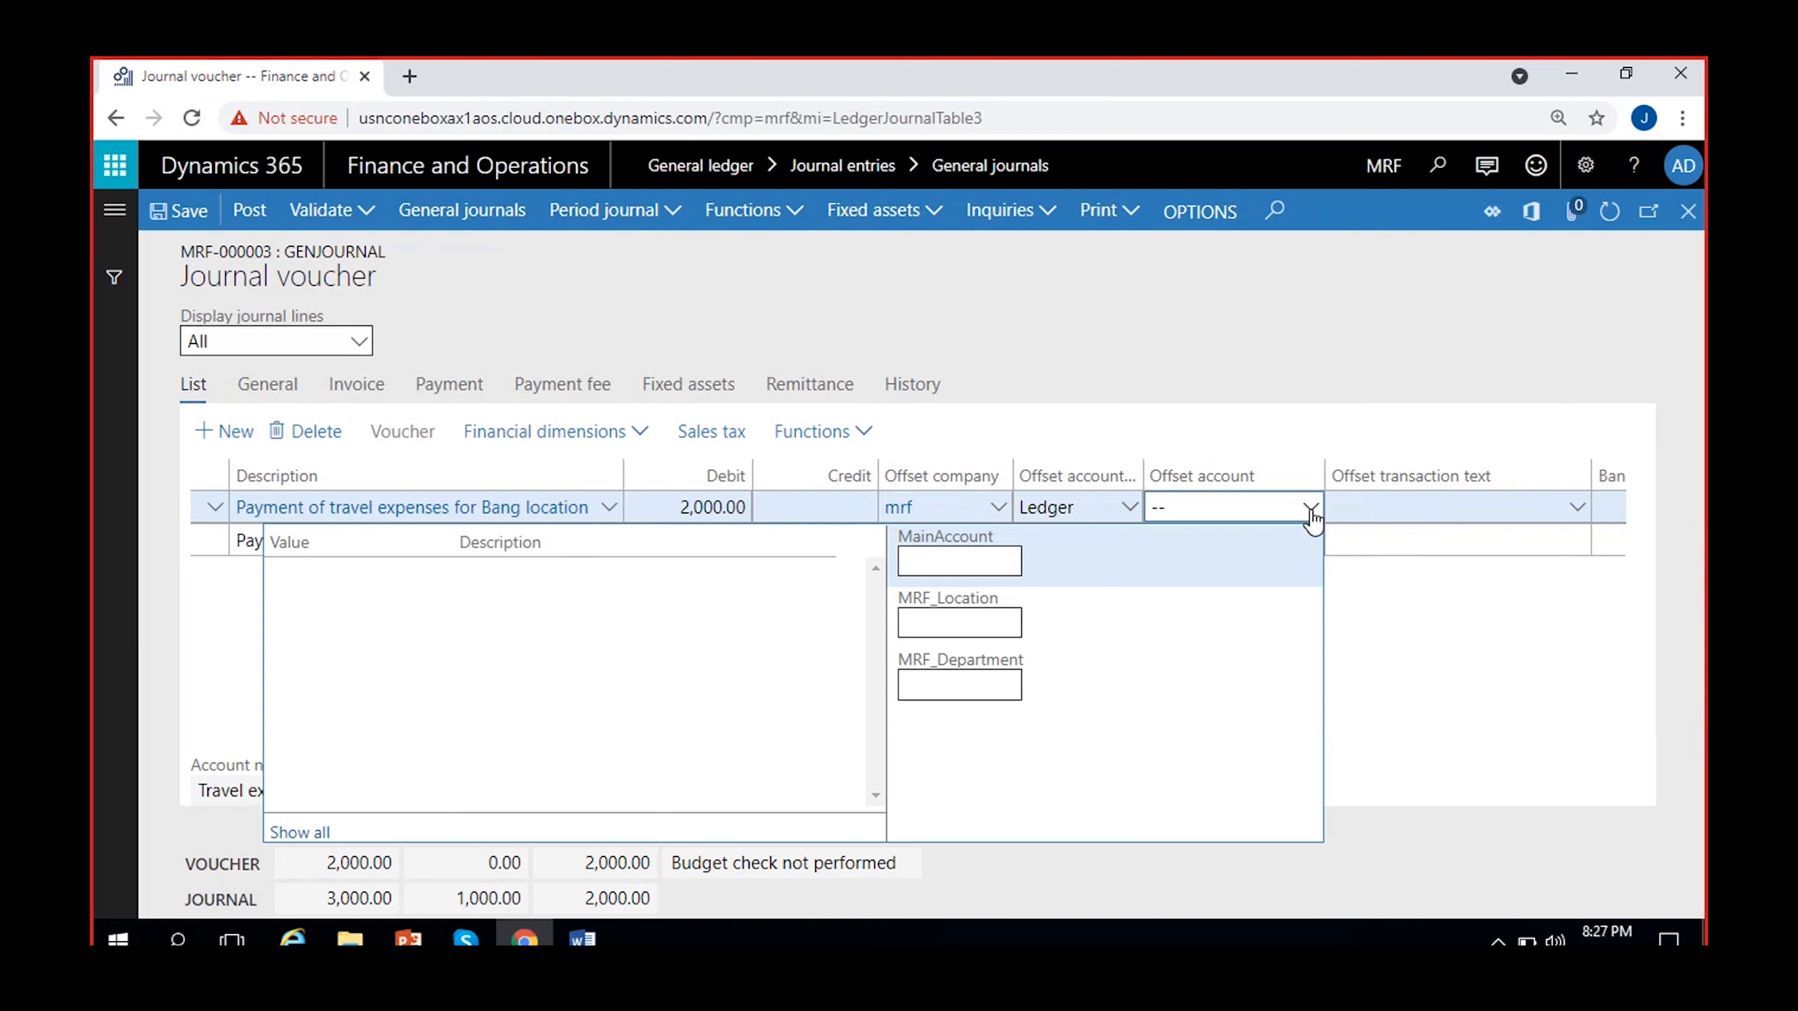
left_click(583, 572)
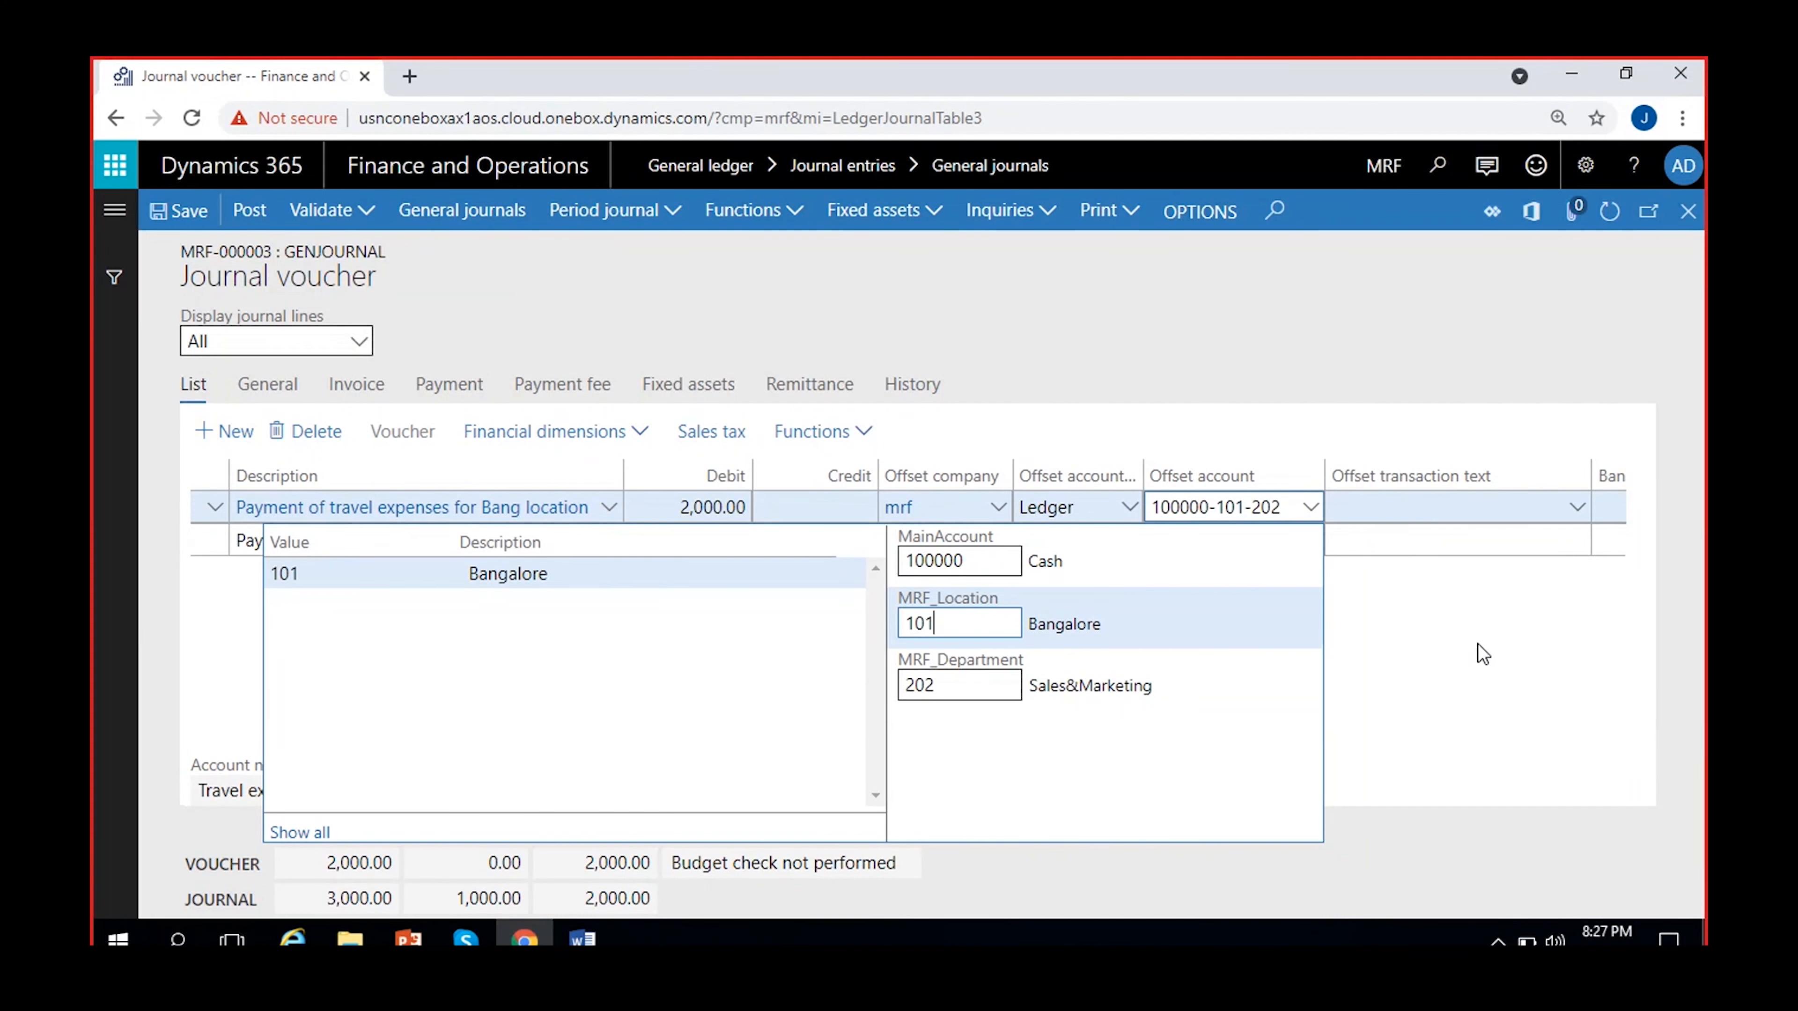
left_click(913, 685)
key("BackSpace")
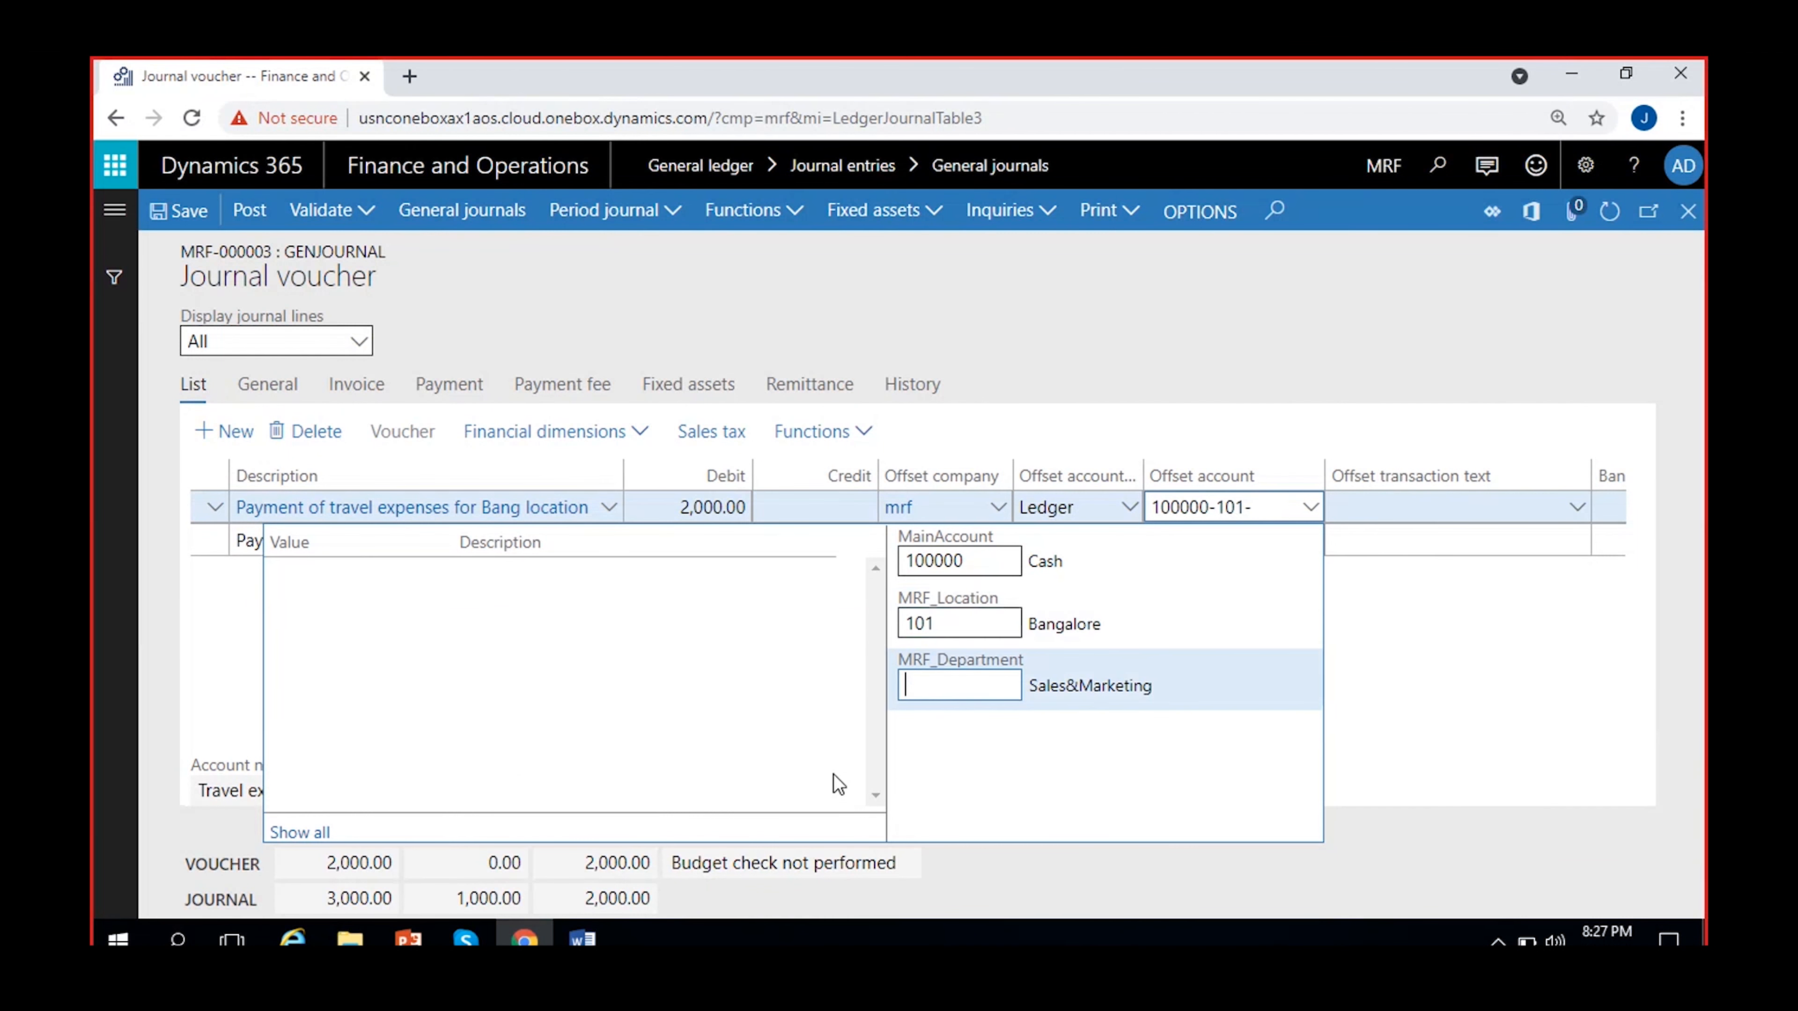
type("fin")
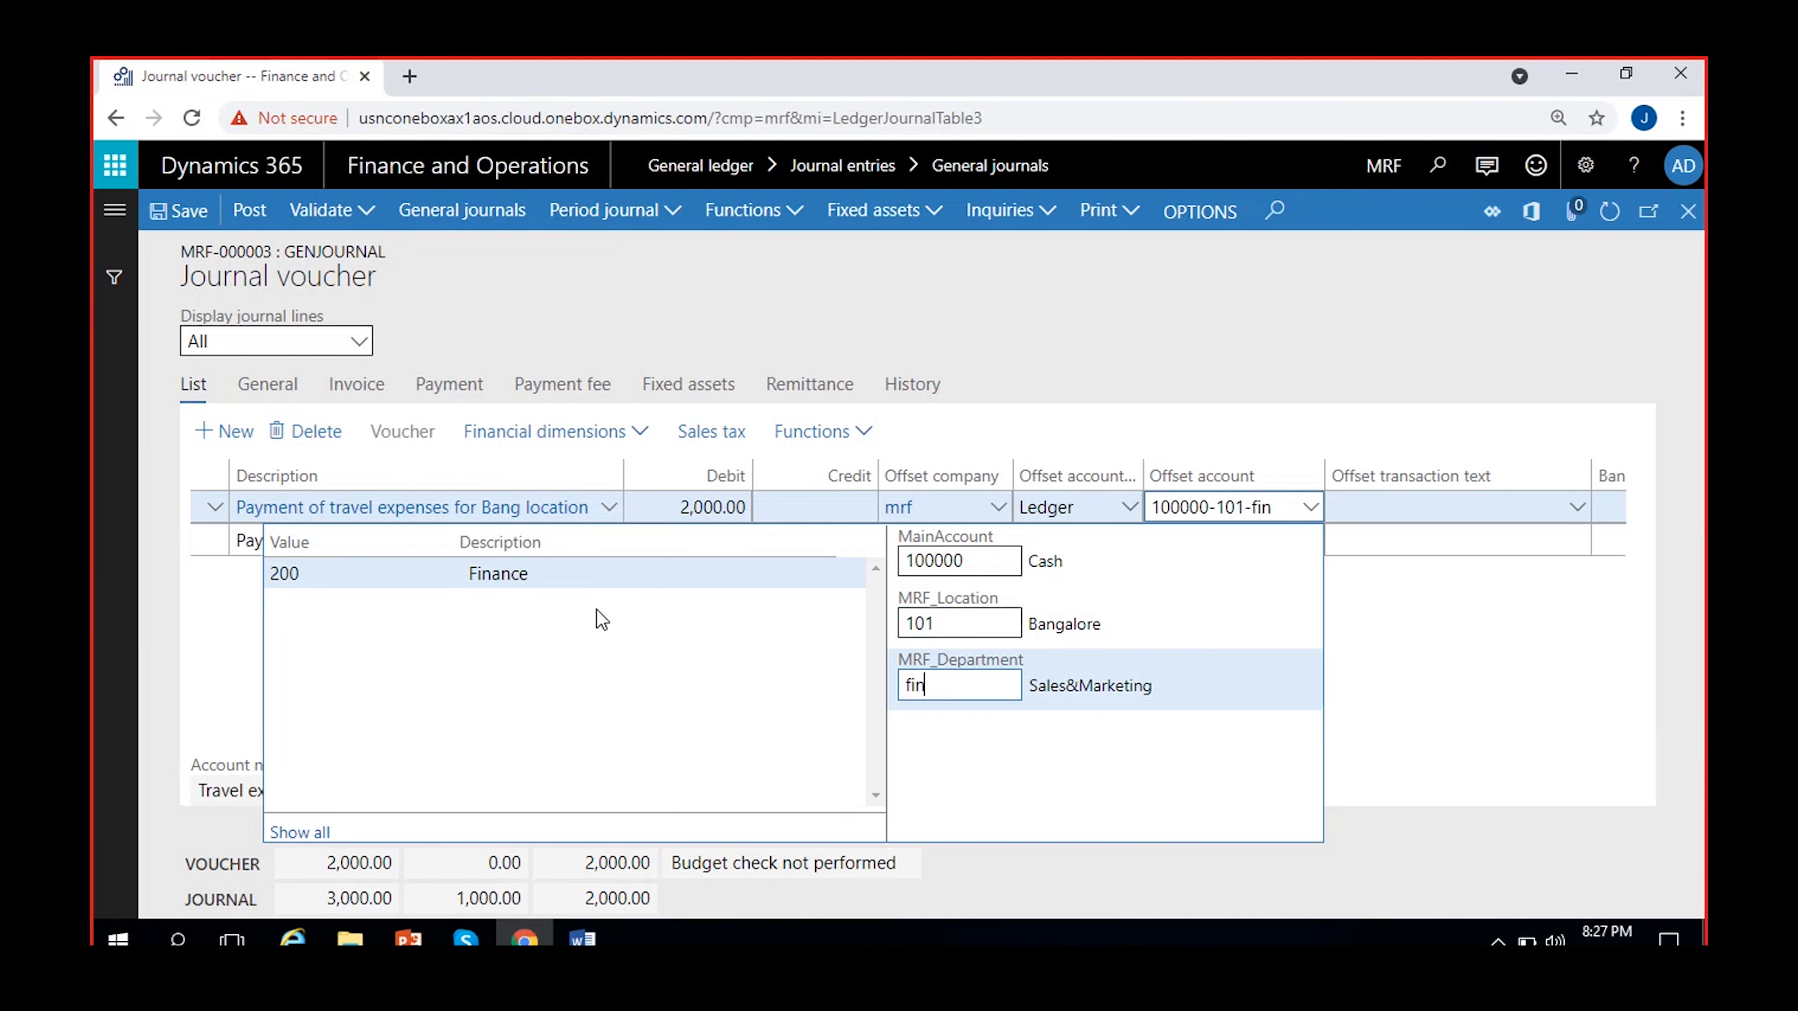
left_click(546, 574)
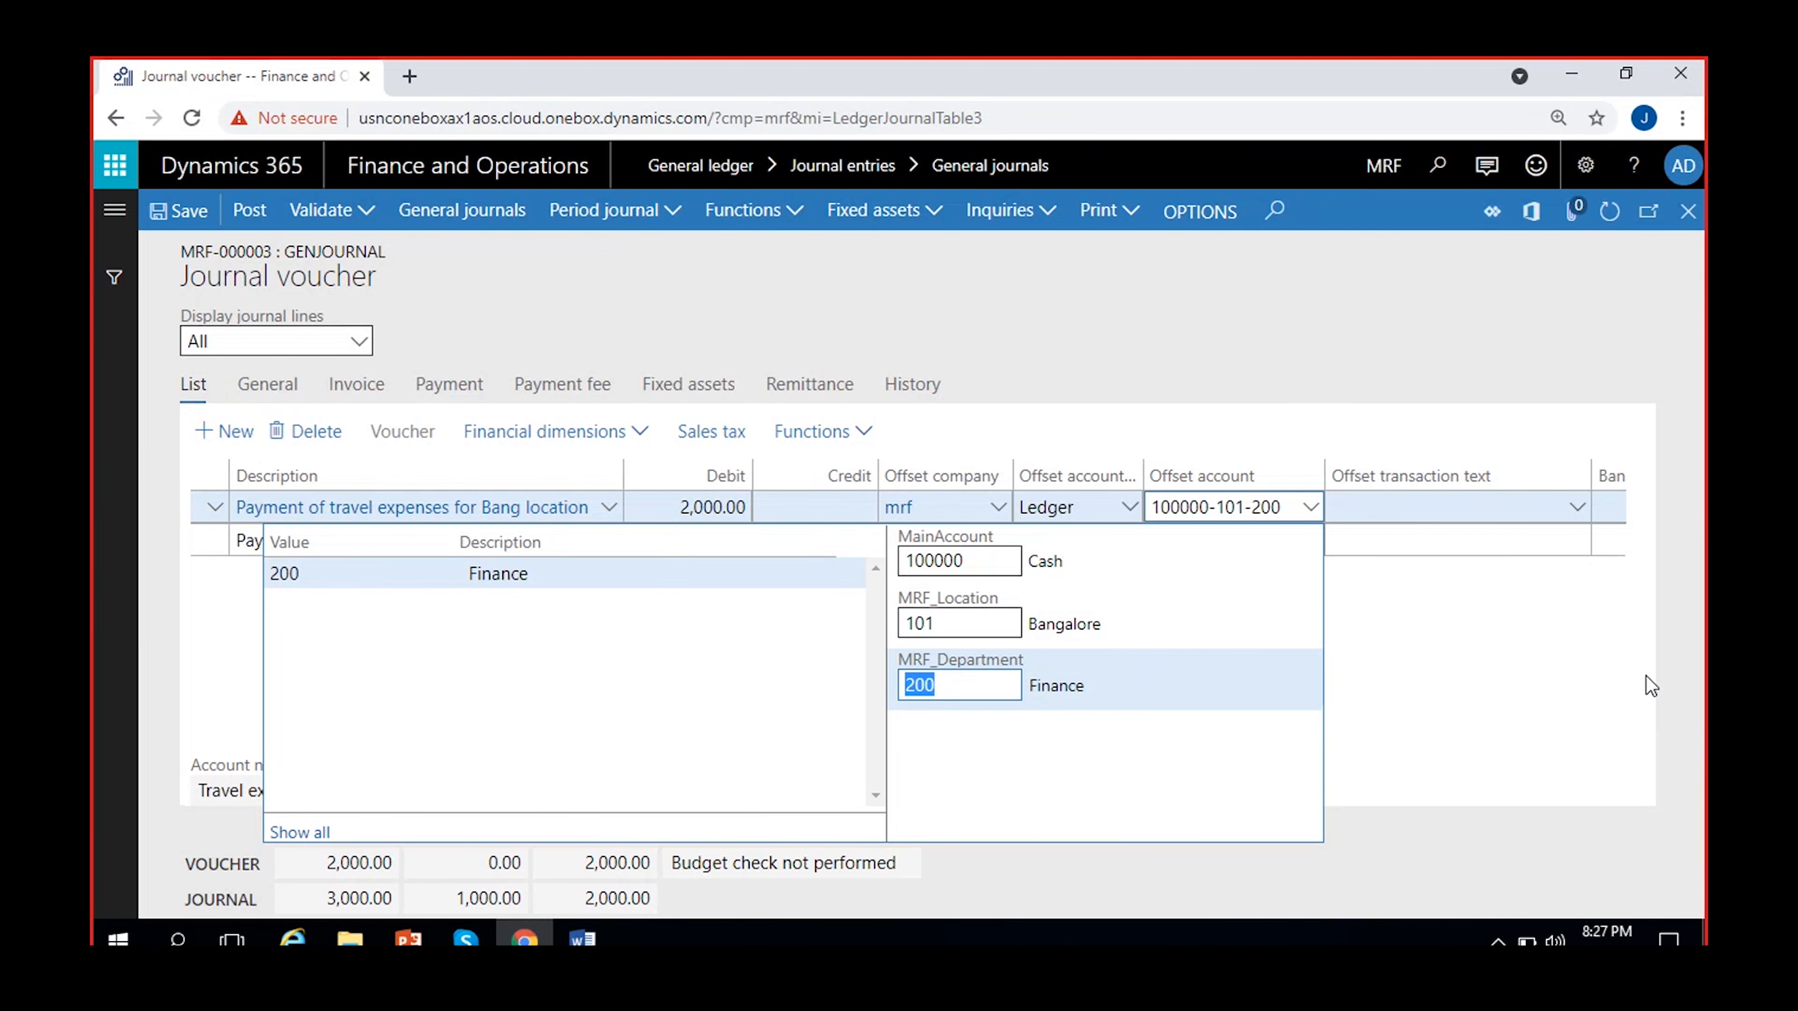
left_click(1553, 631)
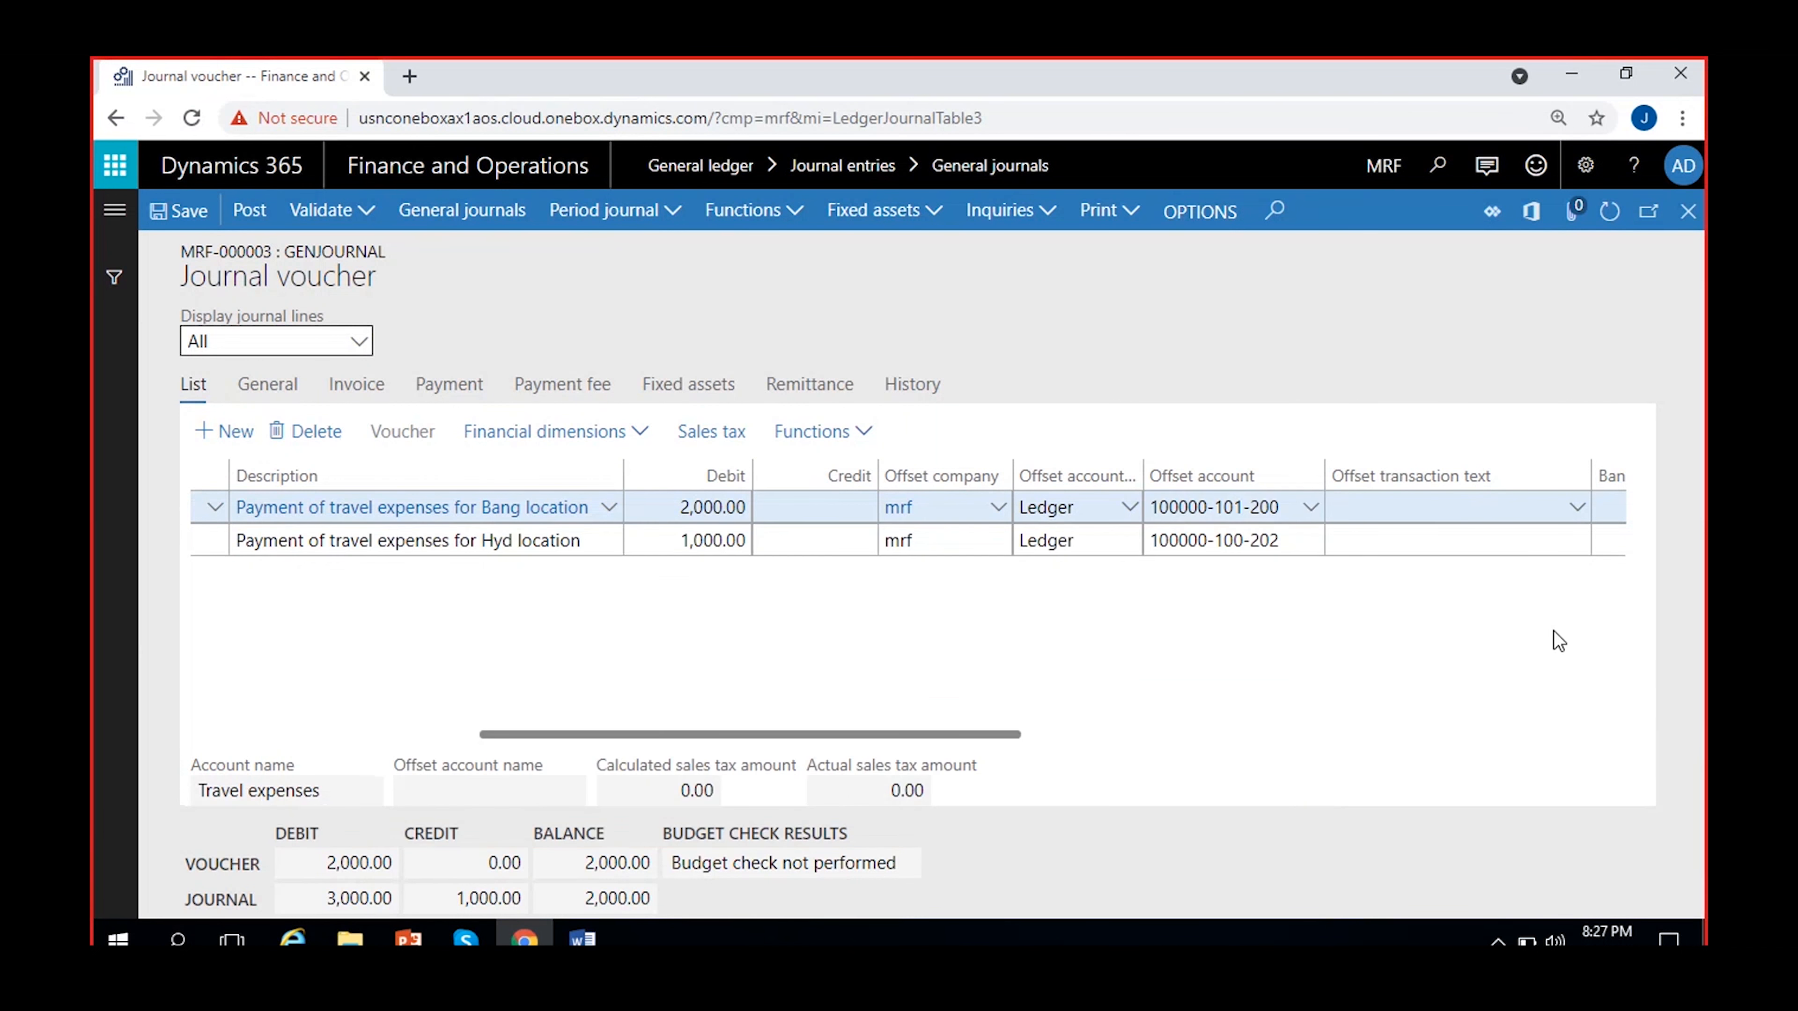
Change the department of the Hyderabad line's Cash offset account to 200 Finance.
left_click(1304, 540)
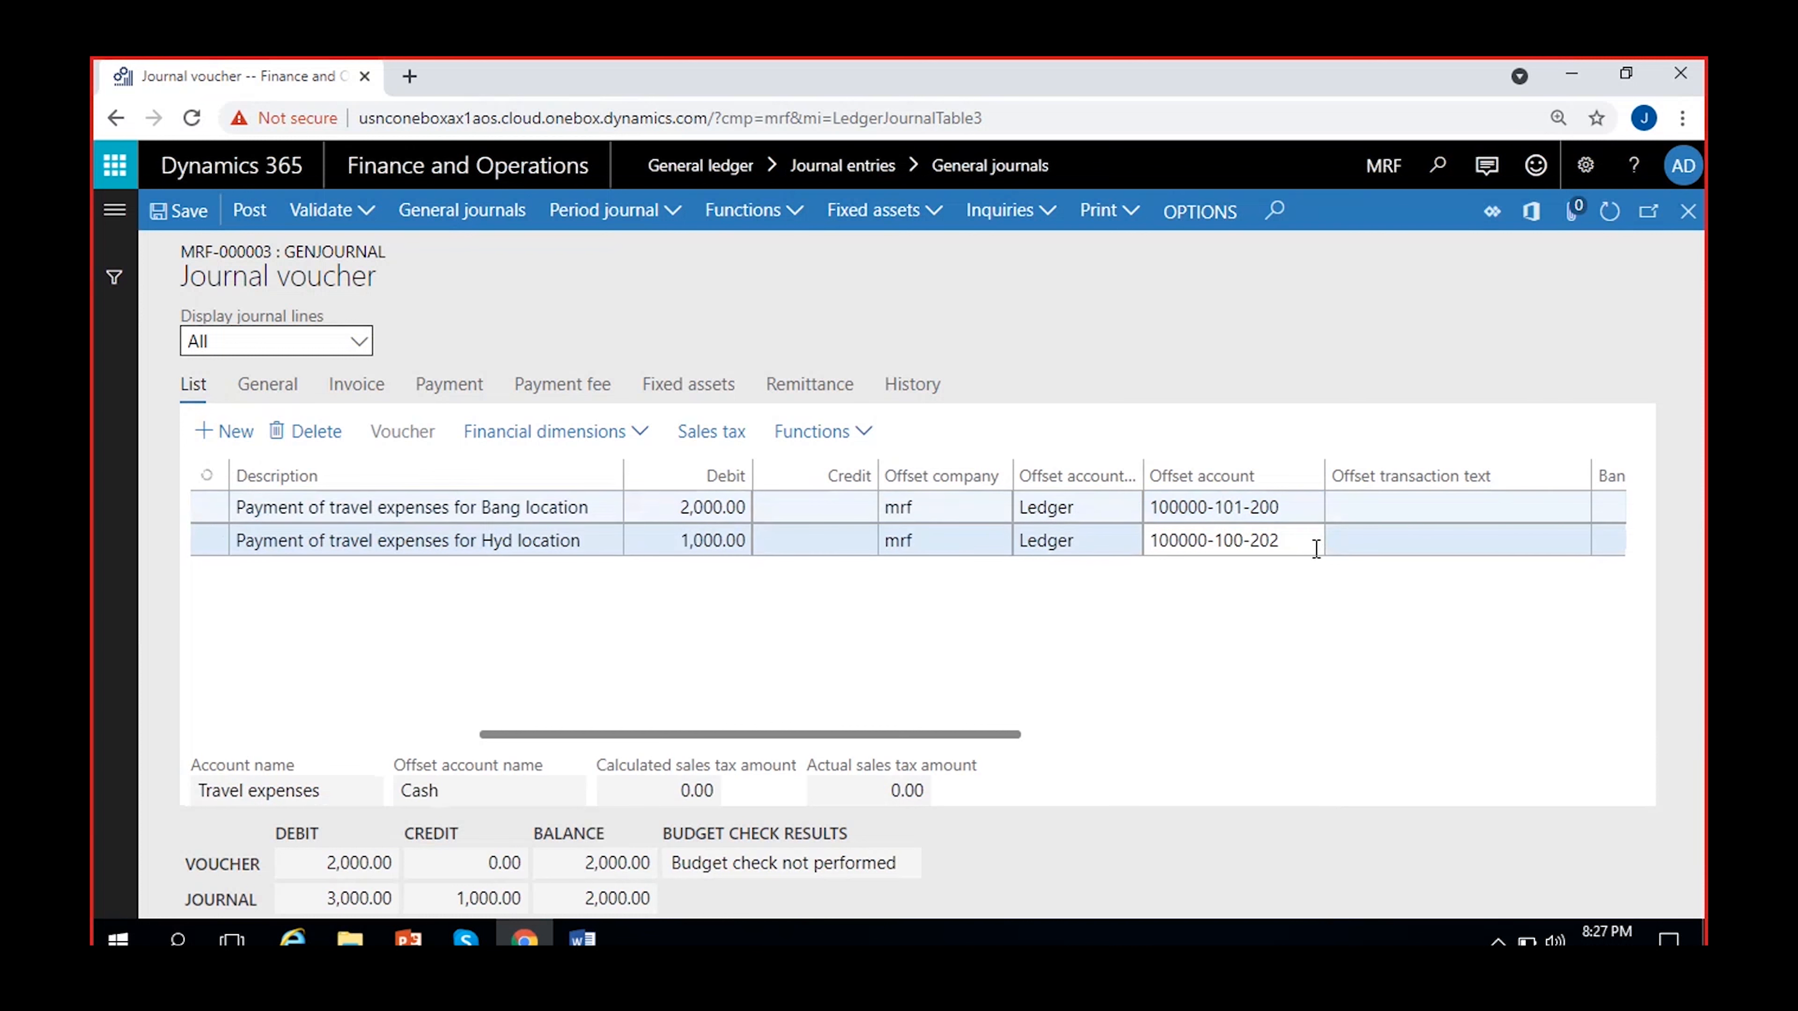
left_click(1267, 542)
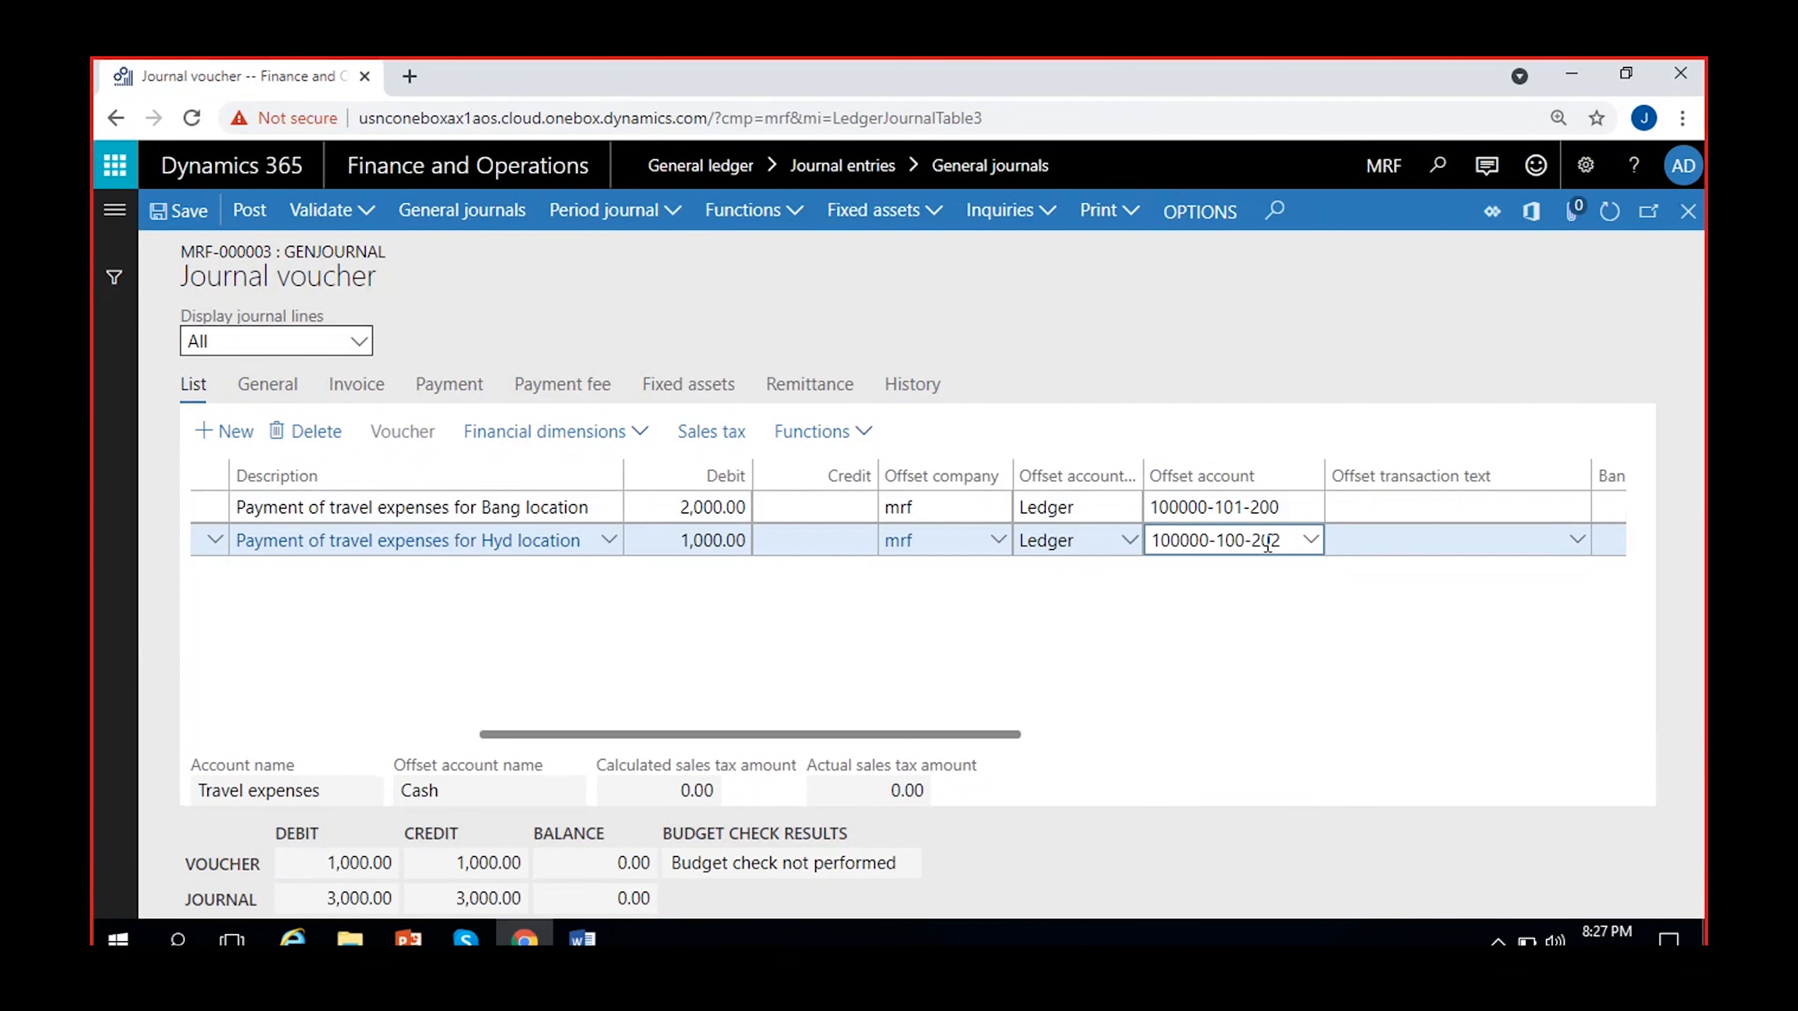
left_click(1310, 541)
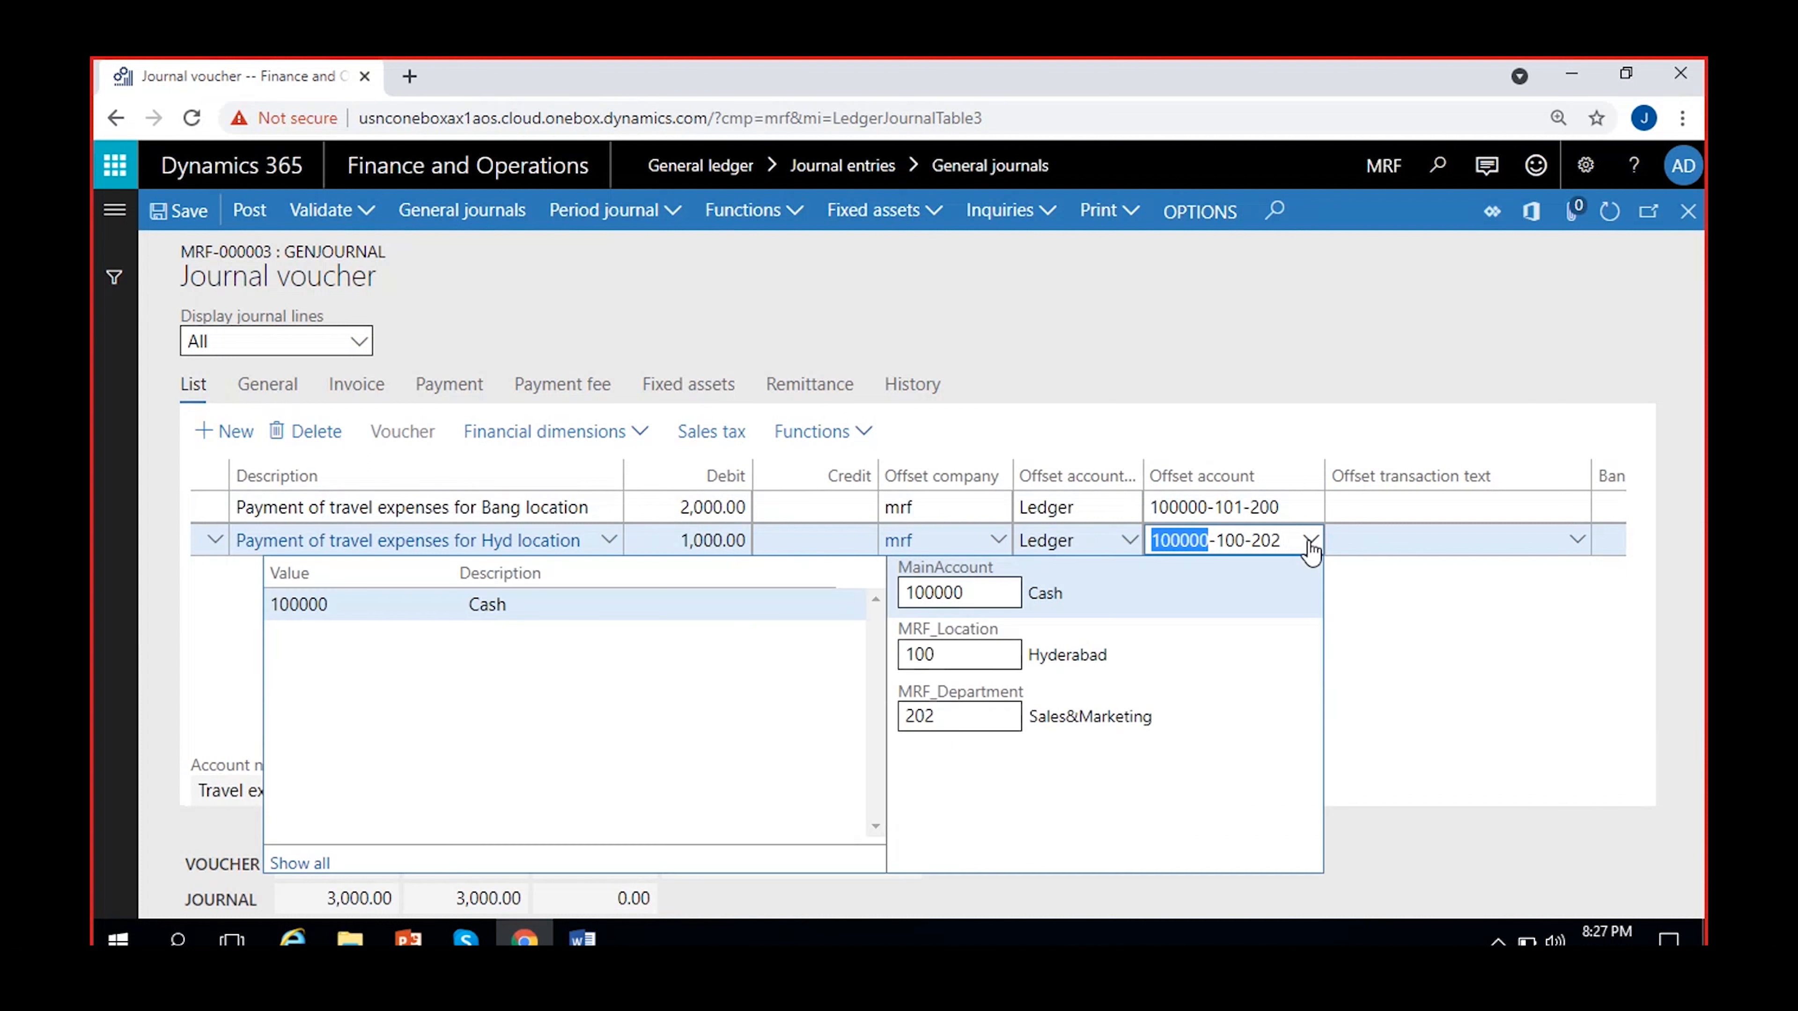
key("Tab")
key("Tab")
type("fin")
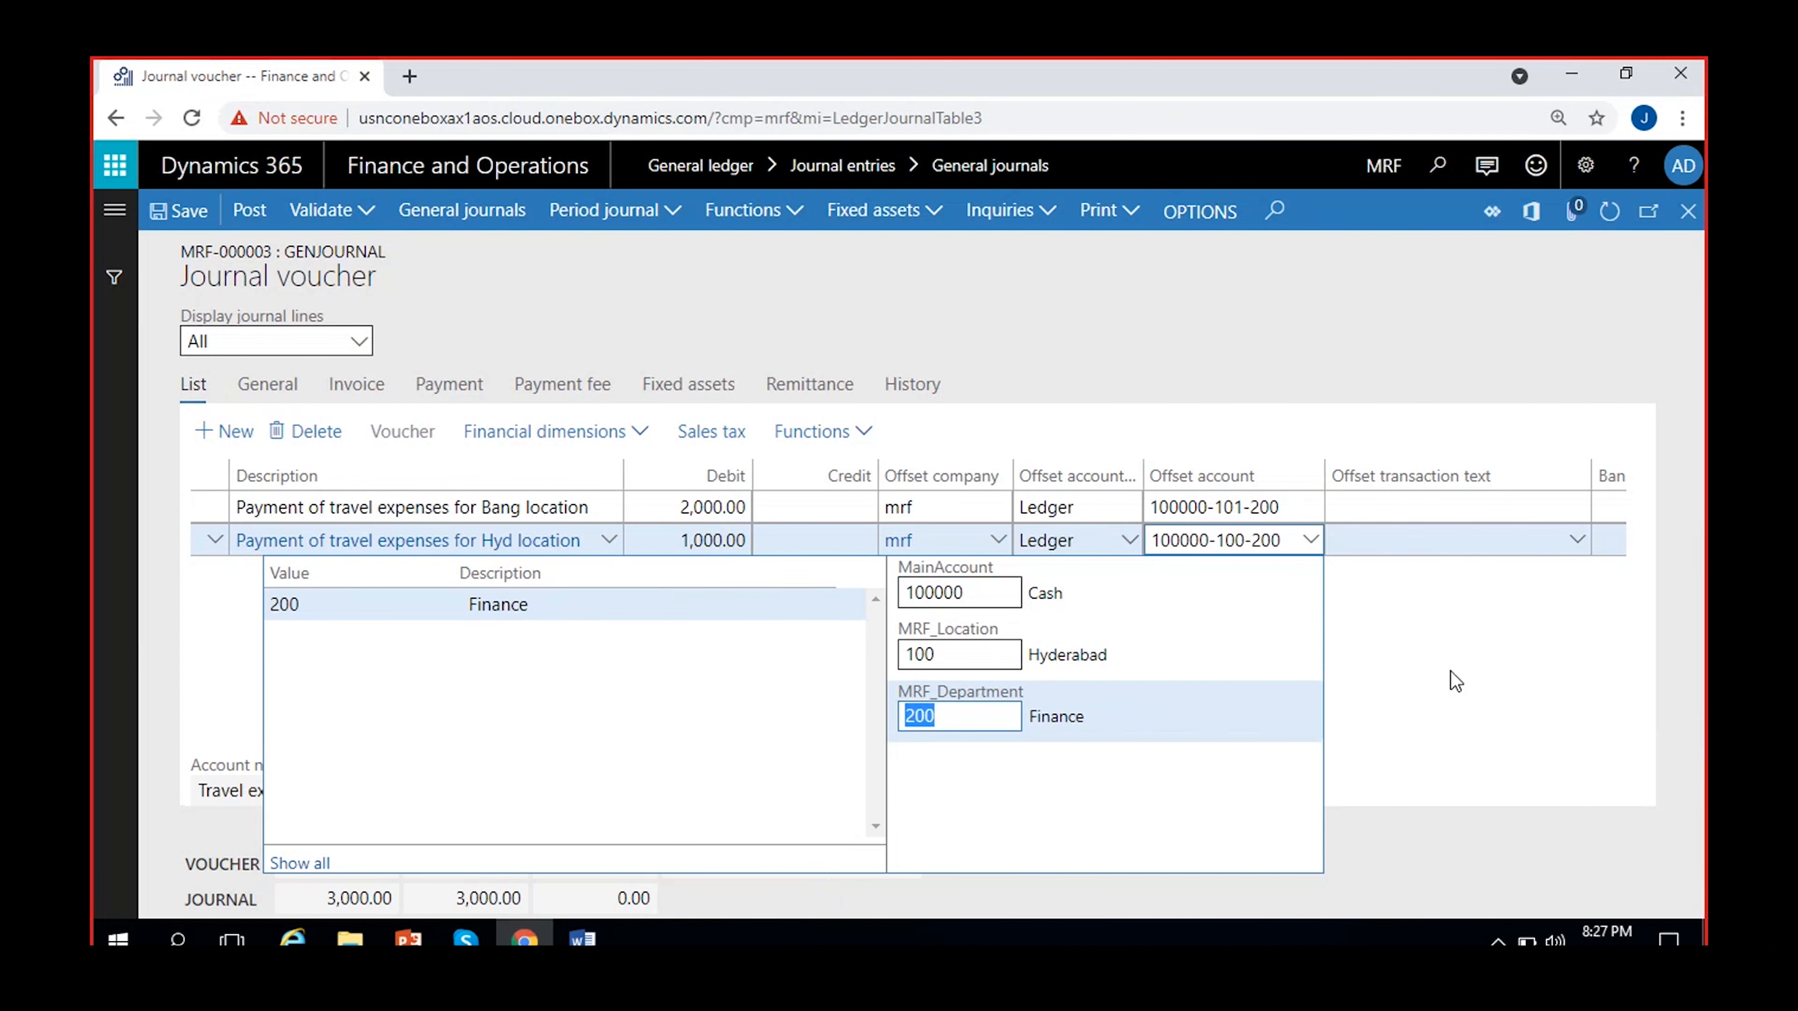
left_click(1432, 654)
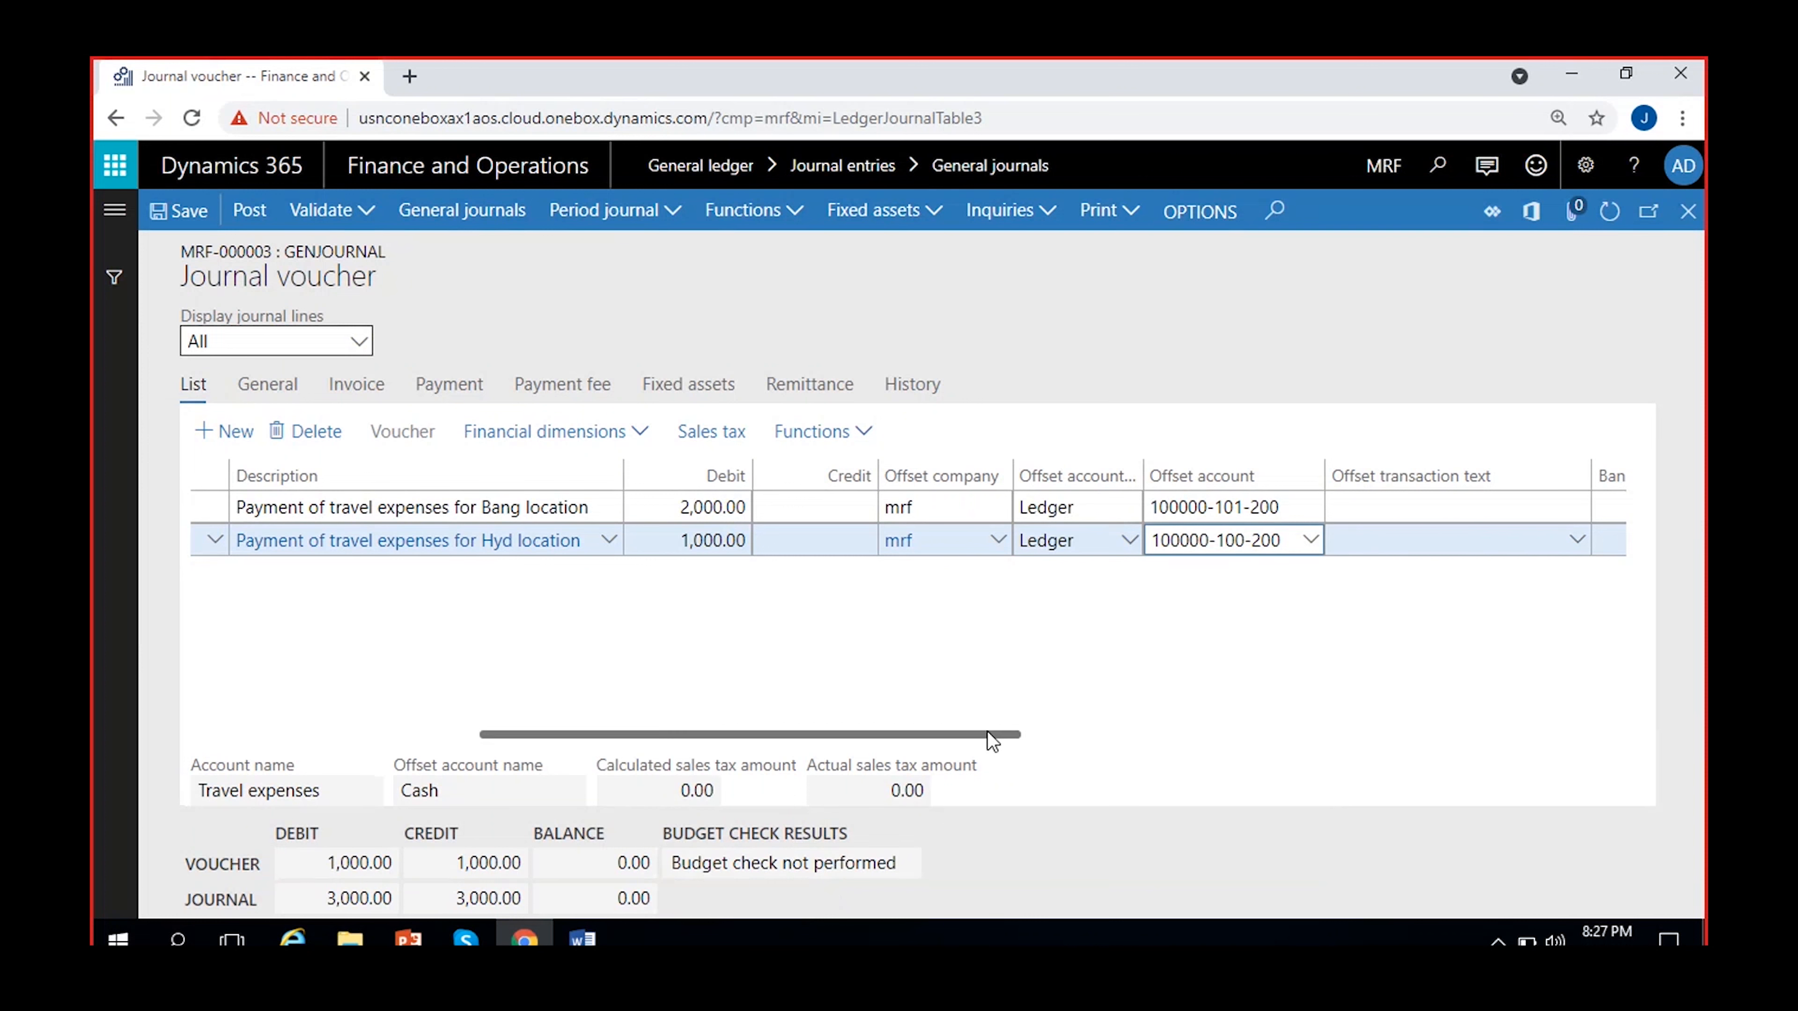
Review both travel expenses lines and compare the voucher debit and credit totals with the journal totals.
left_click_drag(988, 733, 651, 753)
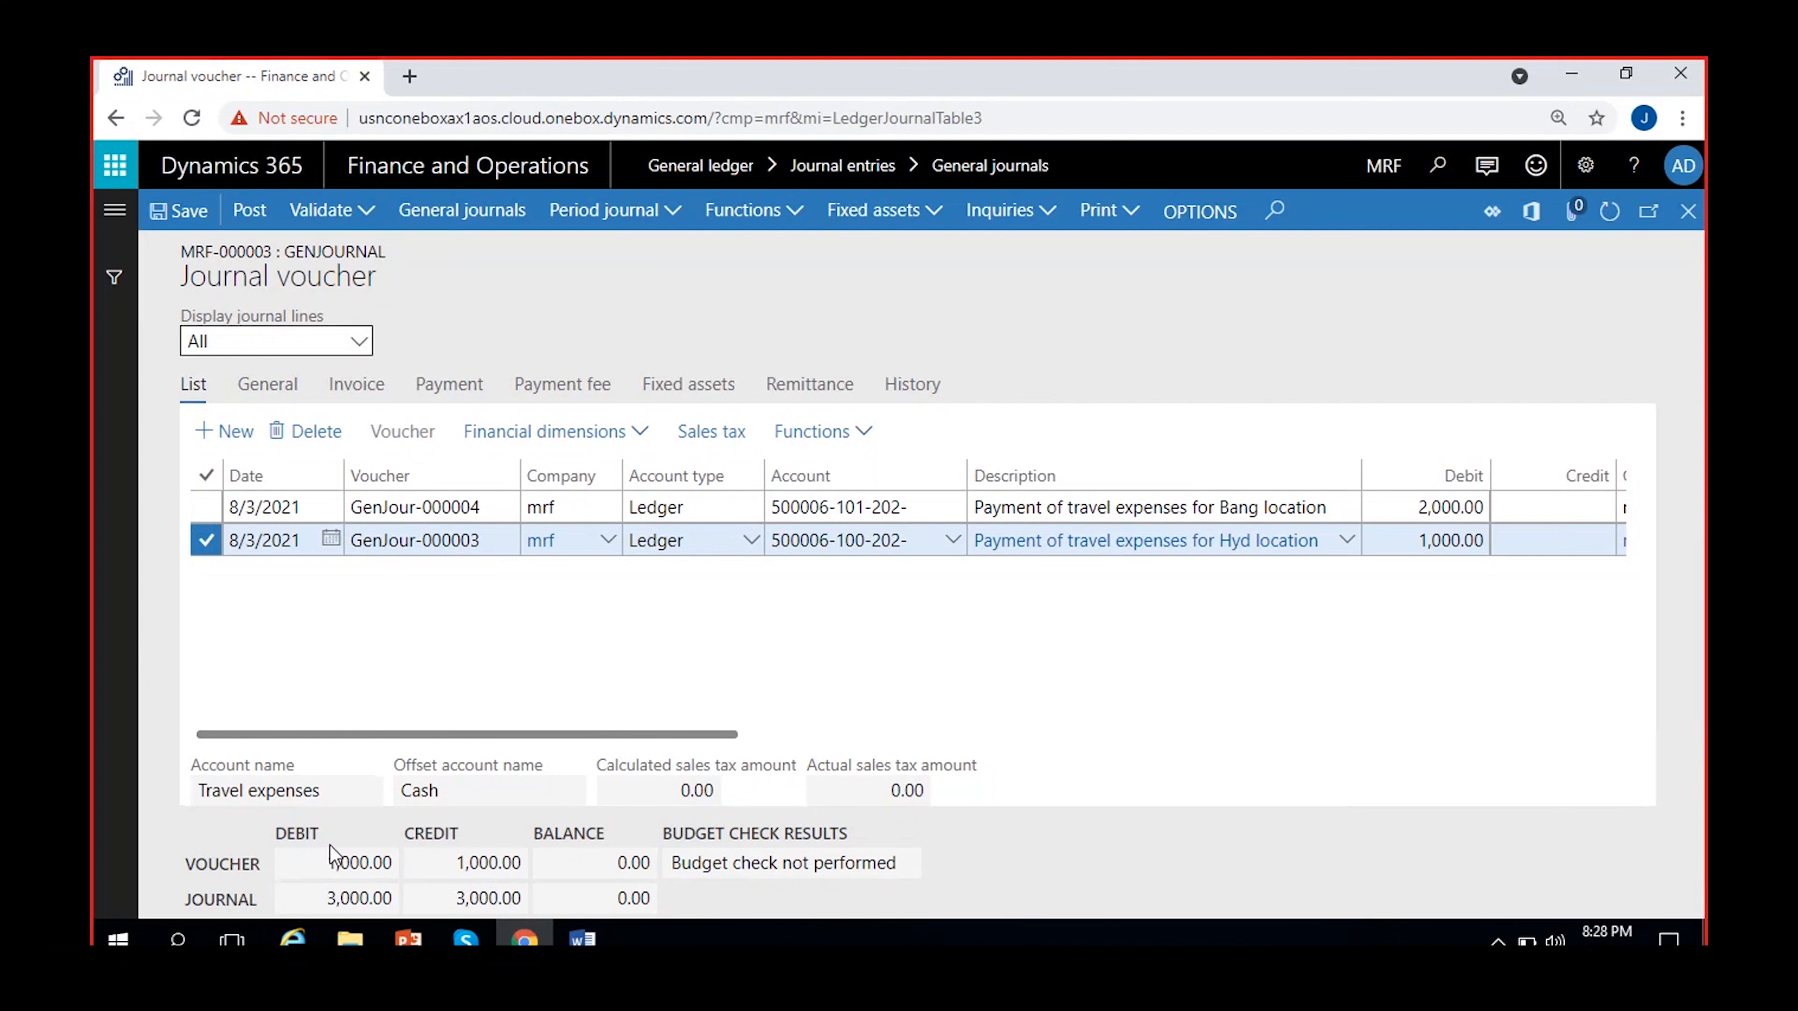
left_click(386, 865)
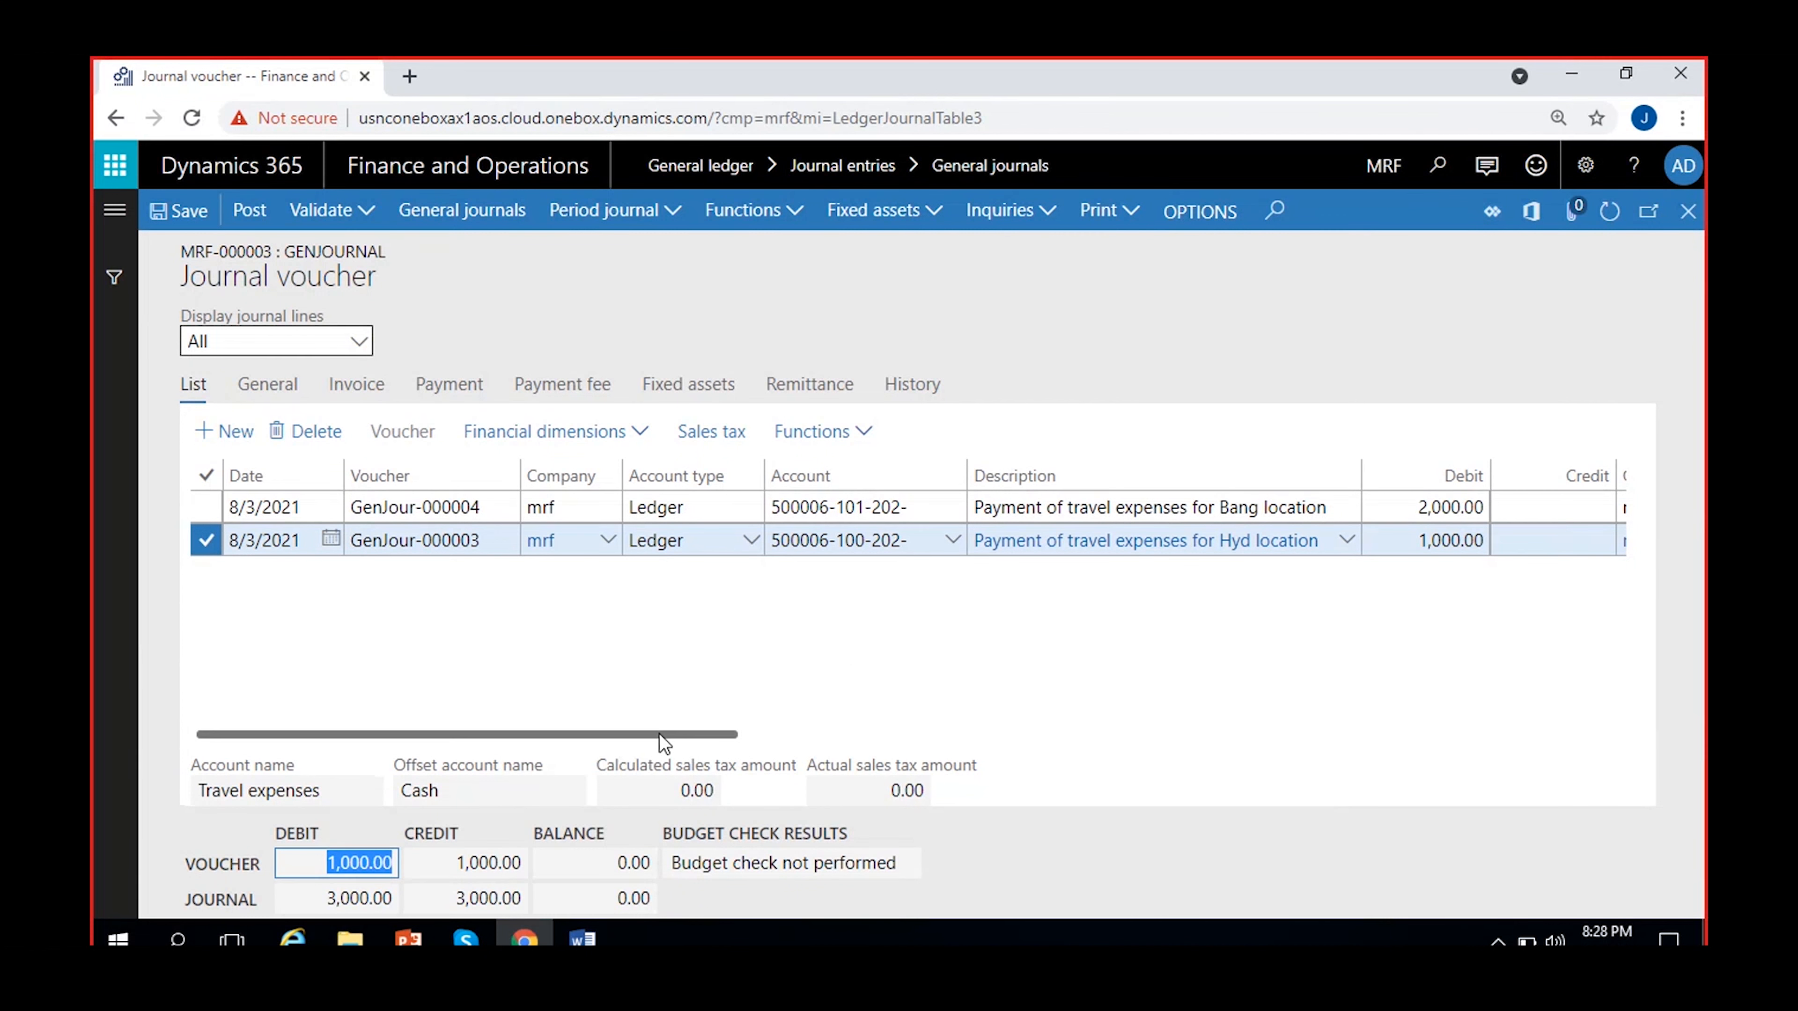
left_click_drag(661, 739, 723, 748)
left_click(288, 544)
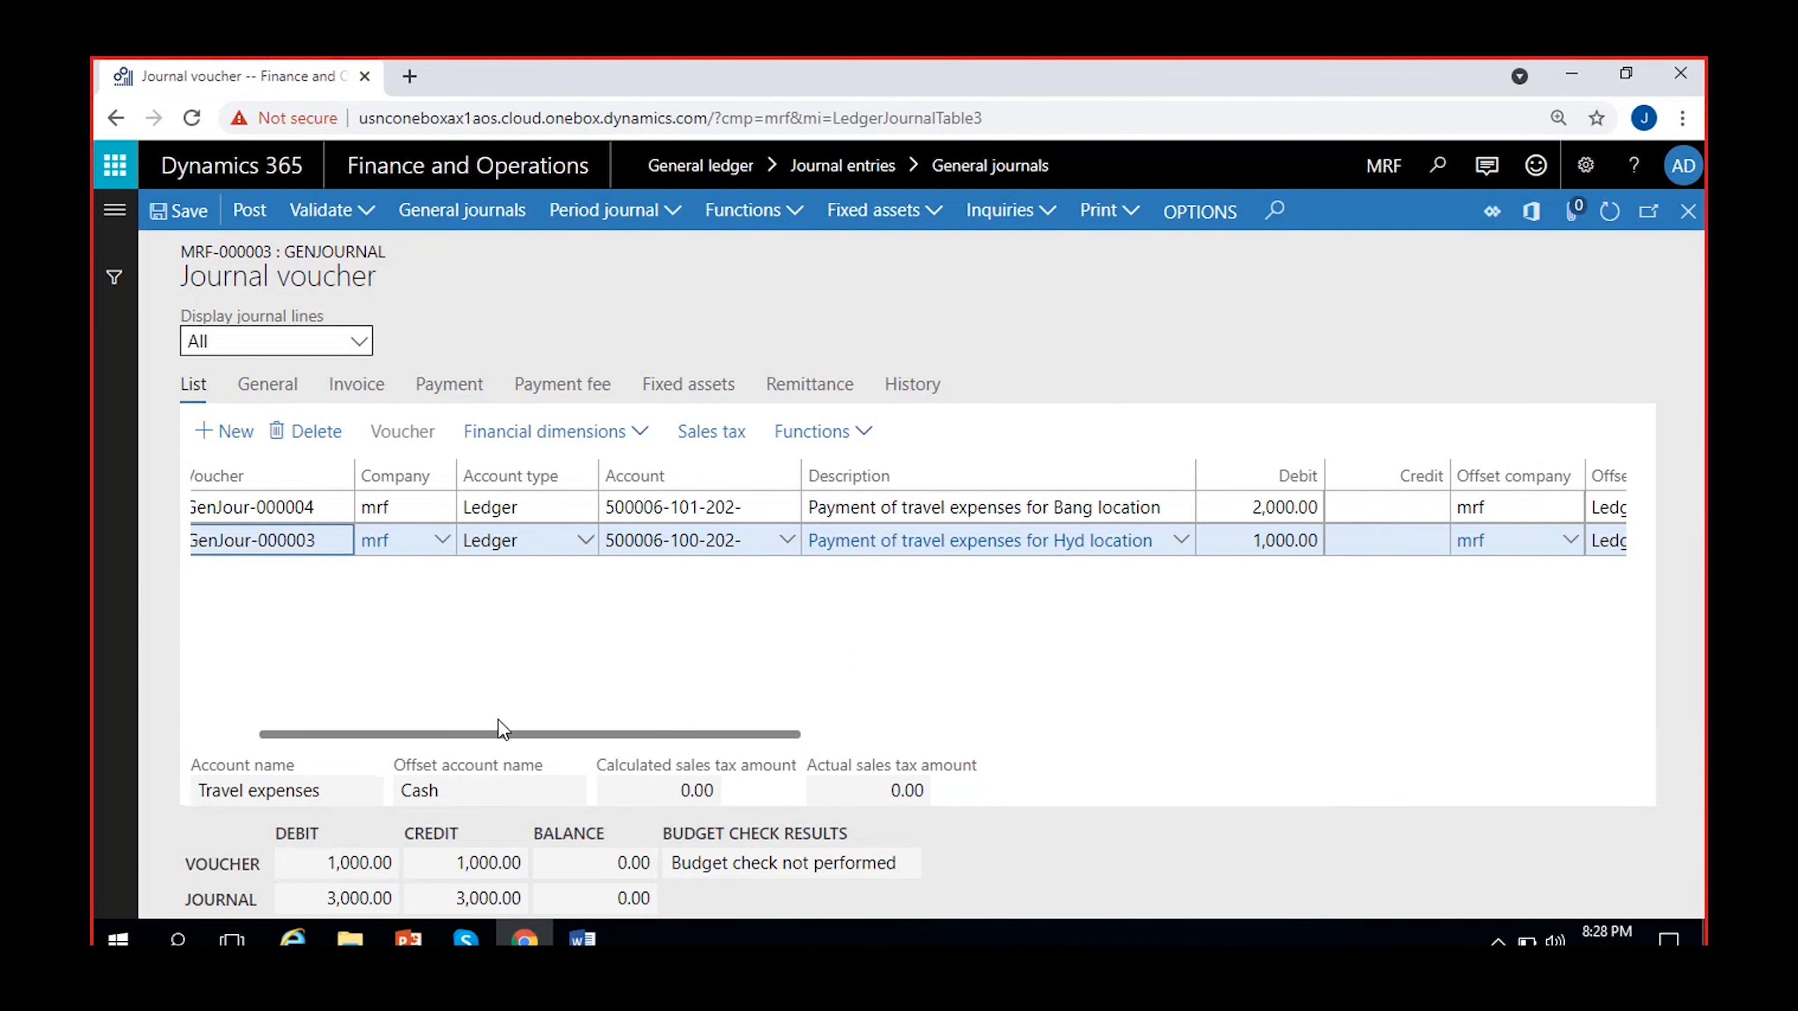
left_click_drag(498, 720, 698, 738)
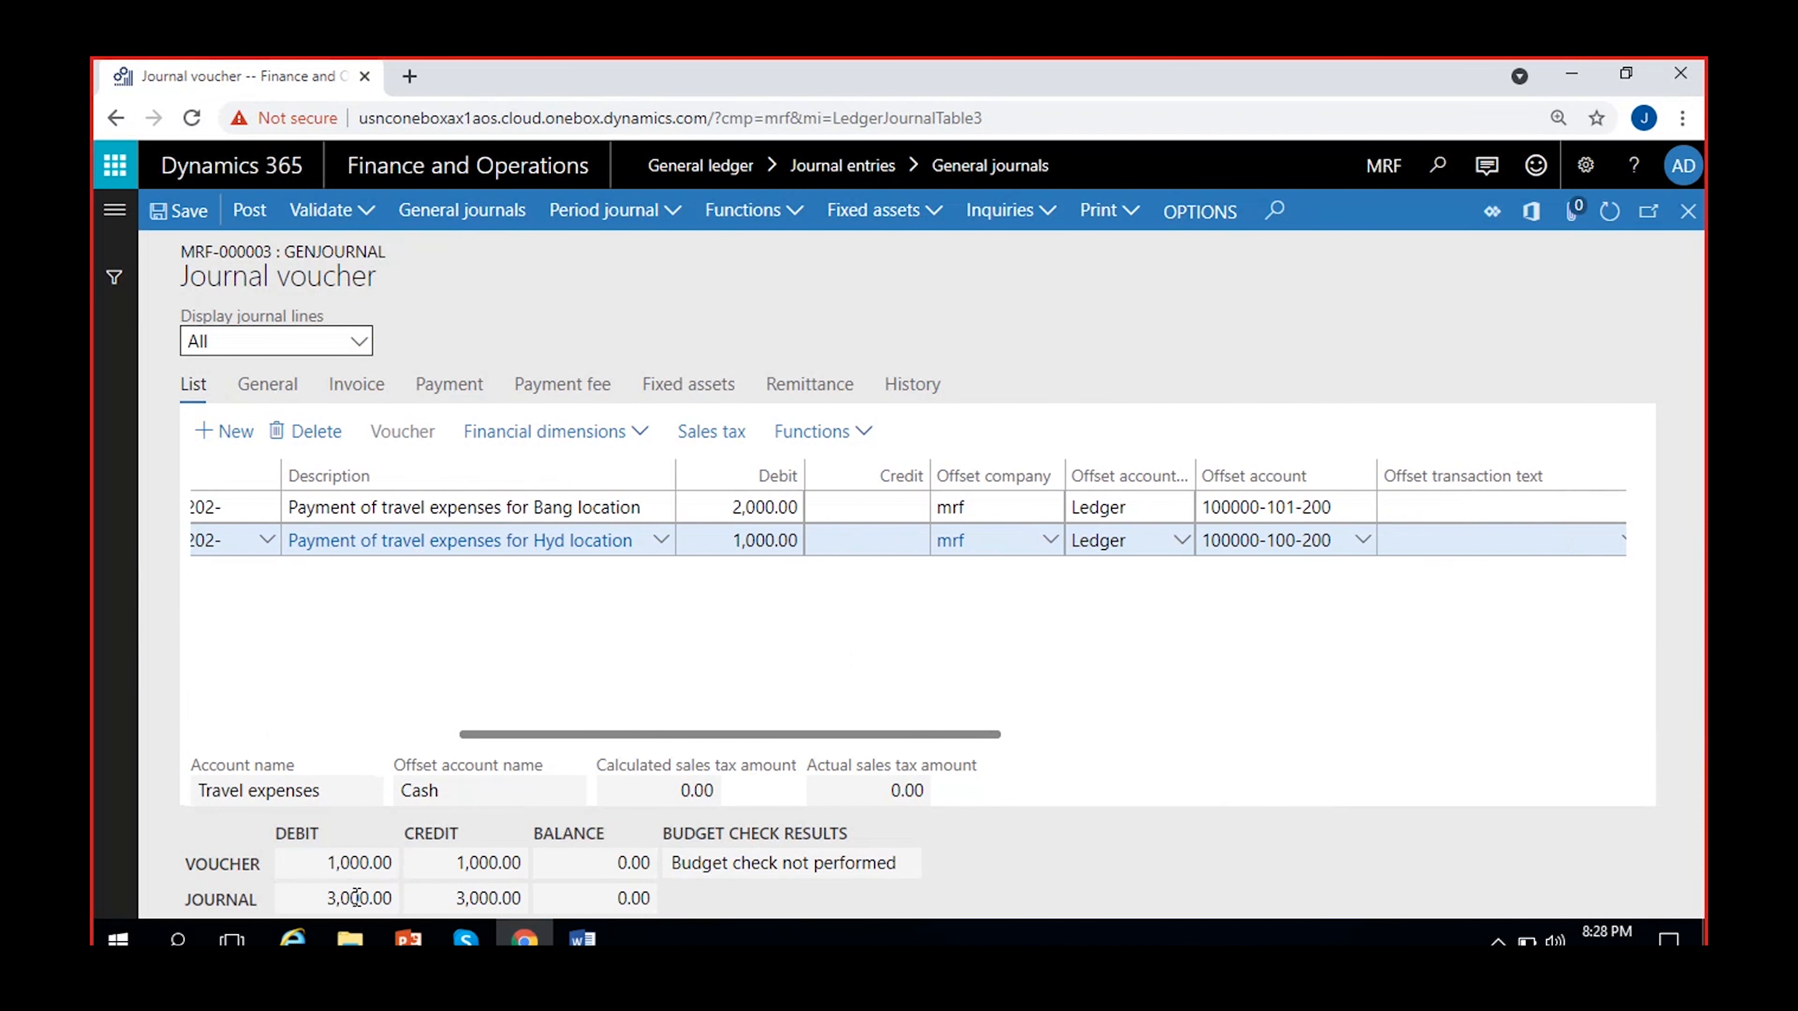
left_click(336, 898)
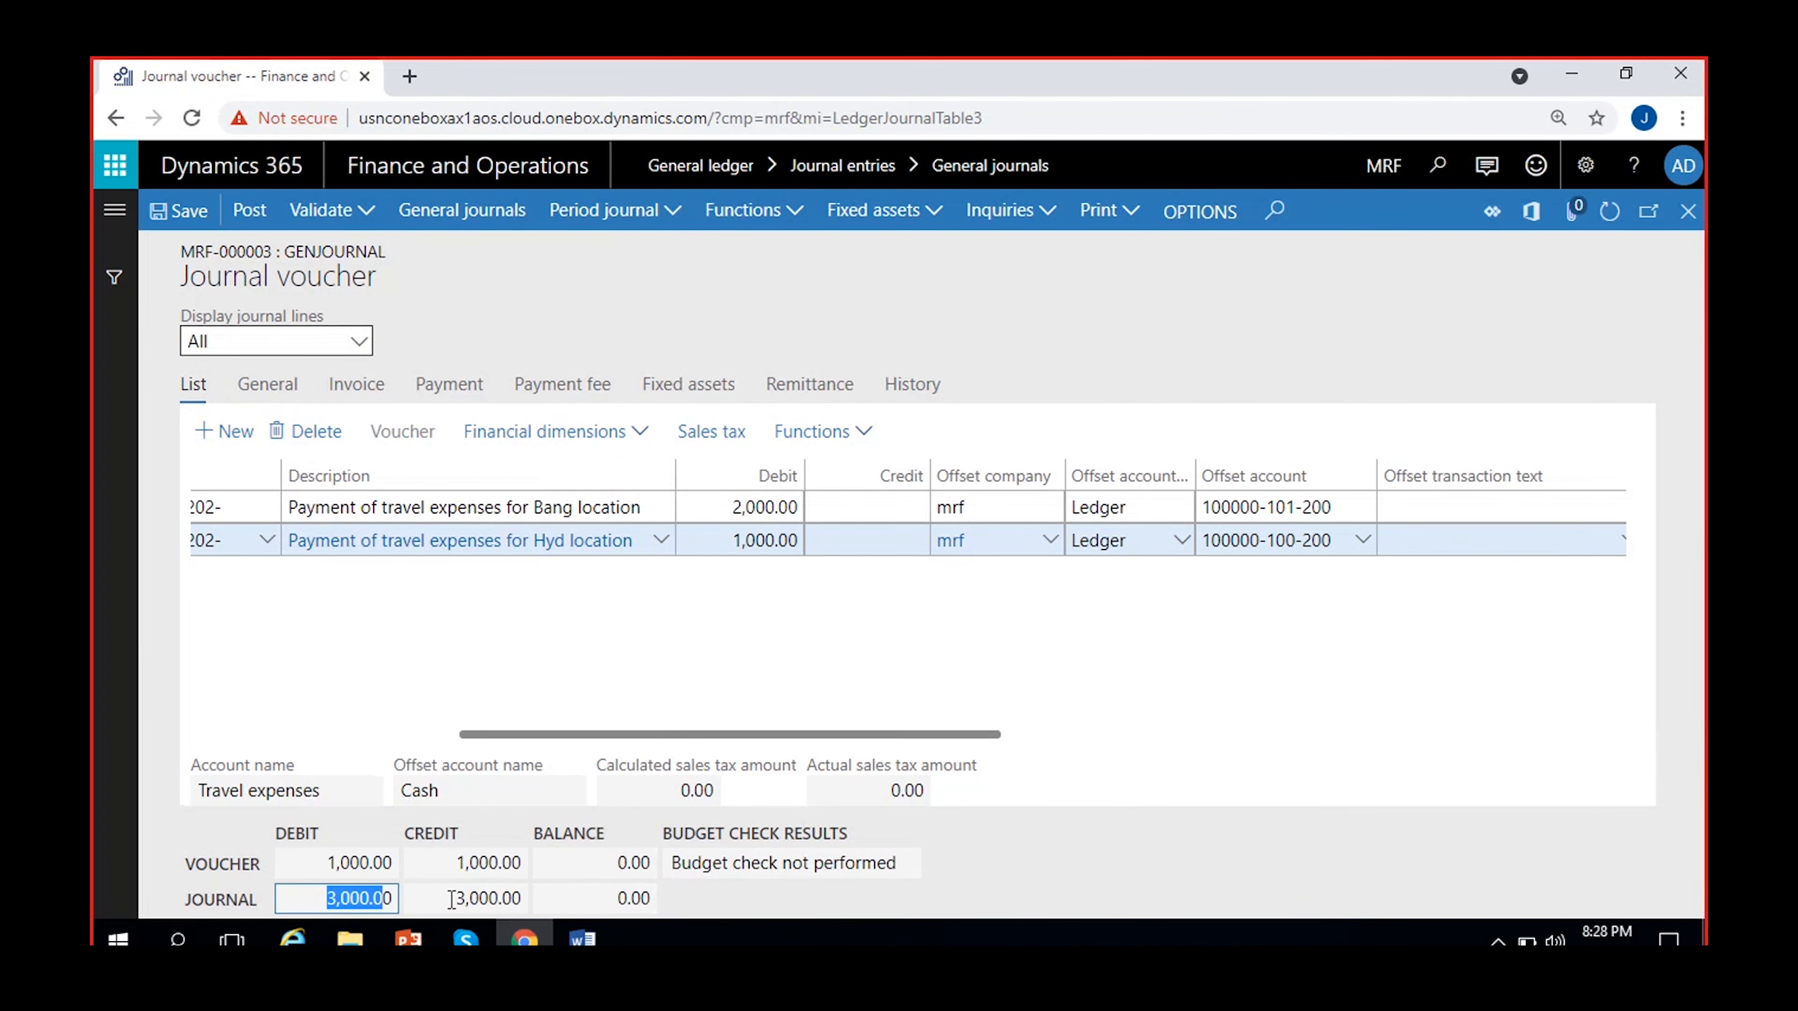
left_click(520, 898)
left_click(791, 652)
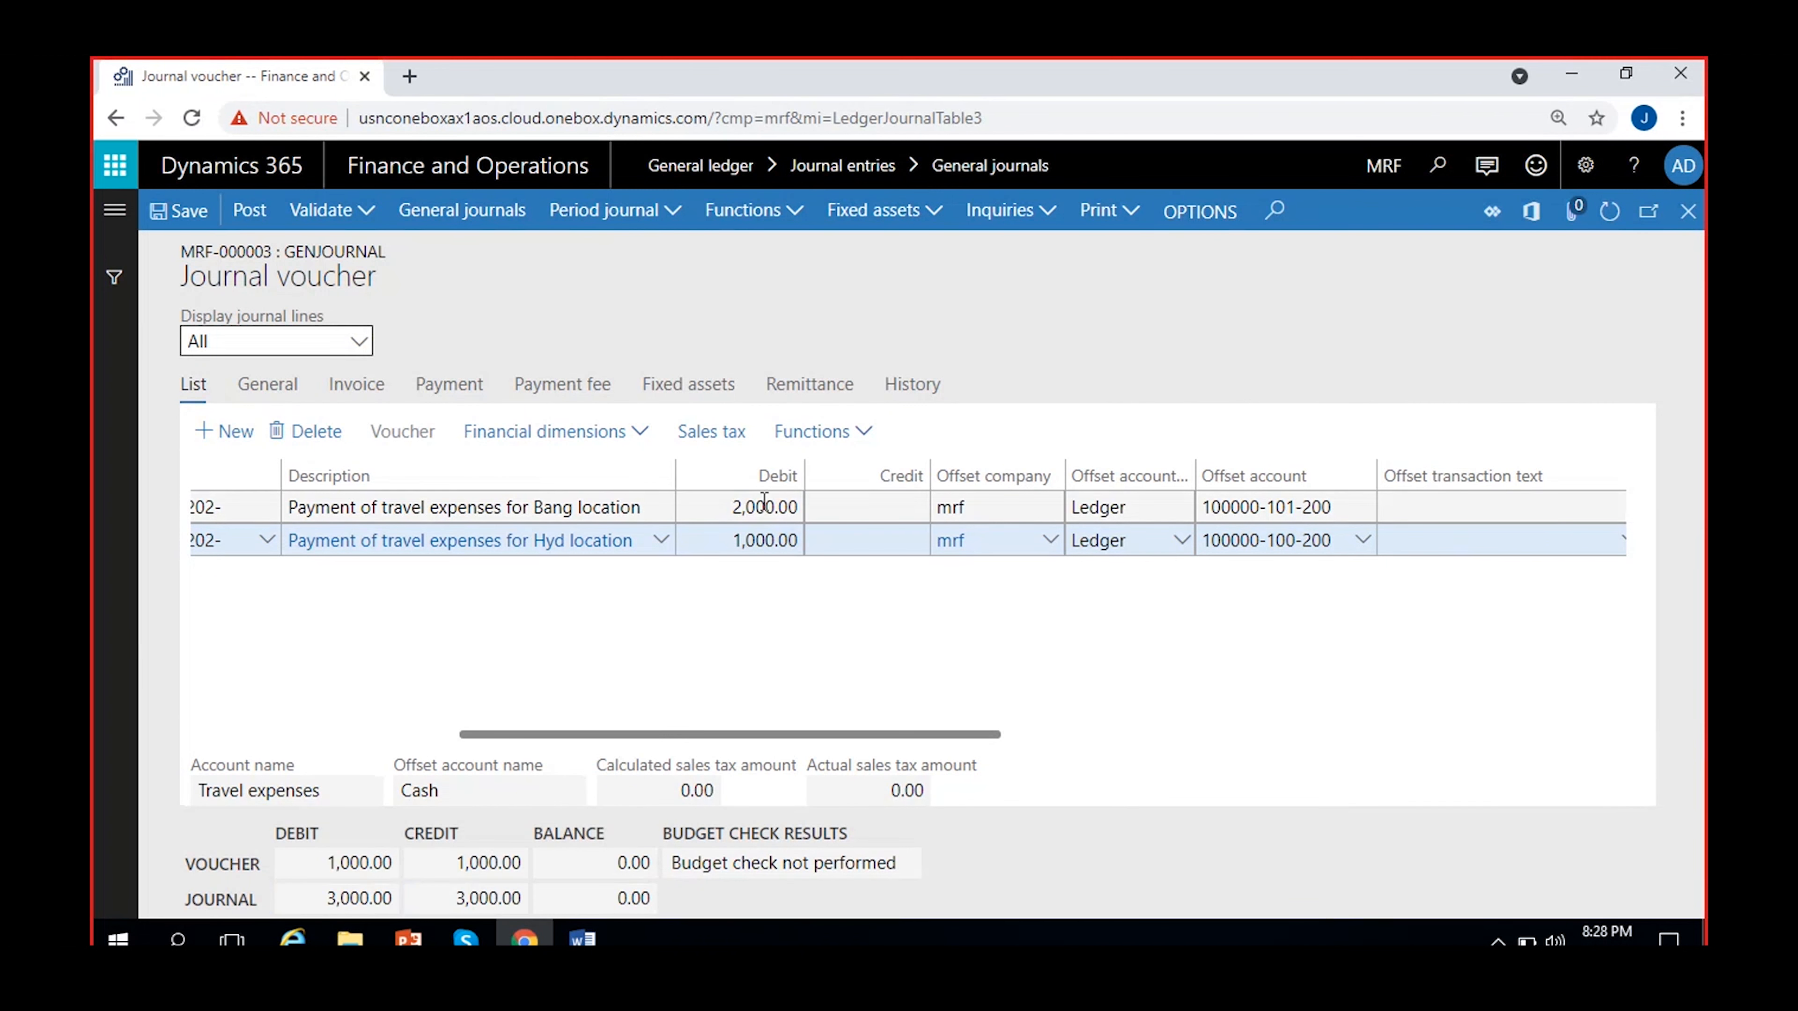
Check the journal's debit, credit and balance totals against the debit amounts of the Hyderabad and Bangalore lines.
left_click(316, 909)
left_click(487, 903)
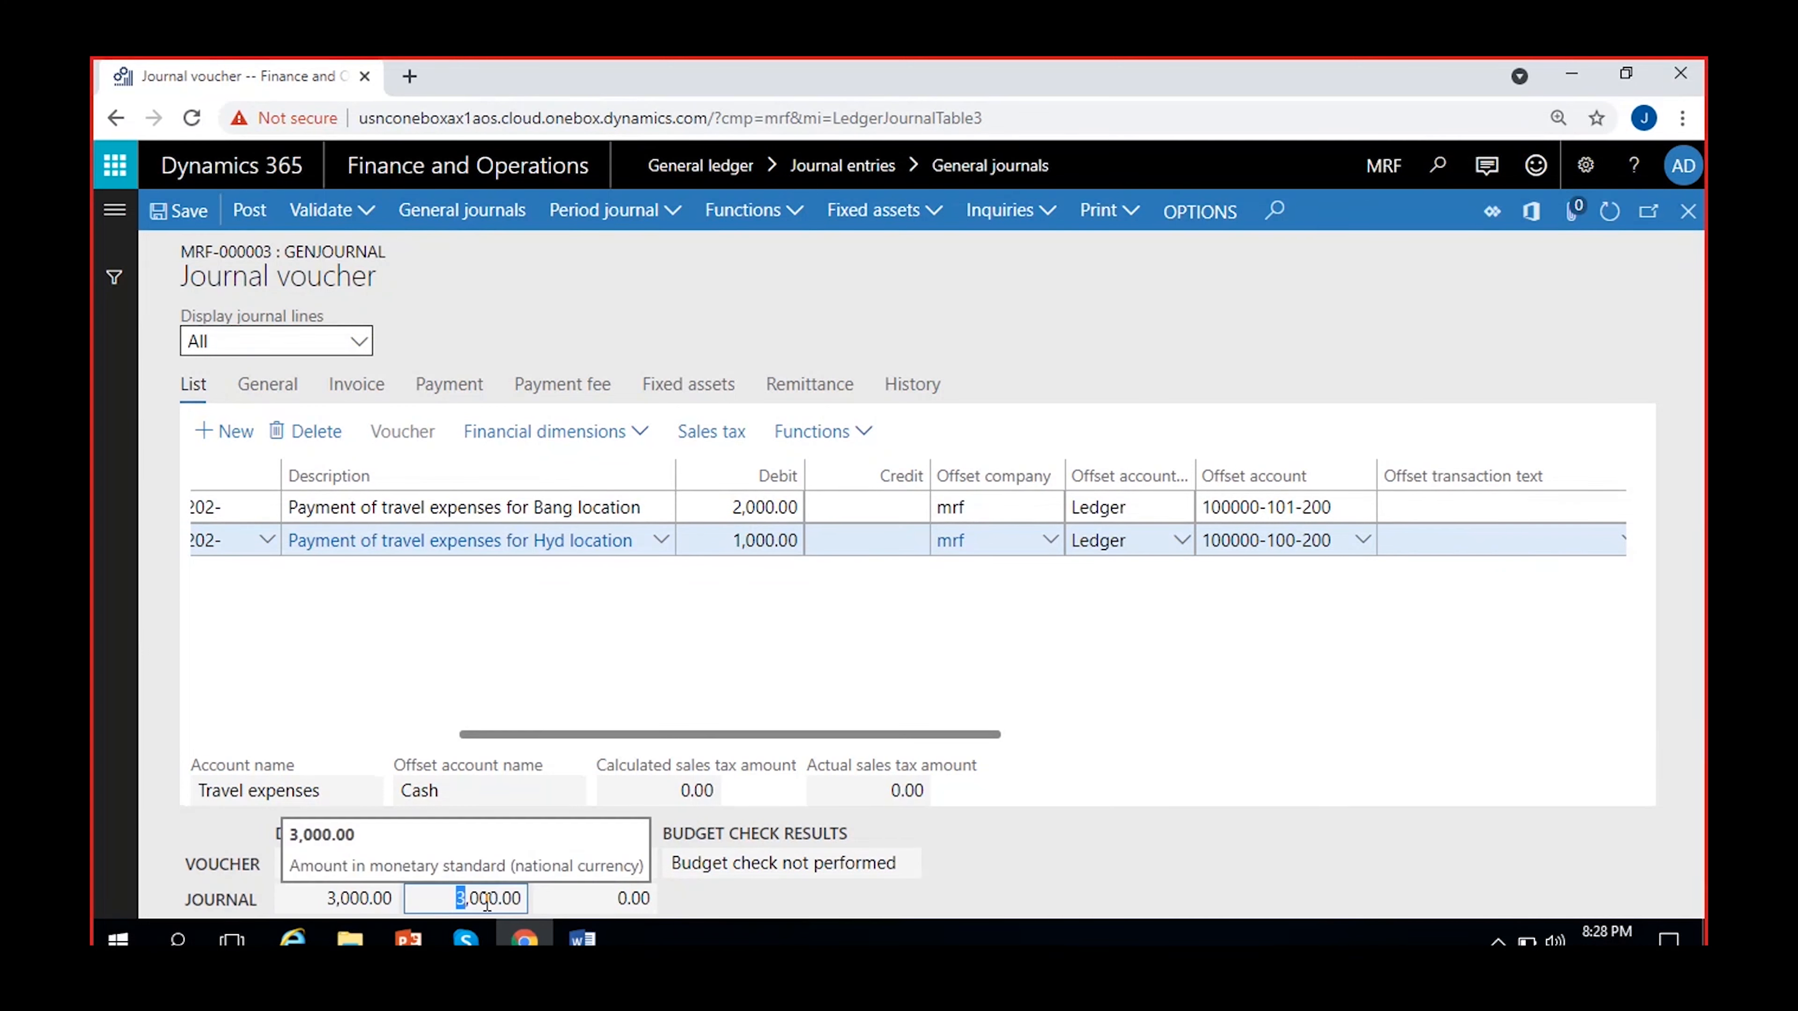
left_click(591, 896)
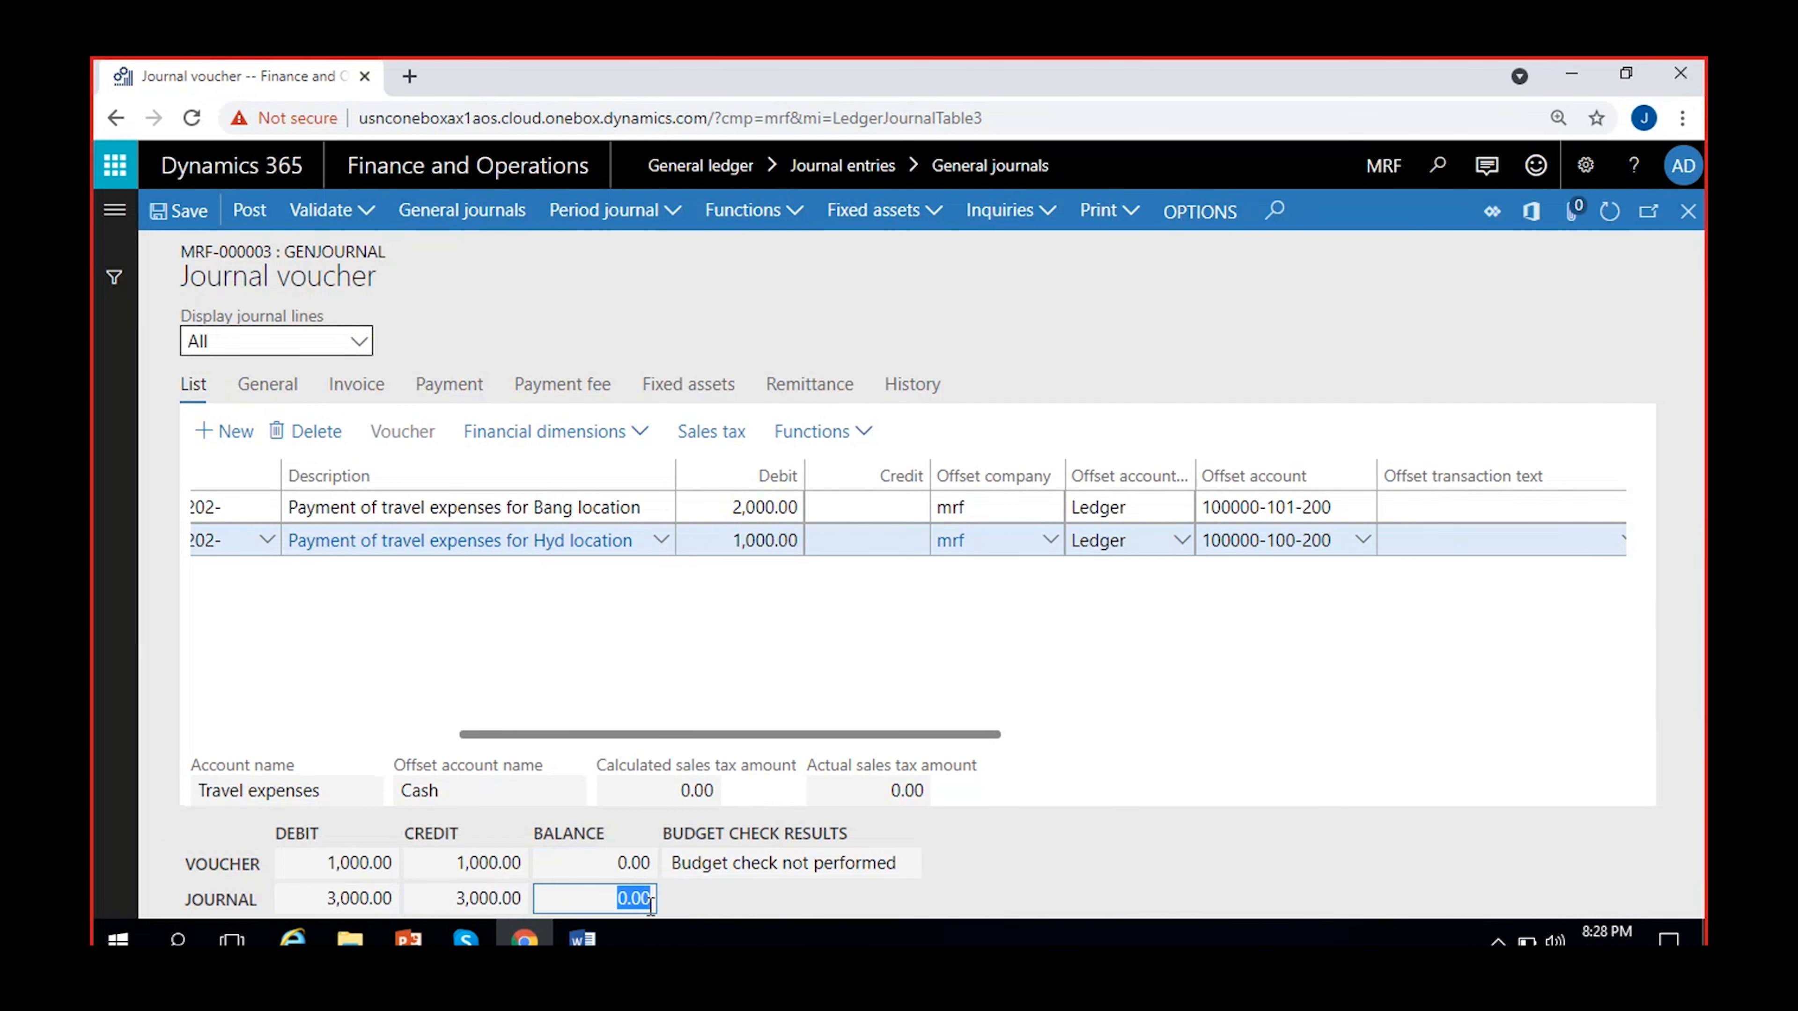
left_click(806, 623)
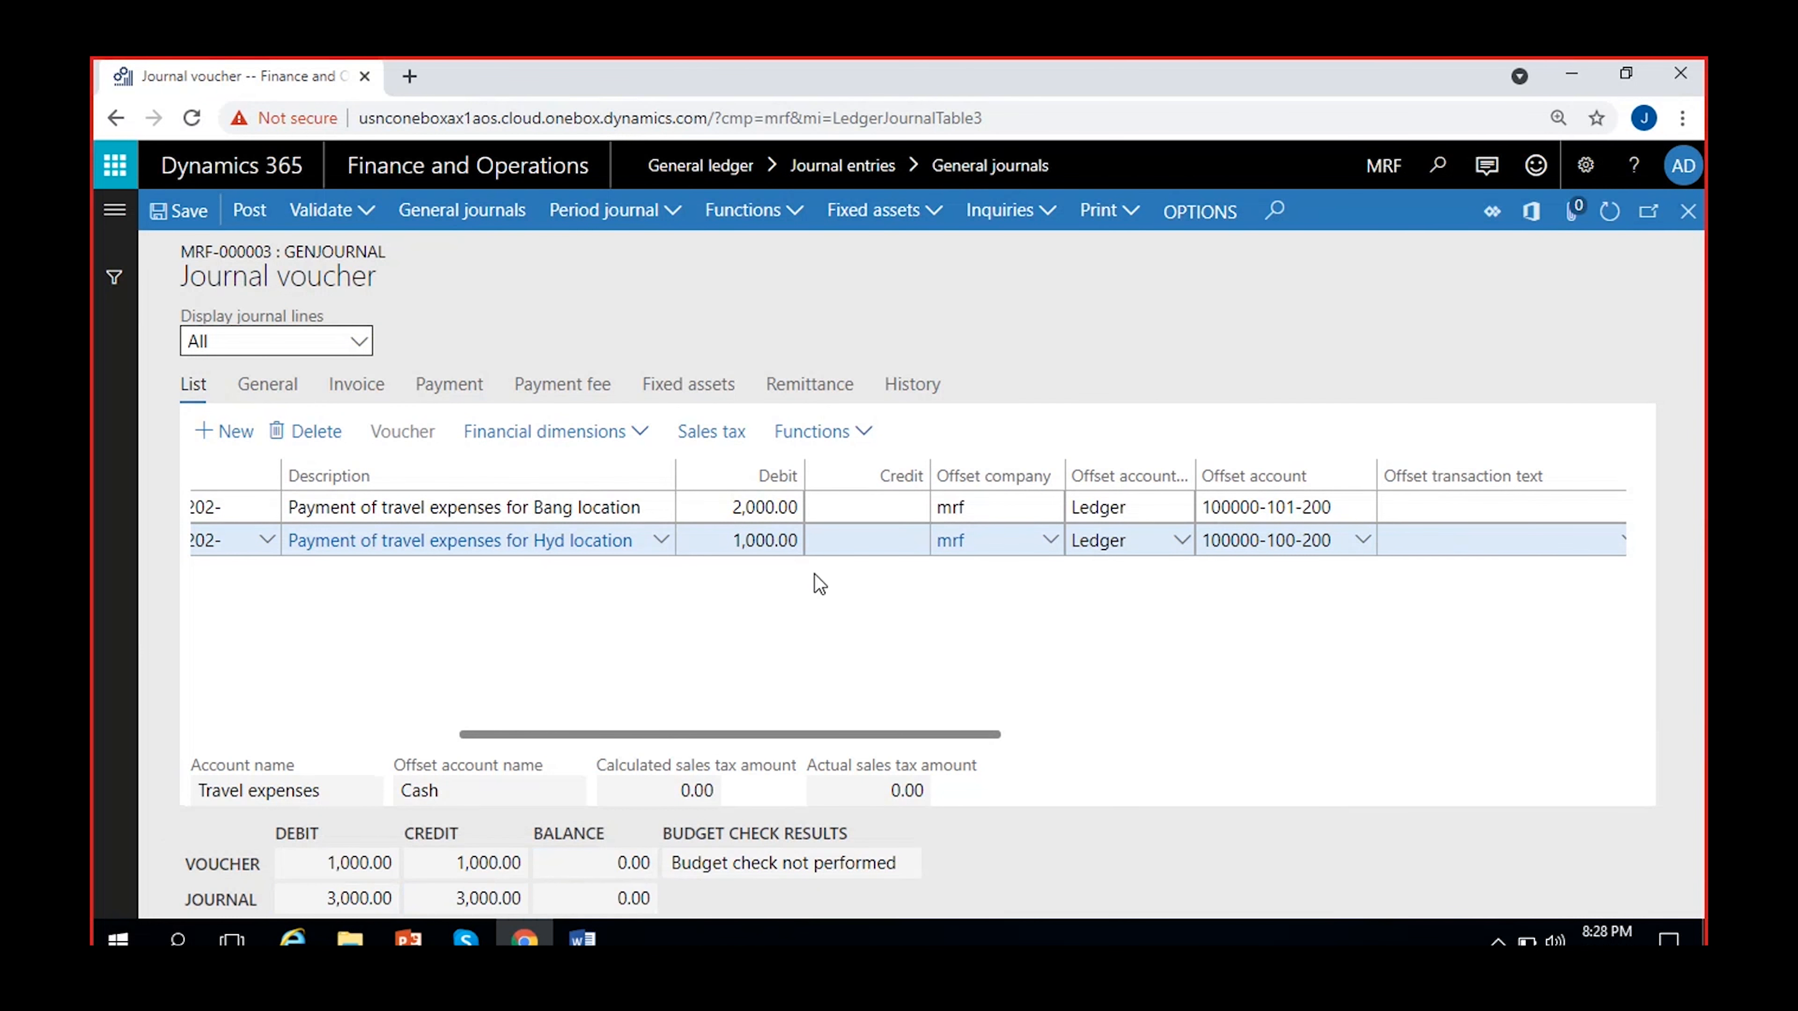
left_click(615, 863)
left_click(615, 896)
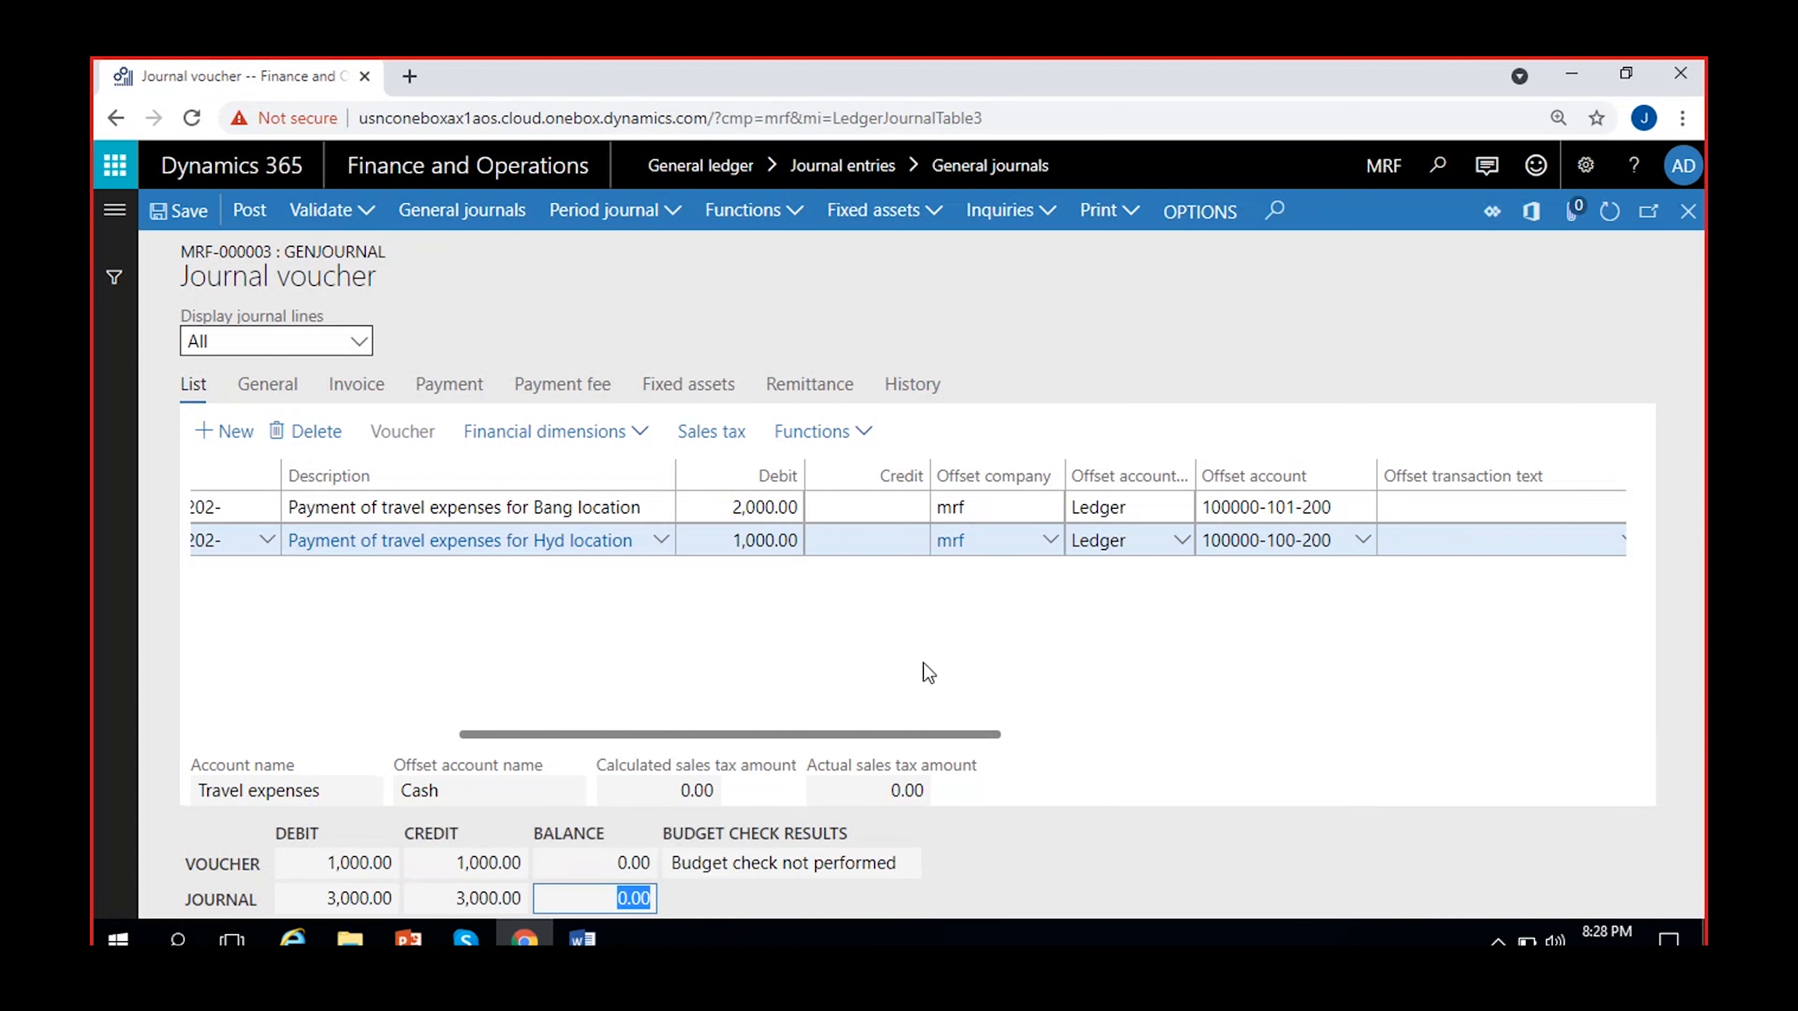
left_click(775, 541)
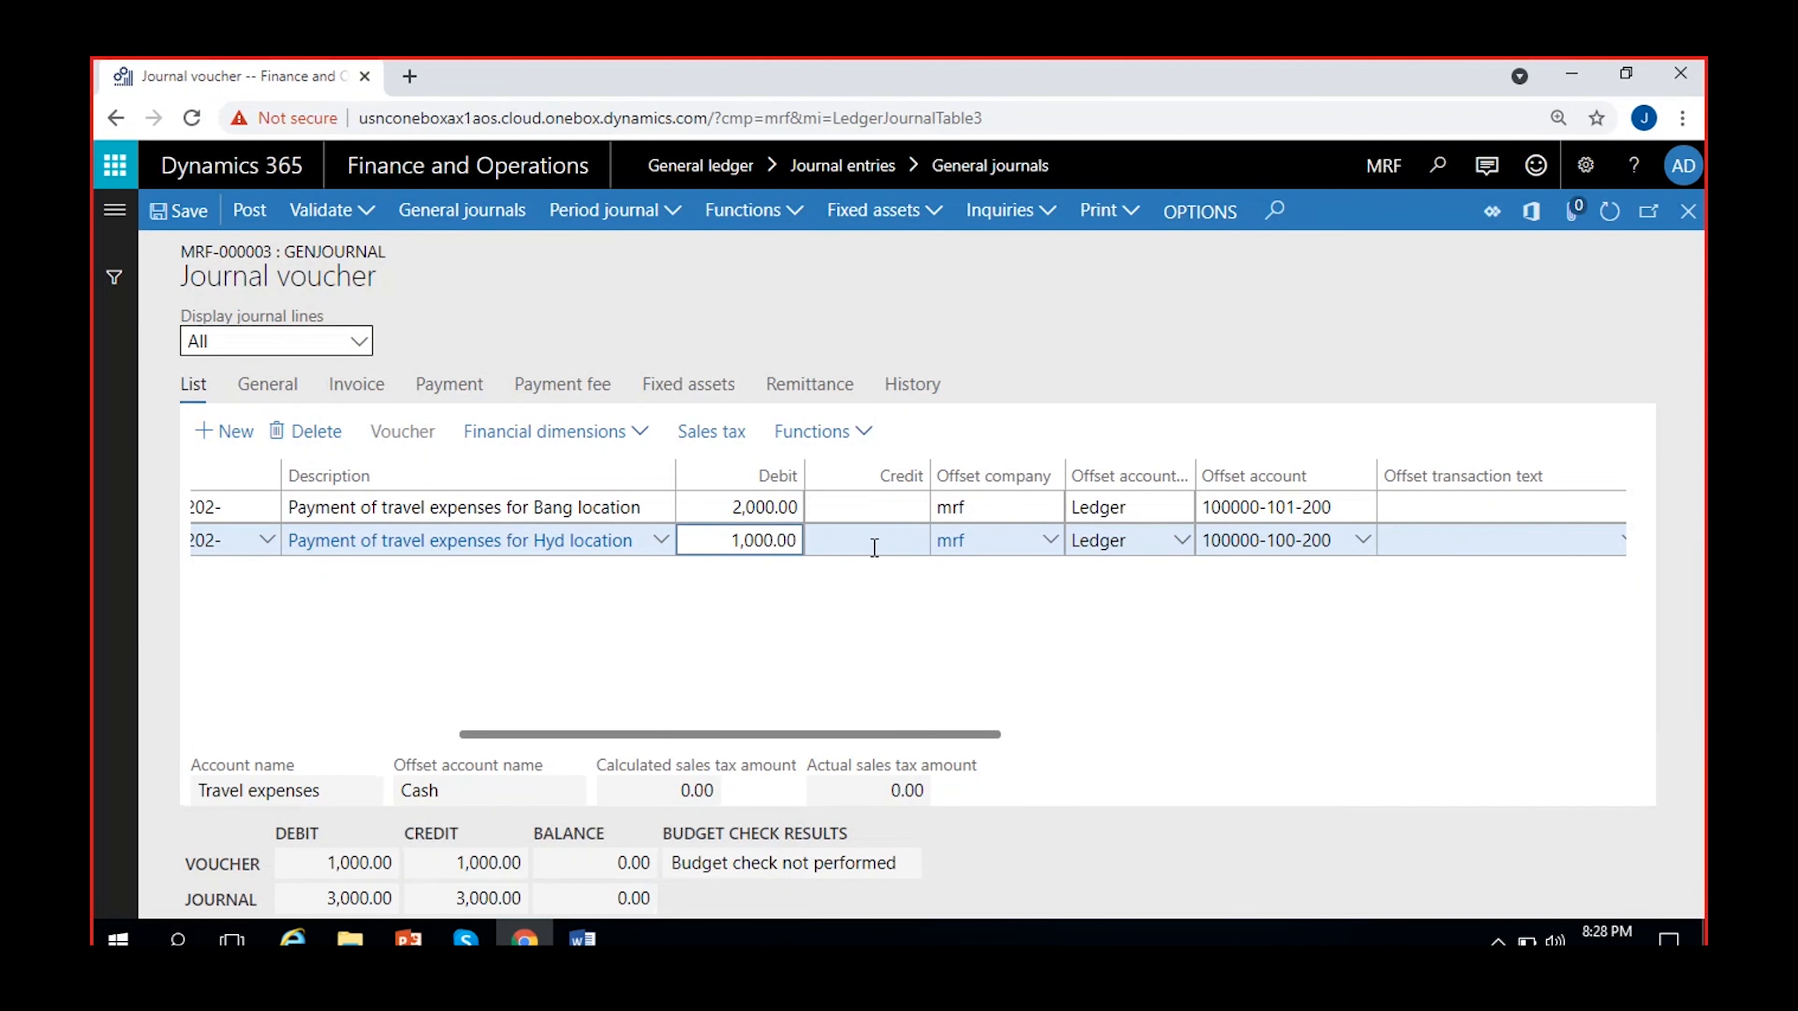
left_click(758, 504)
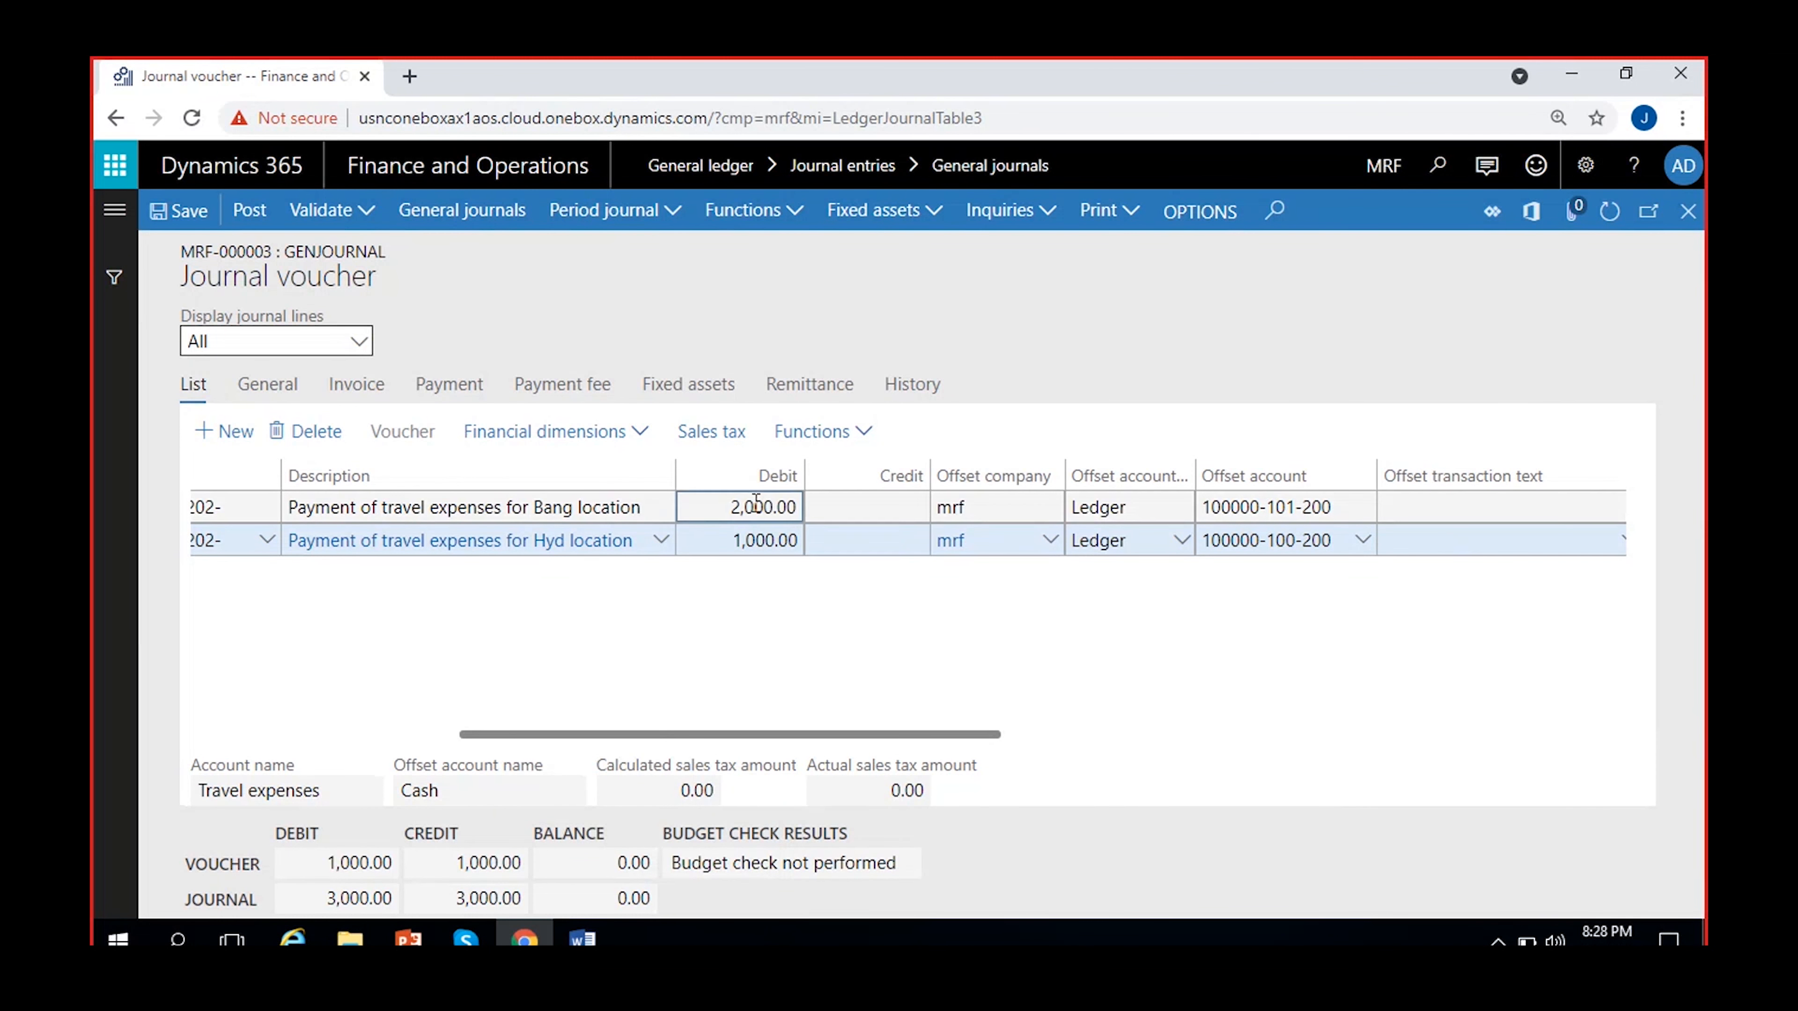
left_click(869, 503)
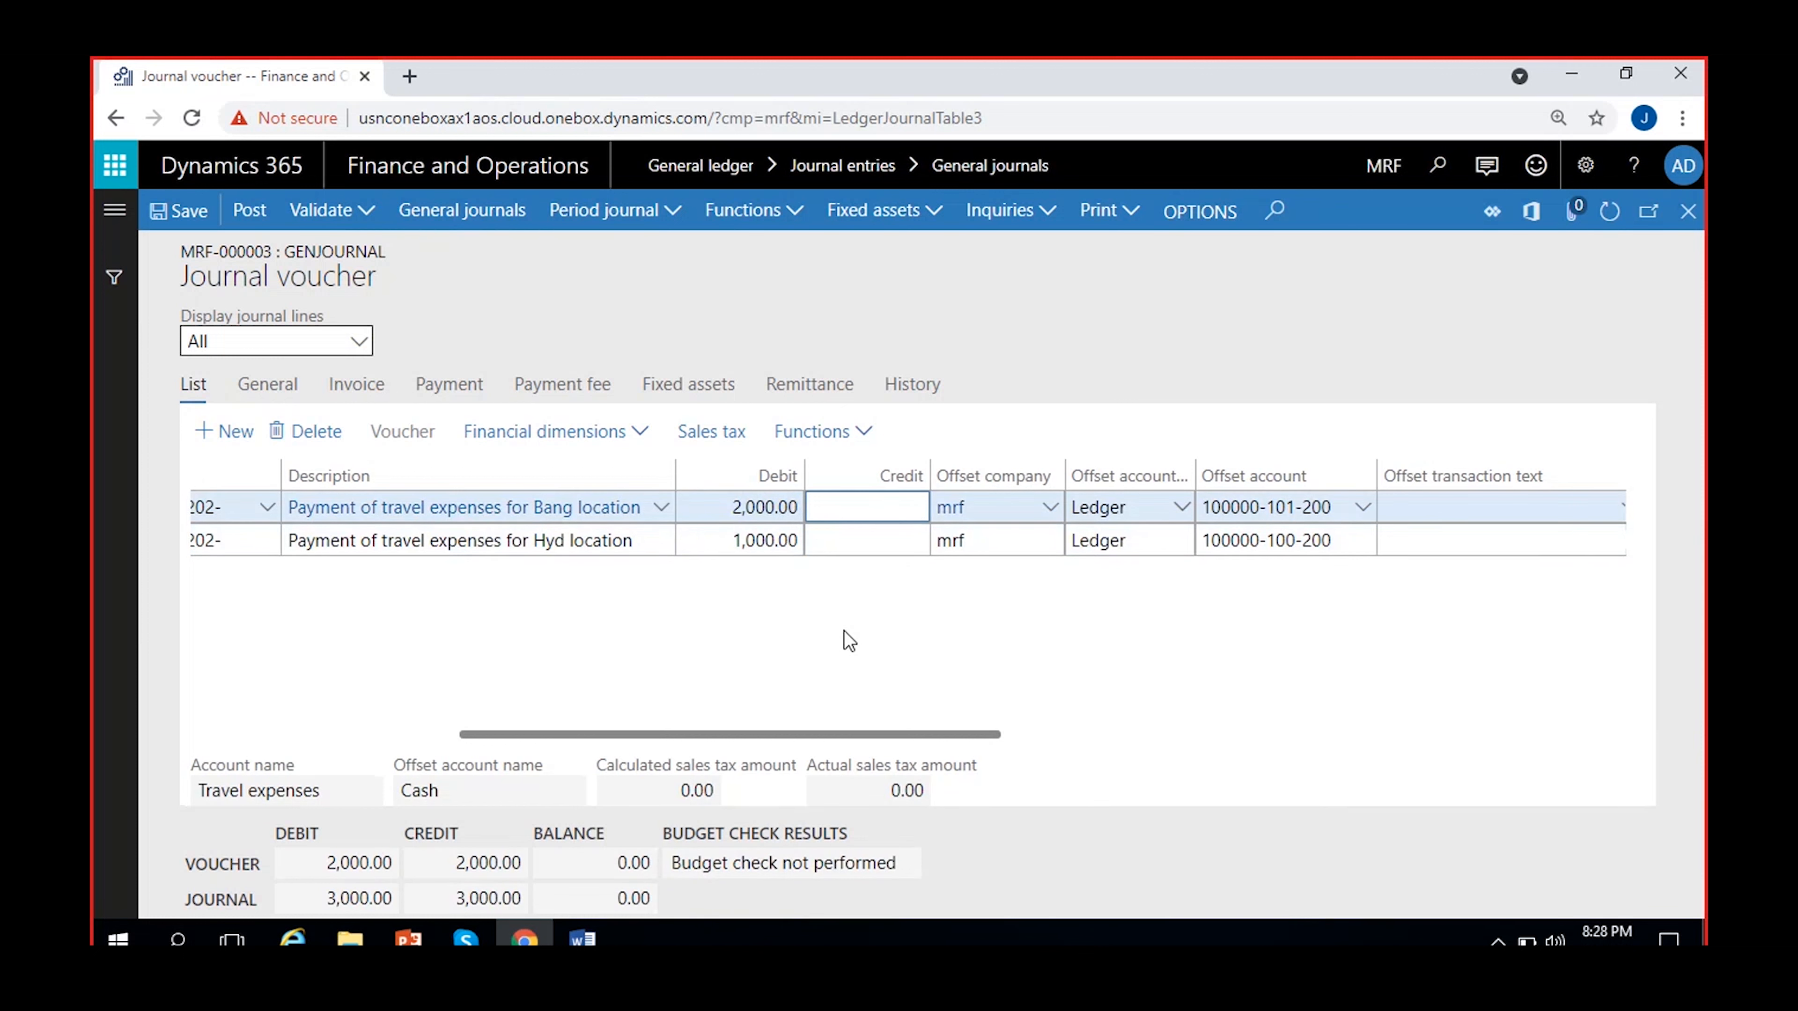
left_click(861, 510)
left_click(740, 507)
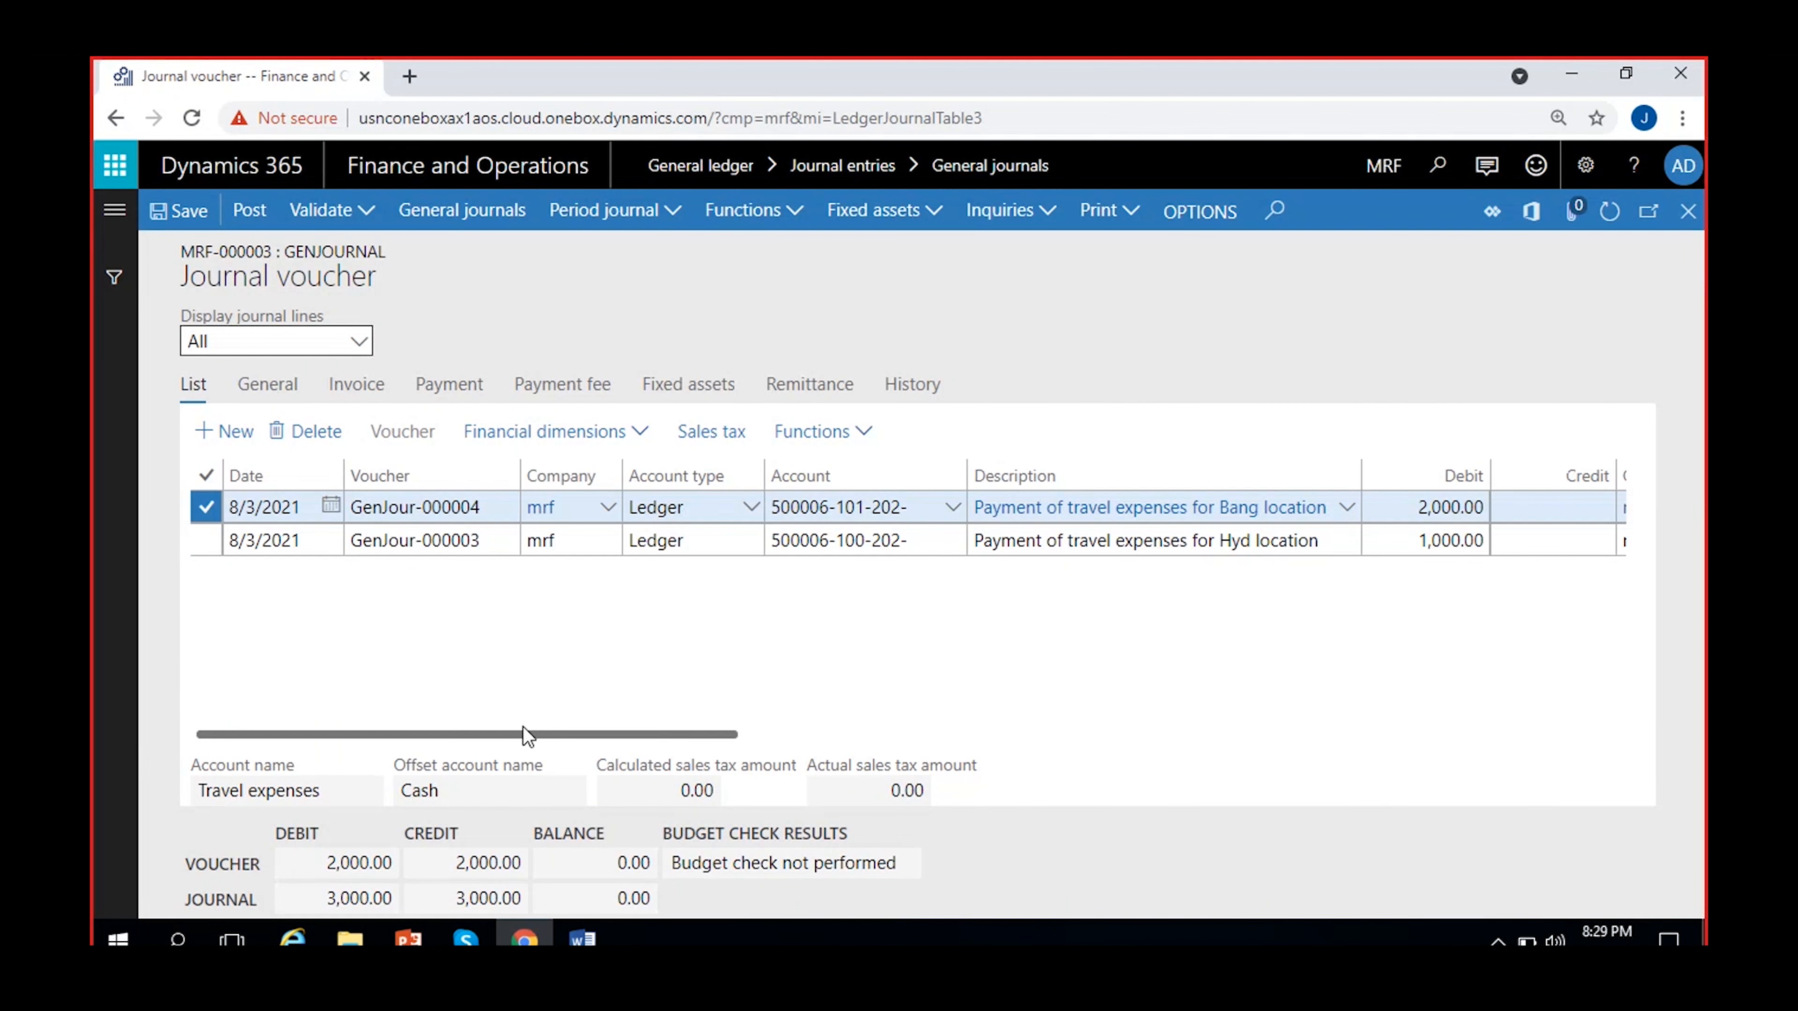
Validate the whole journal, read the detailed validation messages and dismiss them.
left_click(368, 212)
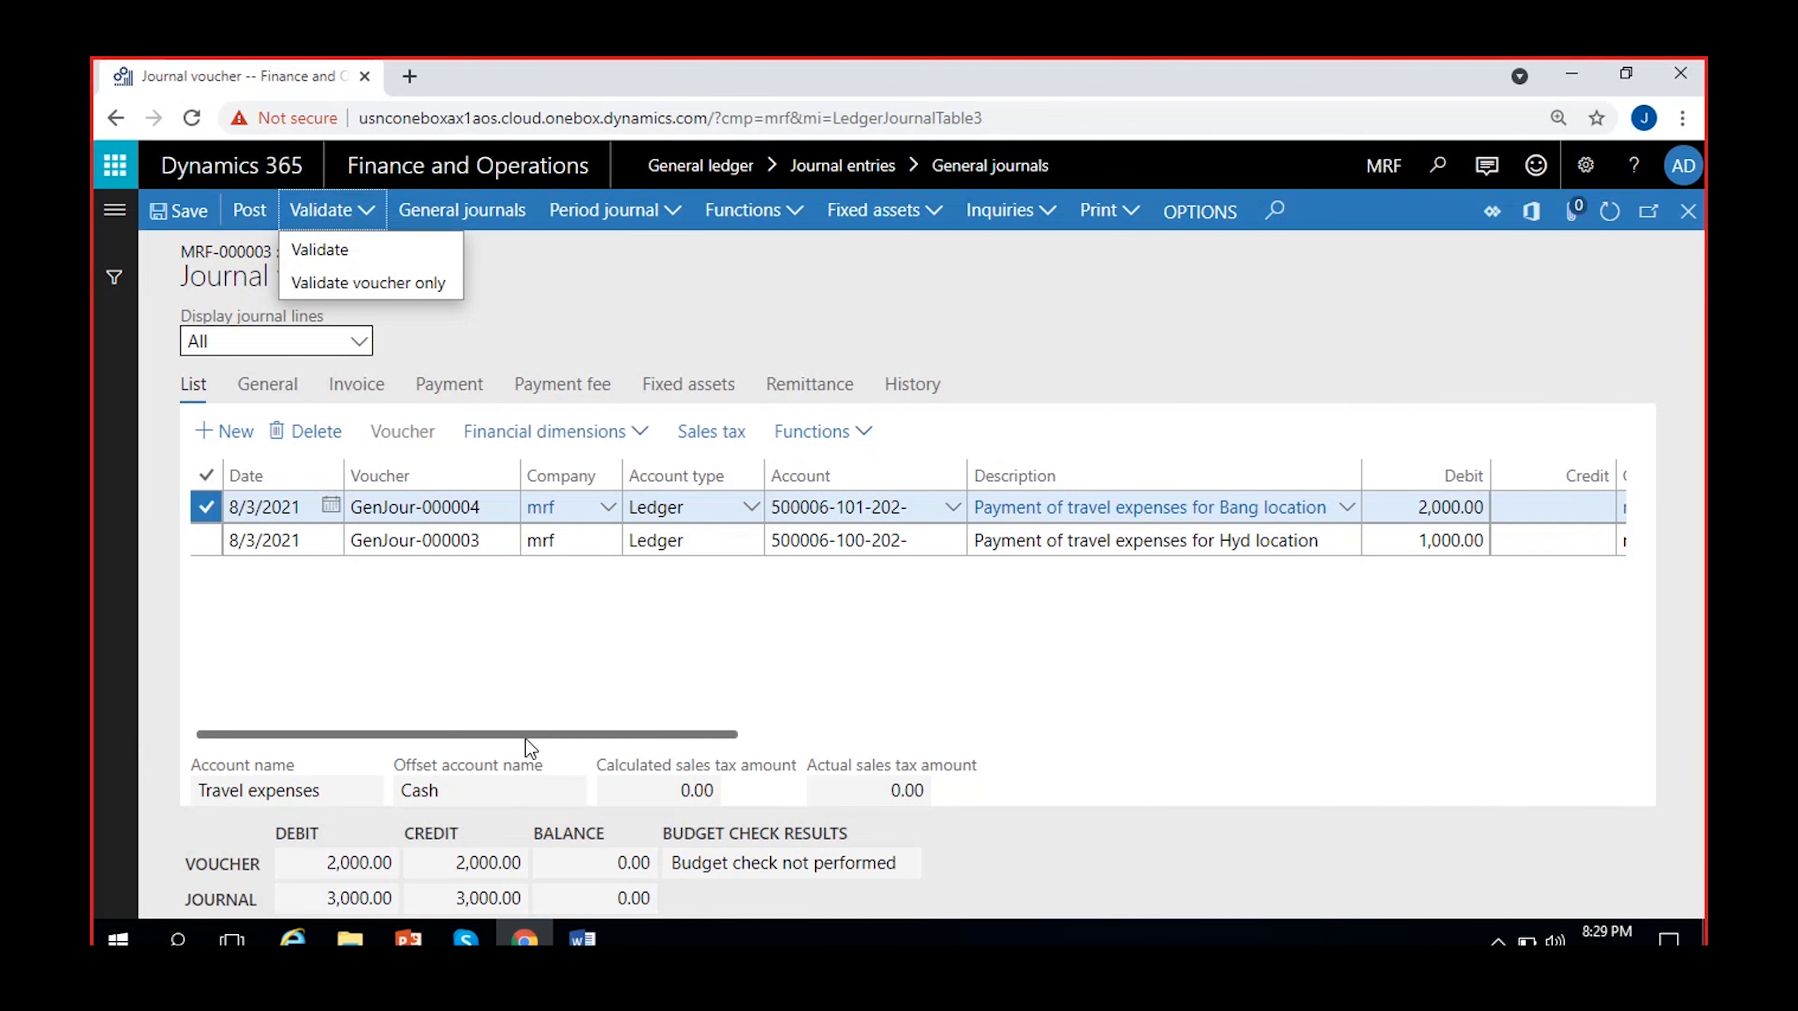
left_click(355, 251)
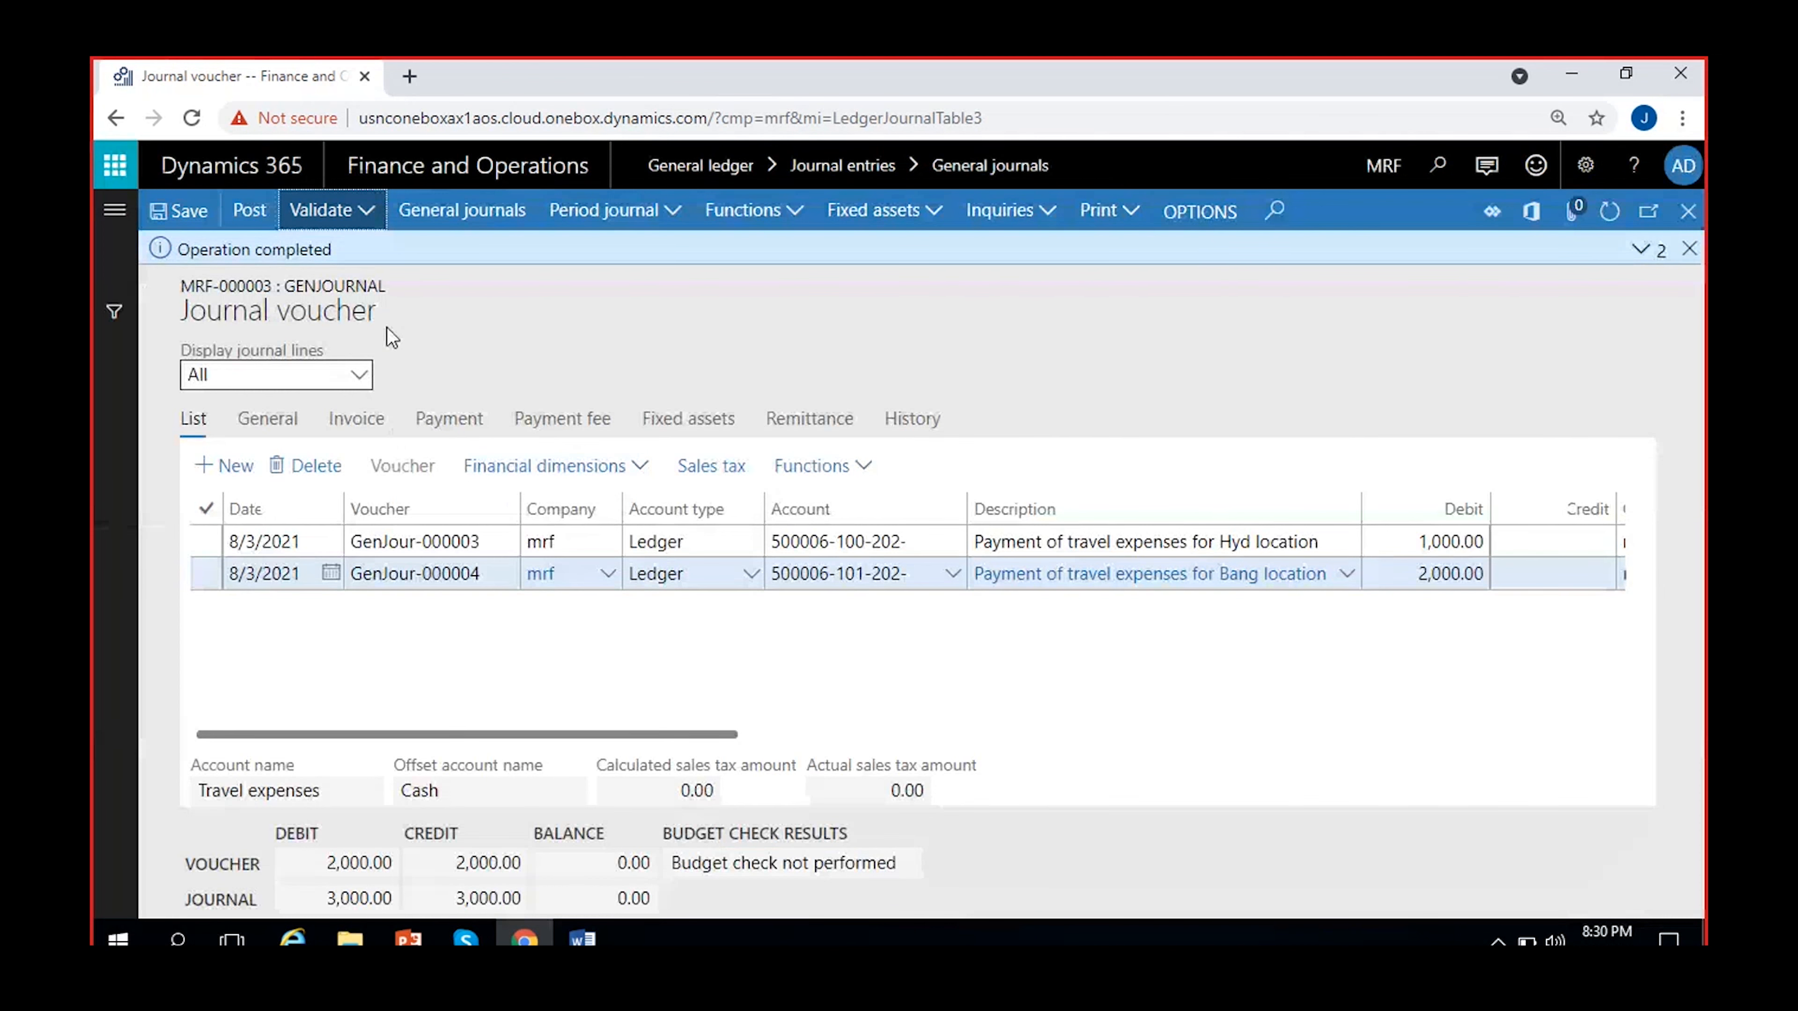
left_click(1642, 249)
left_click_drag(284, 291, 177, 285)
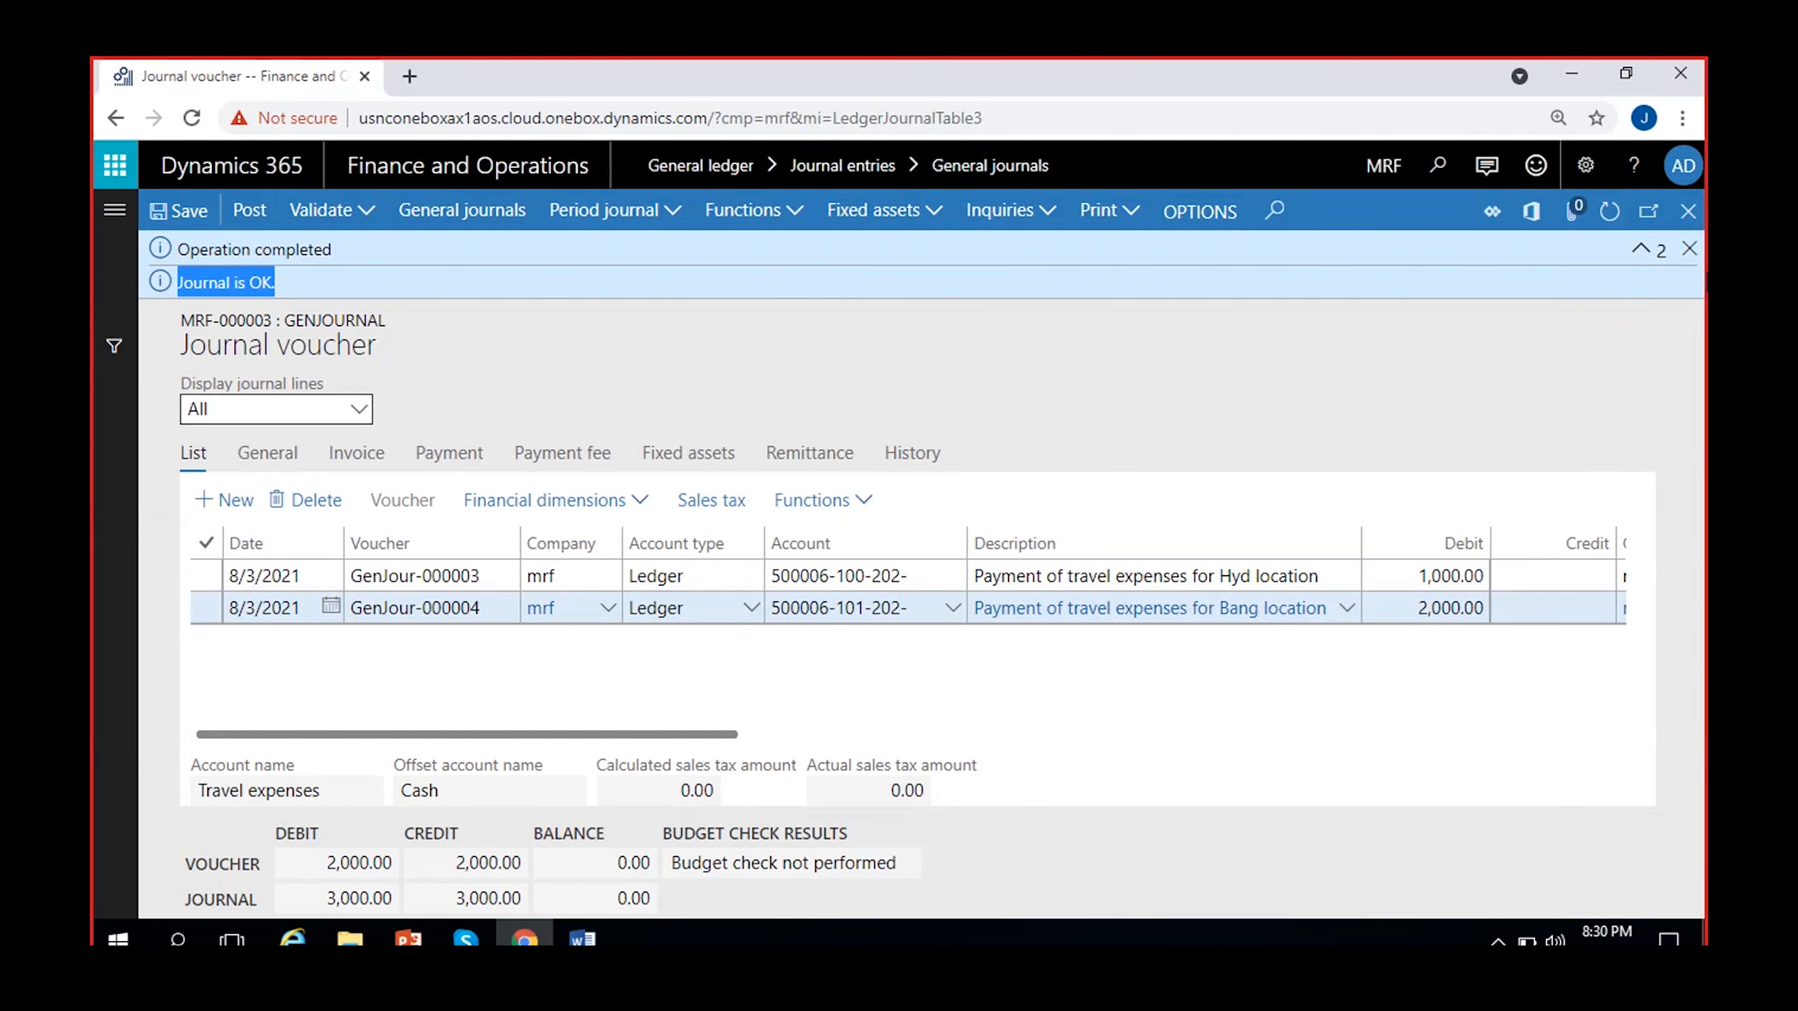
left_click(1688, 249)
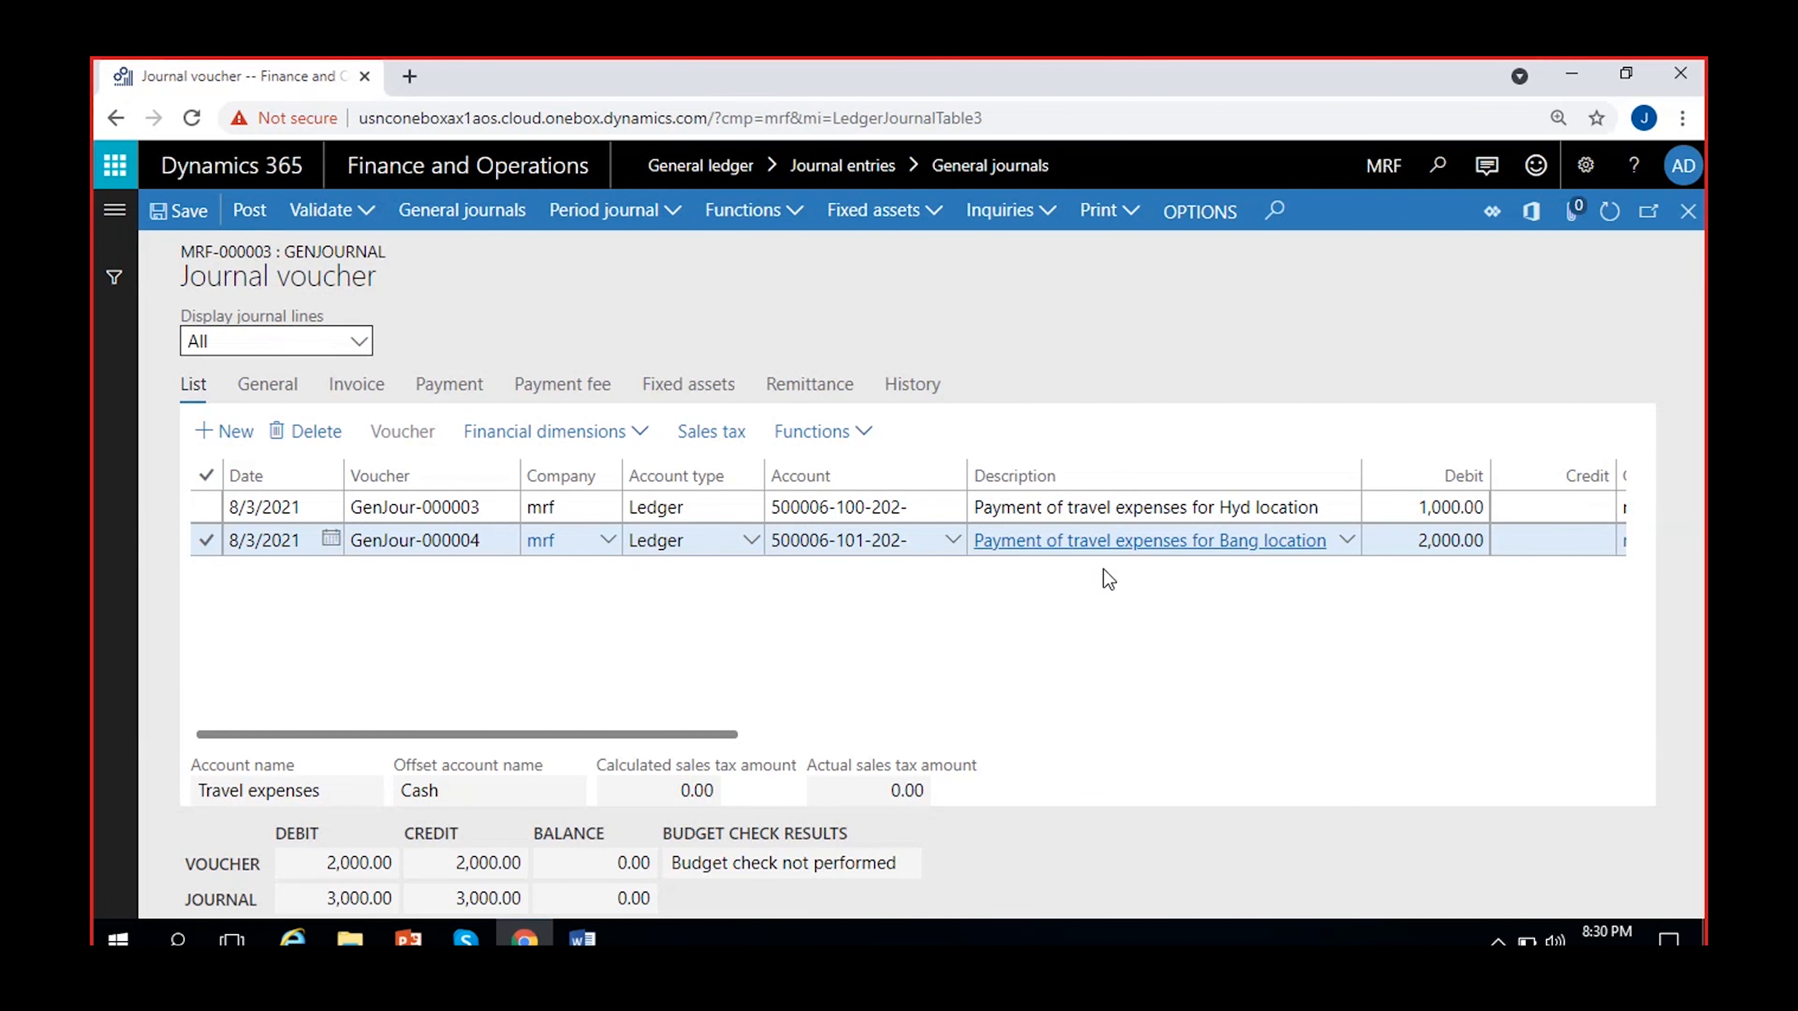
Post the journal with both travel expenses vouchers, read the detailed posting messages and dismiss them.
scroll(1074, 599, "right", 2)
scroll(1074, 598, "left", 3)
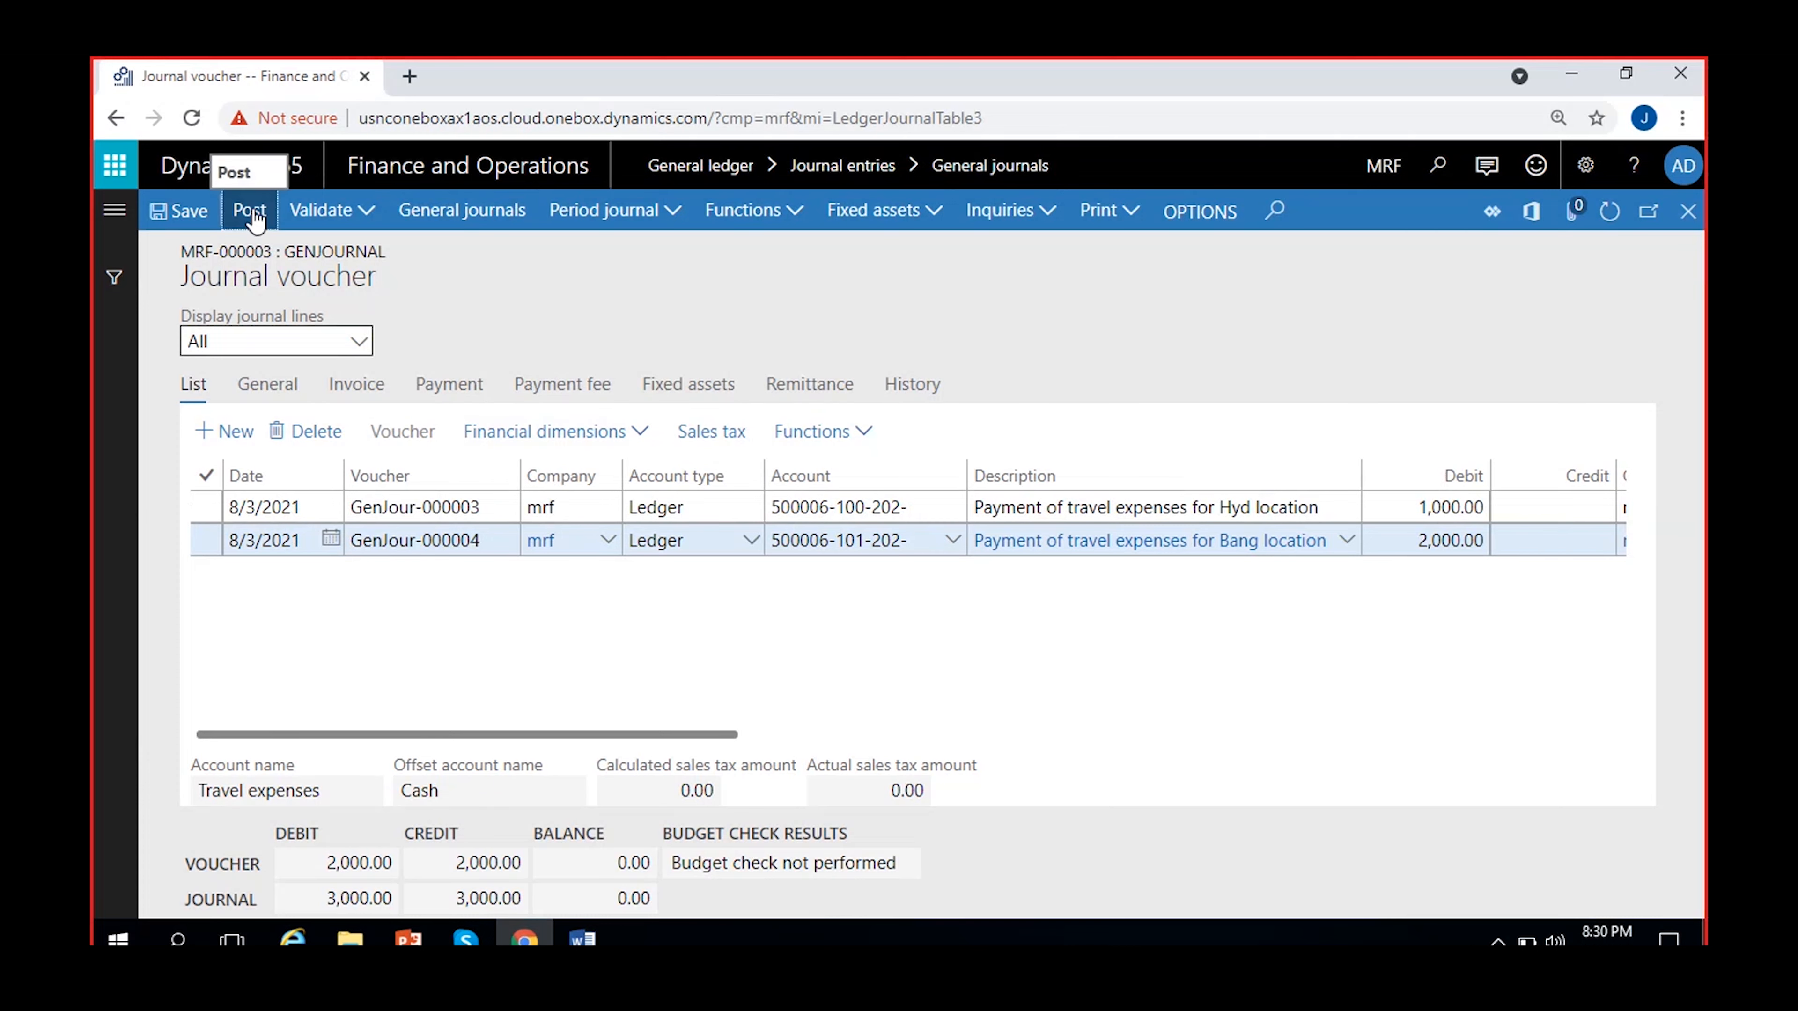
left_click(380, 546)
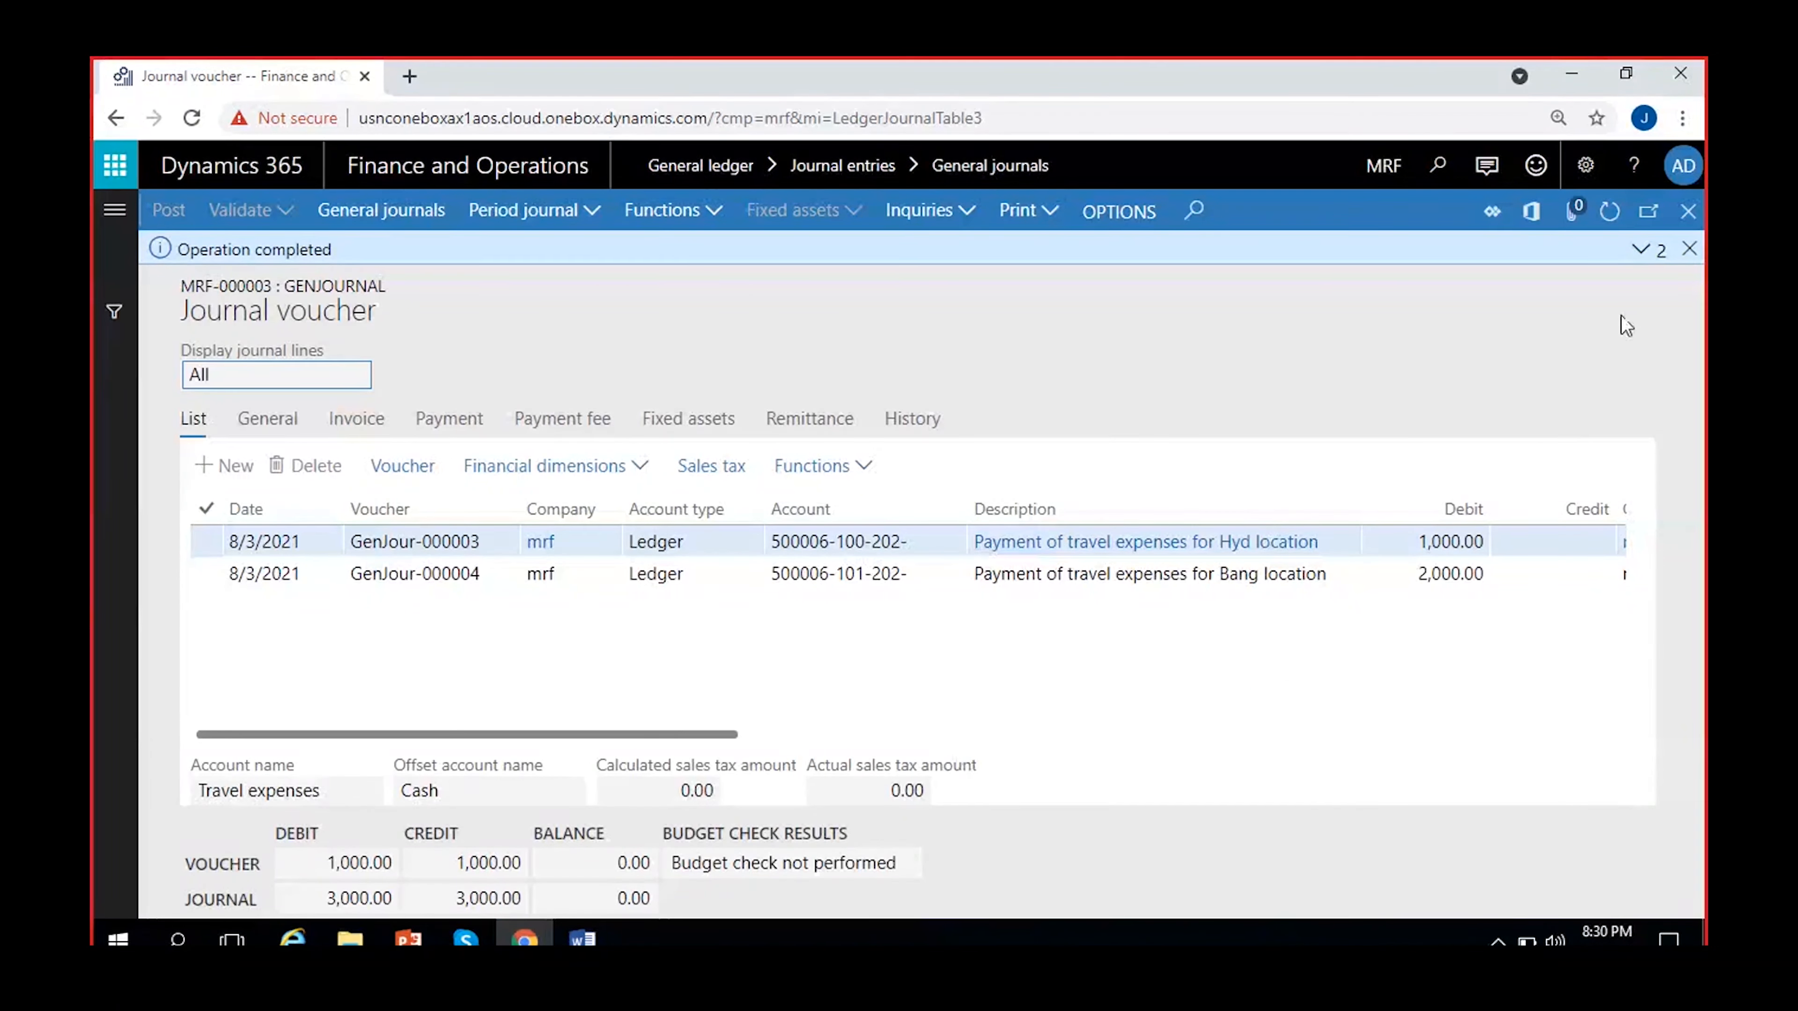
left_click(1640, 249)
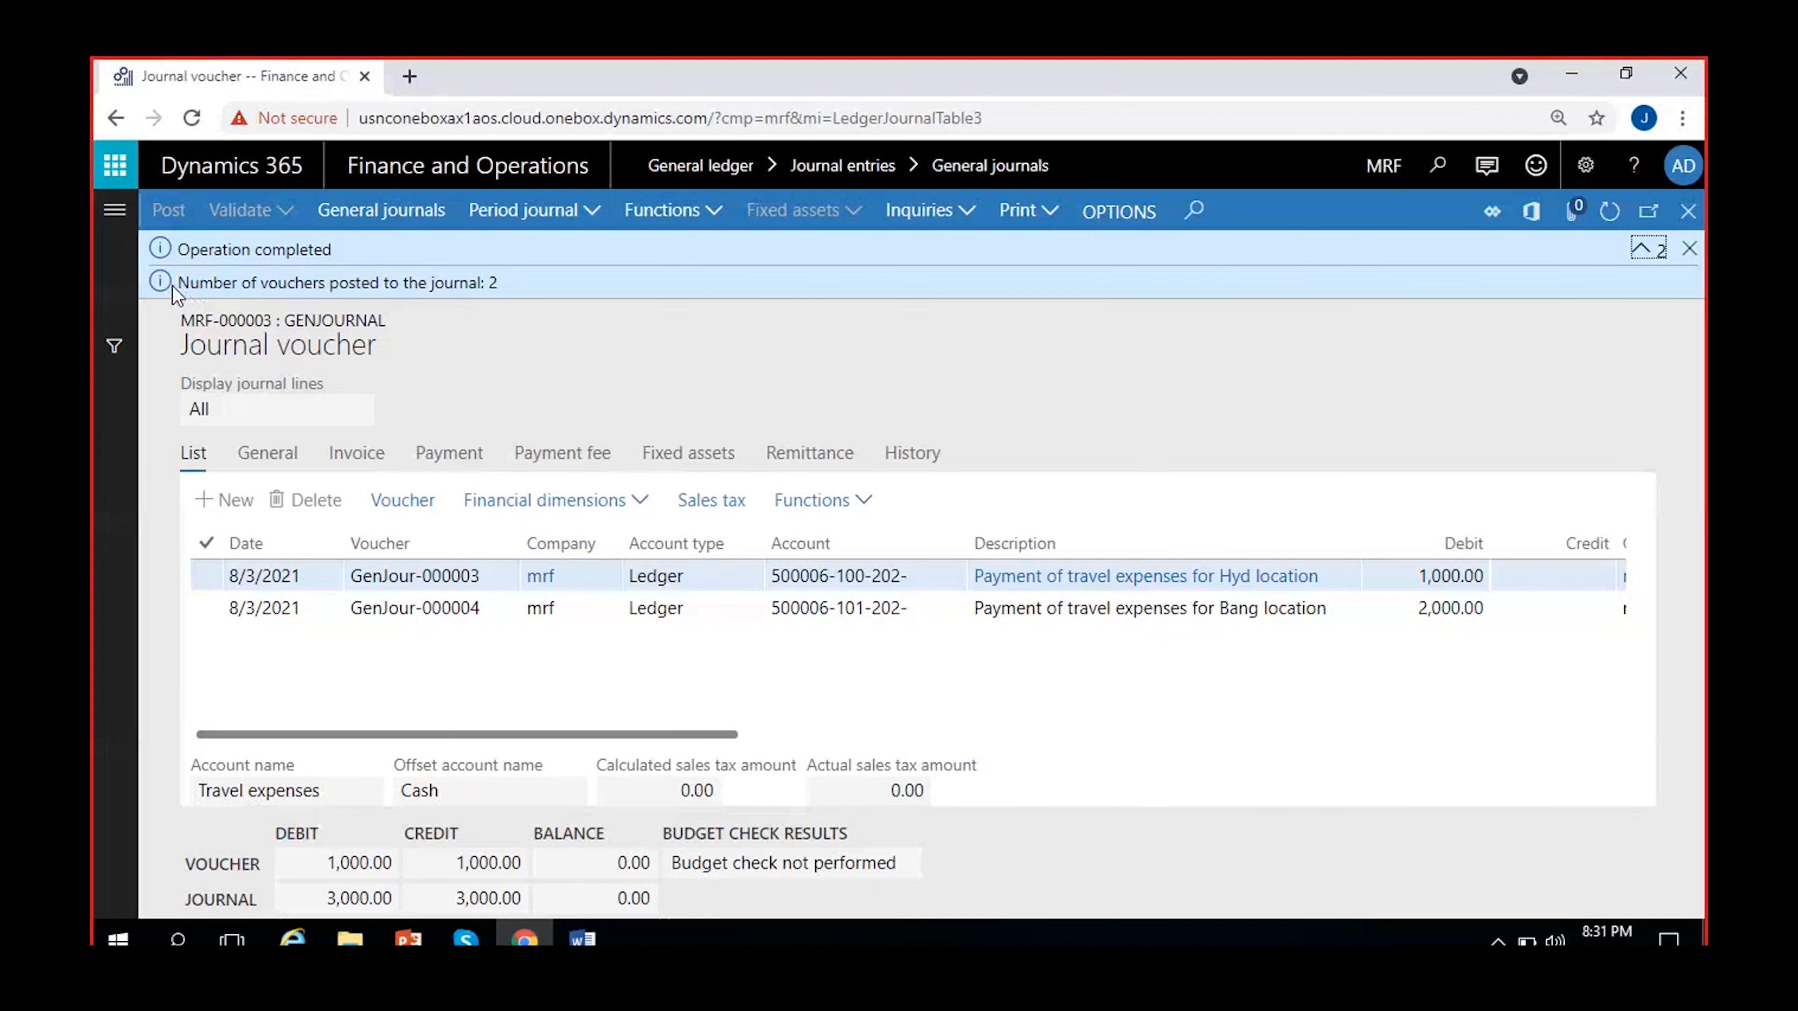
left_click_drag(177, 282, 506, 290)
left_click(552, 337)
left_click(1689, 249)
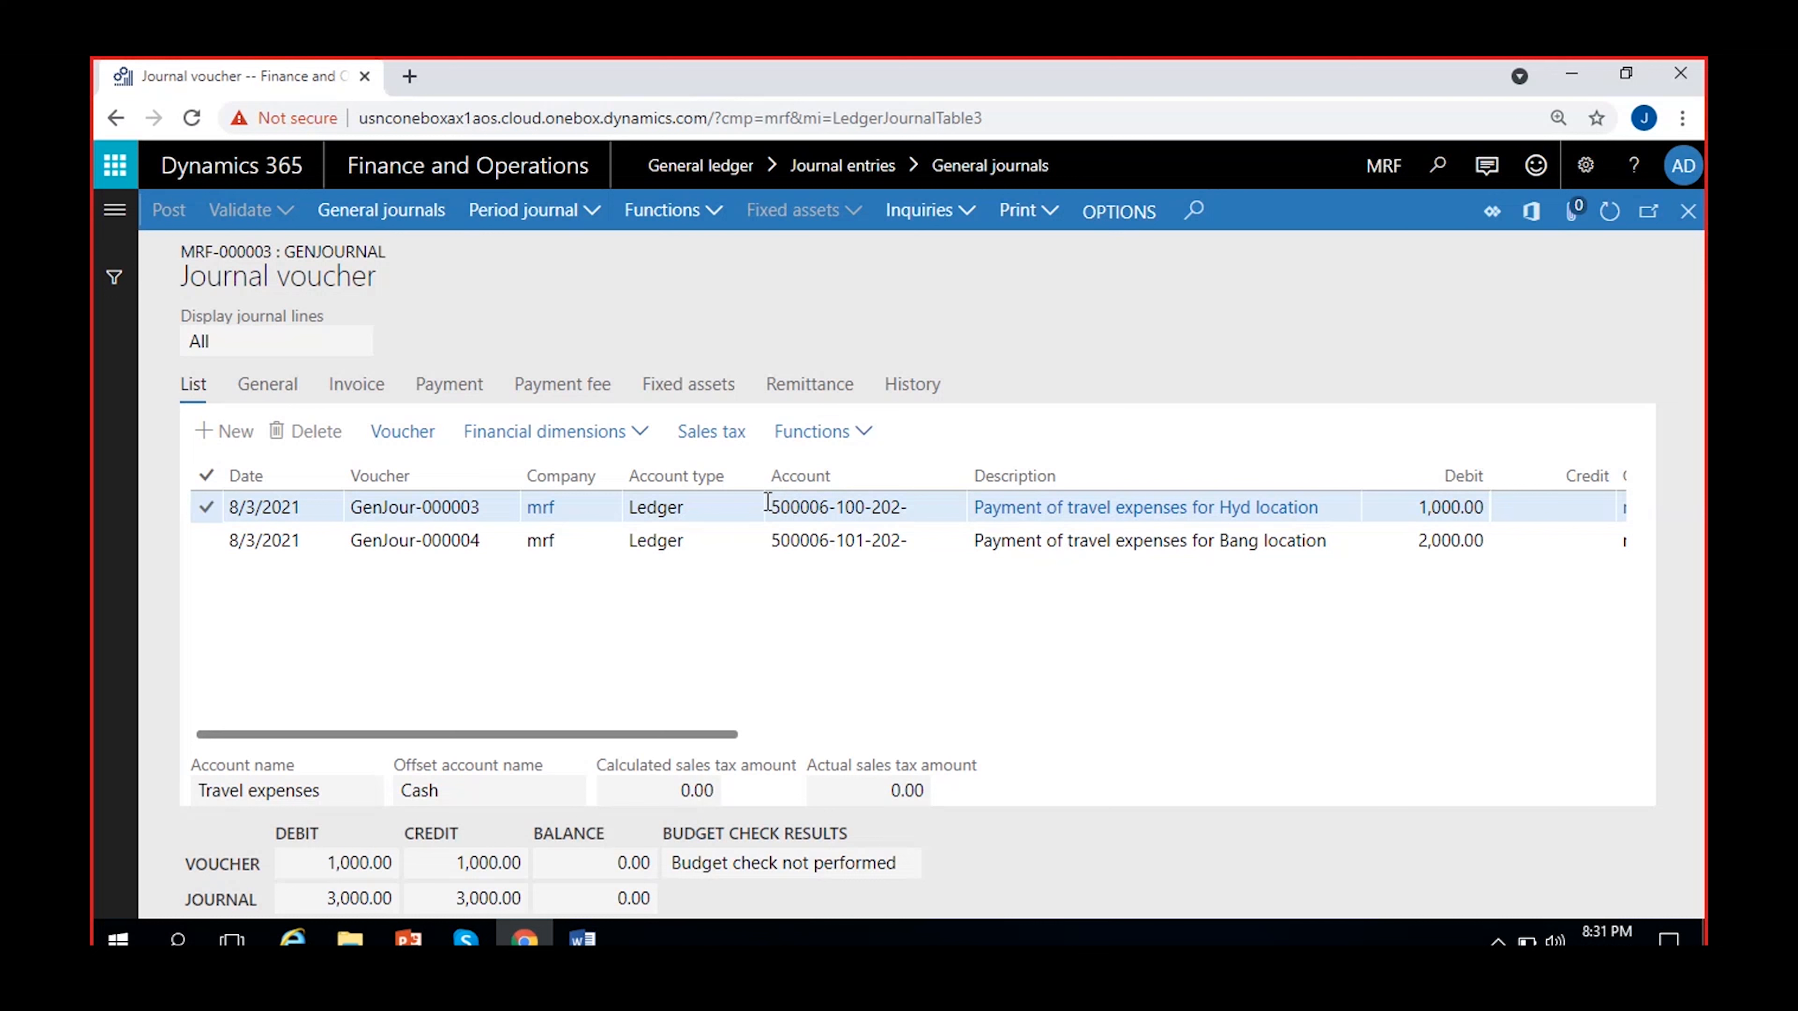
Examine the main account and offset account of the posted Hyderabad and Bangalore lines.
left_click_drag(767, 501, 829, 506)
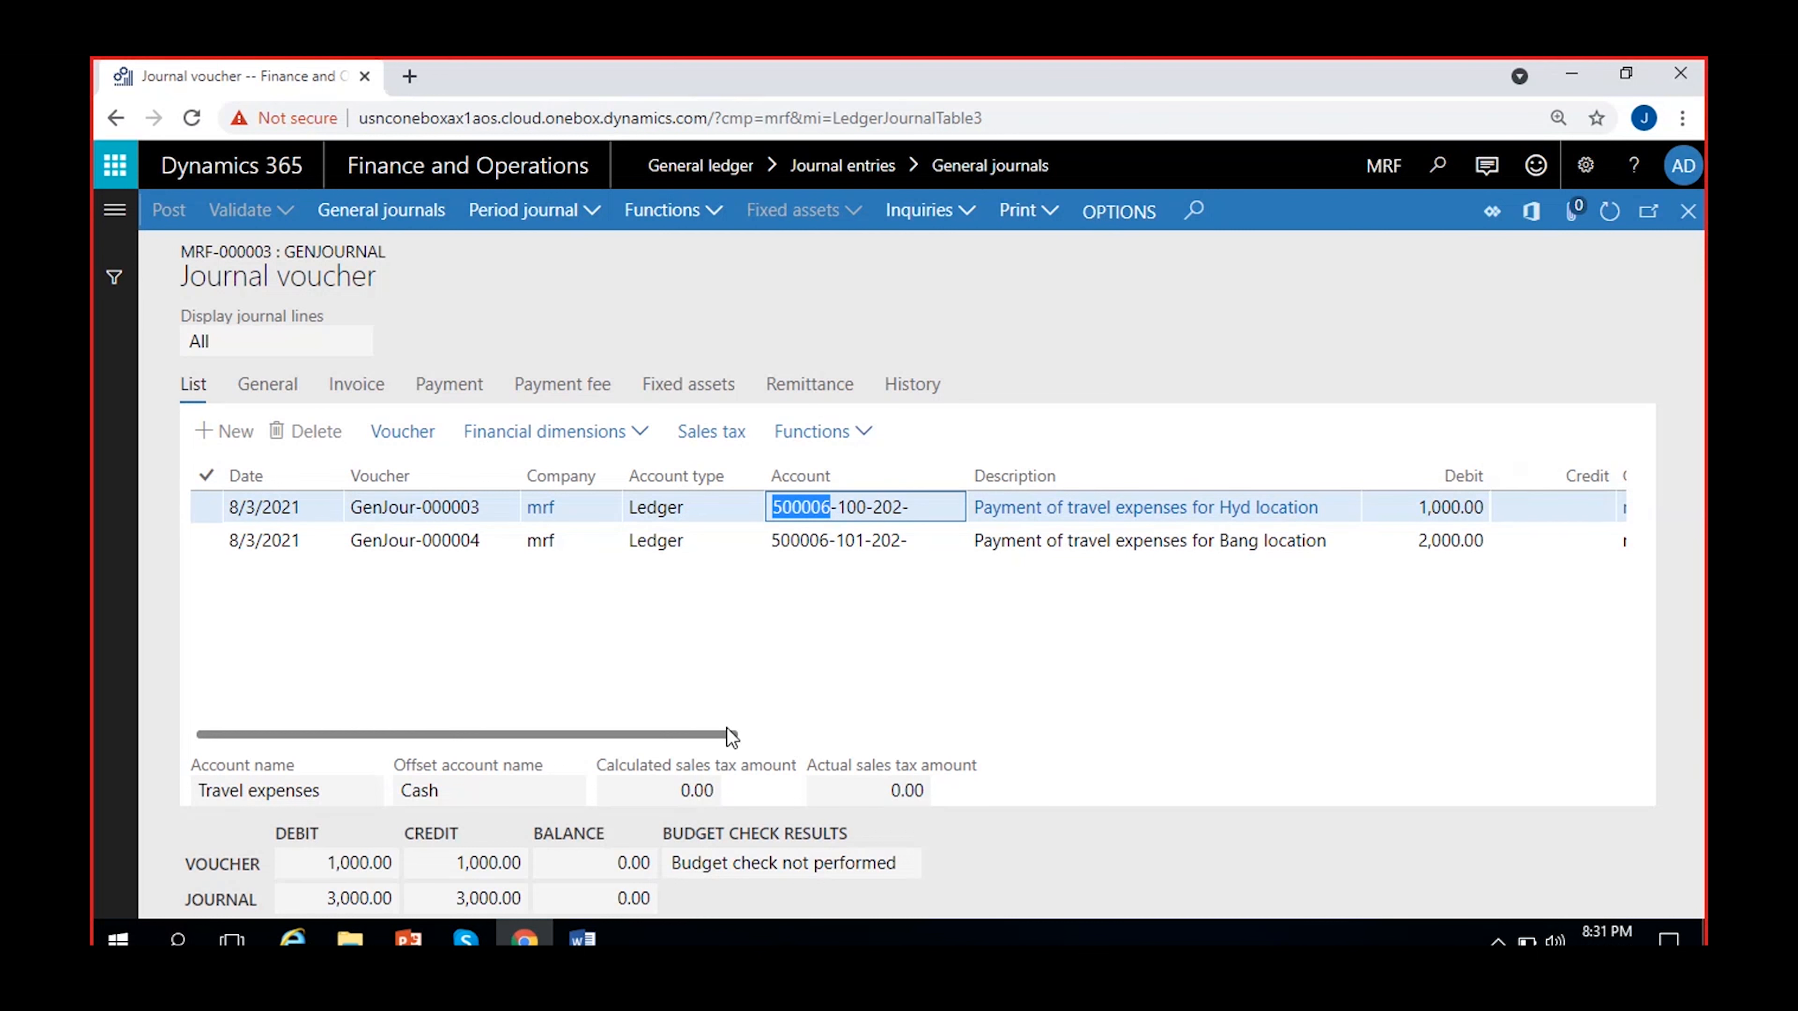
left_click_drag(729, 735, 1025, 737)
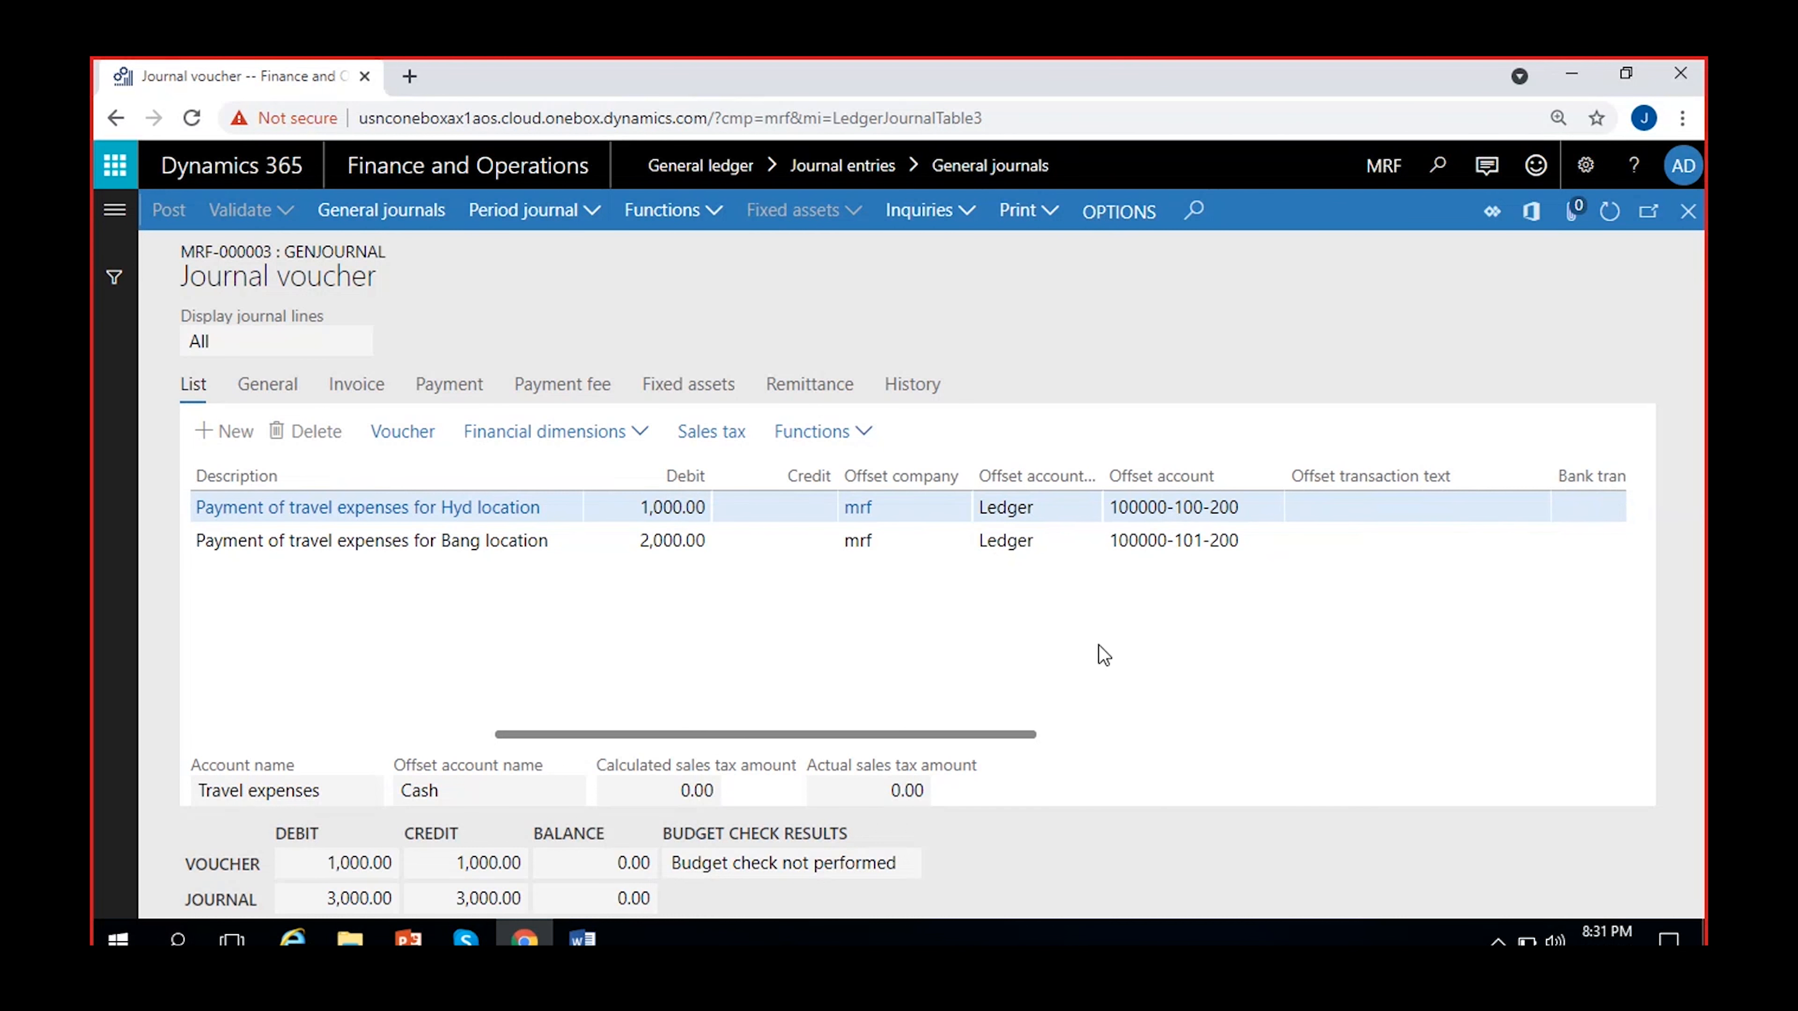
left_click_drag(1020, 735, 722, 737)
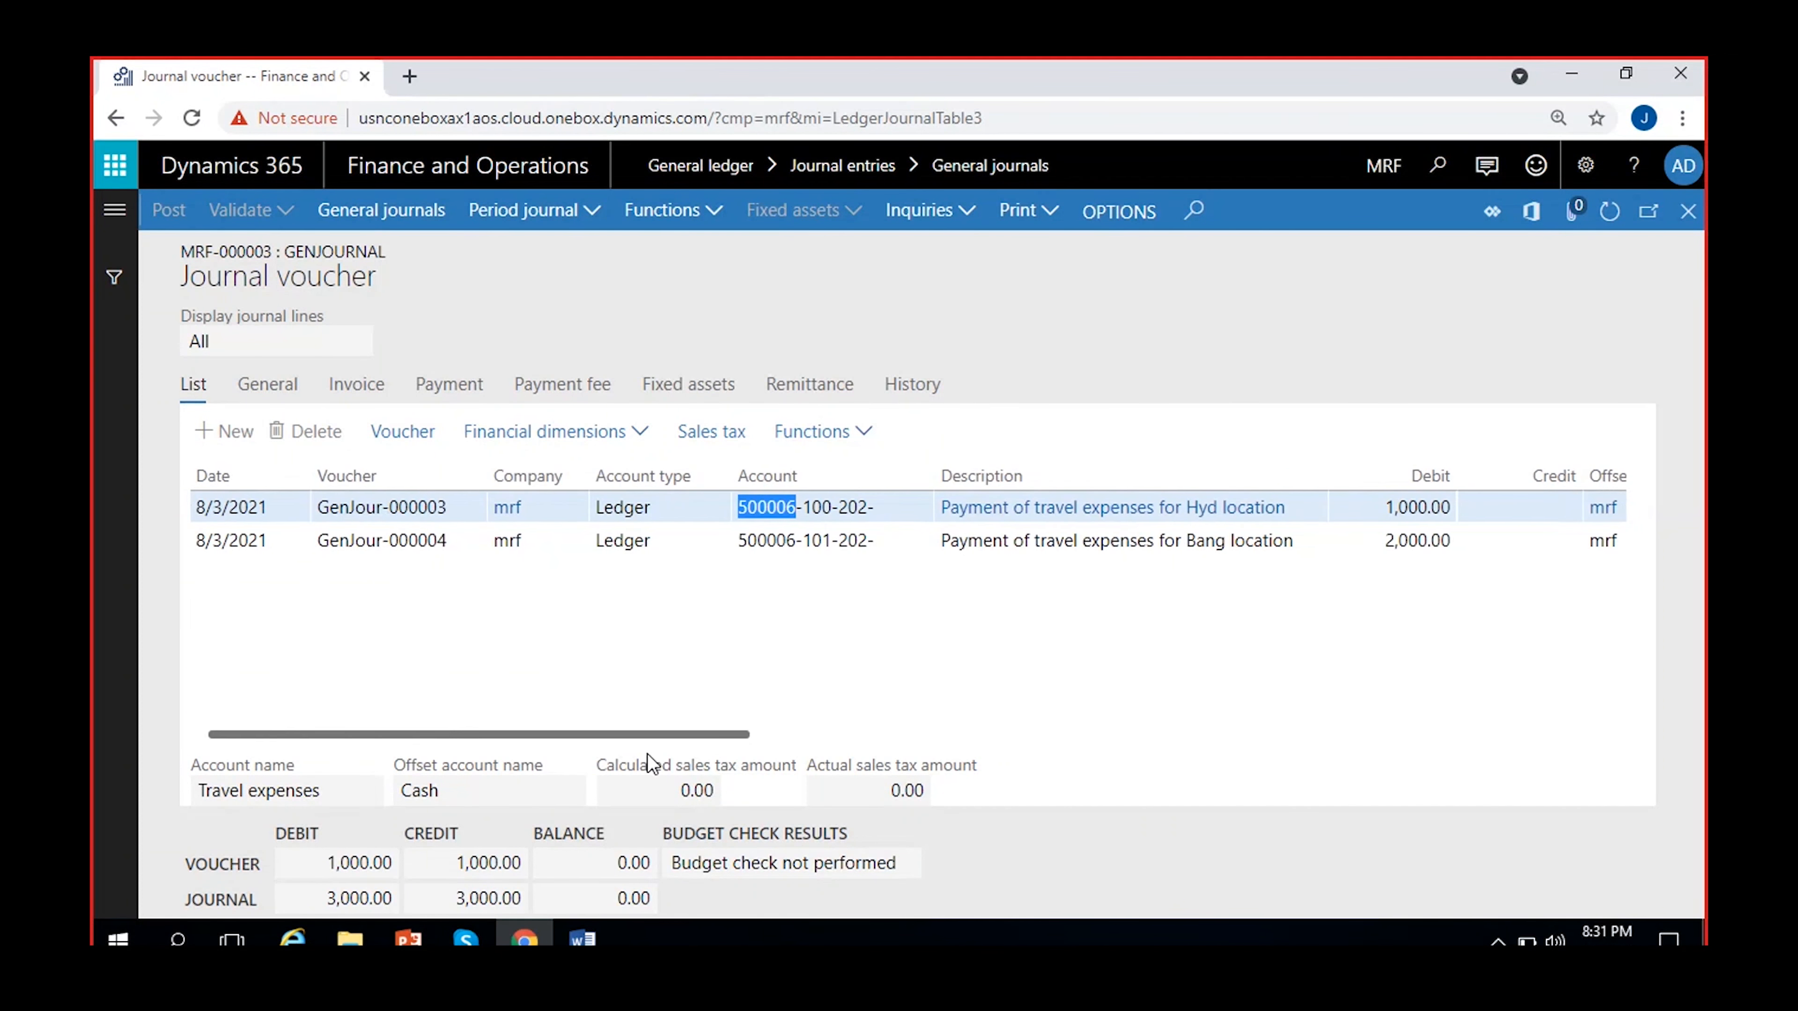
Duplicate the journal's browser tab and open the General ledger Trial balance inquiry in the copy.
right_click(282, 87)
left_click(348, 262)
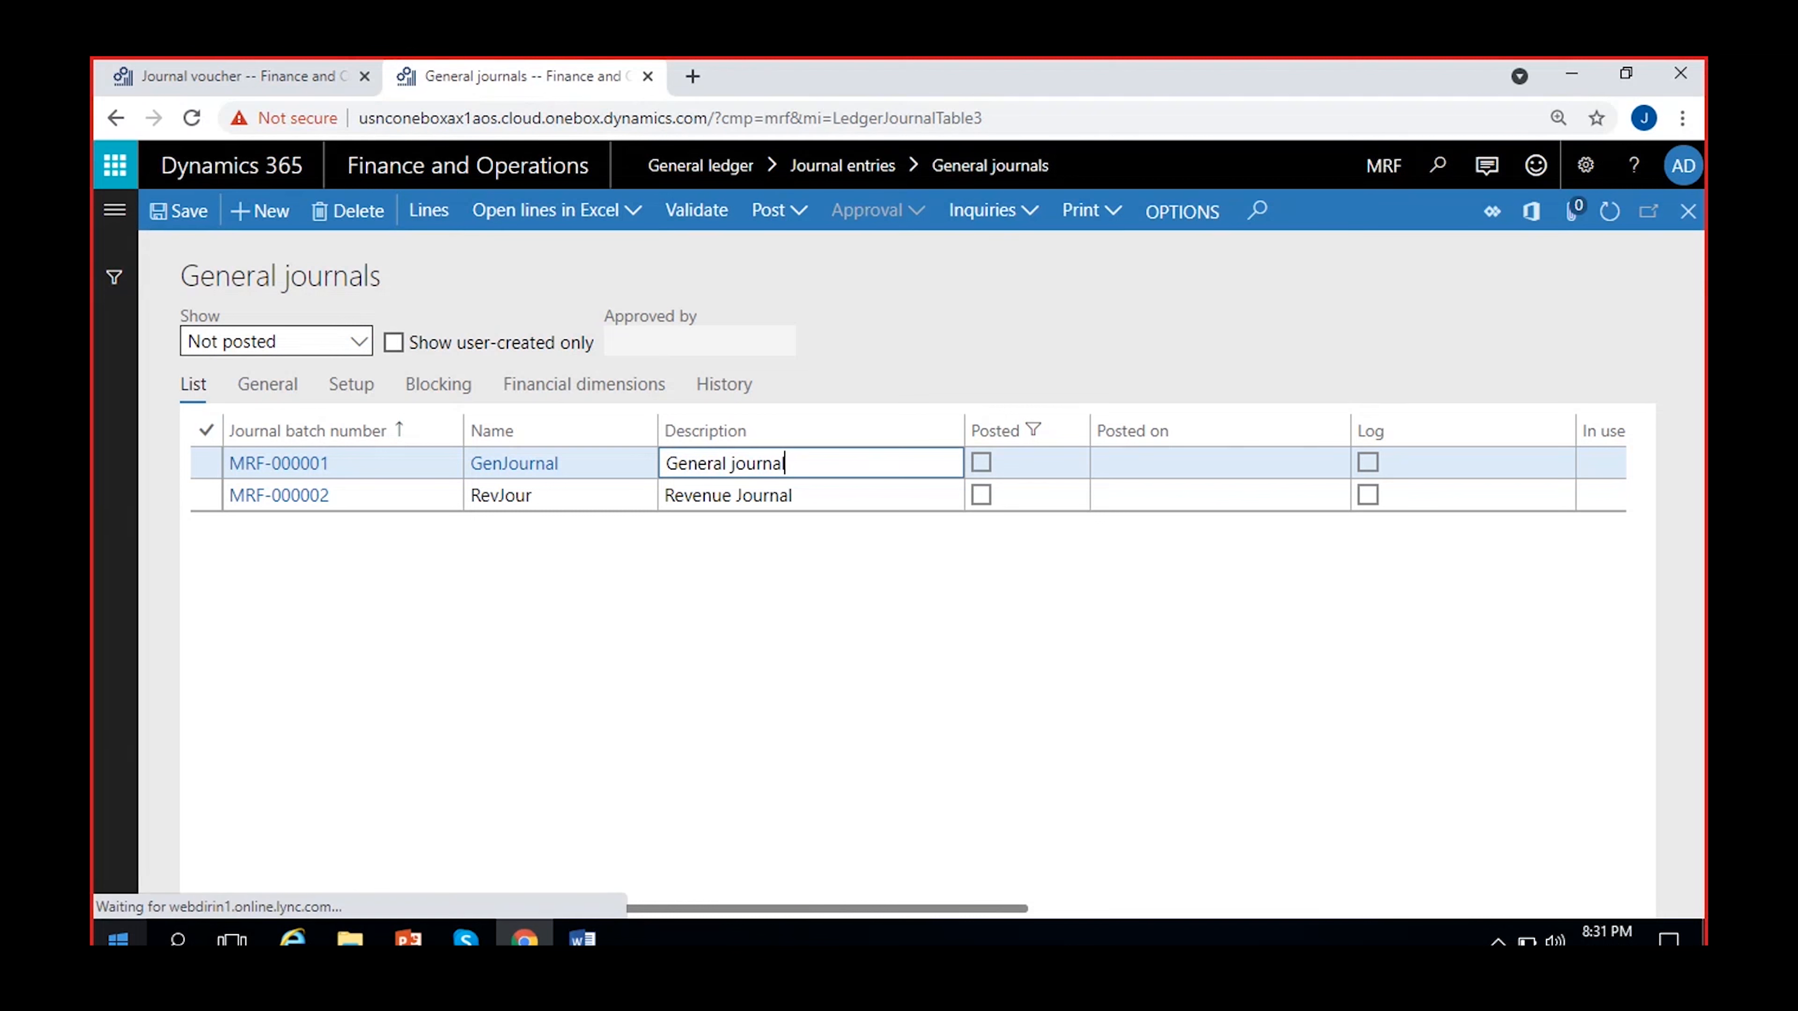
left_click(115, 210)
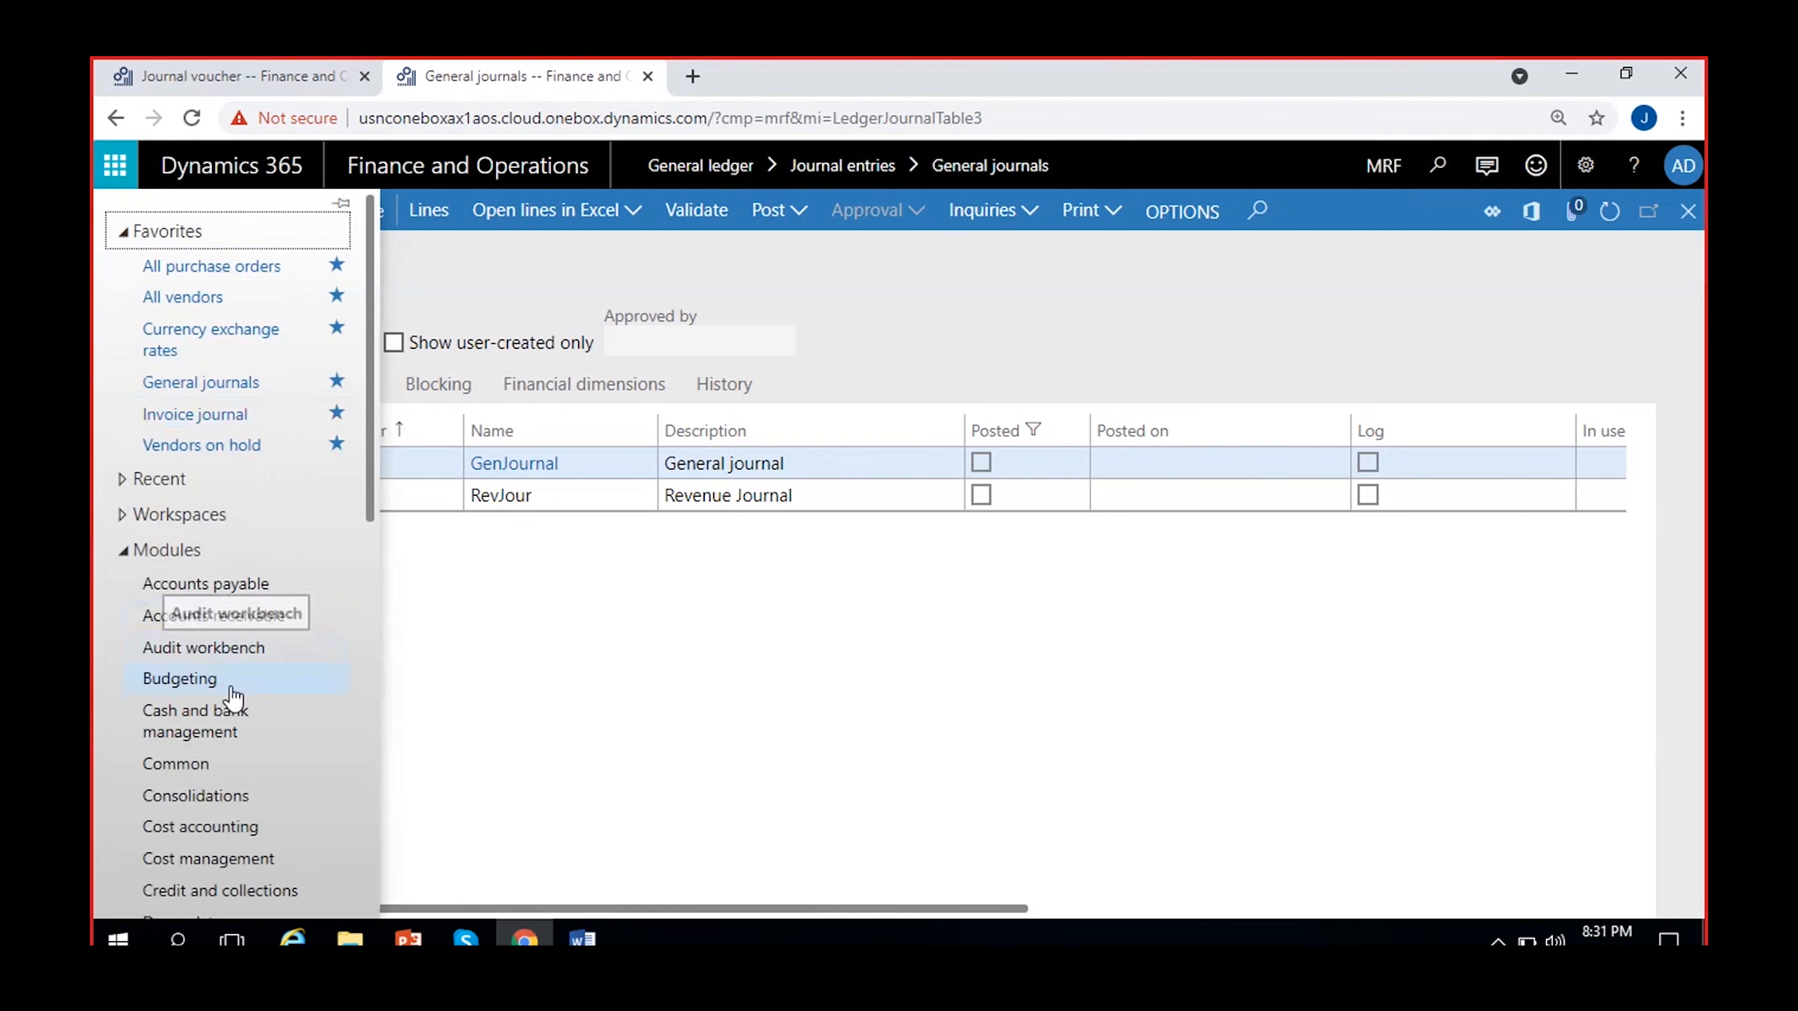
scroll(241, 701, "down", 5)
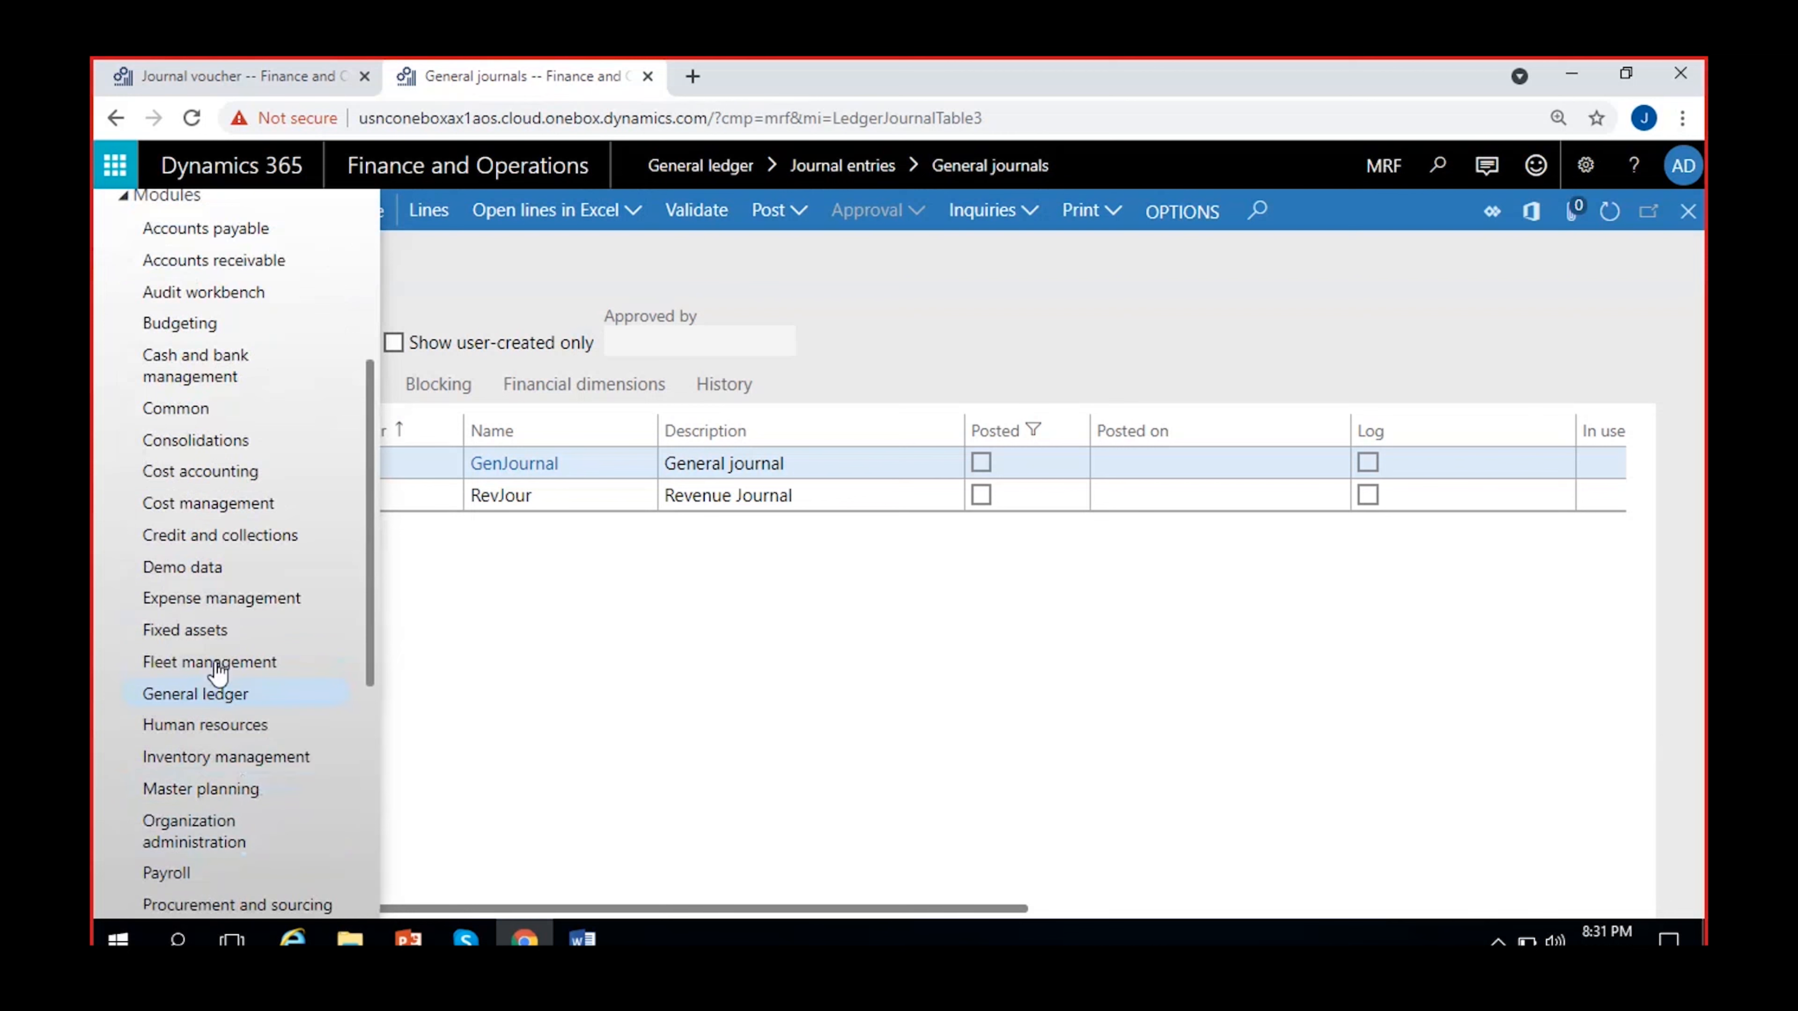
left_click(168, 699)
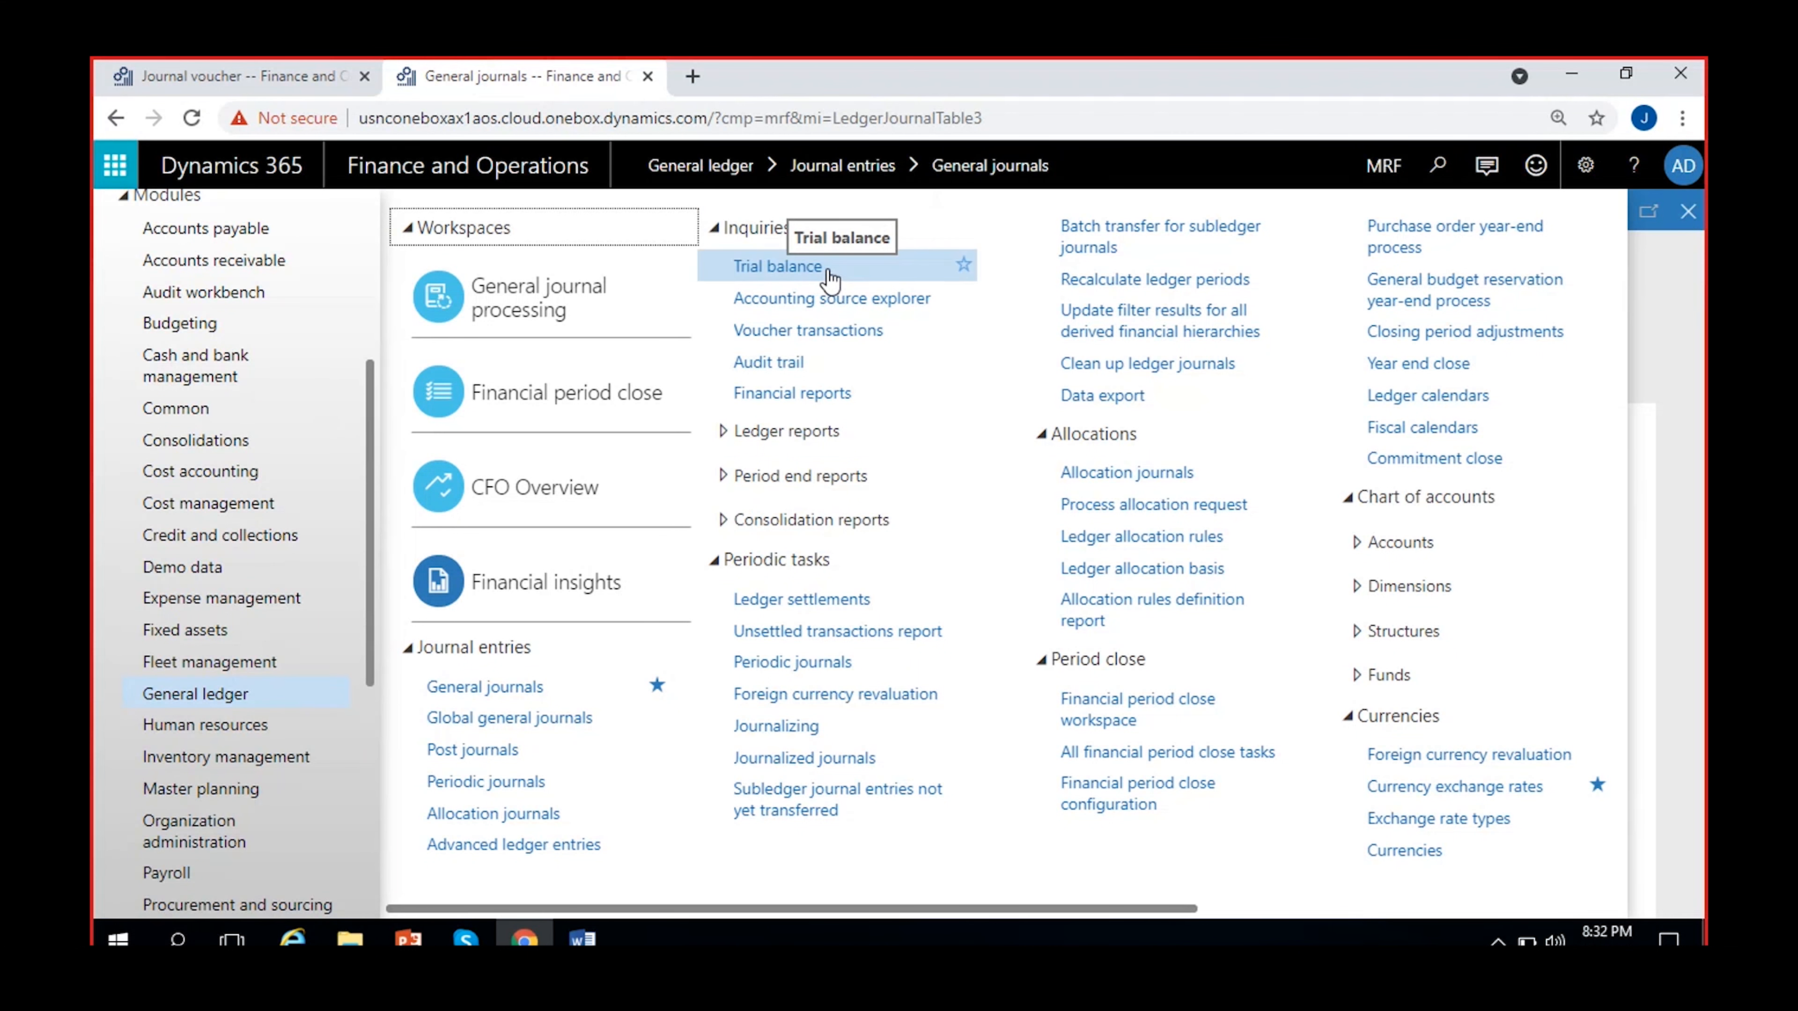
left_click(818, 272)
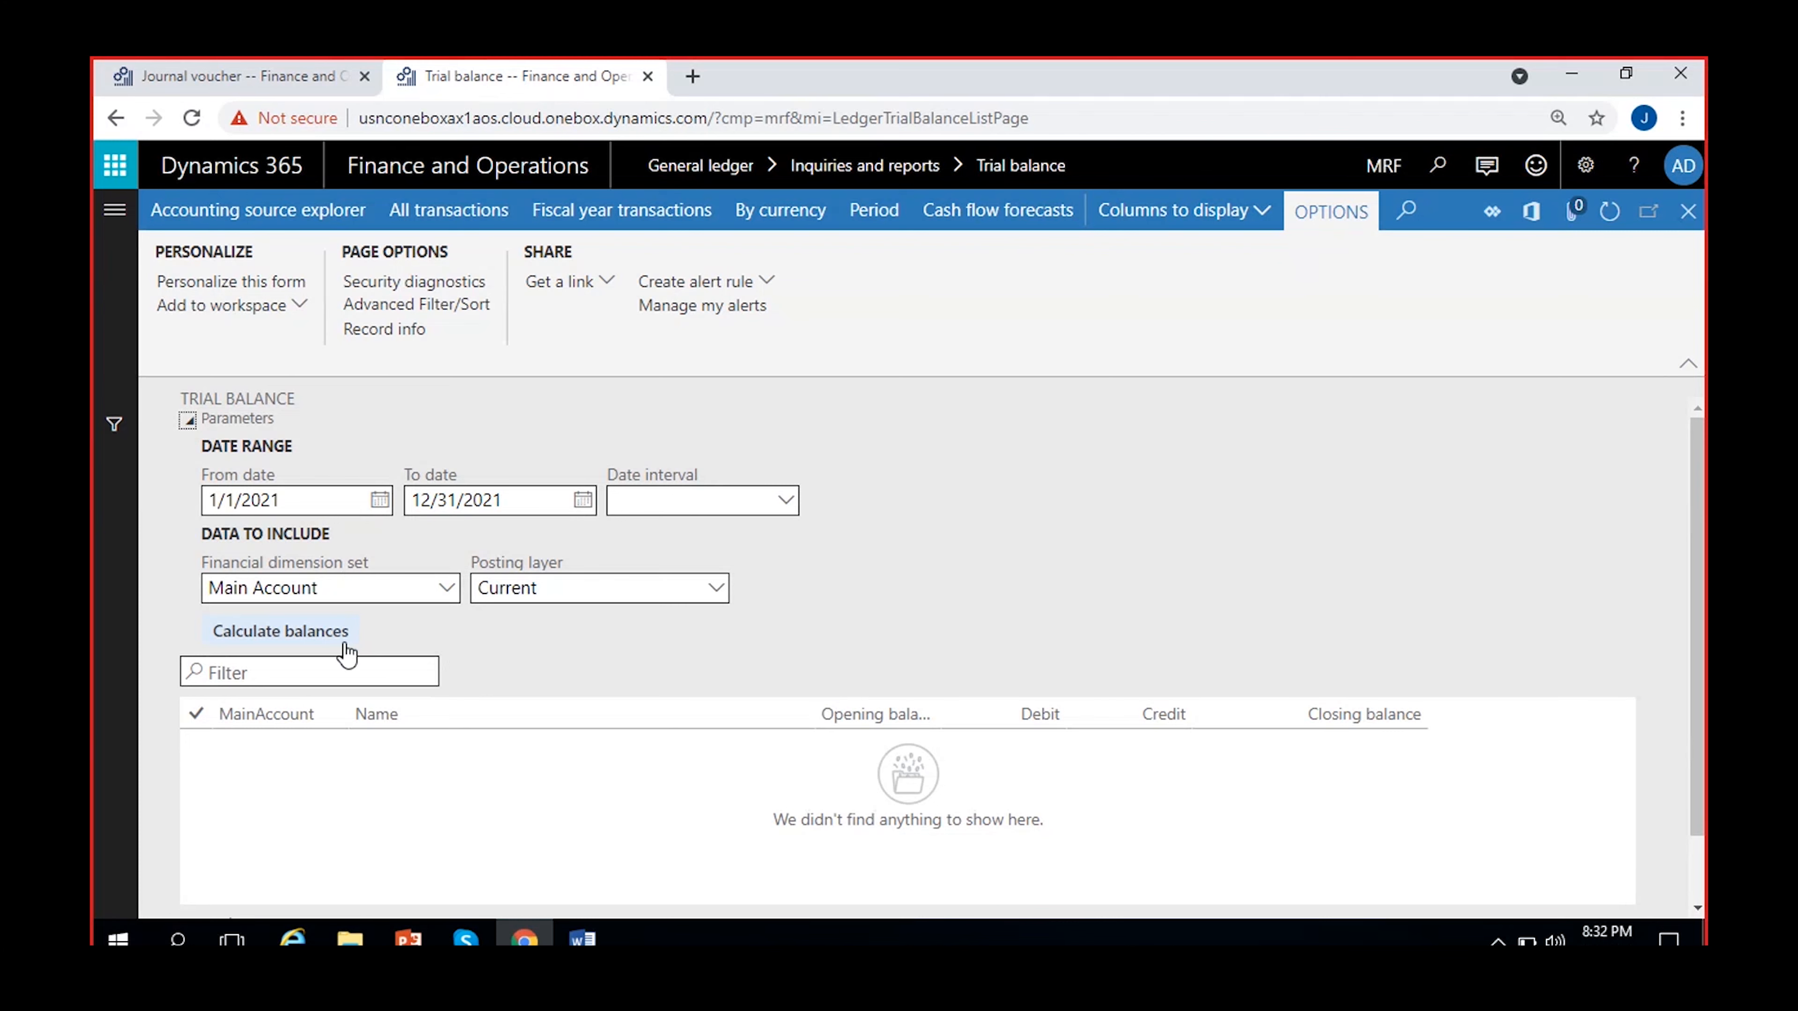
Calculate the trial balance by Main Account, inspect the Travel expenses debit and show the parameters again.
left_click(322, 632)
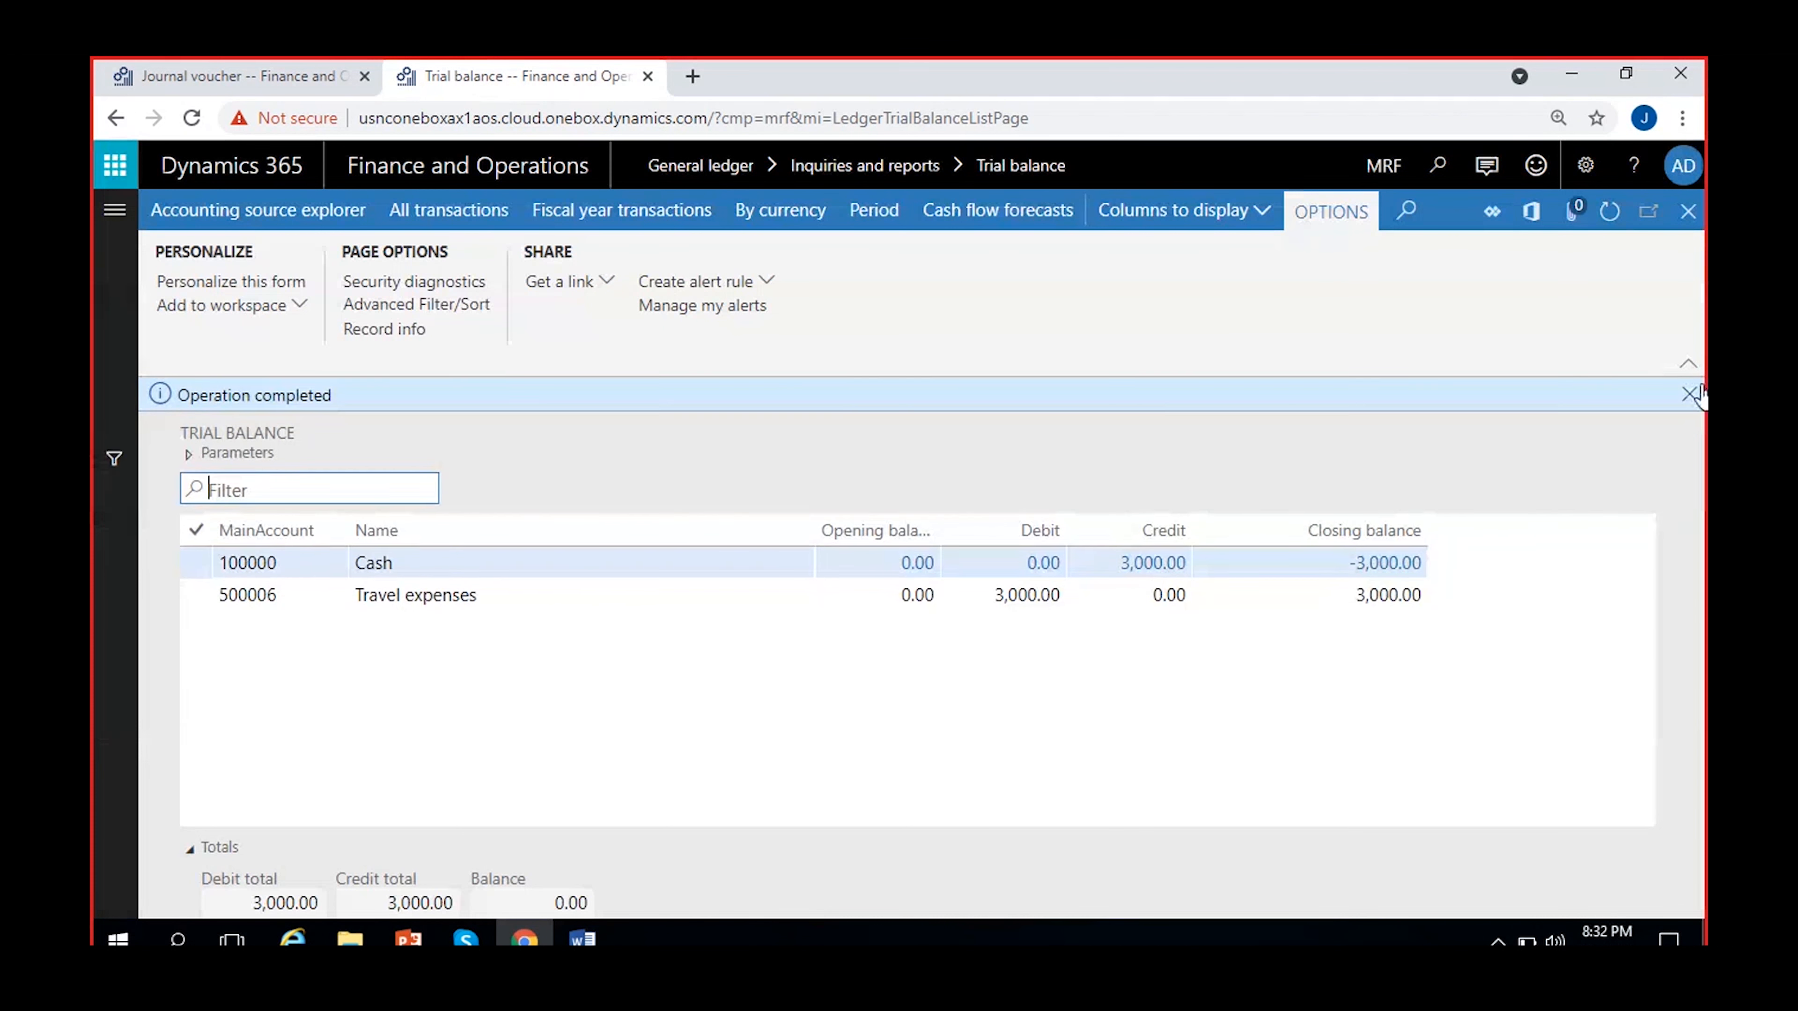
left_click(1688, 393)
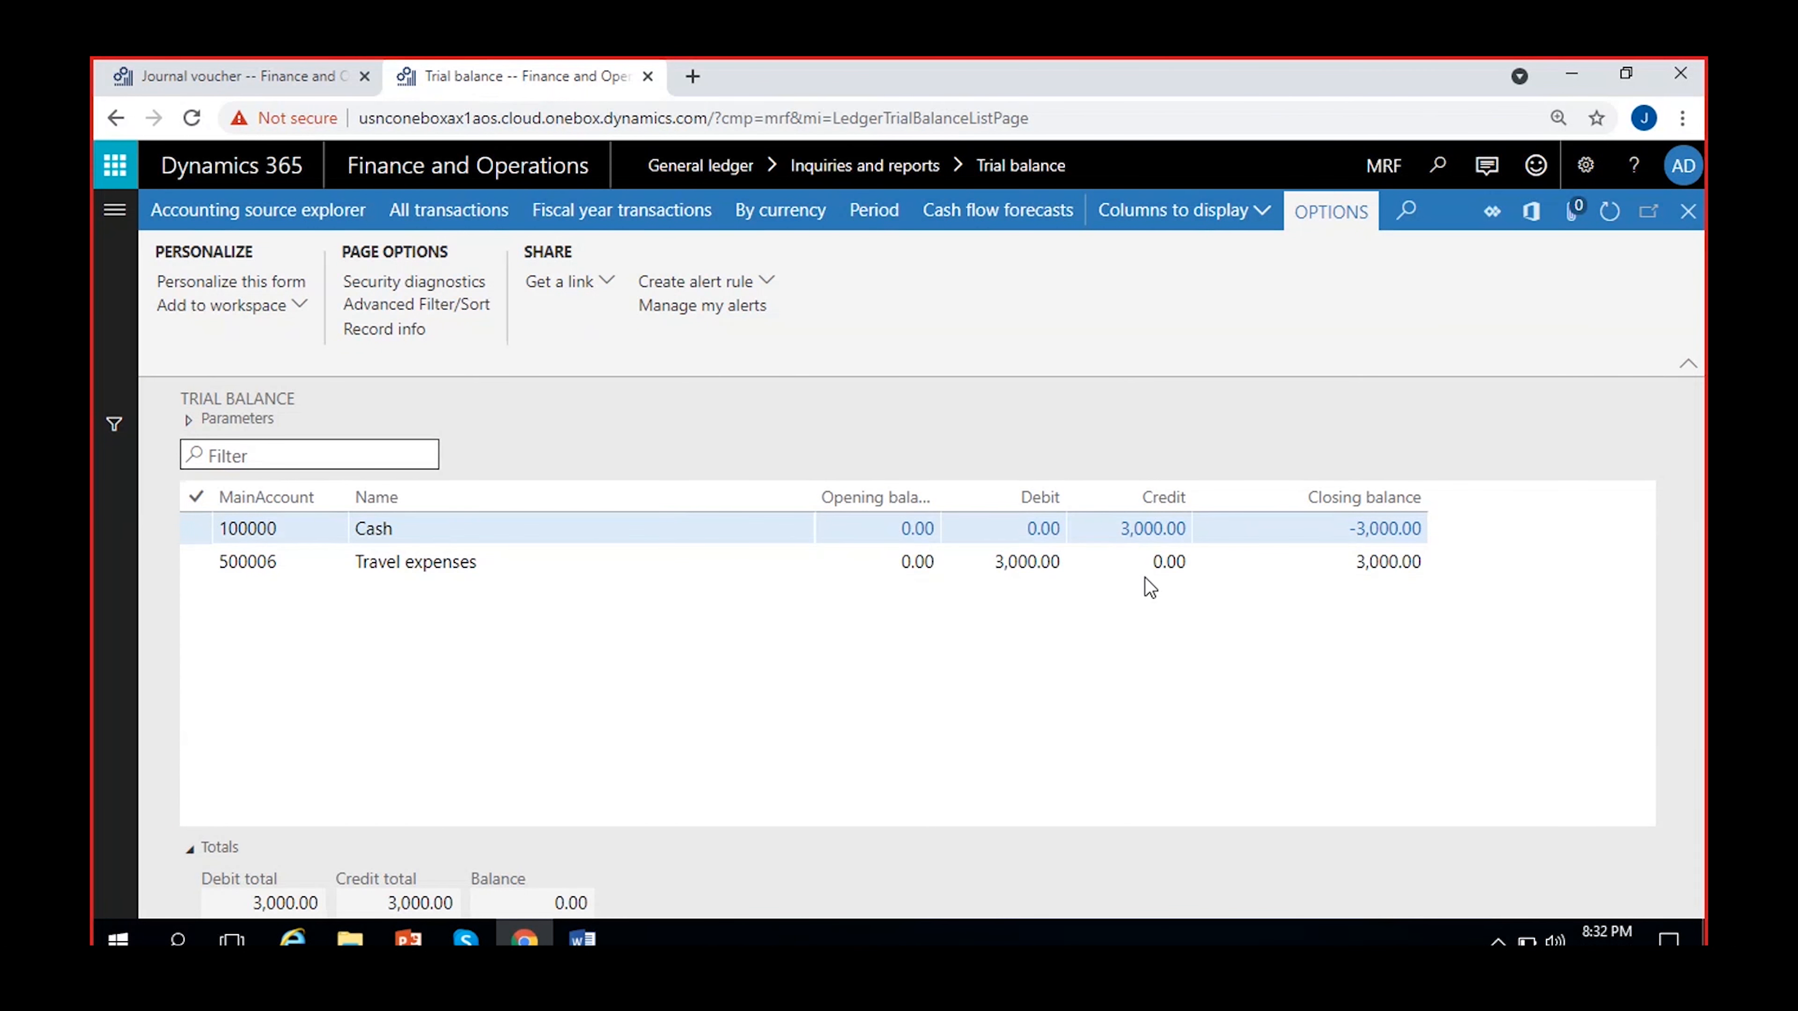
left_click(1019, 575)
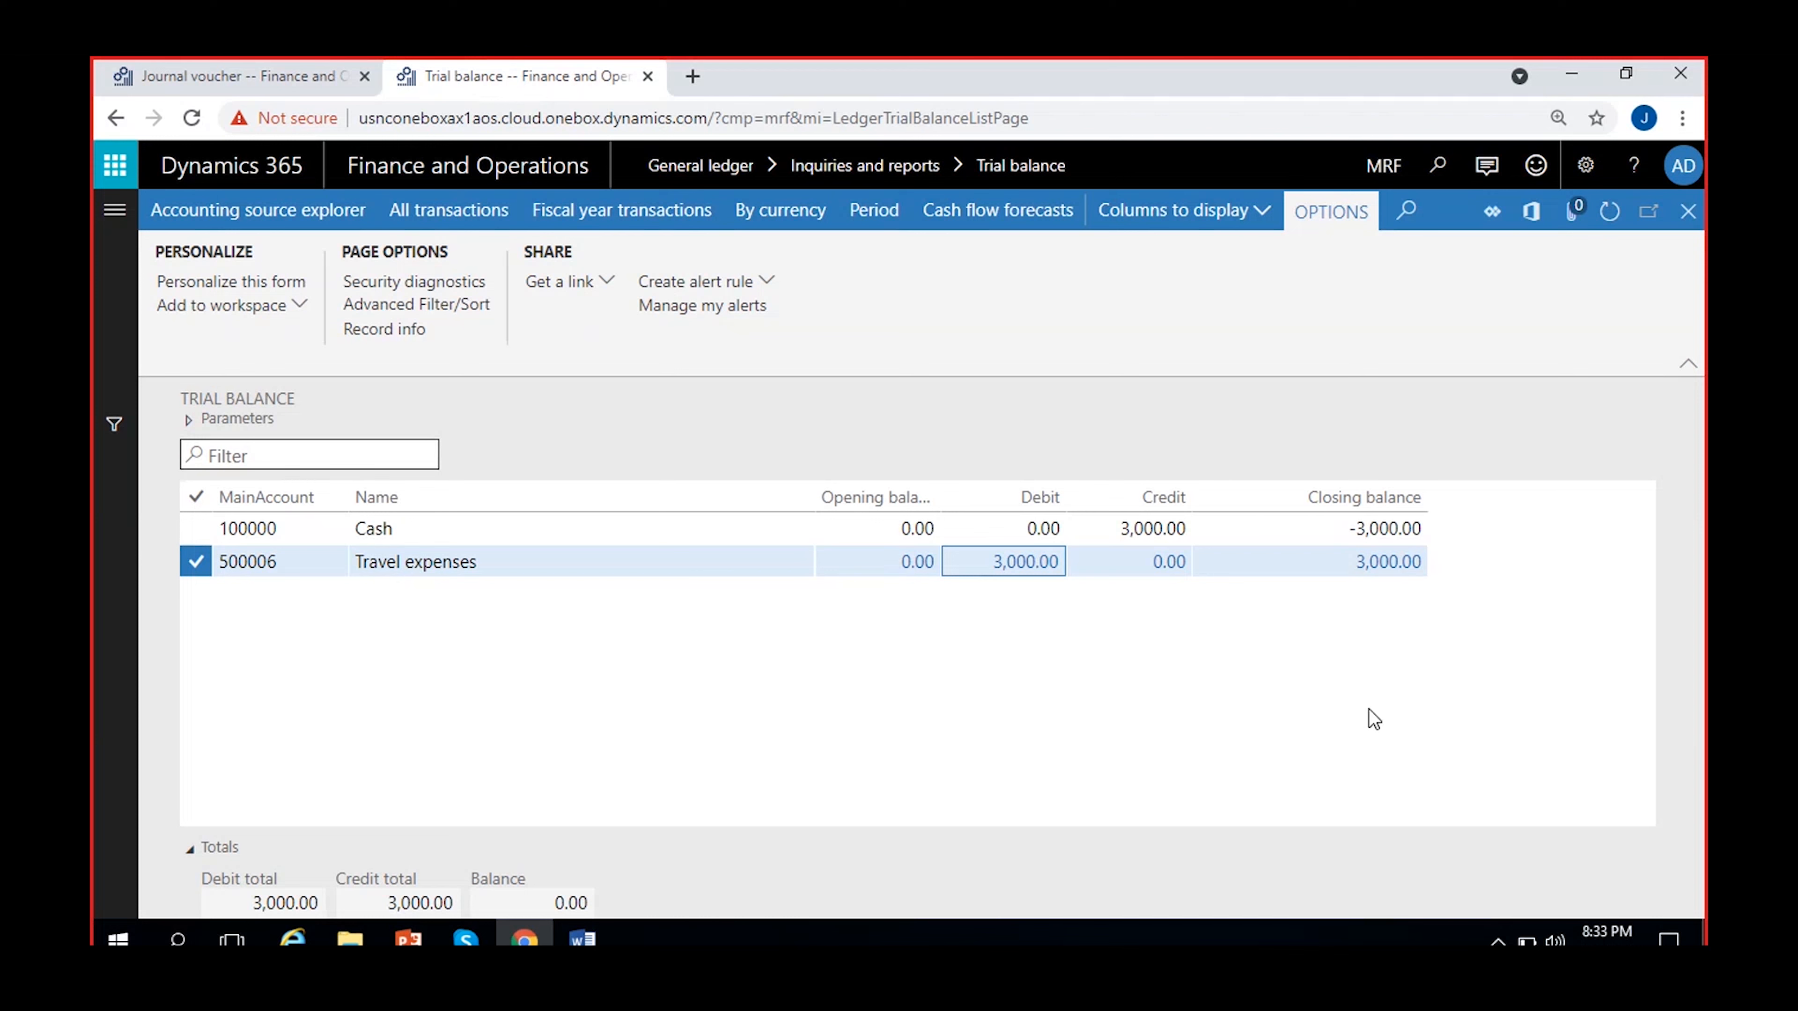
left_click(187, 419)
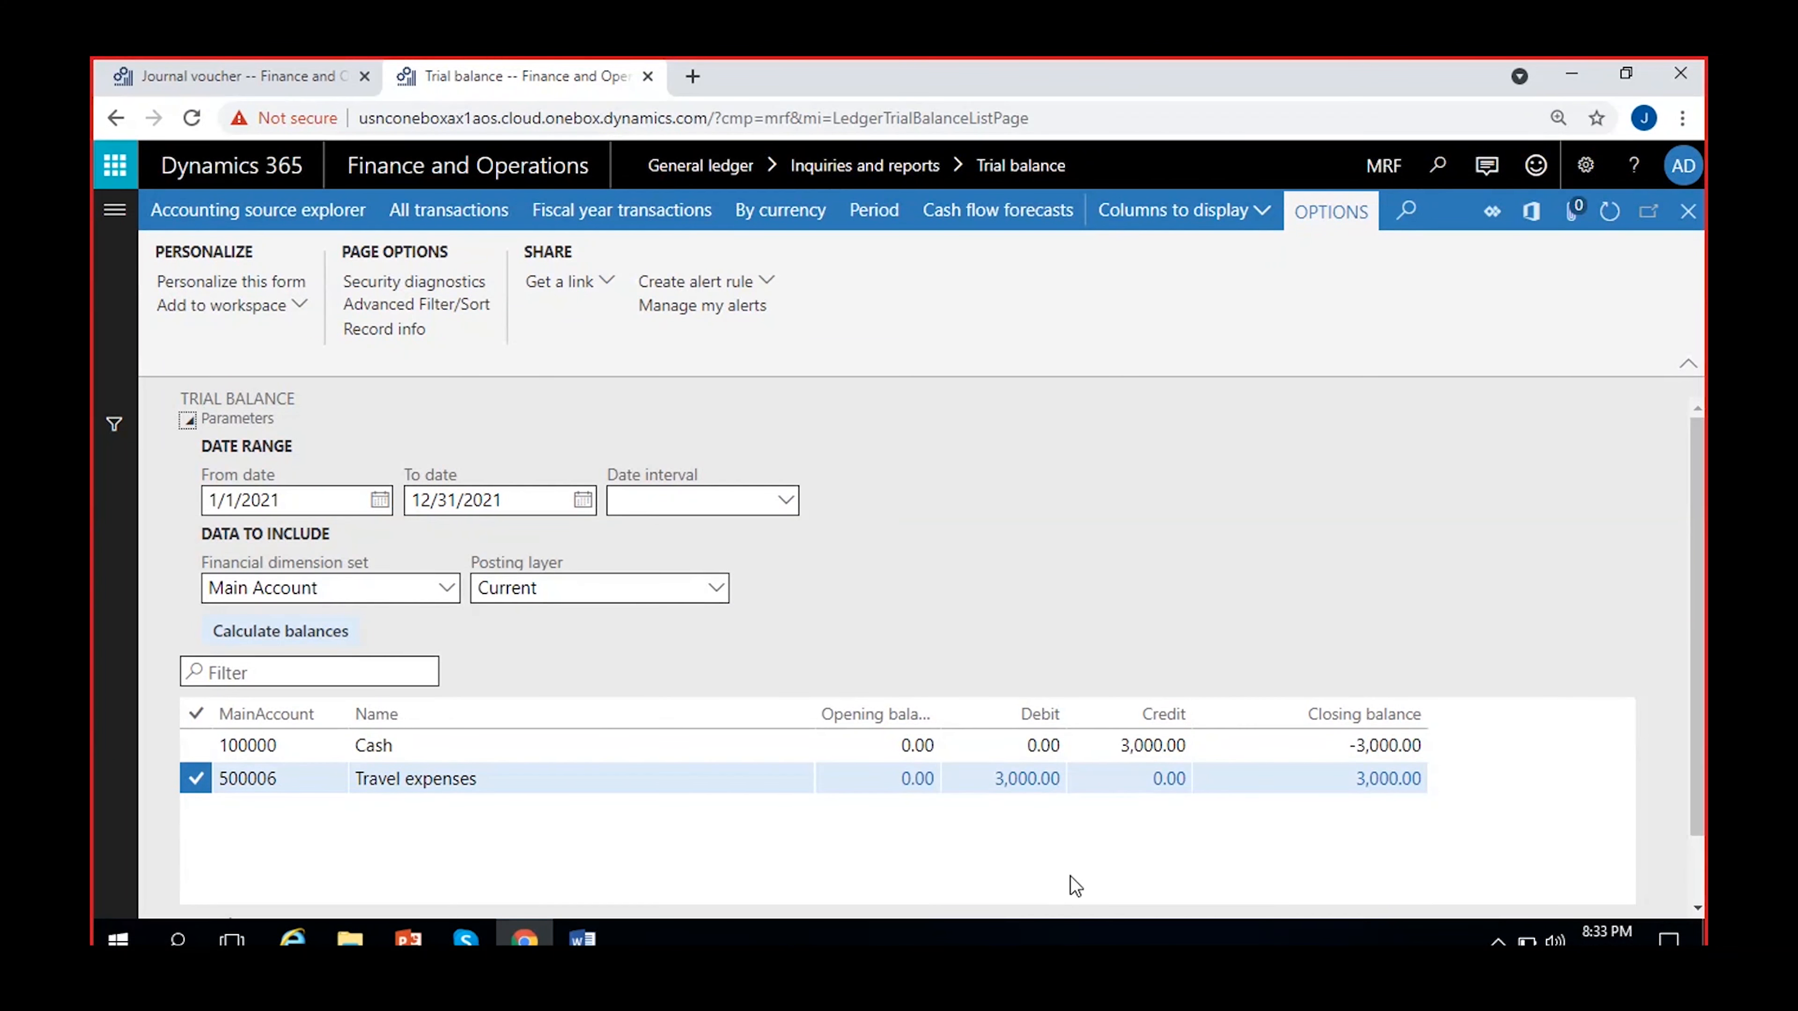
Compare the accounts, offset accounts and debit amounts of the posted journal lines with the Cash and Travel expenses rows in the trial balance.
left_click(241, 75)
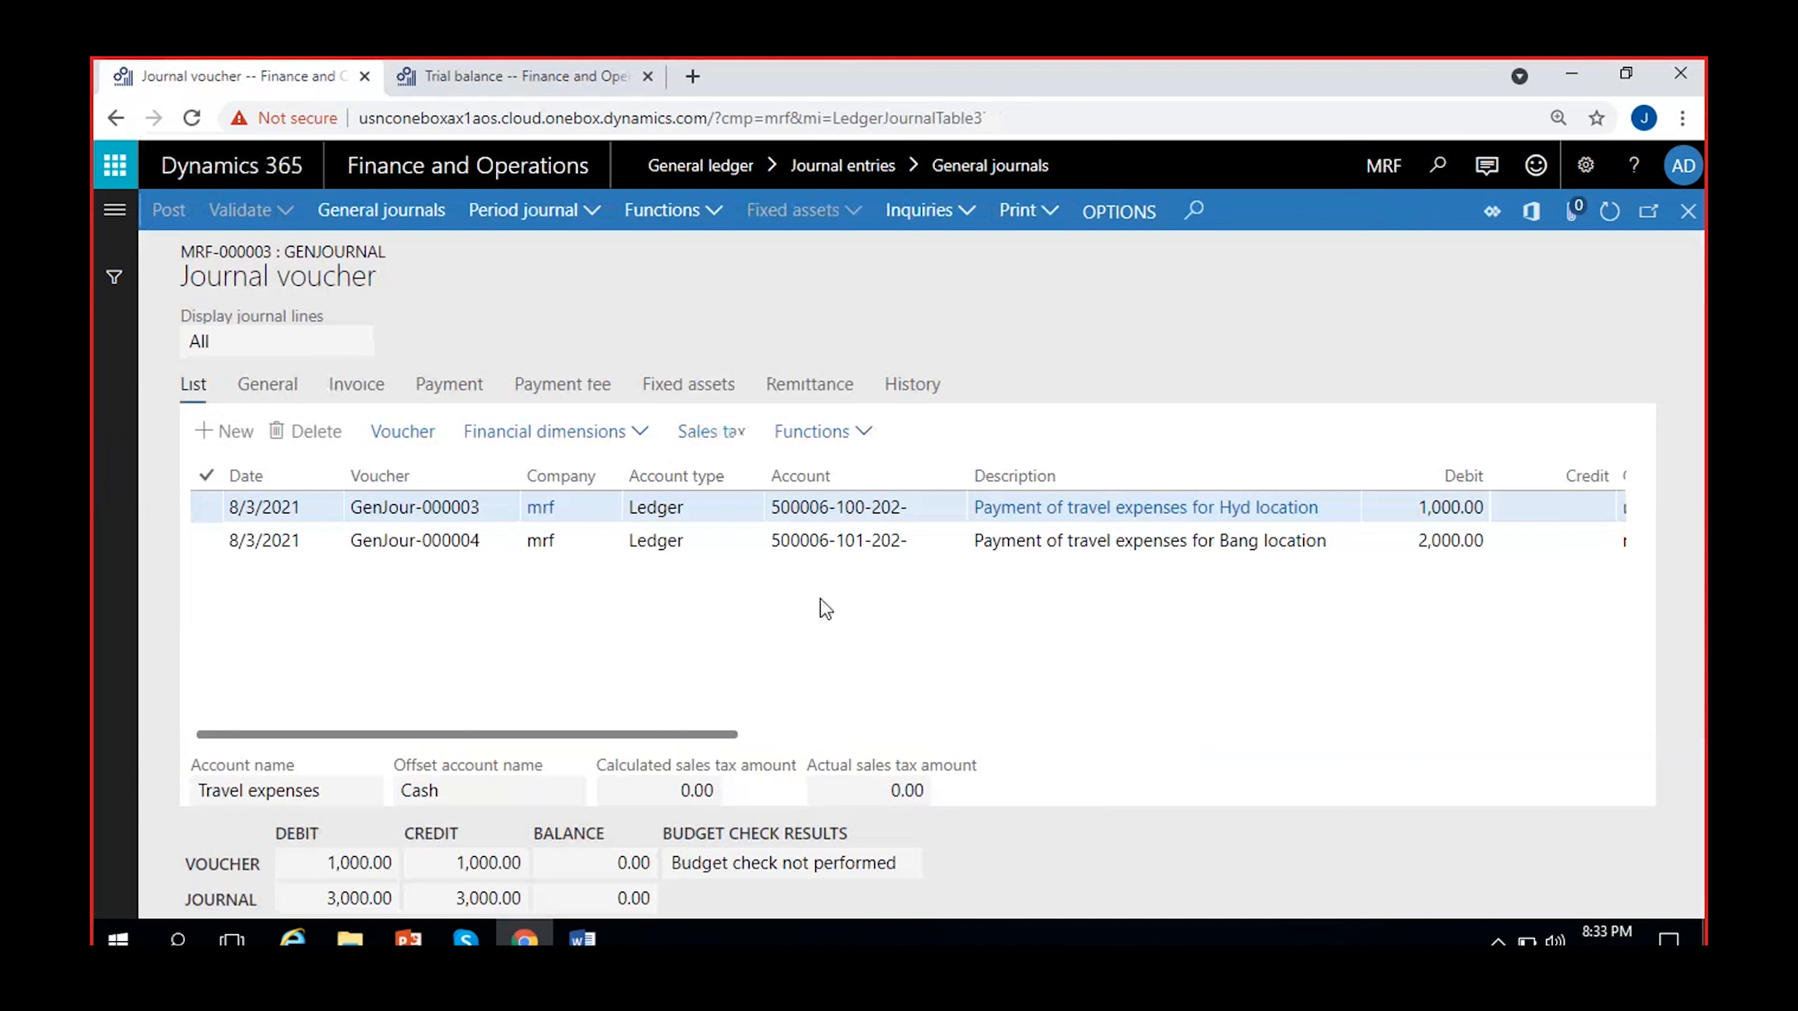
left_click(807, 509)
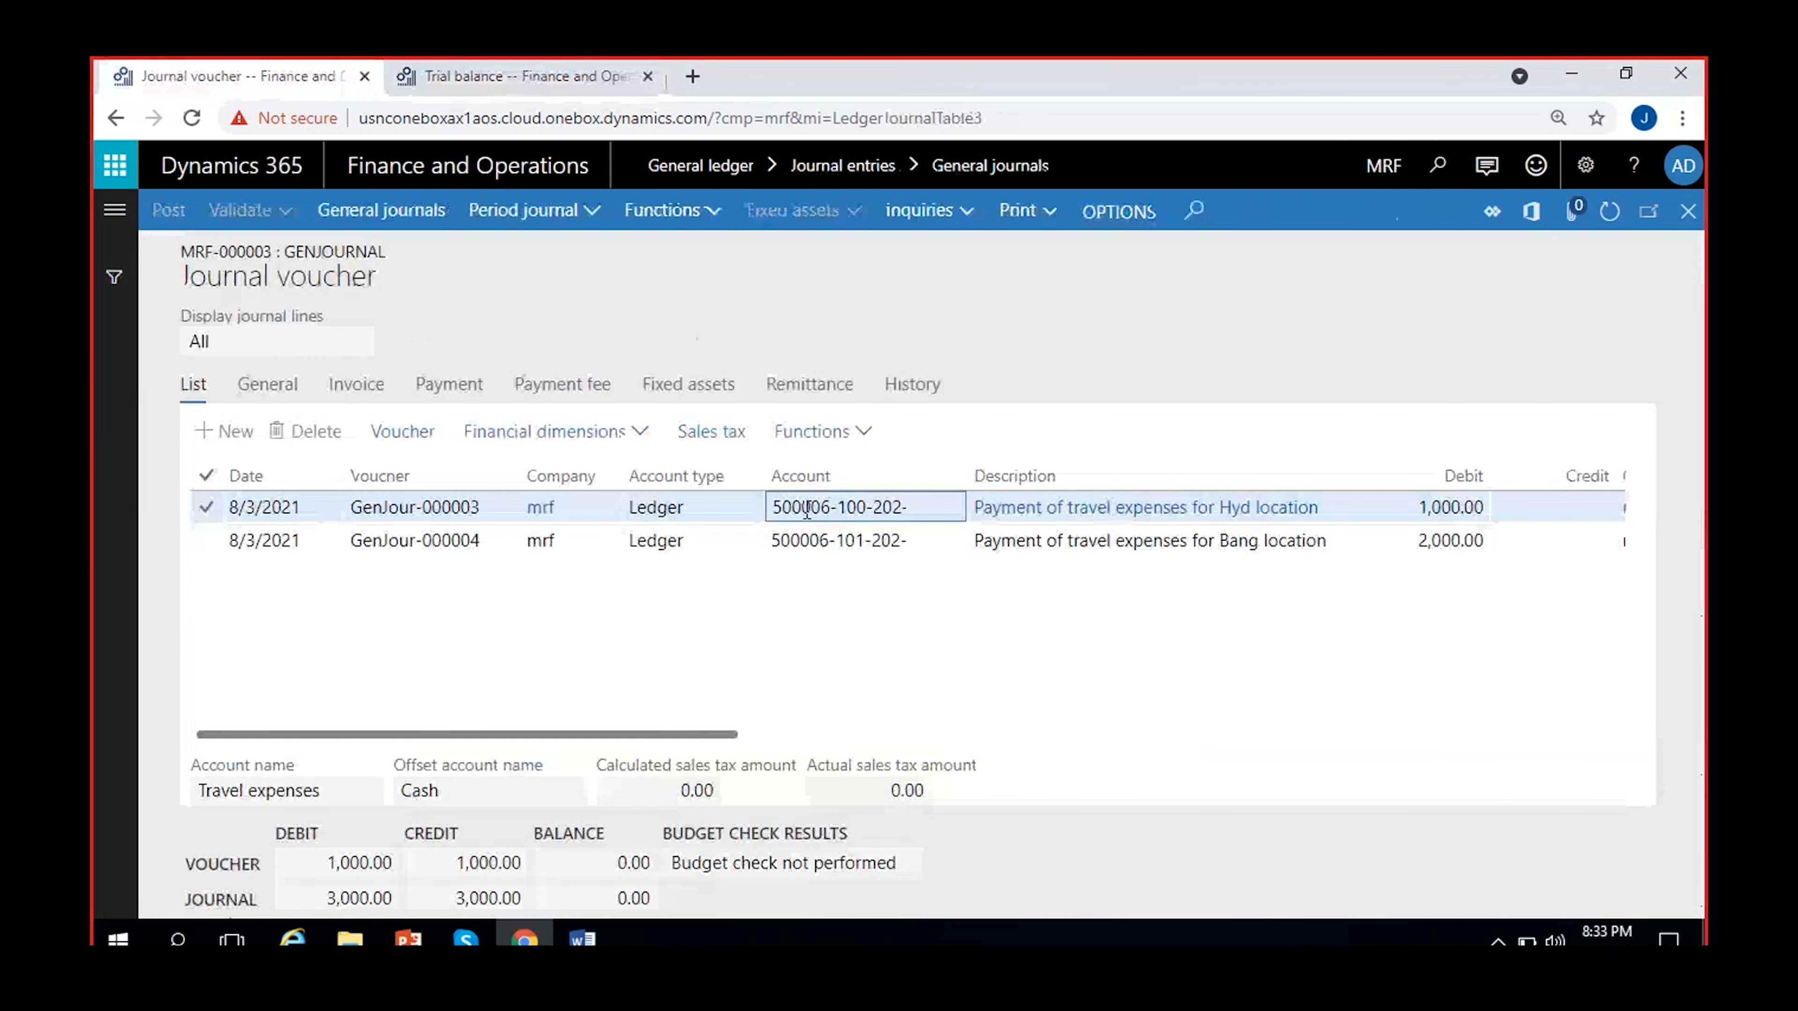
left_click_drag(773, 509, 834, 509)
left_click_drag(728, 734, 1119, 507)
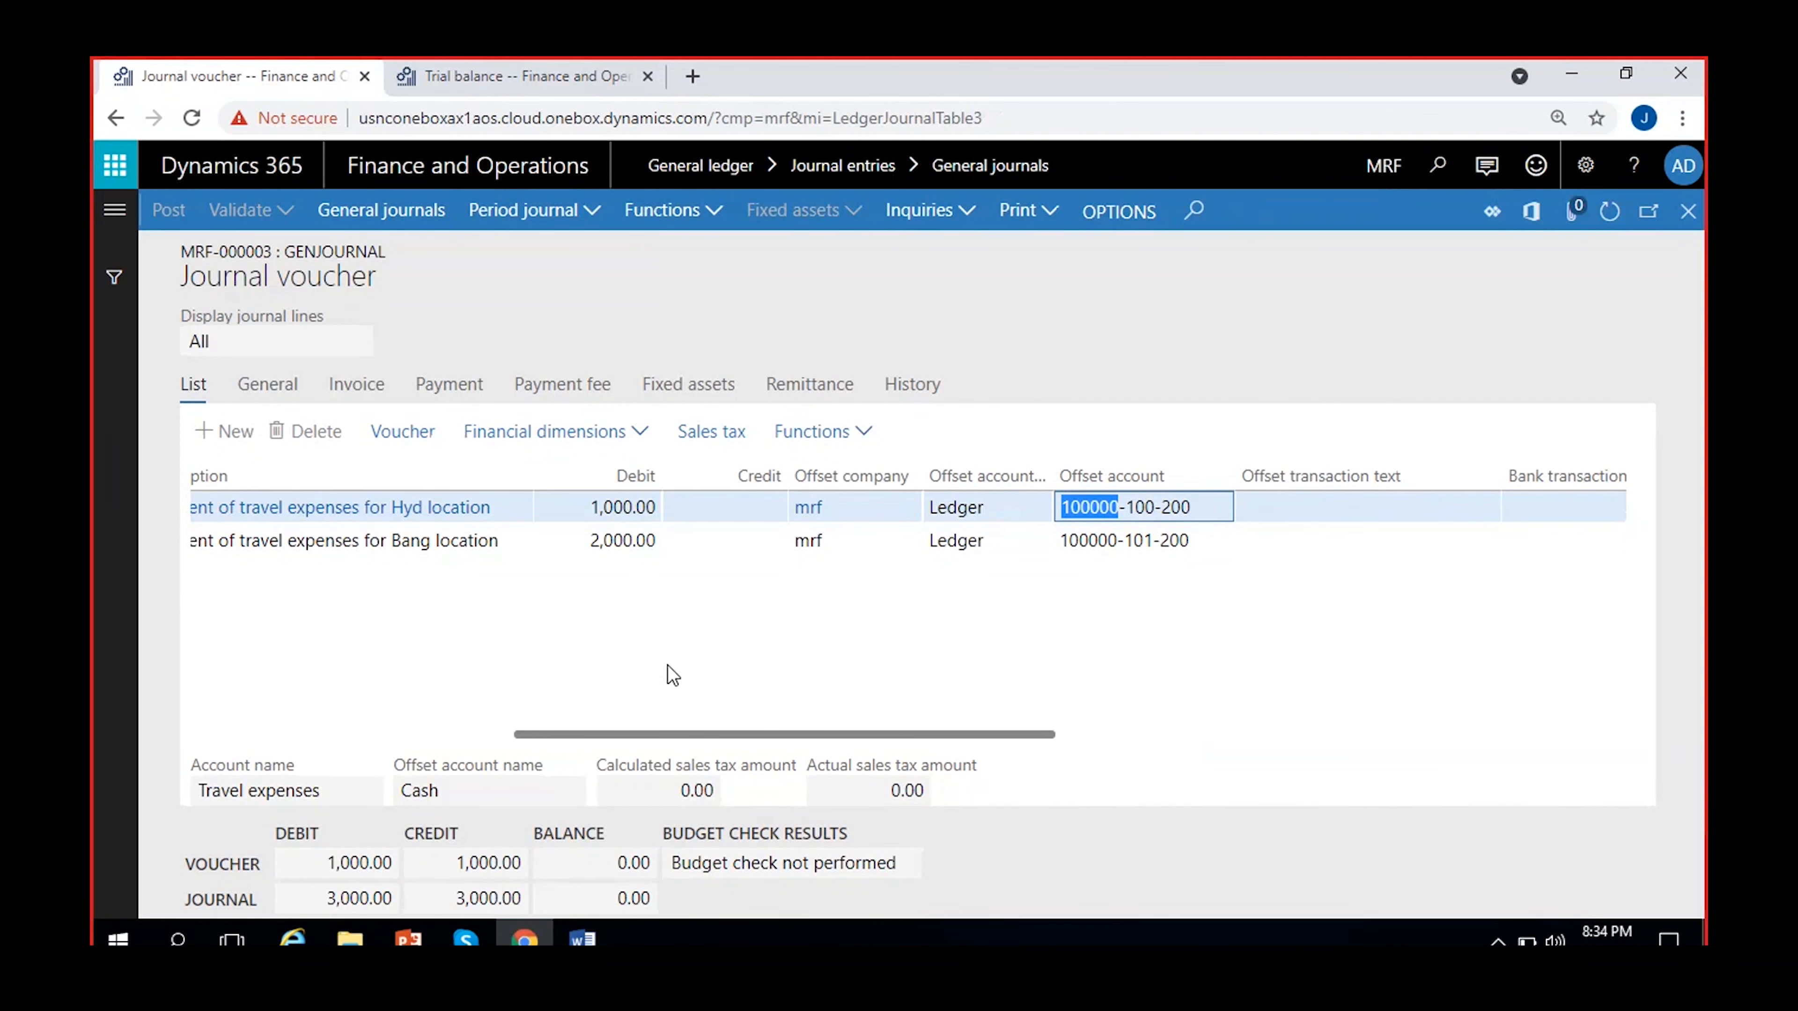
left_click(500, 76)
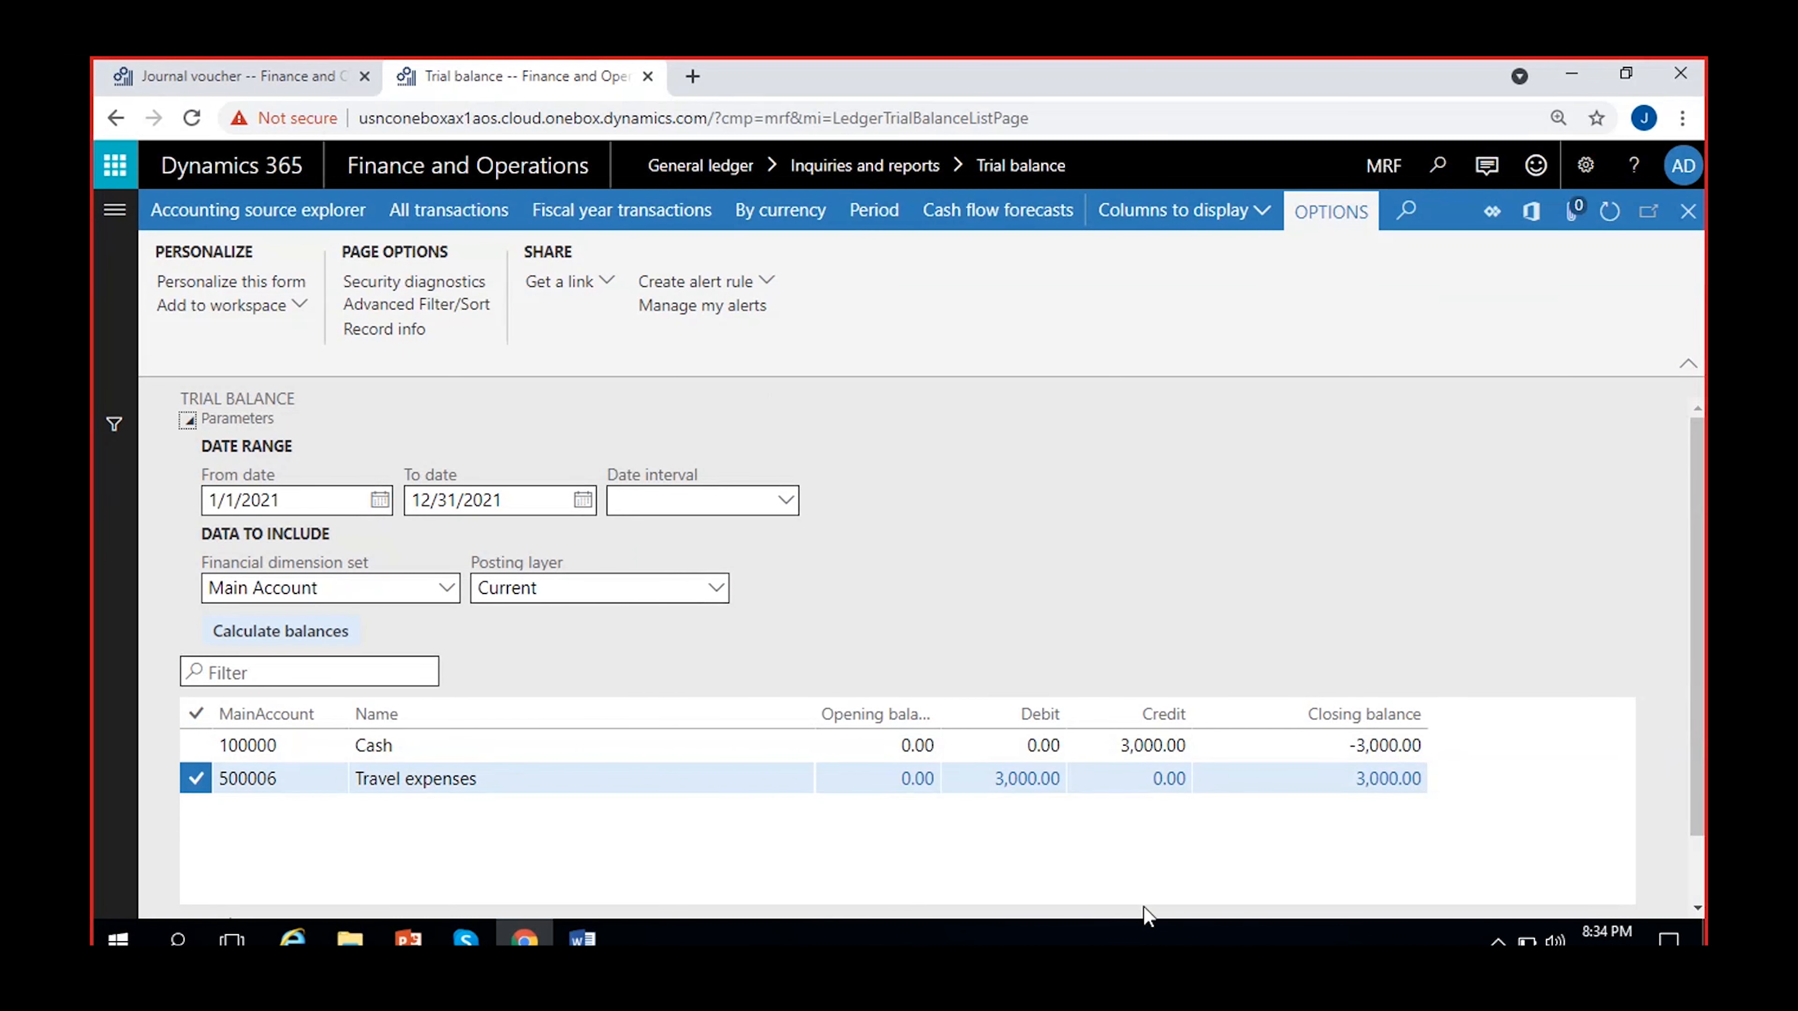
left_click(321, 84)
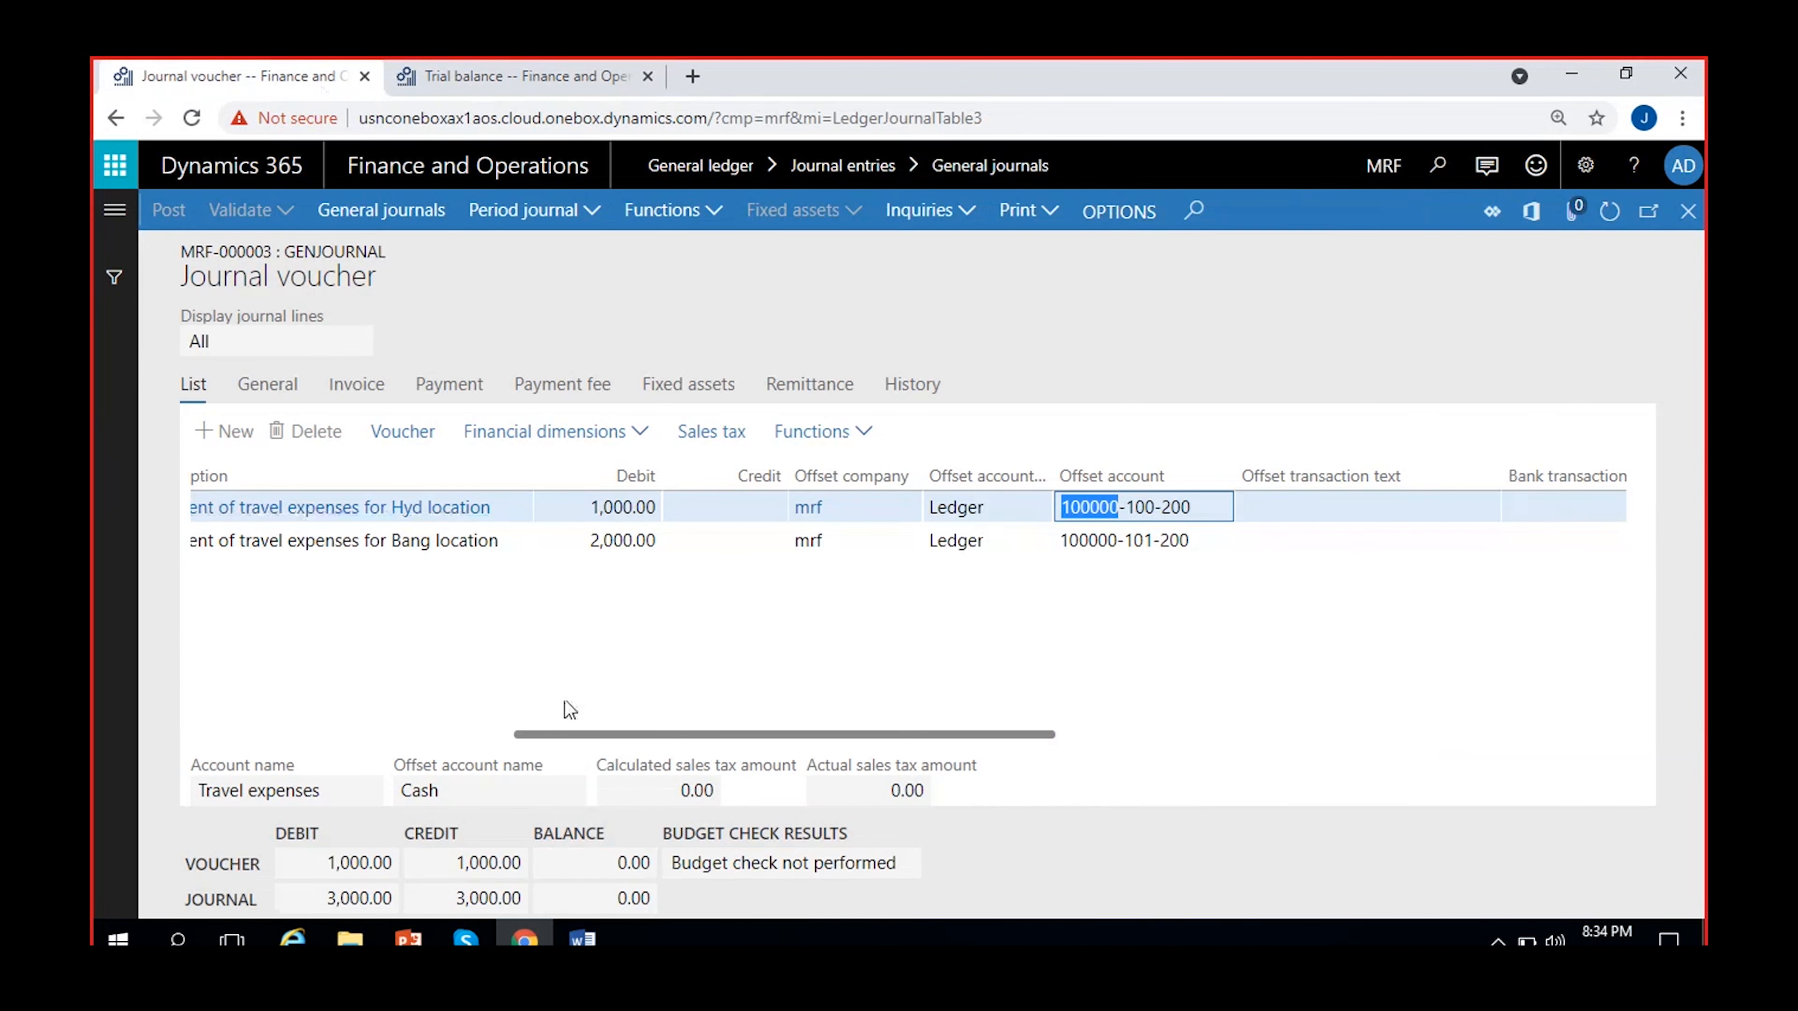
left_click_drag(705, 735, 469, 736)
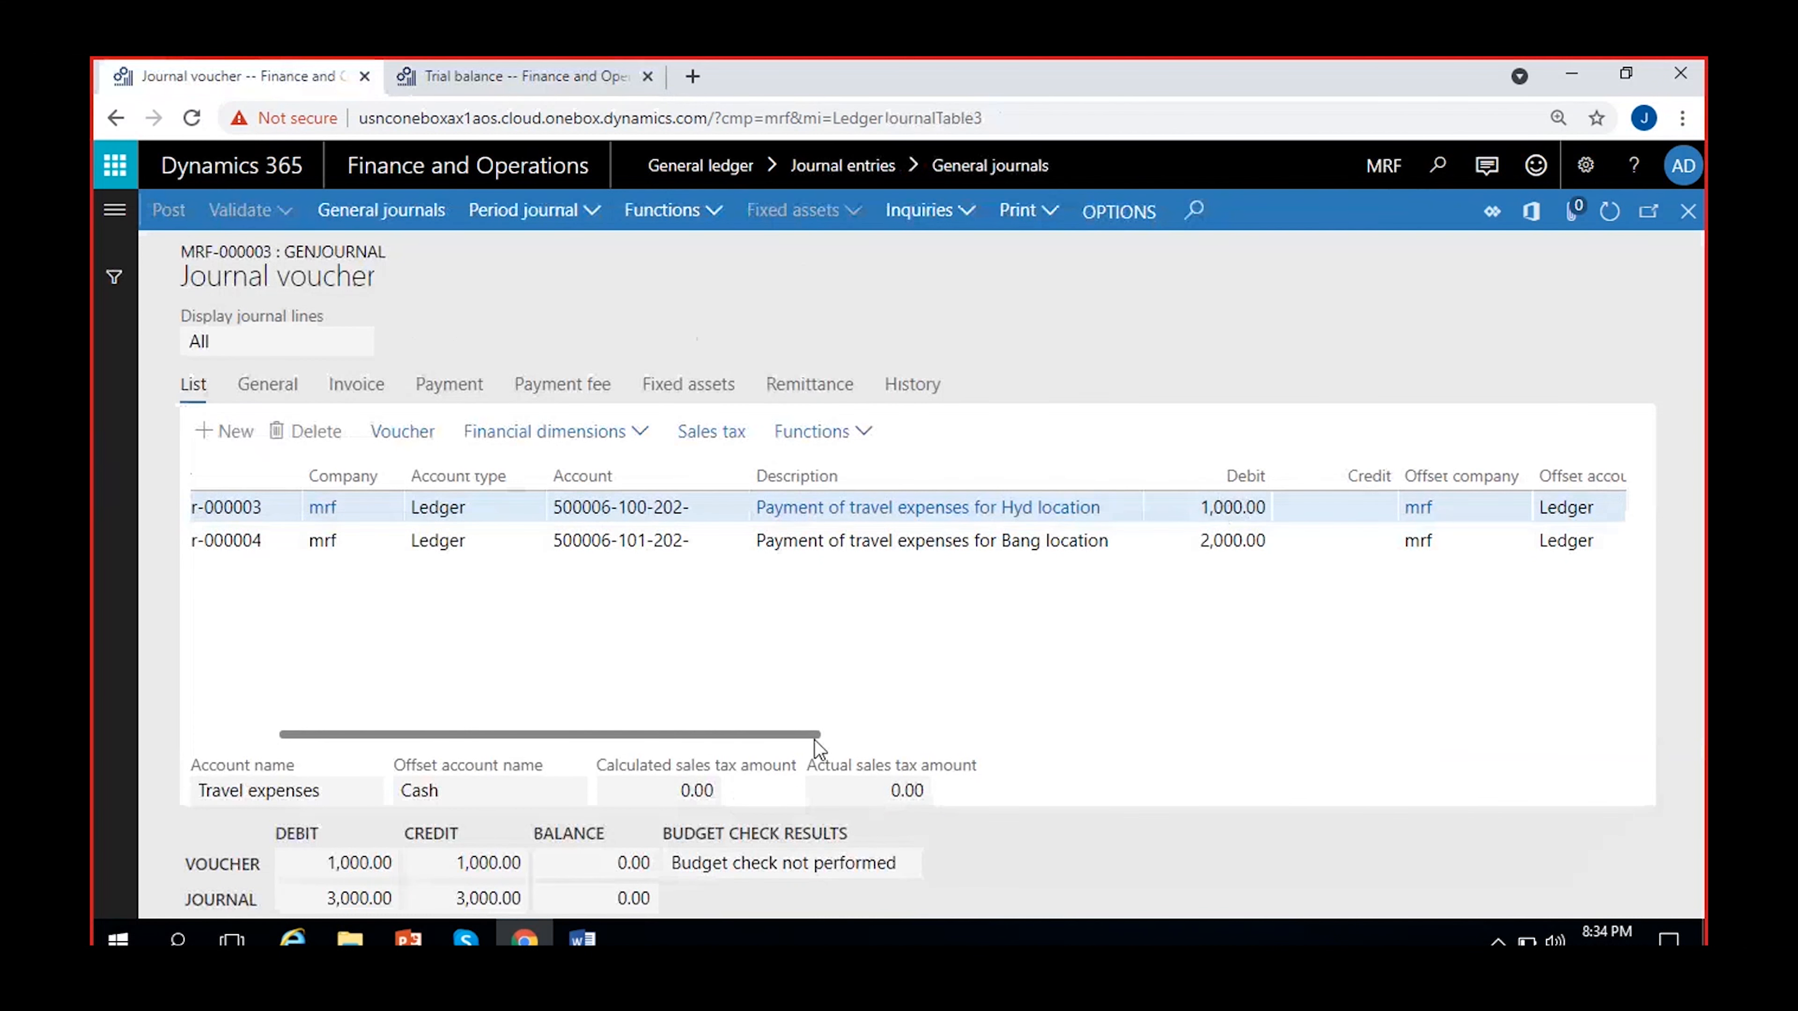
left_click_drag(817, 737, 935, 740)
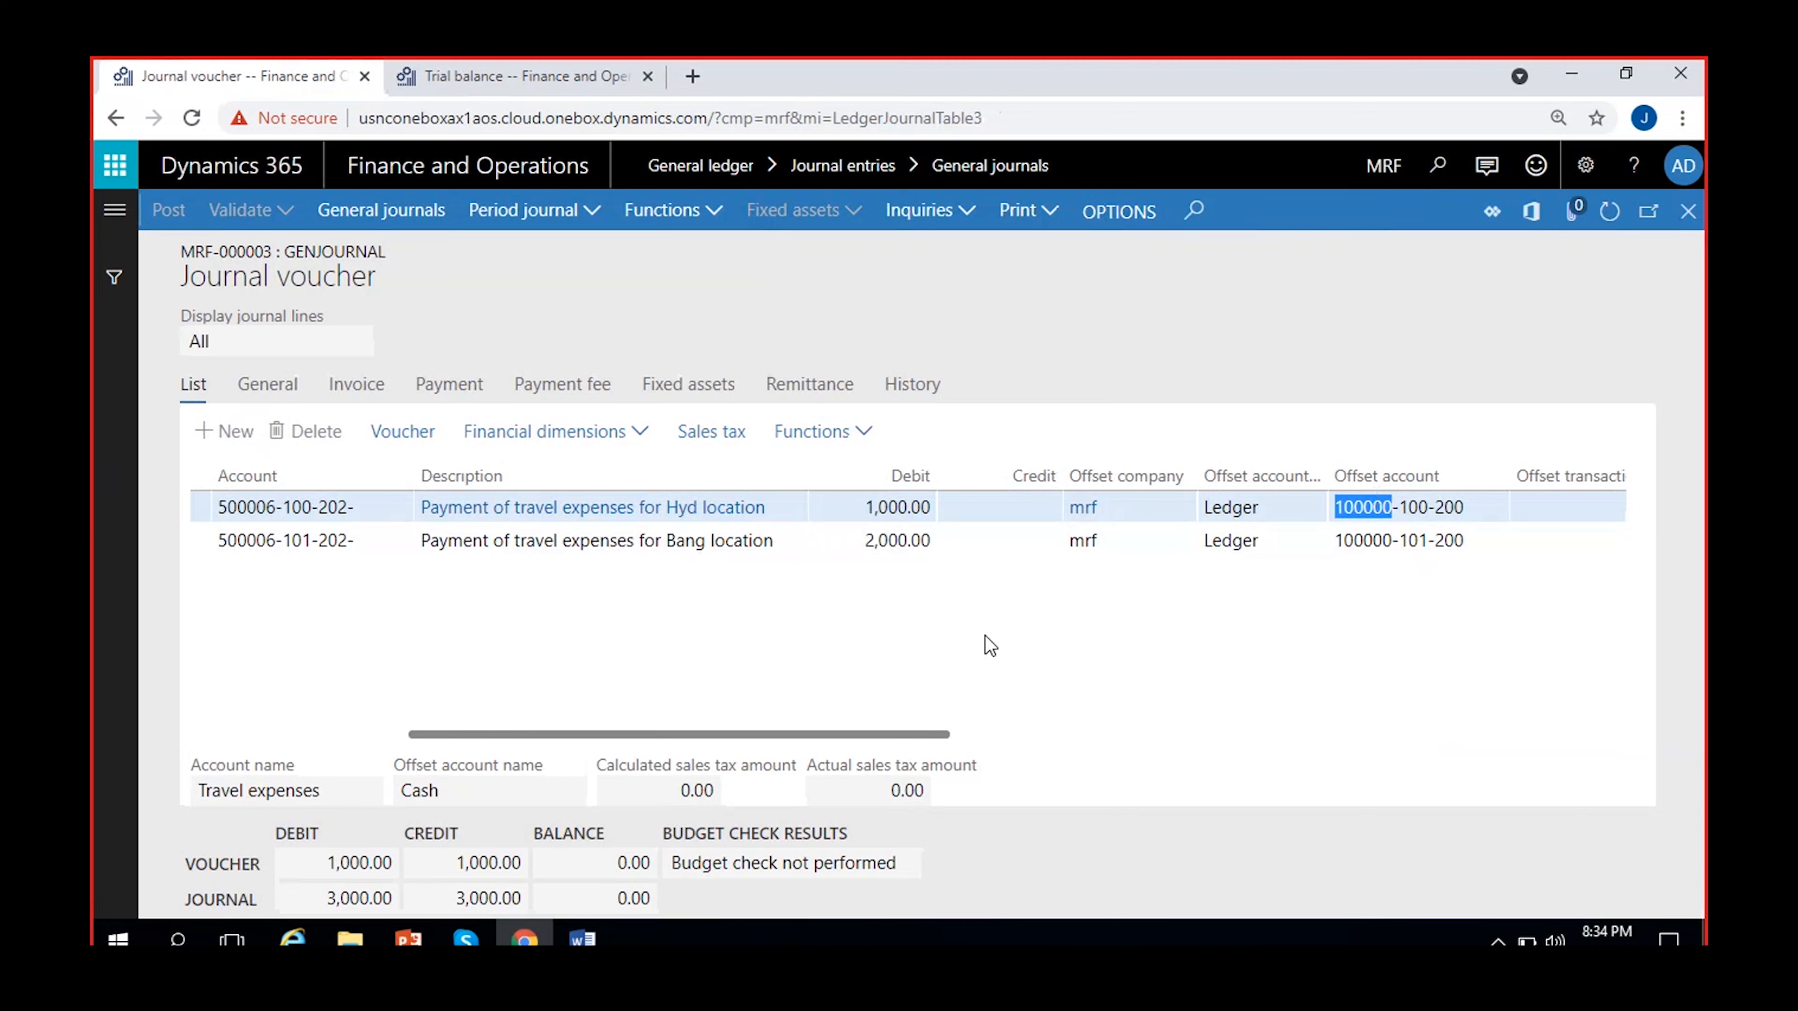
Examine the debit total, credit total and balance in the Totals section of the trial balance.
left_click(524, 76)
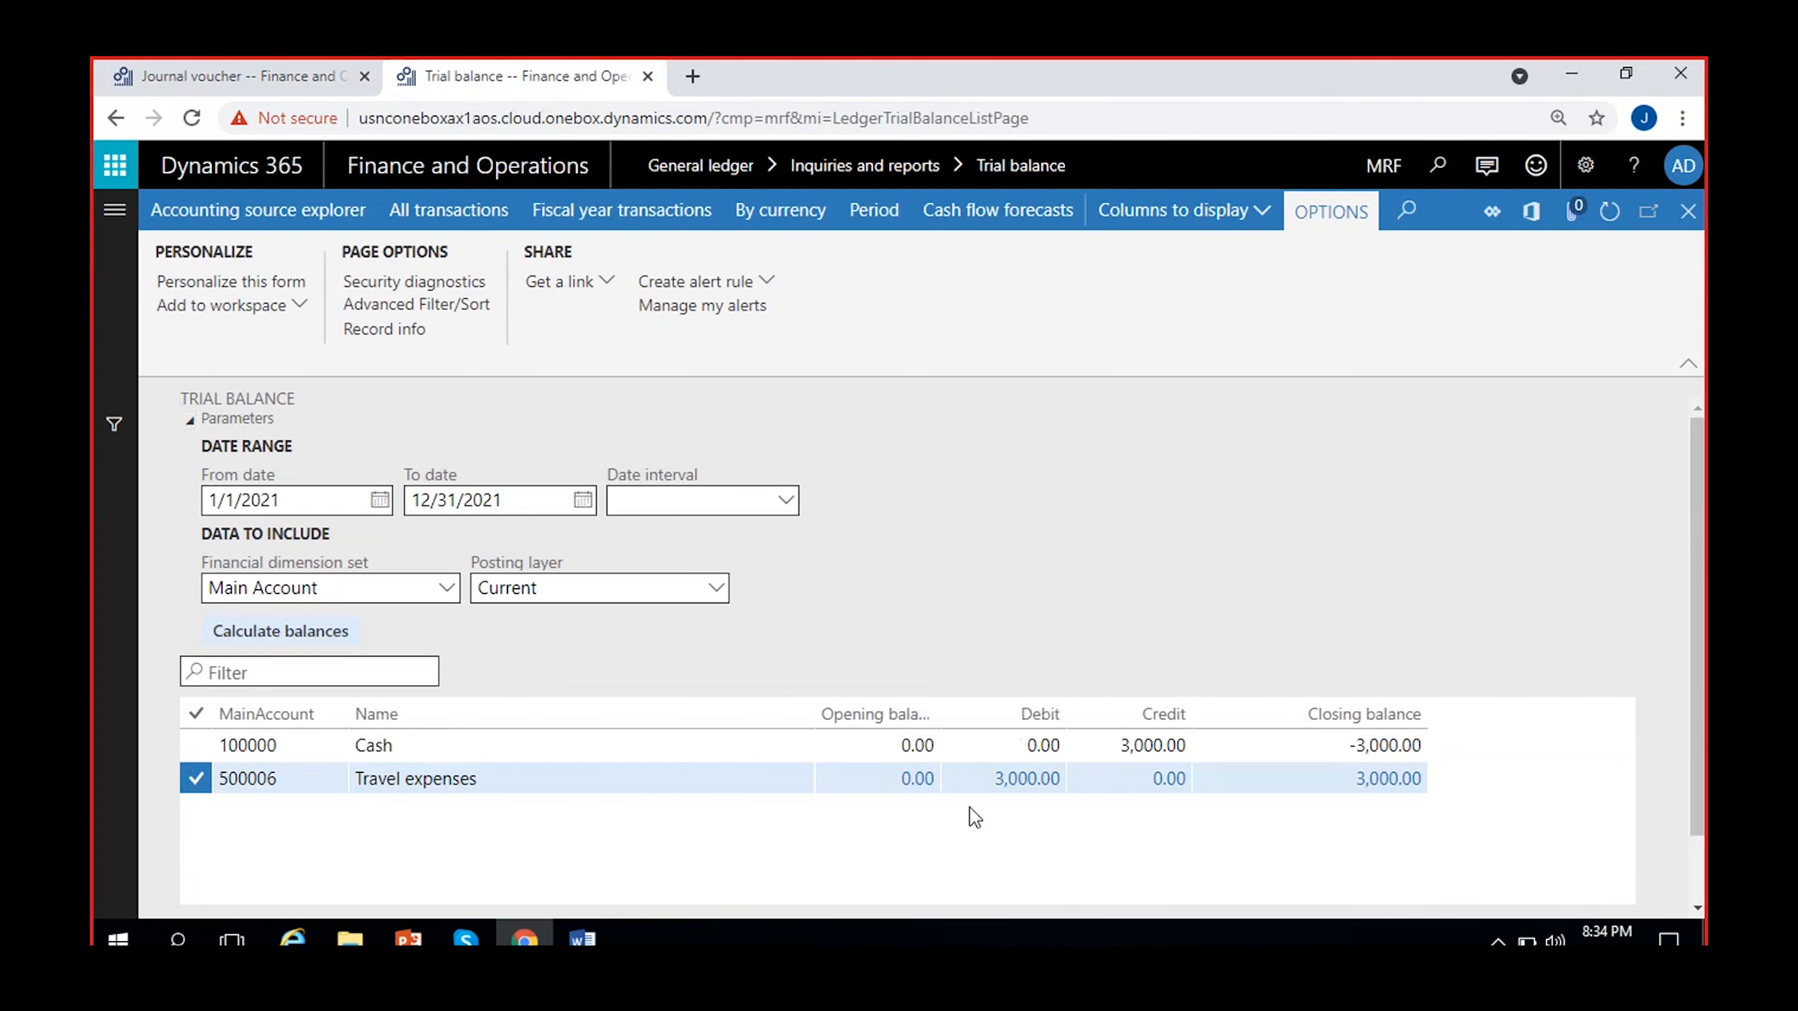
scroll(1551, 803, "down", 2)
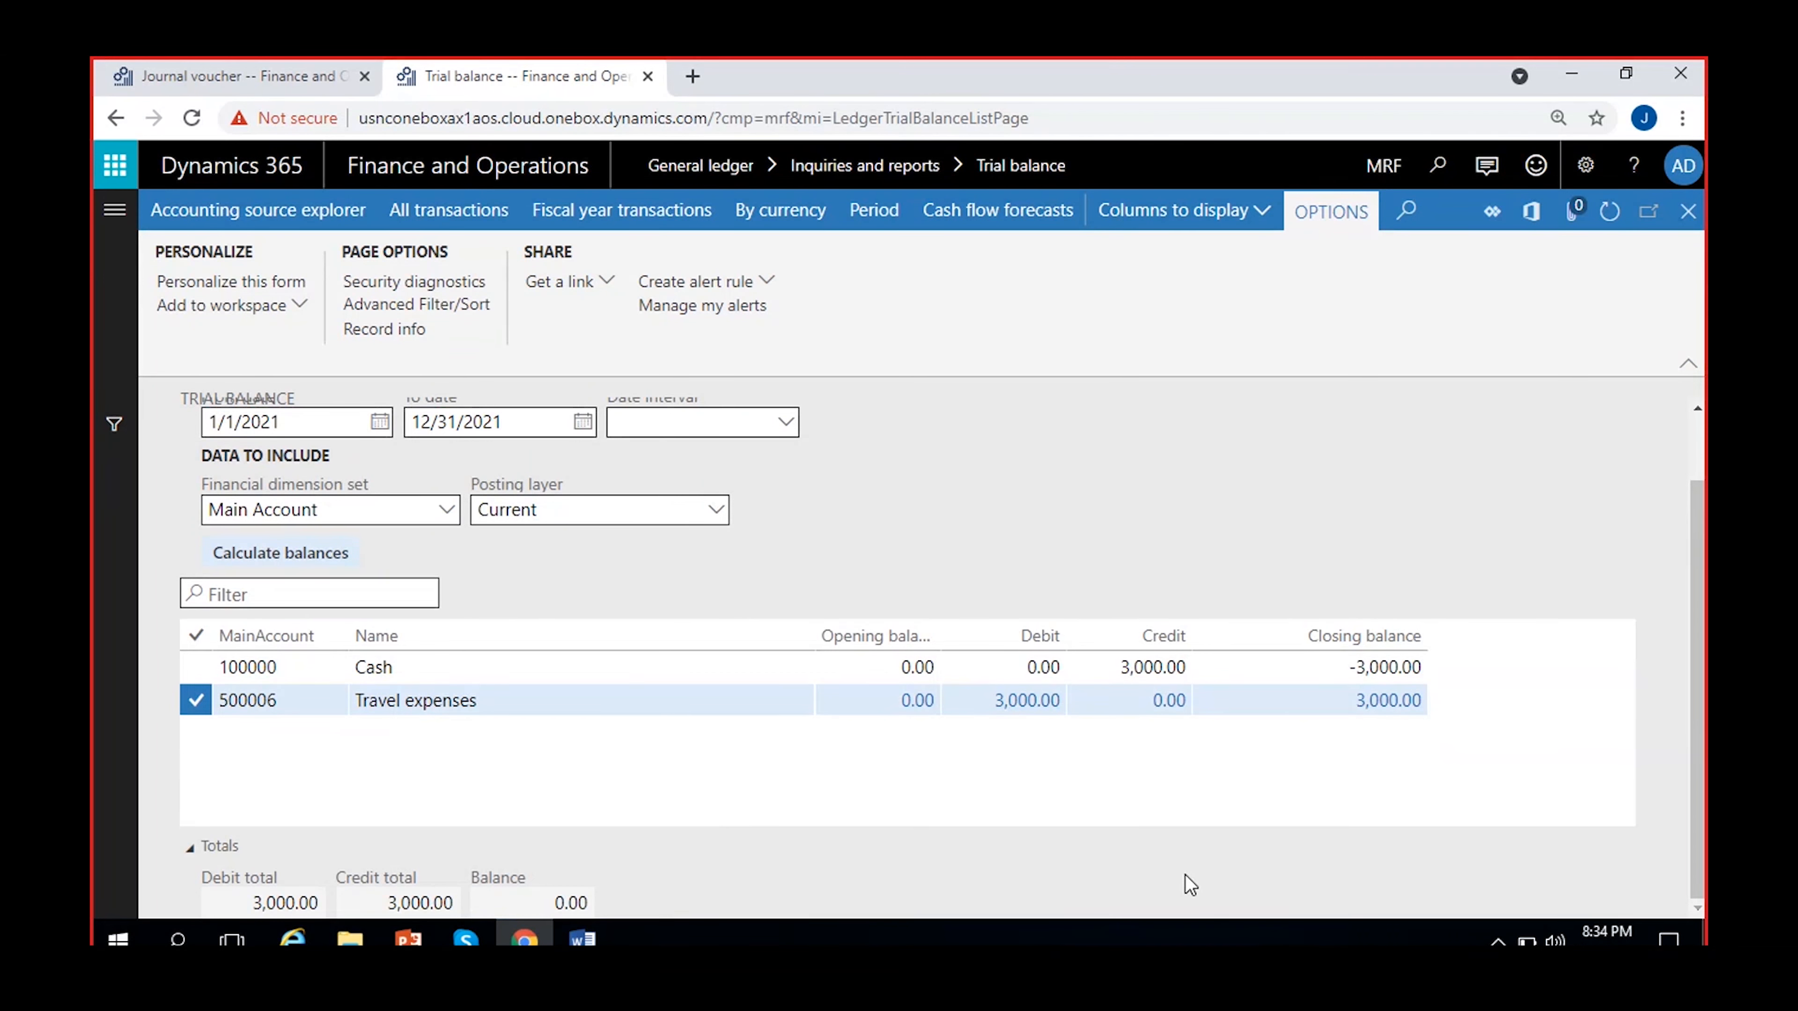
left_click(568, 903)
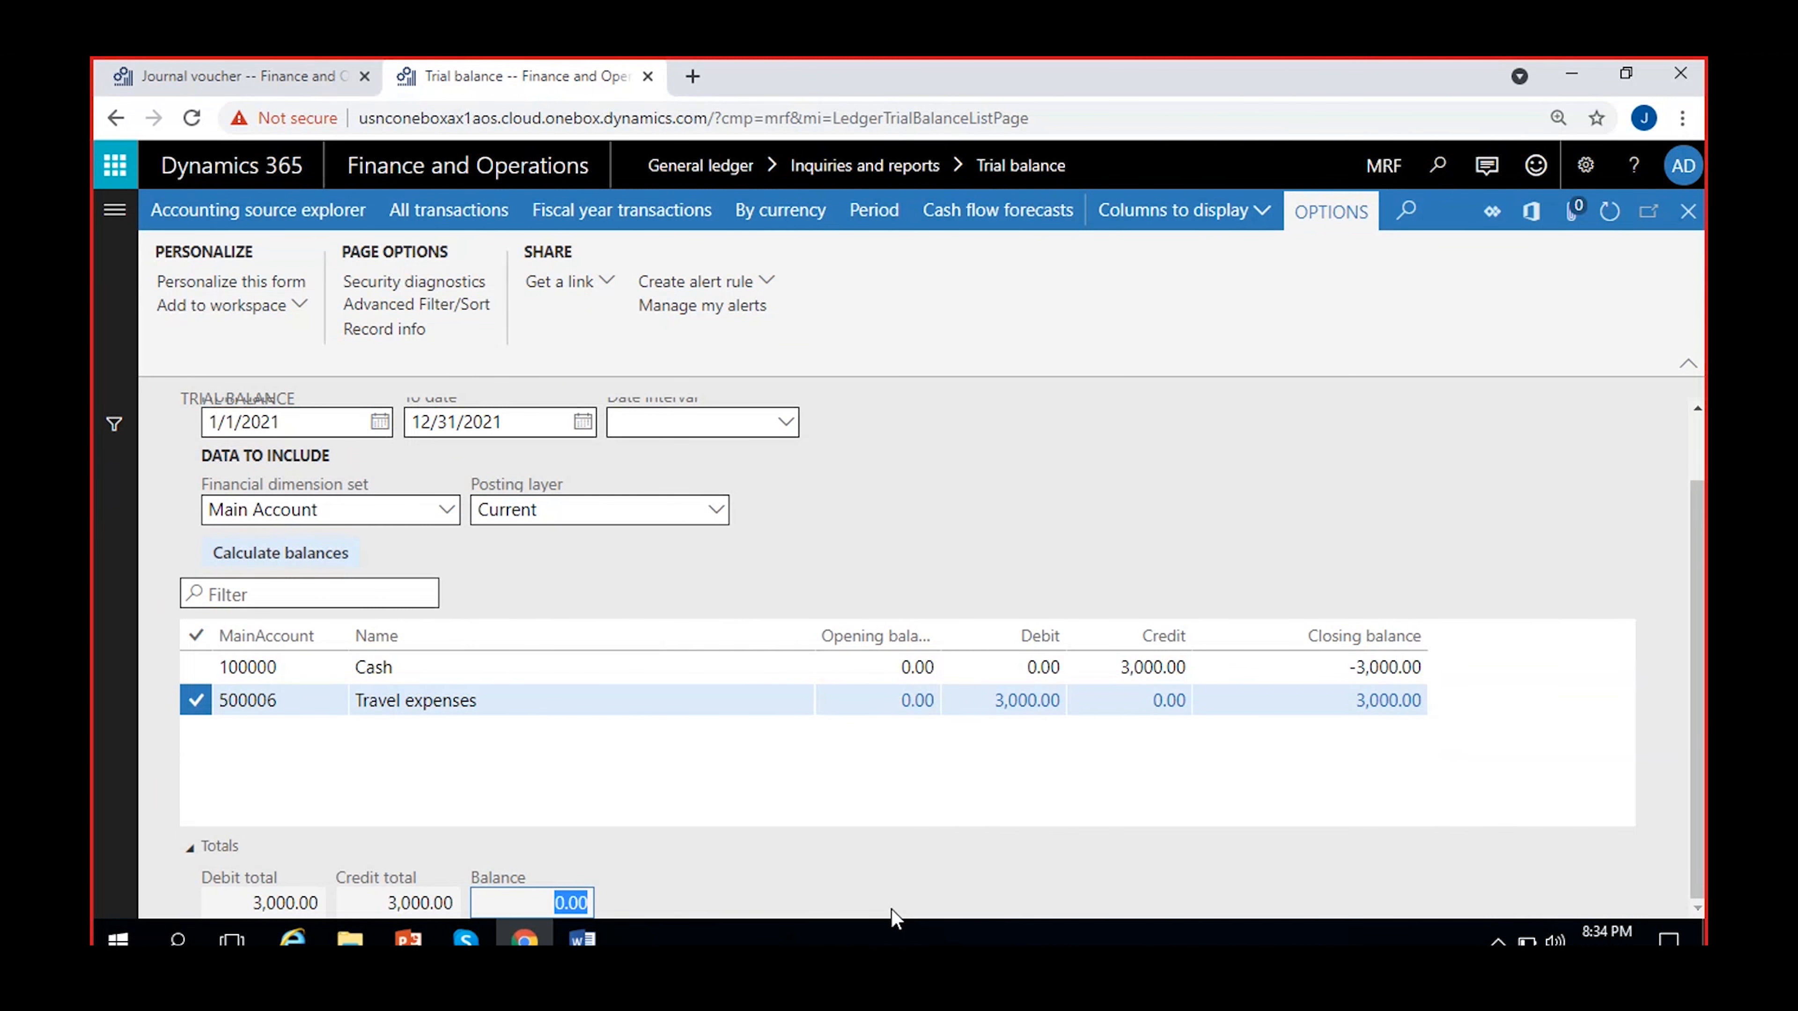
left_click(637, 881)
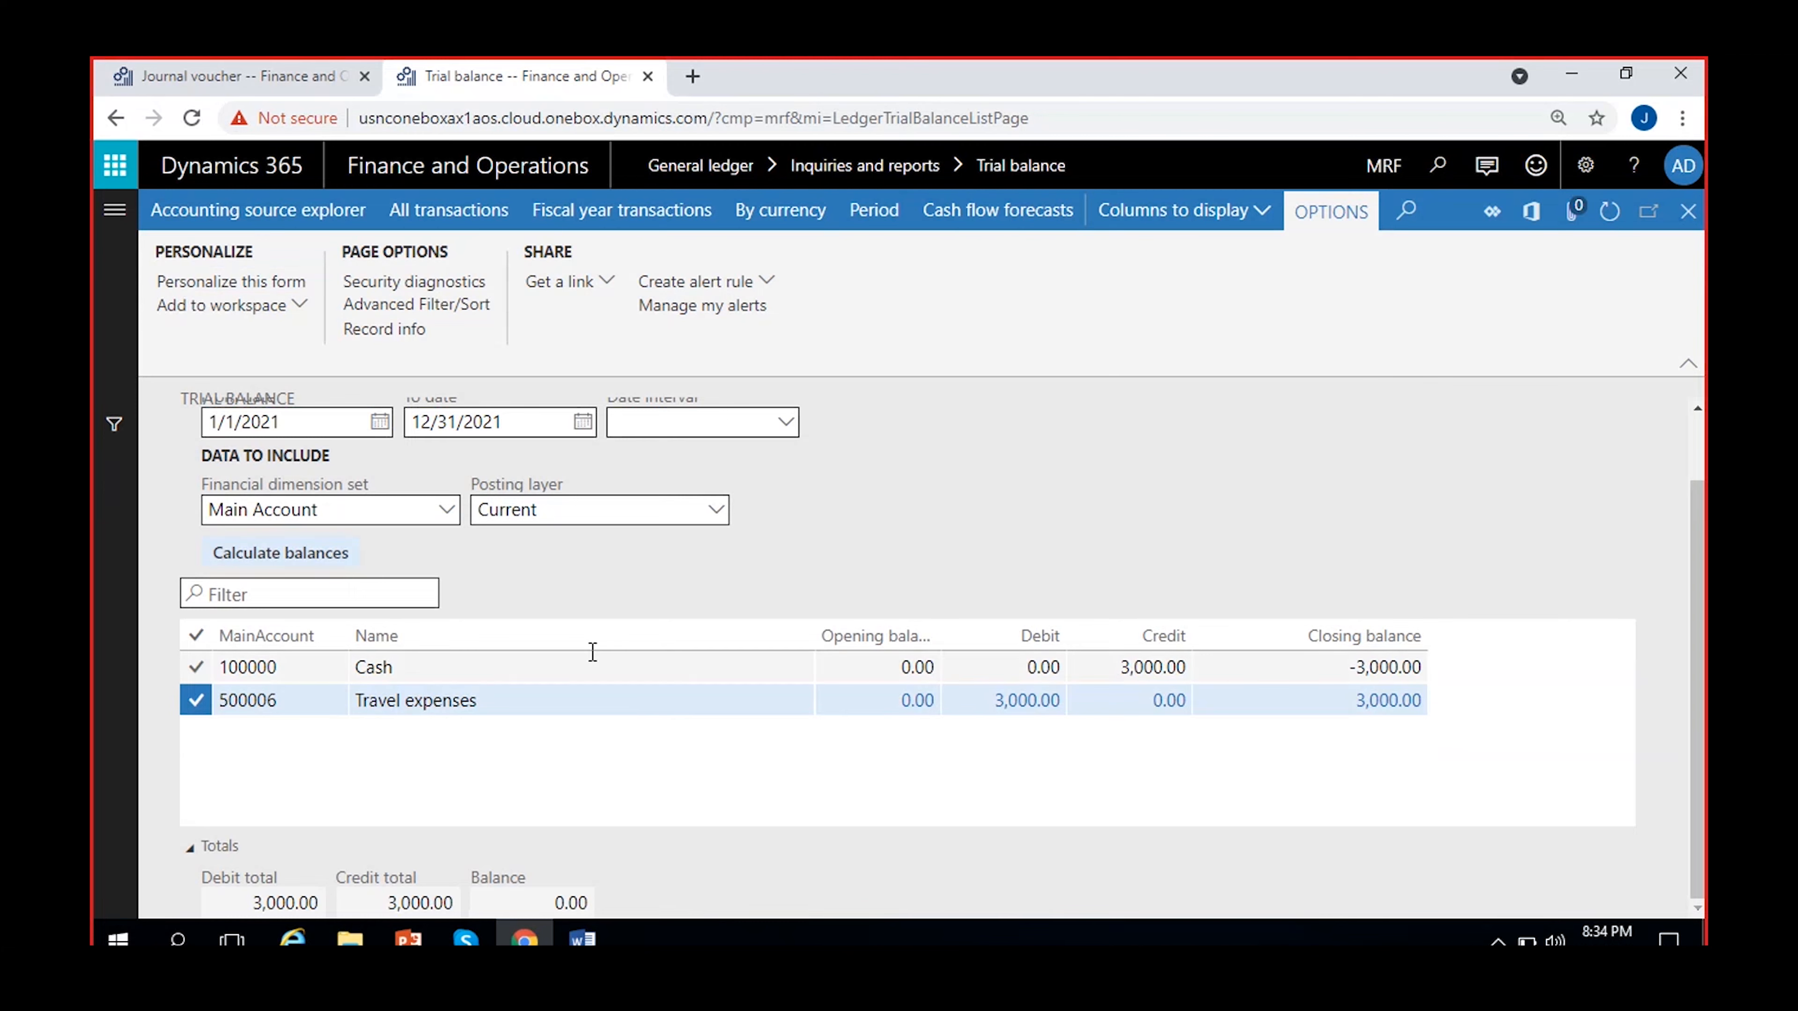
Return to the journal voucher and open the voucher transactions of the Hyderabad travel expenses line.
left_click(279, 76)
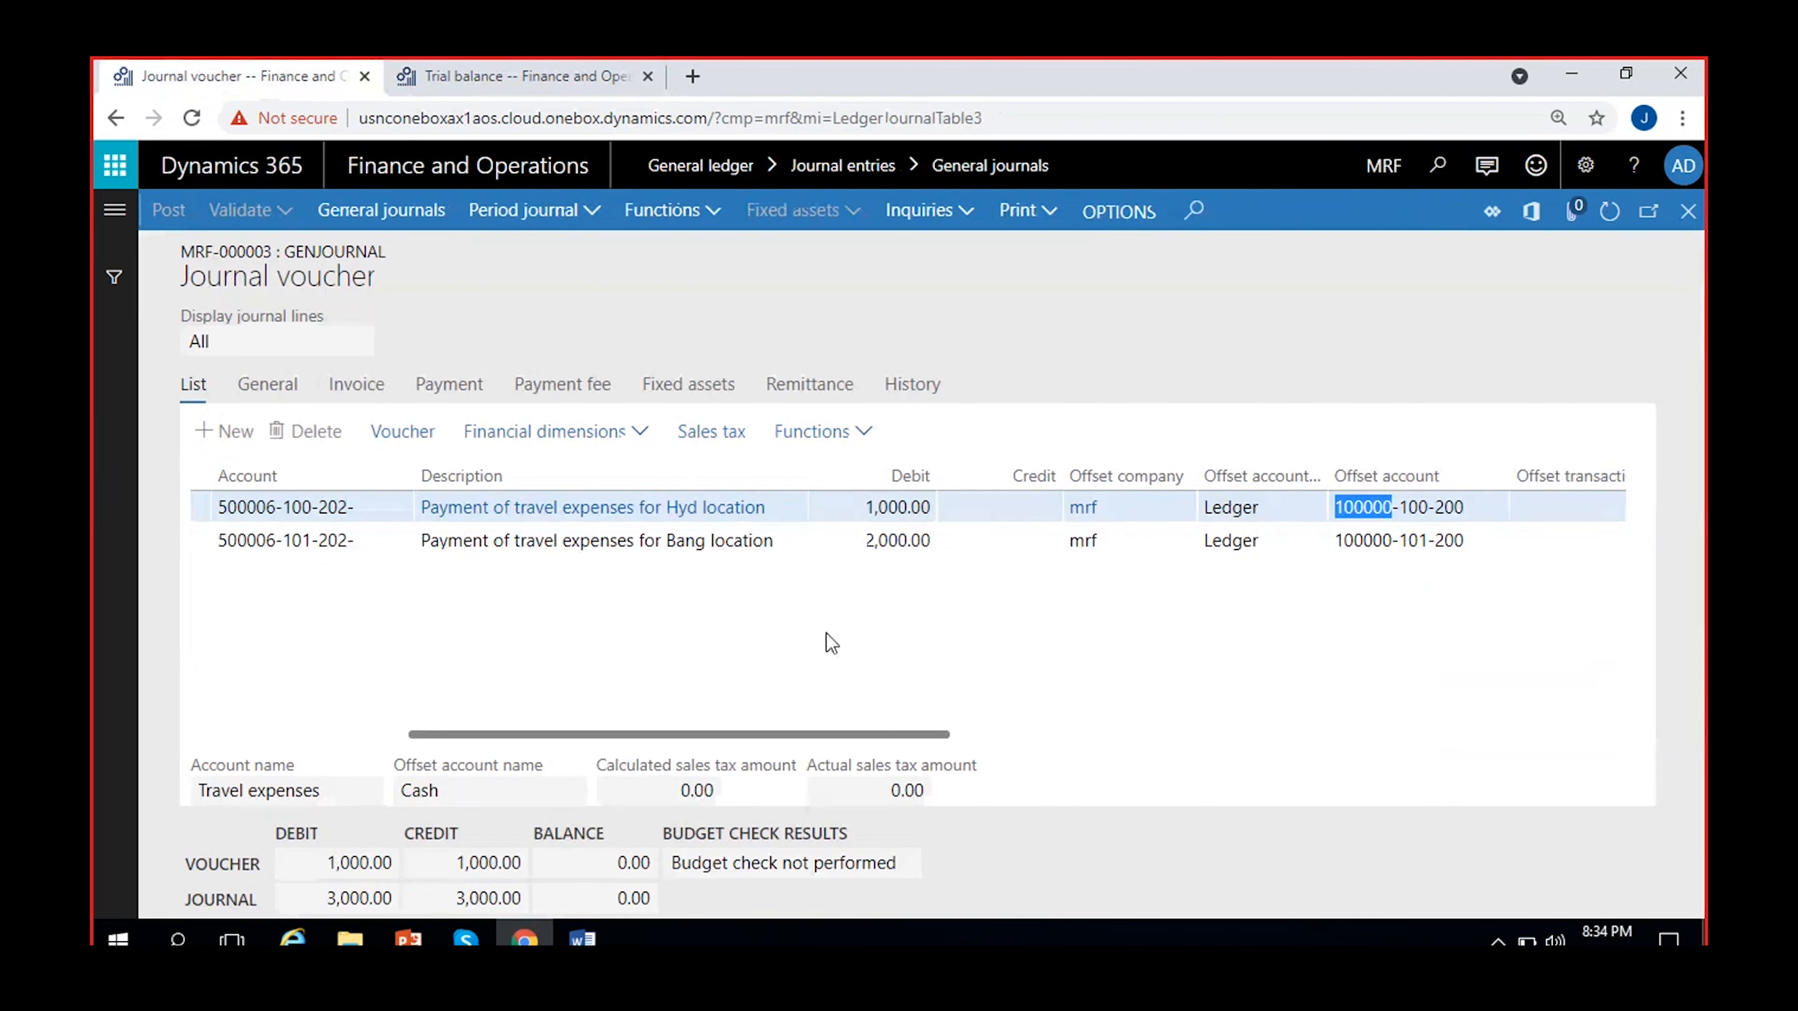
left_click_drag(613, 735, 341, 749)
left_click(459, 509)
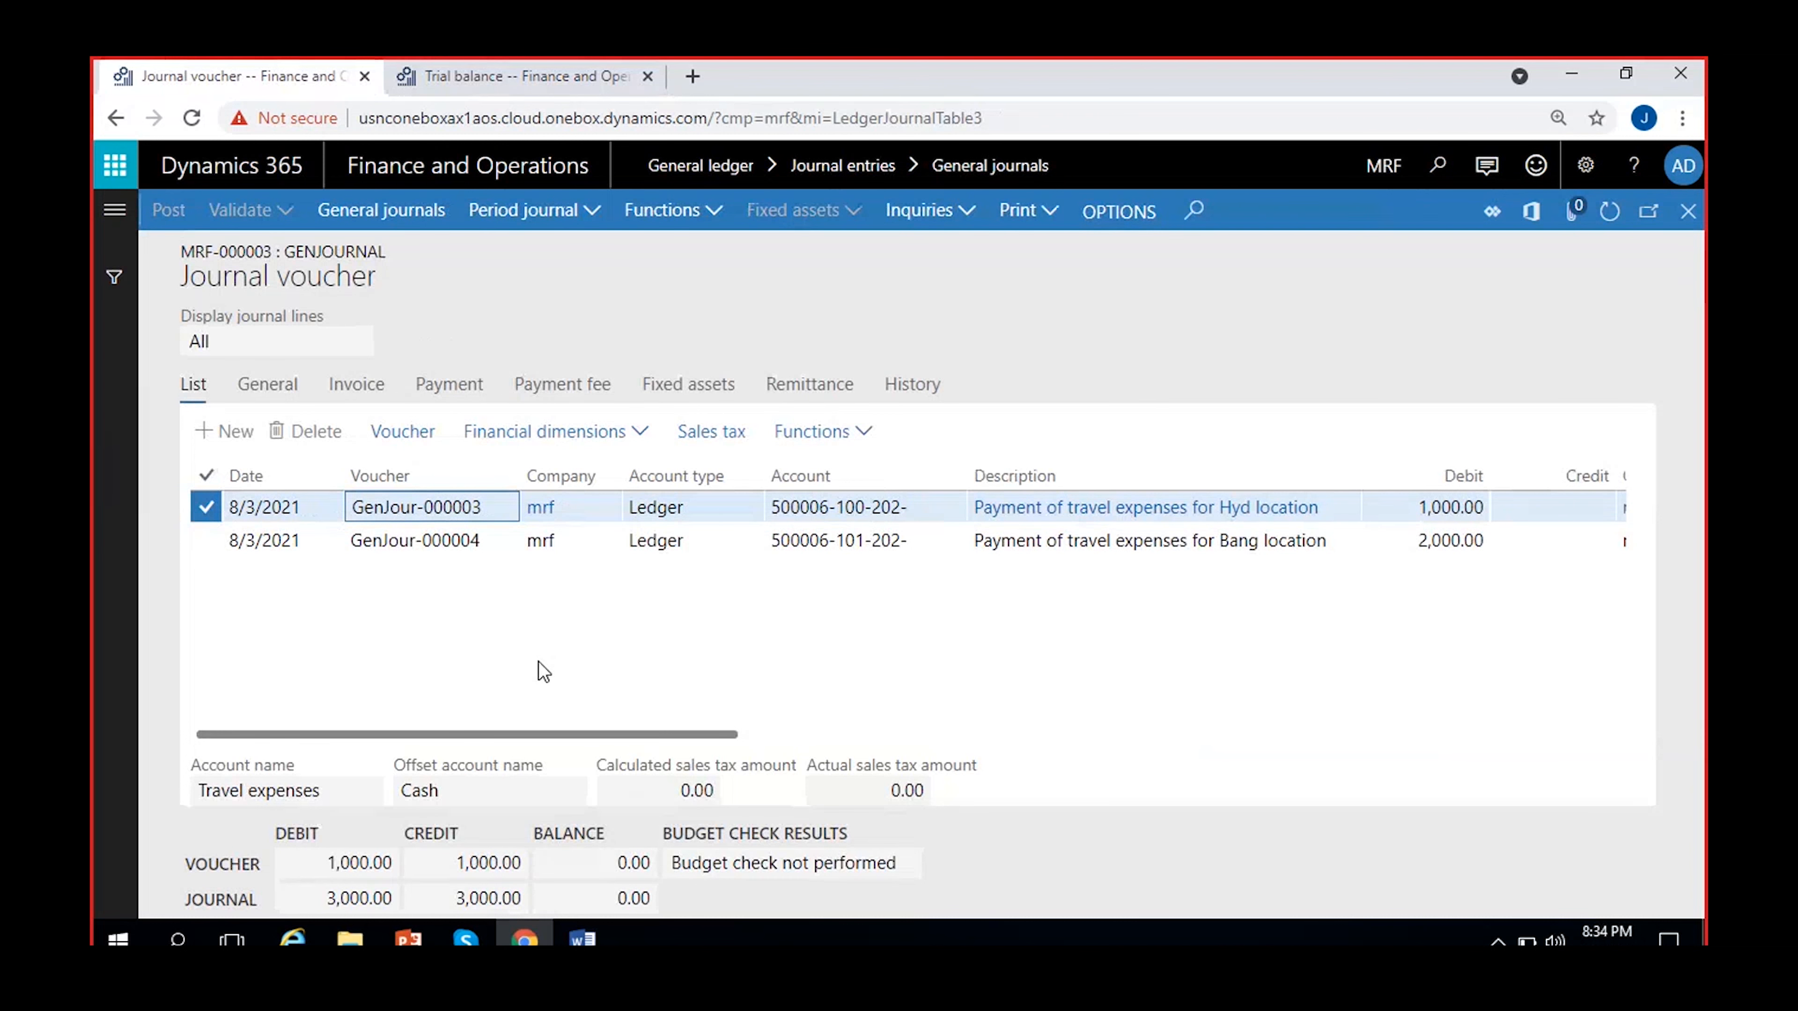
left_click(403, 432)
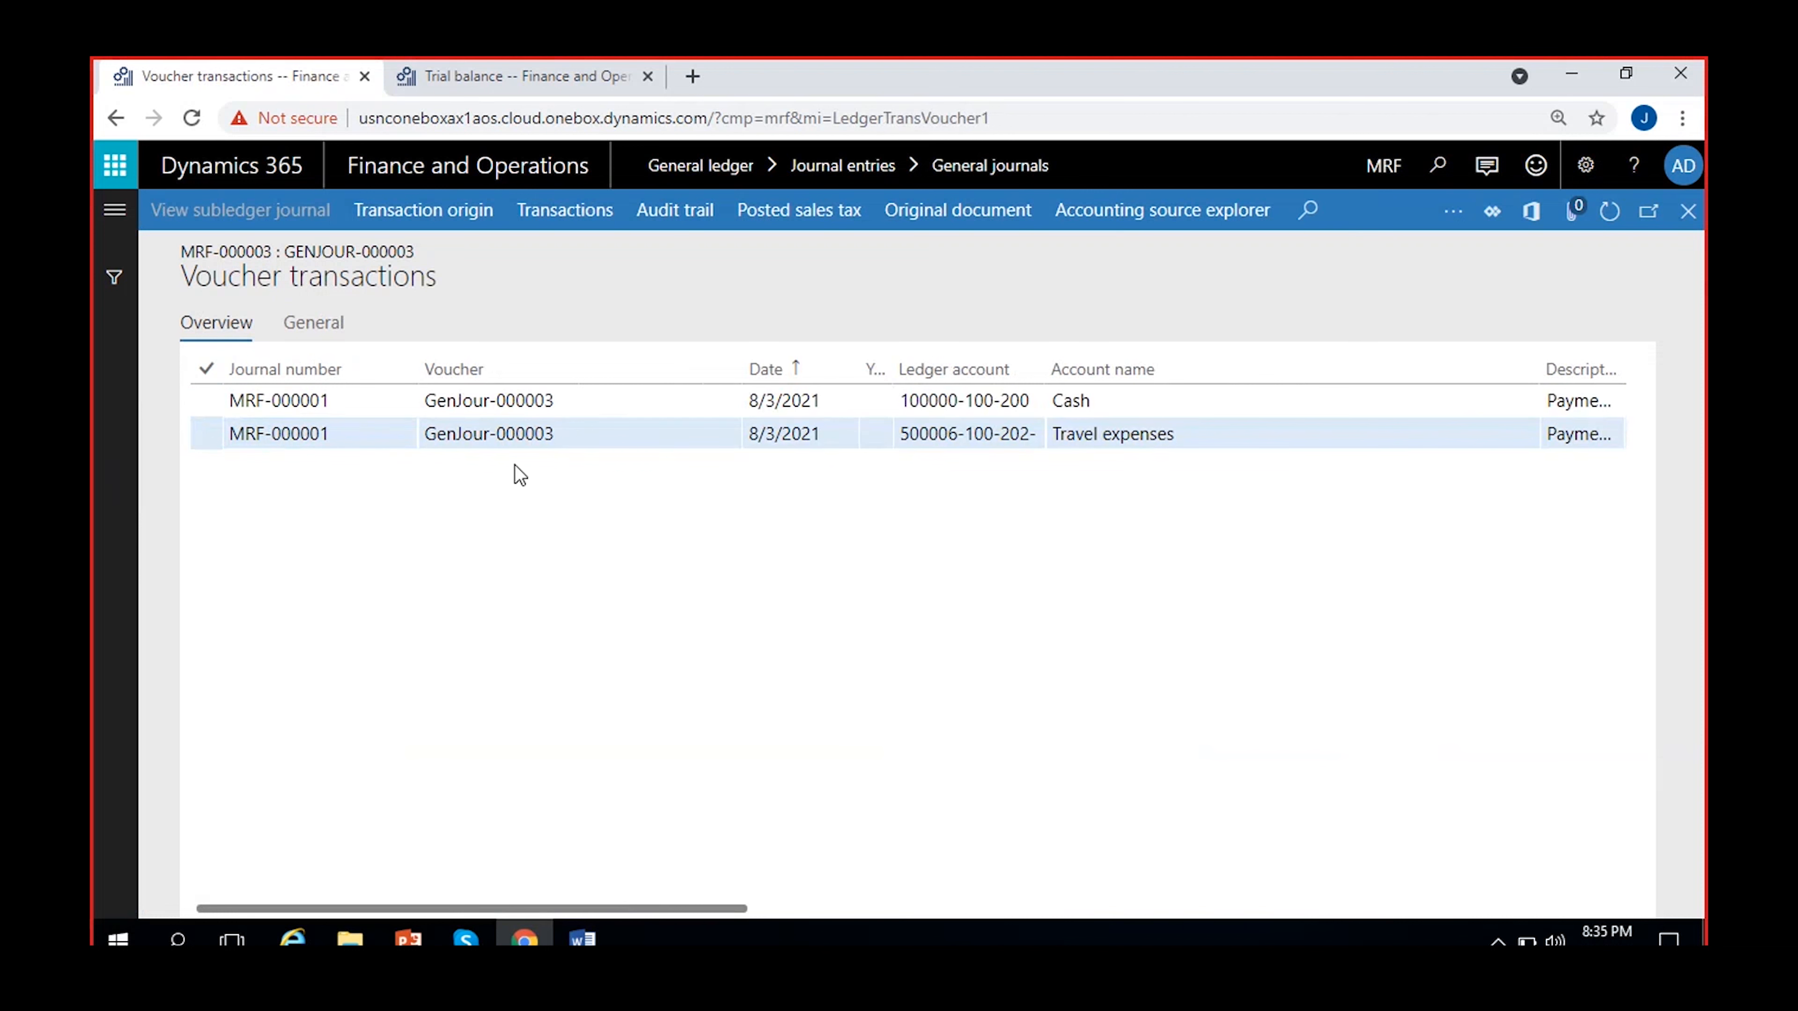
Compare the voucher numbers of the Cash and Travel expenses transactions.
left_click(556, 401)
left_click_drag(556, 400, 425, 402)
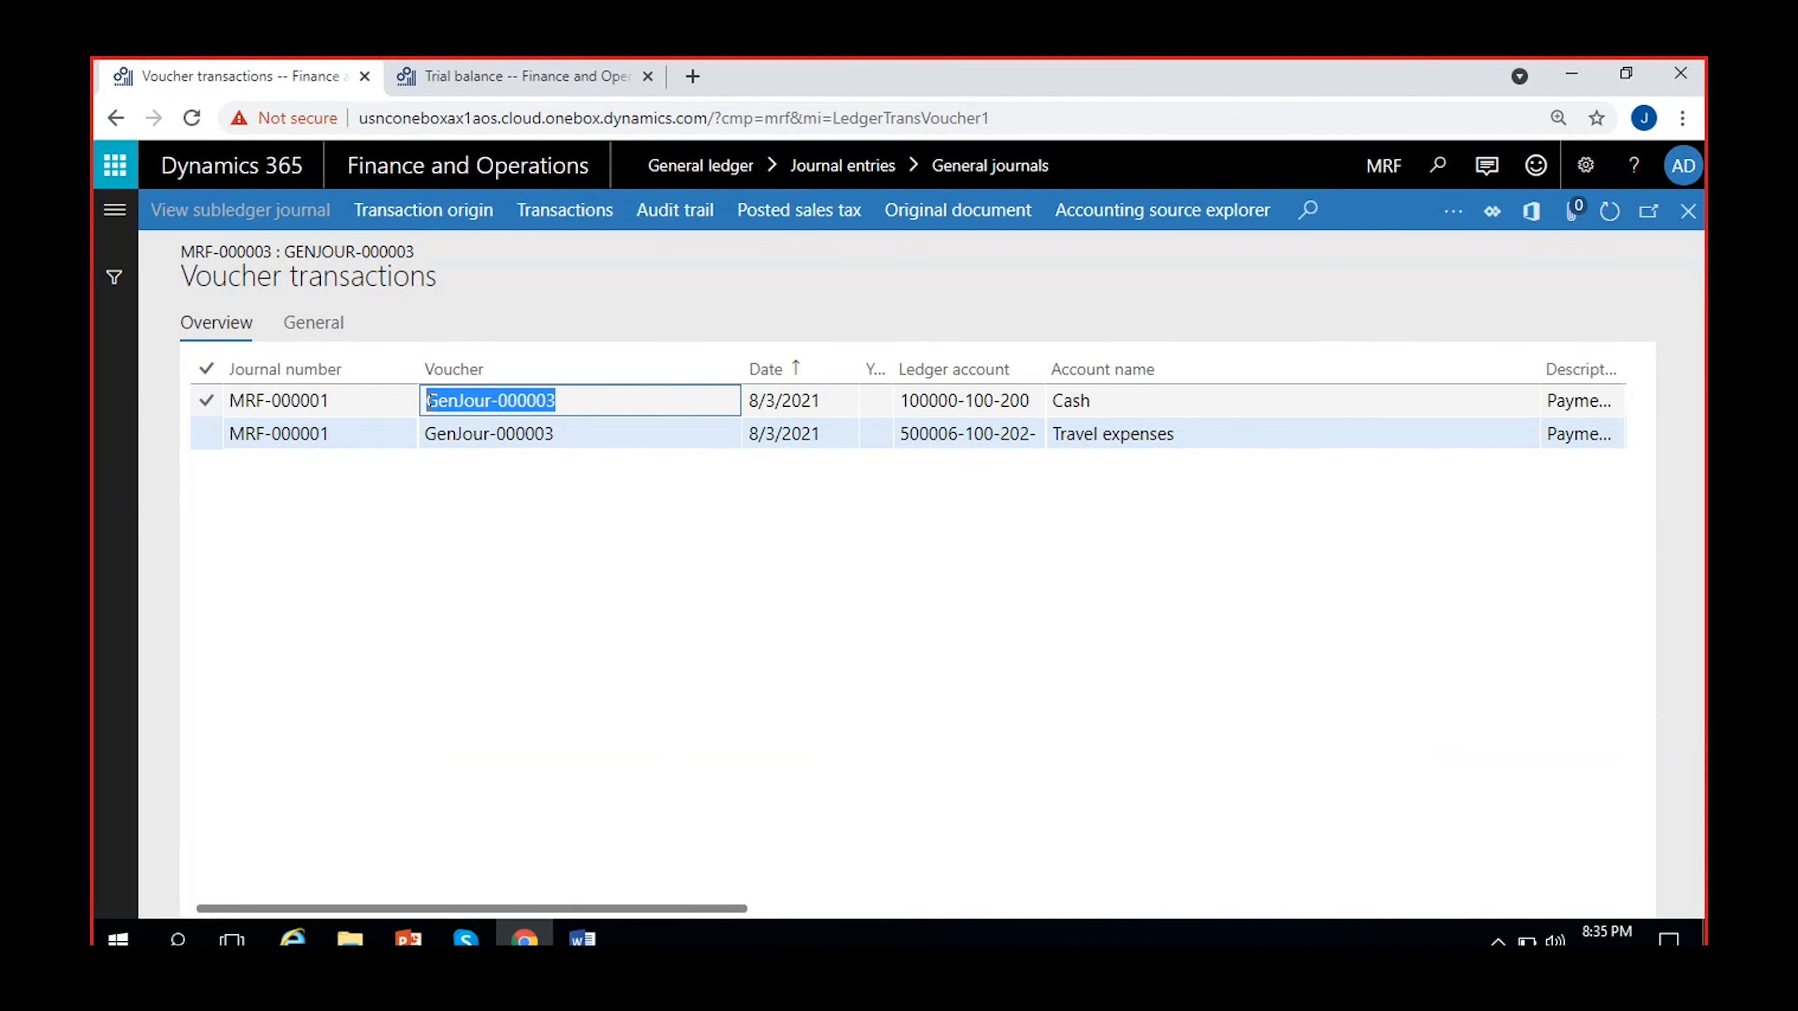
left_click_drag(573, 434, 433, 439)
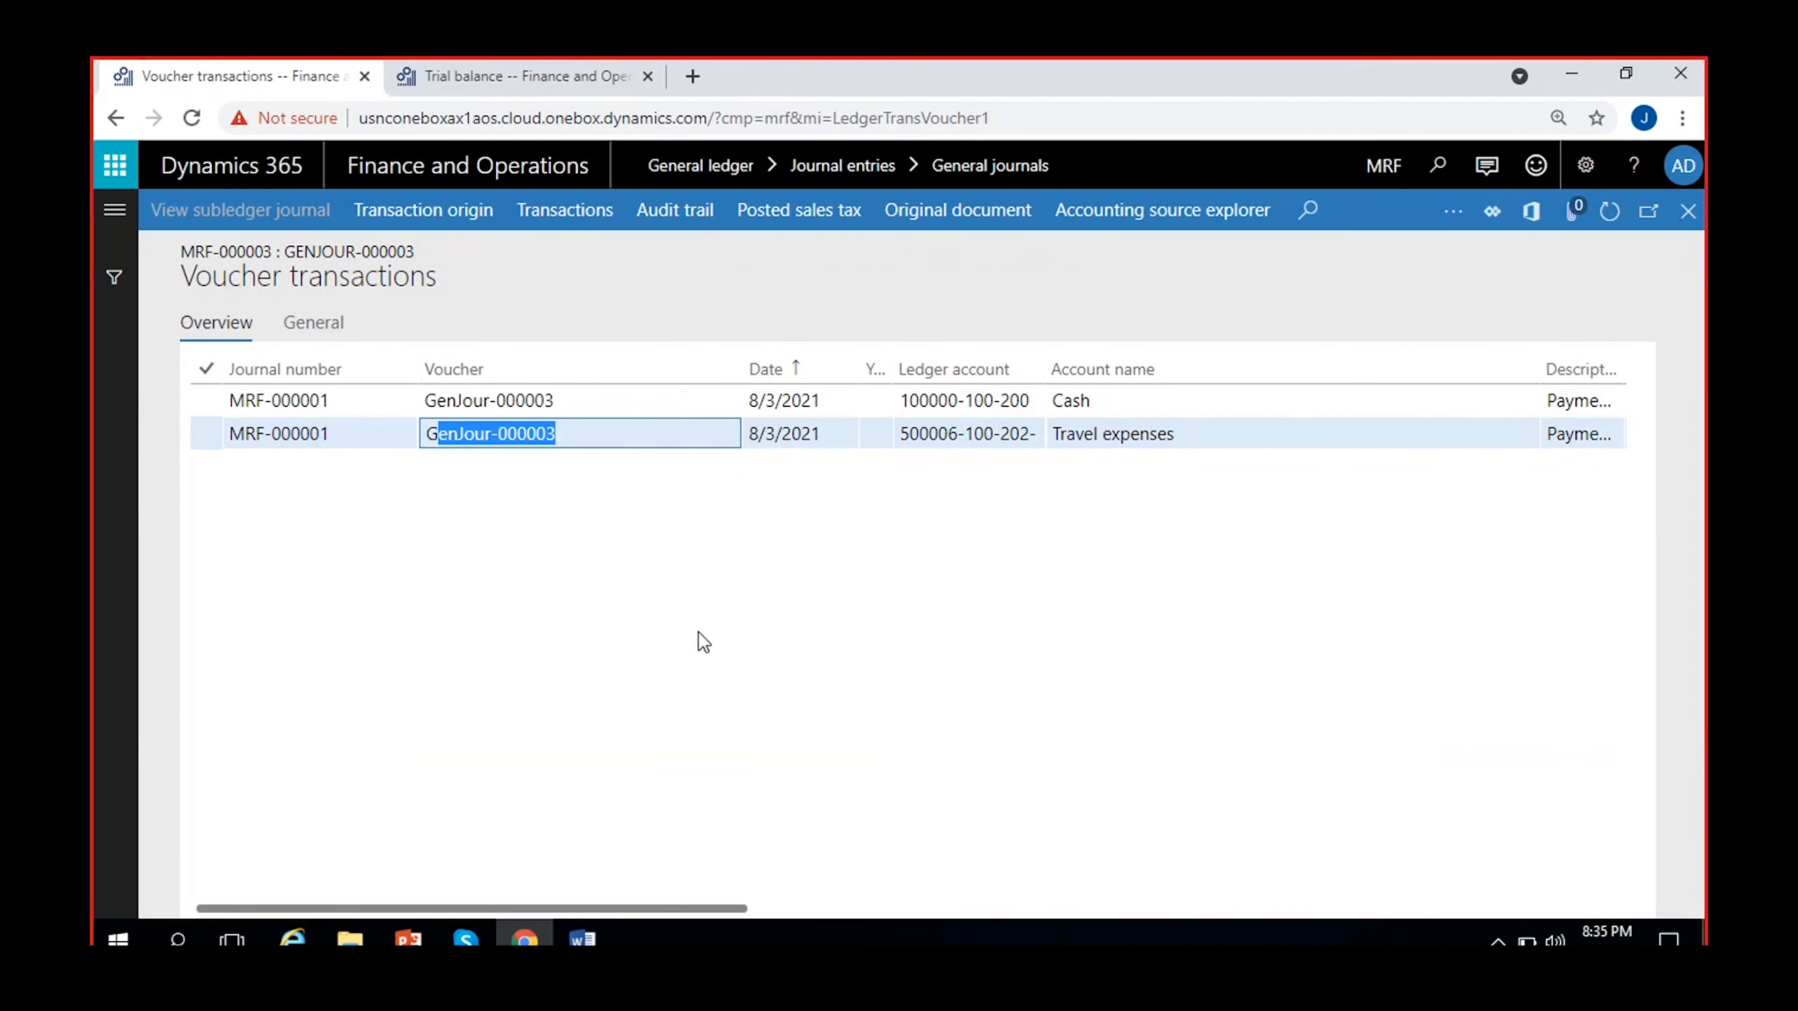
Widen the Ledger account and Description columns and narrow the Account name column so the transaction details are fully readable.
scroll(698, 633, "right", 2)
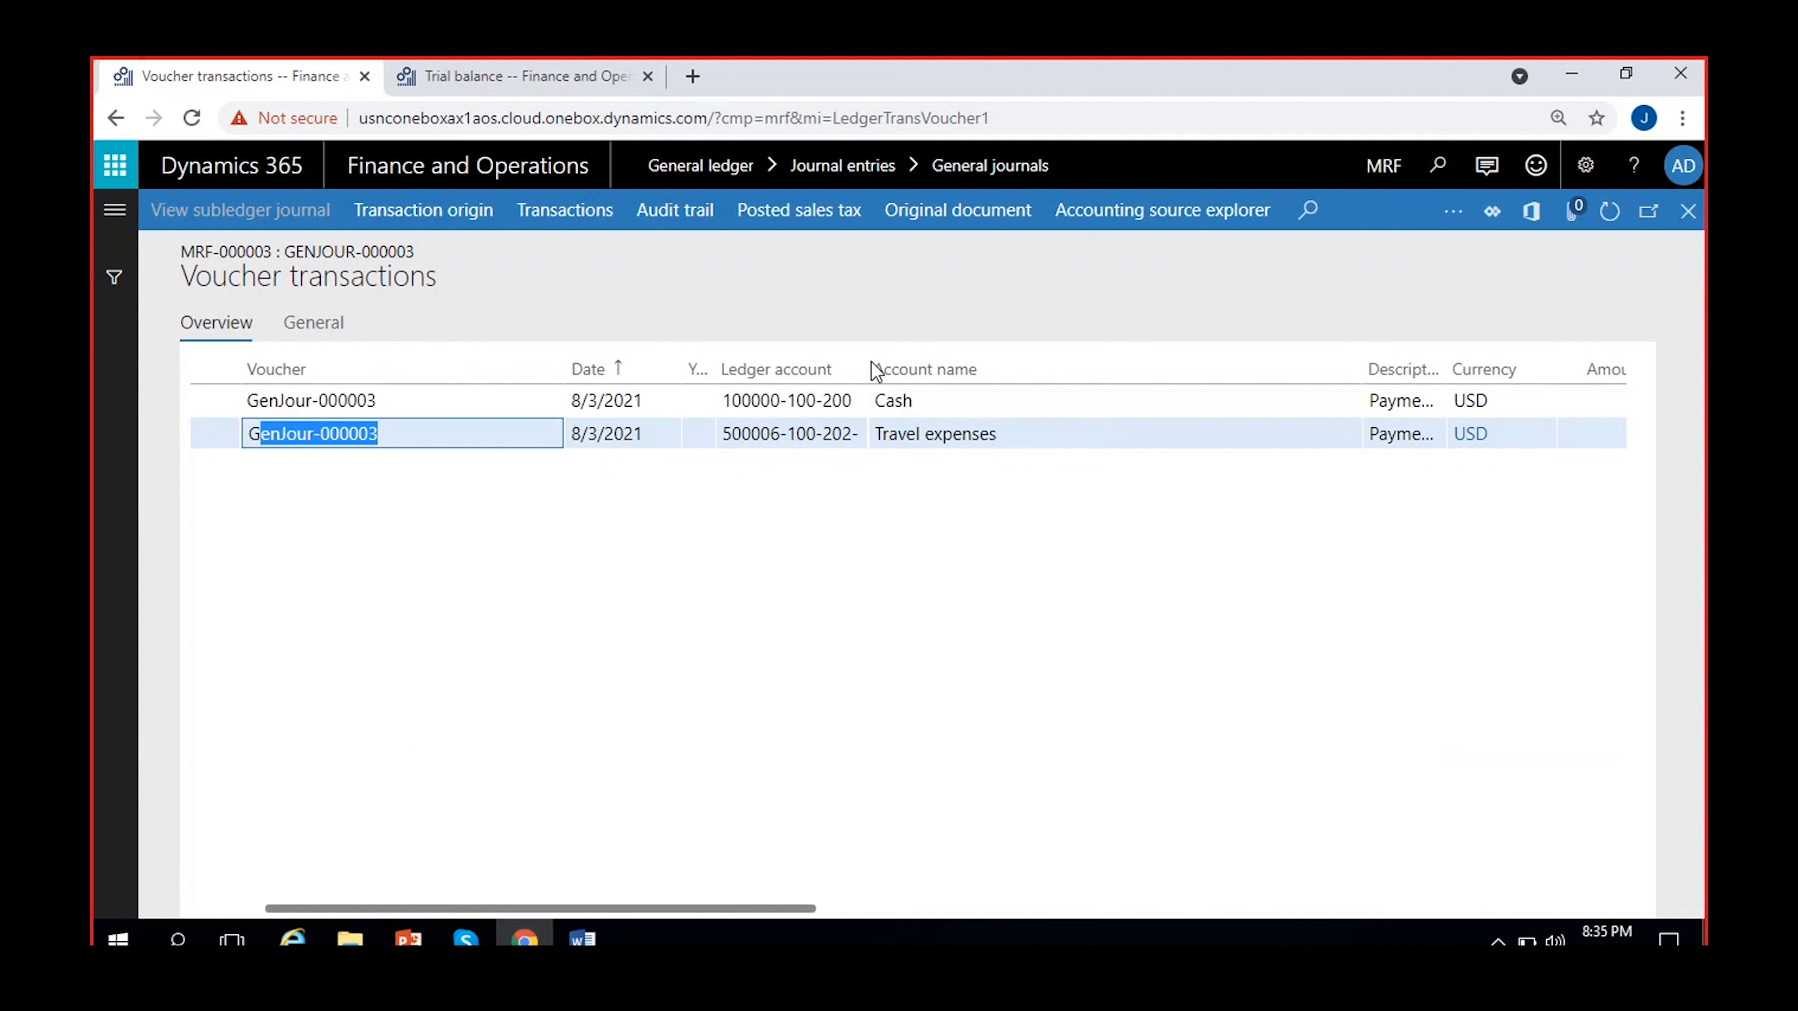
left_click_drag(856, 365, 935, 365)
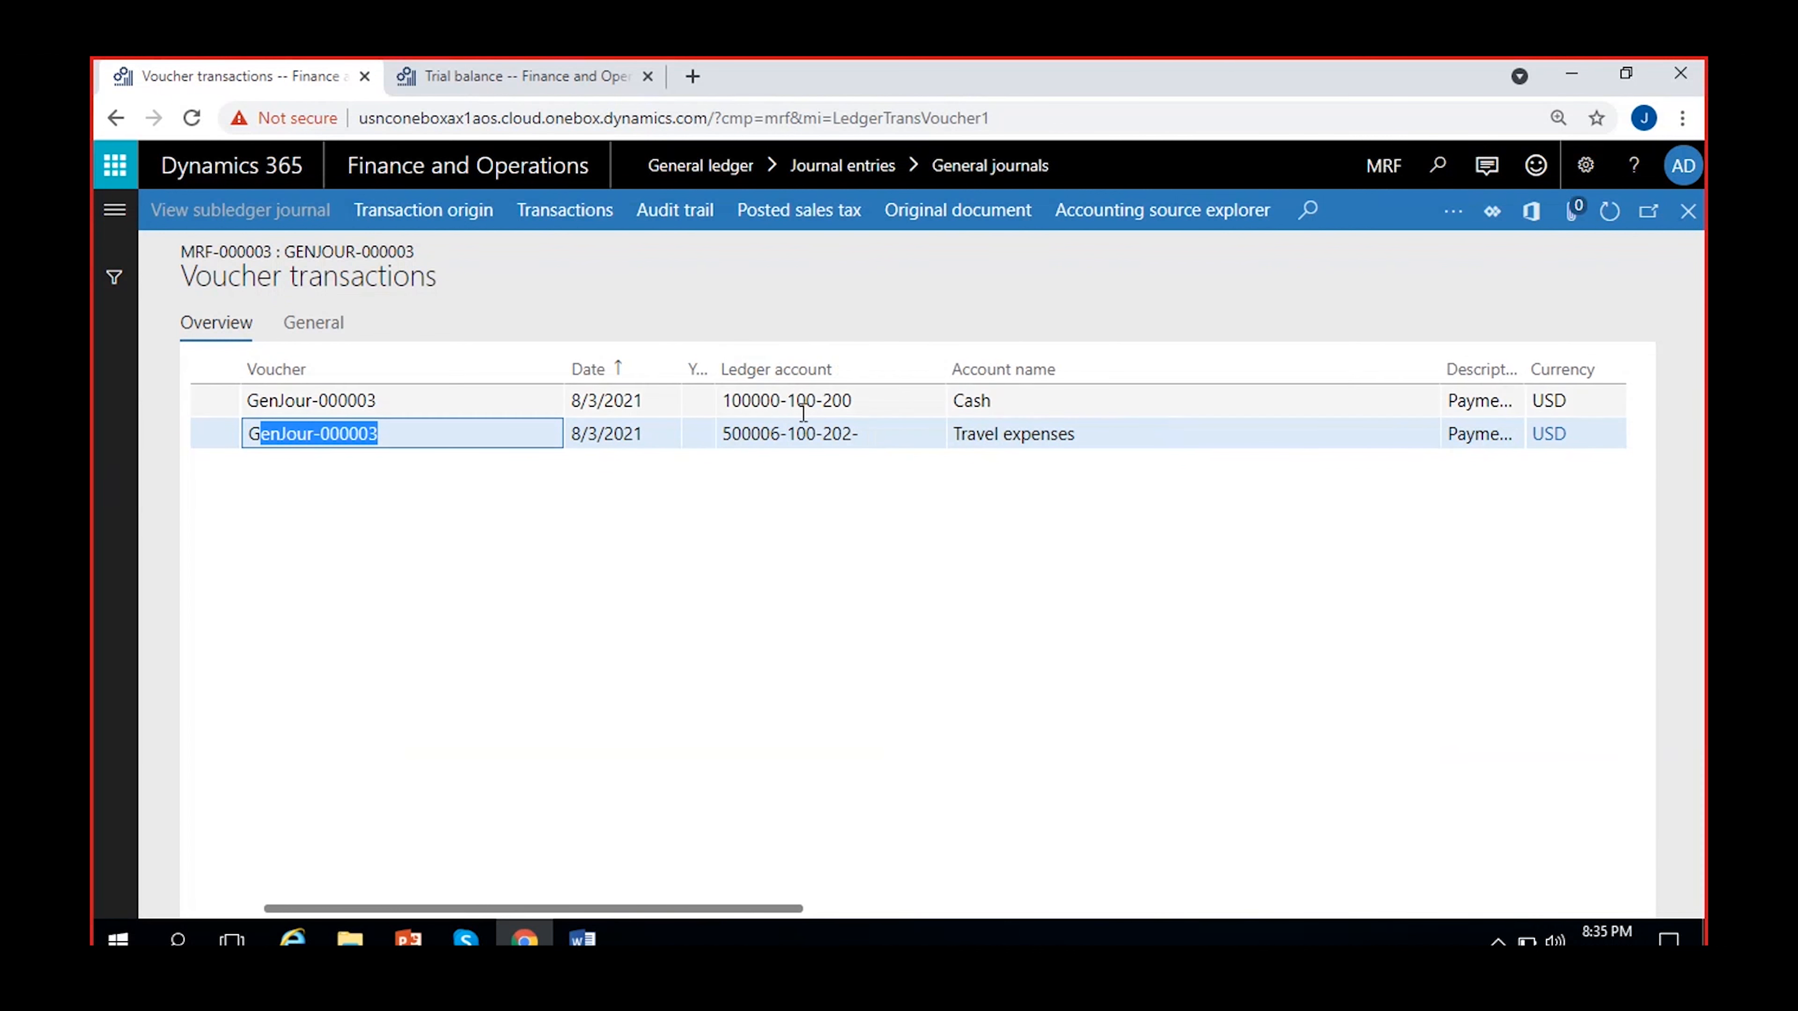
left_click(784, 412)
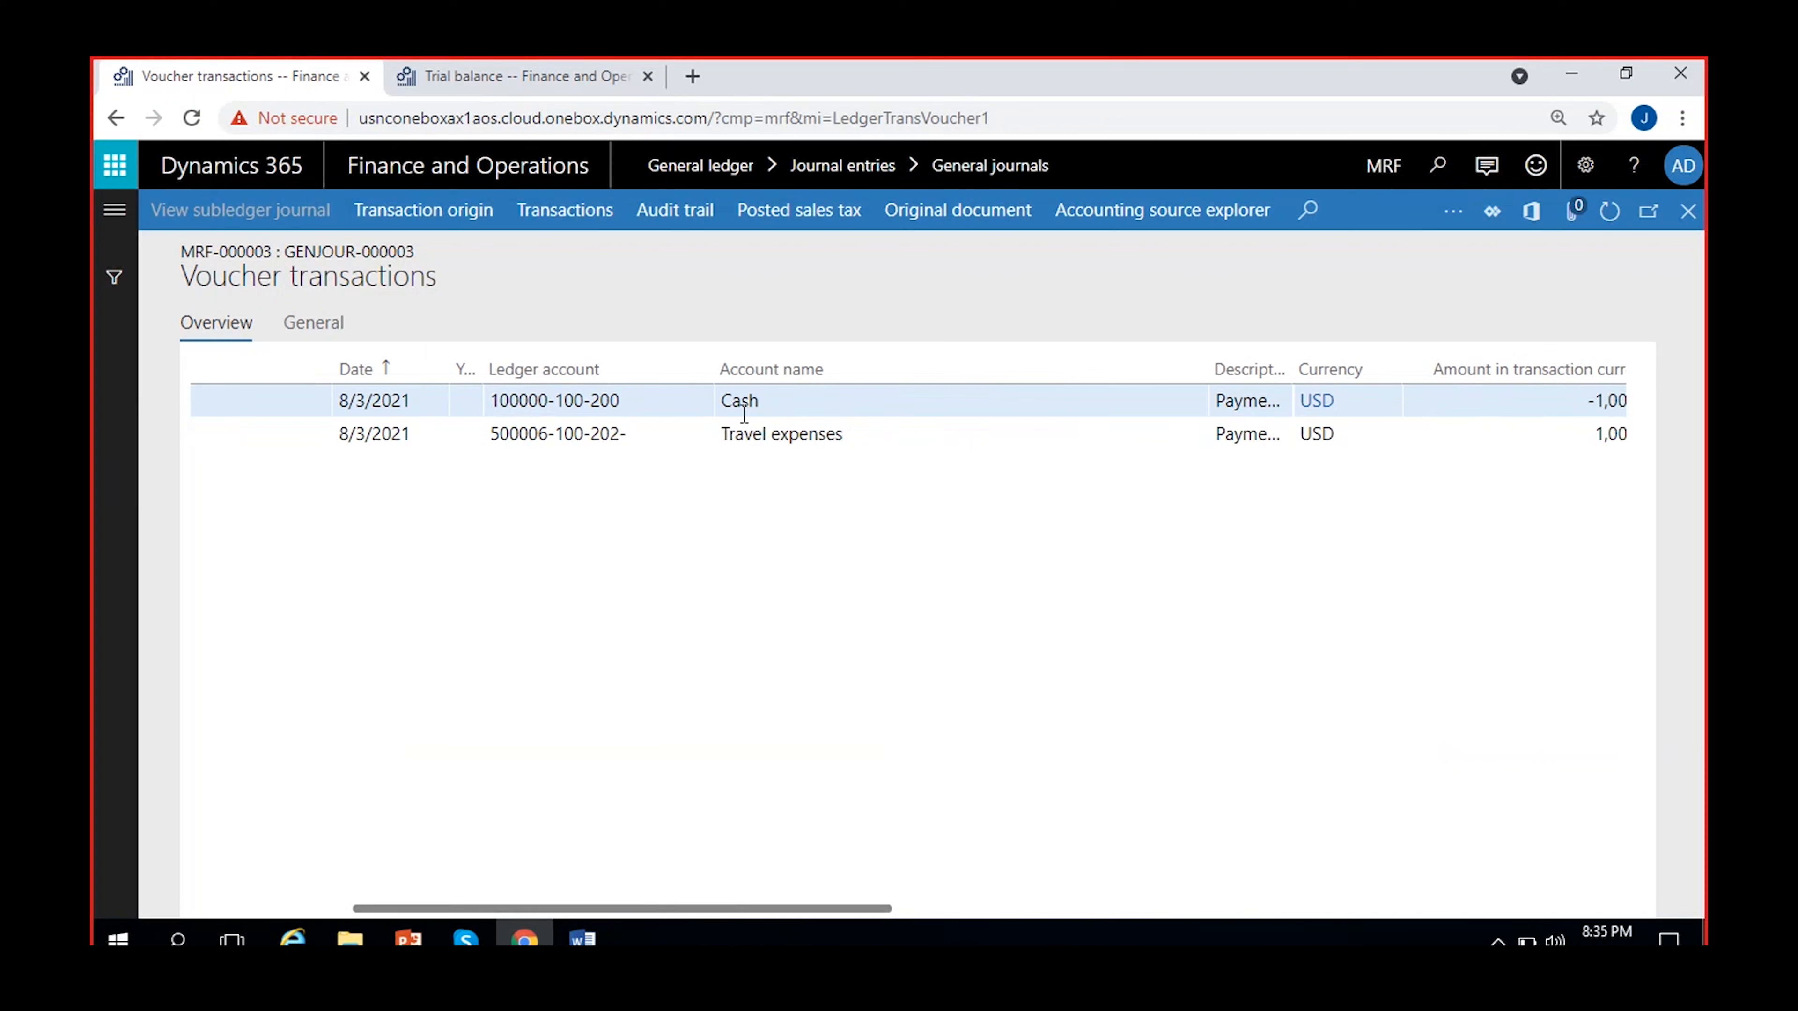
left_click_drag(878, 909, 939, 909)
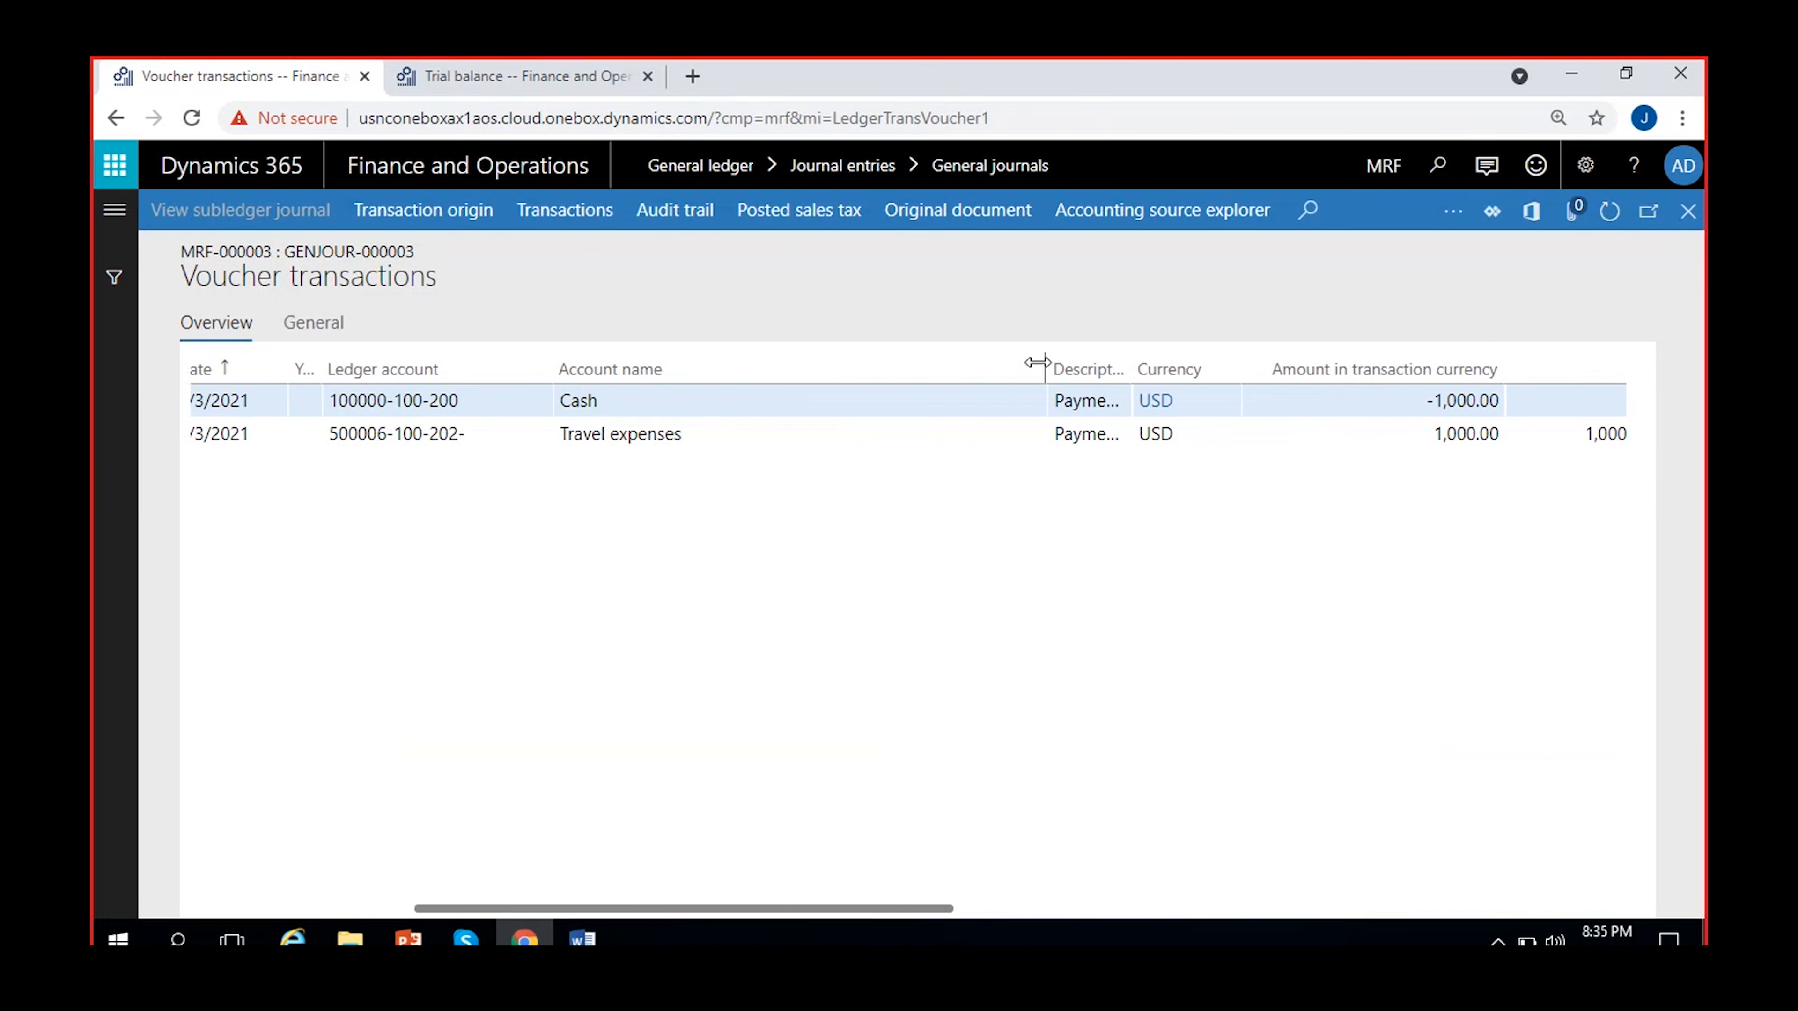
mouse_move(1052, 376)
left_mouse_down()
mouse_move(690, 369)
mouse_move(1075, 348)
left_mouse_up()
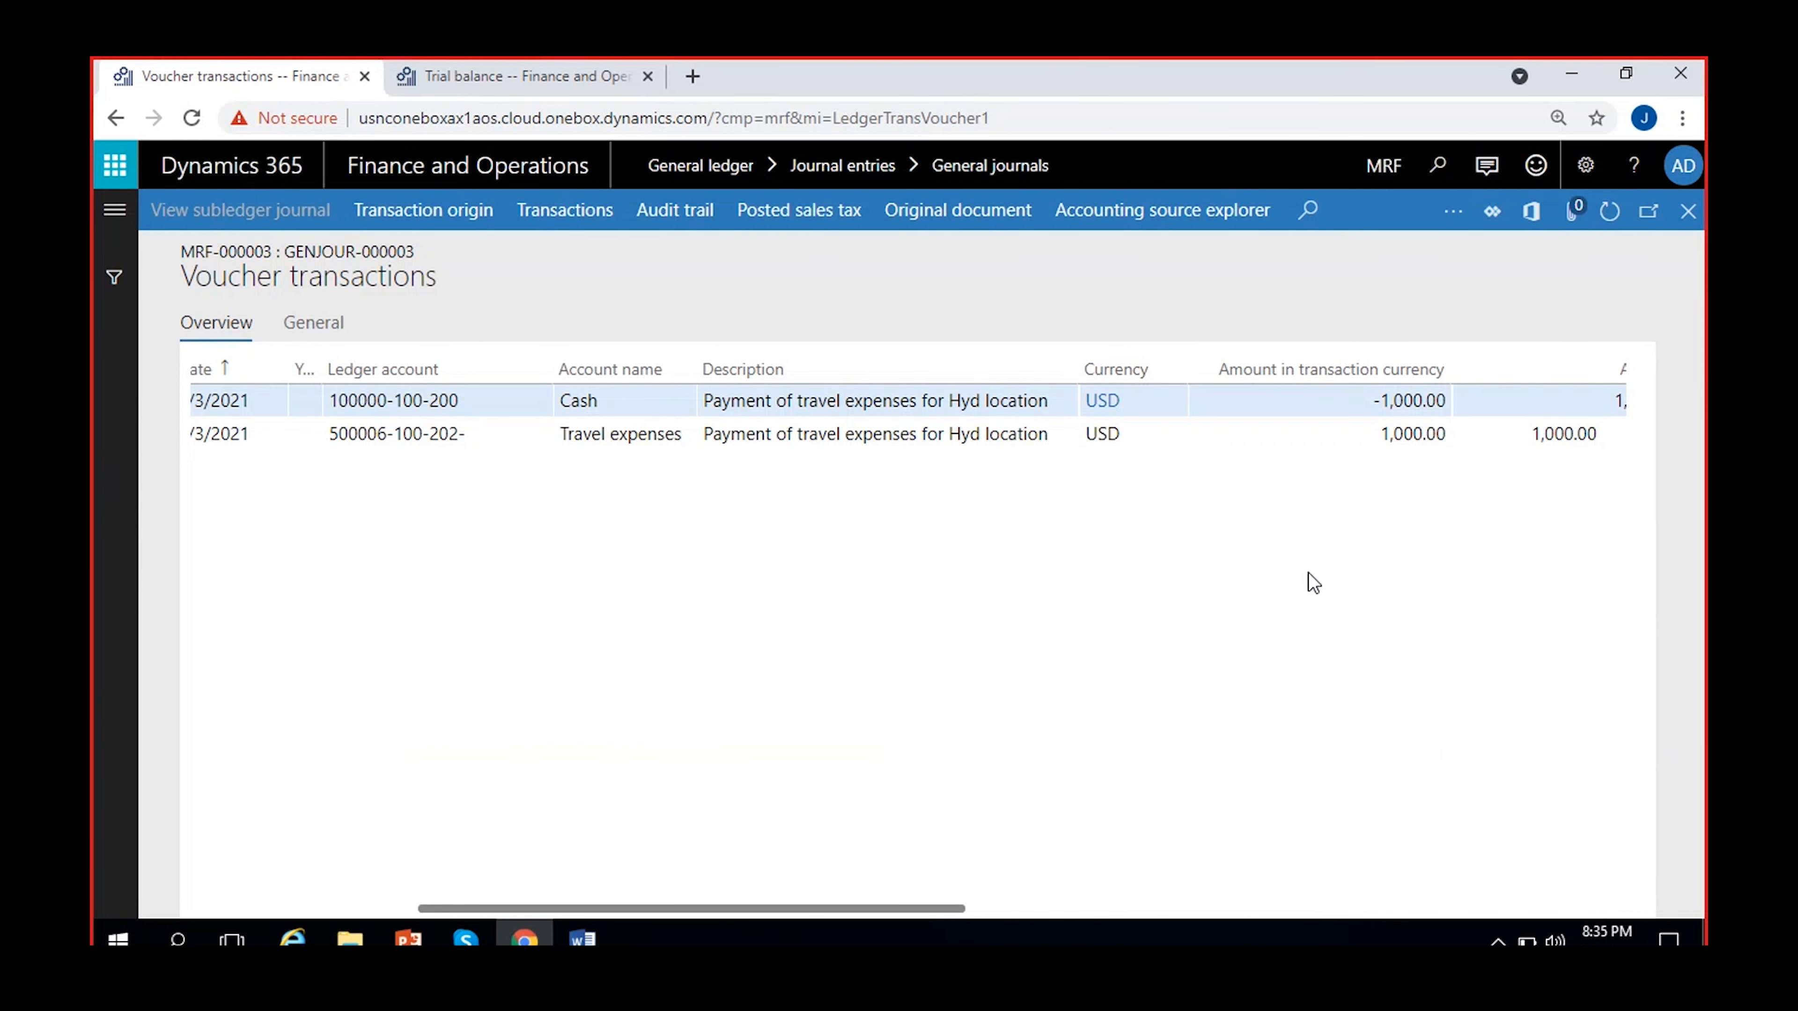
Compare the amounts in transaction currency of the Cash and Travel expenses transactions.
left_click(1365, 407)
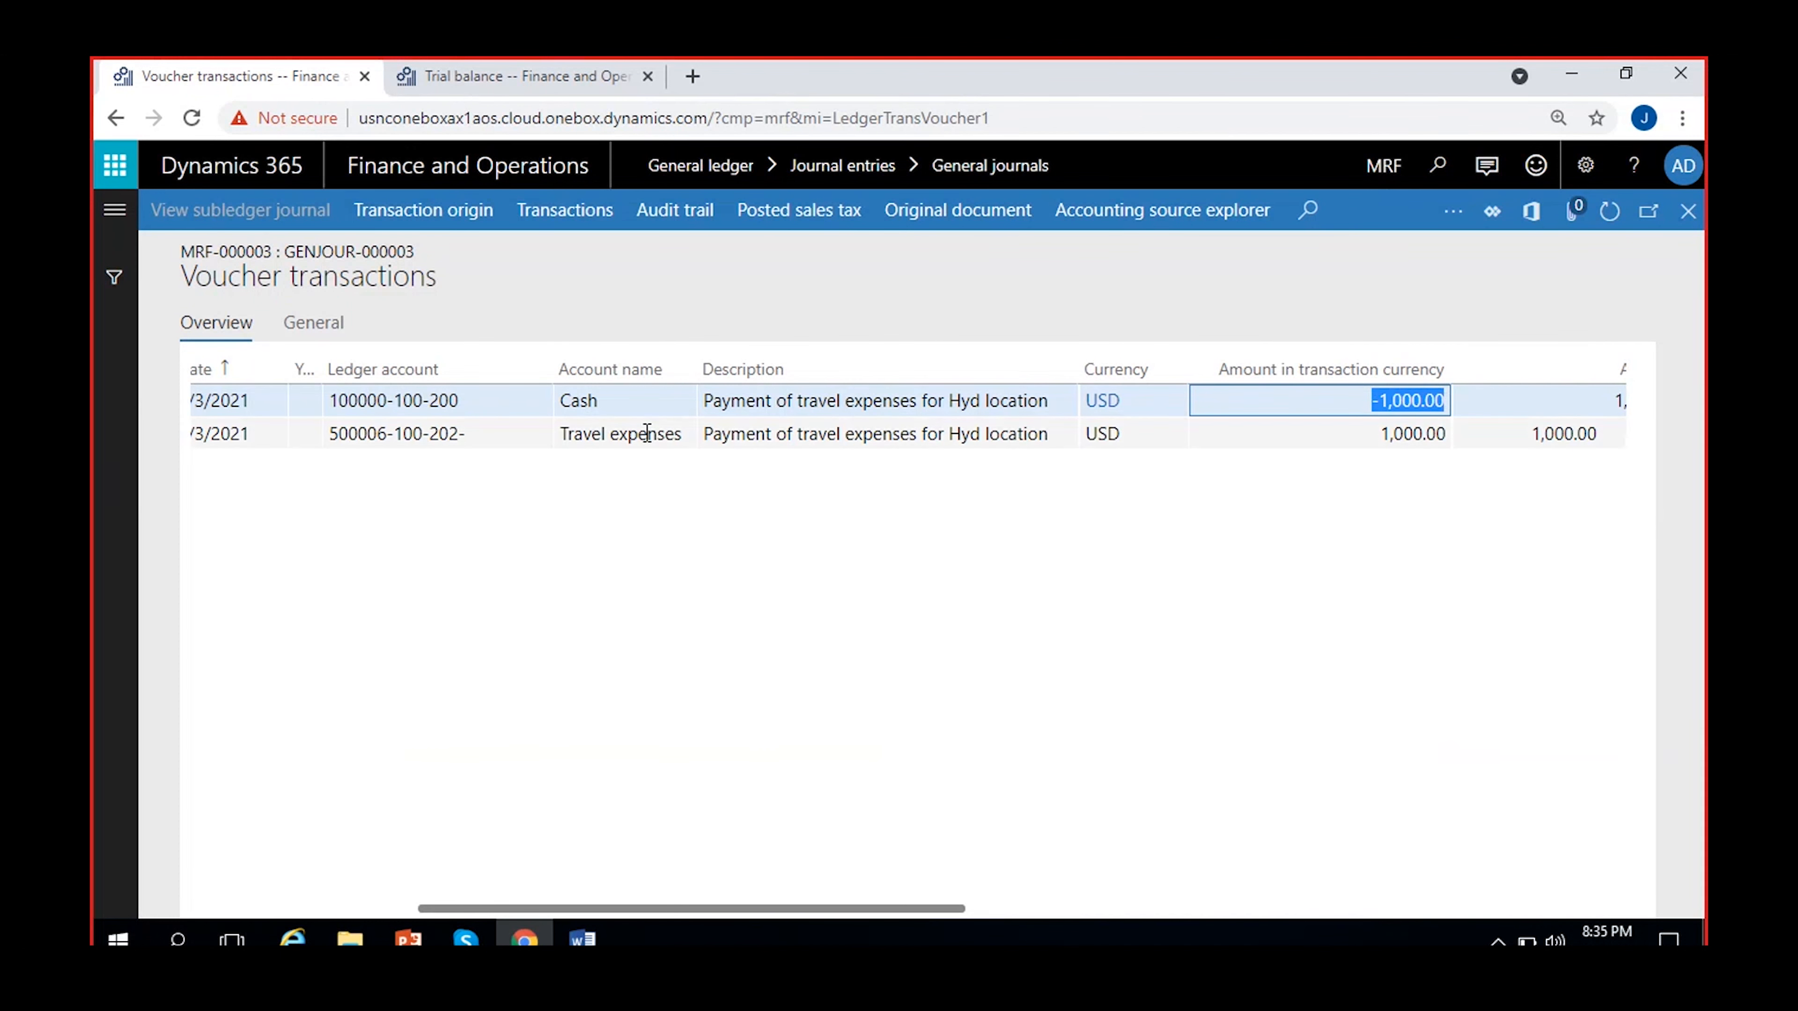
left_click(1277, 433)
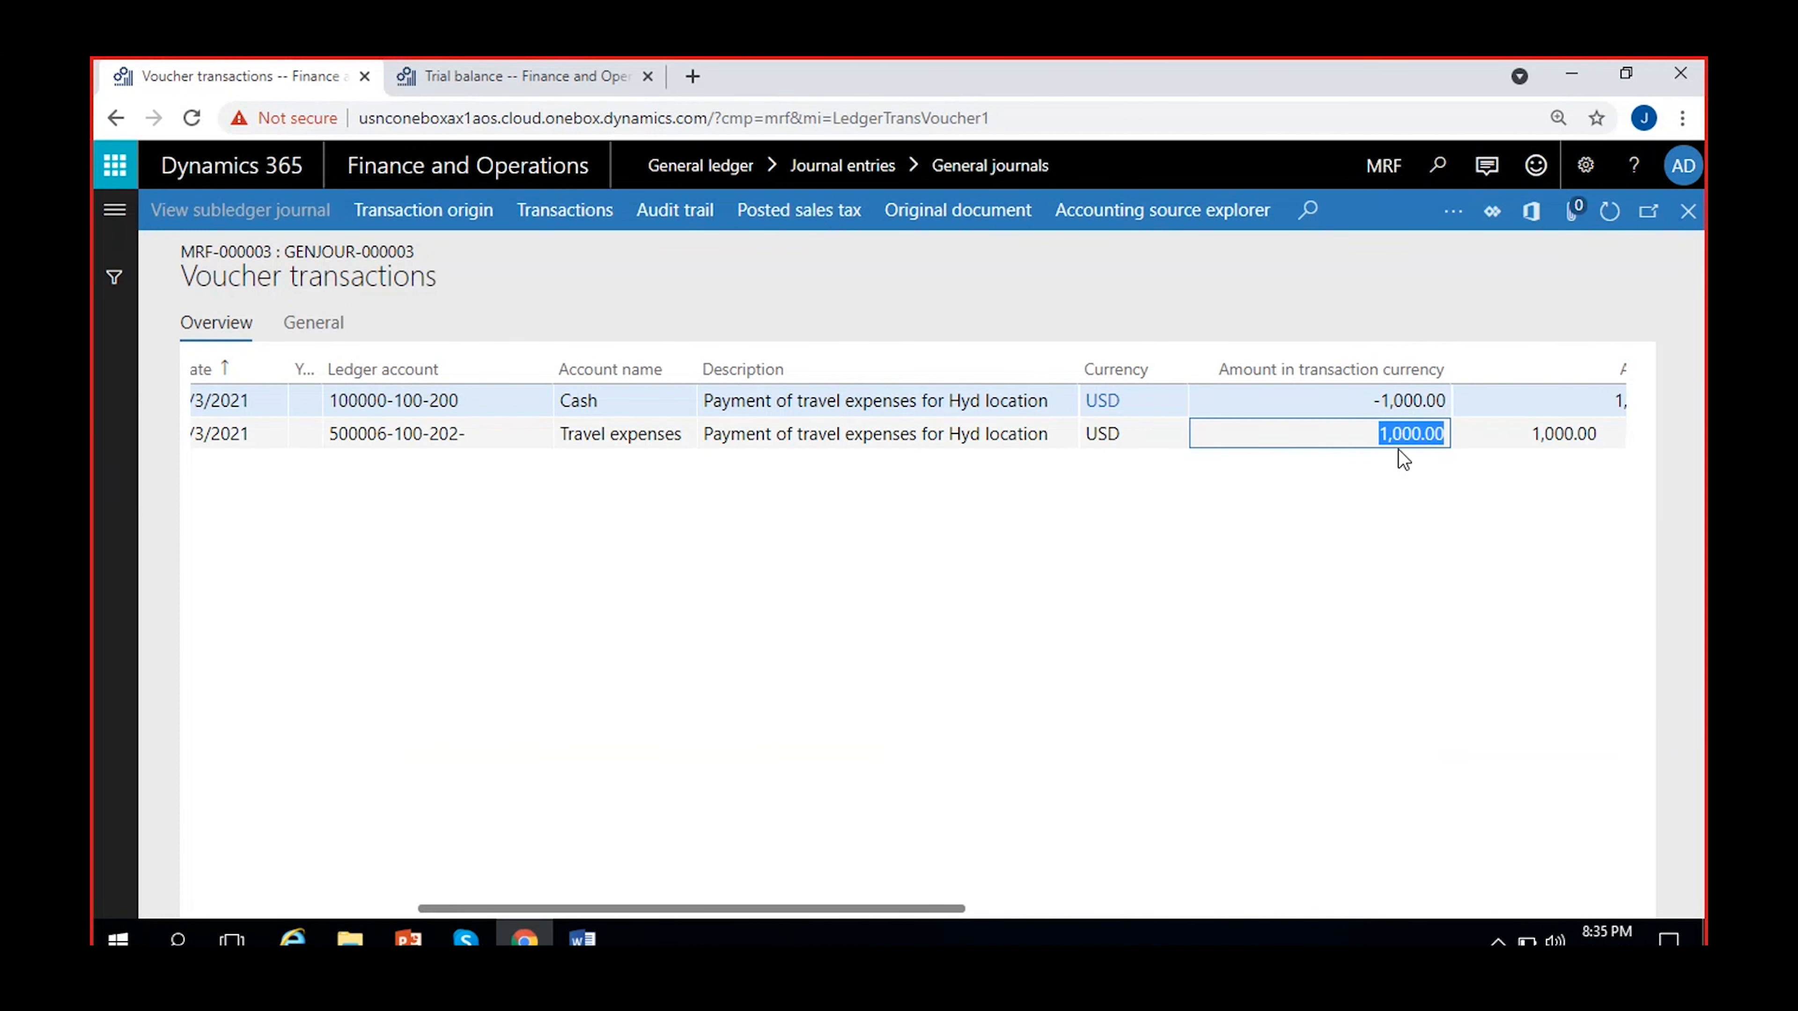
left_click(1380, 432)
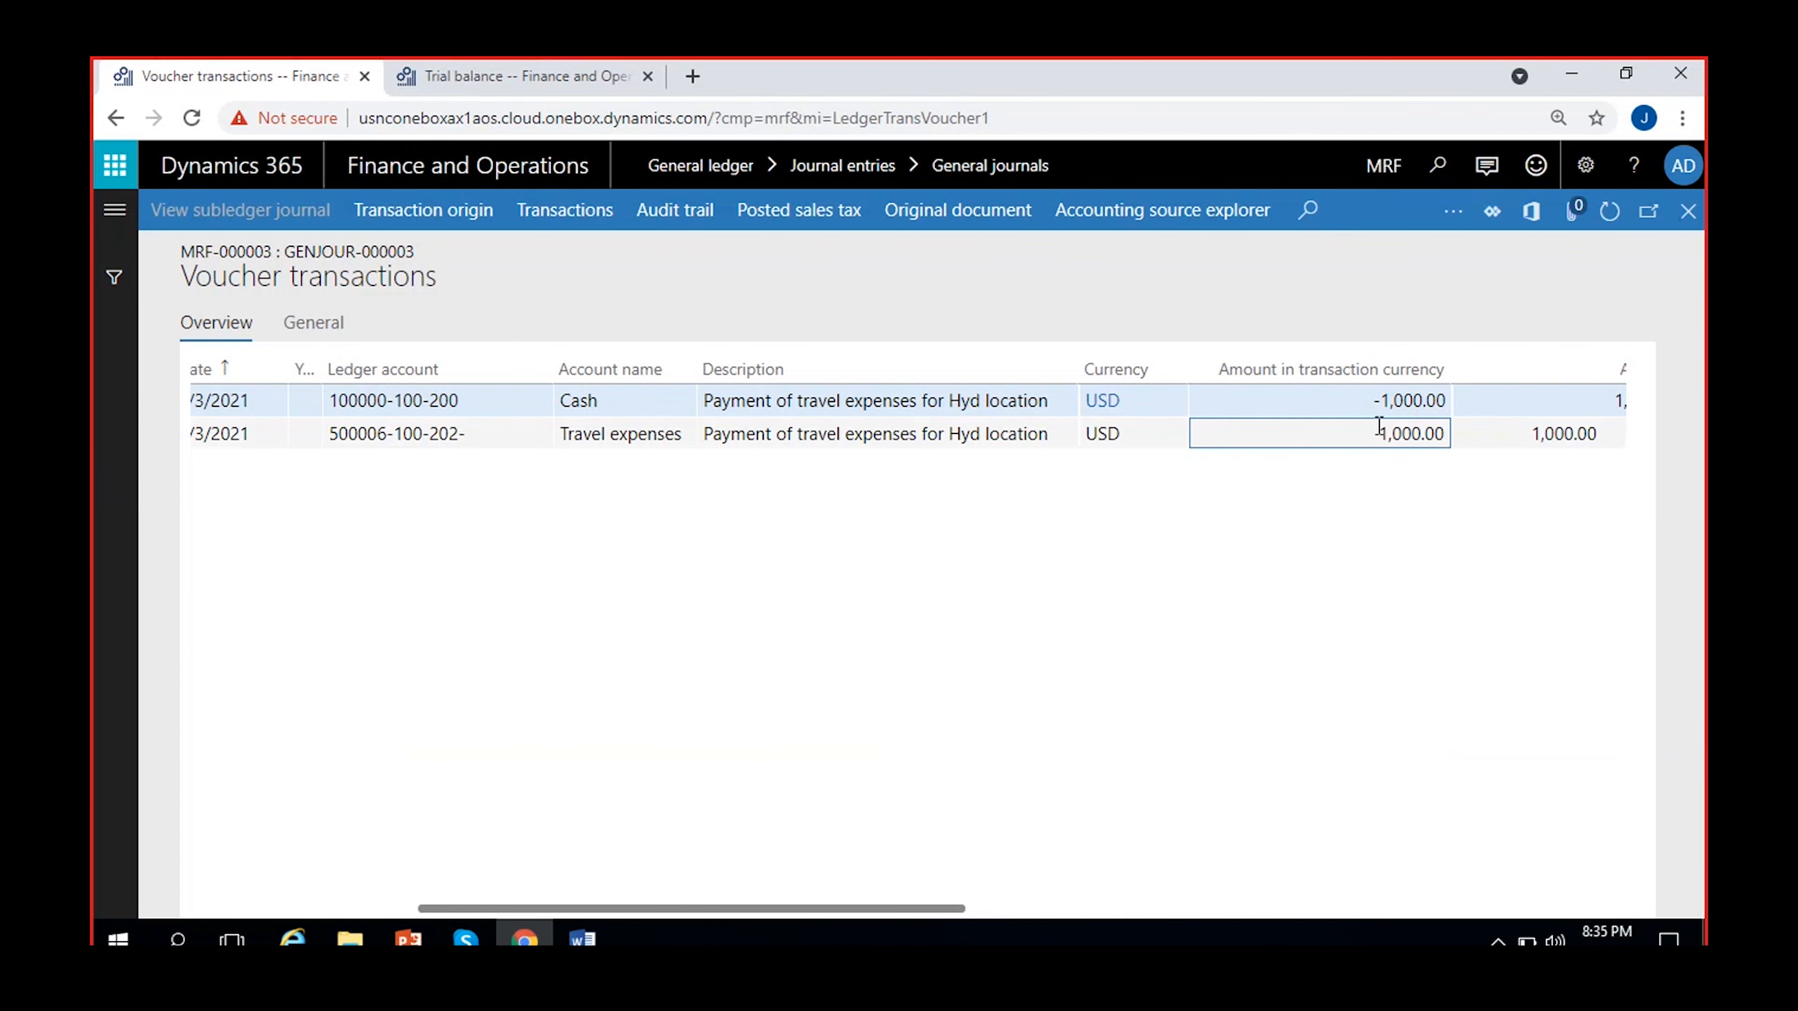
left_click(1358, 403)
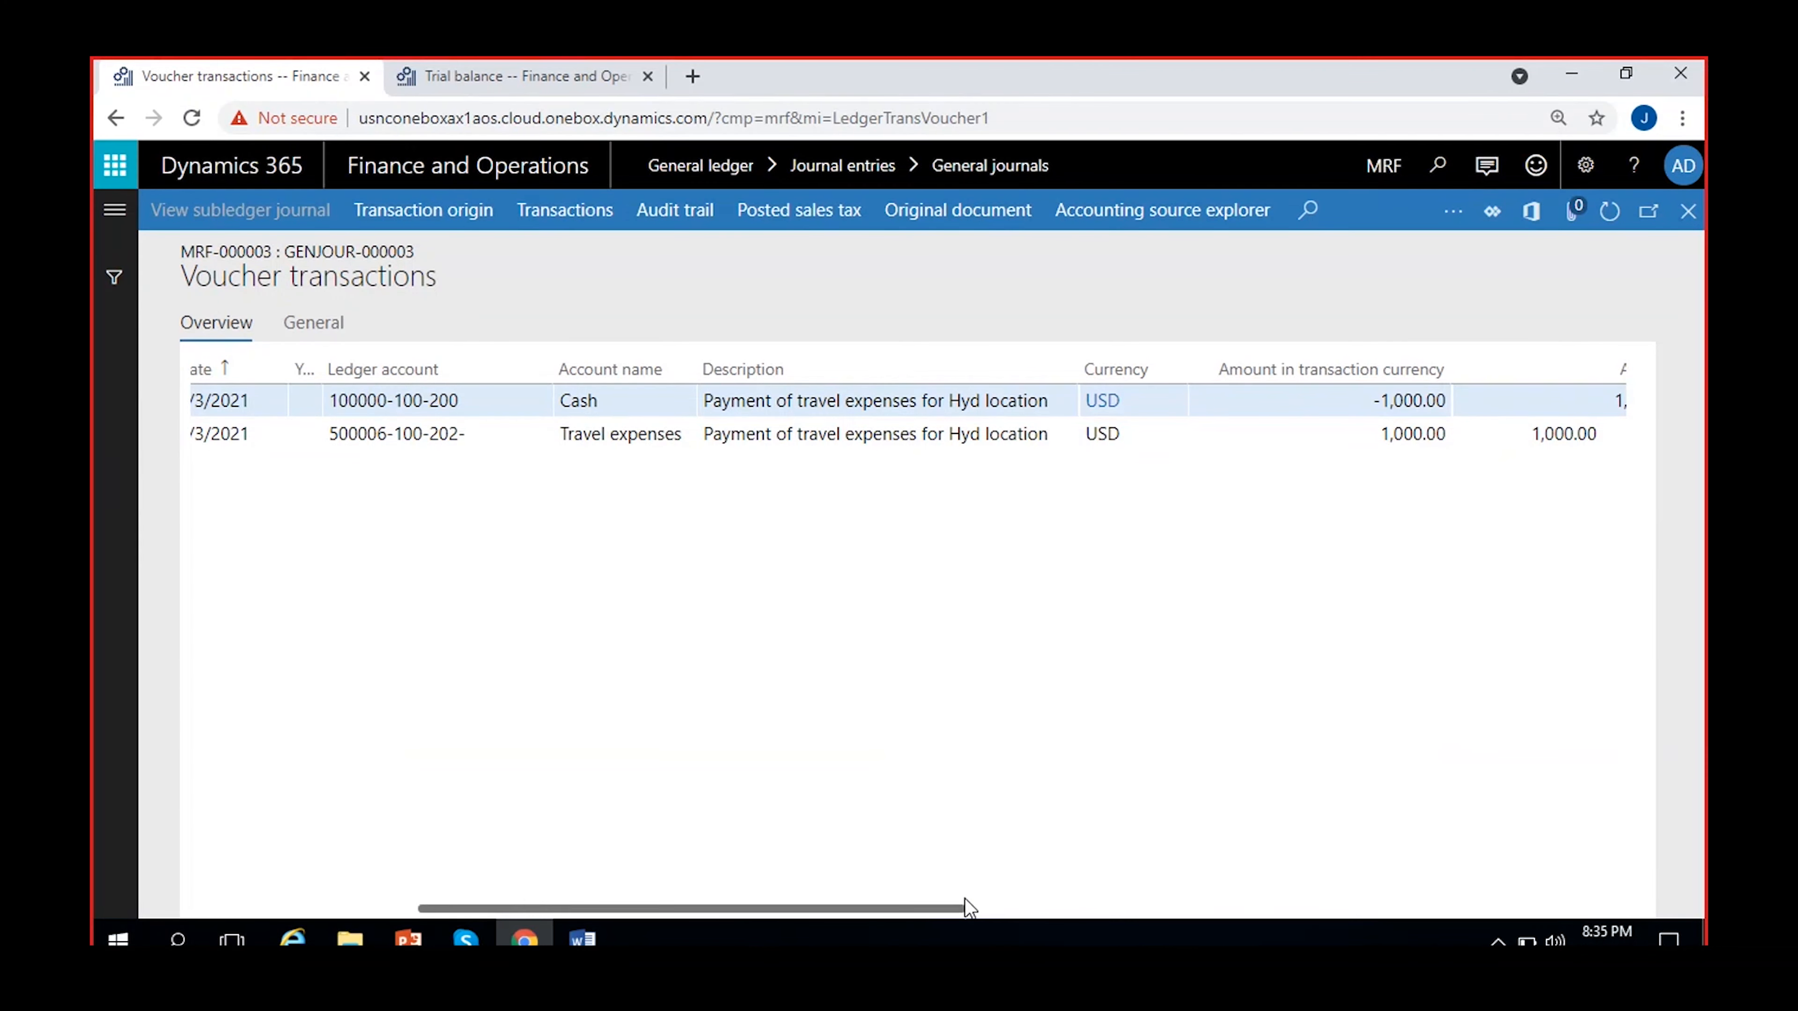
Review the Hyd location voucher's amounts, and open the Ledger setup page in the other browser tab.
left_click_drag(965, 908, 1146, 907)
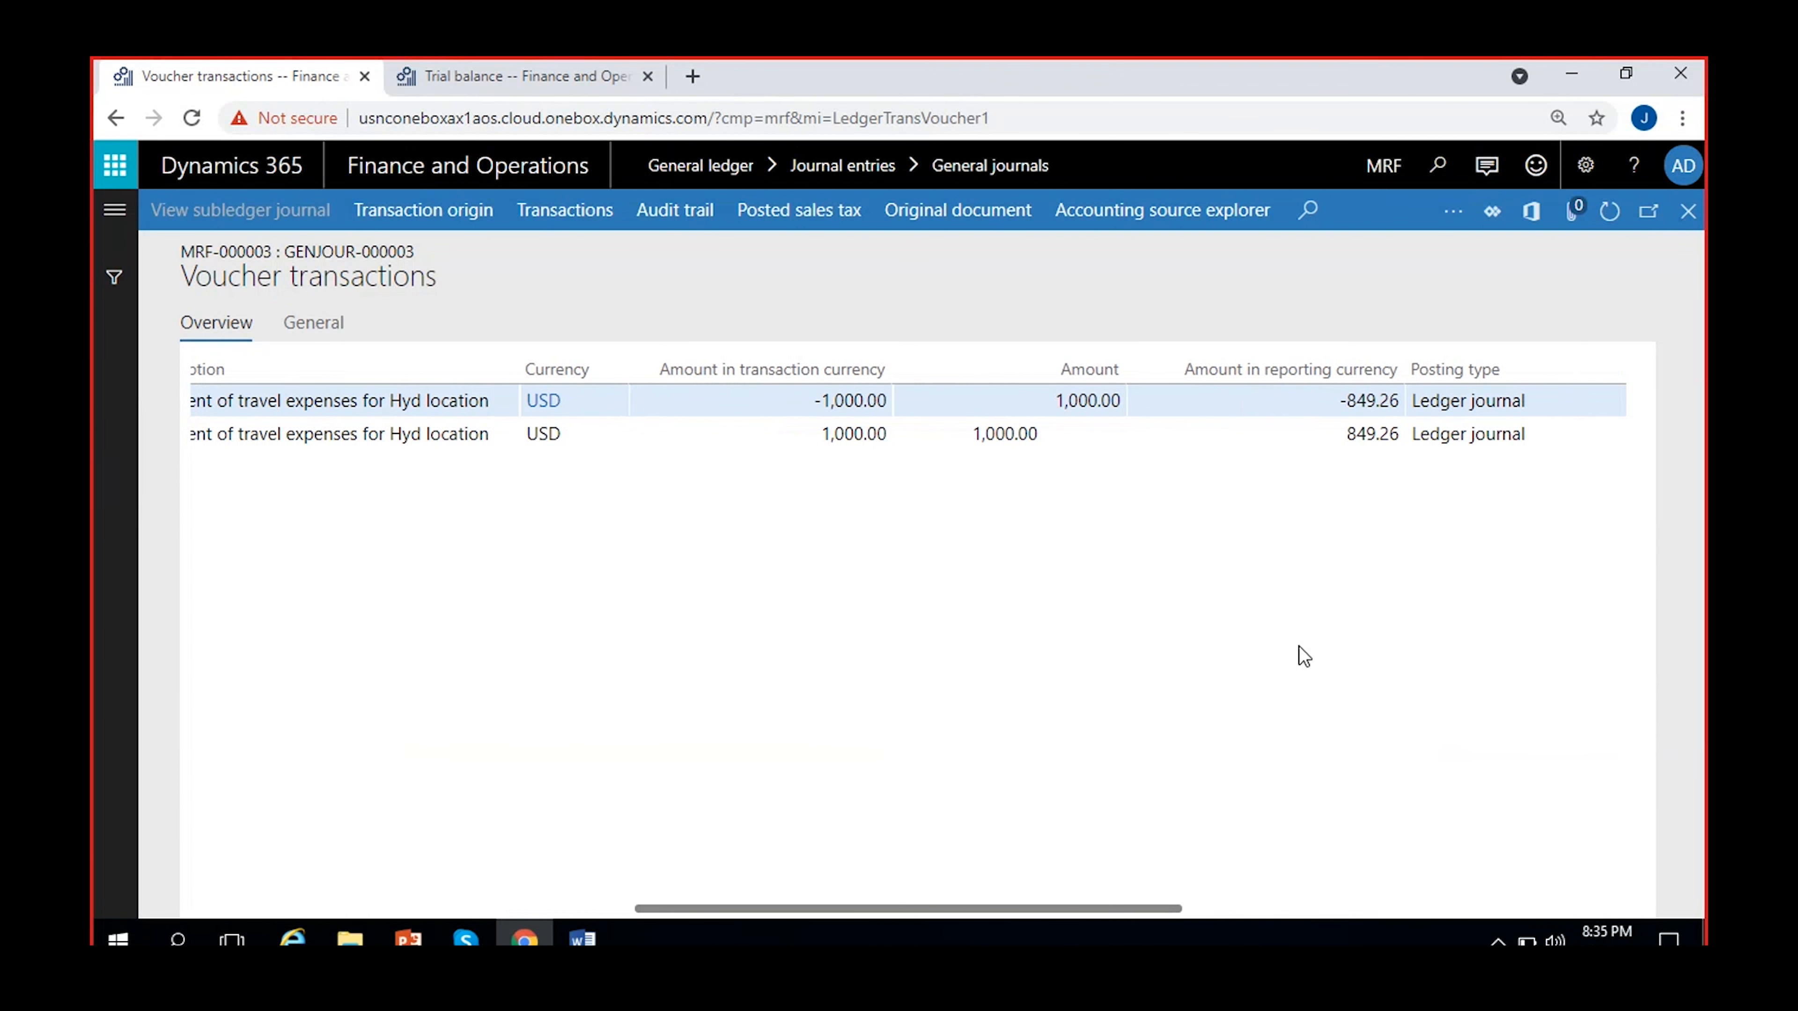
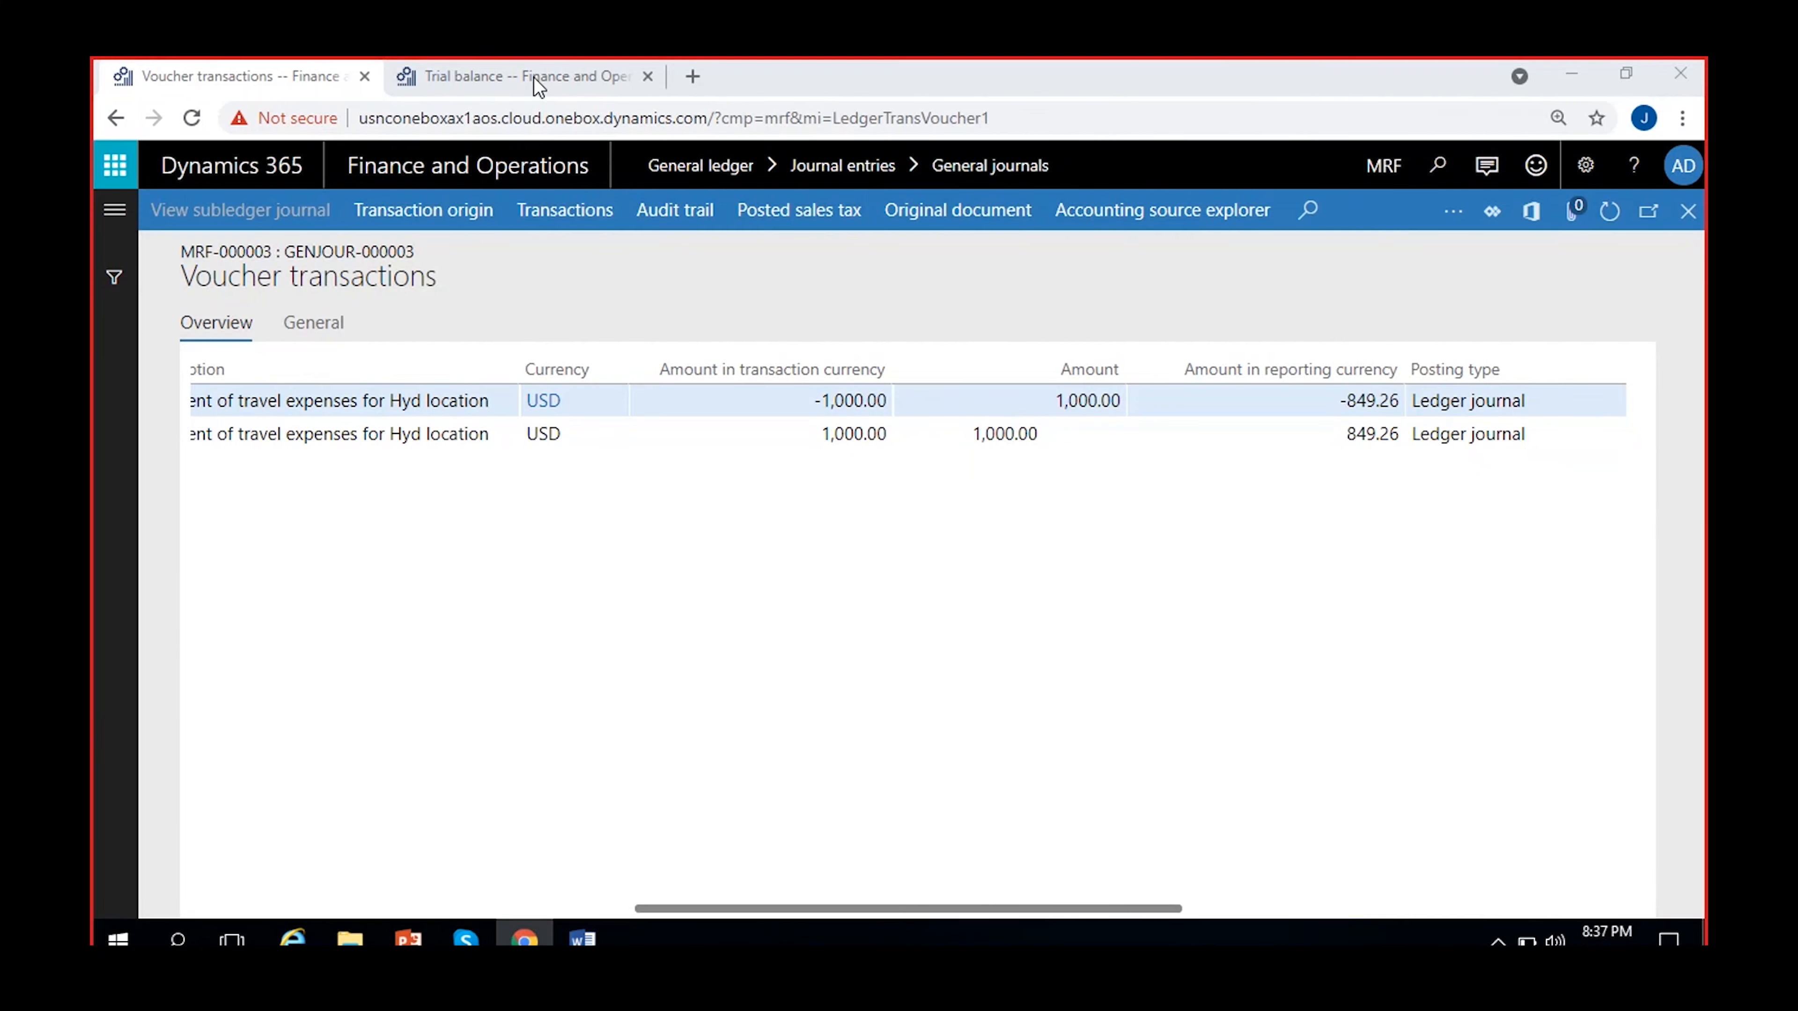
left_click(563, 65)
left_click(101, 206)
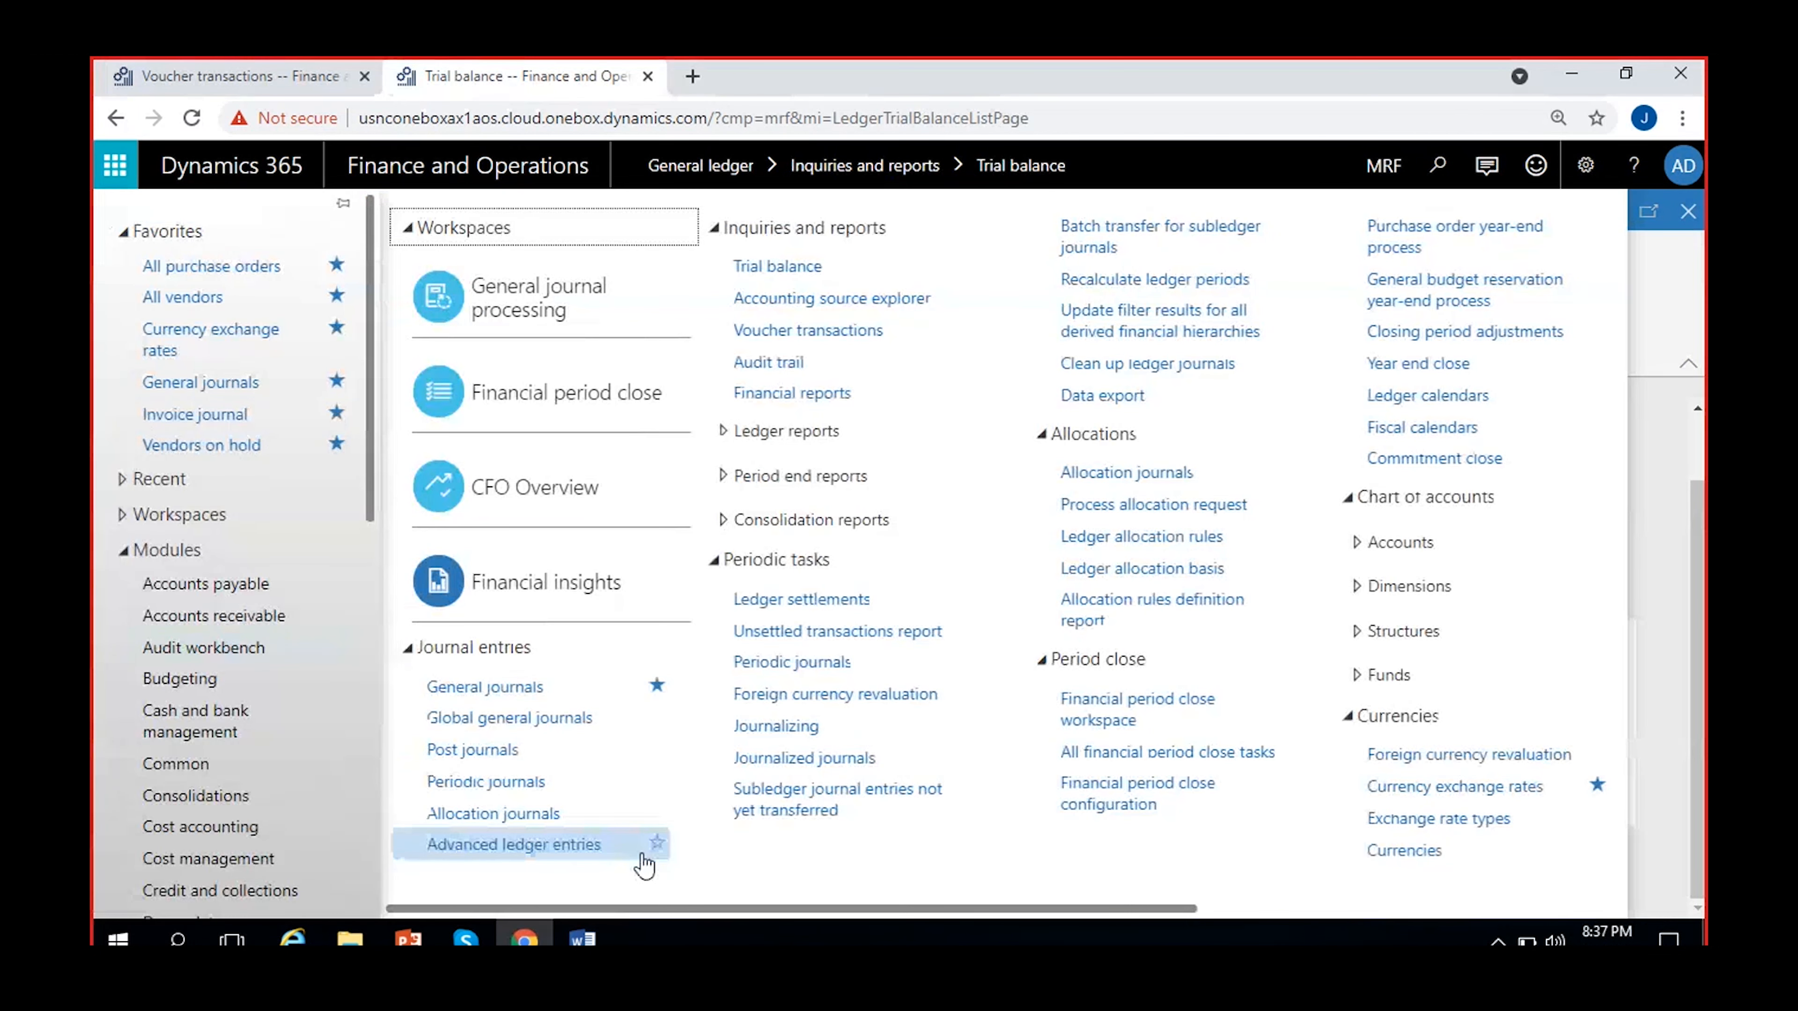
left_click_drag(760, 908, 1213, 893)
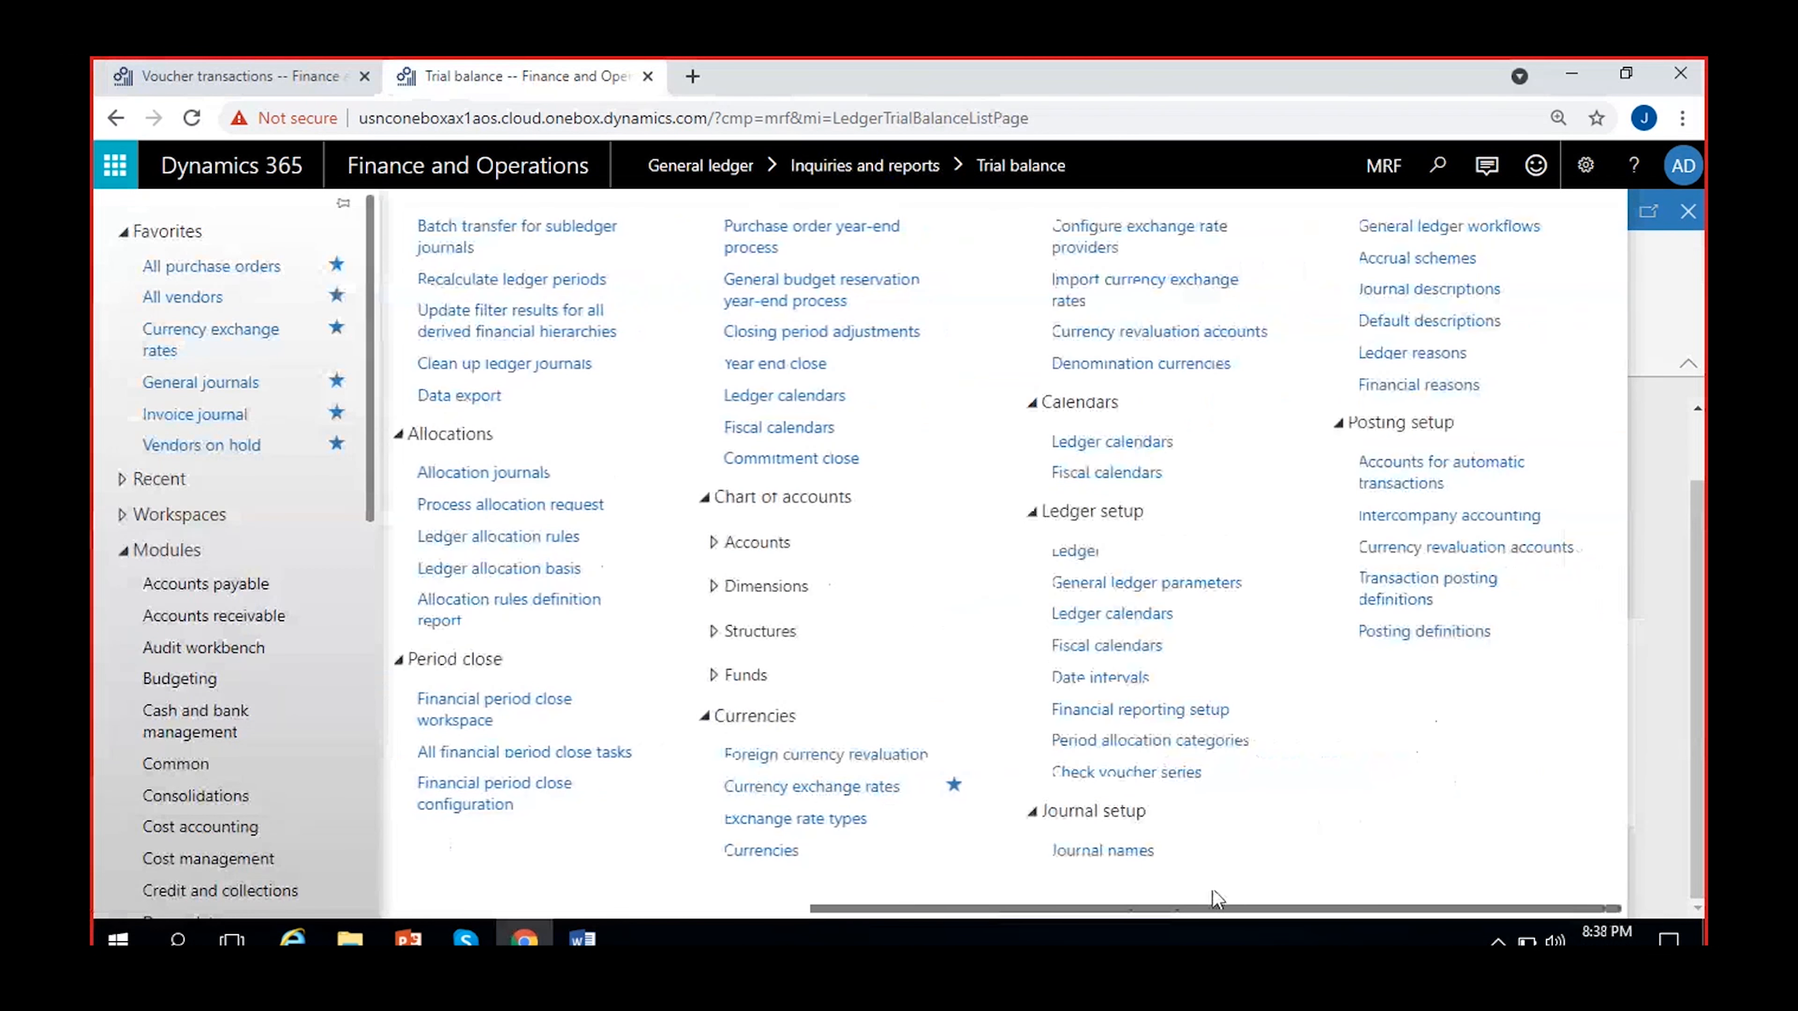
left_click(1117, 553)
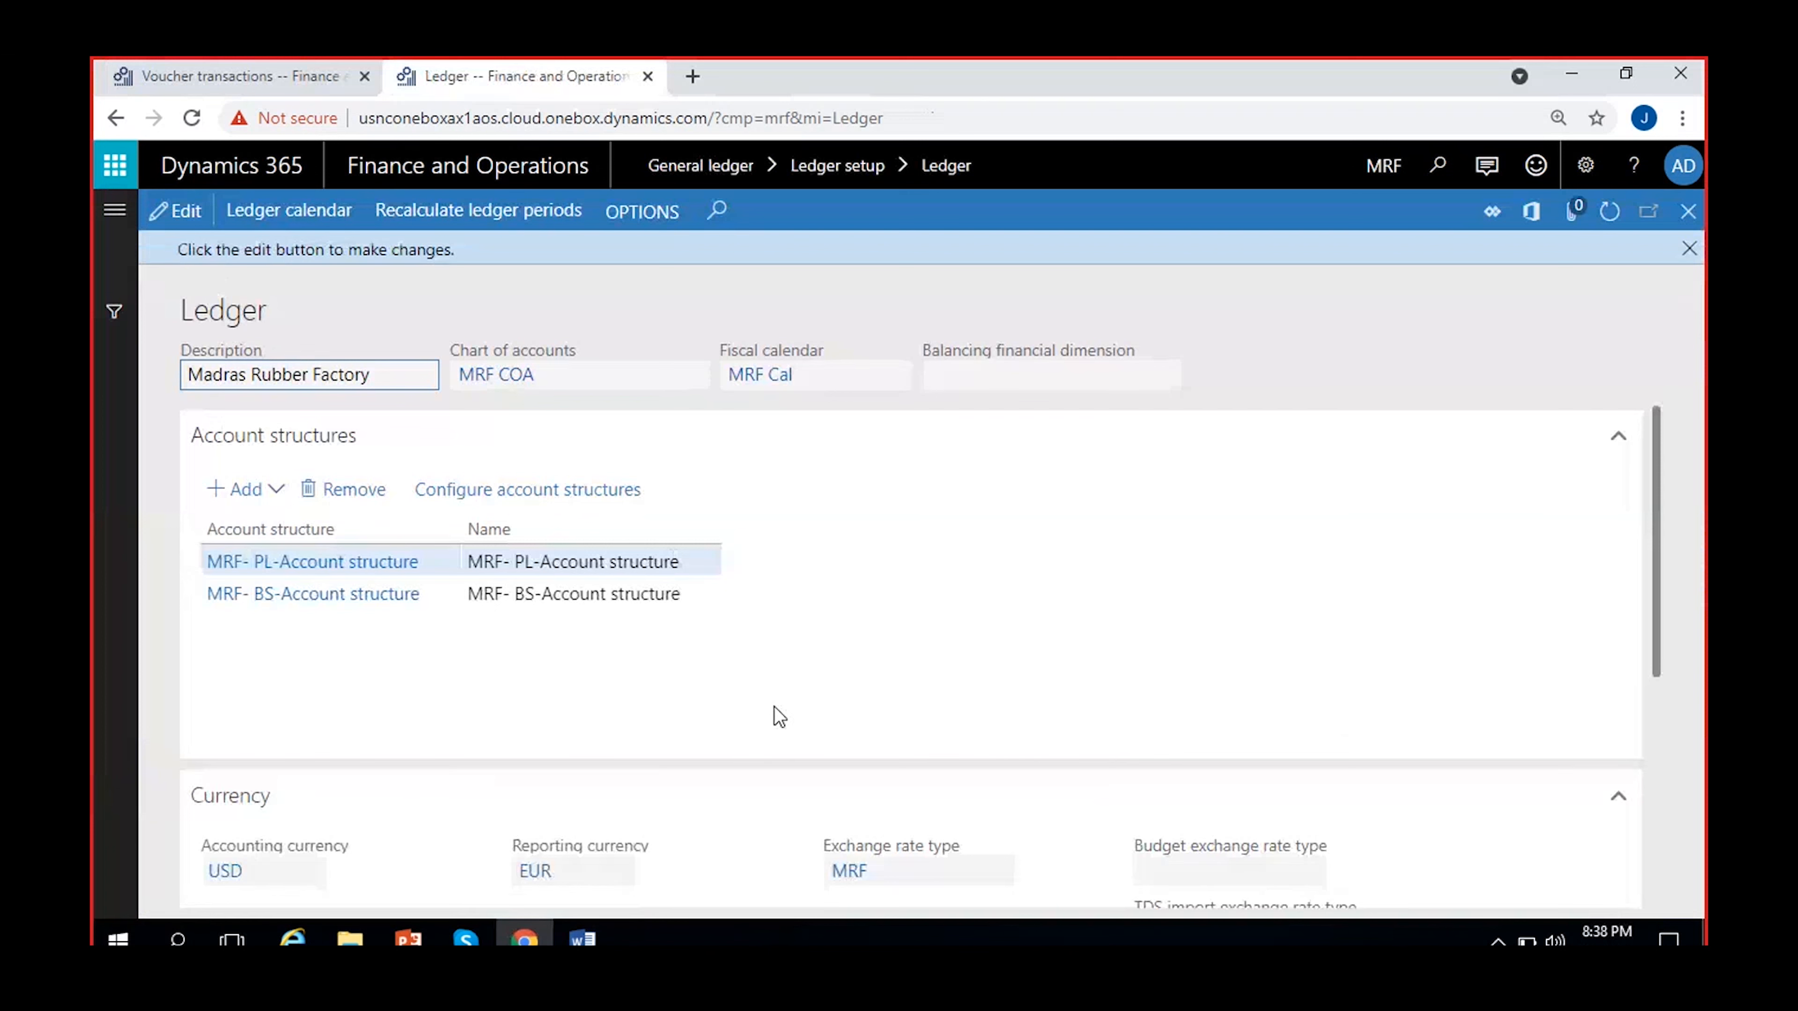
Put the ledger form into edit mode and check its chart of accounts, accounting currency and reporting currency.
scroll(361, 643, "down", 3)
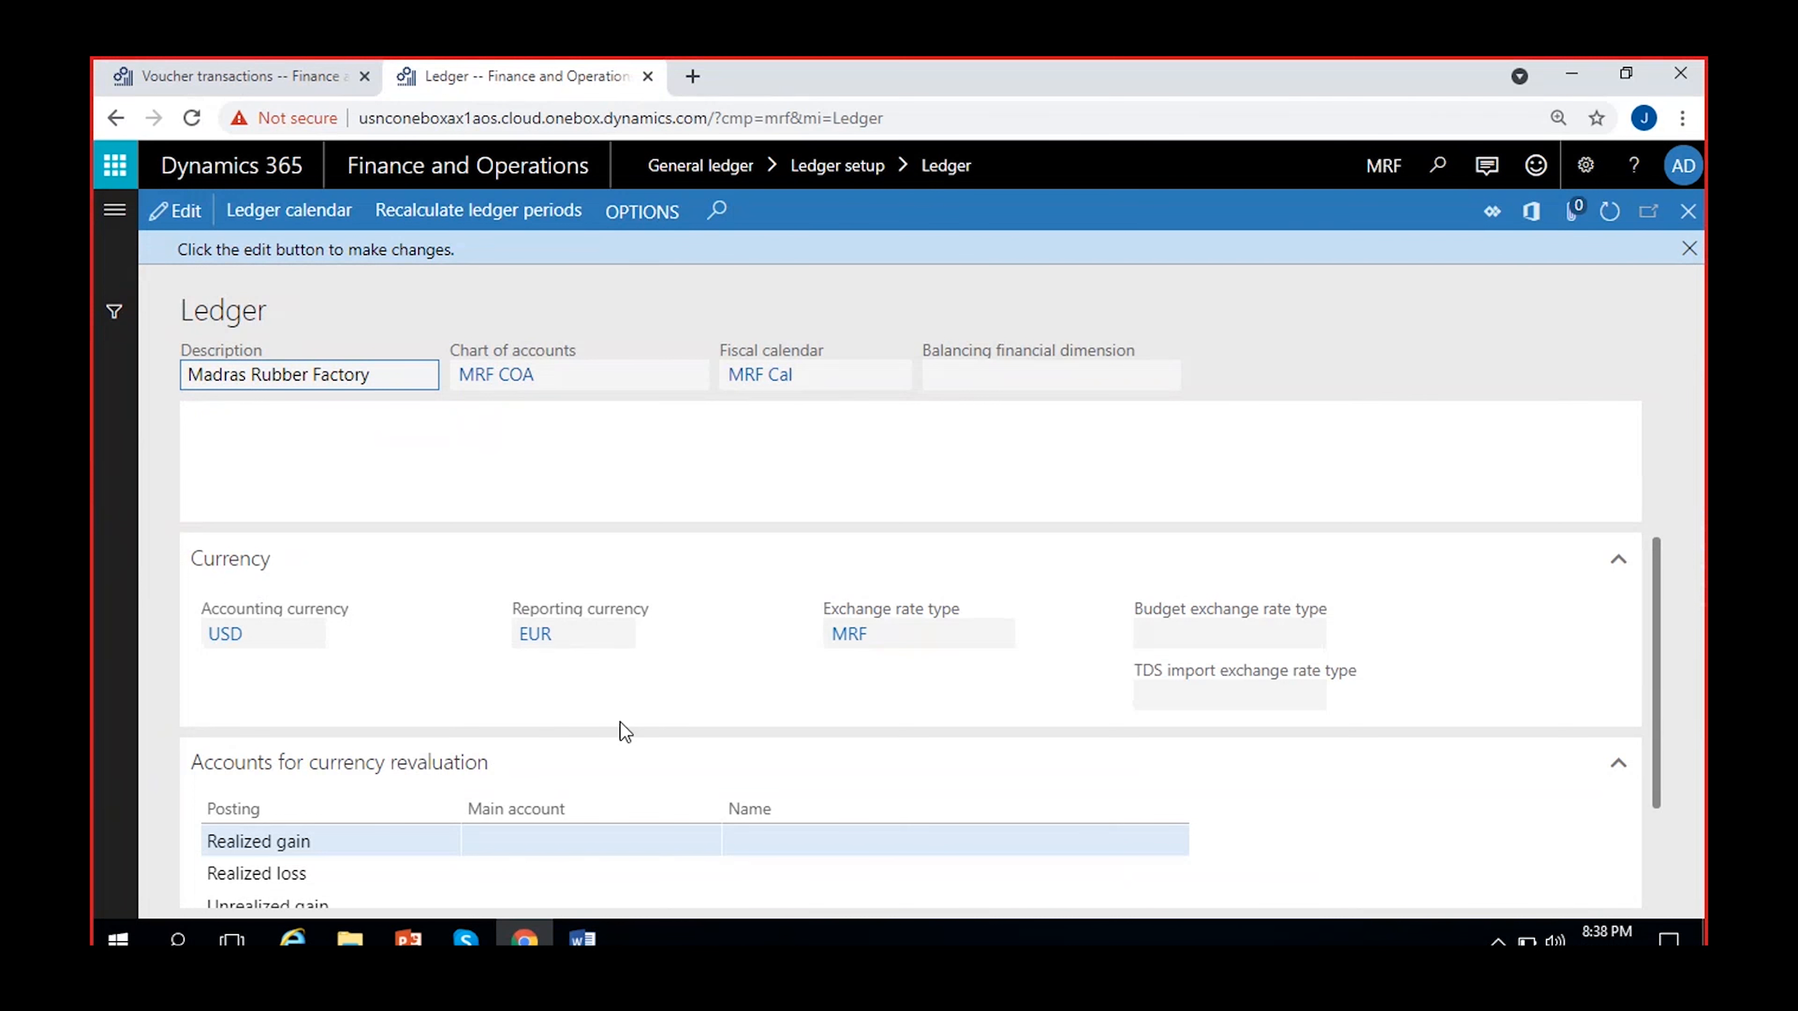
left_click(177, 210)
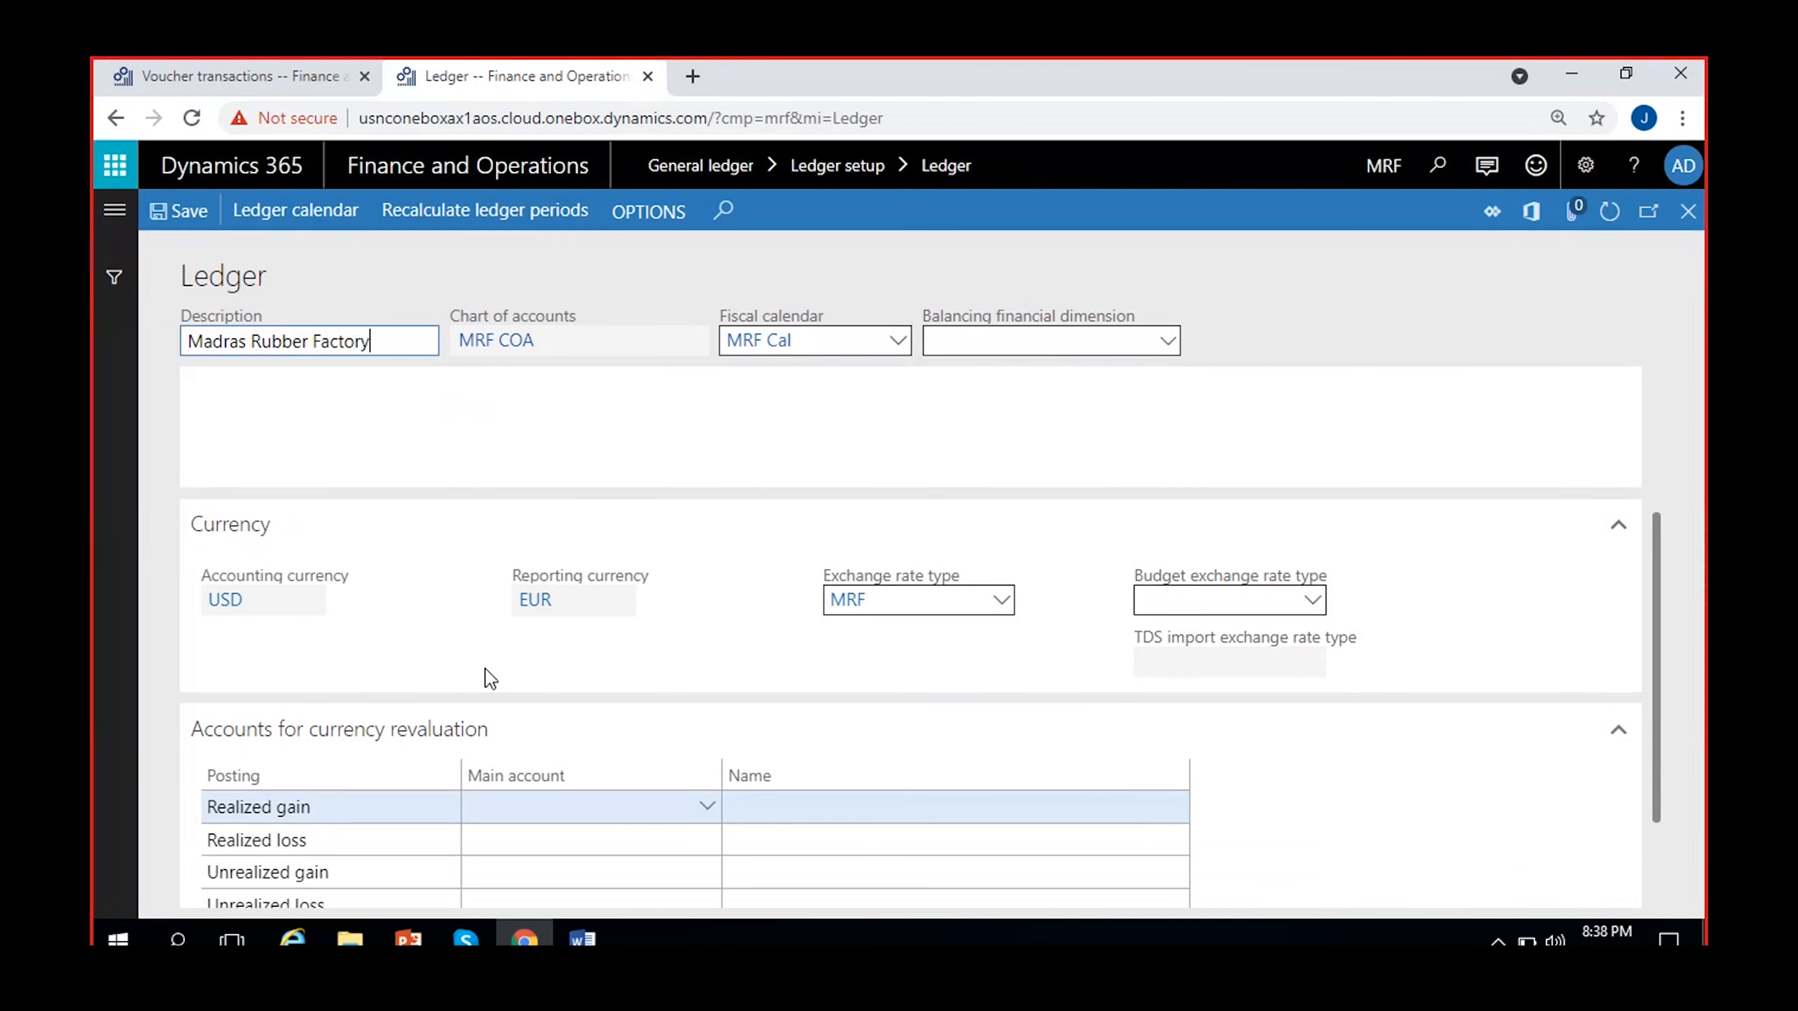
left_click(588, 354)
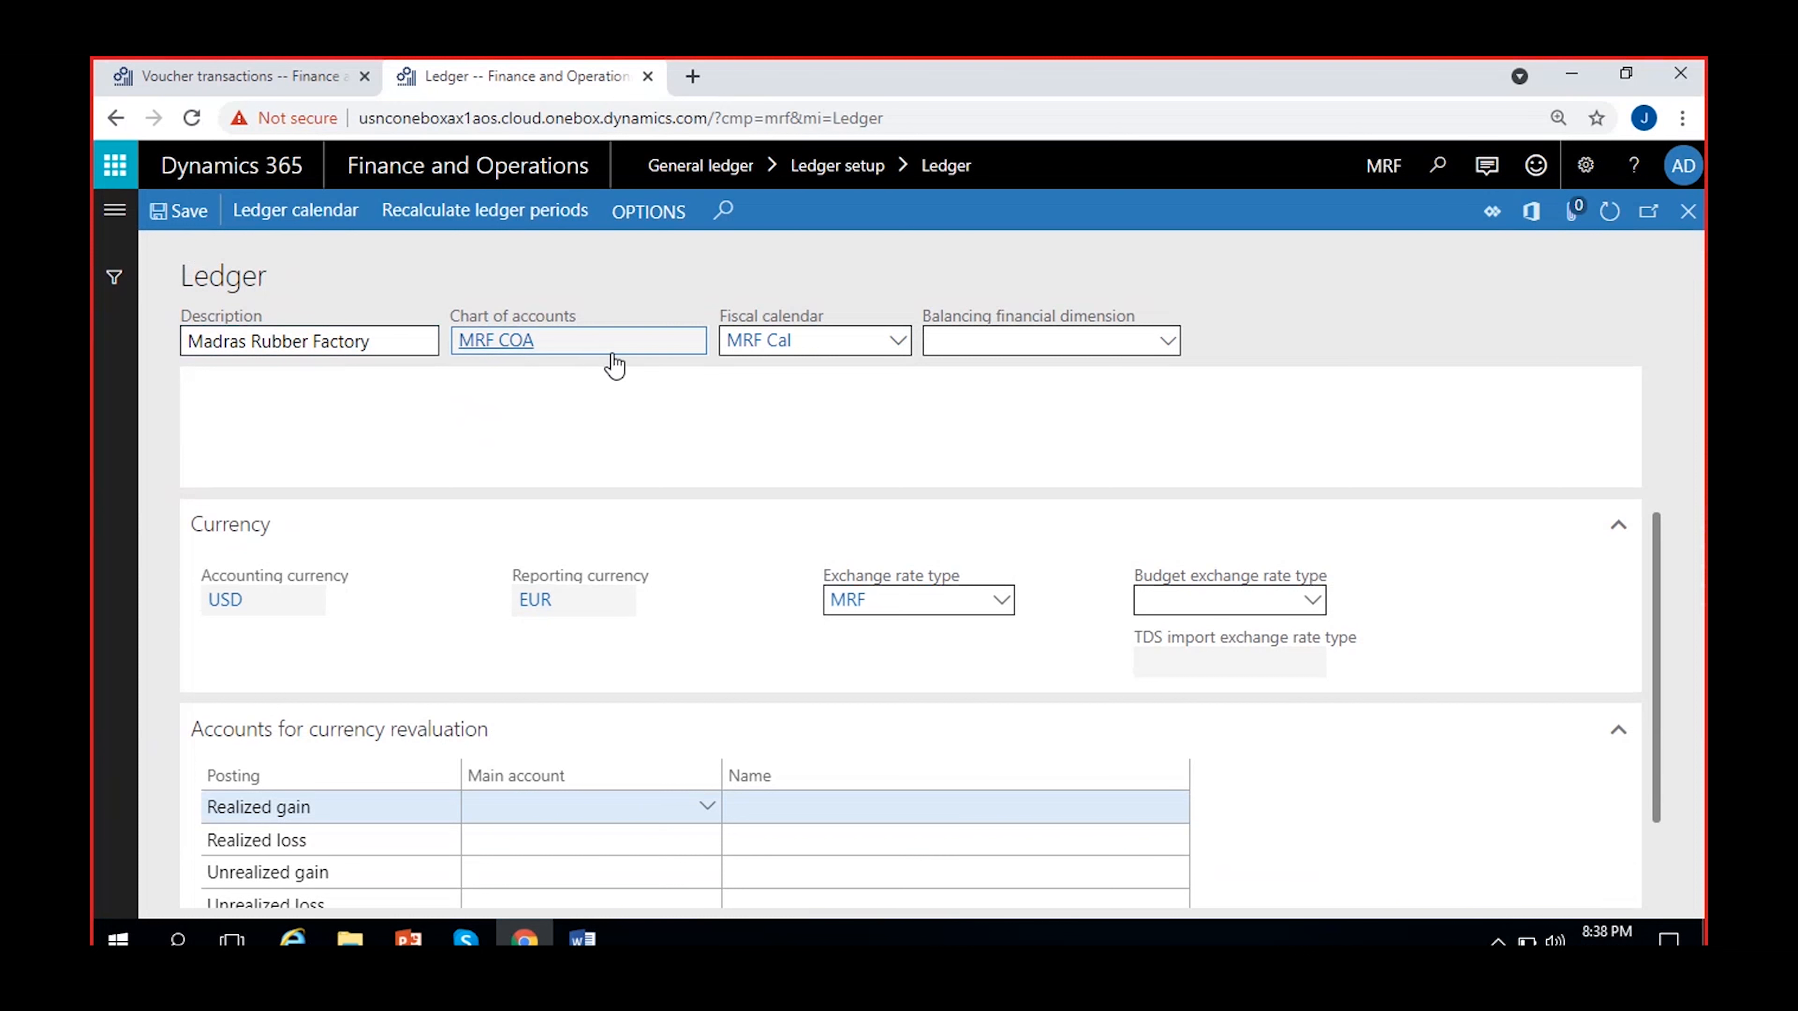
left_click(286, 608)
left_click(596, 611)
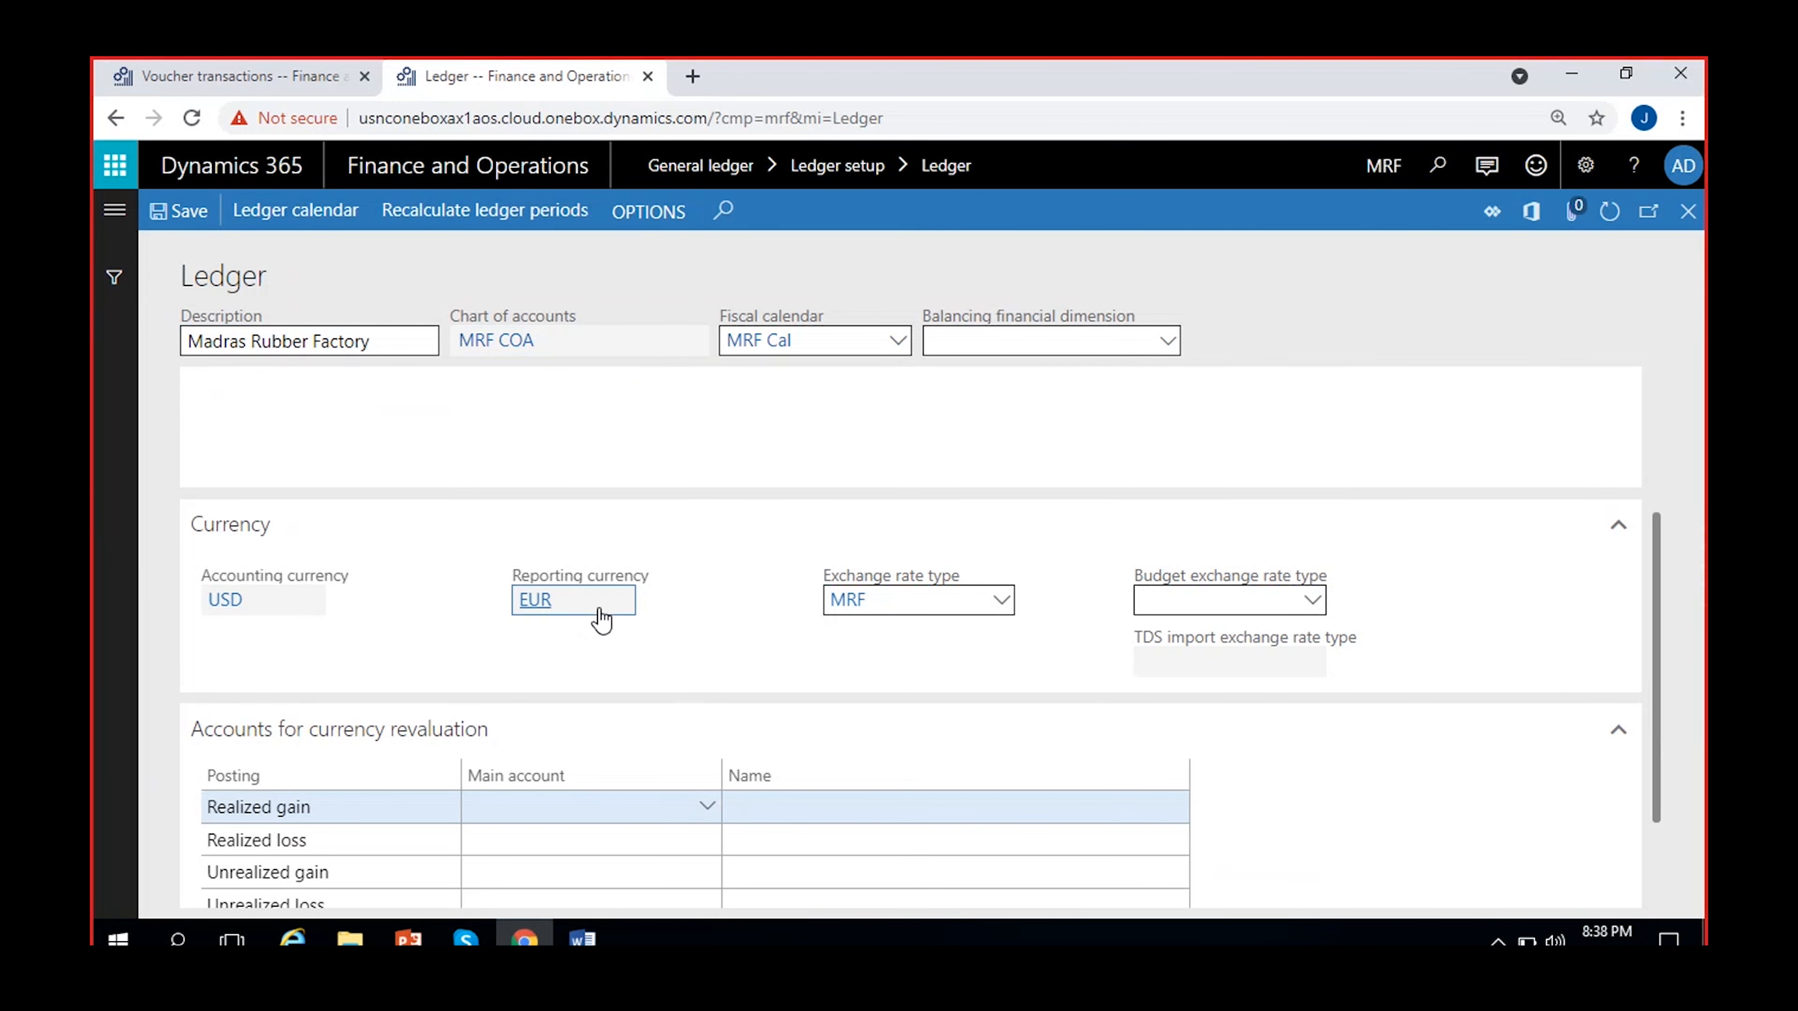
left_click(322, 606)
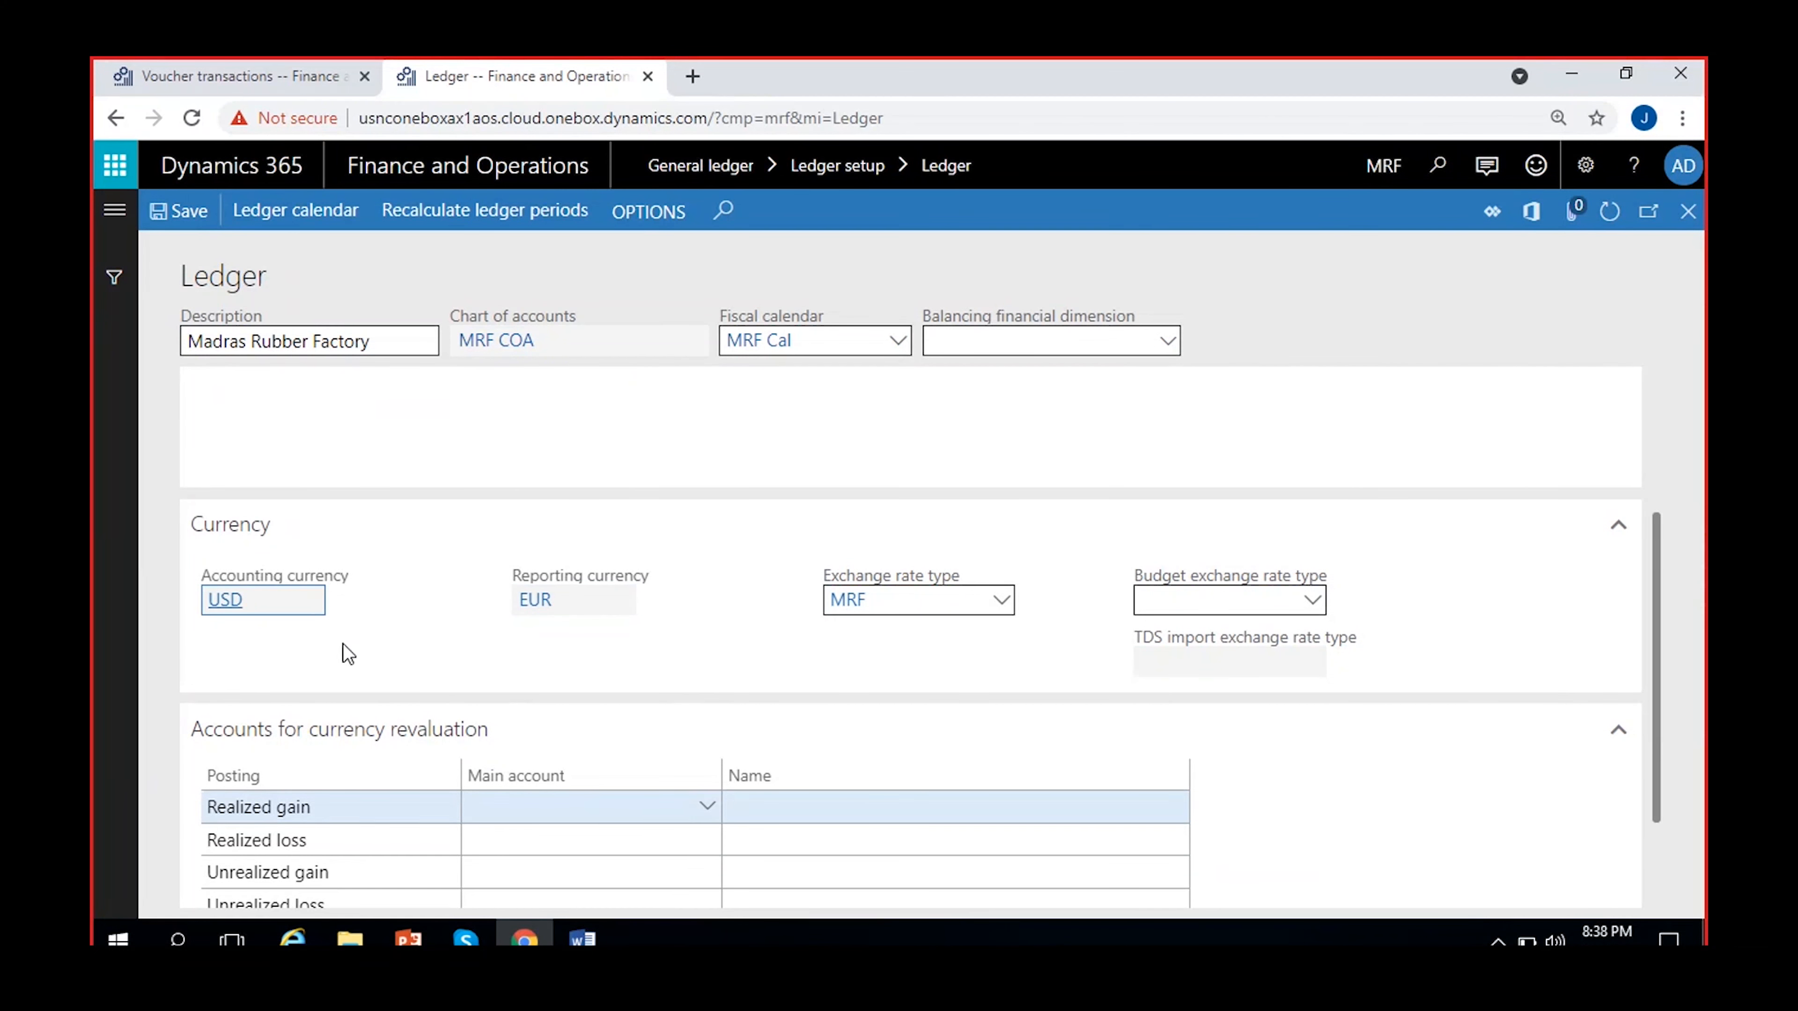
left_click(623, 613)
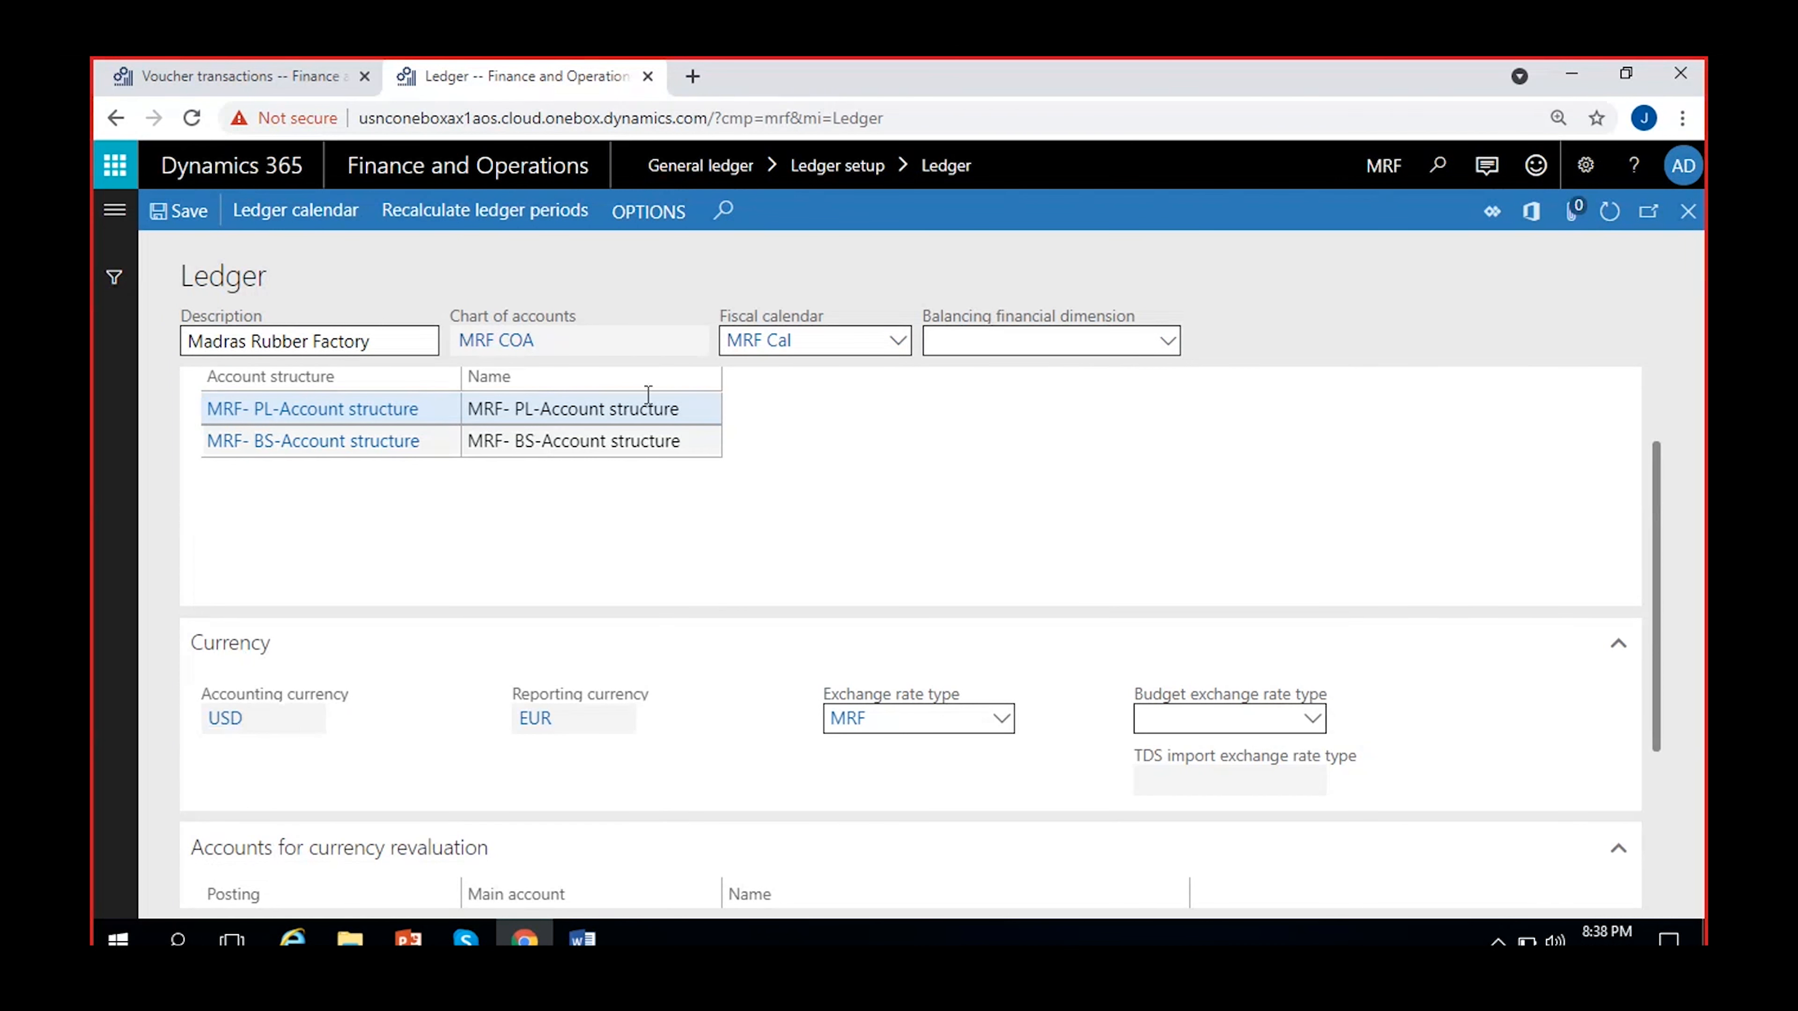
Look through the available fiscal calendars and review the ledger's currency and currency revaluation account sections.
left_click(896, 347)
left_click(896, 343)
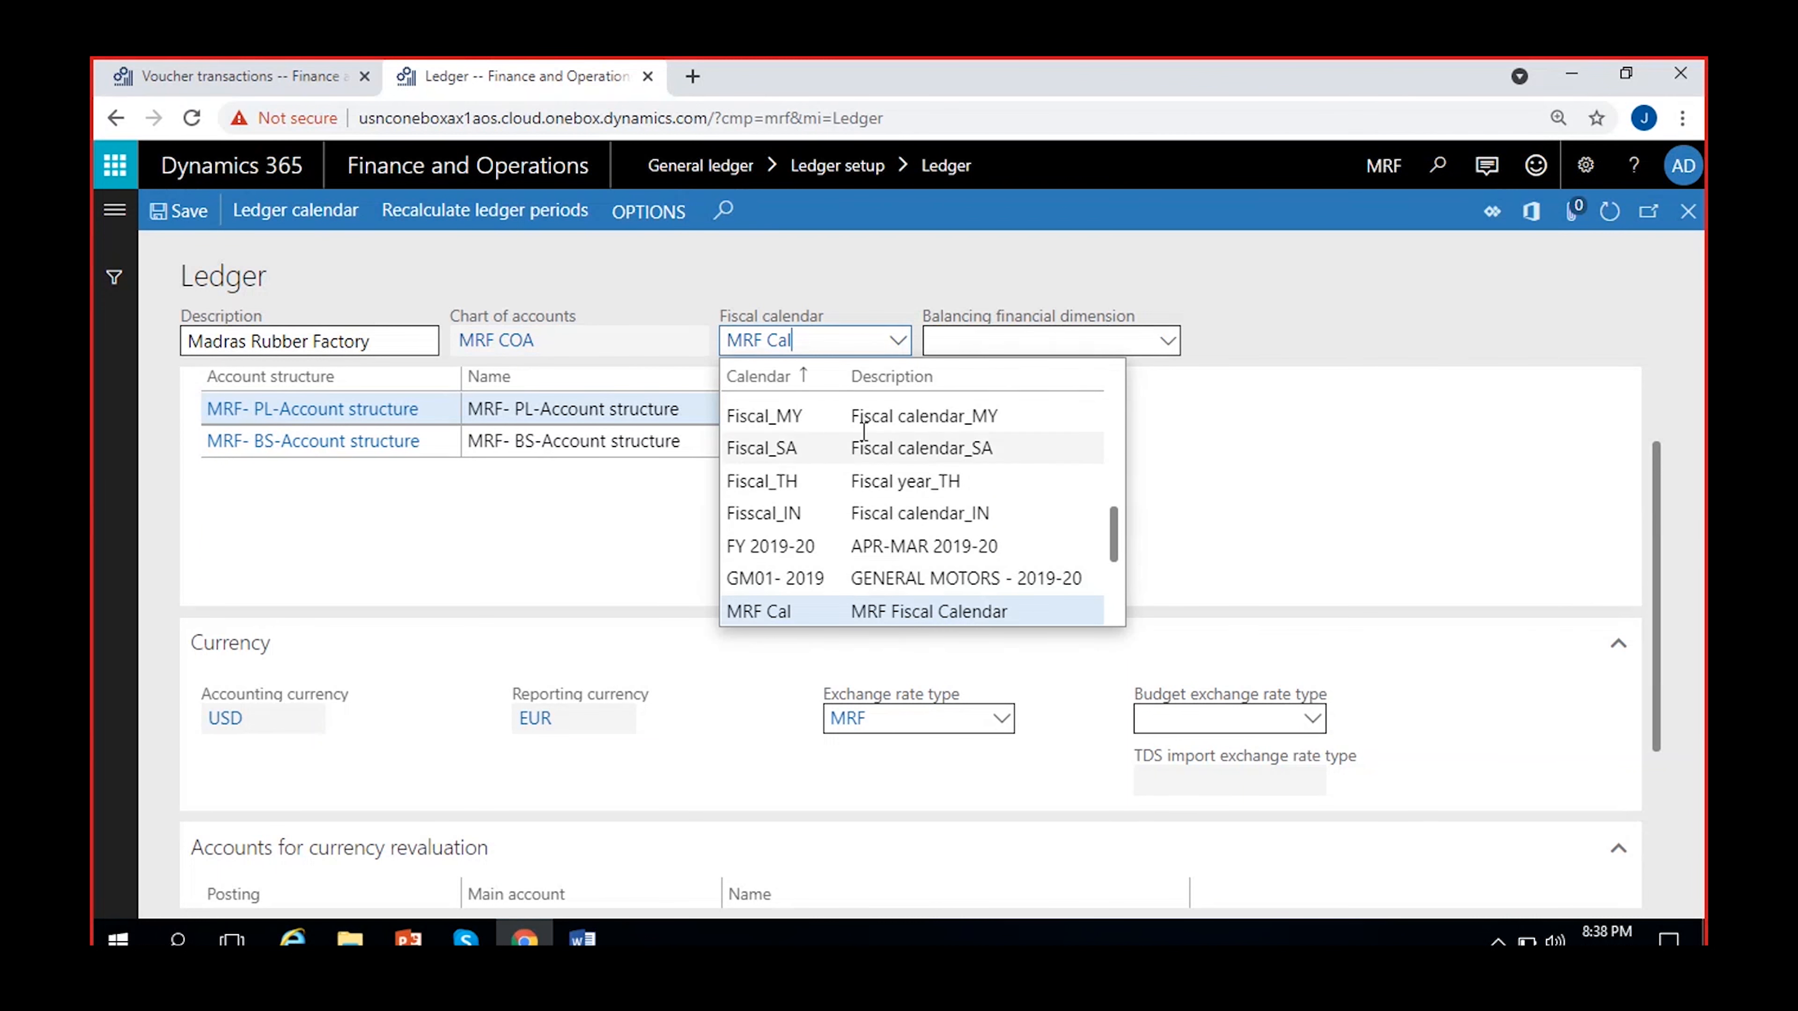
left_click(882, 305)
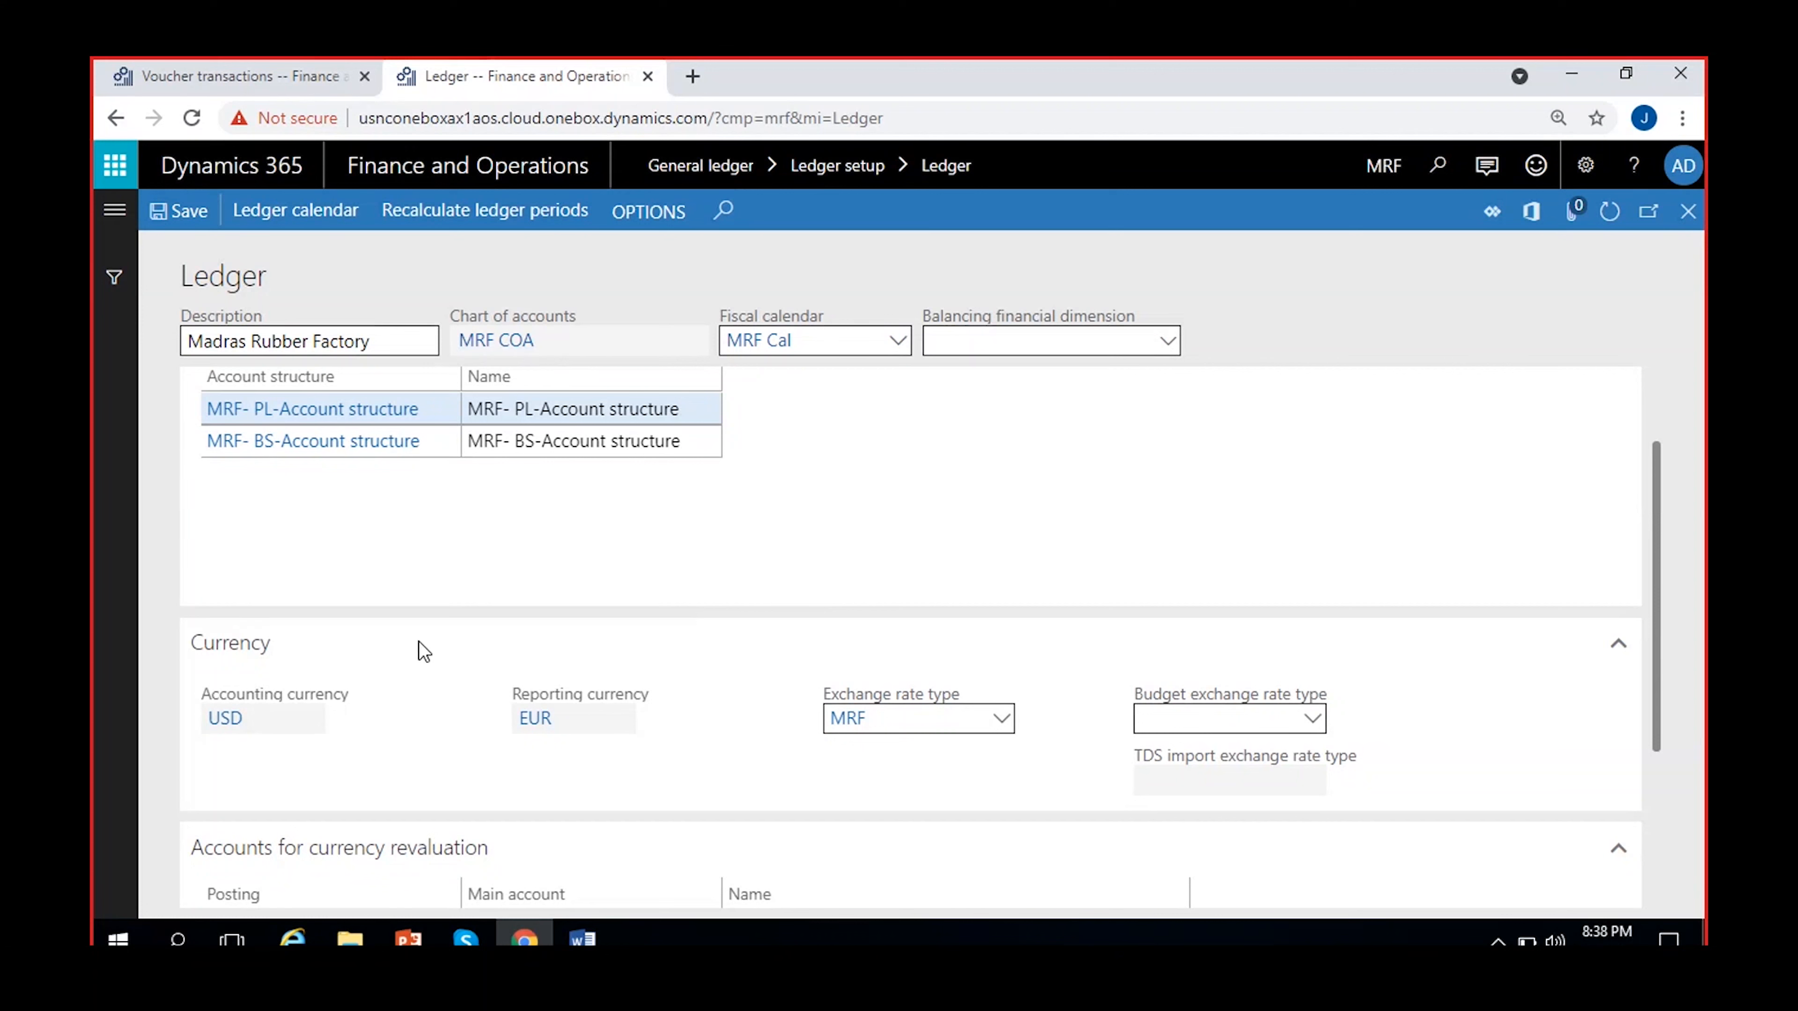
scroll(718, 836, "down", 2)
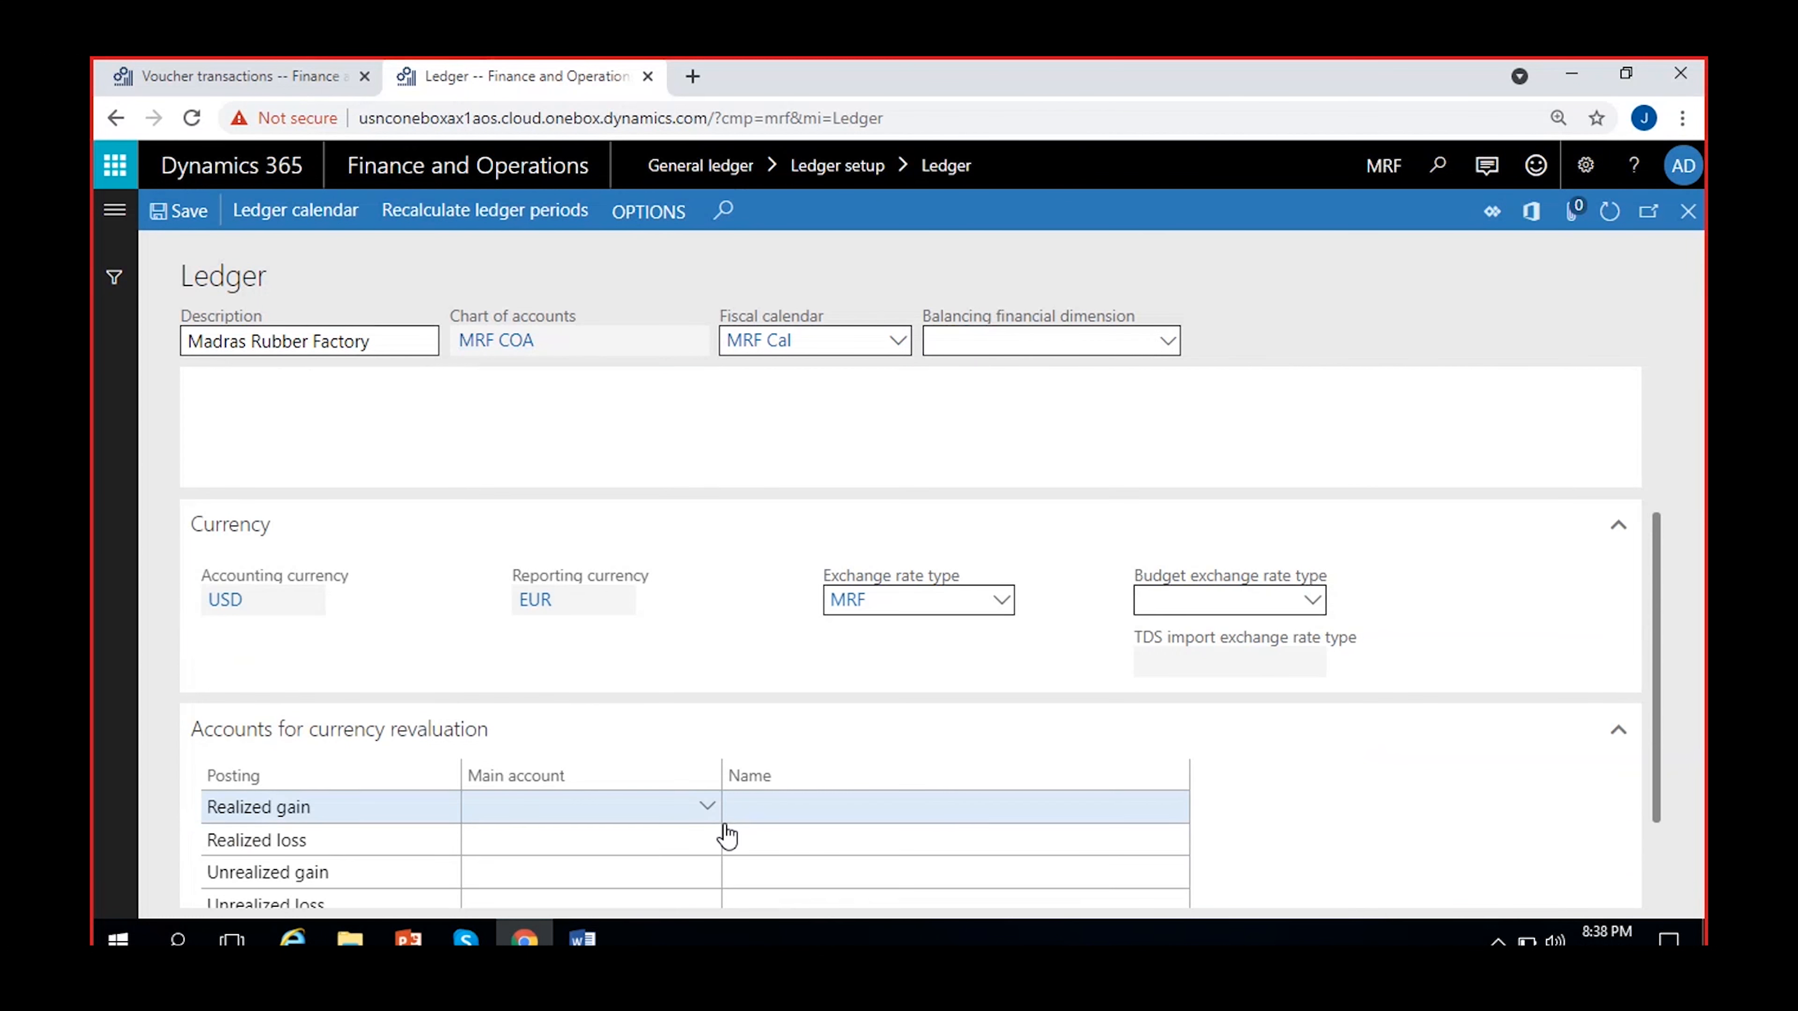
scroll(566, 659, "up", 2)
scroll(520, 679, "up", 2)
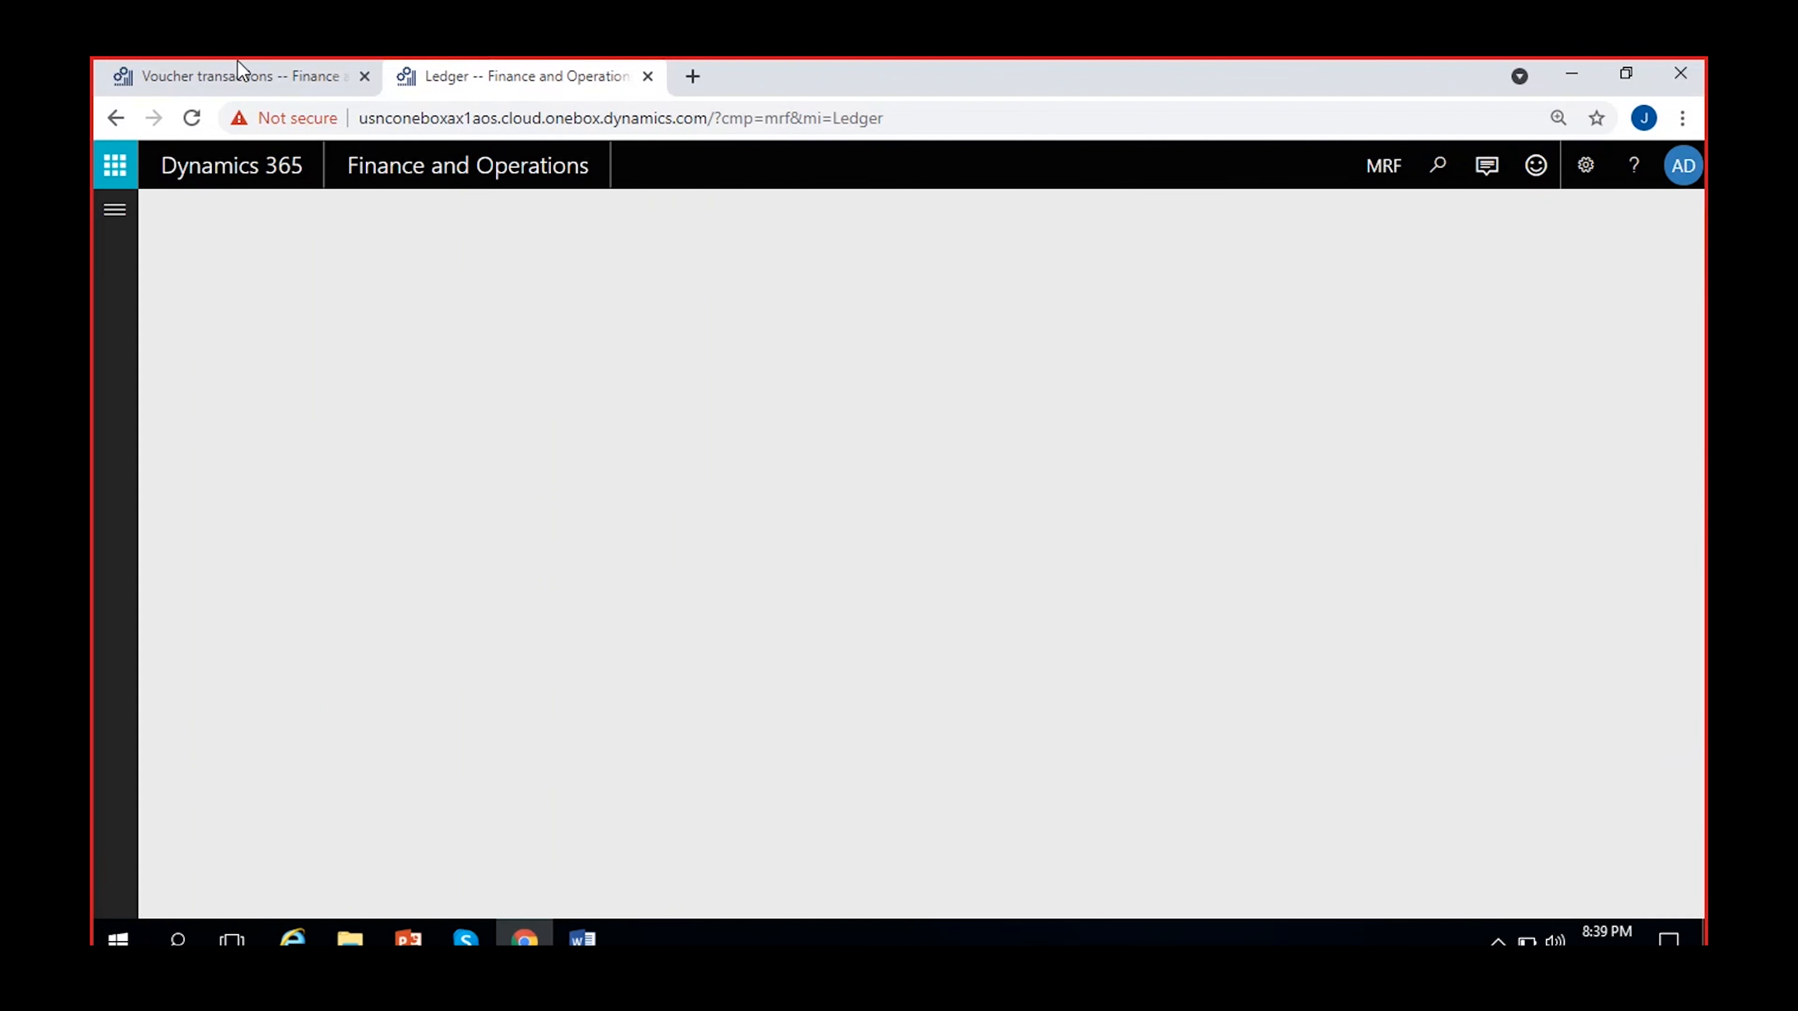
Return to the Hyd location voucher transactions, review the posting and date columns, and widen the Voucher column to show full numbers.
left_click(237, 60)
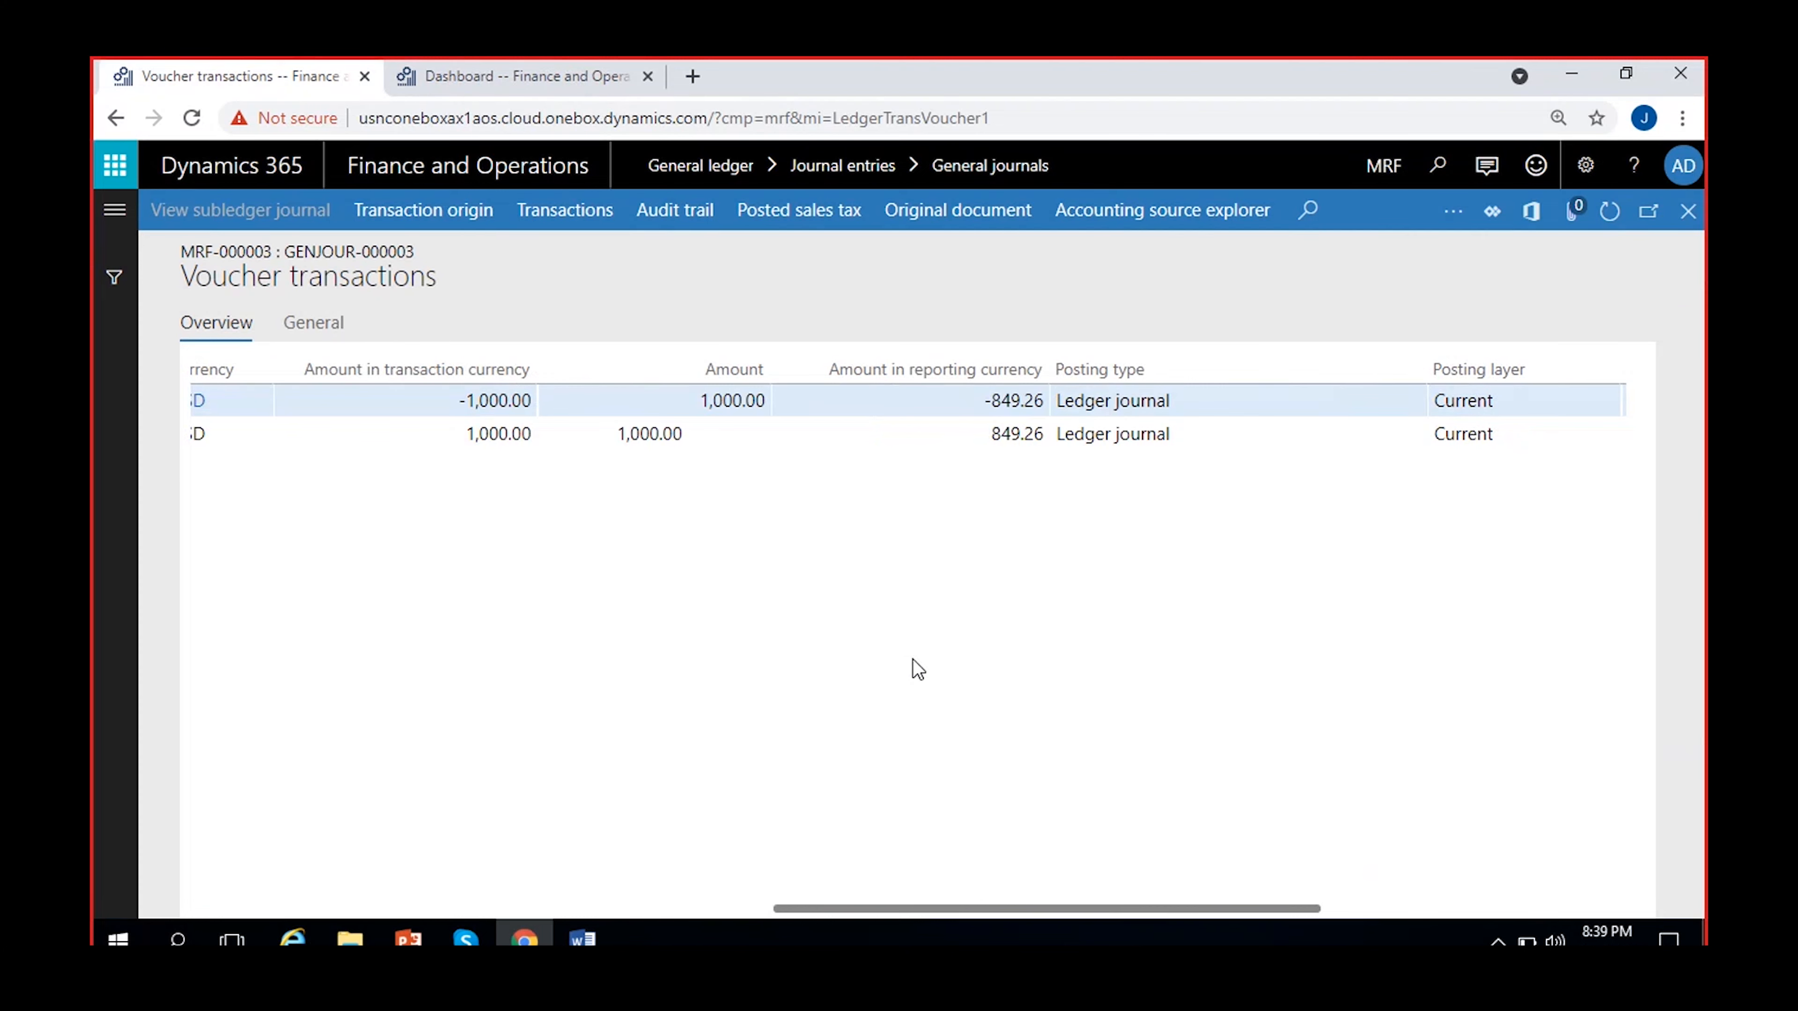
scroll(918, 669, "right", 3)
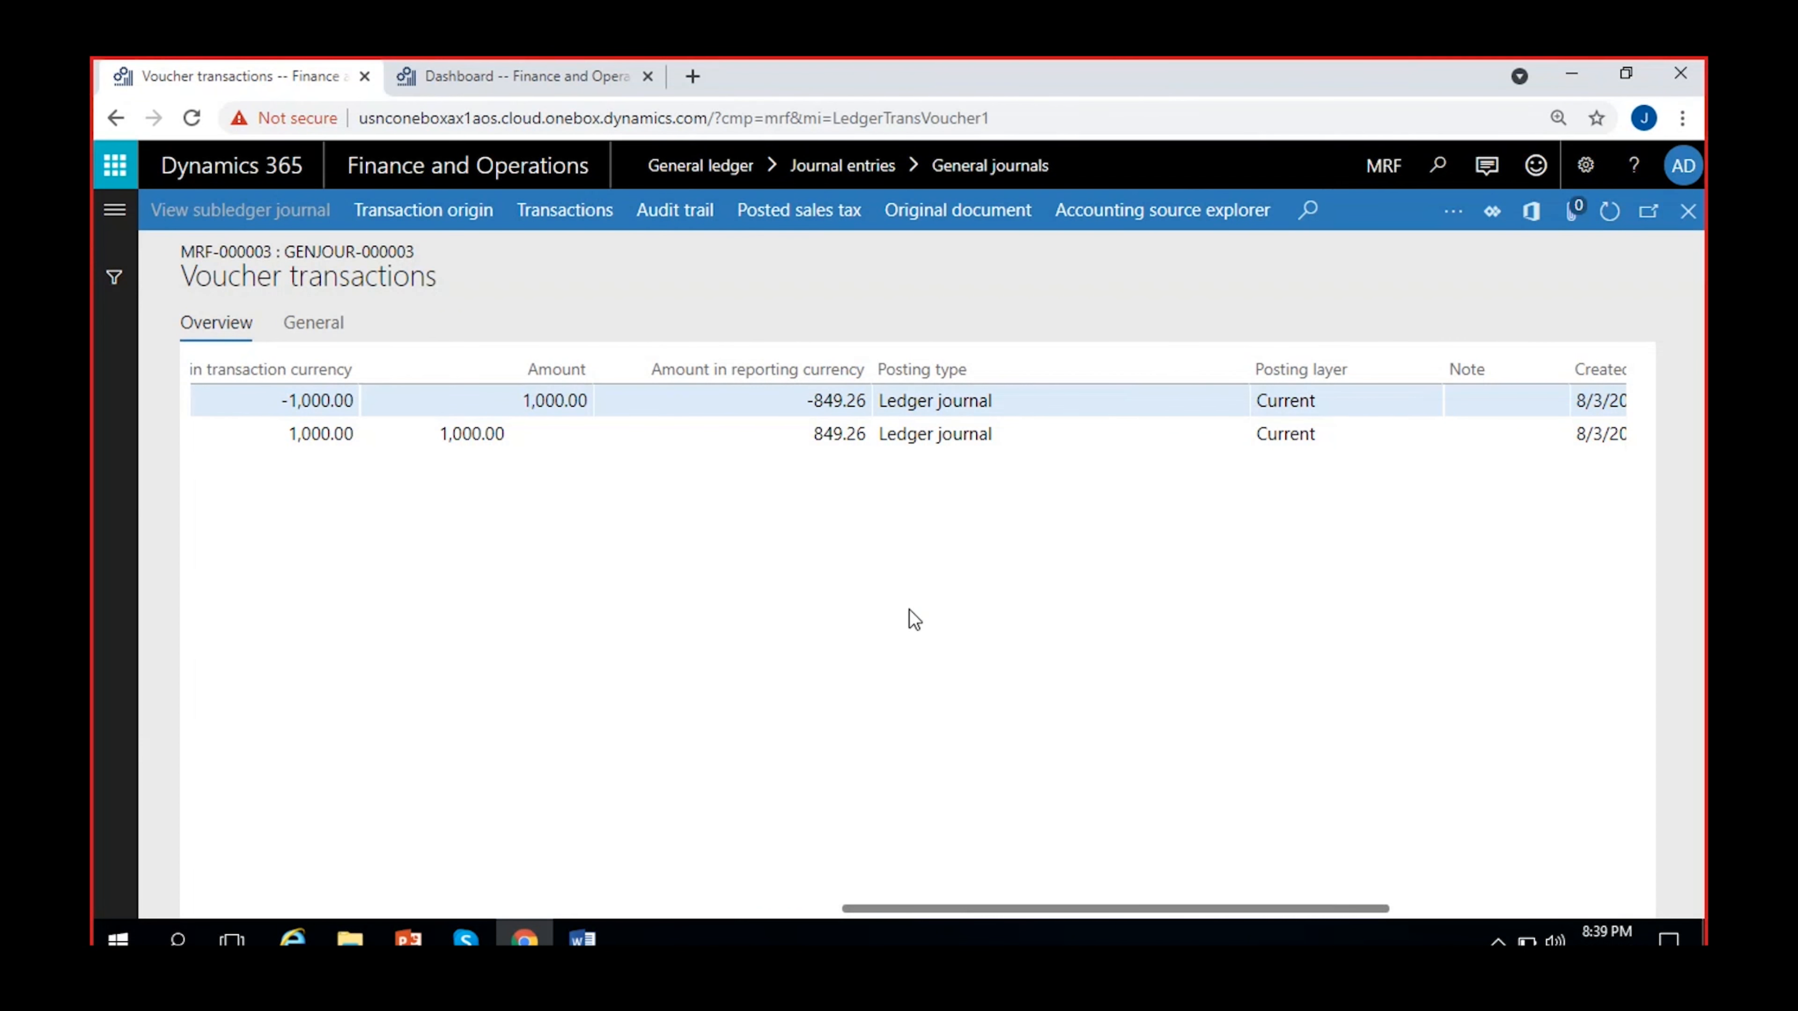
scroll(909, 610, "right", 3)
scroll(909, 609, "right", 3)
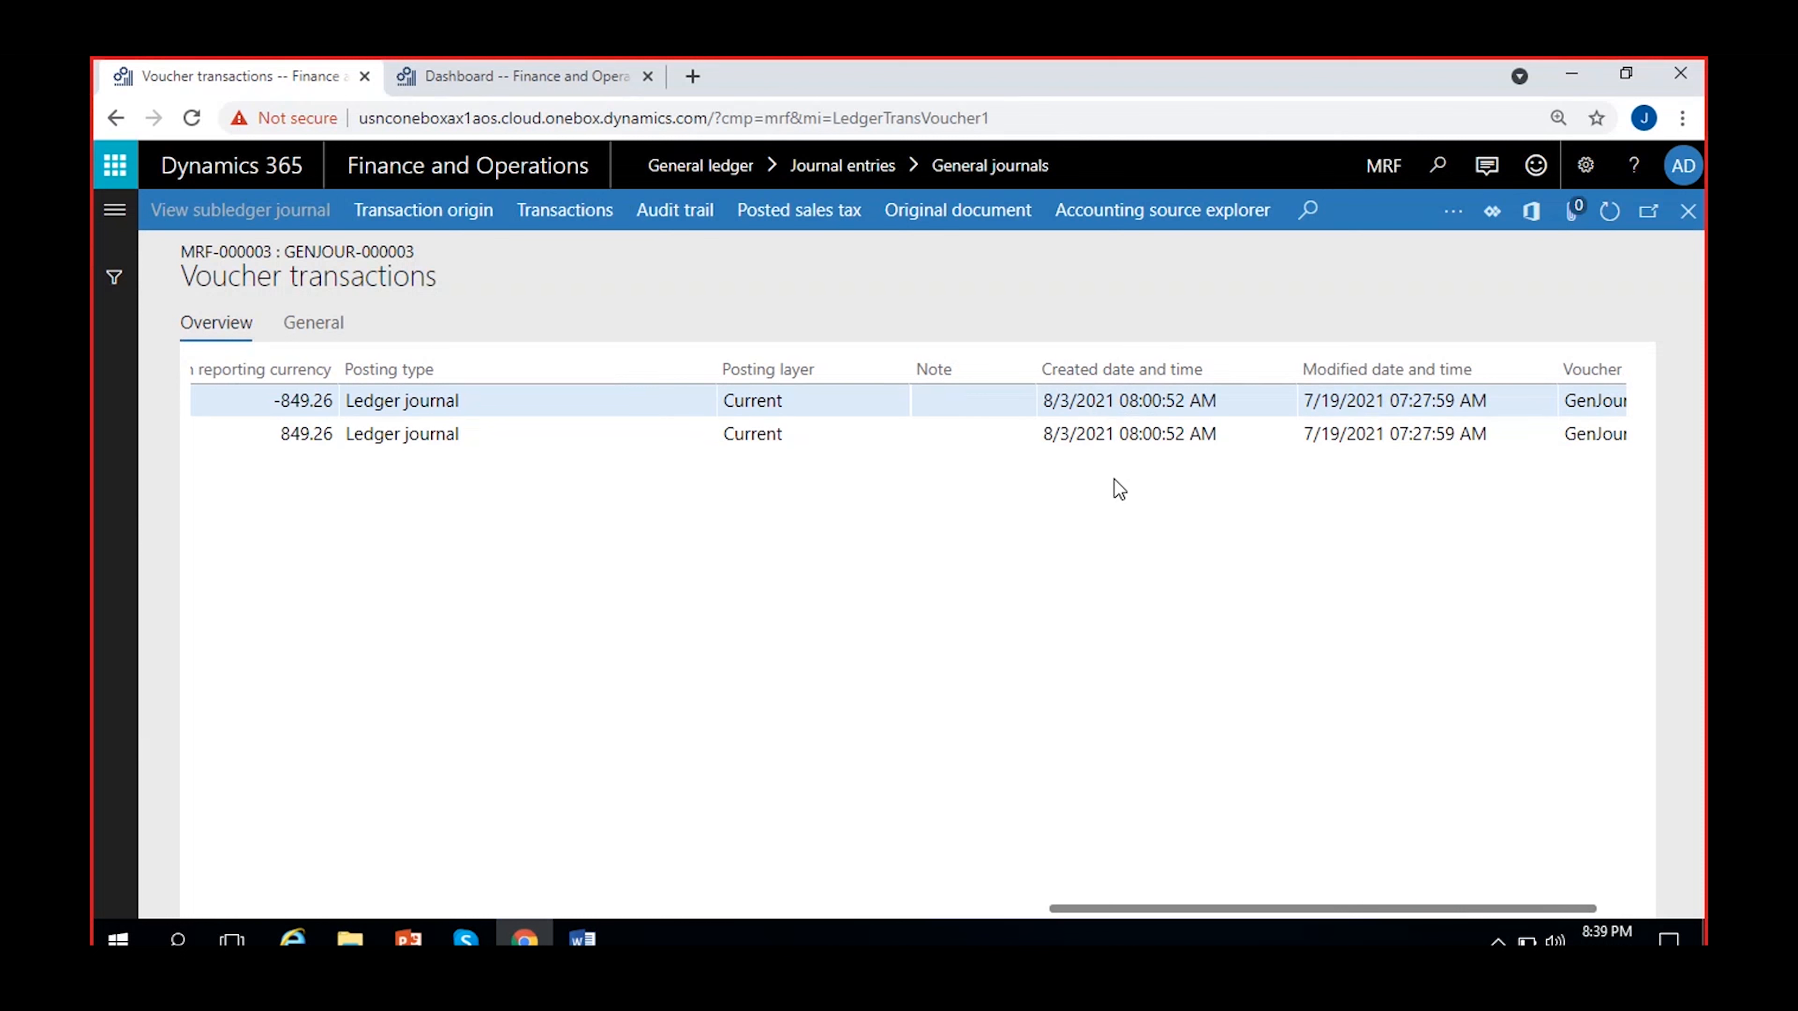
scroll(1129, 595, "right", 2)
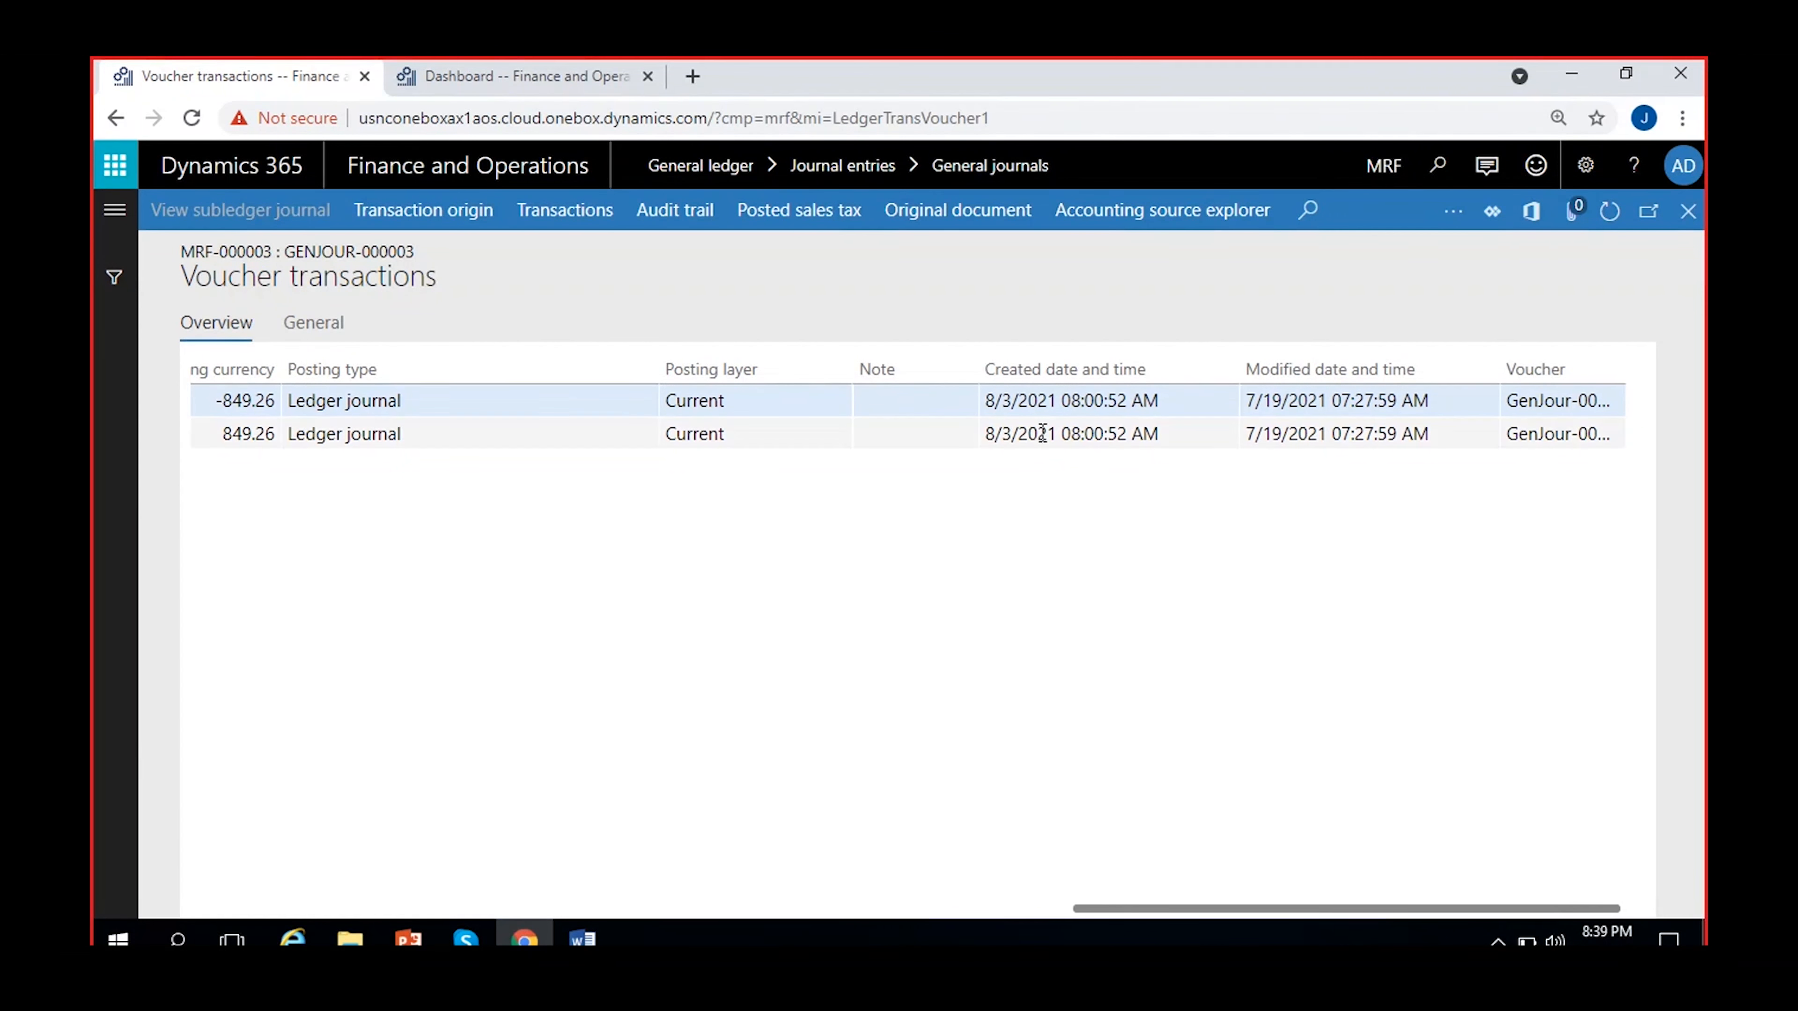
double_click(990, 399)
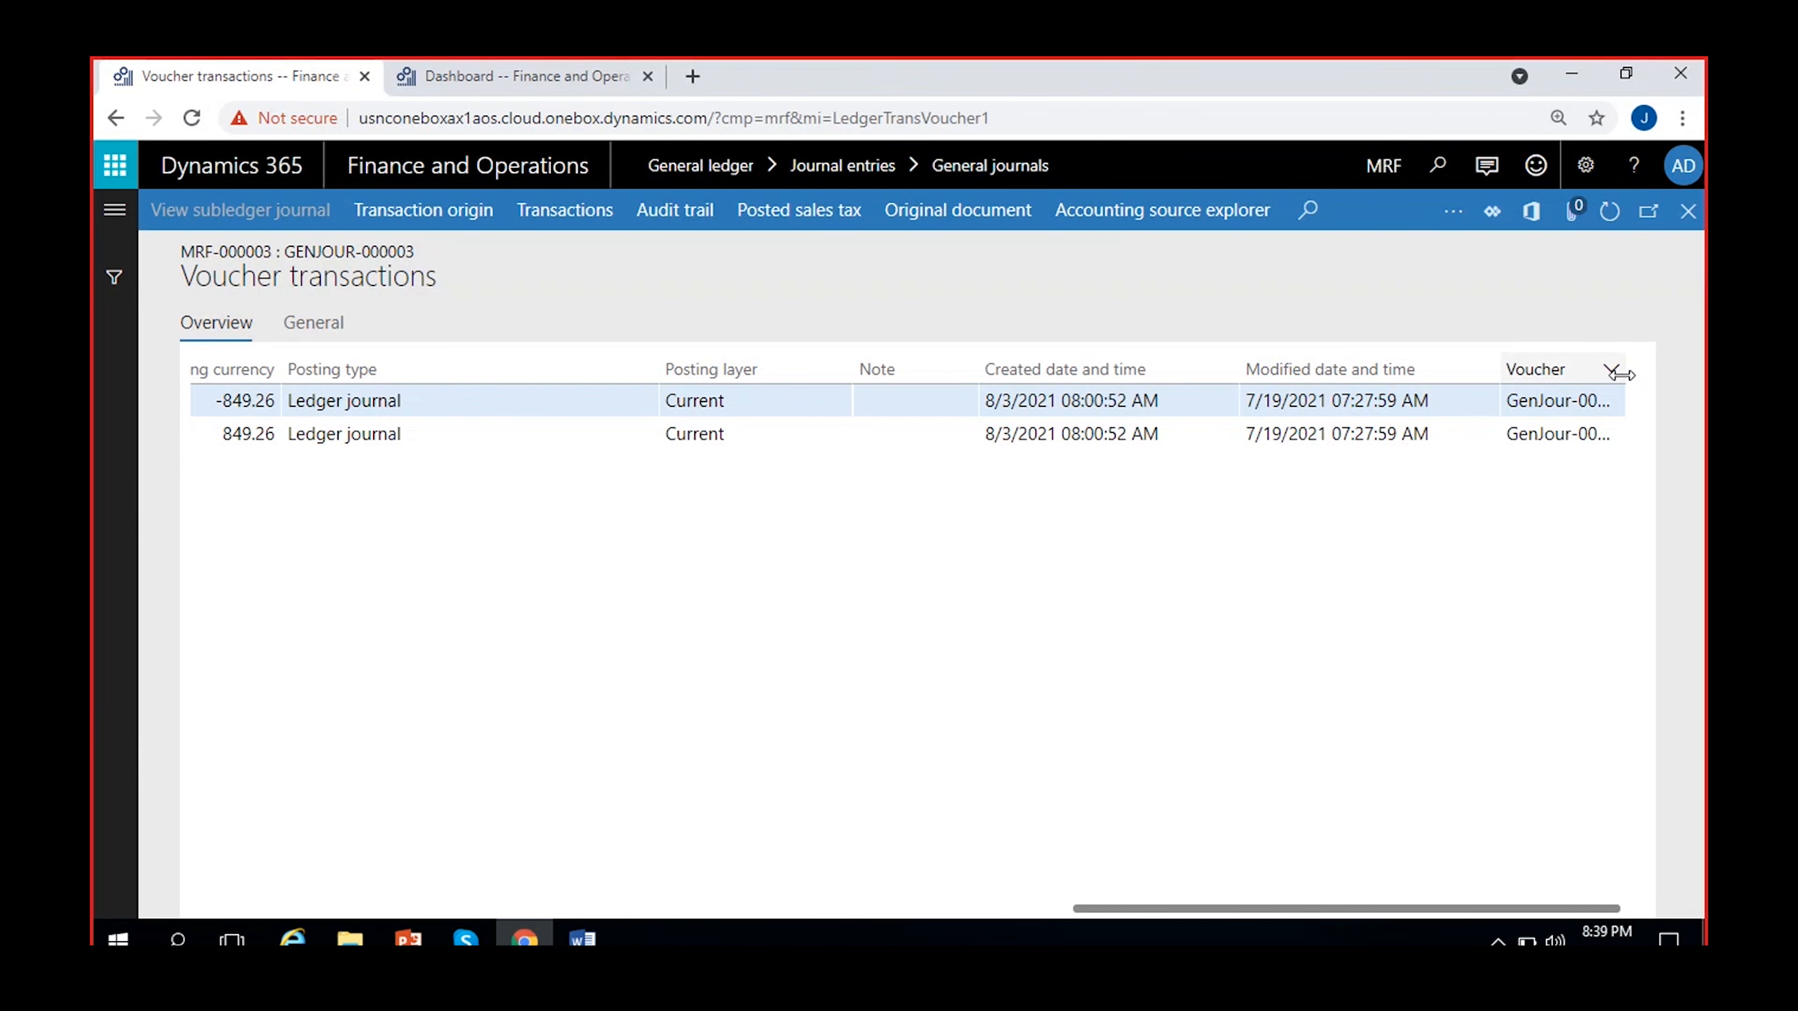
left_click_drag(1620, 369, 1698, 369)
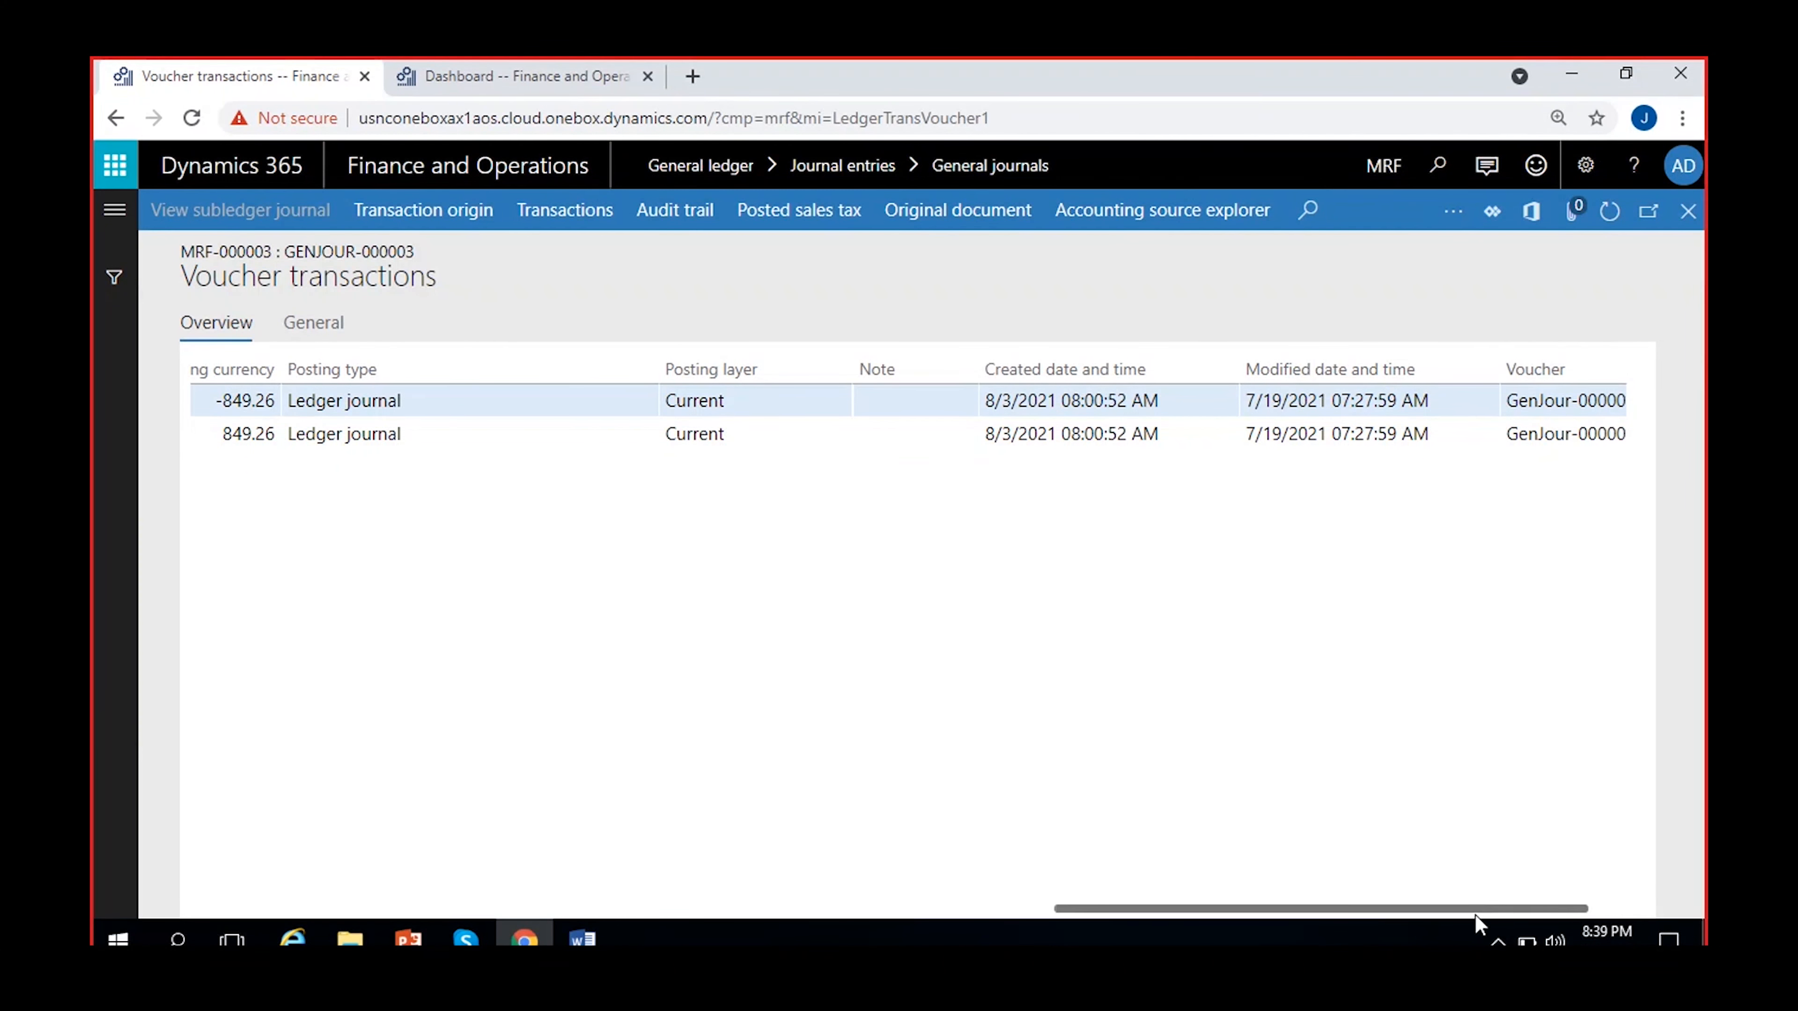
left_click_drag(1475, 910, 1639, 893)
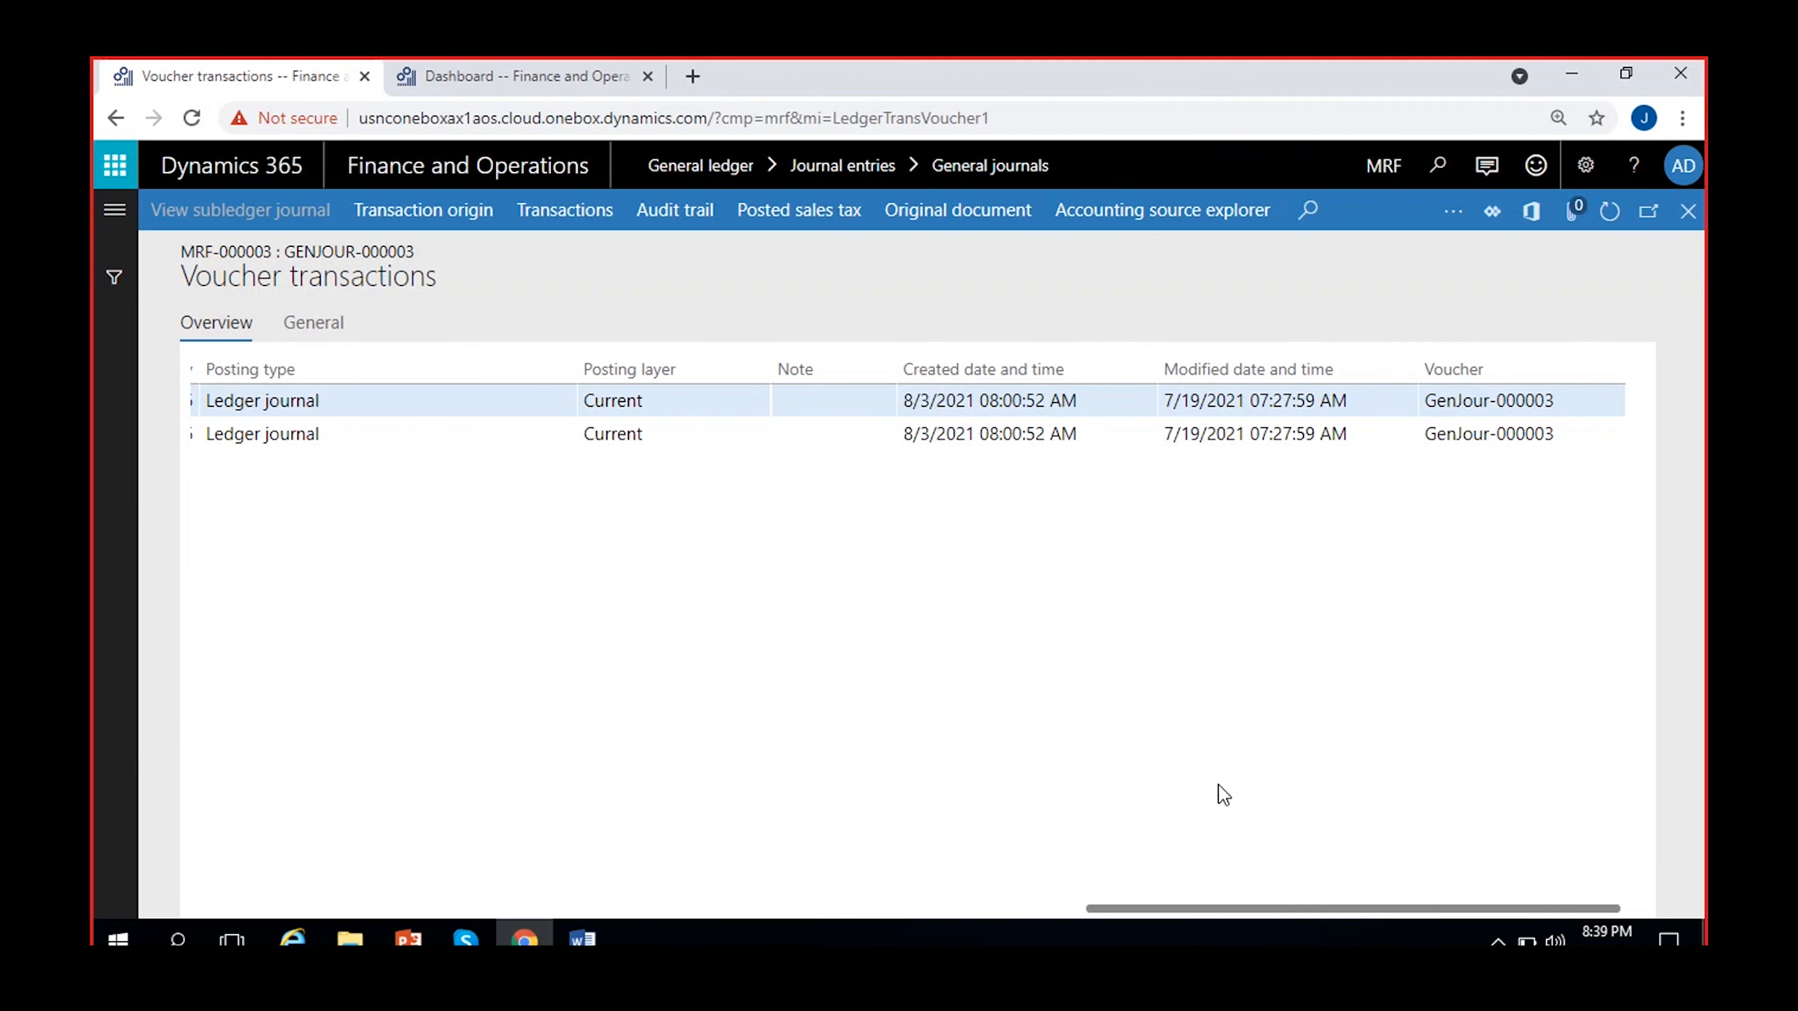
Go back to the journal lines and open the voucher transactions for the Bang location travel expenses.
left_click(1688, 211)
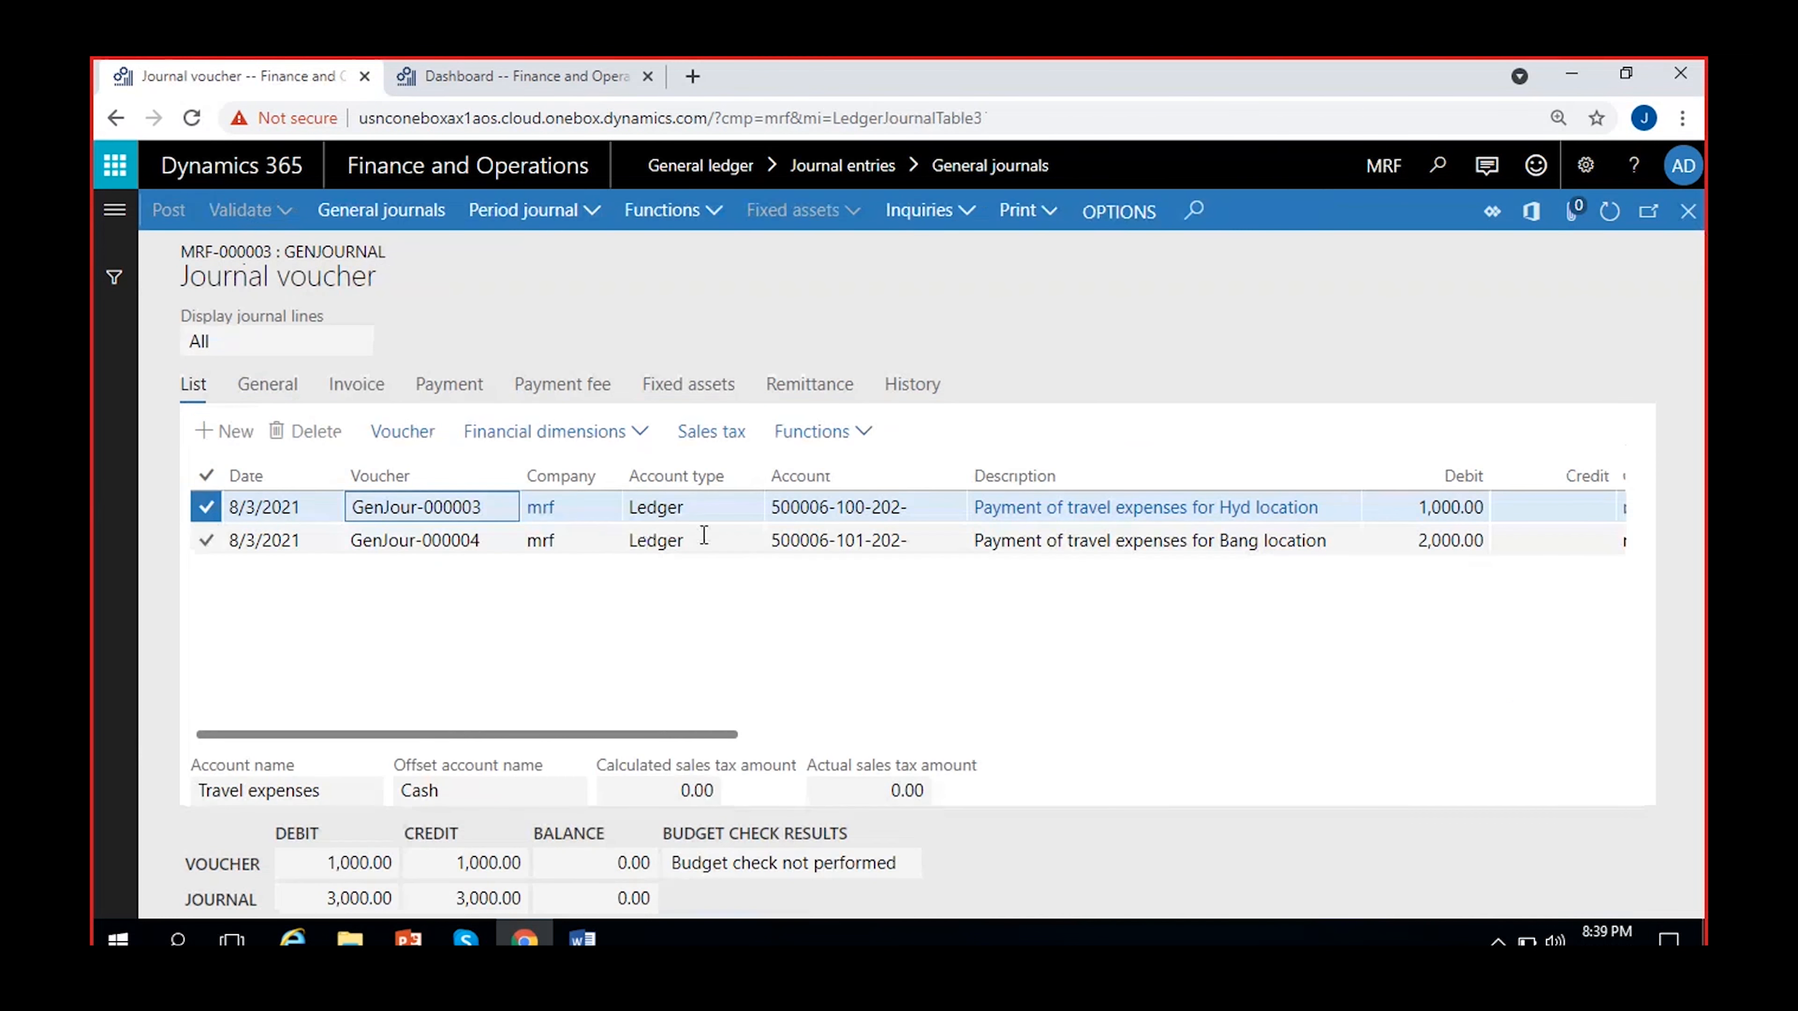
left_click(707, 535)
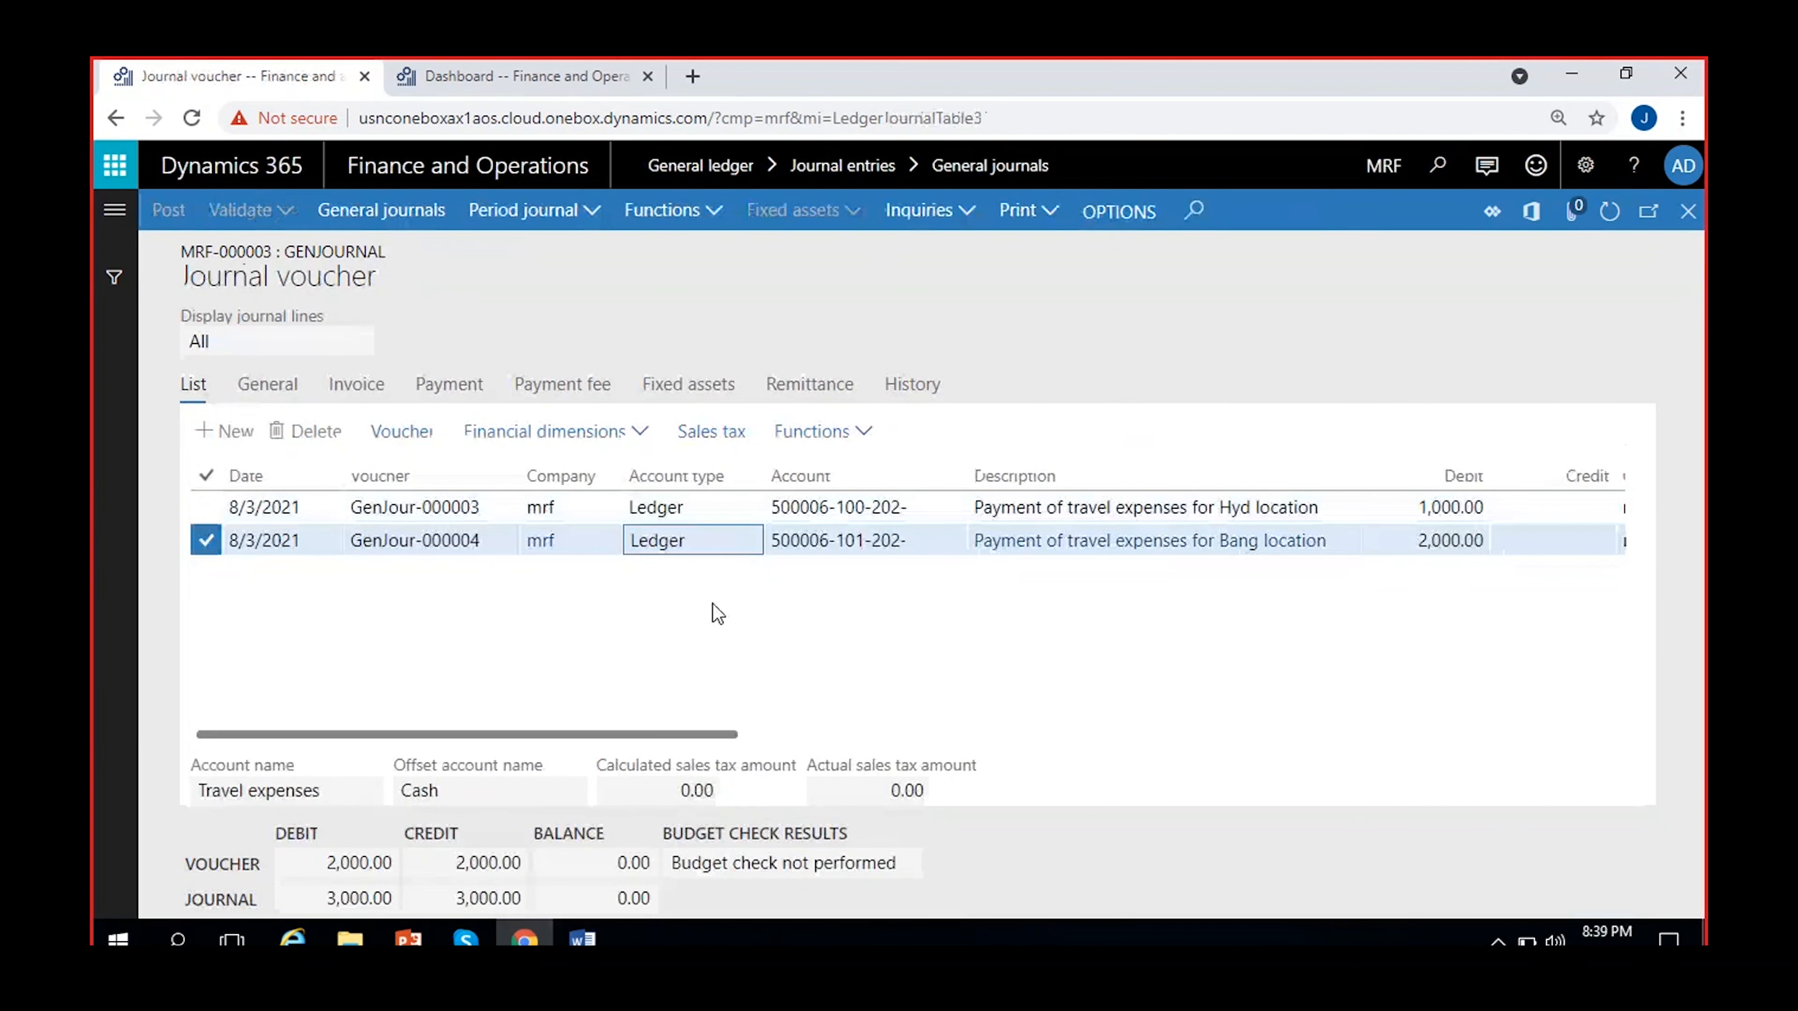
left_click(418, 442)
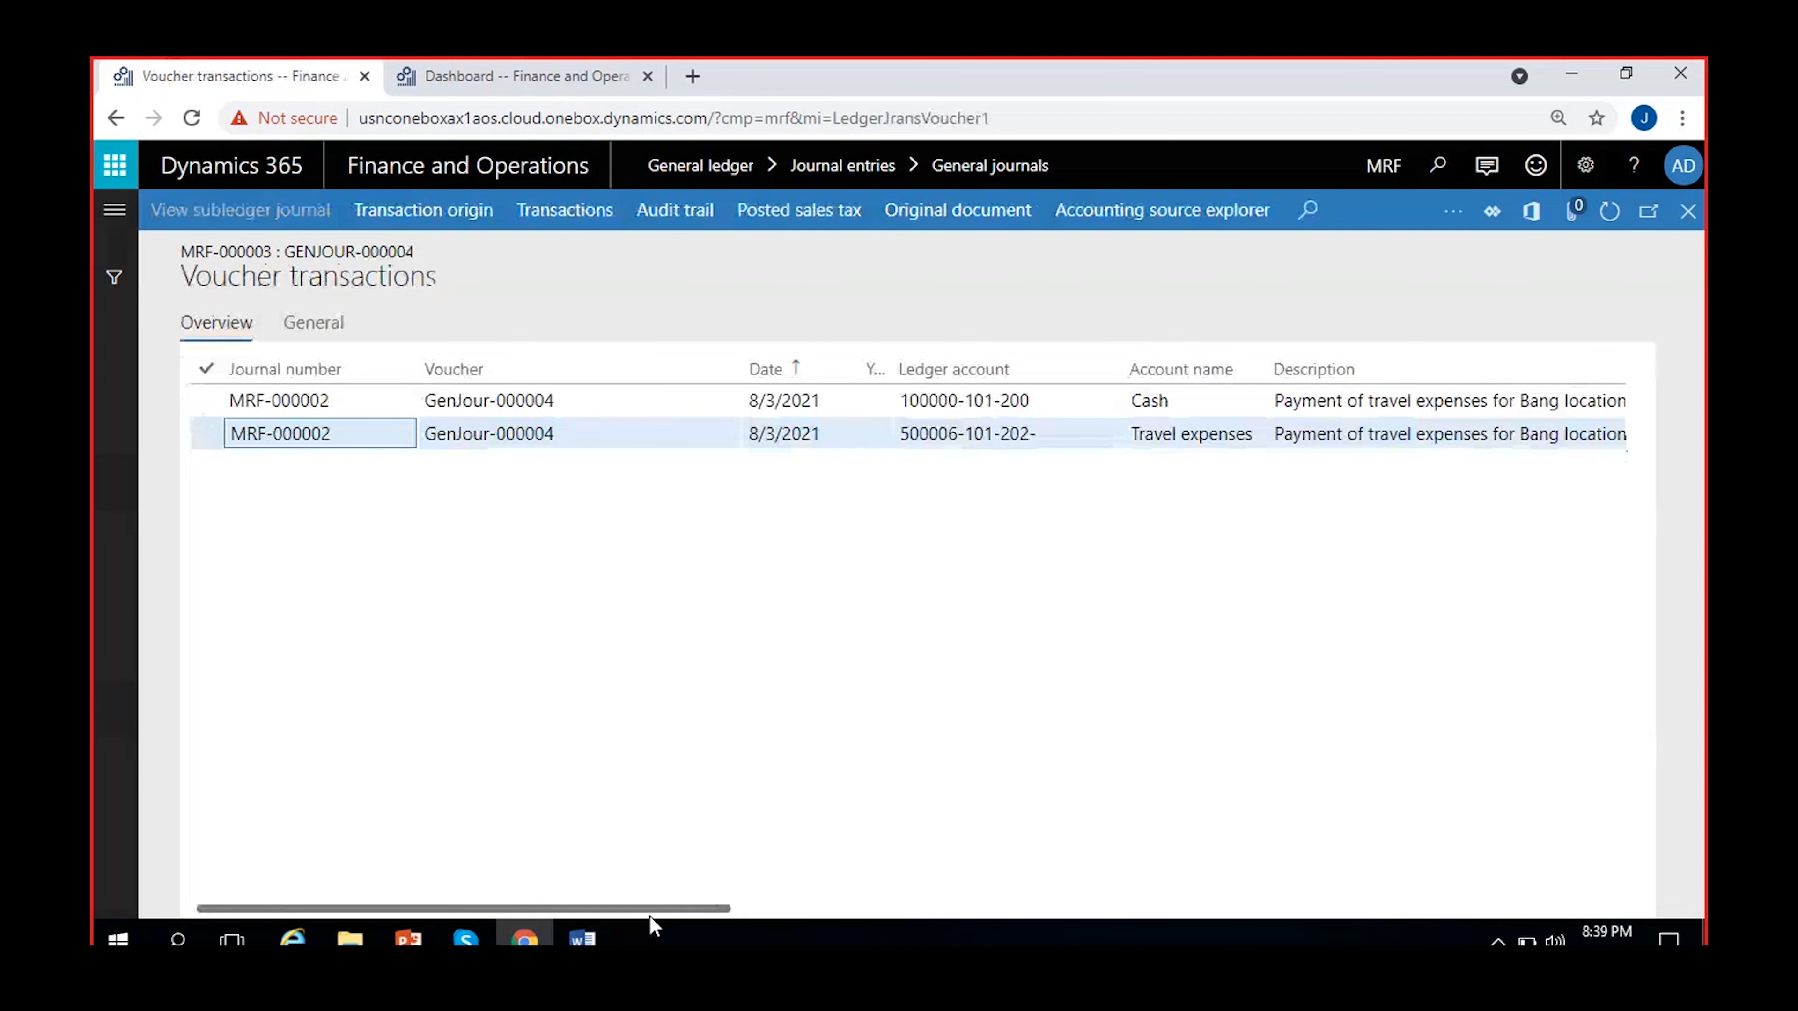
Examine the Cash and Travel expenses entries of the Bang location voucher, including their transaction currency and reporting currency amounts.
scroll(662, 913, "right", 3)
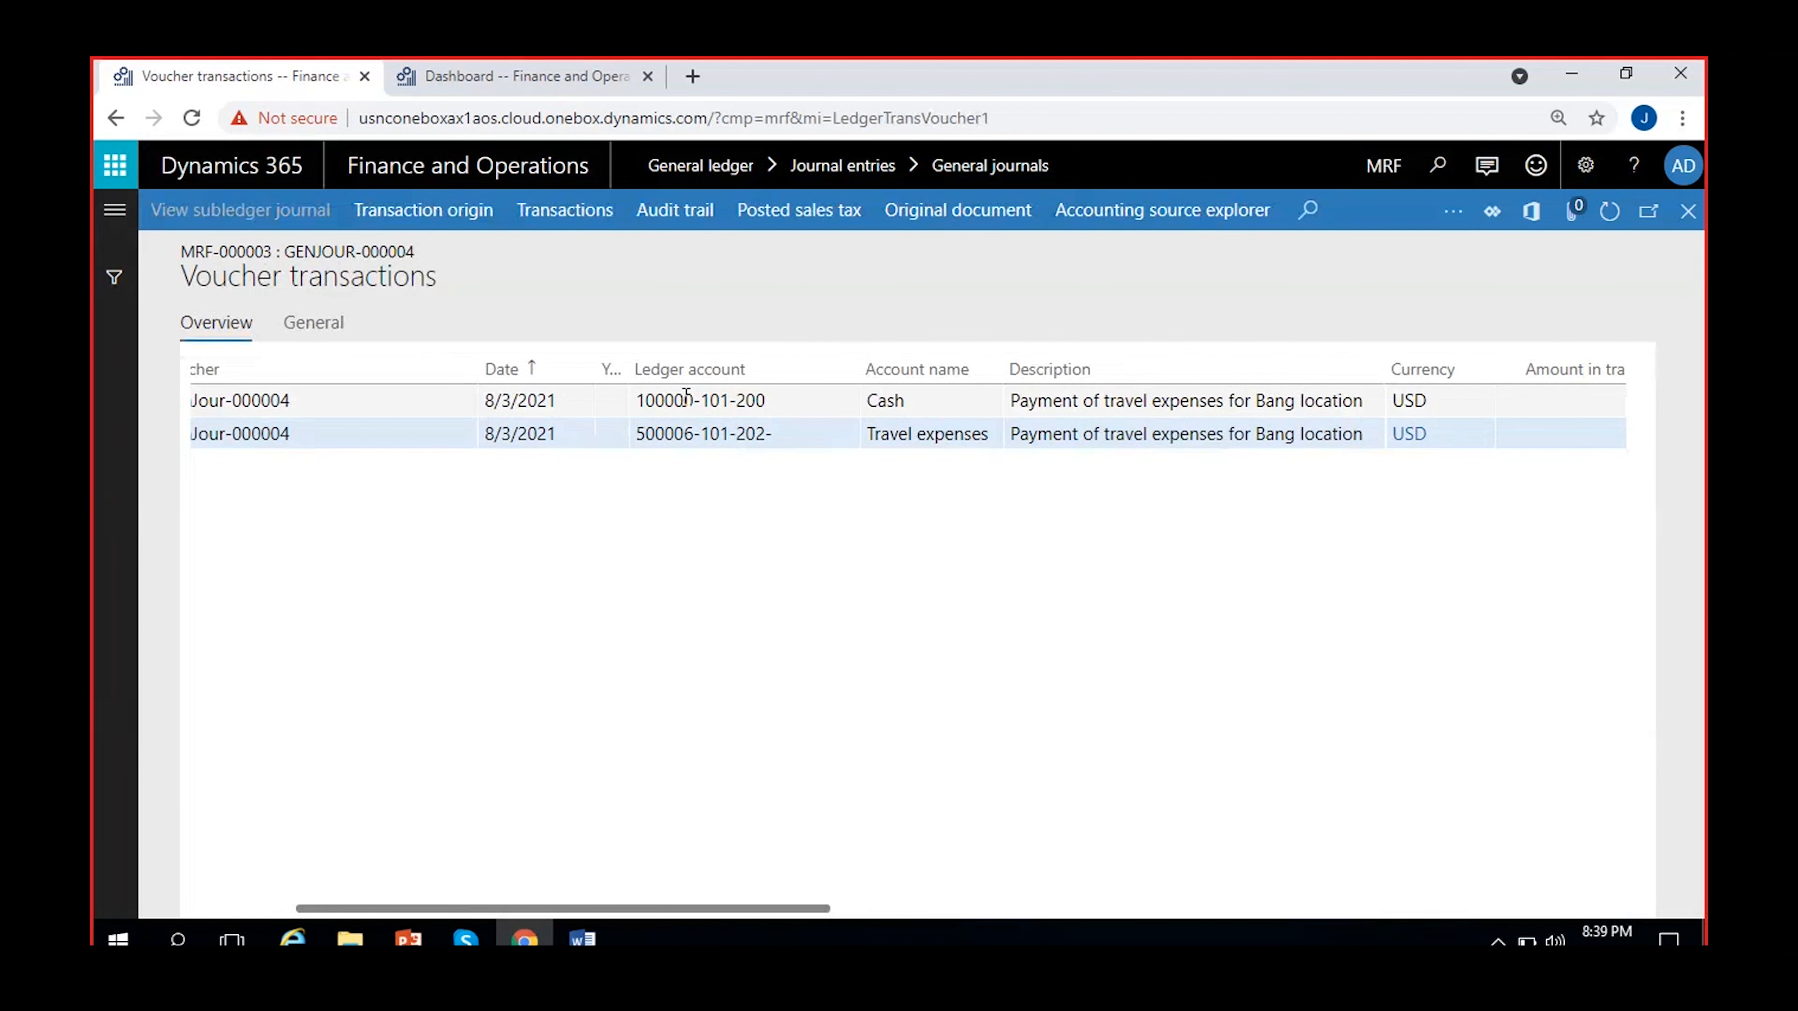
mouse_move(686, 394)
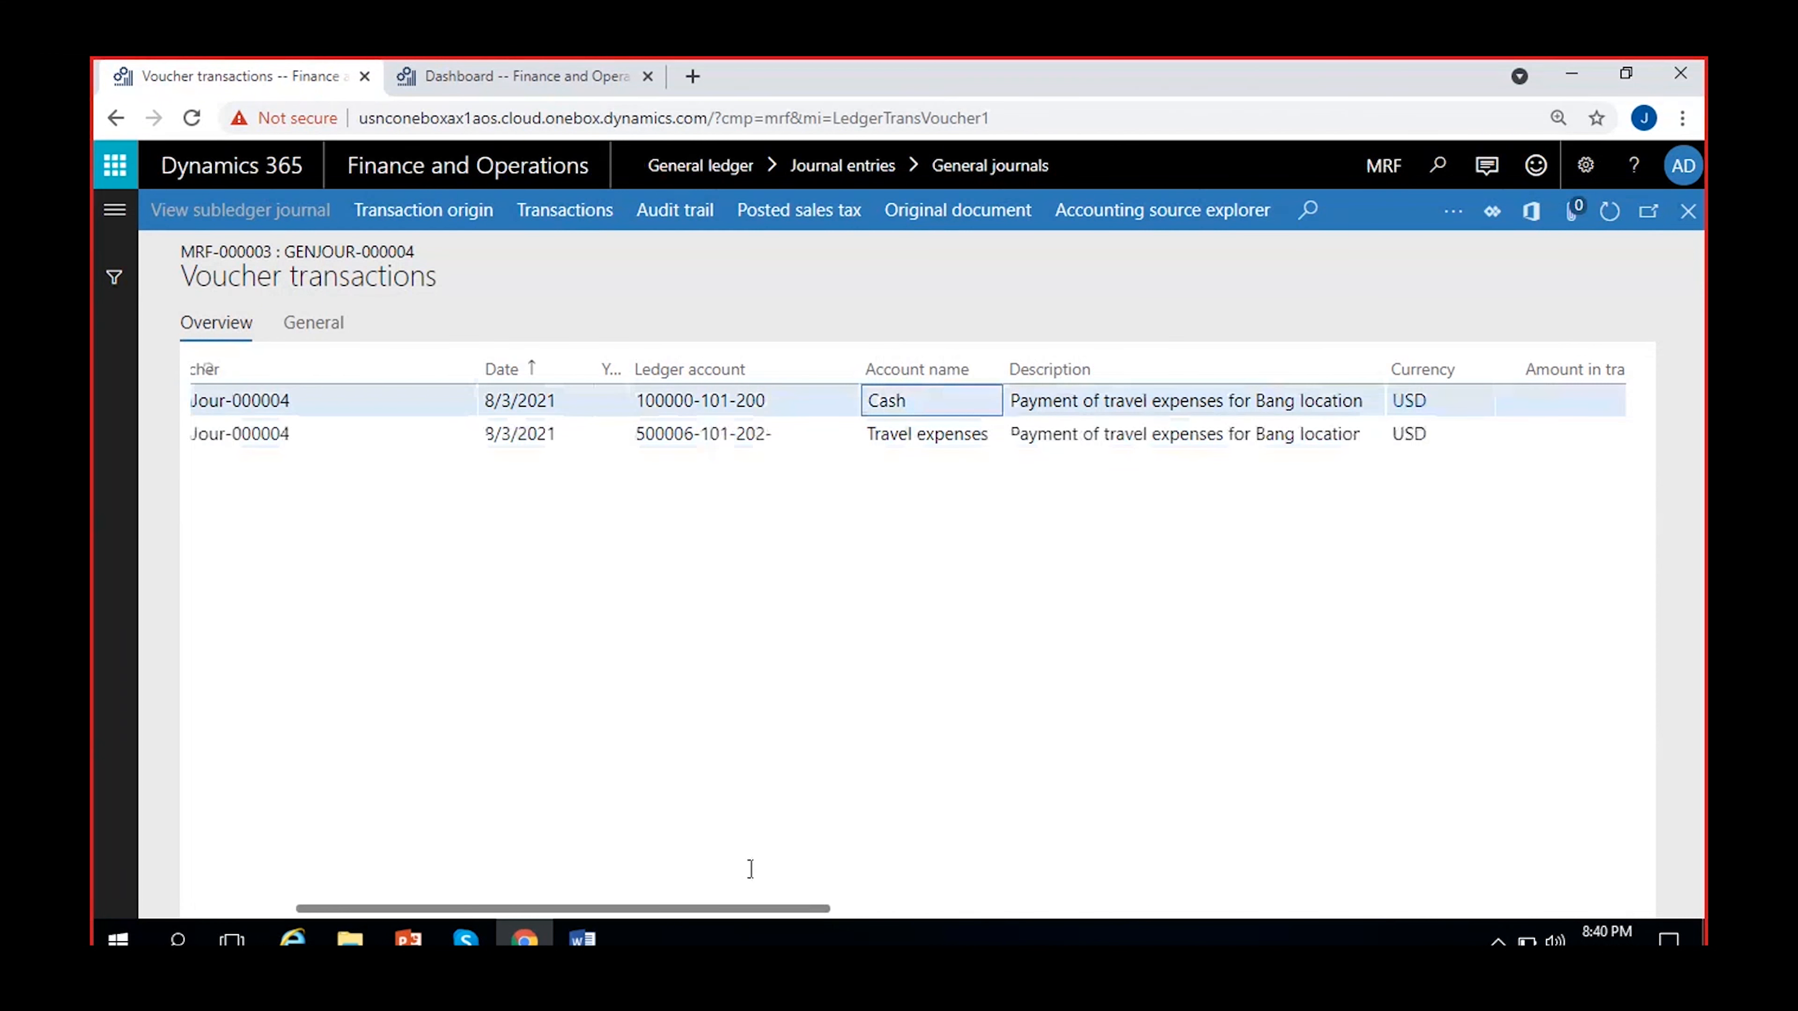
left_click_drag(757, 908, 920, 908)
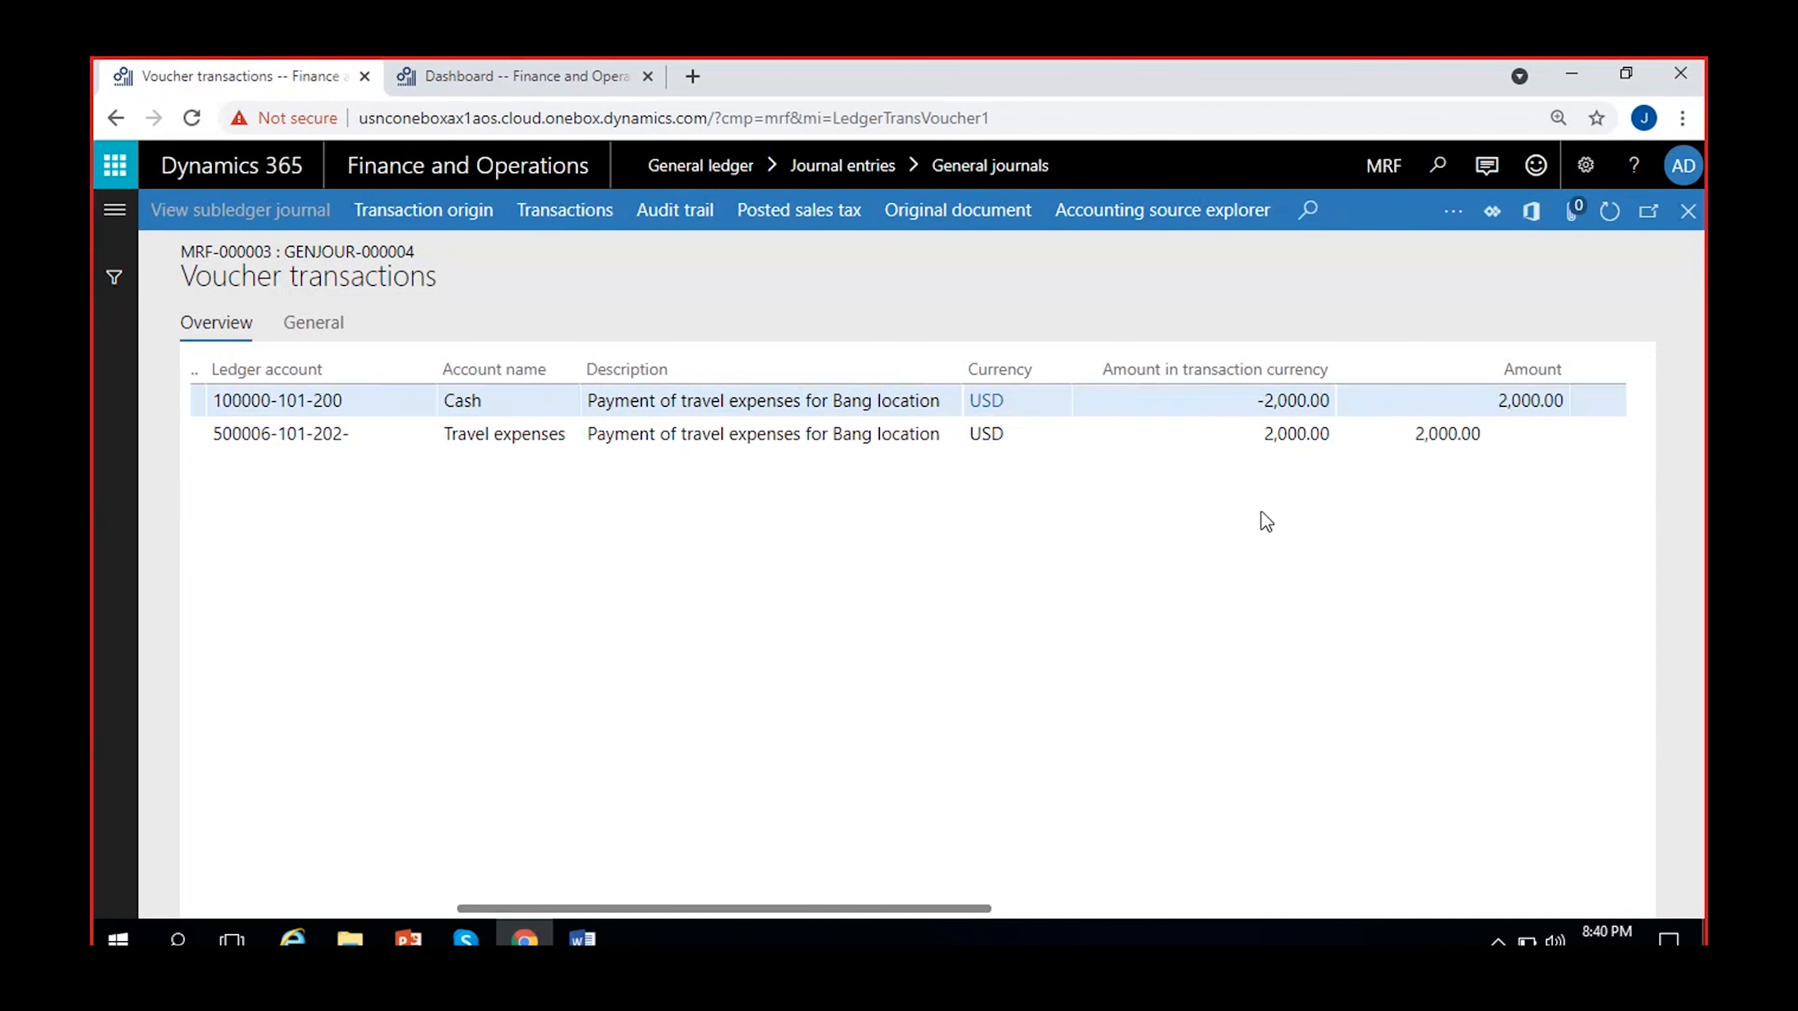
double_click(1274, 401)
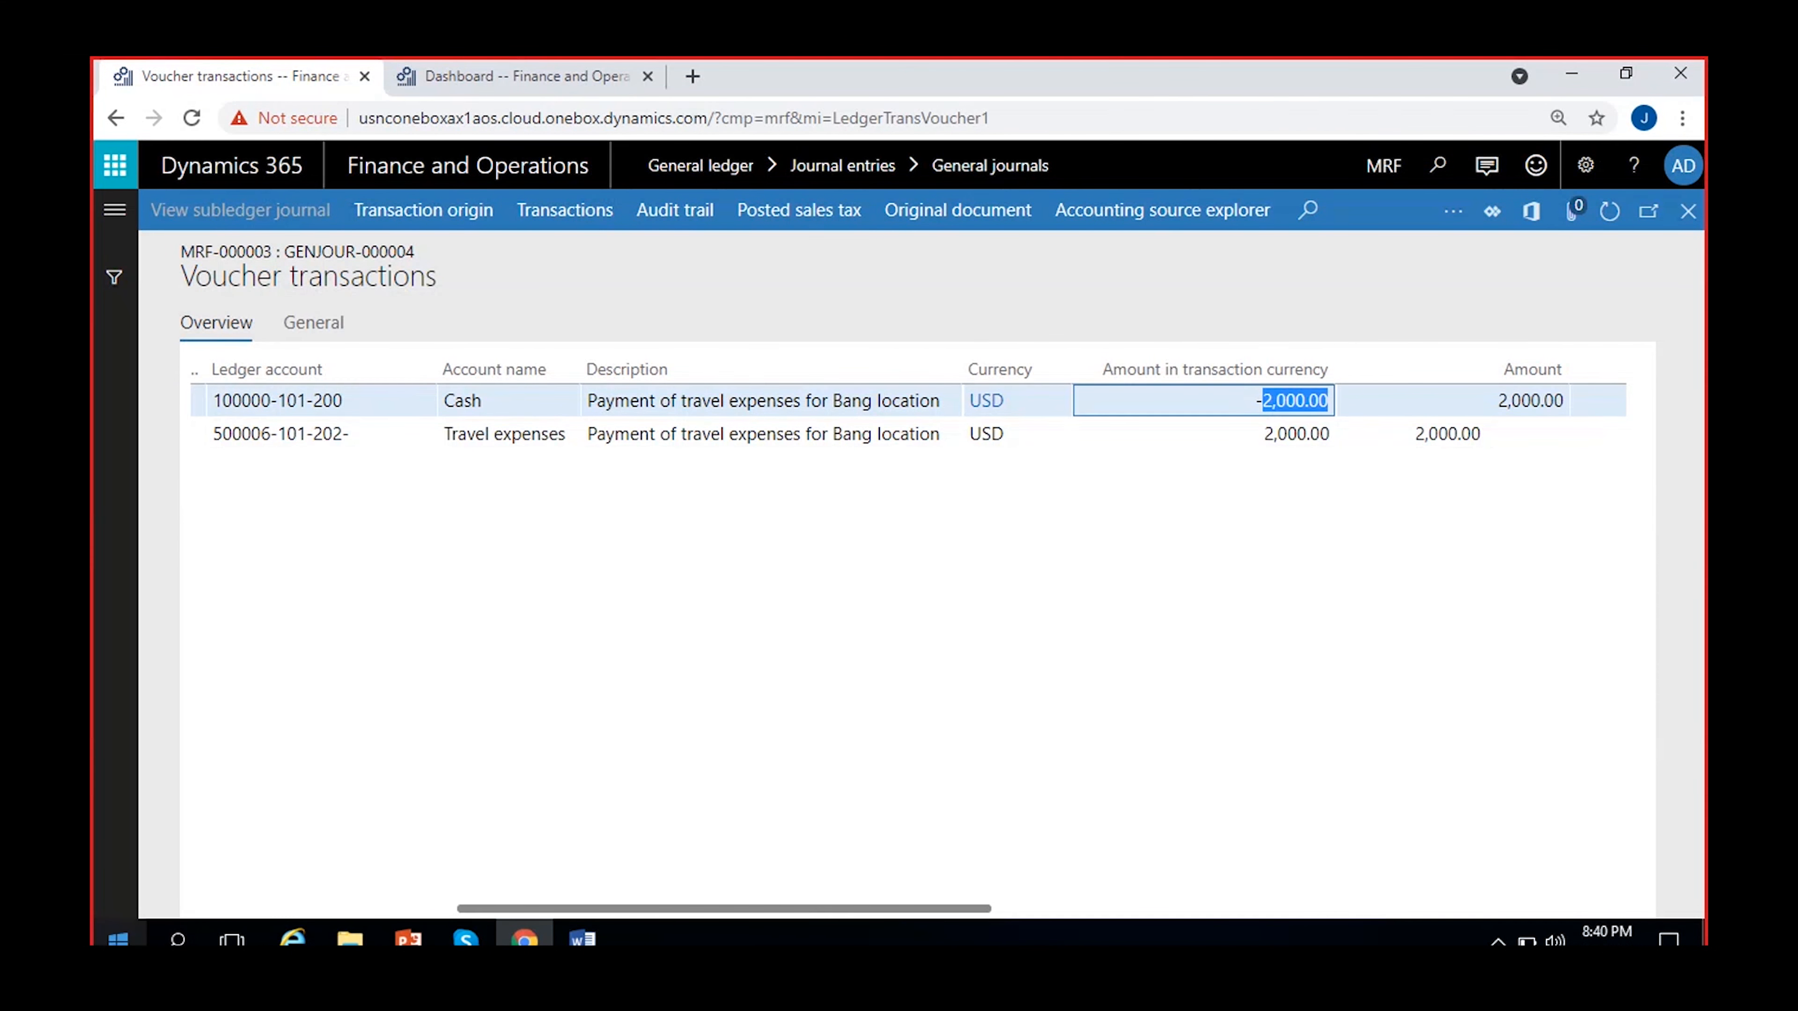
left_click(475, 433)
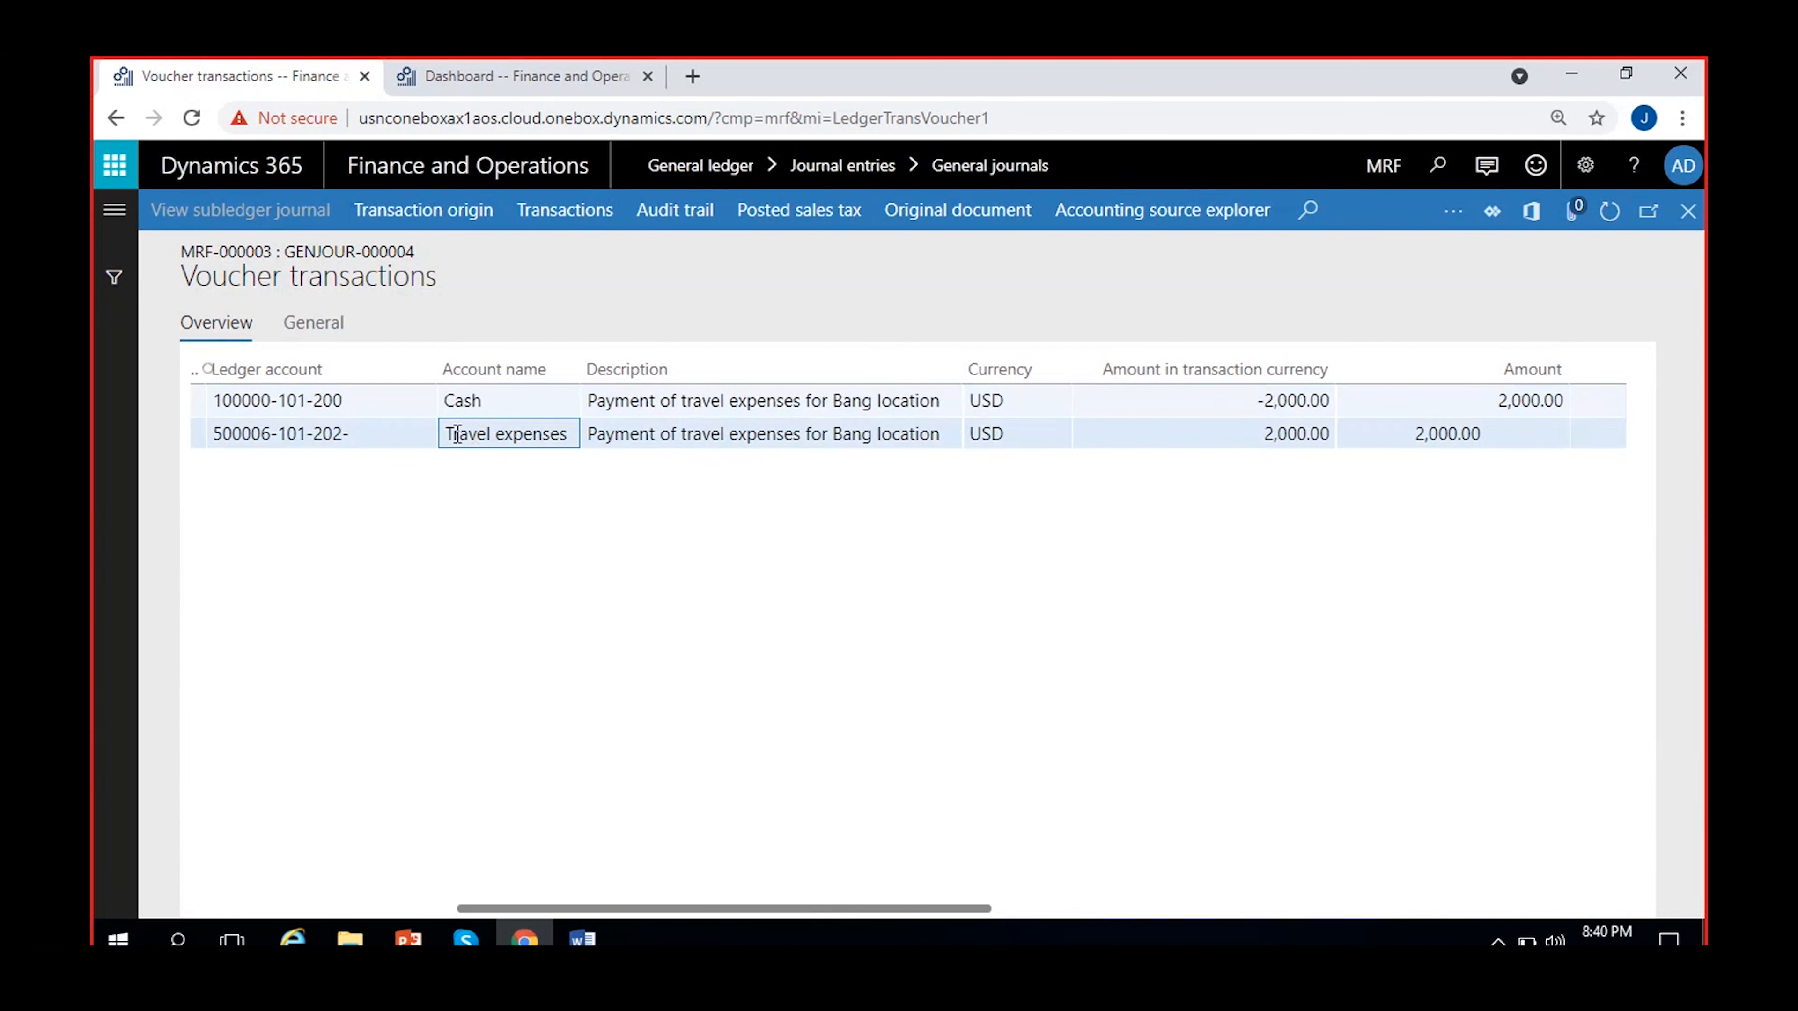
left_click_drag(446, 433, 572, 433)
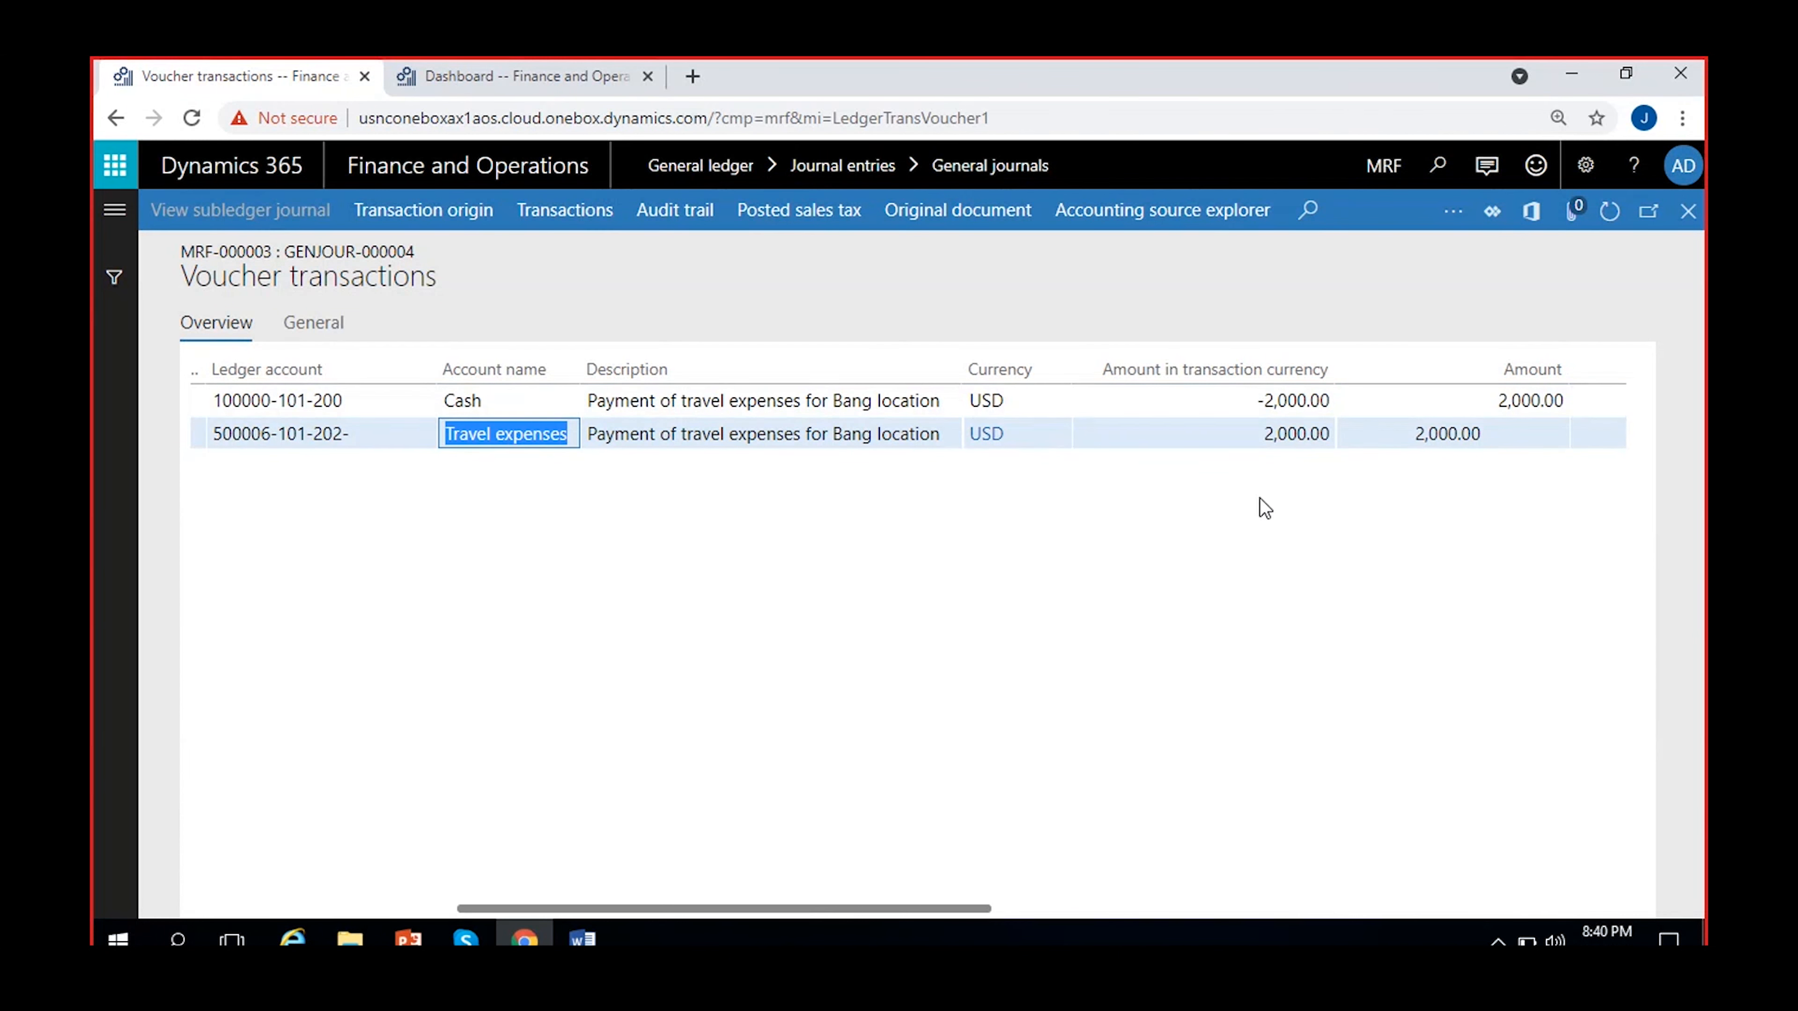
double_click(1303, 433)
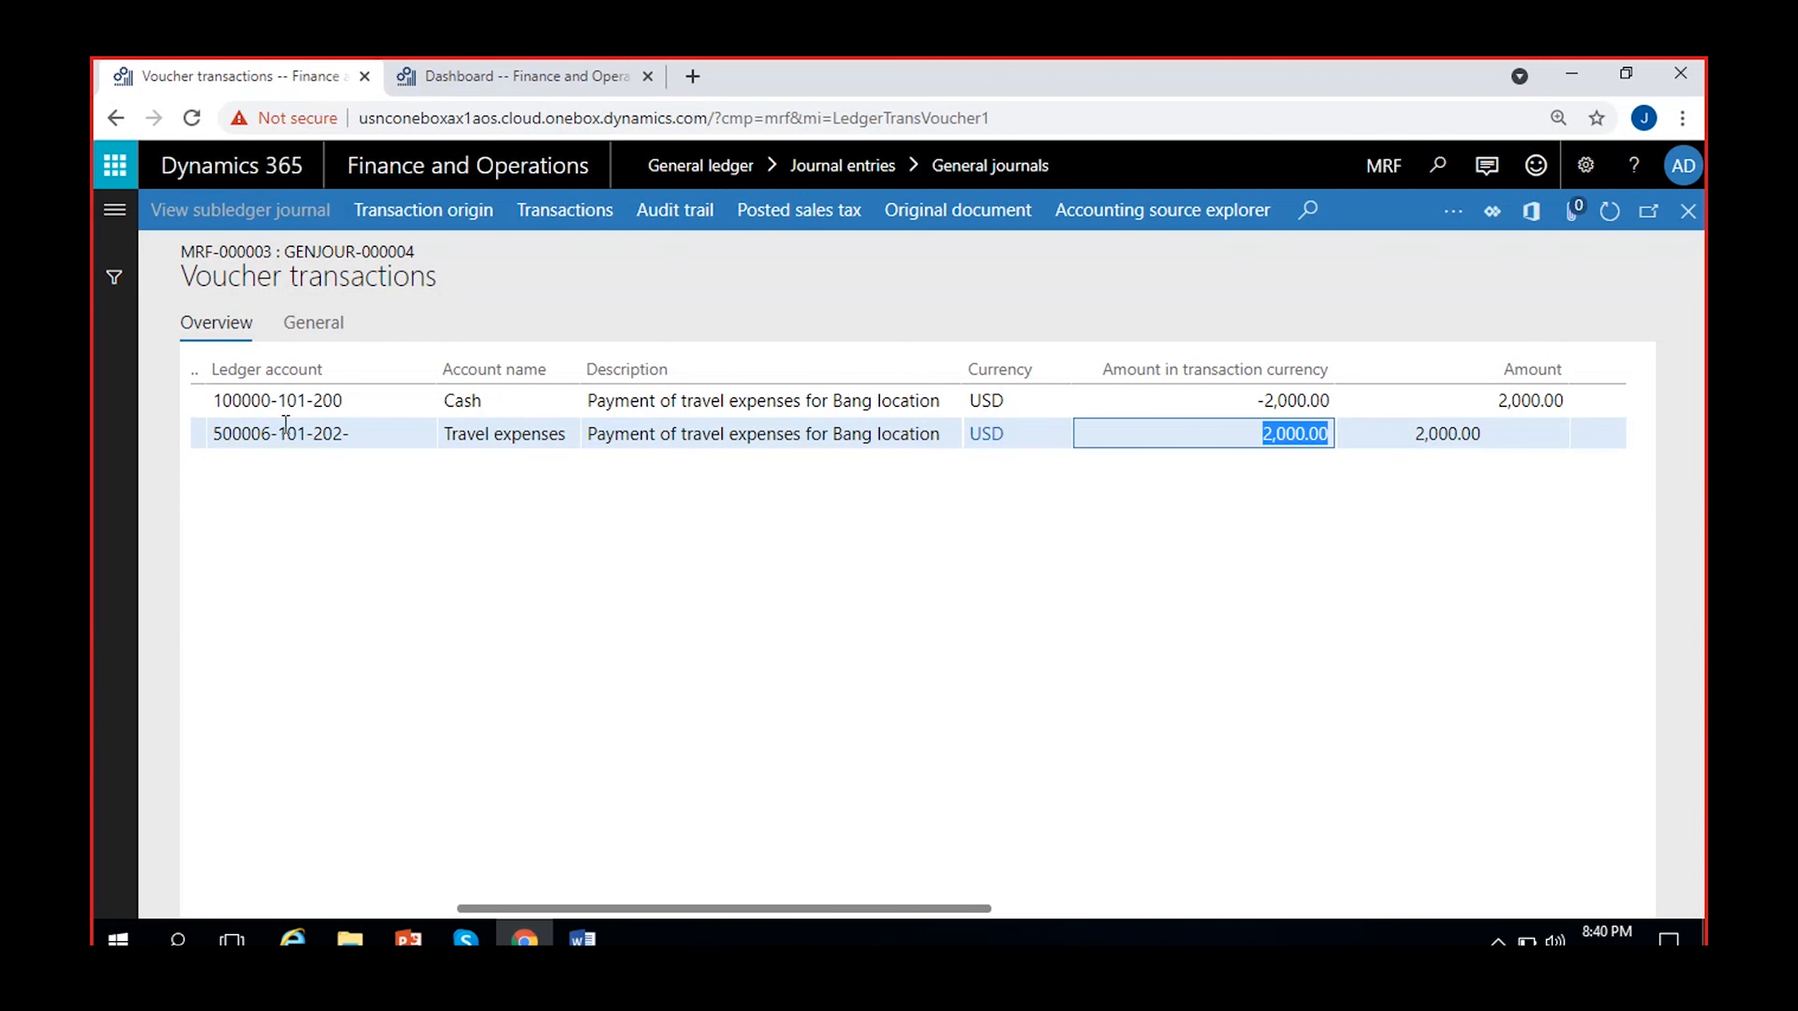
mouse_move(278, 429)
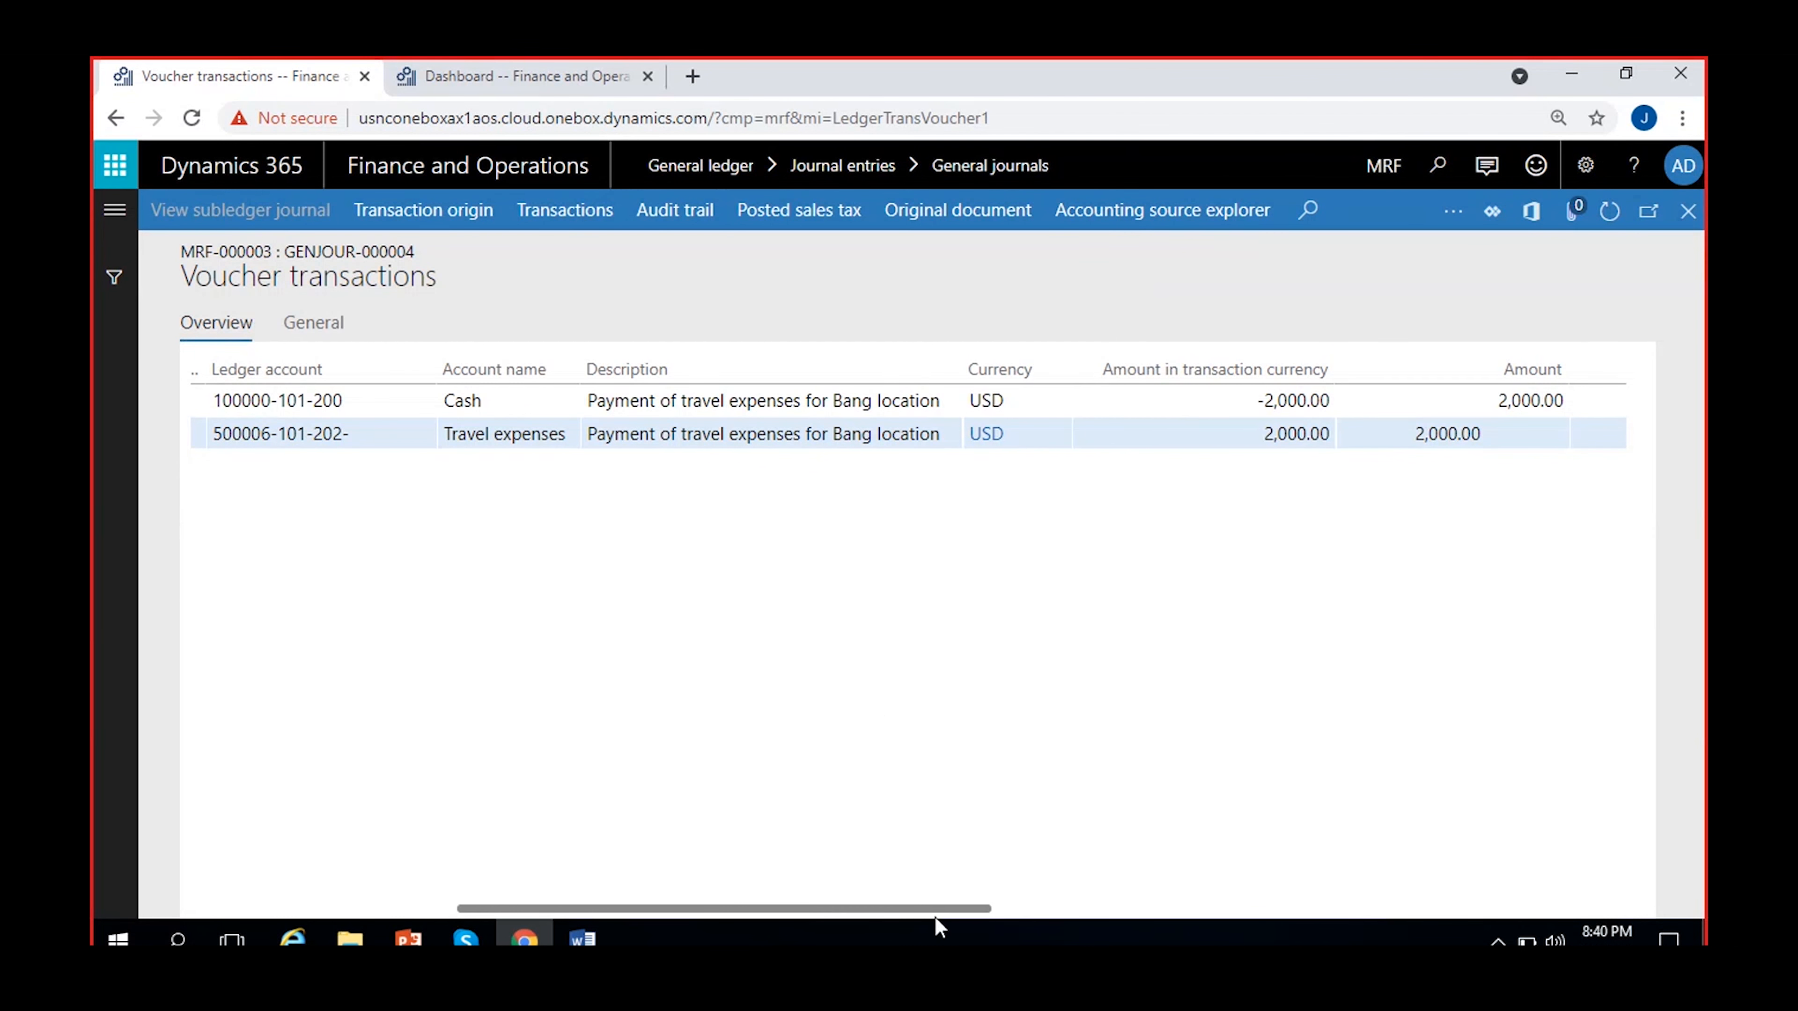
left_click_drag(997, 909, 1179, 912)
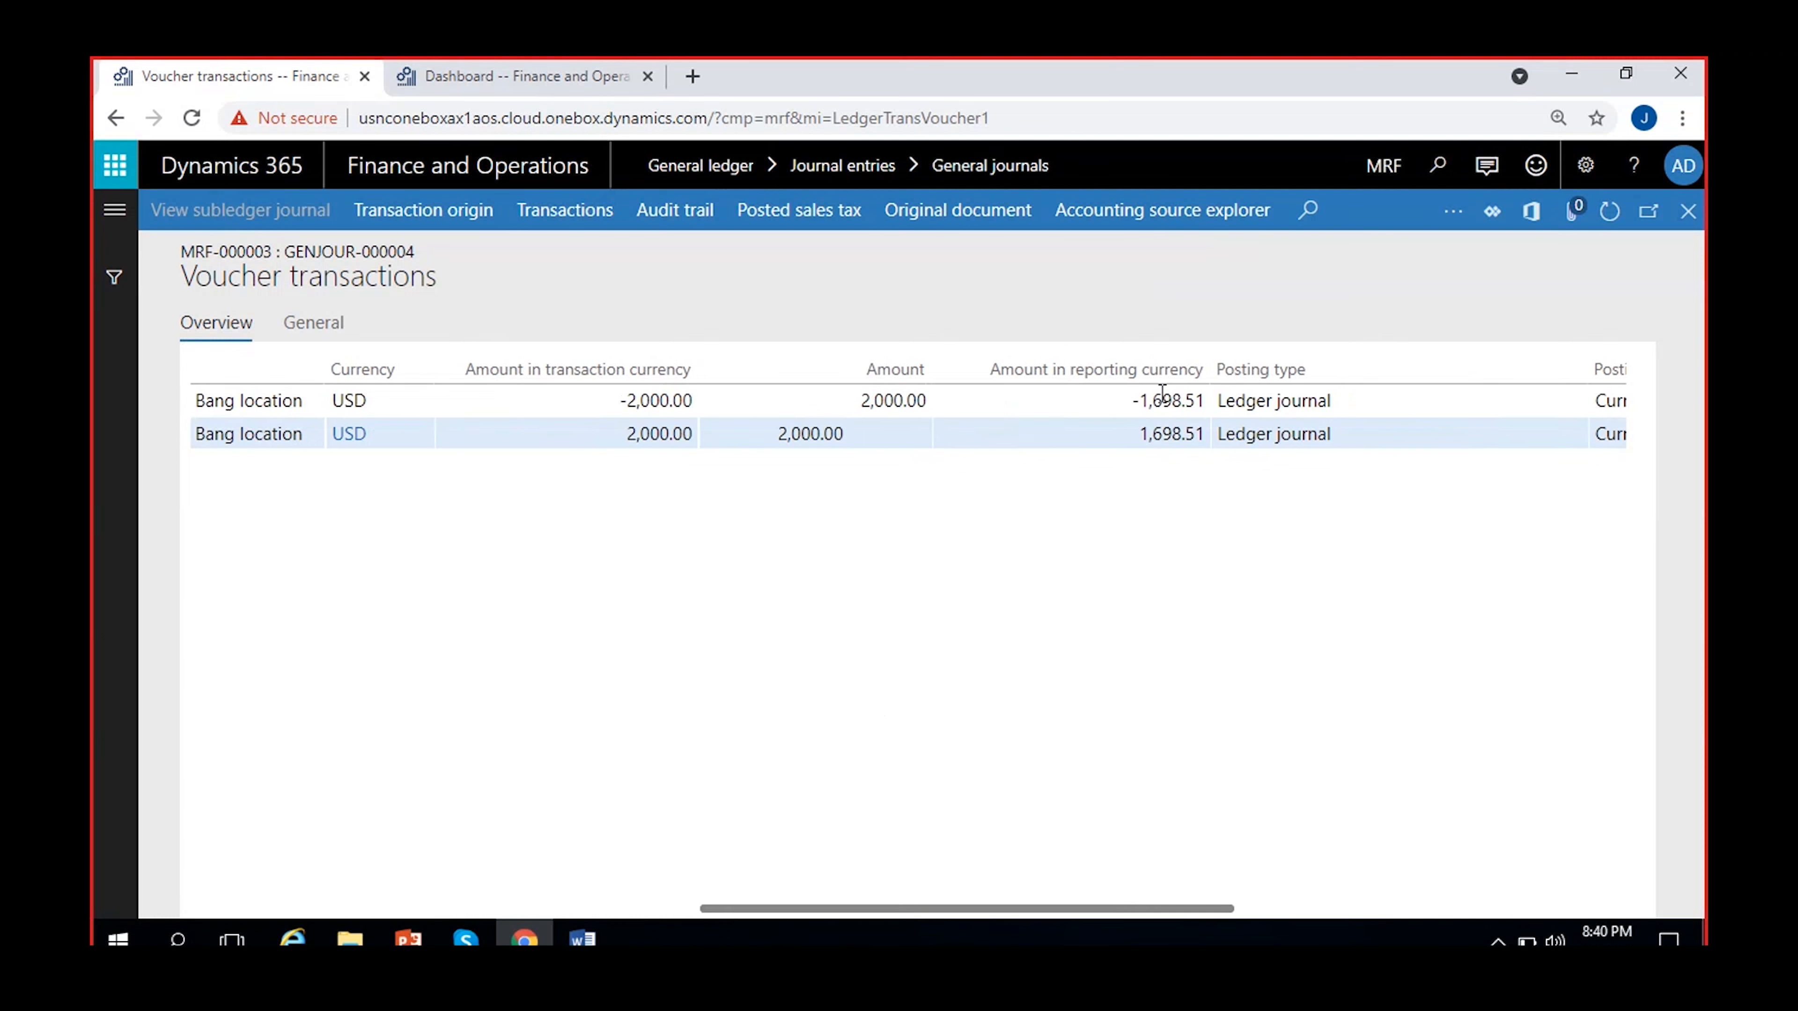
left_click_drag(1111, 401, 1206, 400)
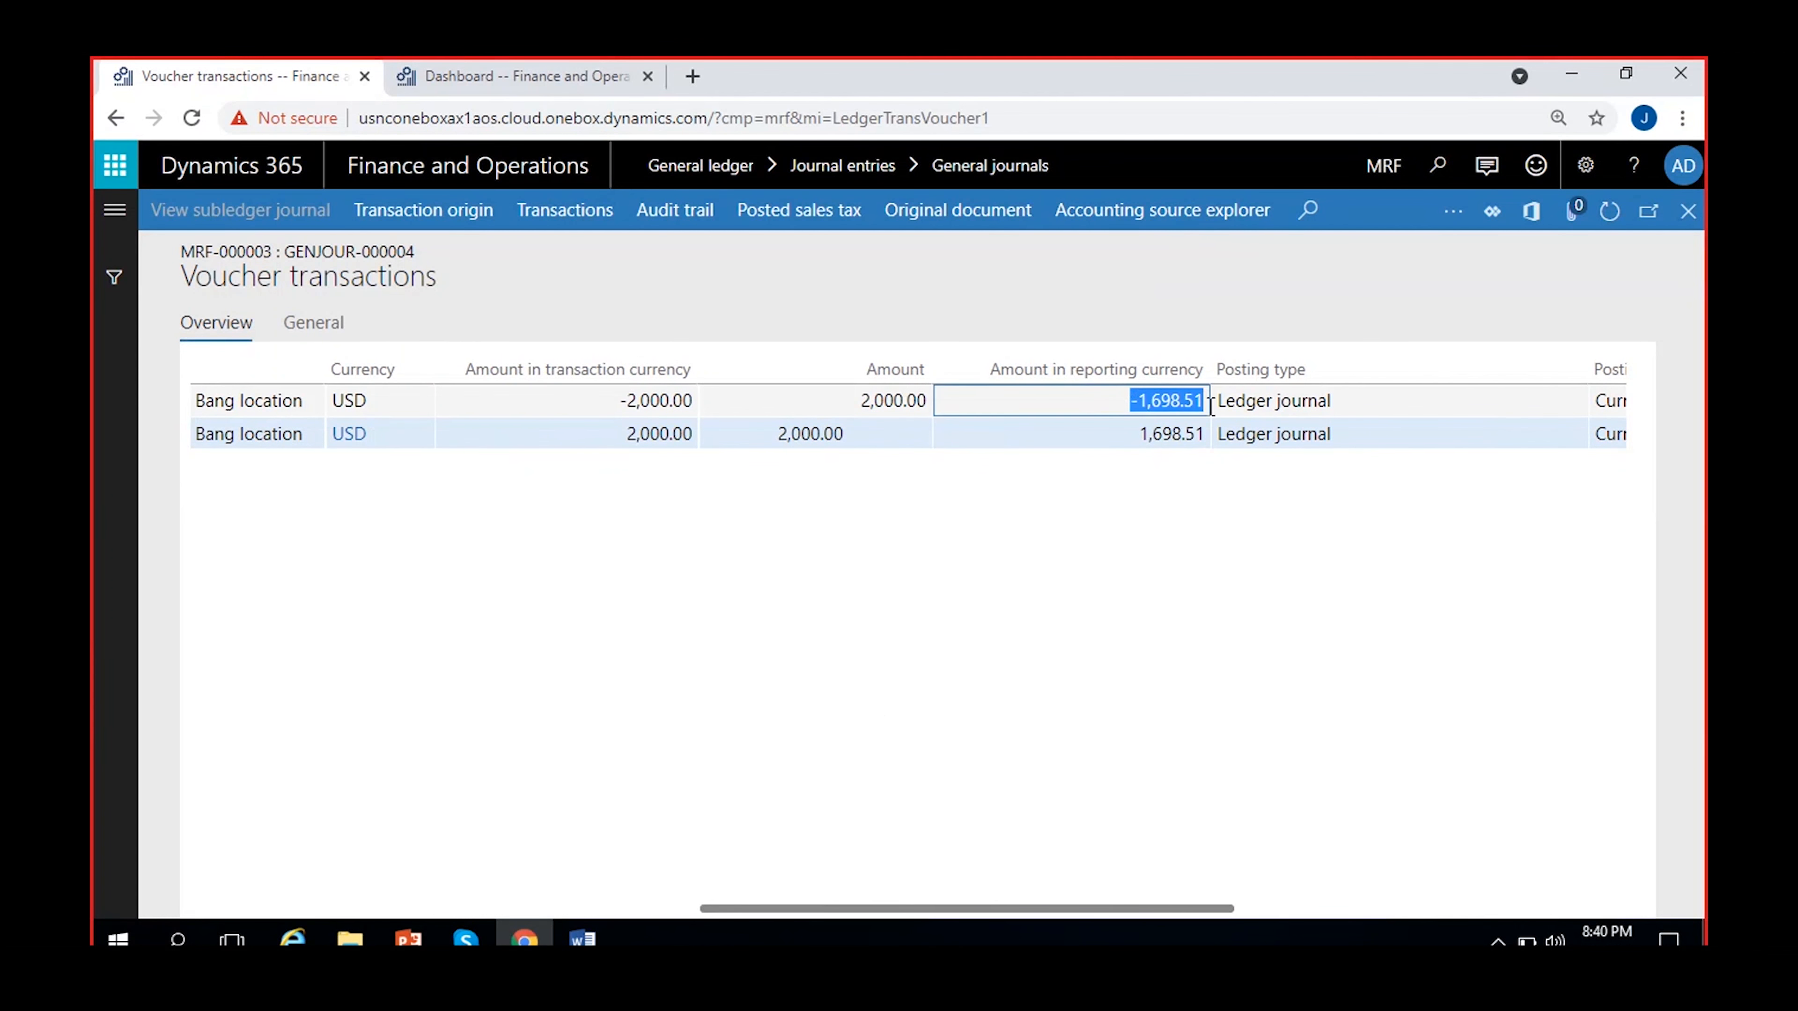
Review the Bang location voucher's amounts in reporting currency, along with its posting type and posting layer columns.
left_click(1133, 479)
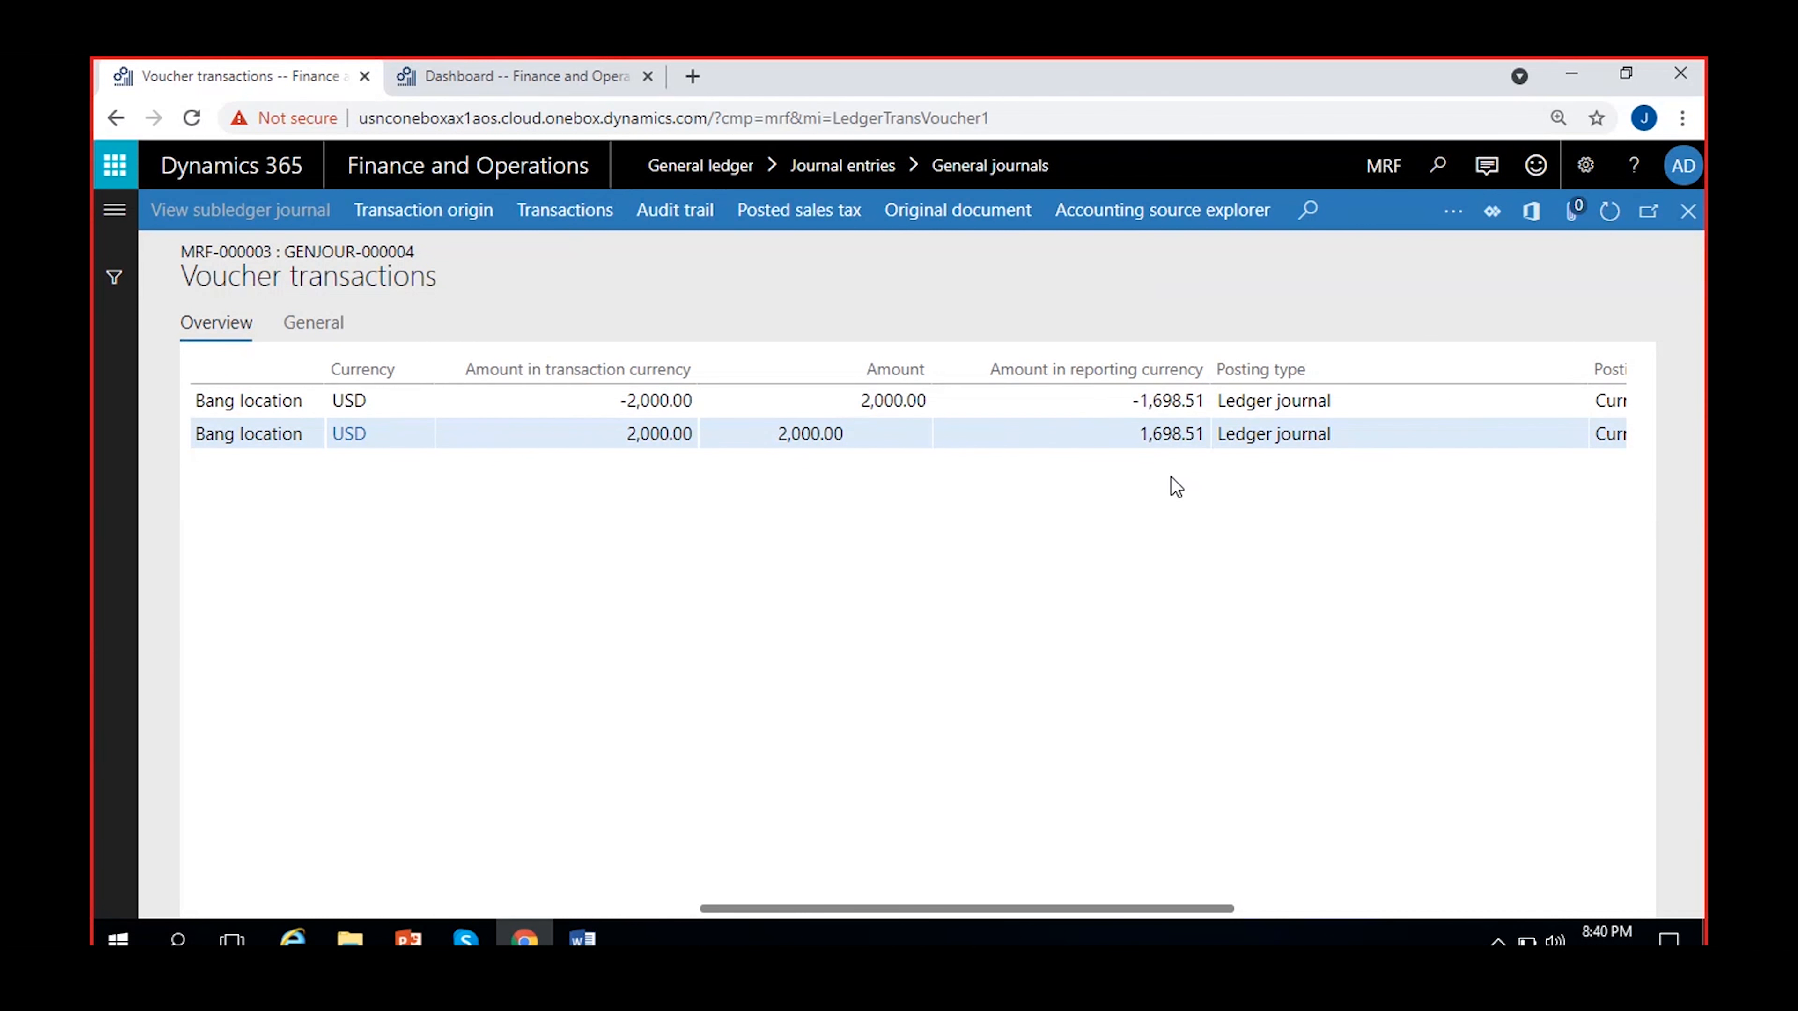
left_click_drag(1135, 402, 1215, 420)
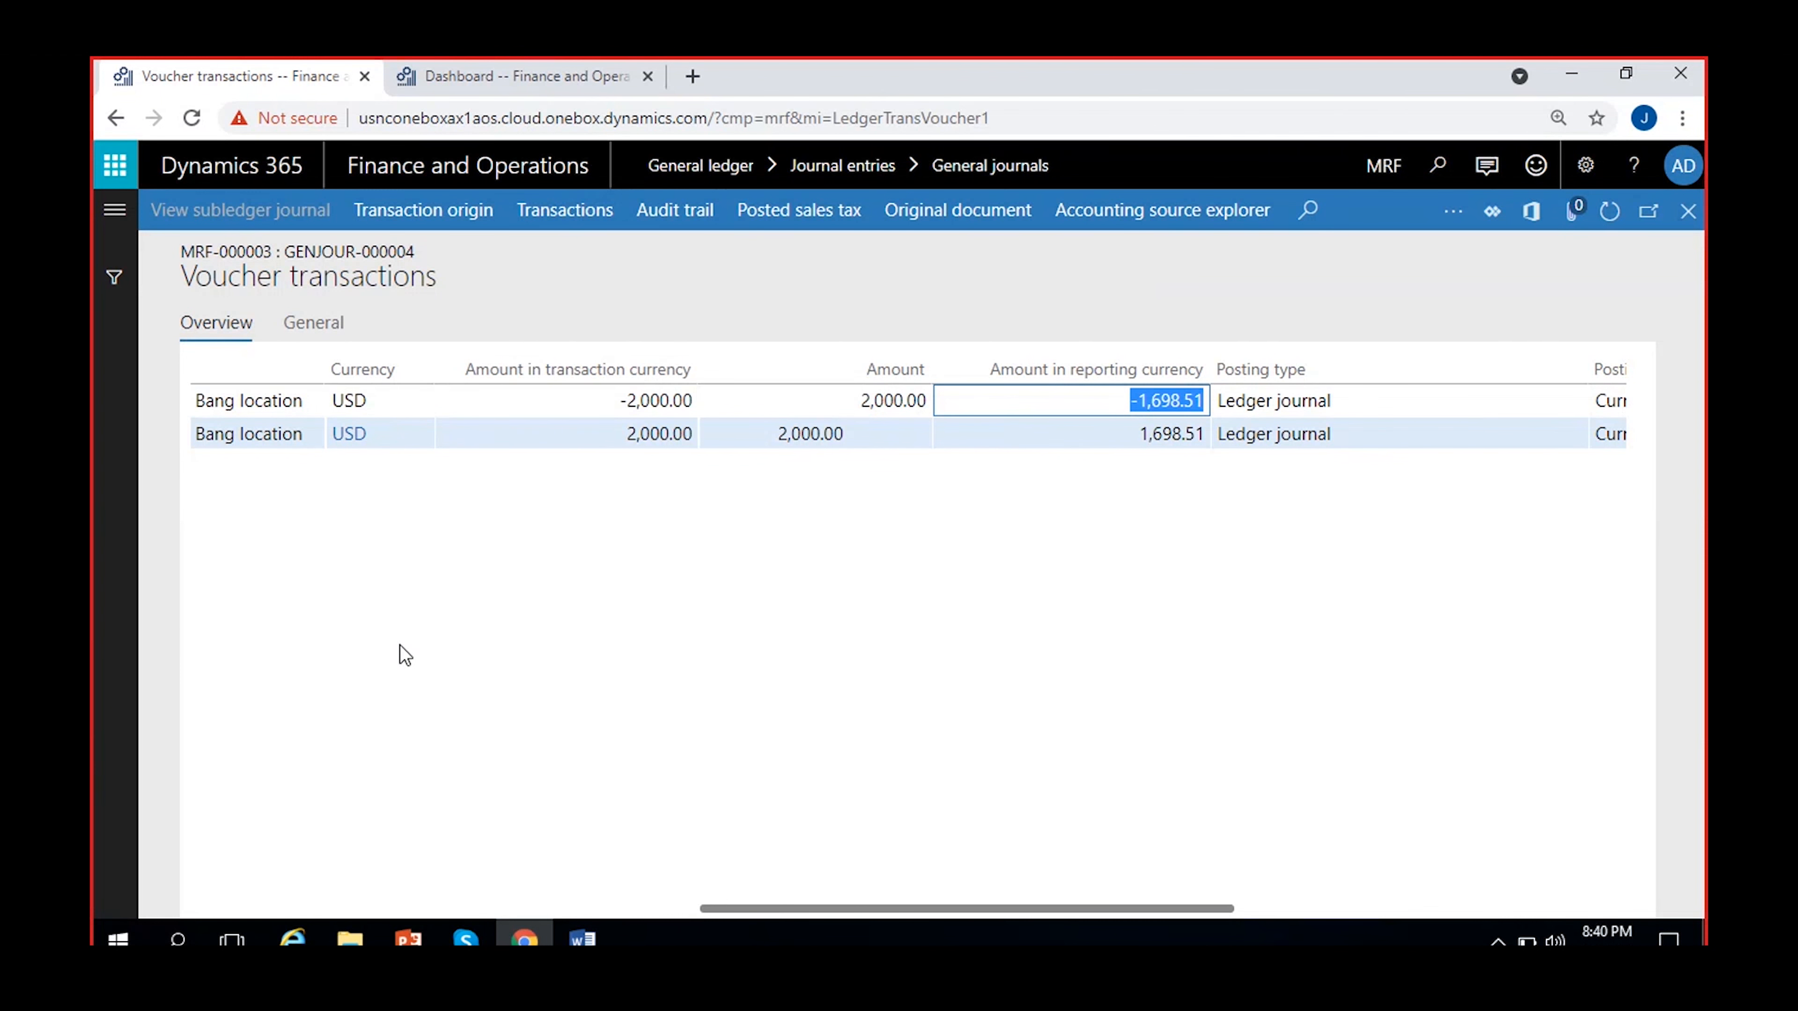
left_click(1142, 471)
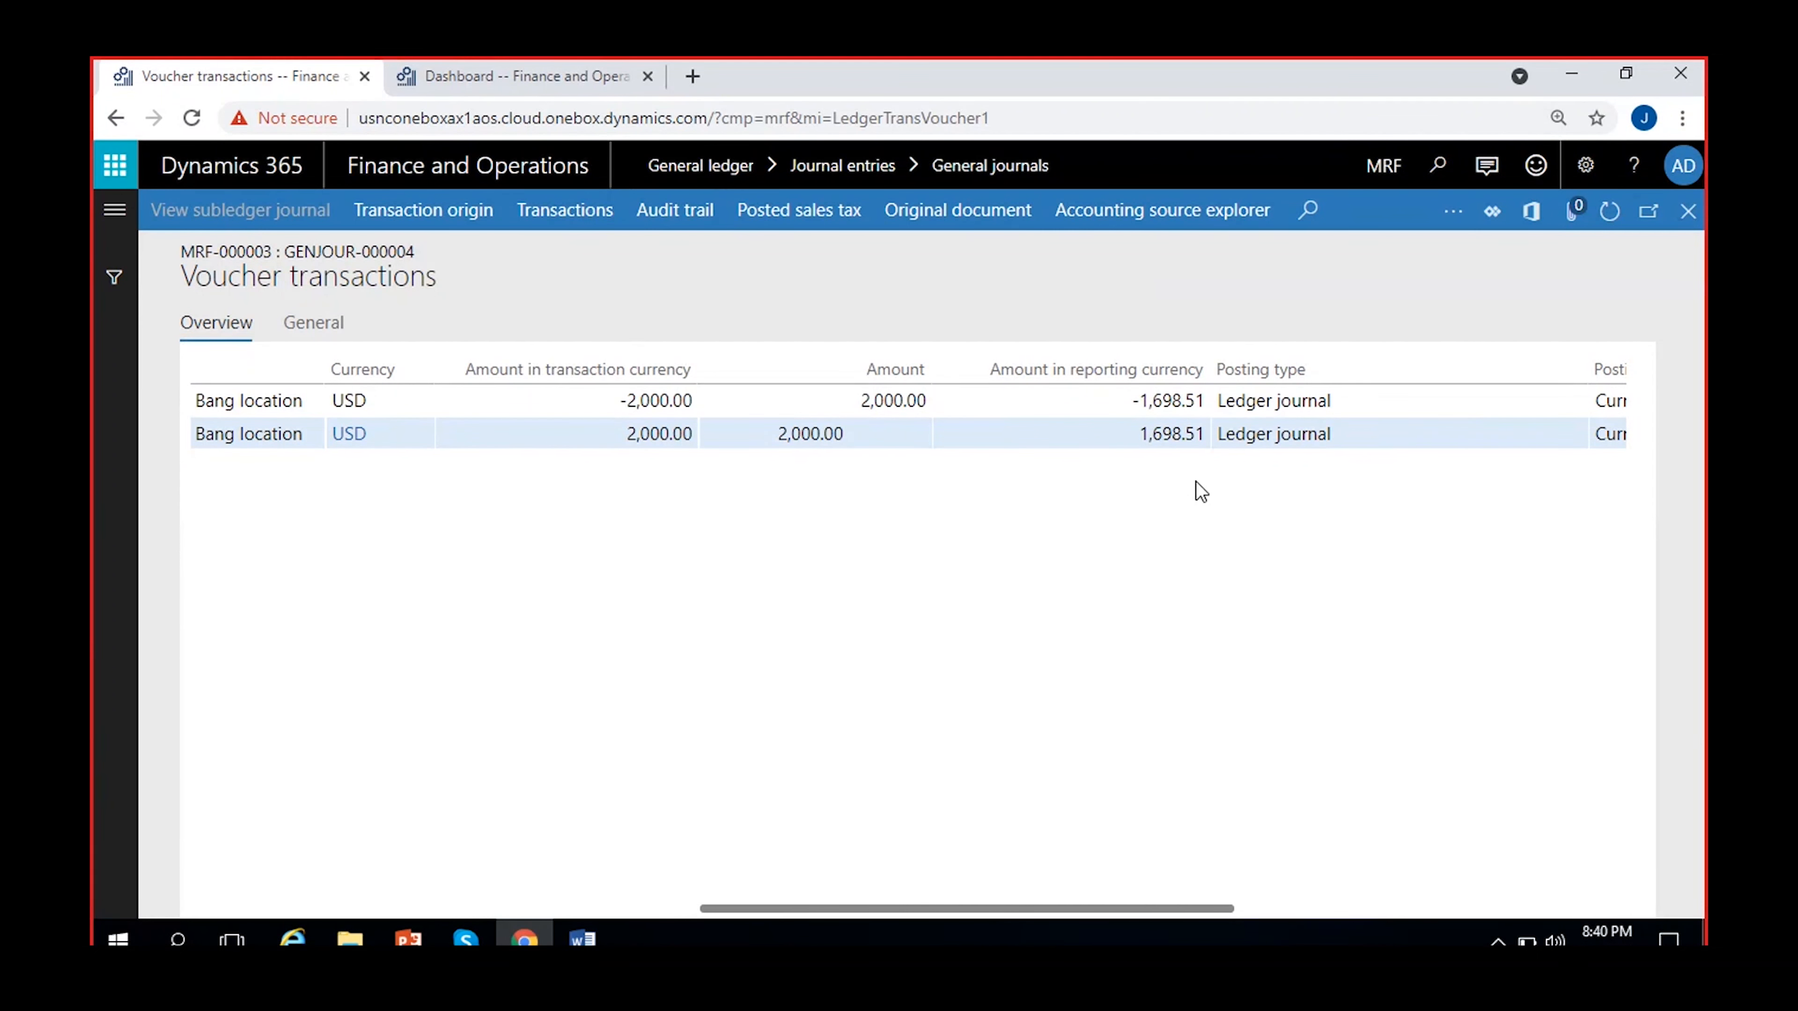
scroll(1249, 669, "right", 2)
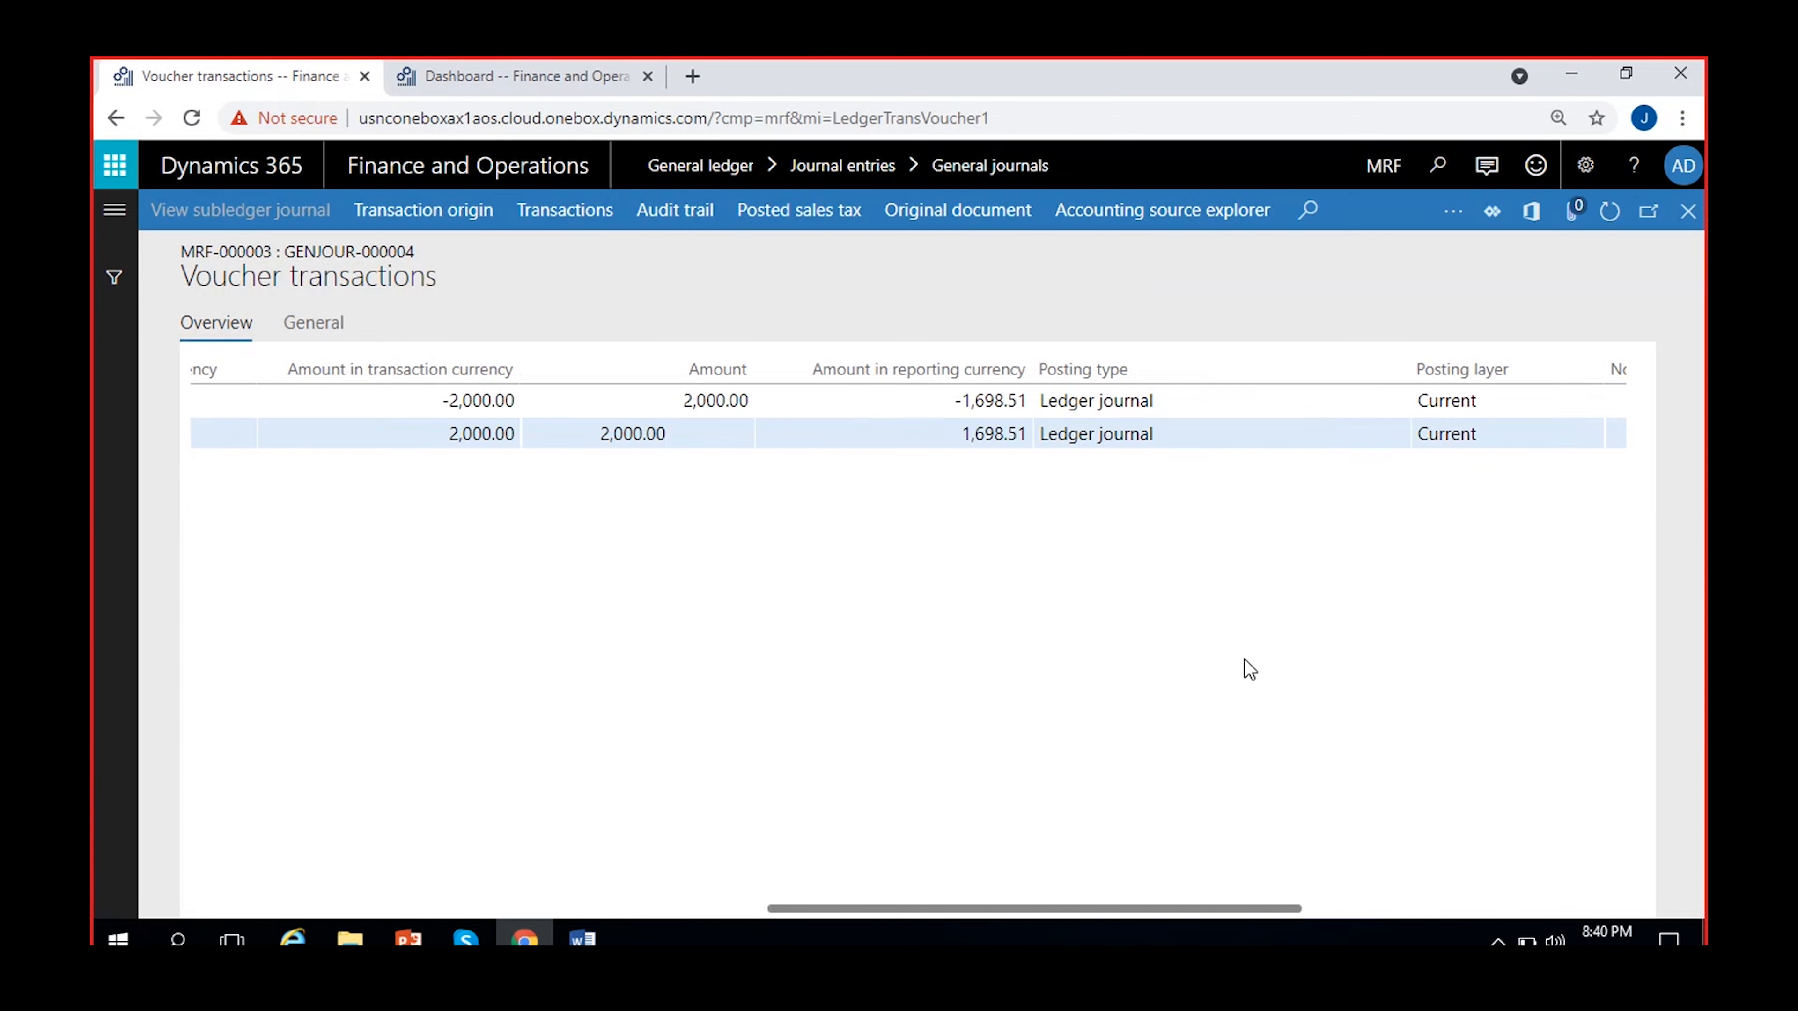
scroll(1249, 669, "right", 2)
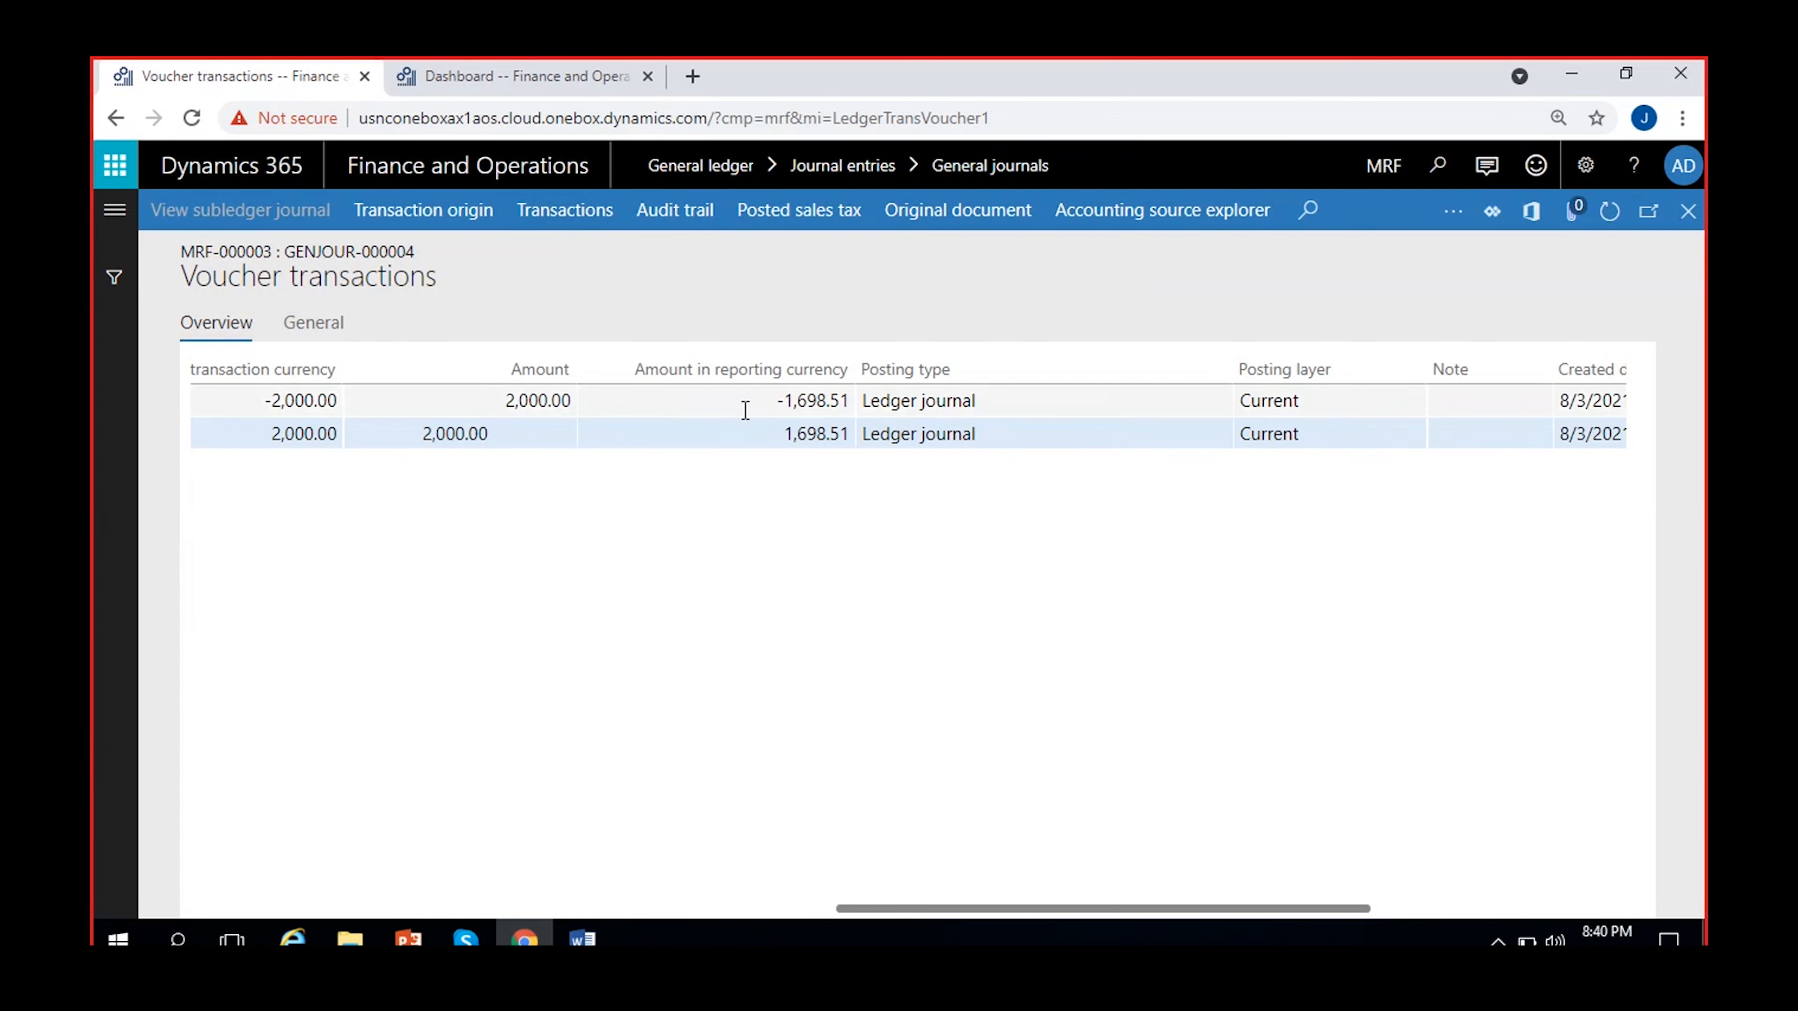
From the company's ledger setup, open the currency exchange rates for the ledger's exchange rate type MRF.
left_click(574, 89)
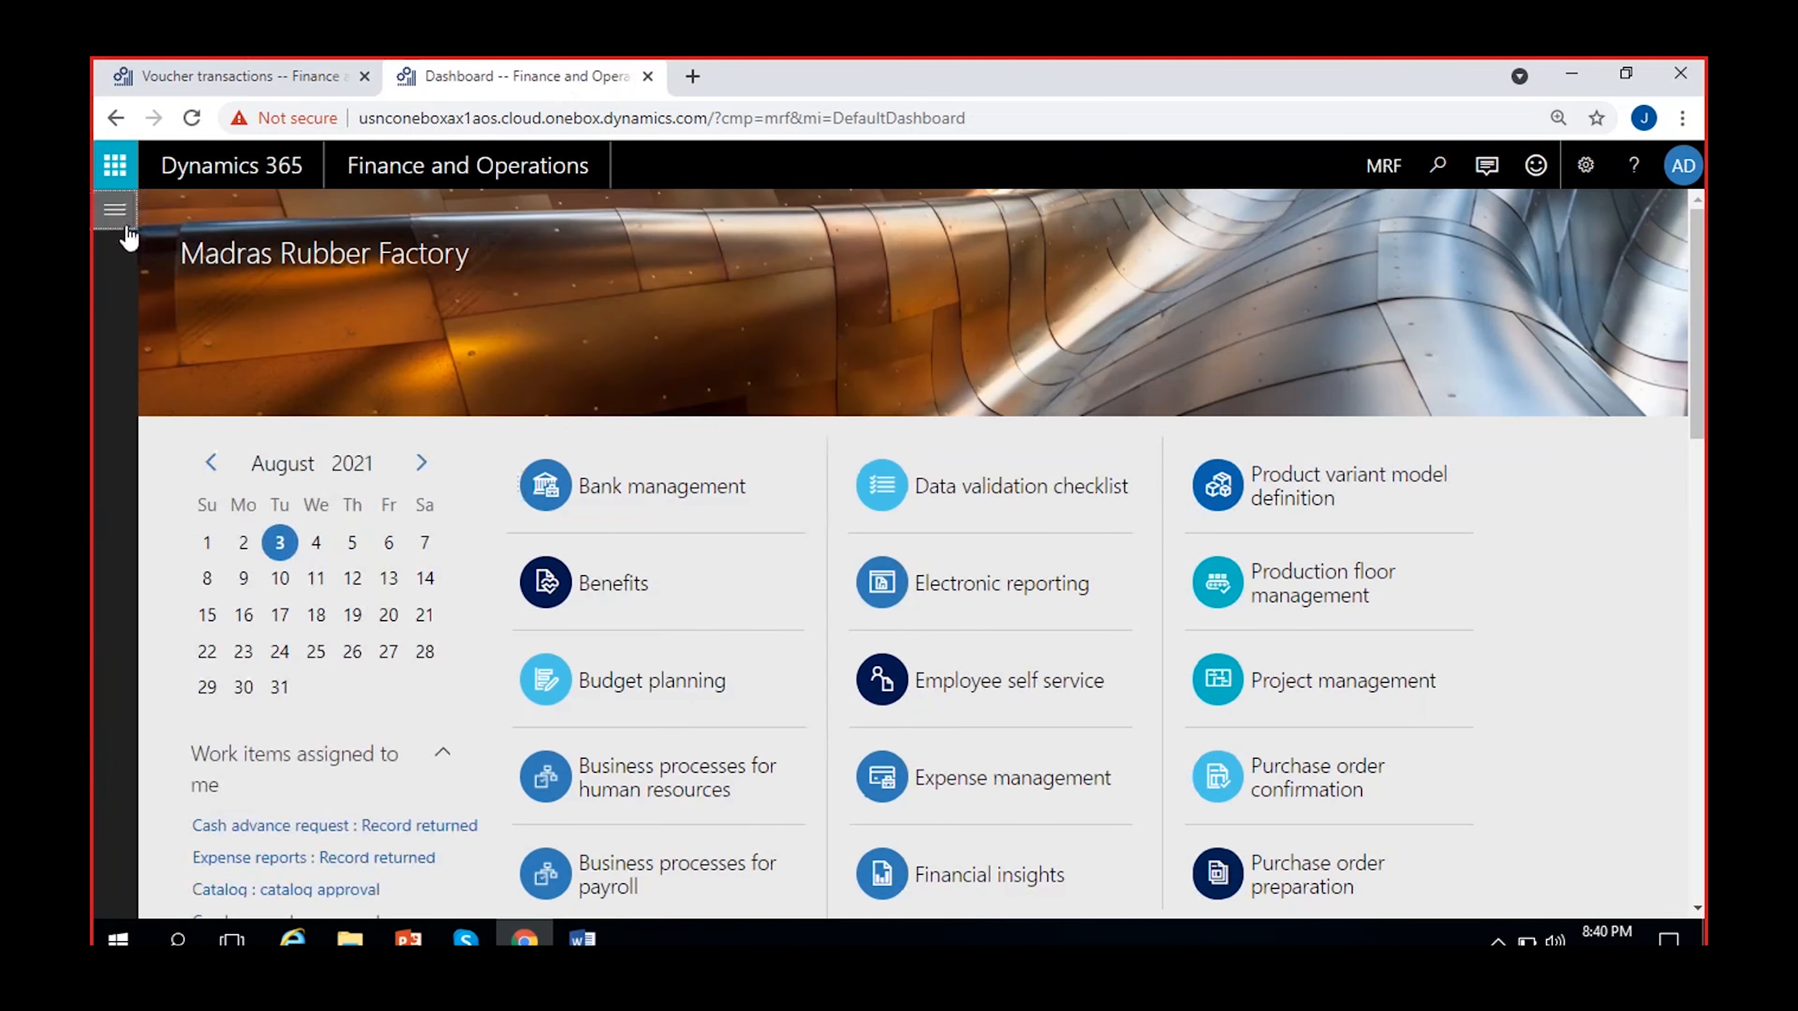
left_click(117, 212)
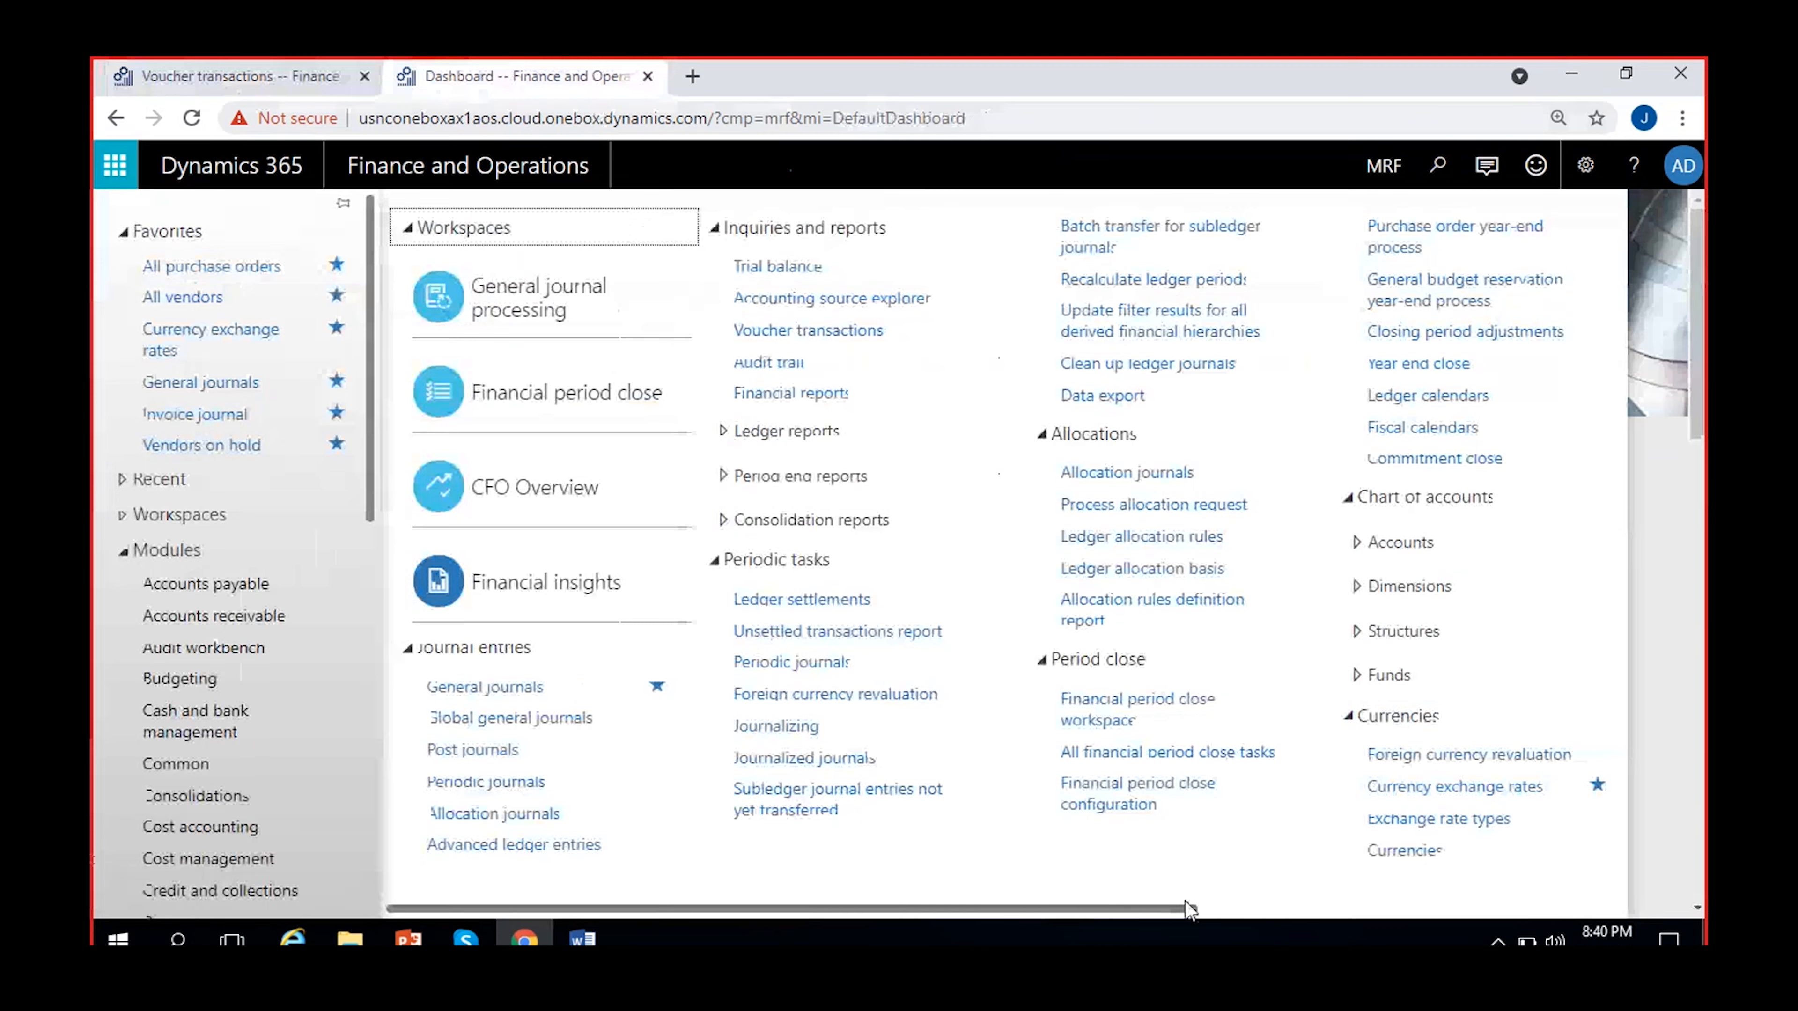
left_click_drag(1184, 908, 1429, 914)
left_click(1392, 558)
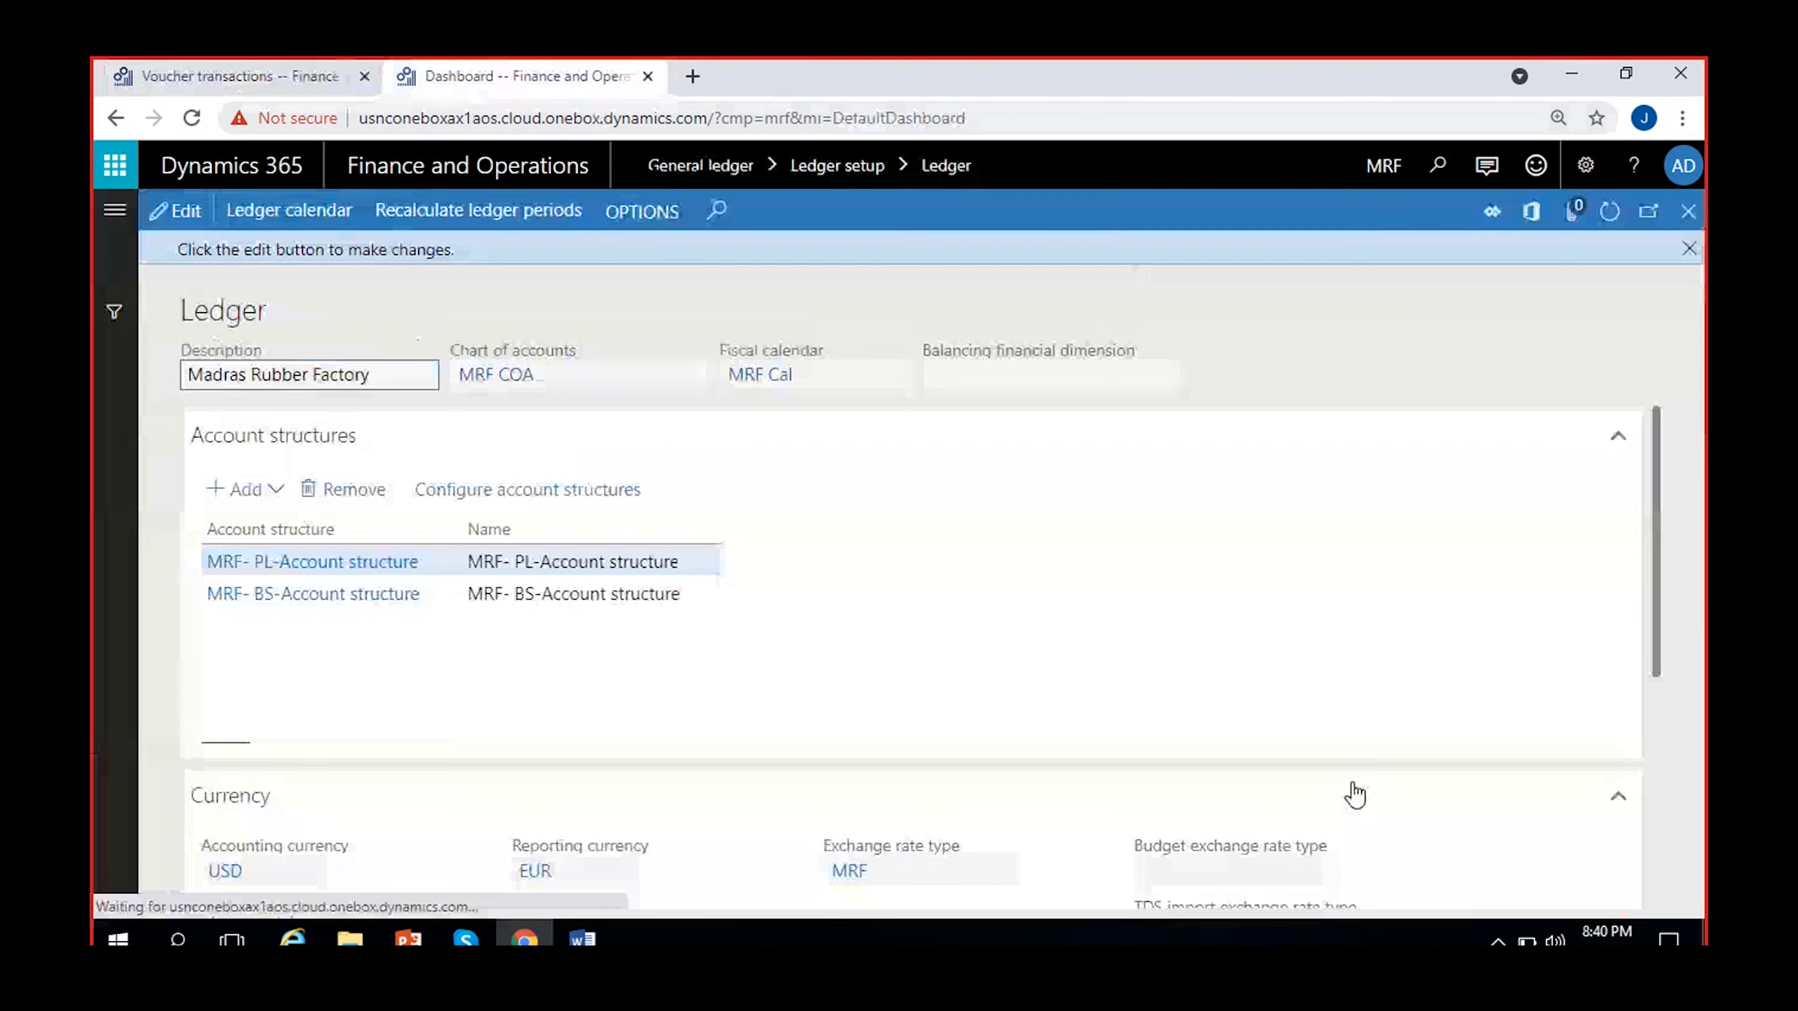
scroll(1354, 794, "down", 3)
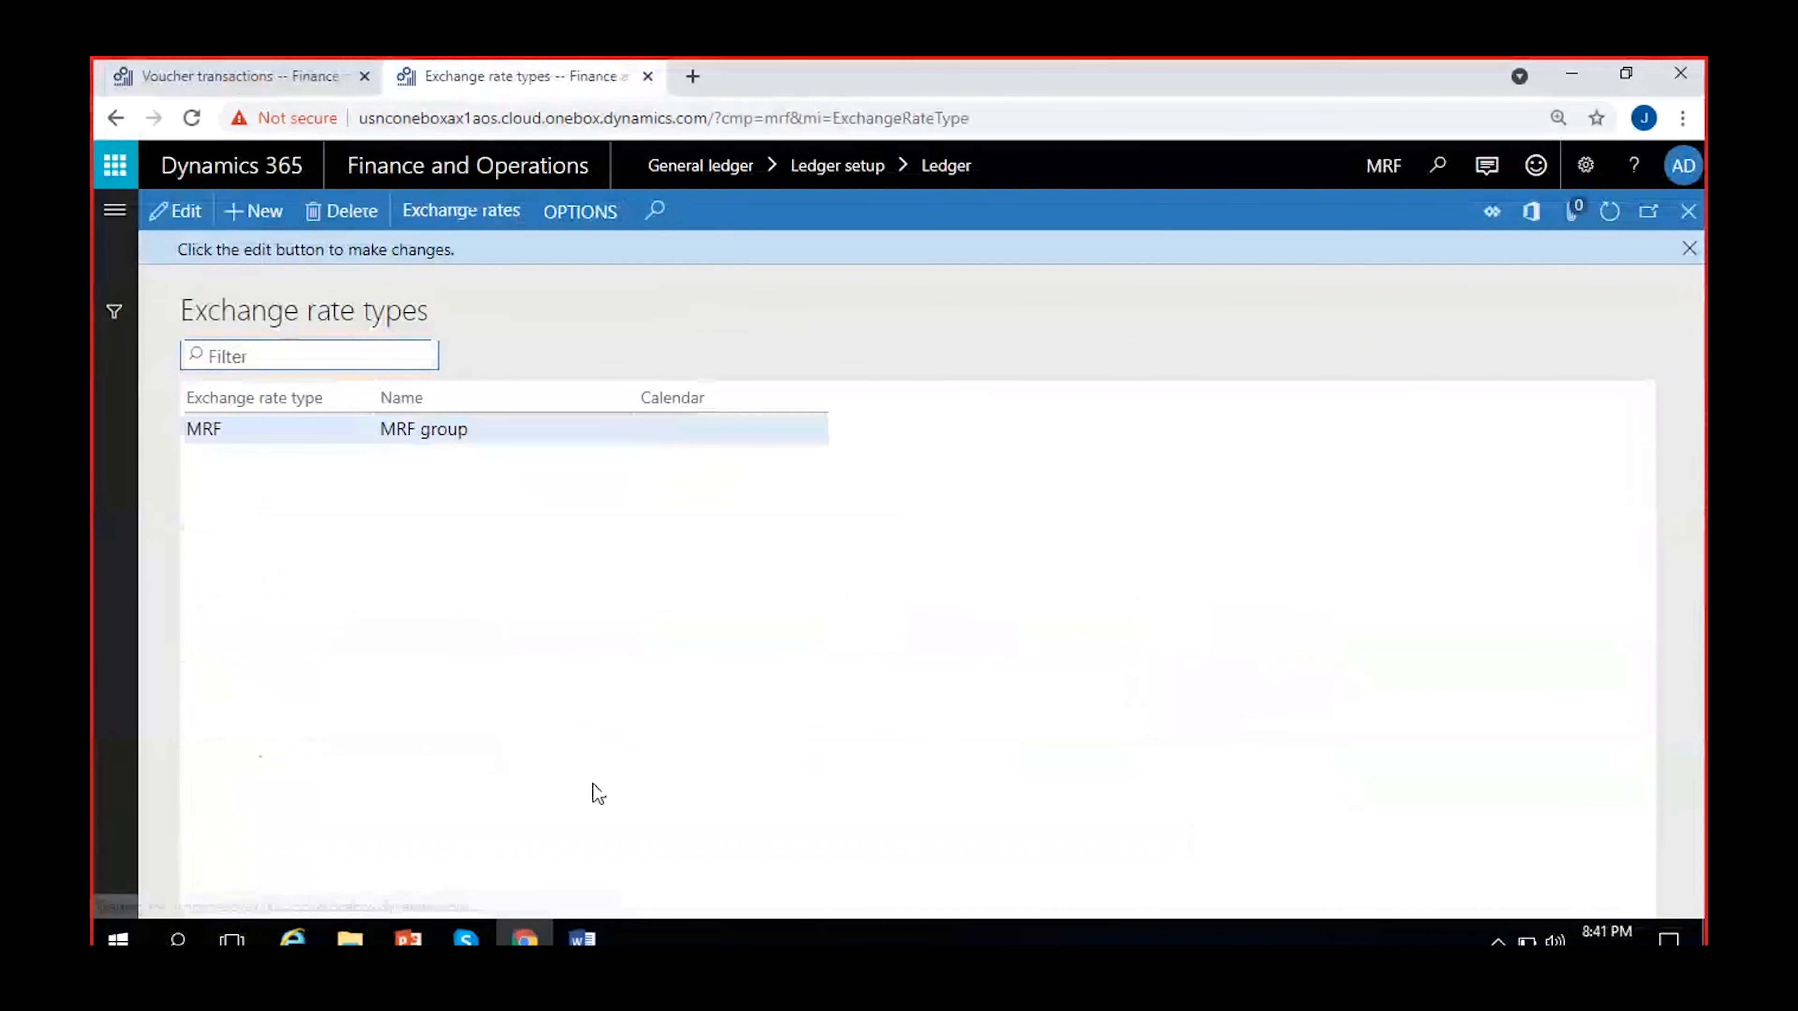
left_click(414, 227)
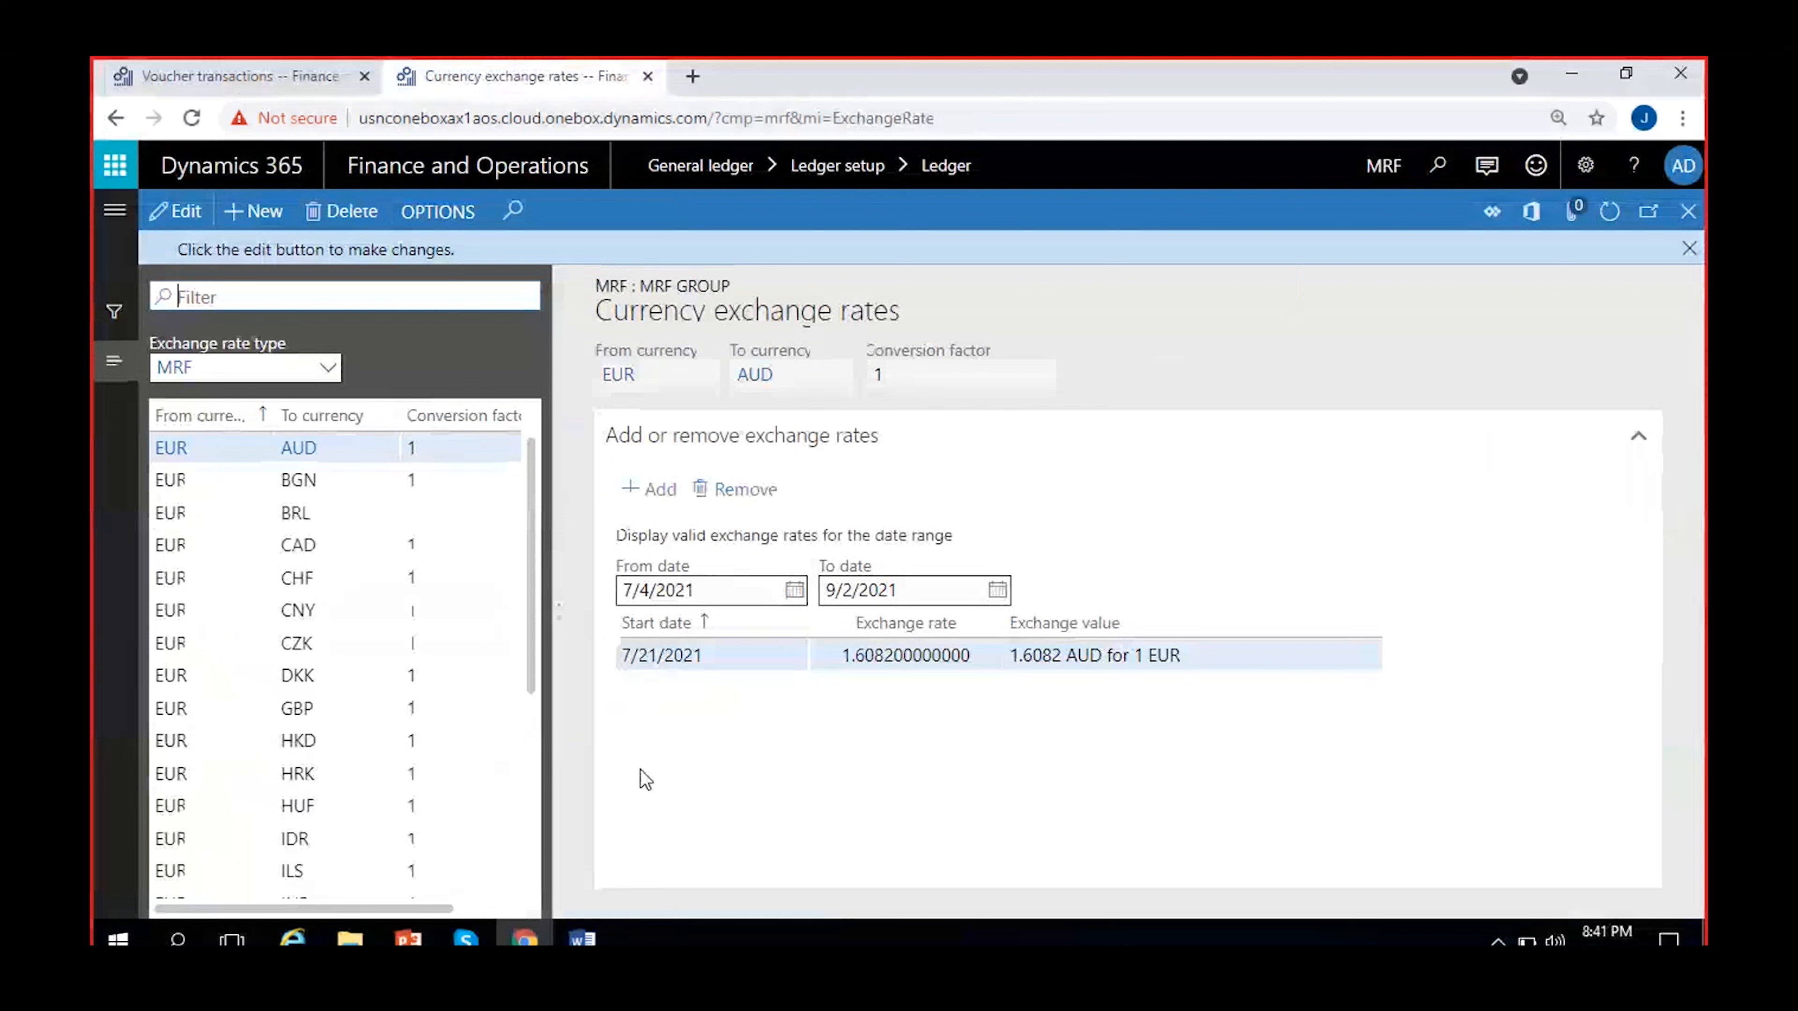
Find the EUR to USD currency pair and examine its exchange value starting 7/21/2021.
scroll(469, 775, "down", 8)
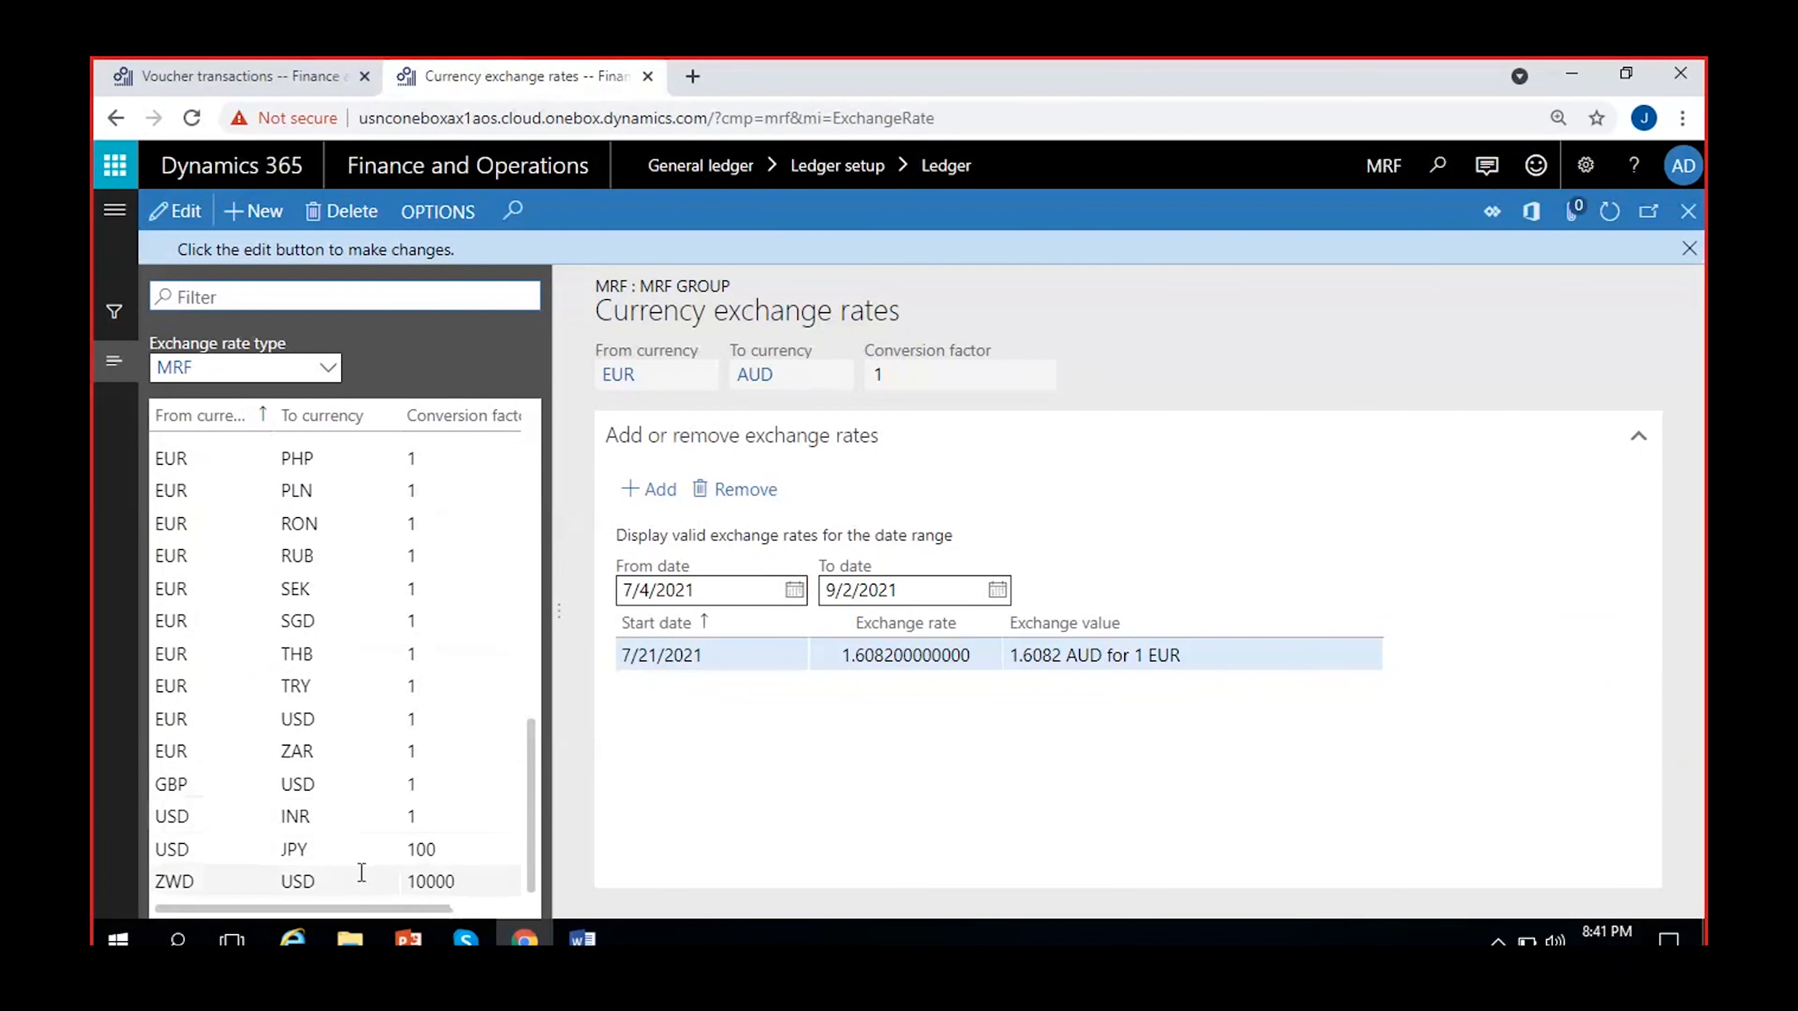
left_click(361, 718)
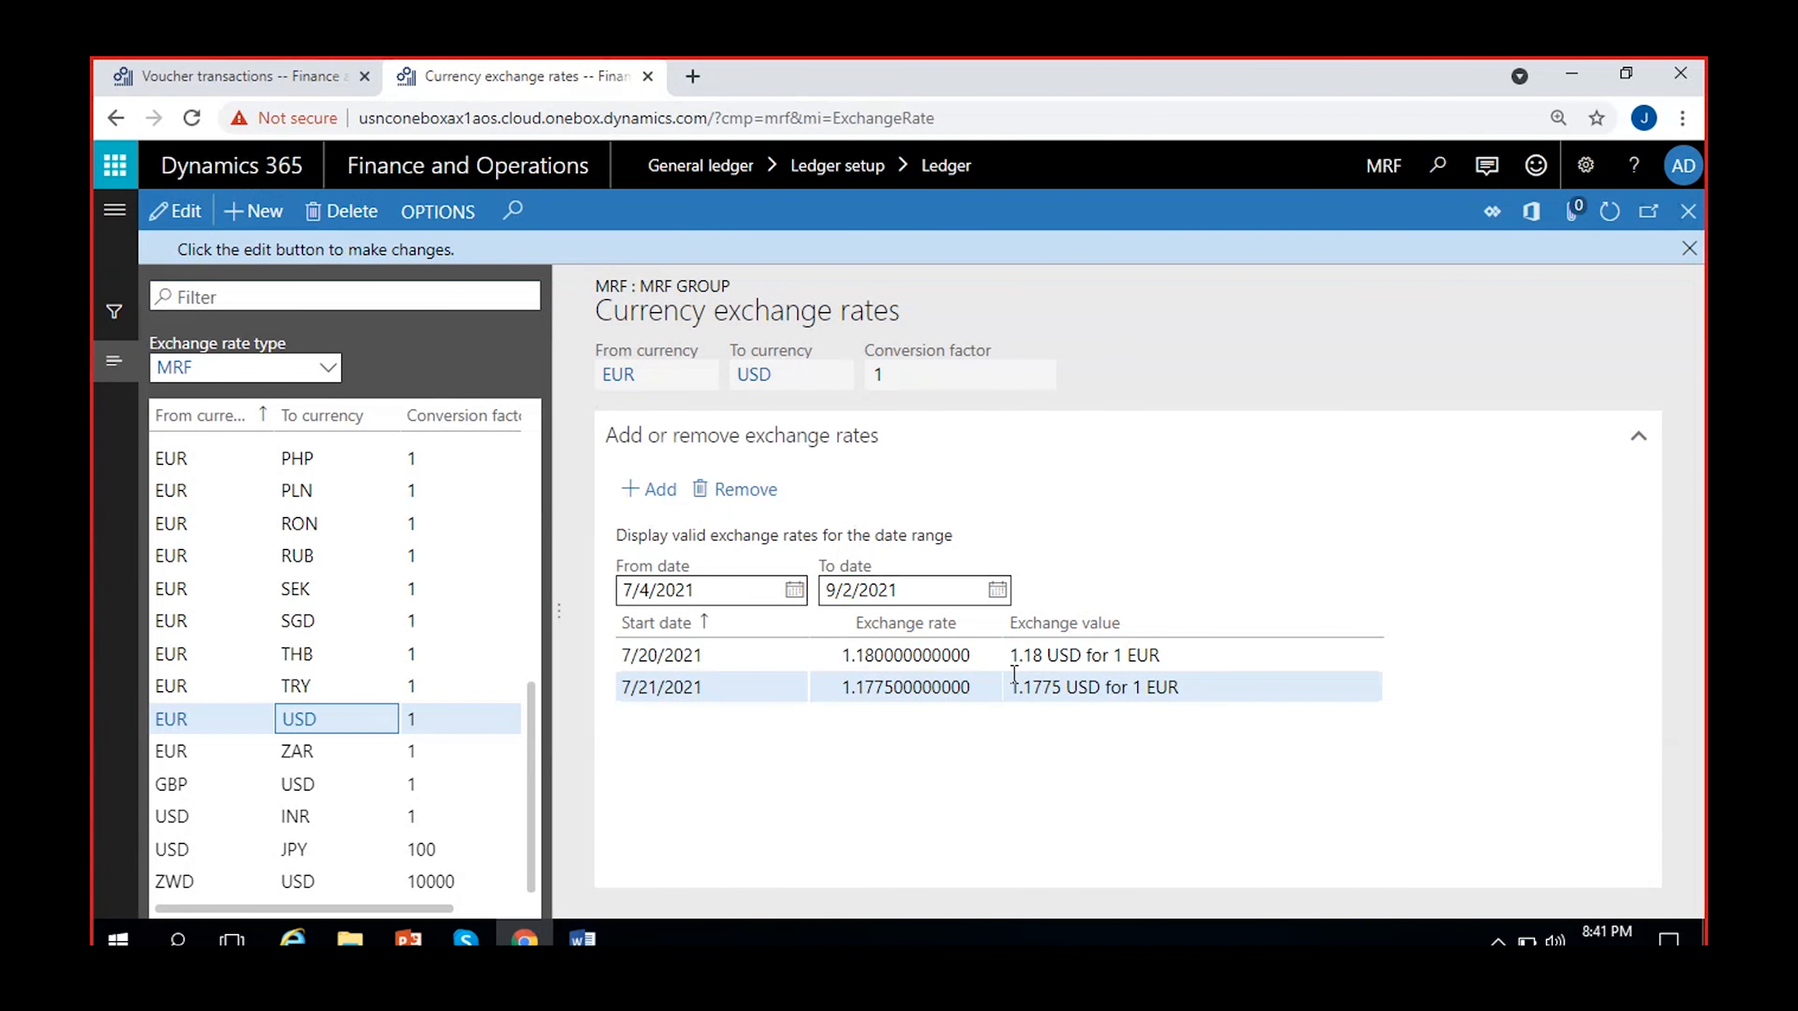
left_click_drag(1012, 686, 1125, 687)
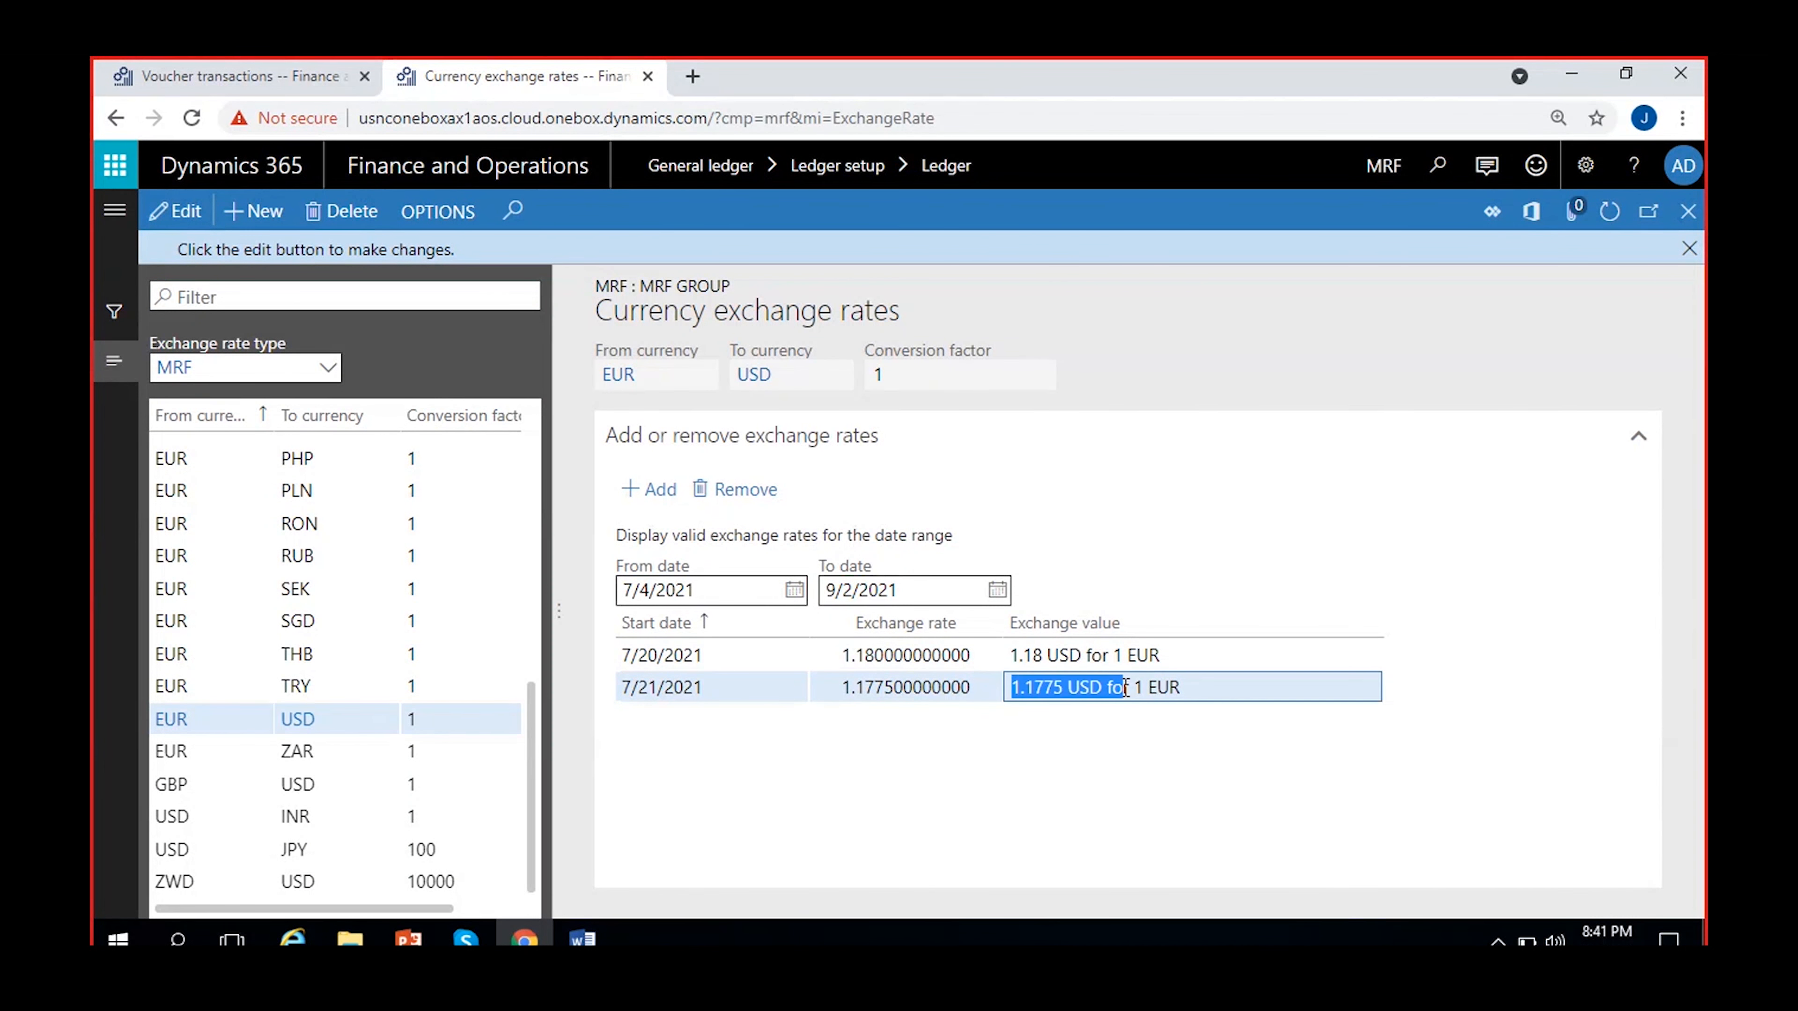
left_click(1071, 765)
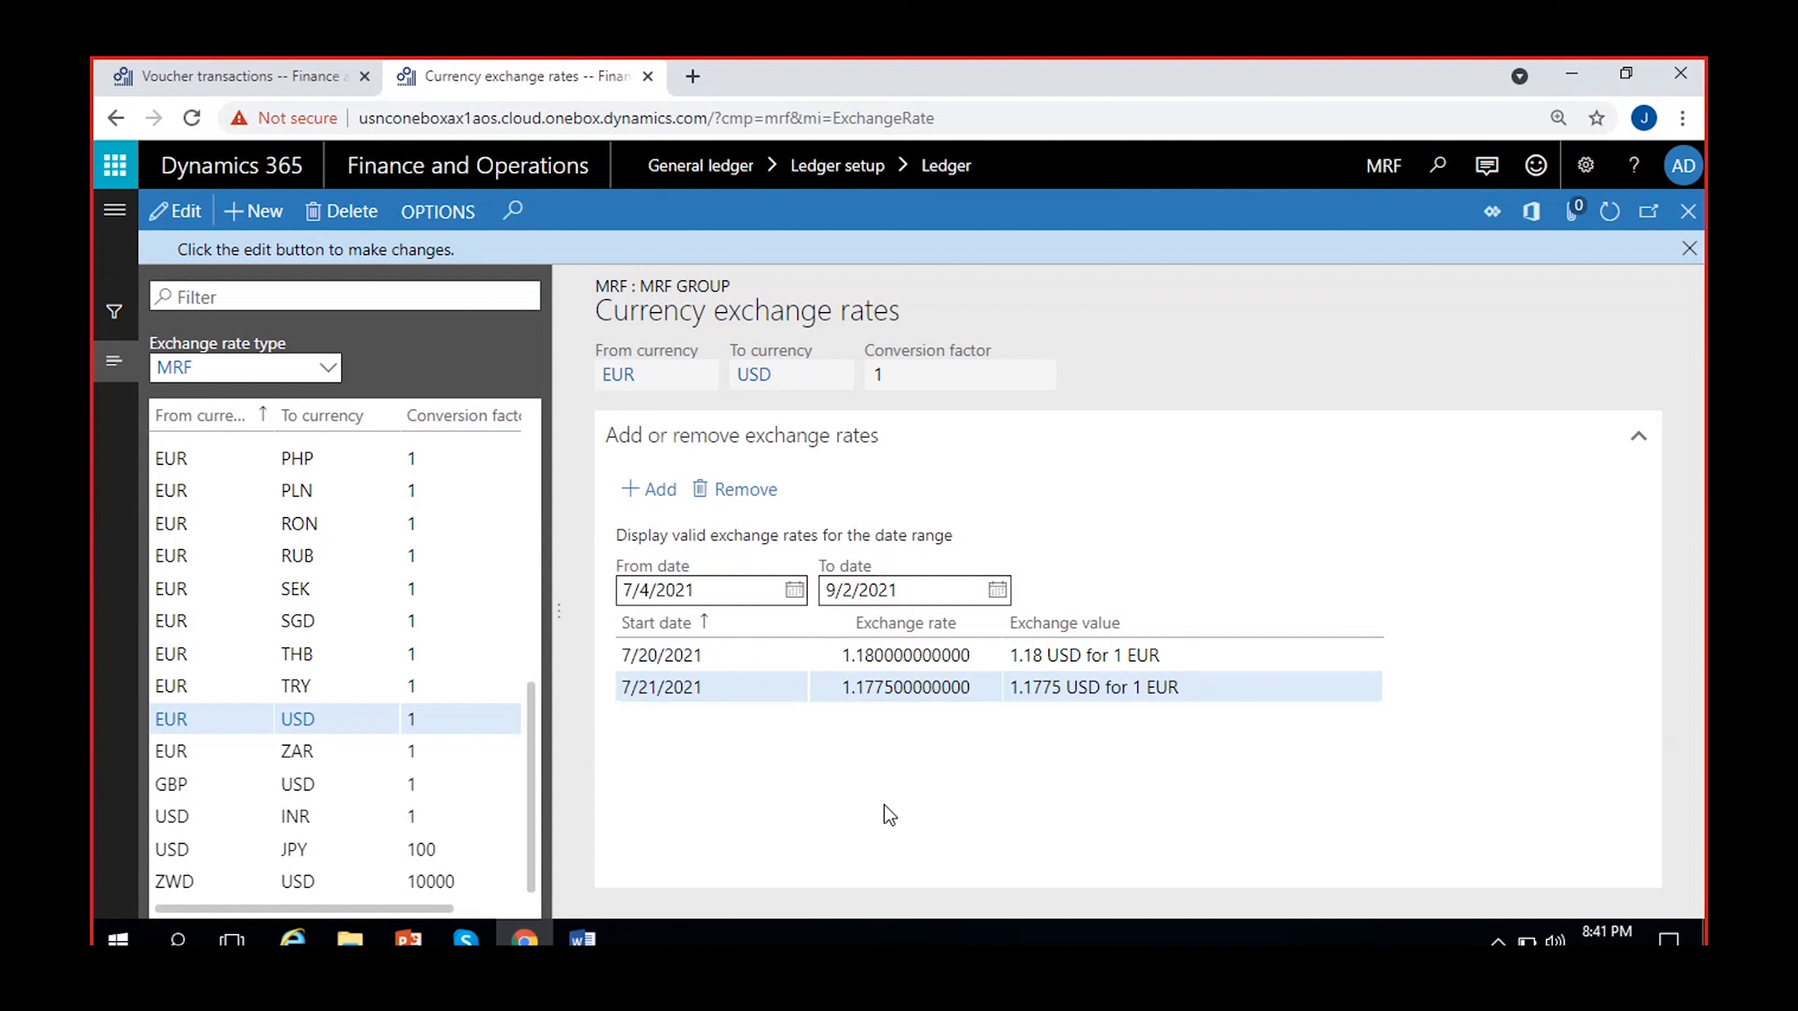
Recheck the Bang location voucher's reporting currency amounts, and close the voucher and journal lines to return to the general journals list.
left_click(316, 77)
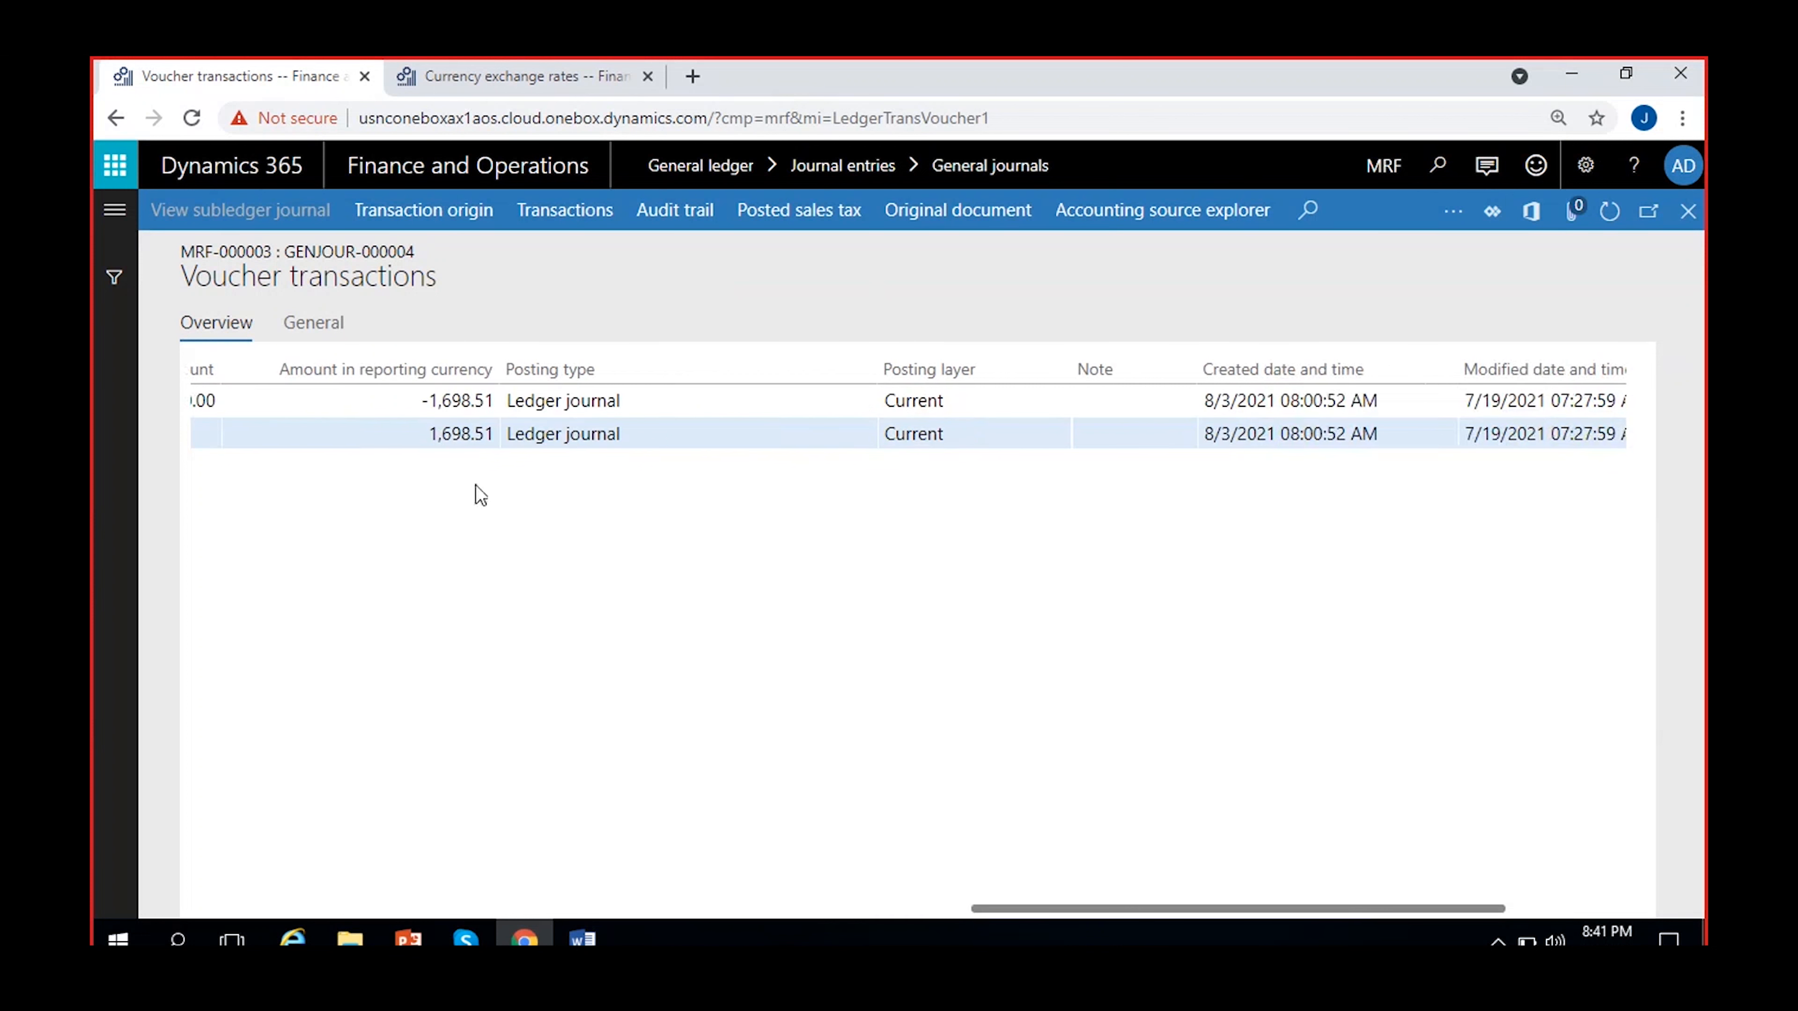
scroll(476, 485, "left", 5)
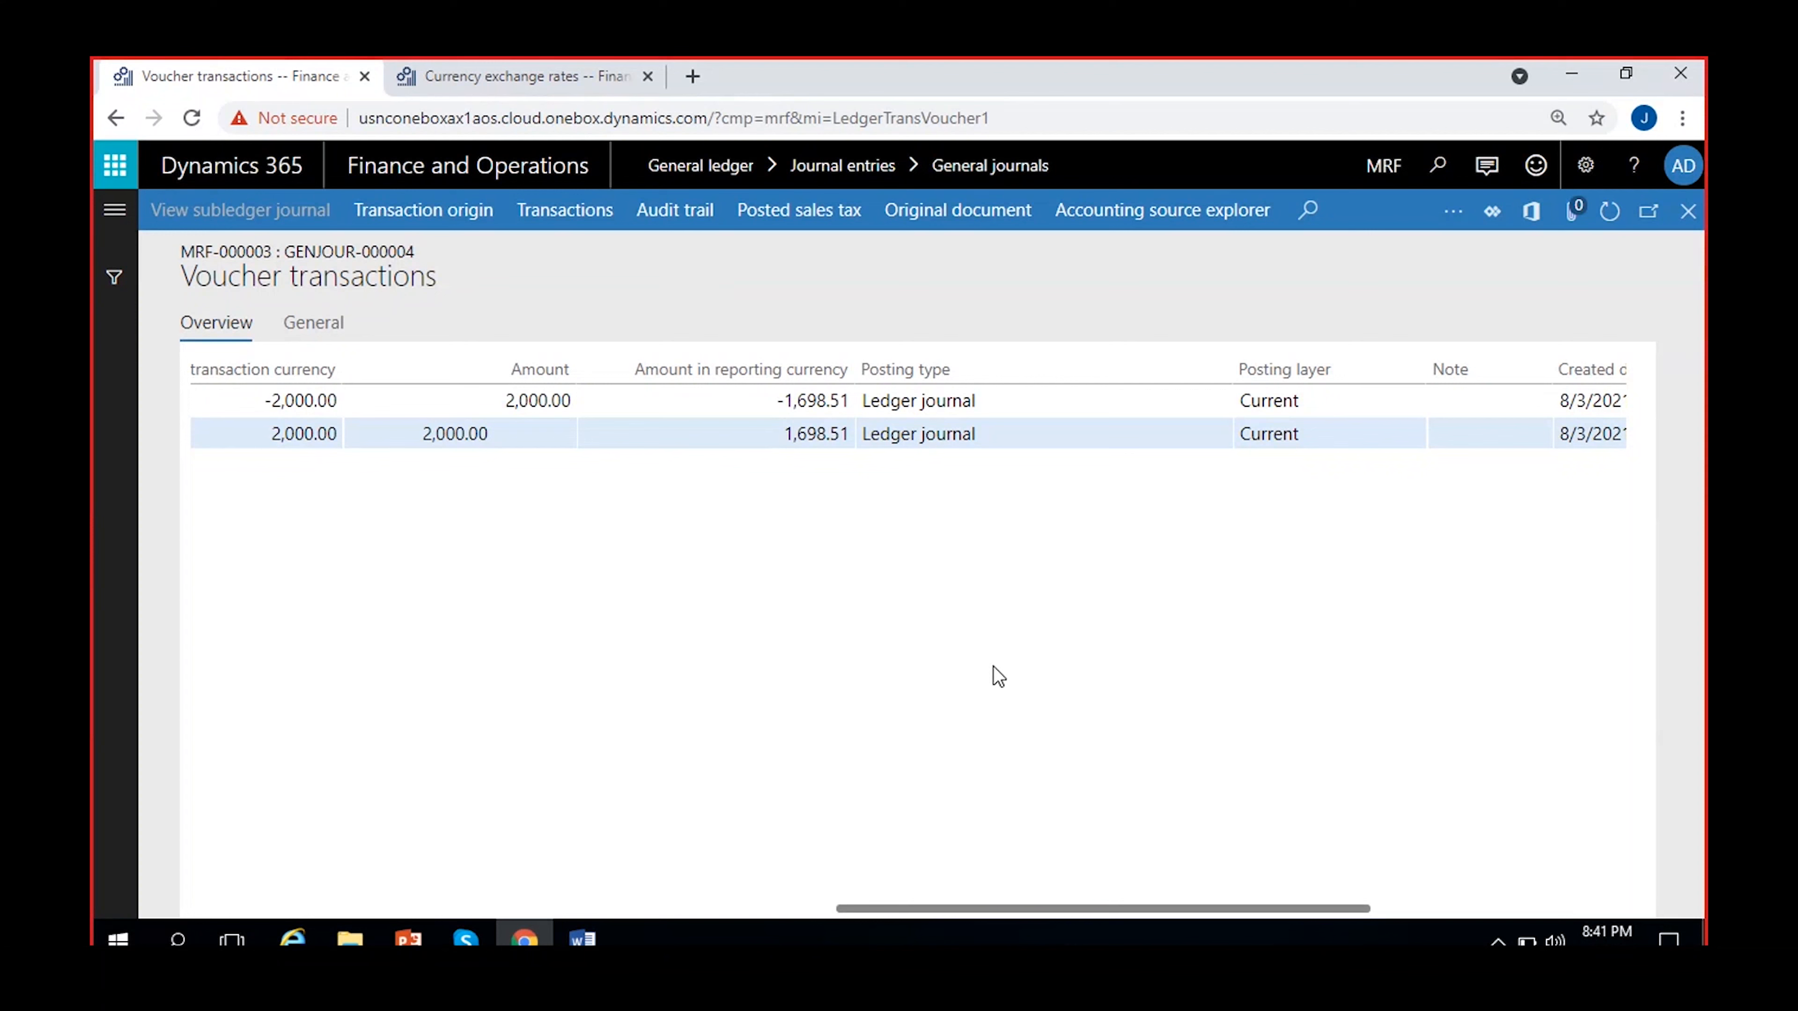
left_click(1687, 211)
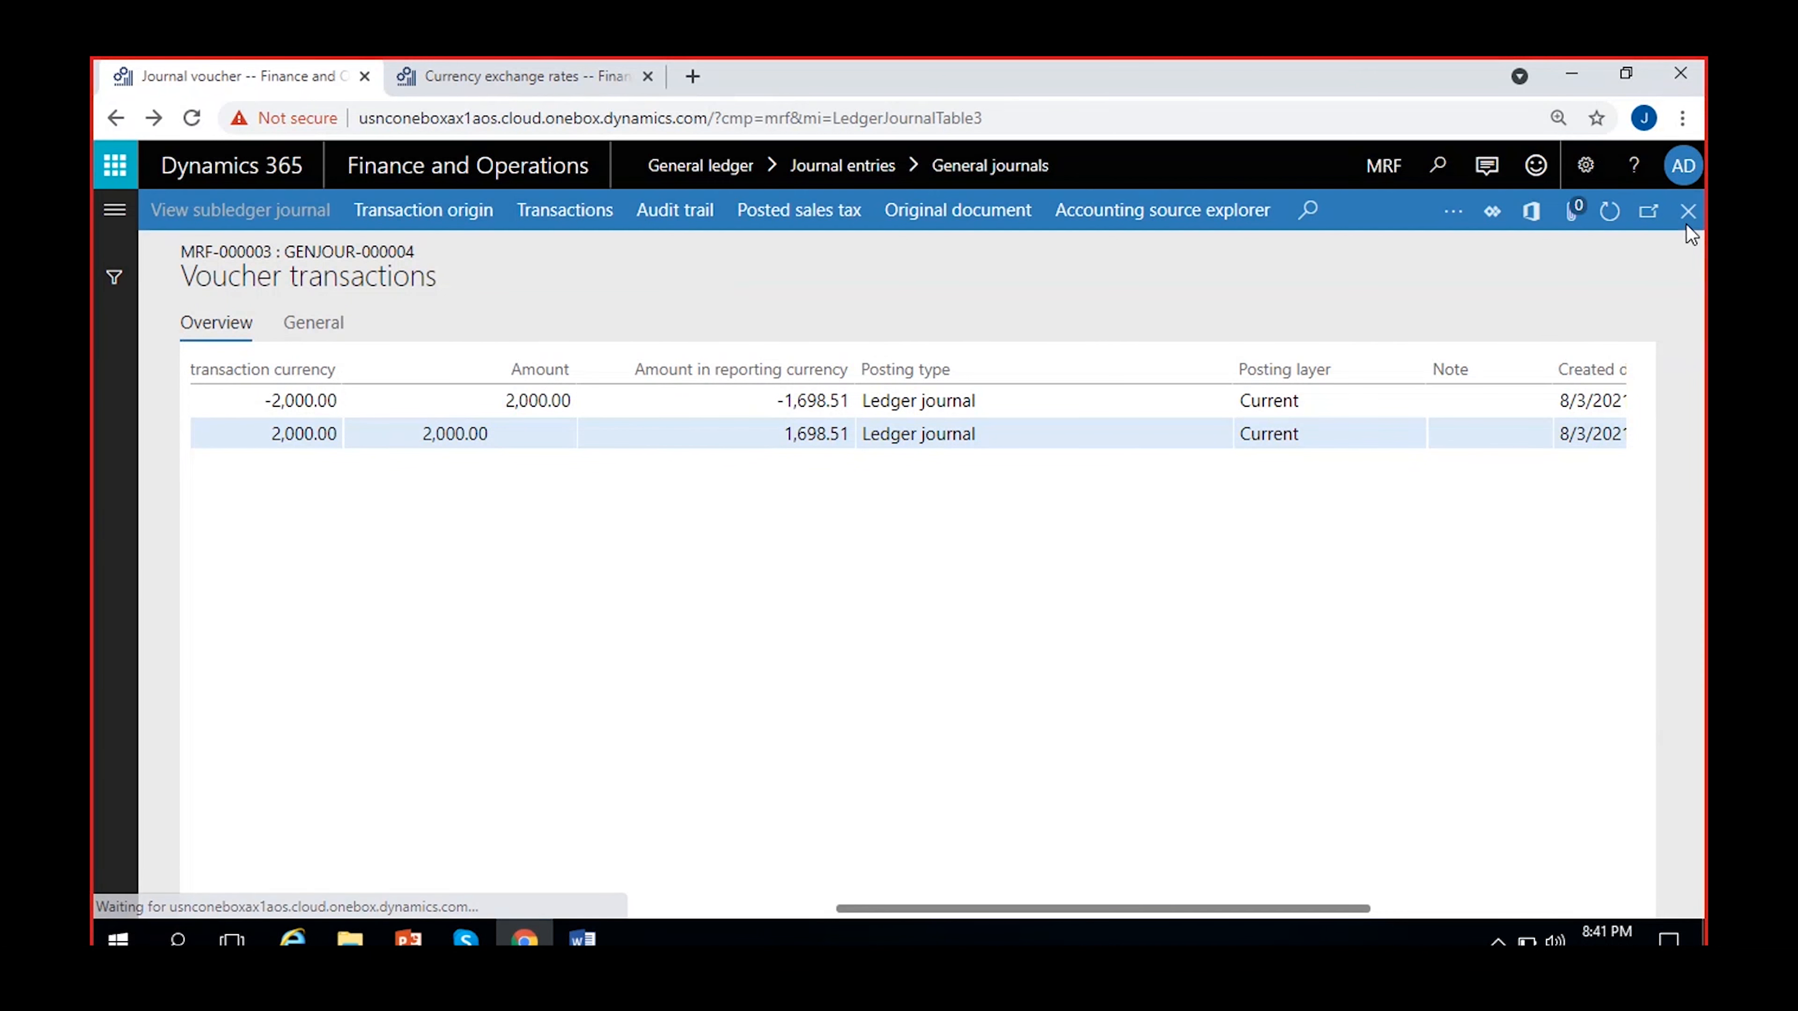
left_click(1688, 212)
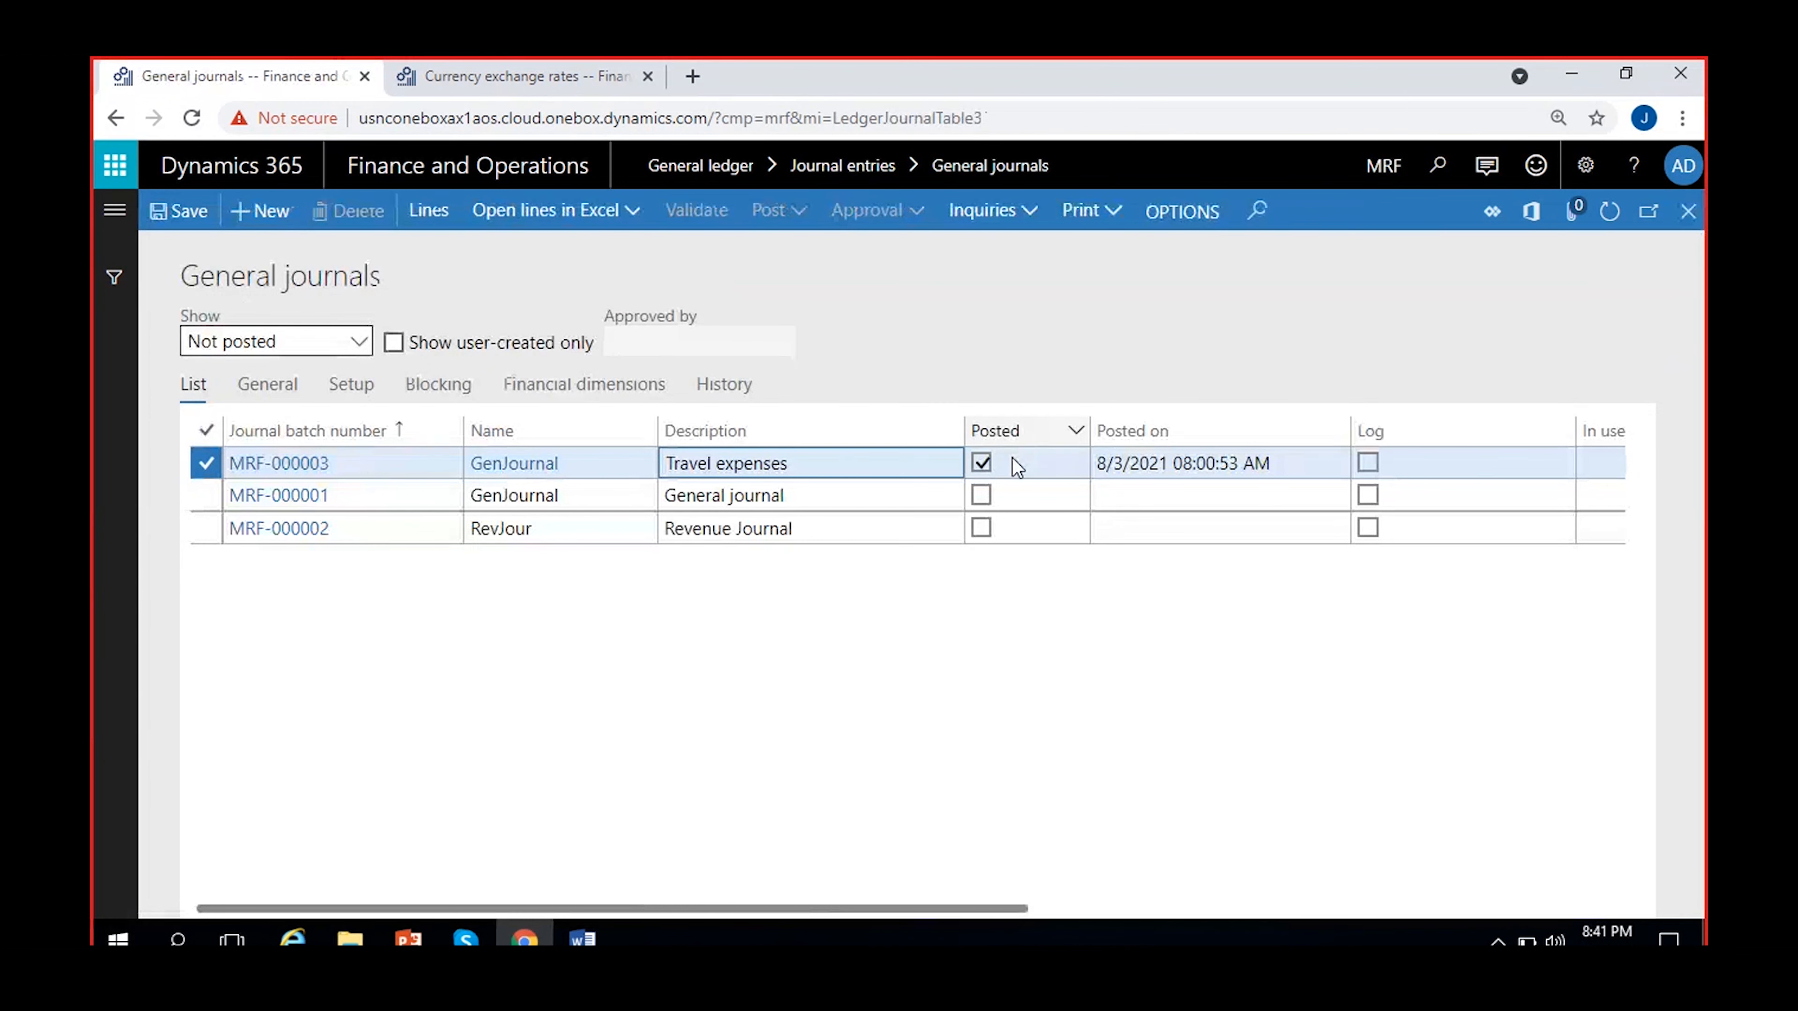
Examine the posting date and time and the modifying user of the Travel expenses journal in the general journals list.
left_click_drag(983, 912, 1090, 912)
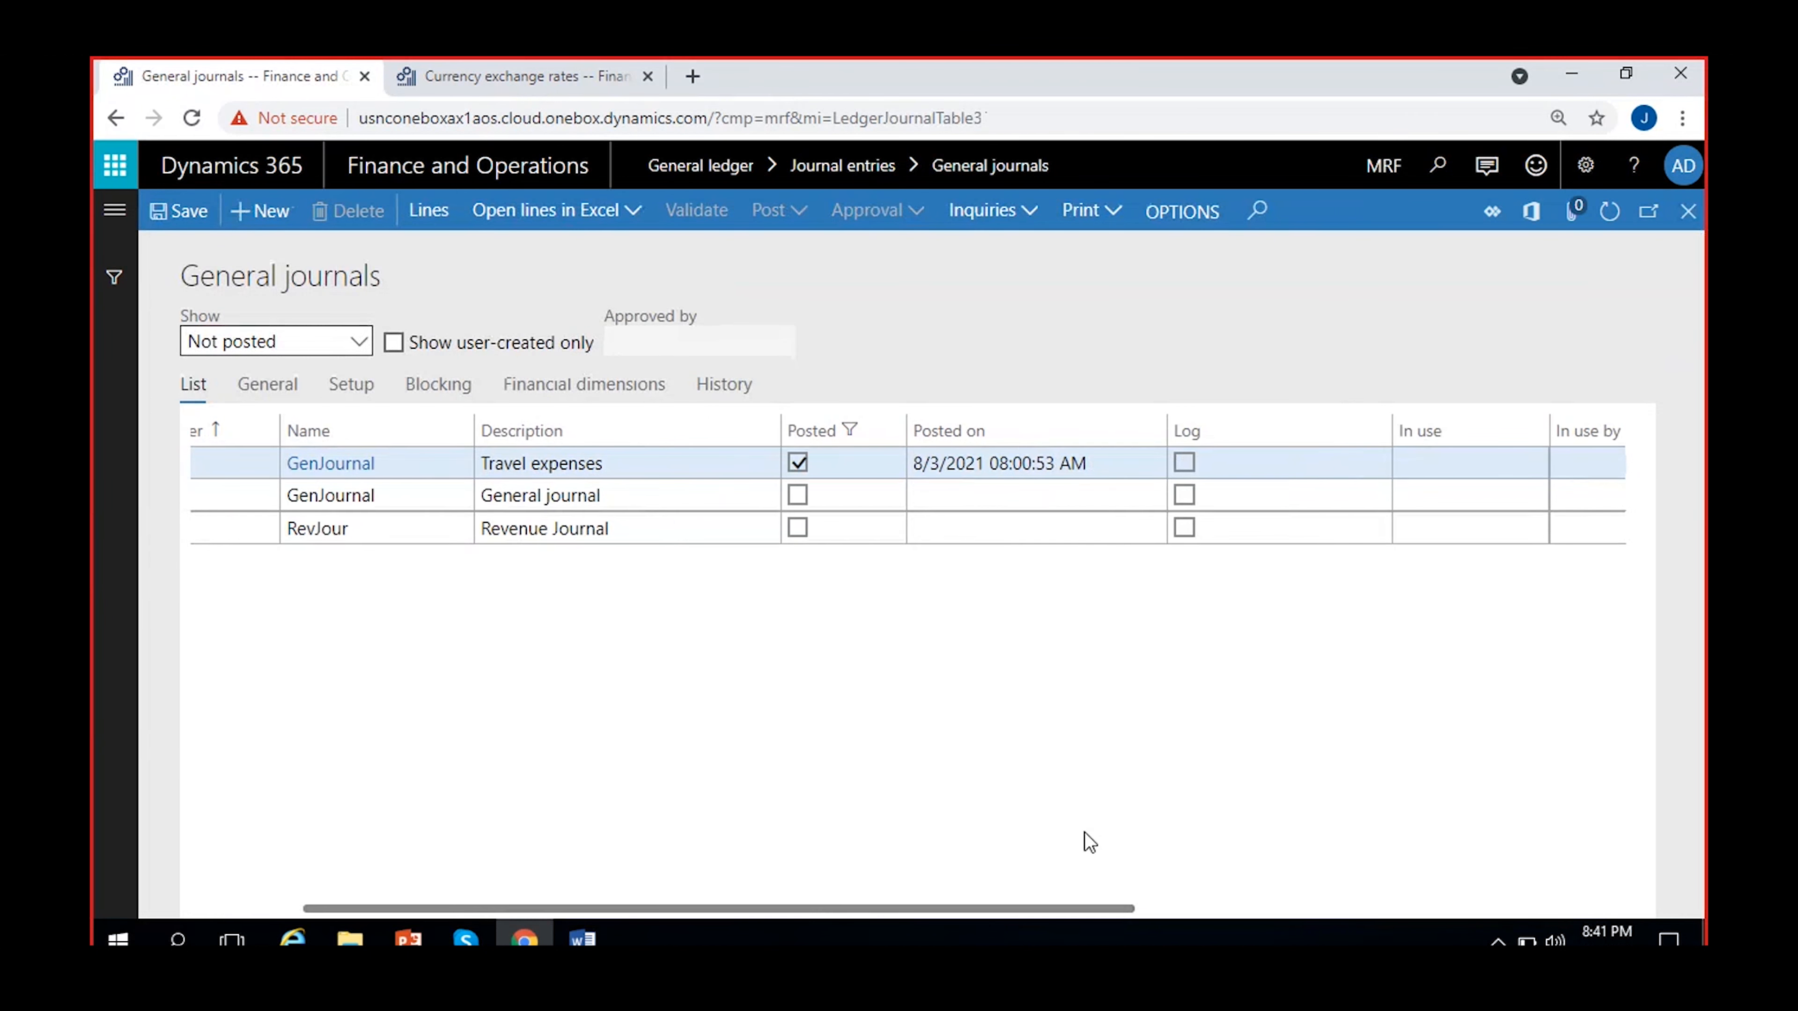
left_click_drag(916, 464, 1111, 467)
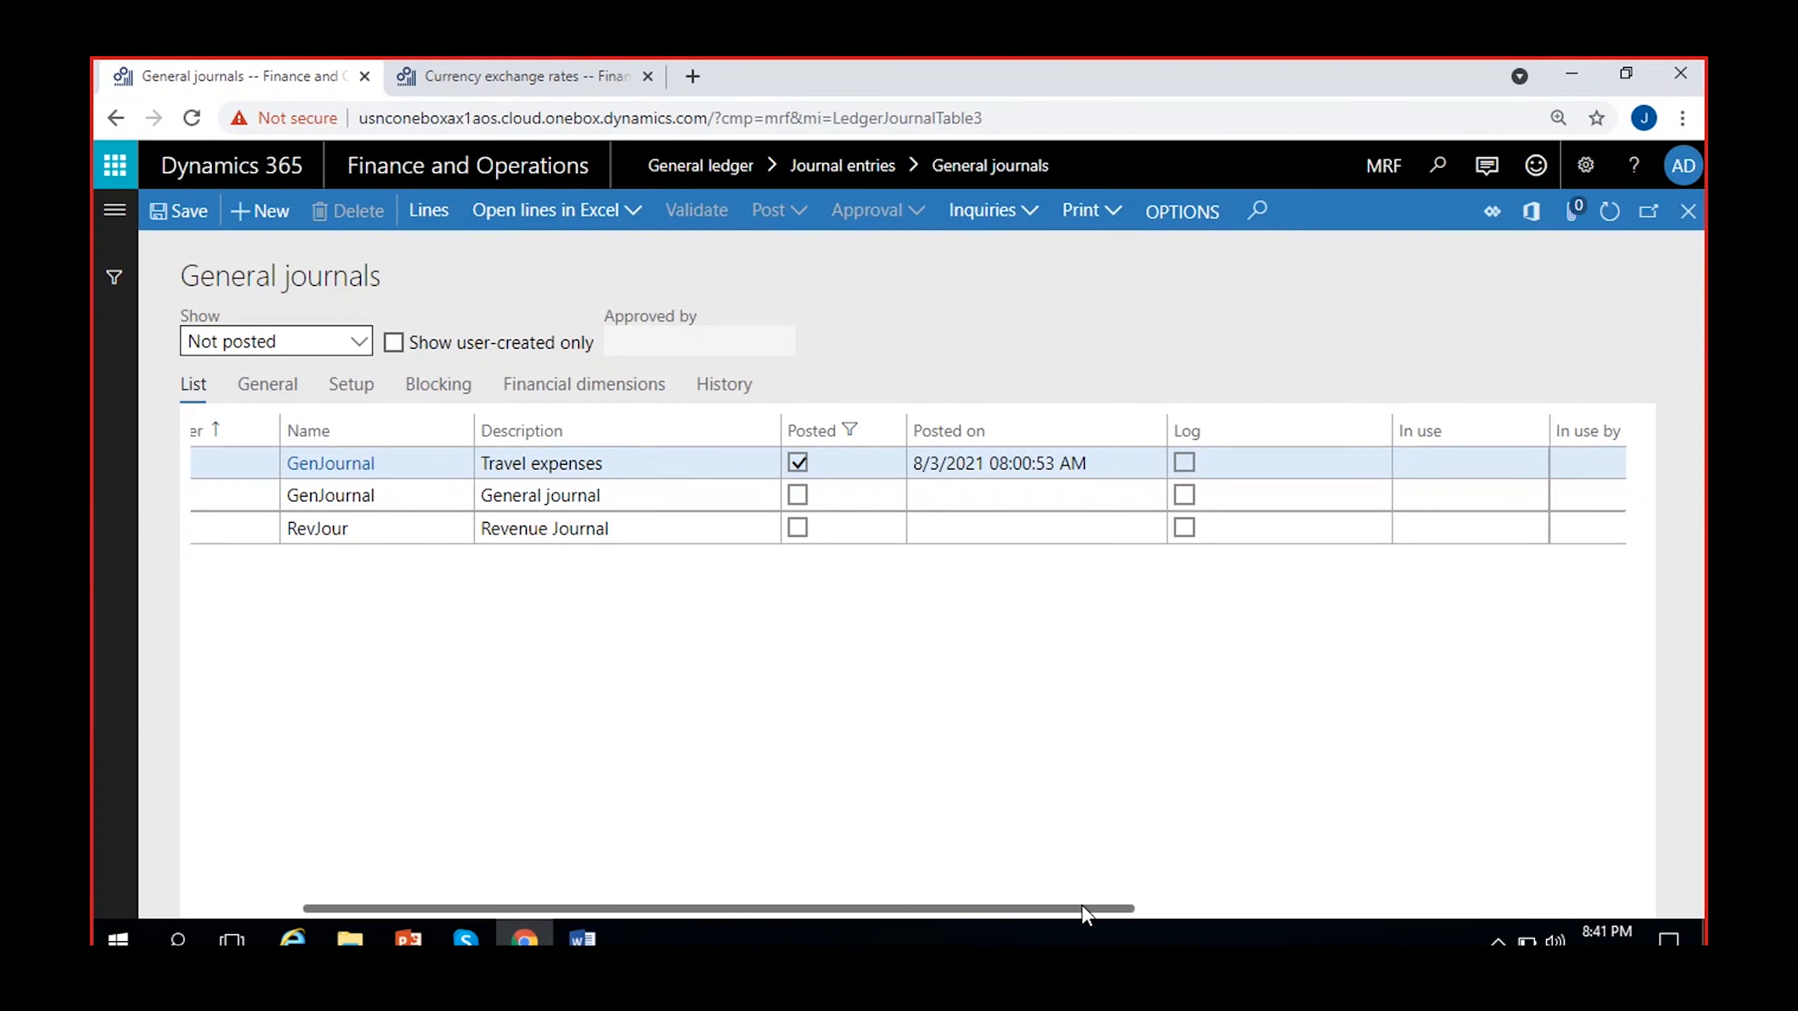
left_click(1102, 463)
left_click_drag(1102, 463, 991, 463)
left_click(1001, 738)
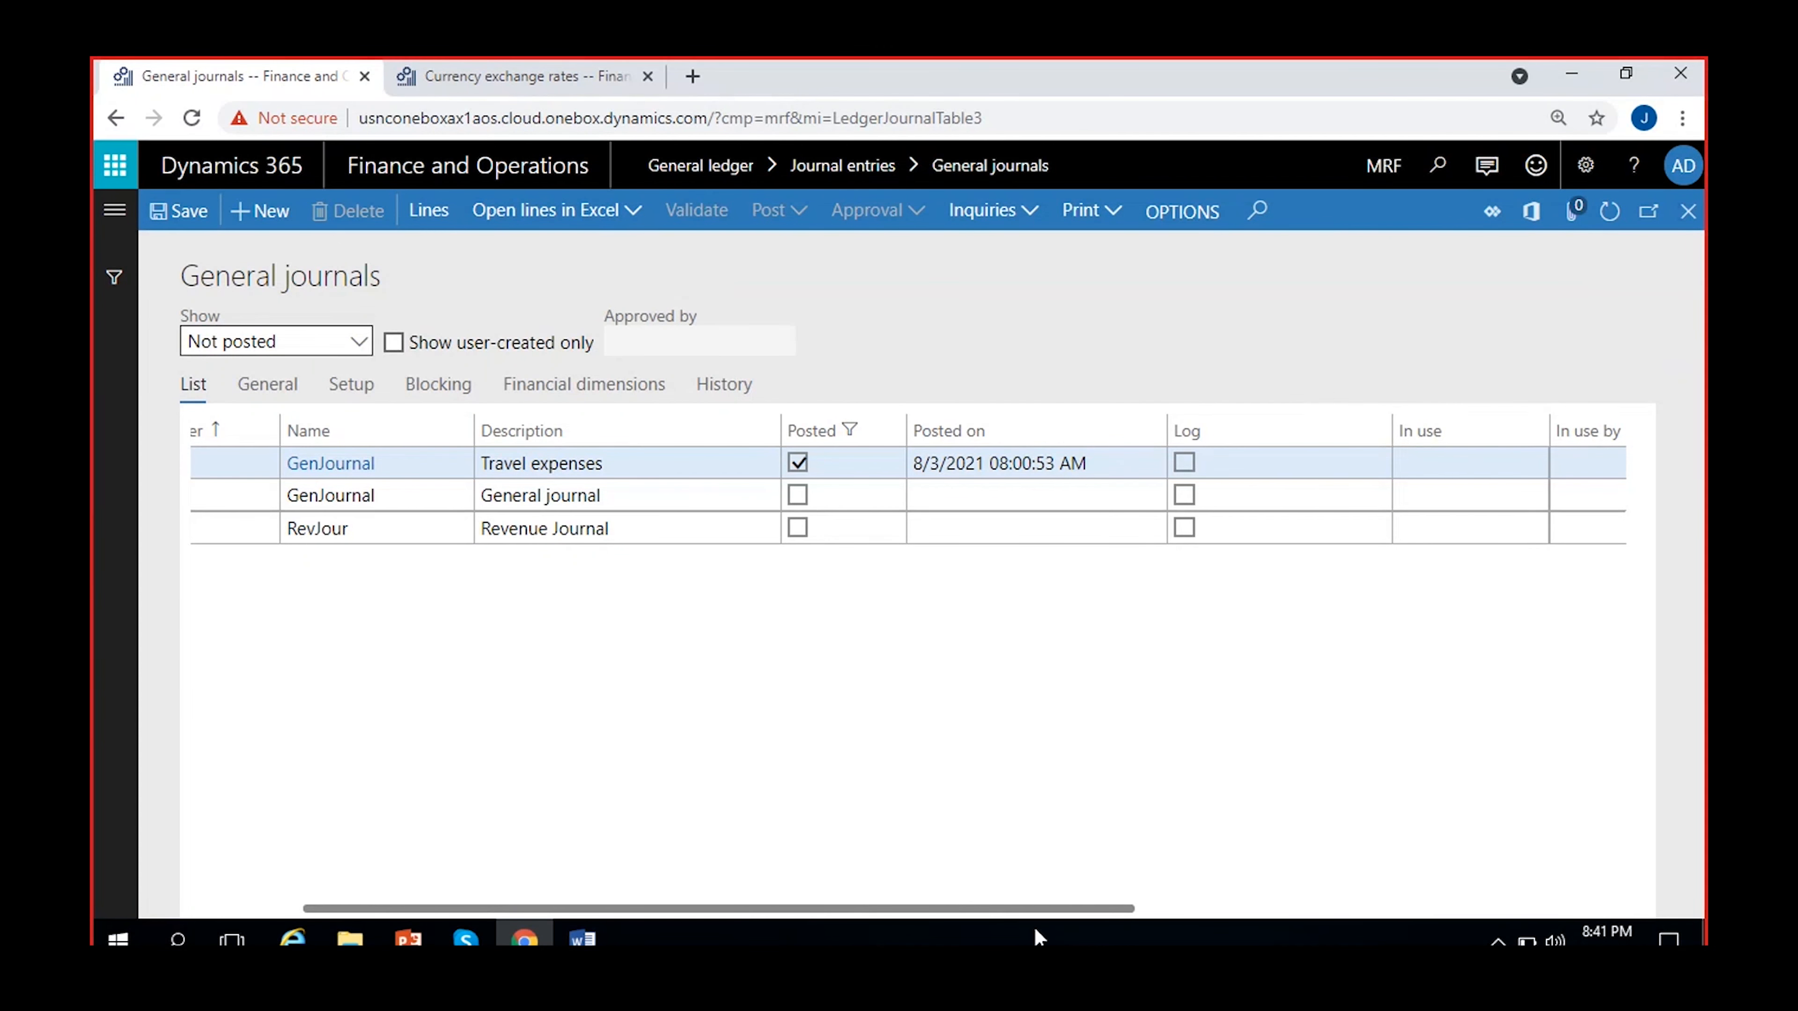
left_click_drag(1027, 901, 1593, 905)
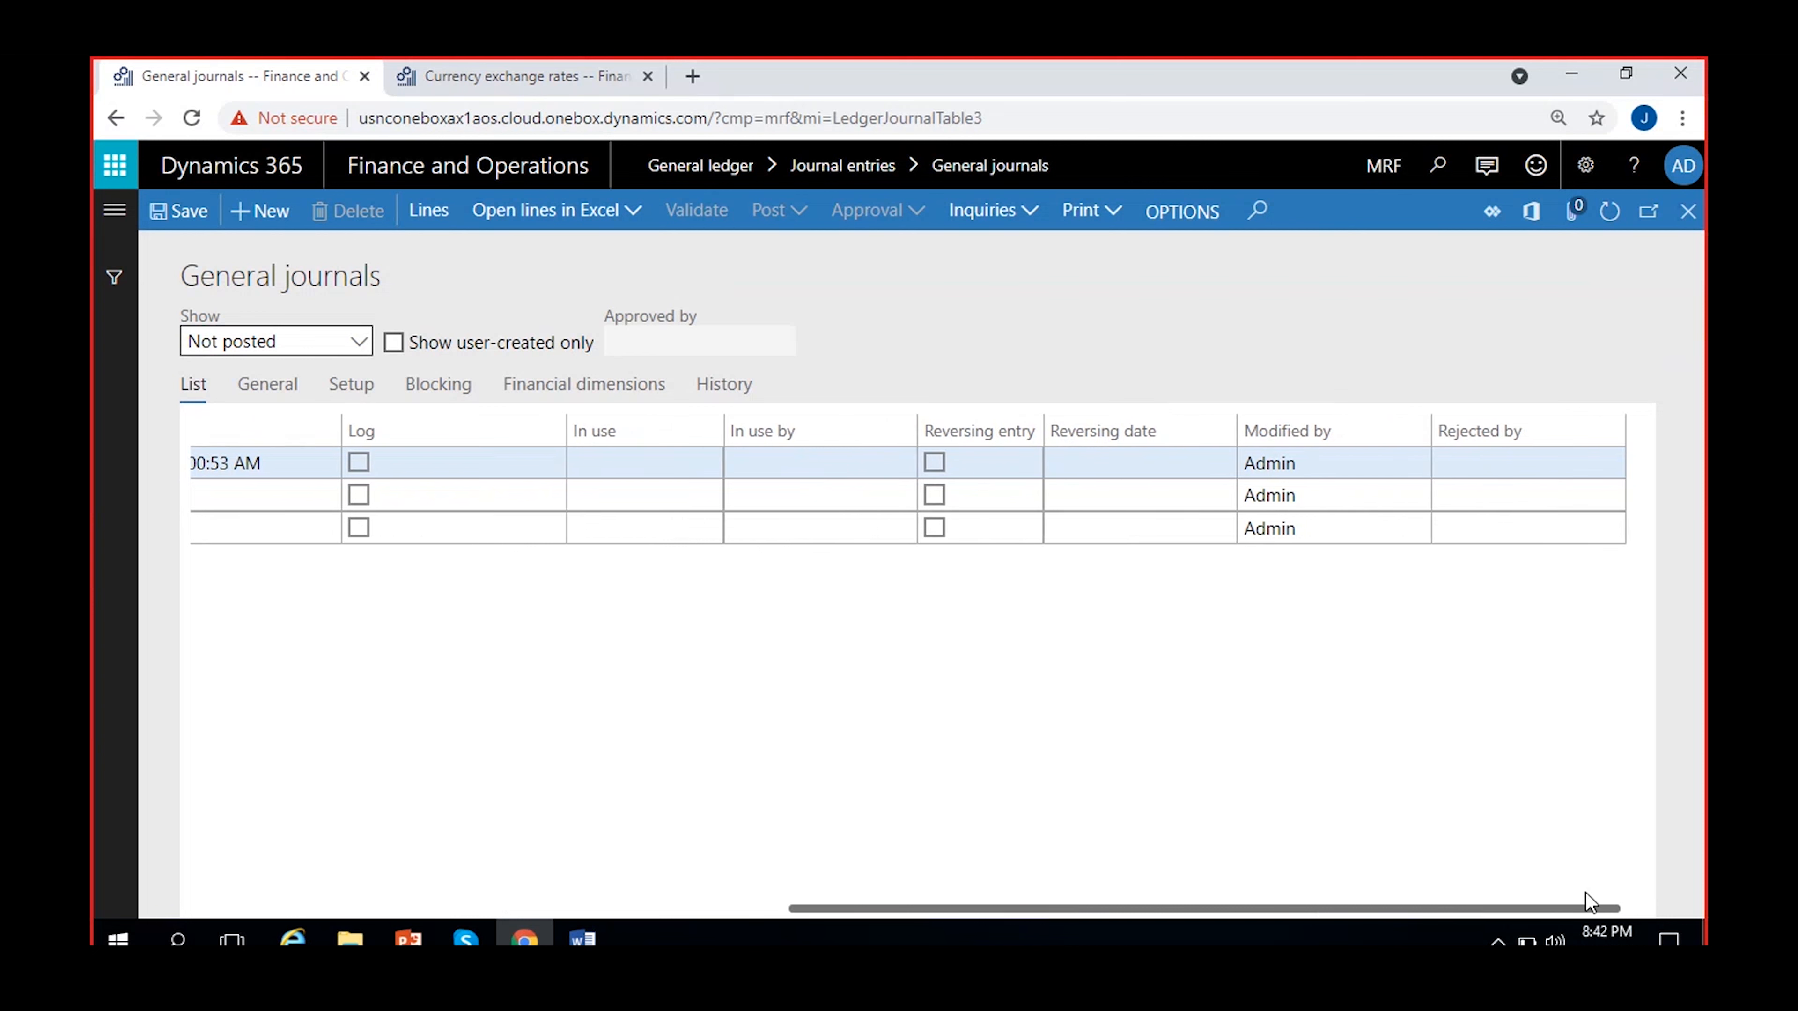
left_click(1333, 460)
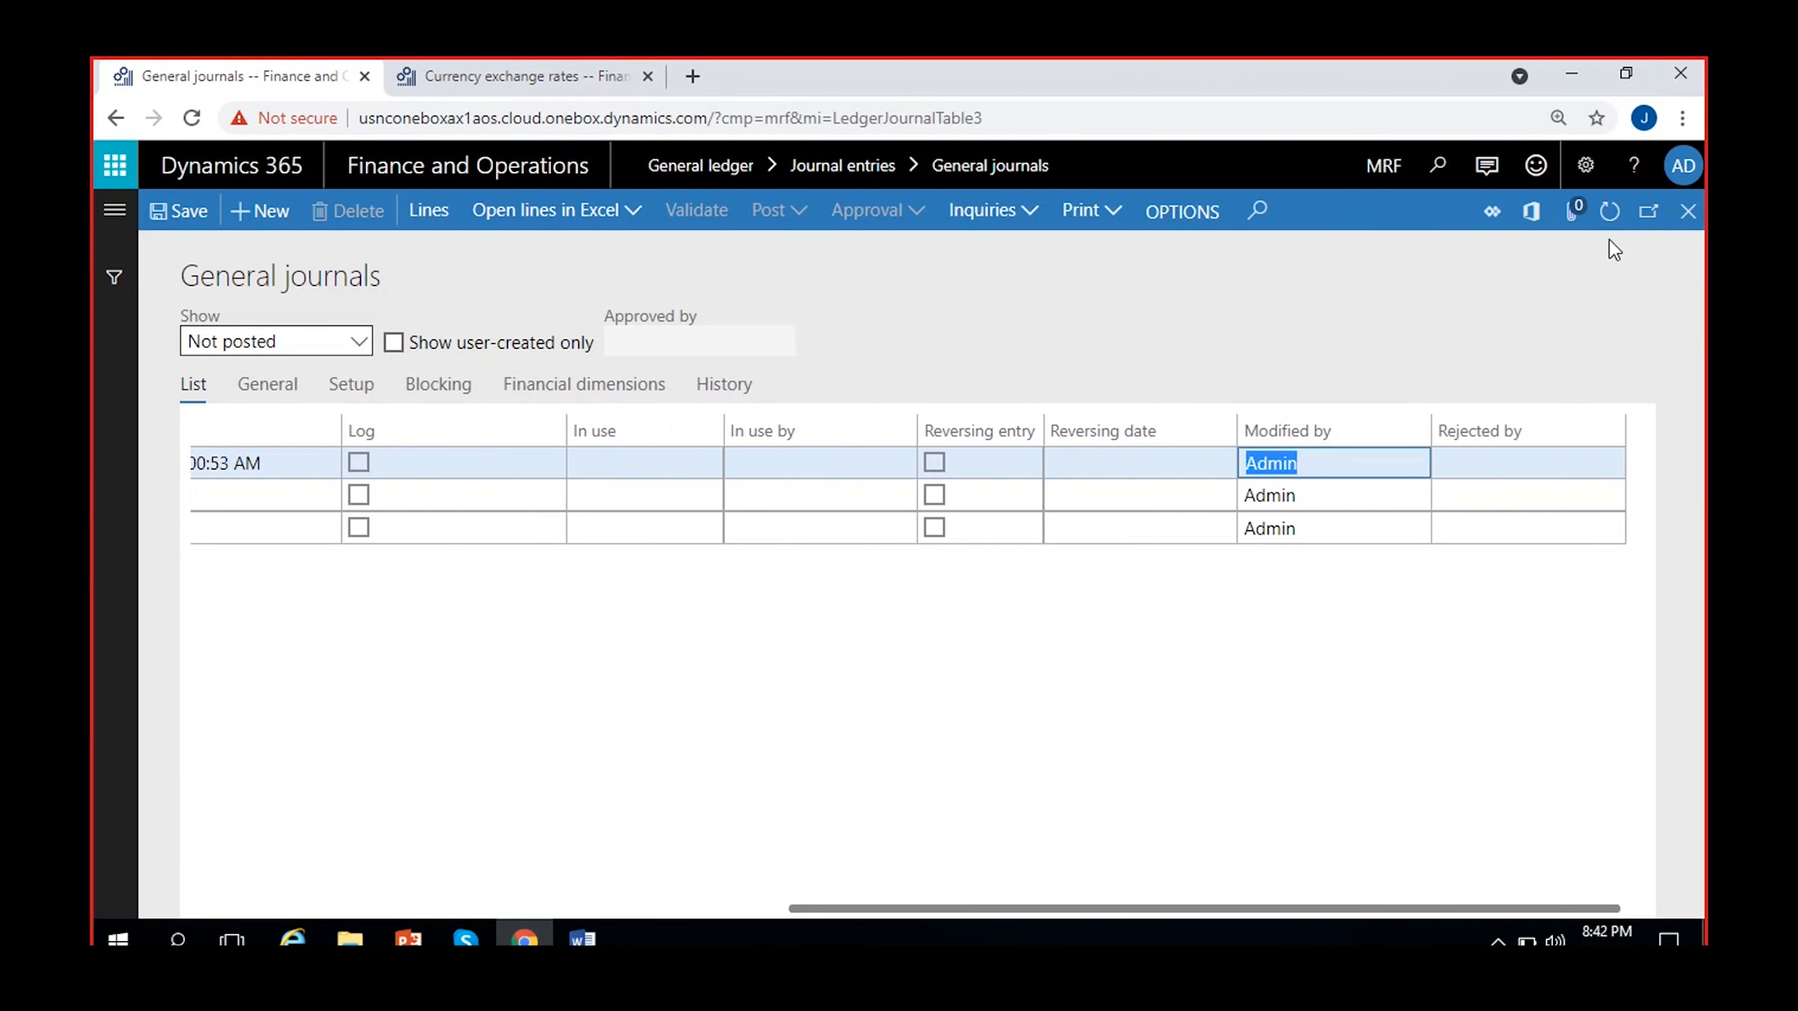
left_click_drag(1335, 468, 1196, 474)
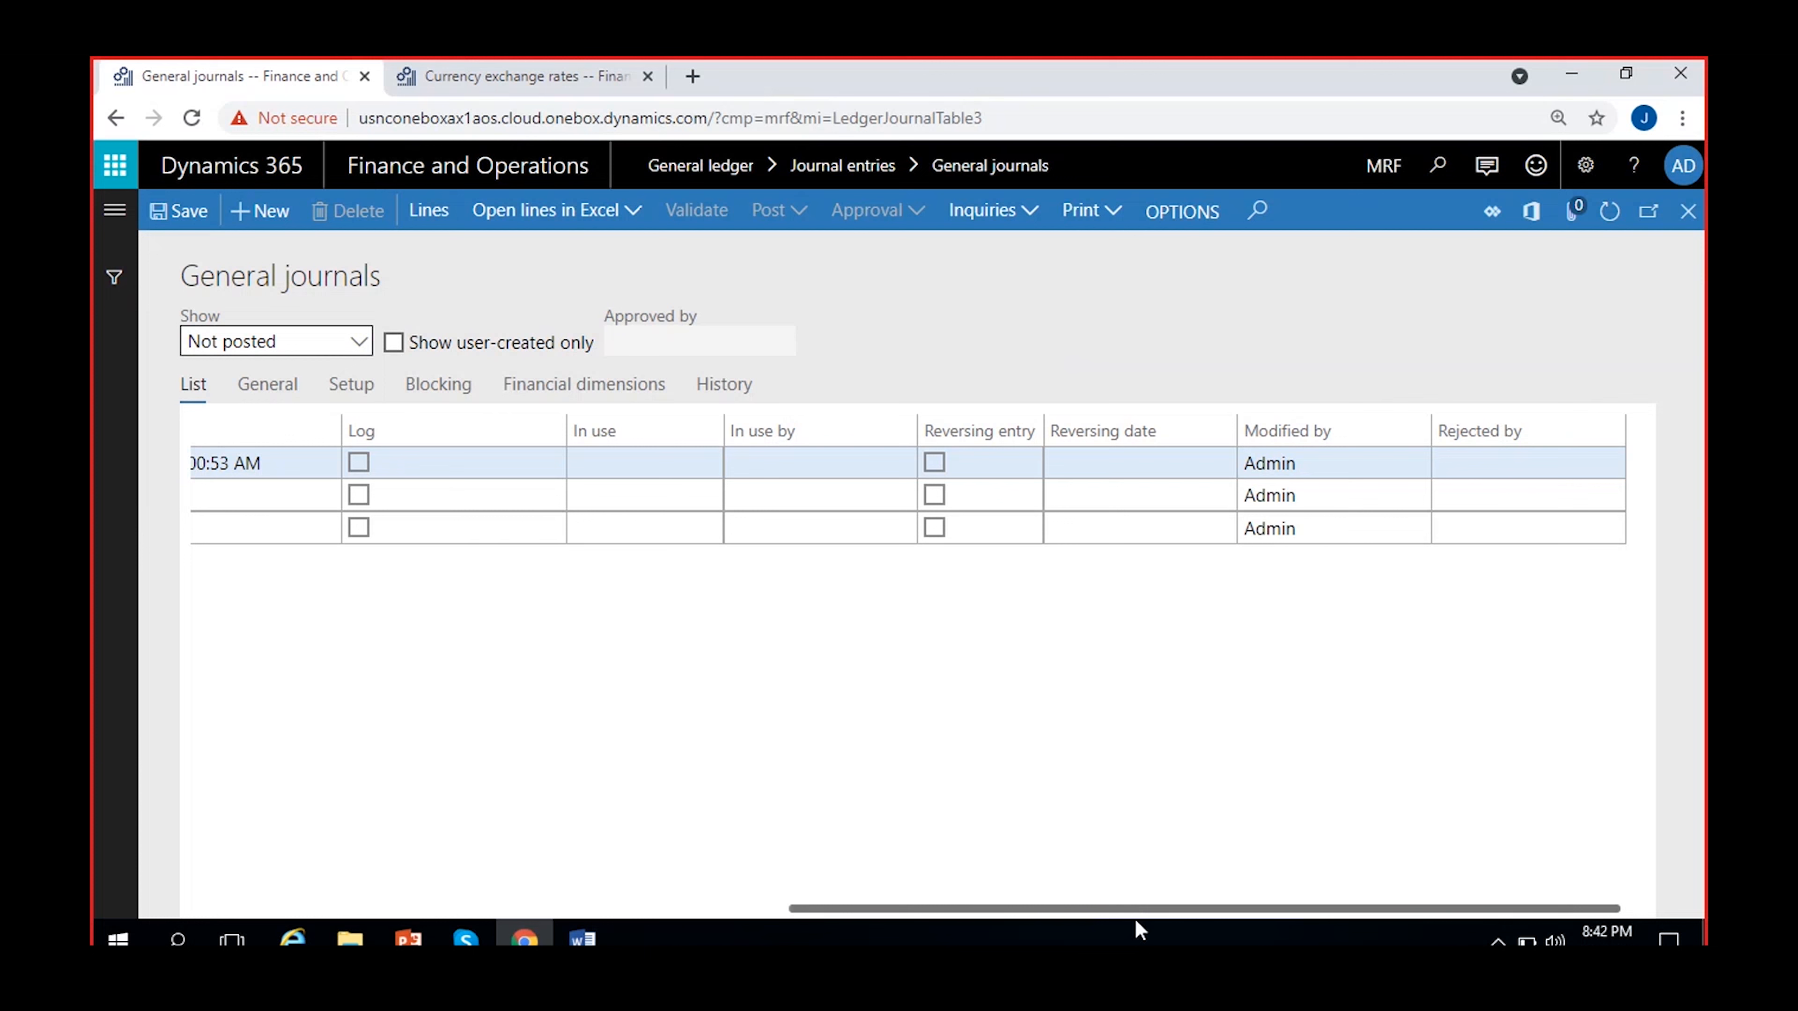
left_click_drag(1124, 908, 94, 919)
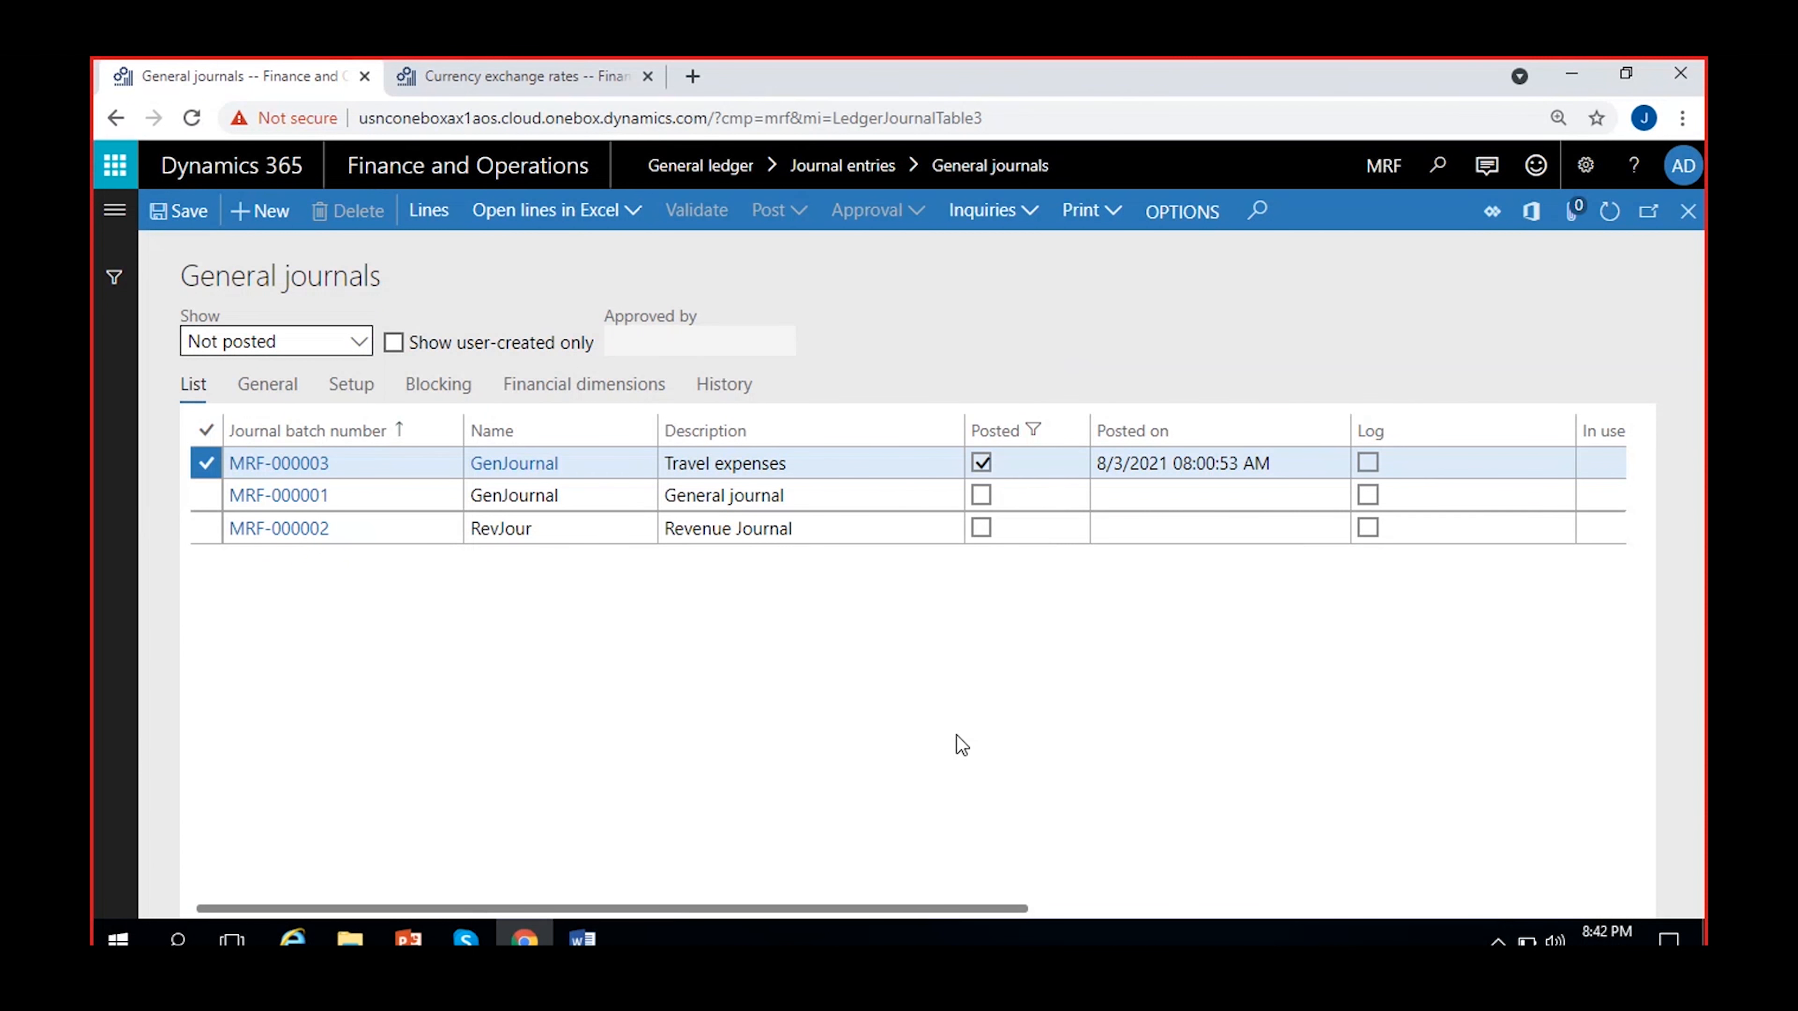
Open the journal lines of the unposted Revenue Journal, batch MRF-000002.
left_click(828, 459)
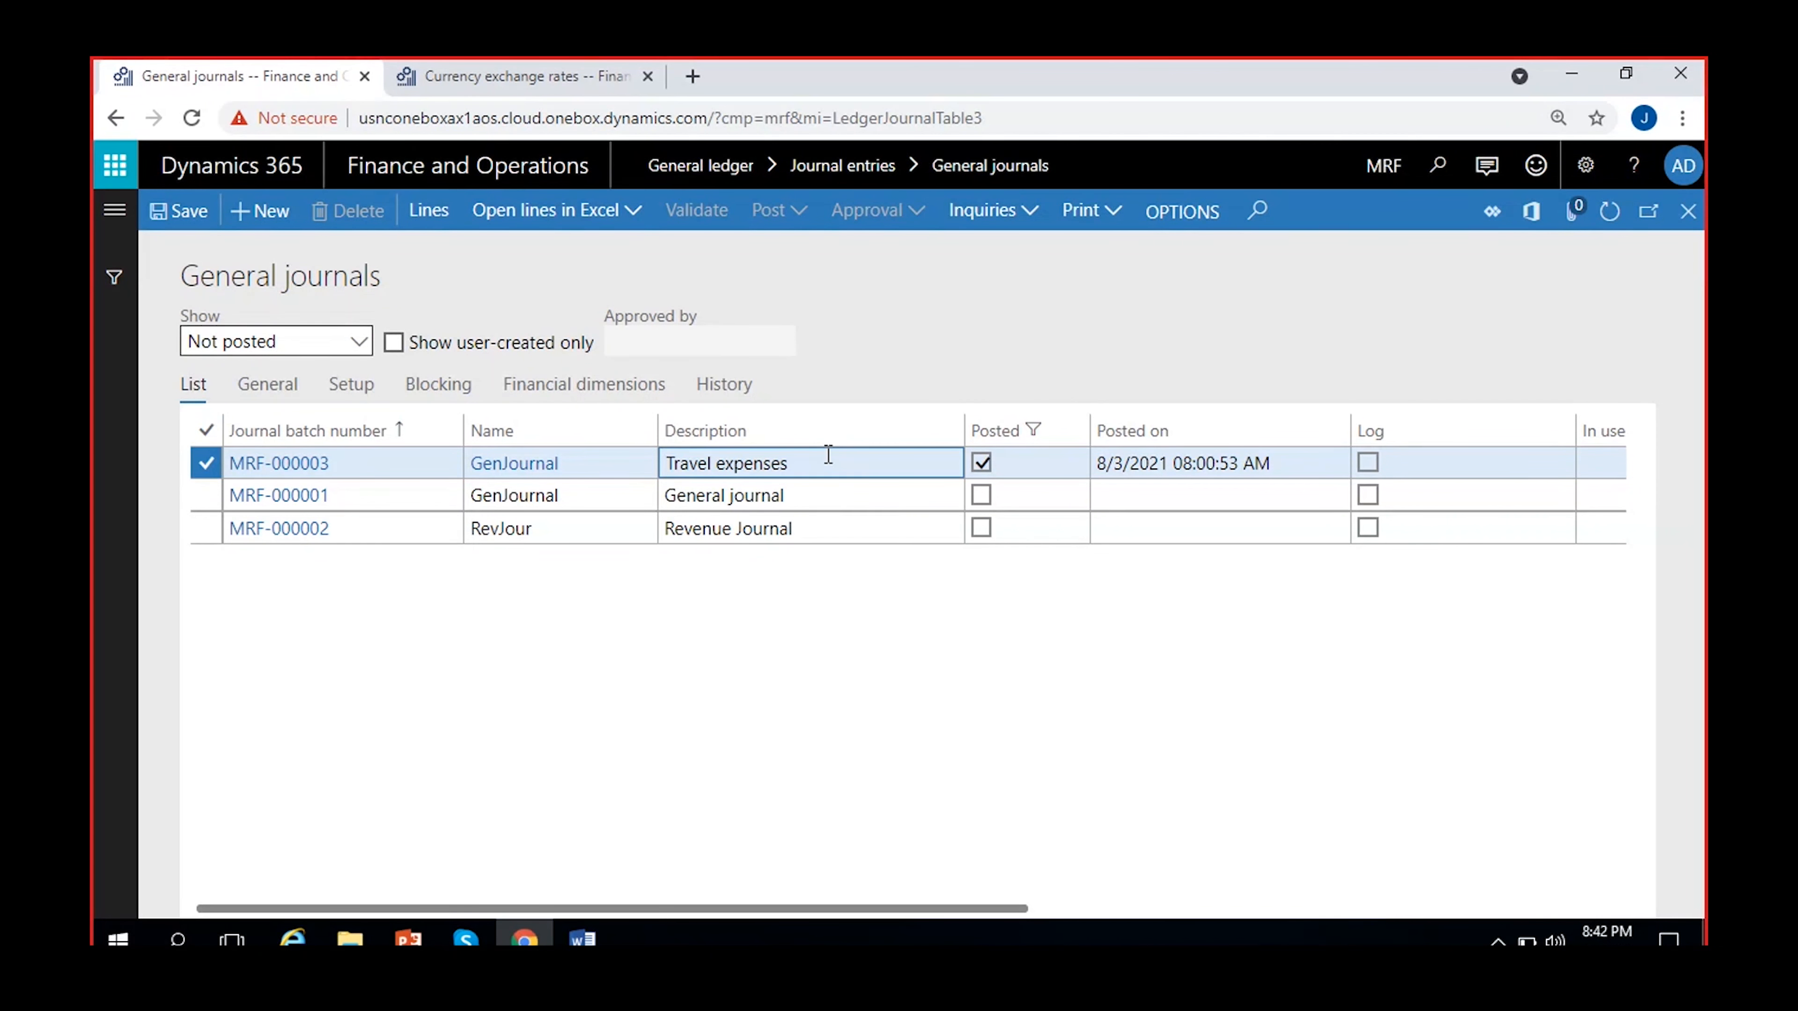
left_click(836, 529)
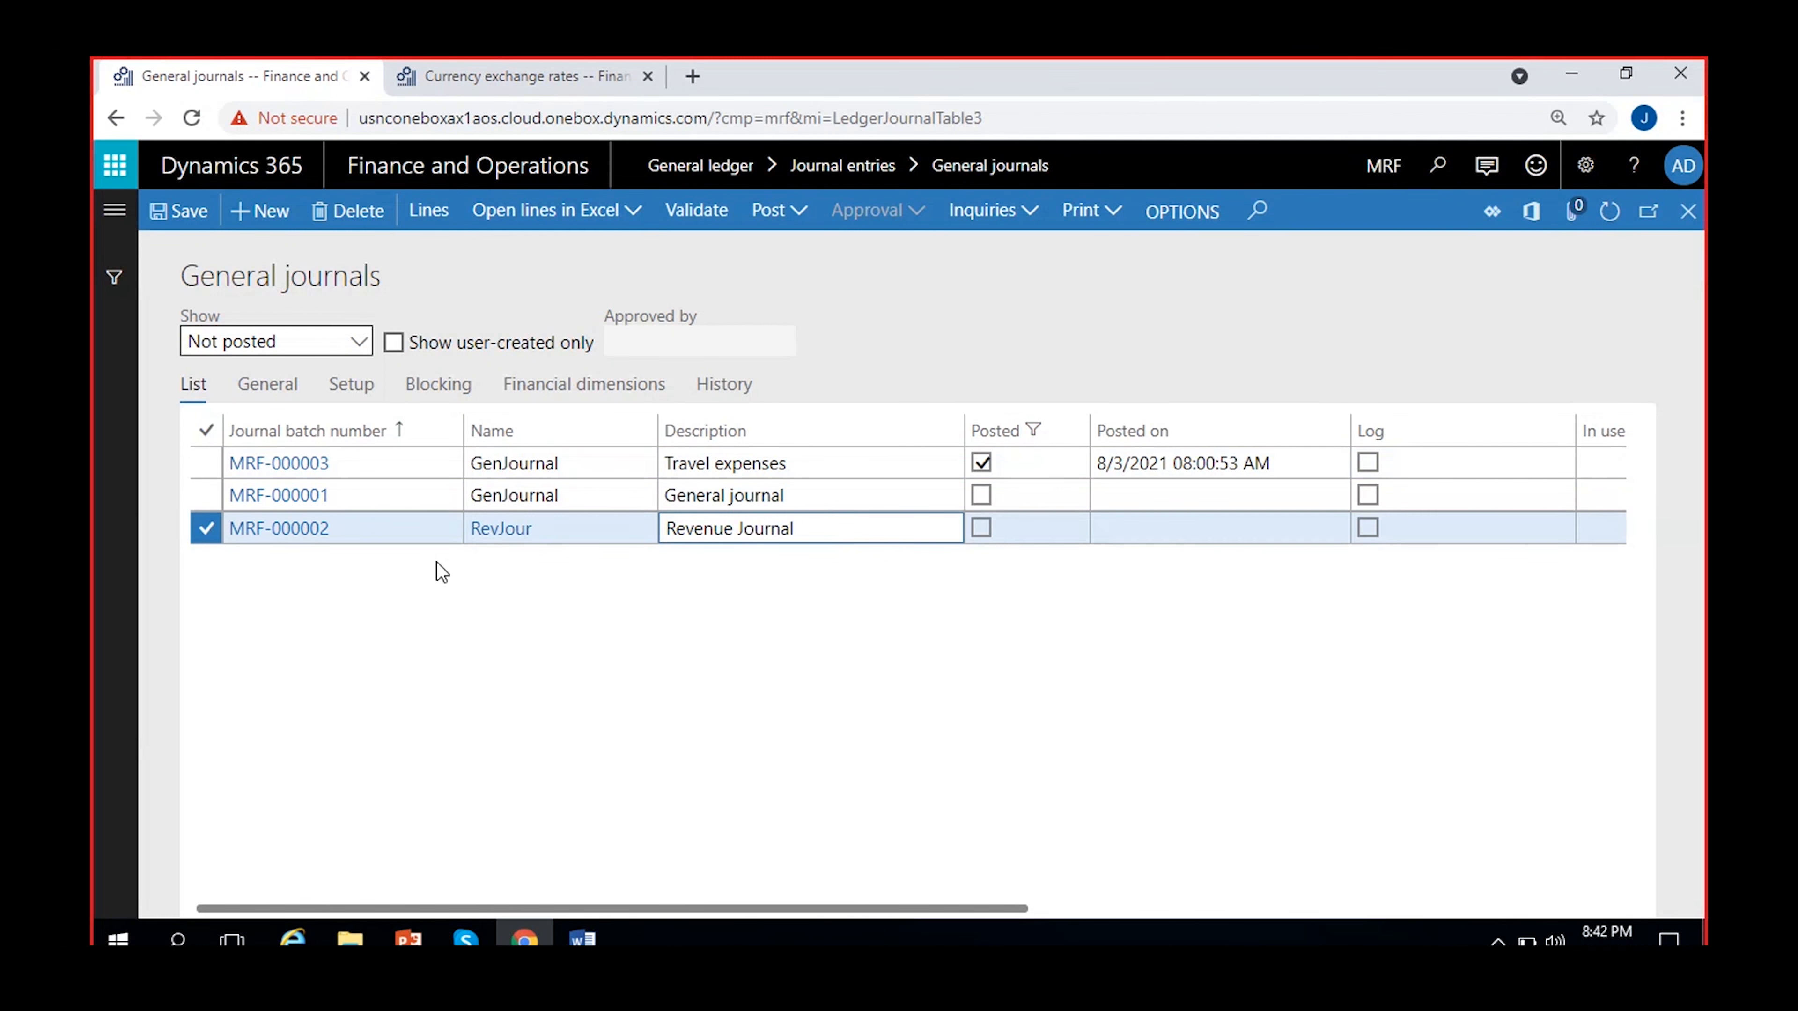
left_click(435, 214)
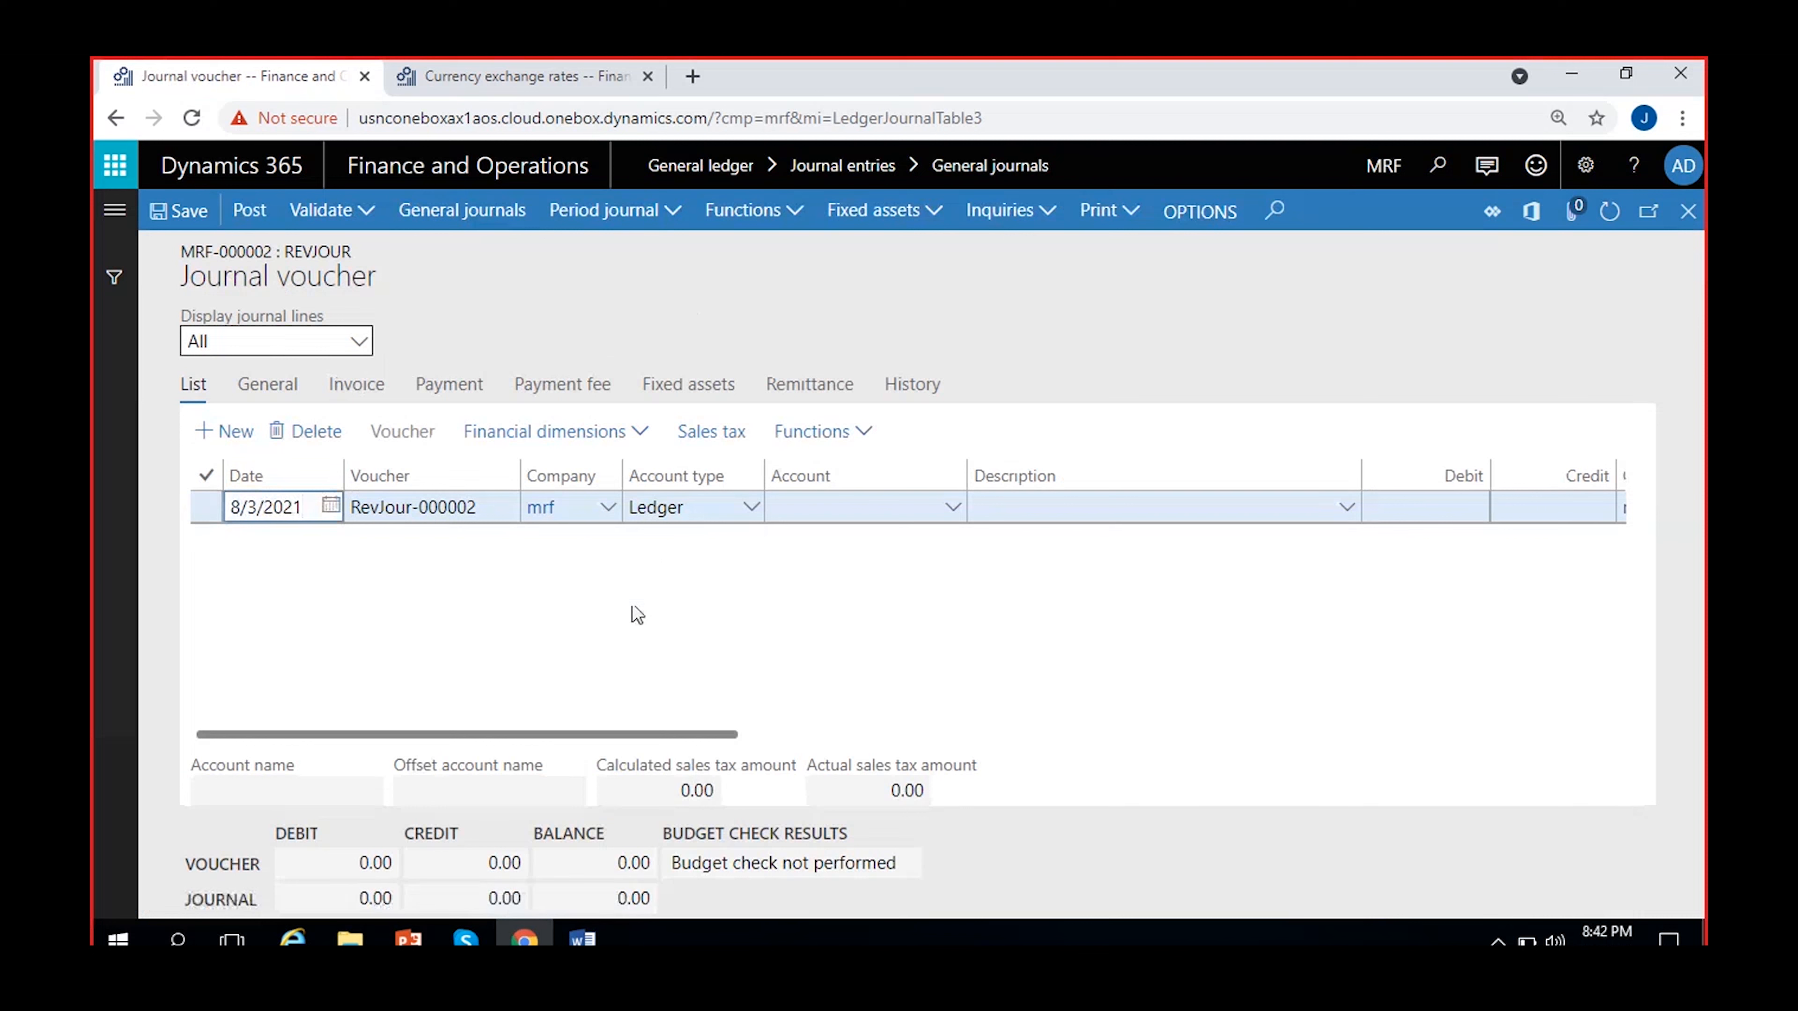
Set the revenue line's ledger account to 400000 Business revenues with location 101 Bangalore, leaving the department blank.
left_click(774, 507)
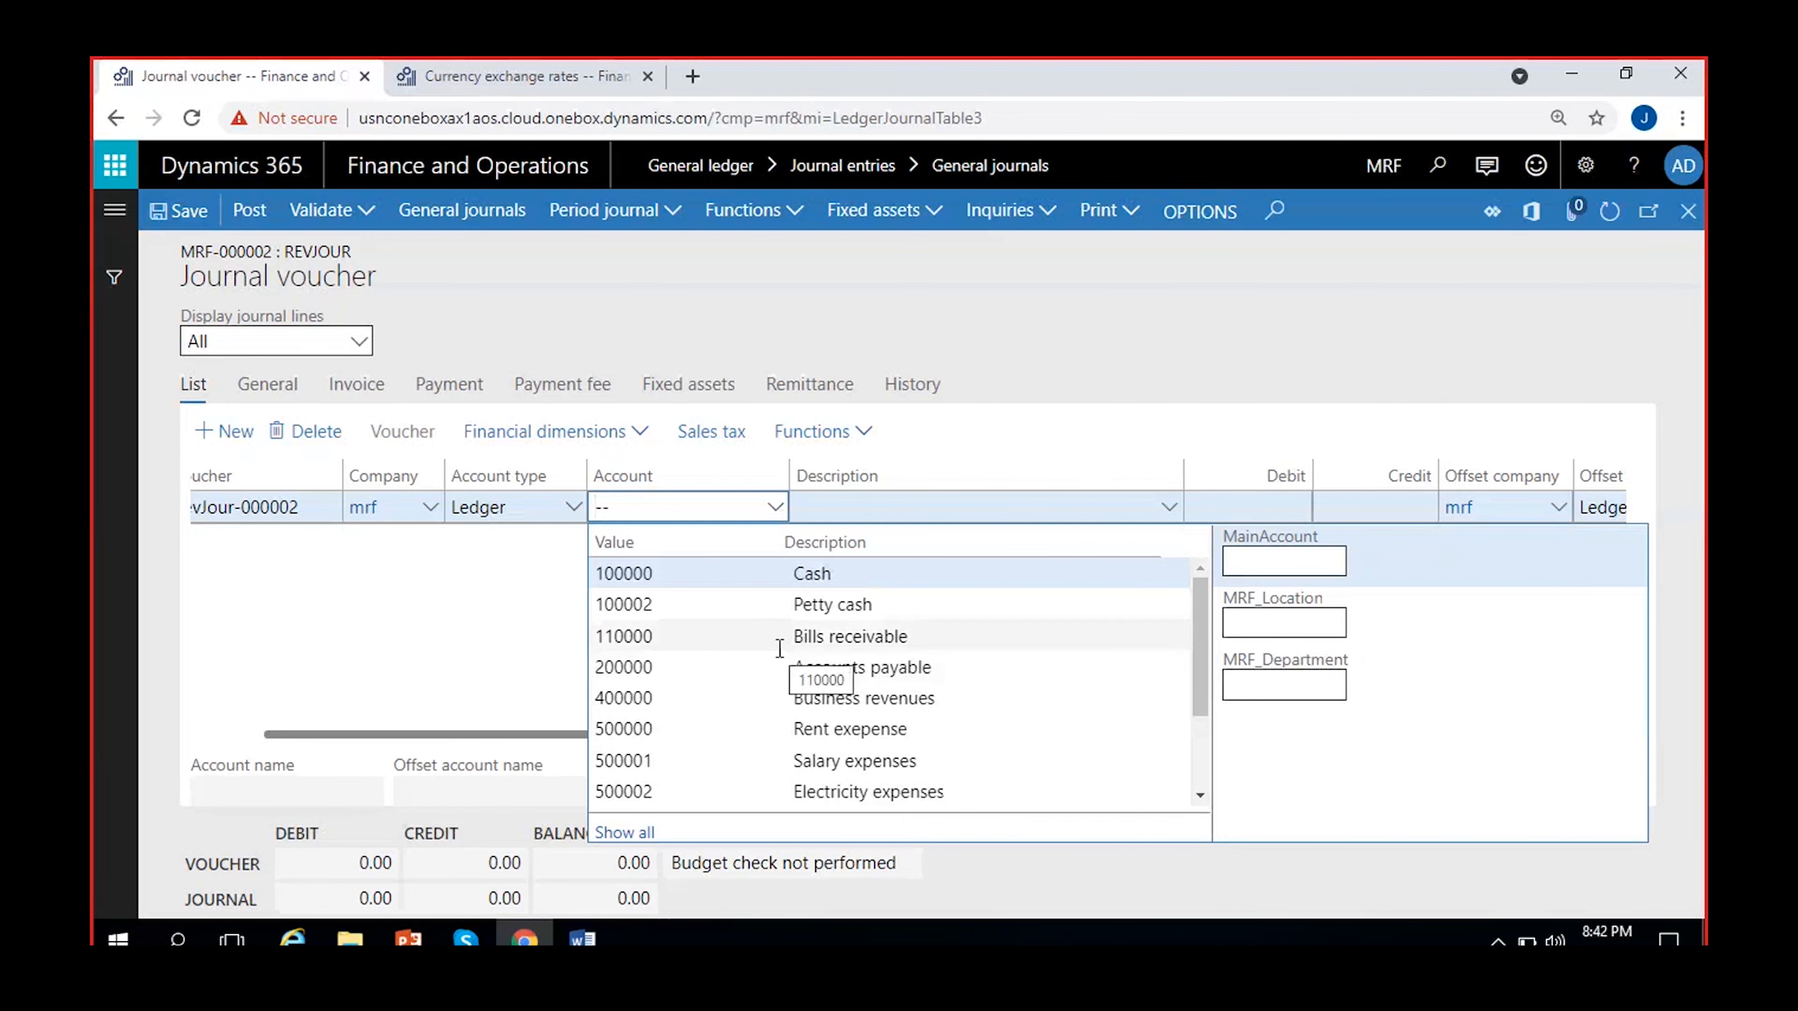
left_click(1263, 561)
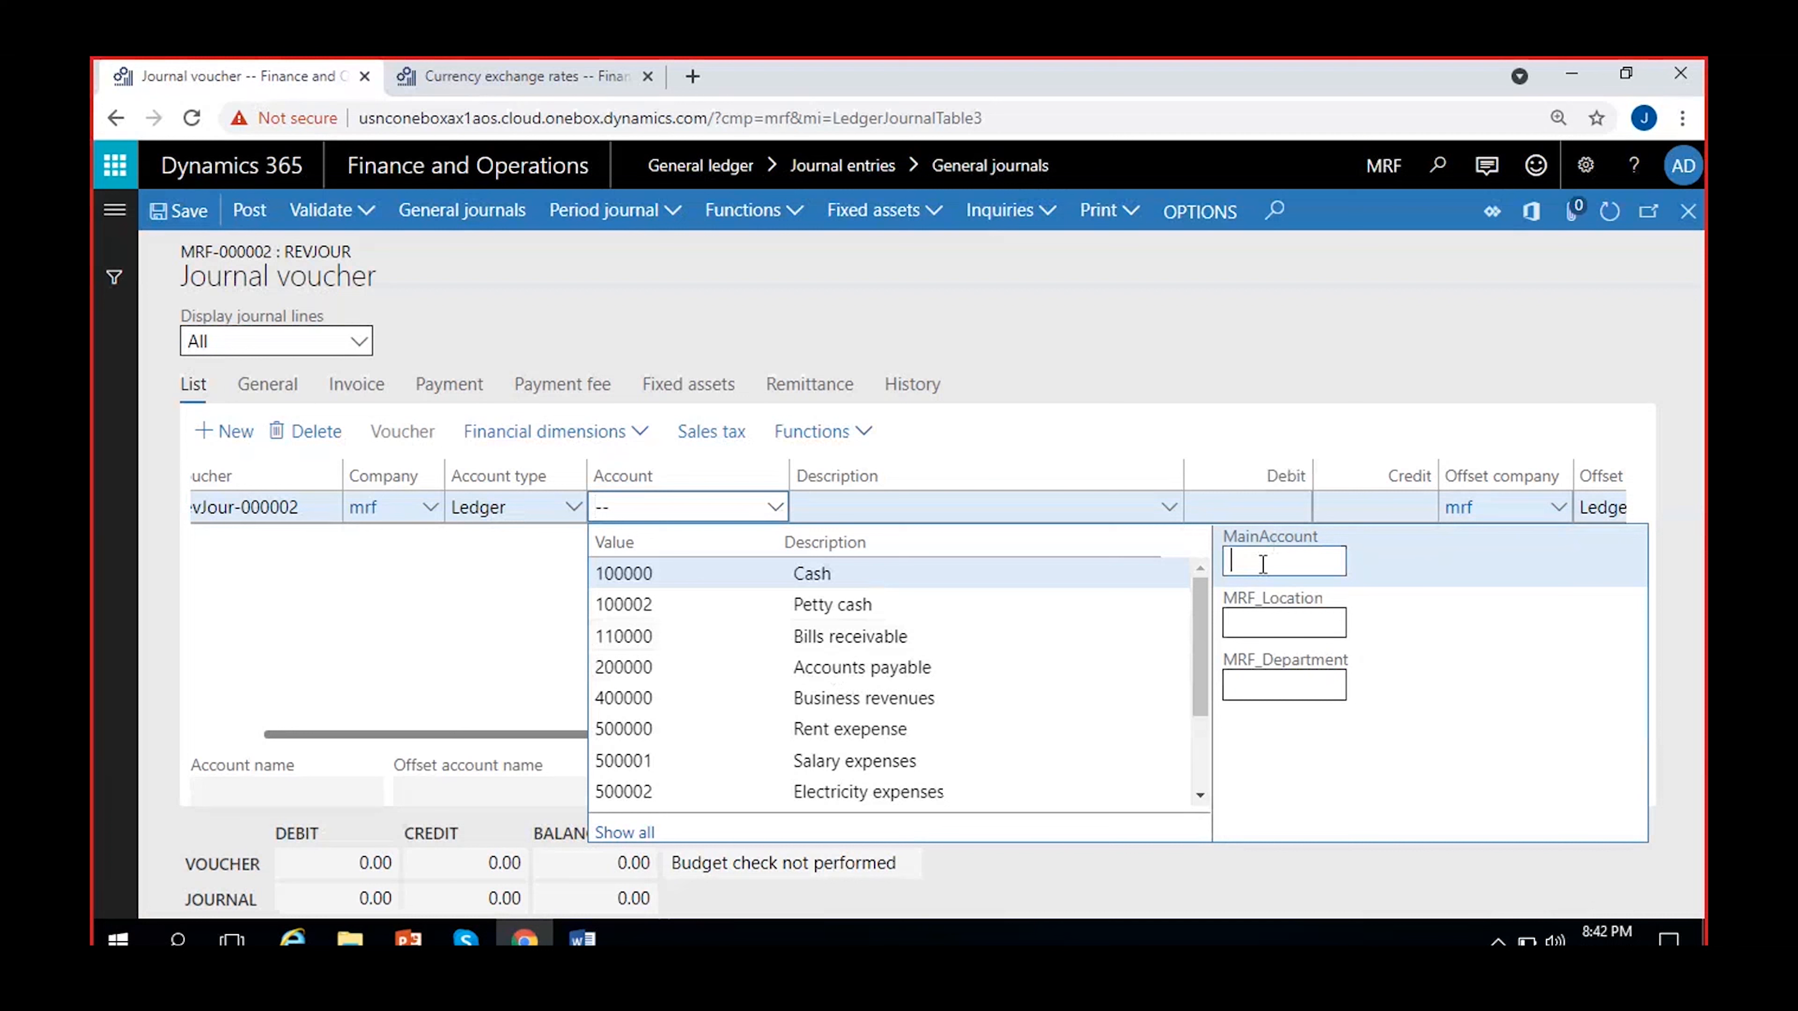
type("reve")
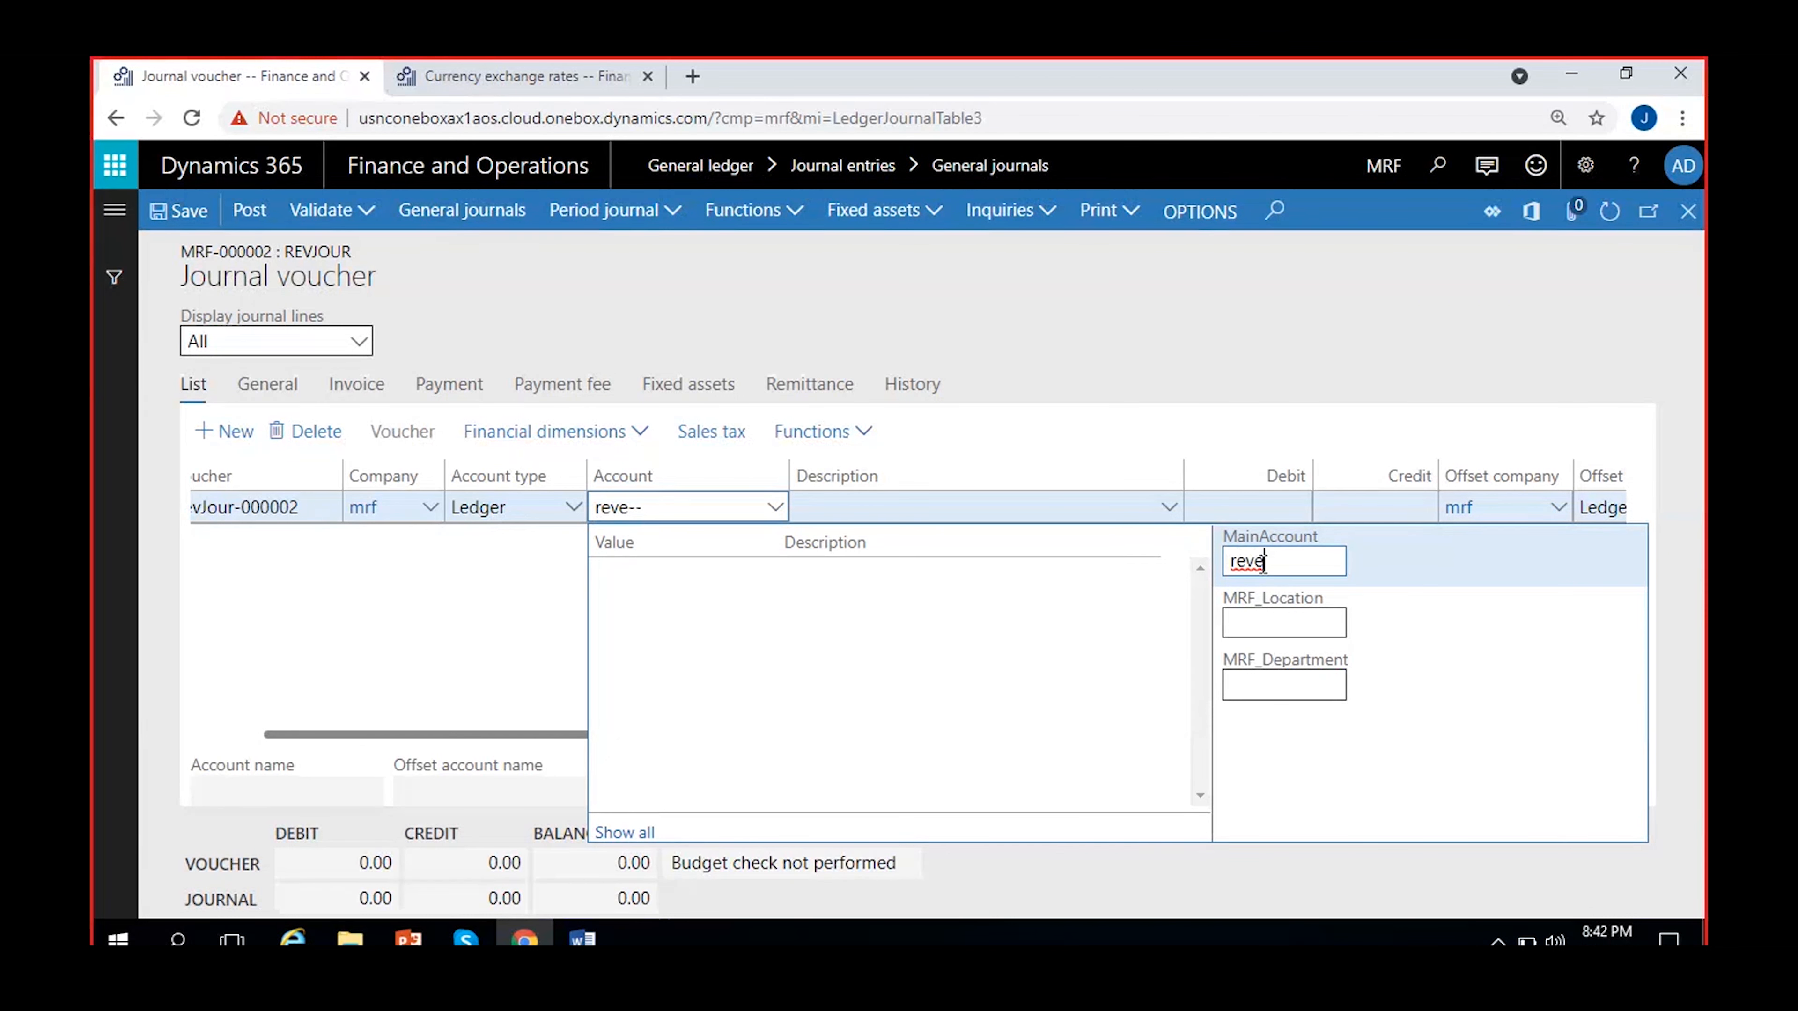
key("BackSpace")
key("BackSpace")
key("BackSpace")
key("BackSpace")
type("4")
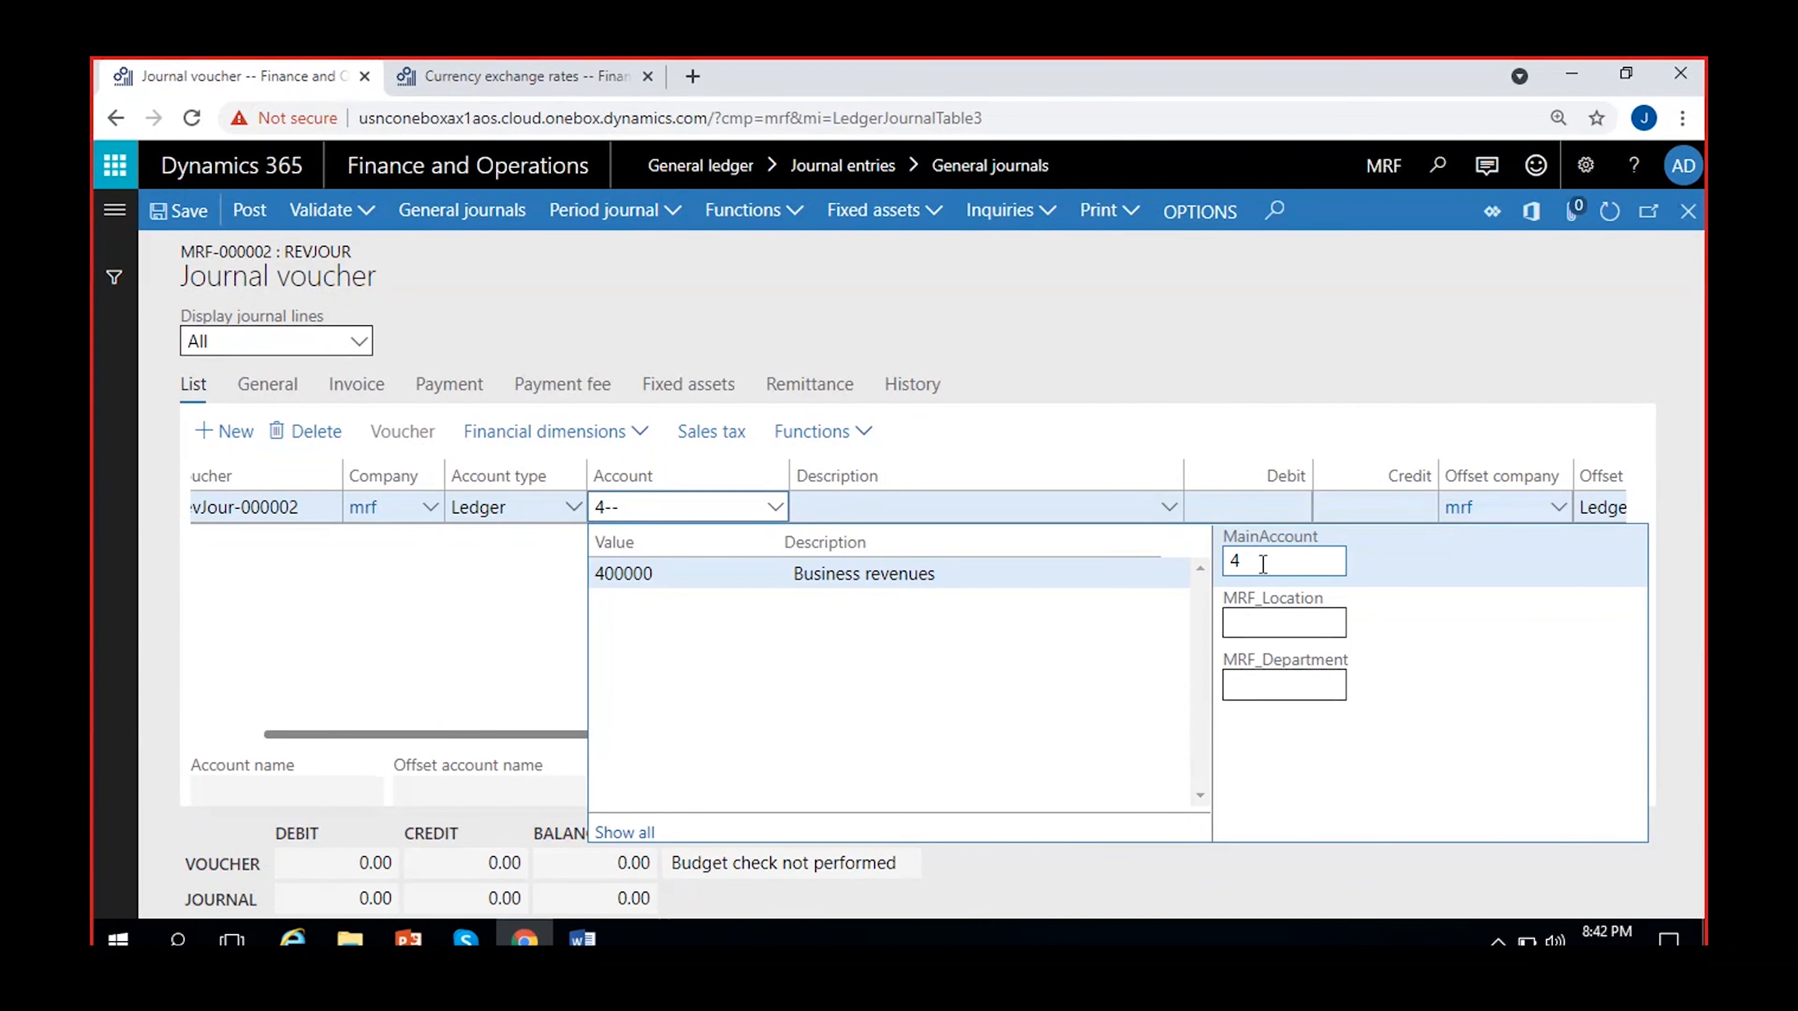
left_click(994, 575)
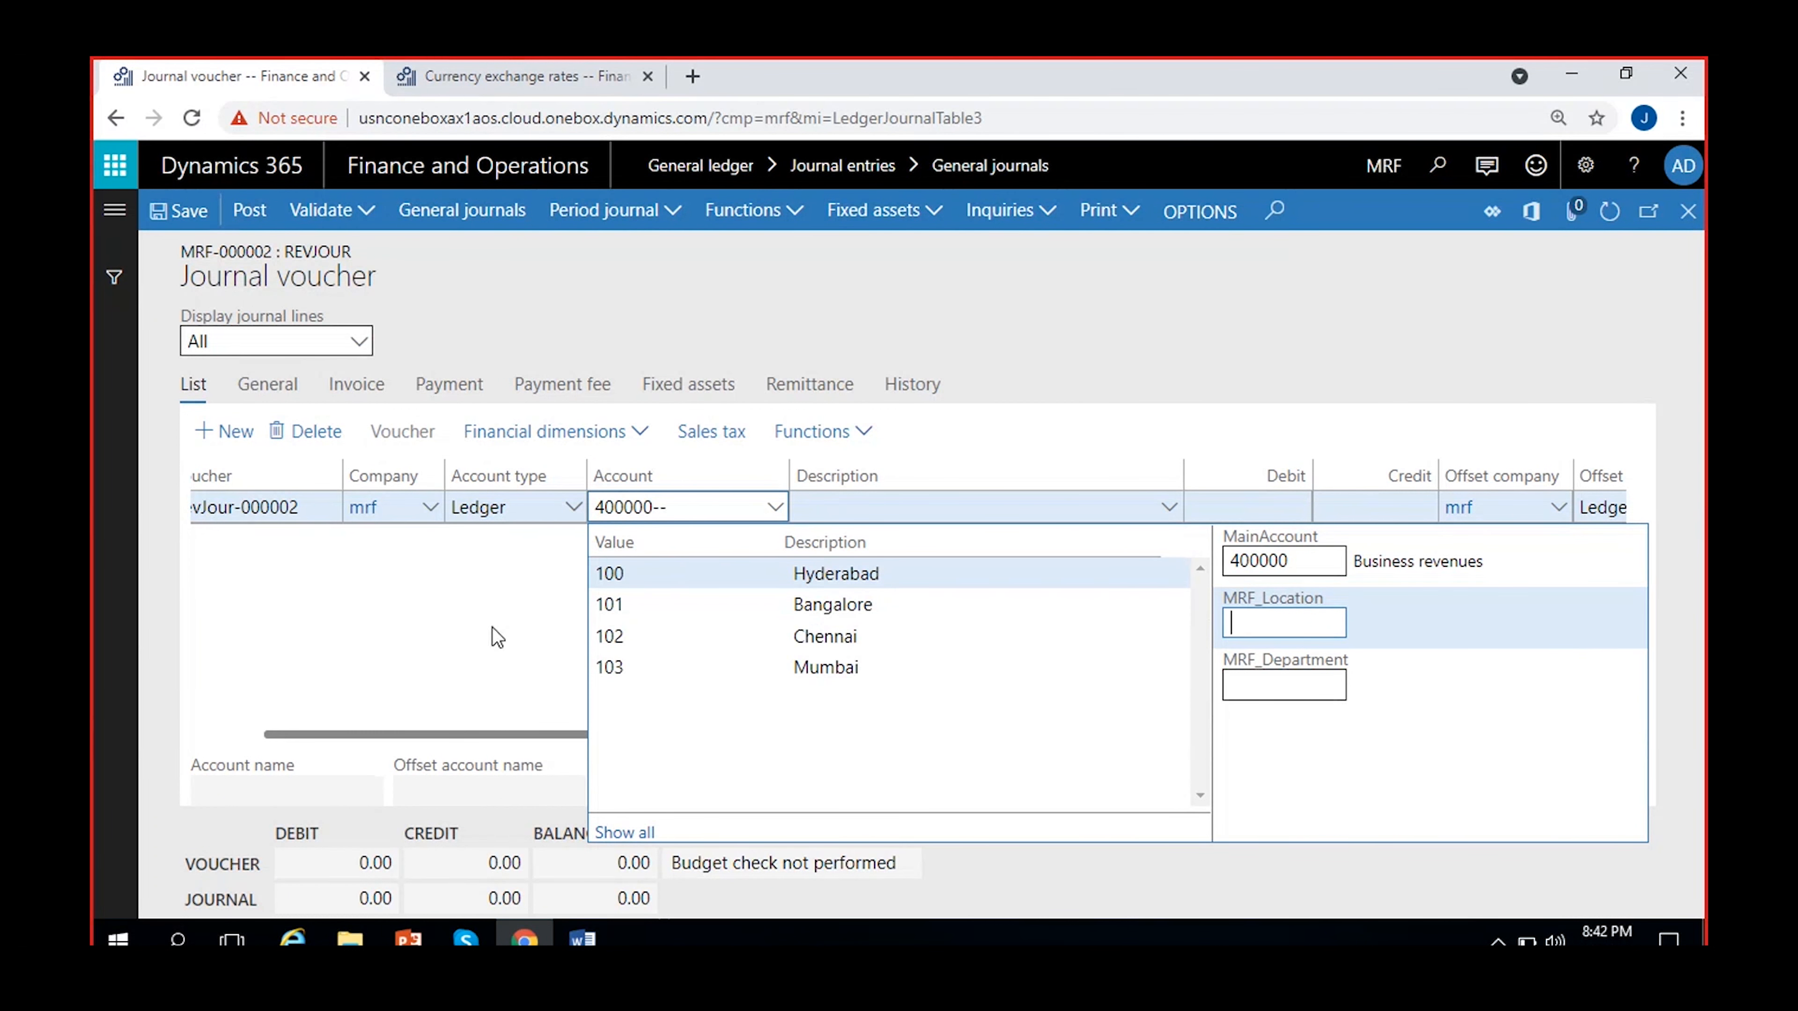
left_click(657, 604)
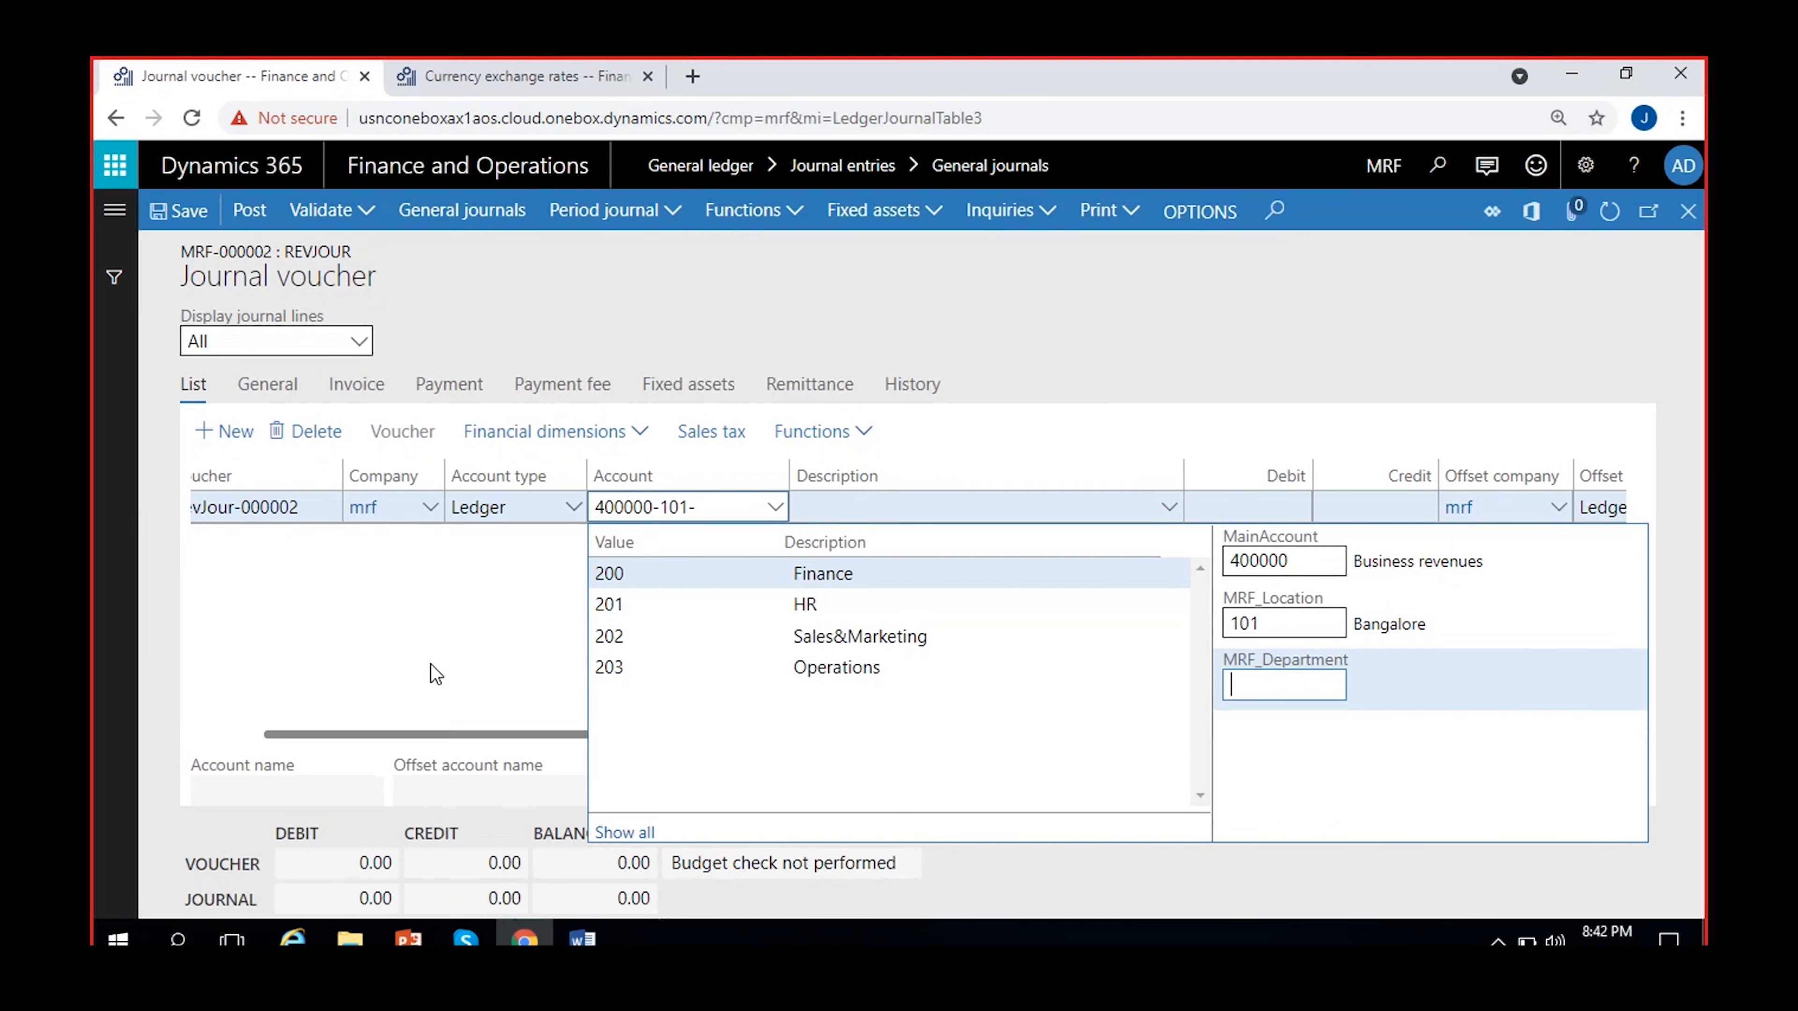
left_click(436, 647)
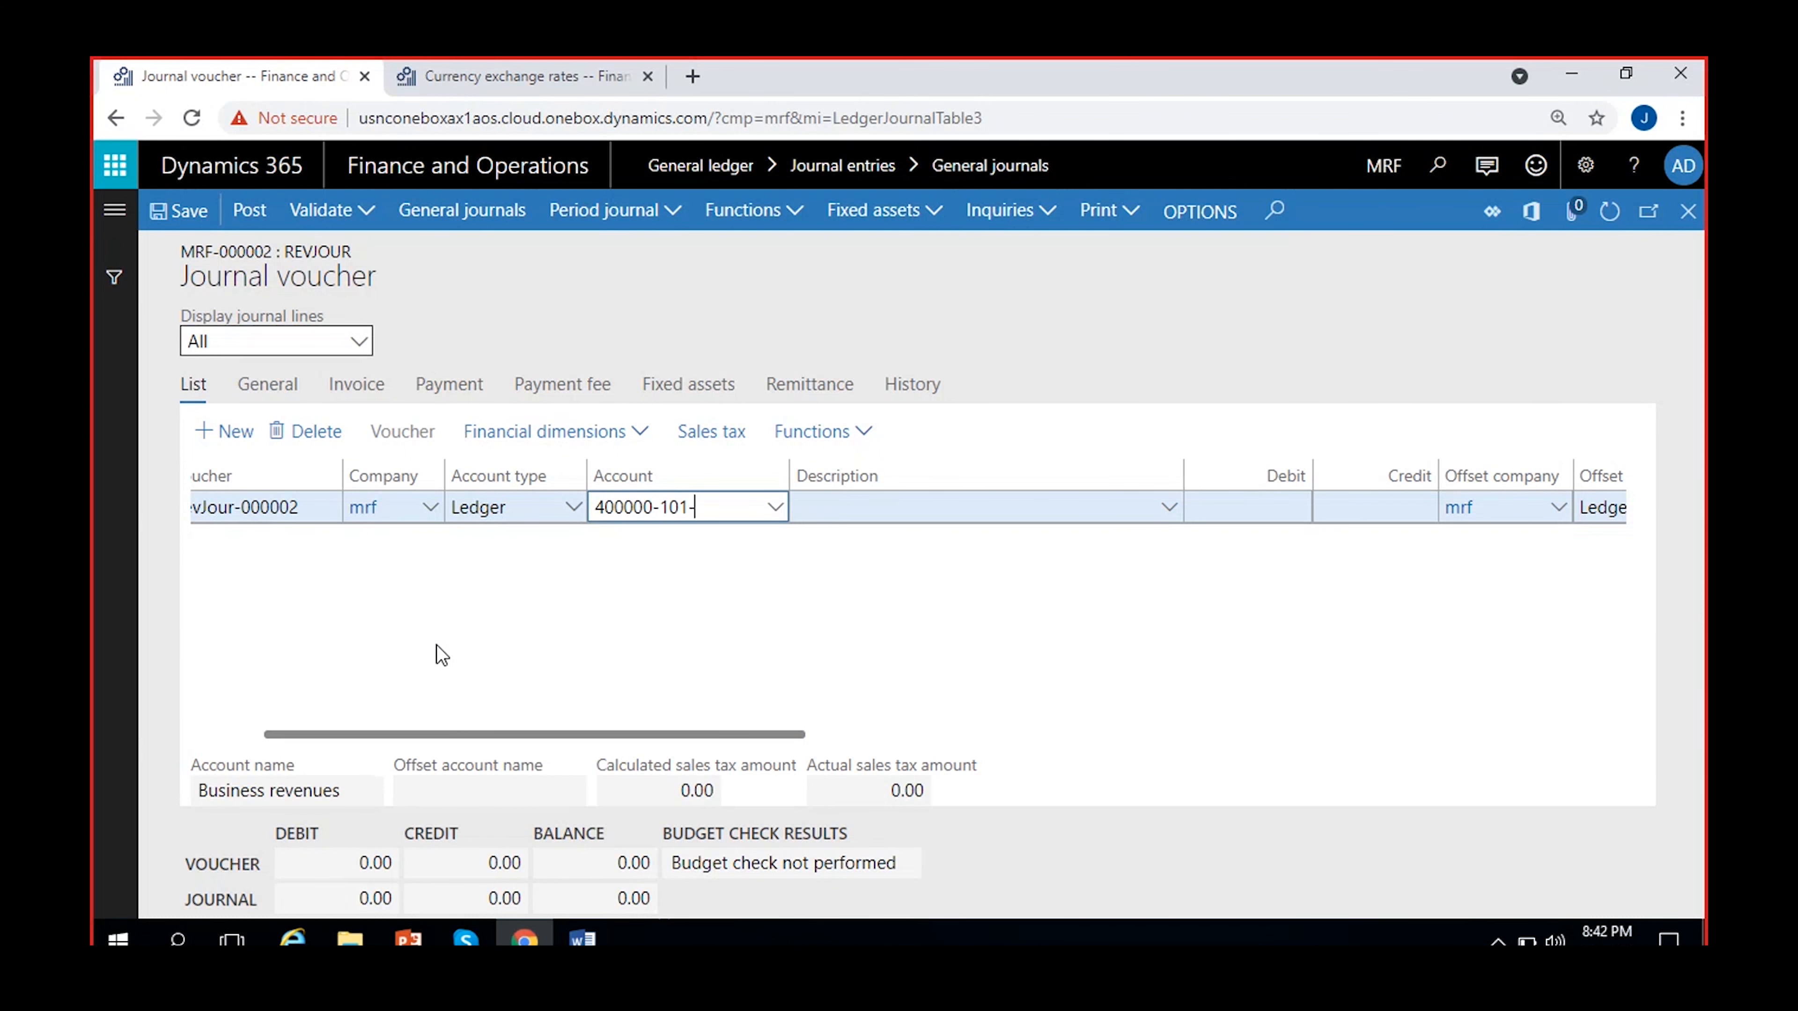
Enter a credit amount of 5000 on the Bangalore business revenues line.
scroll(594, 662, "right", 2)
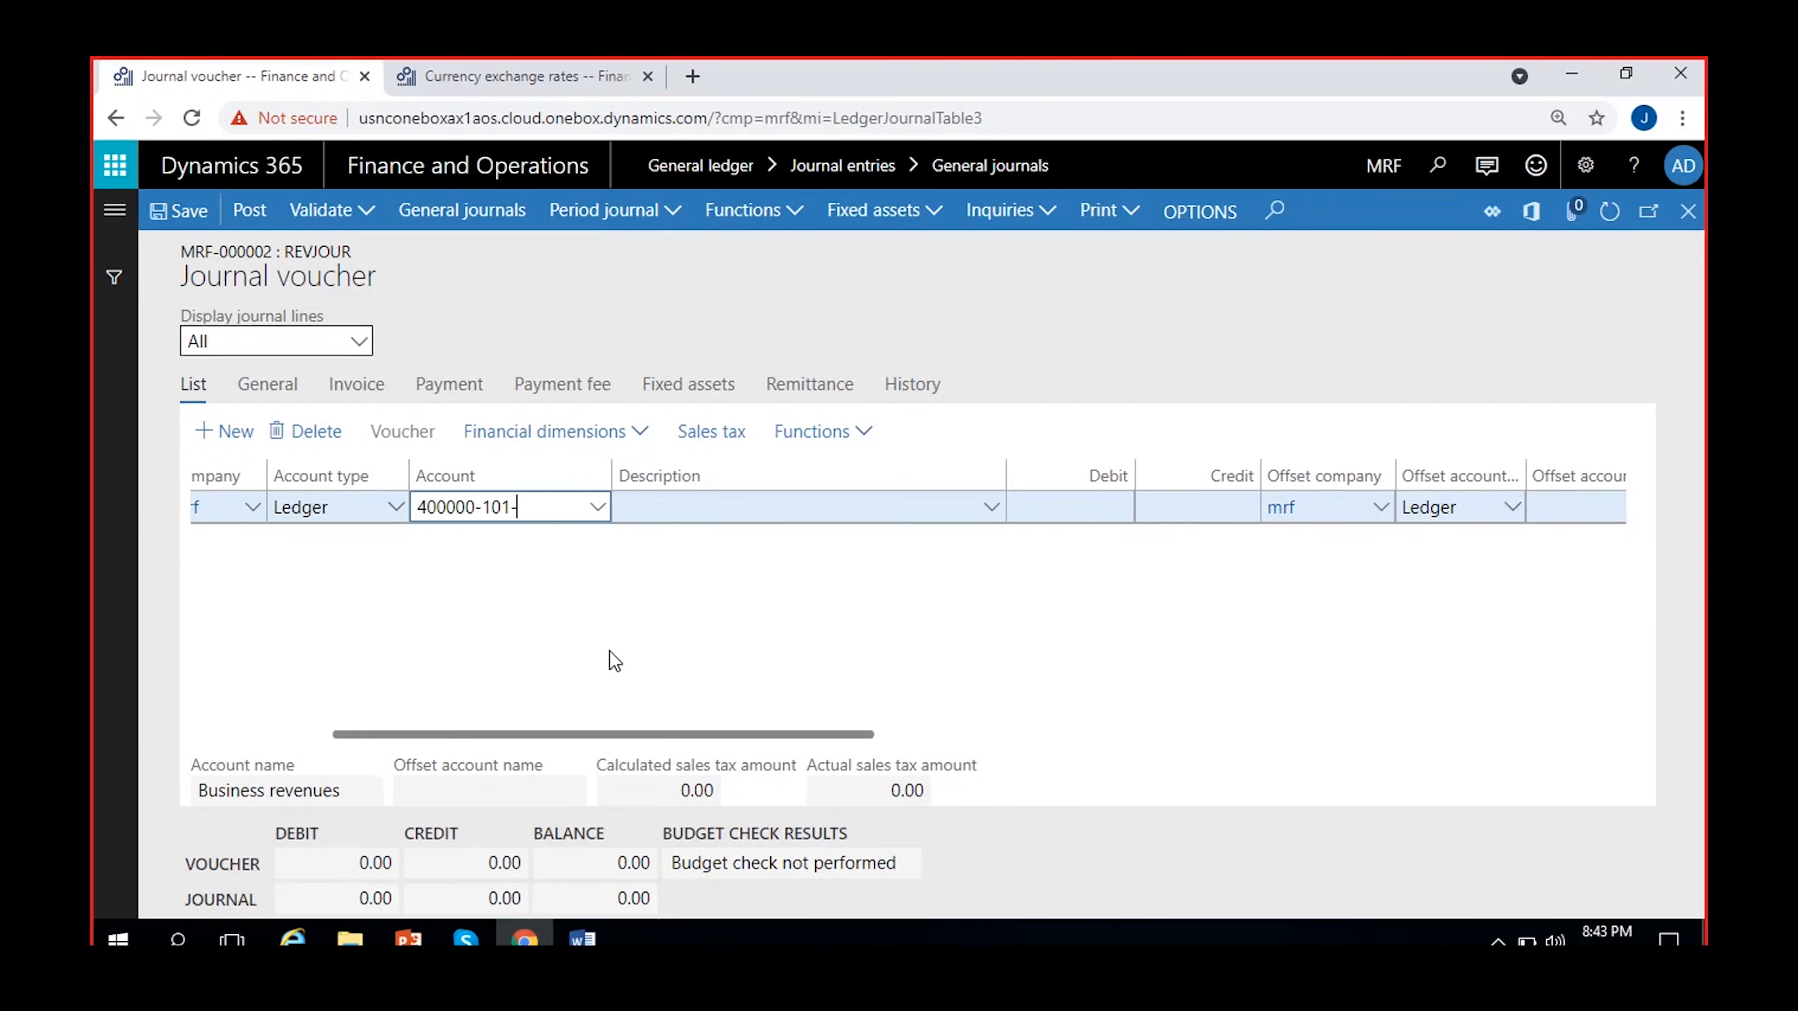
left_click(611, 651)
scroll(867, 610, "right", 2)
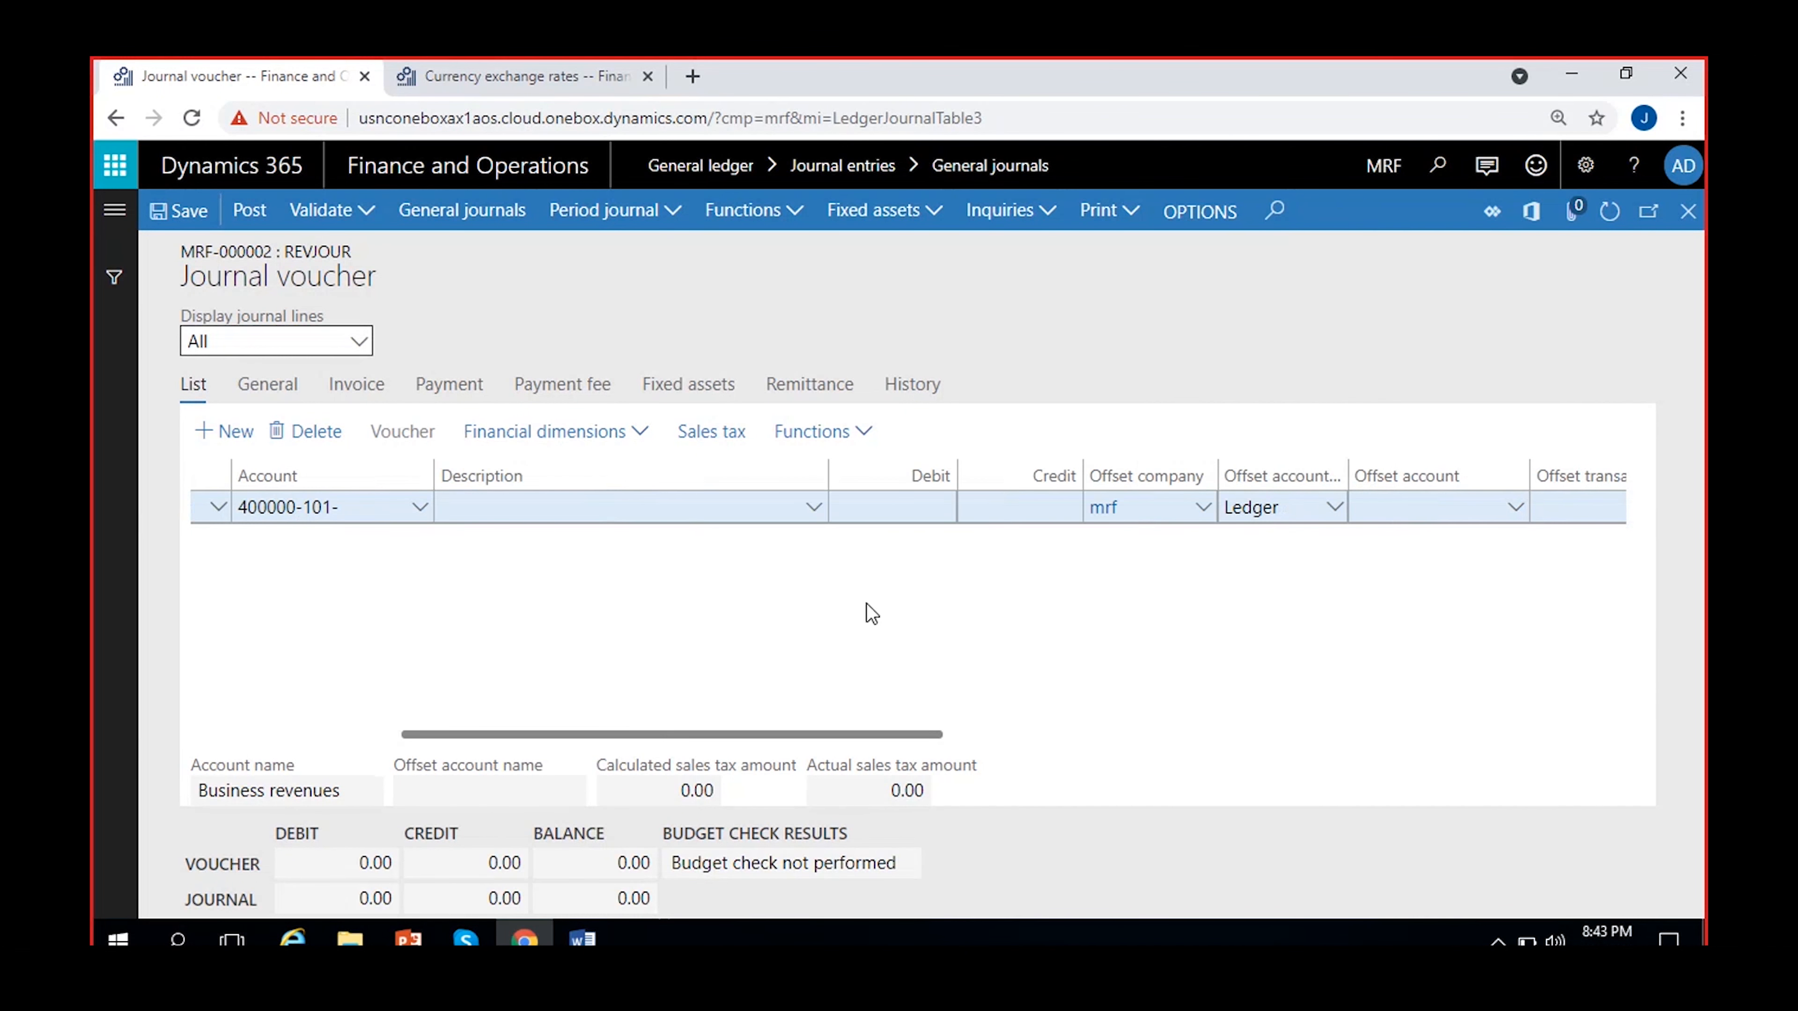
left_click(926, 507)
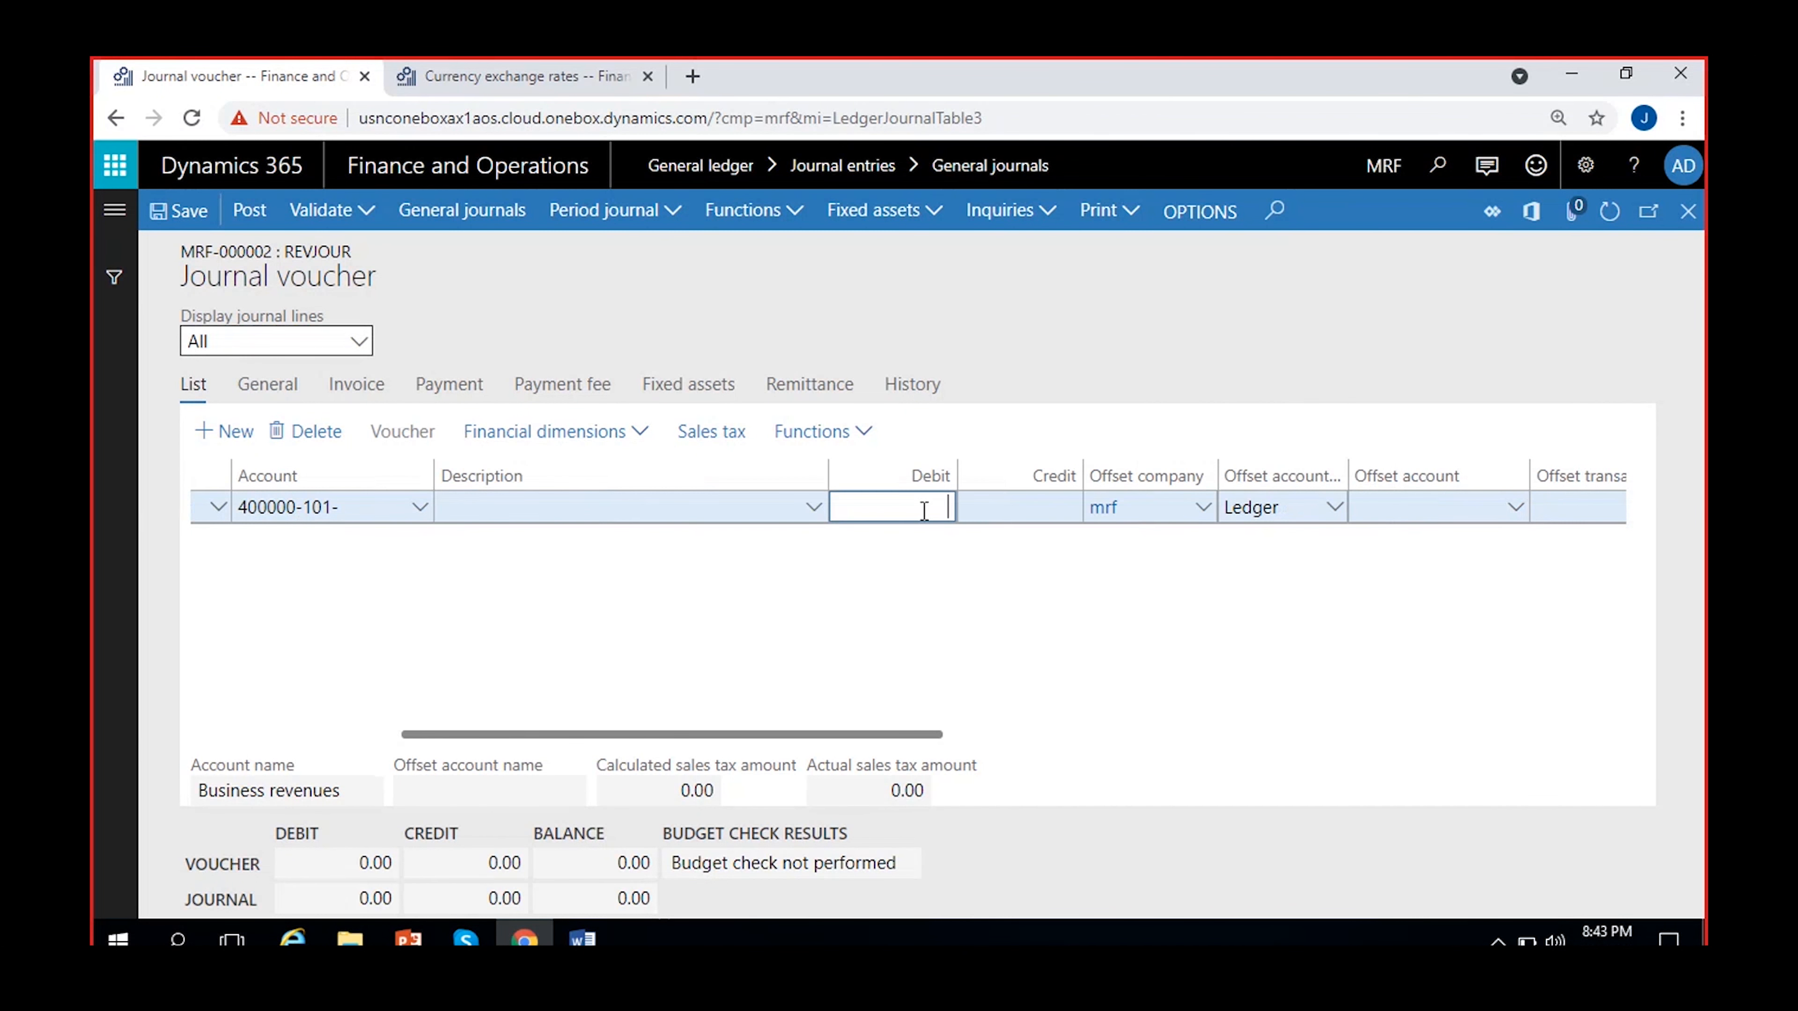
left_click(1000, 508)
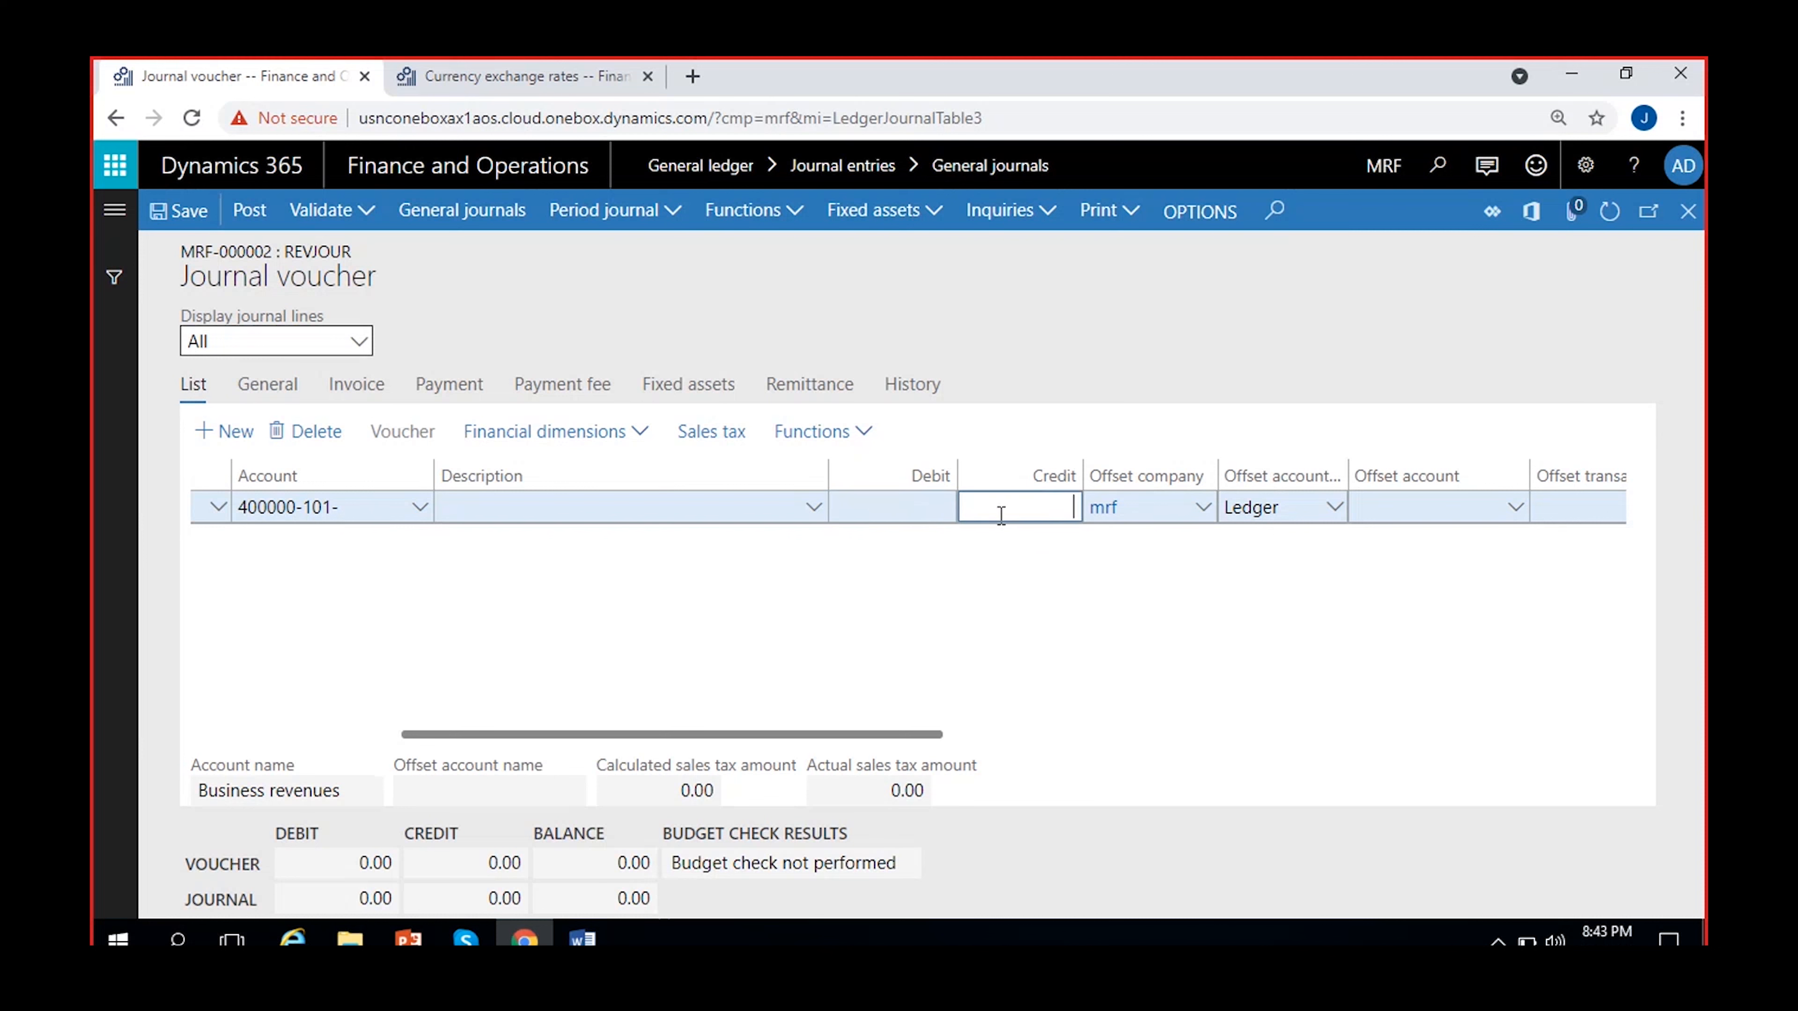
type("5000")
left_click(1037, 655)
Set the revenue line's offset ledger account to 100000 Cash with location 101 Bangalore, leaving the department blank.
scroll(1032, 599, "right", 2)
left_click(912, 587)
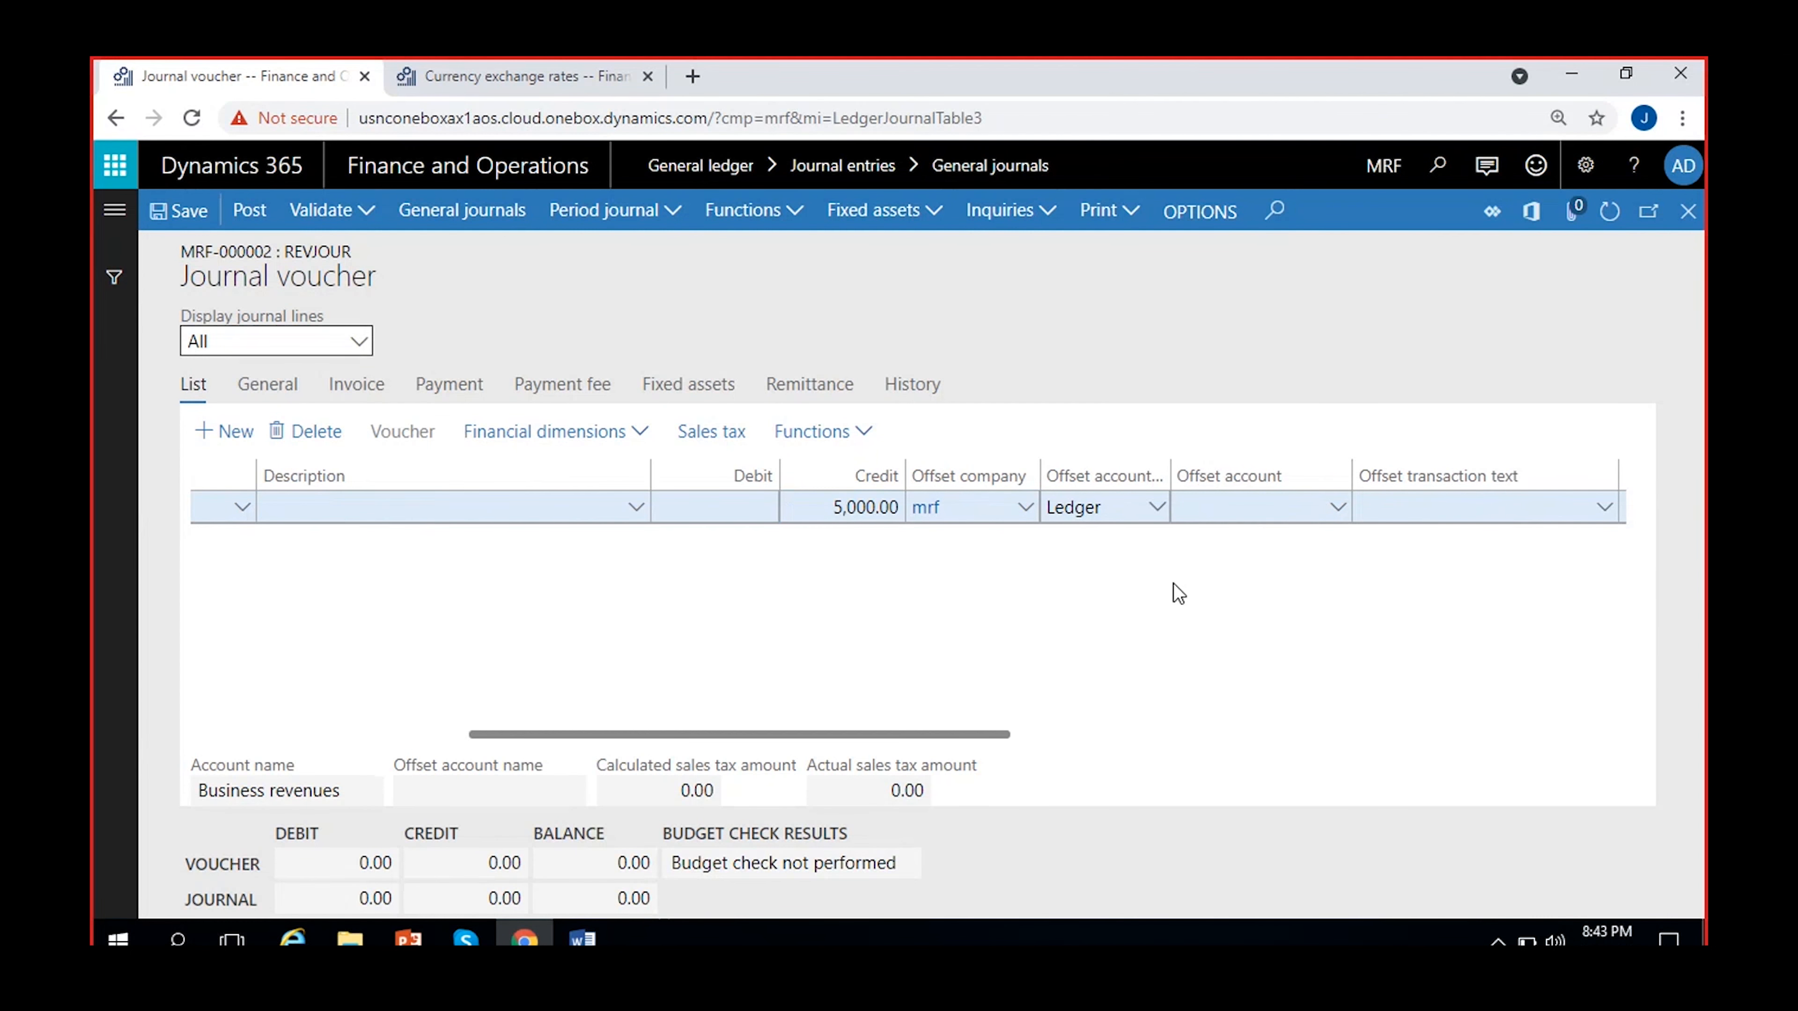
left_click(1336, 511)
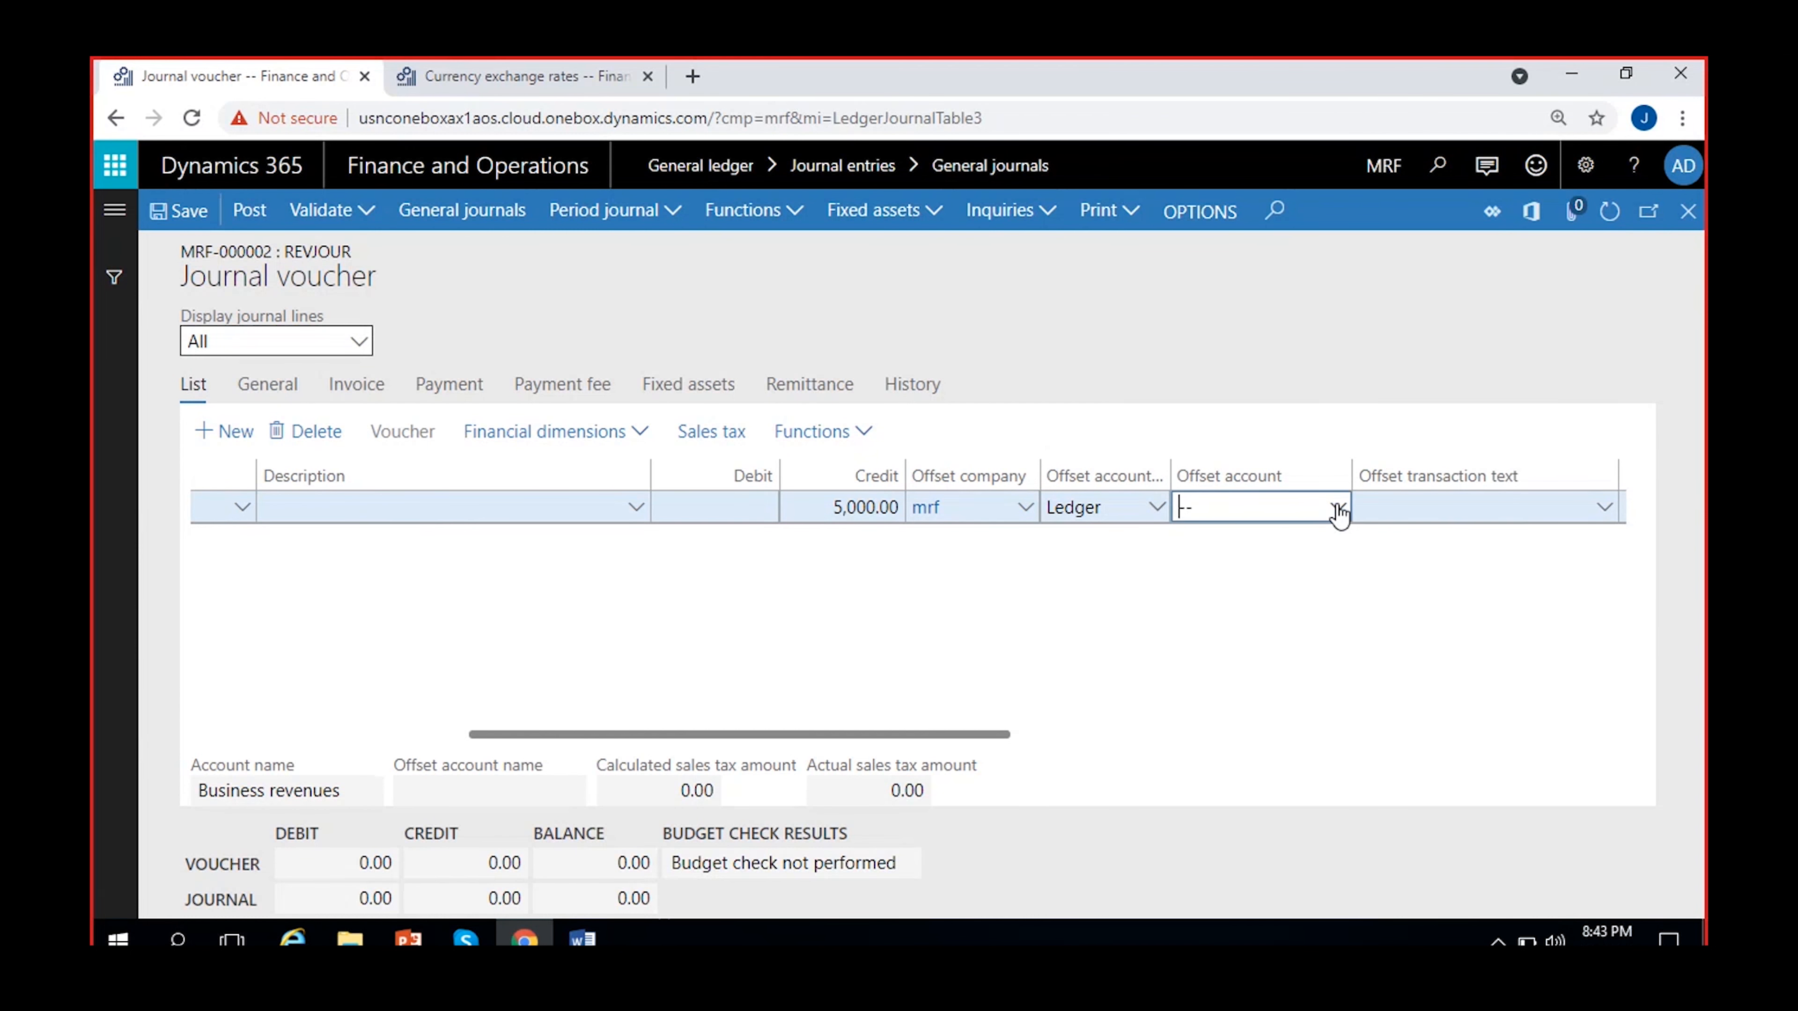
left_click(1338, 512)
left_click(645, 574)
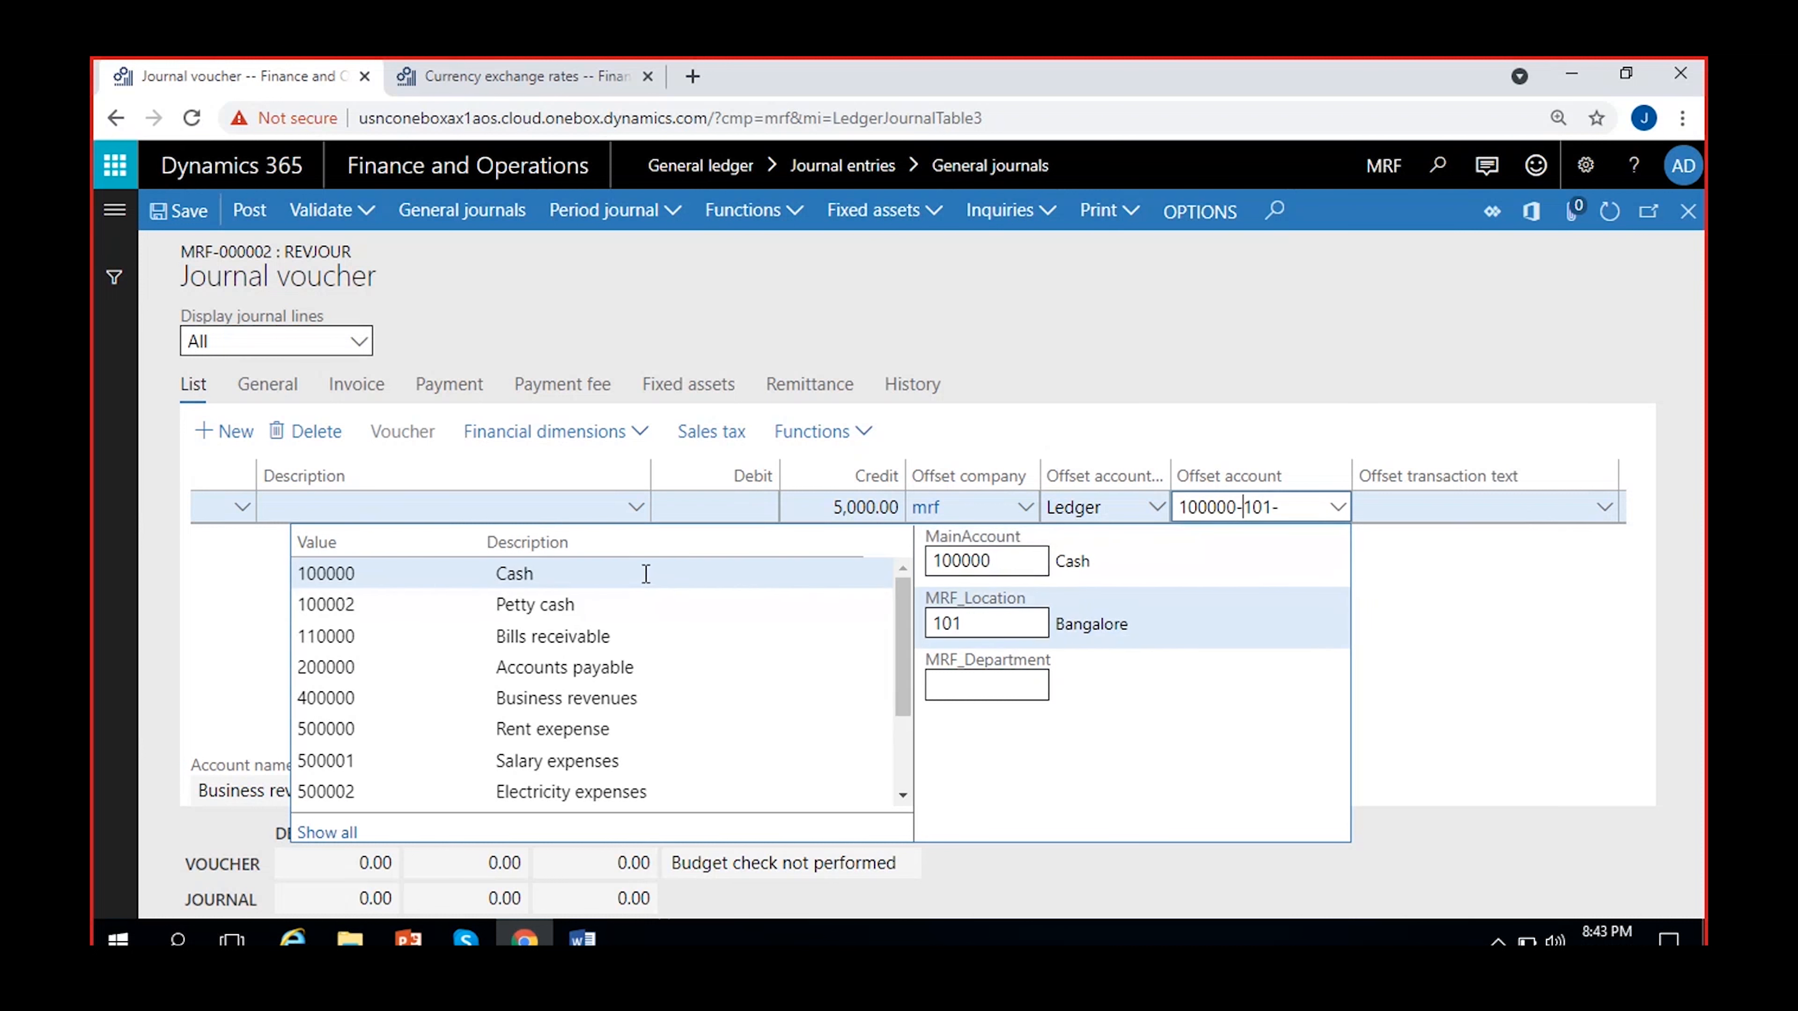
left_click(1467, 613)
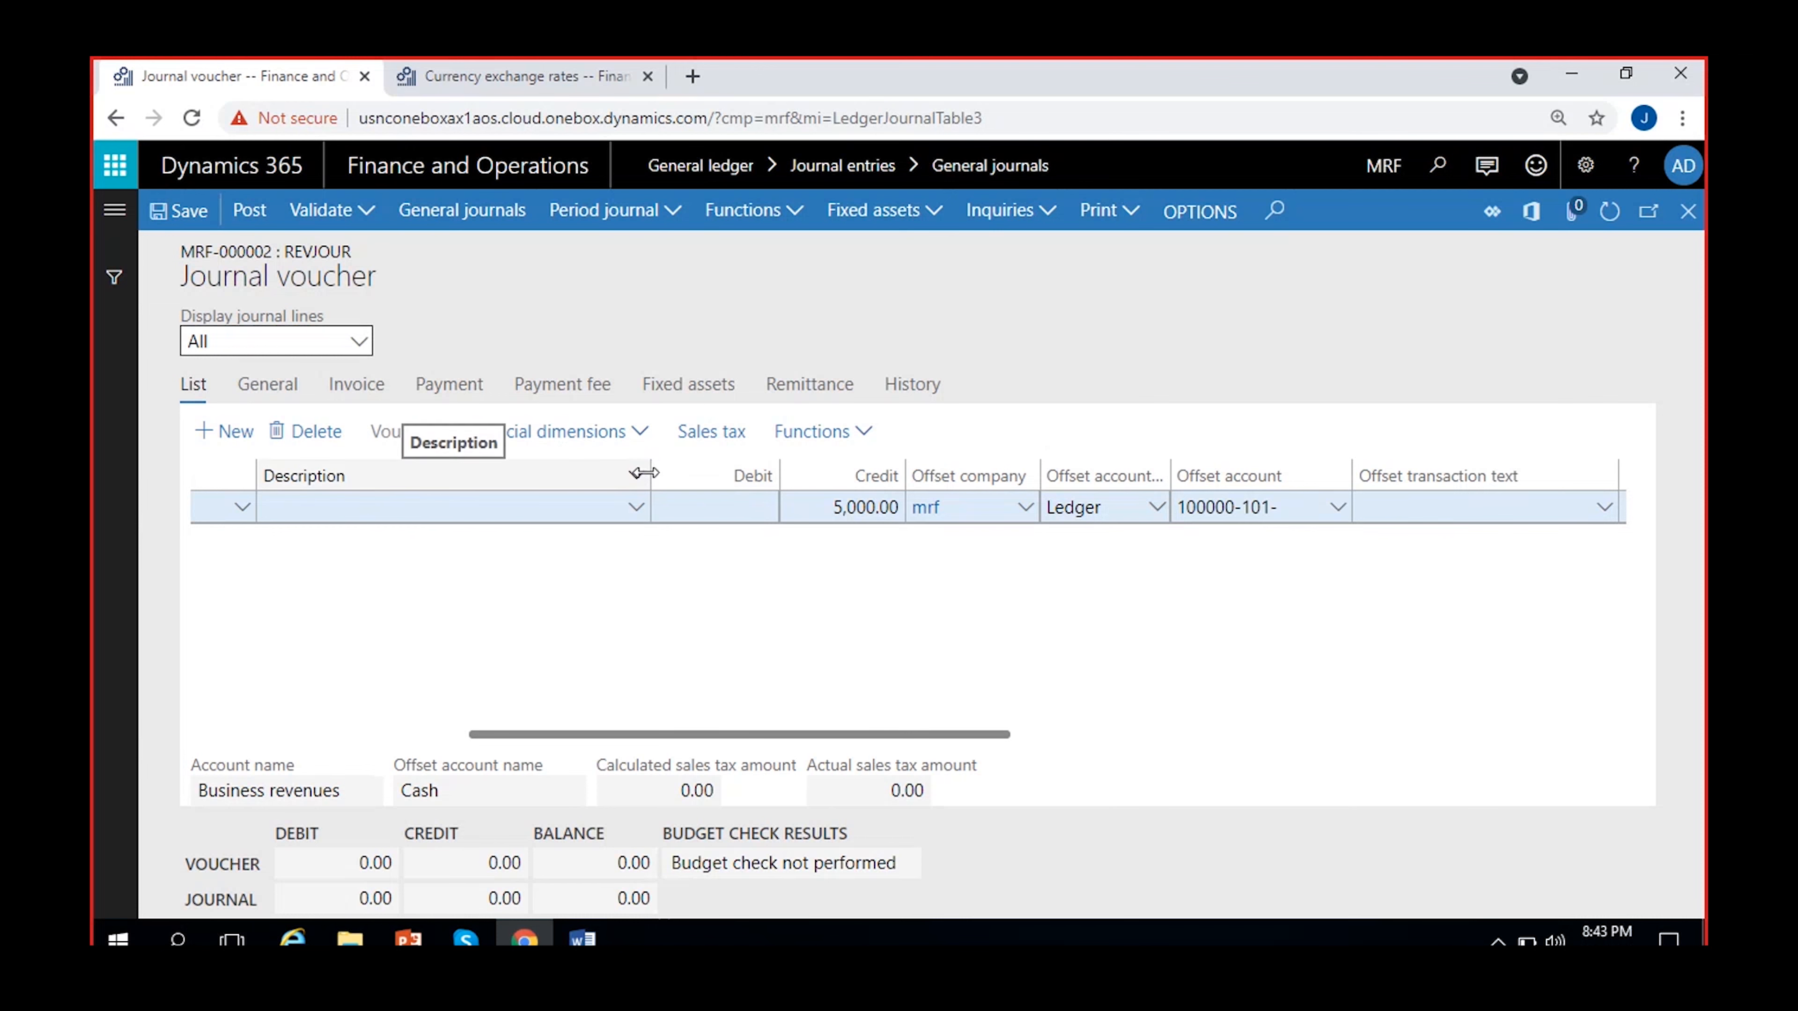
Narrow the Description and Account columns of the journal lines so the voucher through offset account columns fit together.
left_click_drag(639, 475, 402, 518)
left_click_drag(606, 736, 520, 729)
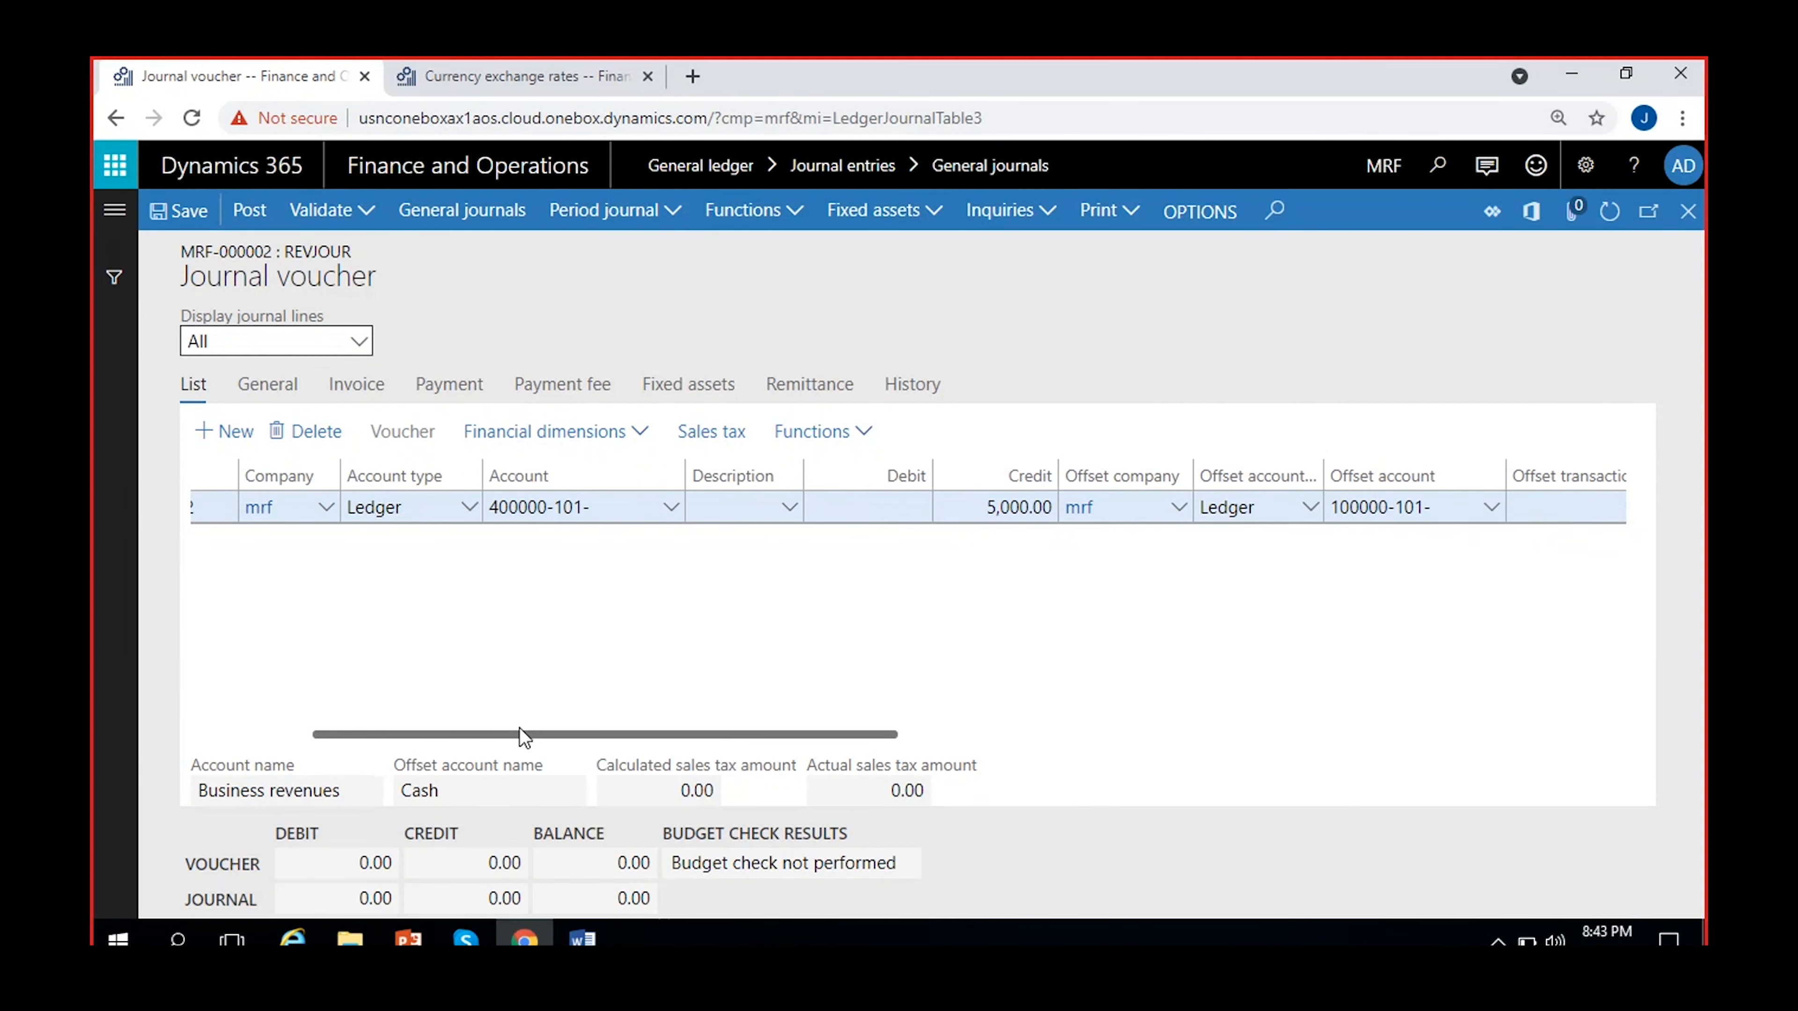
left_click_drag(684, 476, 635, 475)
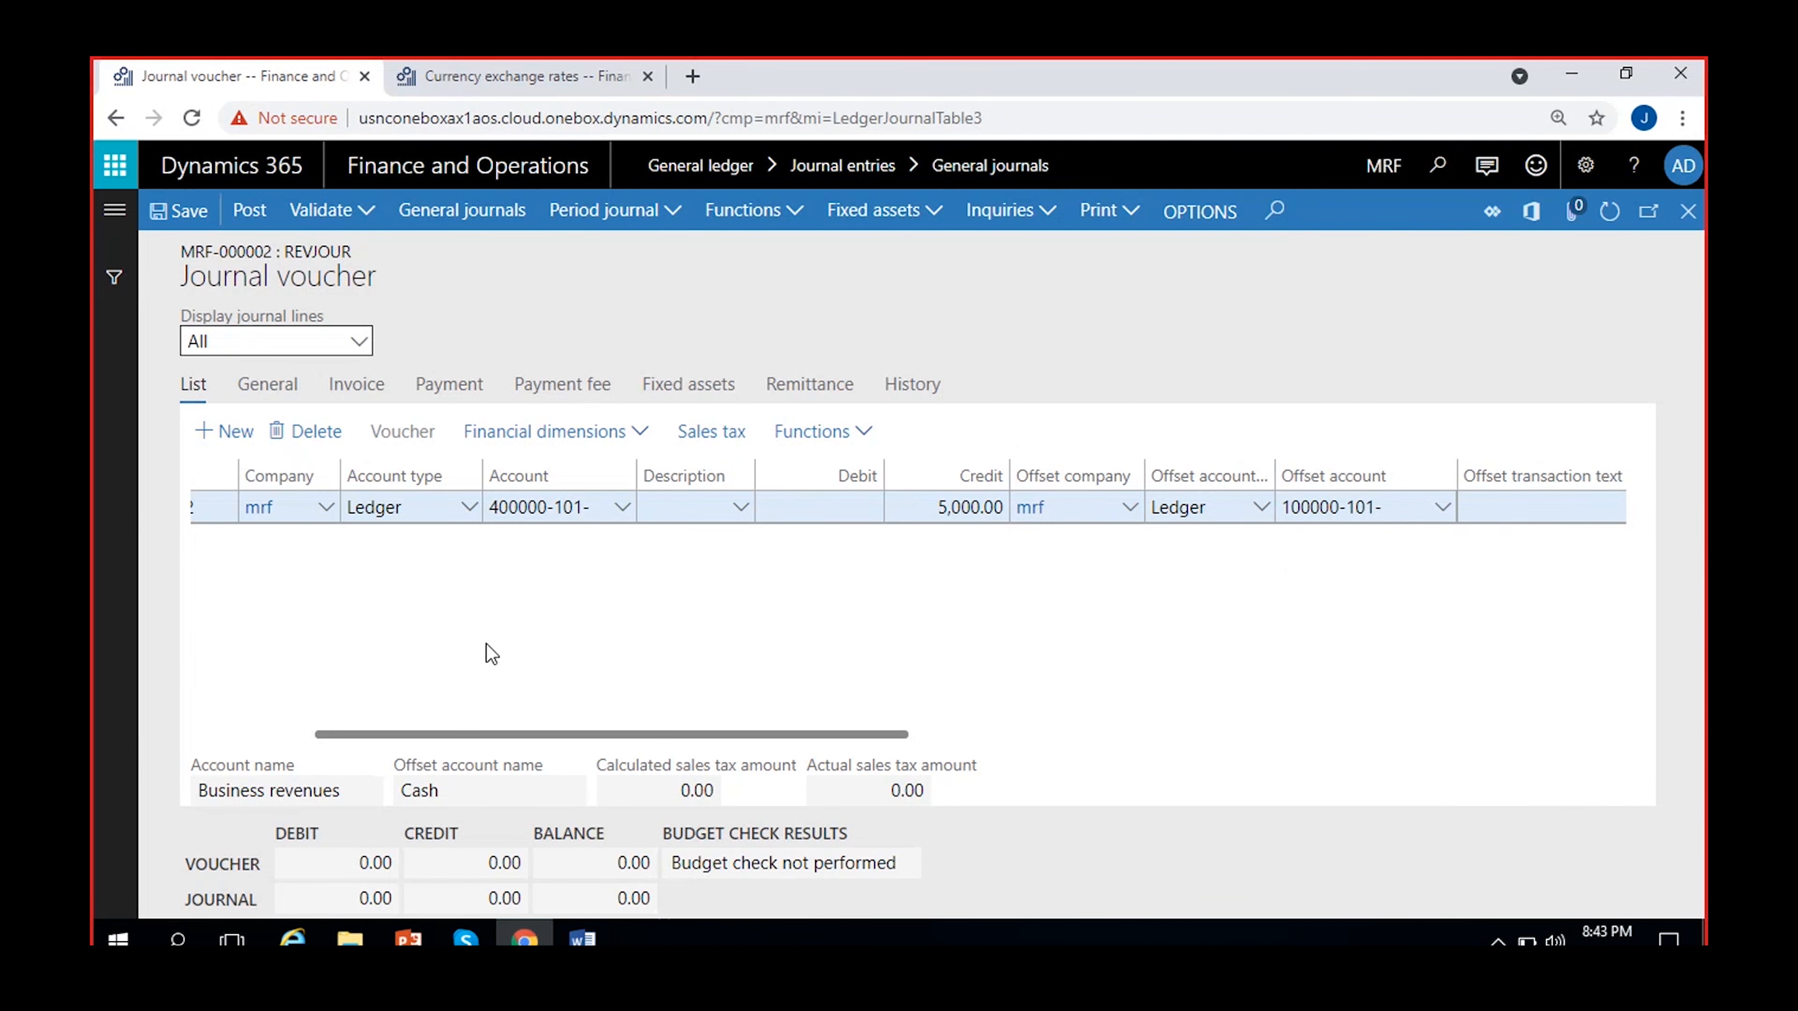
left_click_drag(710, 736, 445, 682)
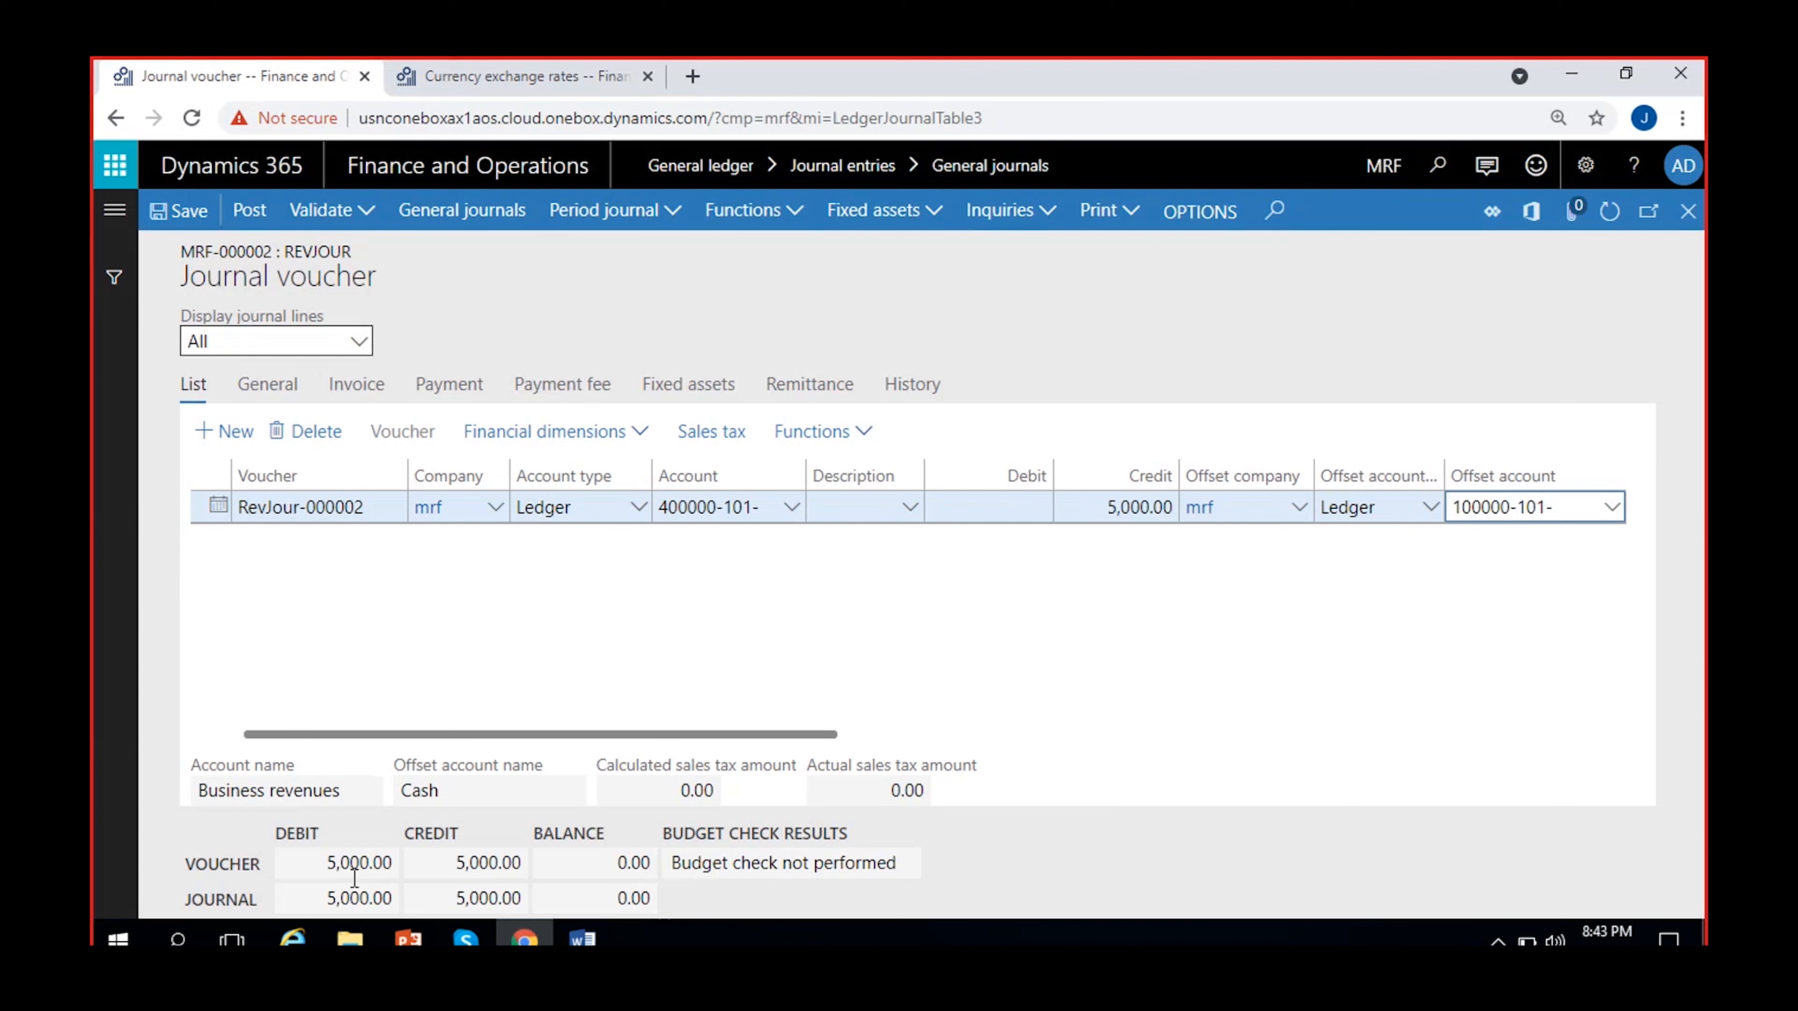
Check the voucher and journal debit totals, and validate the revenue journal.
left_click(324, 862)
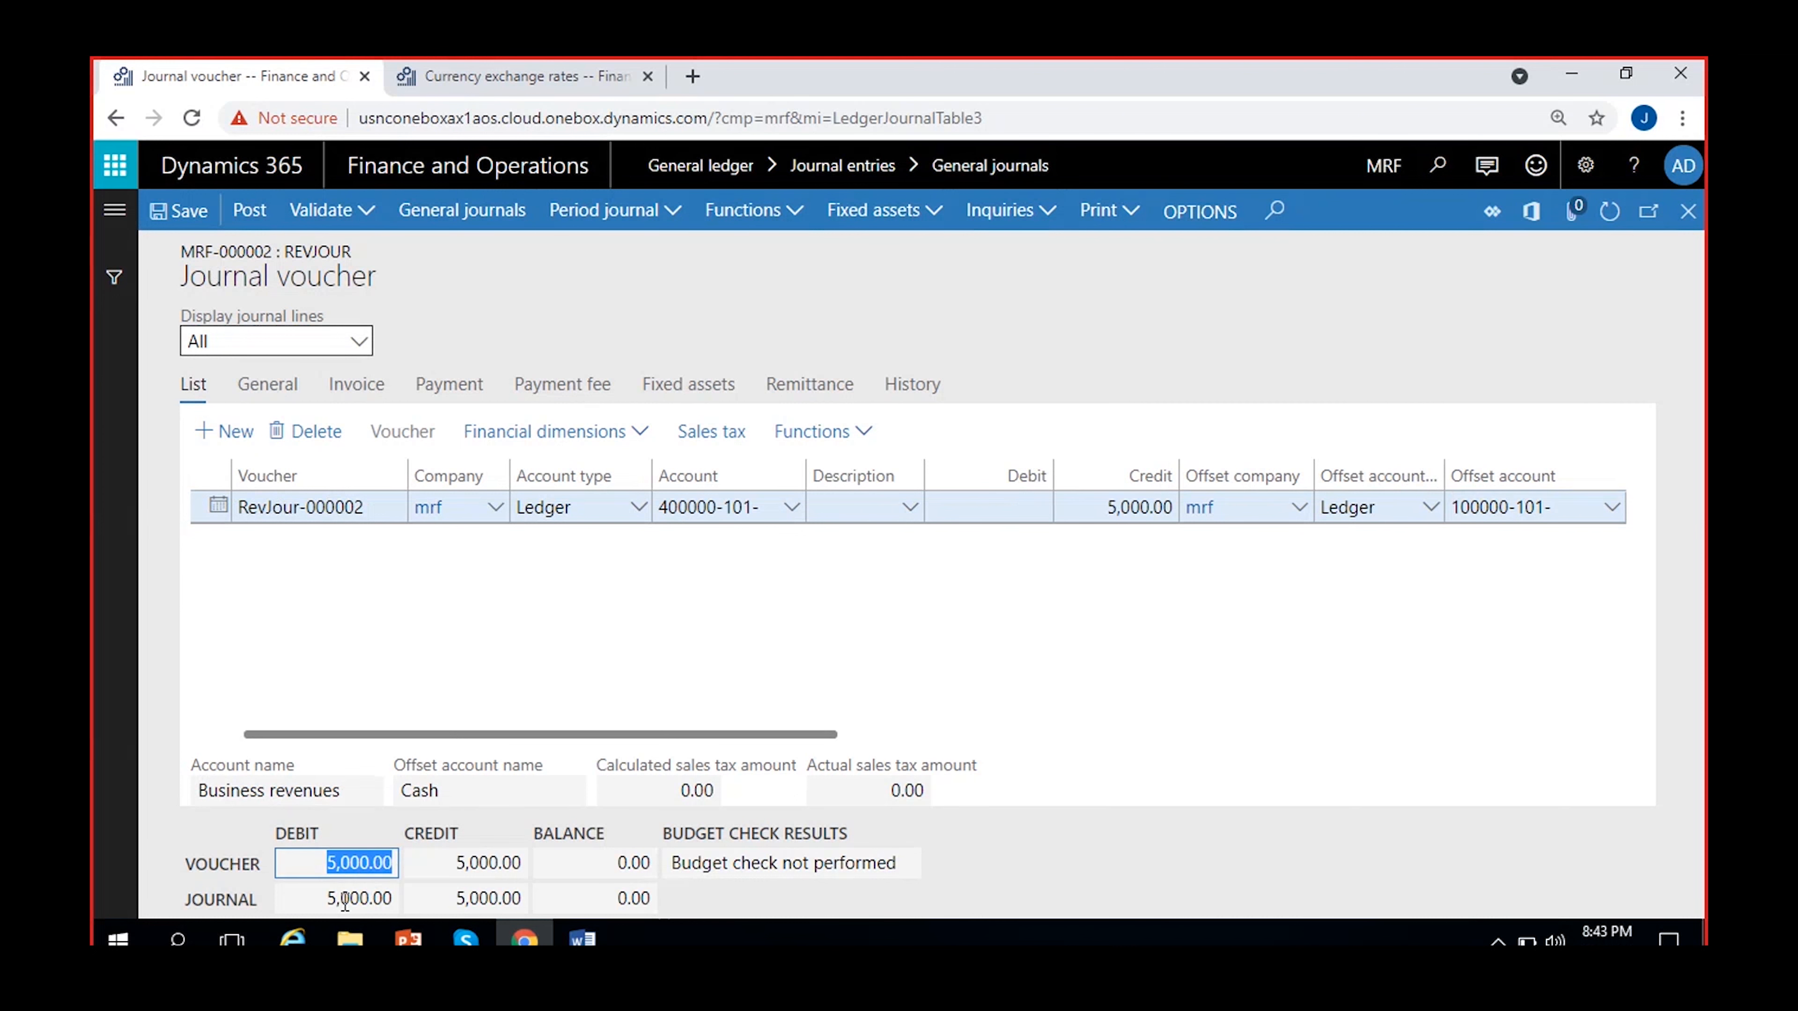
left_click(331, 898)
left_click(604, 628)
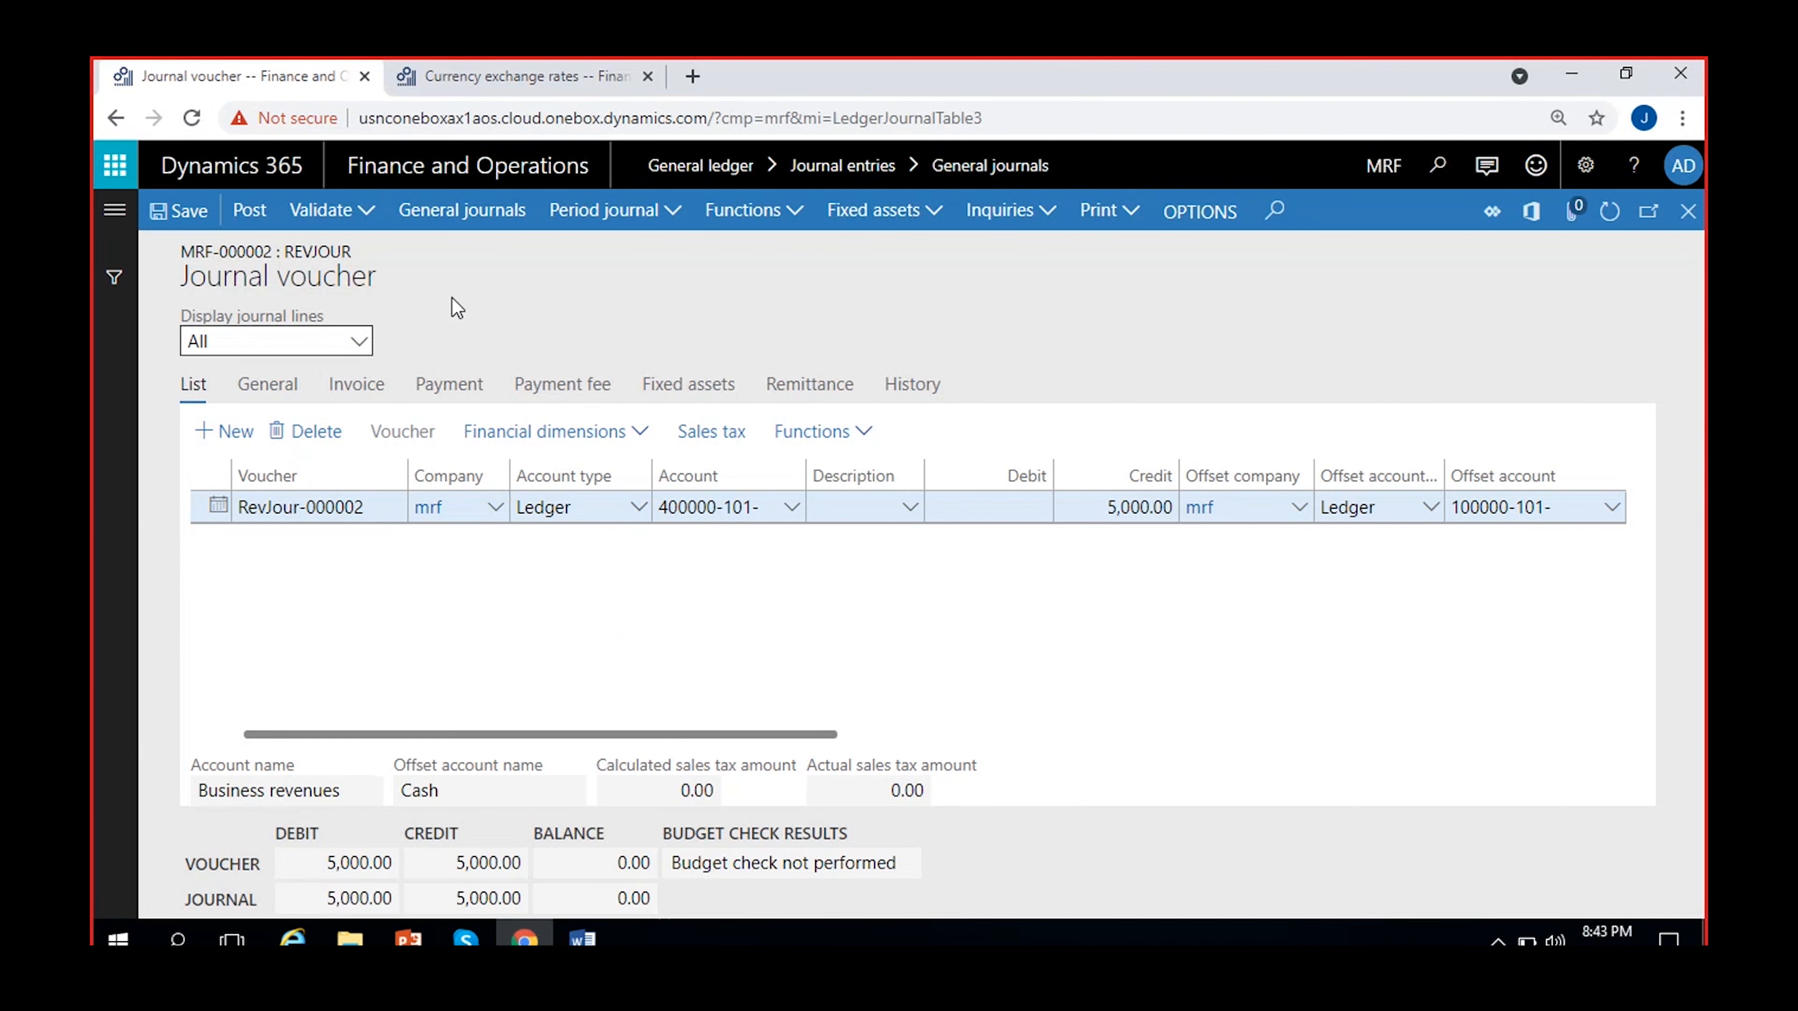
left_click(332, 211)
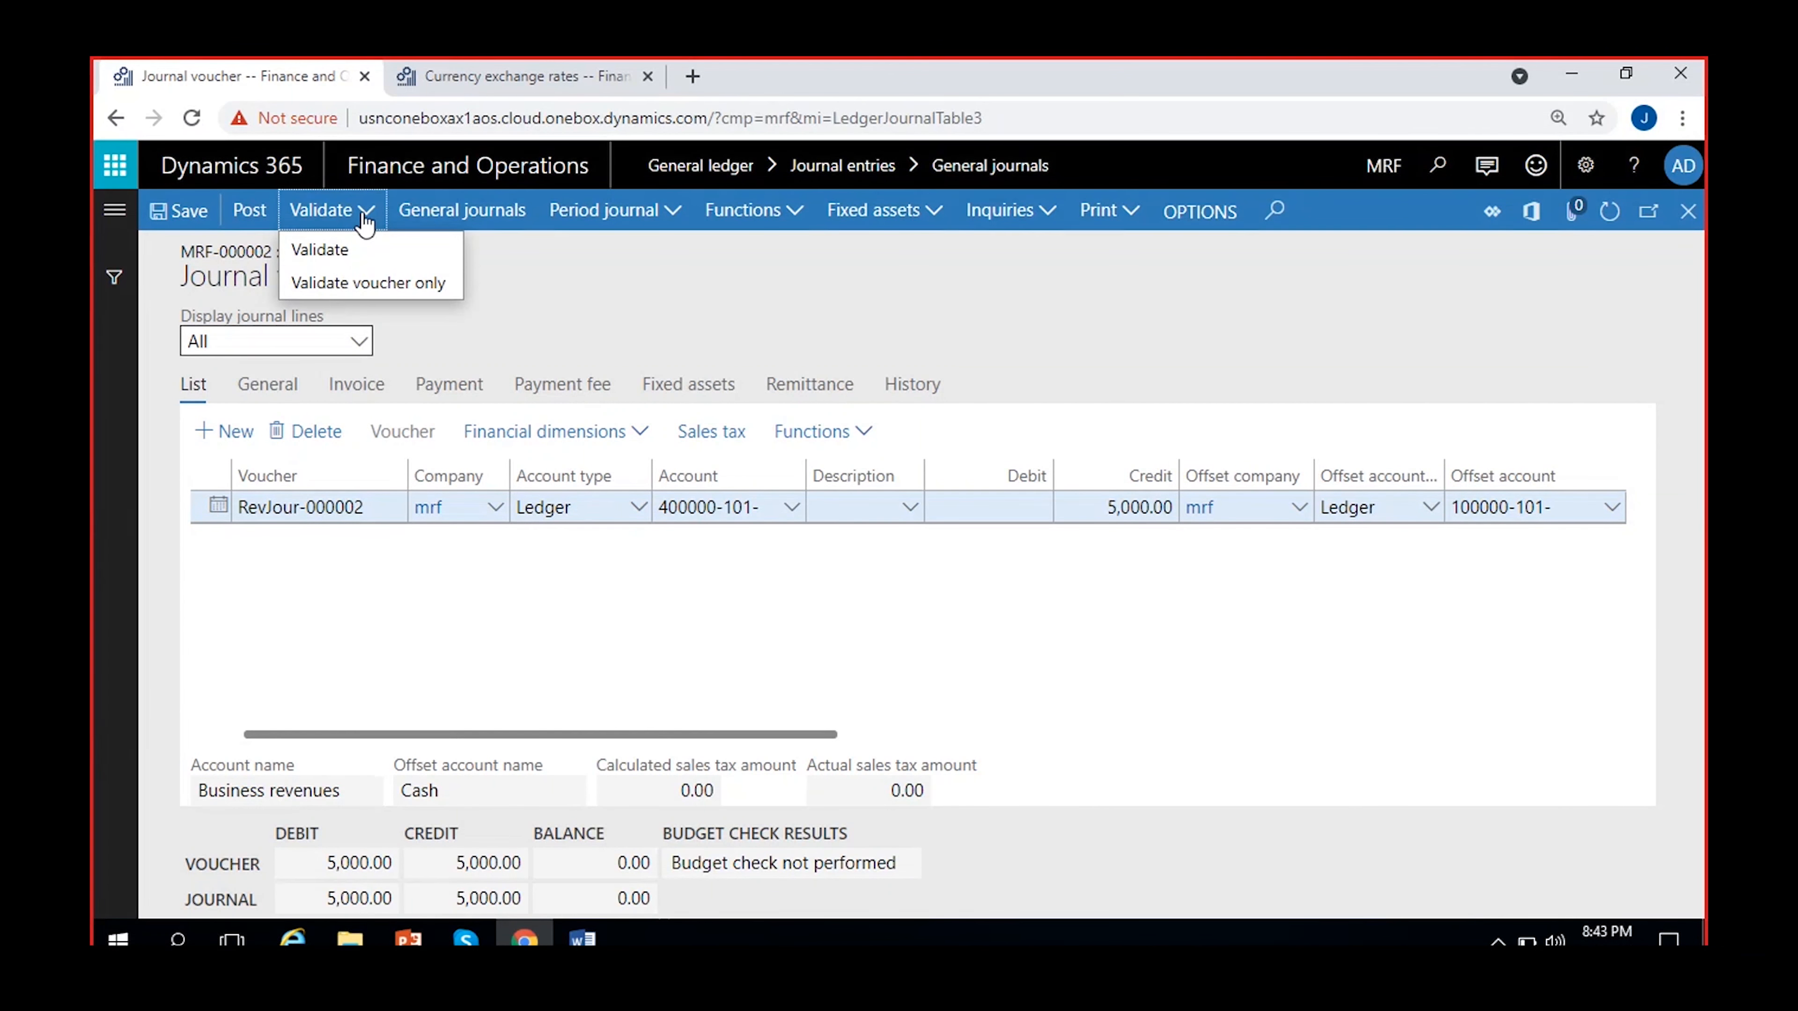
left_click(351, 250)
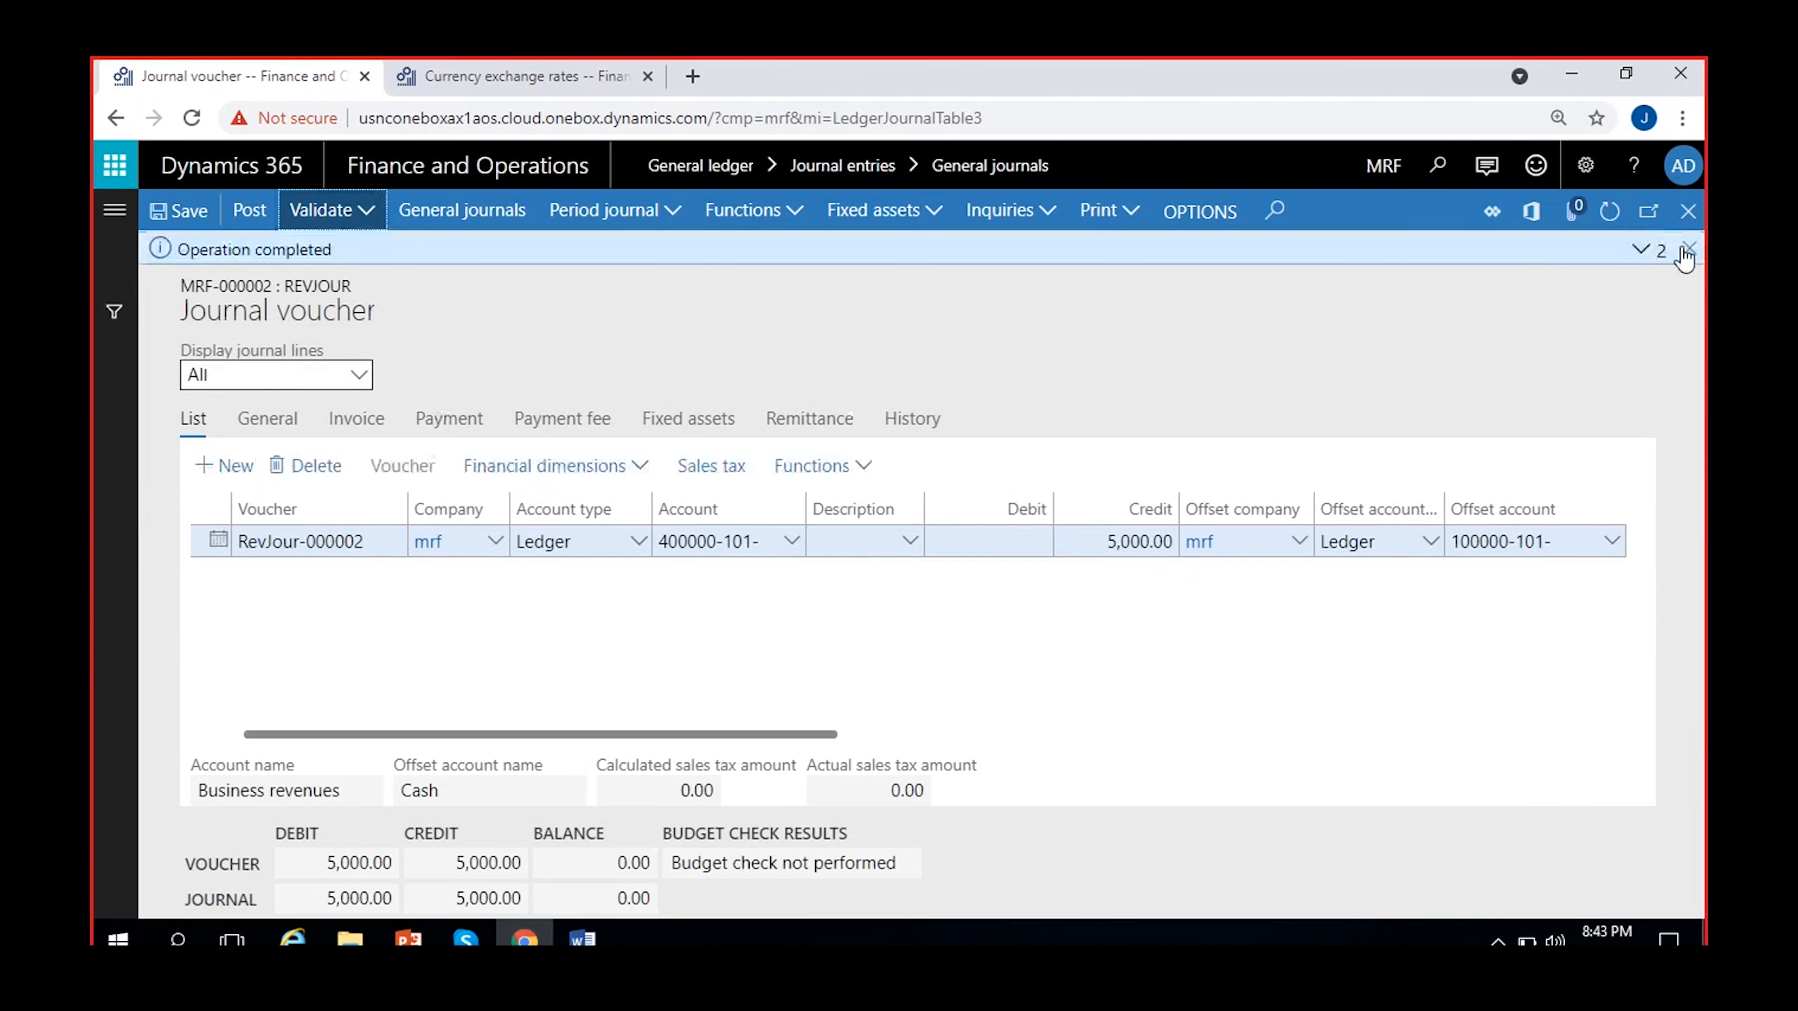
left_click(1642, 252)
left_click(1690, 248)
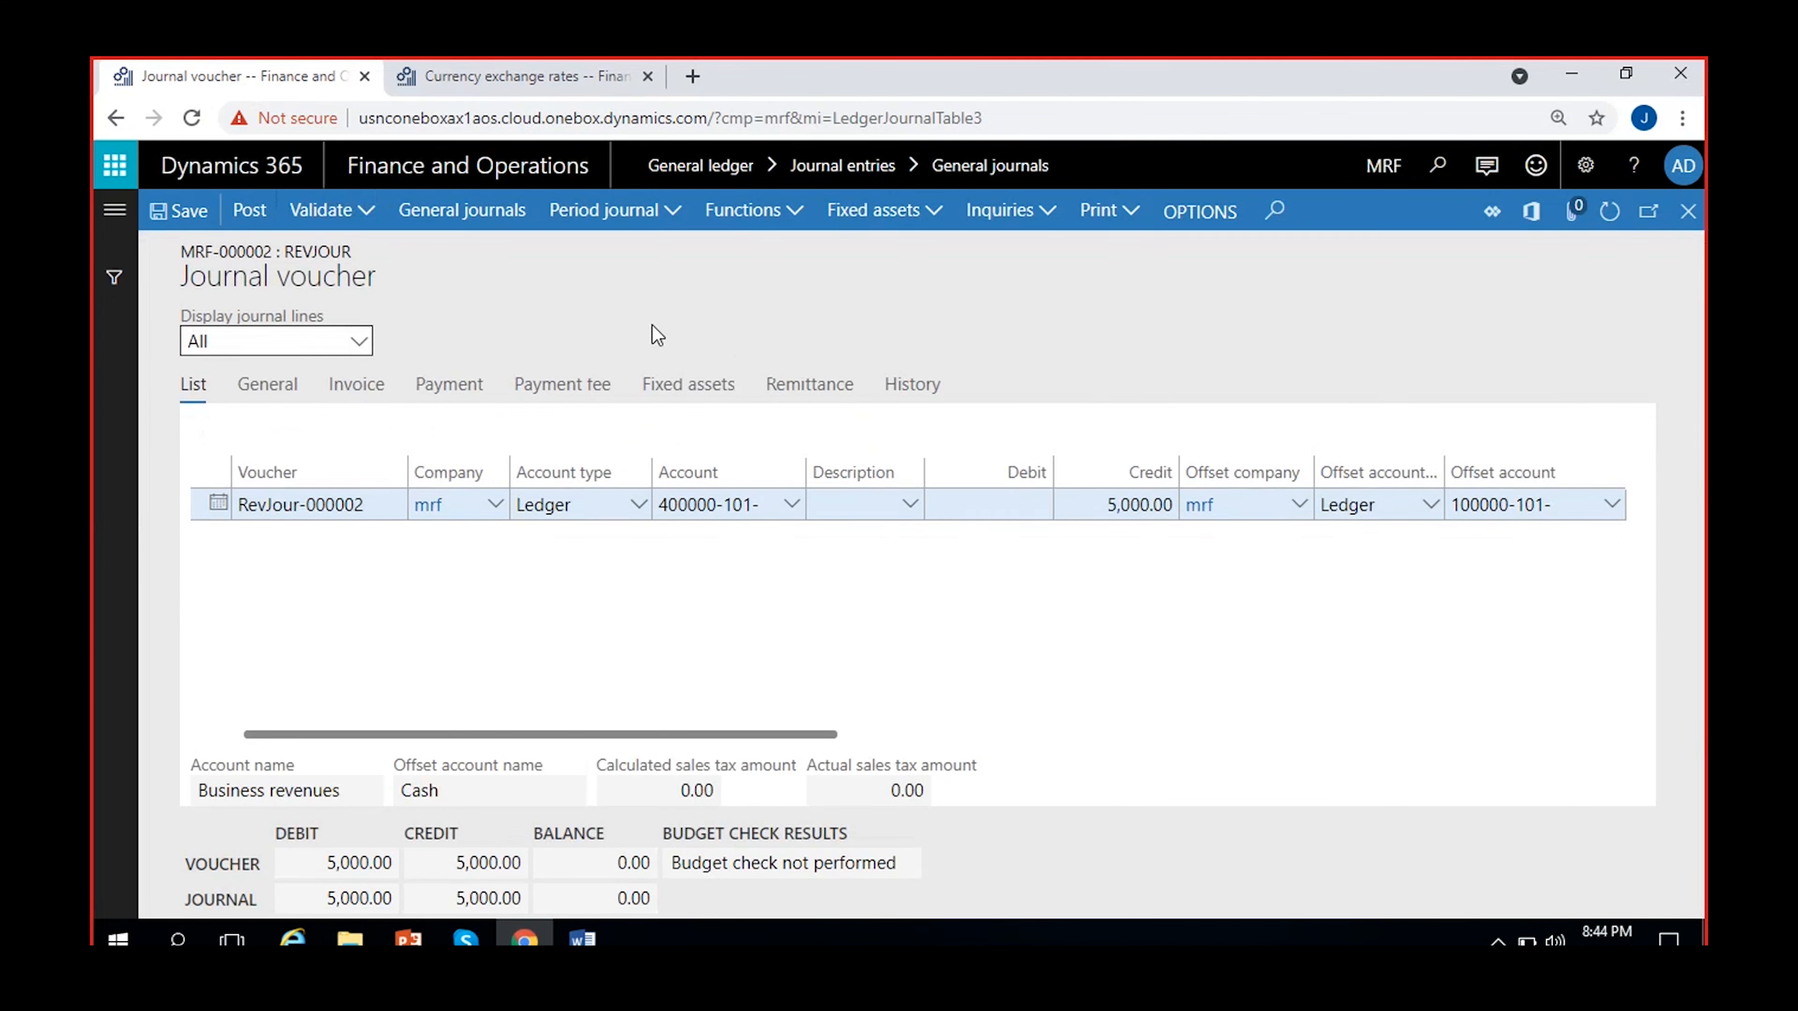
Post the revenue journal and review its posted line.
left_click(252, 211)
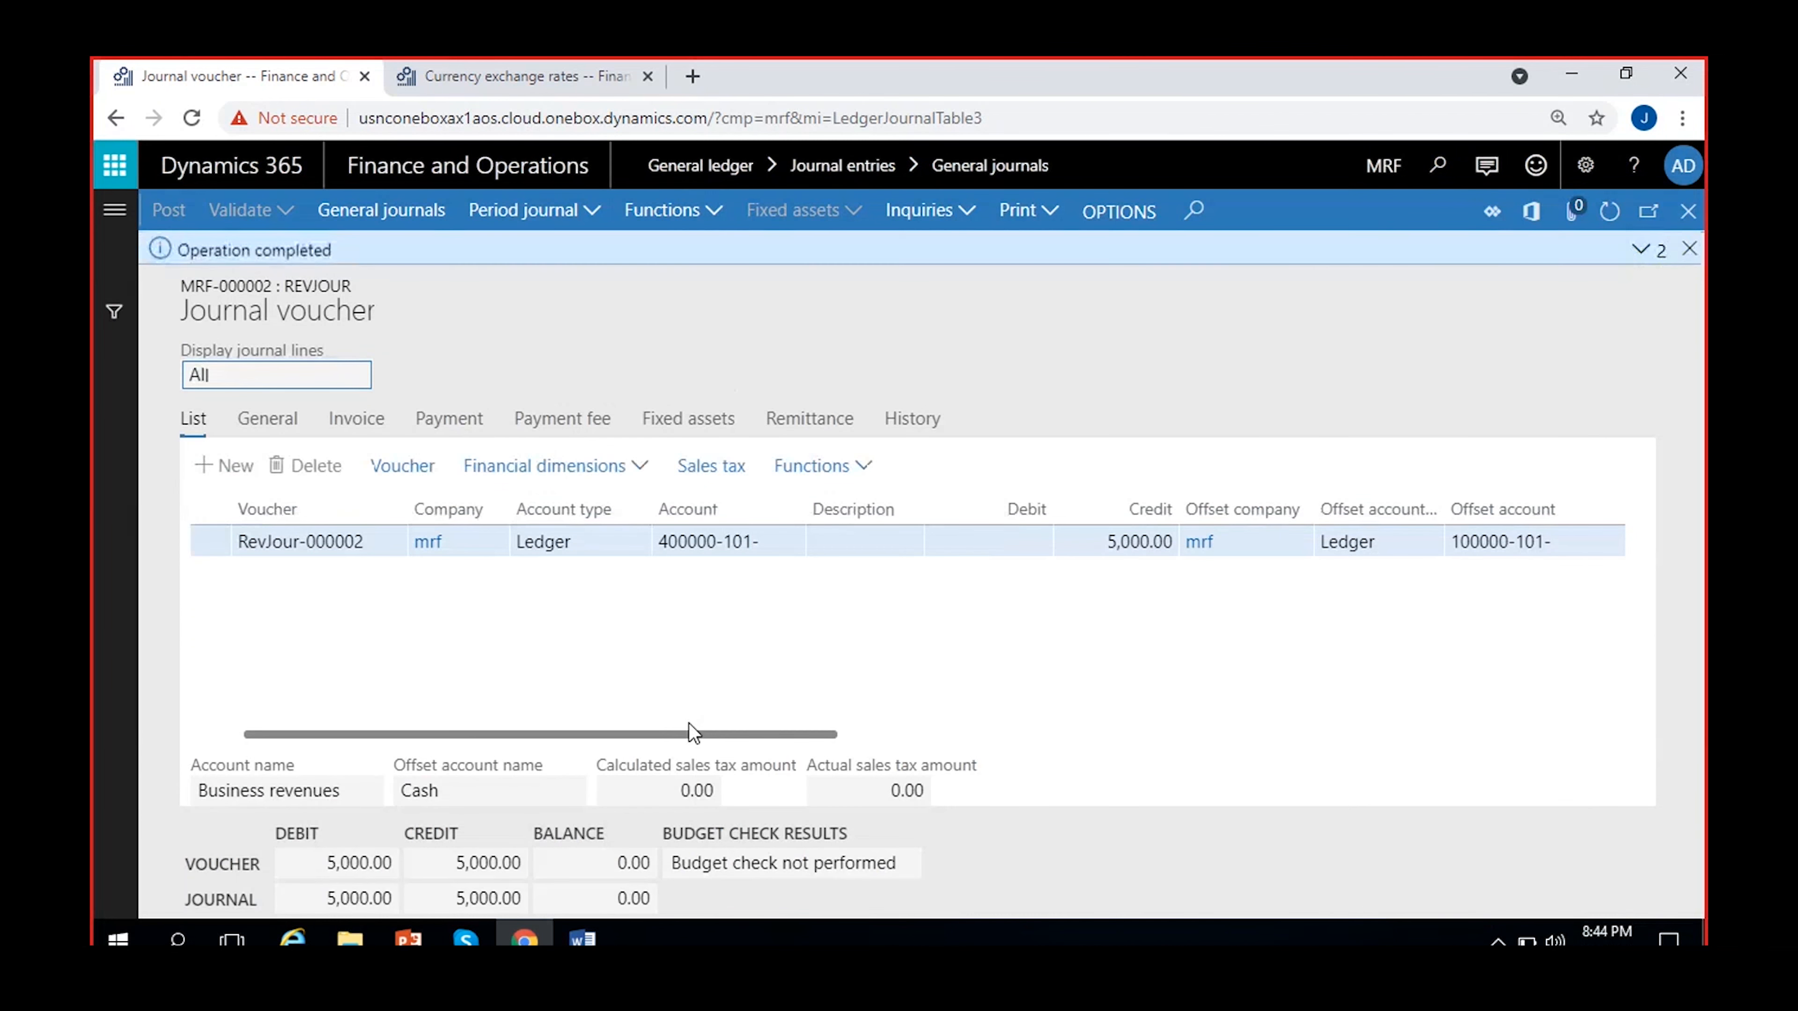
left_click(1688, 249)
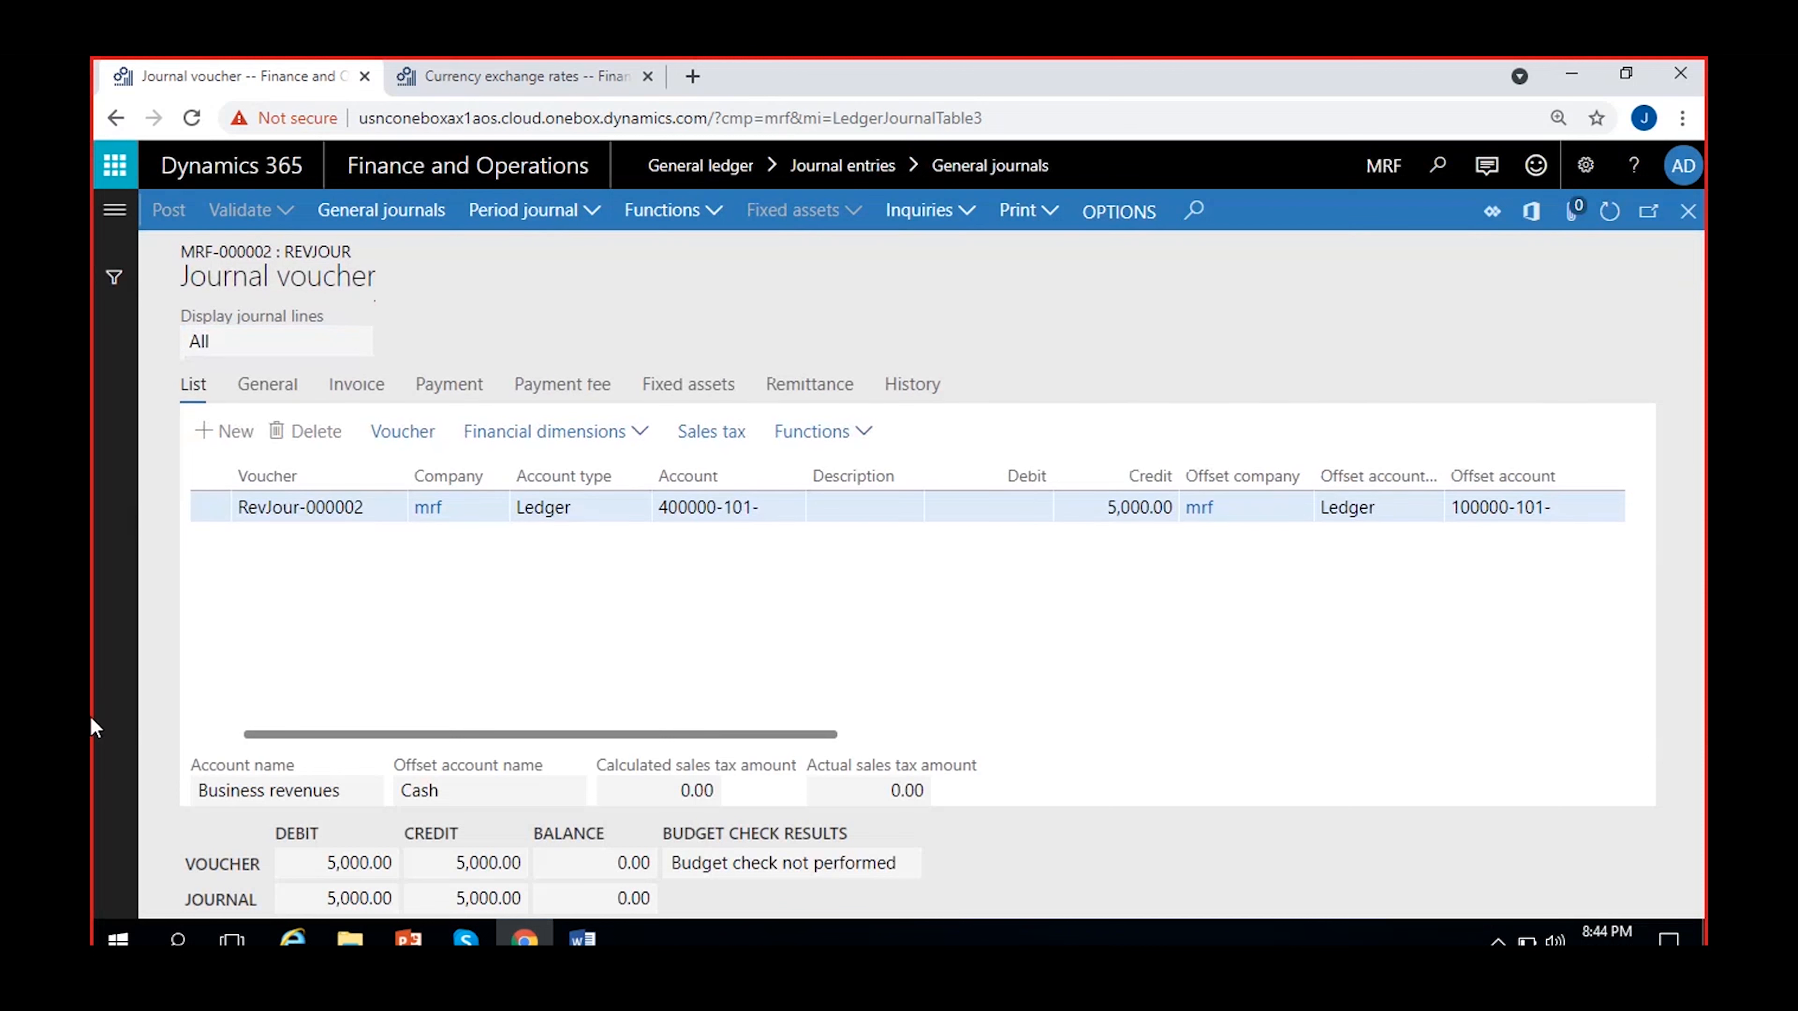
scroll(743, 644, "right", 3)
scroll(741, 644, "left", 3)
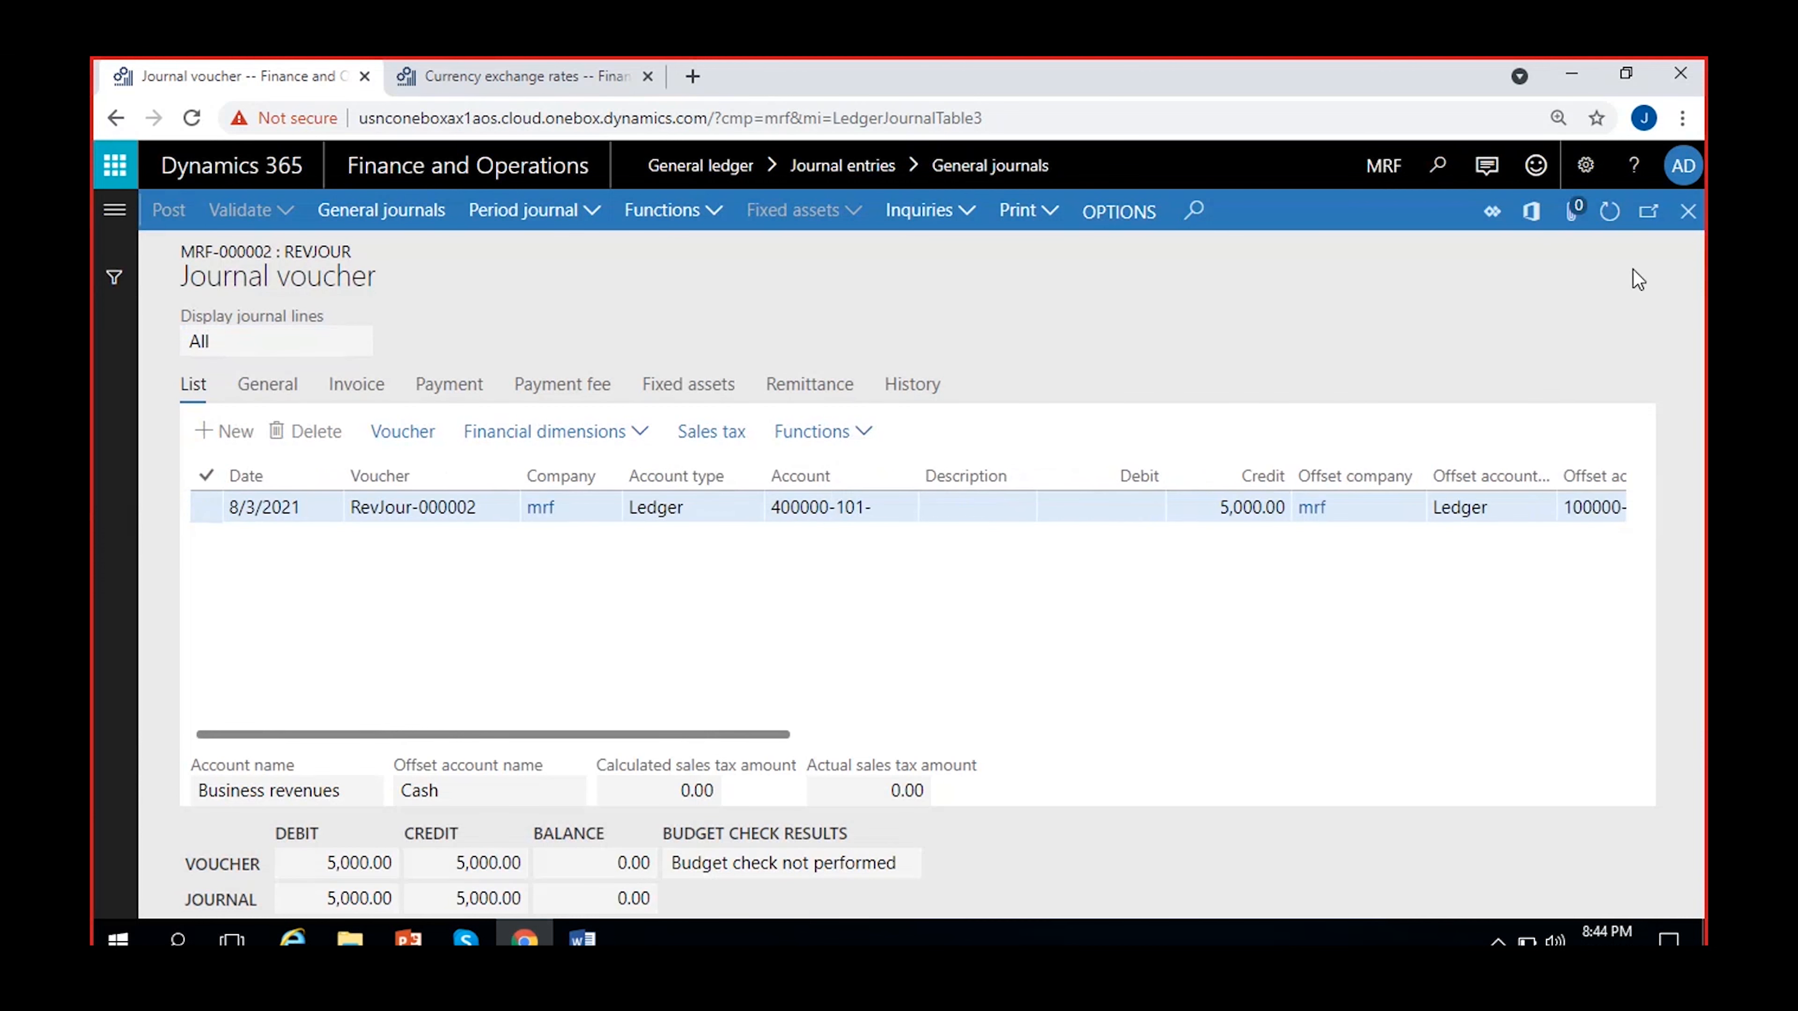
Close the journal lines and refresh the general journals list.
left_click(1688, 211)
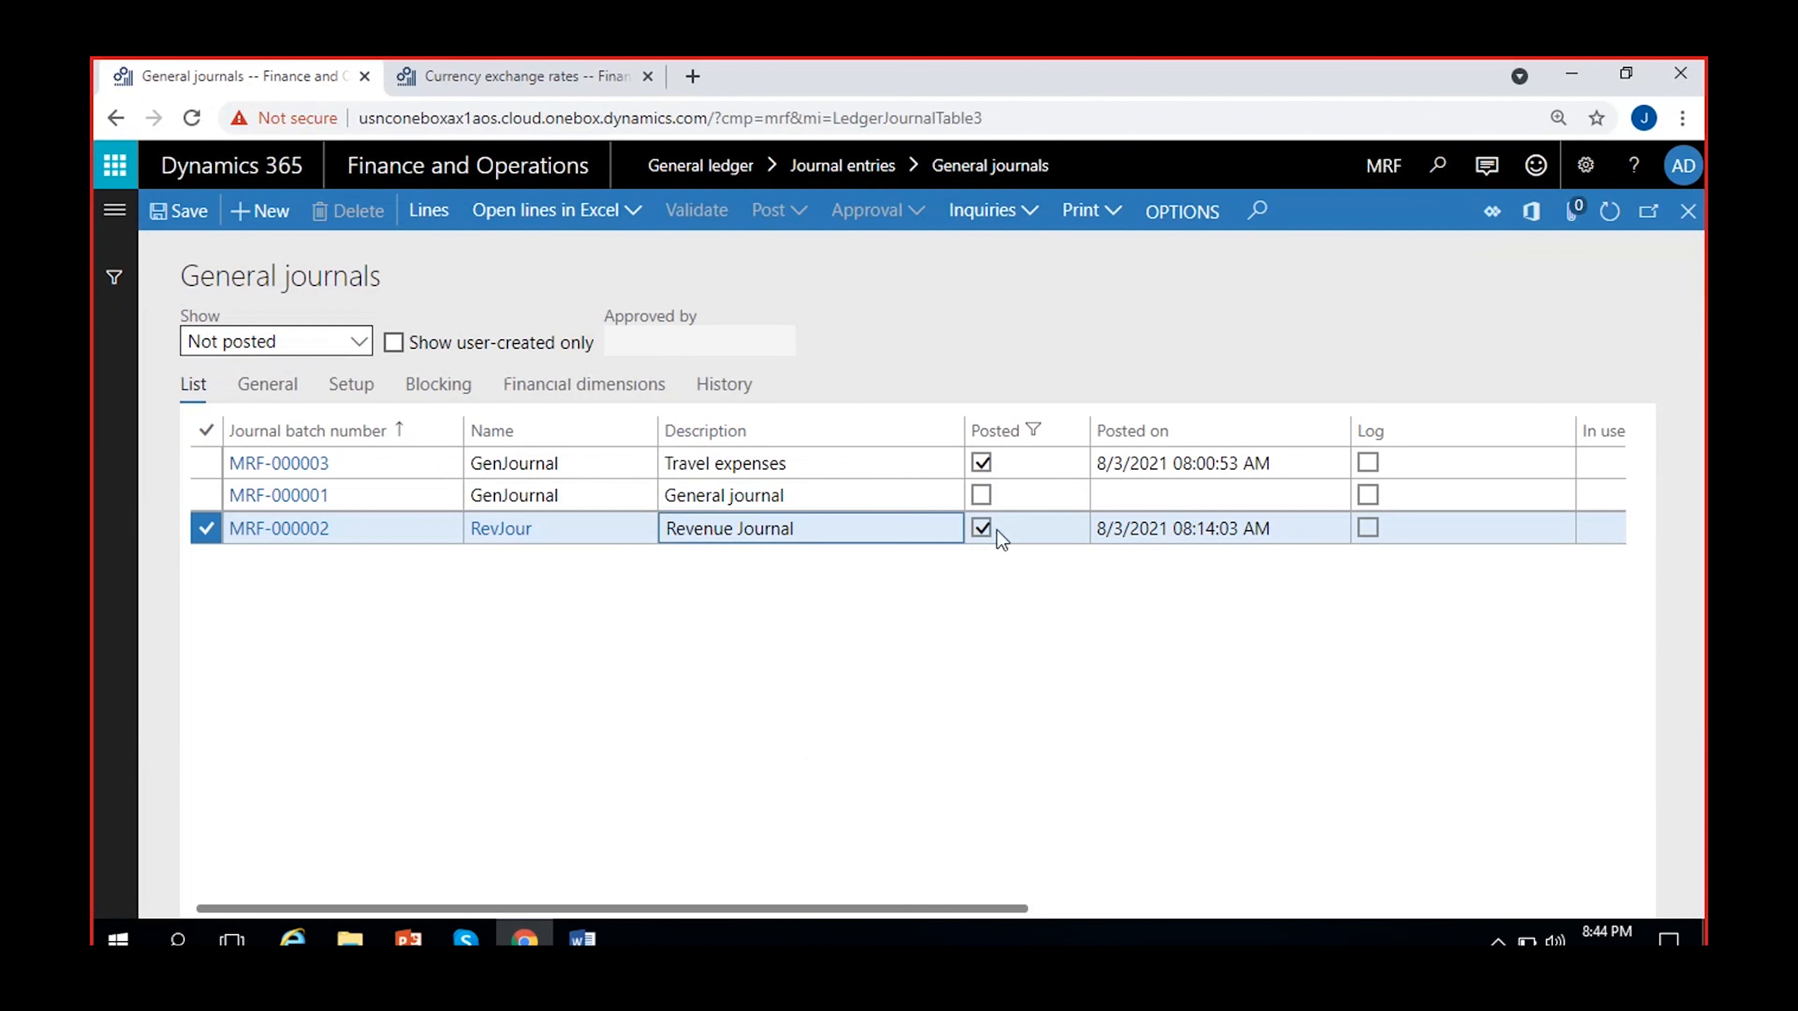
left_click(818, 504)
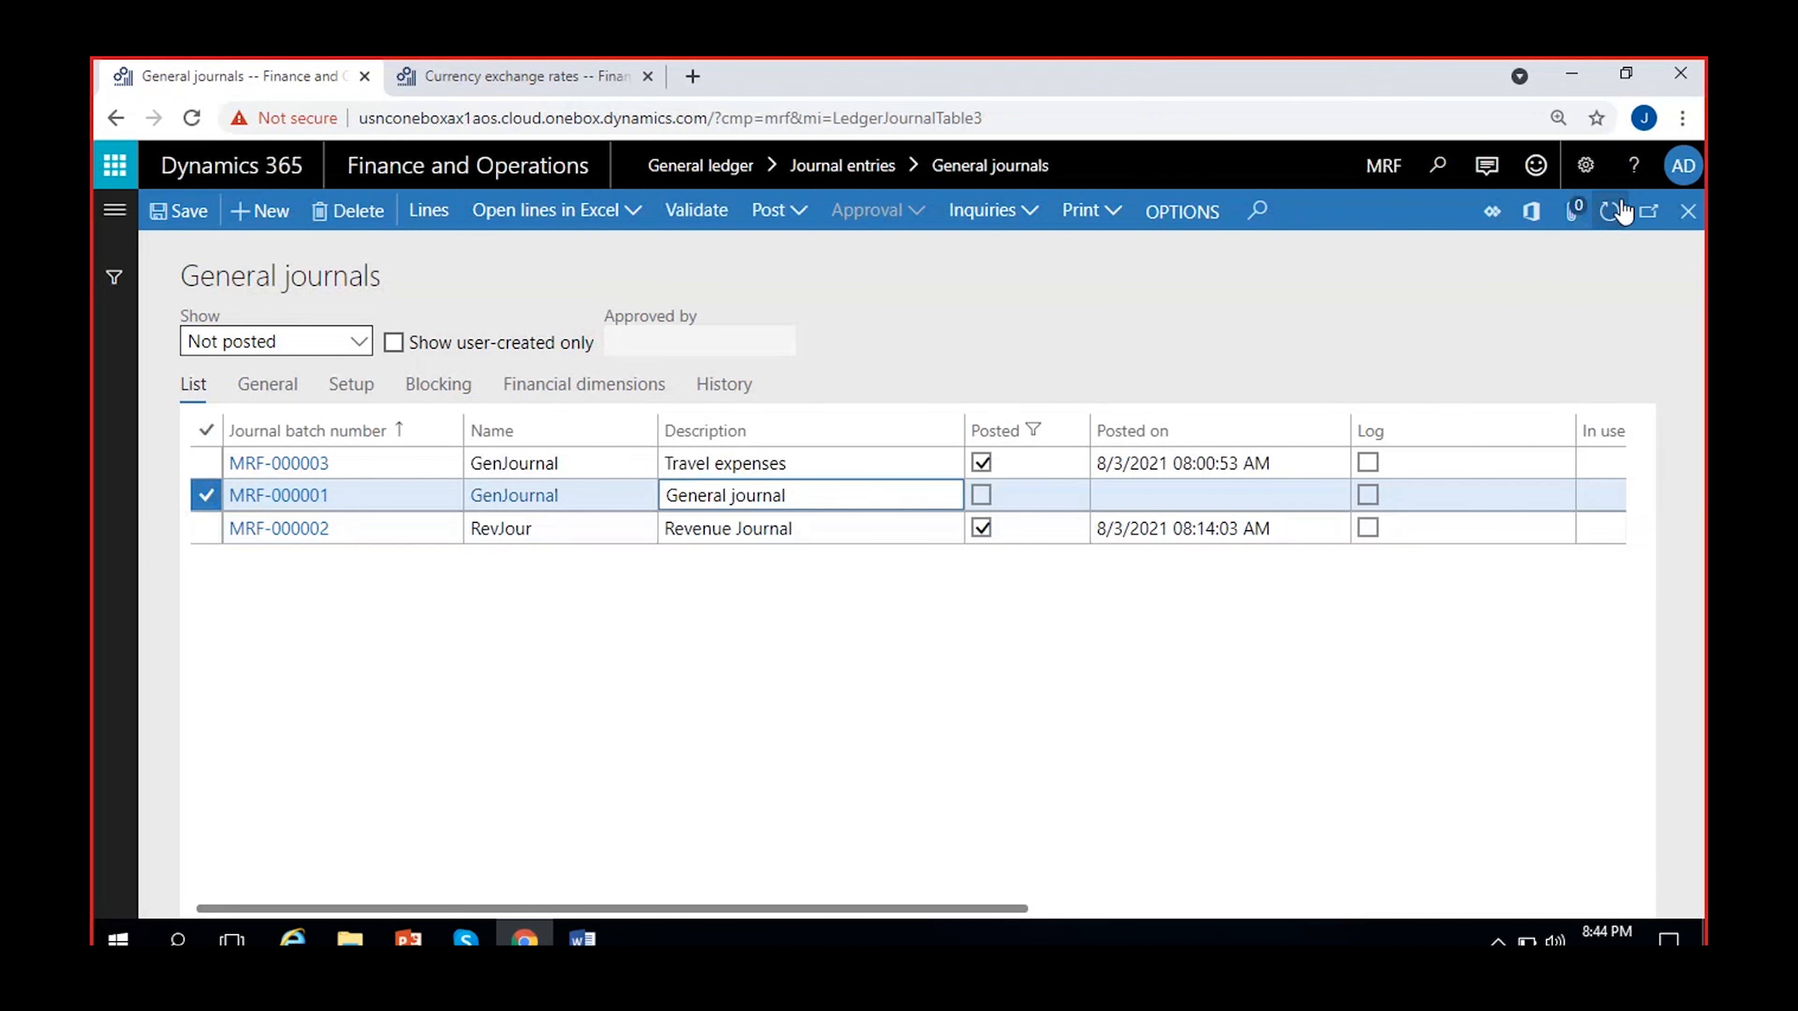
left_click(1611, 213)
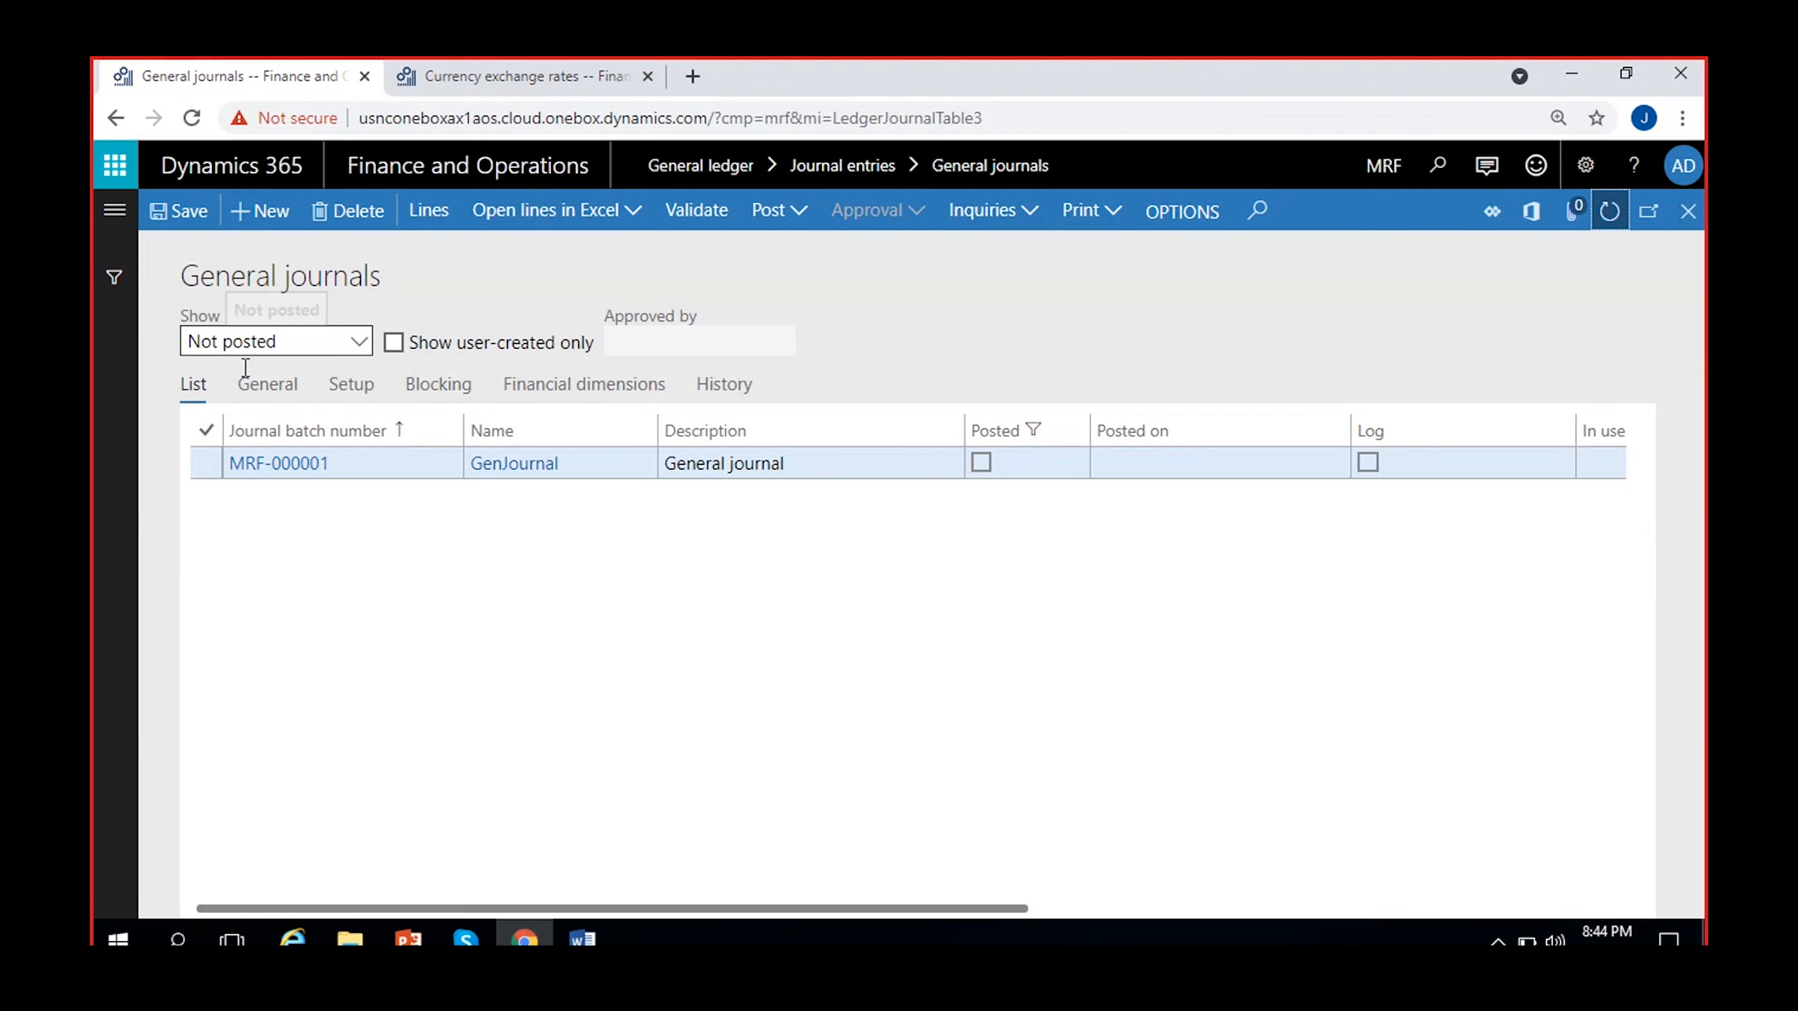
Show only the posted general journals, and switch the list to all journals.
left_click(306, 346)
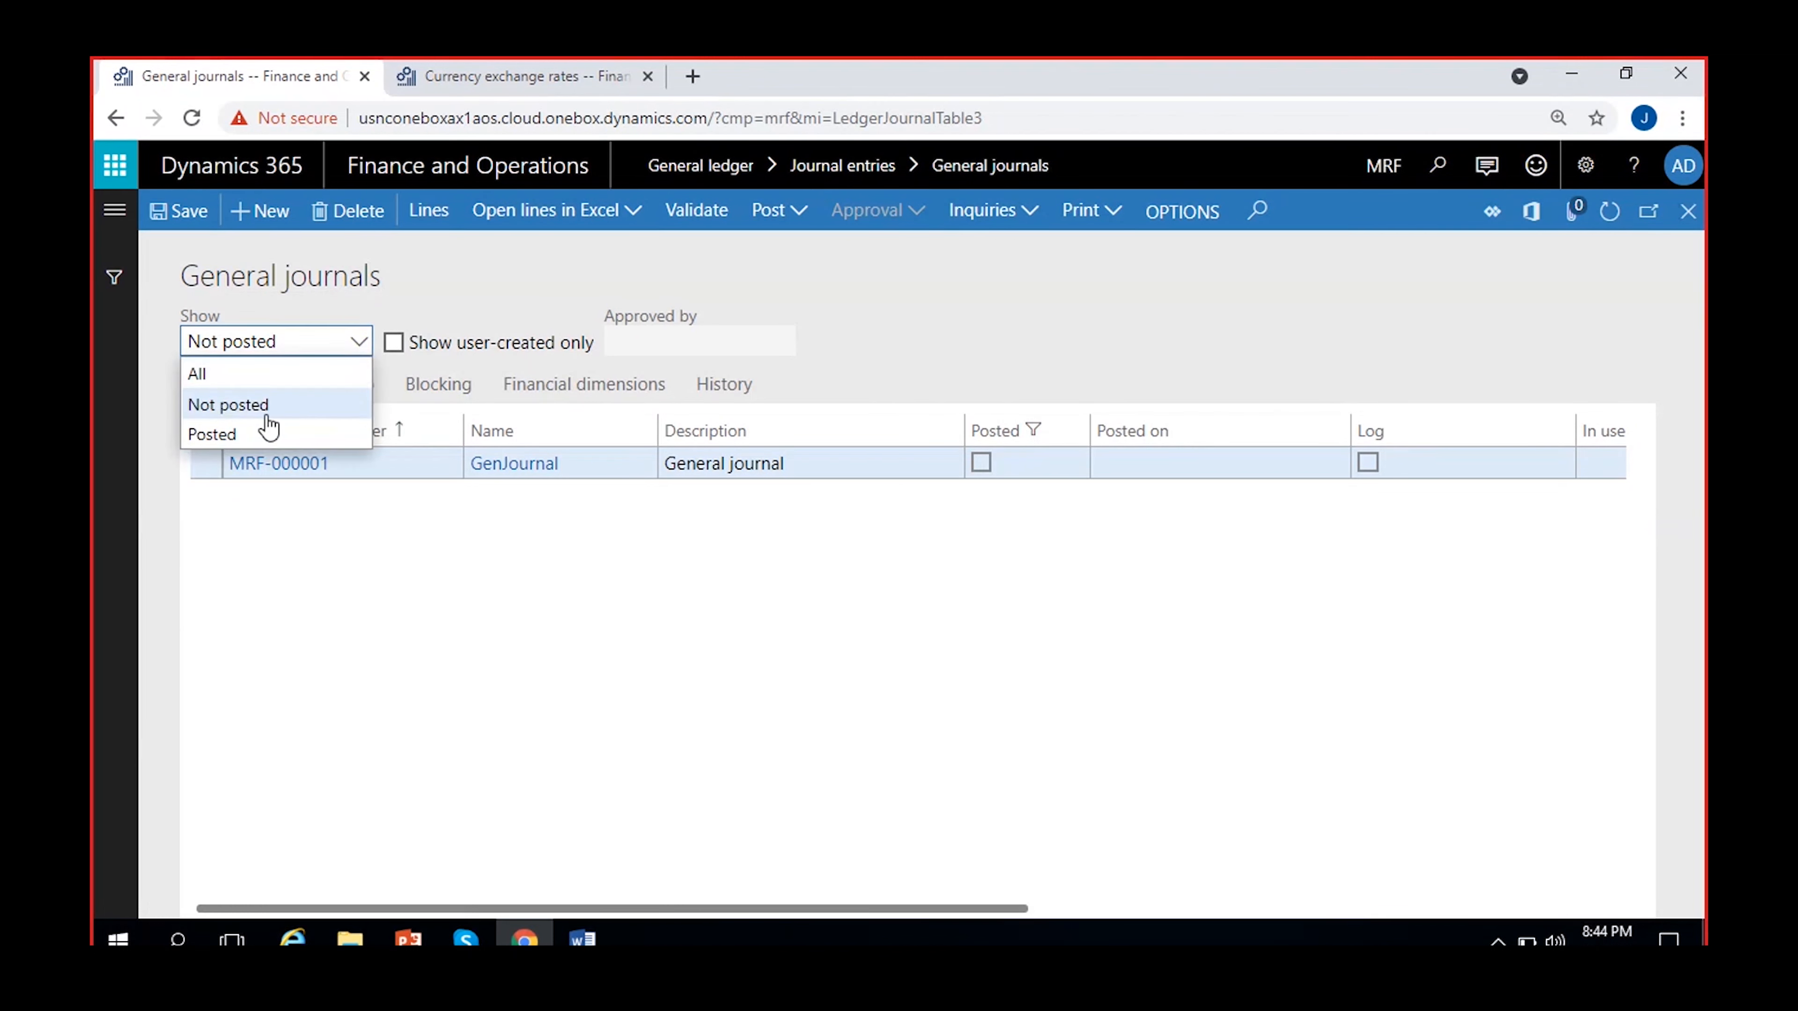
left_click(240, 435)
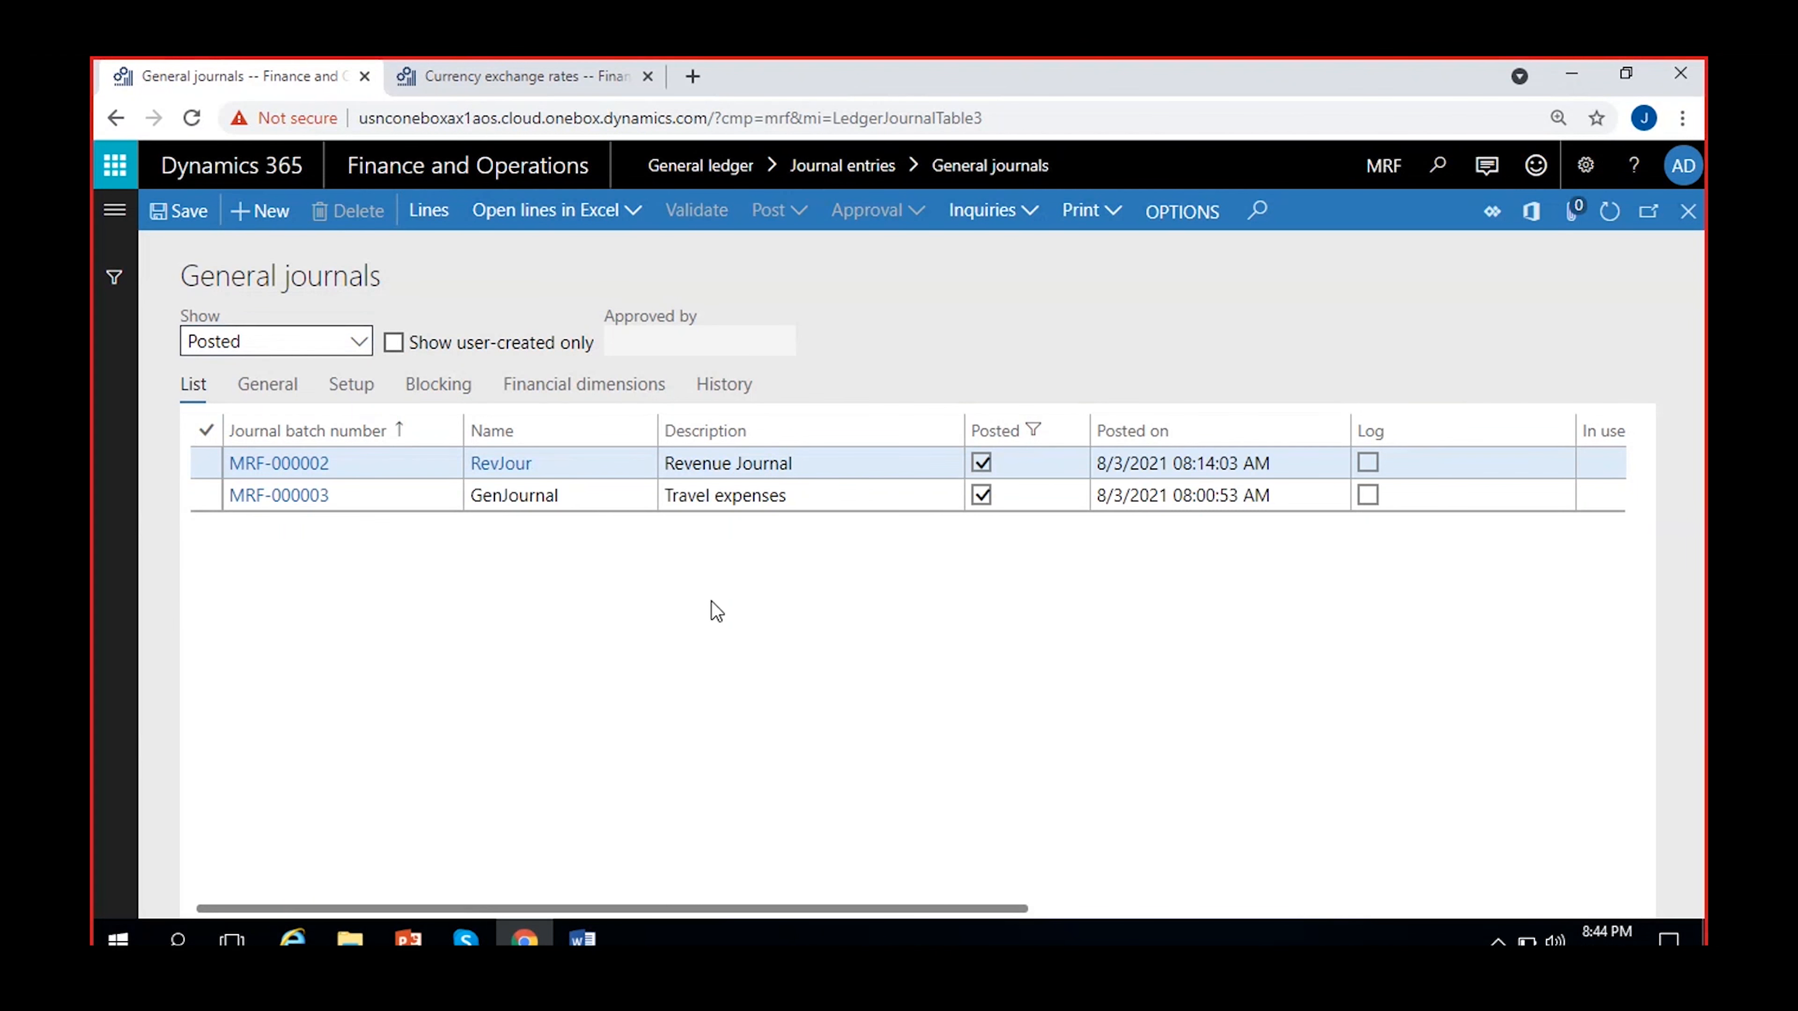
left_click(361, 342)
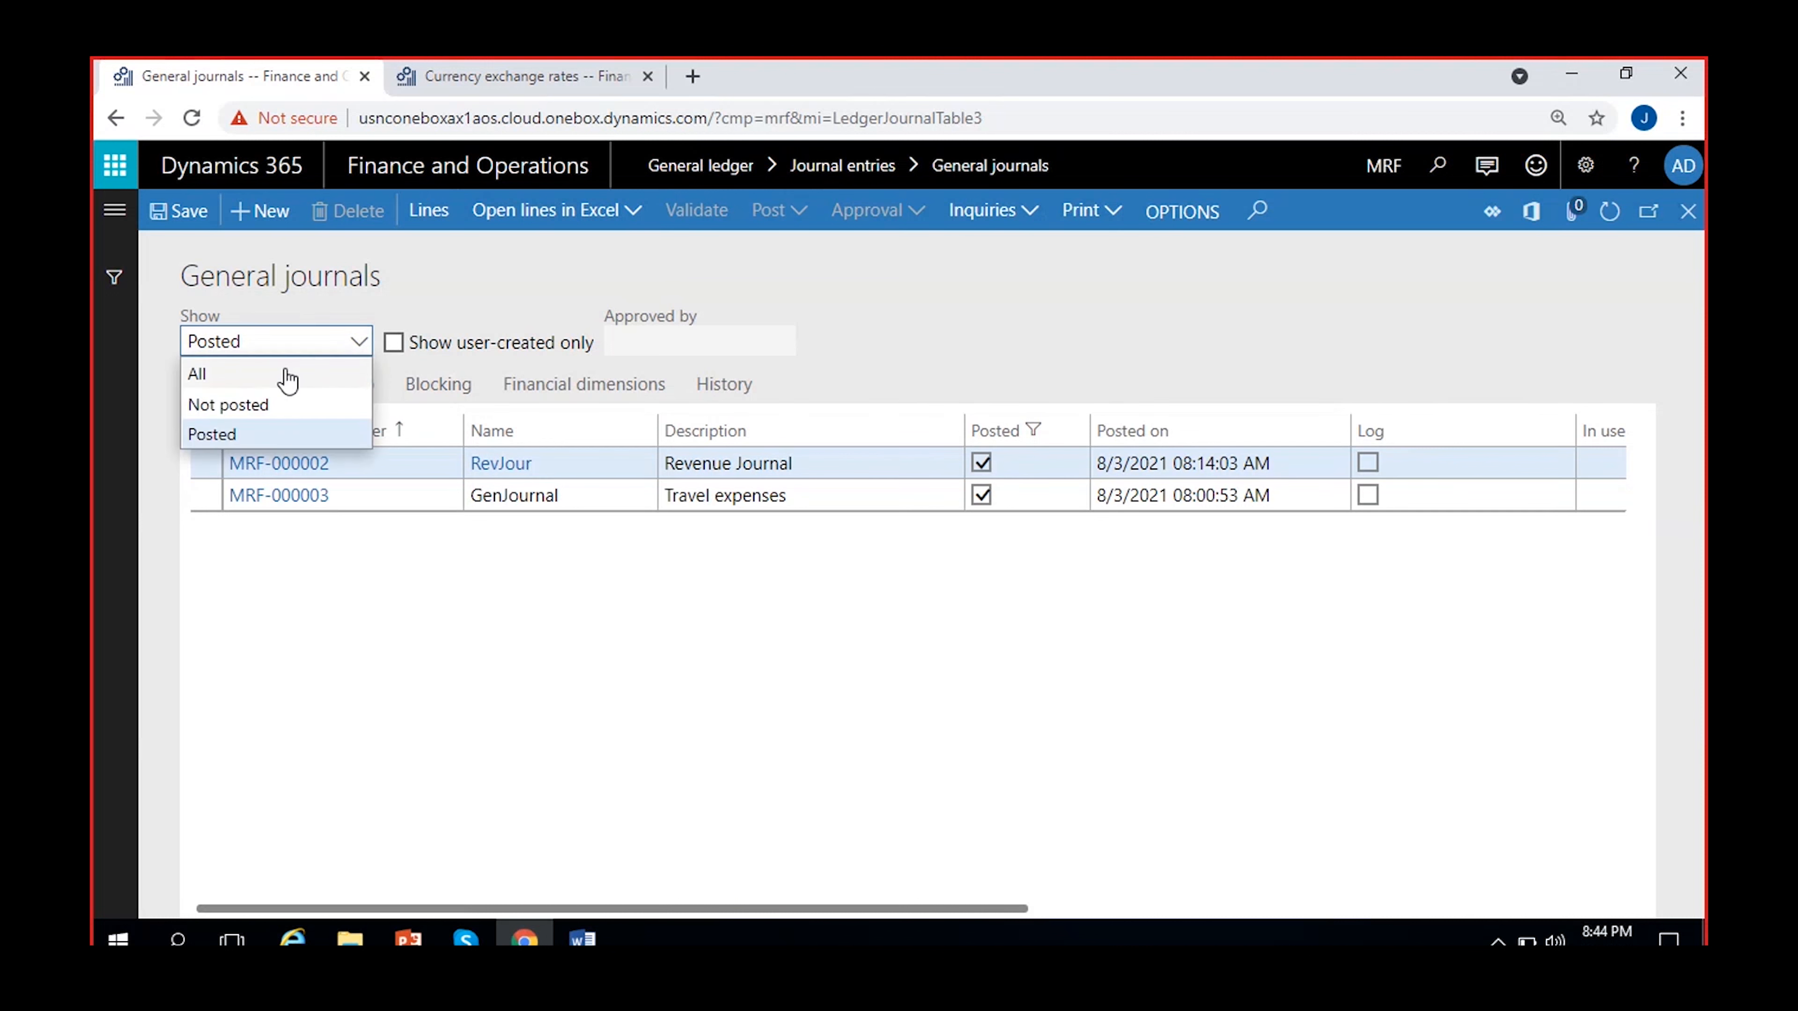
left_click(287, 371)
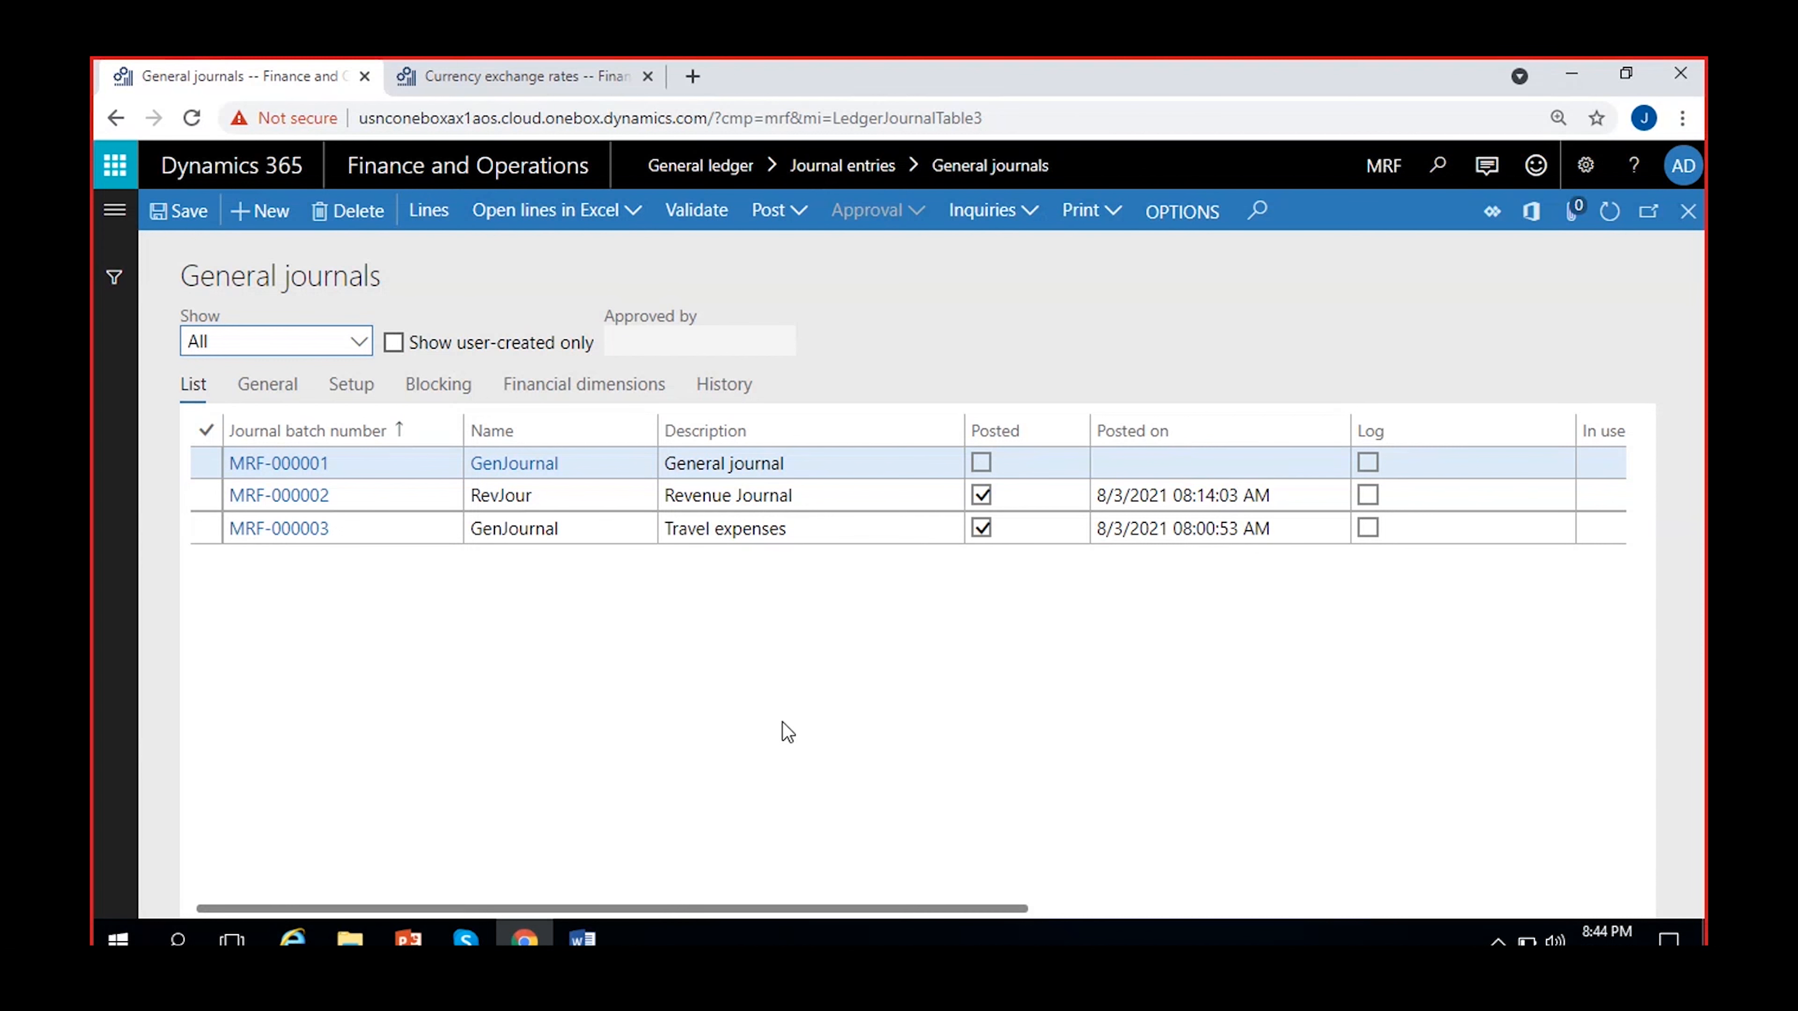
Compare the journals list with the user-created only filter on and off, checking each journal's modifying user.
left_click(395, 345)
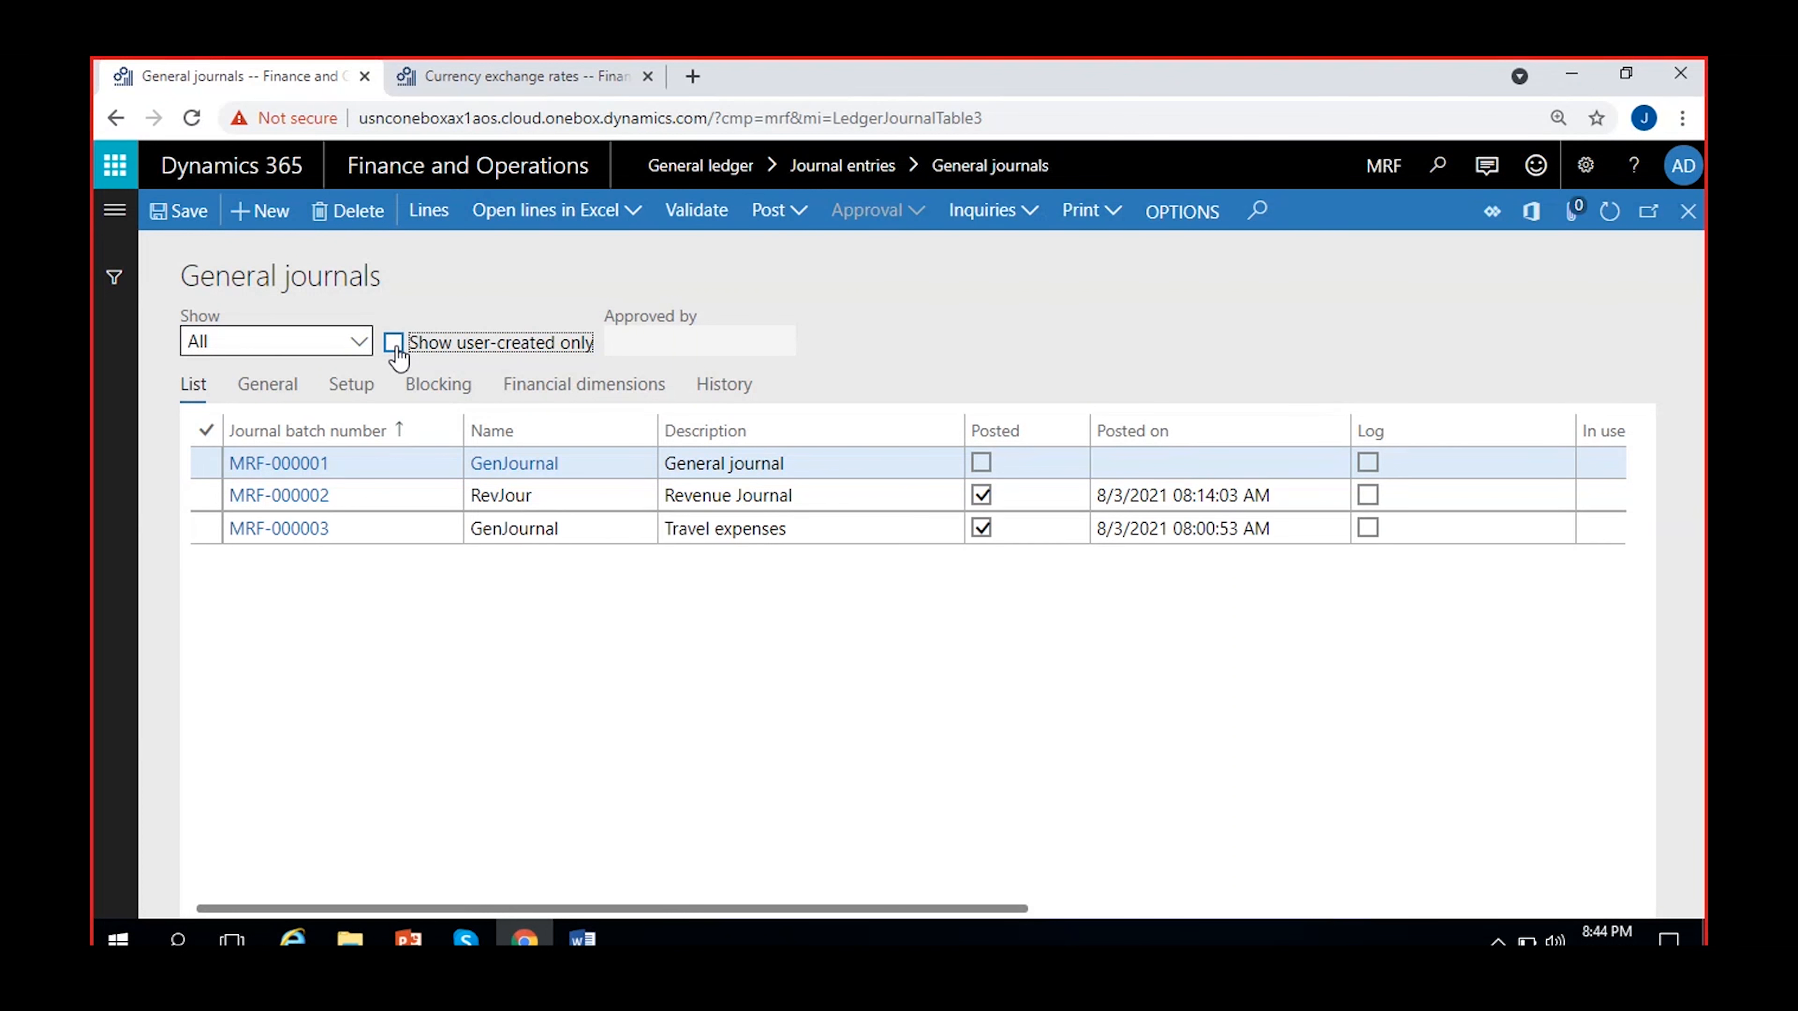
left_click_drag(932, 910, 1421, 891)
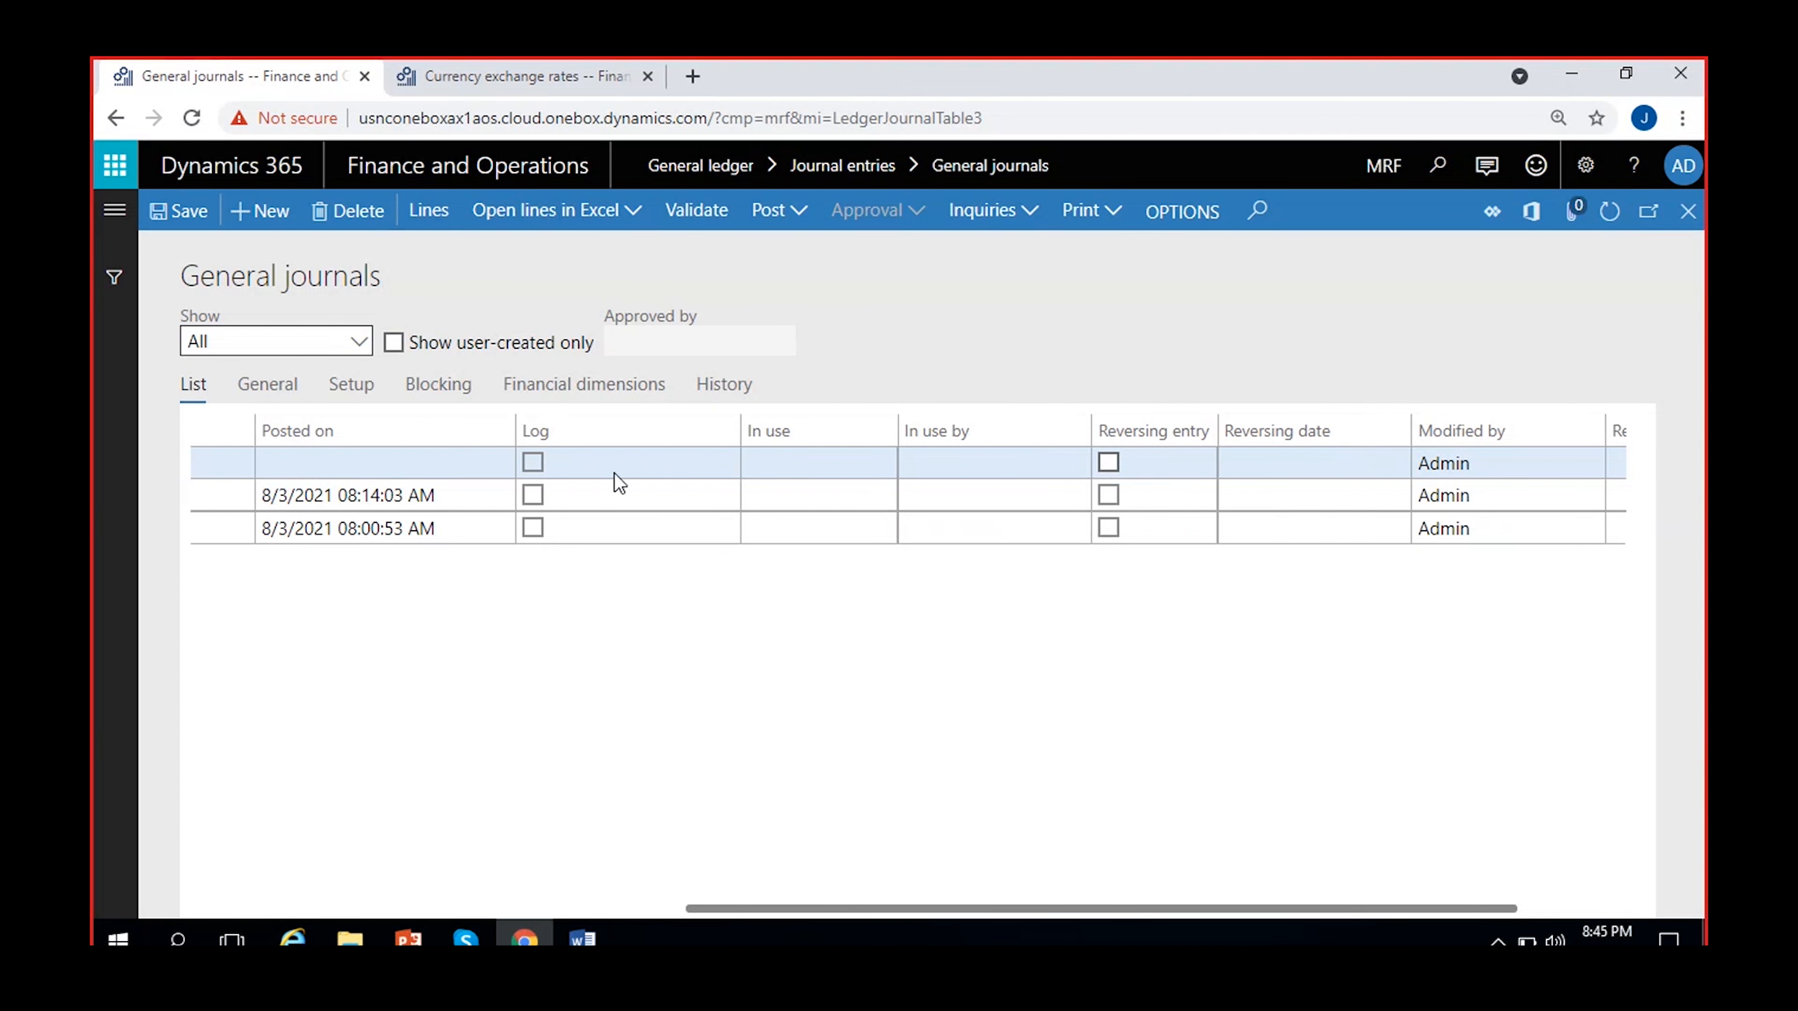
left_click(394, 342)
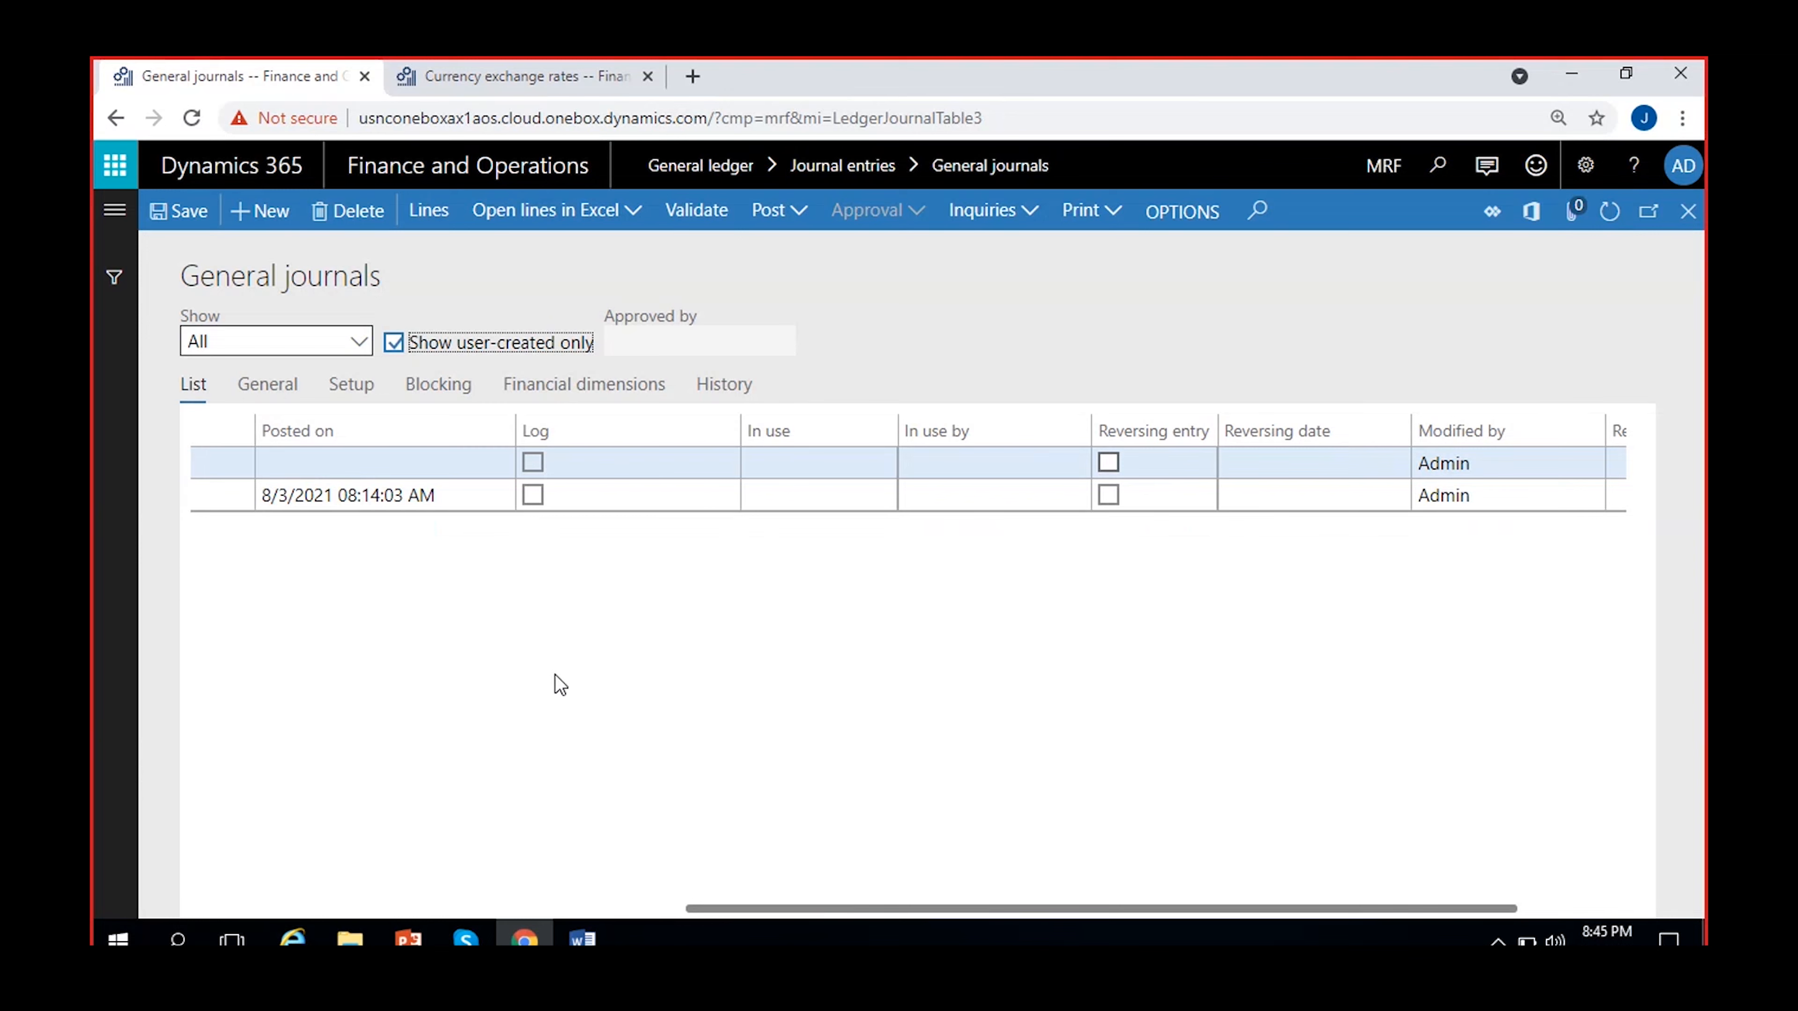
left_click_drag(785, 909, 1393, 885)
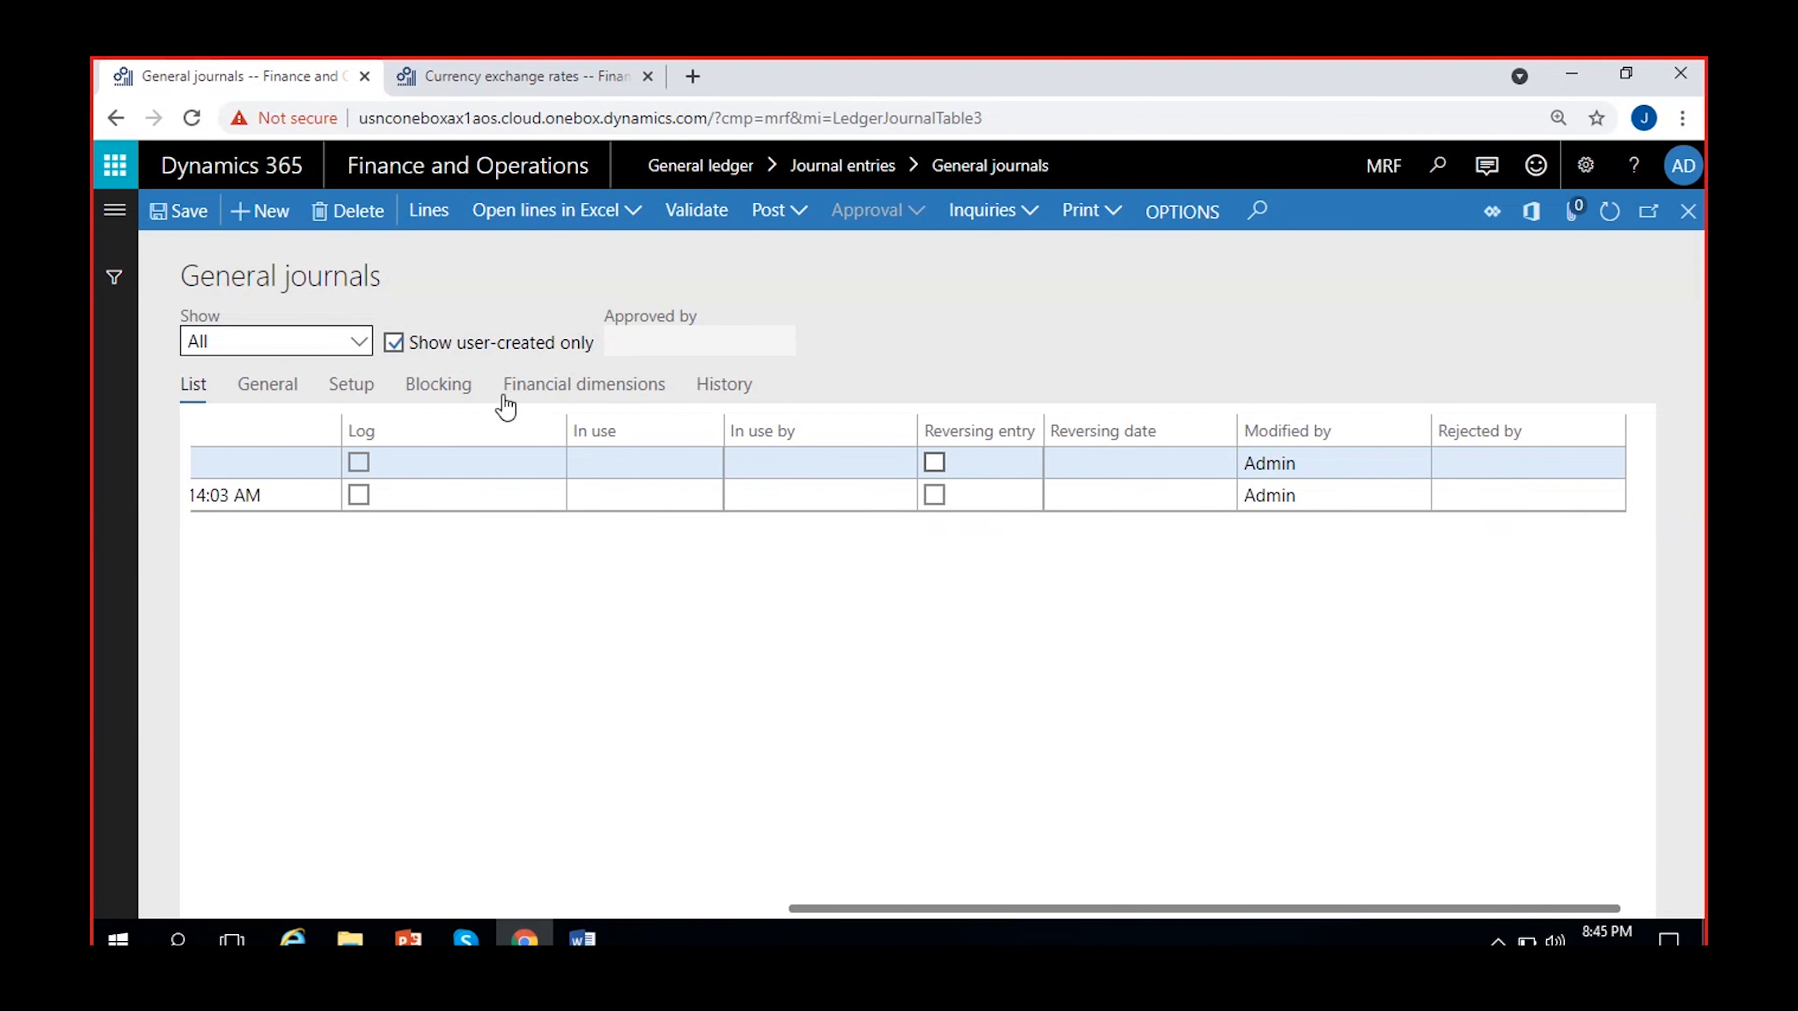
left_click(393, 342)
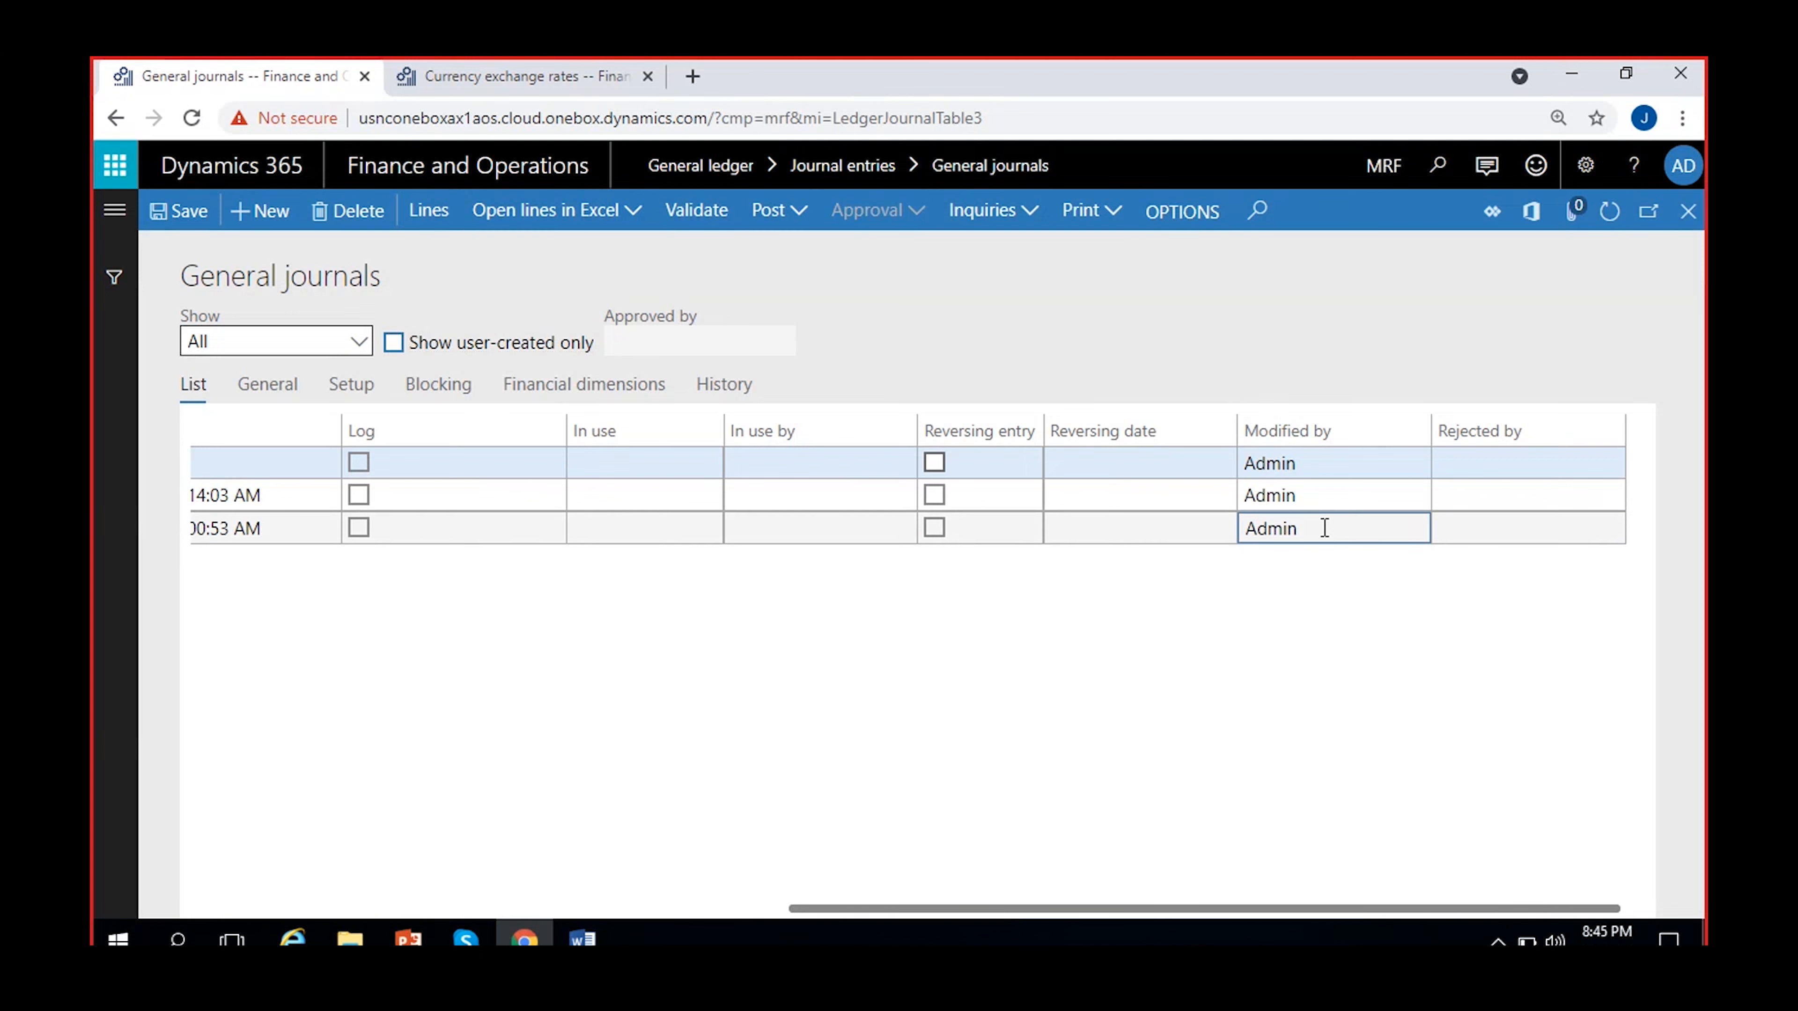
left_click(1324, 528)
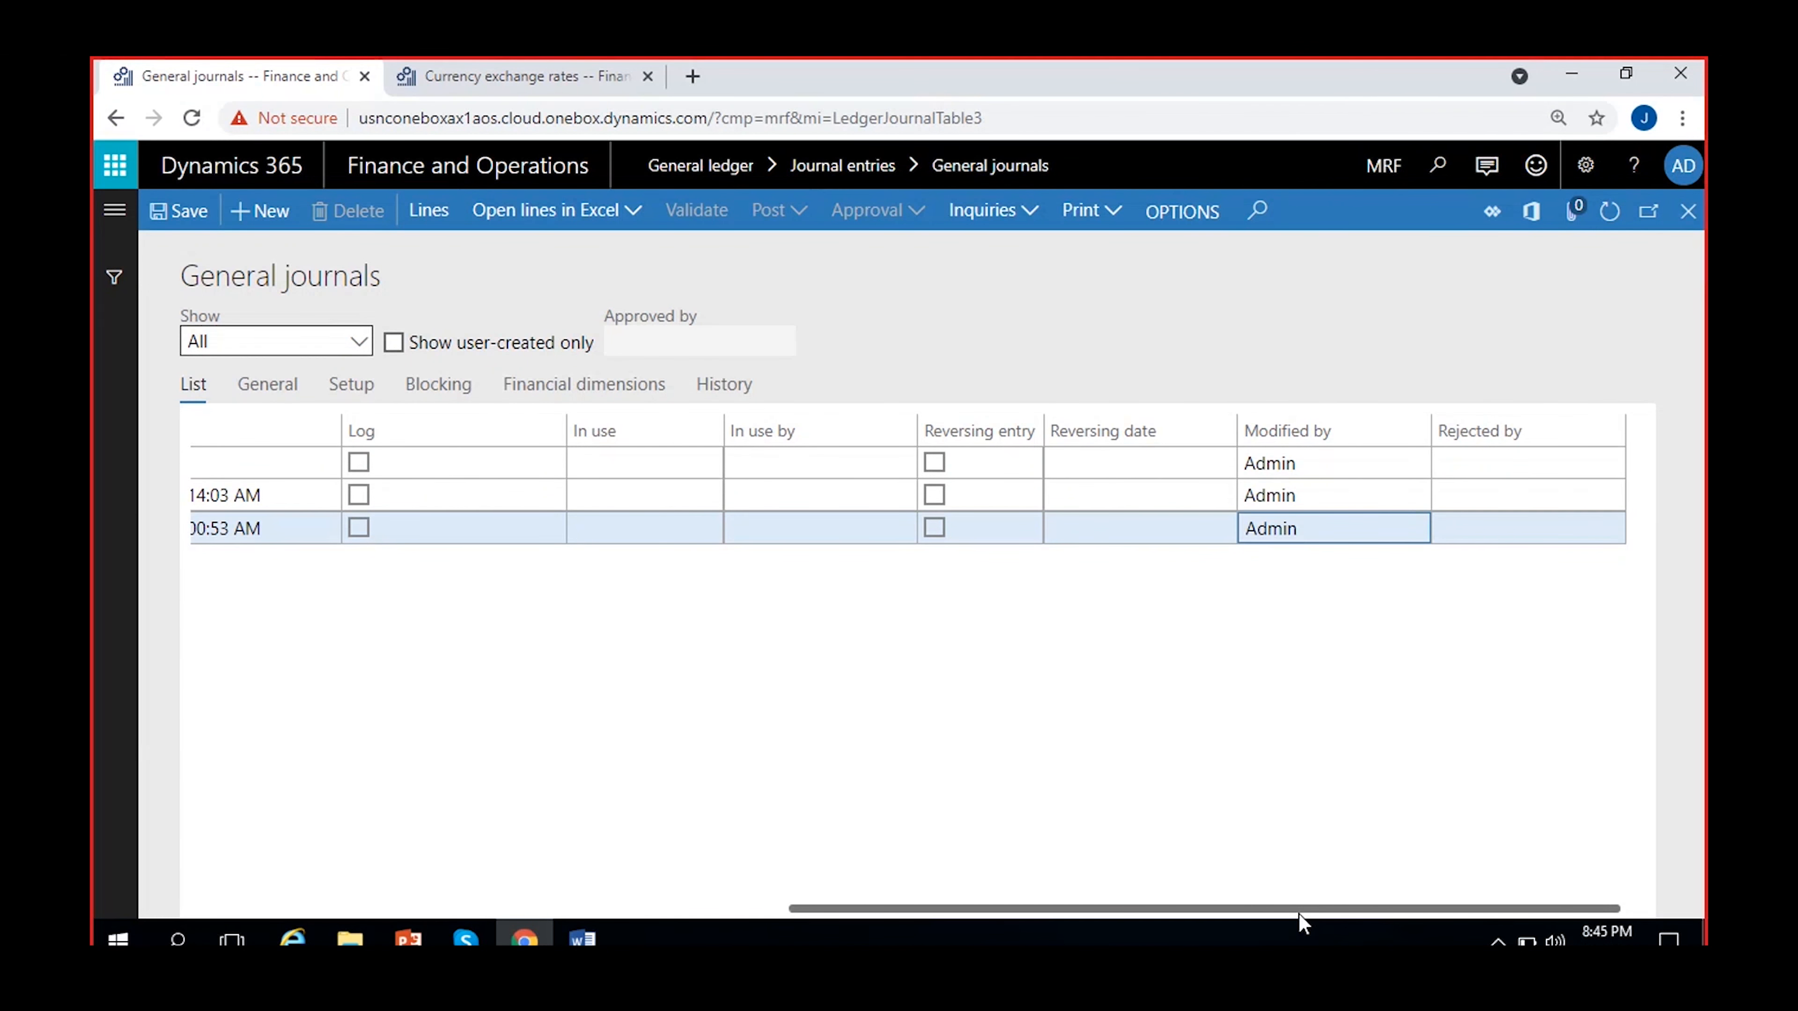
Filter the general journals list to show only journals that are not posted.
left_click_drag(1299, 912, 547, 919)
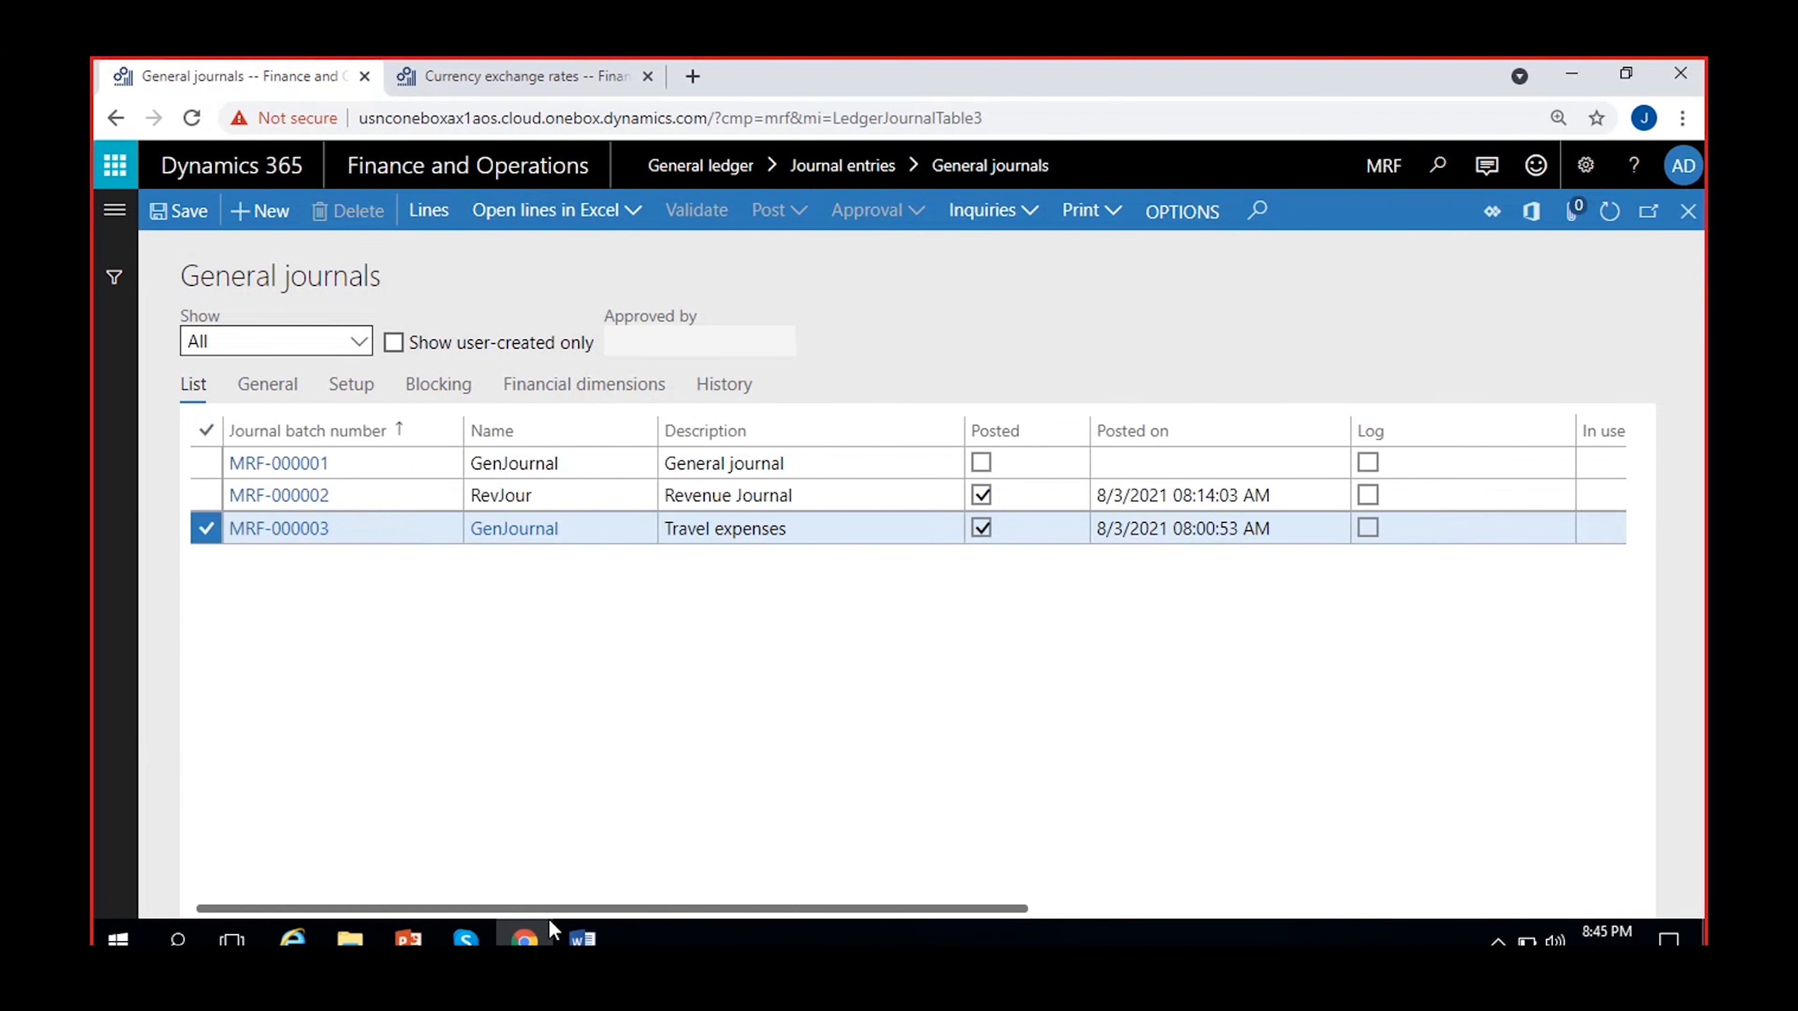
left_click(359, 343)
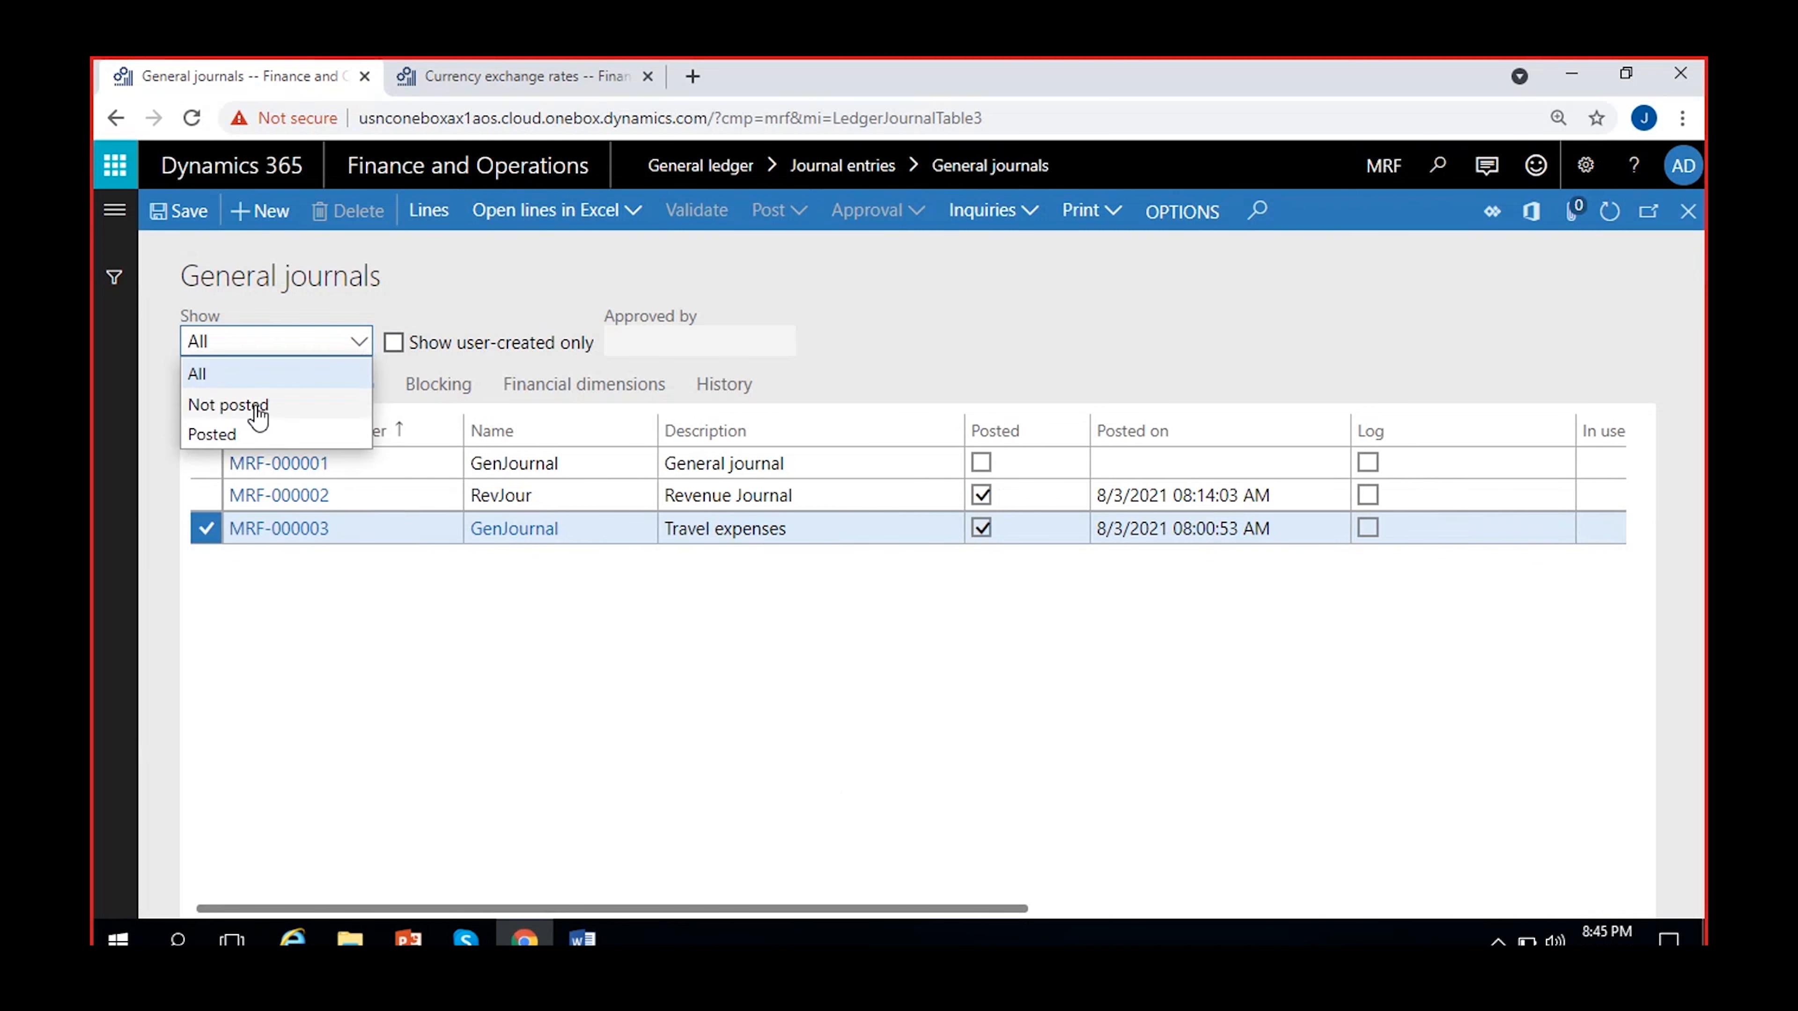
left_click(245, 406)
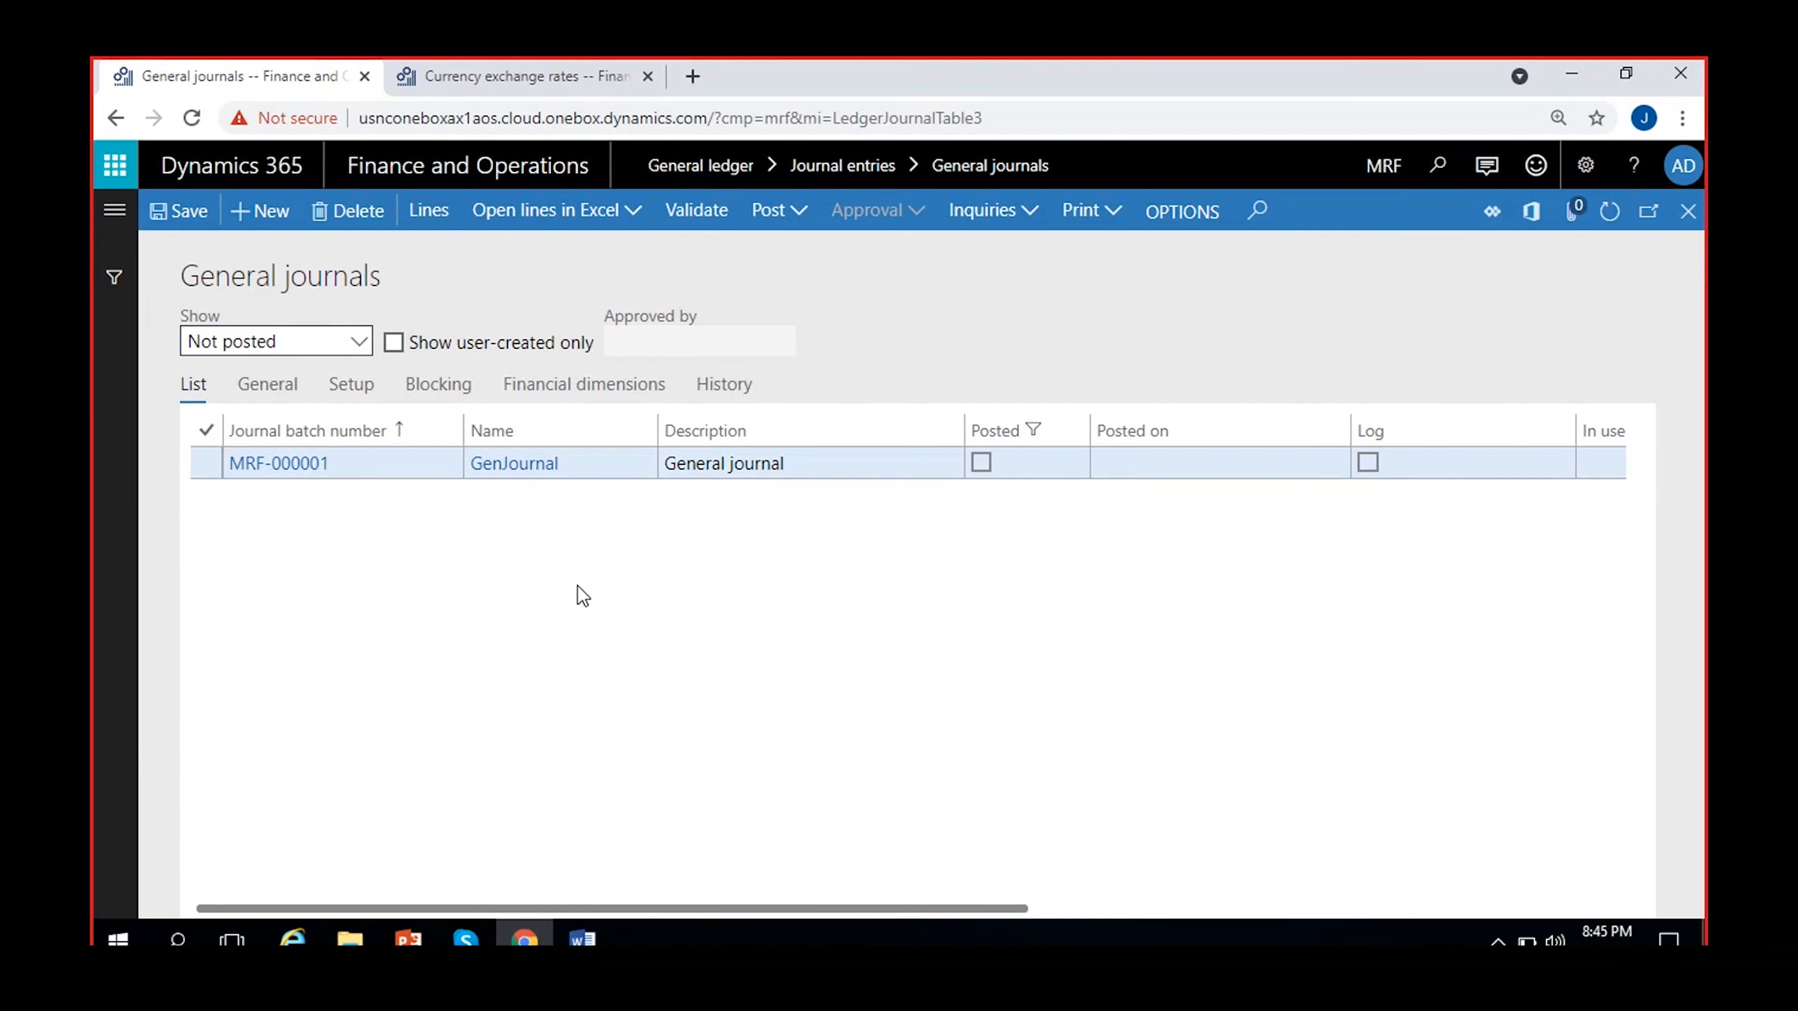
Check who last modified the unposted journal, and create a new general journal named GenJournal.
scroll(804, 587, "right", 5)
scroll(513, 614, "right", 5)
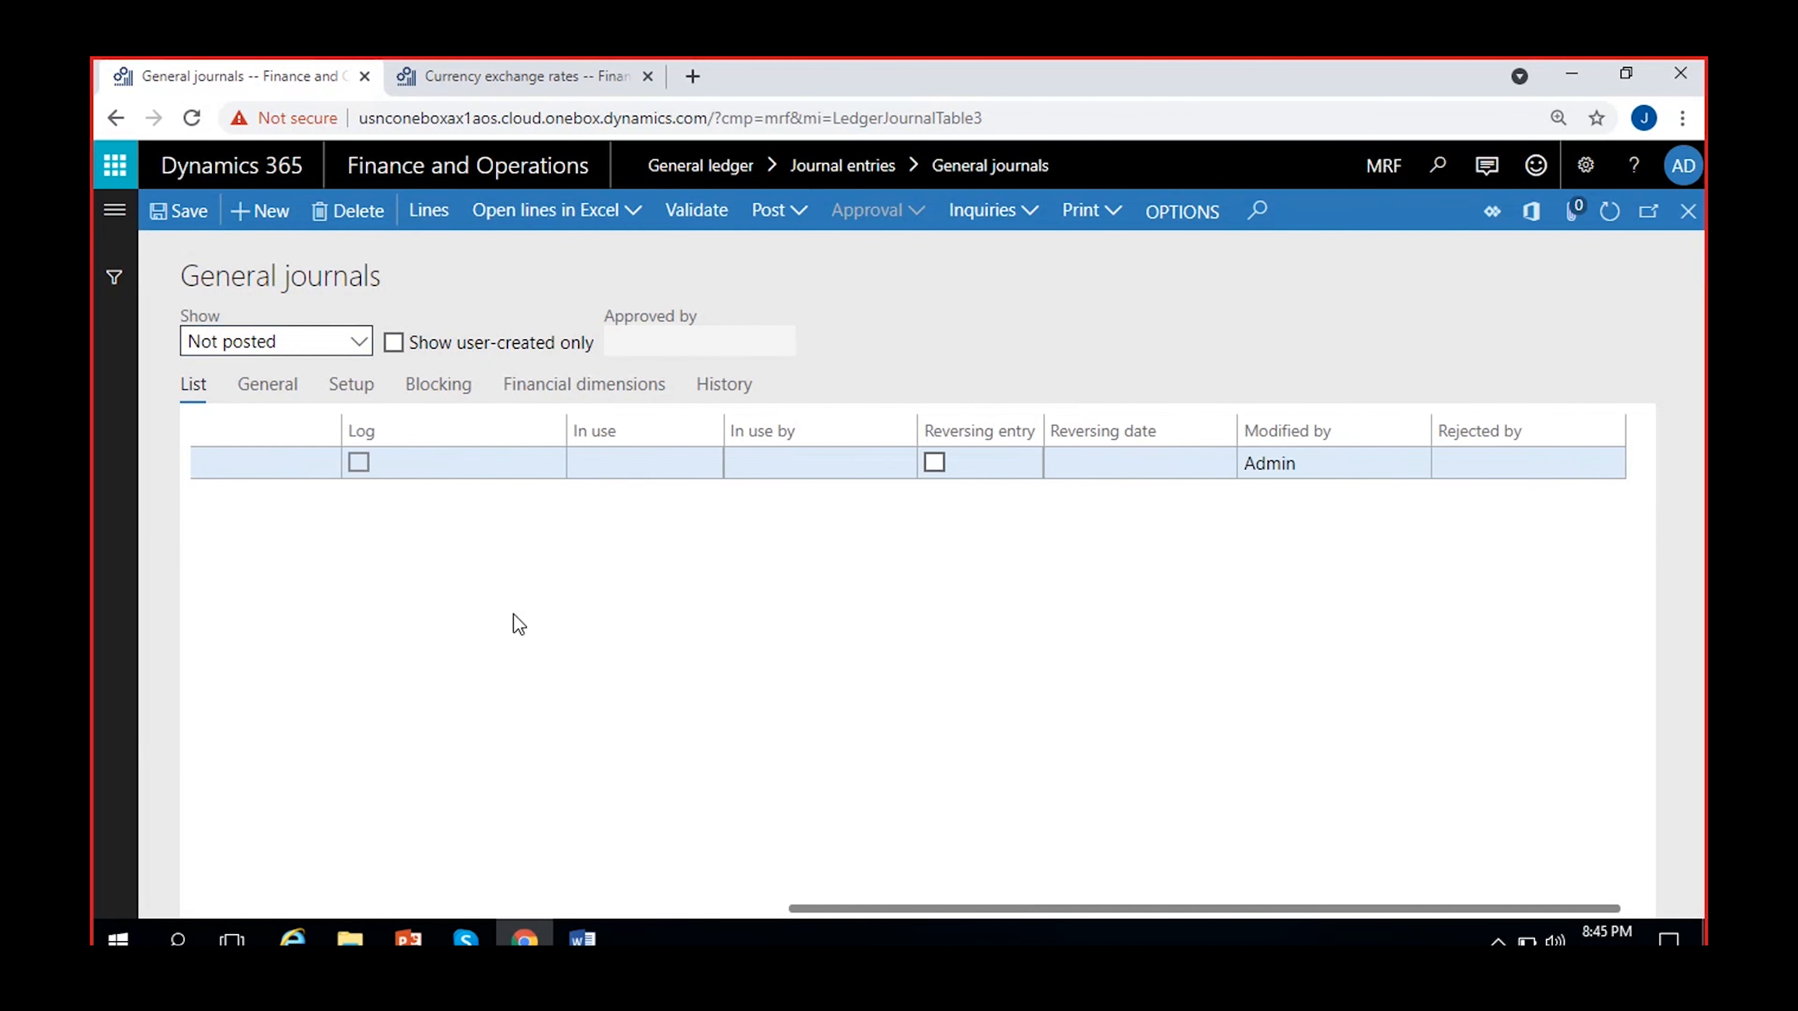
scroll(513, 614, "left", 10)
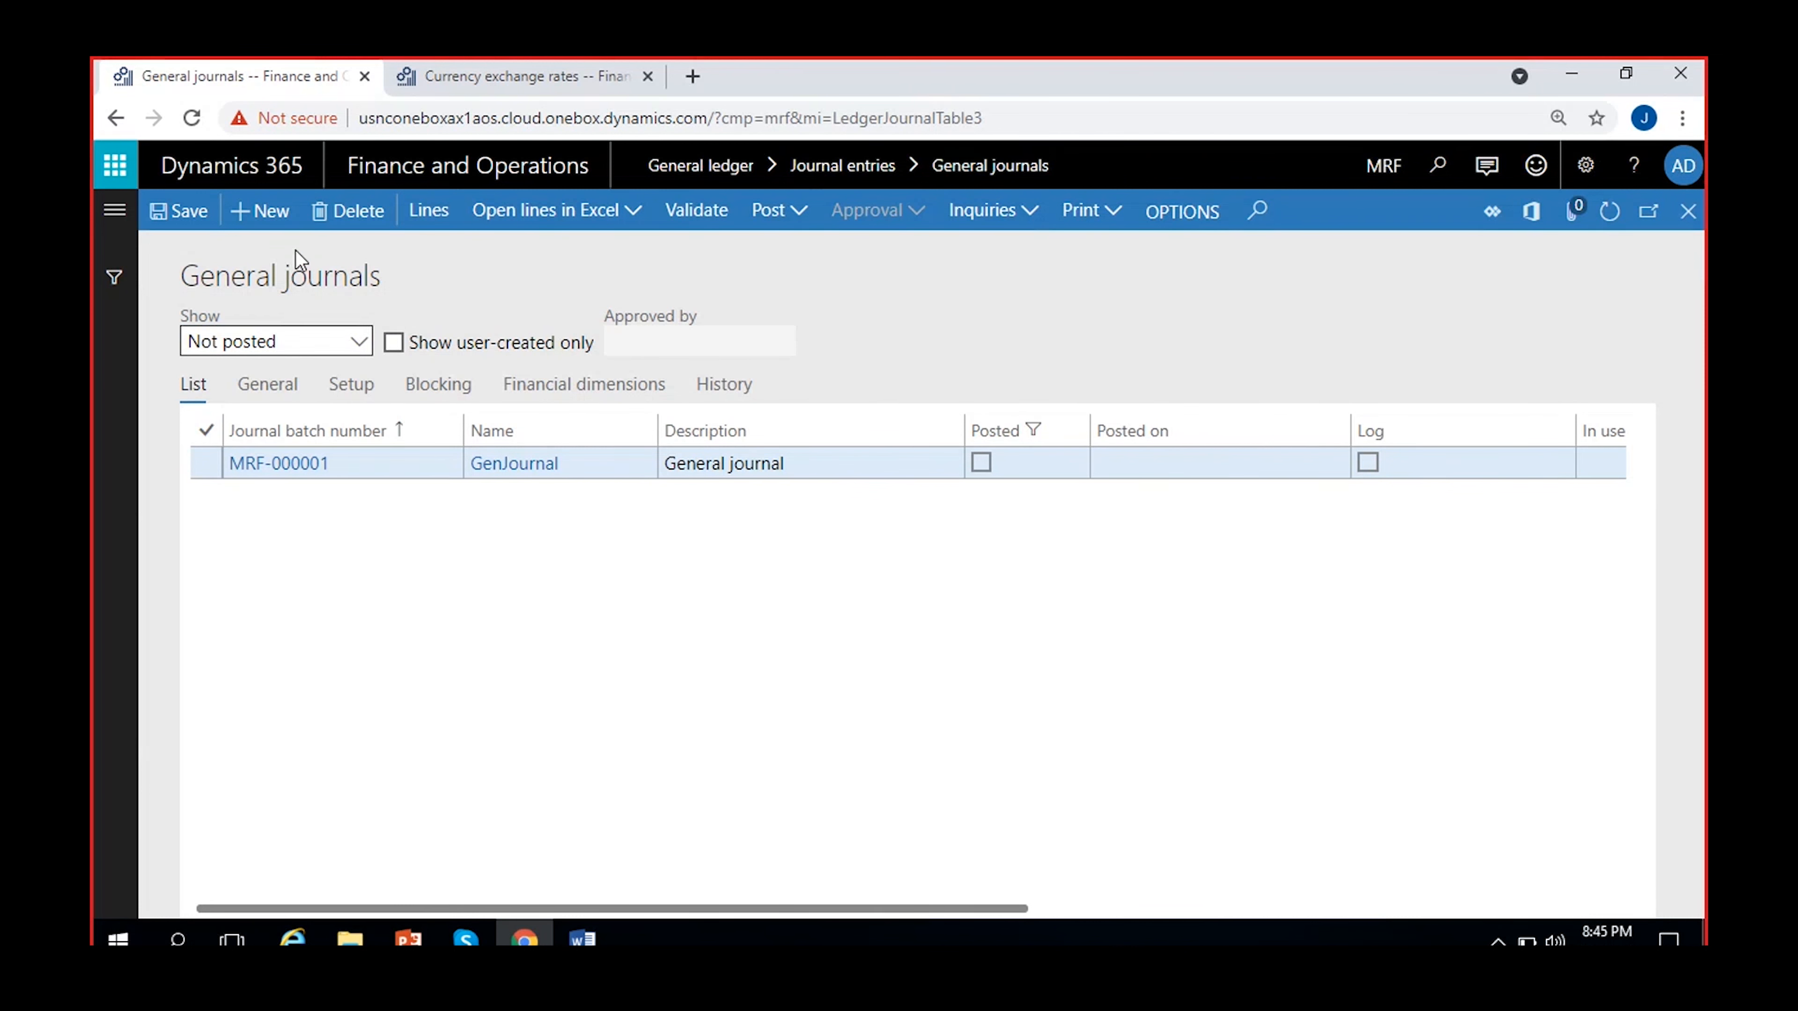
left_click(274, 226)
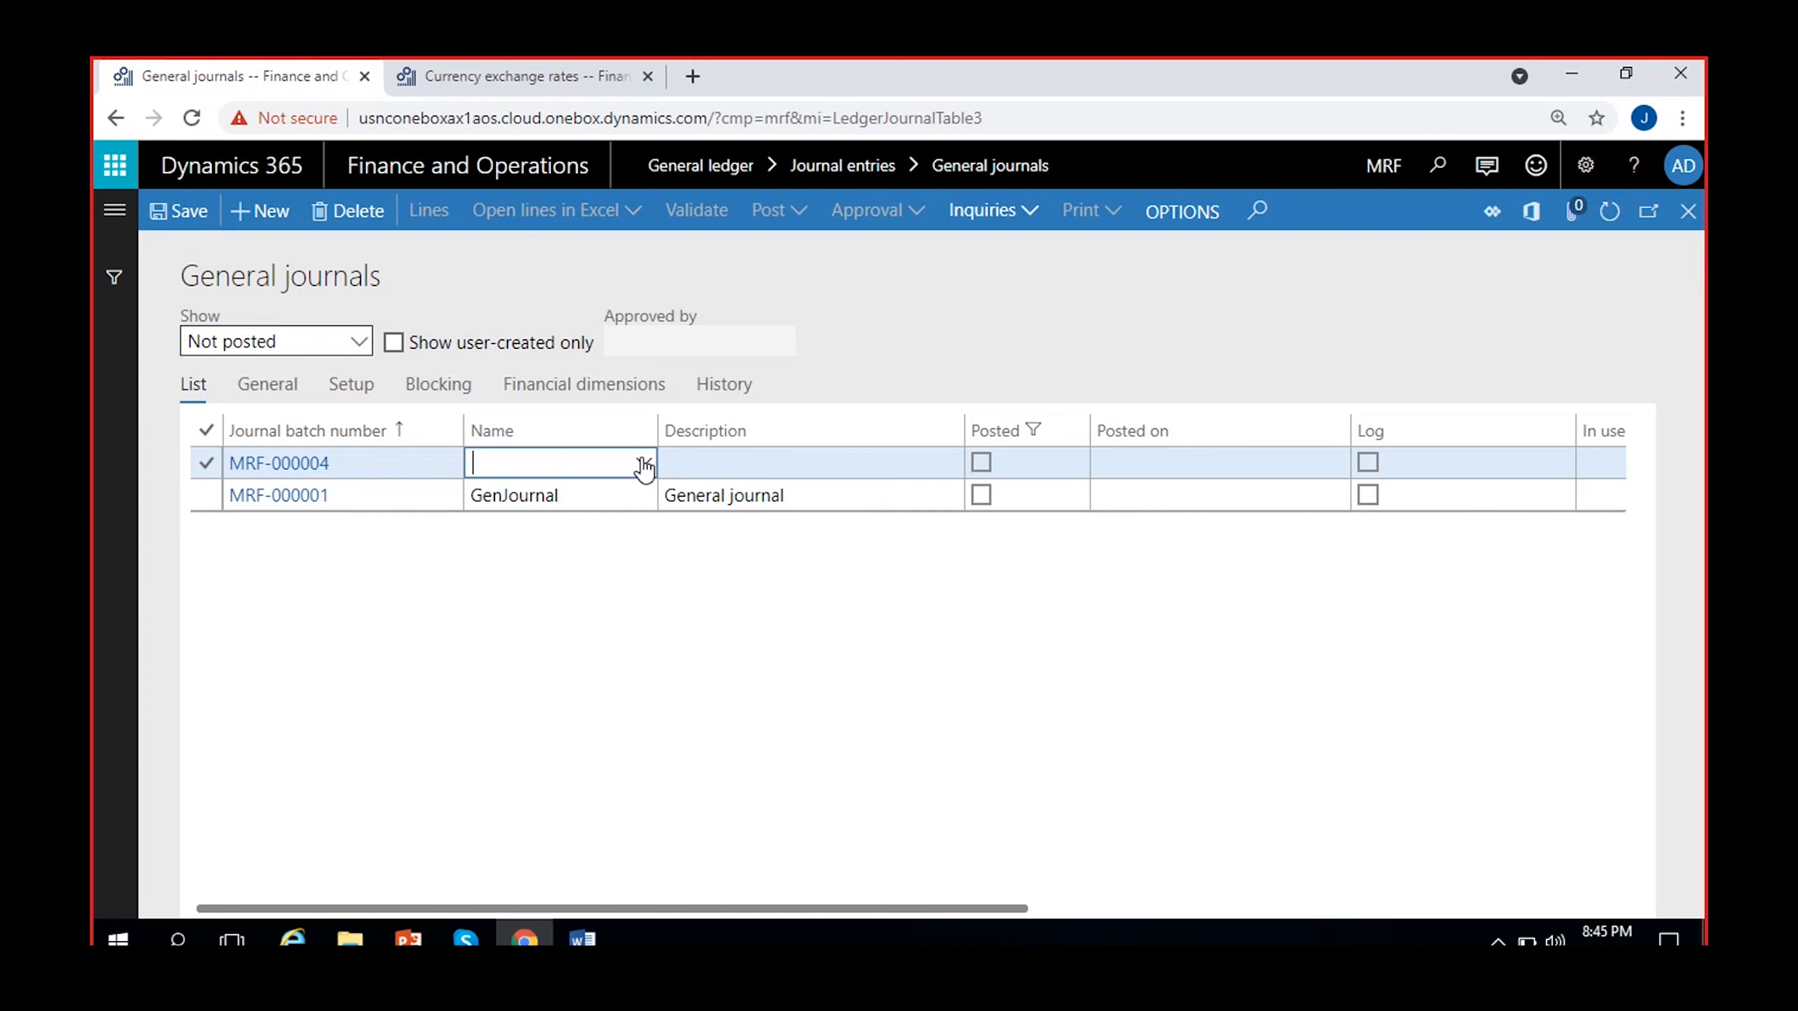
left_click(643, 462)
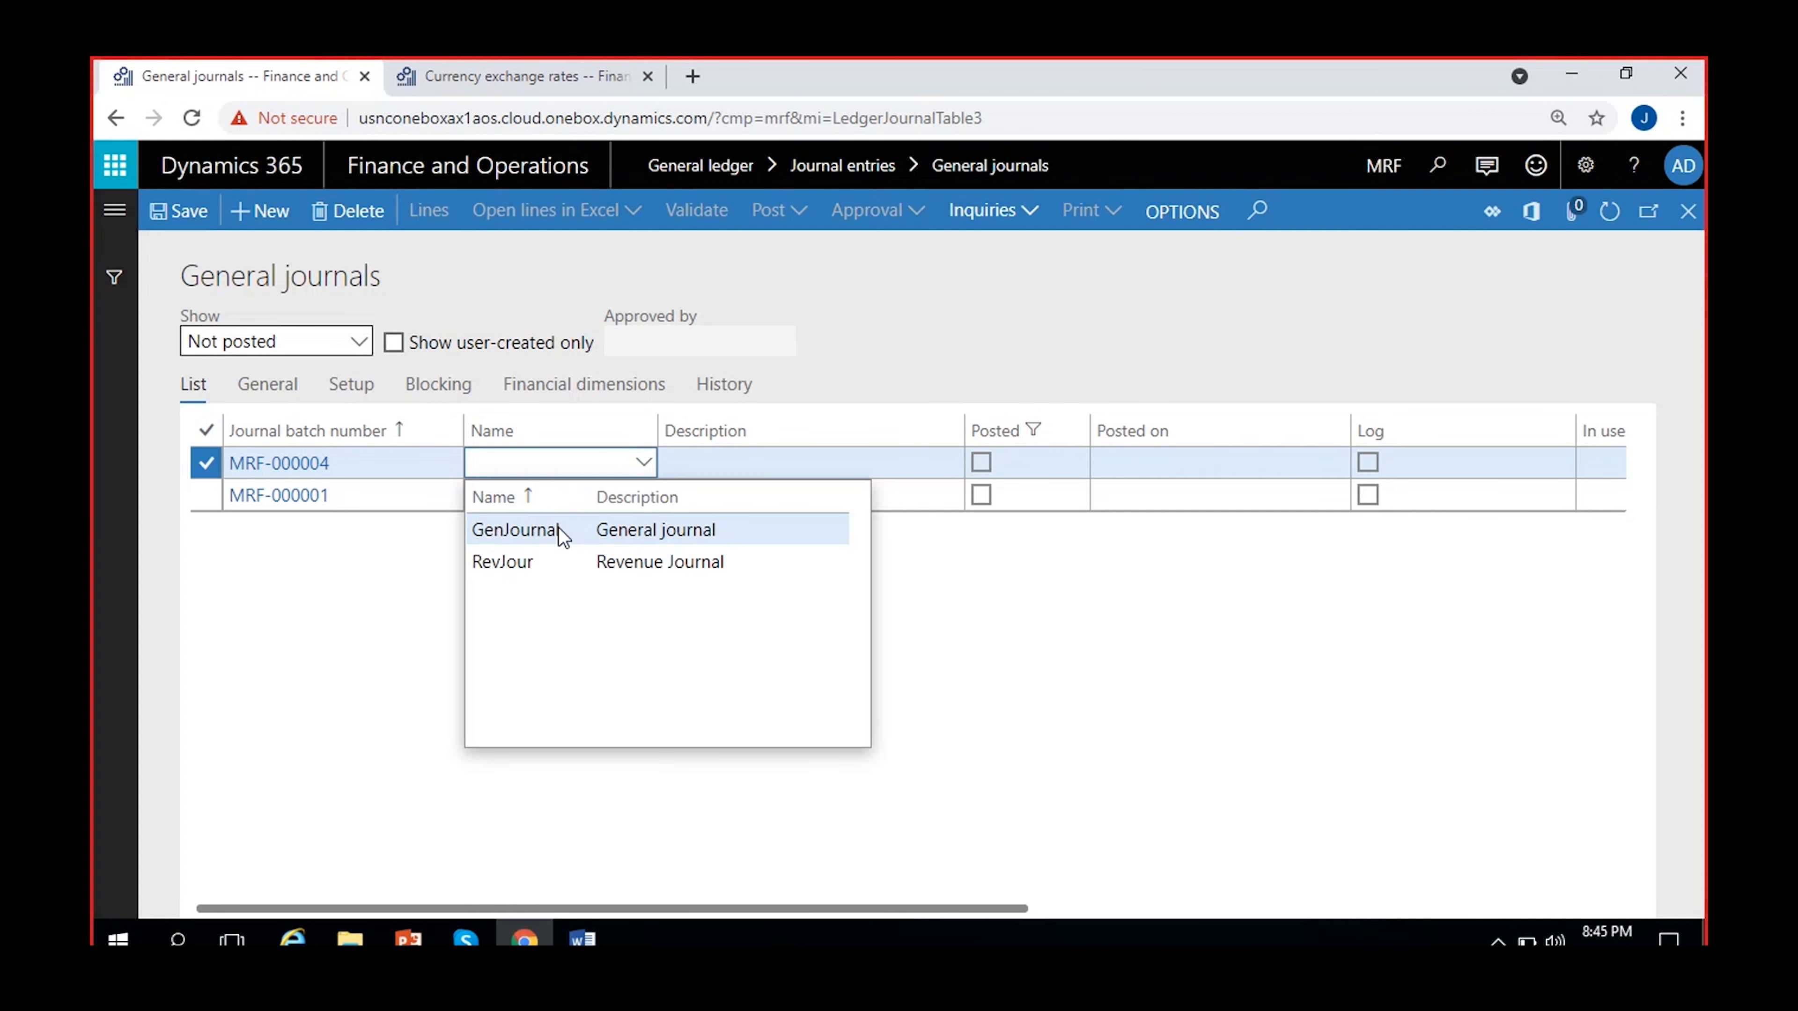
left_click(551, 531)
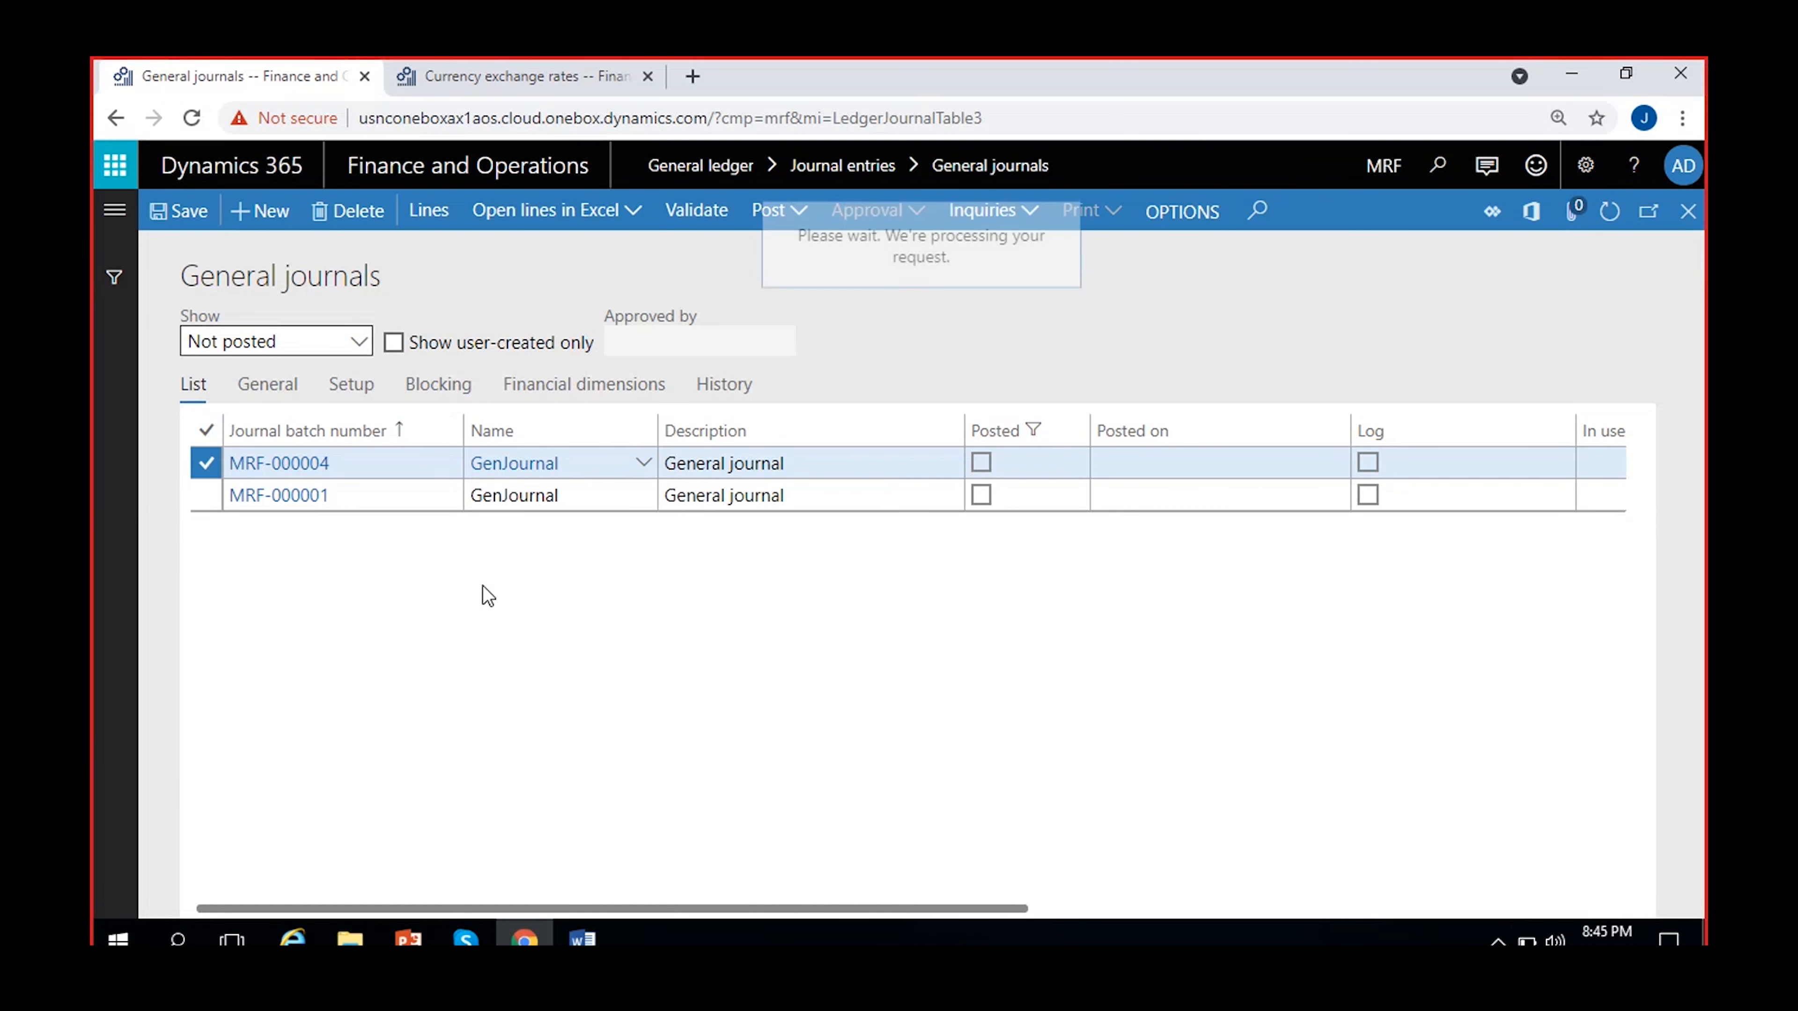
Open the lines of the new general journal and inspect the voucher number on the first line.
left_click(496, 510)
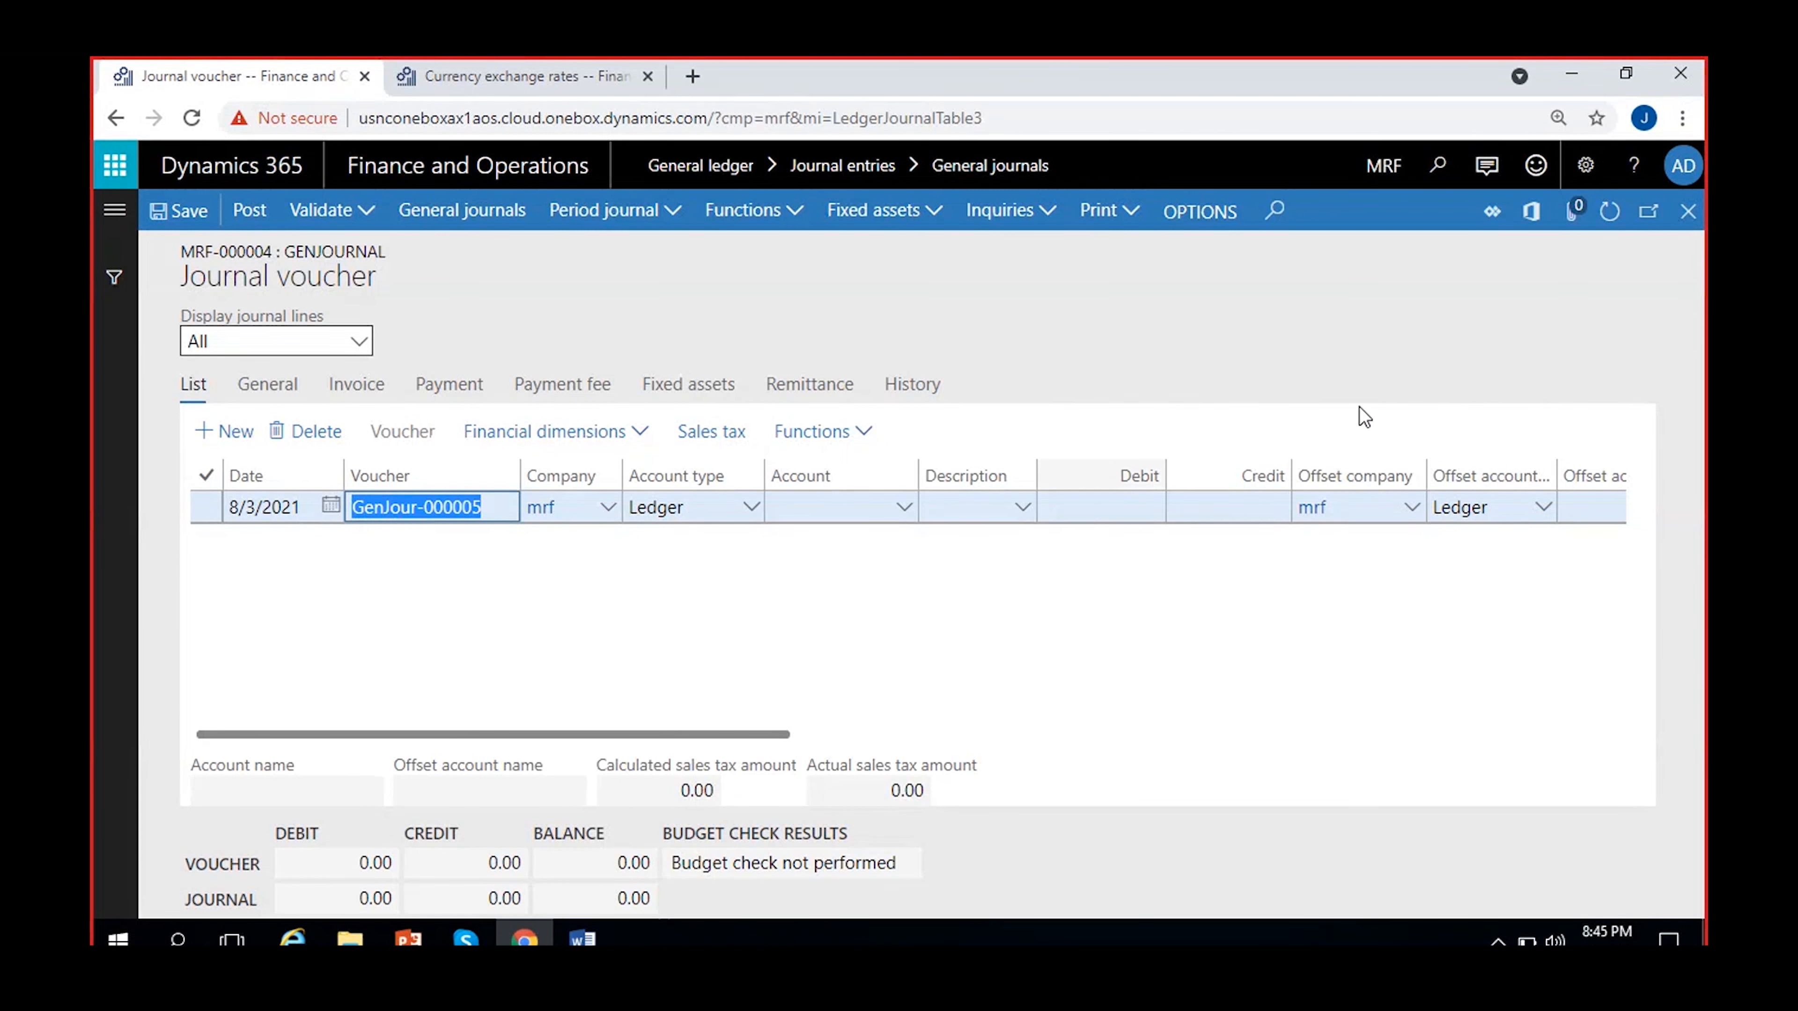
left_click(467, 596)
left_click(354, 508)
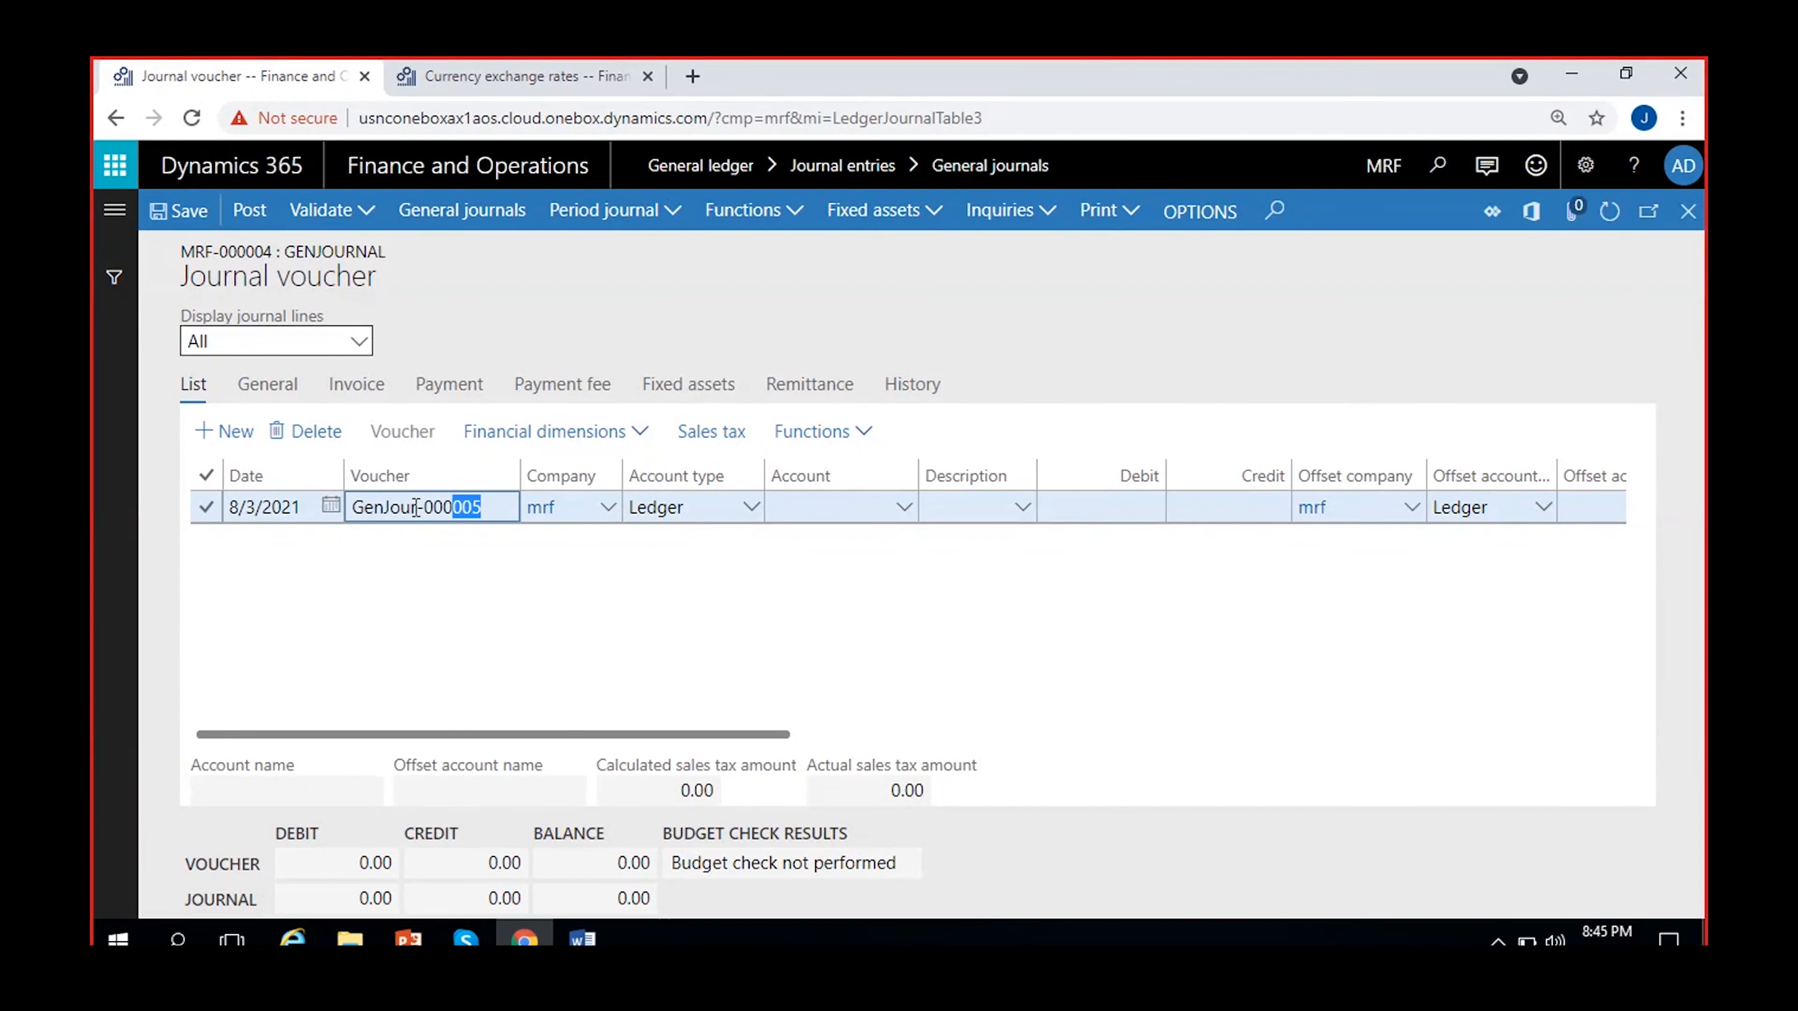
left_click(590, 625)
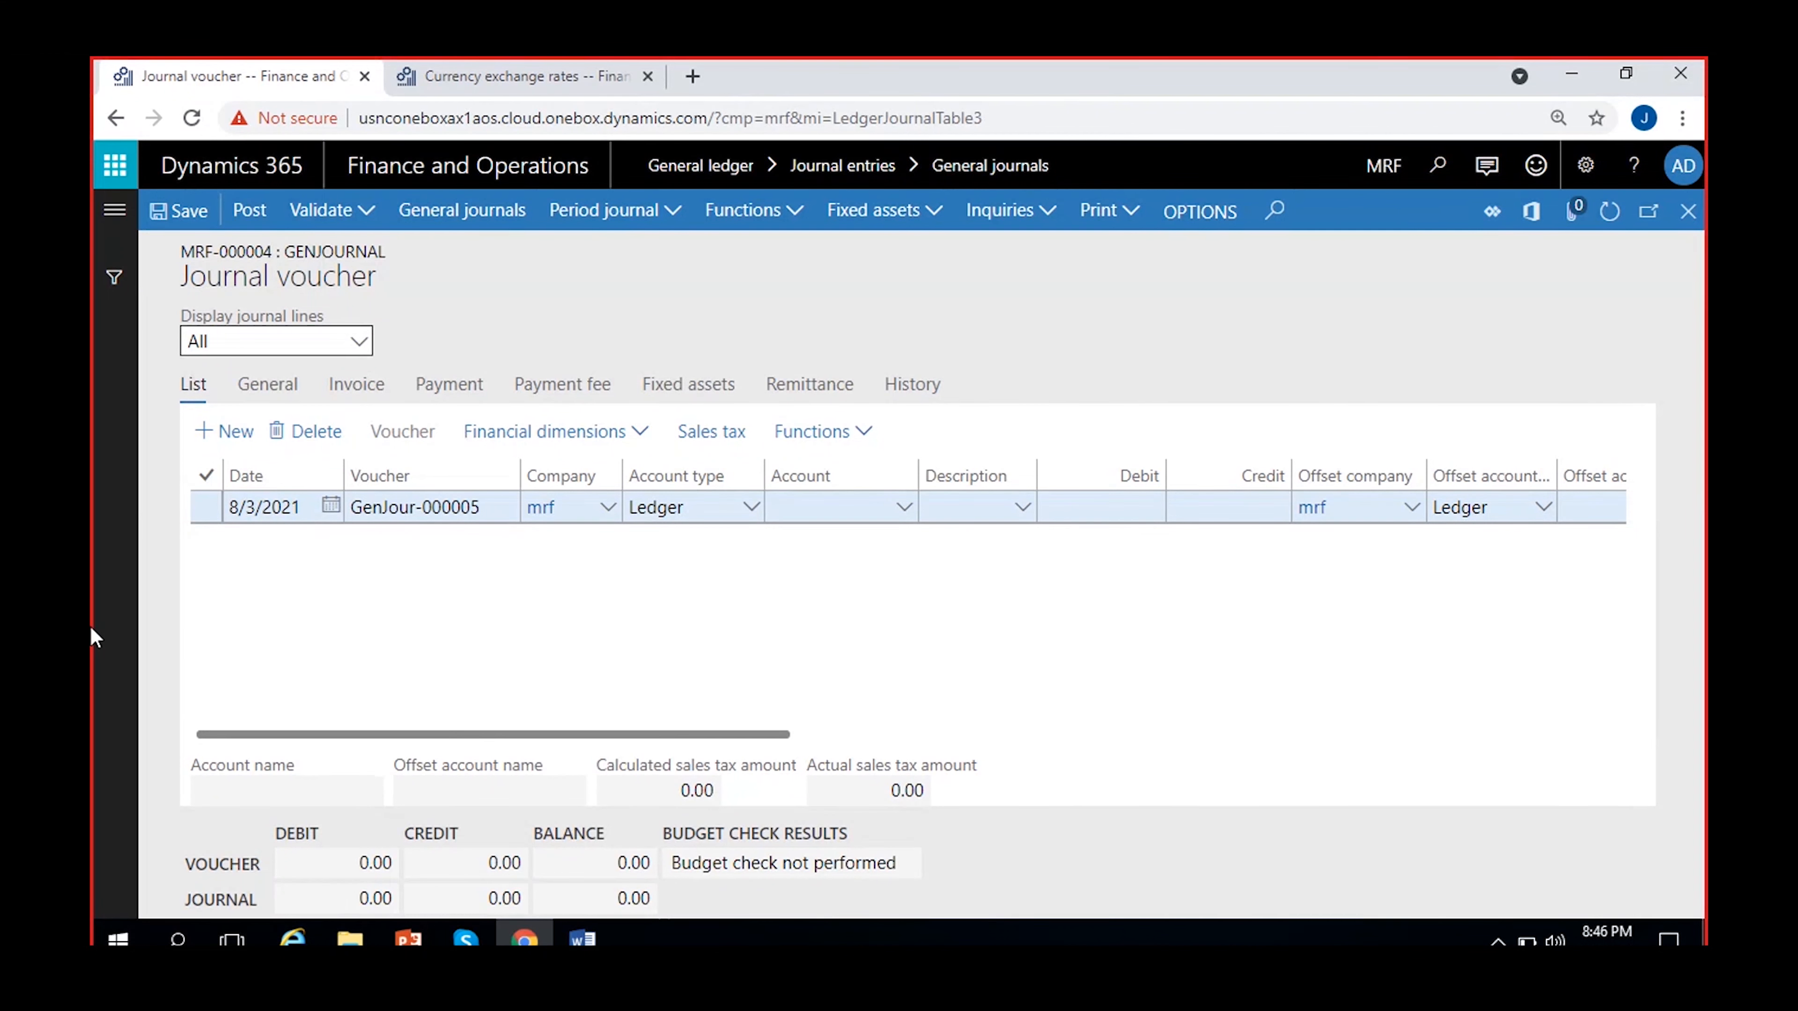
Switch to the Word document and add "Travel expenses Dr 1000", "Rent expenses Dr 500" and "Cash Cr 1500" on separate lines under "Journal names:".
left_click(582, 939)
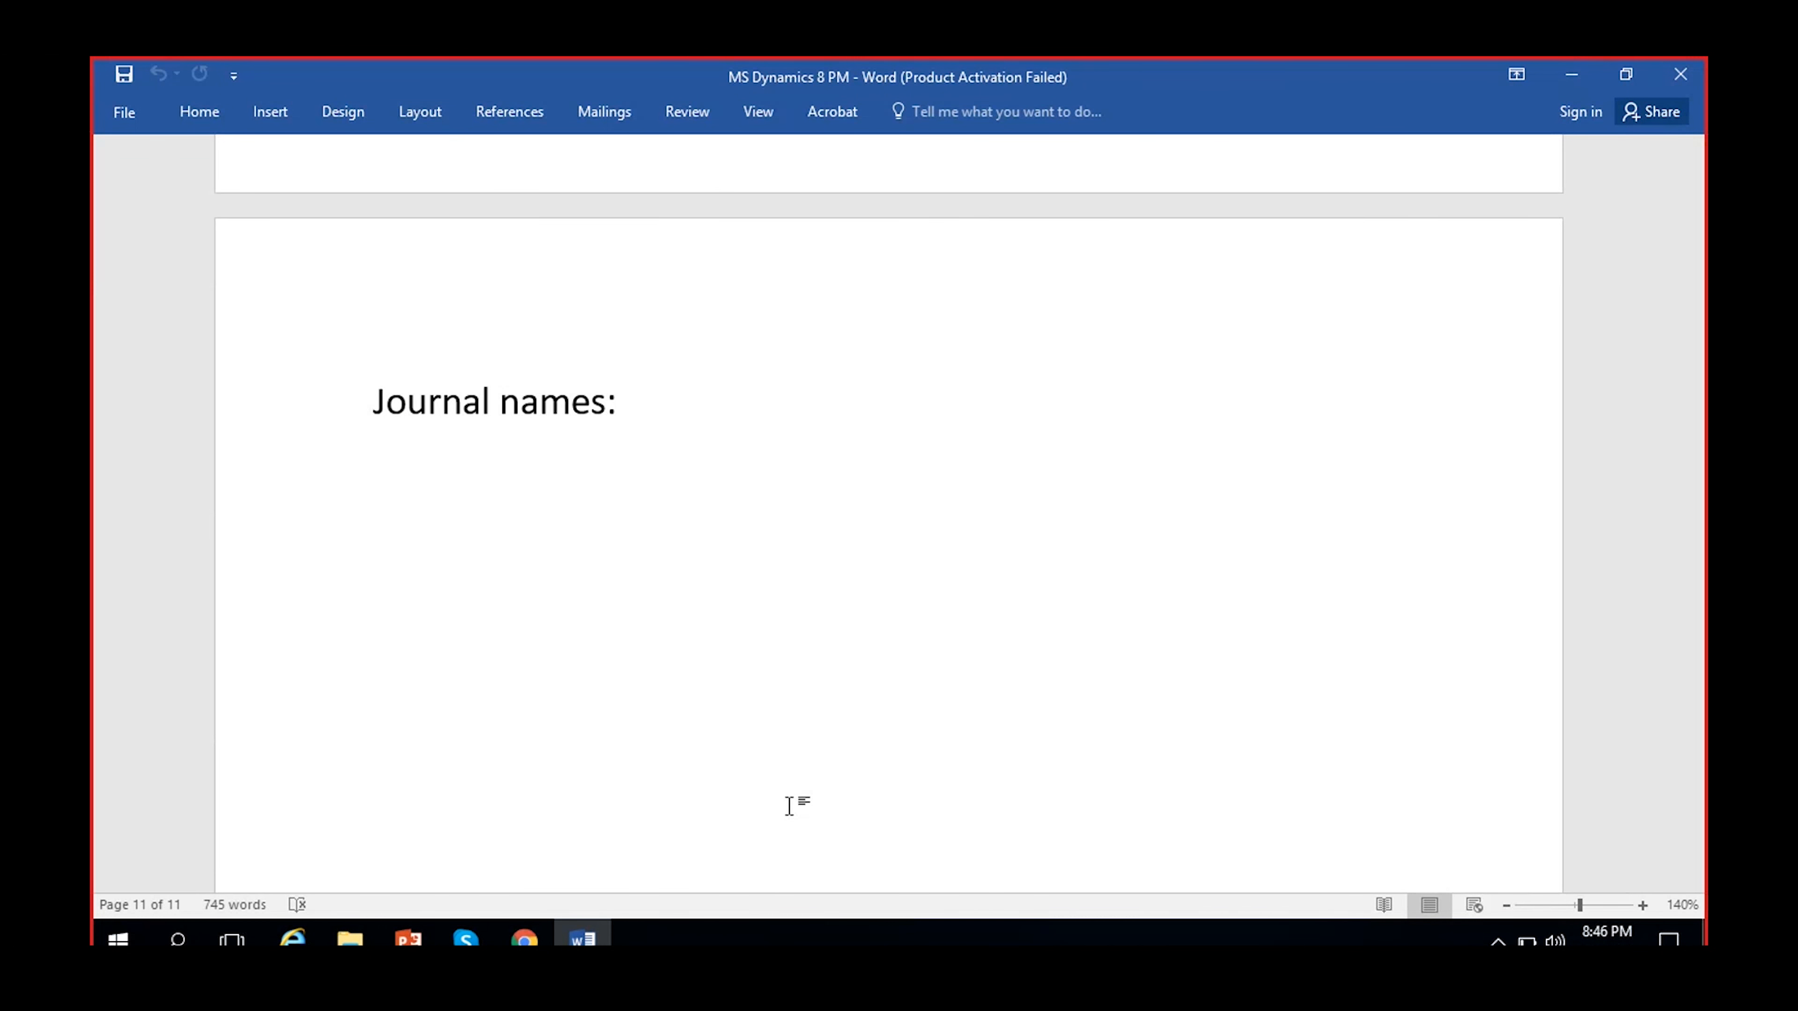
key("Return")
type("Trv")
key("BackSpace")
type("avel expenses Dr ")
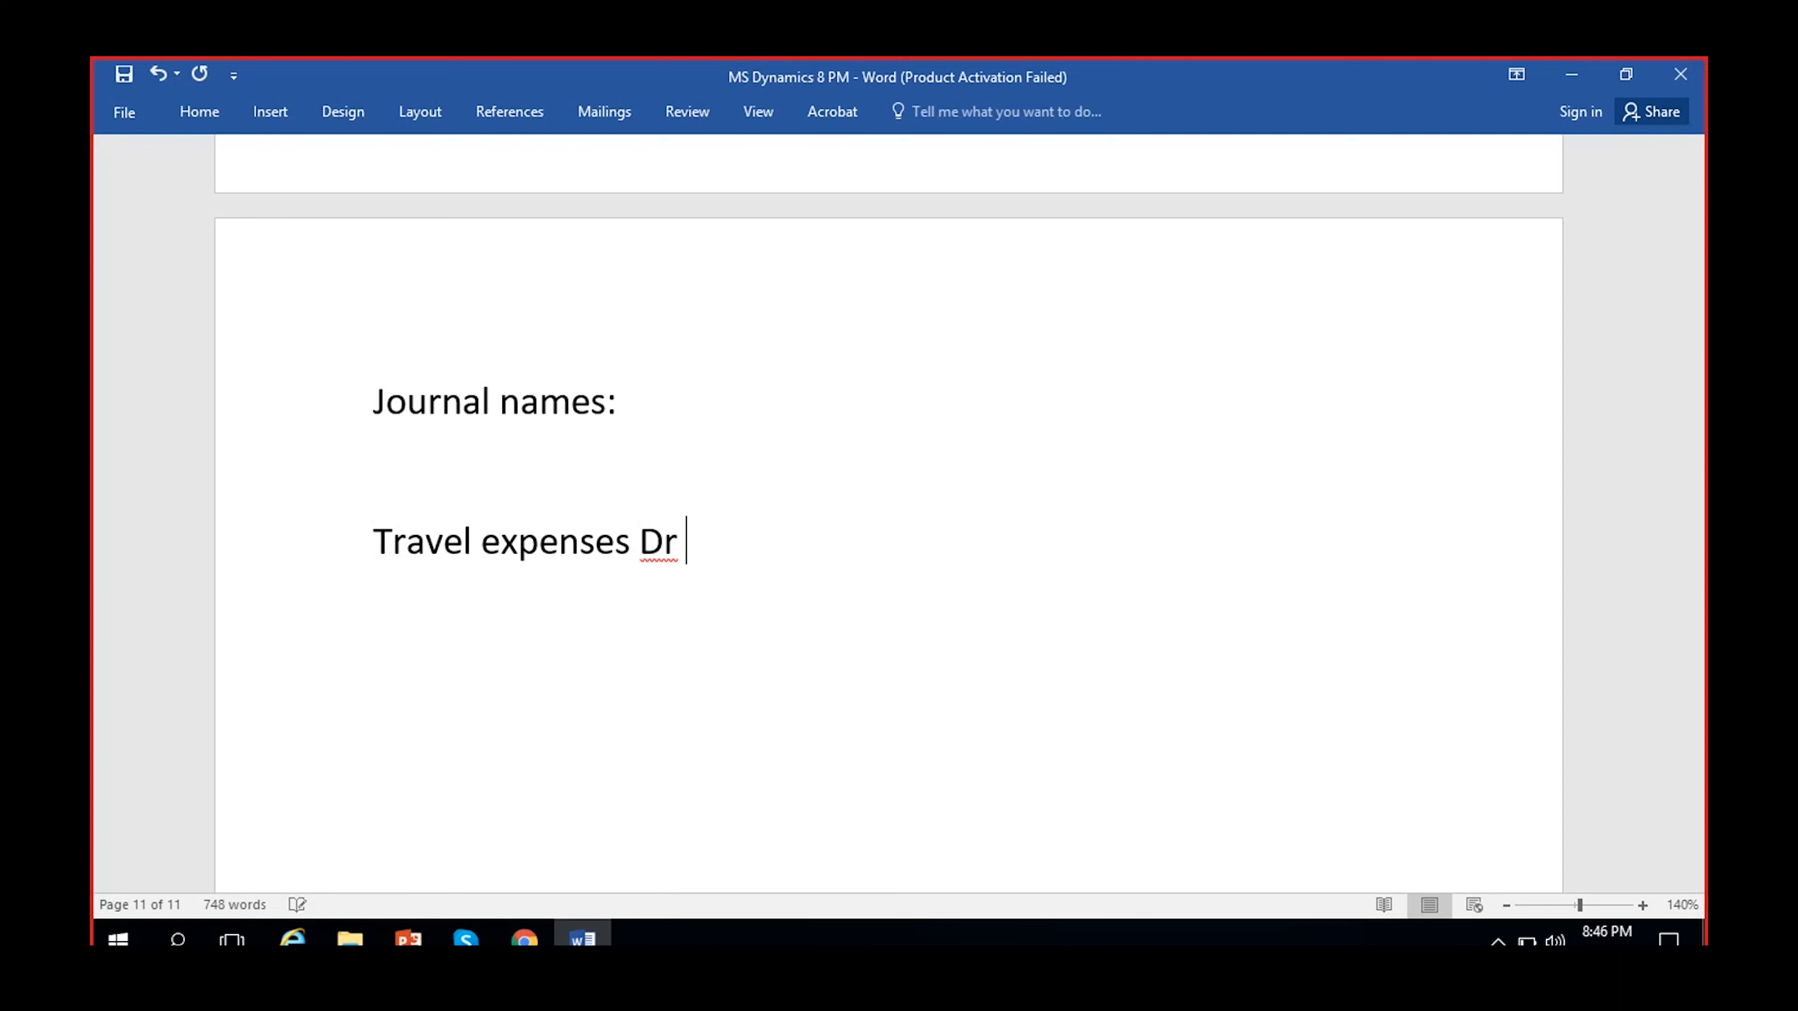
type("1000")
key("Return")
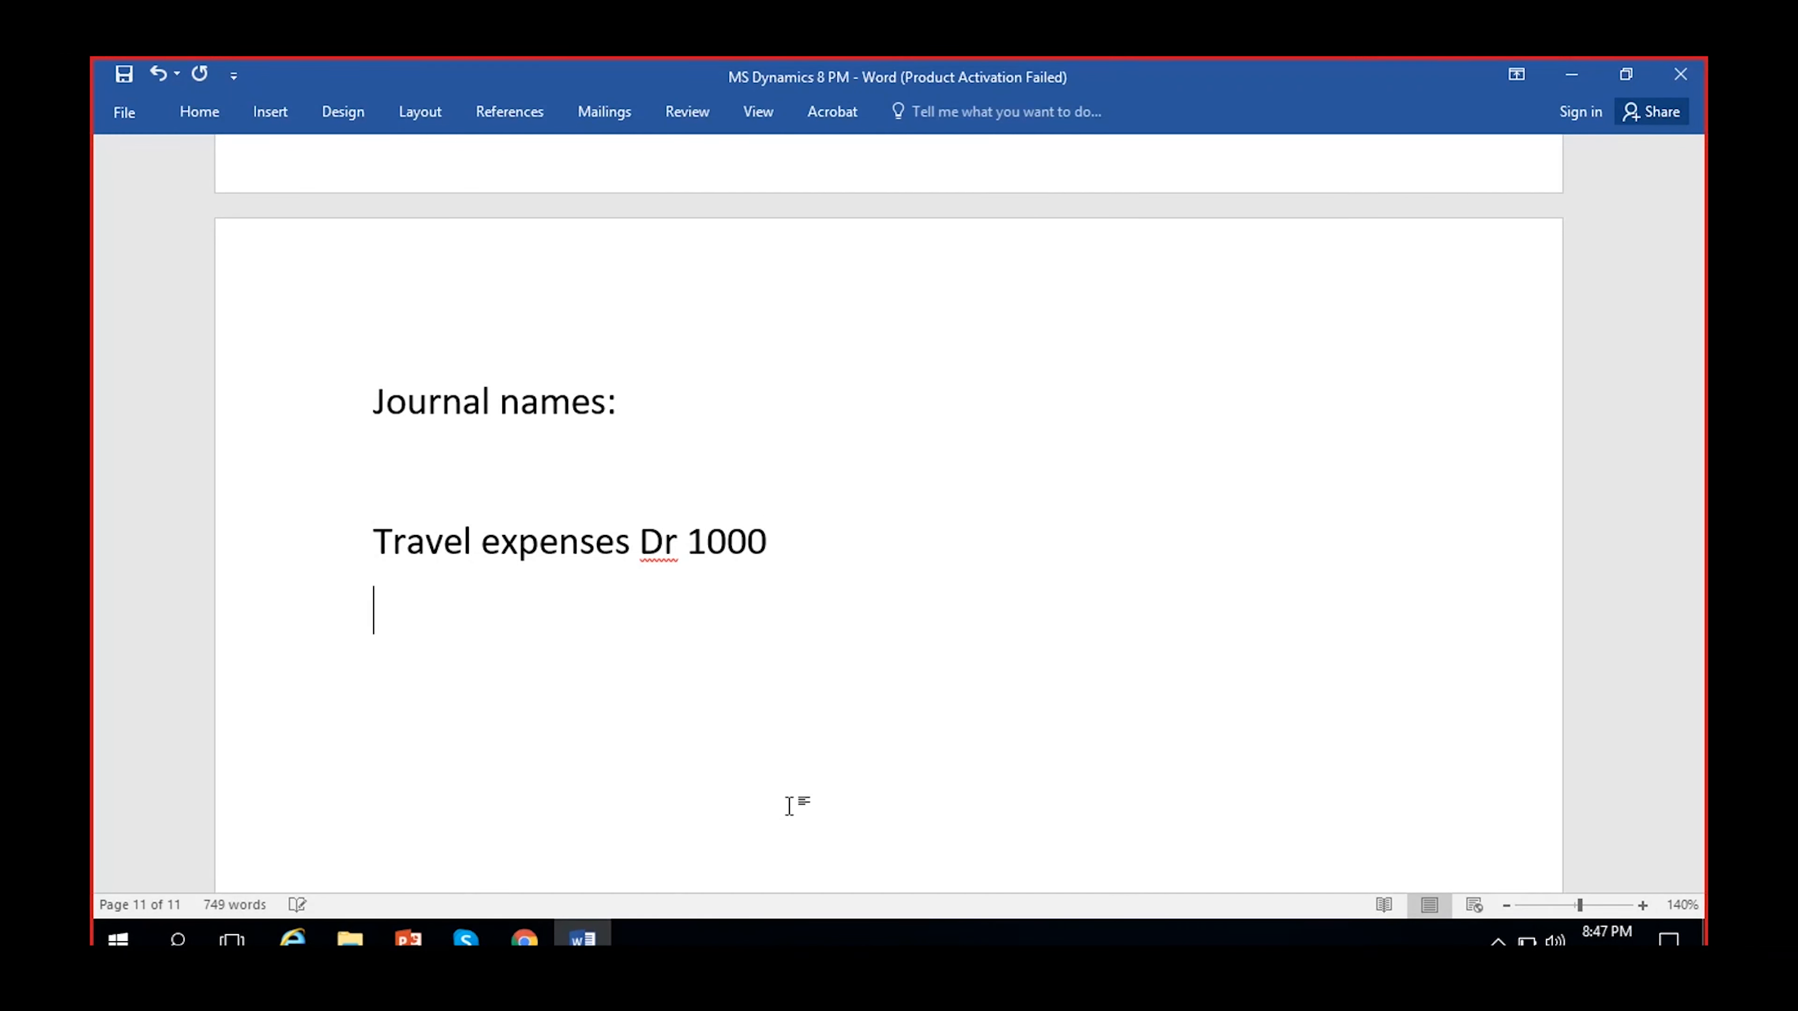
type("Rent ex")
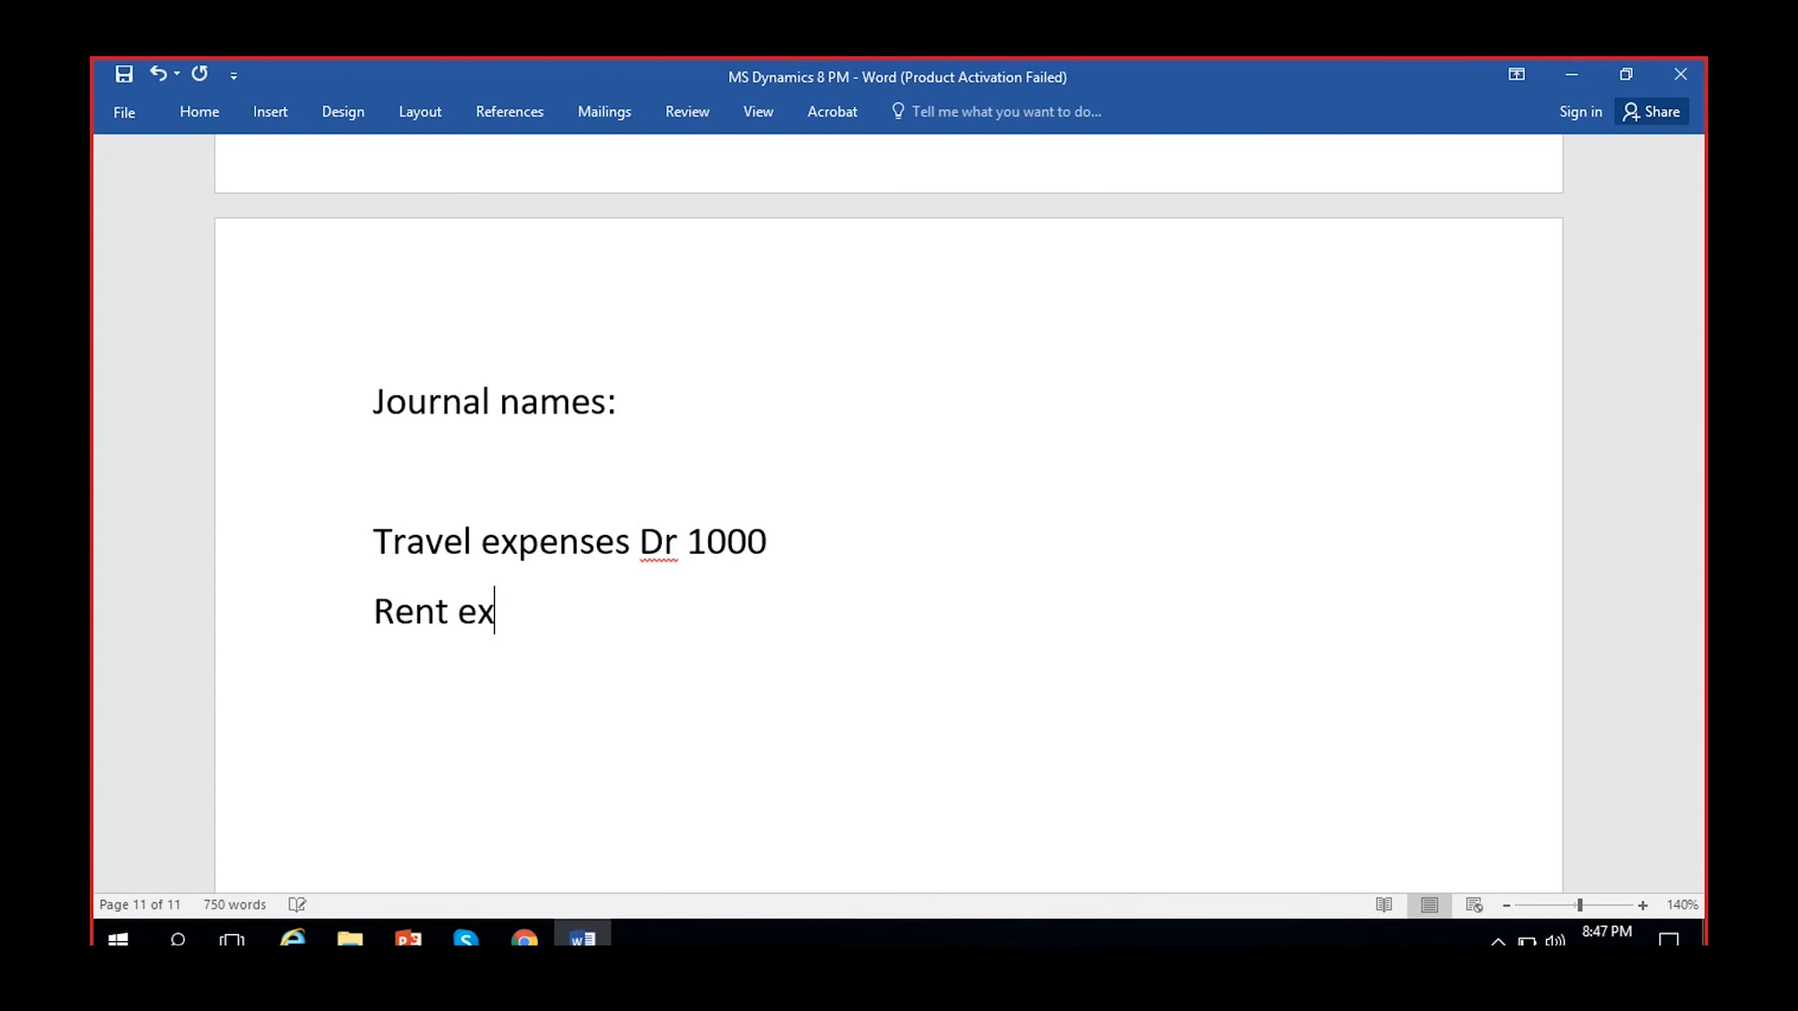
type("penses ")
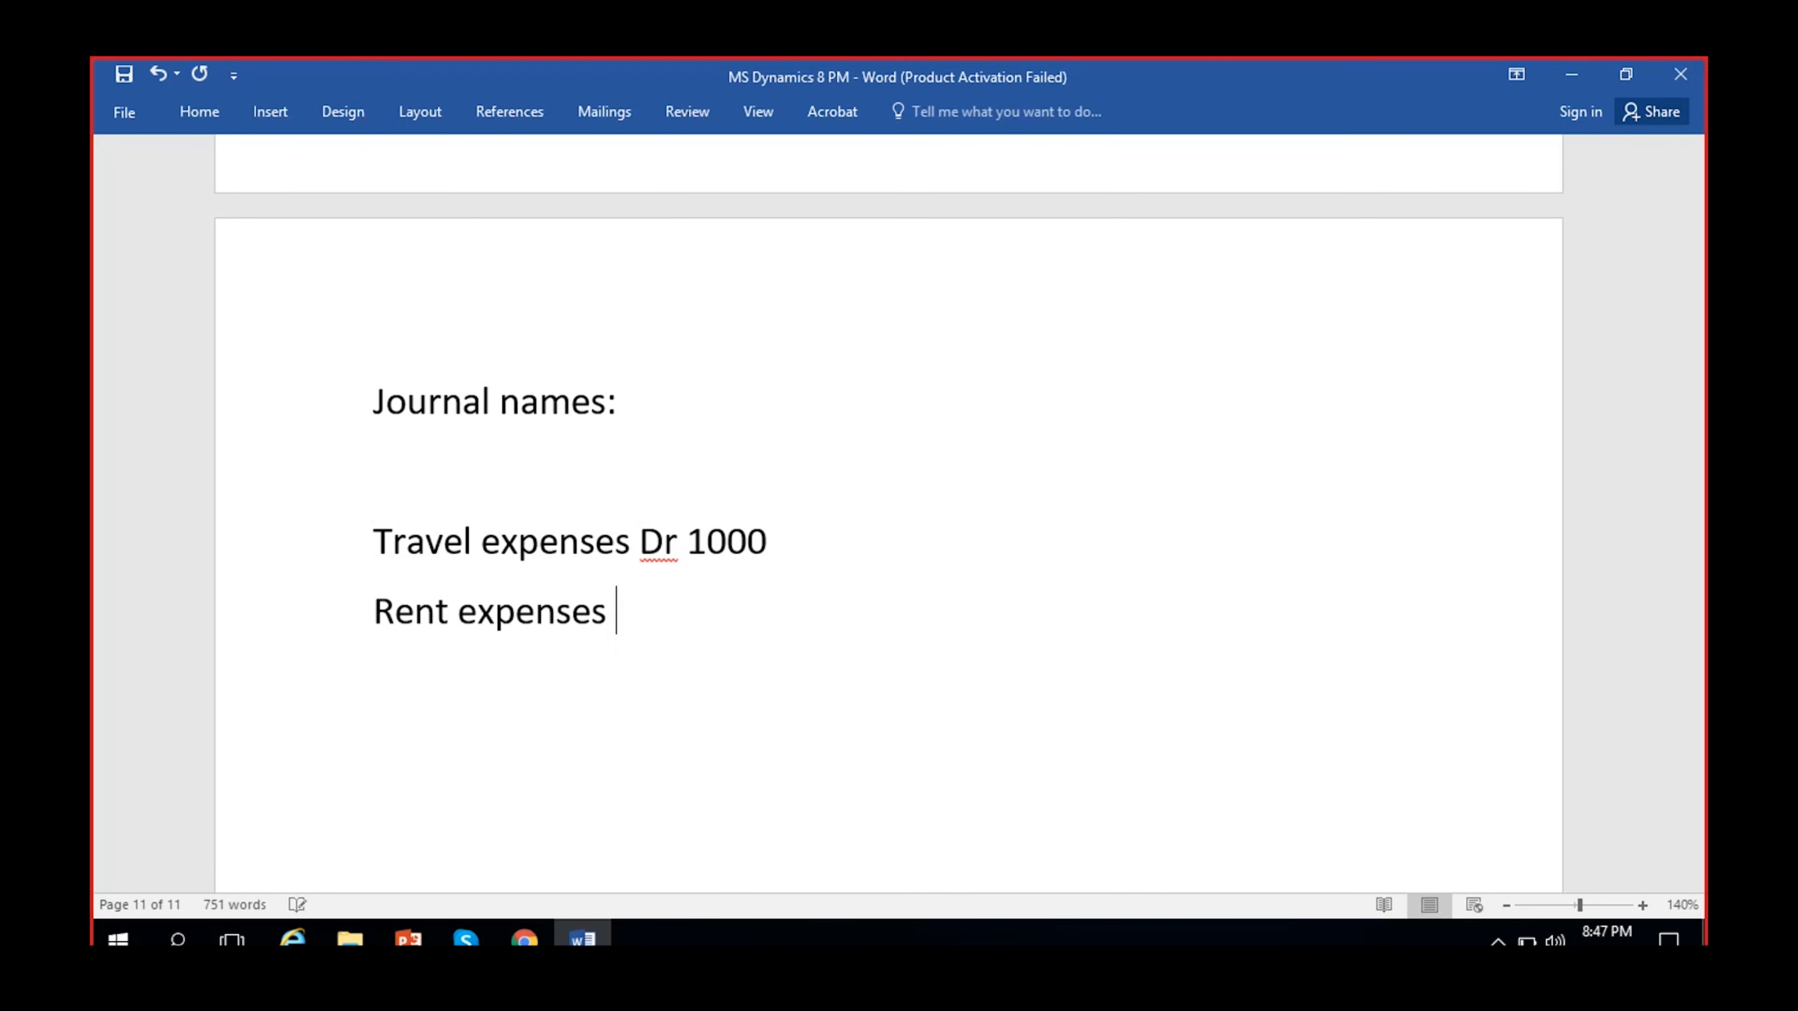
type("Dr 500")
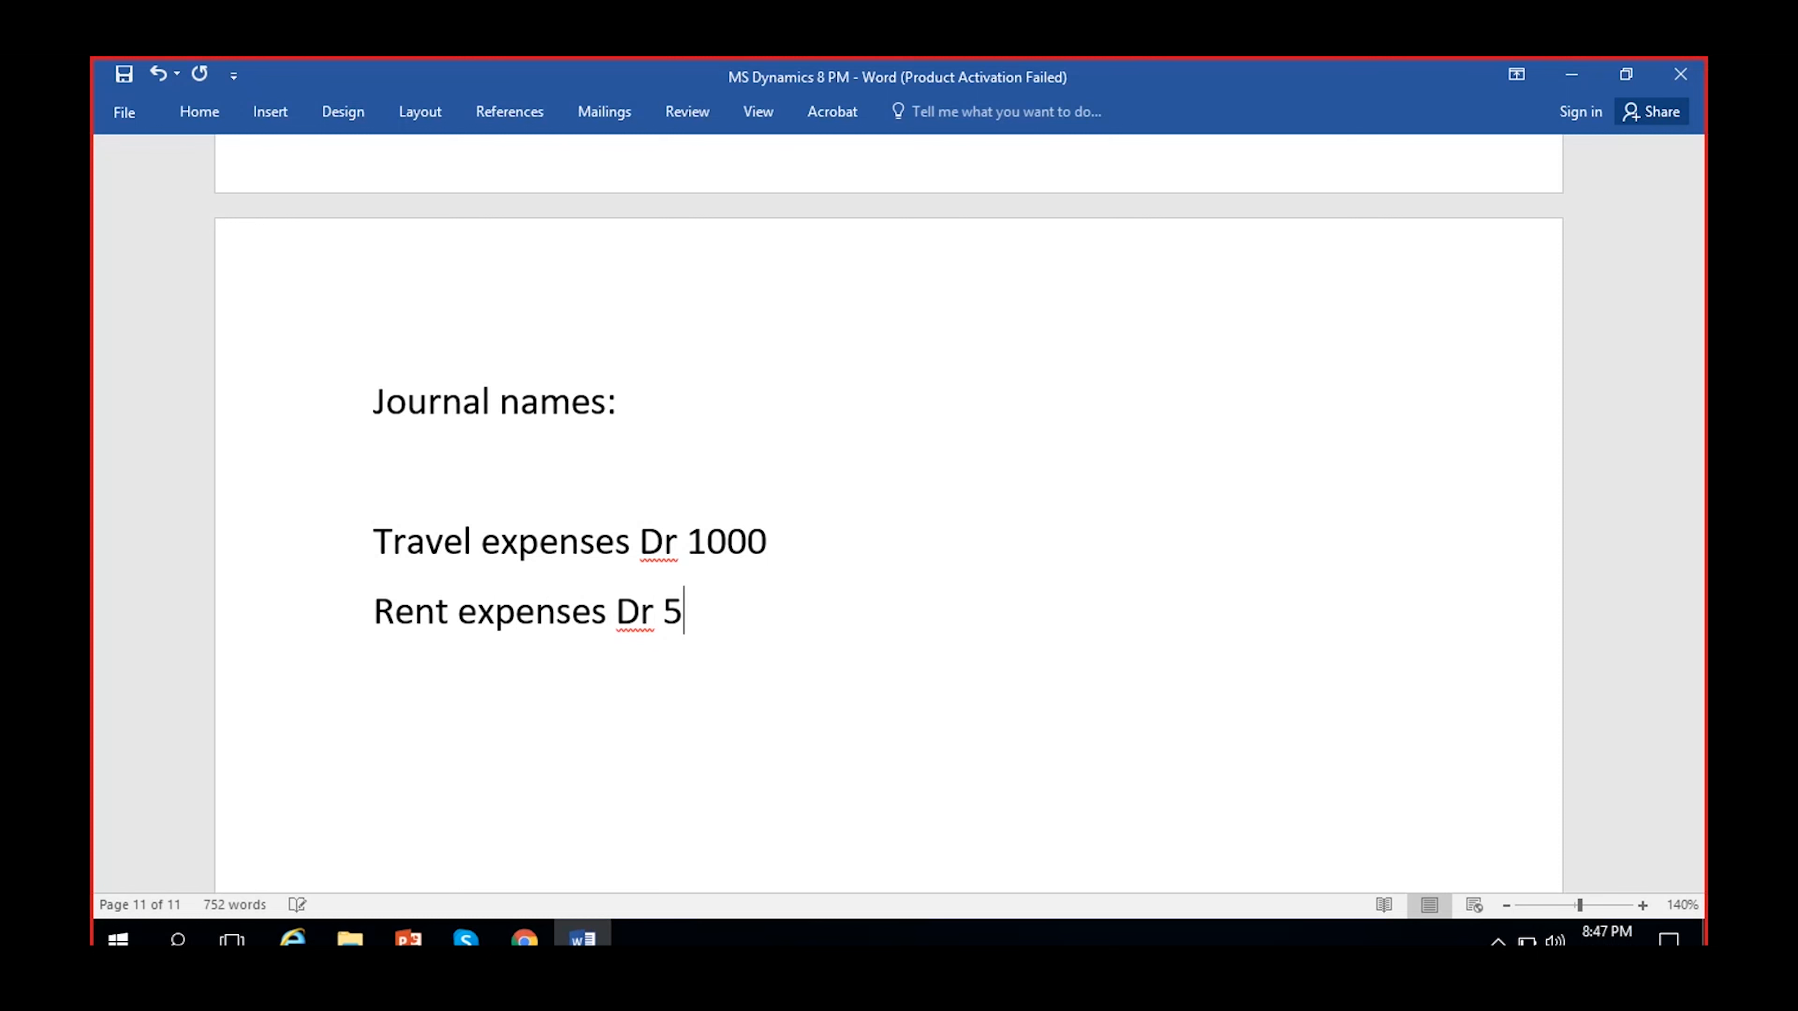
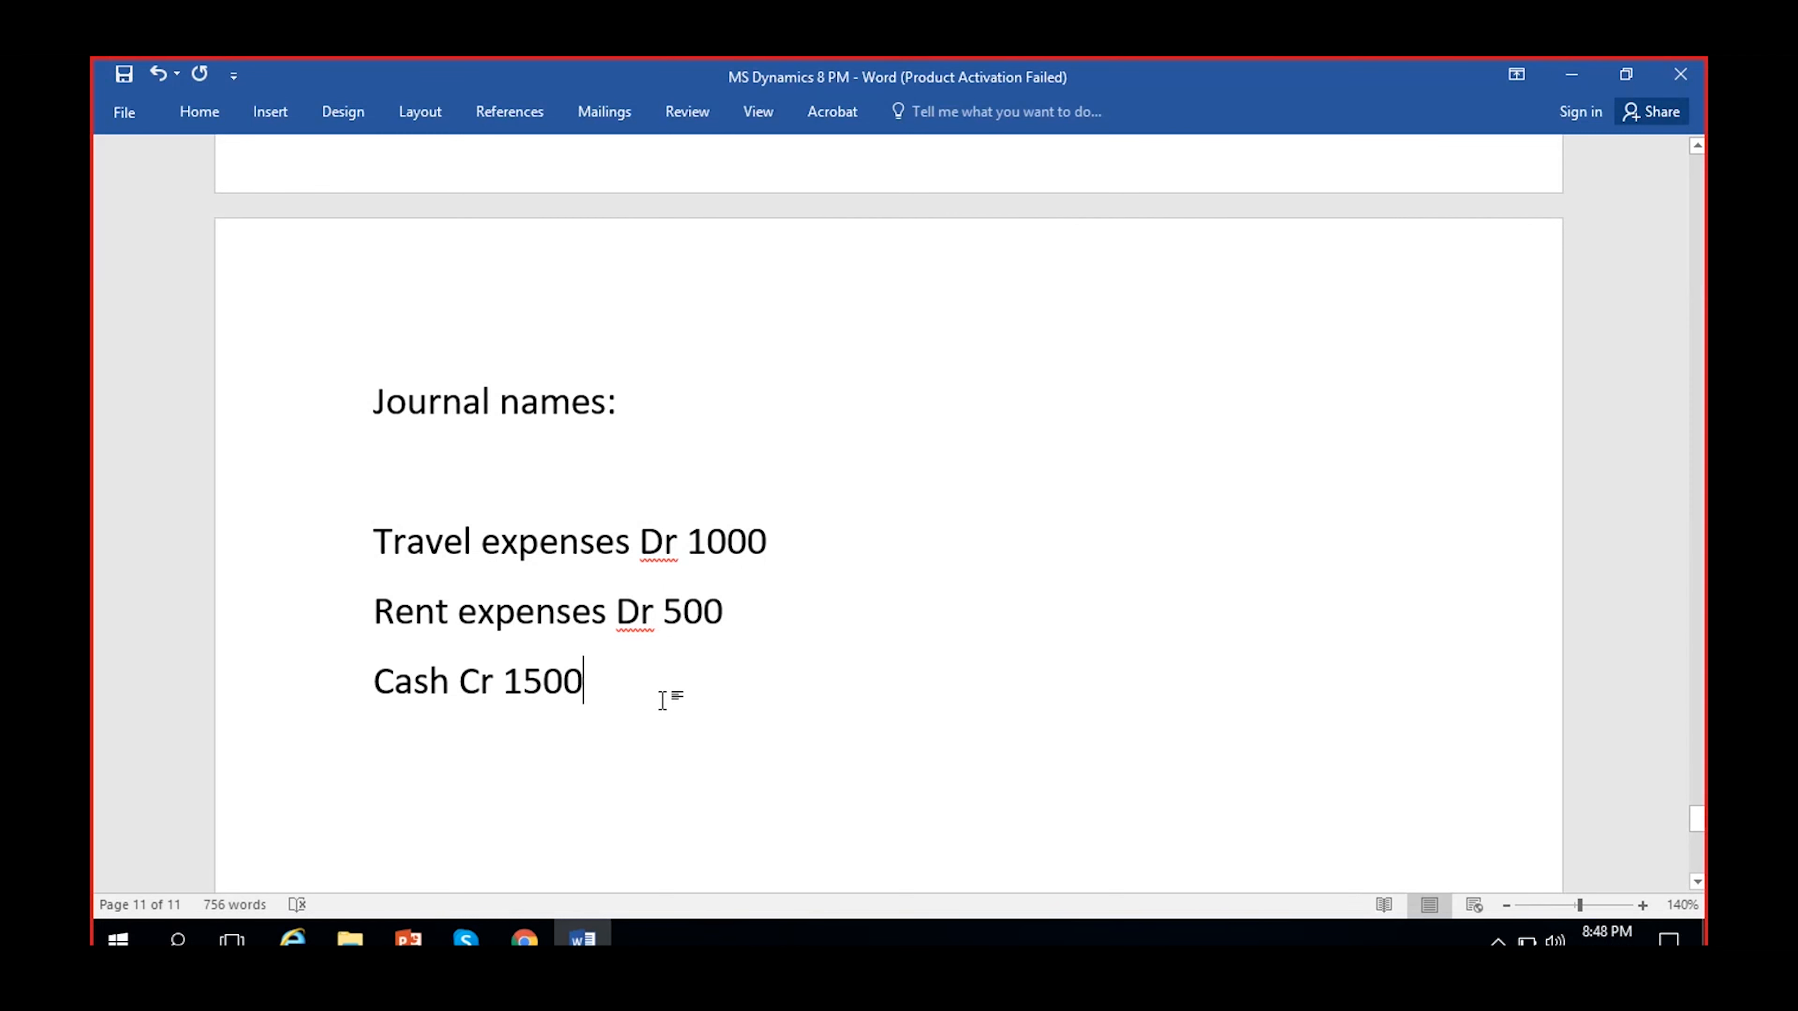
Append "Cash Cr 1000" to the travel expenses line and "Cash Cr 500" to the rent expenses line.
left_click(833, 539)
type("Cash Aac")
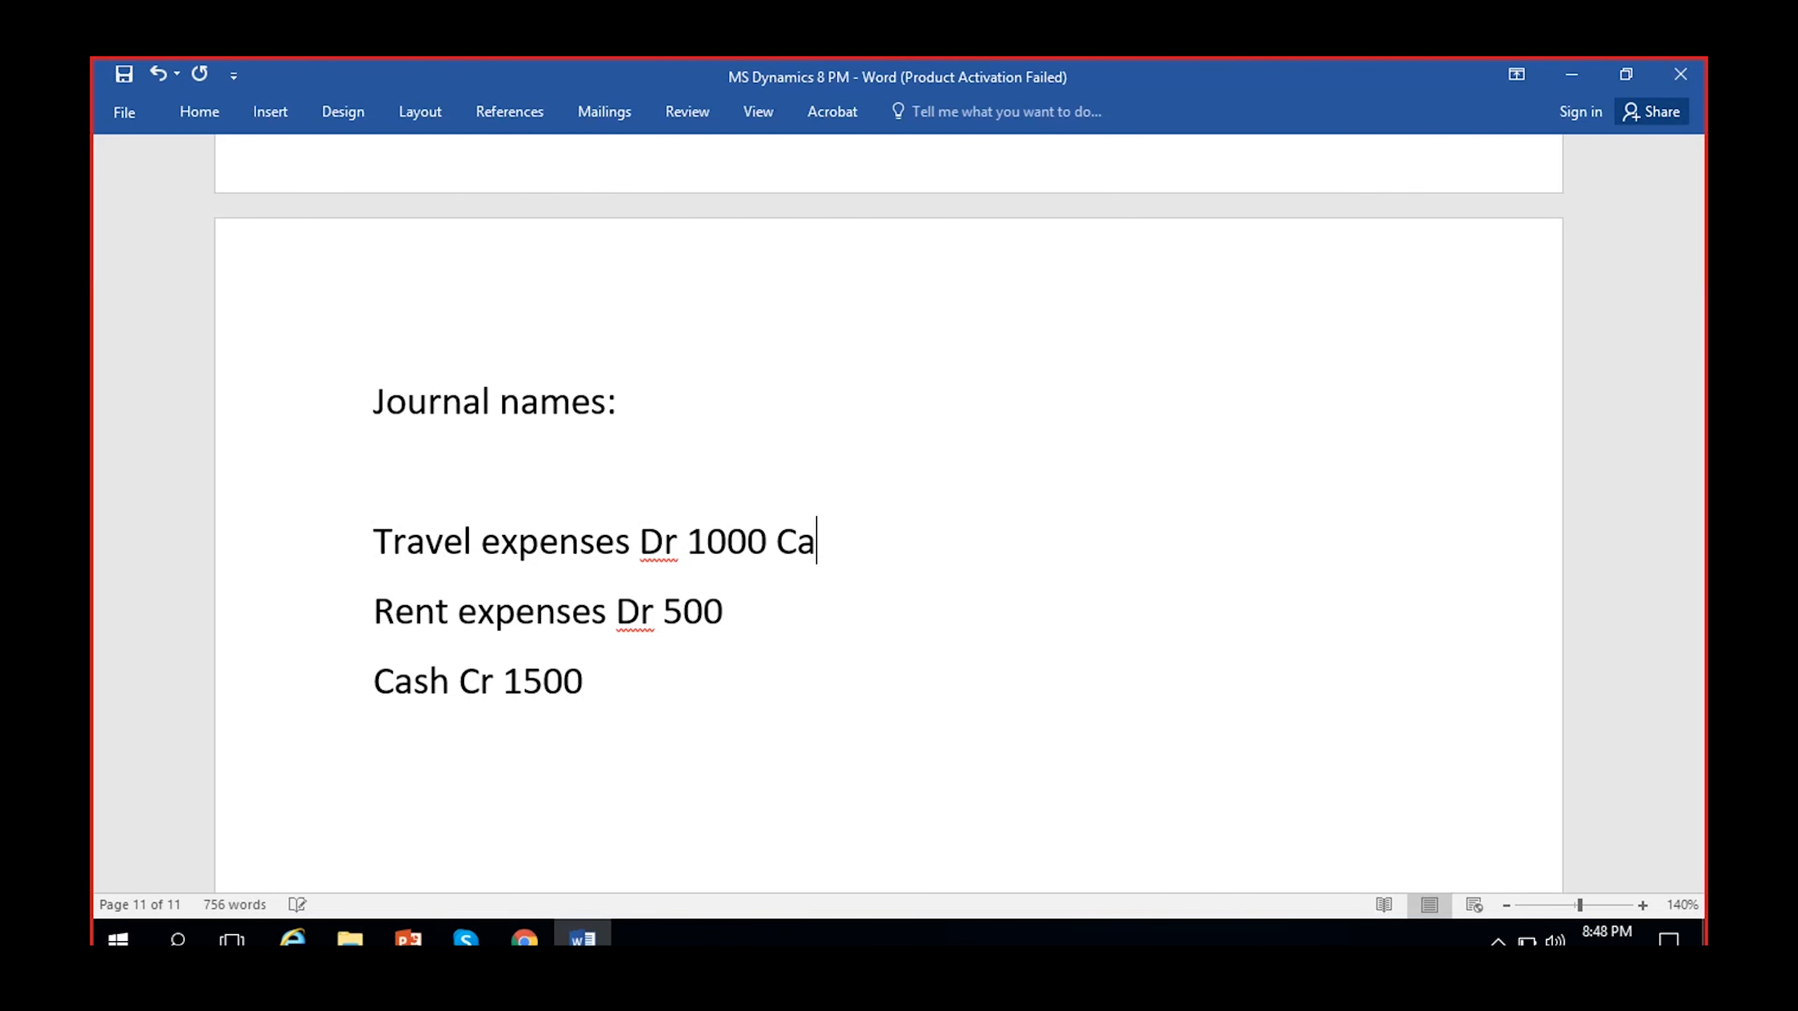
key("BackSpace")
key("BackSpace")
key("BackSpace")
type("Cr 10000")
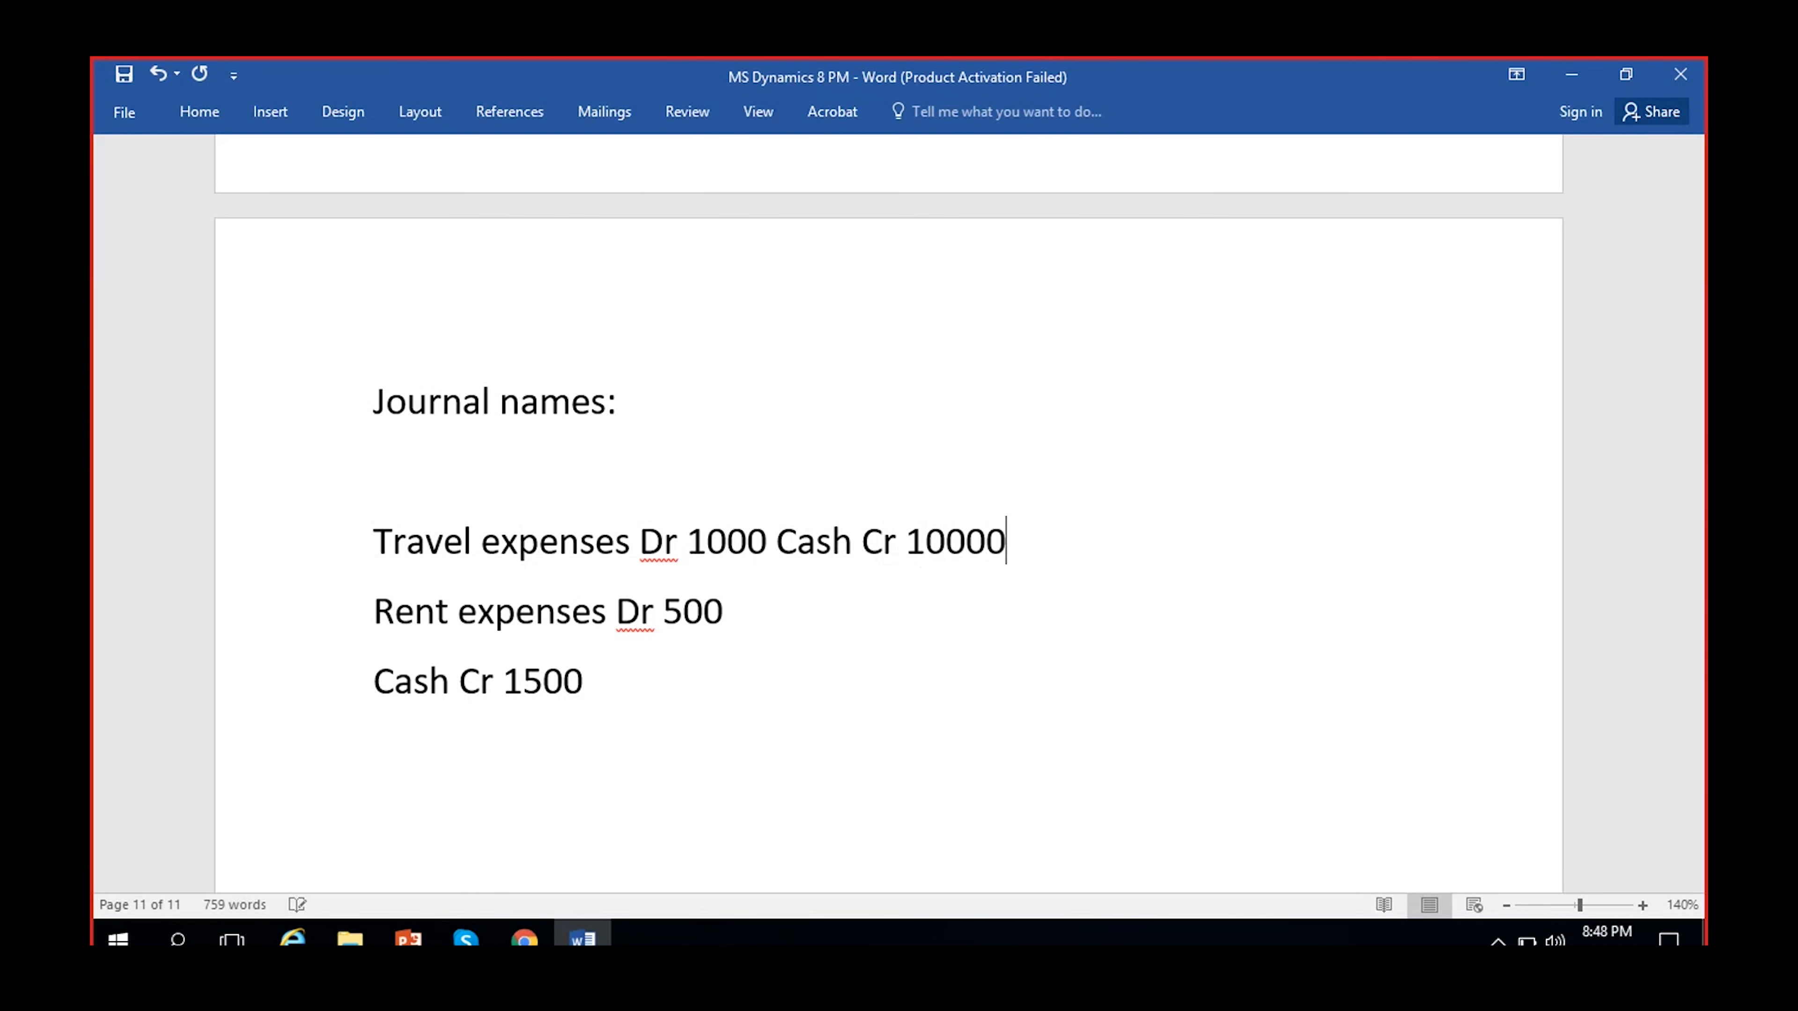
left_click(859, 623)
type("Cash Cr ")
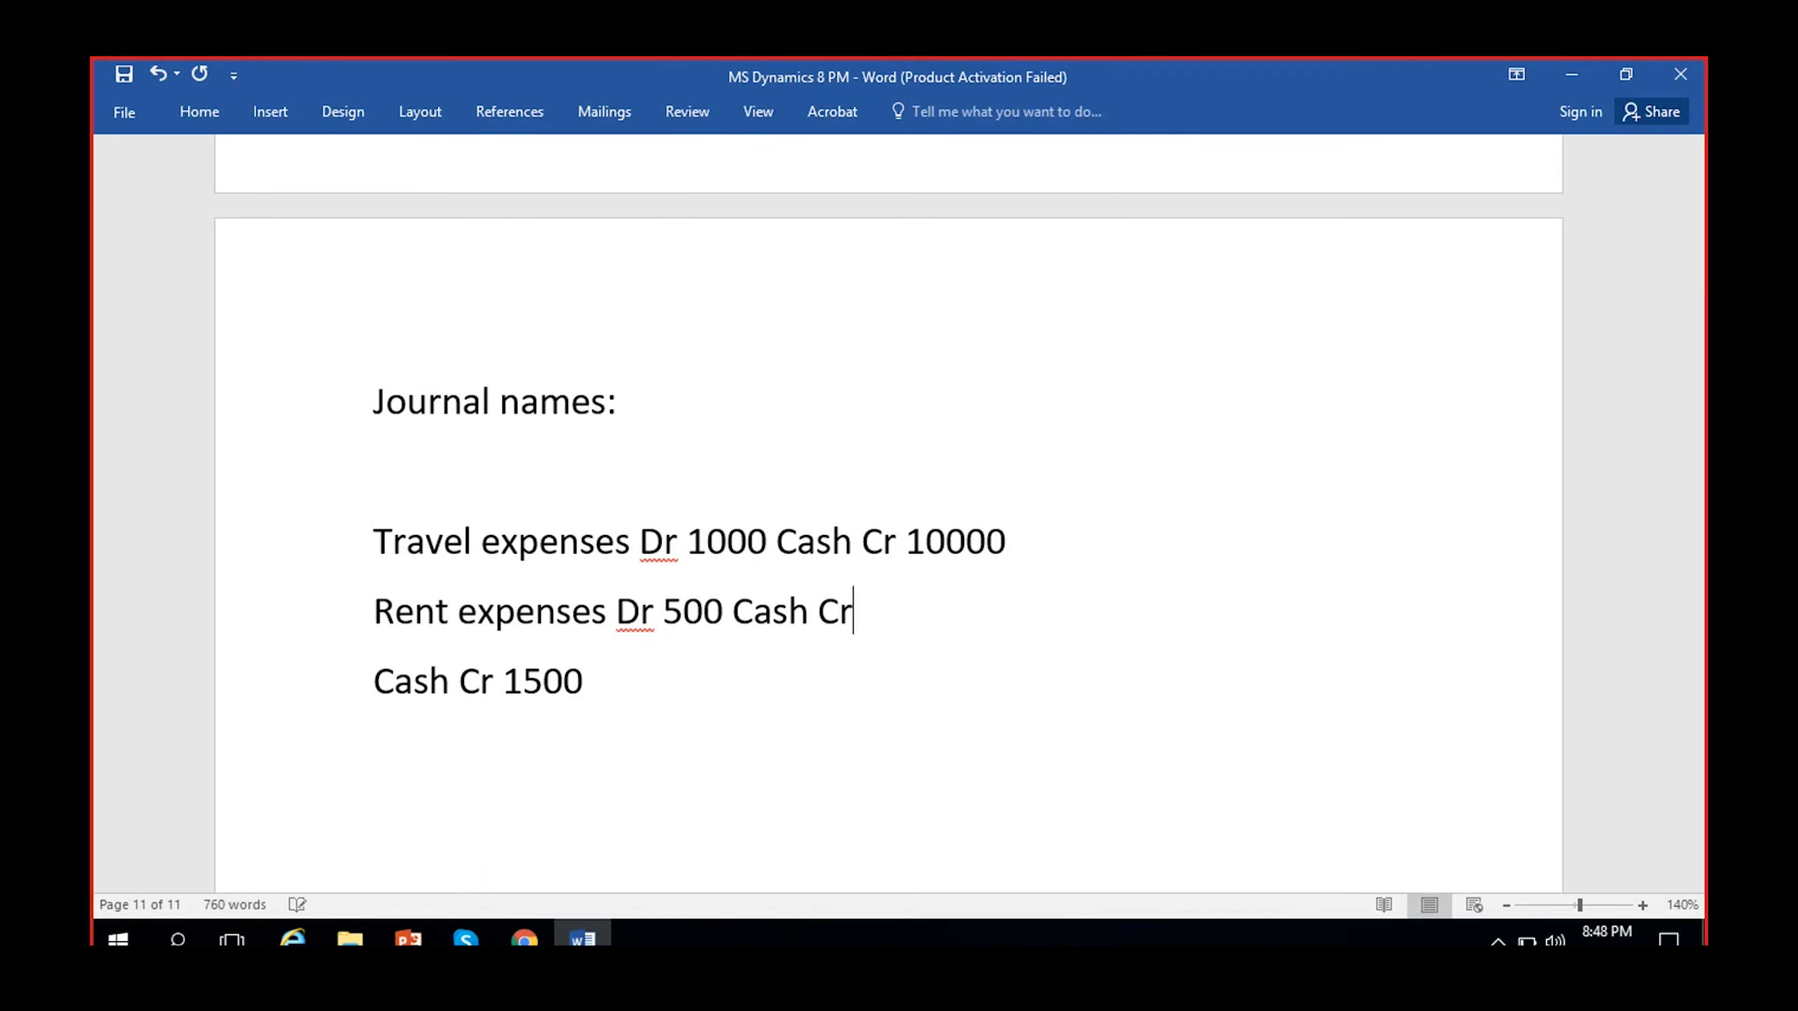
type("500")
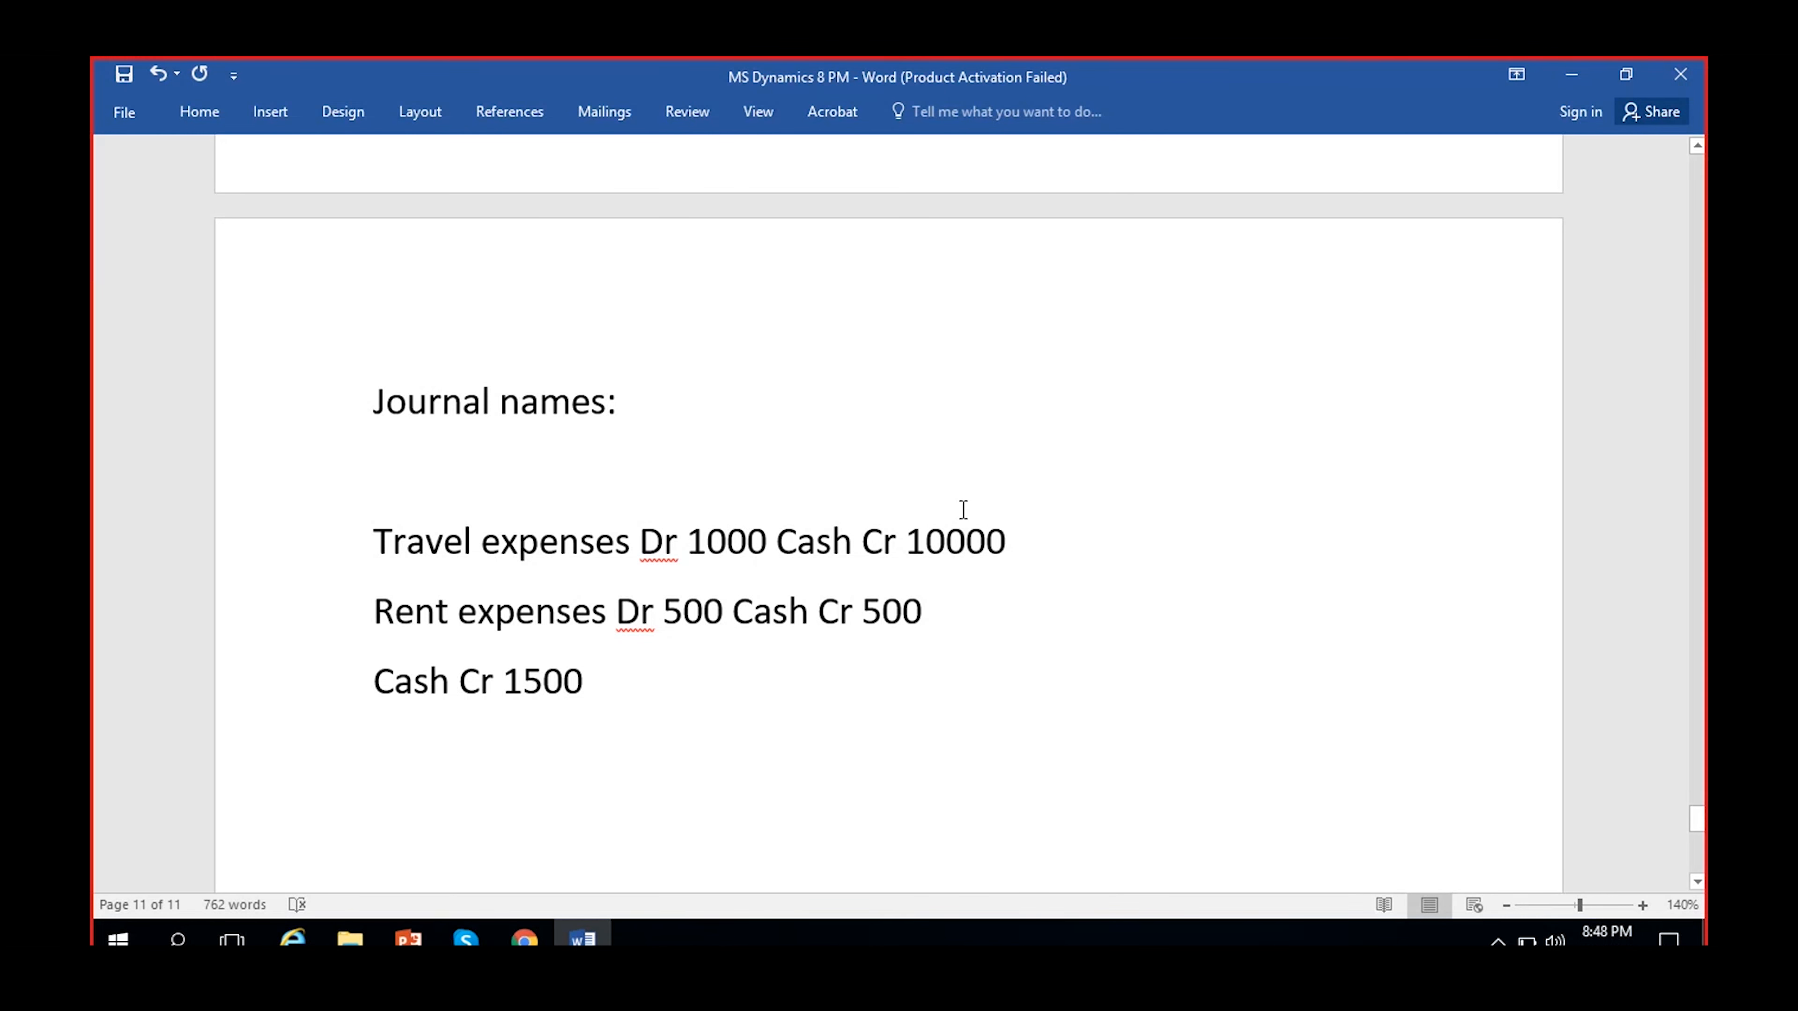
key("BackSpace")
Highlight the travel expenses and rent expenses entries in turn to compare them as separate transactions.
left_click_drag(963, 610, 444, 598)
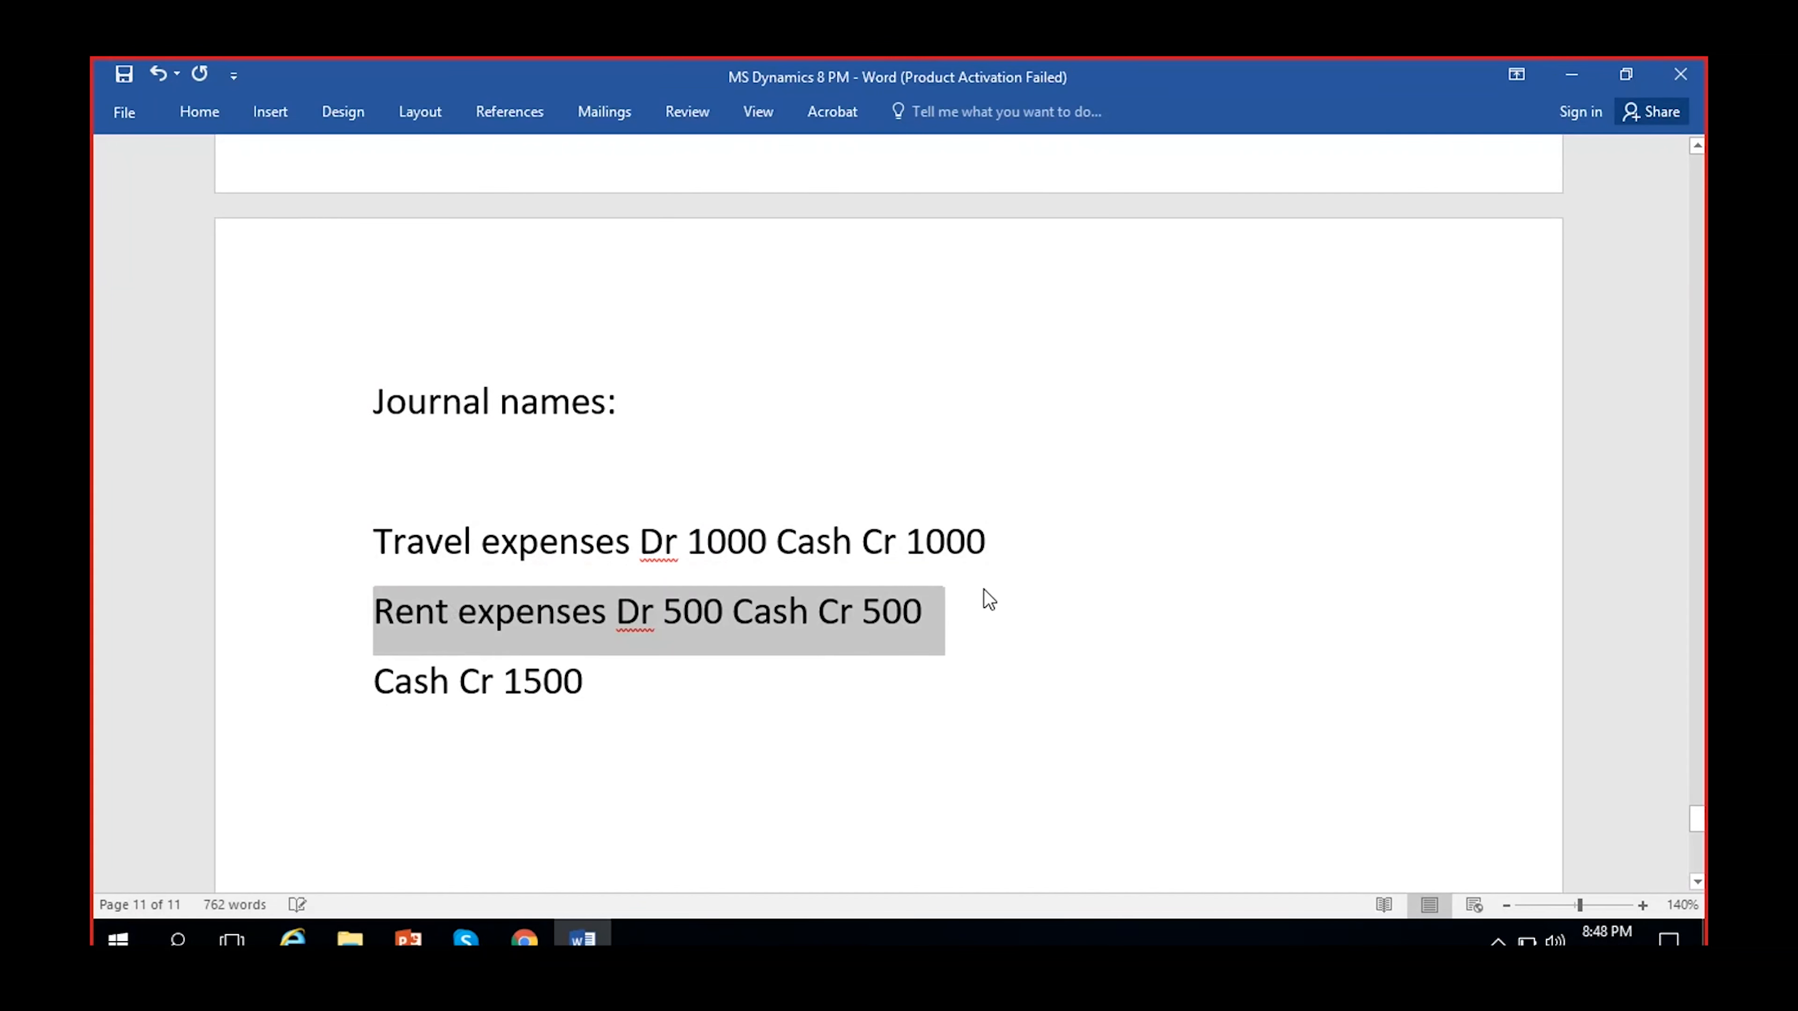
left_click_drag(991, 559, 394, 535)
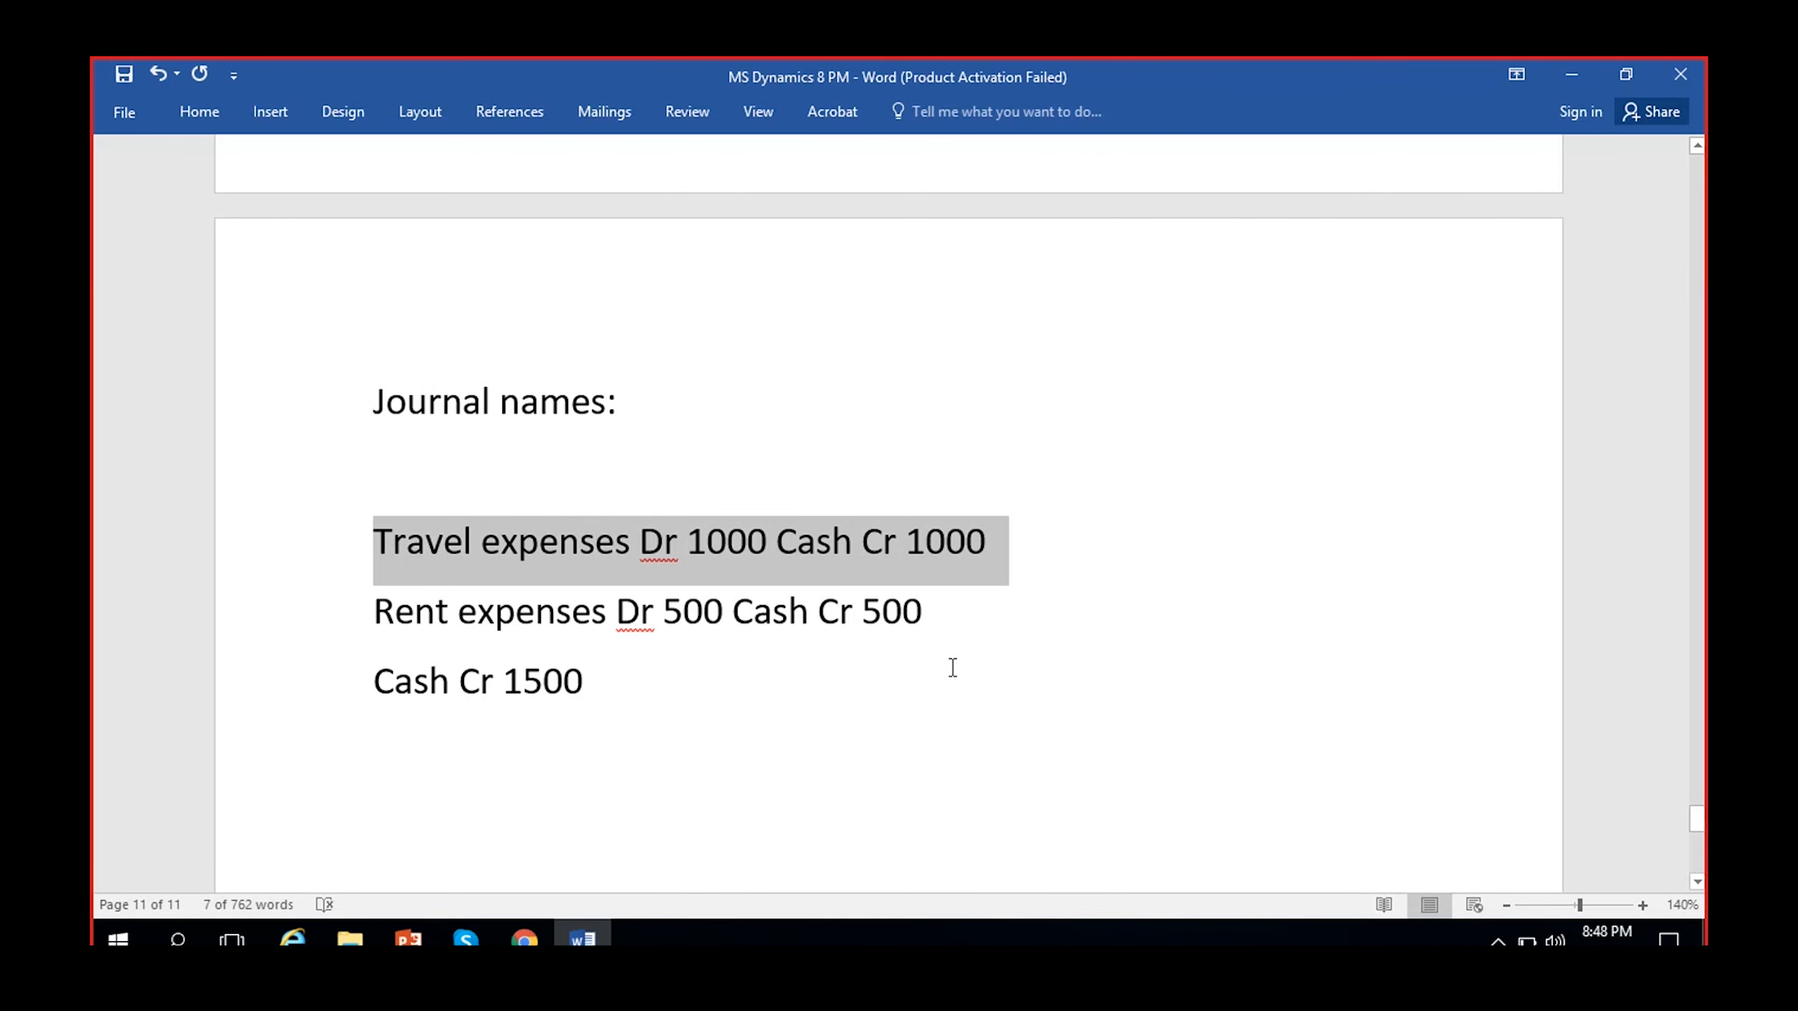
left_click(955, 632)
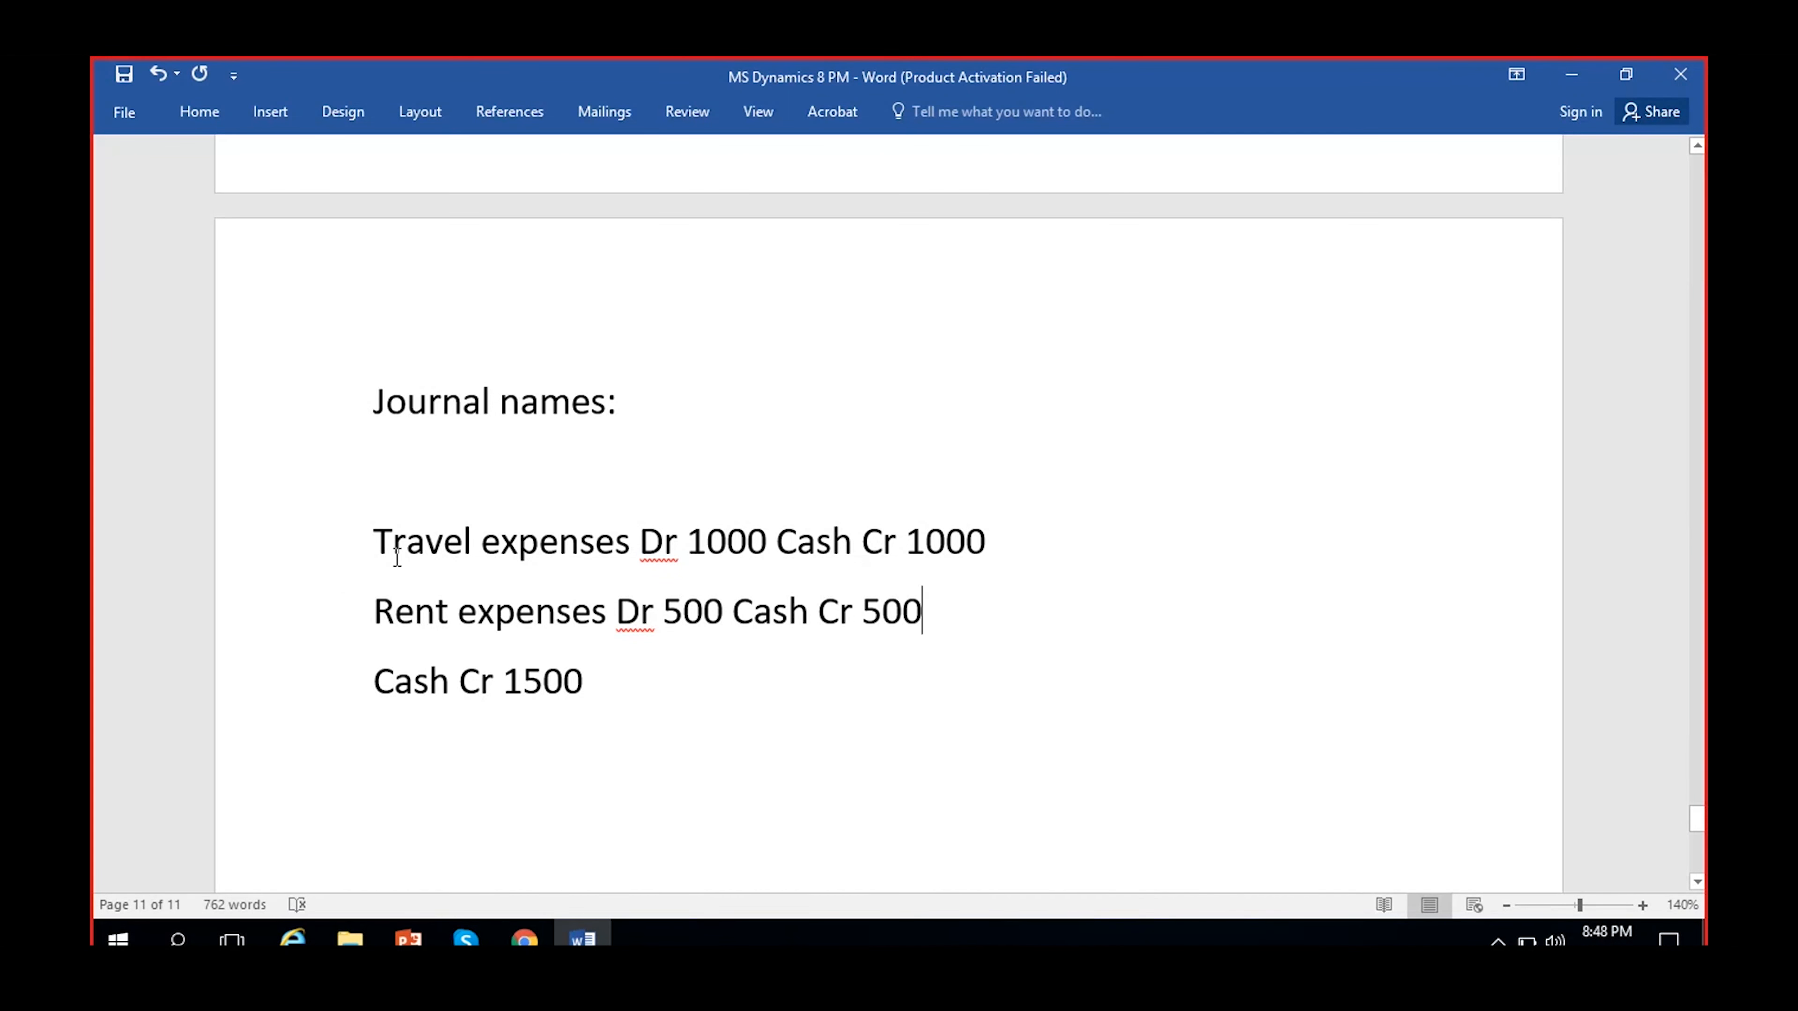
left_click_drag(377, 531, 1032, 522)
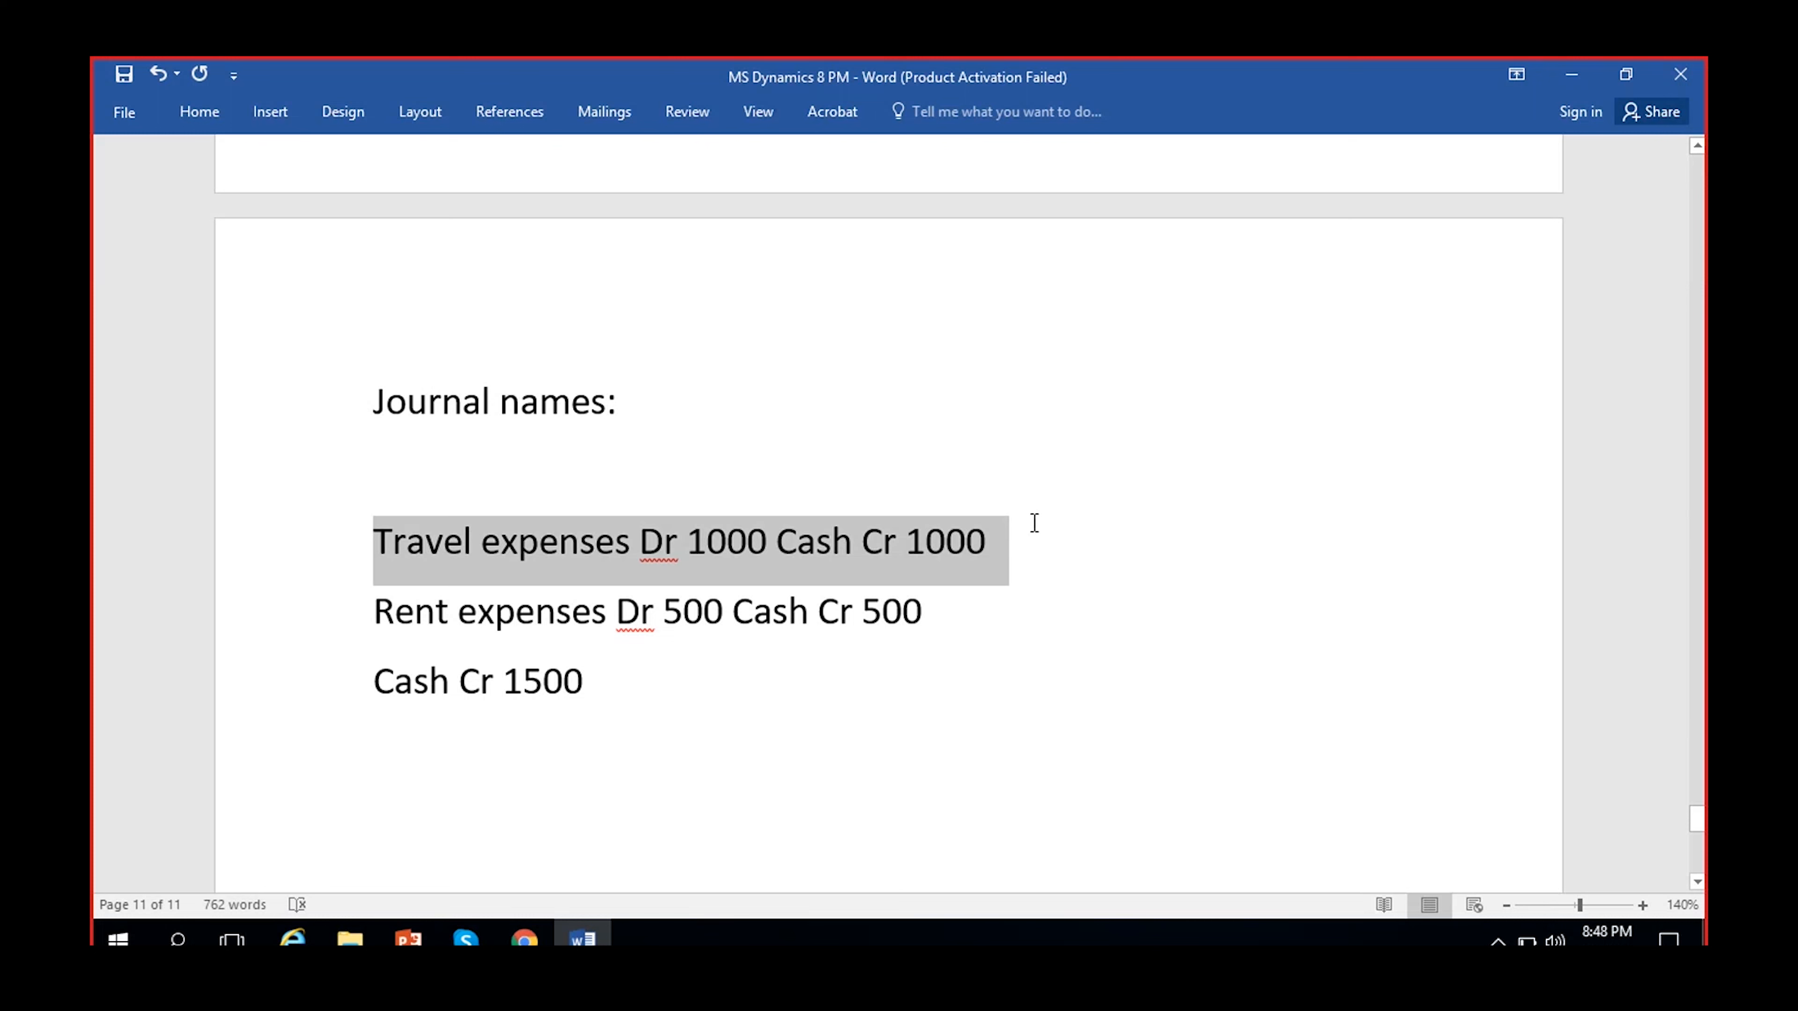
left_click_drag(382, 606, 941, 599)
left_click(460, 722)
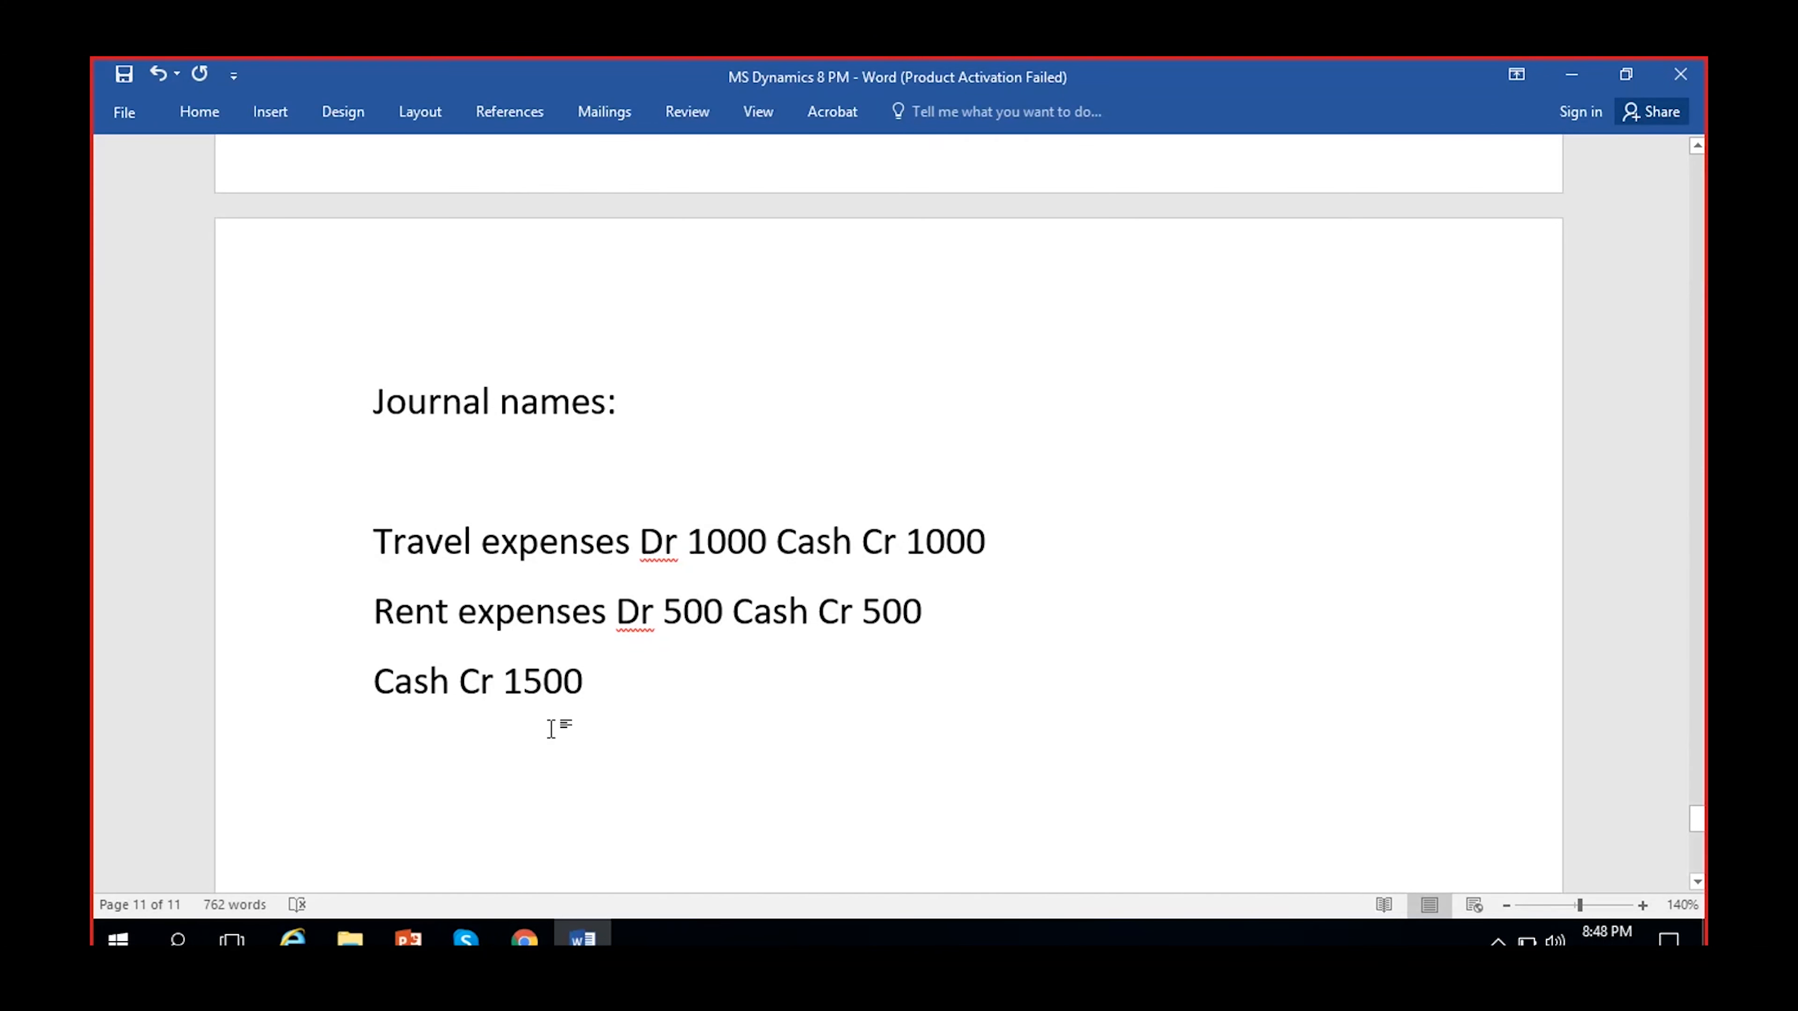
Delete the cash credit text from the travel and rent lines, keeping "Cash Cr 1500" on its own line.
left_click_drag(778, 542, 998, 559)
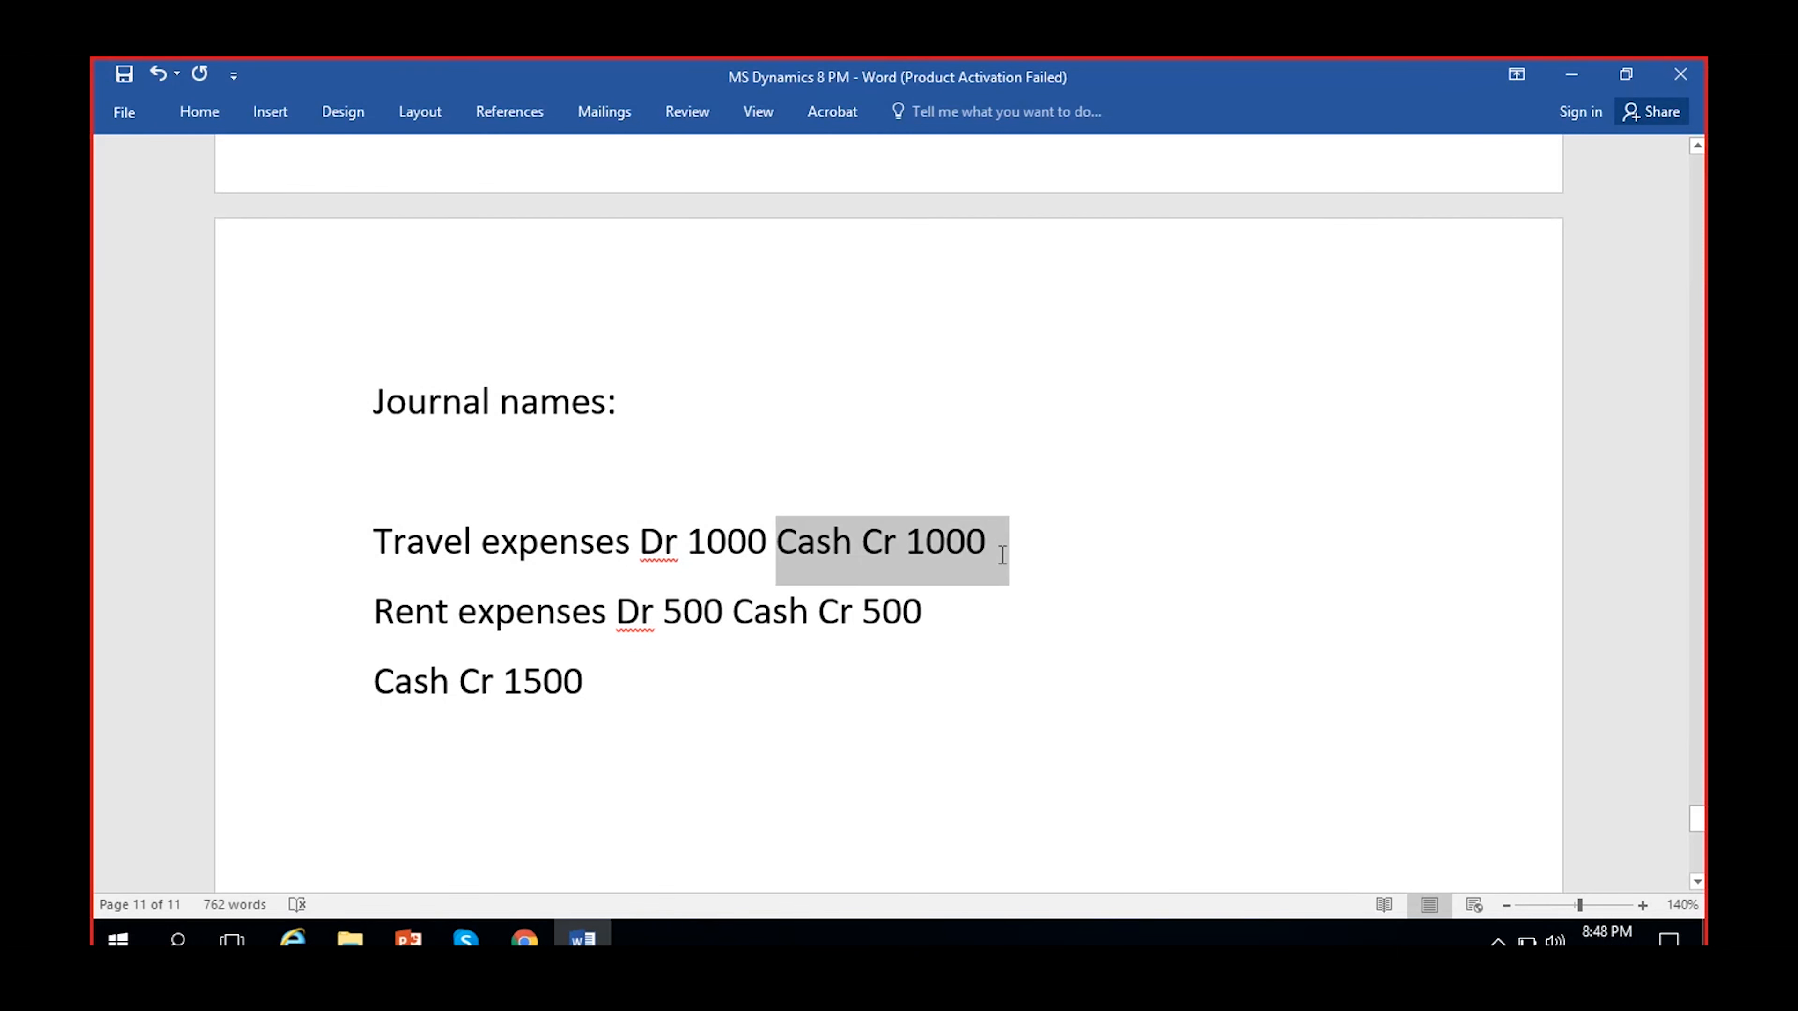
key("Delete")
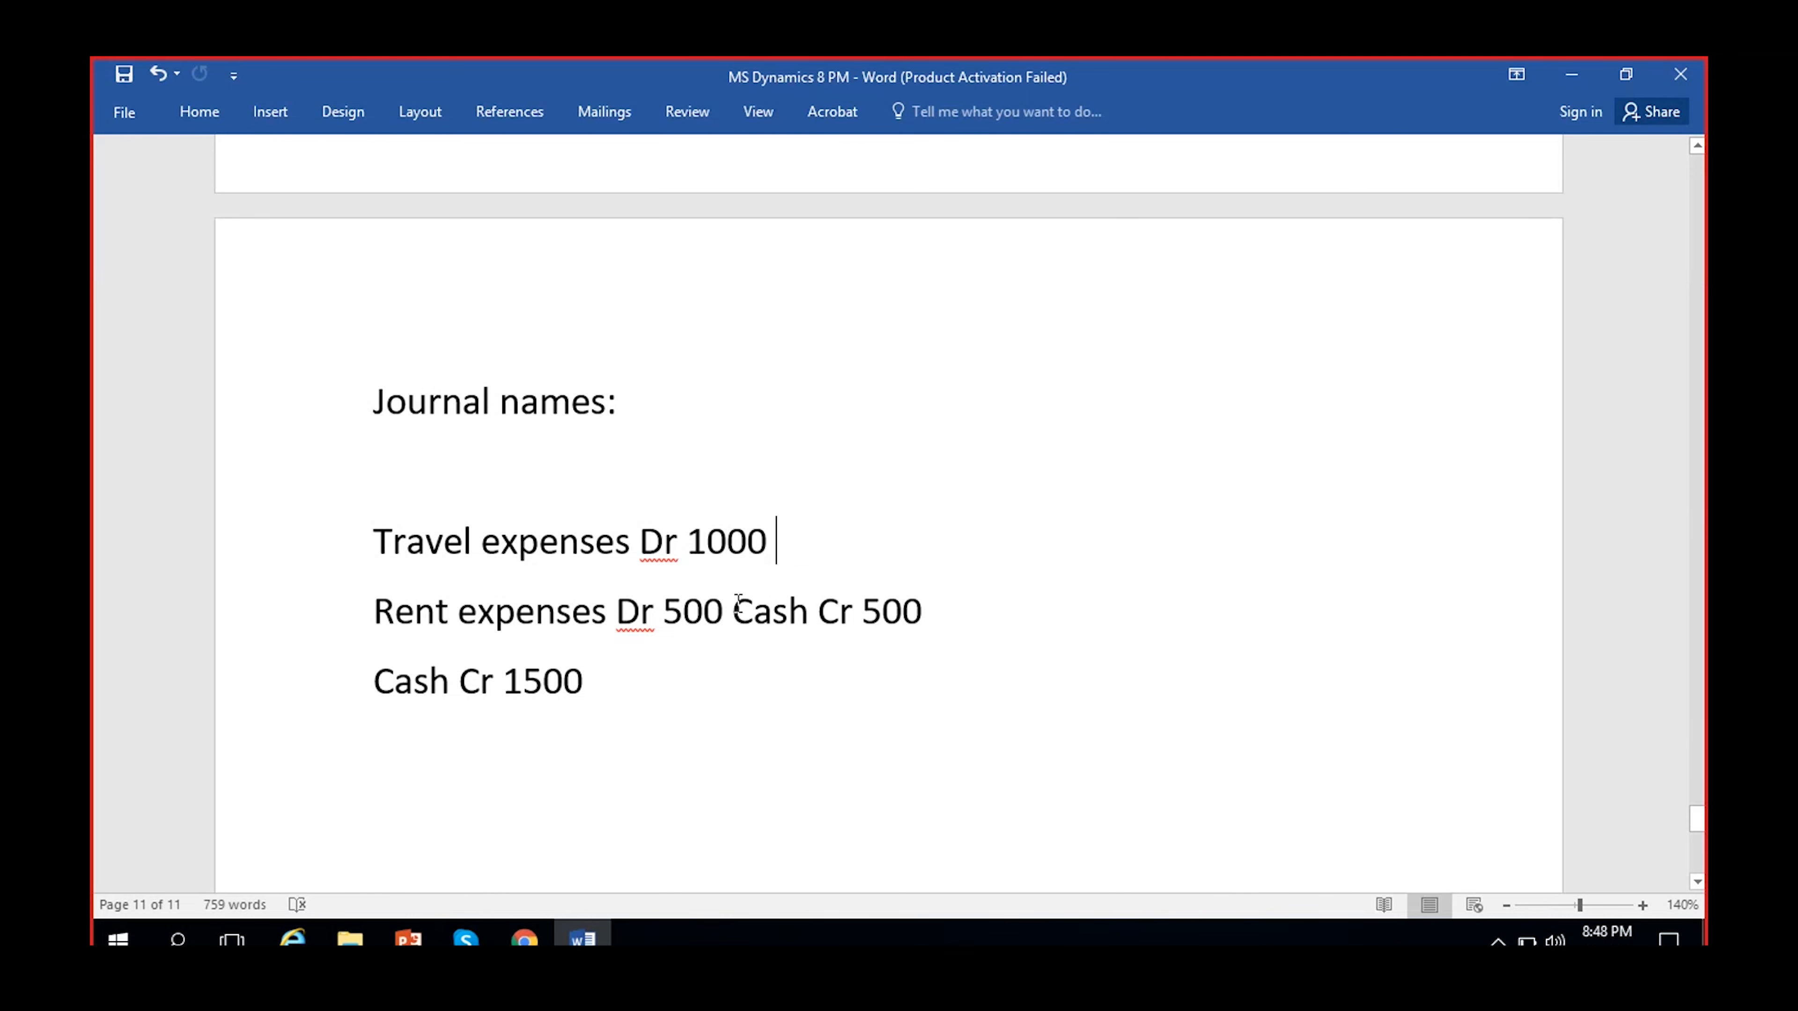
left_click_drag(733, 609, 995, 598)
key("Delete")
key("BackSpace")
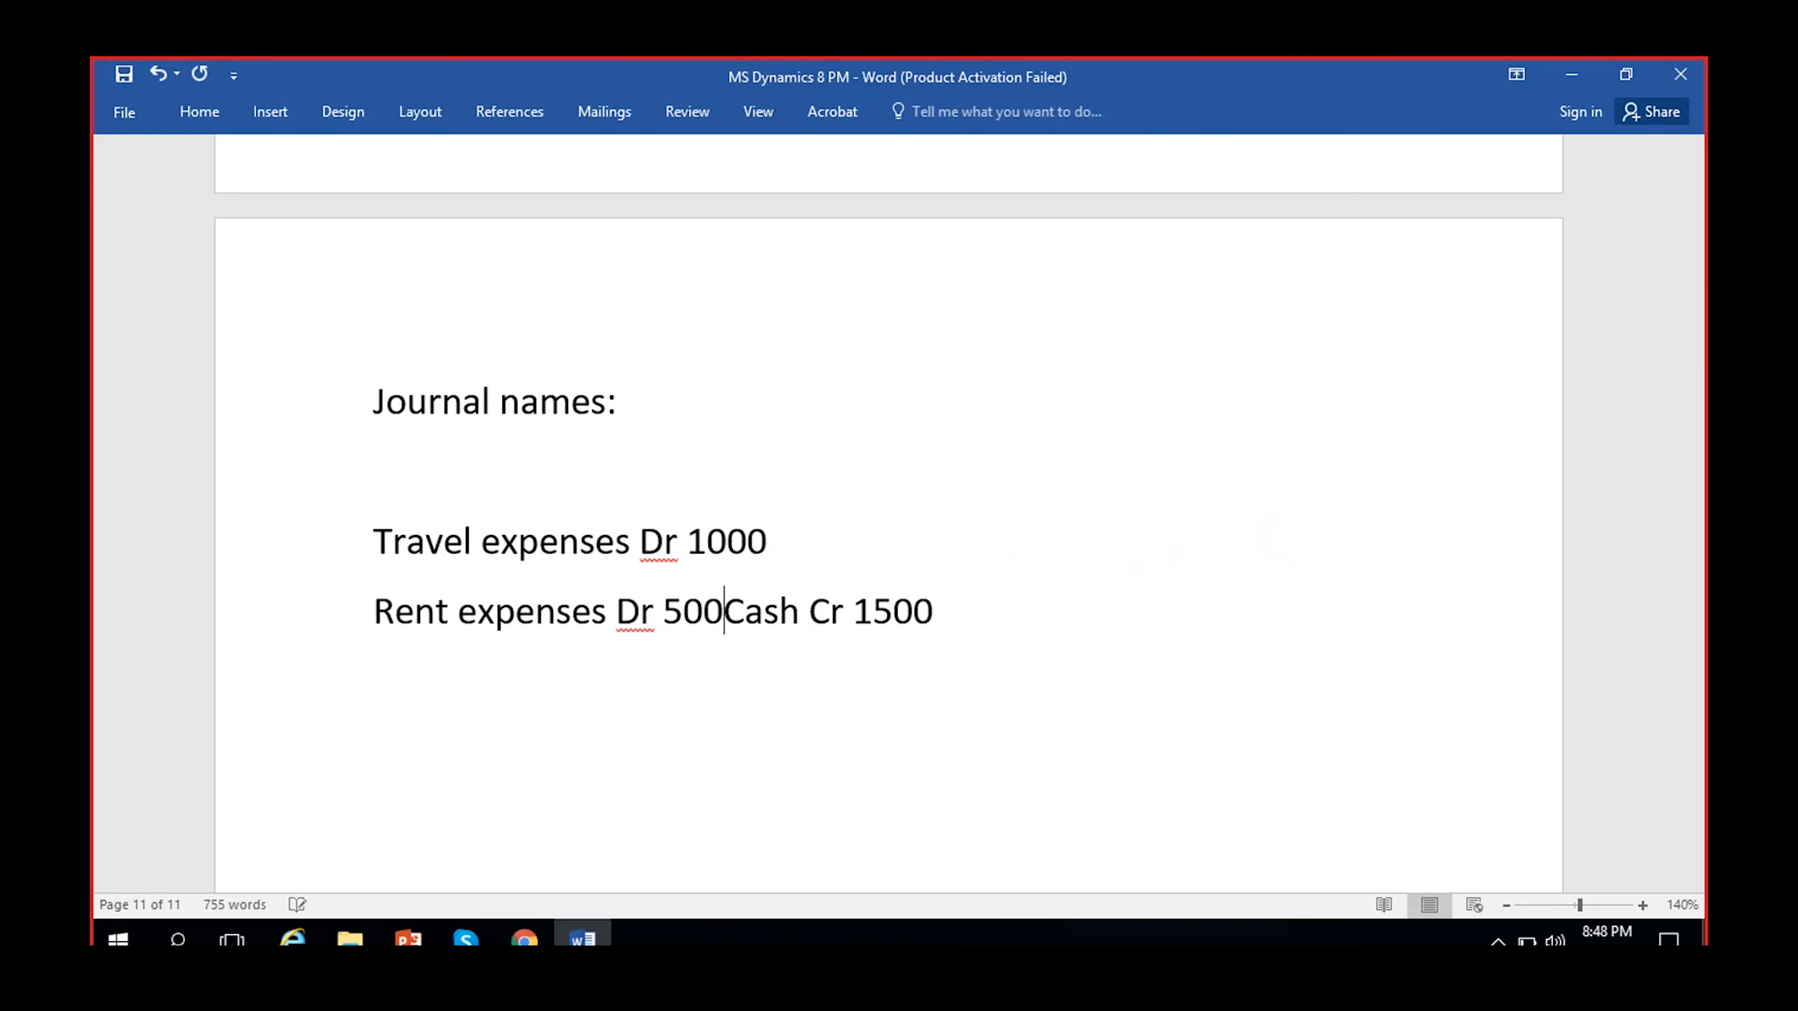
key("Return")
Switch back to the journal voucher in Dynamics 365 and set the line's account to 500006 Travel expenses with location 102 Chennai.
left_click(534, 944)
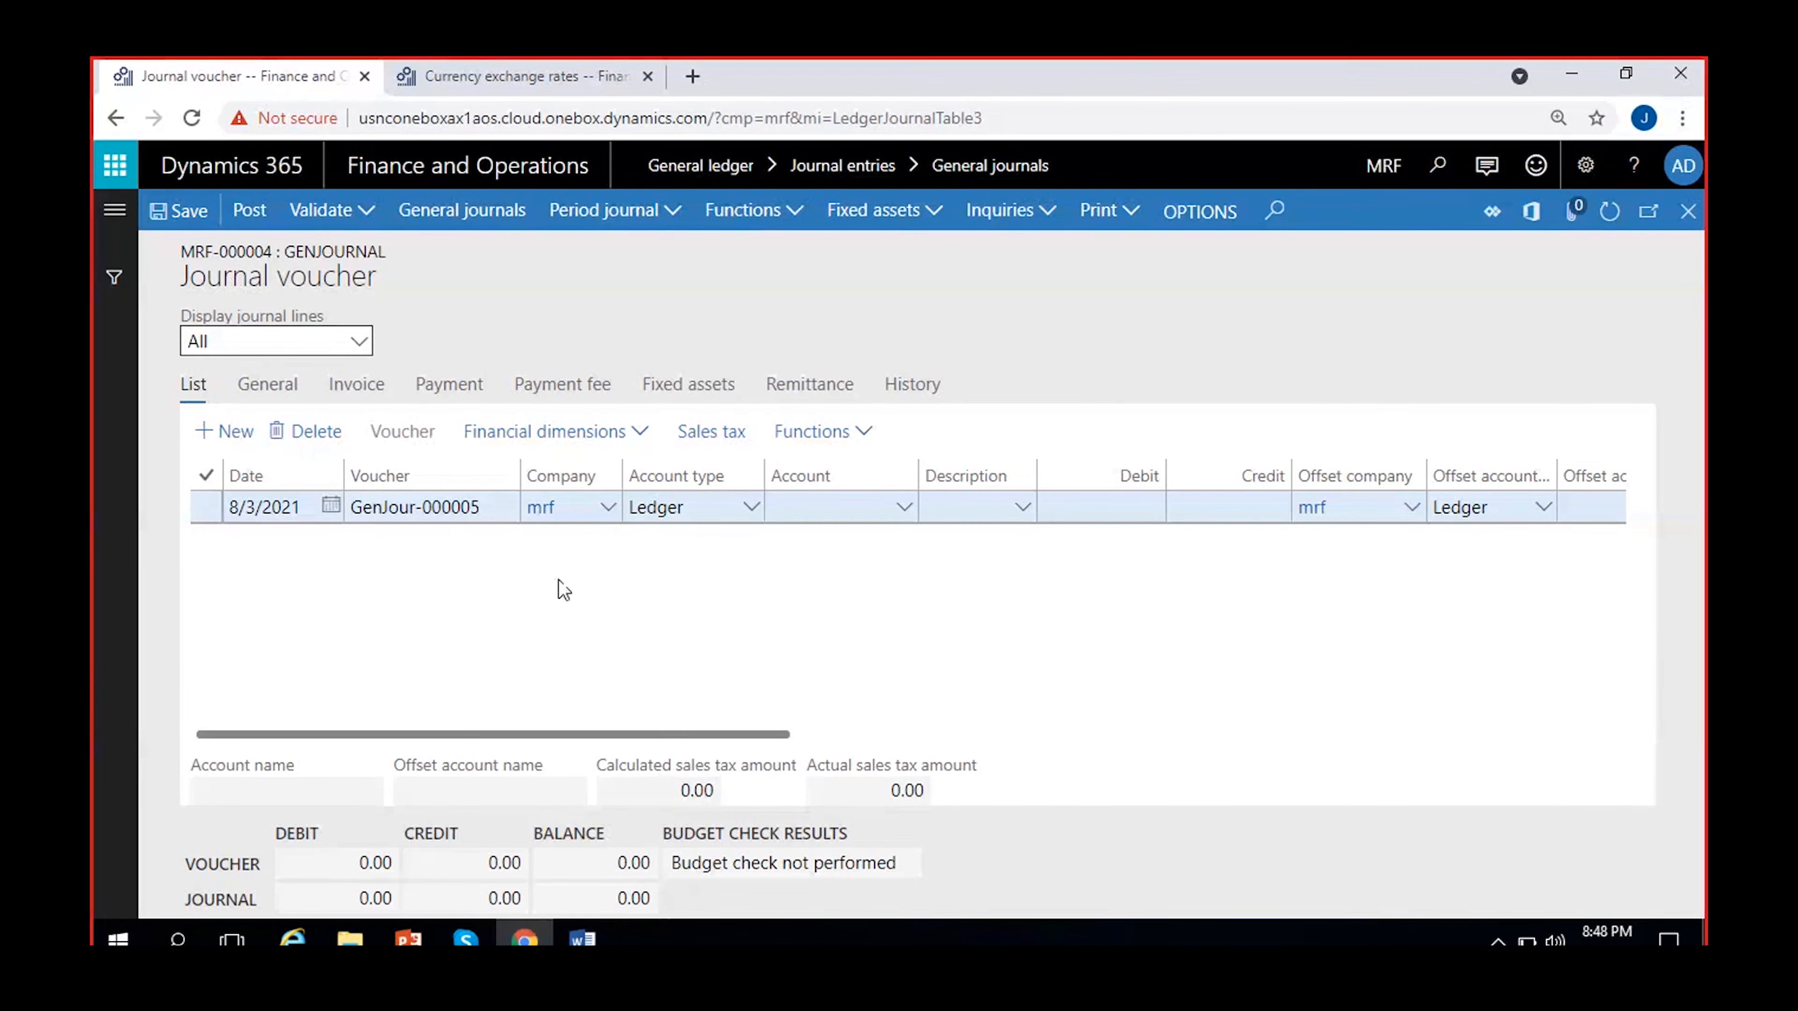
left_click(814, 517)
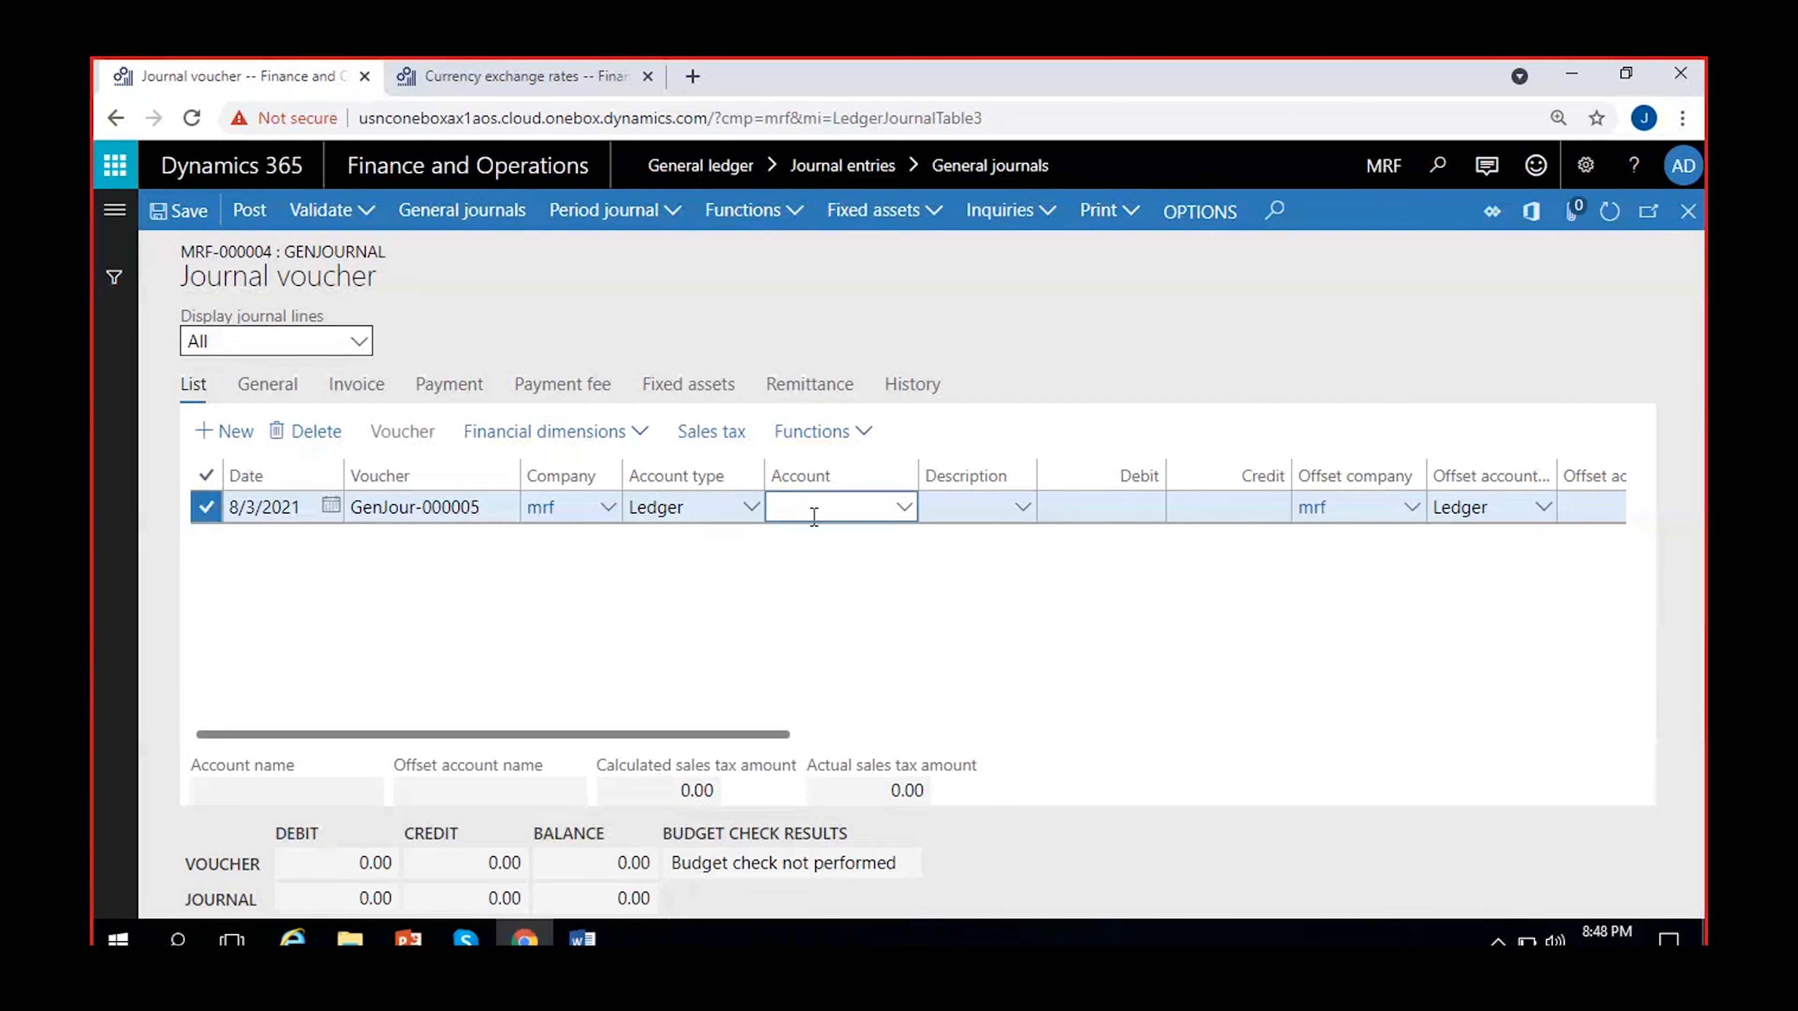
left_click(904, 508)
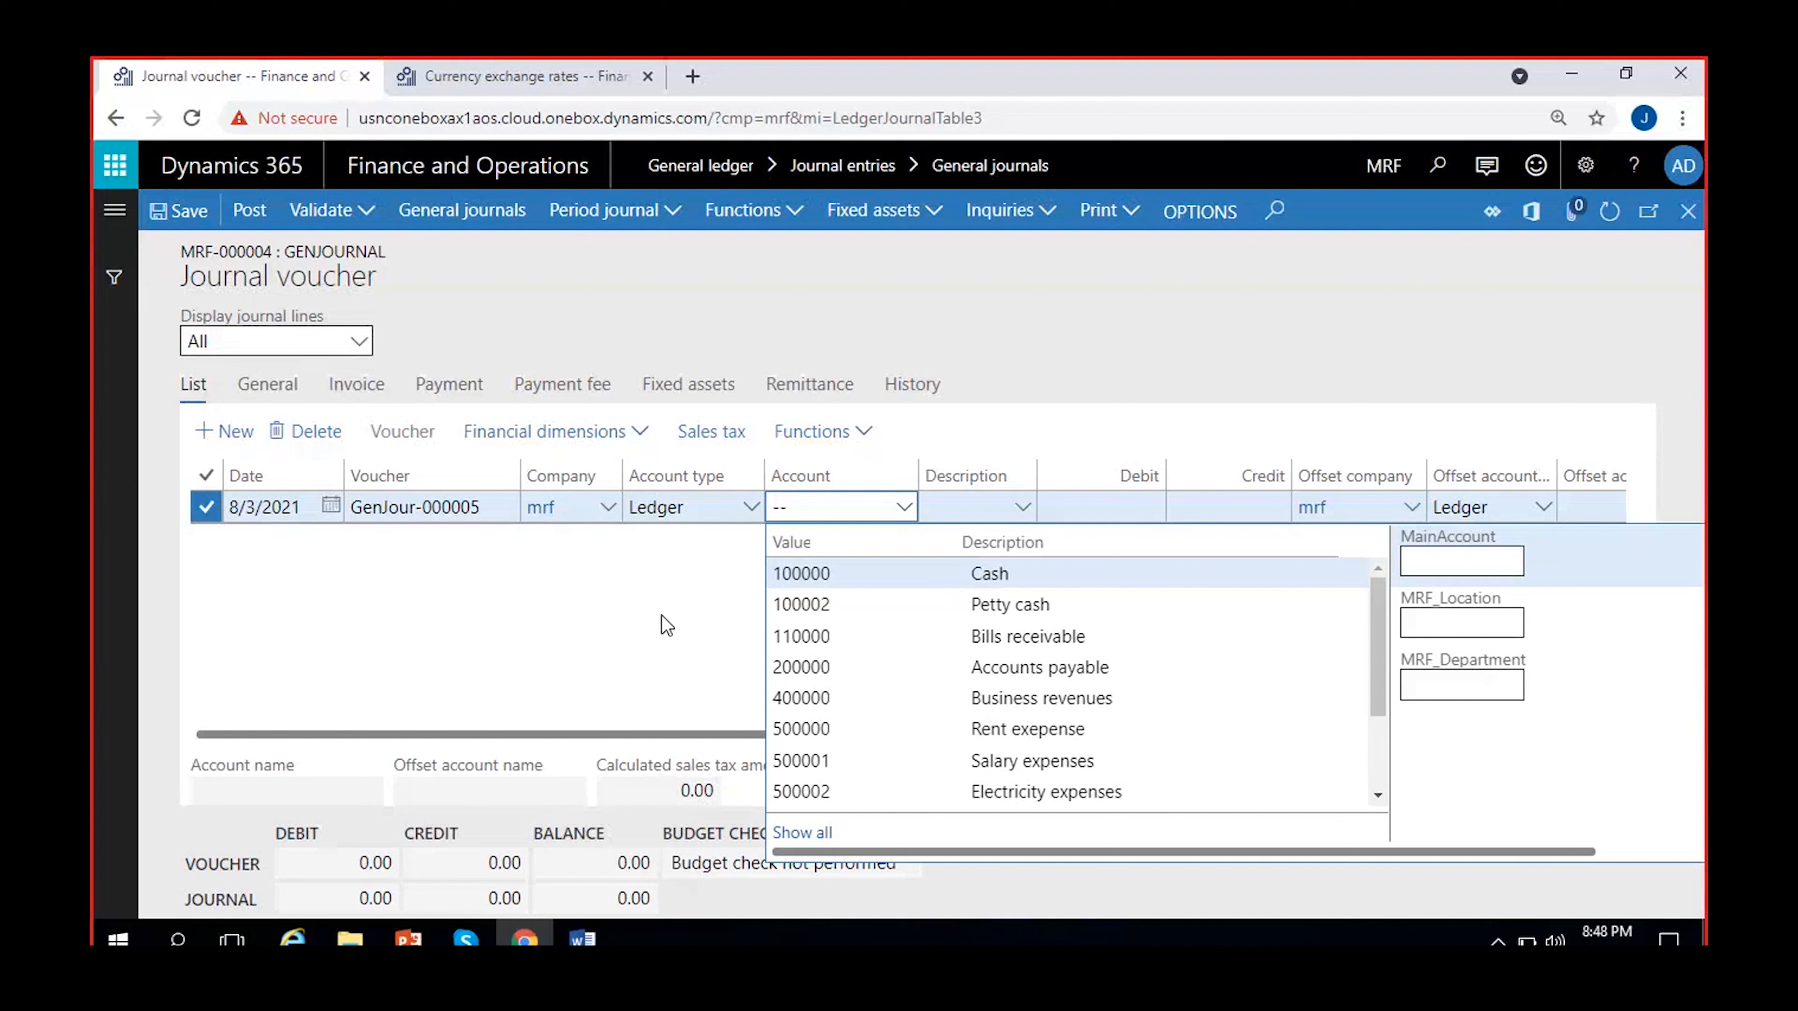
type("trav")
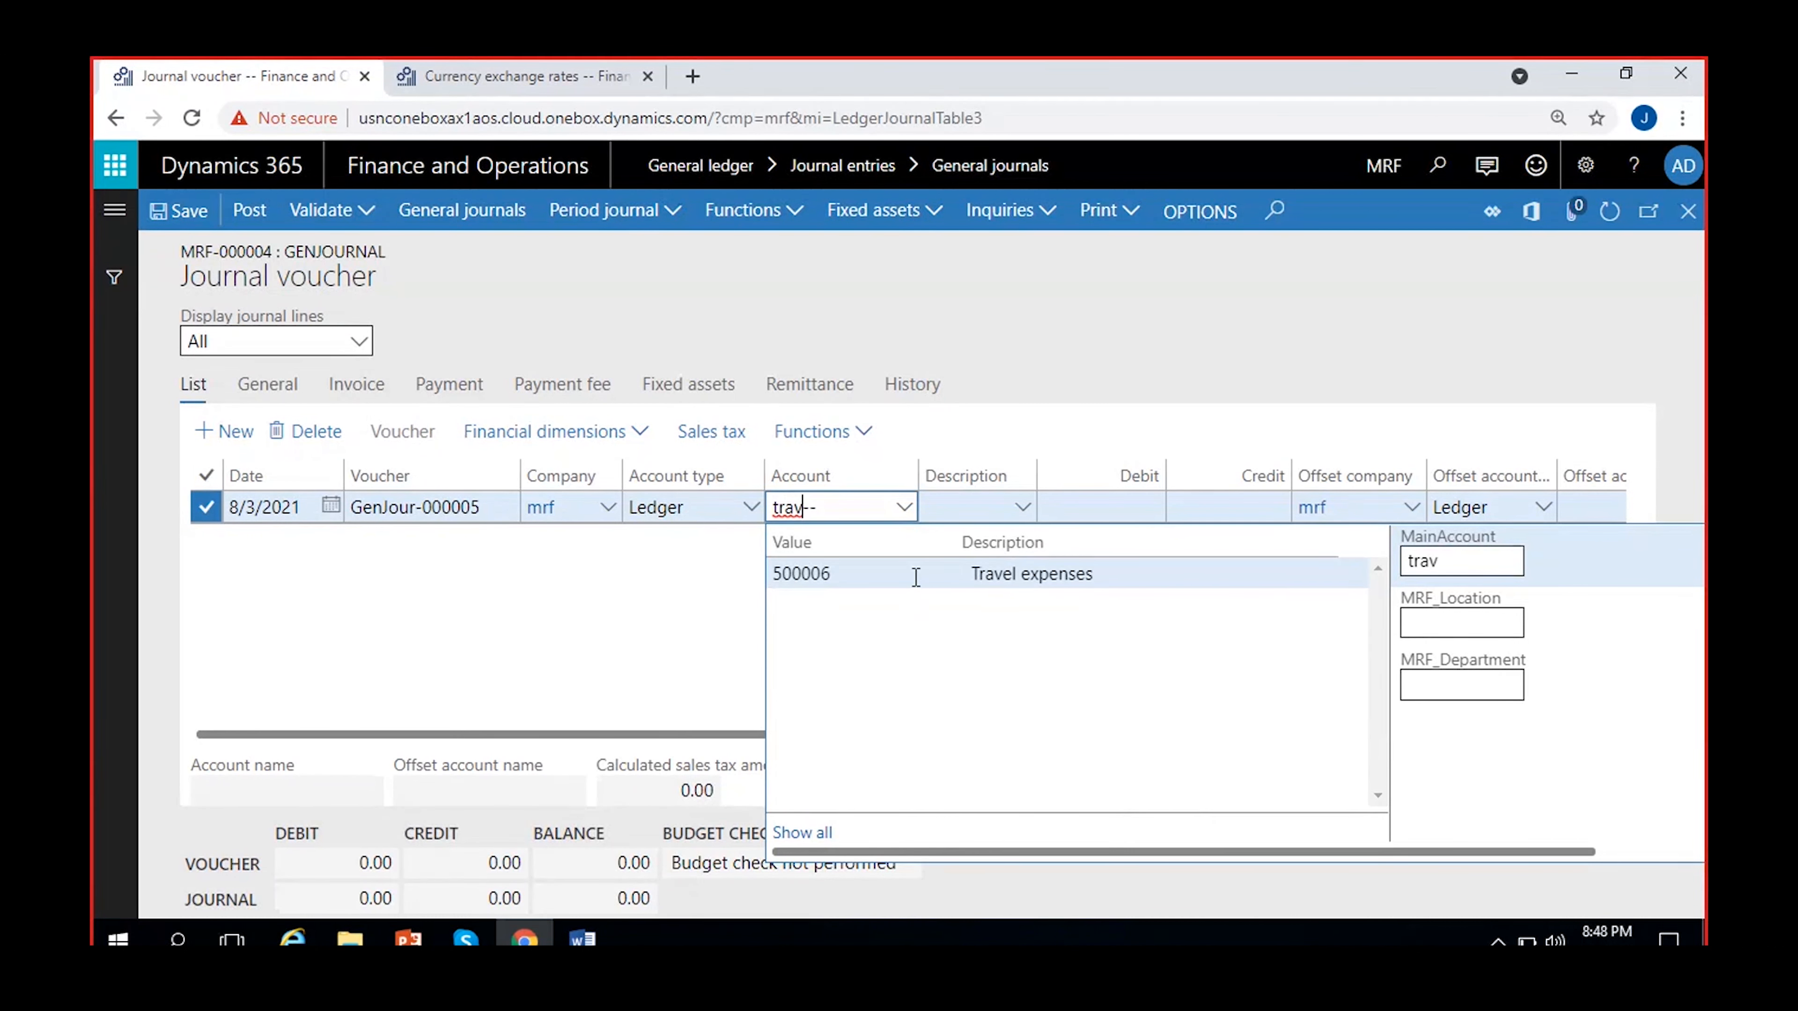
left_click(915, 575)
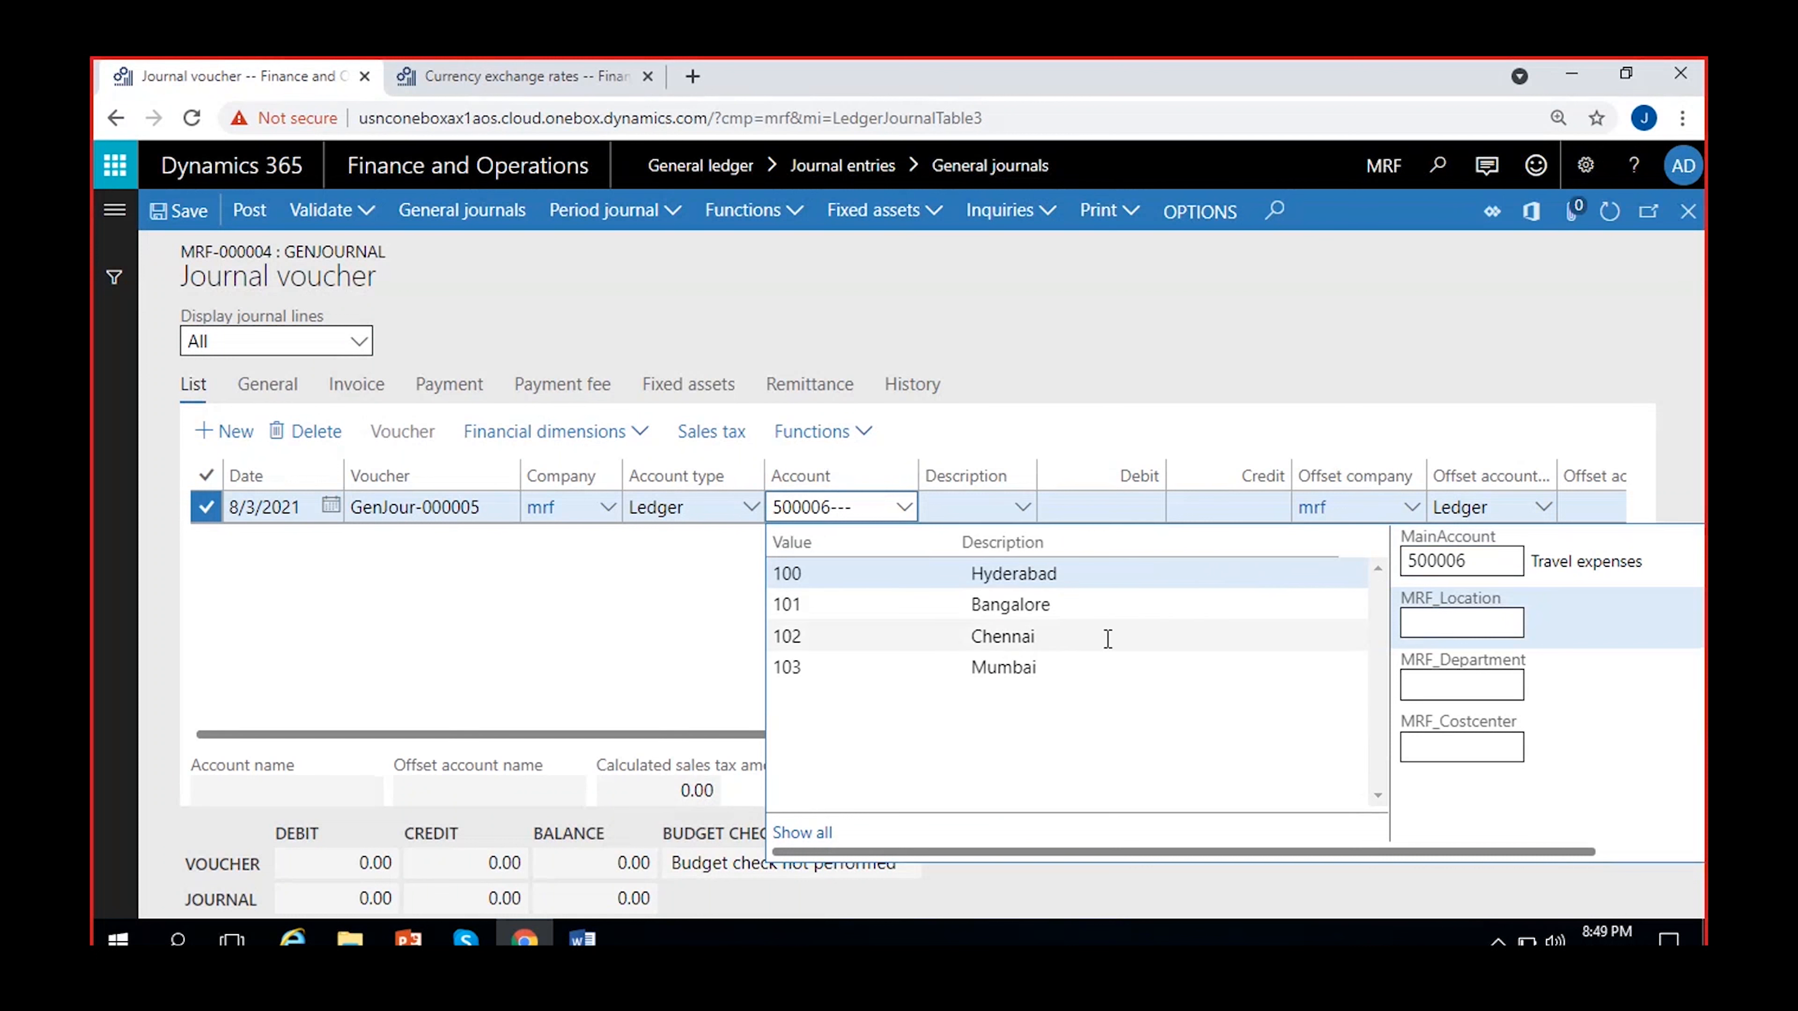
left_click(1079, 637)
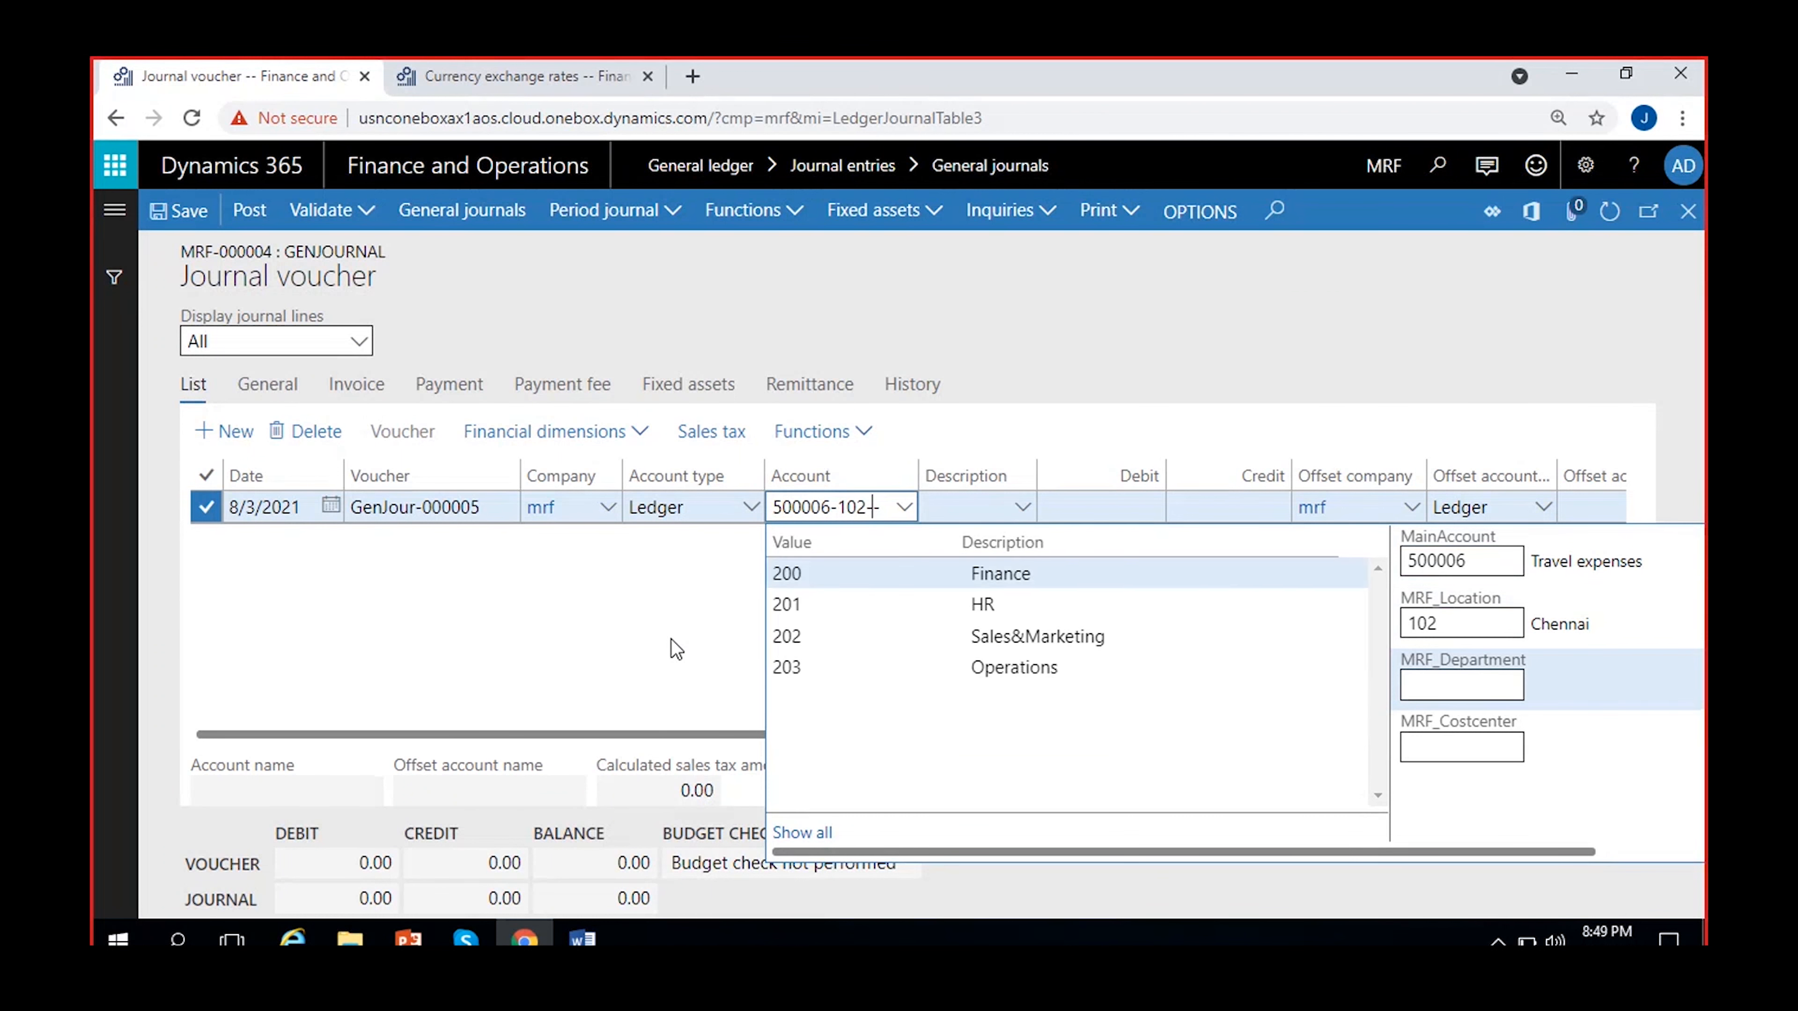
left_click(671, 640)
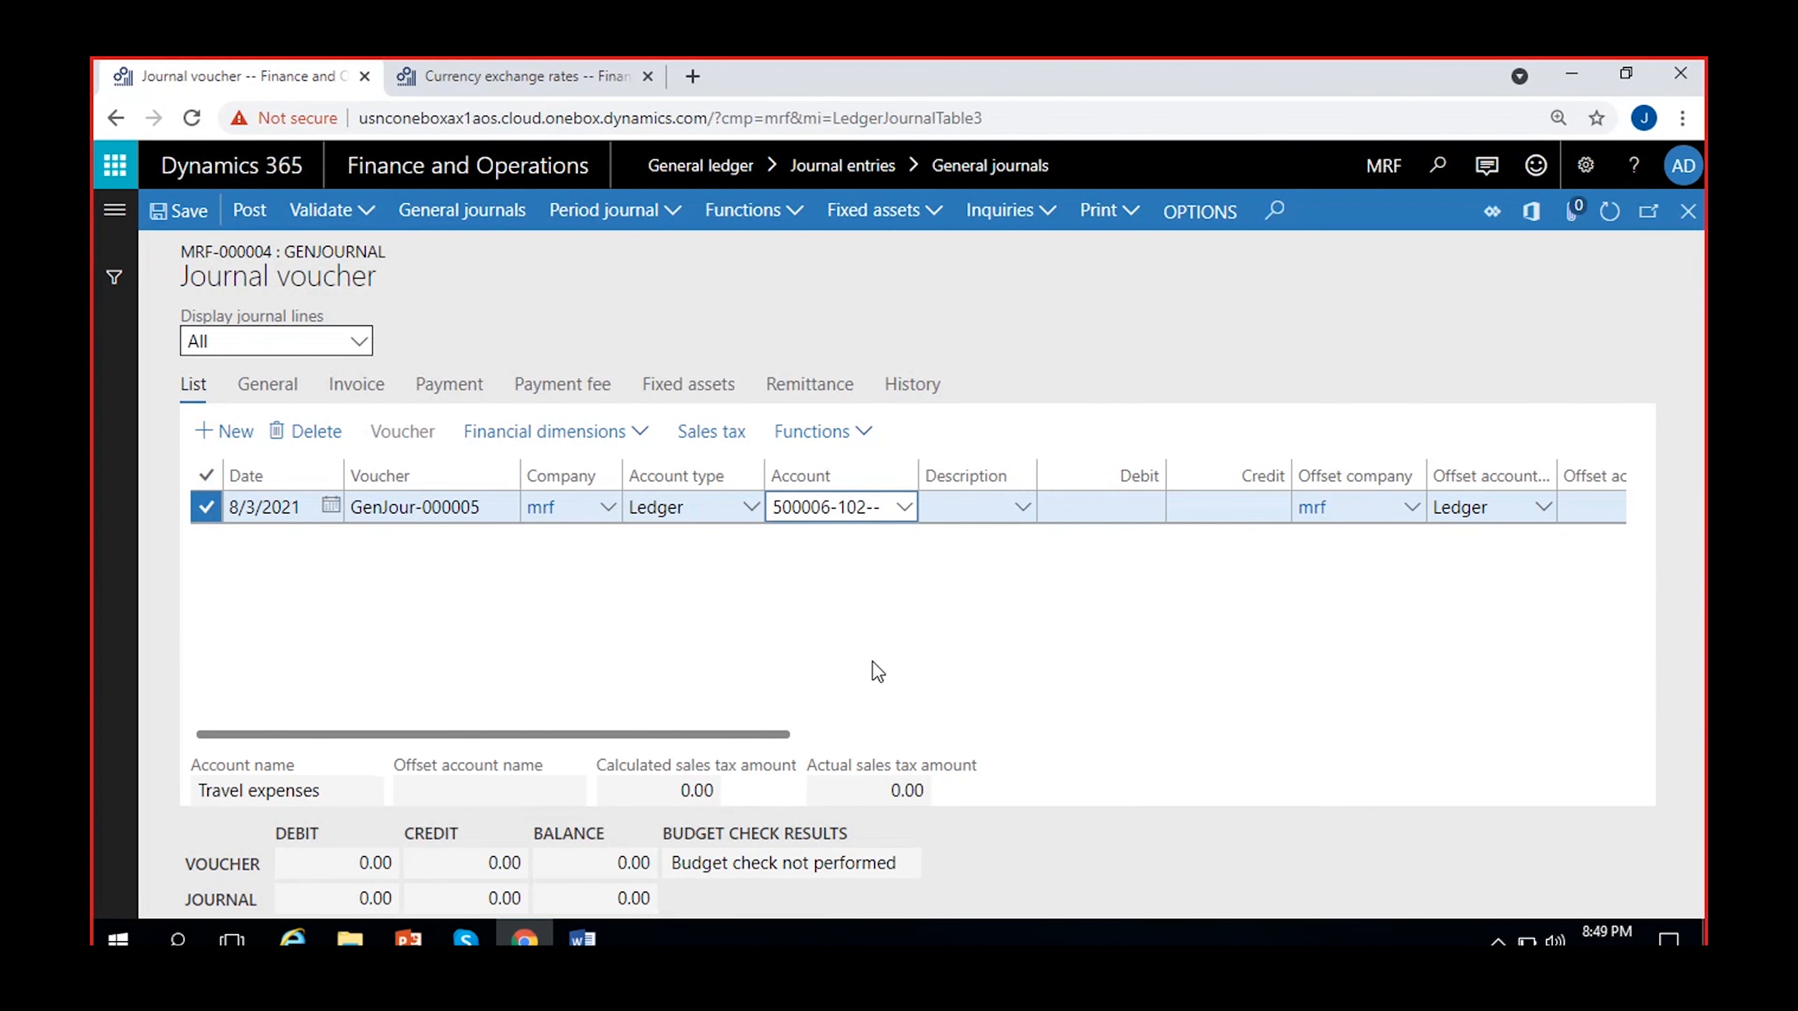
left_click(816, 597)
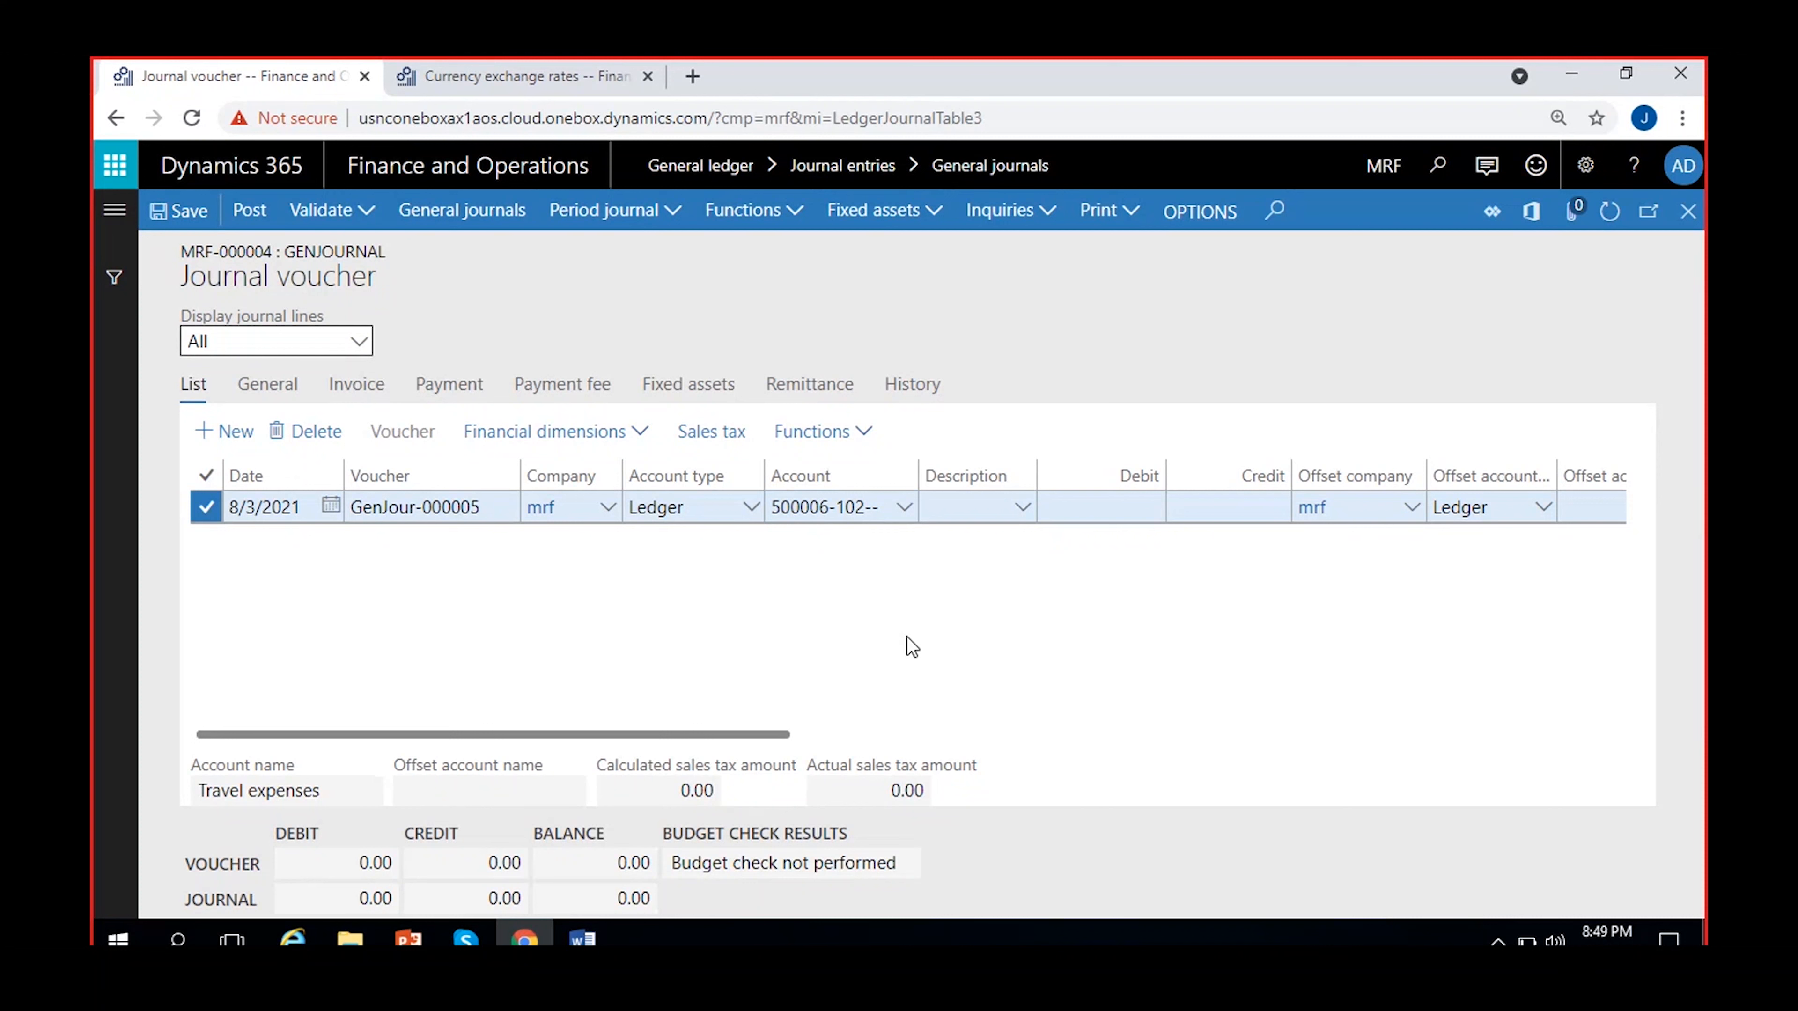
Enter a debit of 1000 on the travel expenses line and save the journal voucher.
left_click(1062, 508)
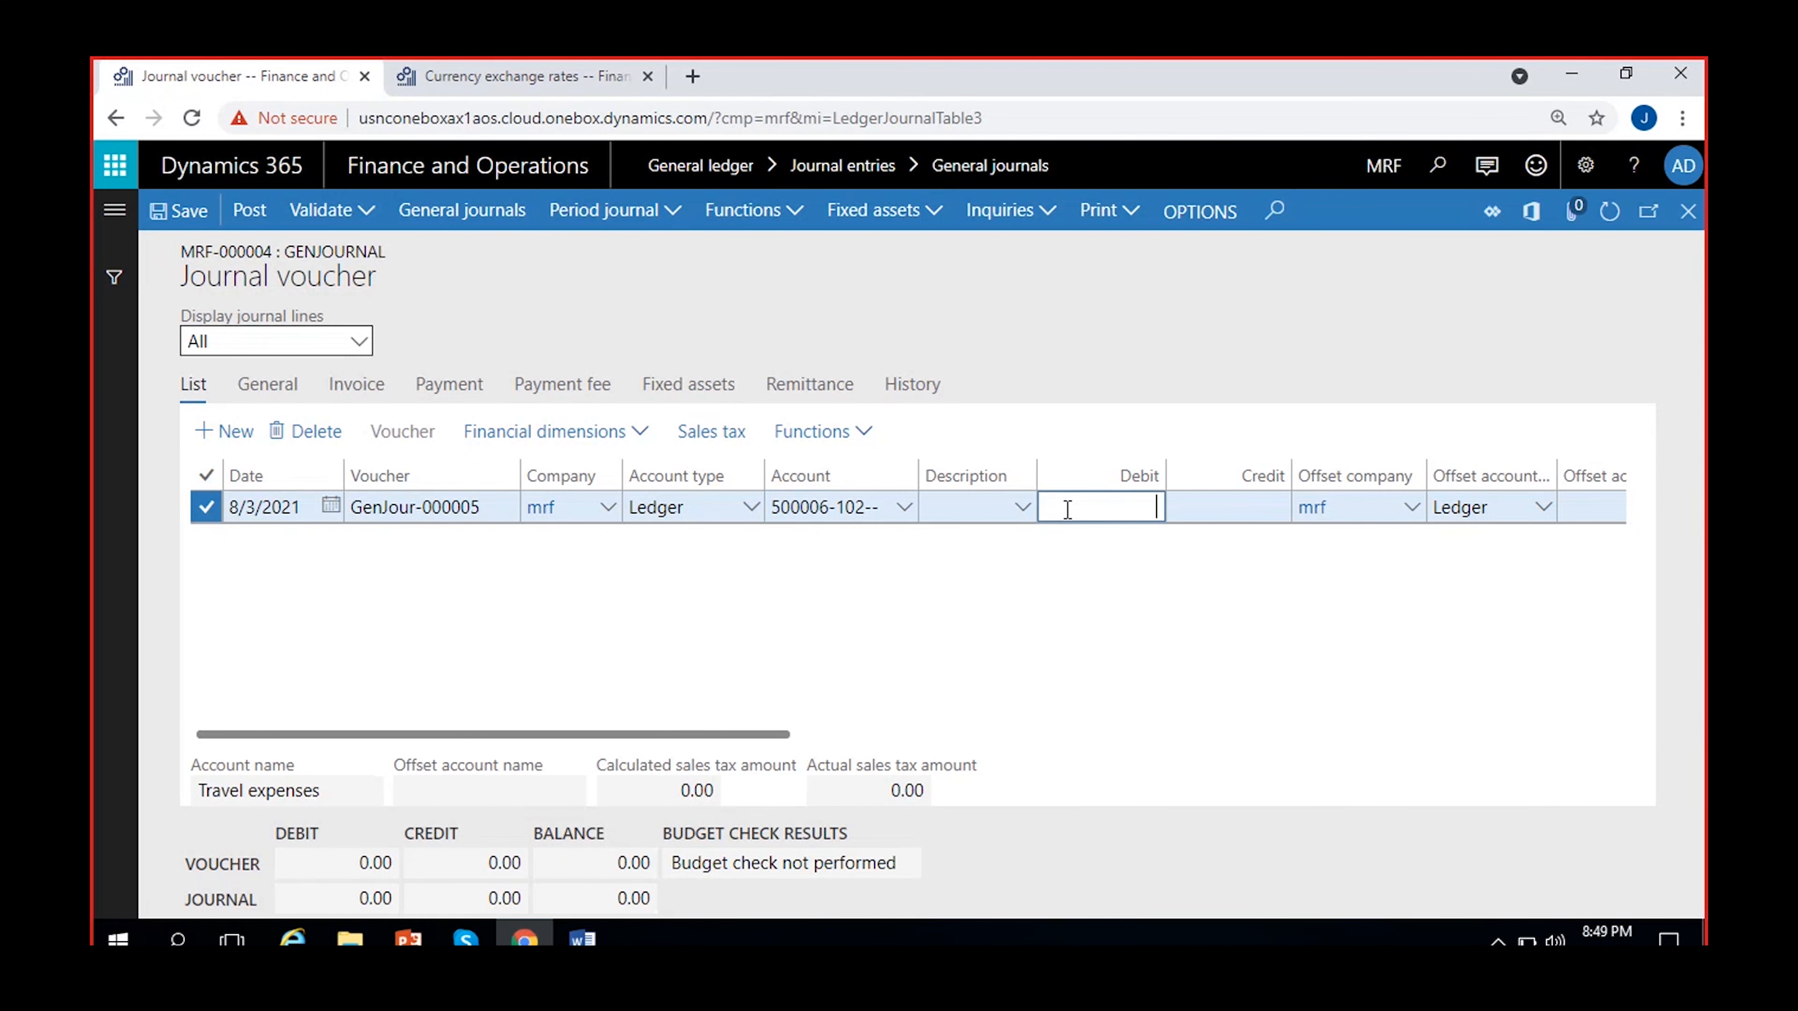
type("1000")
scroll(1056, 720, "right", 2)
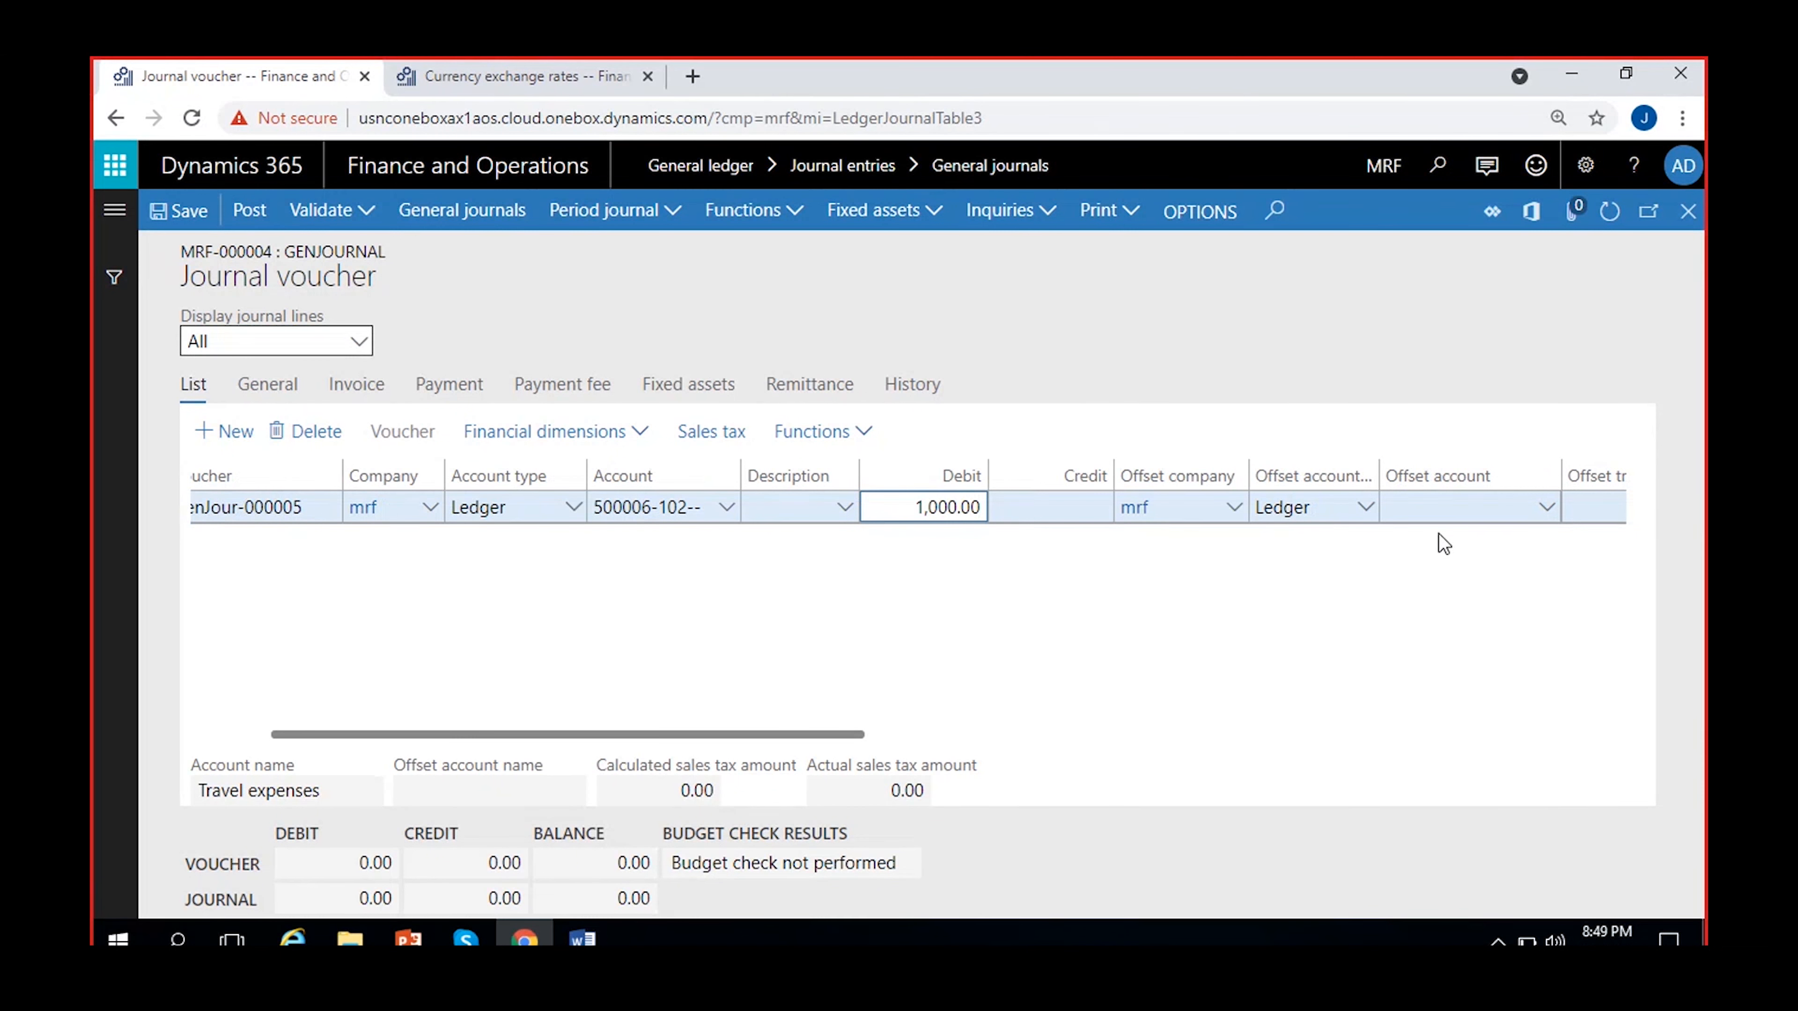
scroll(739, 597, "left", 2)
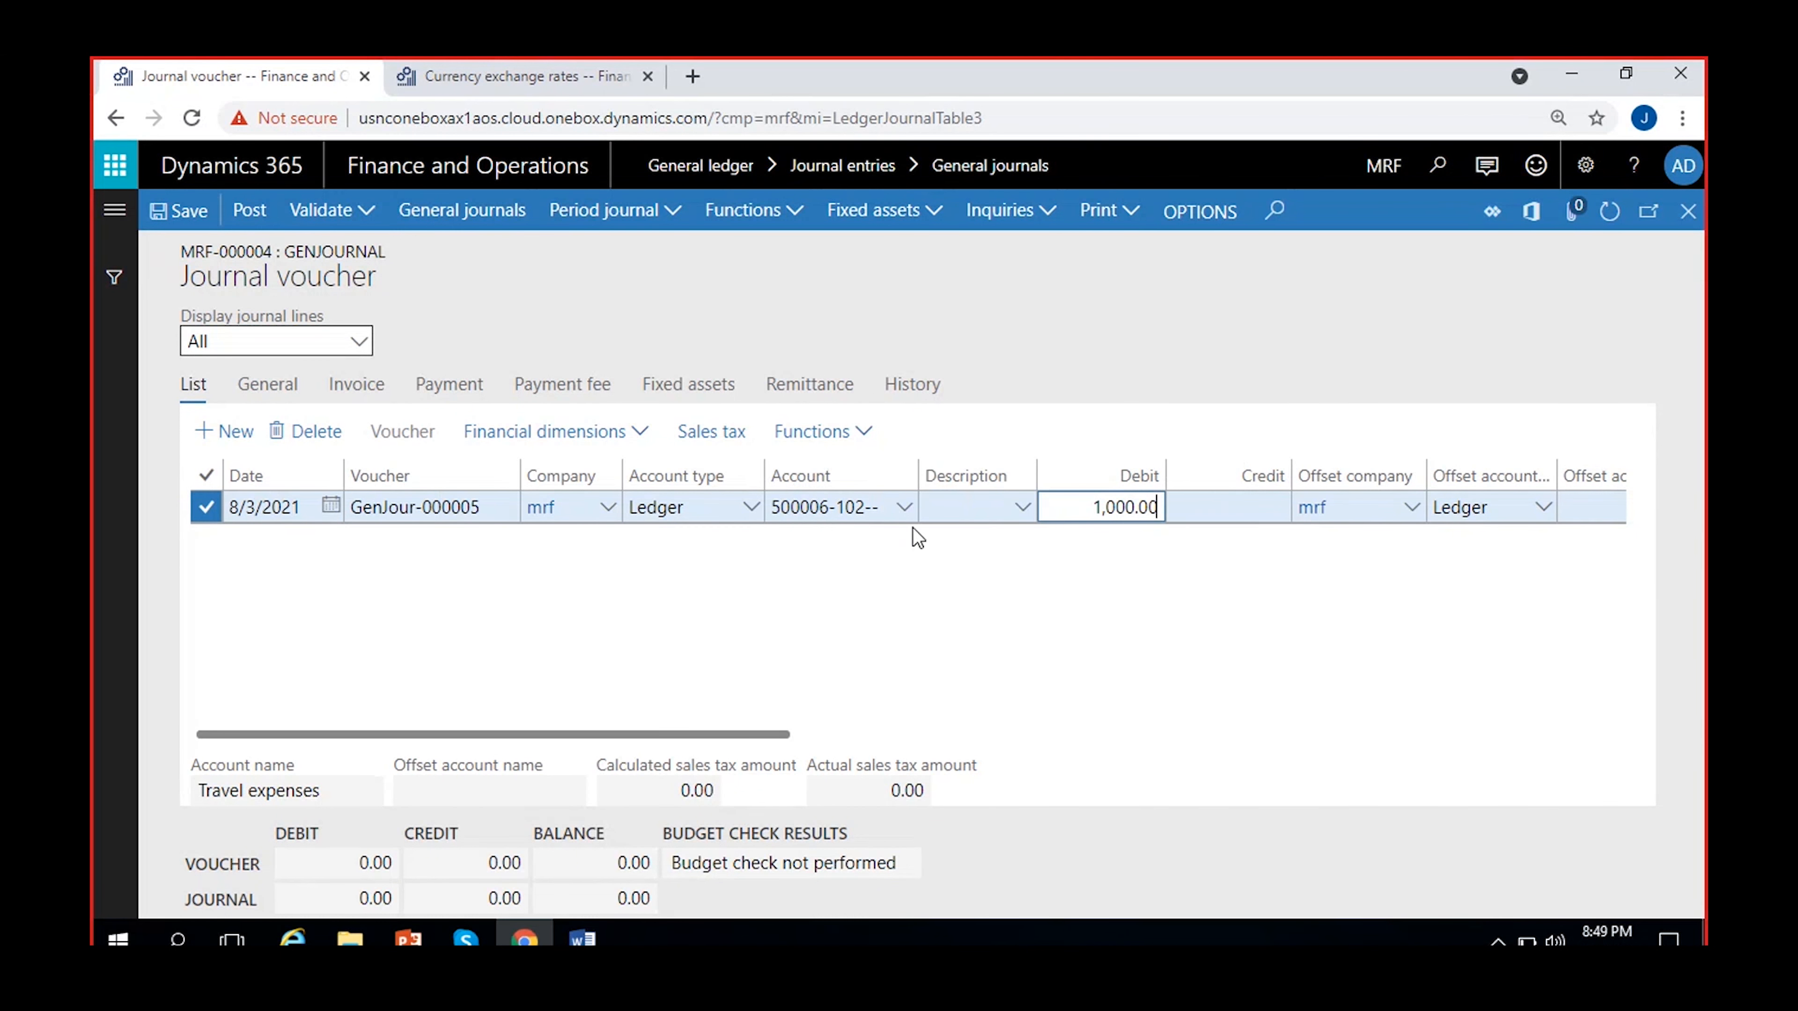
left_click(772, 643)
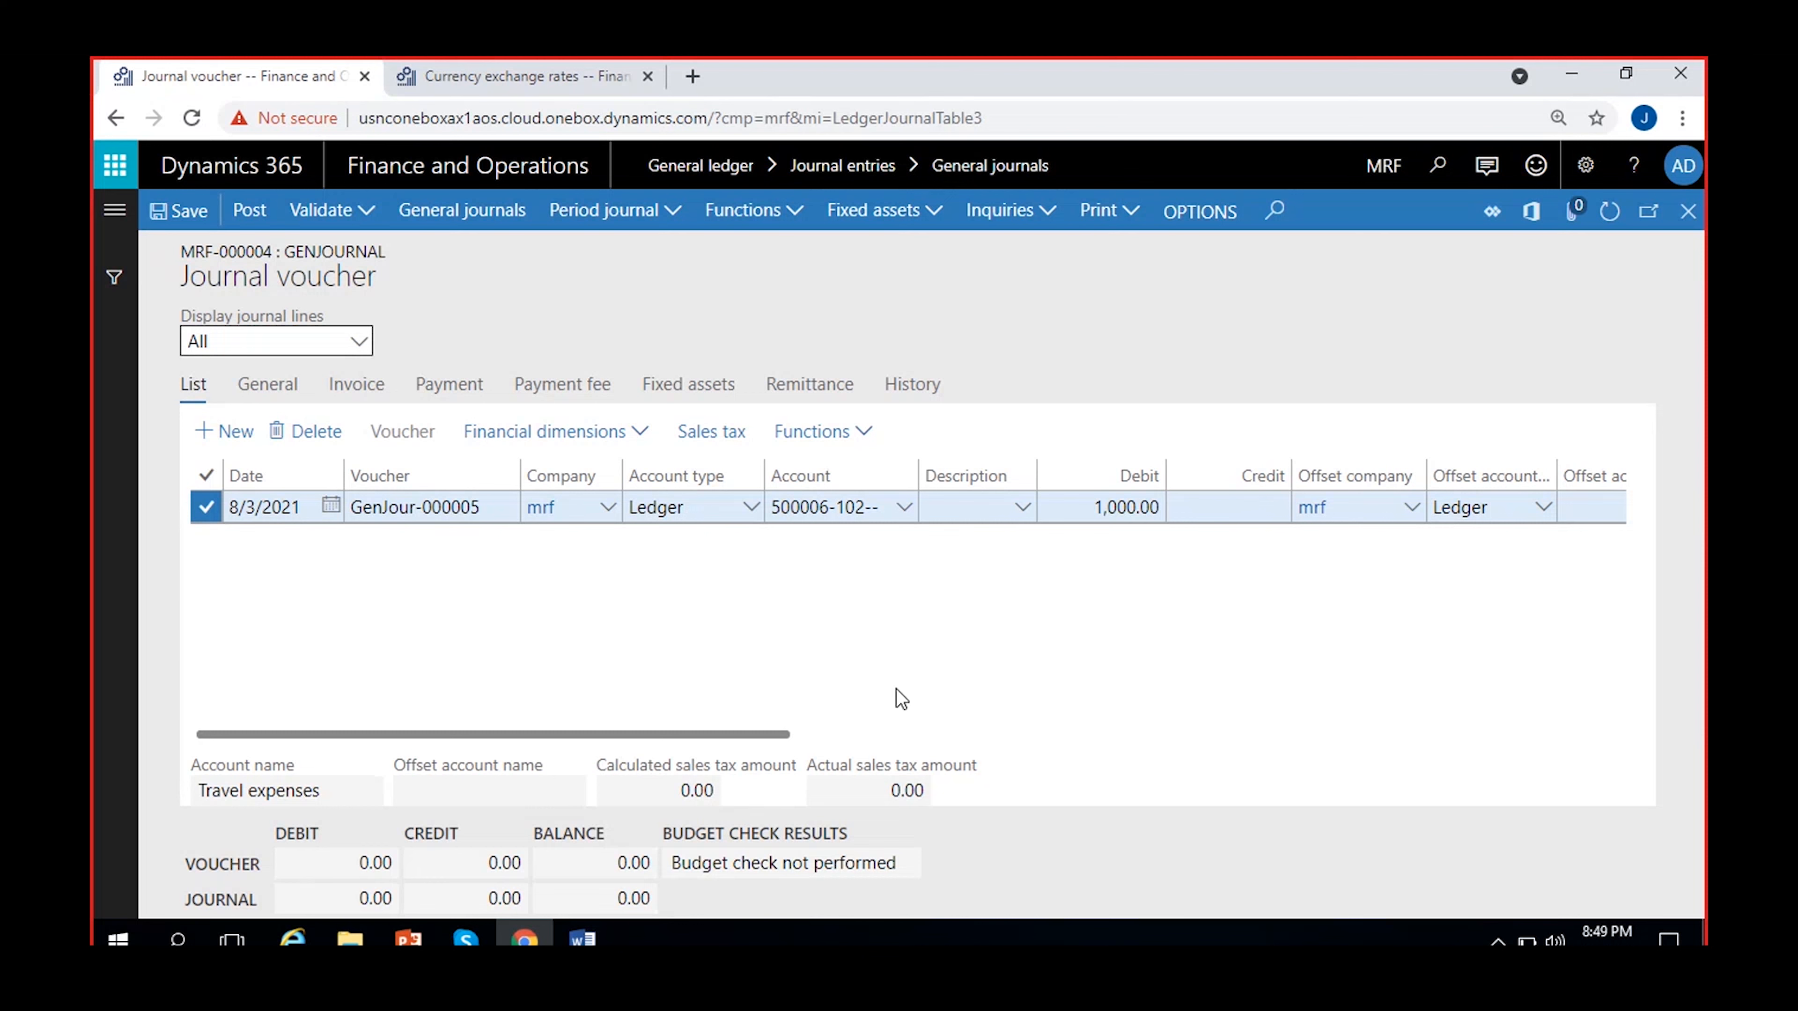
scroll(1004, 677, "right", 5)
scroll(1060, 616, "right", 2)
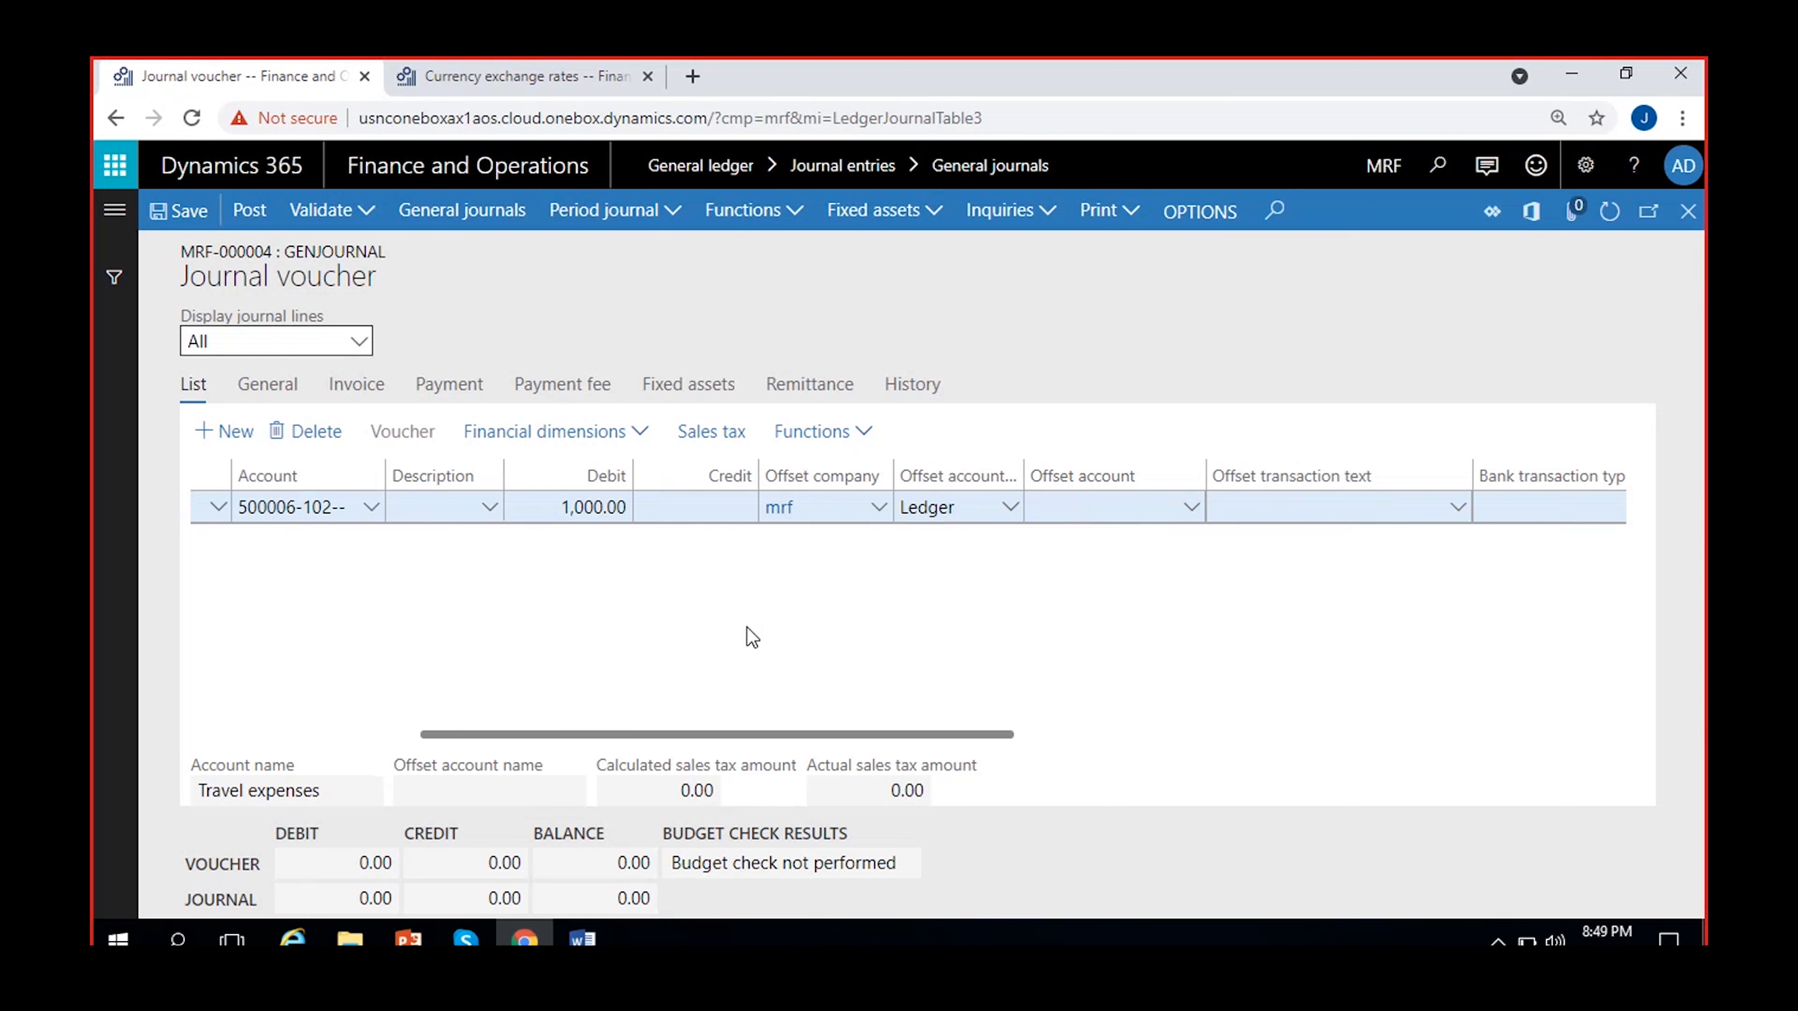
scroll(708, 626, "left", 3)
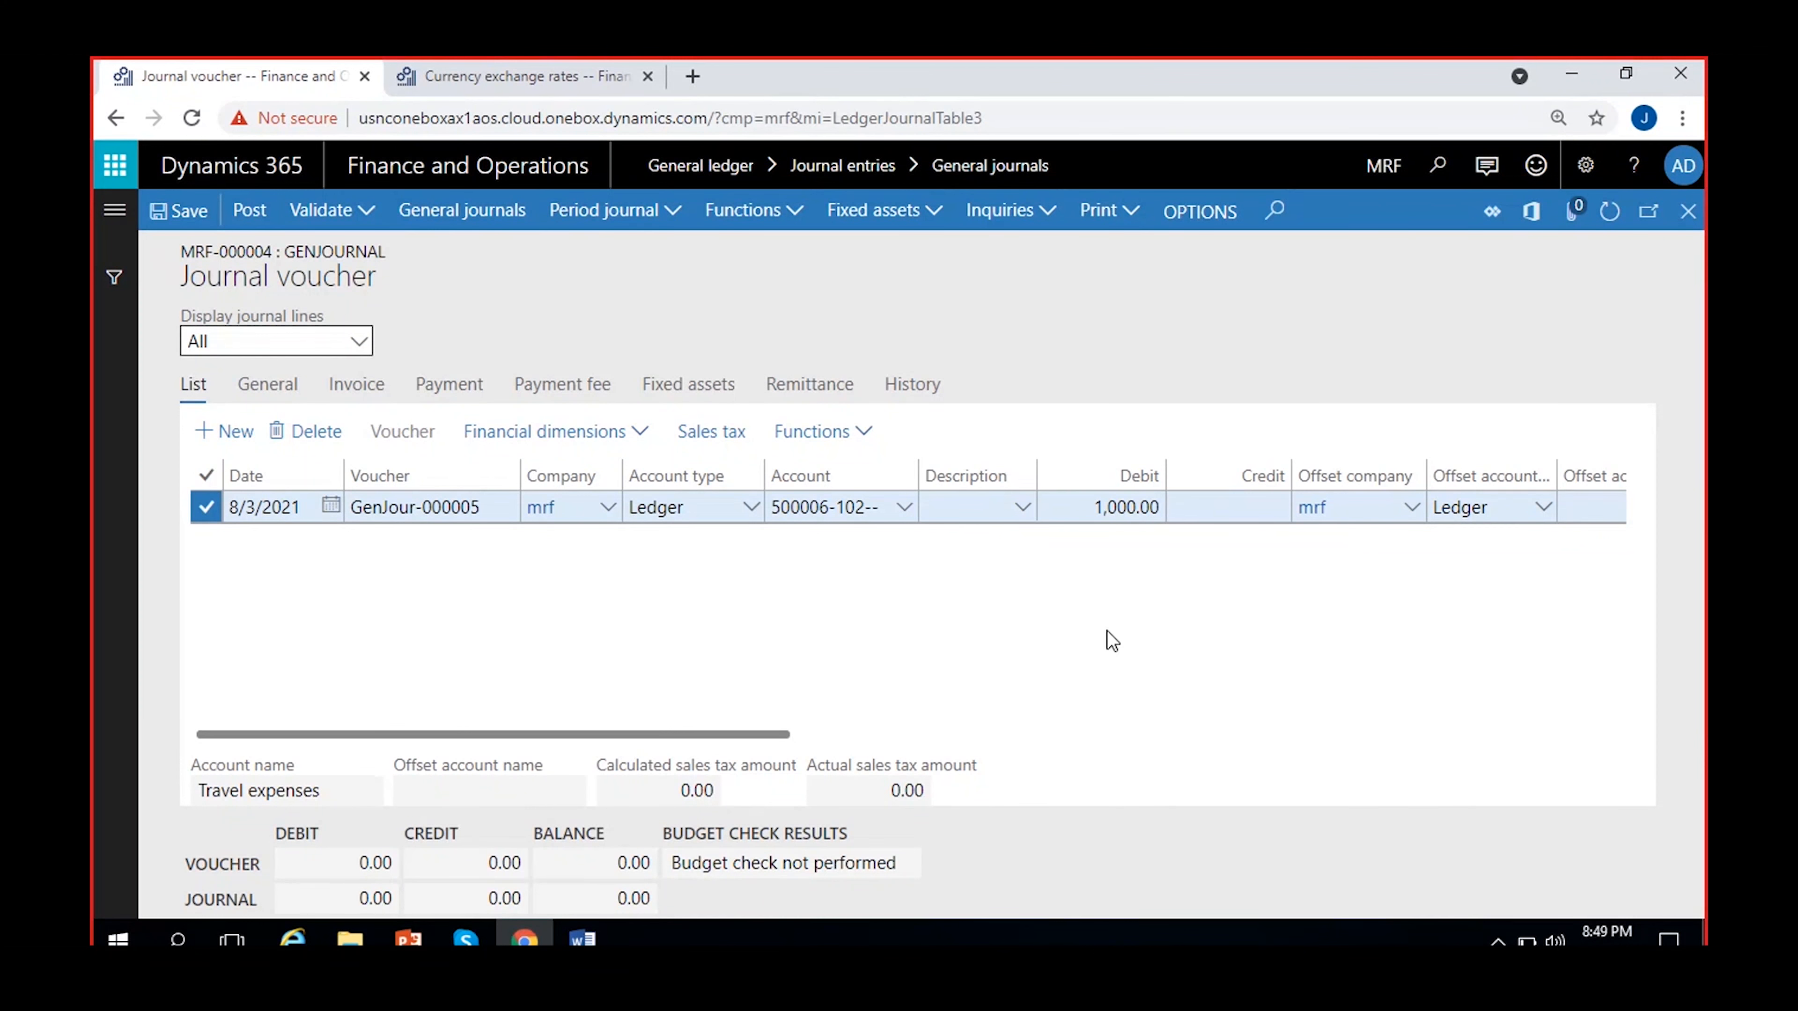
left_click(186, 221)
Check the voucher's debit, credit and balance totals and the travel line's offset account column.
left_click(358, 863)
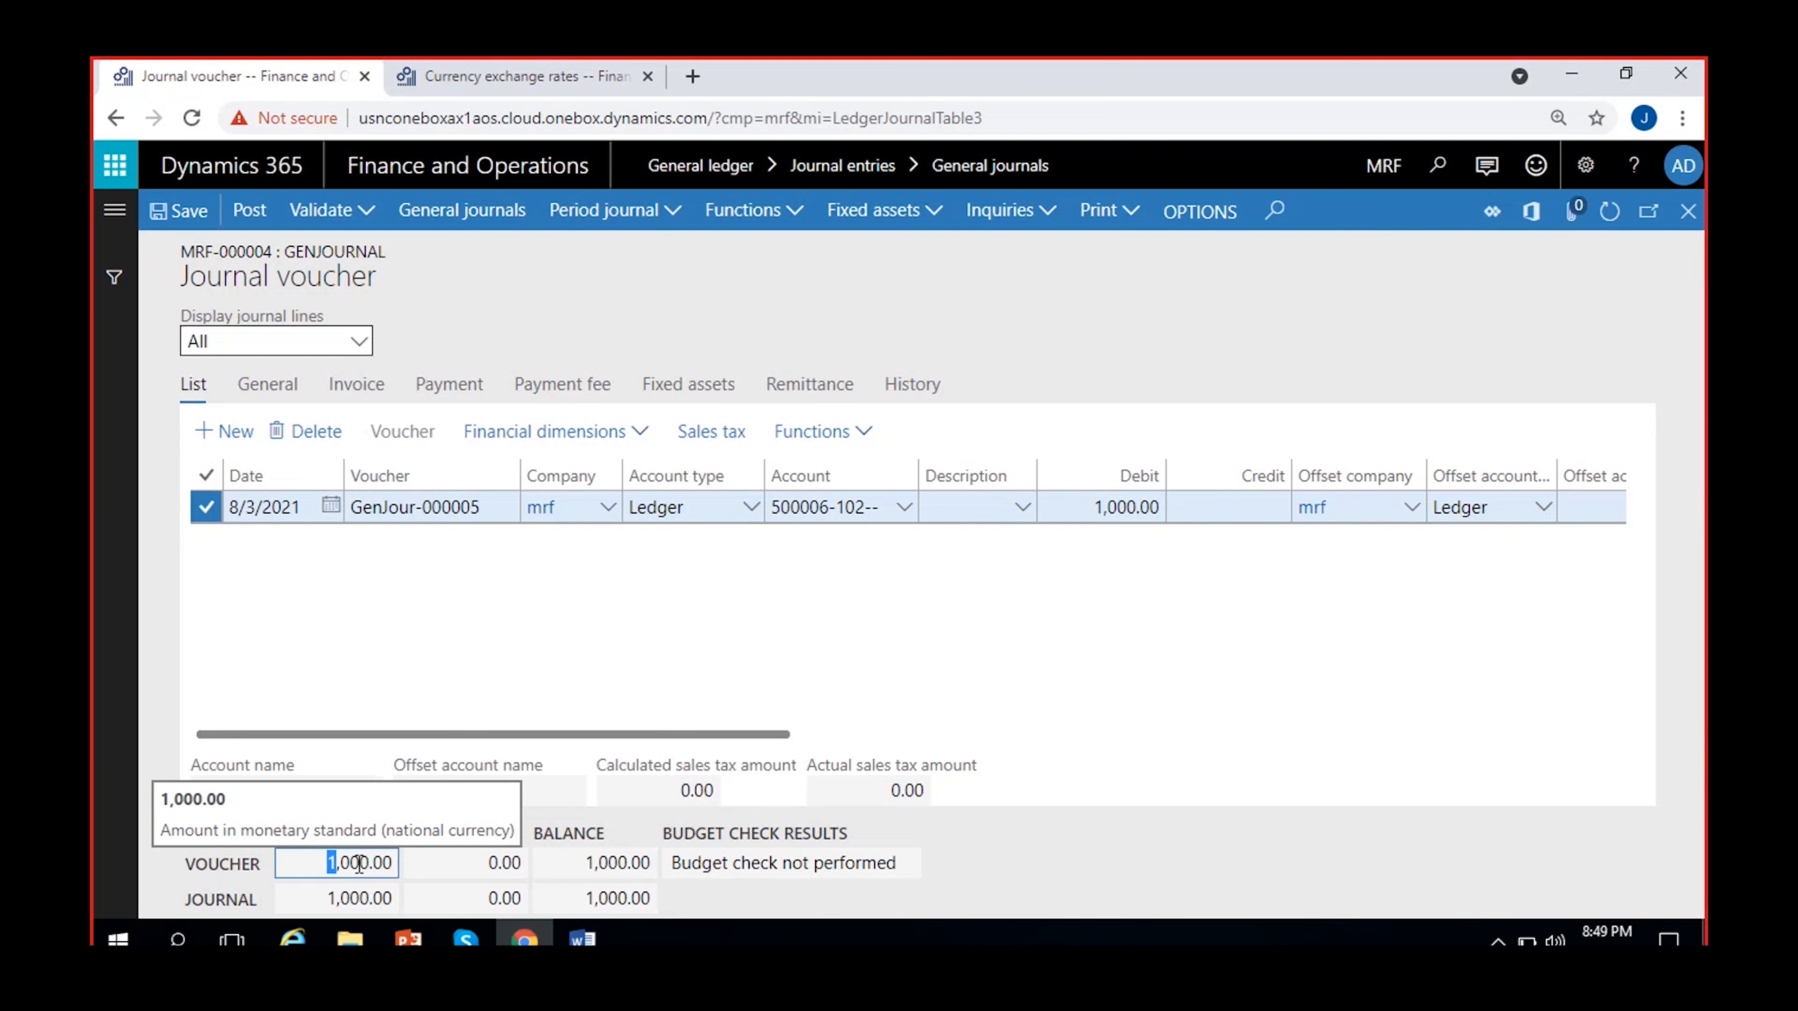
left_click(499, 863)
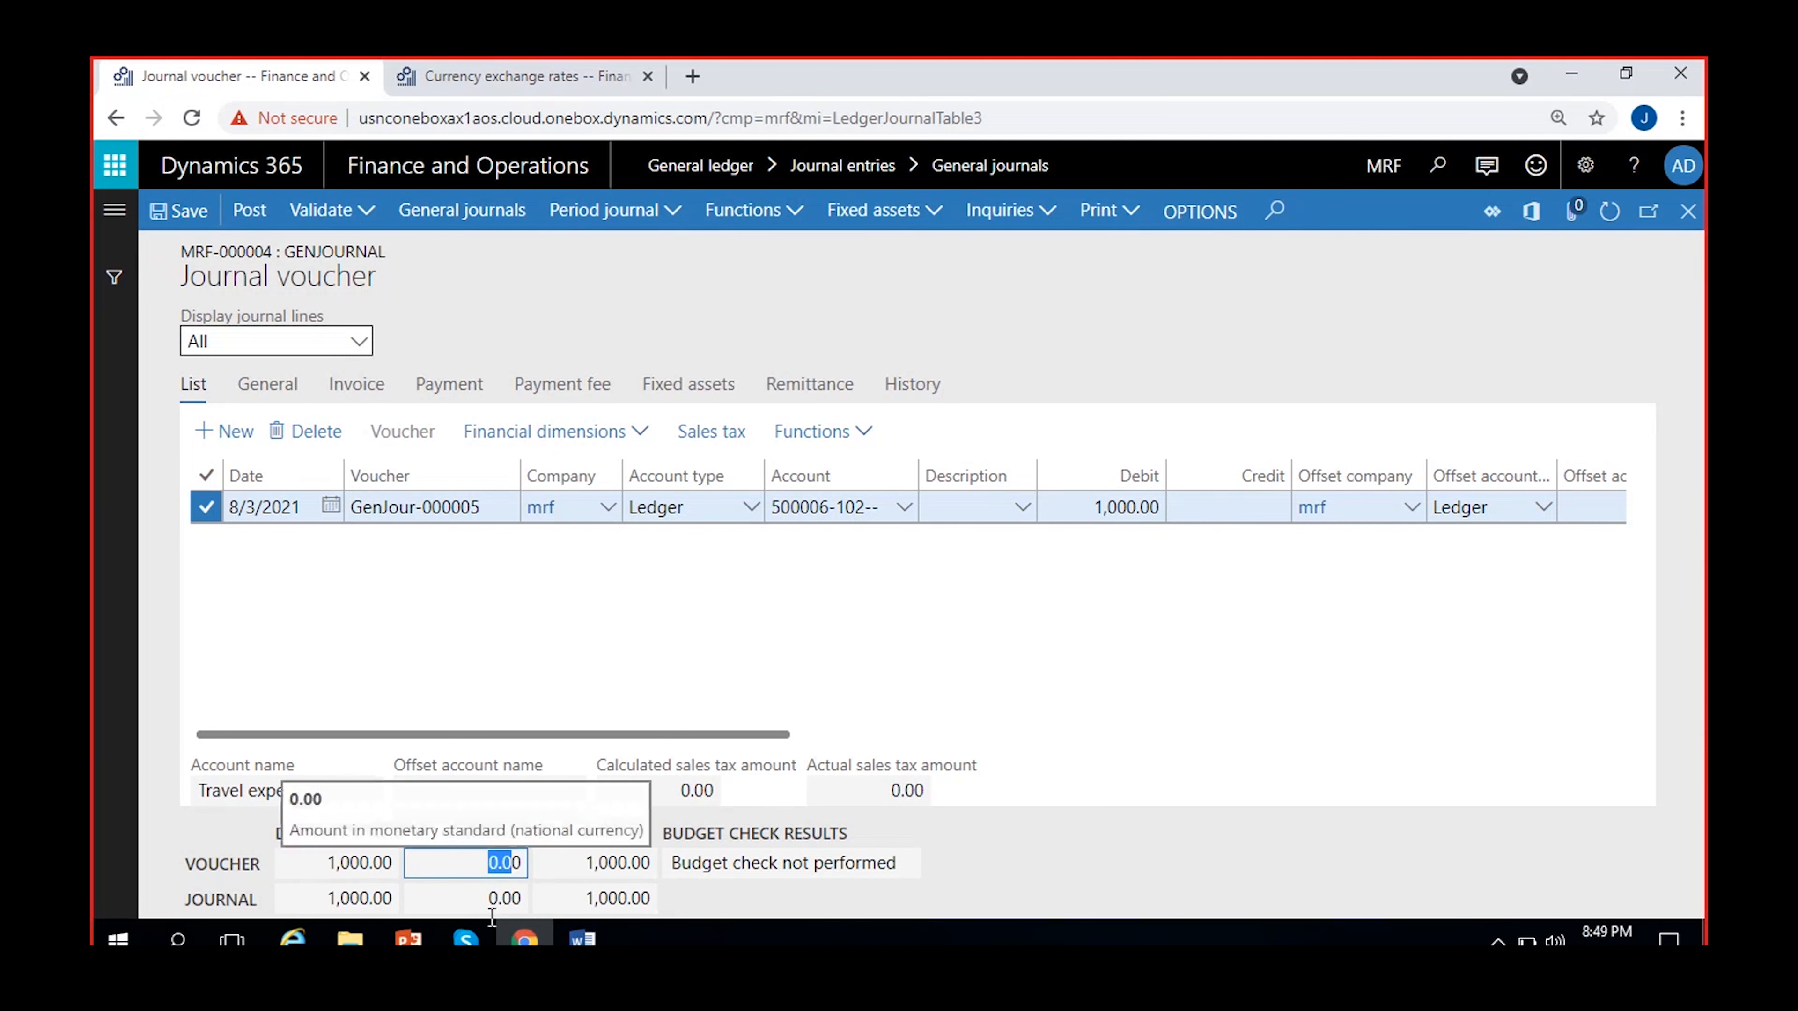
left_click(593, 876)
left_click(1116, 659)
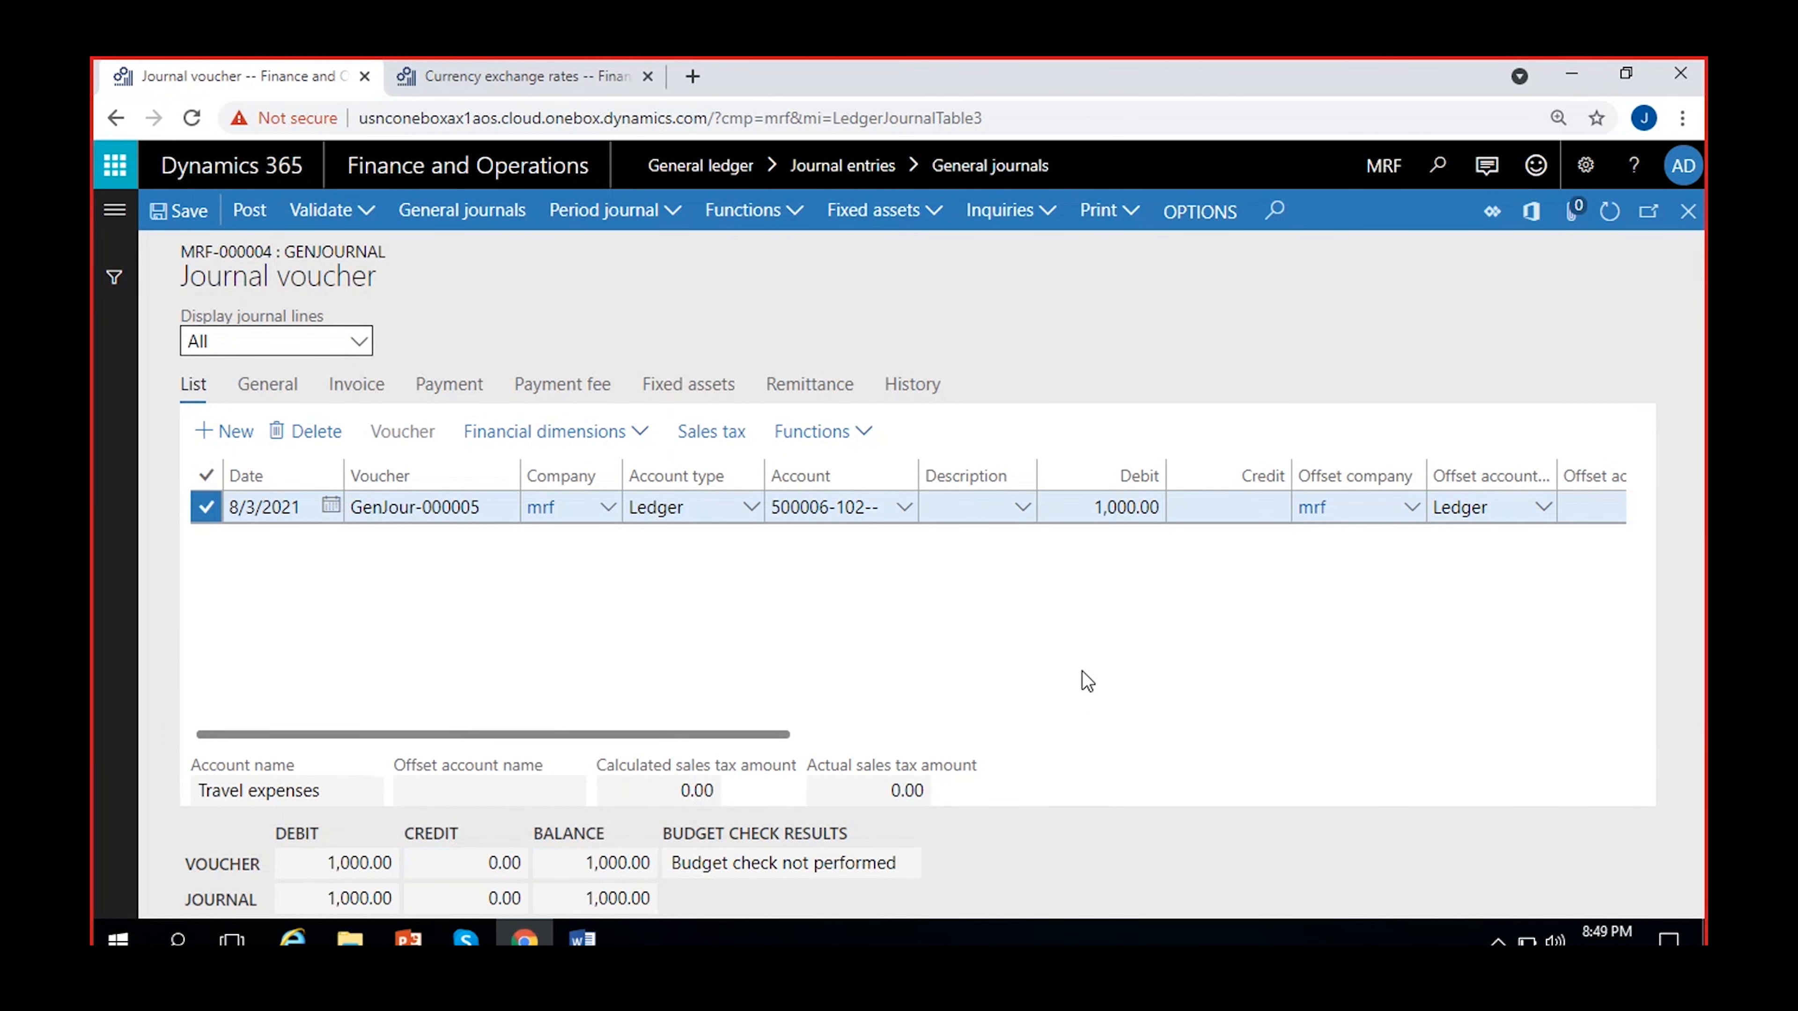
scroll(1081, 672, "right", 2)
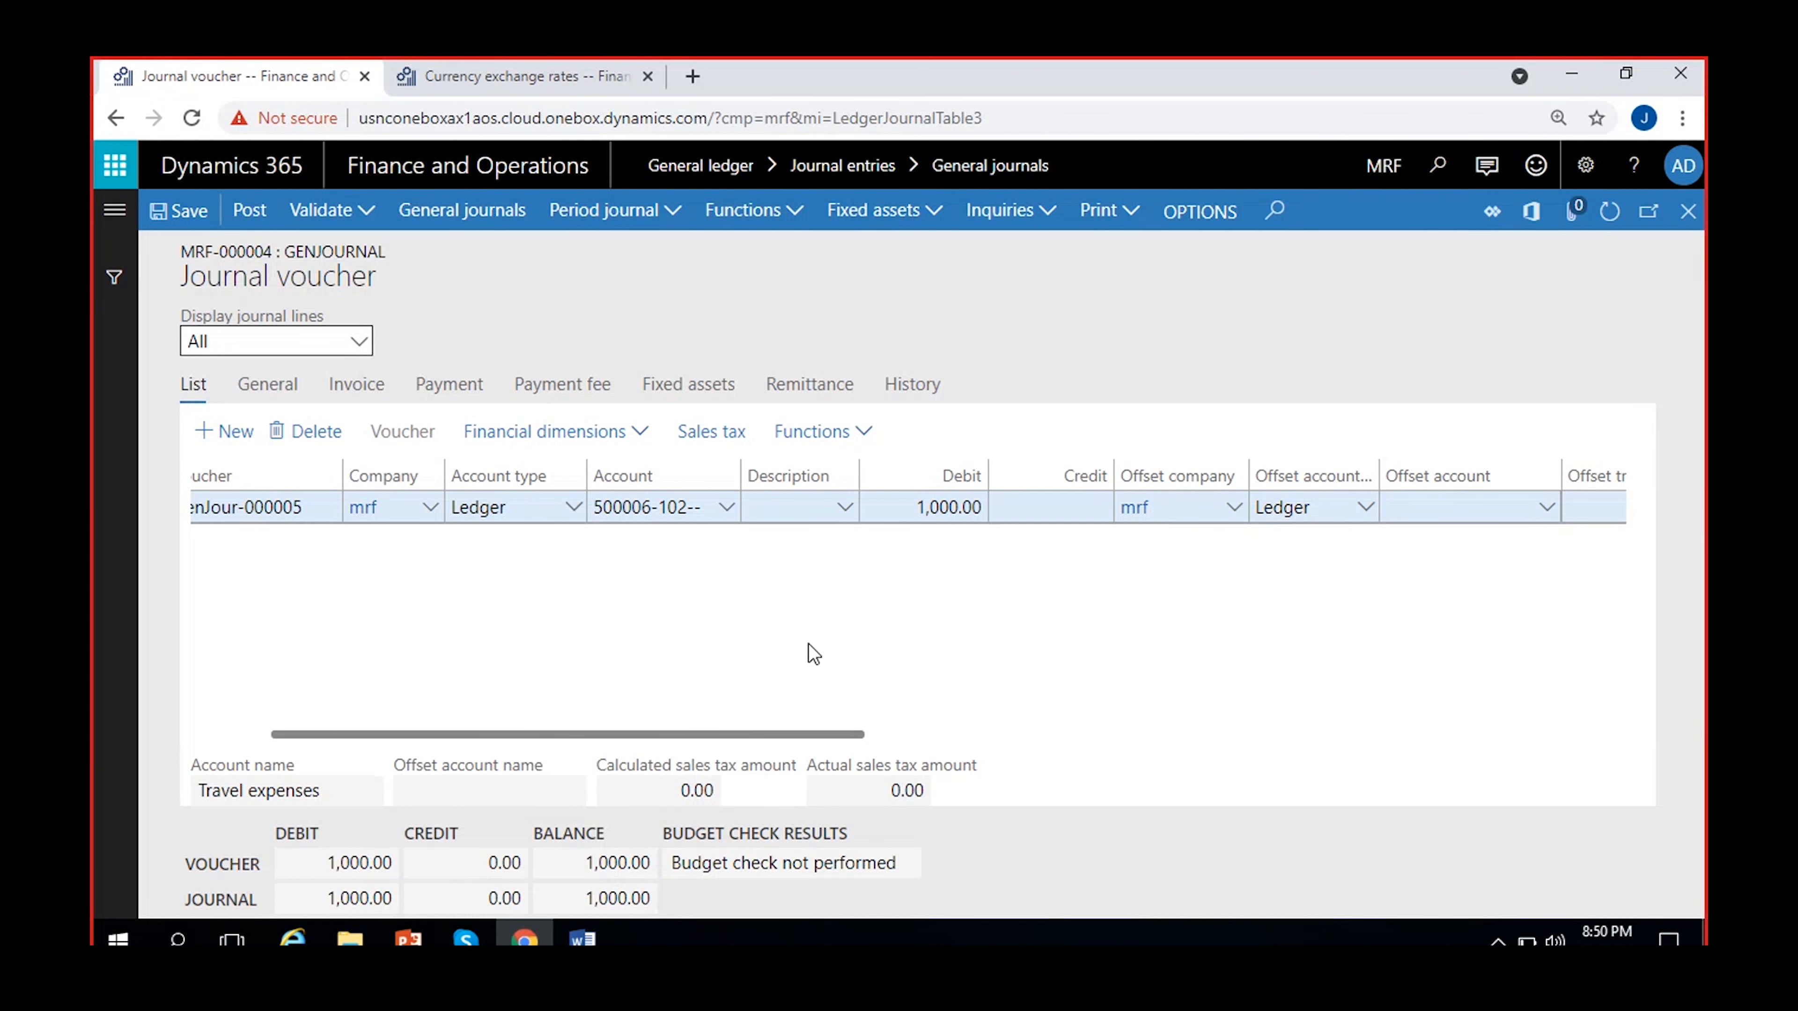
scroll(807, 645, "left", 3)
Add a journal line and set its account to 500000 Rent exepense with location 102 Chennai.
left_click(224, 431)
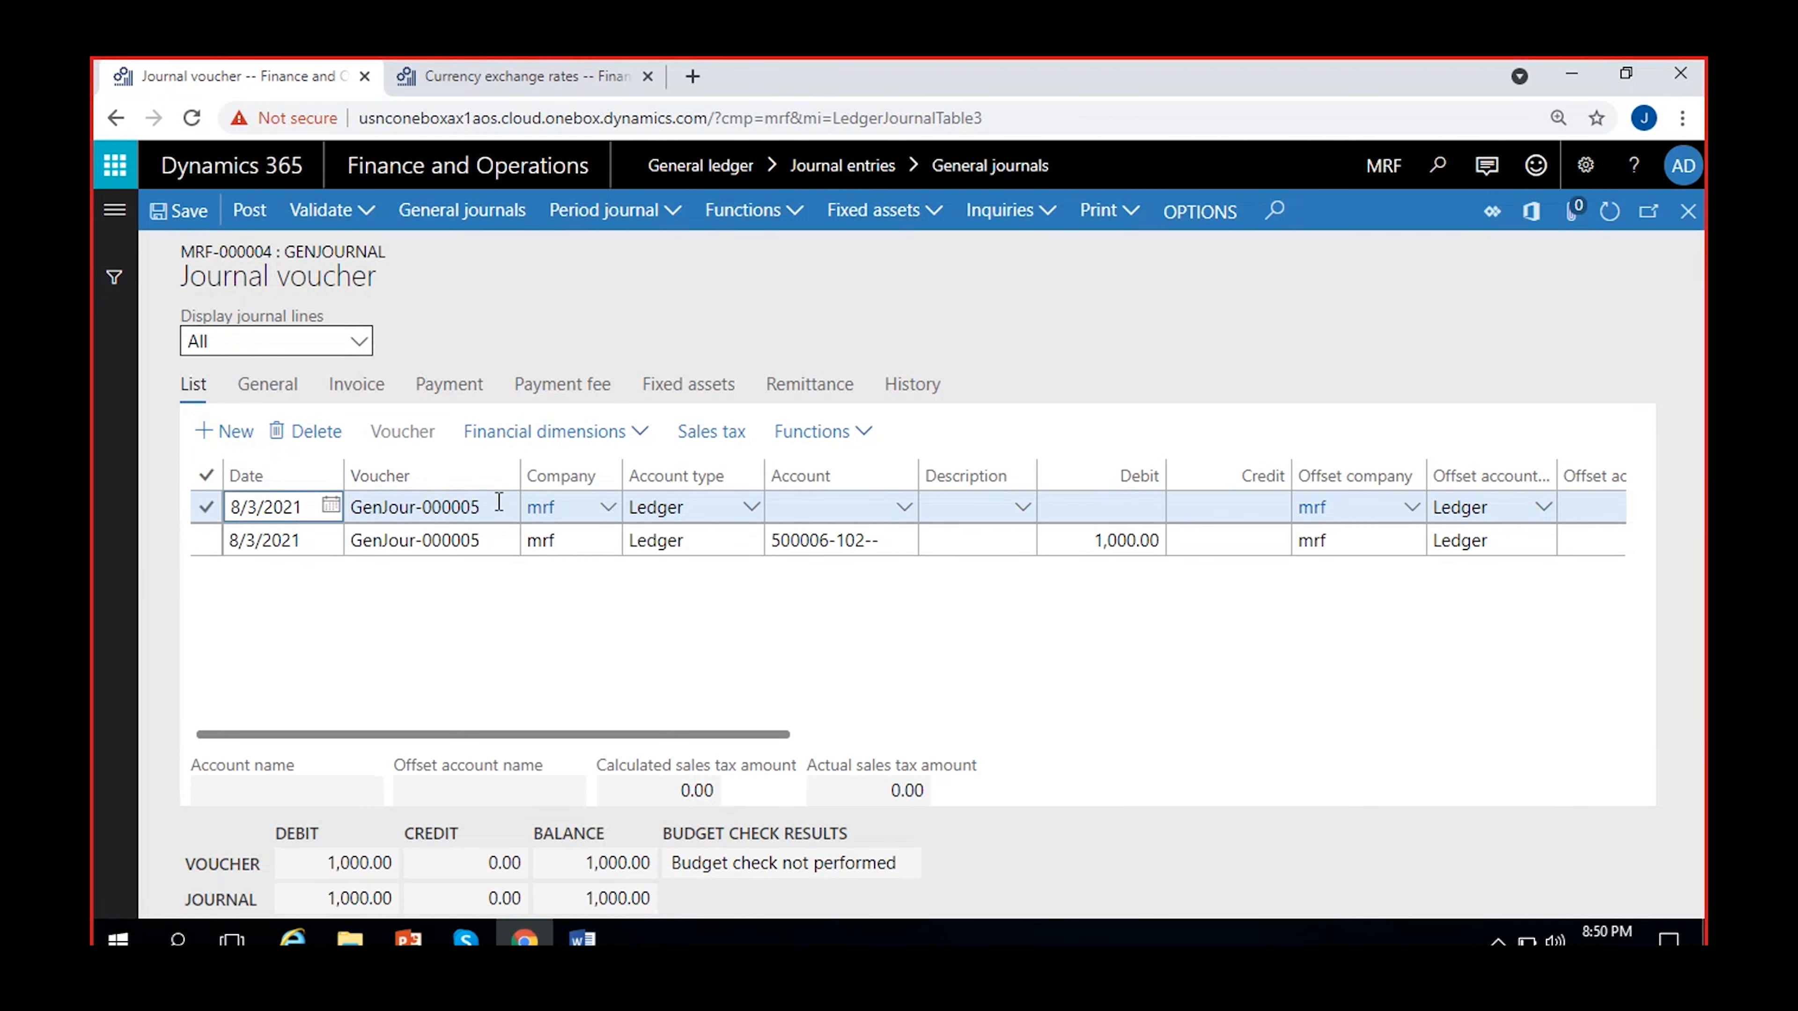
left_click(1218, 544)
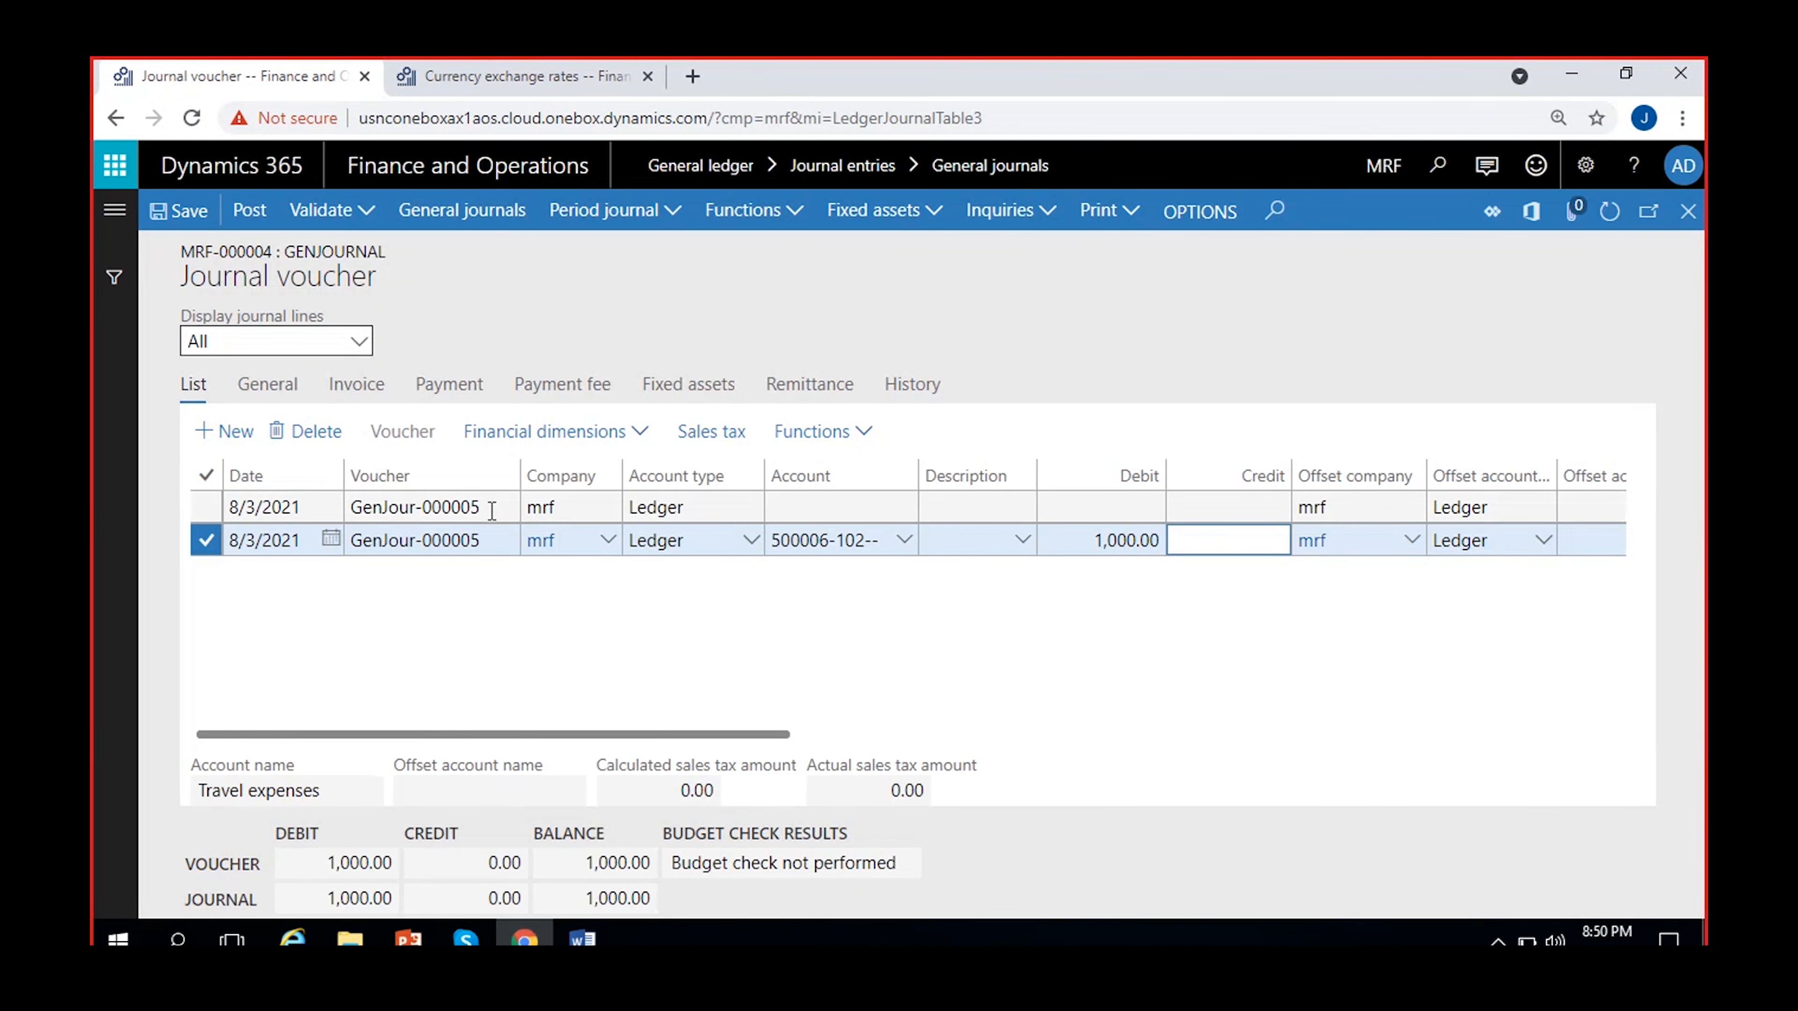
left_click(843, 509)
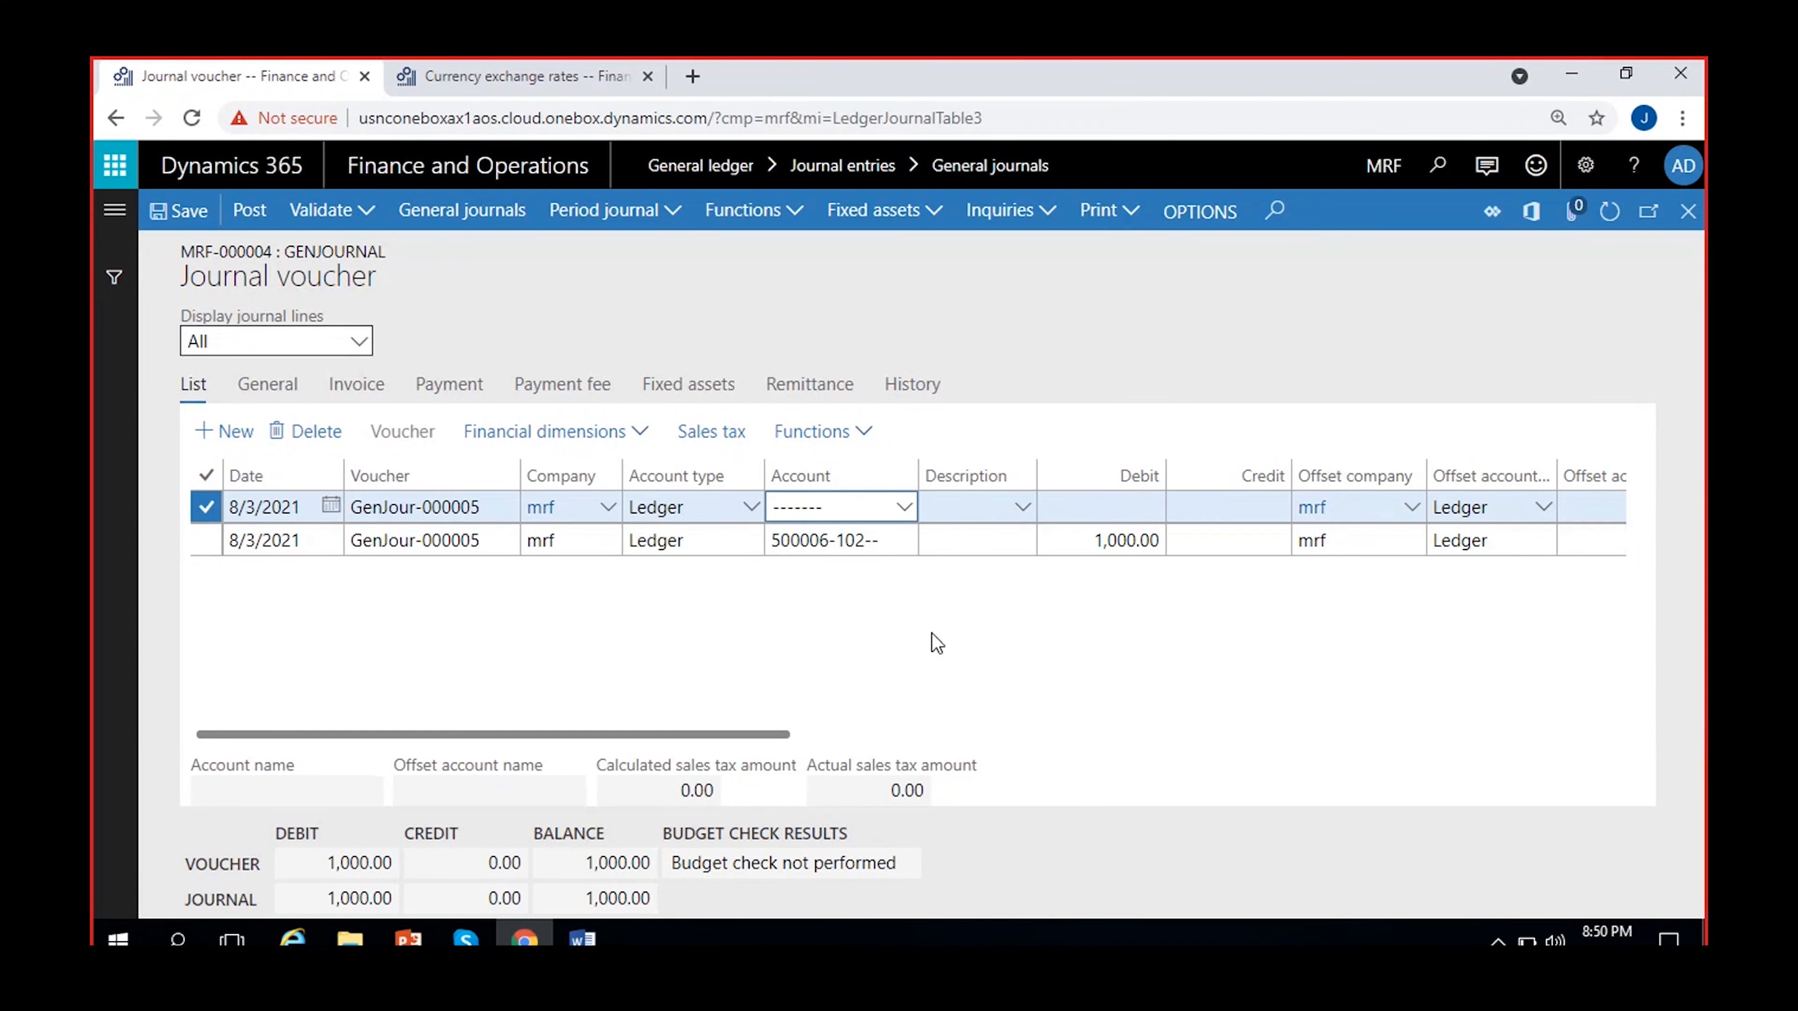
left_click(912, 512)
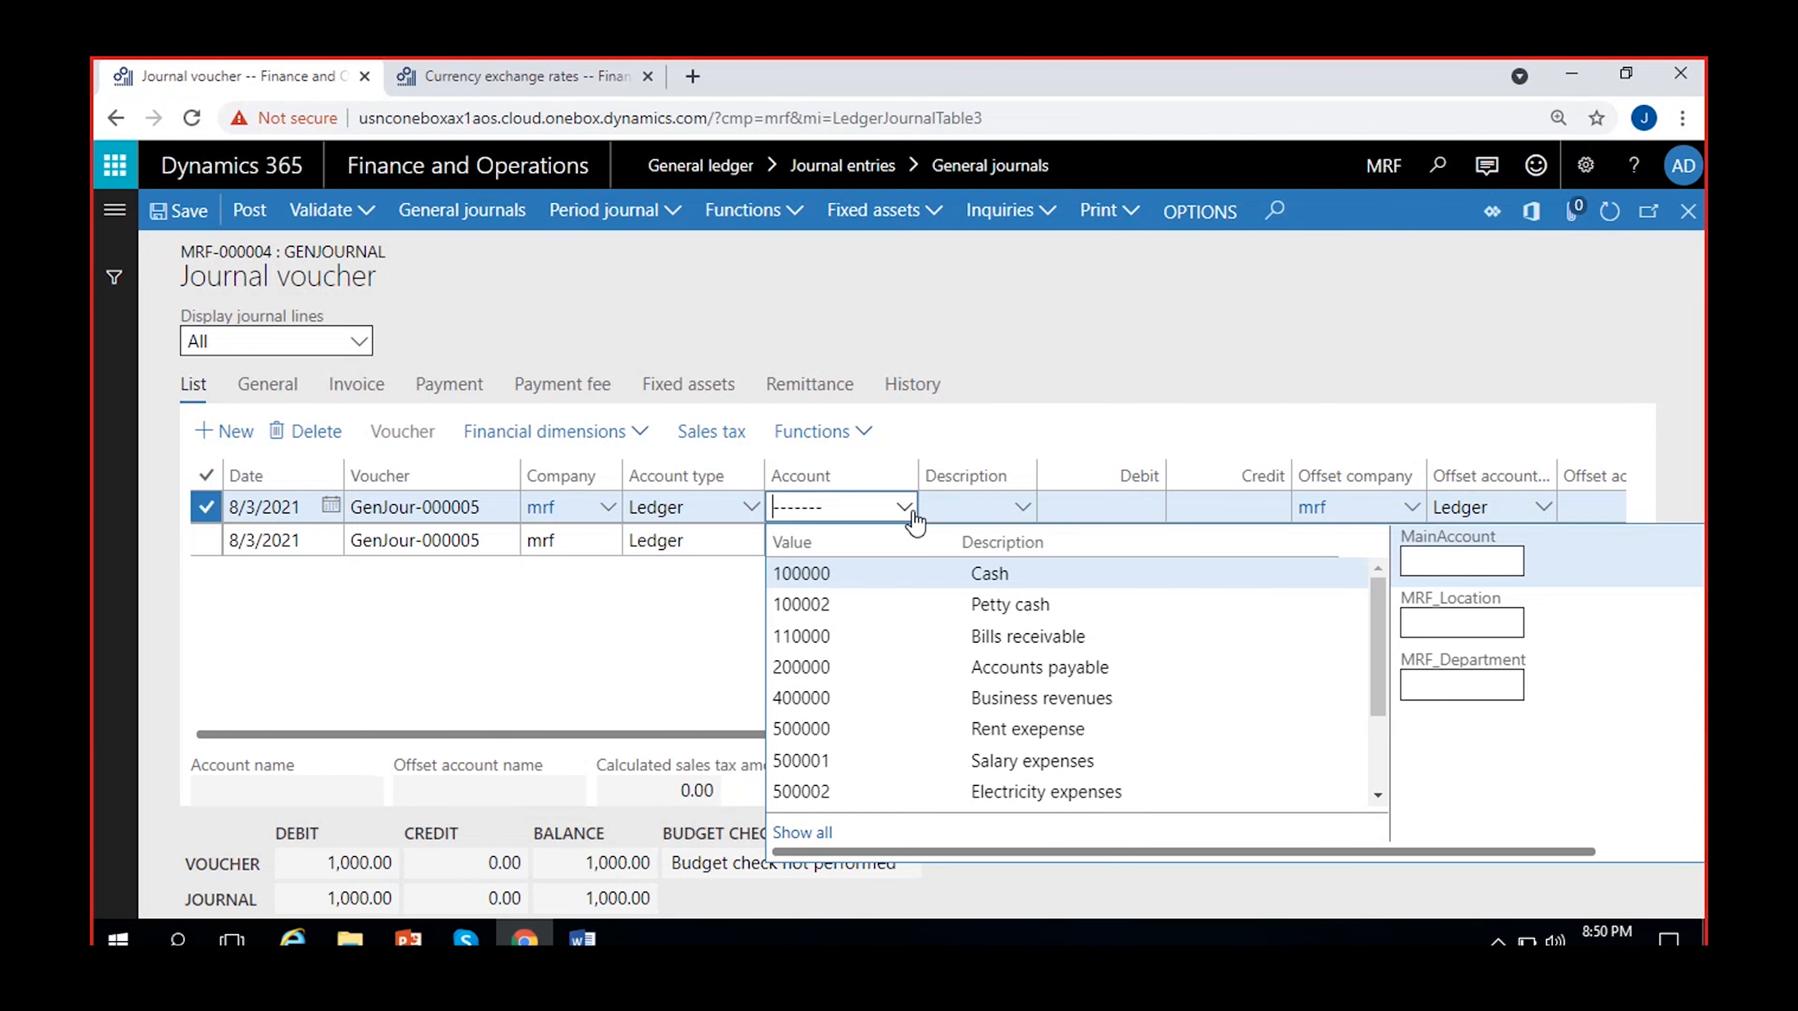
type("rent")
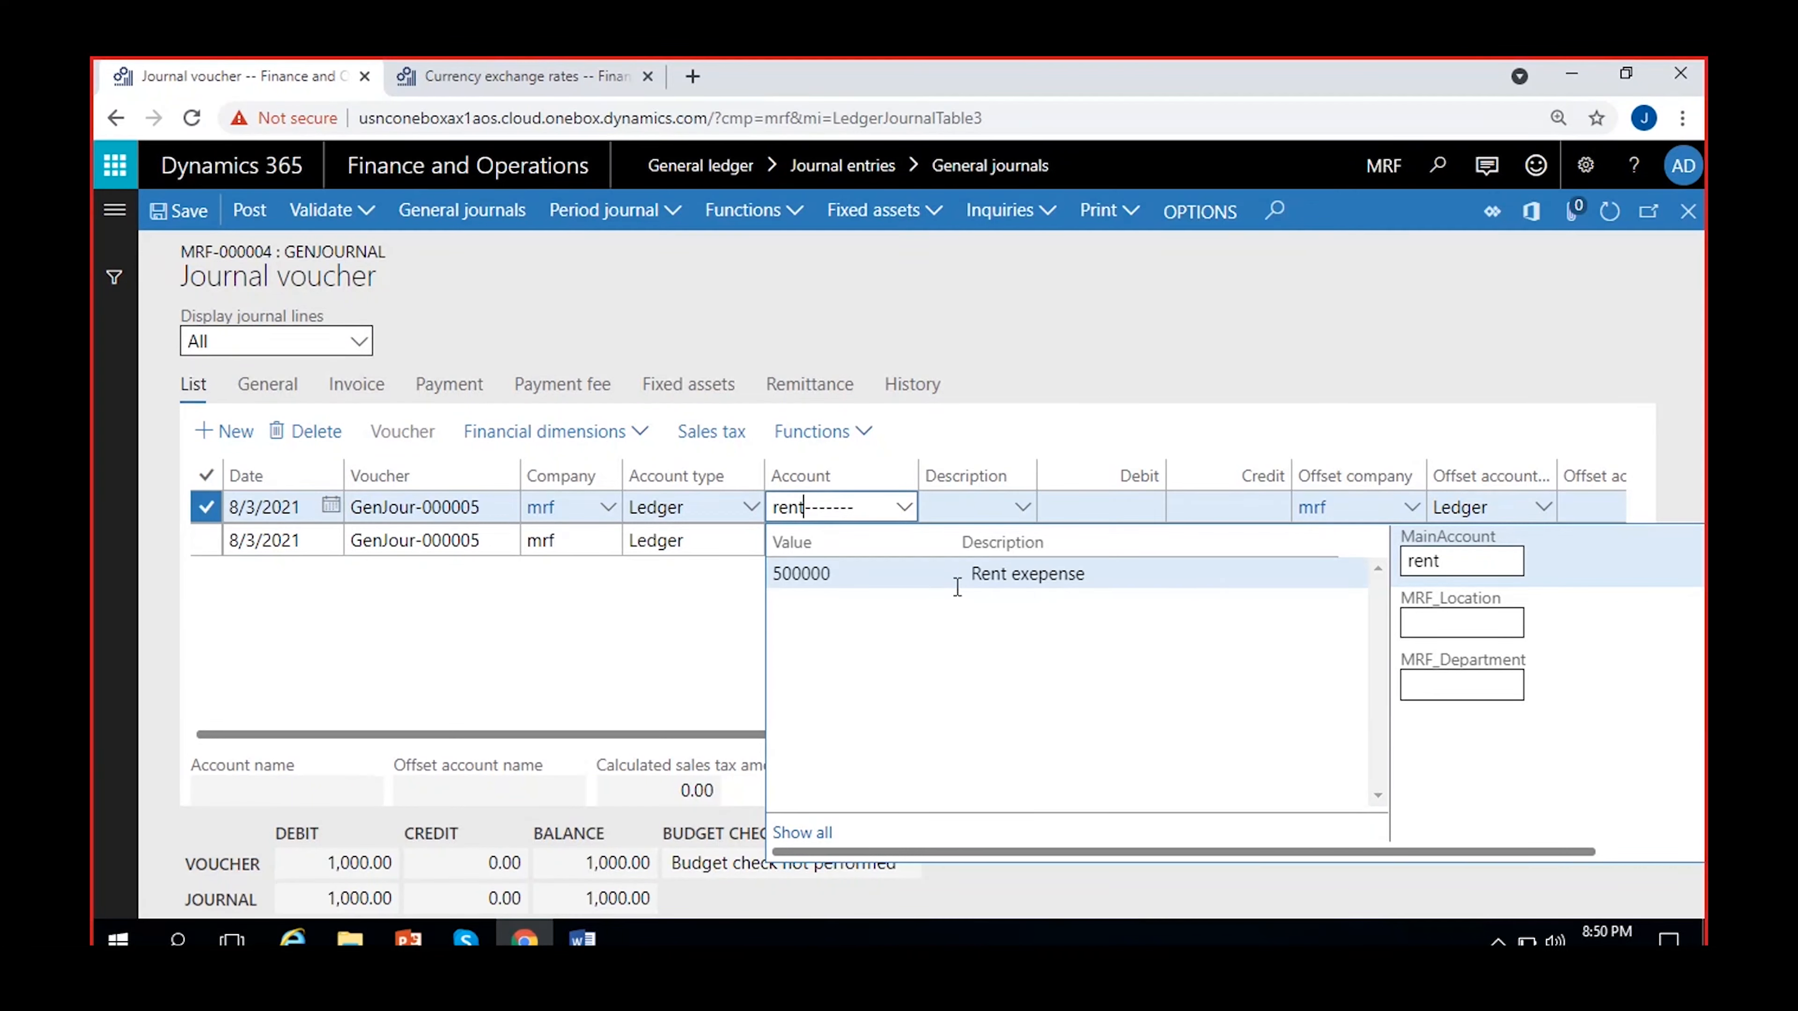
left_click(957, 575)
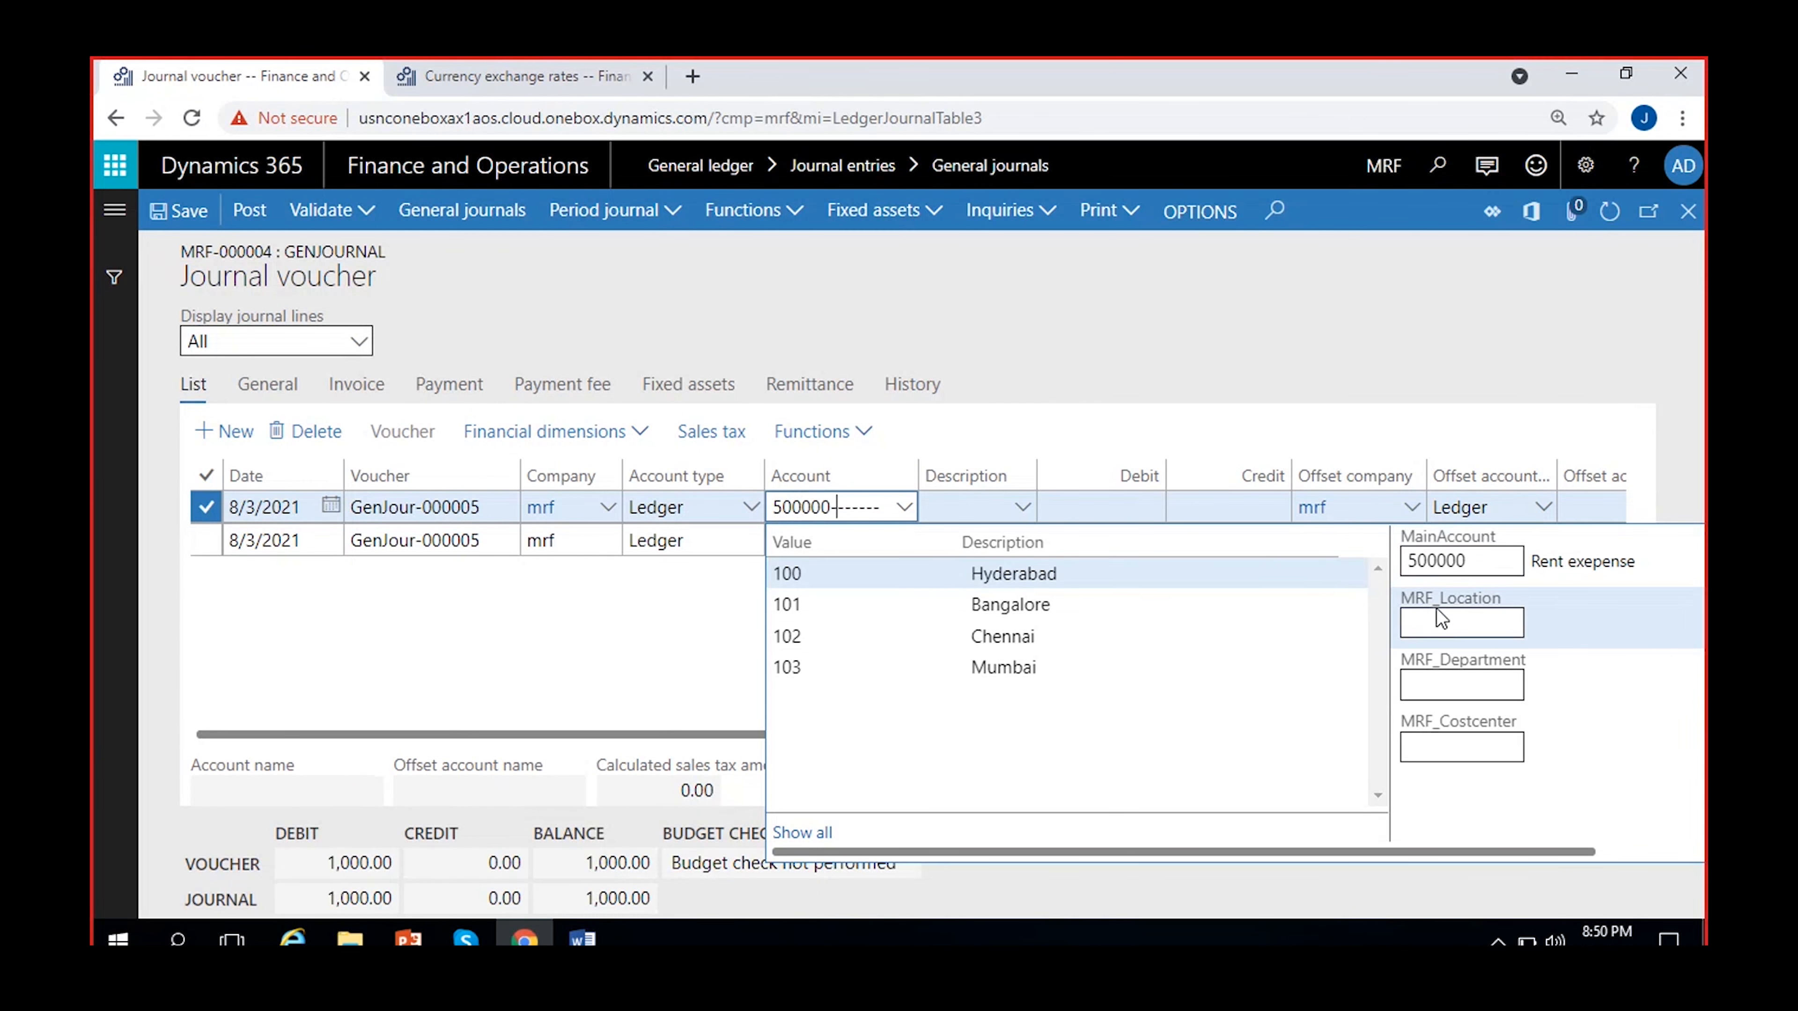
left_click(1084, 634)
left_click(677, 641)
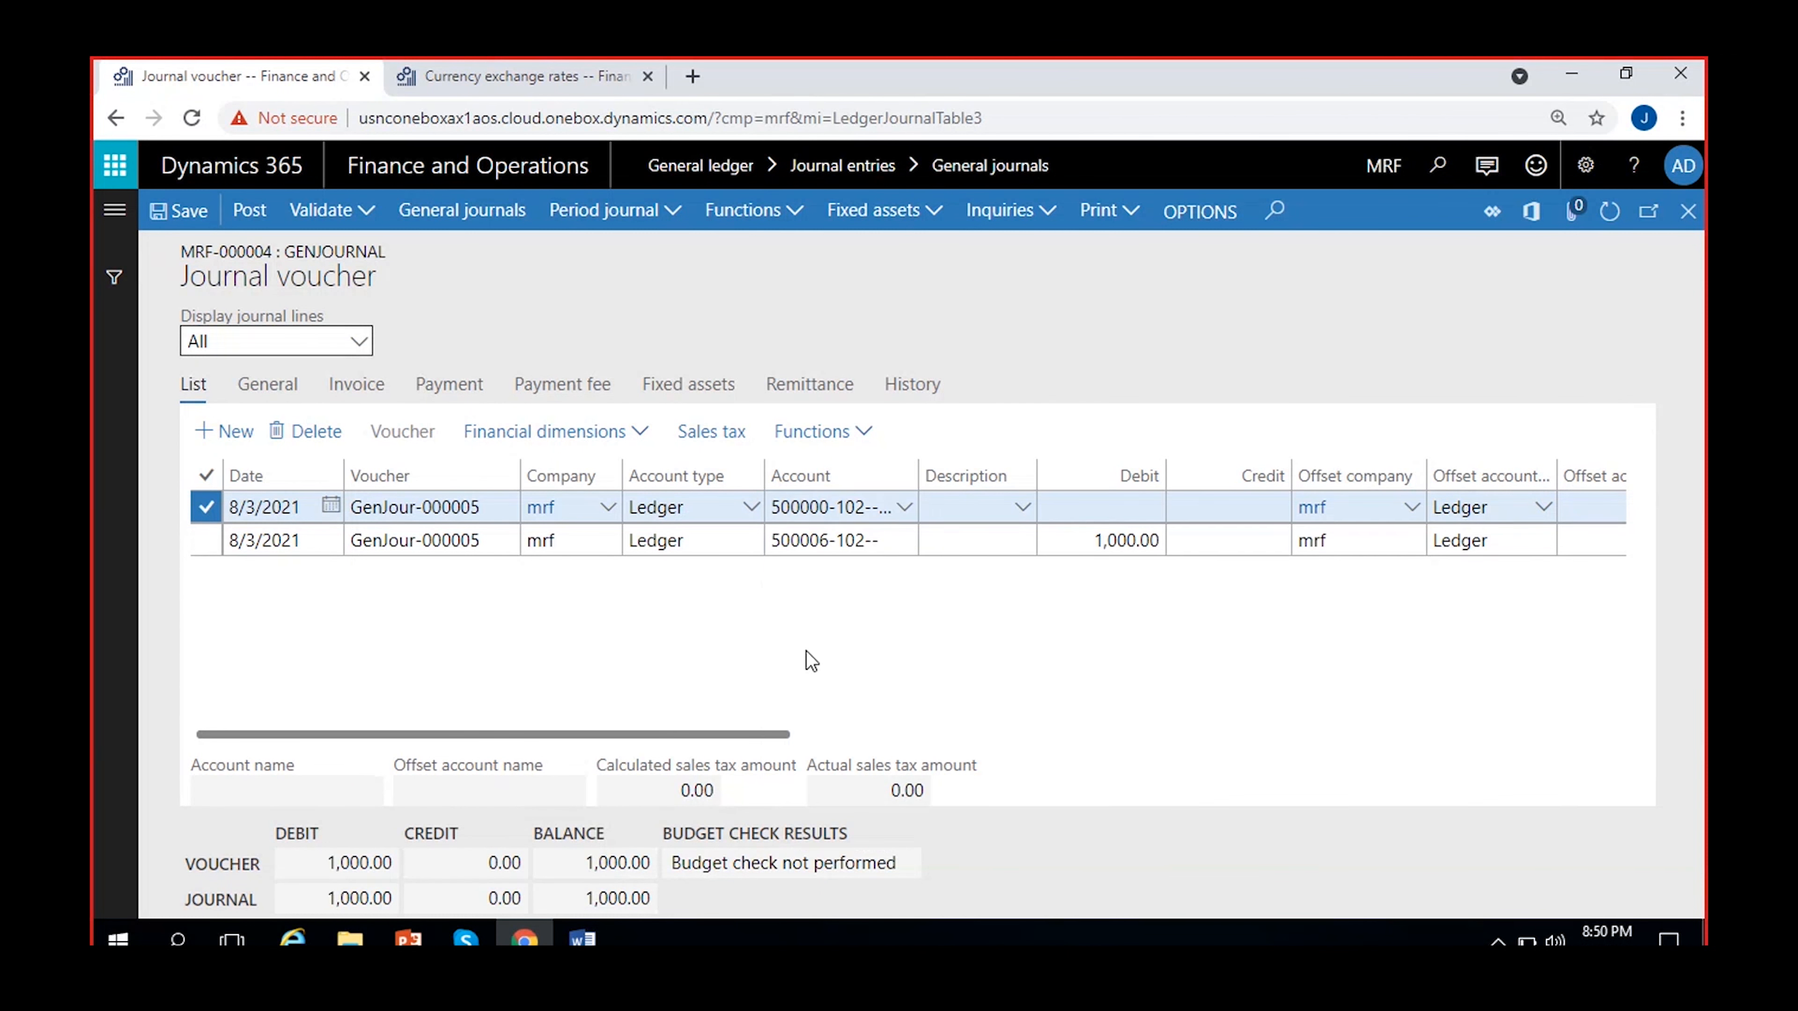
Save the rent line with a debit of 500 and check the voucher's debit total and offset columns.
left_click(1094, 503)
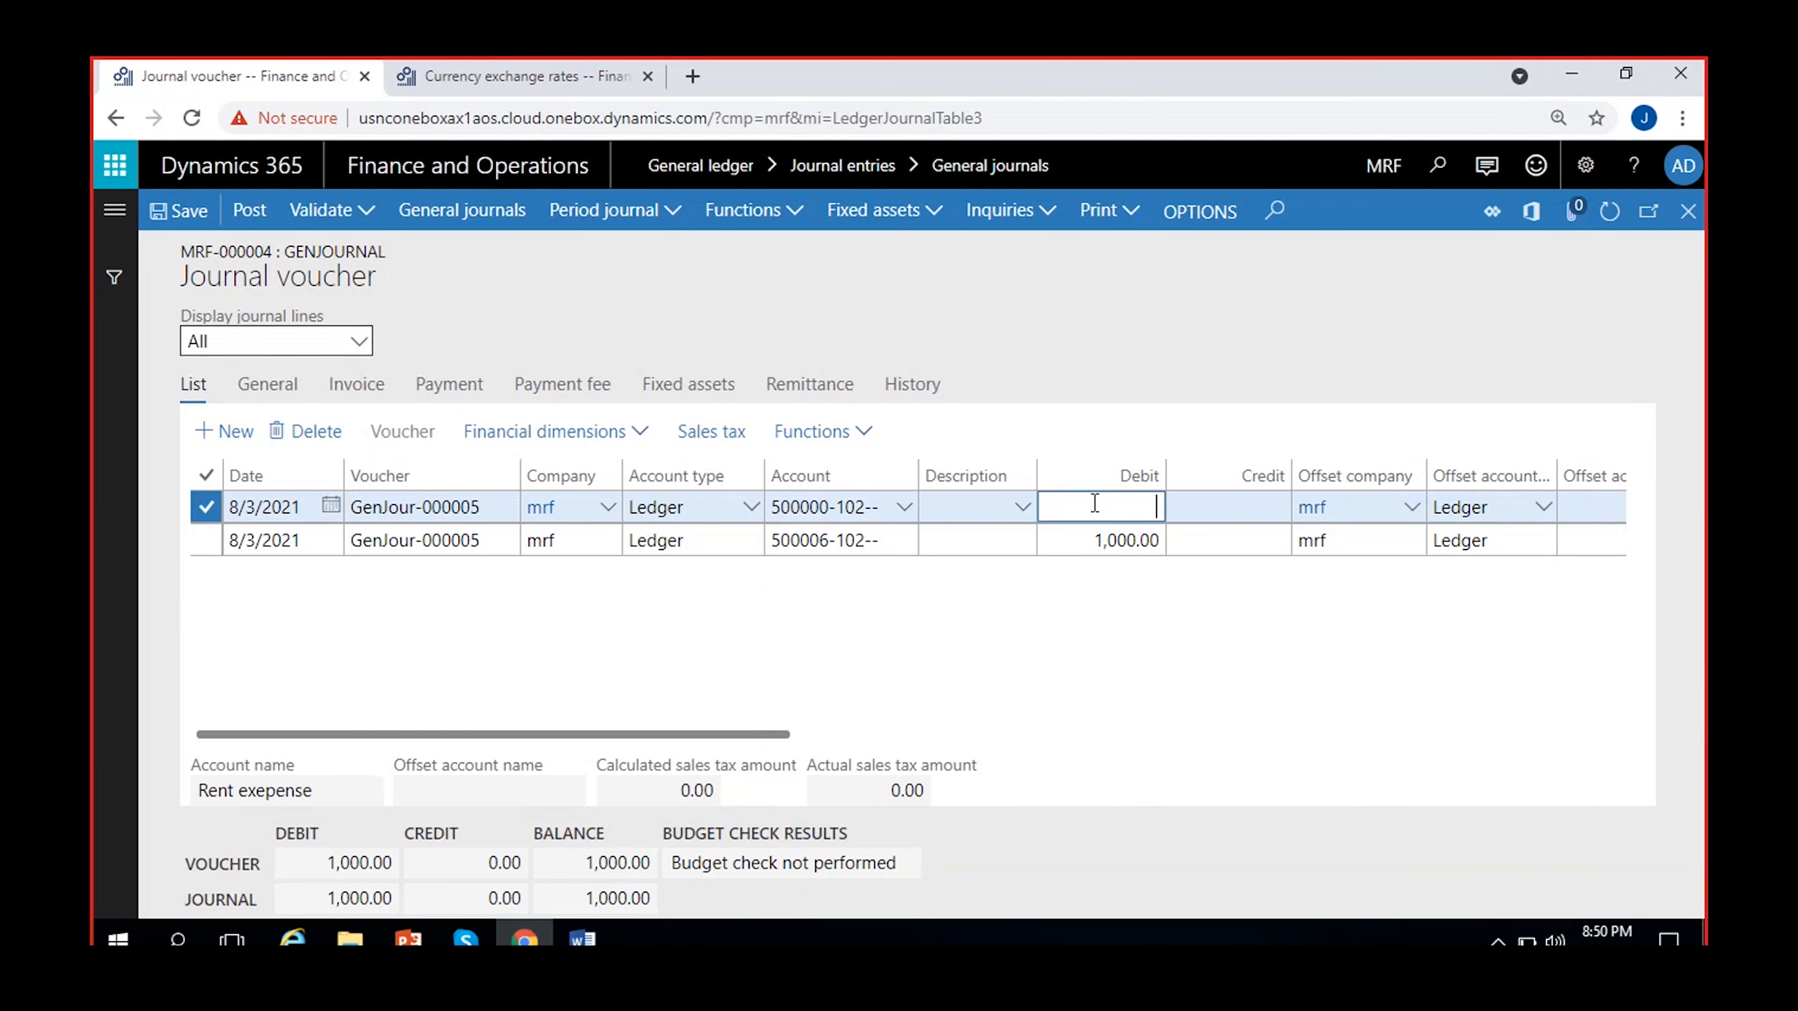
type("500")
left_click(1125, 634)
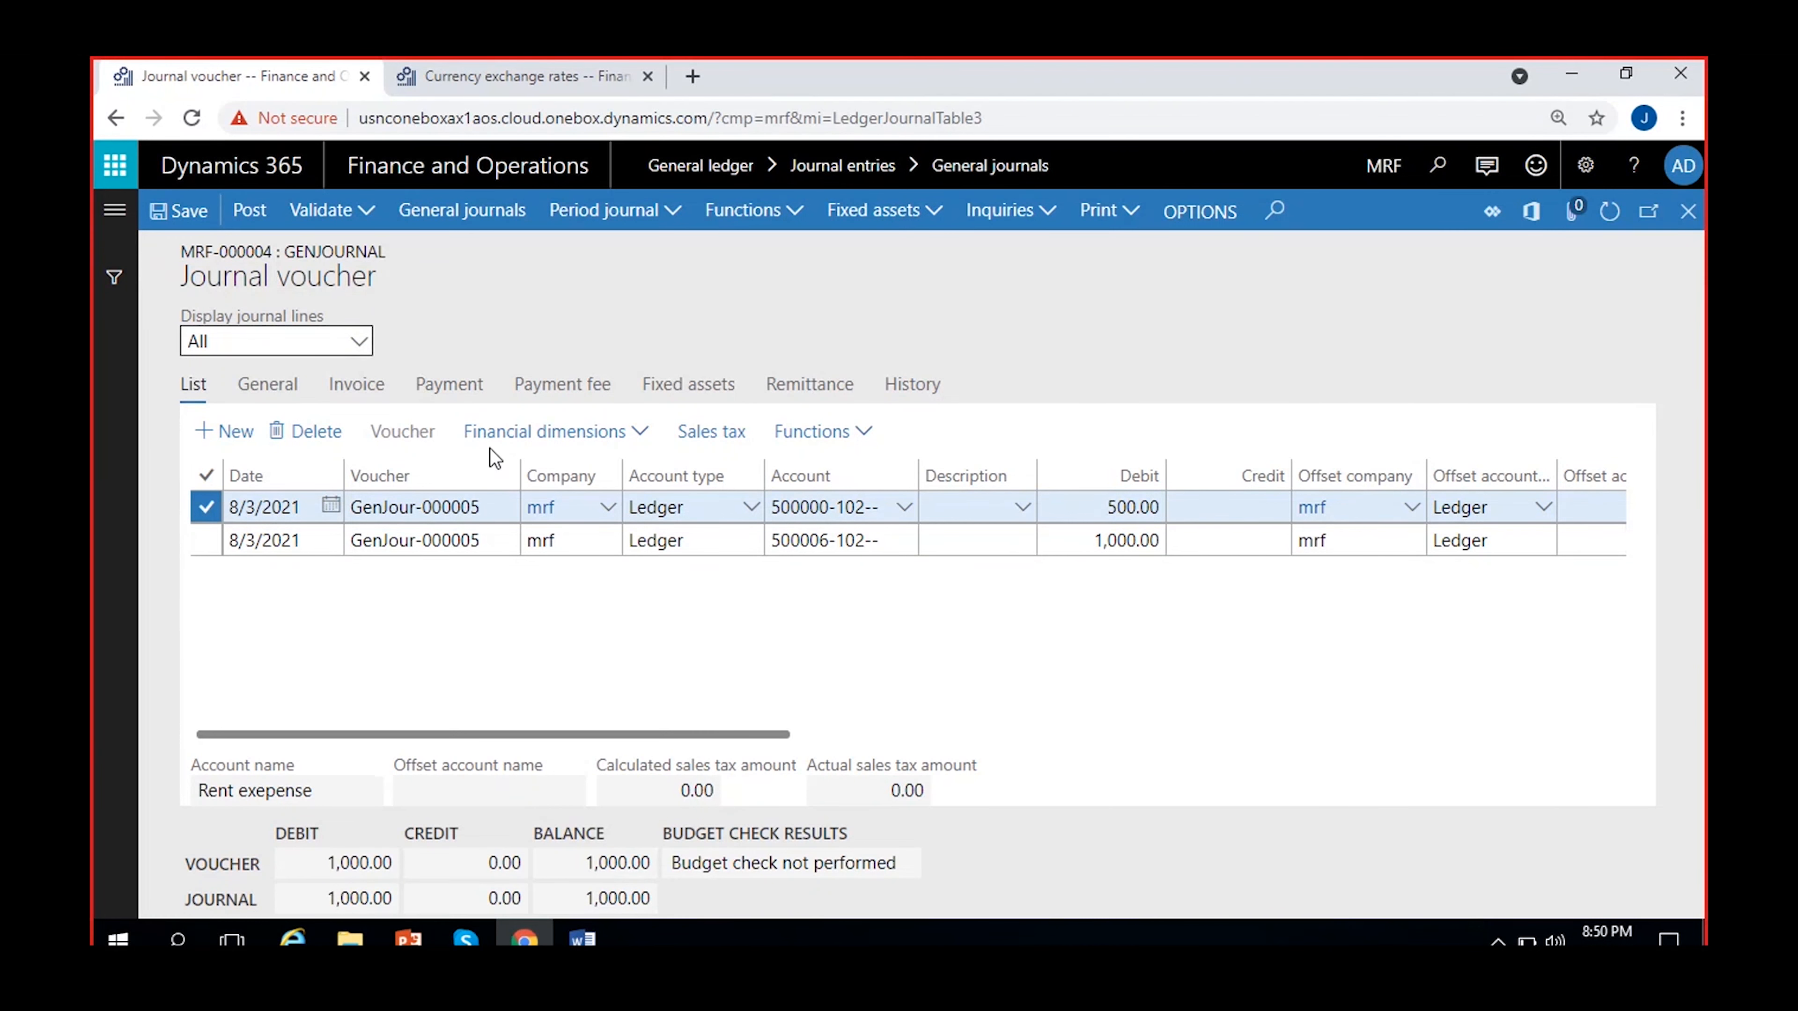
left_click(170, 212)
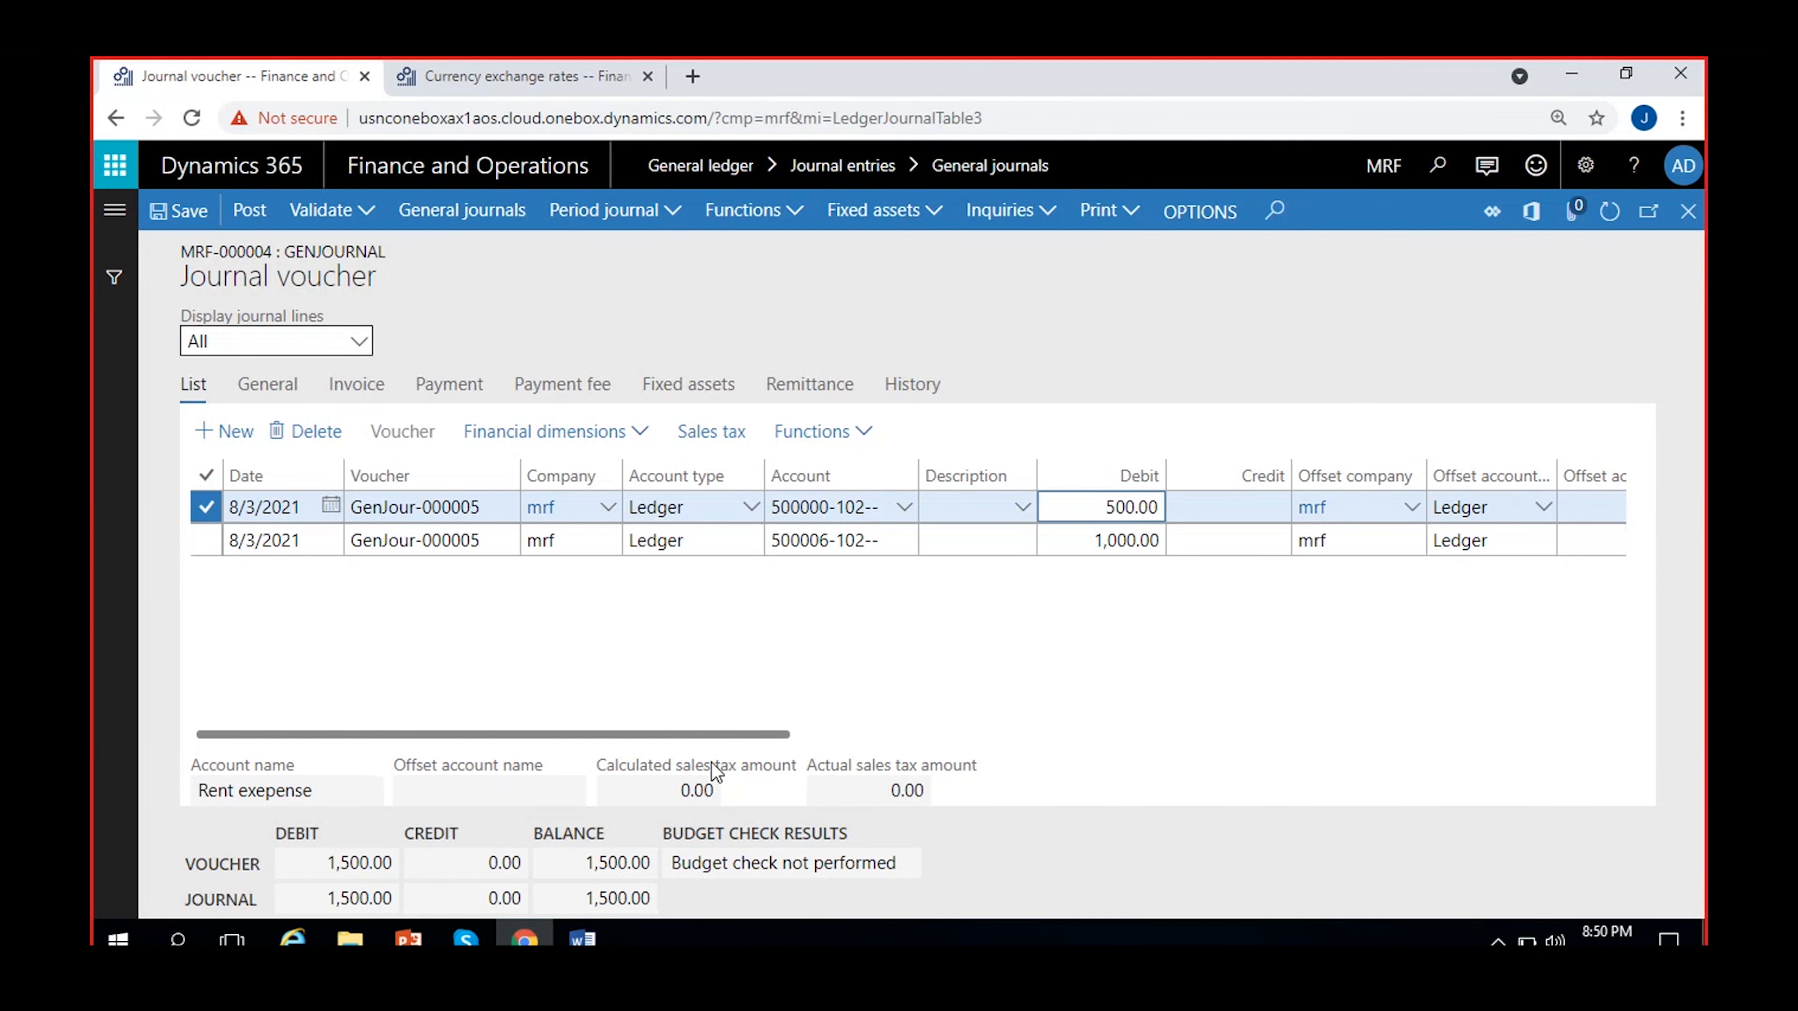
left_click_drag(328, 862, 383, 862)
left_click(1142, 713)
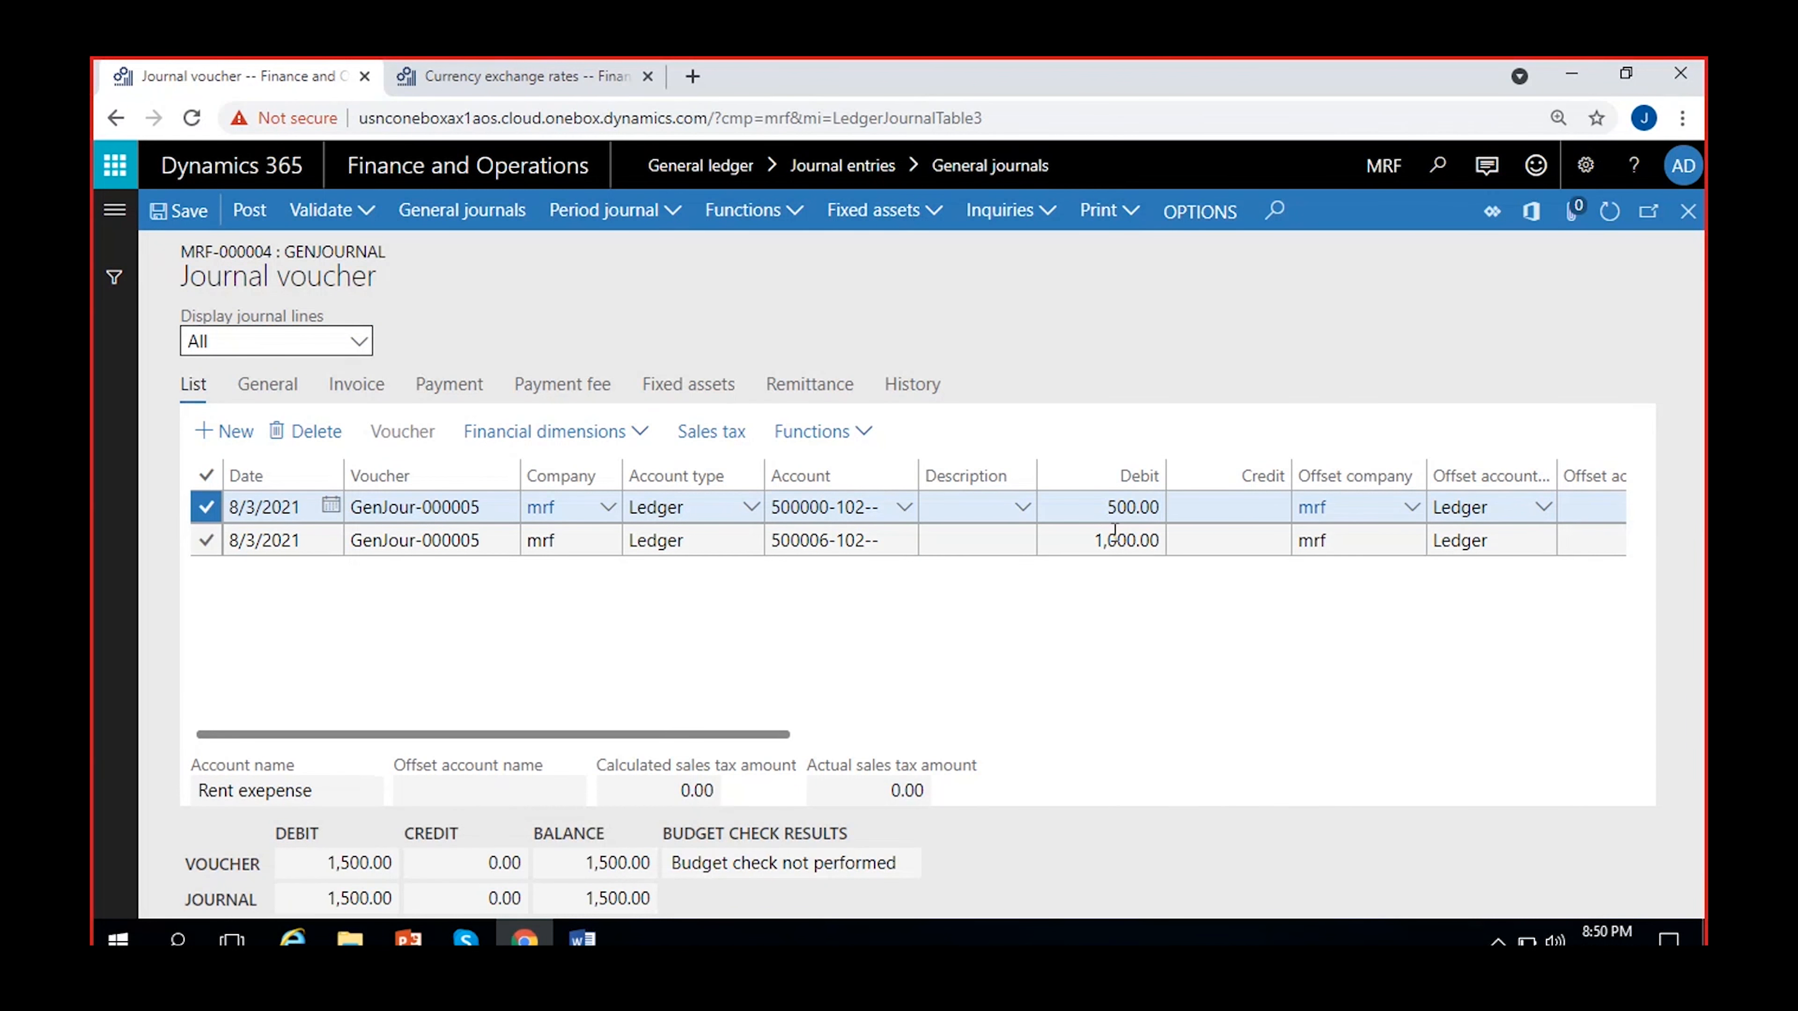
scroll(1579, 633, "right", 3)
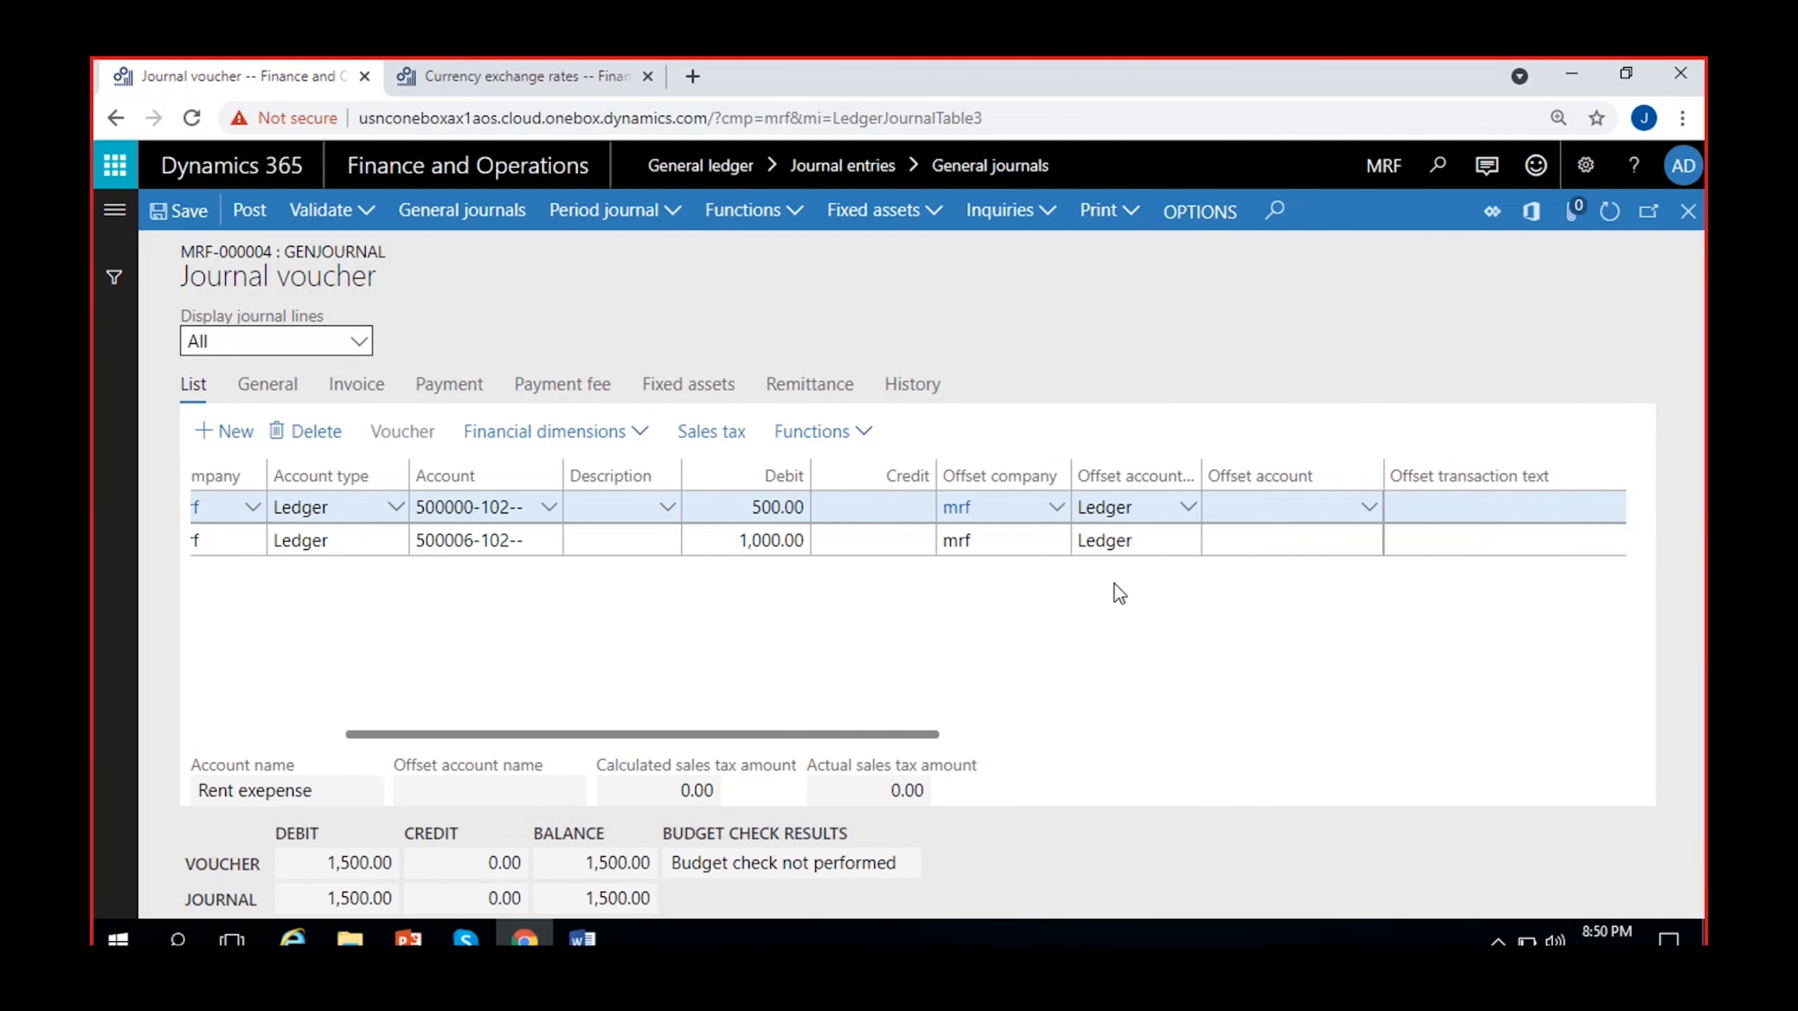
scroll(1012, 640, "left", 3)
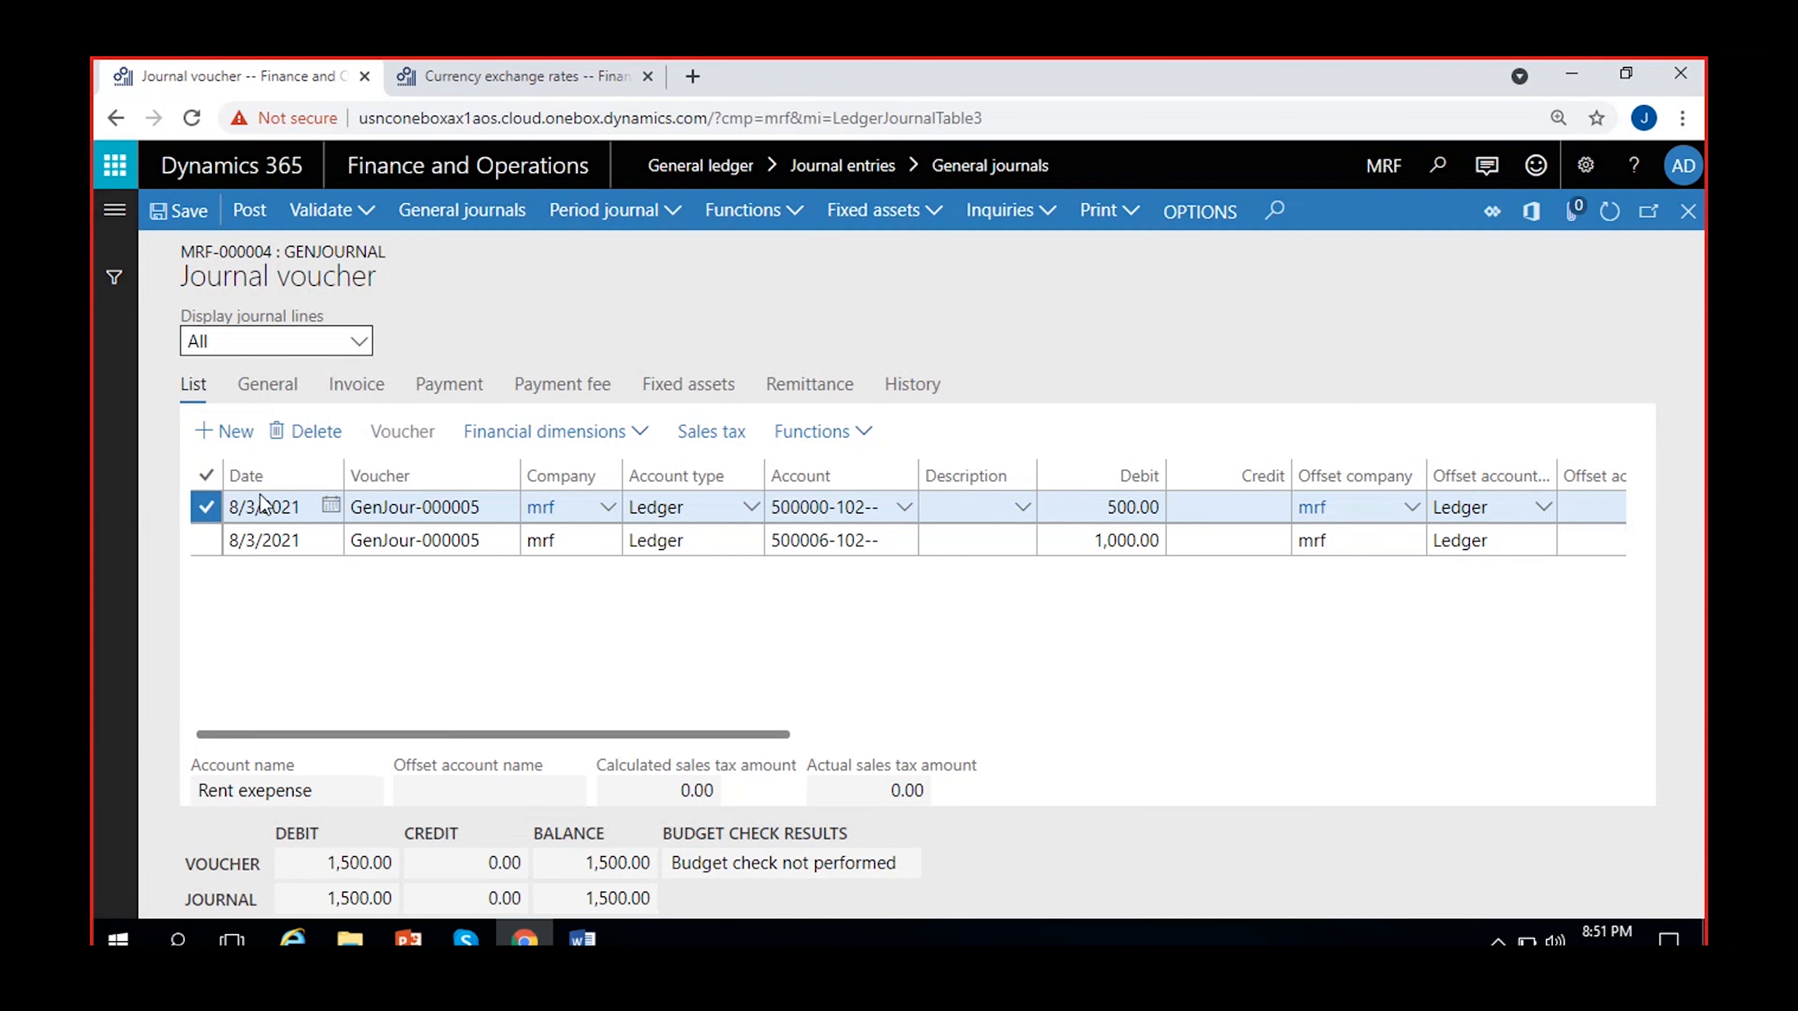
Add another journal line and set its account to 100000 Cash with location 102 Chennai.
key("alt+n")
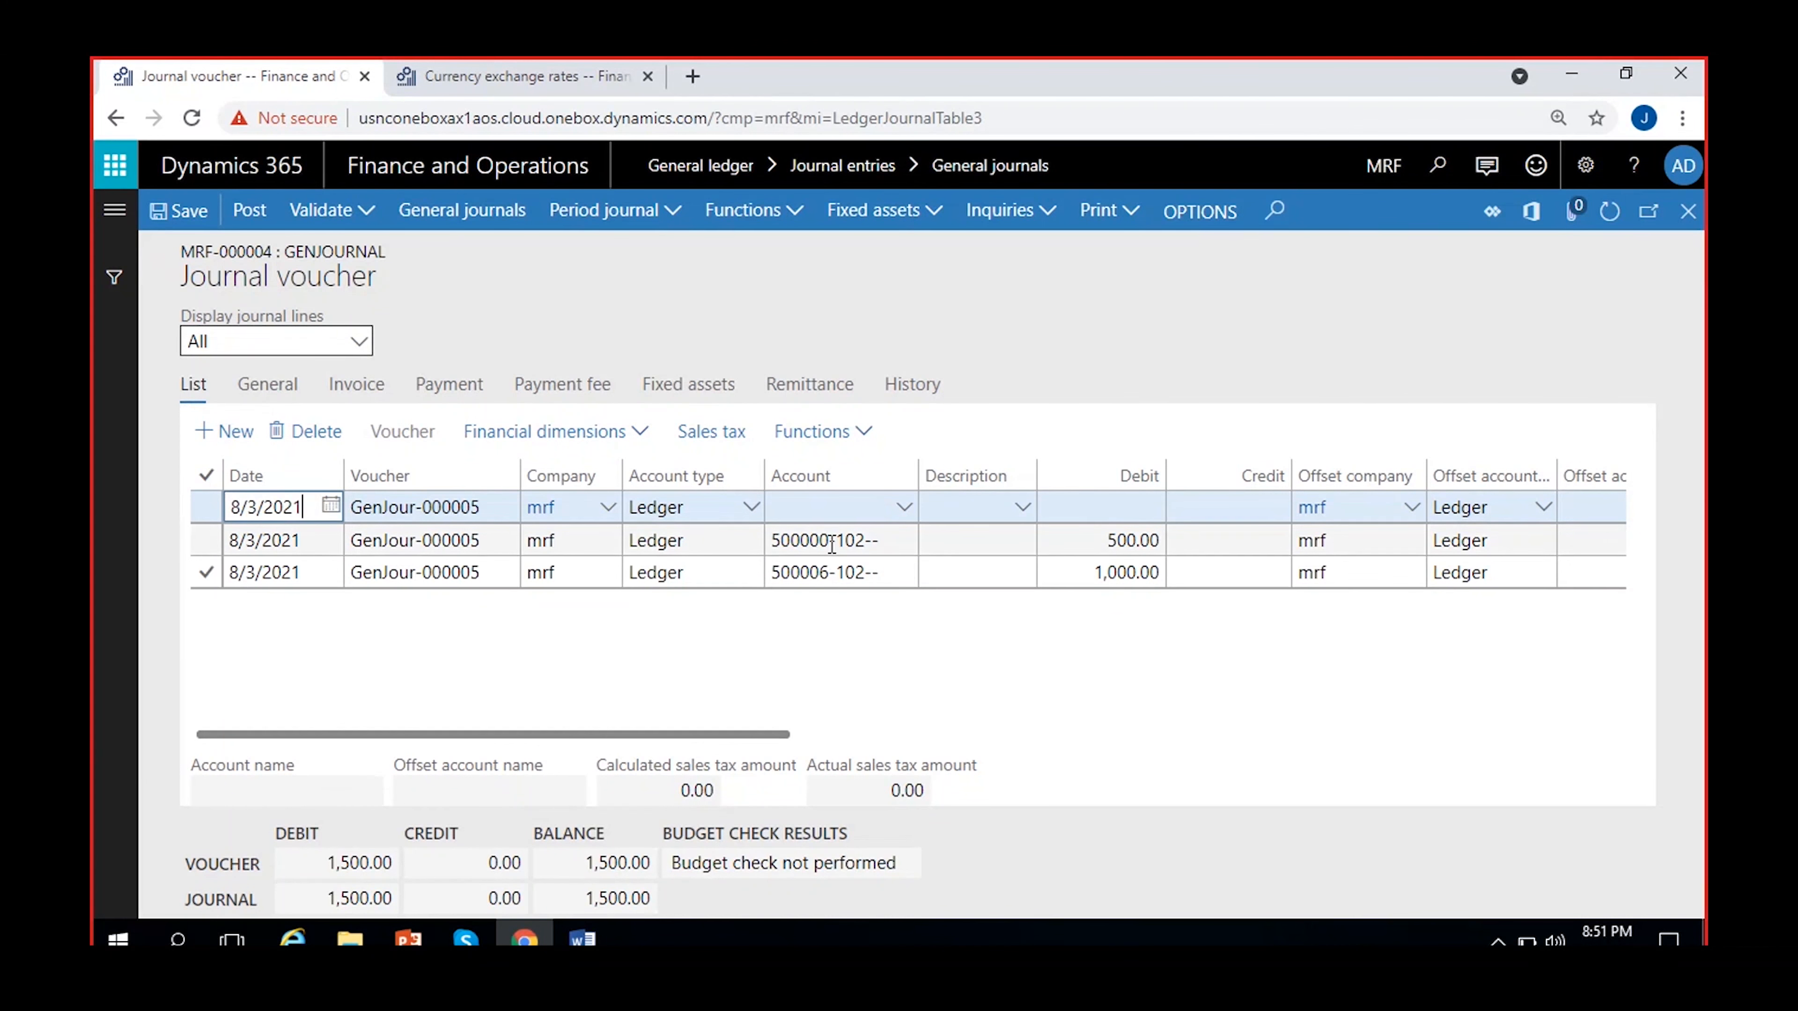
left_click(814, 508)
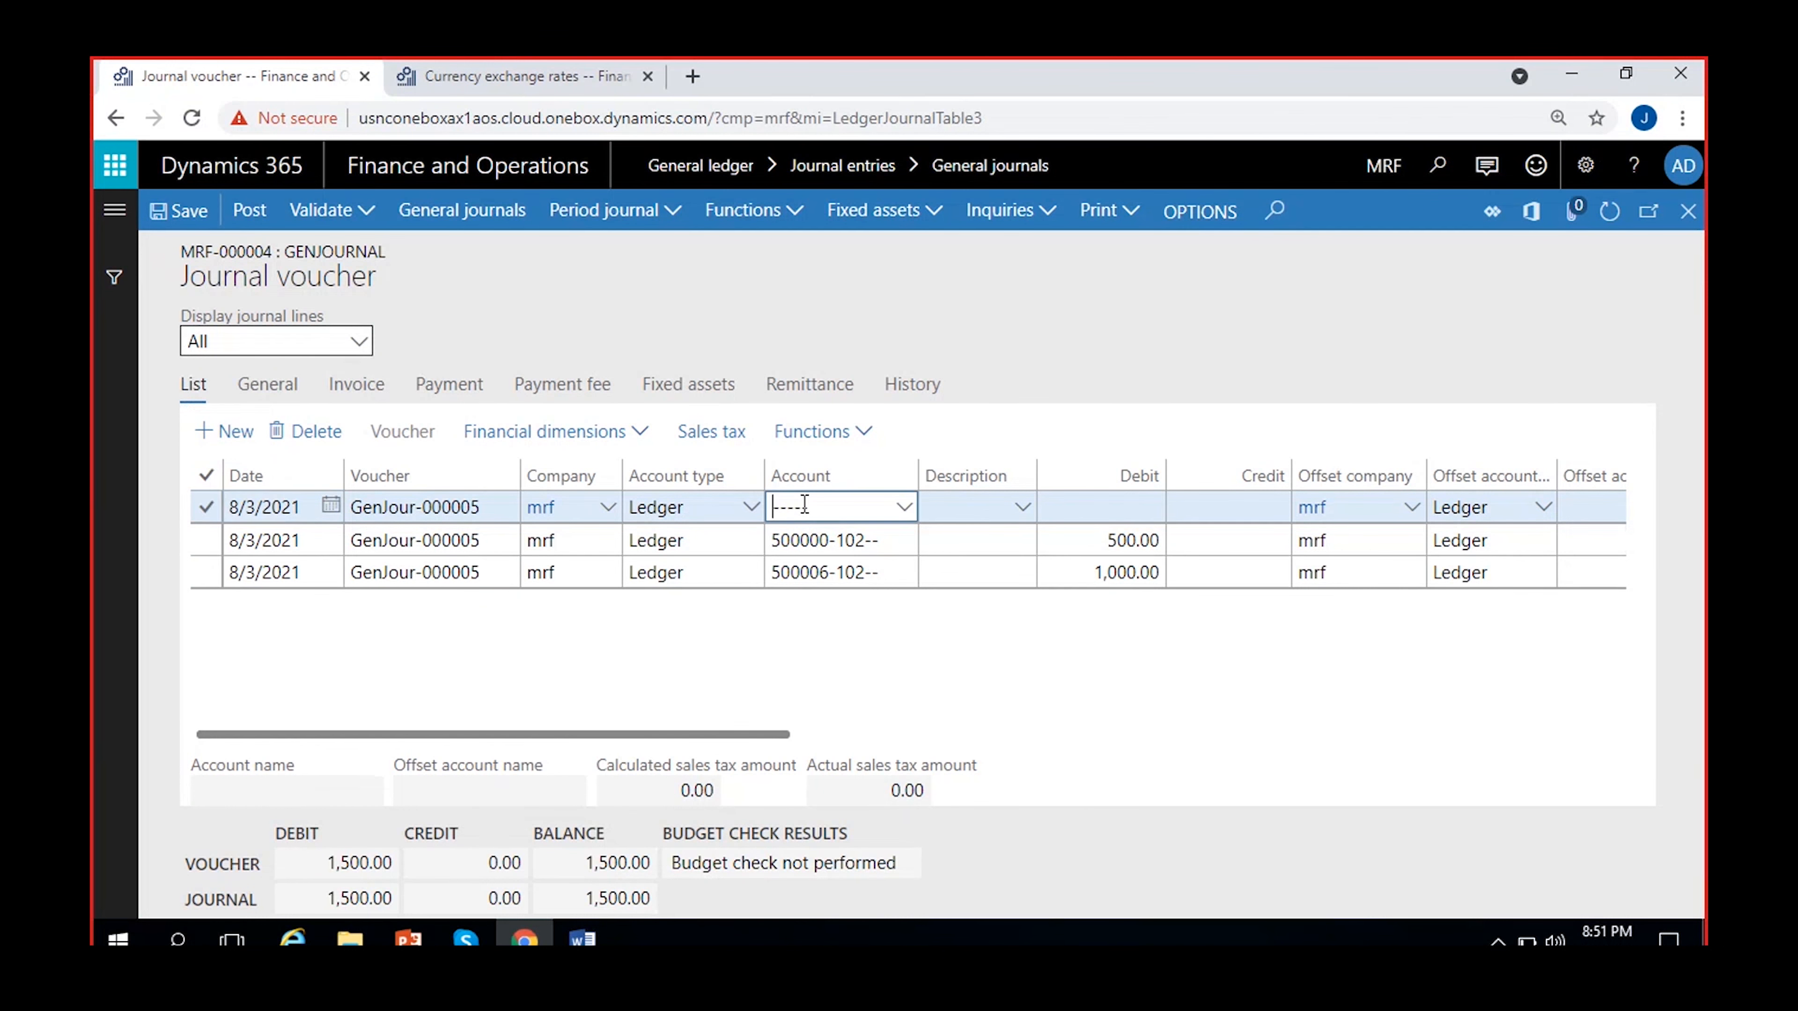
left_click(905, 508)
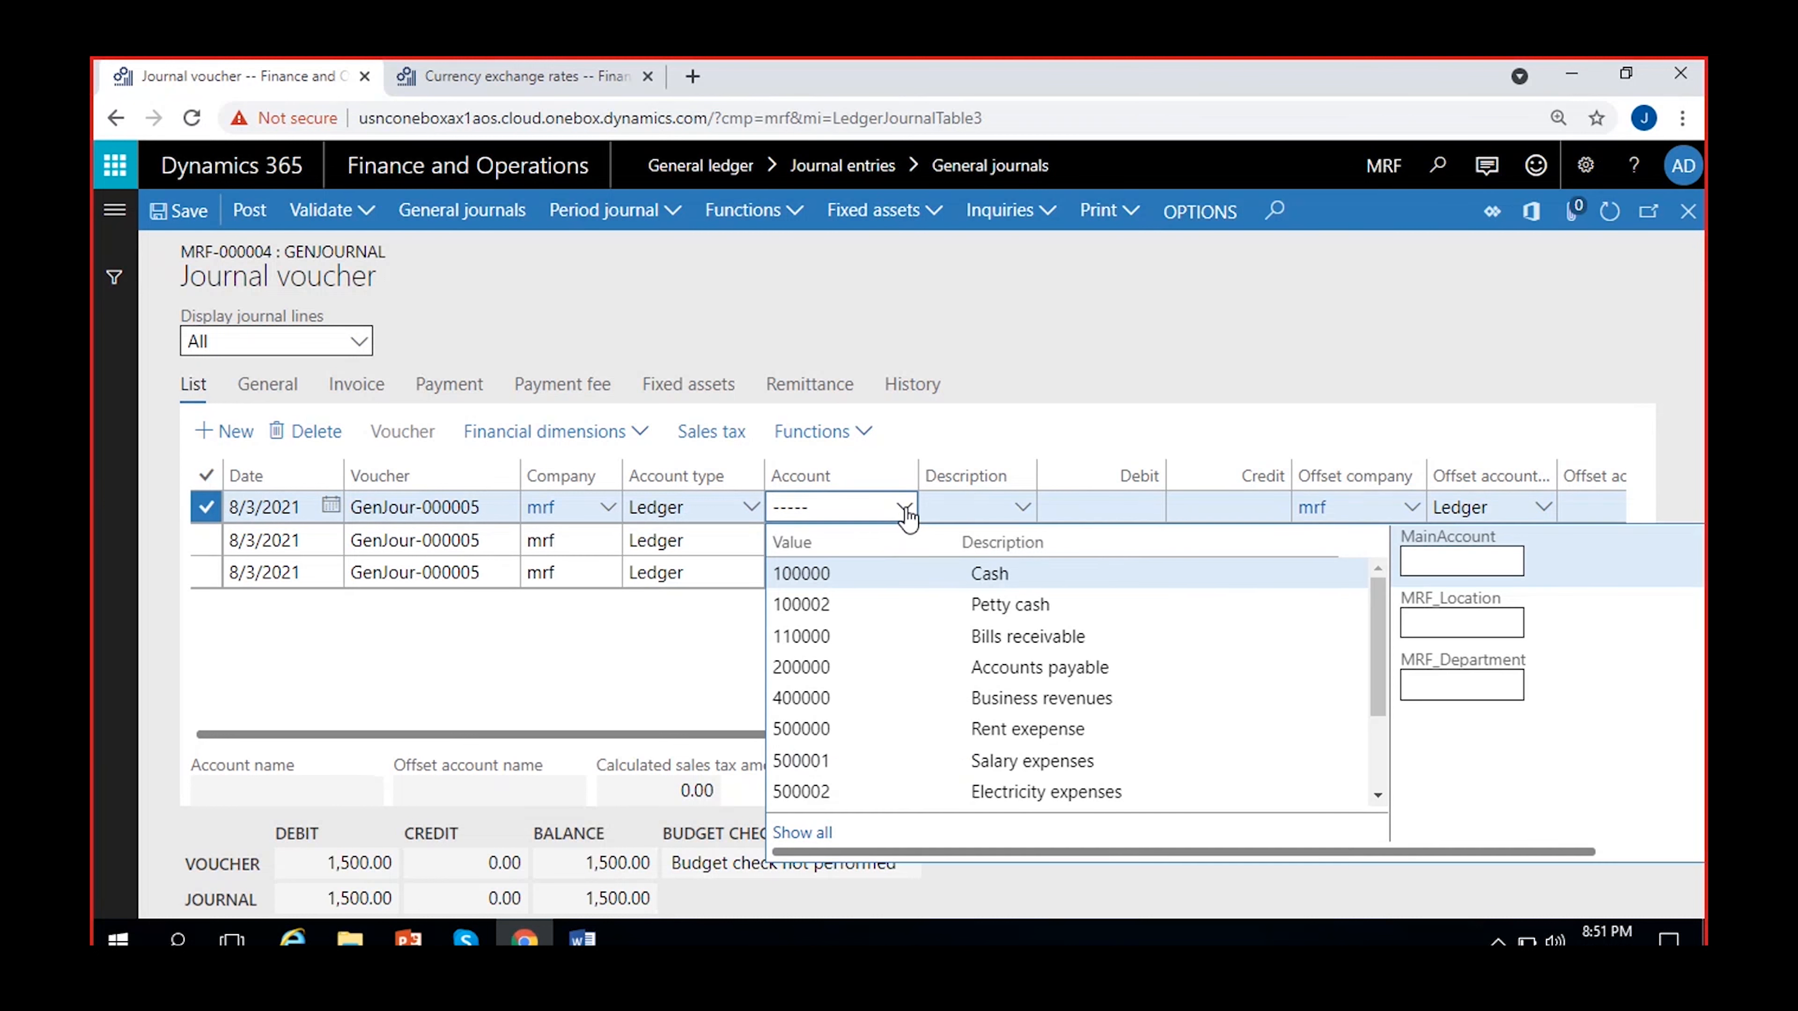
left_click(897, 573)
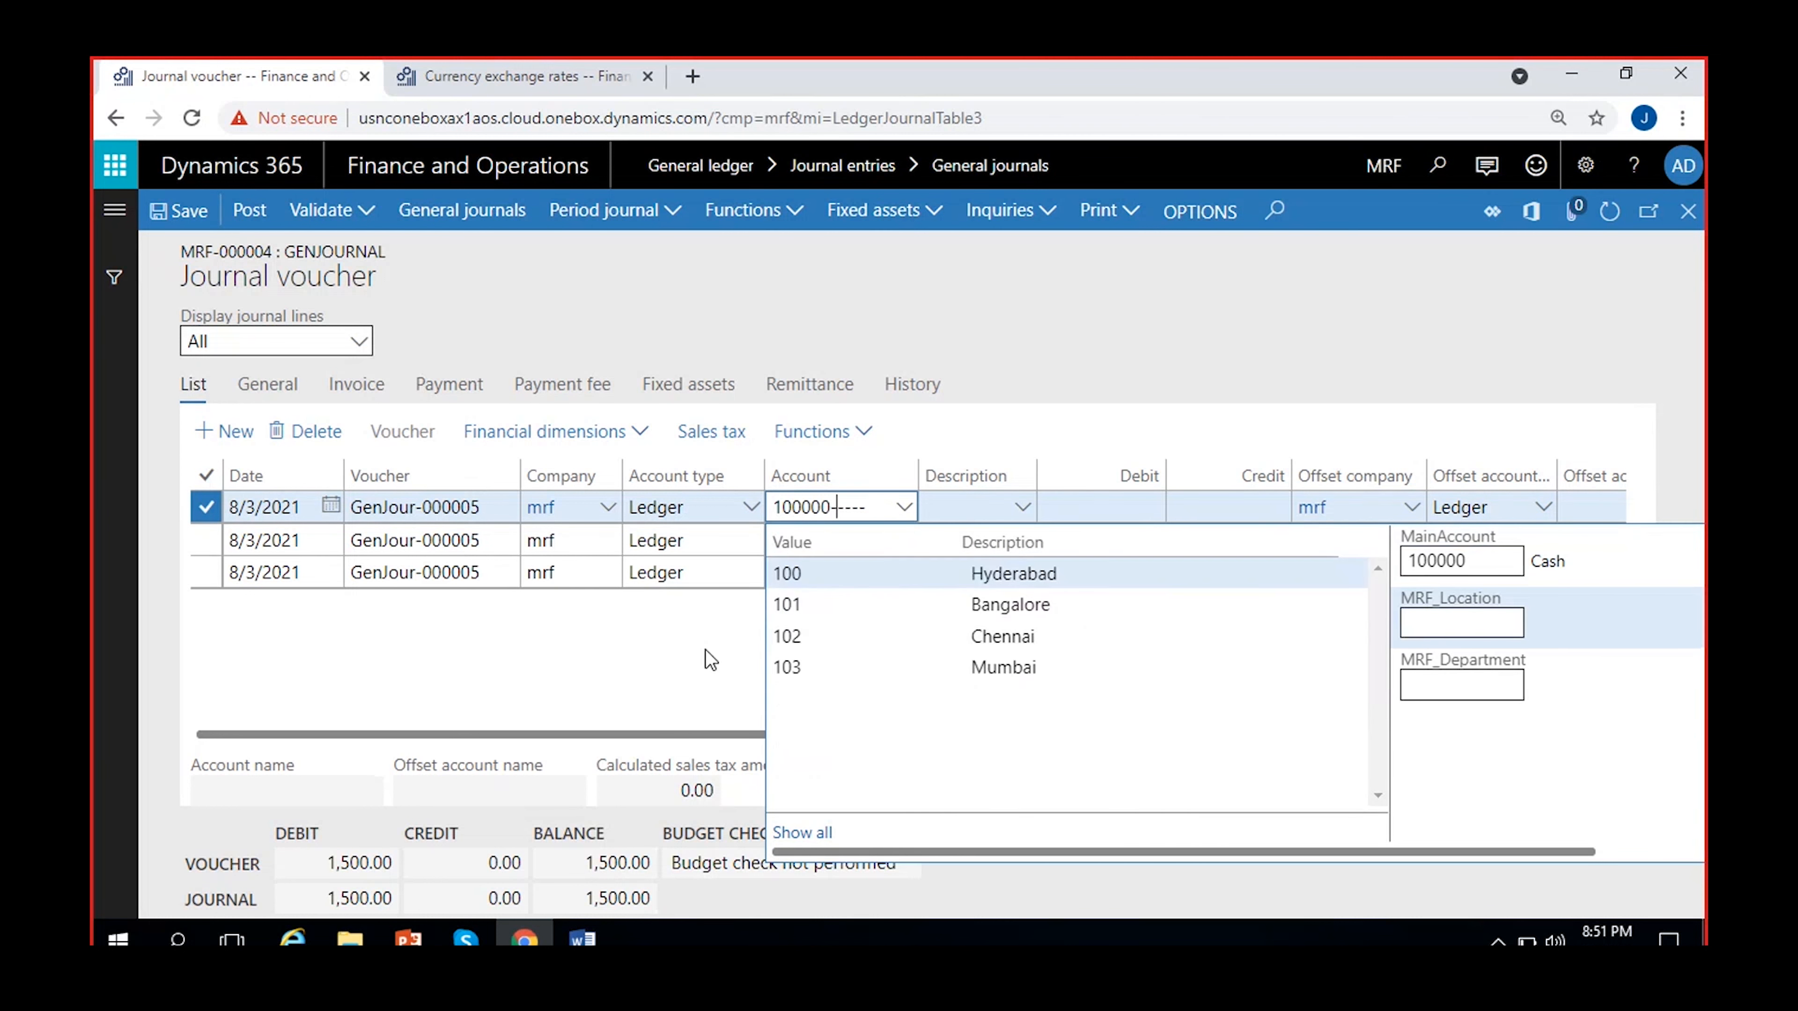
left_click(881, 636)
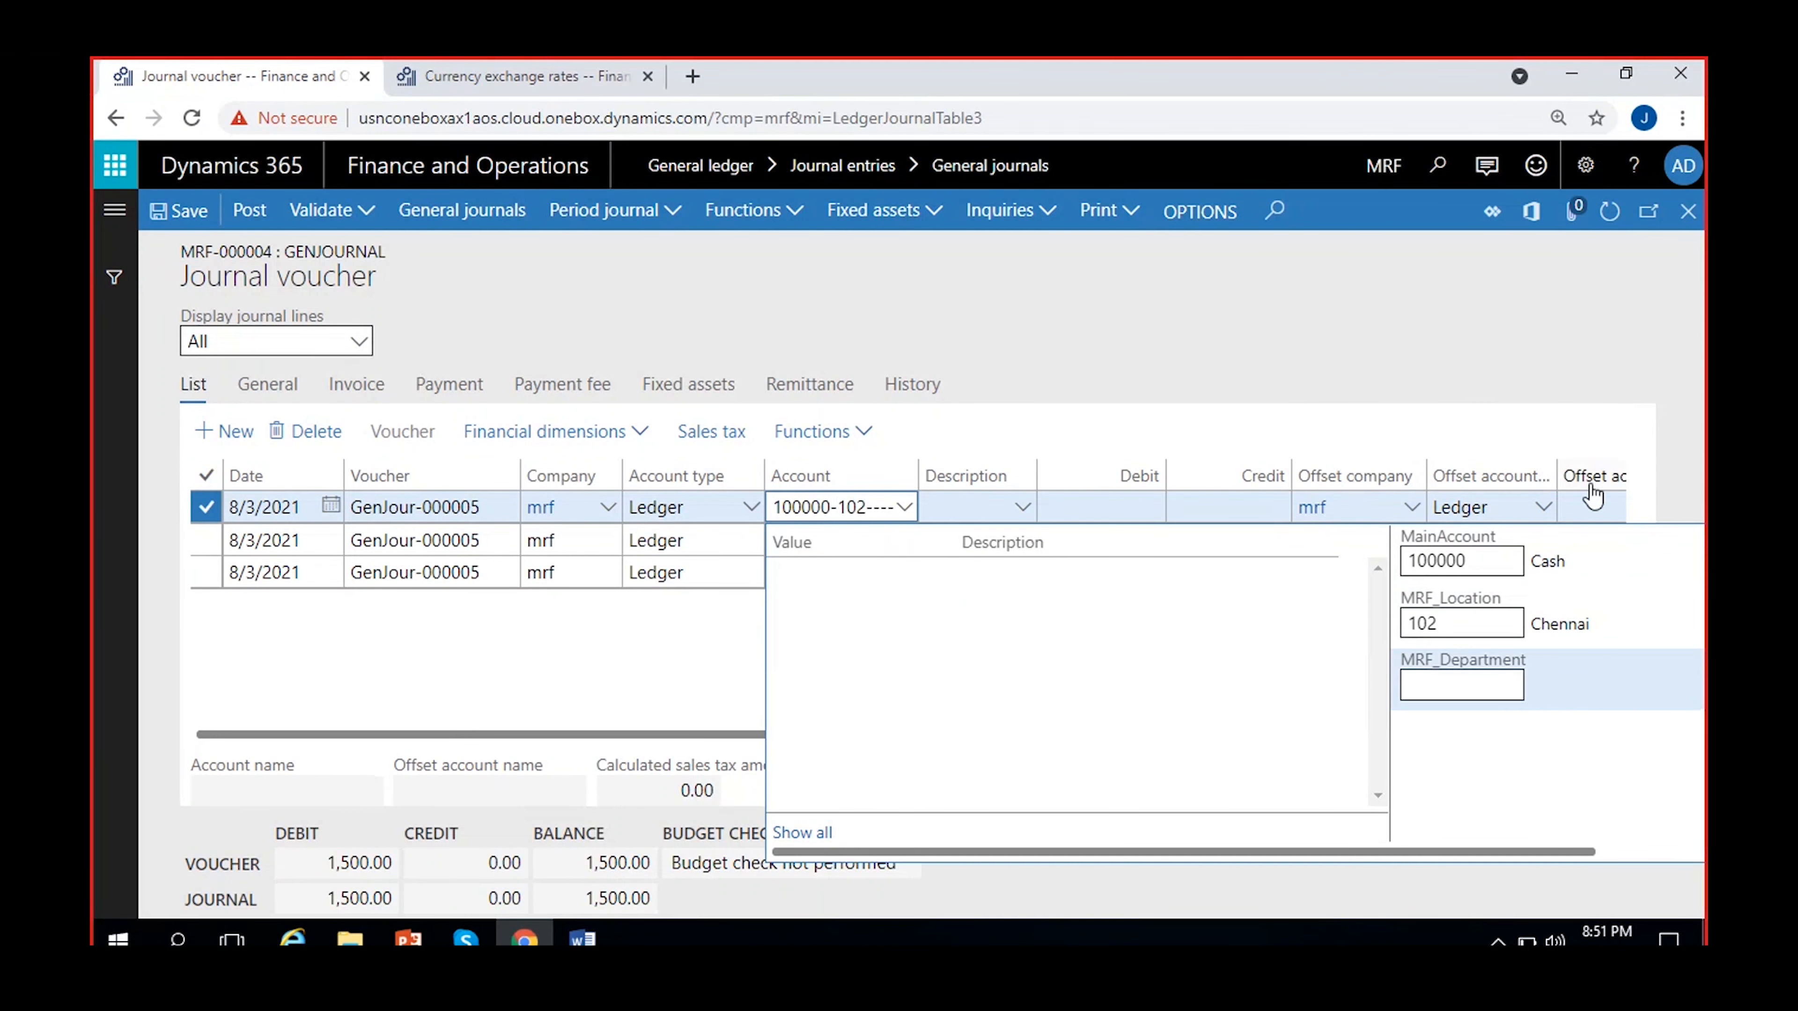
left_click(678, 660)
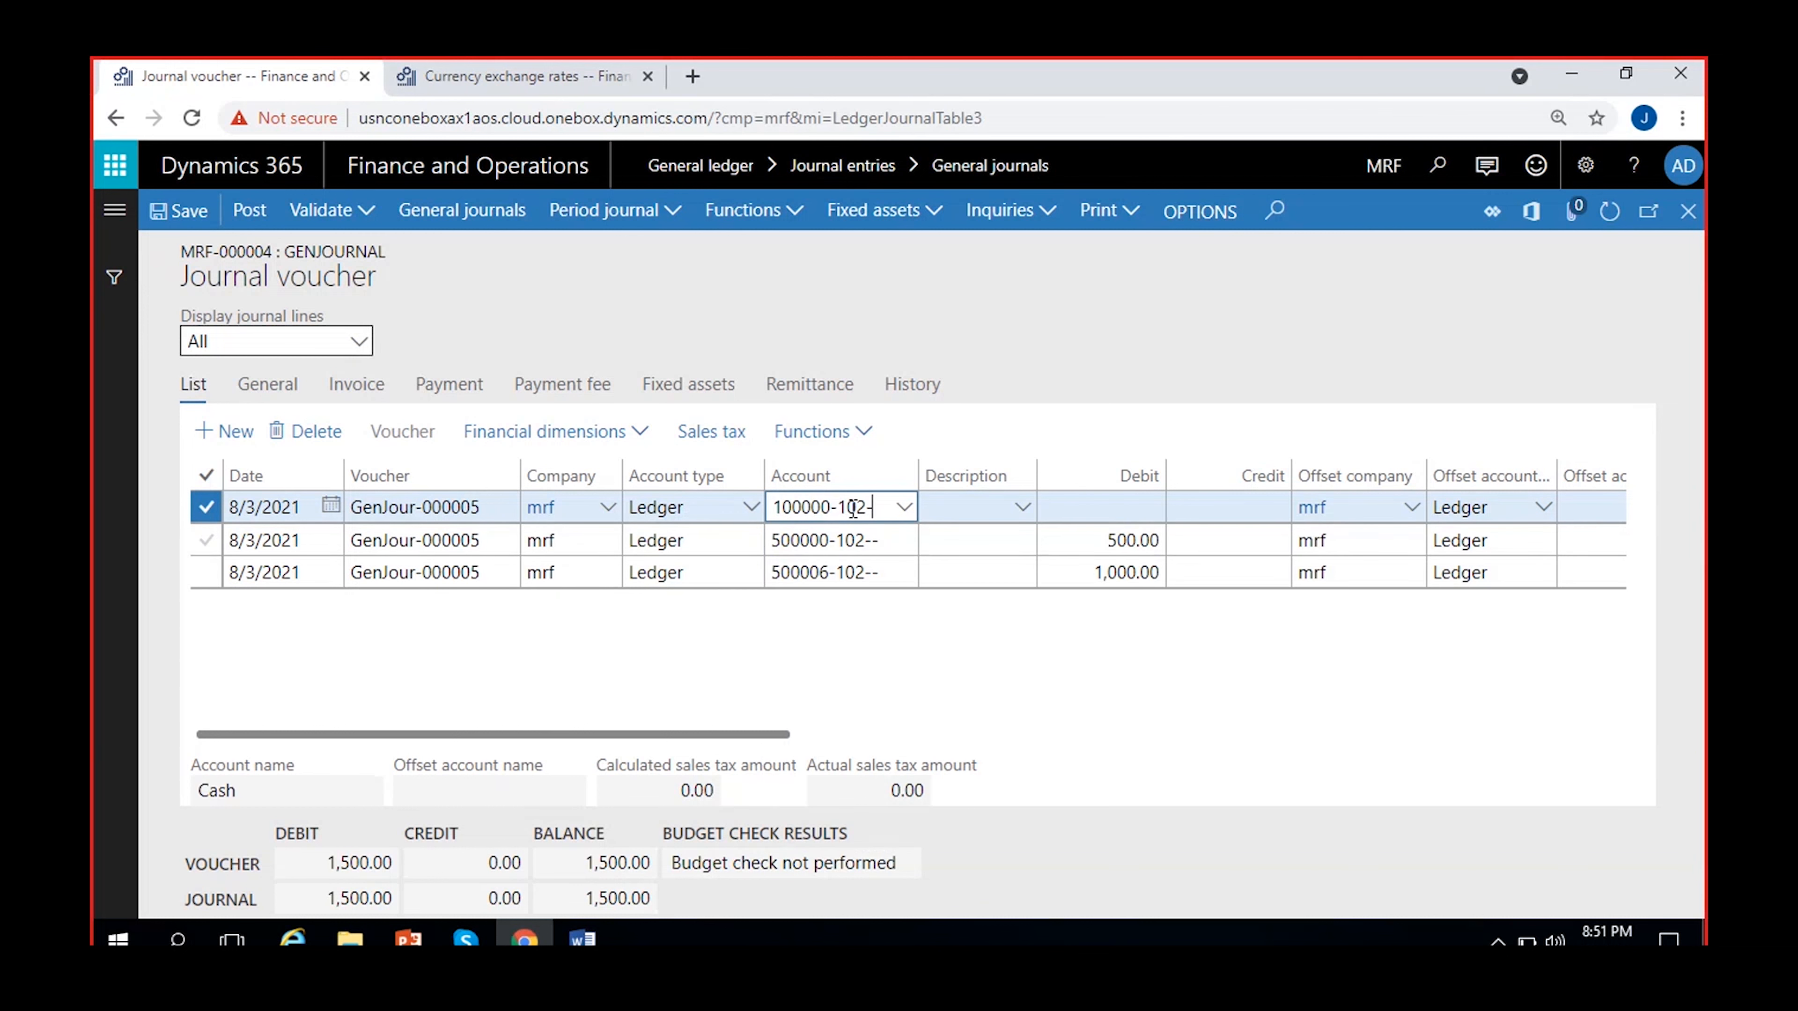
Enter a credit of 1500 on the cash line and save the journal voucher.
left_click(1212, 507)
type("150")
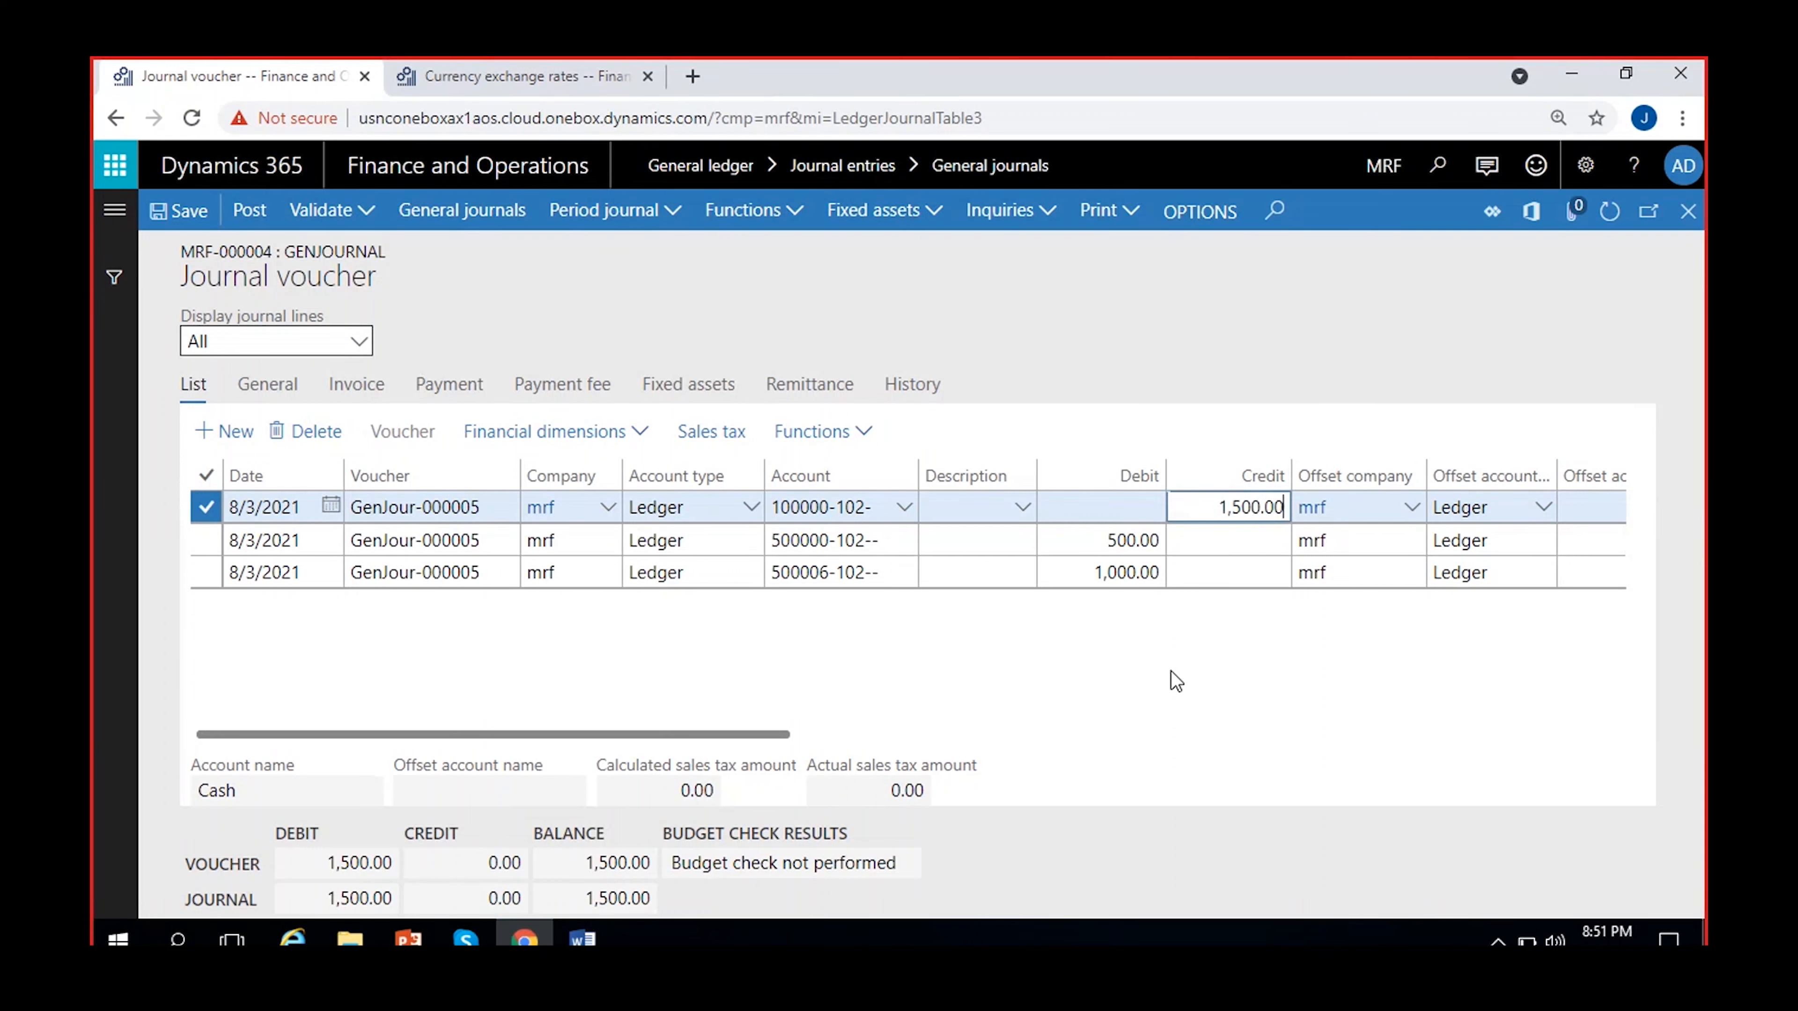
left_click(177, 210)
Examine the voucher's debit, credit and balance totals and the offset account columns of all three lines.
left_click(342, 858)
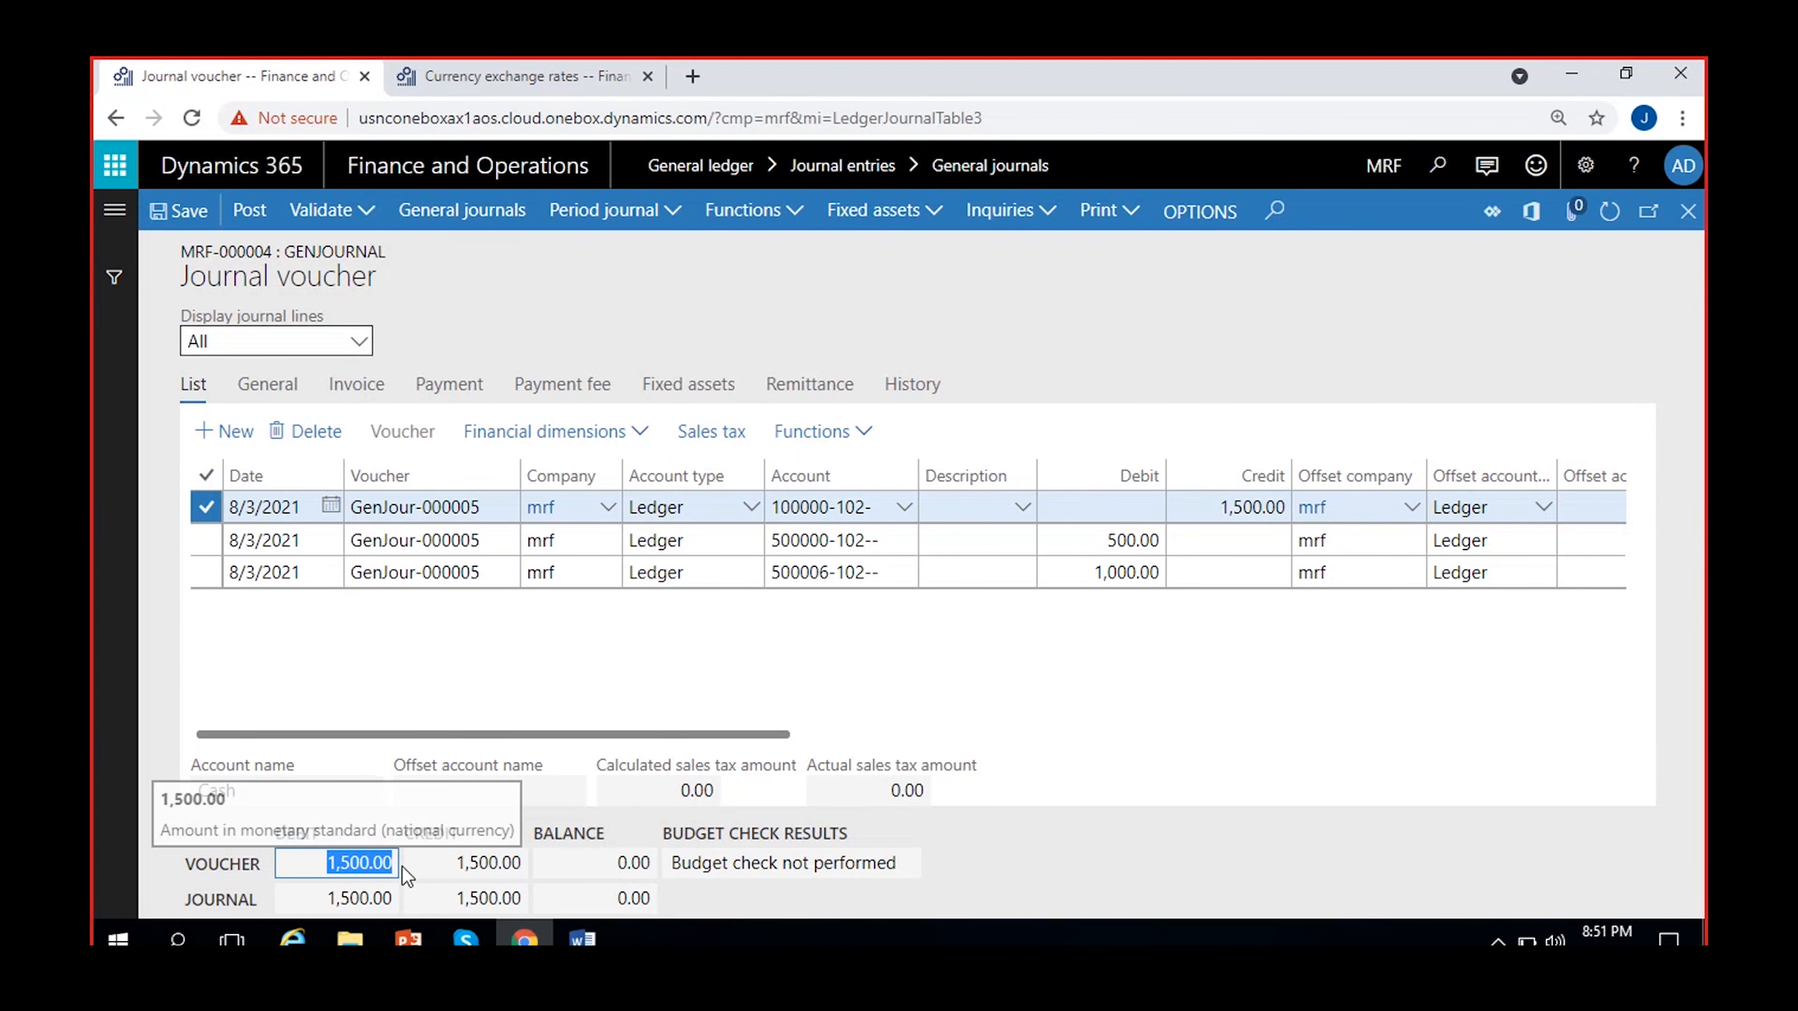
left_click(489, 862)
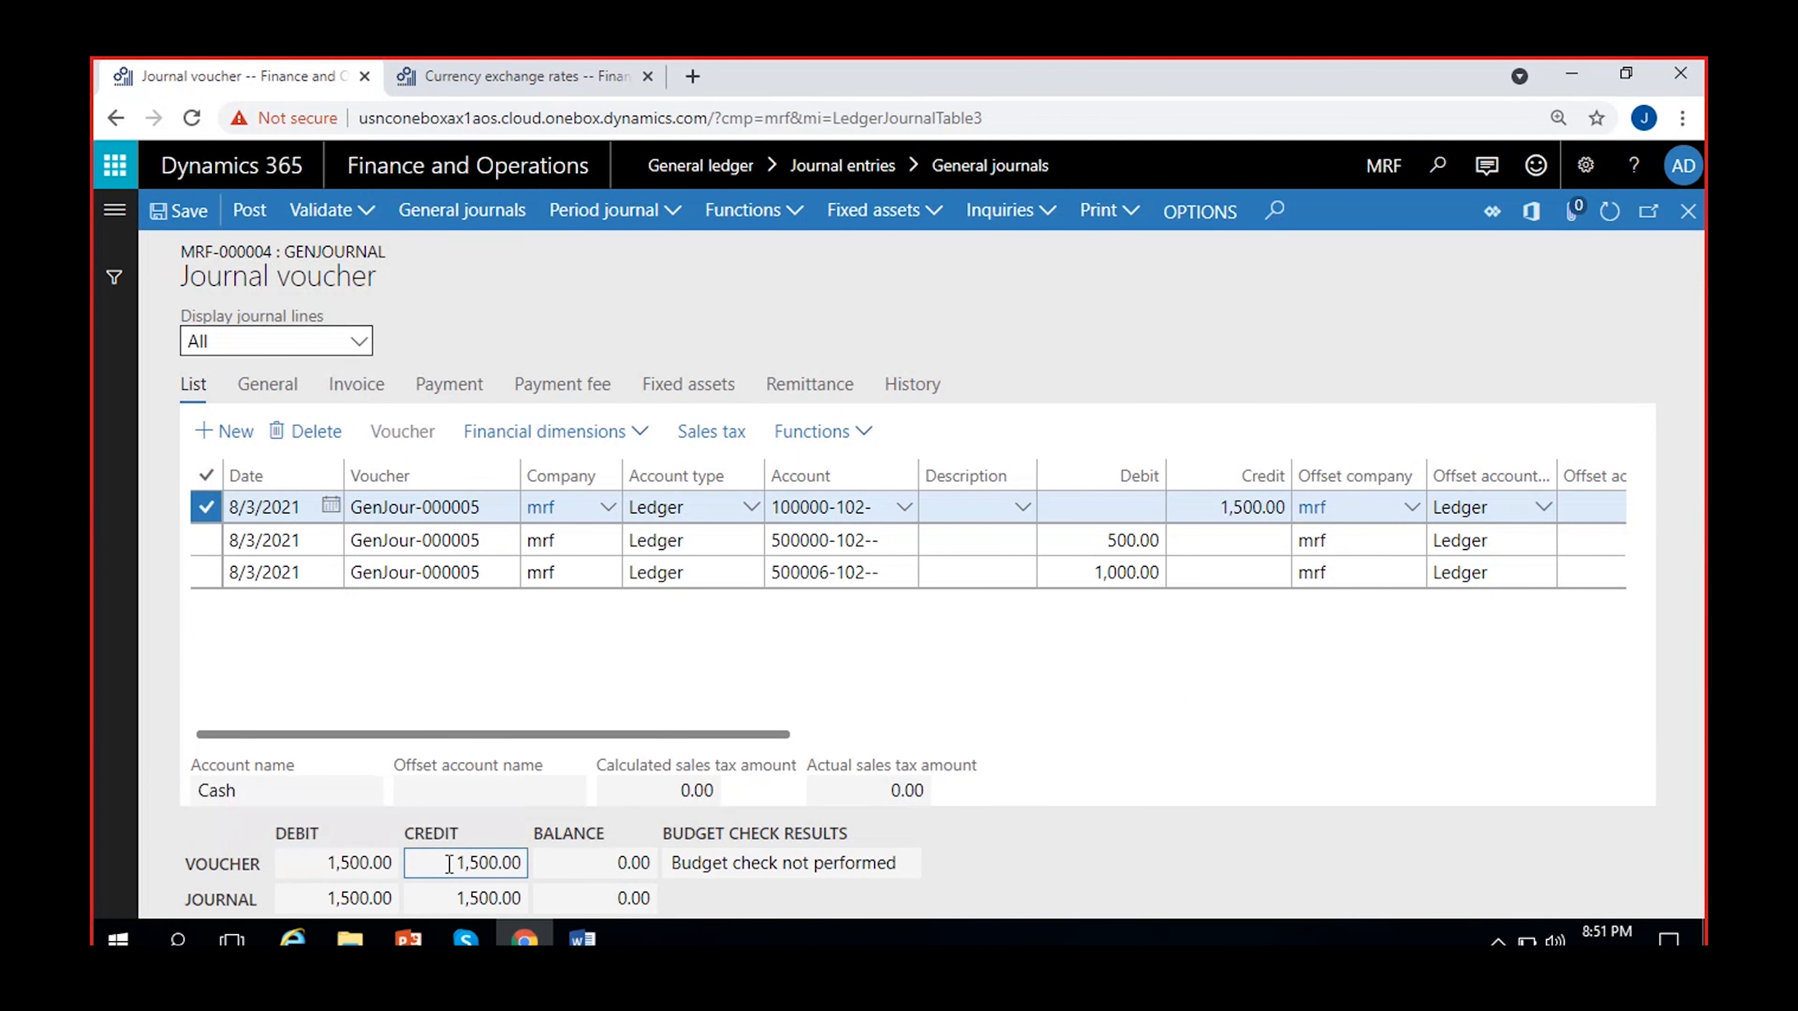
left_click(598, 862)
left_click(1254, 703)
scroll(1254, 703, "right", 5)
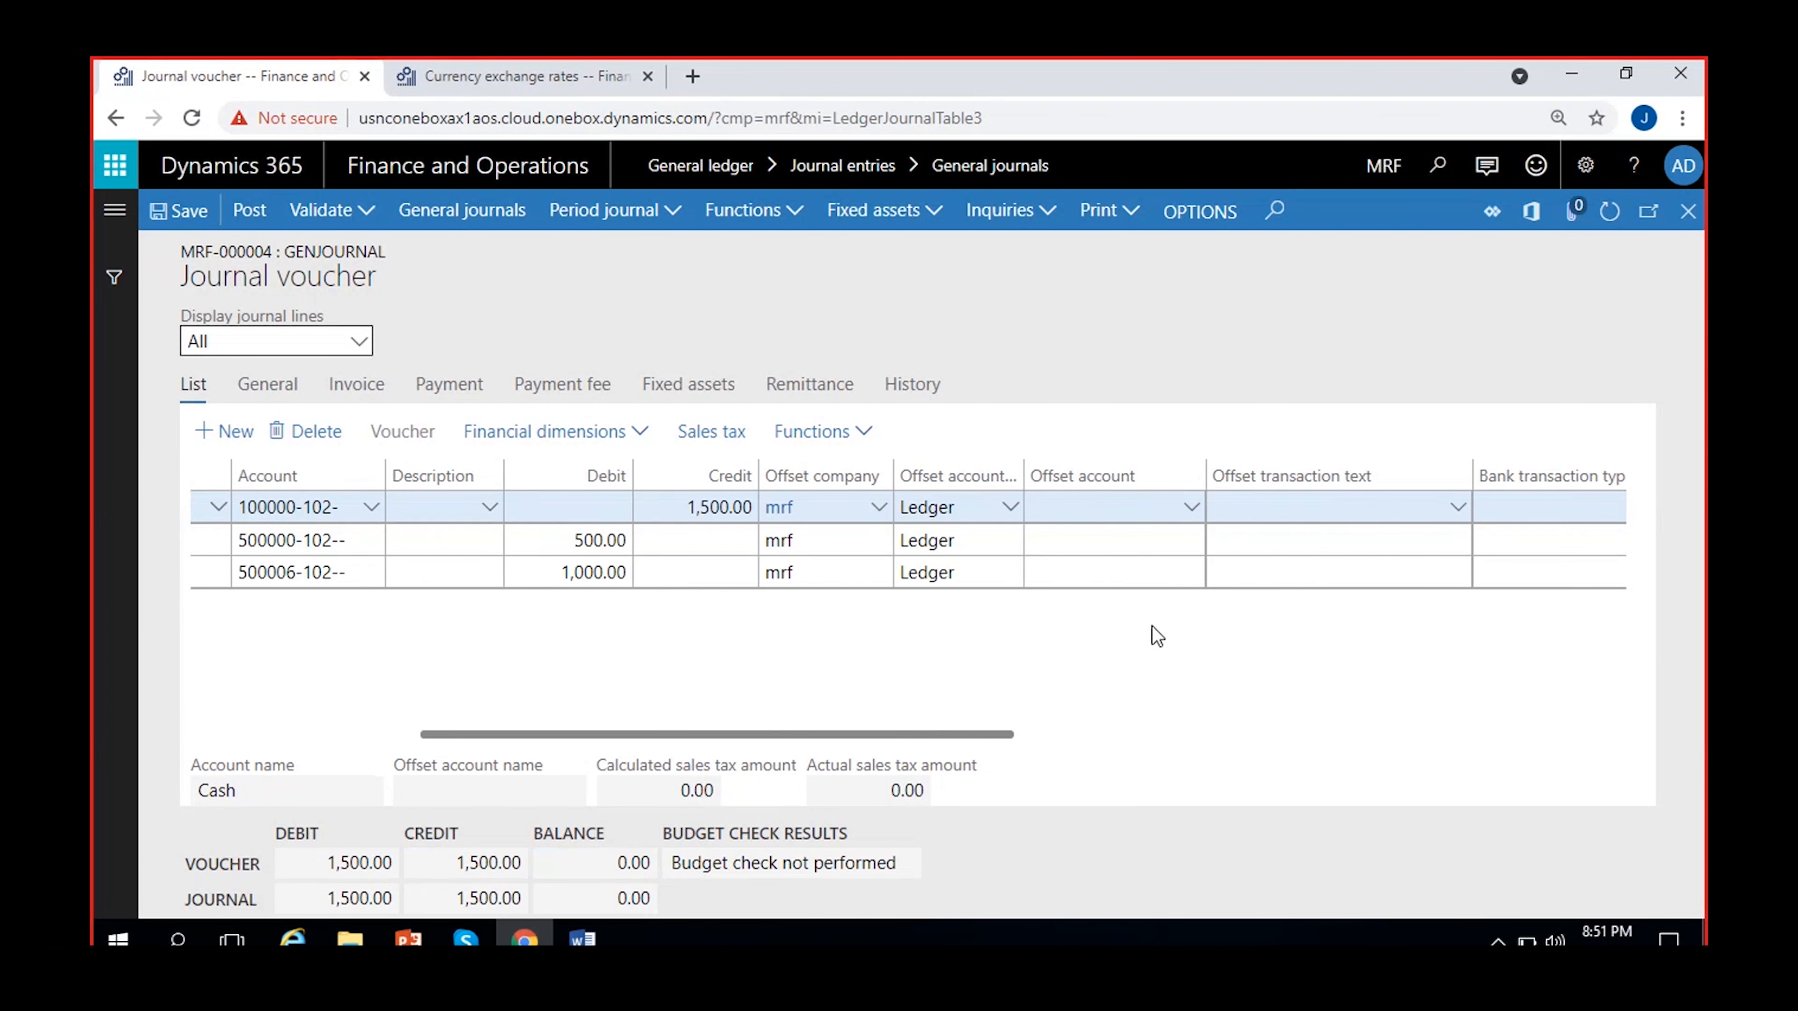
scroll(892, 657, "left", 2)
scroll(892, 656, "left", 4)
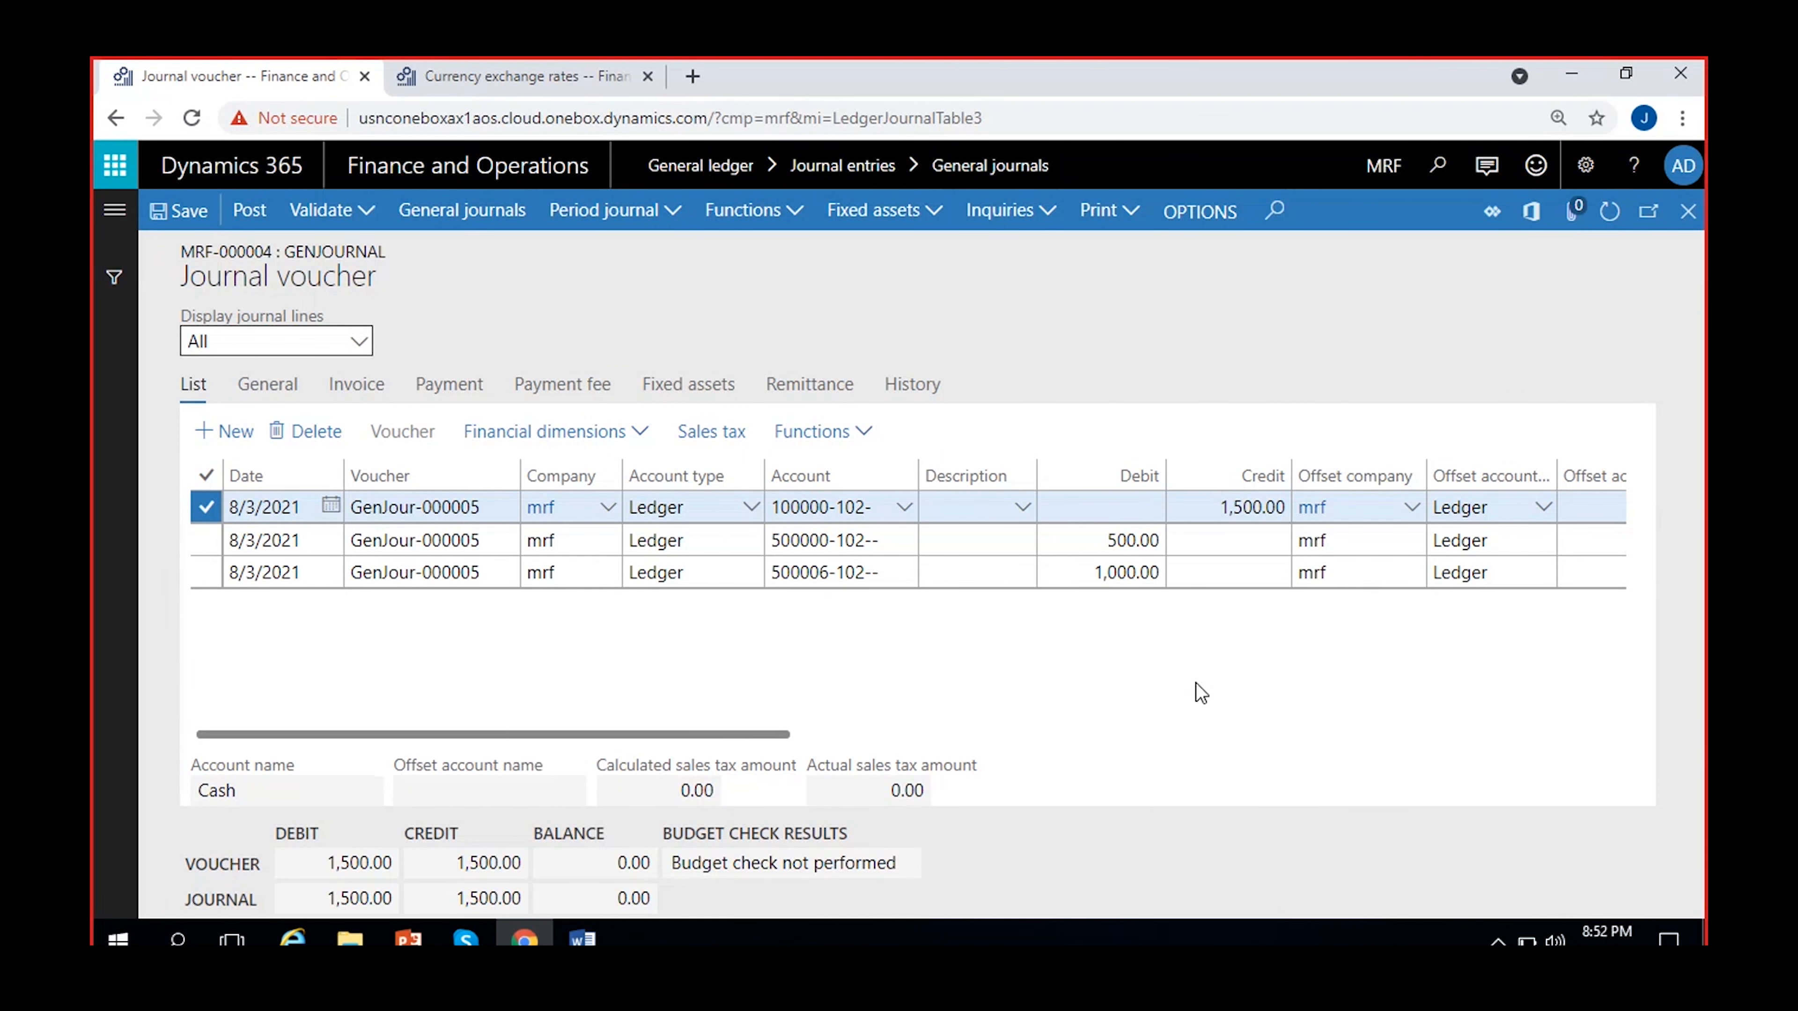
scroll(1196, 683, "right", 5)
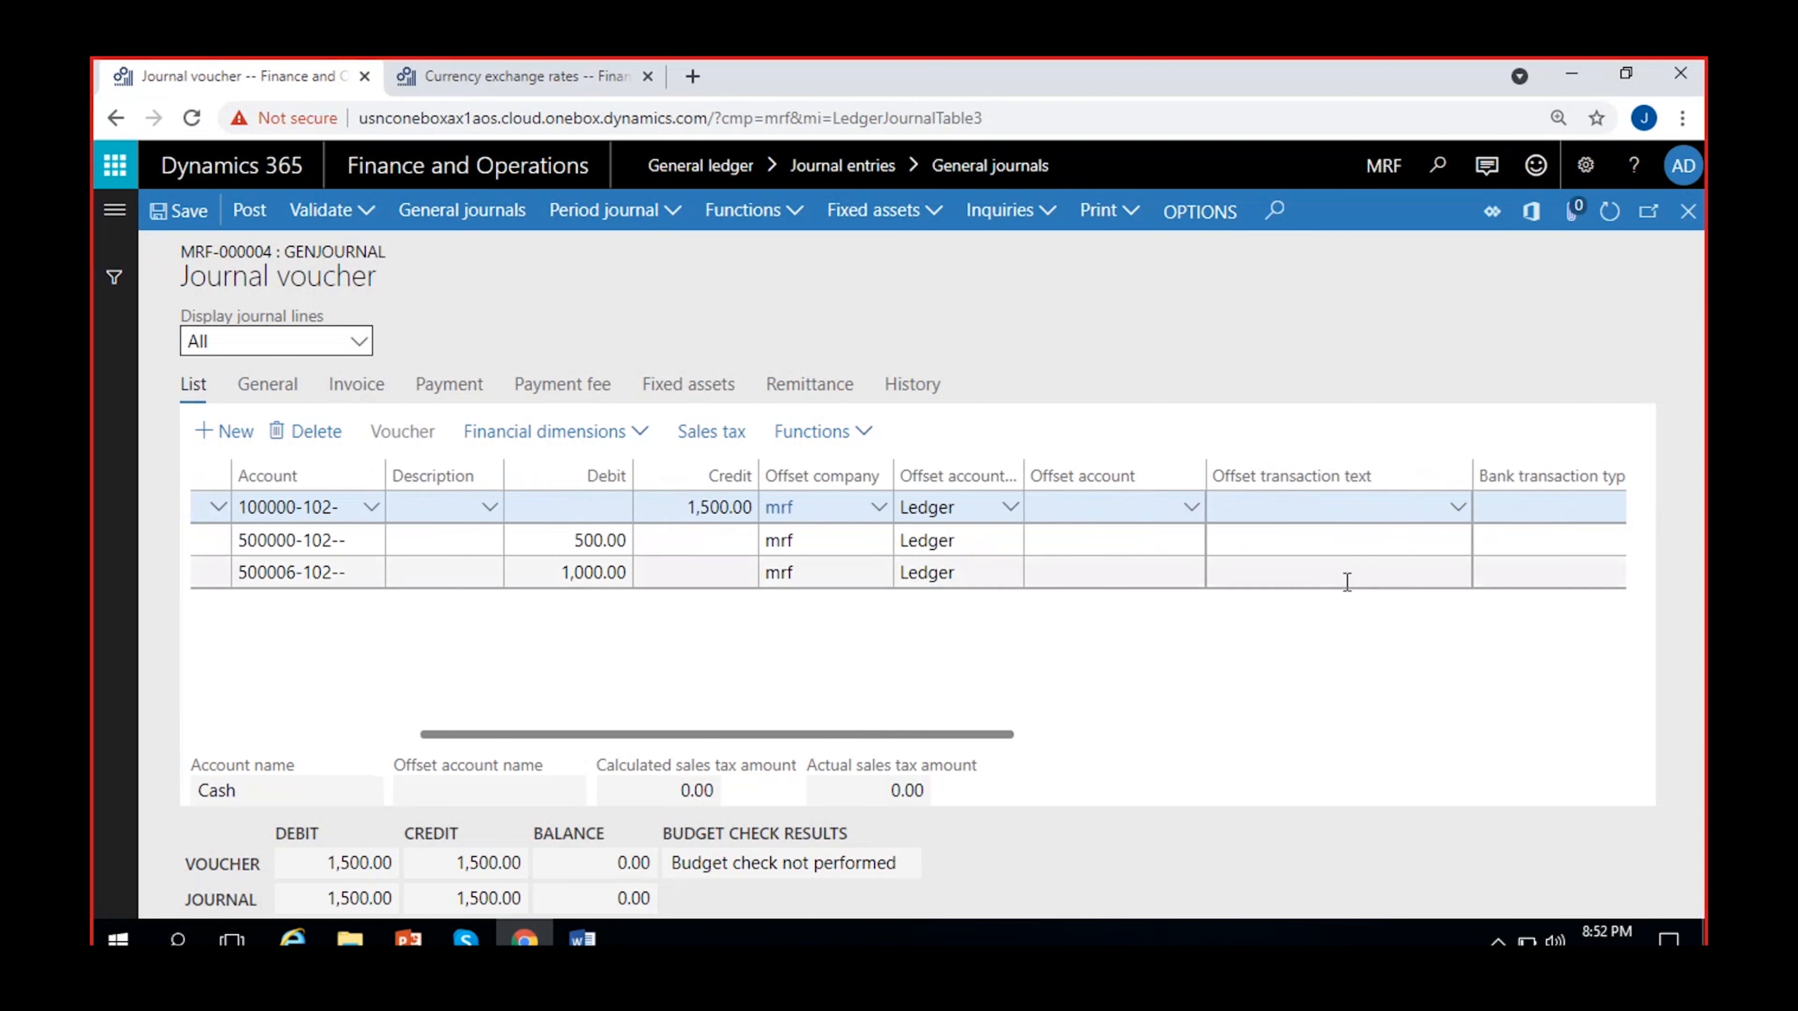
Review the voucher number, offset account columns, and the account and debit or credit amount of the travel, rent and cash lines.
scroll(867, 641, "left", 2)
scroll(506, 611, "left", 3)
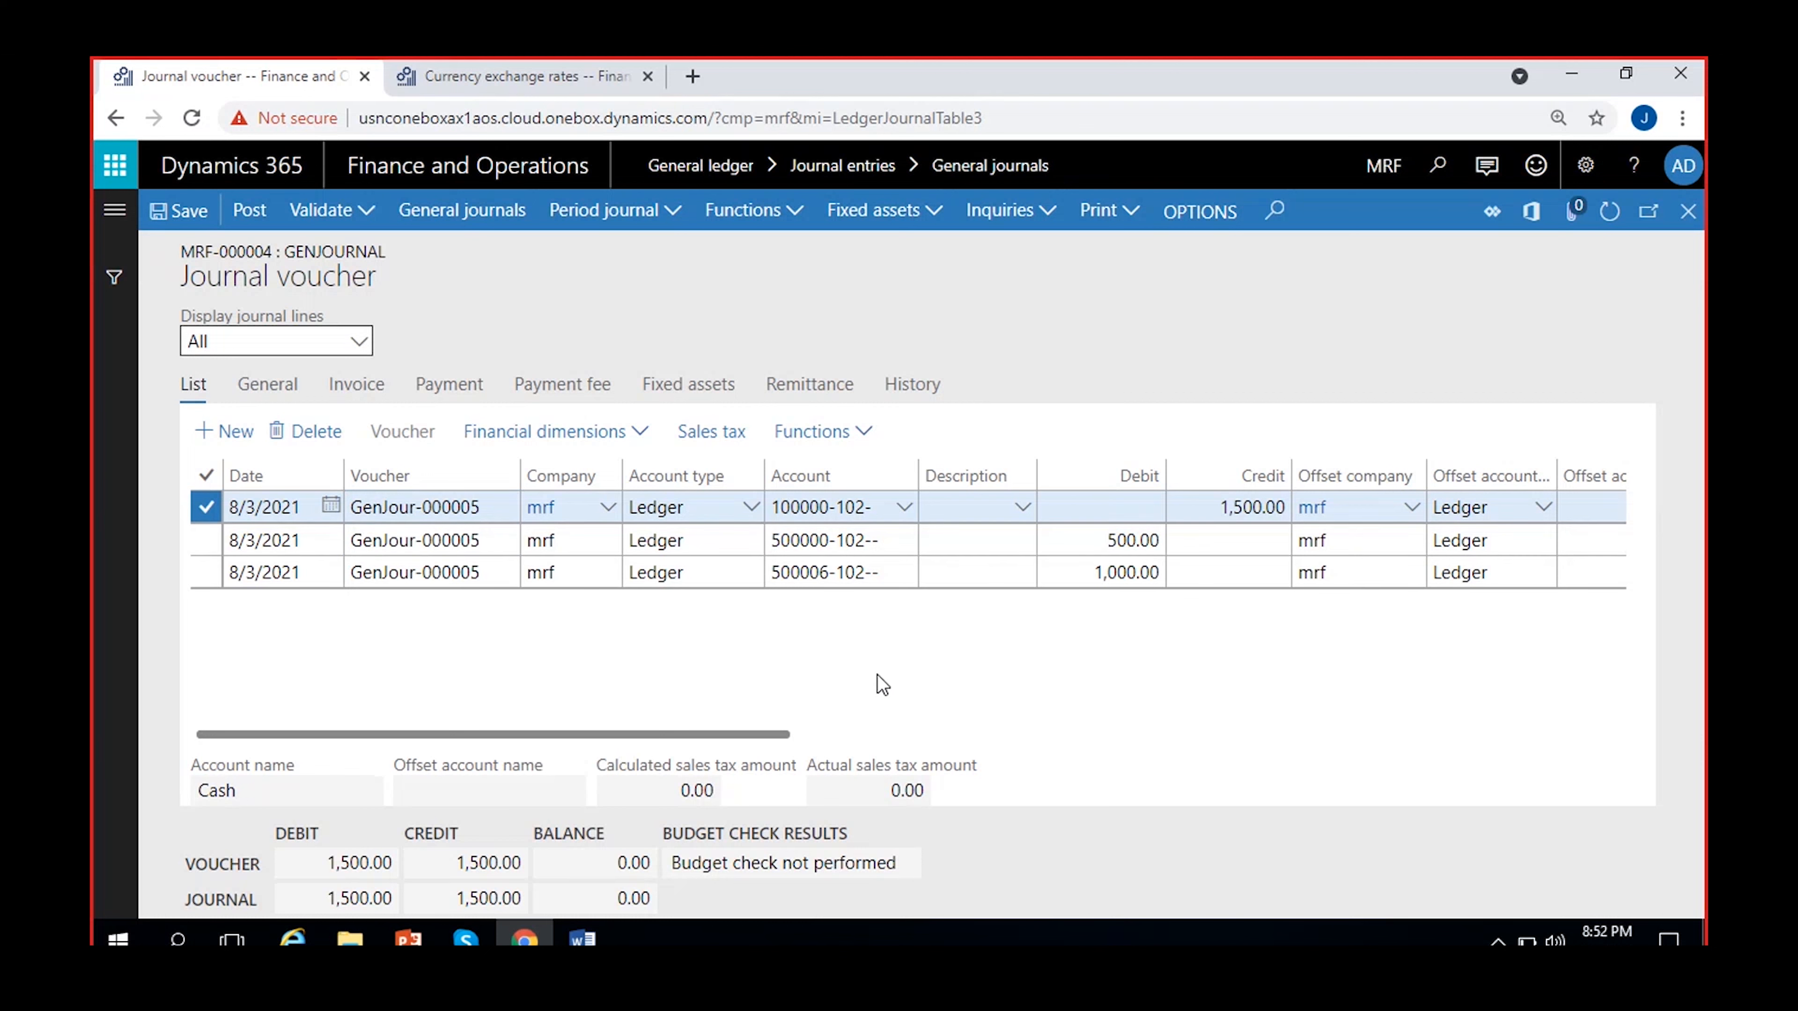
scroll(1404, 641, "right", 5)
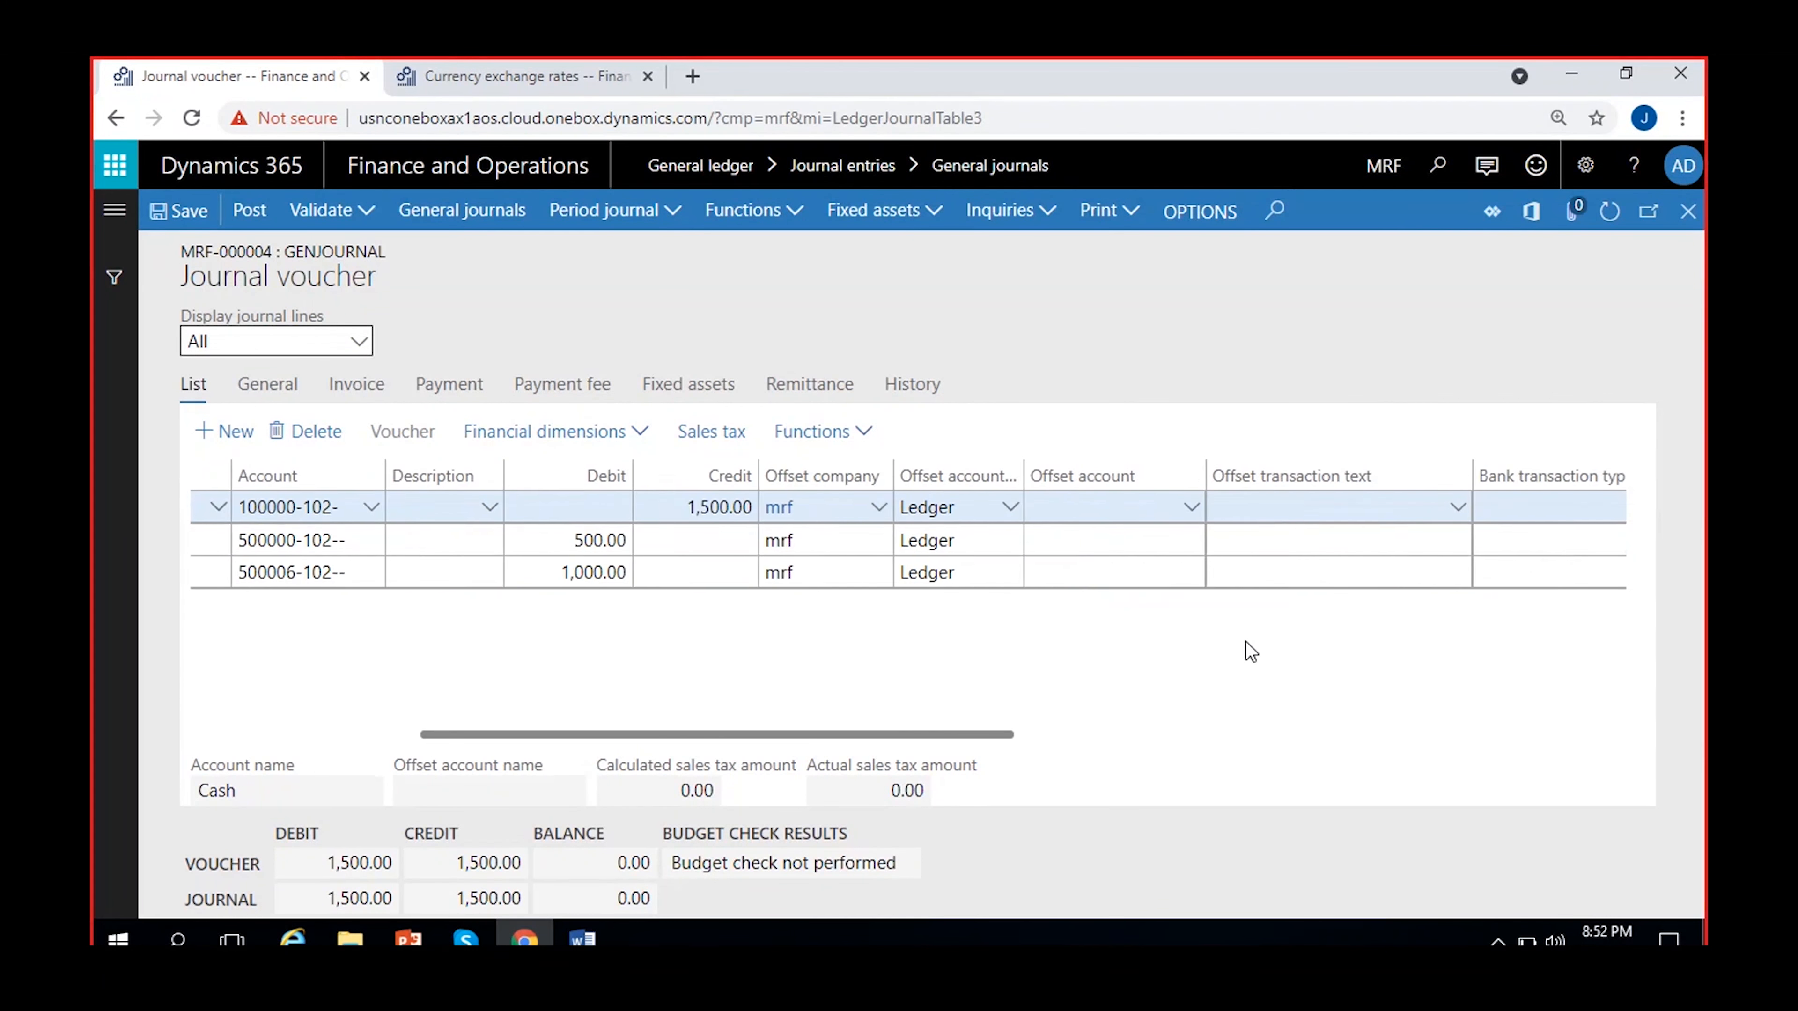
scroll(623, 673, "left", 5)
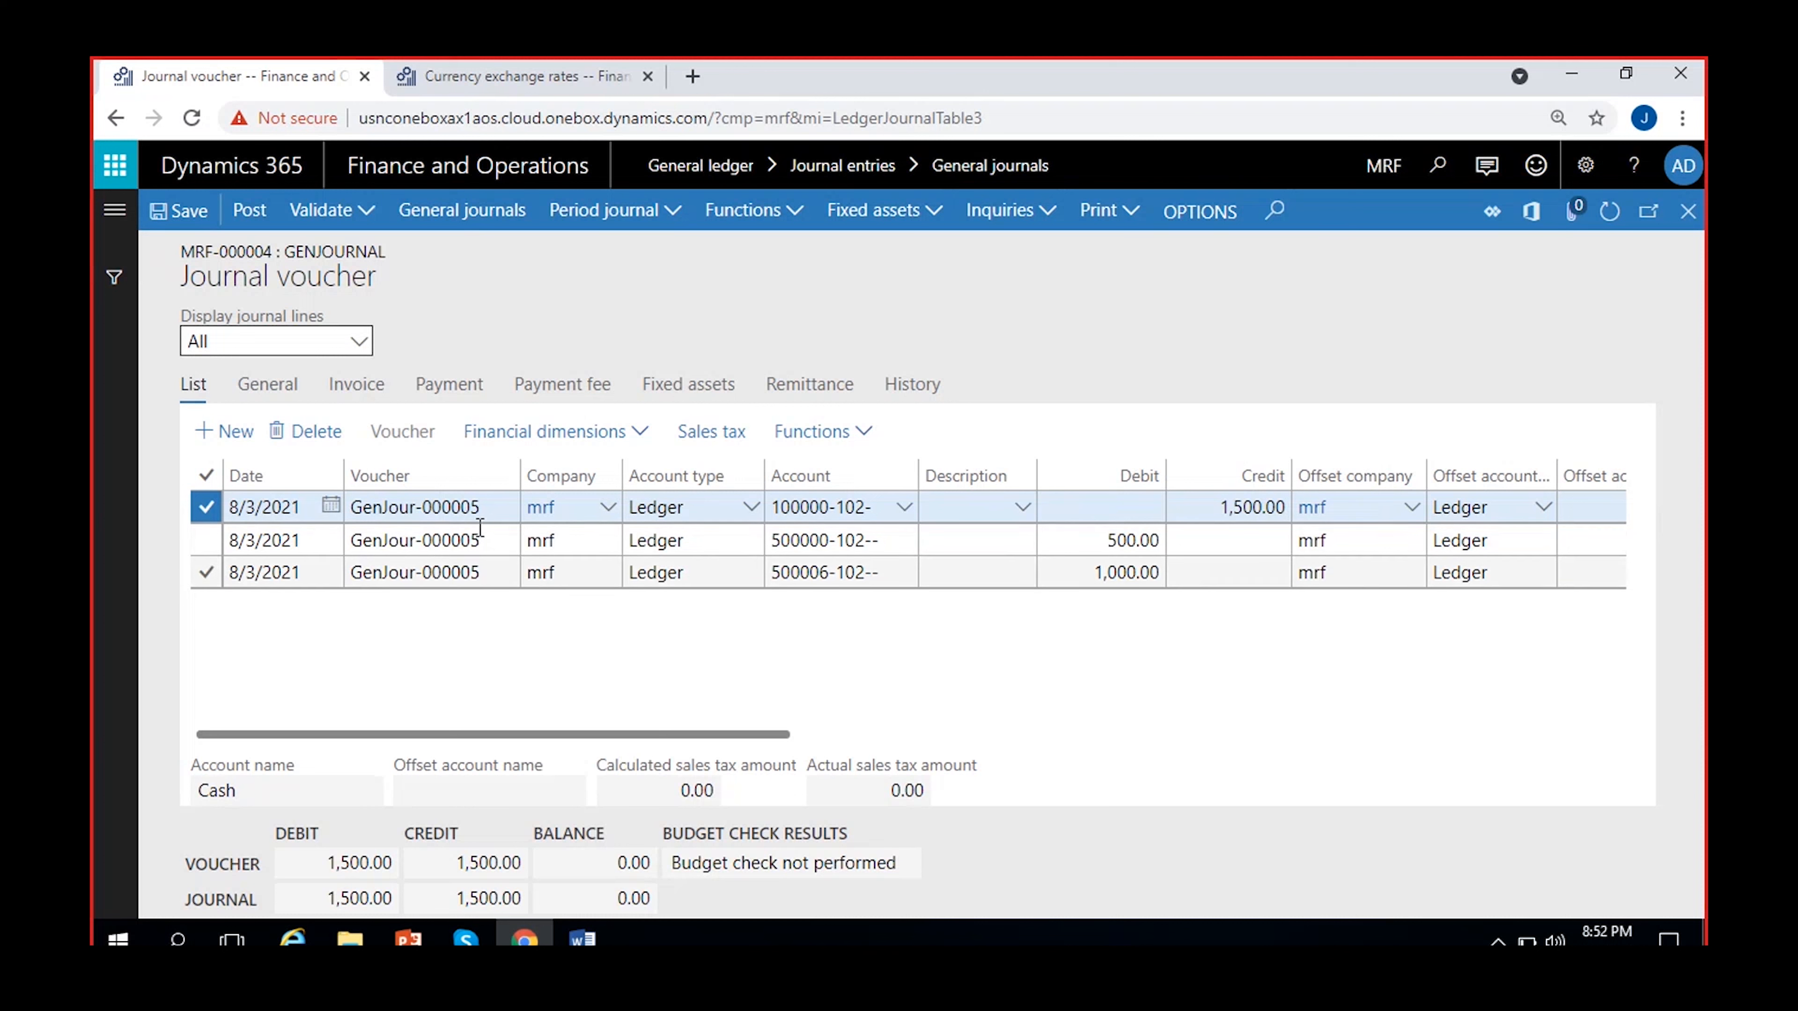
scroll(652, 721, "right", 2)
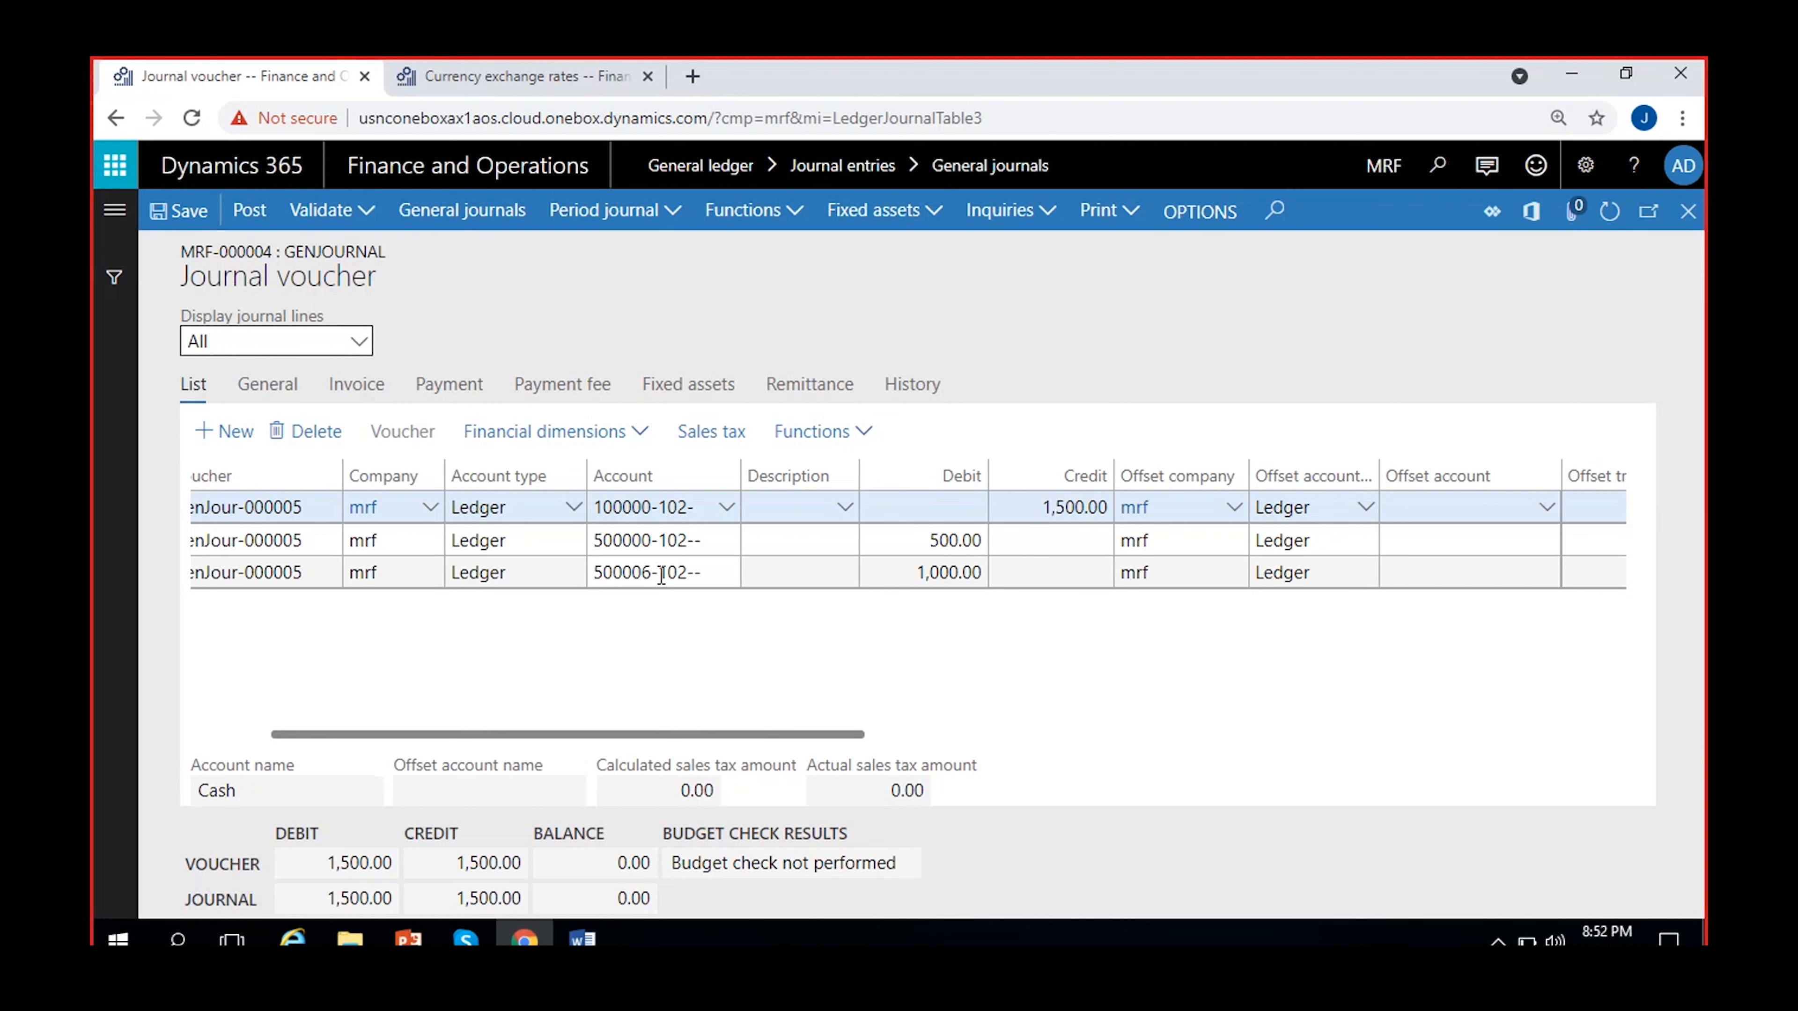
left_click(953, 575)
left_click(707, 541)
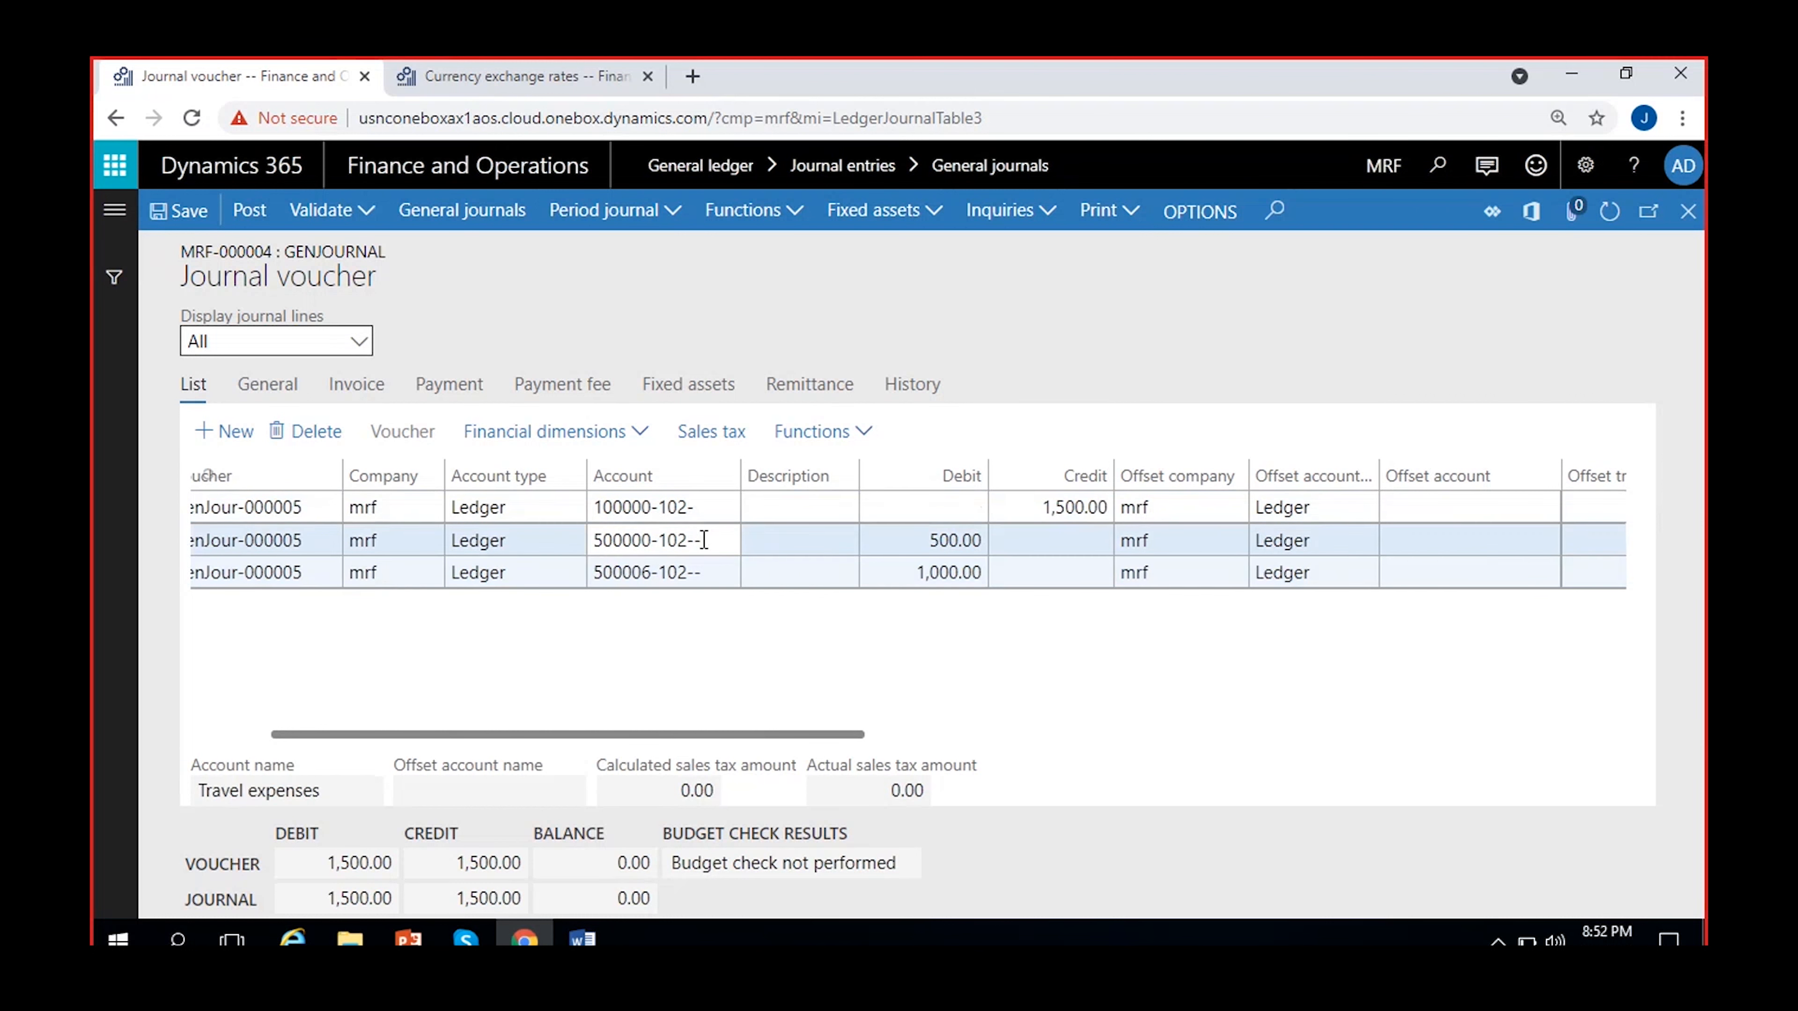
left_click(927, 539)
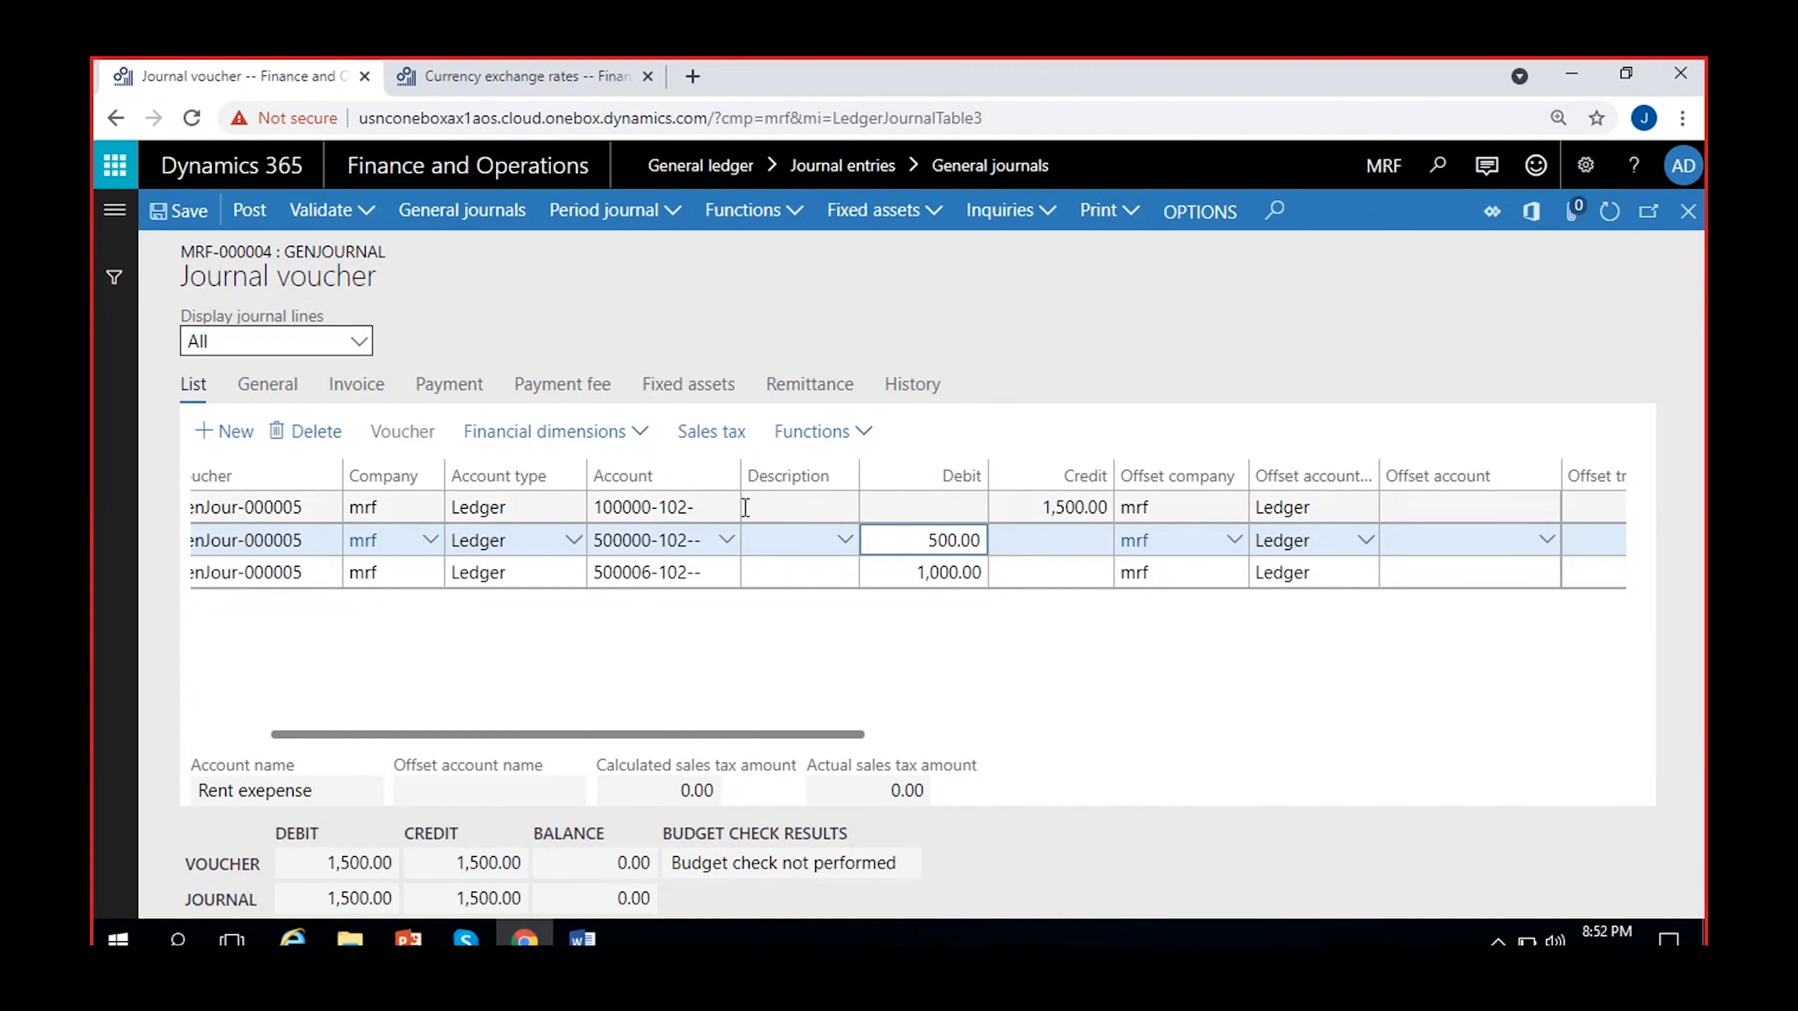
left_click(719, 504)
left_click(1072, 507)
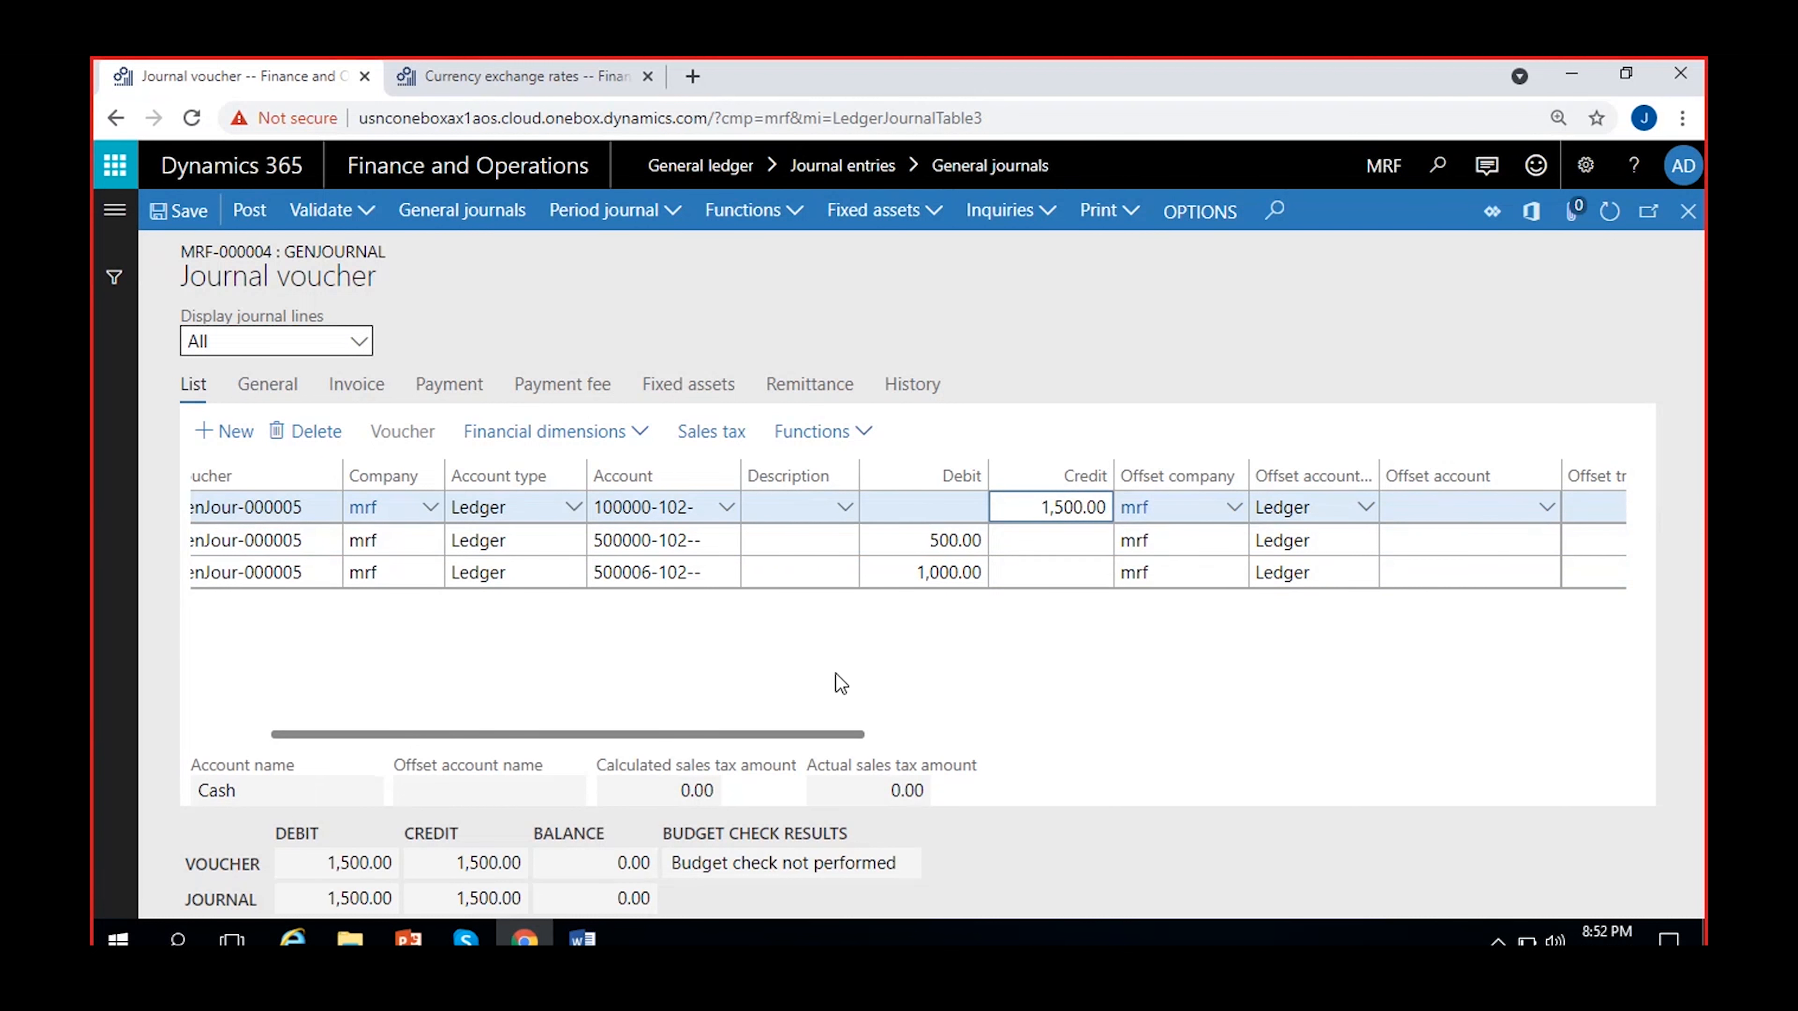
left_click(1066, 645)
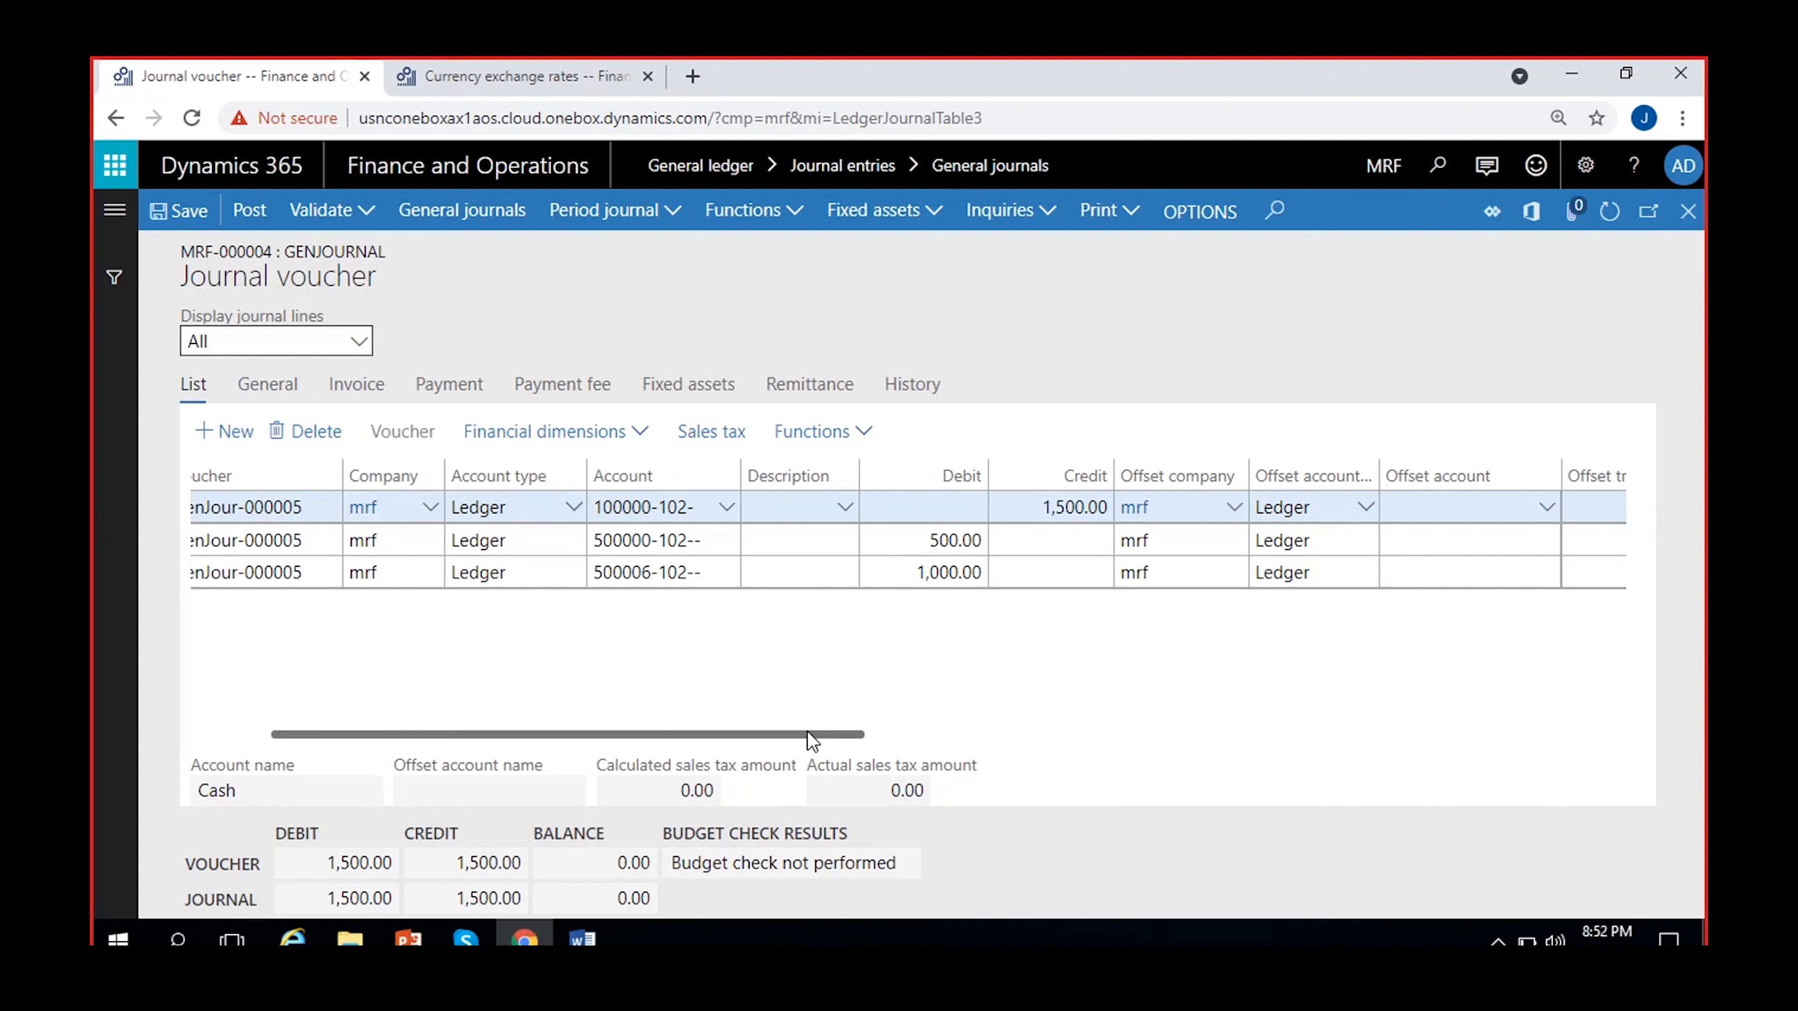
Inspect the main account and location dimension of the rent and travel lines, and compare their debits with the cash credit.
left_click_drag(807, 731, 733, 731)
left_click(900, 544)
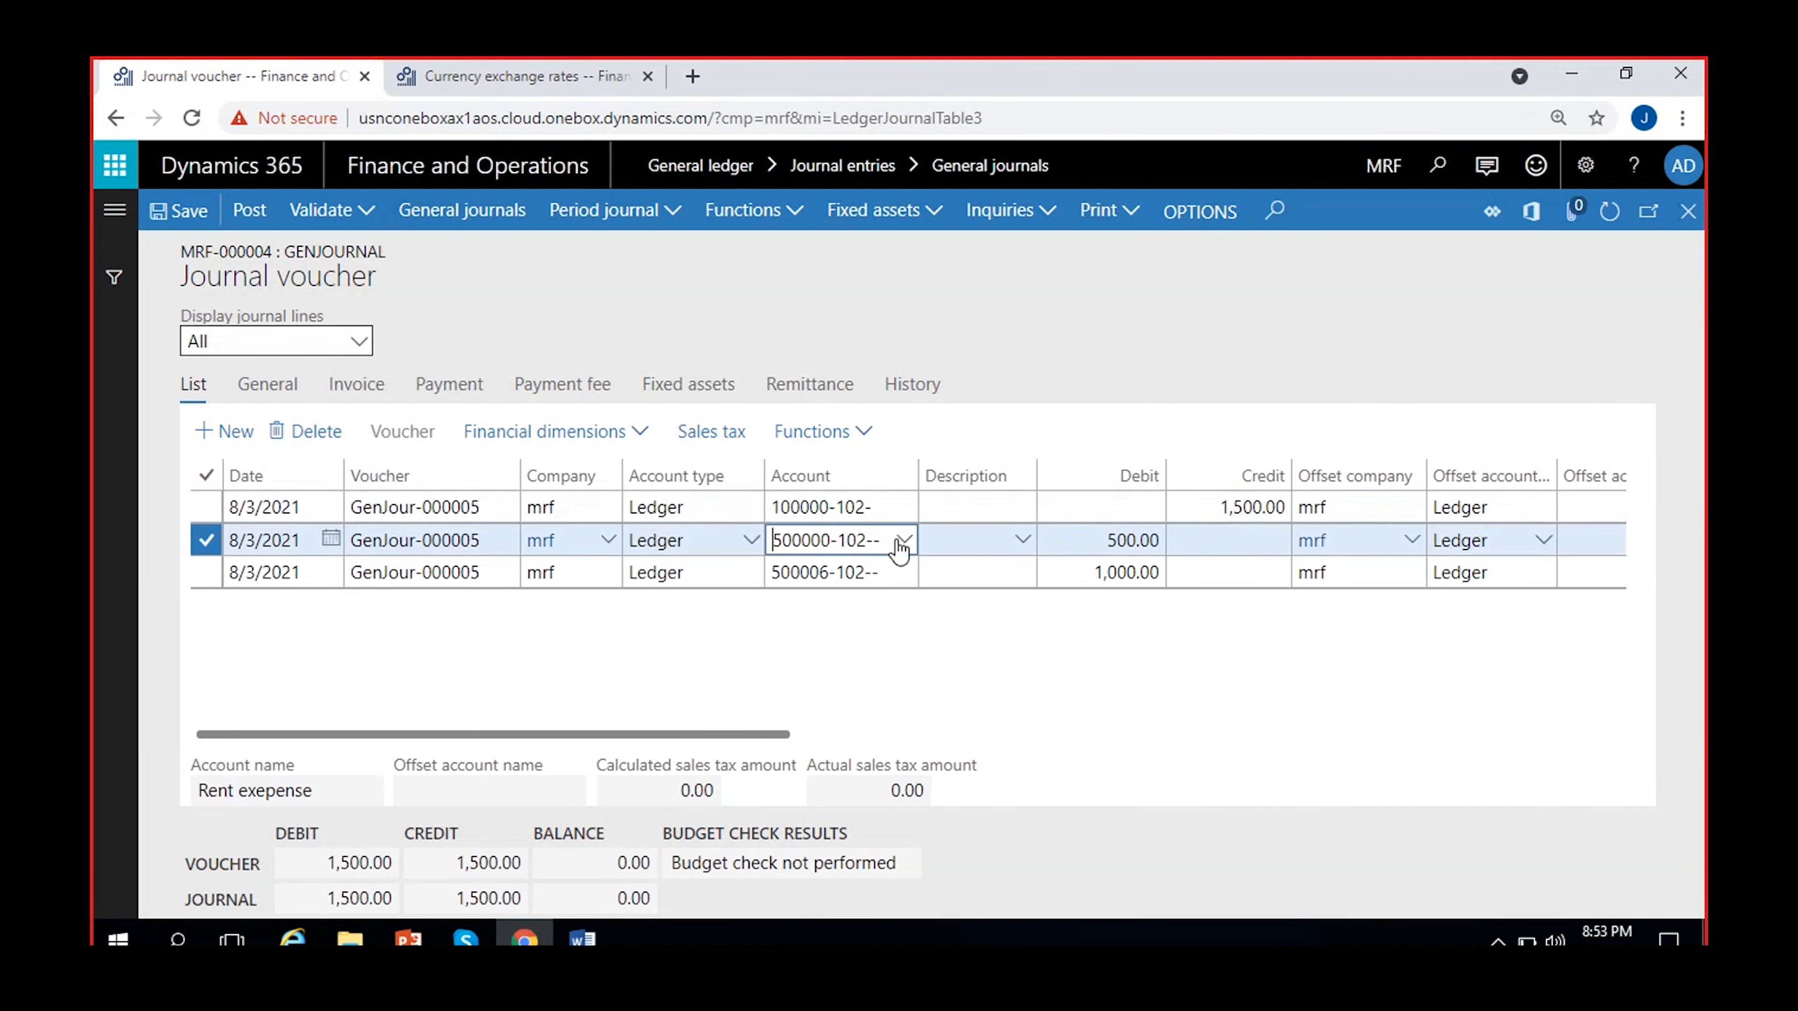
left_click(905, 541)
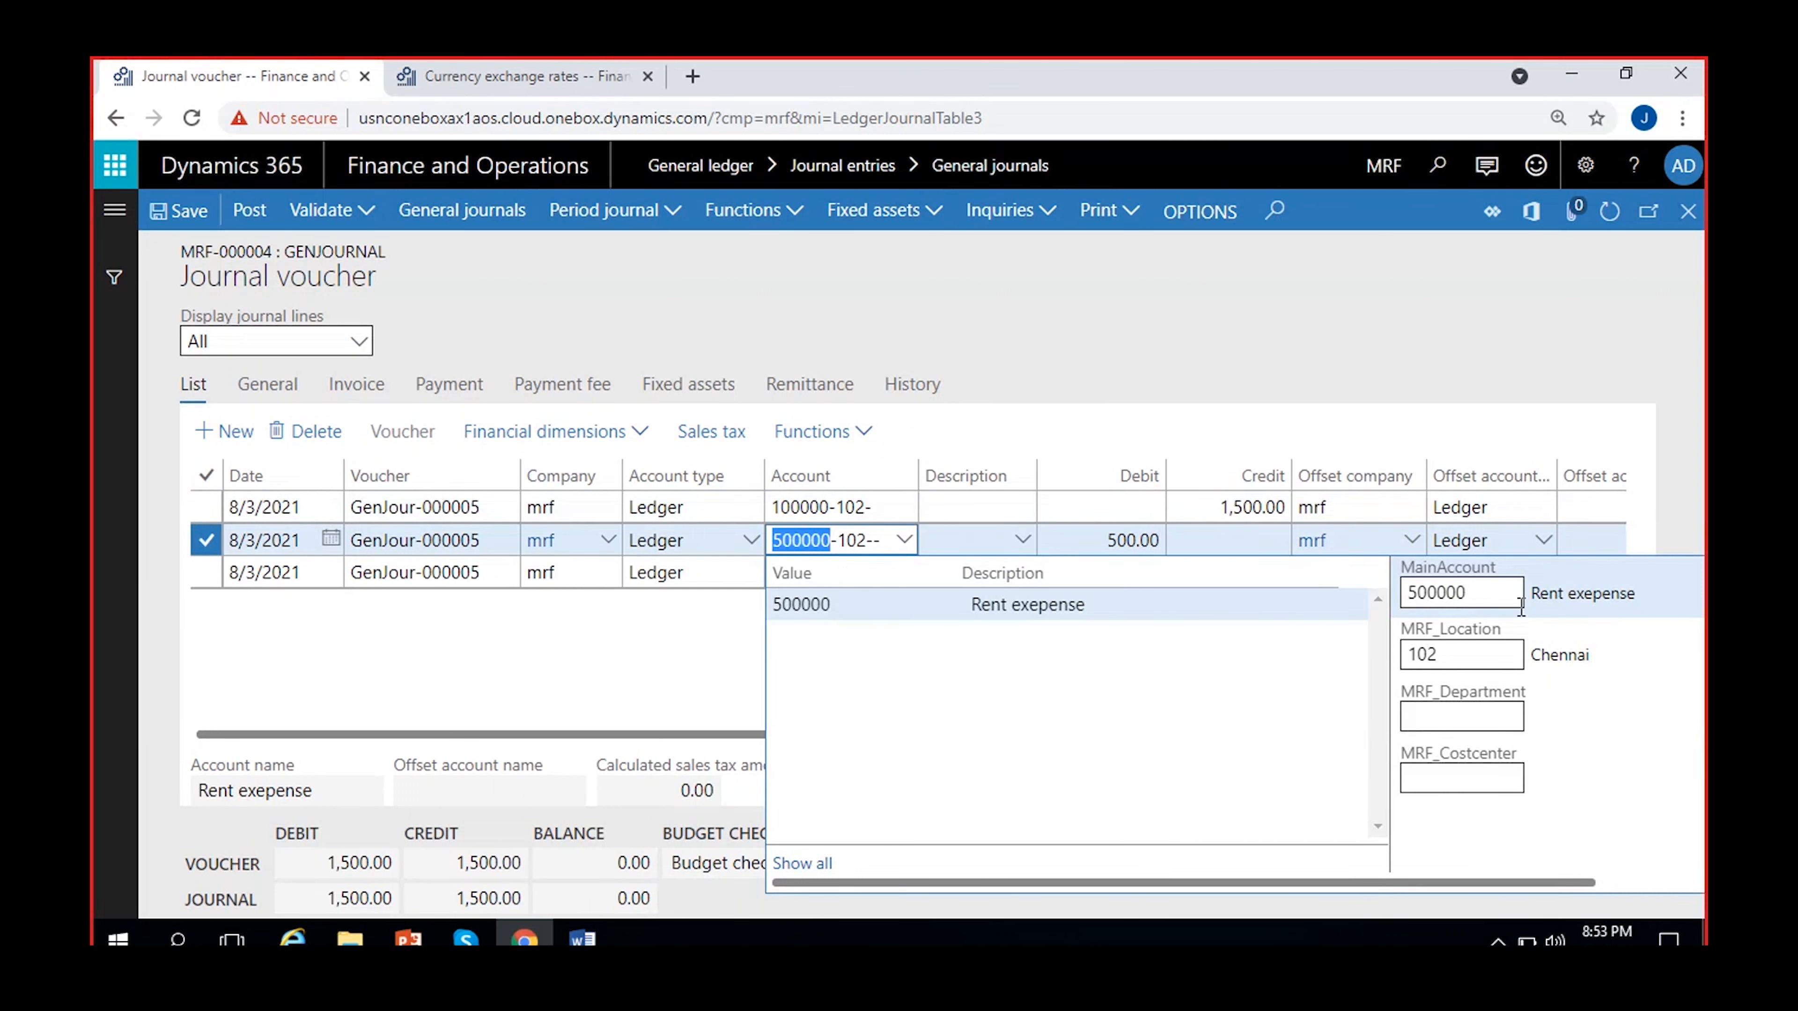
left_click(506, 662)
left_click(890, 576)
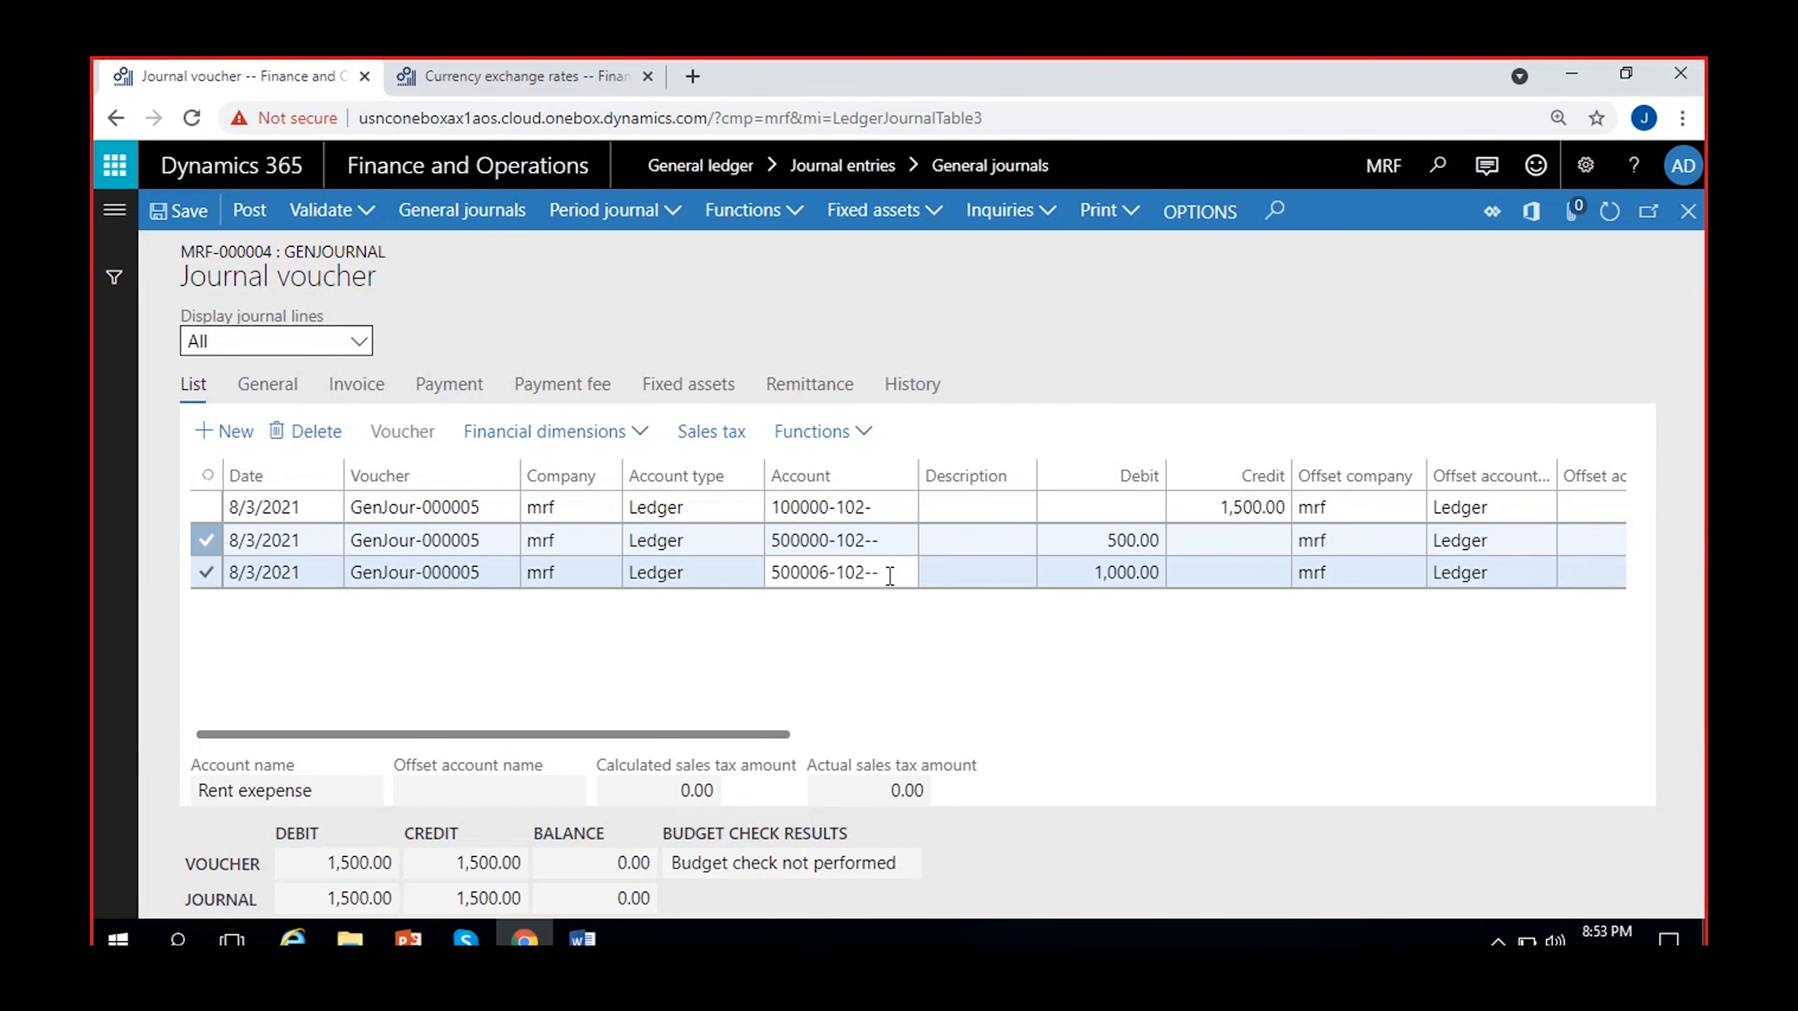
left_click(905, 573)
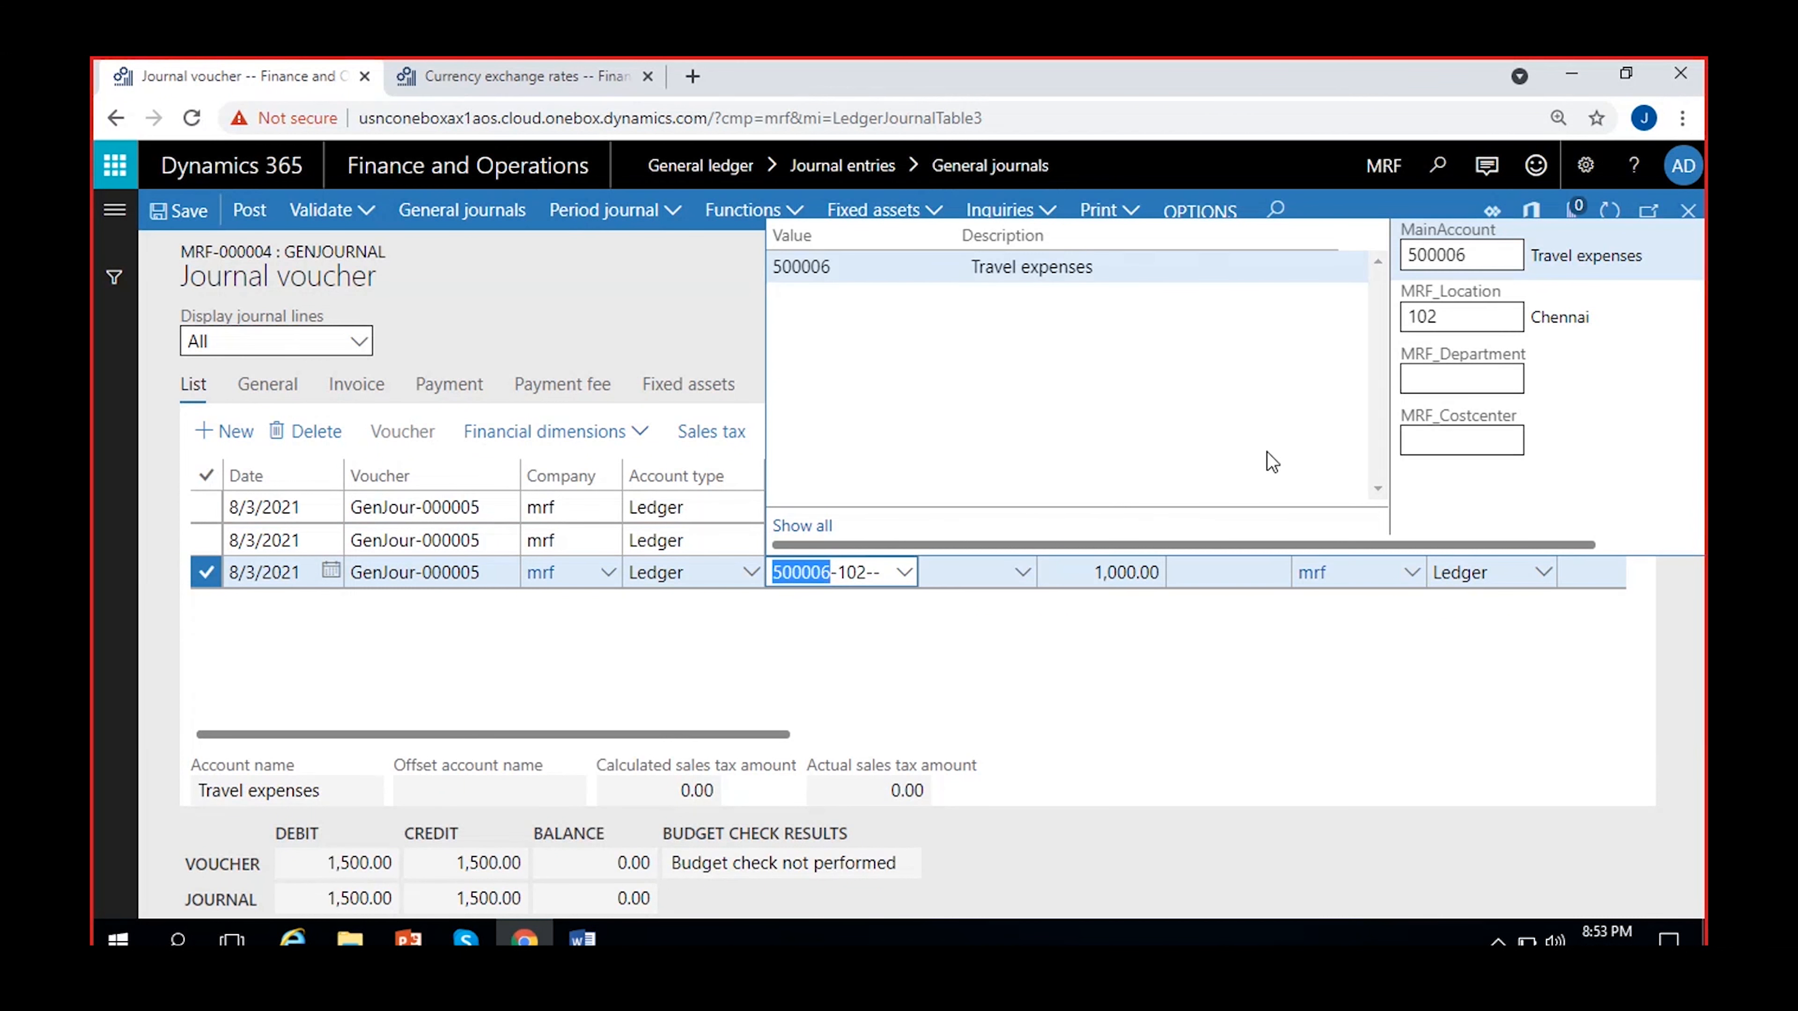
left_click(669, 688)
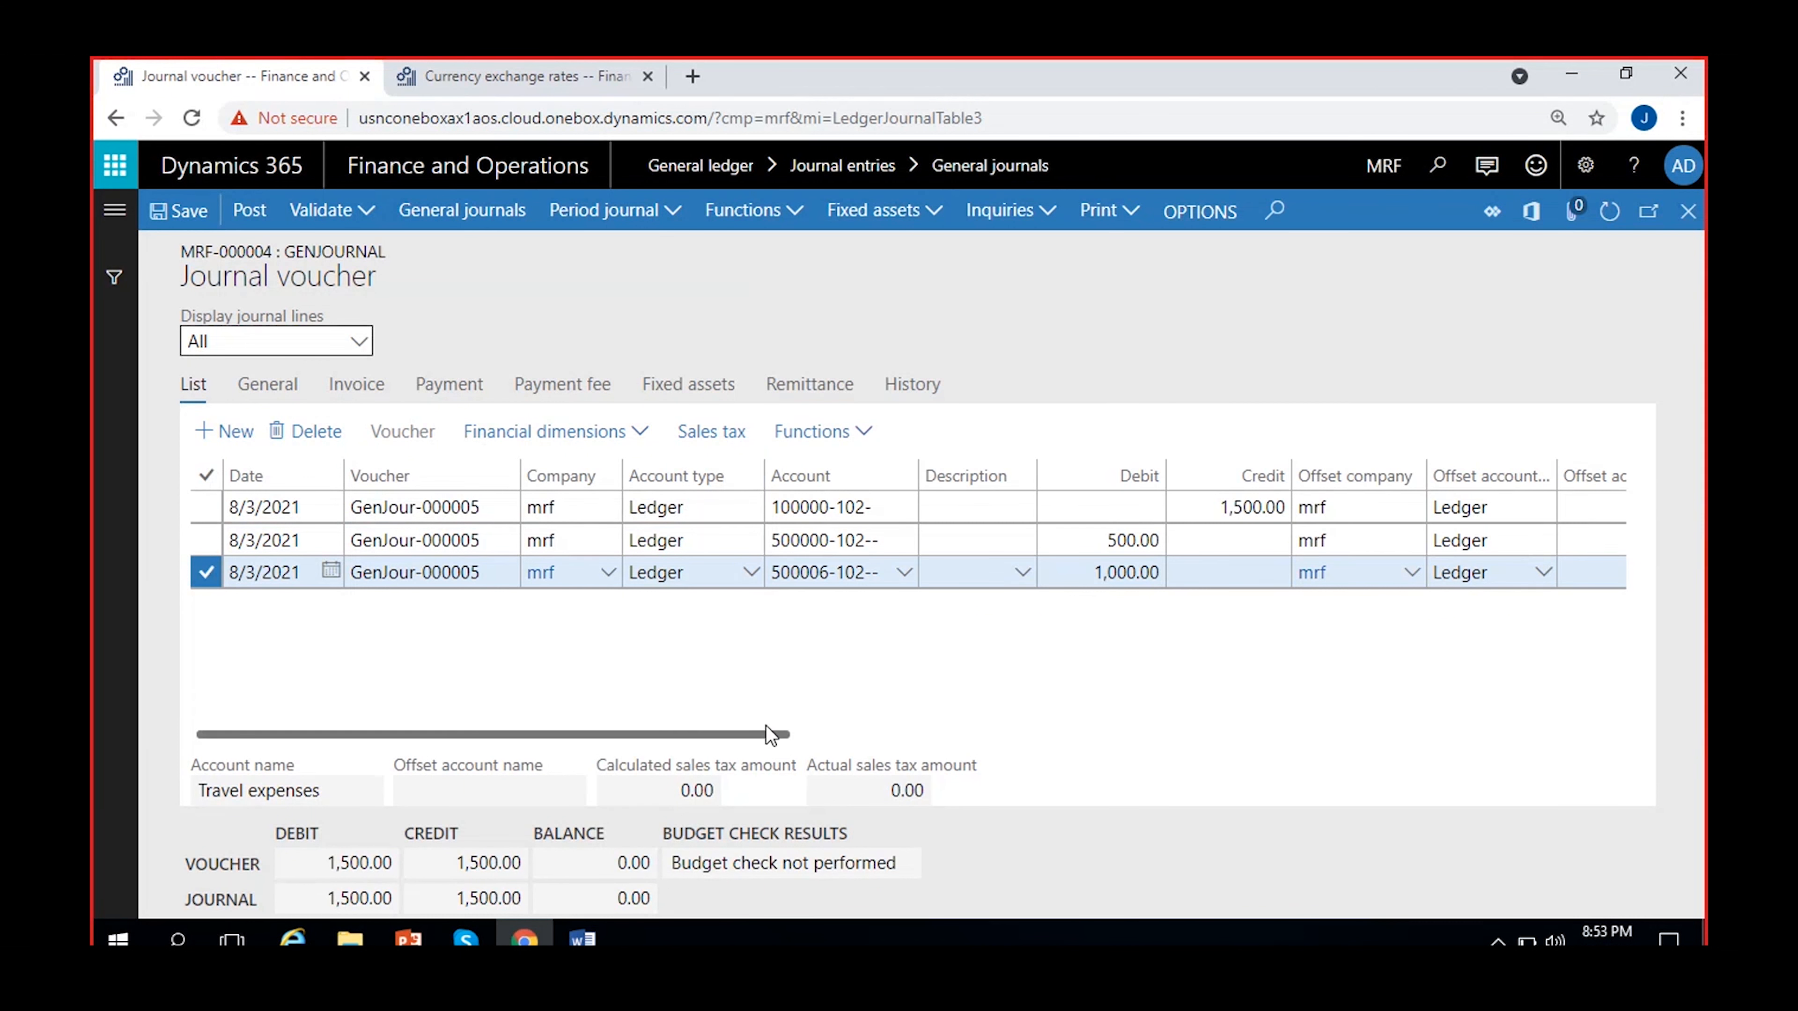
left_click_drag(769, 742, 1028, 608)
left_click_drag(971, 742, 734, 743)
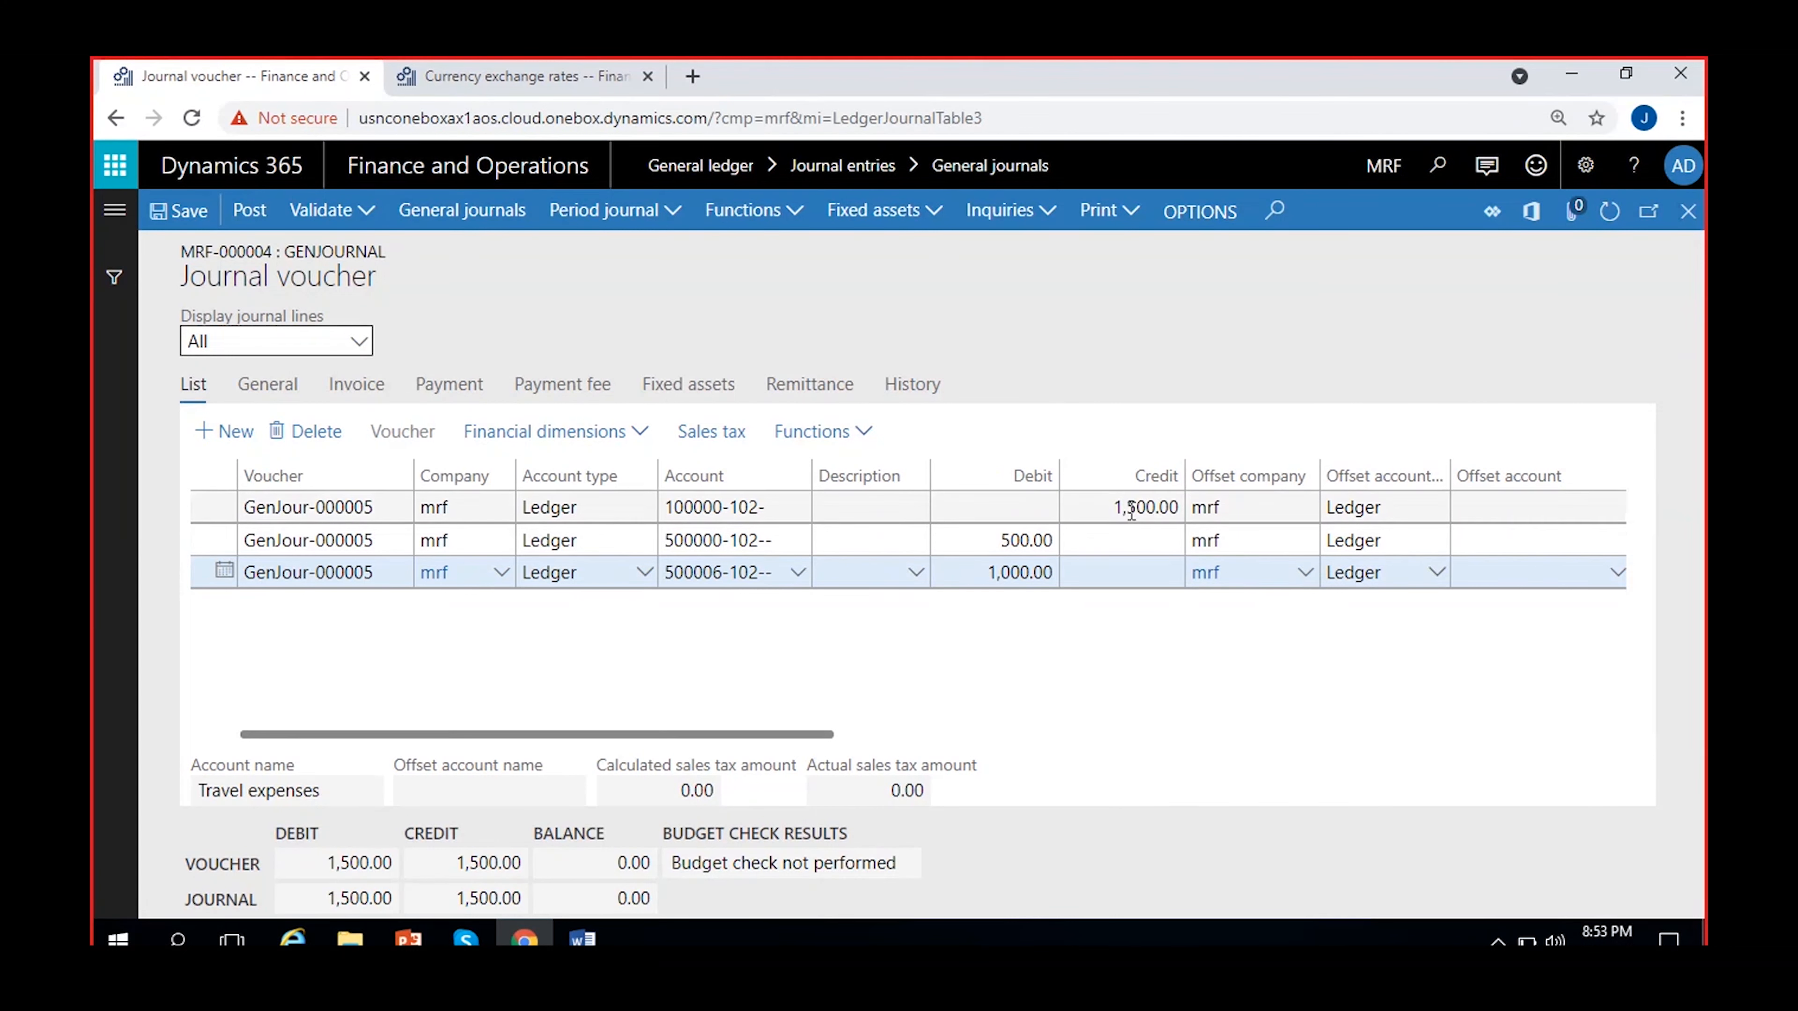
left_click(1106, 508)
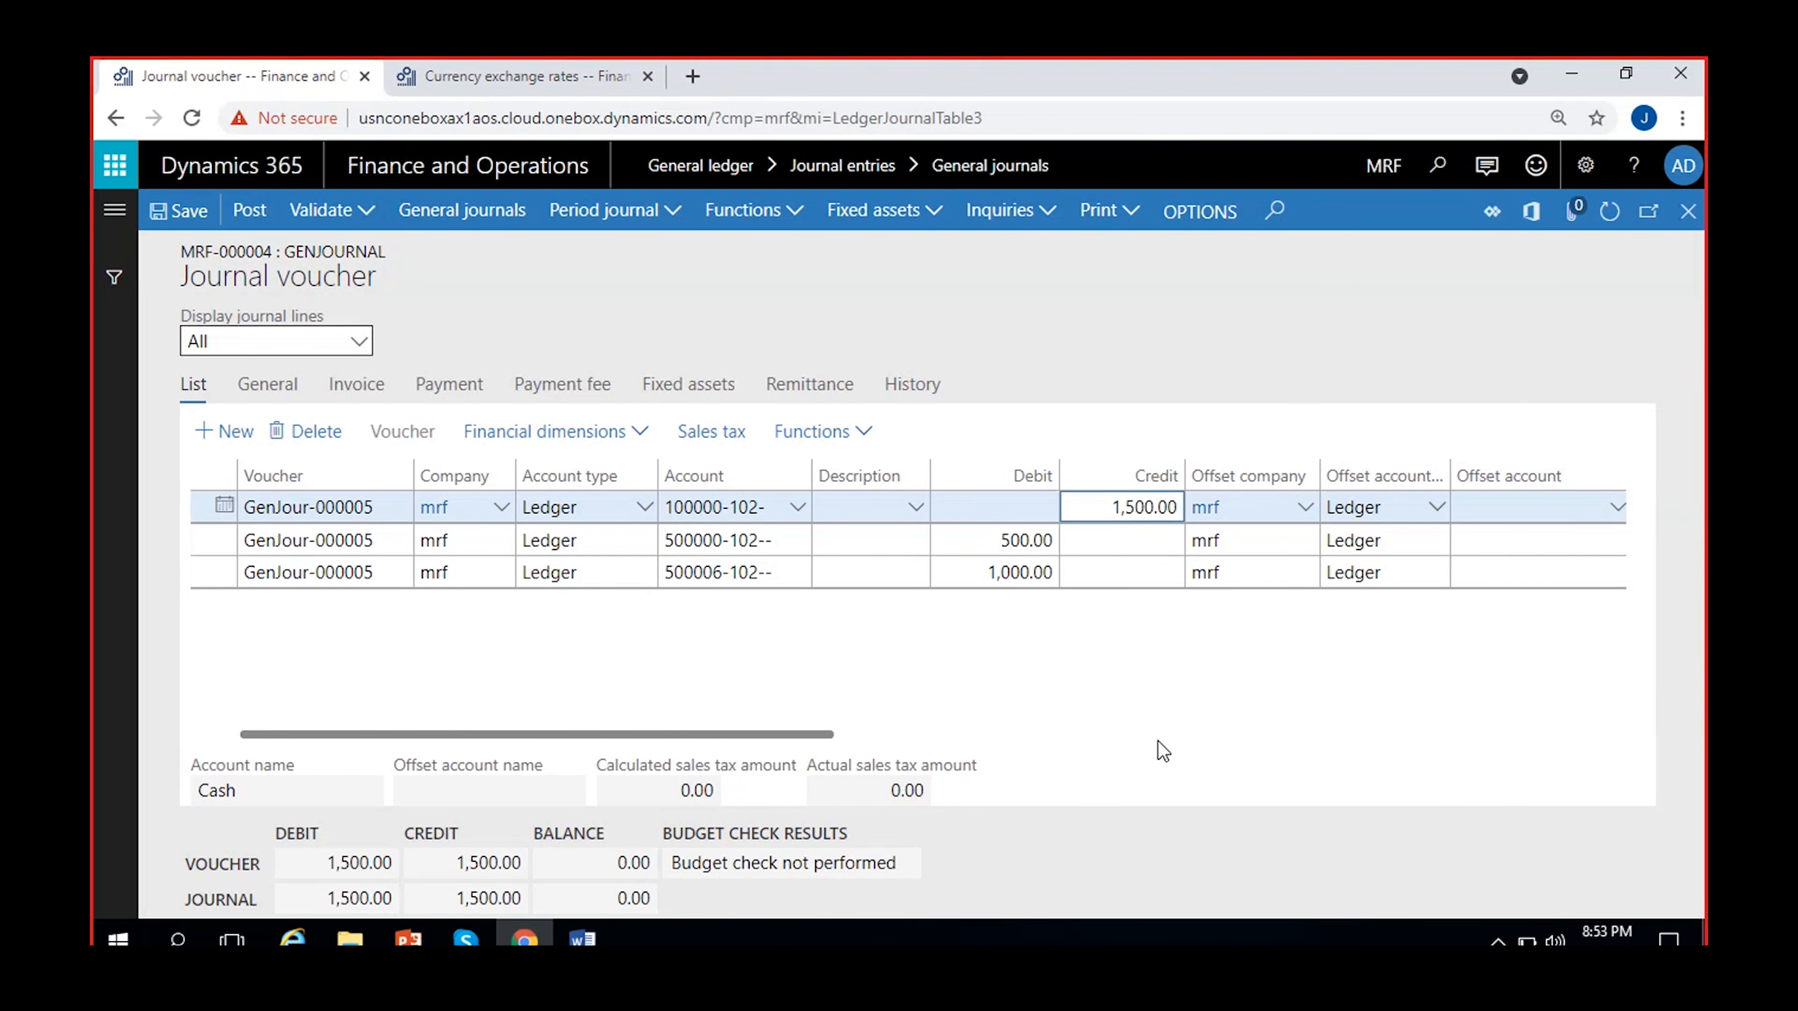
Validate the journal voucher, read the validation messages, post the journal and dismiss the posting messages.
left_click(367, 220)
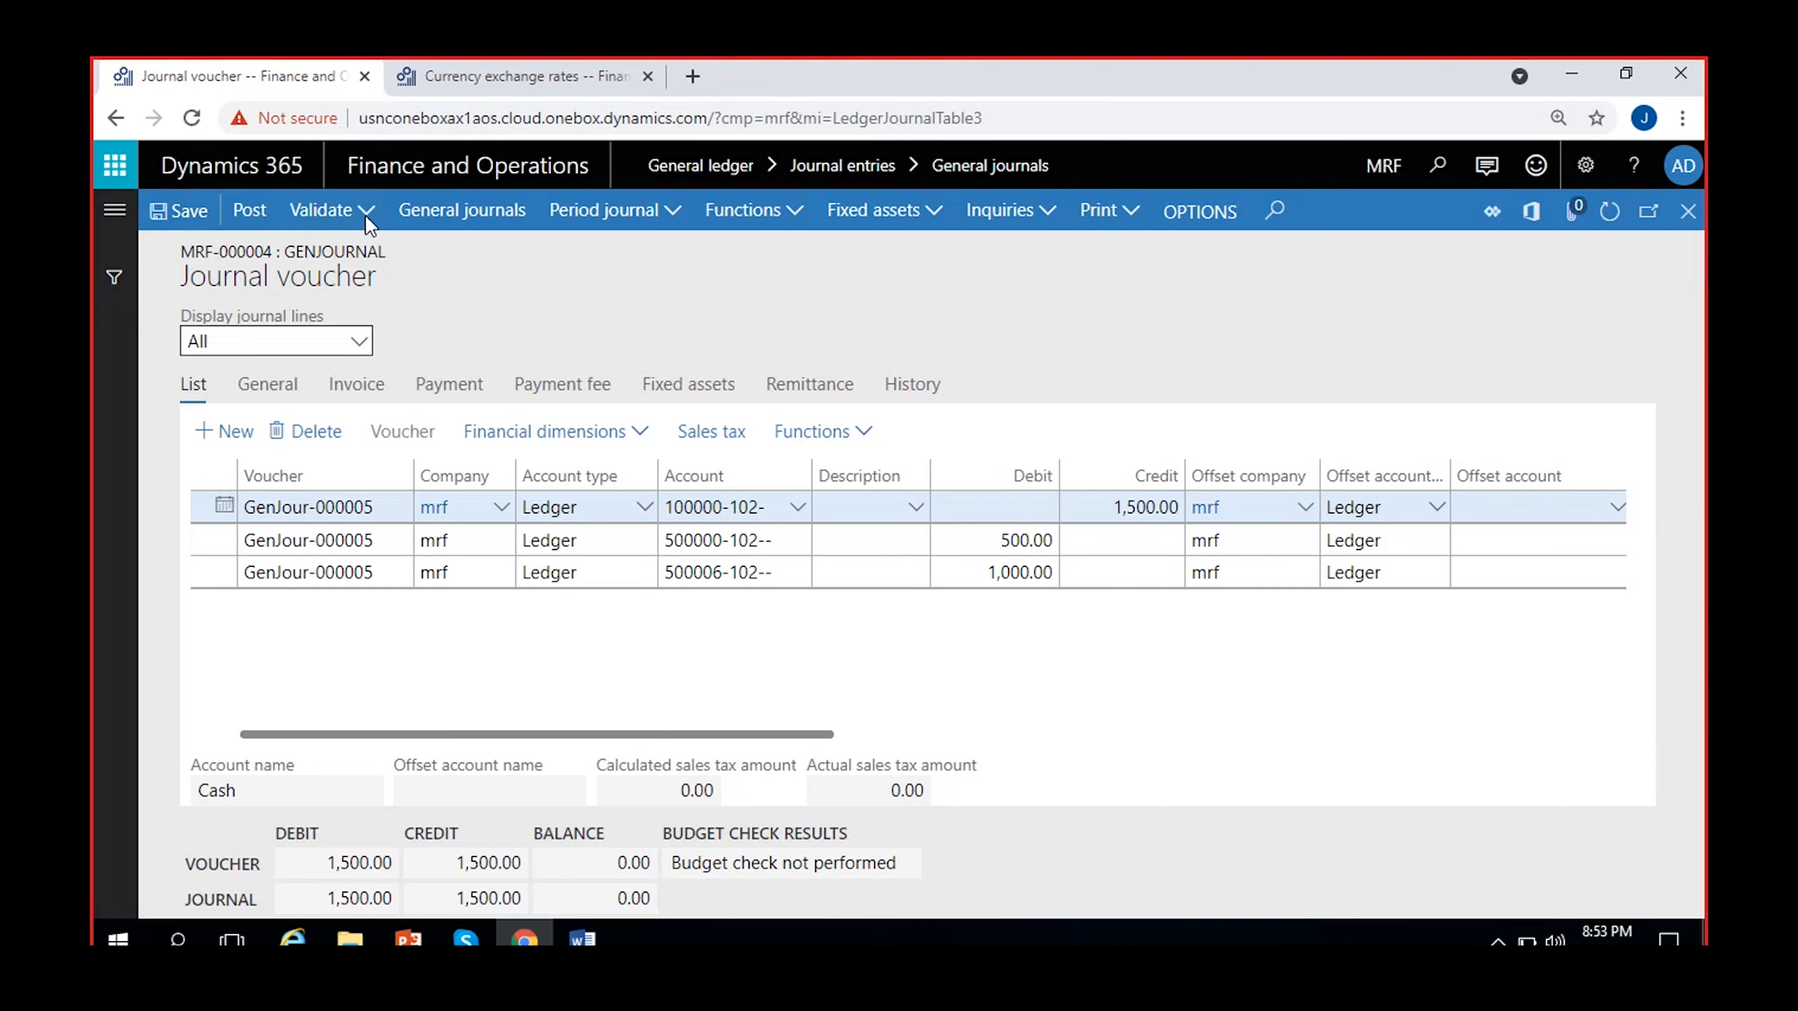
left_click(373, 249)
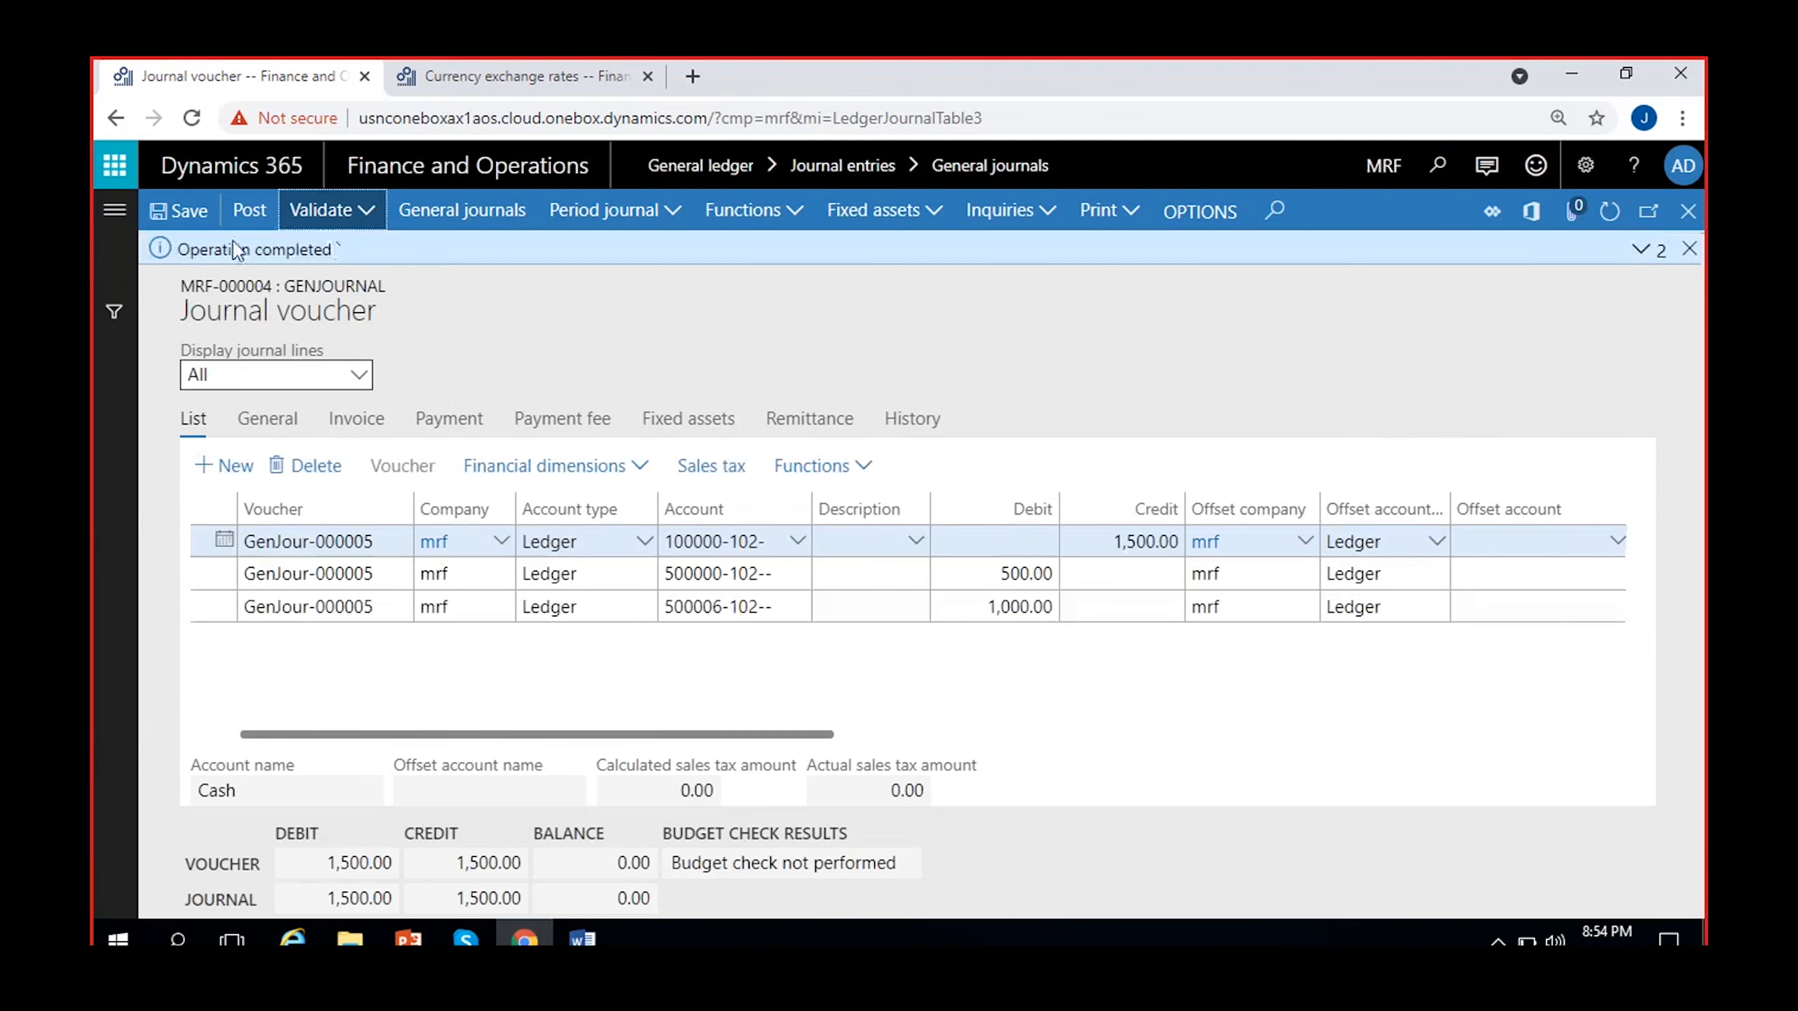
left_click(1640, 249)
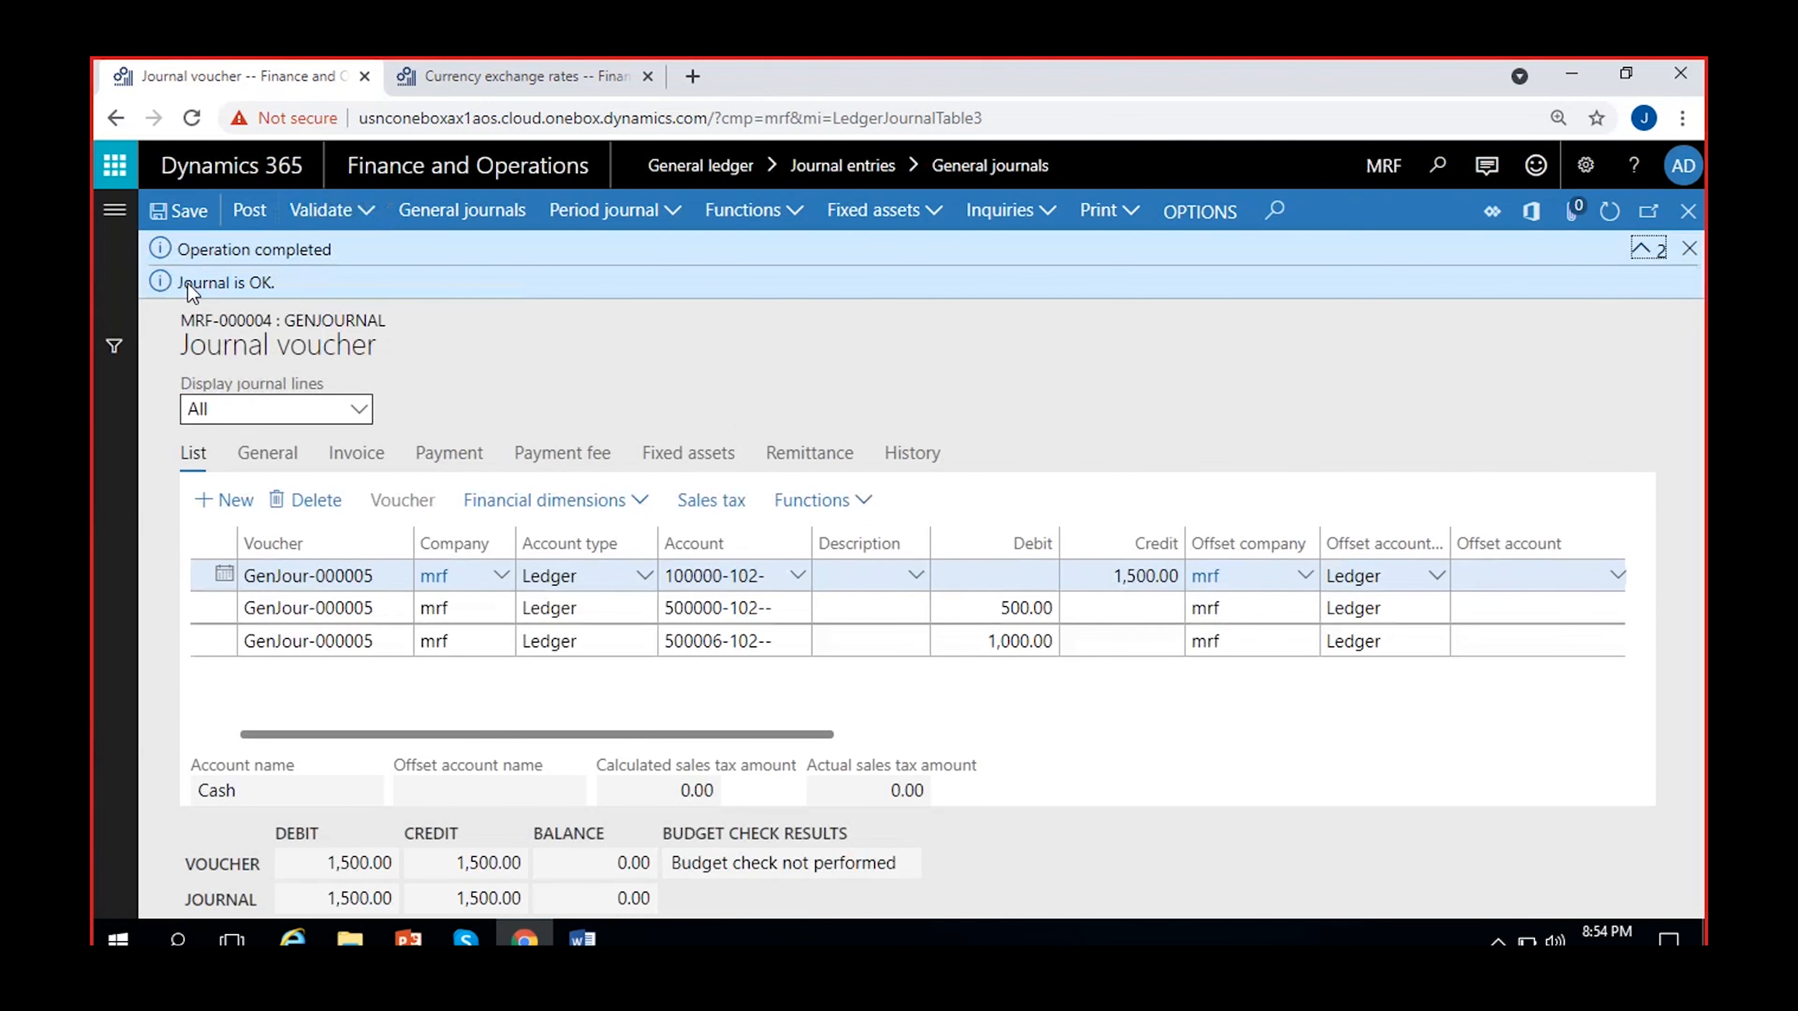
left_click_drag(182, 283, 303, 289)
left_click(496, 370)
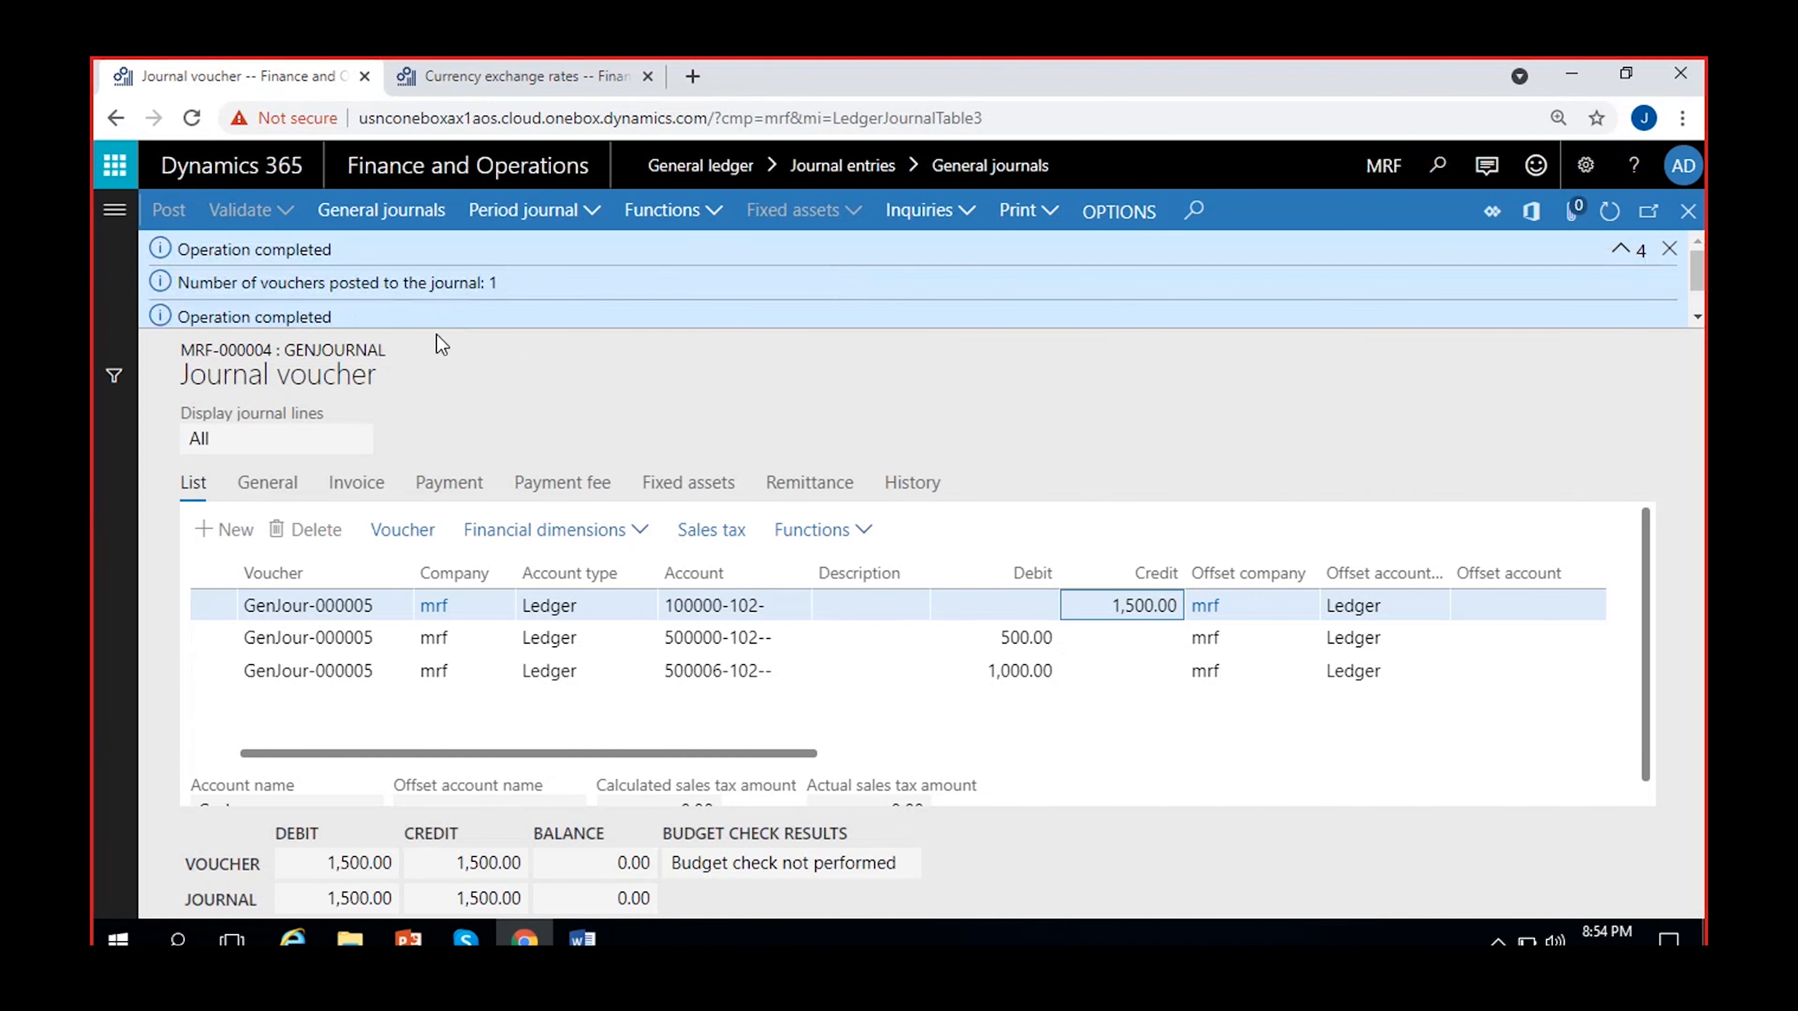
left_click(1670, 249)
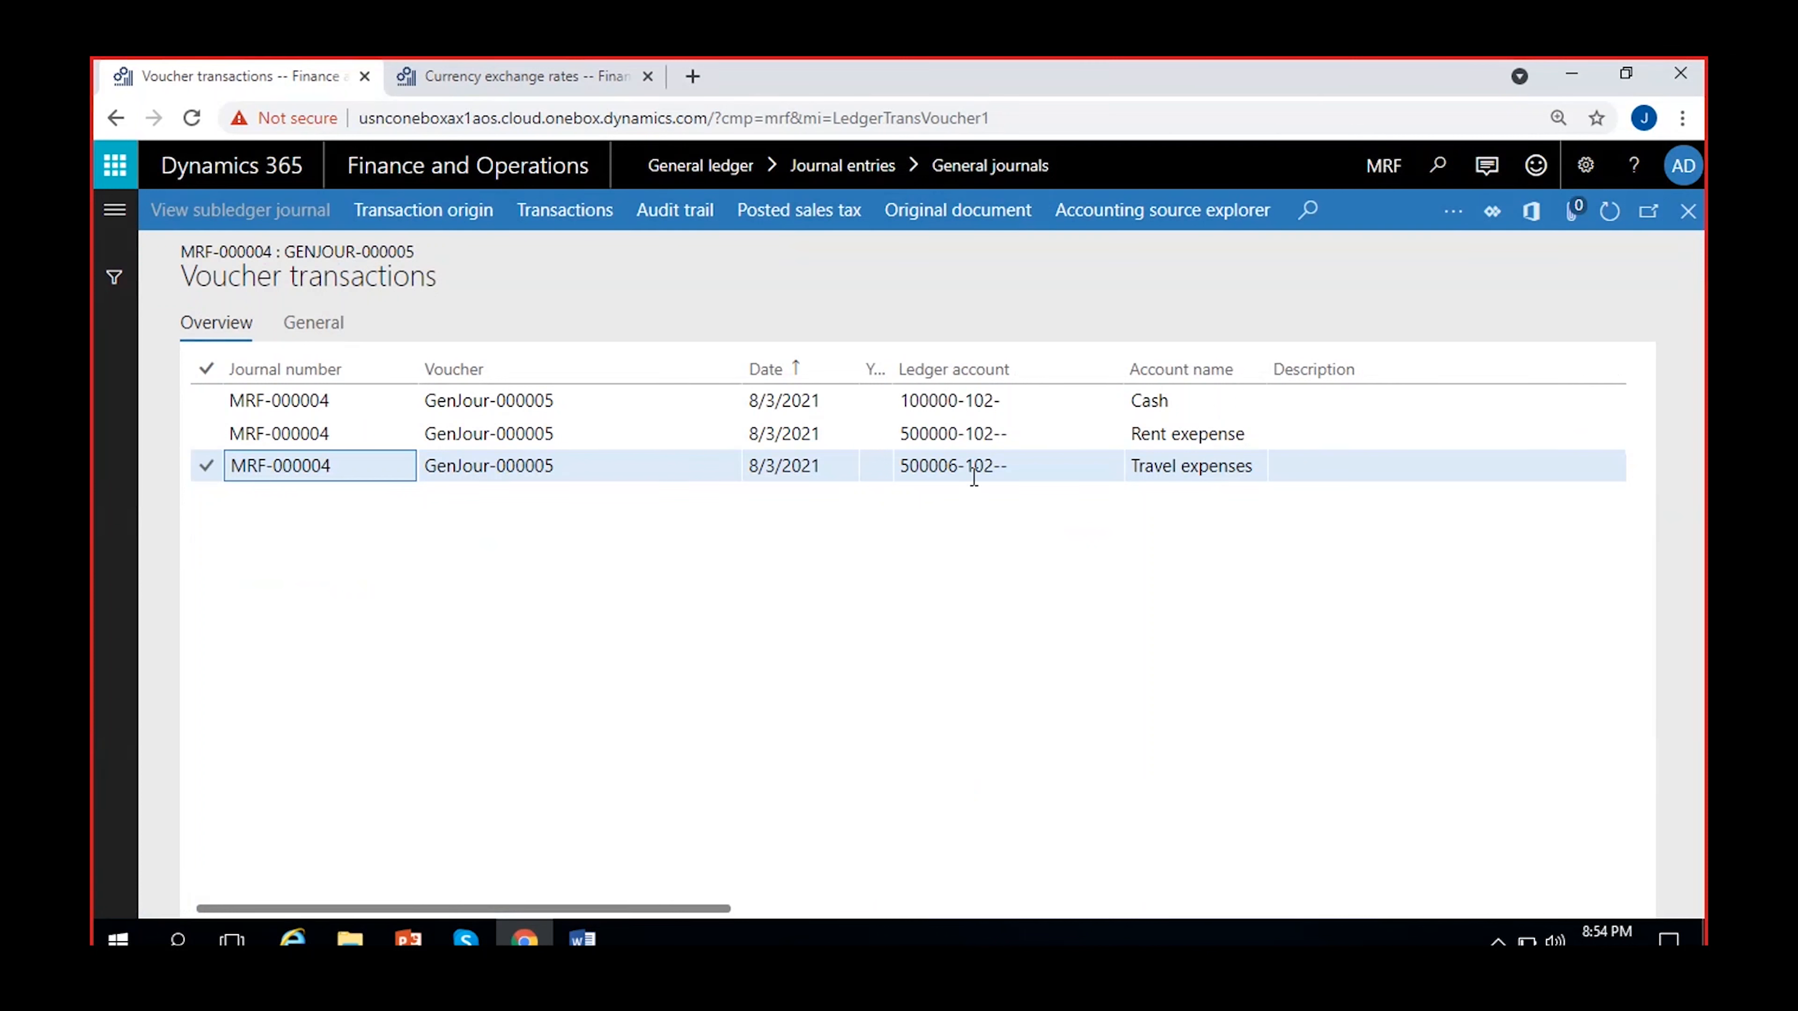
Open the posted voucher's transactions and examine each line's ledger account and its amounts in transaction, accounting and reporting currency.
left_click_drag(1136, 467, 1195, 597)
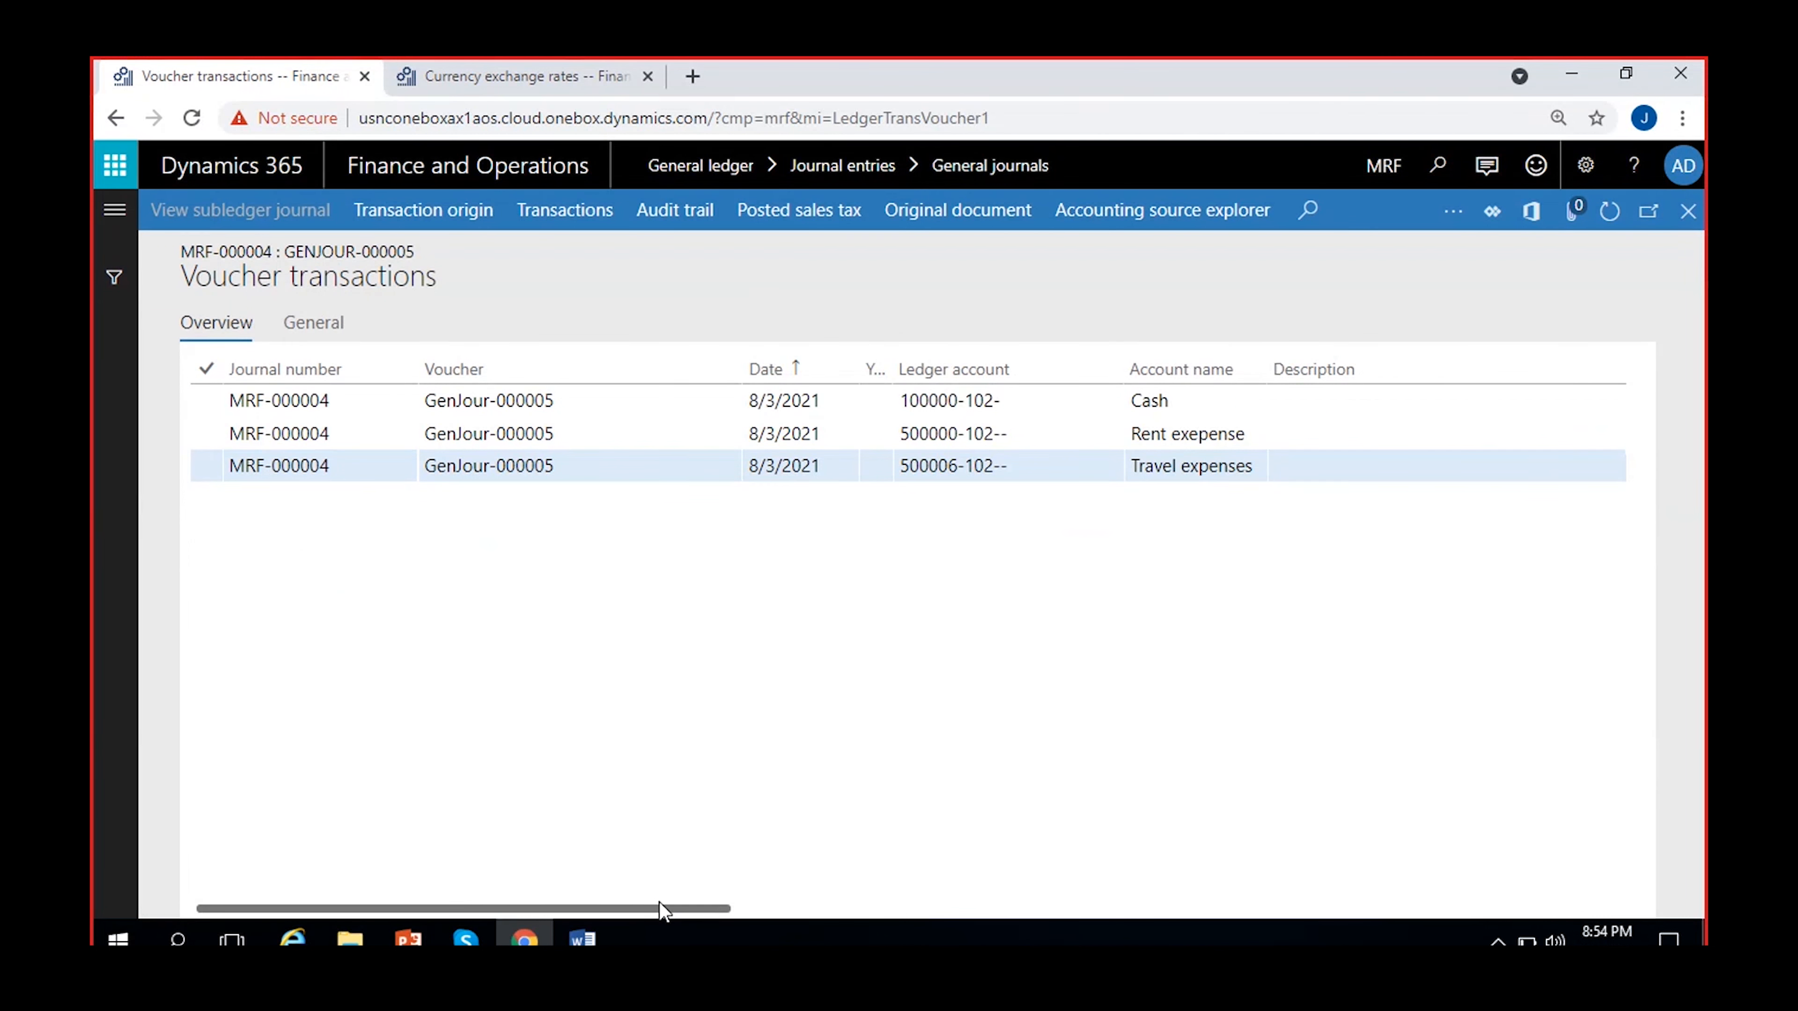
left_click_drag(655, 908, 877, 901)
left_click(1344, 467)
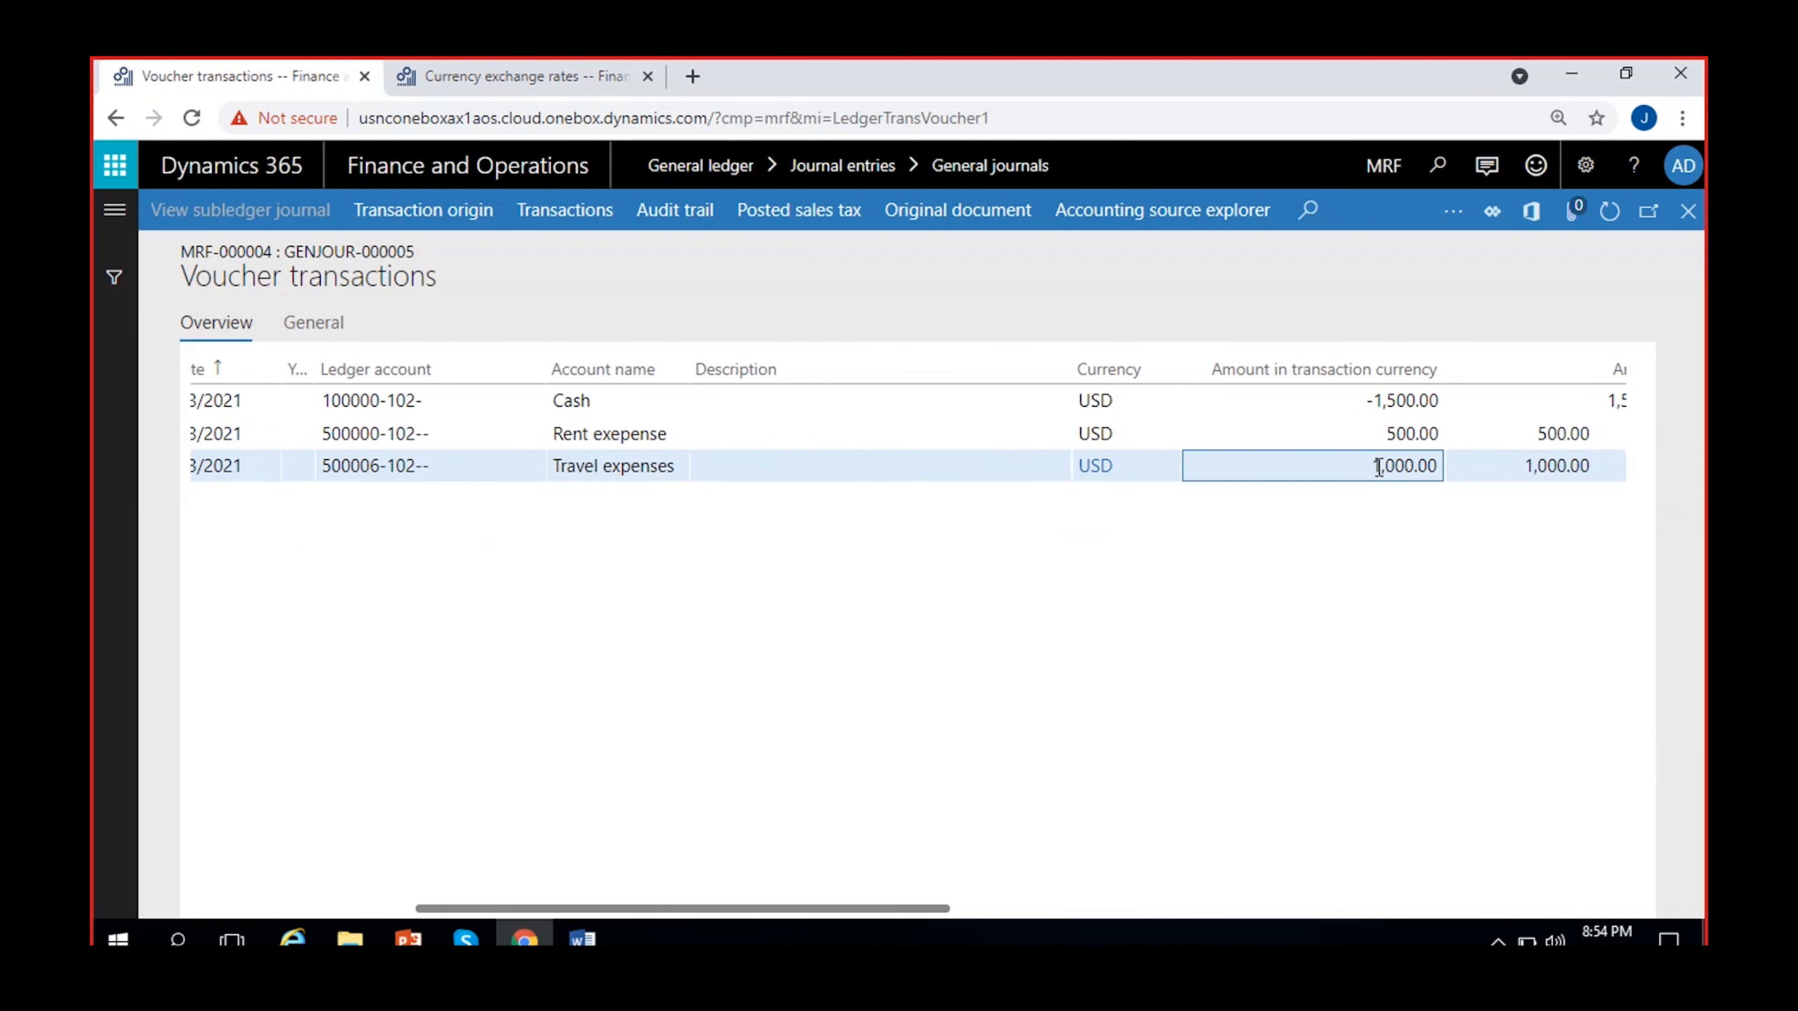
key("Up")
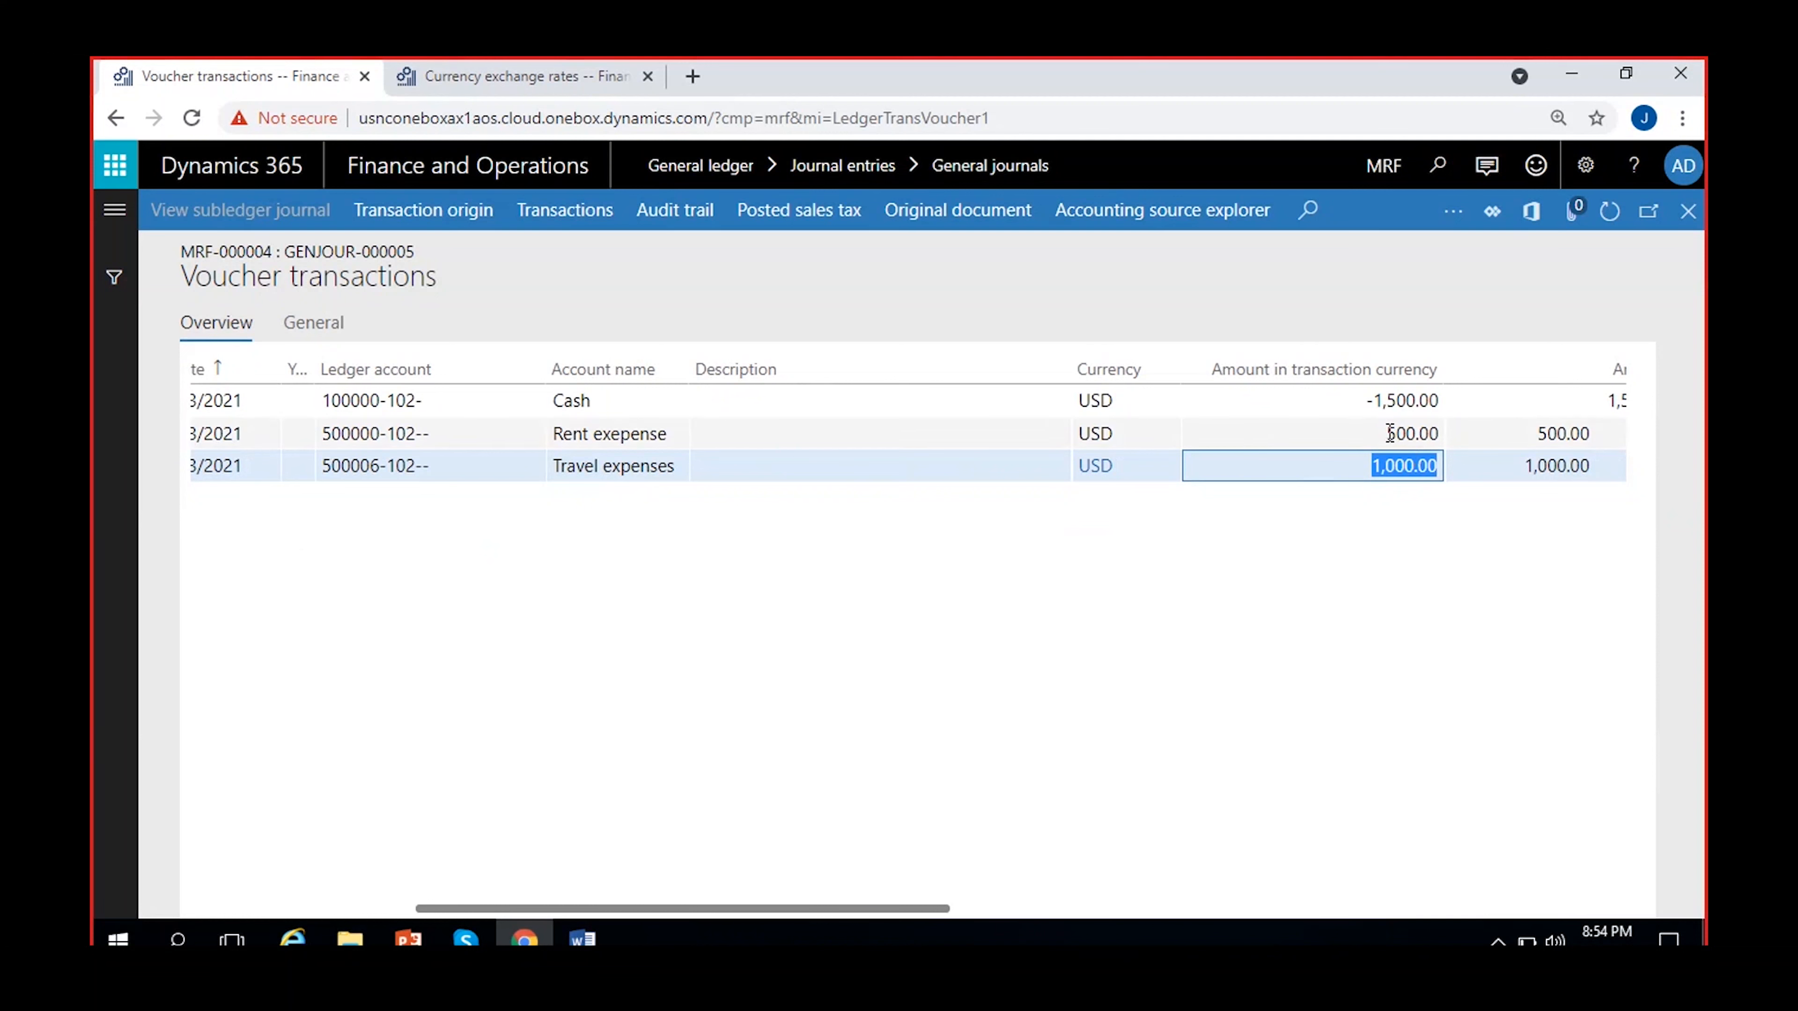
left_click(1295, 402)
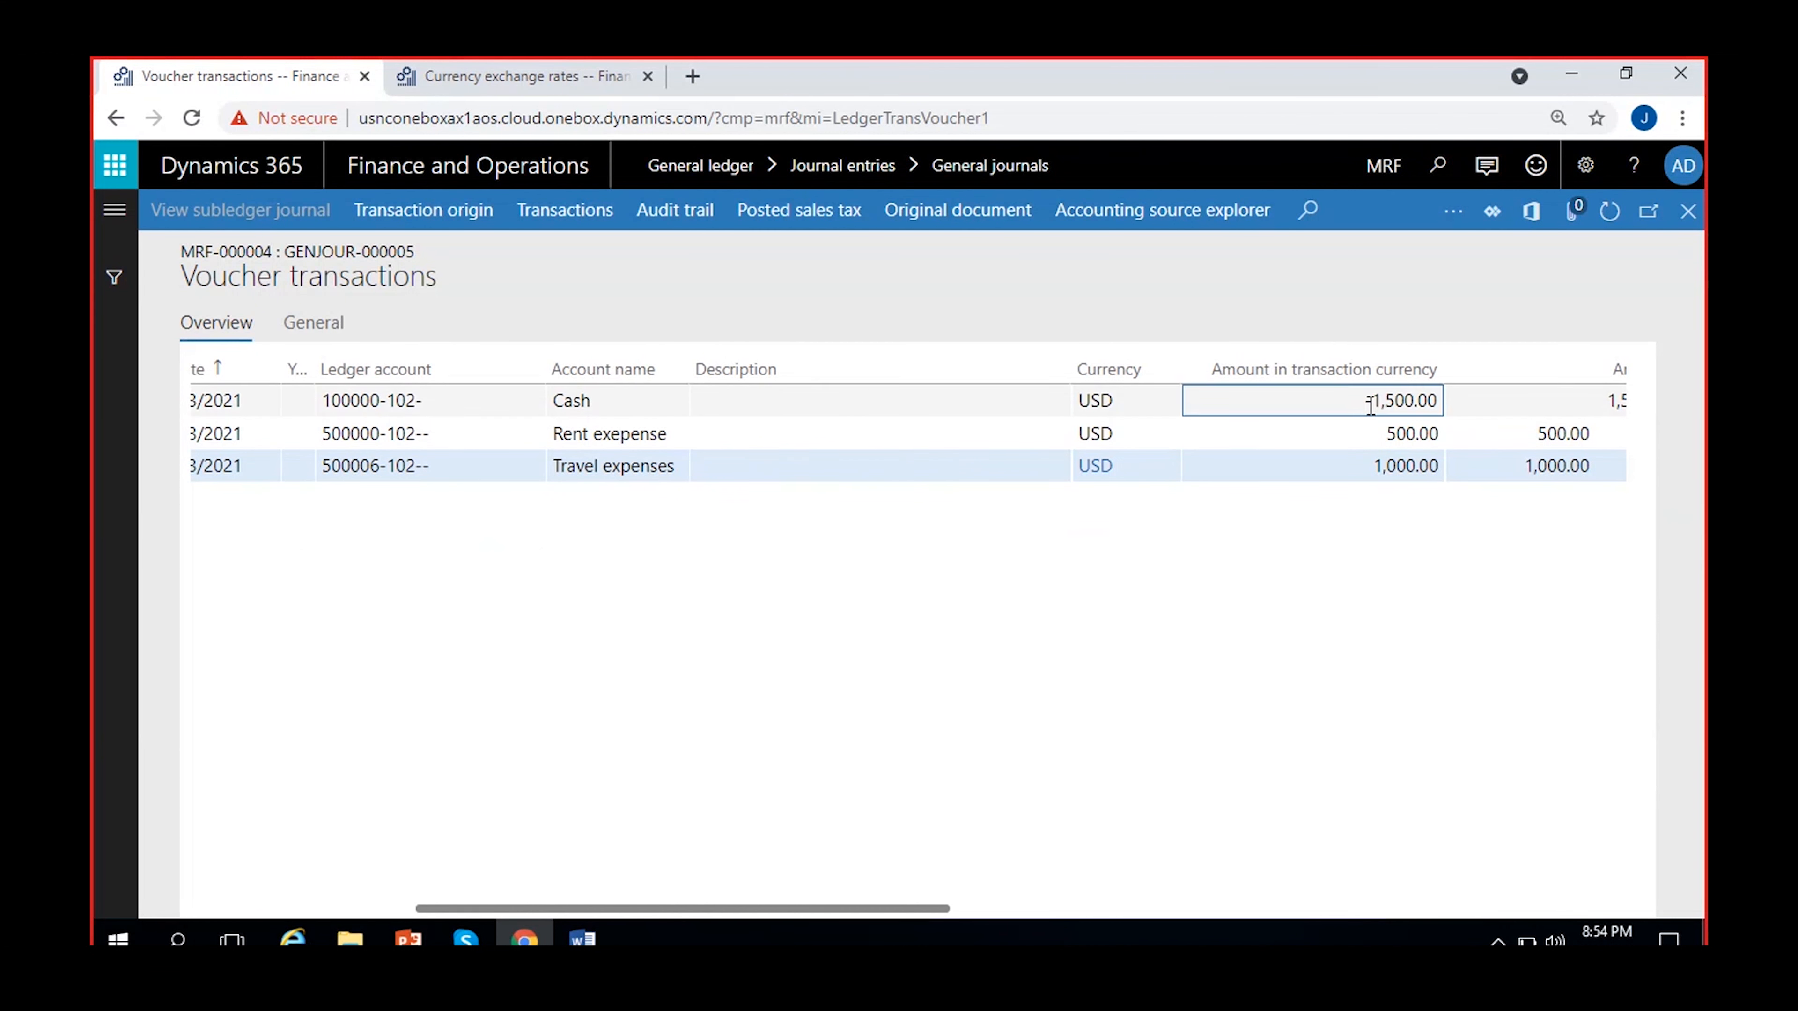
left_click_drag(938, 907, 749, 908)
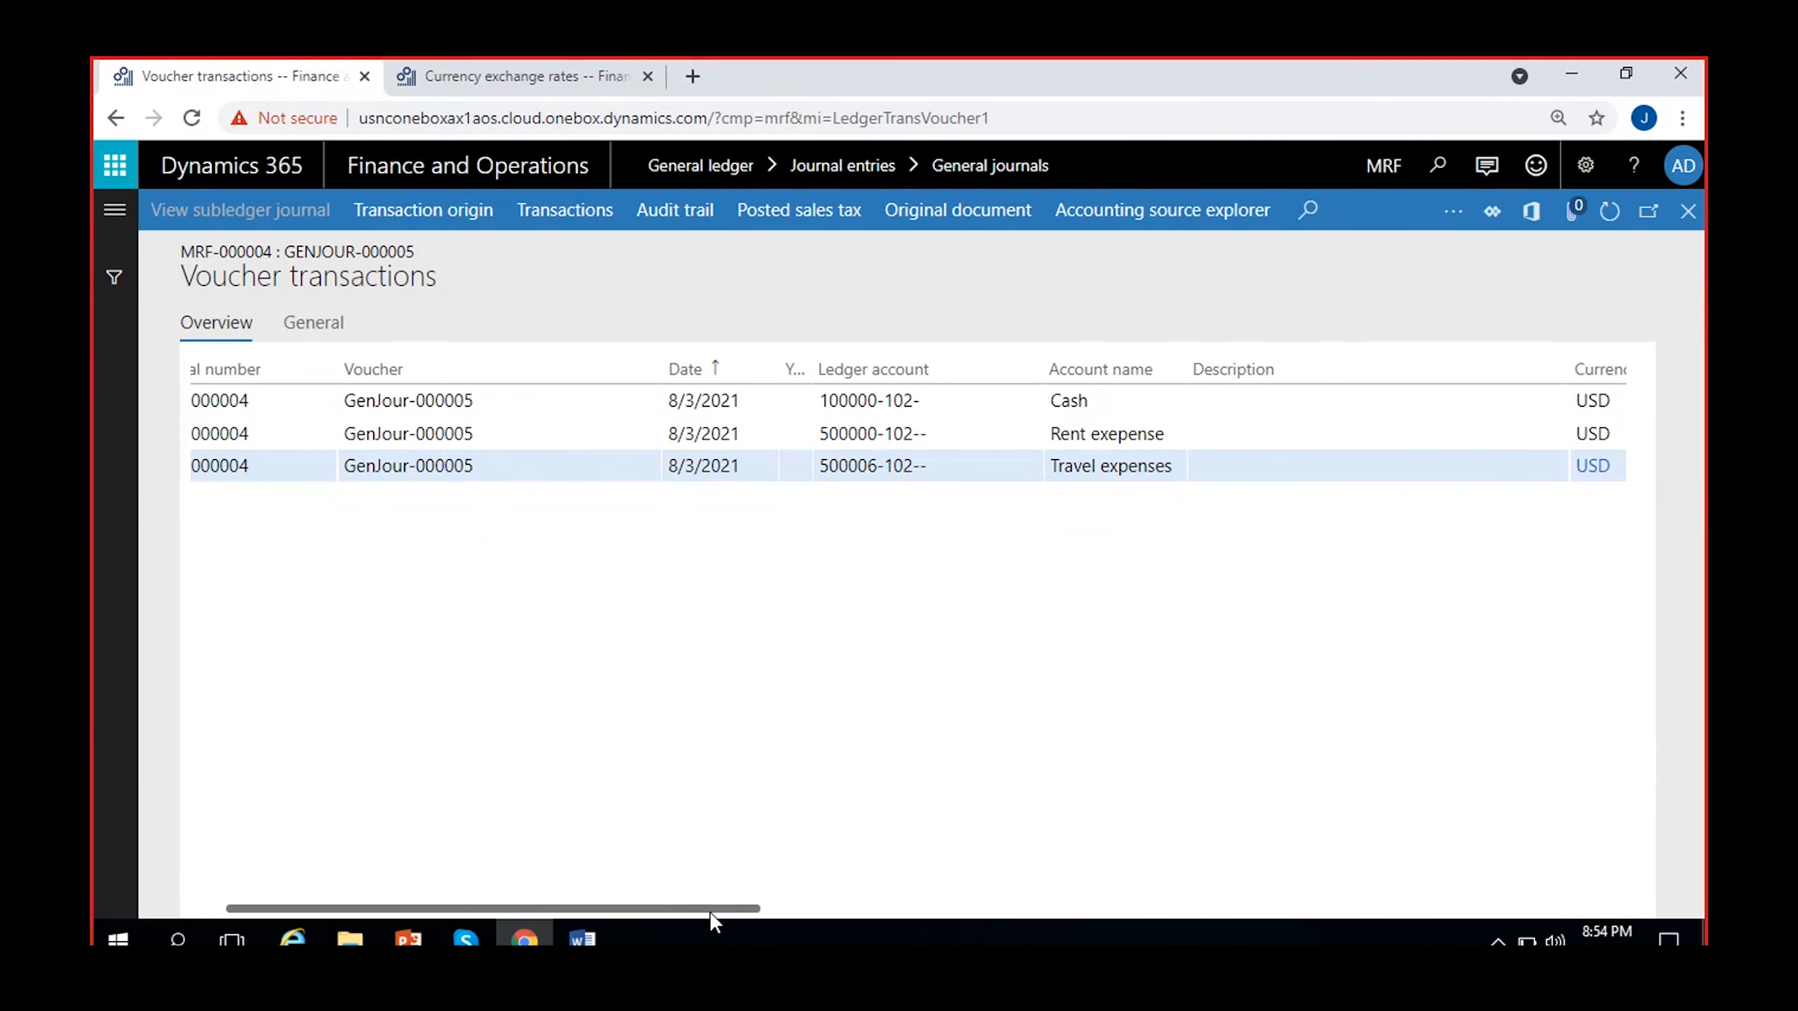
left_click_drag(709, 909, 1127, 911)
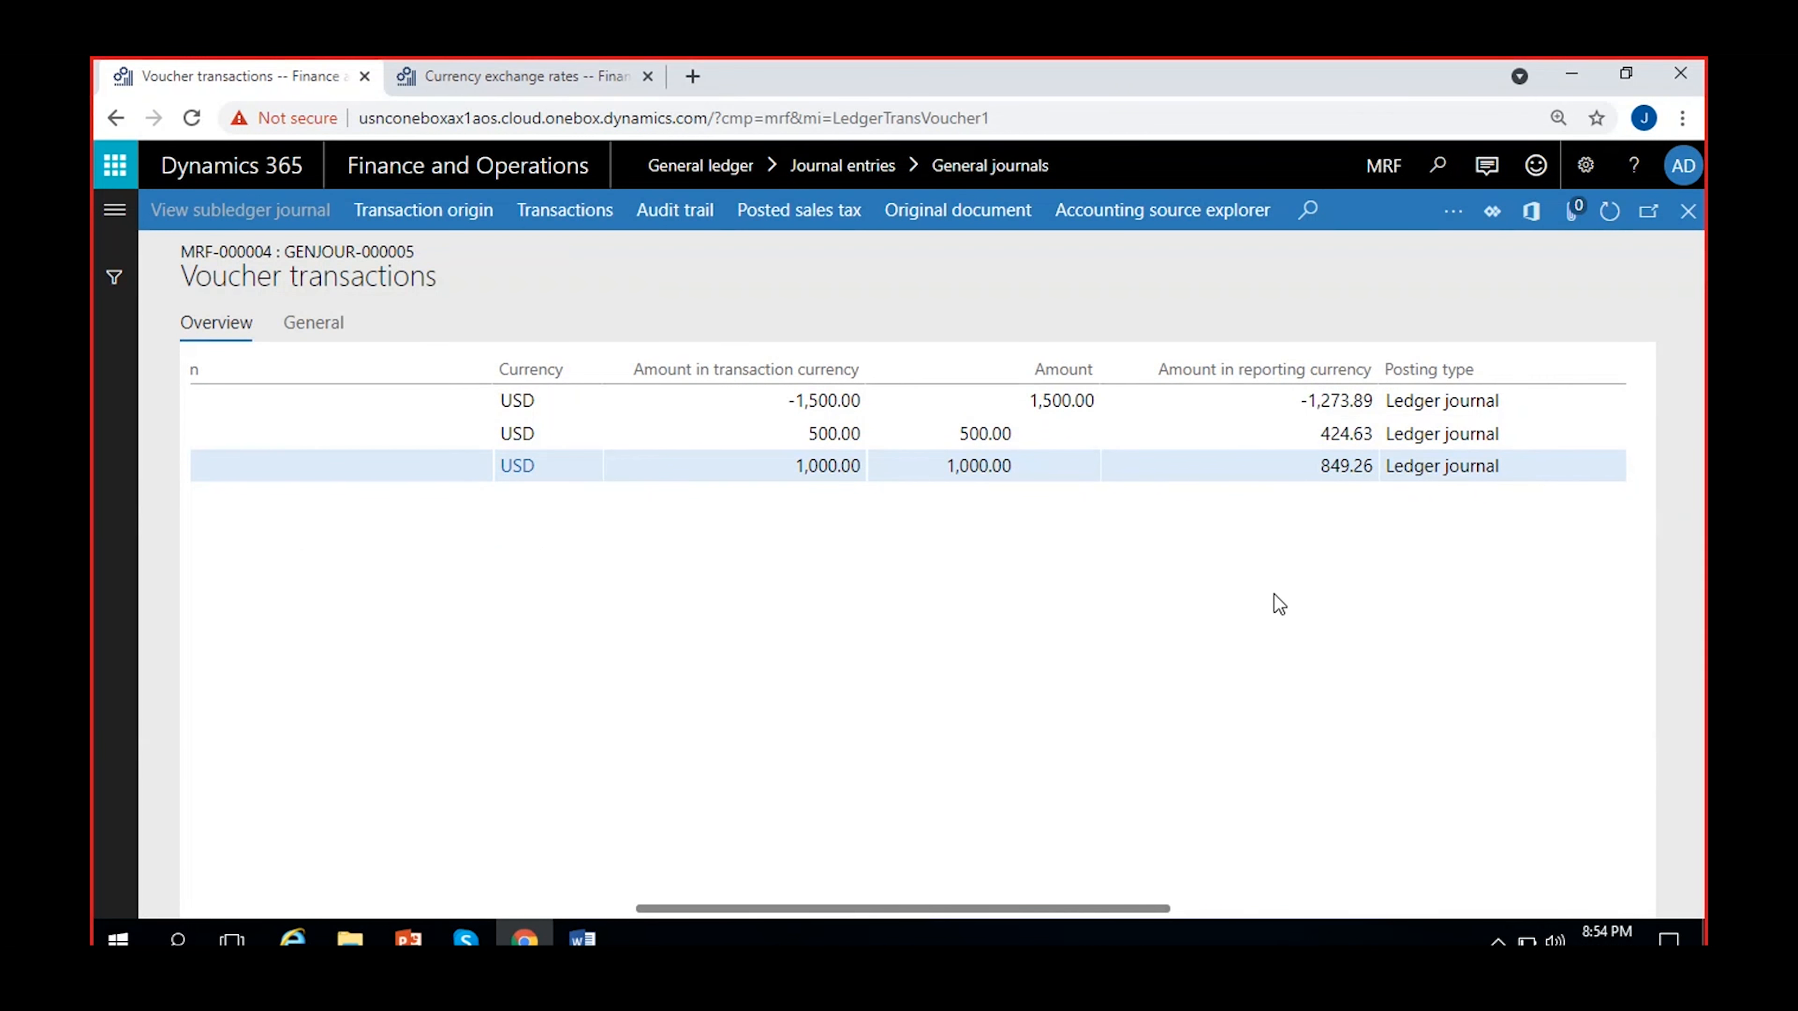
Check the EUR to USD exchange rate against the travel line's transaction and reporting currency amounts, and review the remaining voucher transaction columns.
left_click(517, 73)
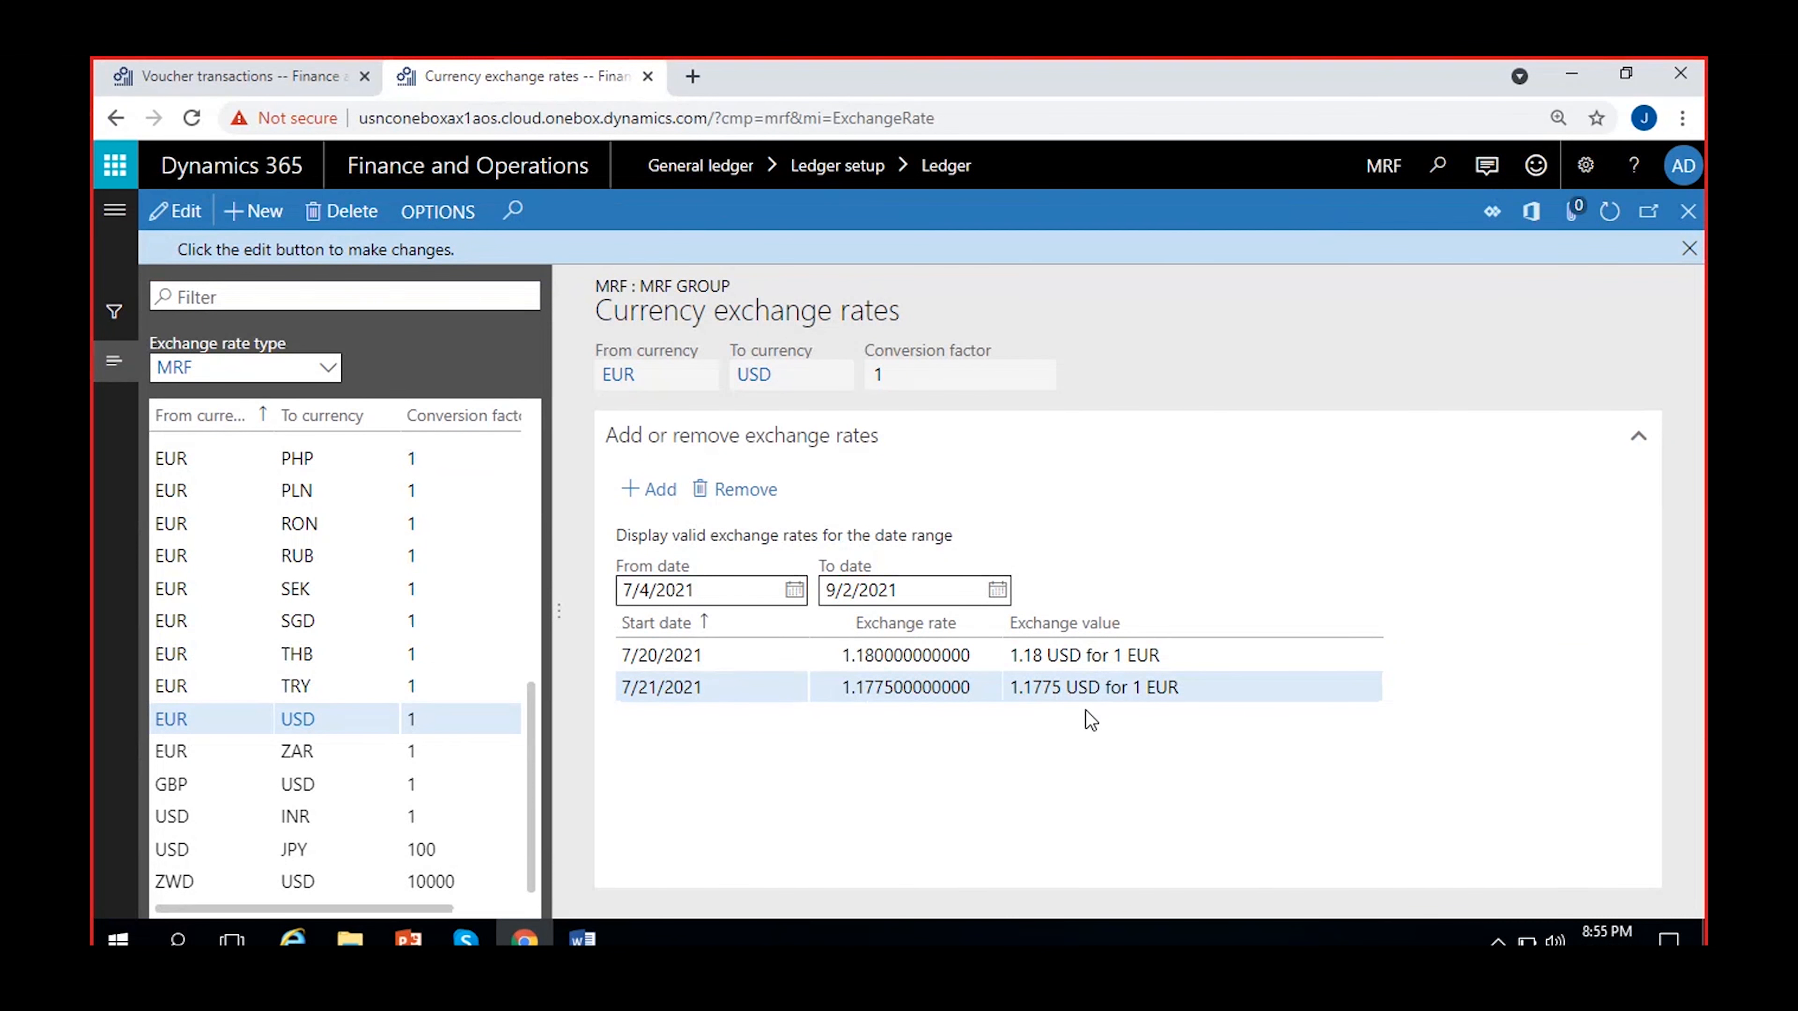
left_click(267, 79)
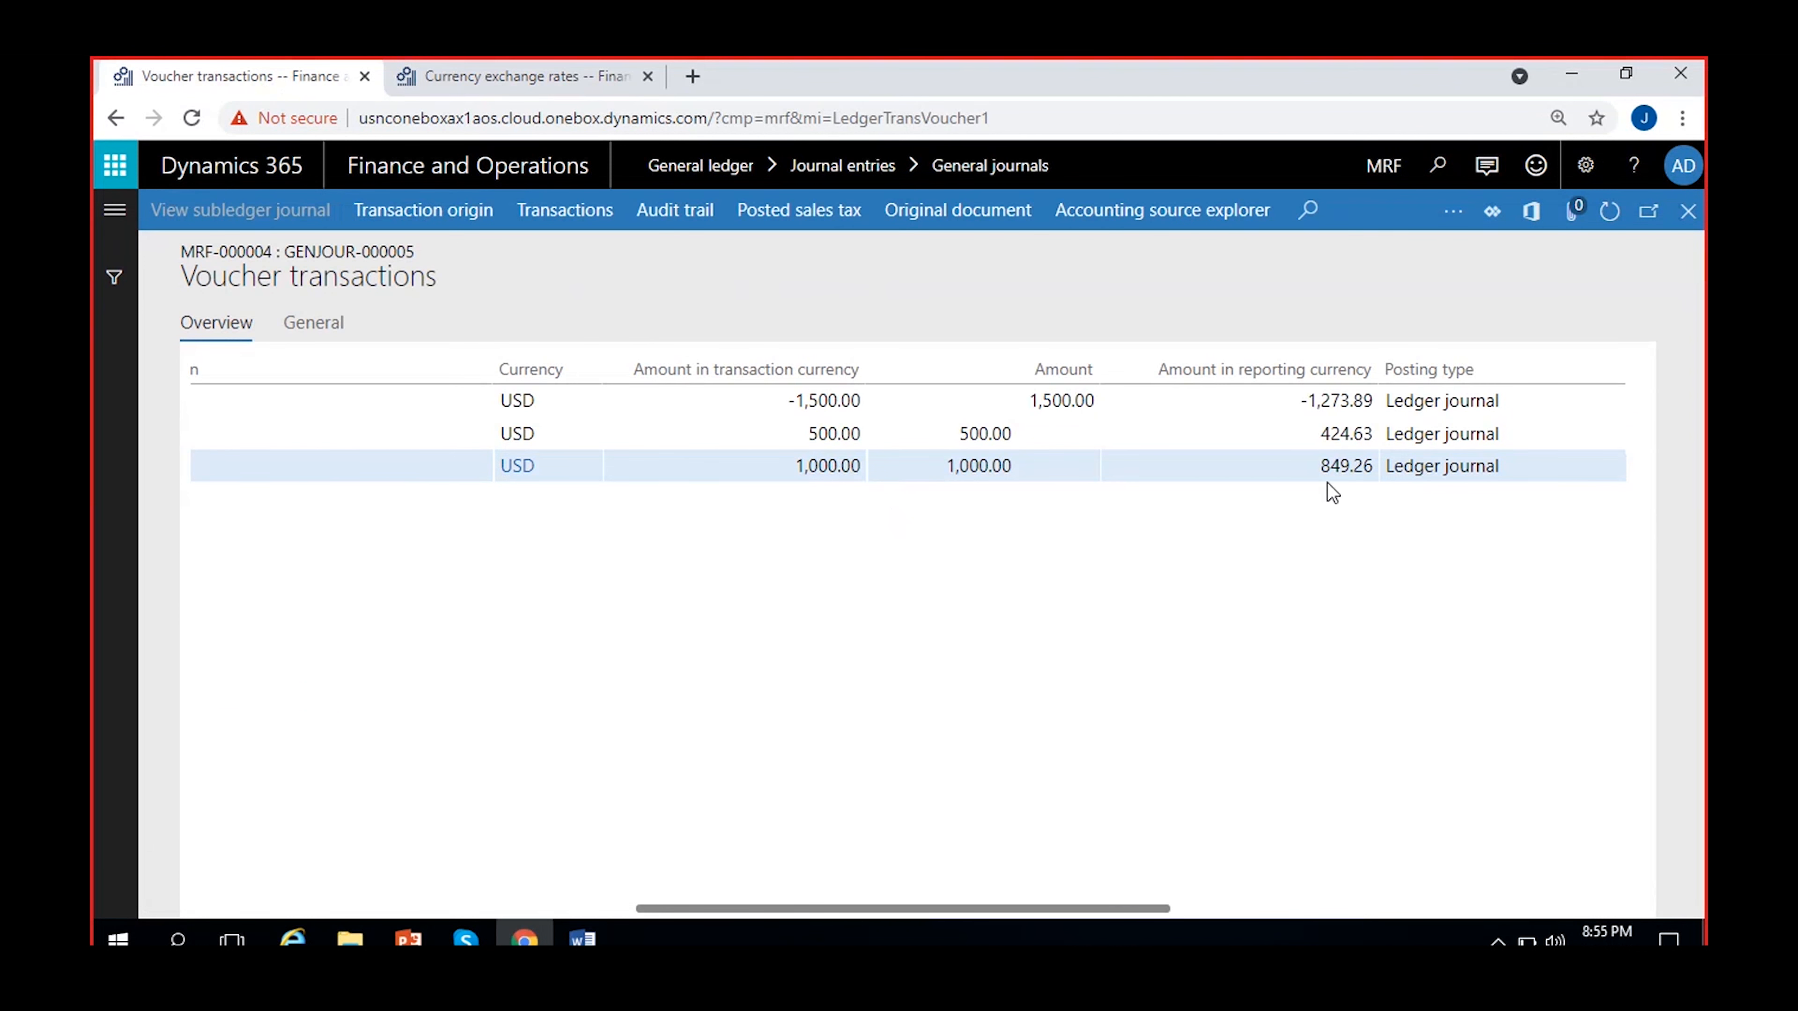
left_click(1329, 468)
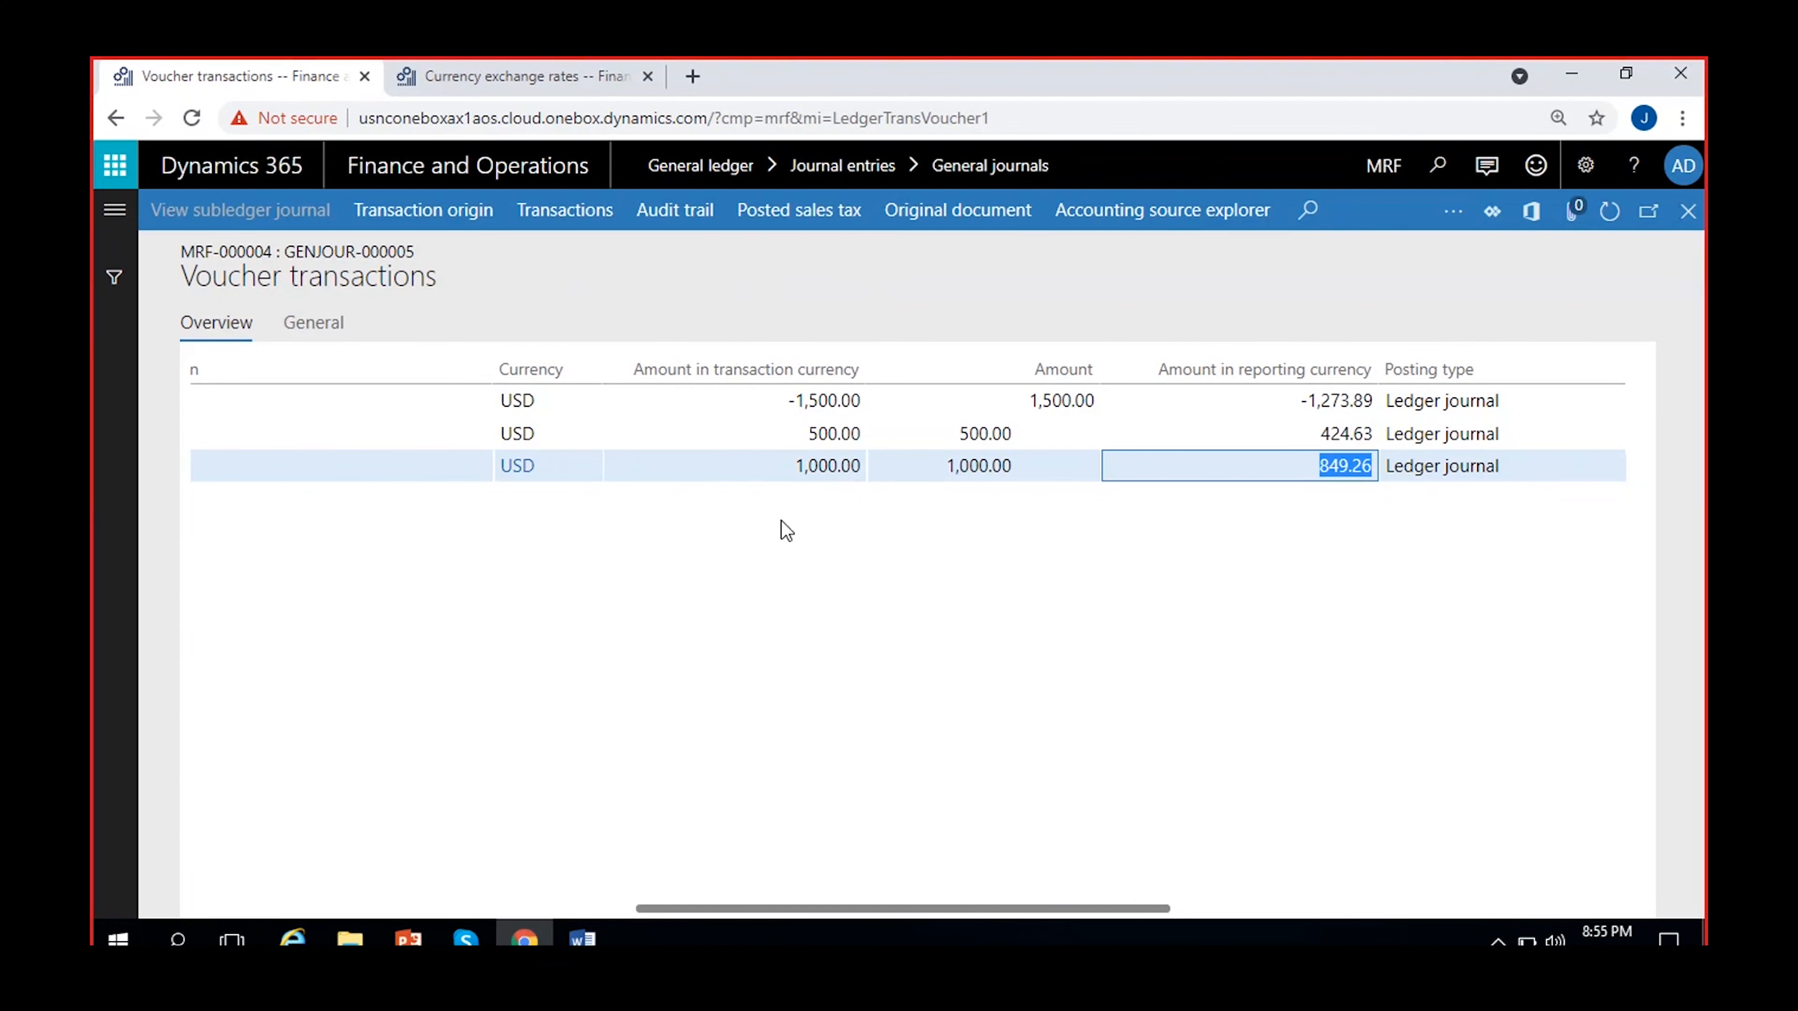
left_click(843, 465)
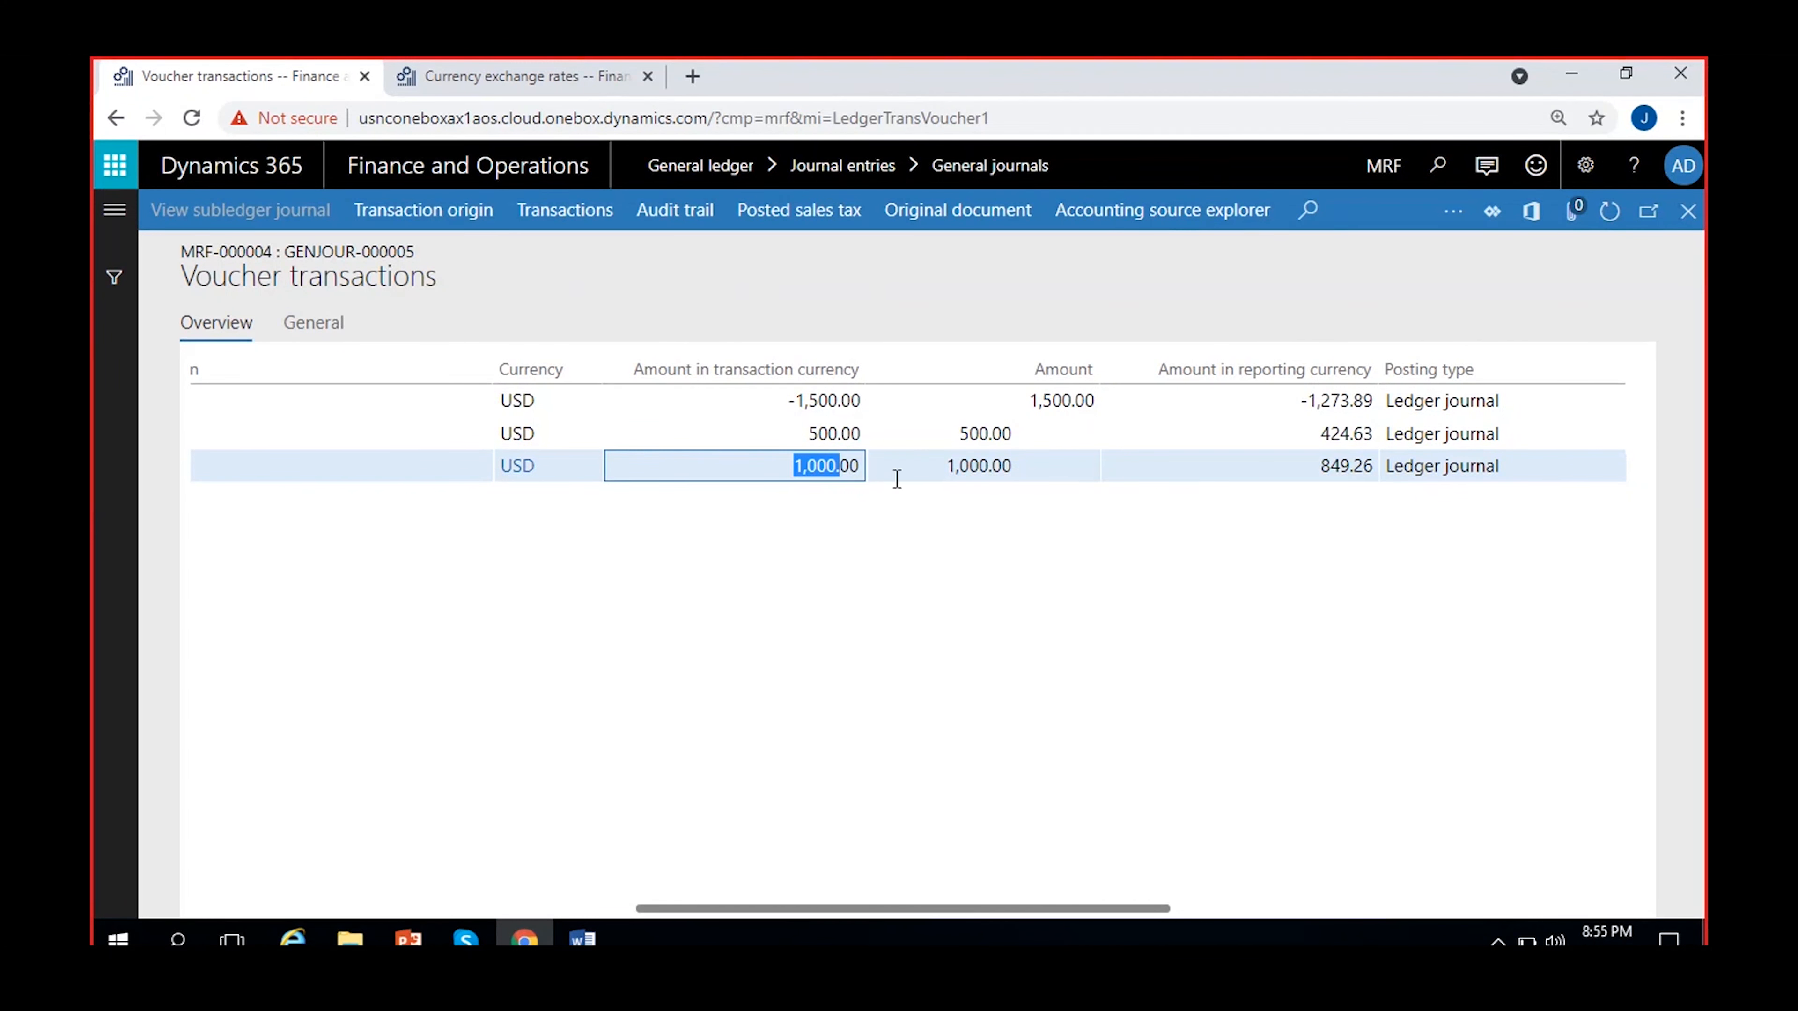
left_click(811, 627)
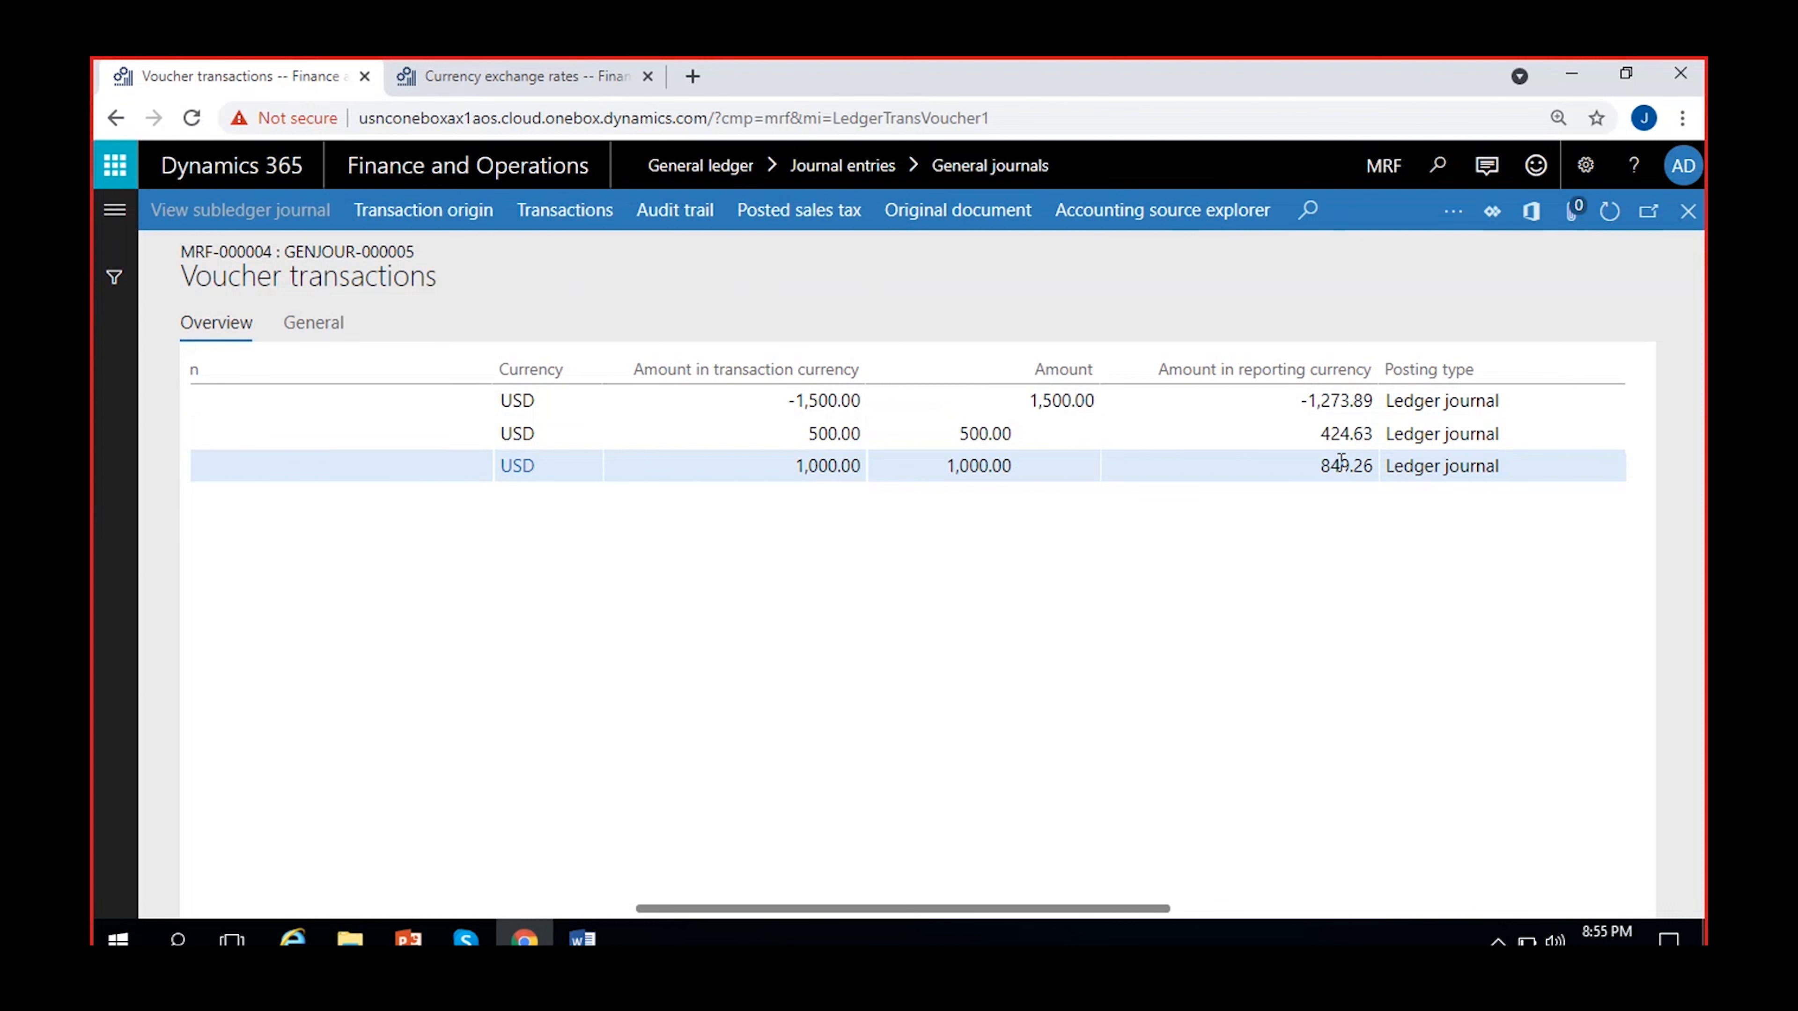
left_click(1276, 480)
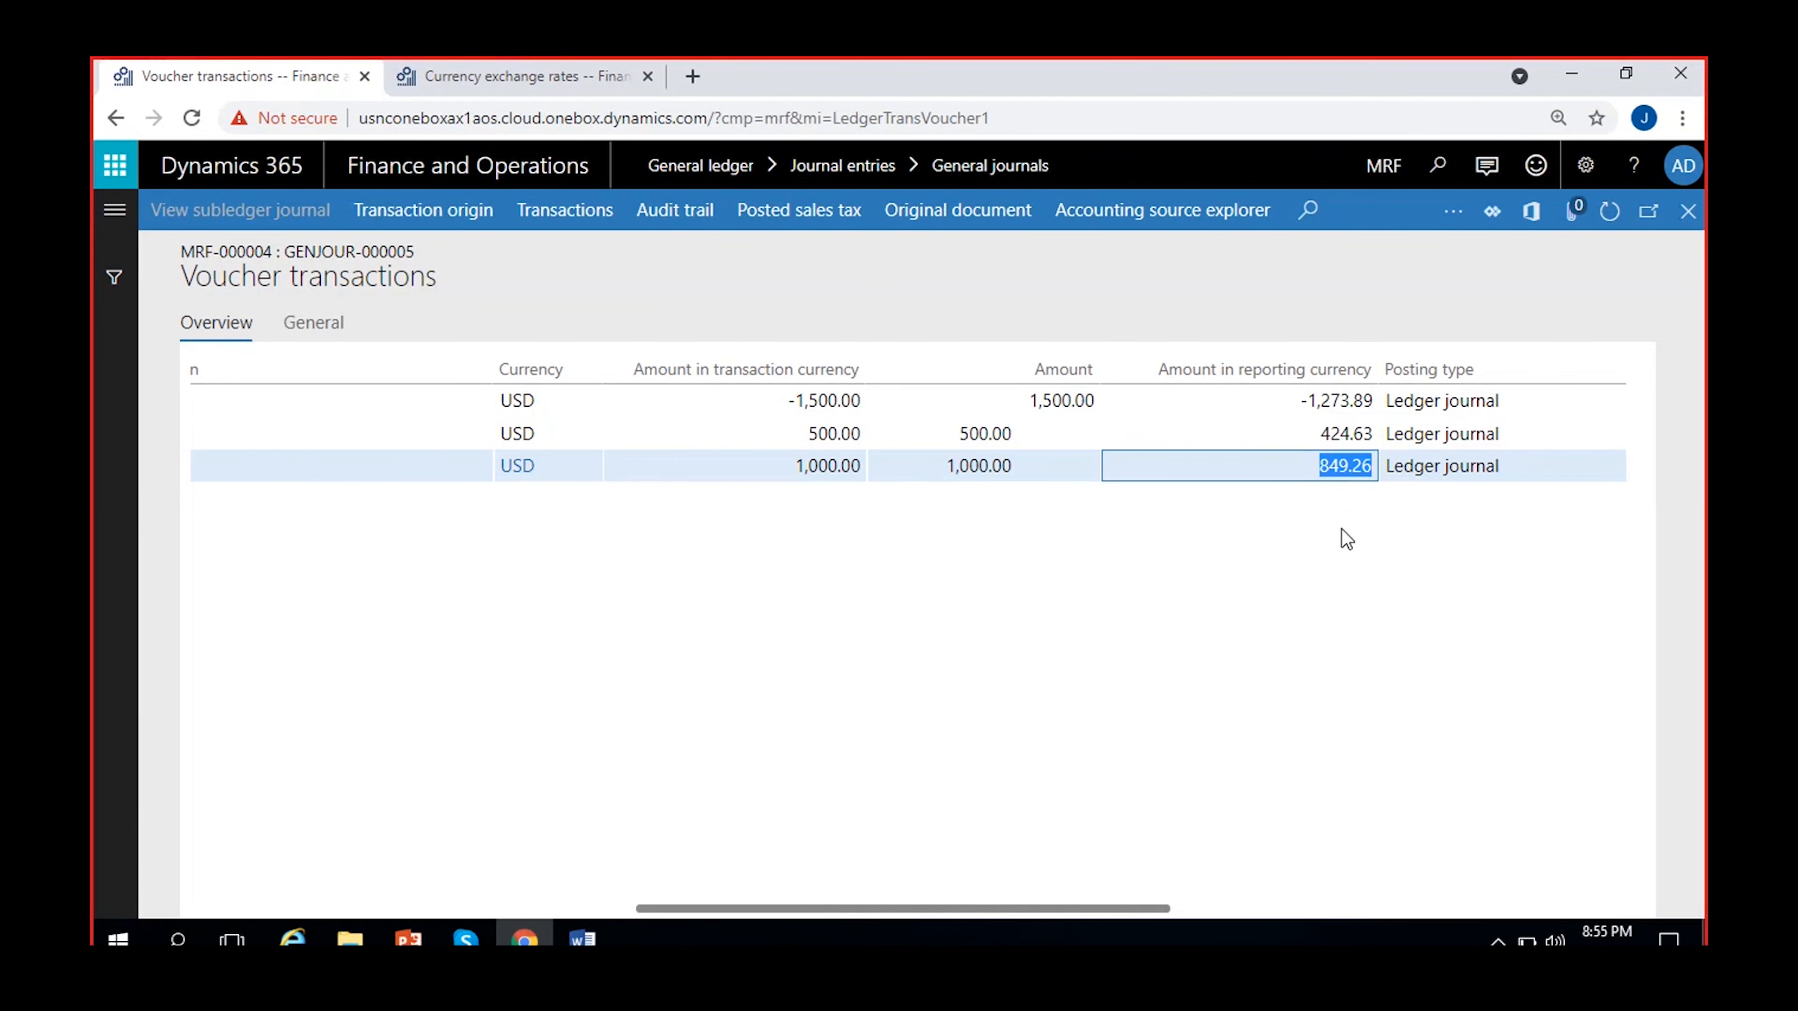
scroll(777, 767, "left", 5)
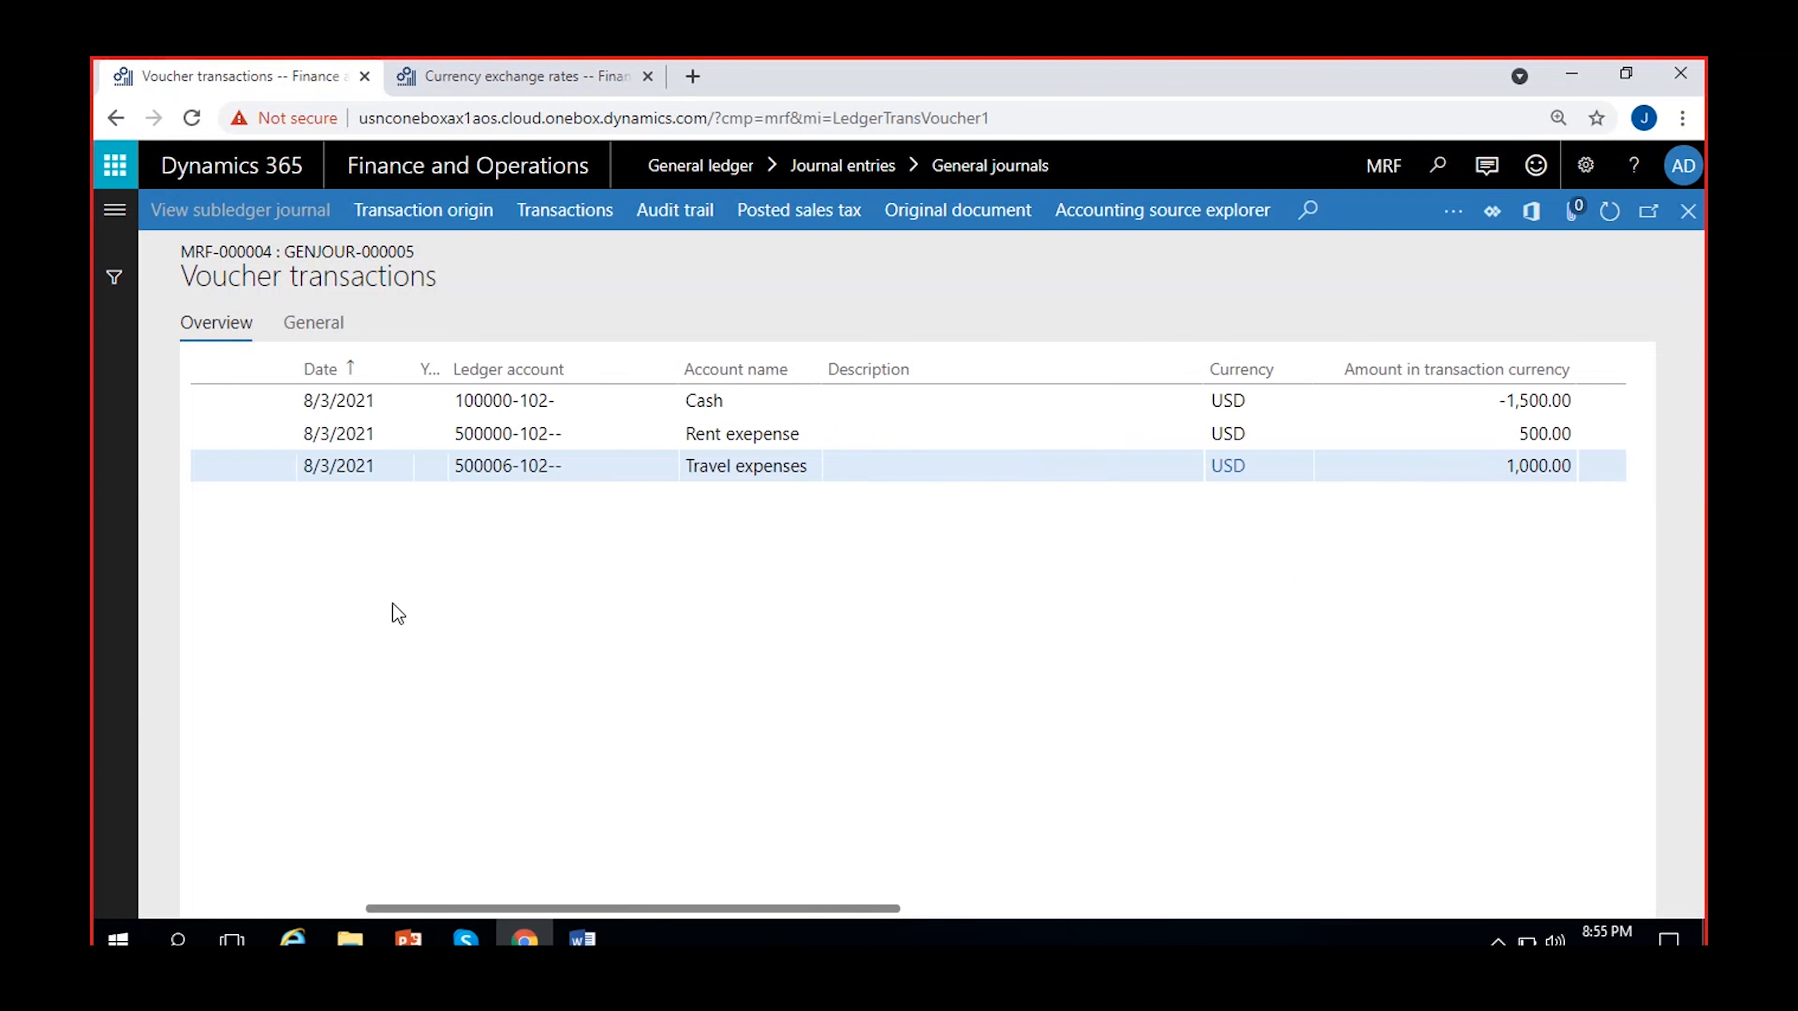
scroll(702, 647, "left", 5)
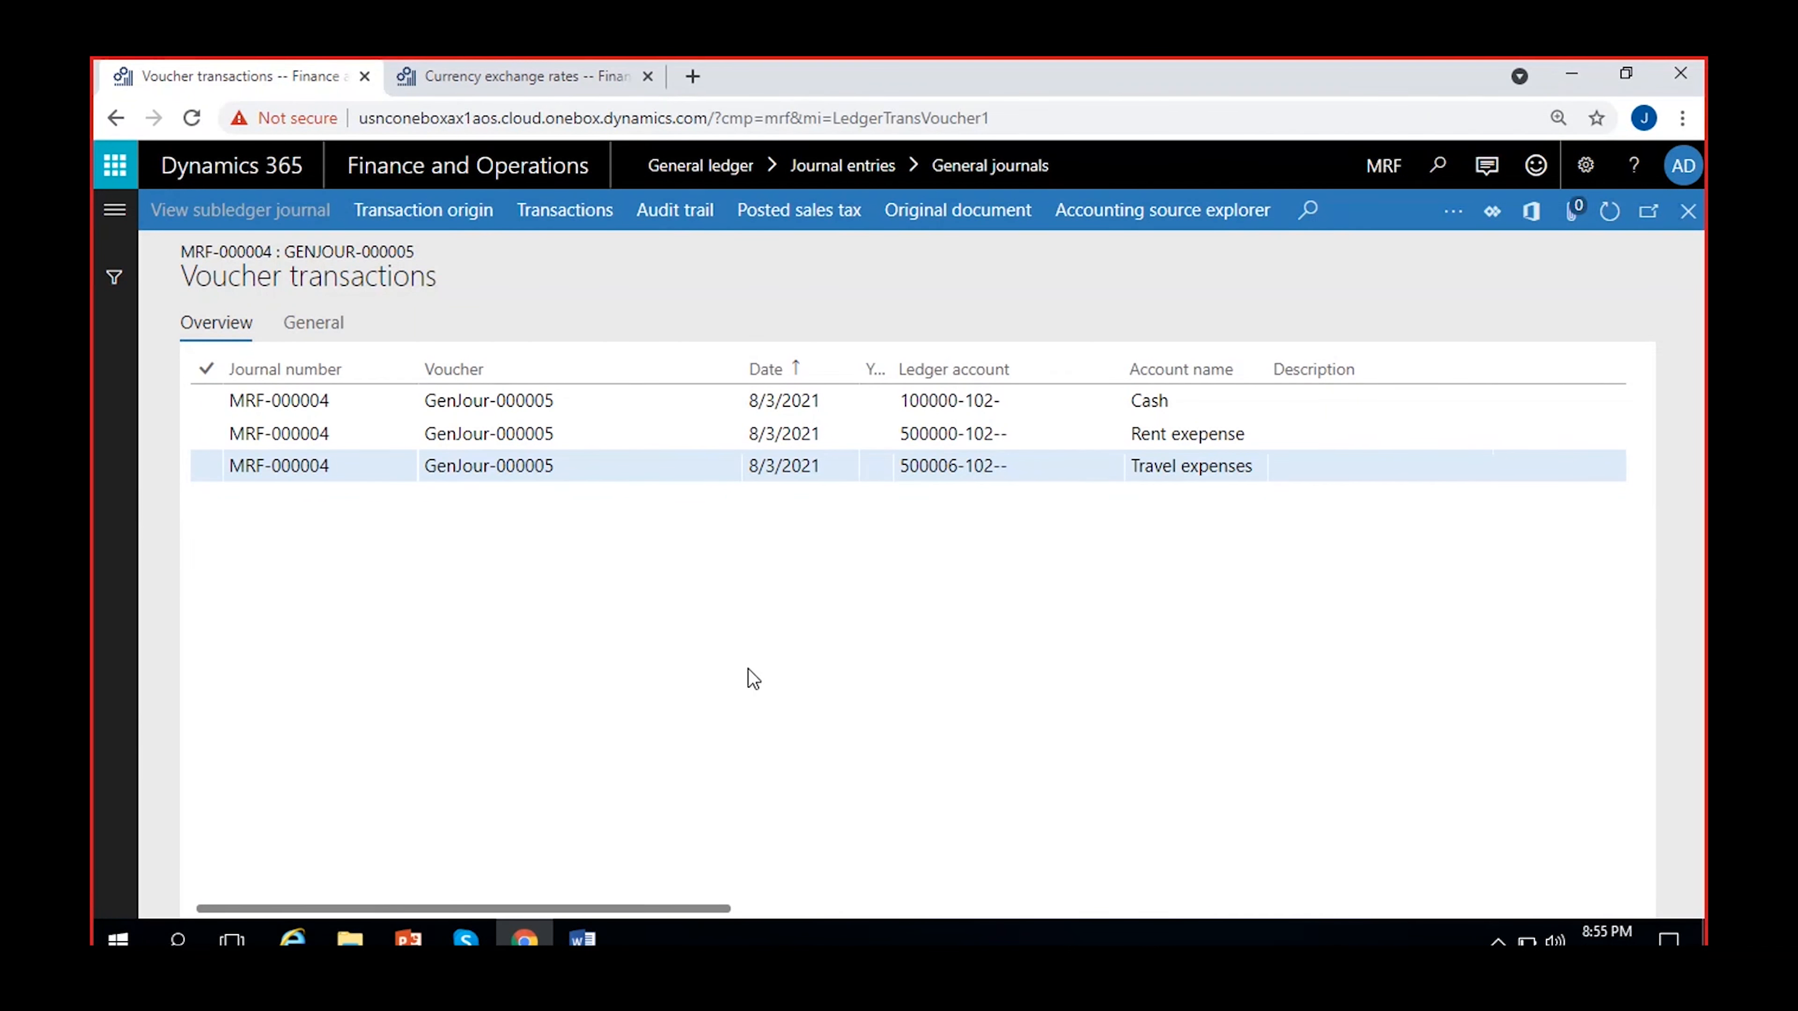
scroll(899, 691, "right", 5)
scroll(904, 695, "left", 5)
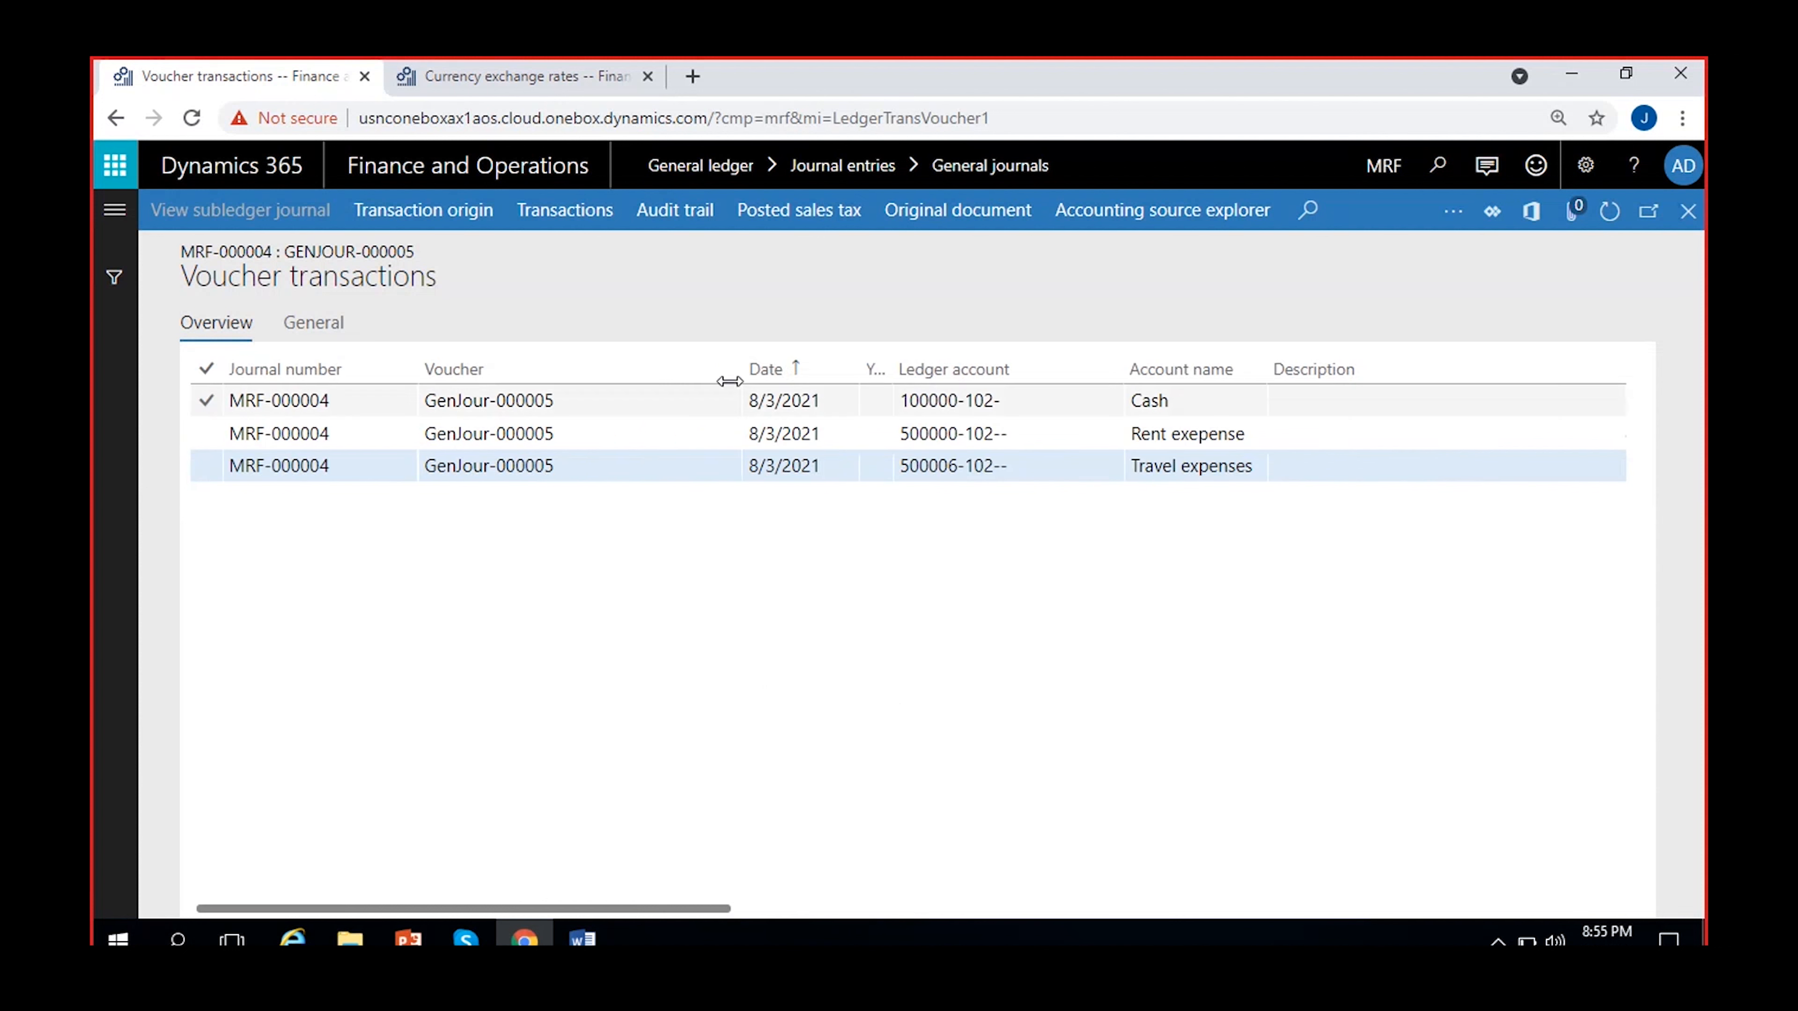
Leave the voucher transactions and calculate the trial balance for 1/1/2021 to 12/31/2021 with the Main Account dimension set.
left_click_drag(740, 370, 650, 370)
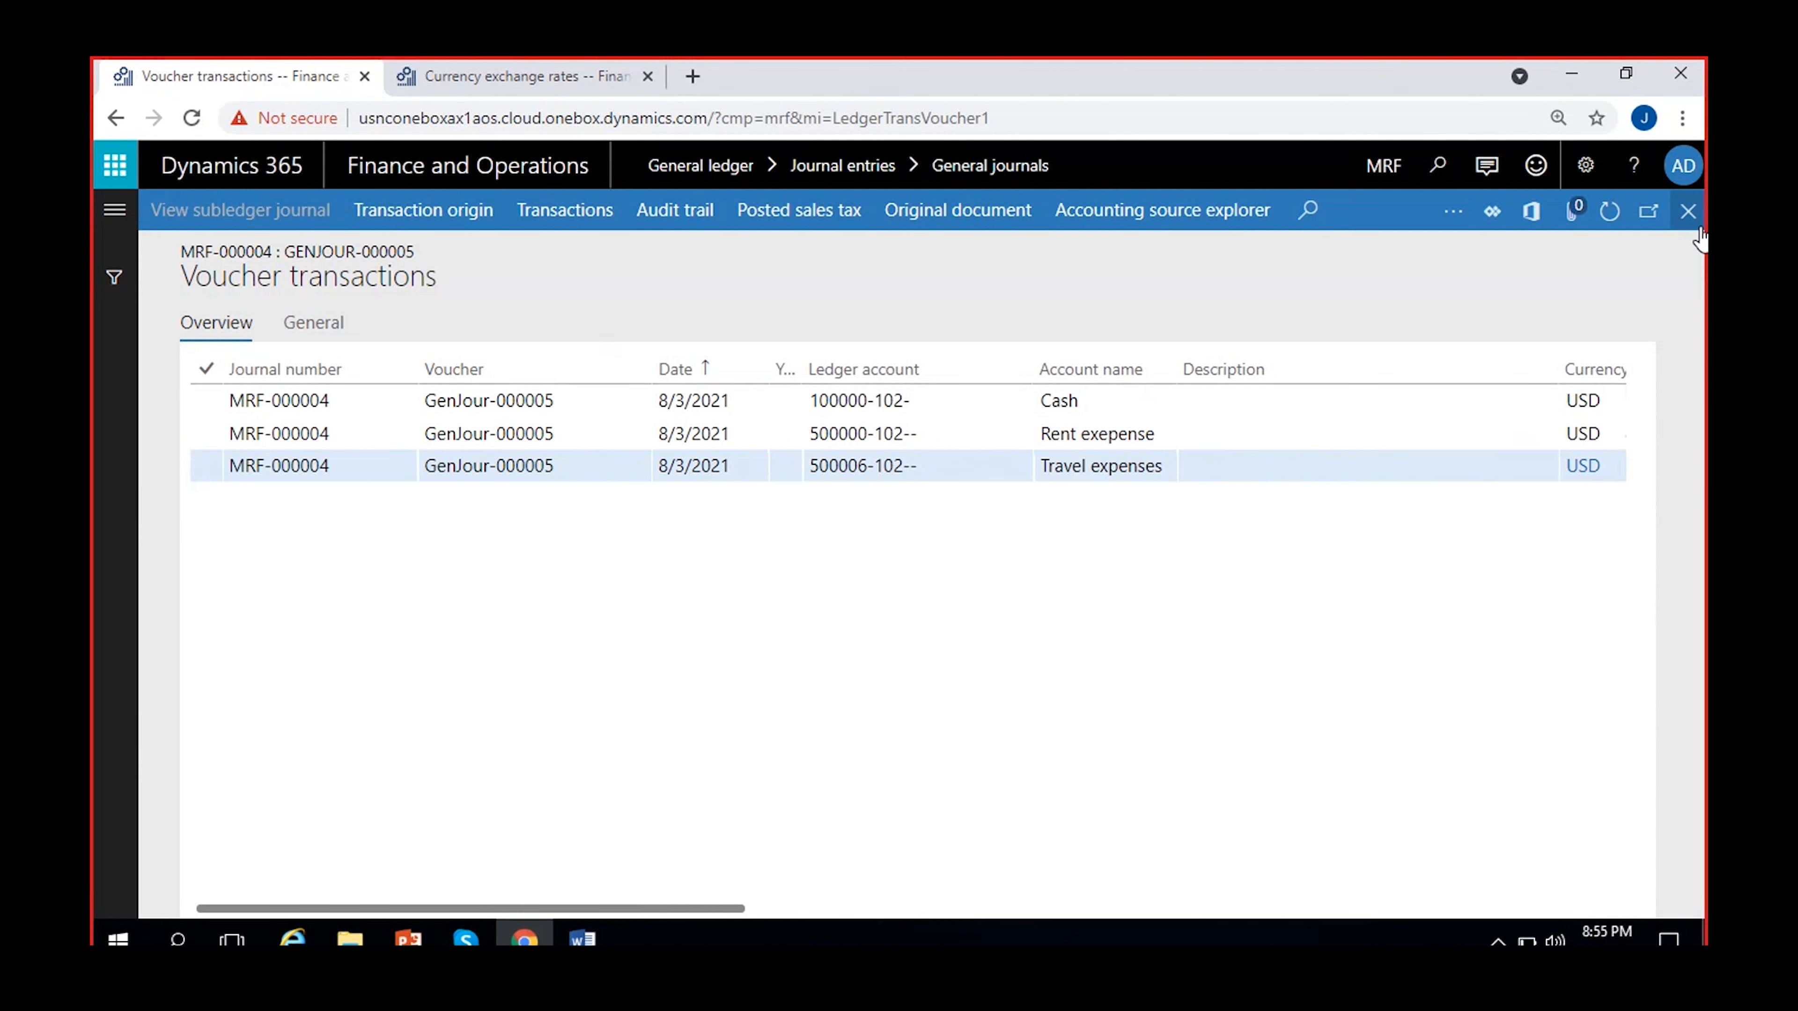
left_click(1689, 211)
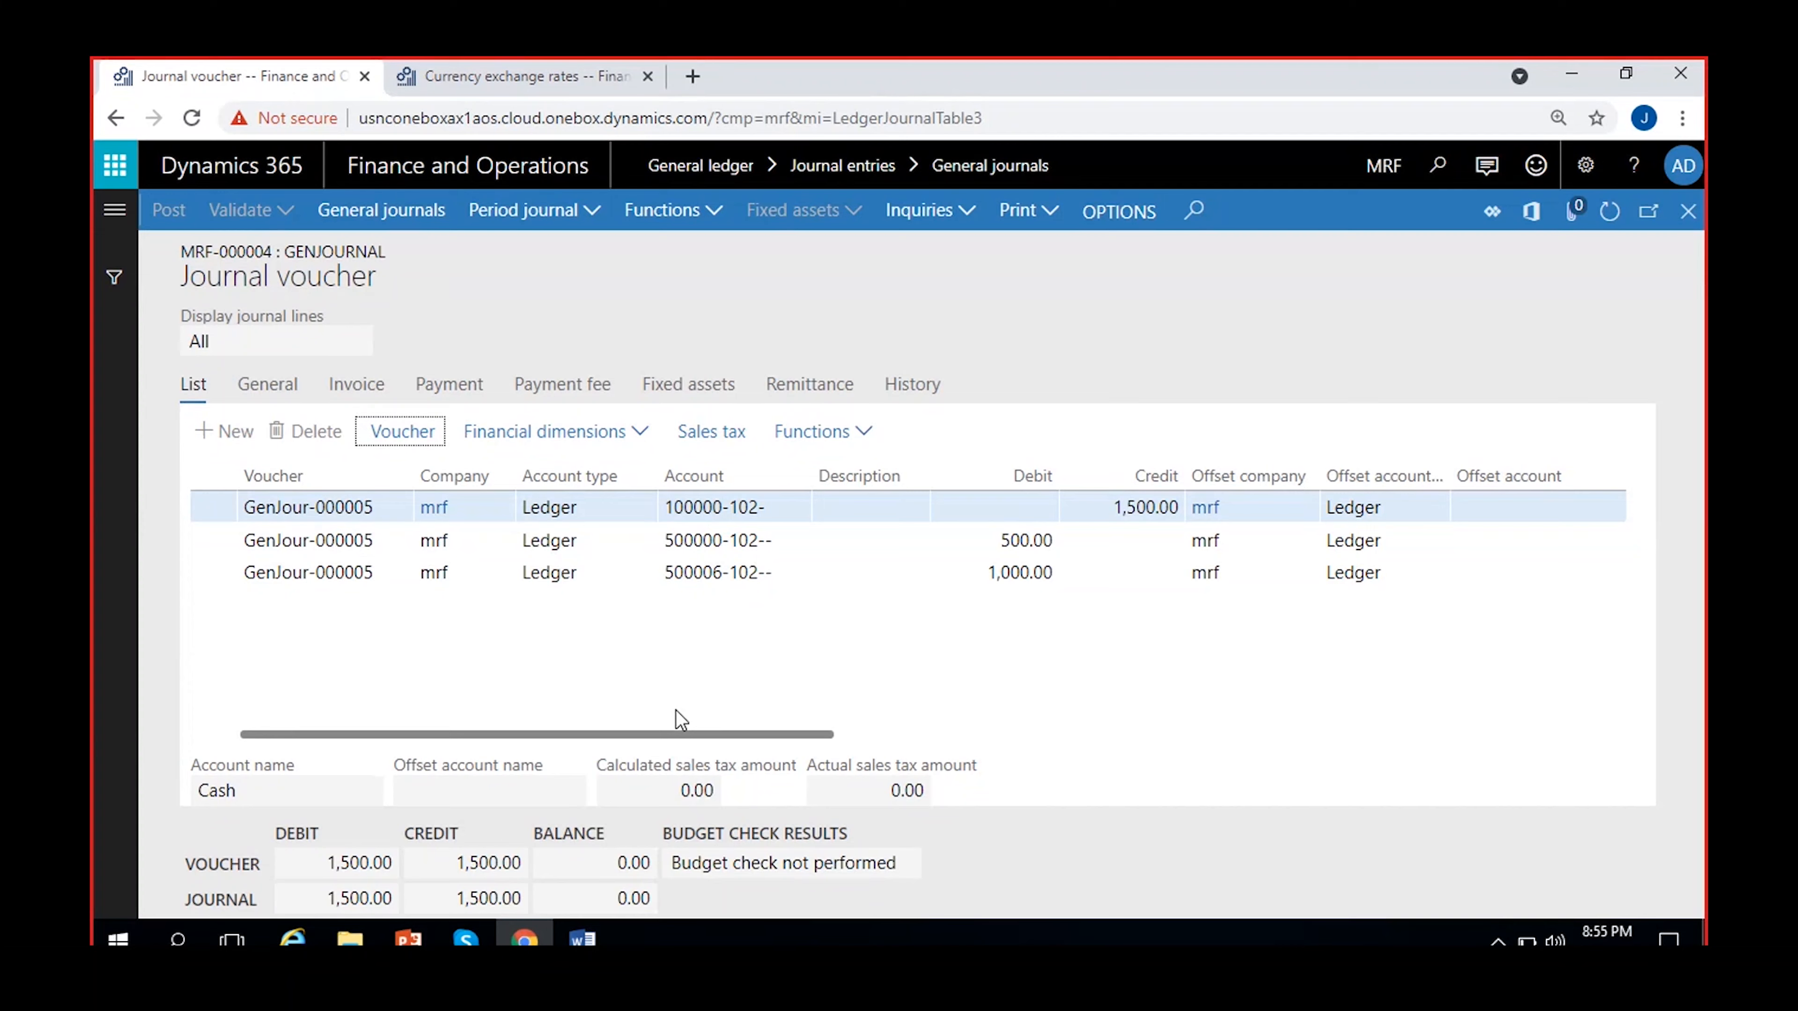
left_click(502, 71)
left_click(114, 210)
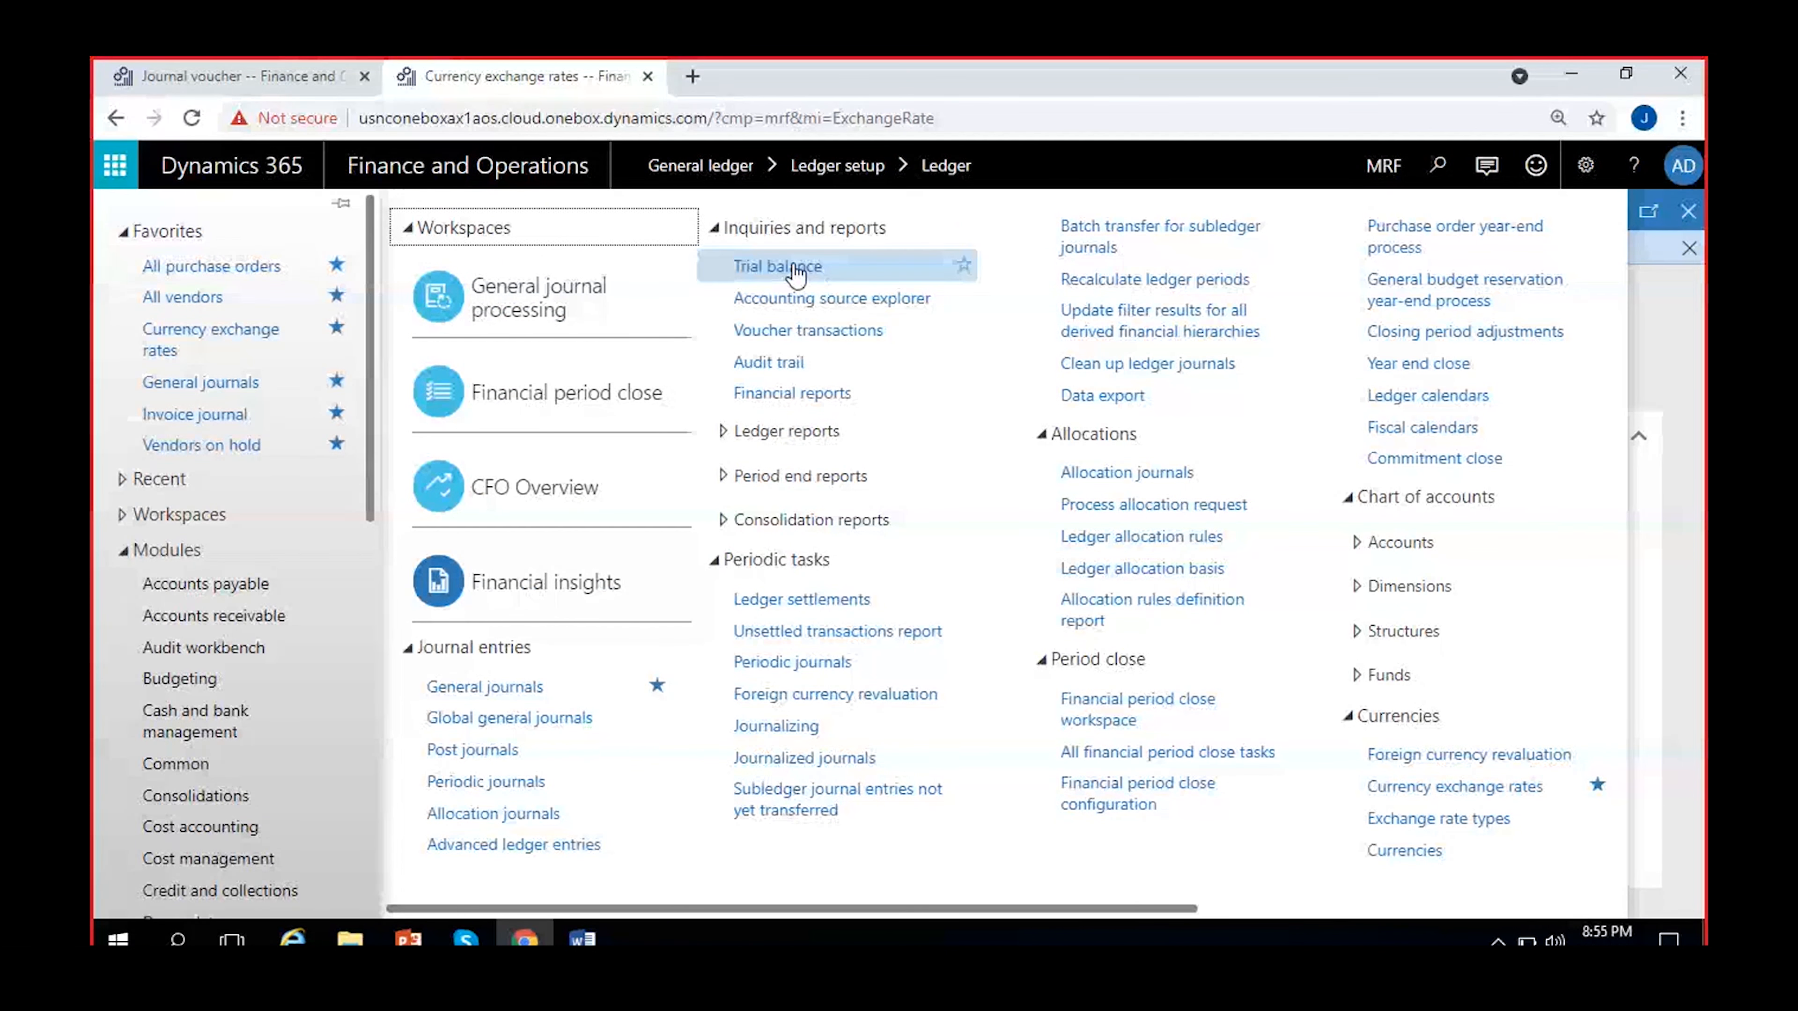
left_click(796, 267)
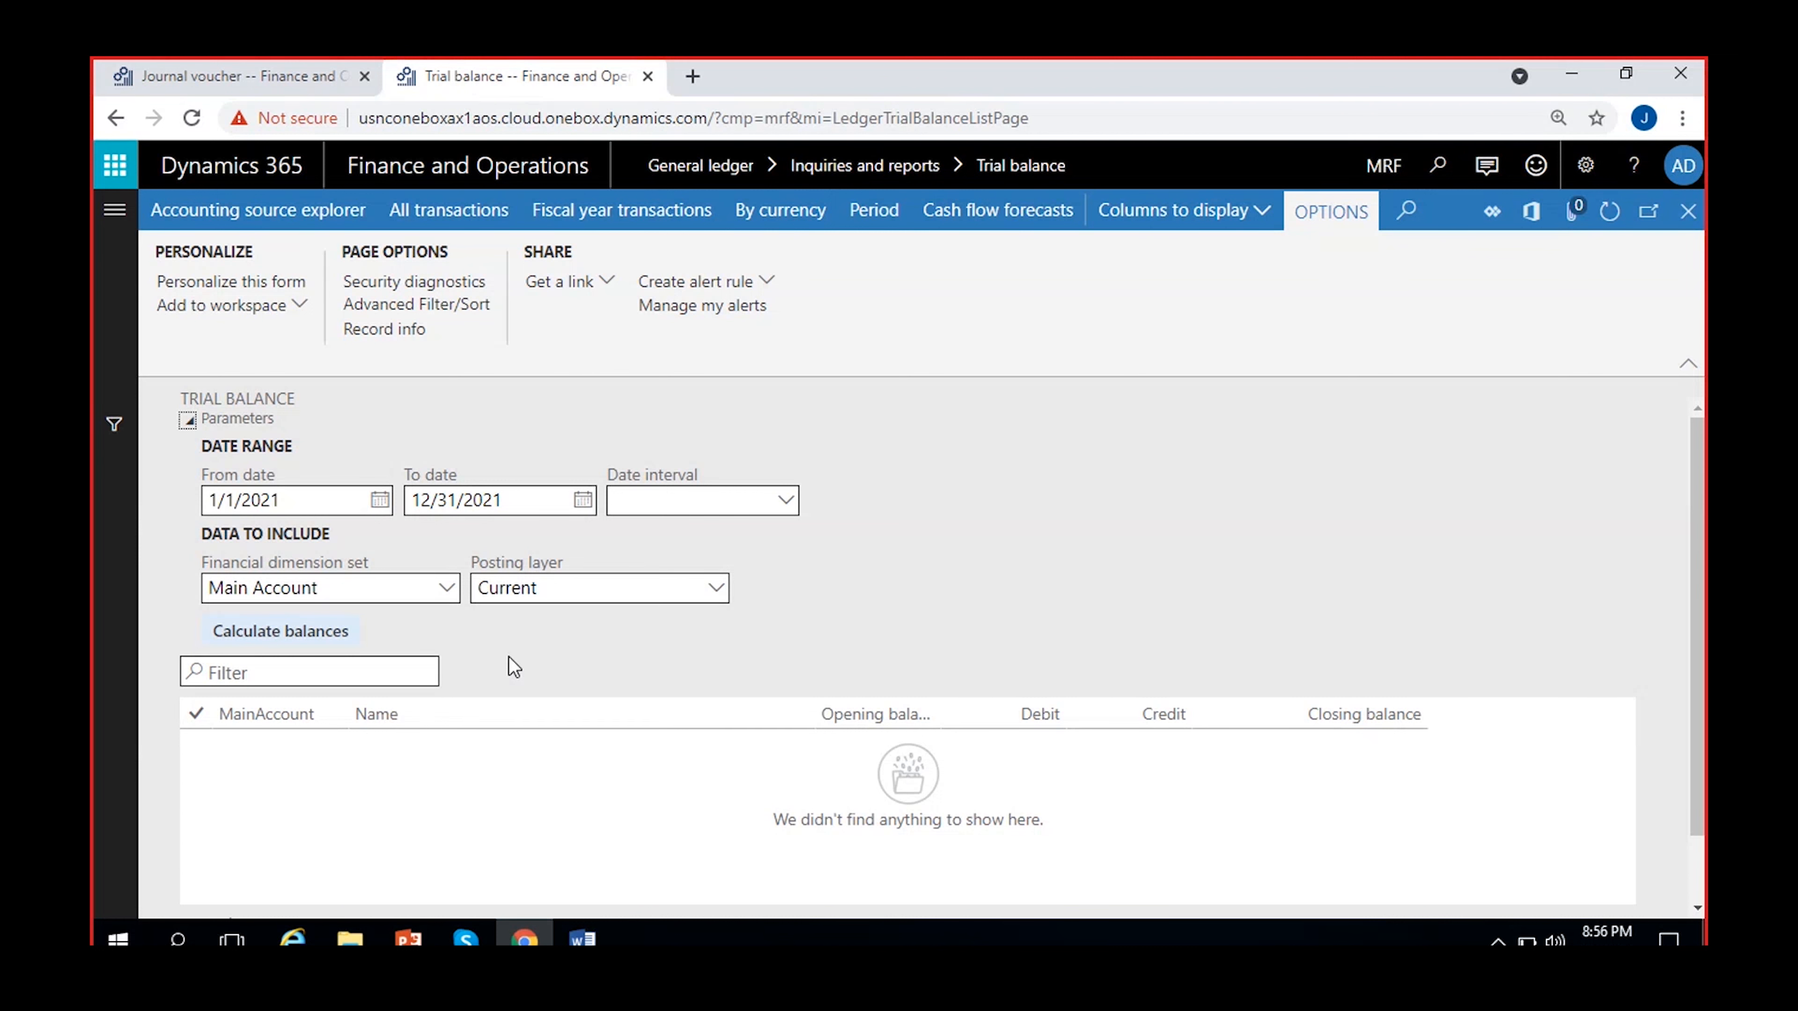
left_click(300, 638)
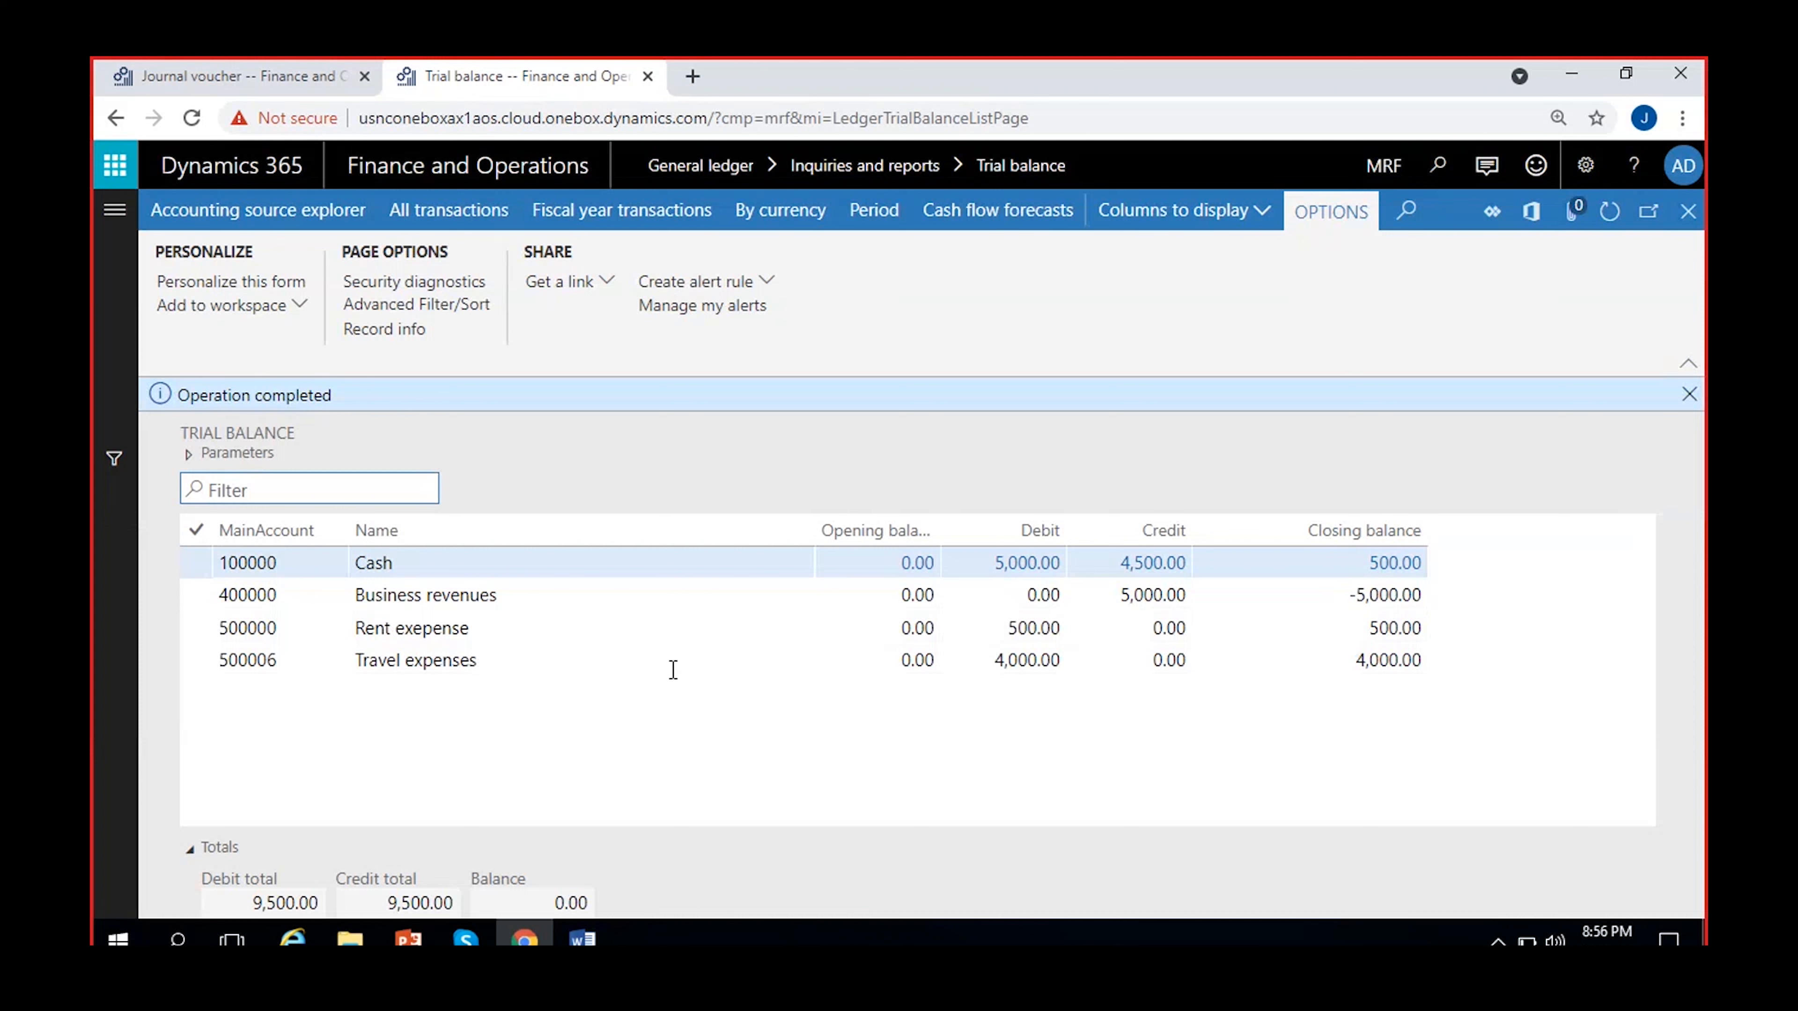
Examine the debit, credit and closing balance of the cash, business revenues, rent and travel expense accounts in the trial balance.
left_click(738, 563)
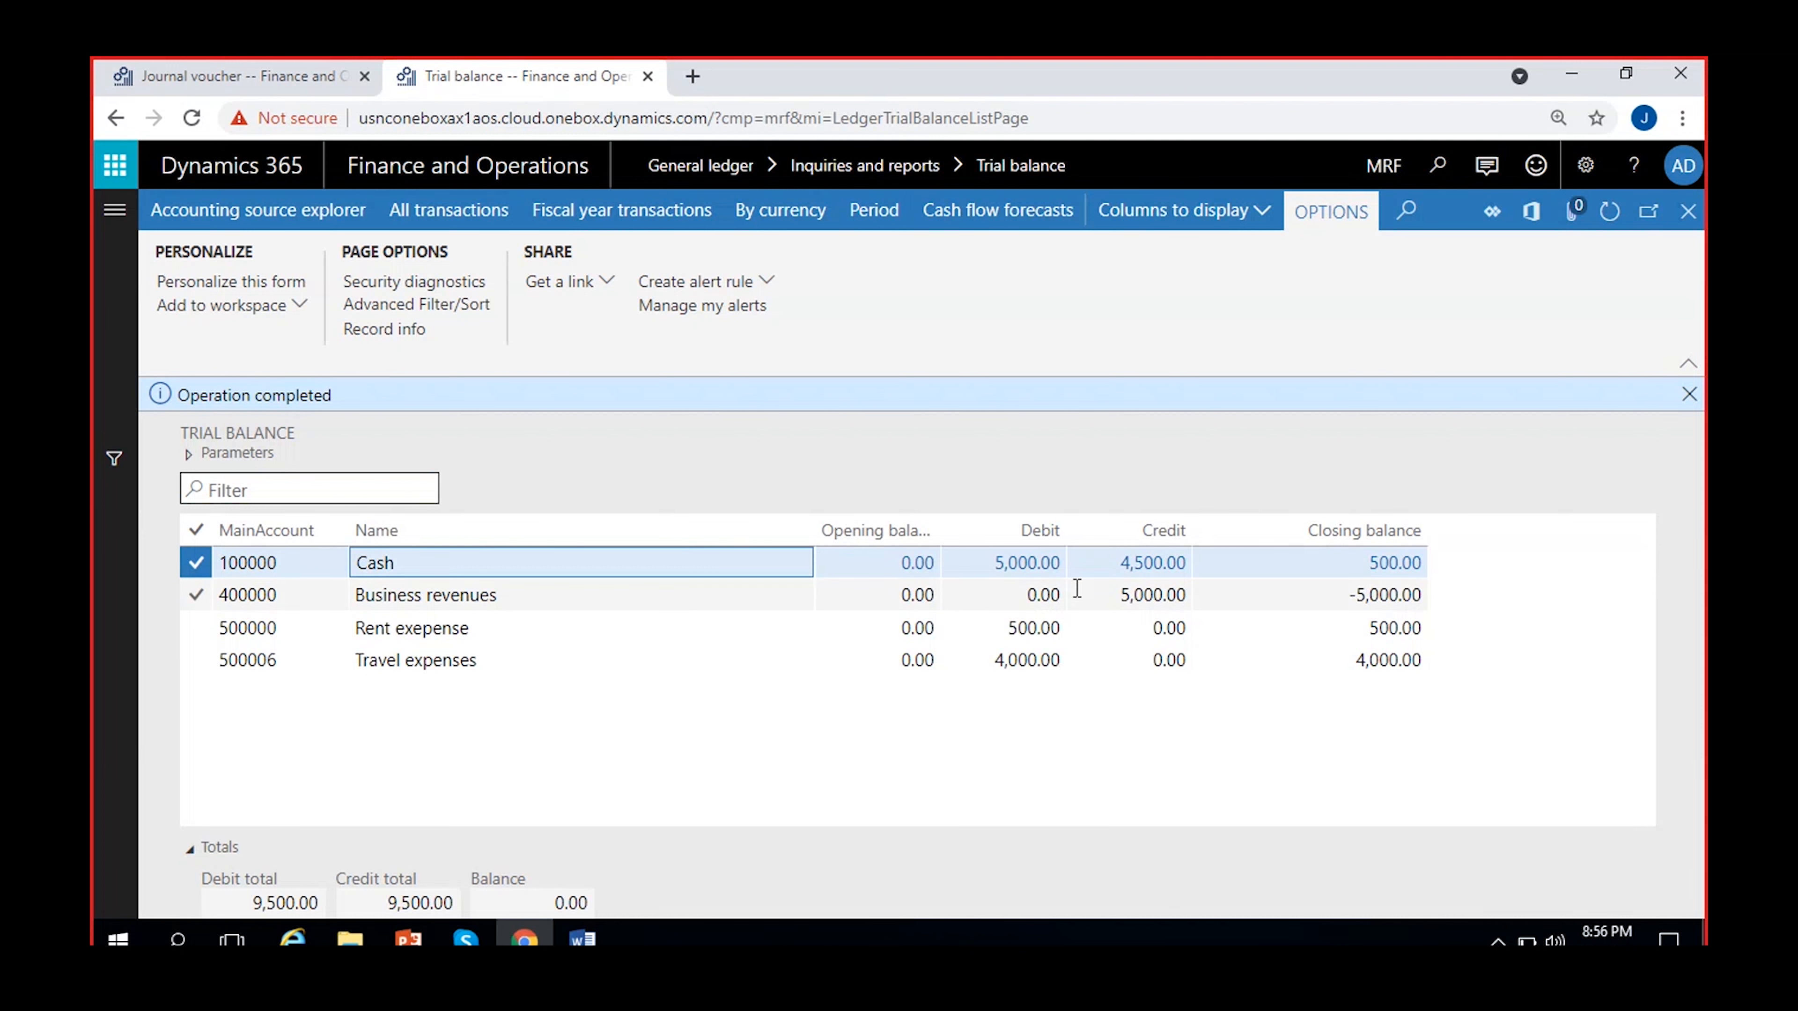
left_click(1122, 597)
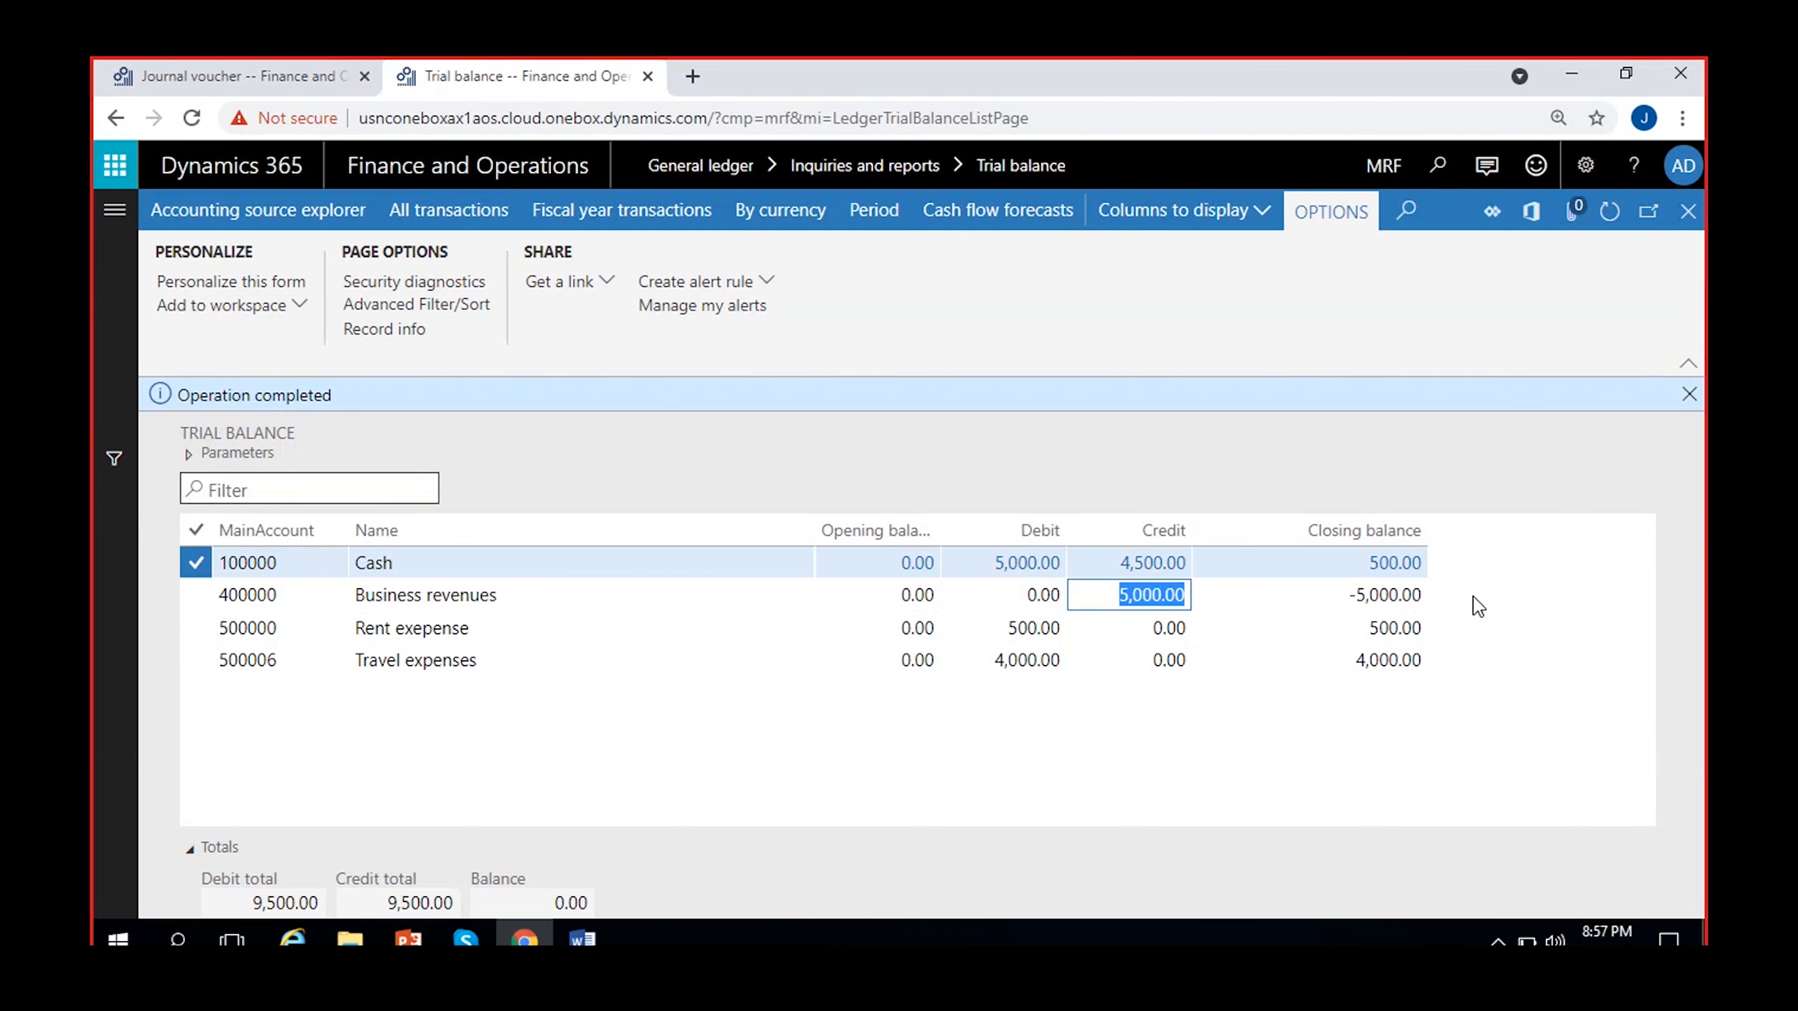
left_click(721, 599)
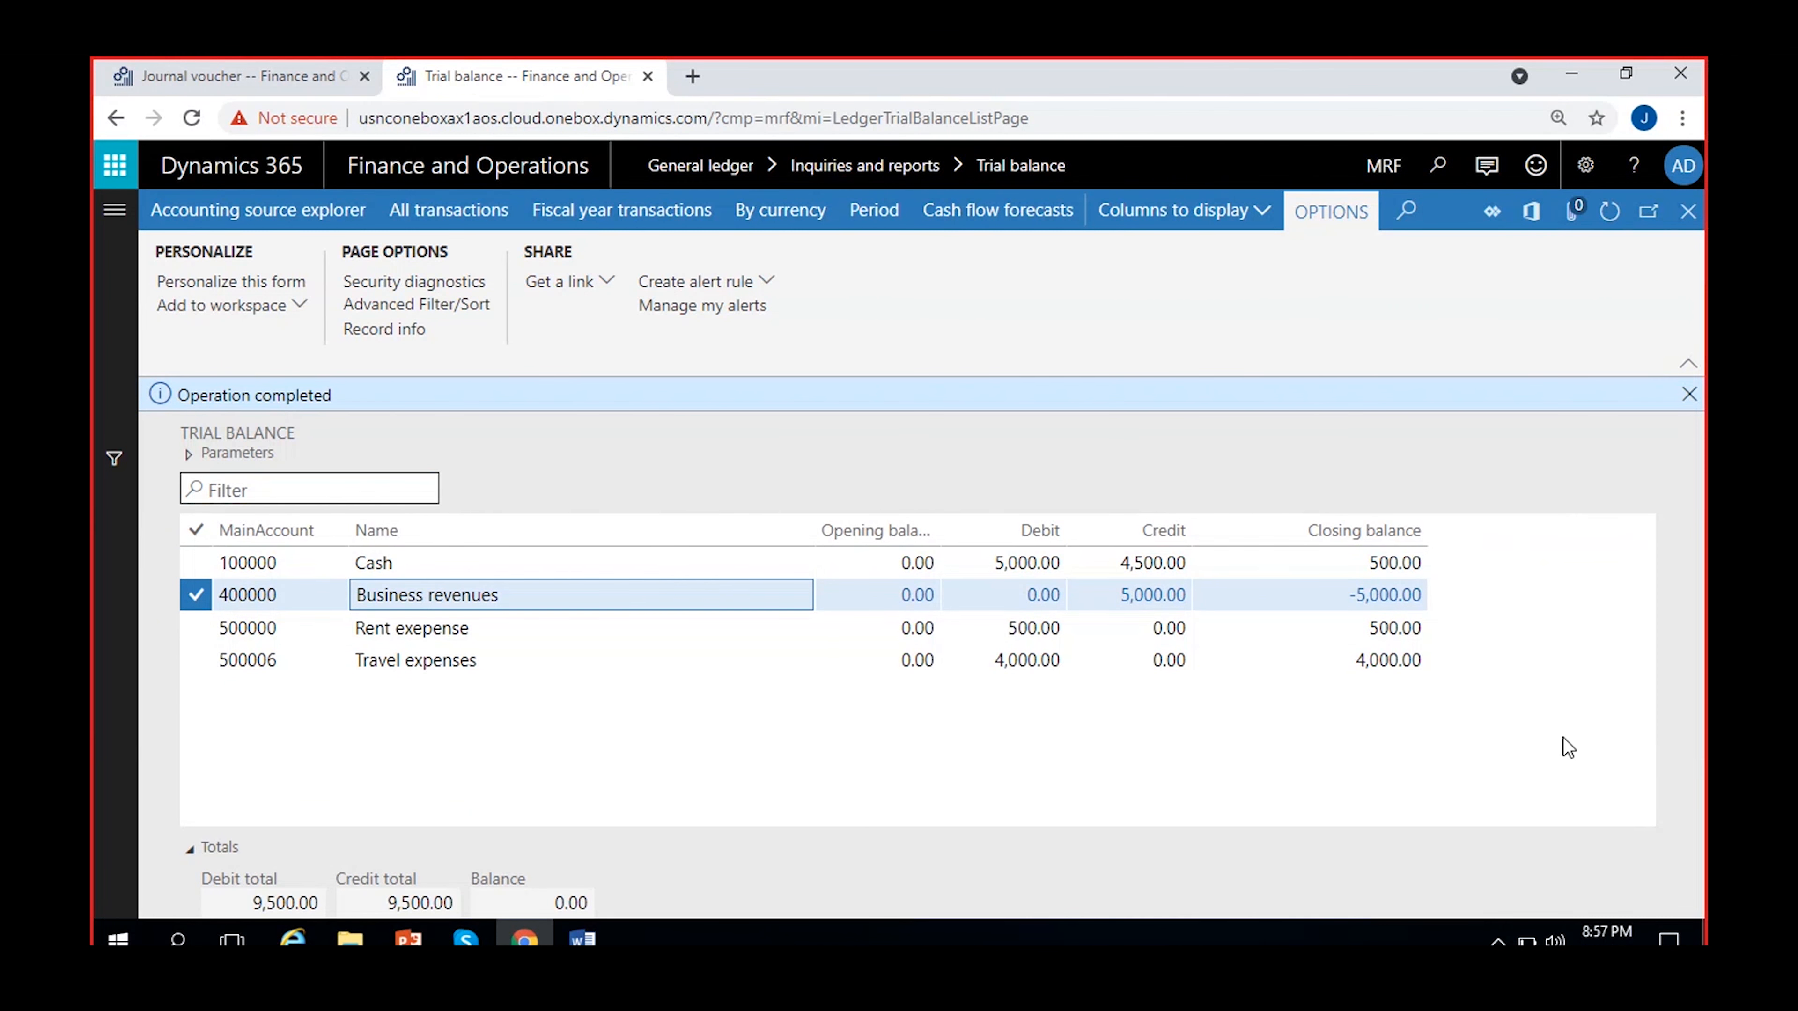
left_click(1023, 628)
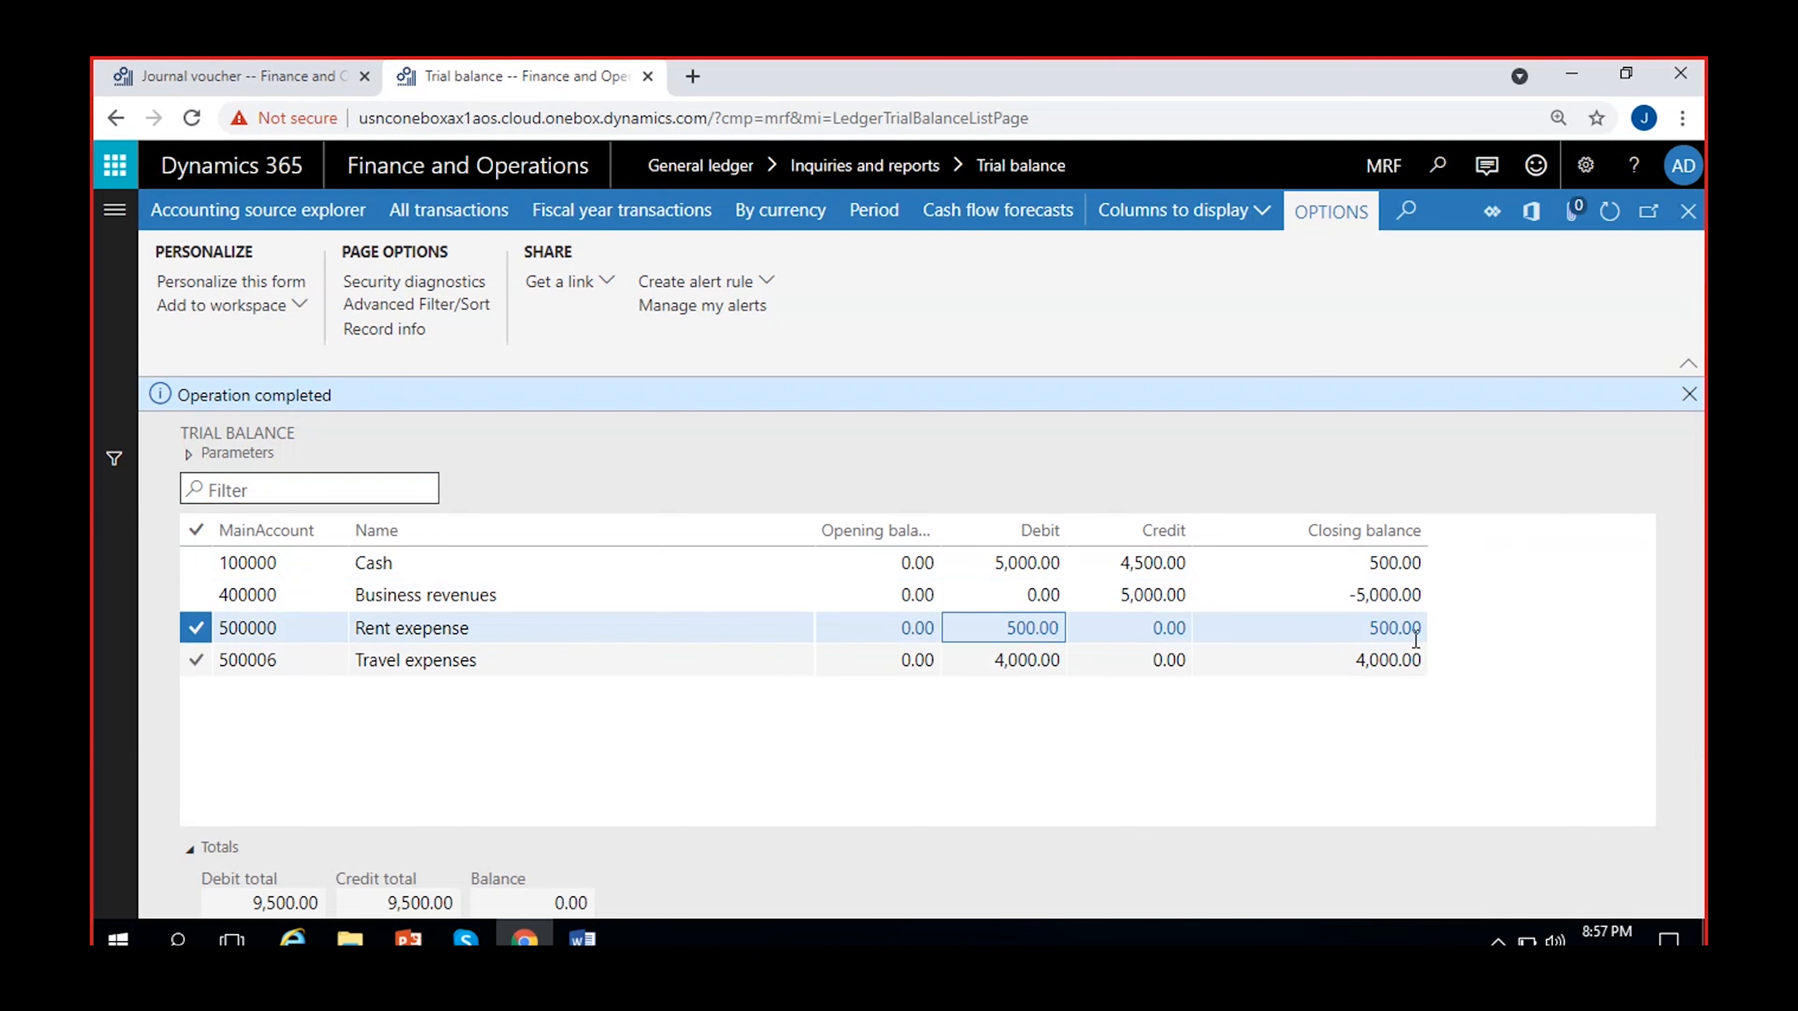
left_click(1084, 659)
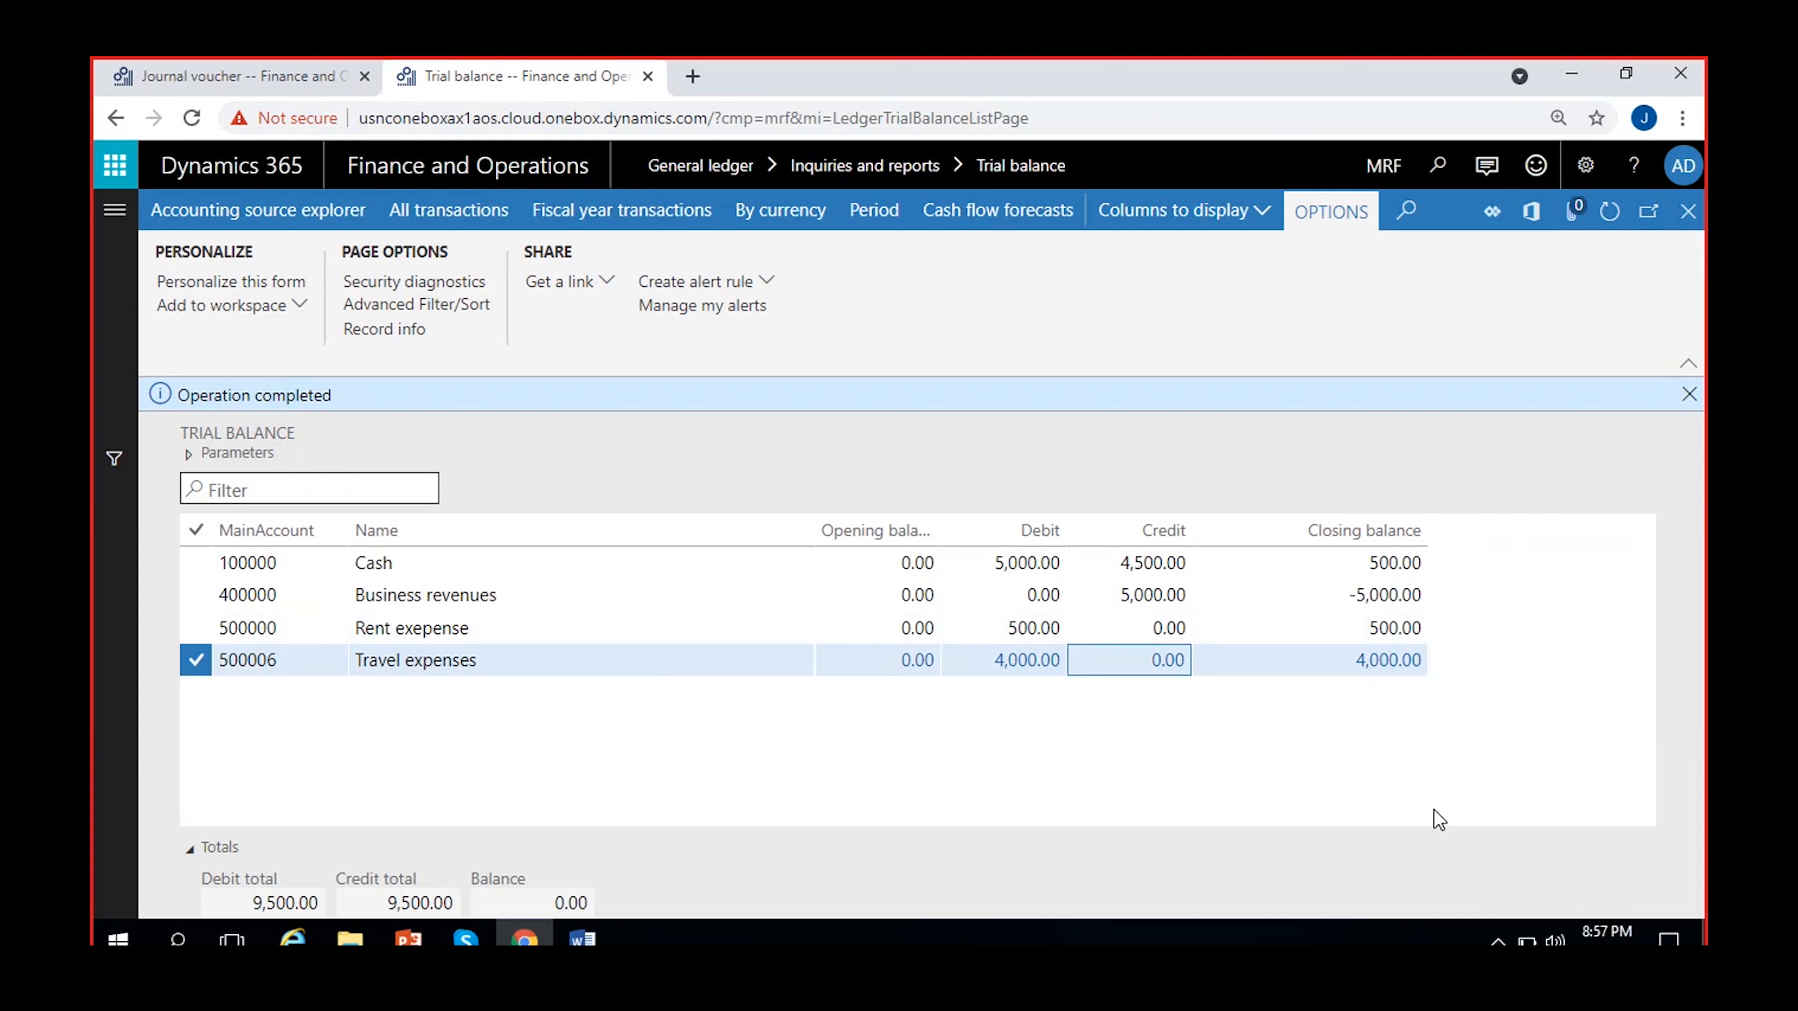
Open the transactions behind the travel expenses balance and widen the Description column to read the full payment descriptions.
left_click(1689, 394)
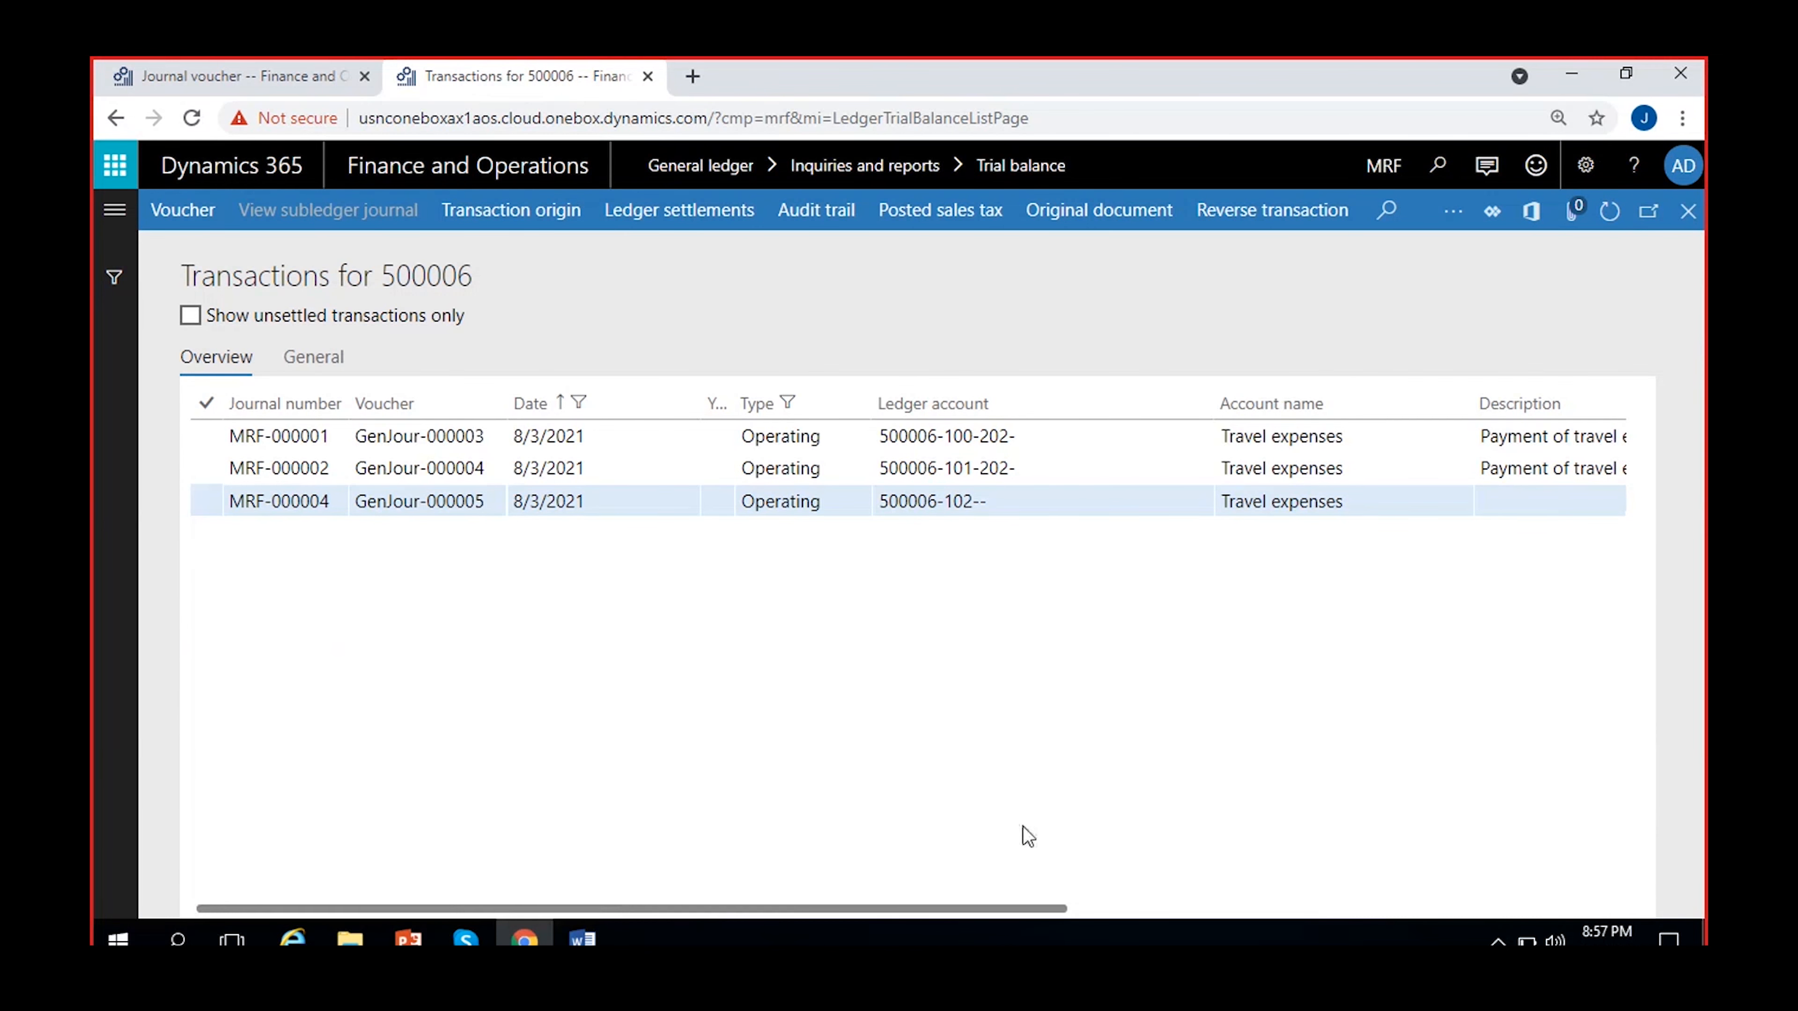
scroll(976, 917, "right", 2)
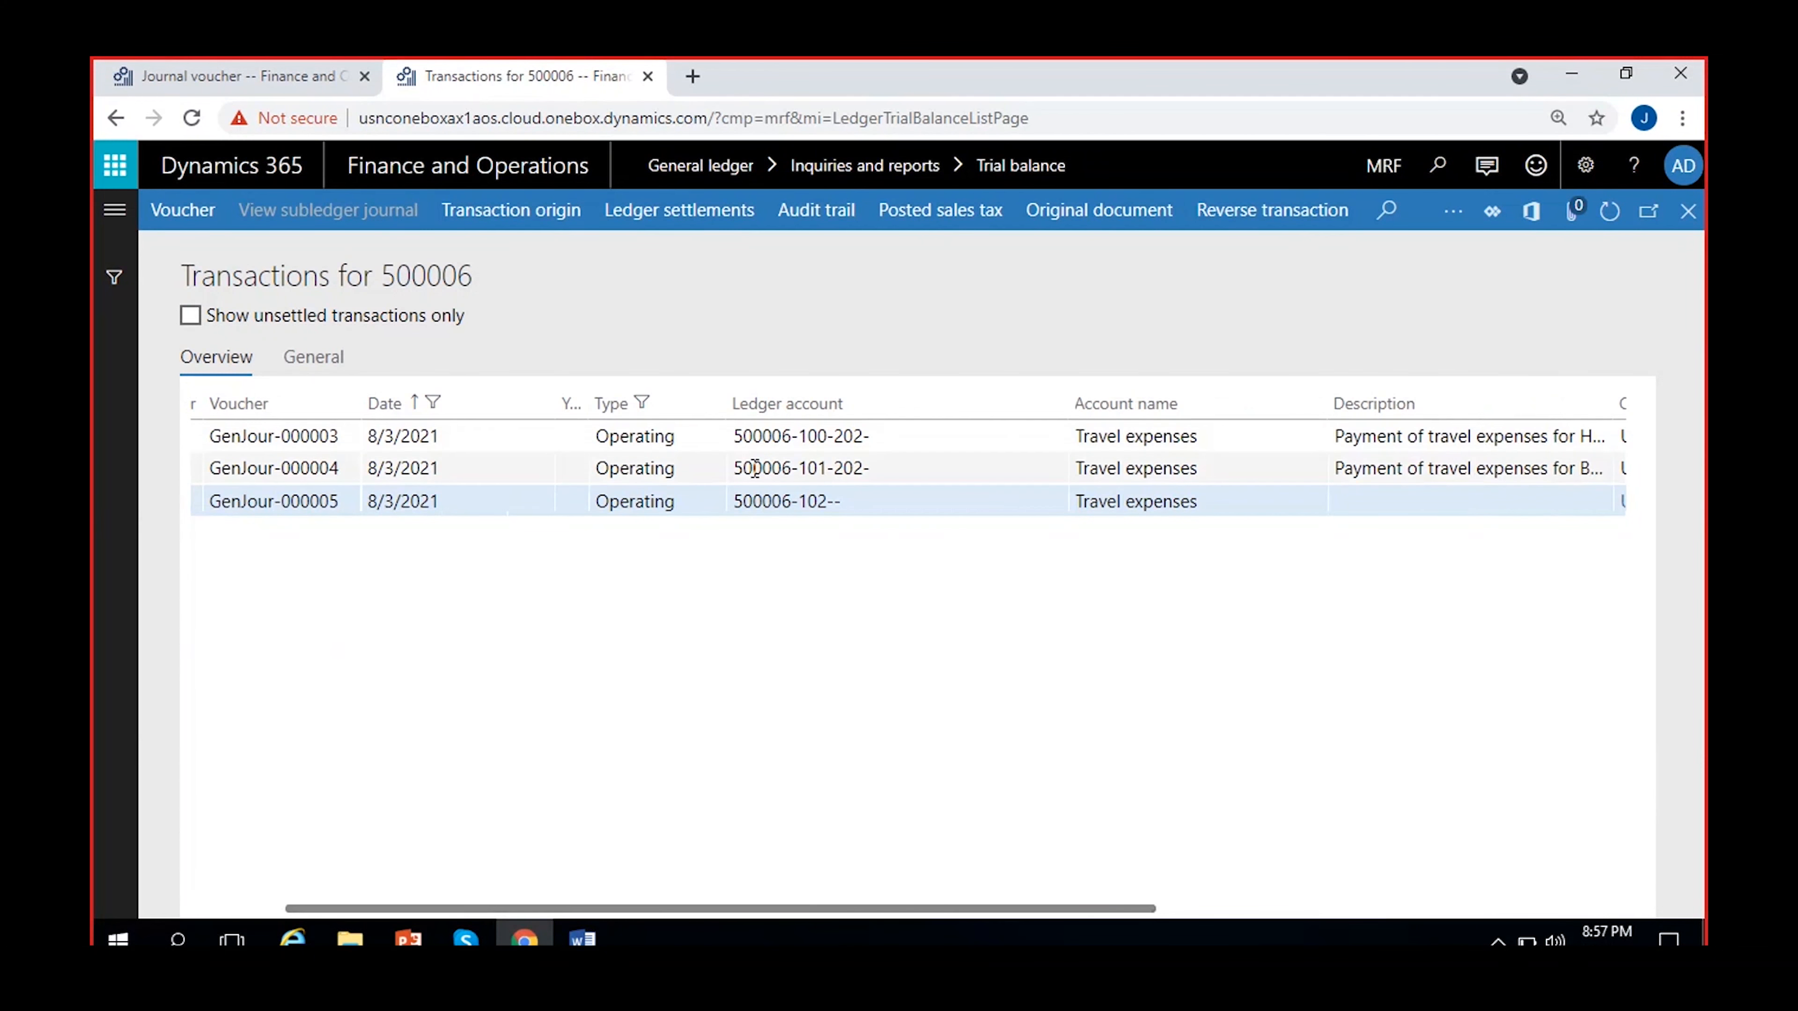
left_click_drag(987, 909, 1310, 909)
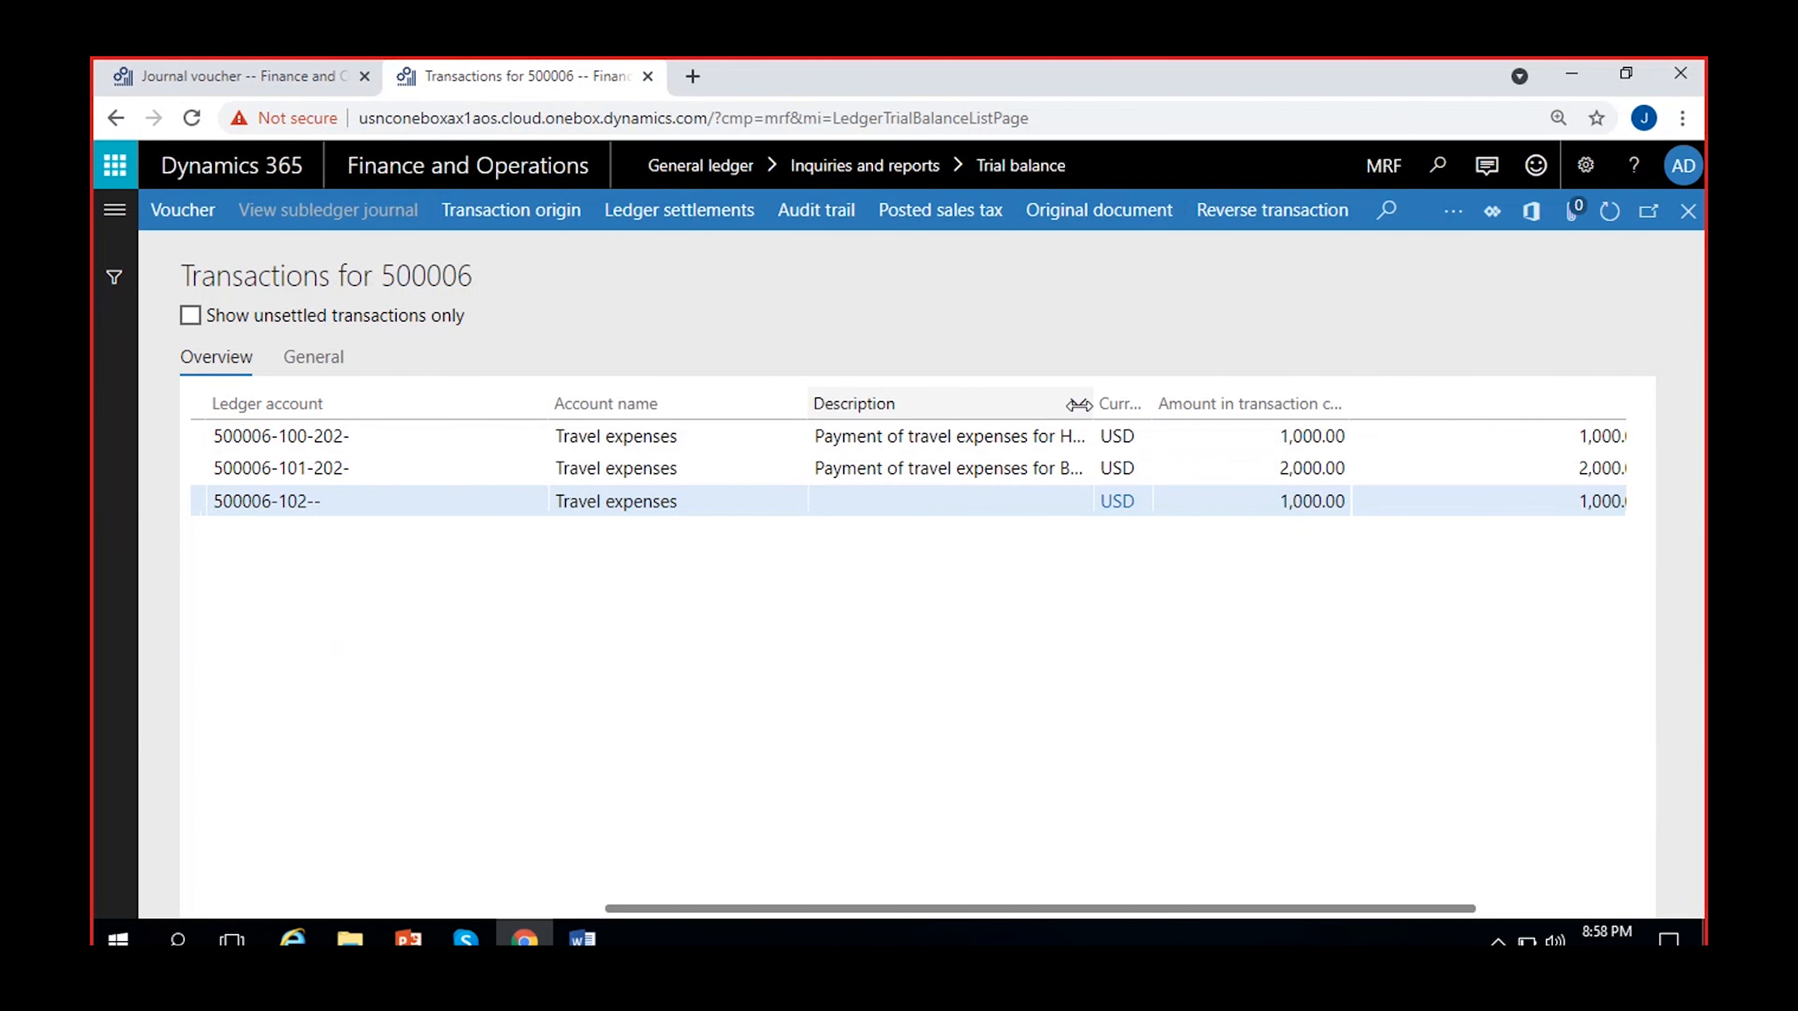
left_click_drag(1094, 404, 1191, 409)
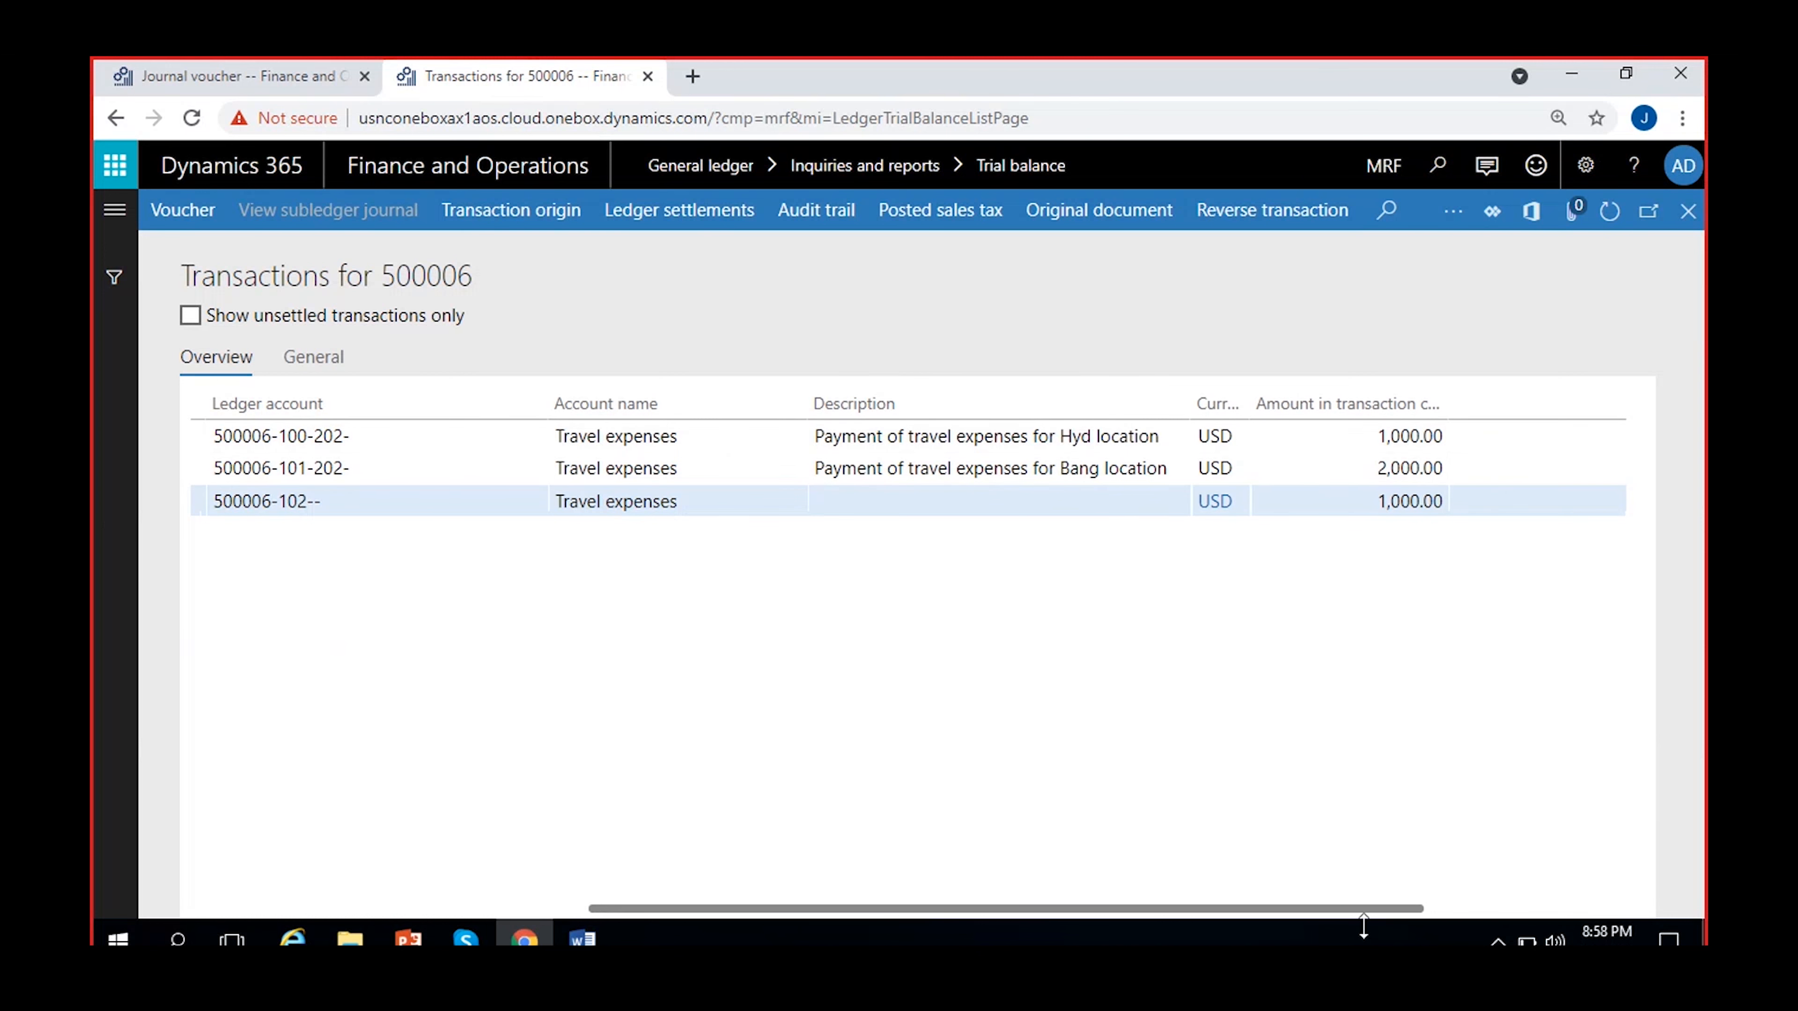
left_click_drag(1355, 910, 915, 912)
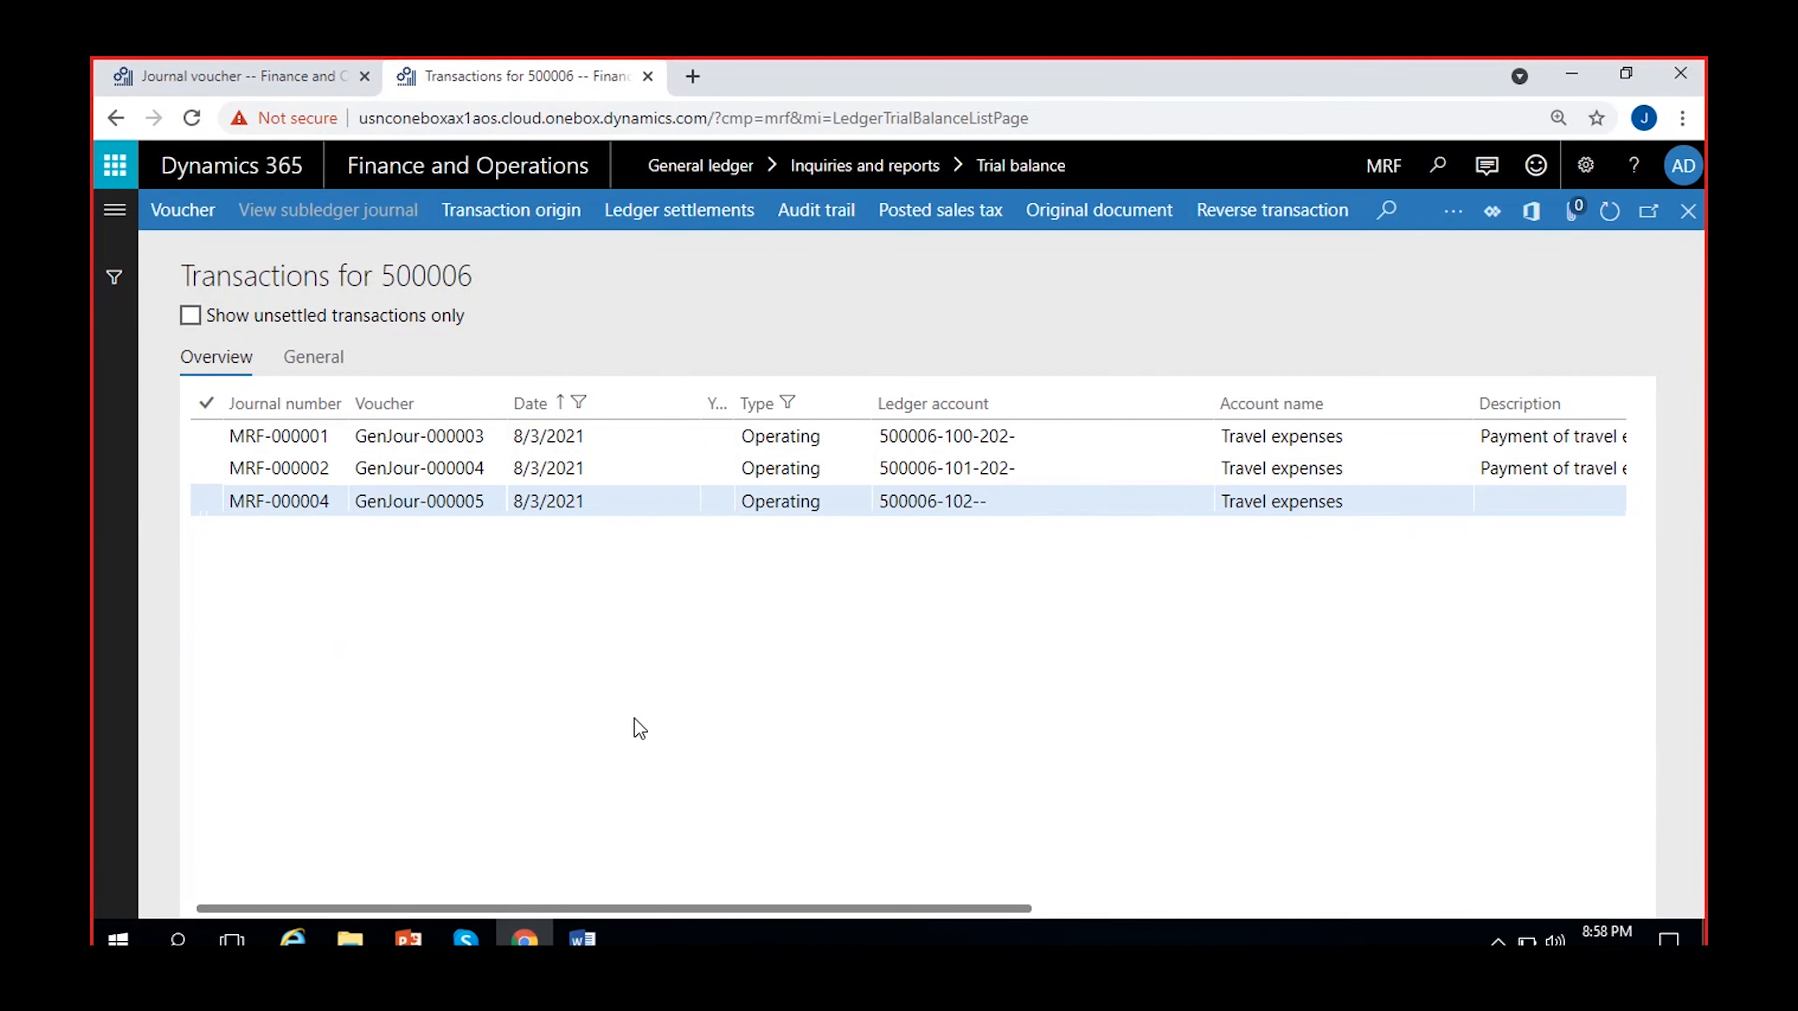
left_click_drag(701, 910, 1002, 911)
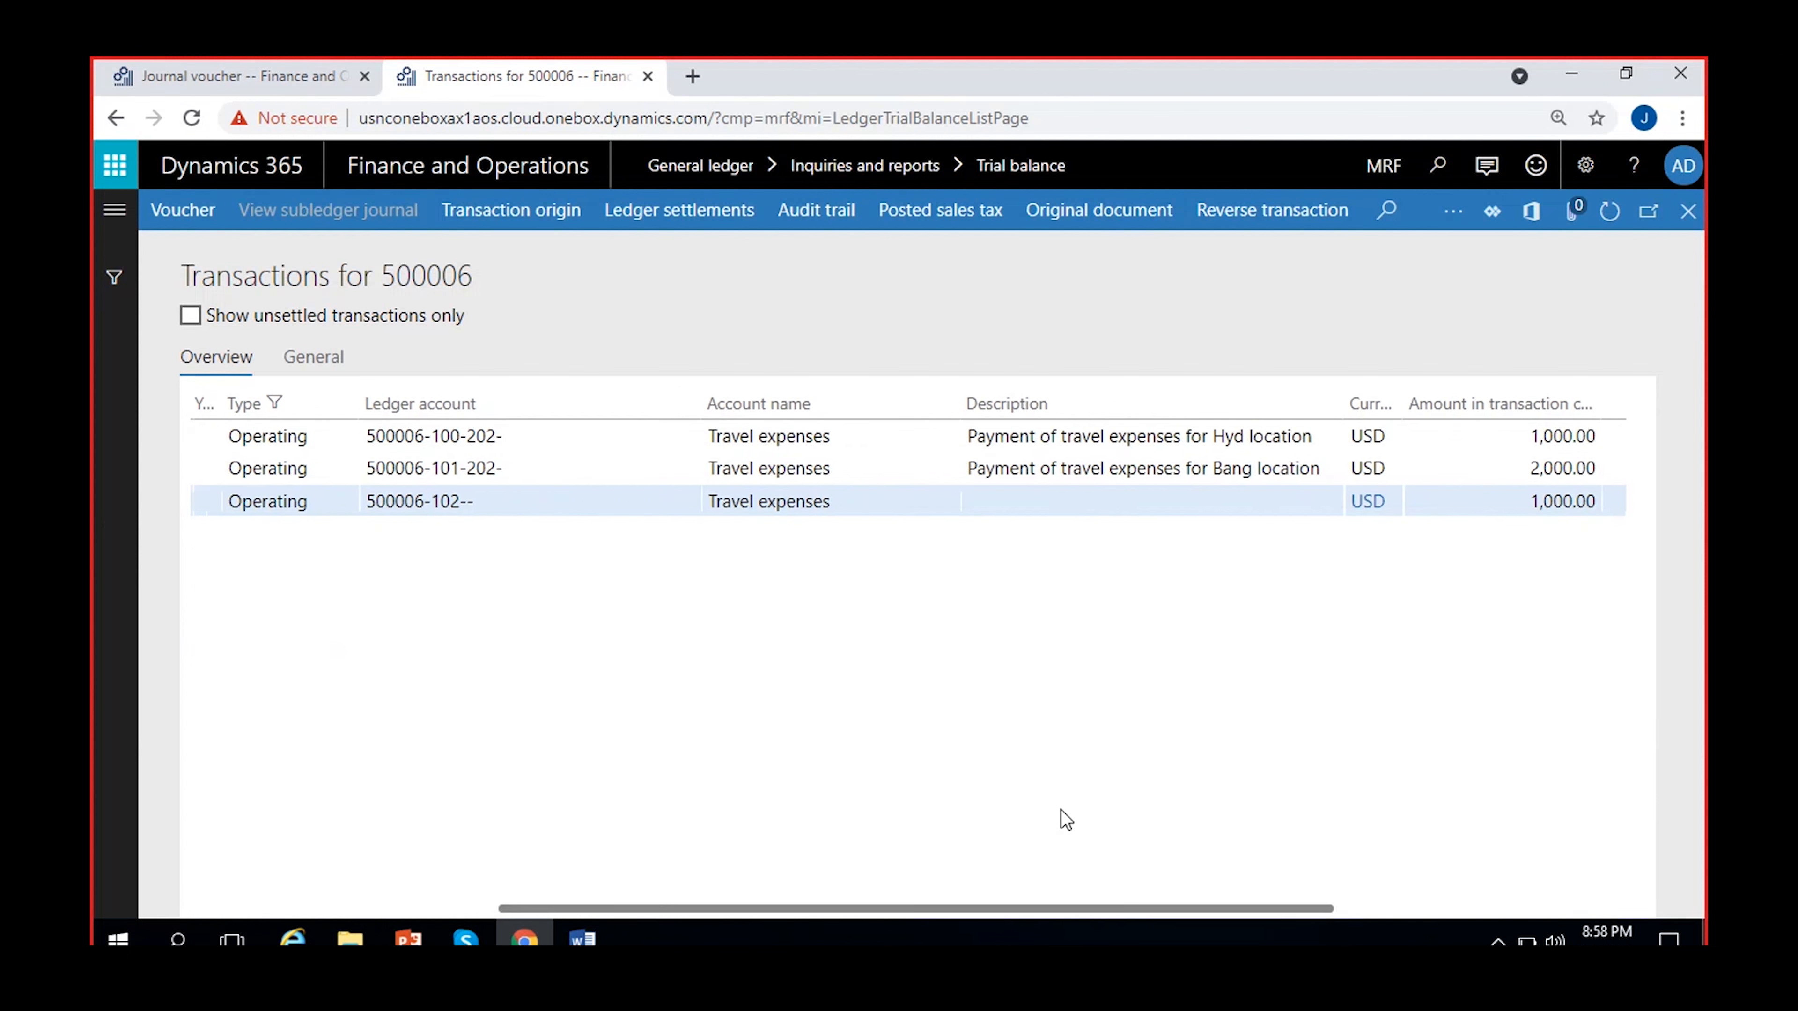
Compare the transaction currency amounts of the Hyd, Bang and GenJour-000005 travel expense lines, and return to the trial balance.
left_click(1529, 440)
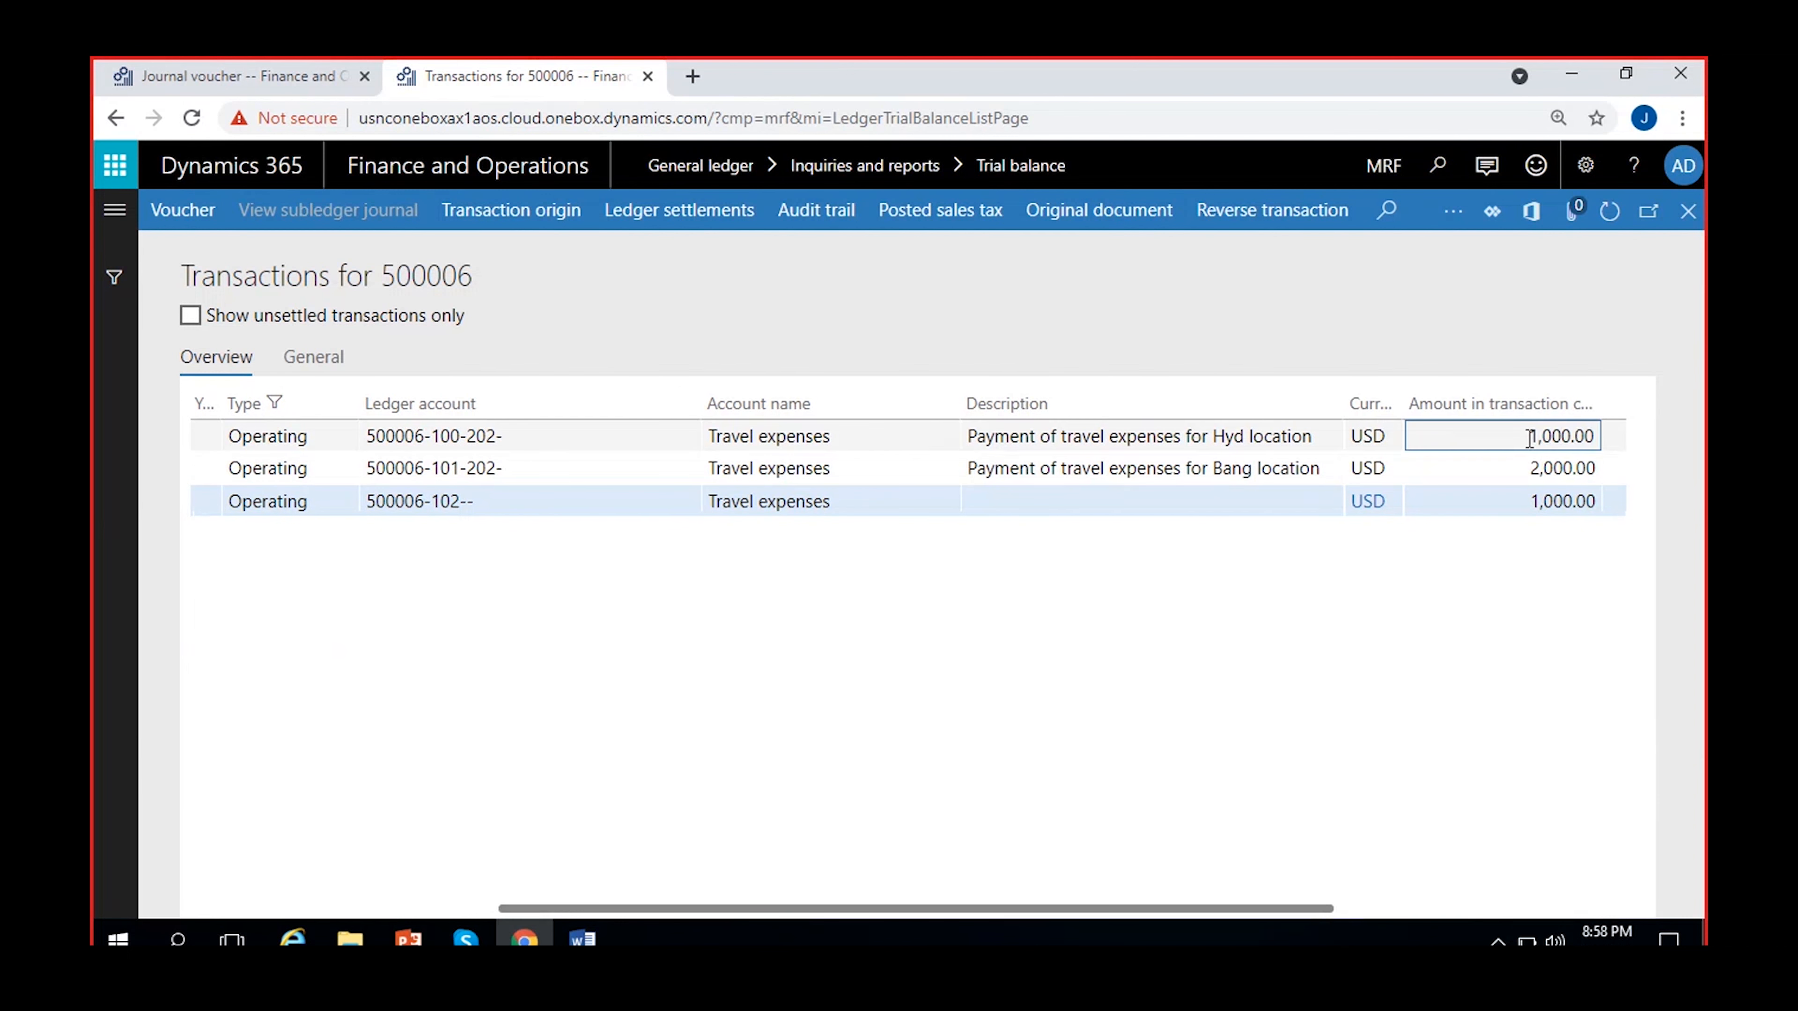
left_click(1537, 472)
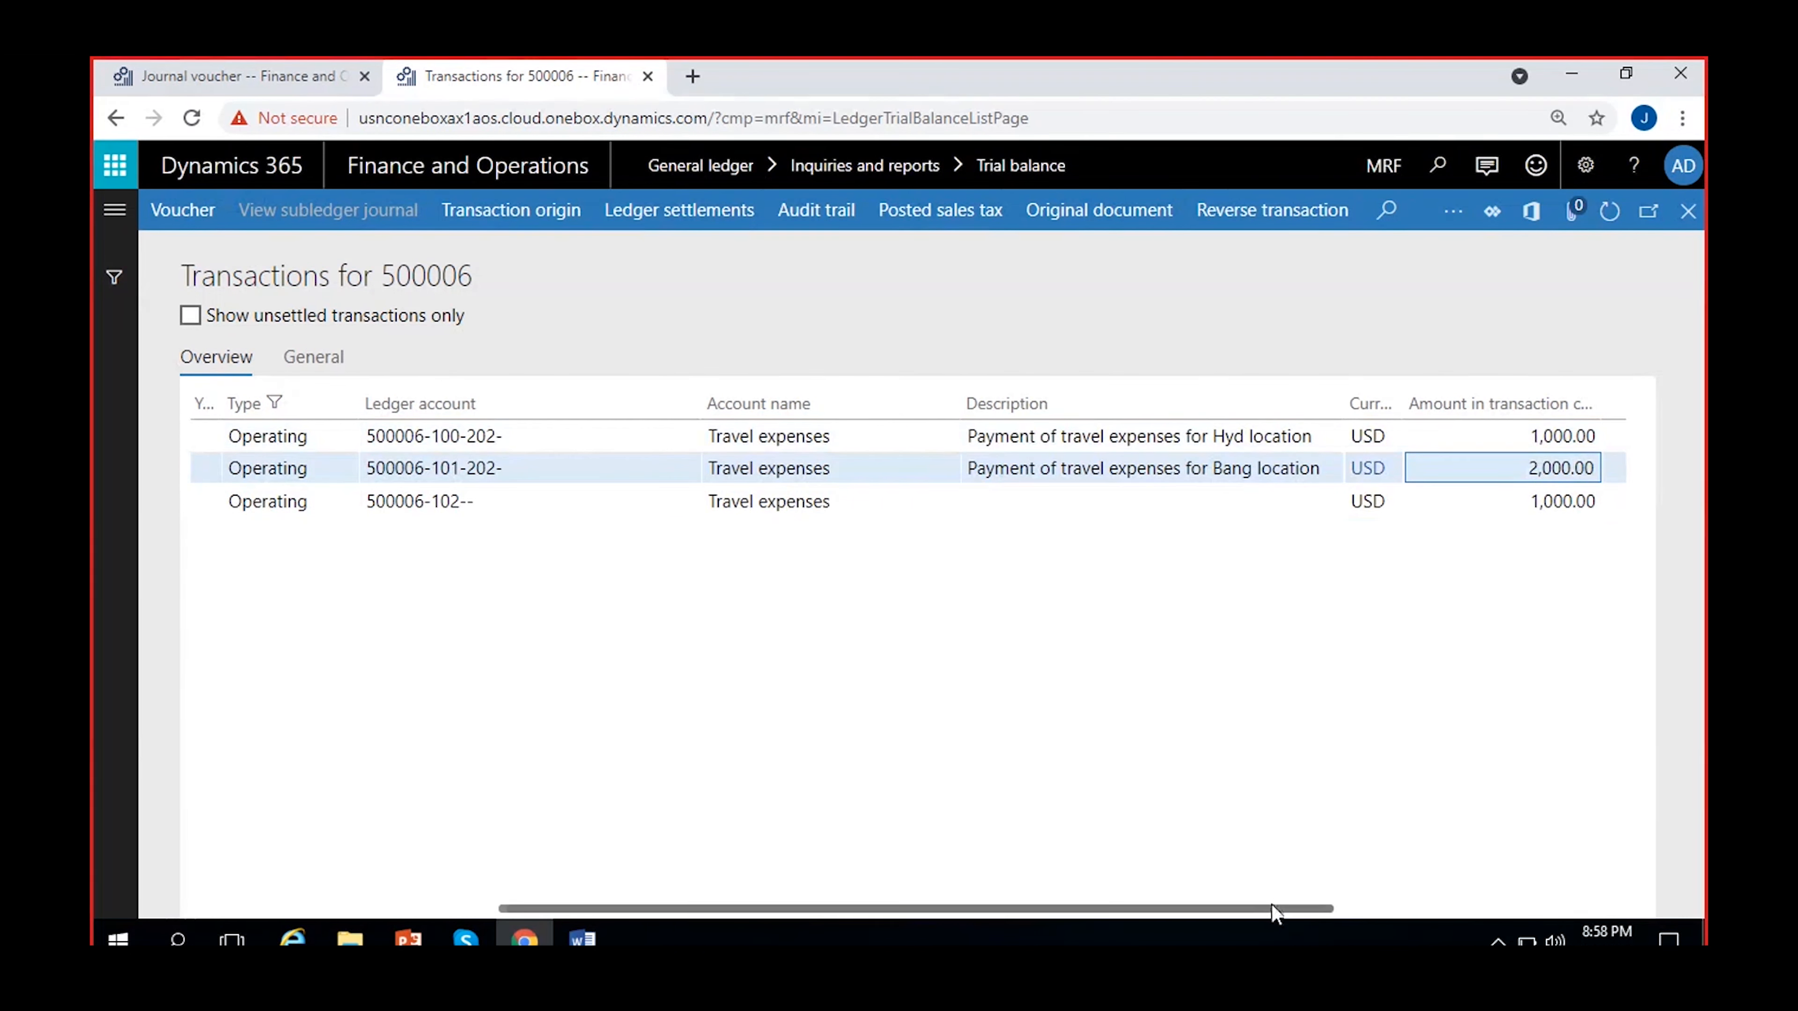
left_click_drag(1271, 910, 969, 910)
left_click(436, 509)
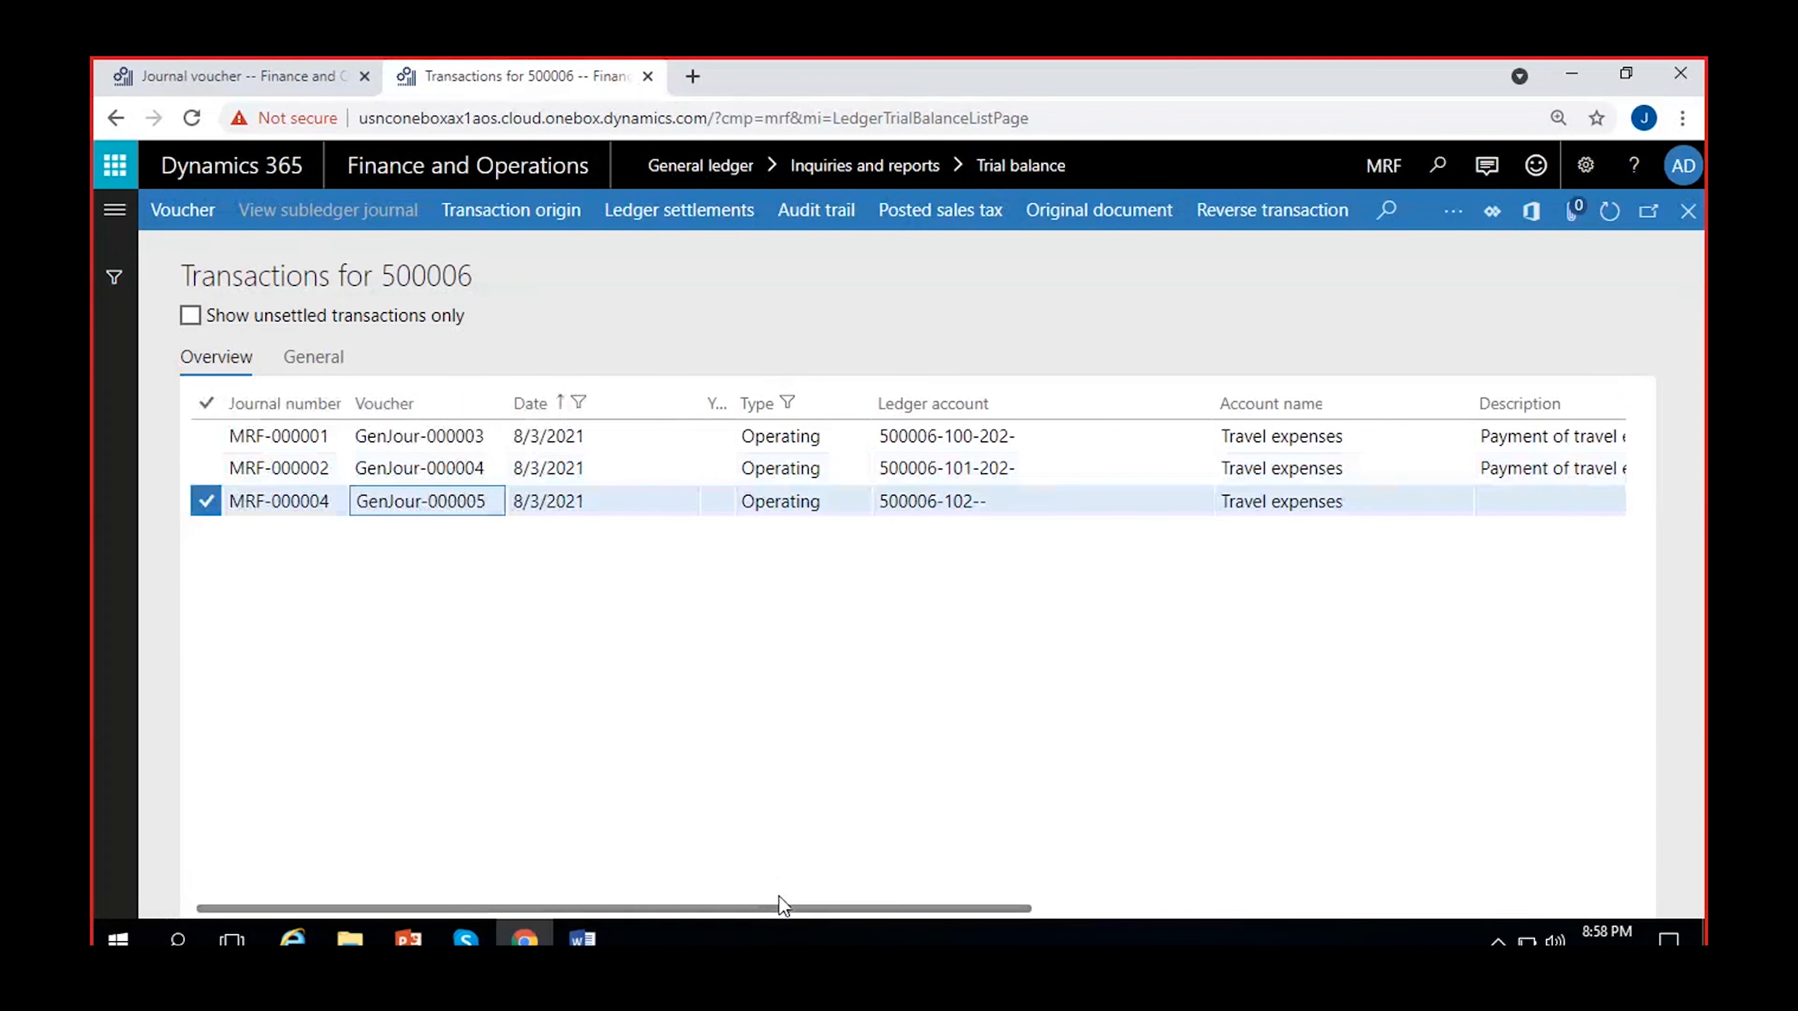
left_click_drag(795, 910, 1222, 743)
left_click(1275, 504)
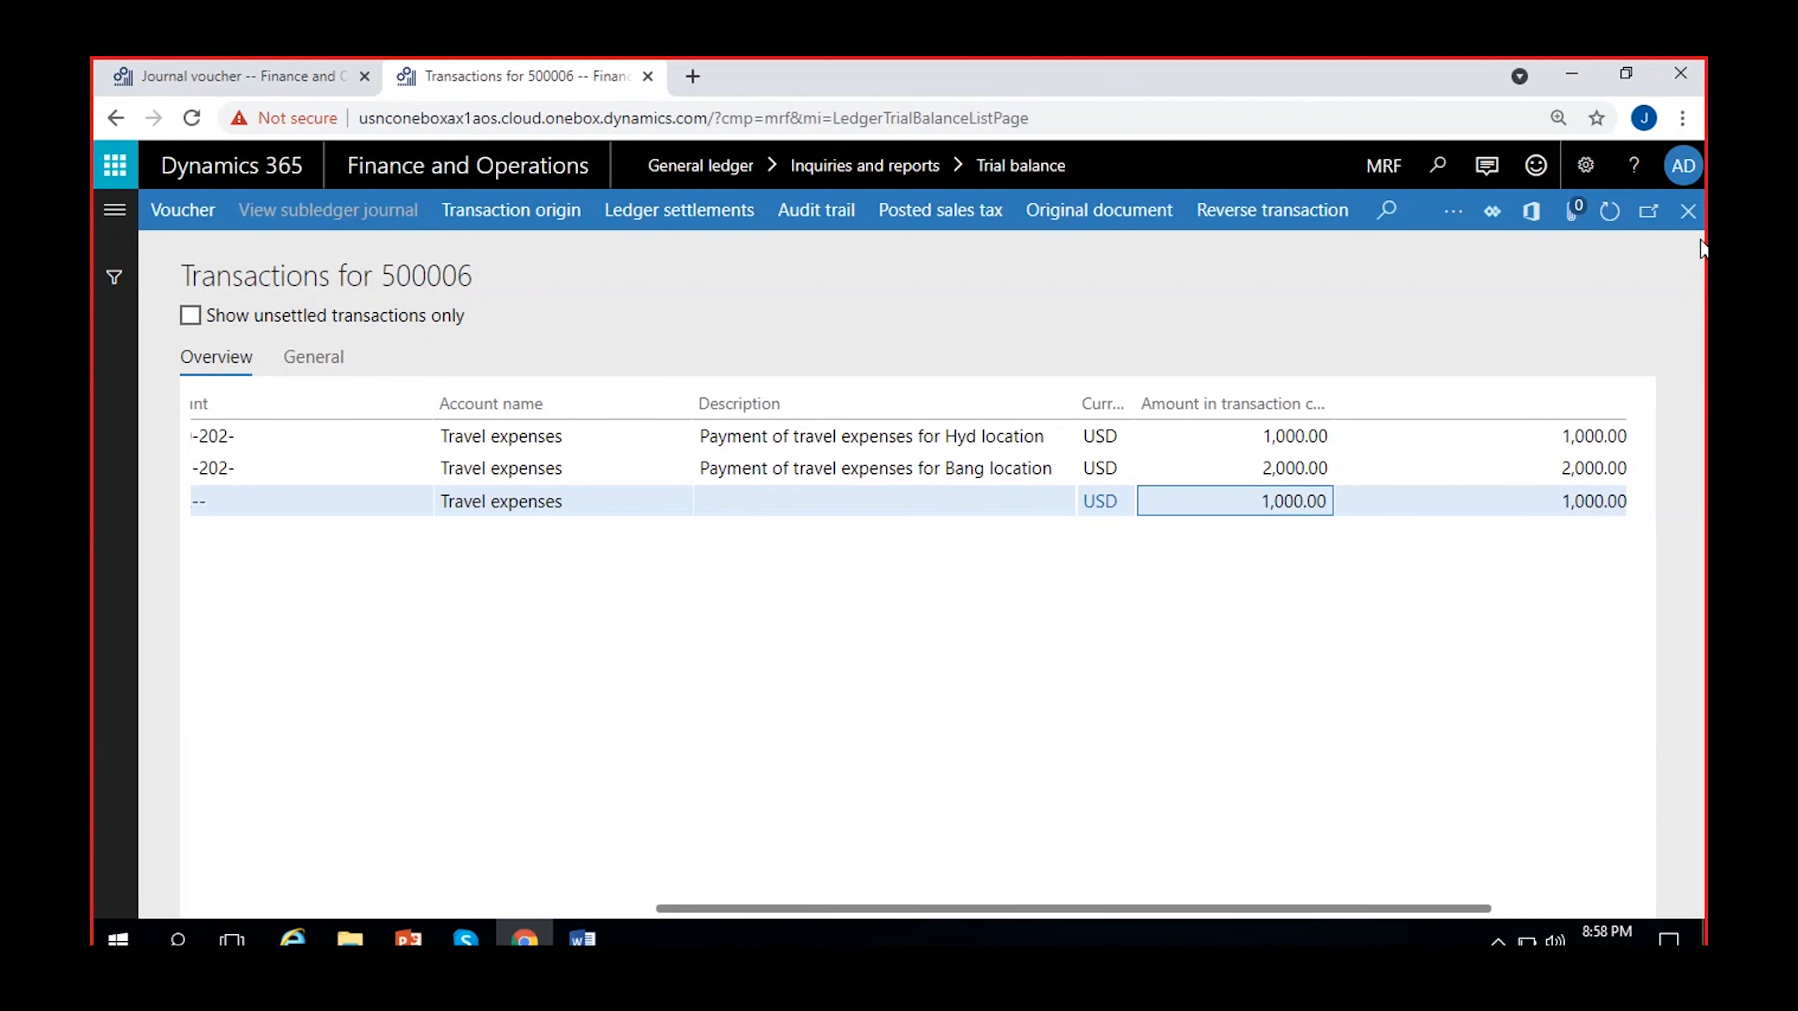
left_click(1688, 210)
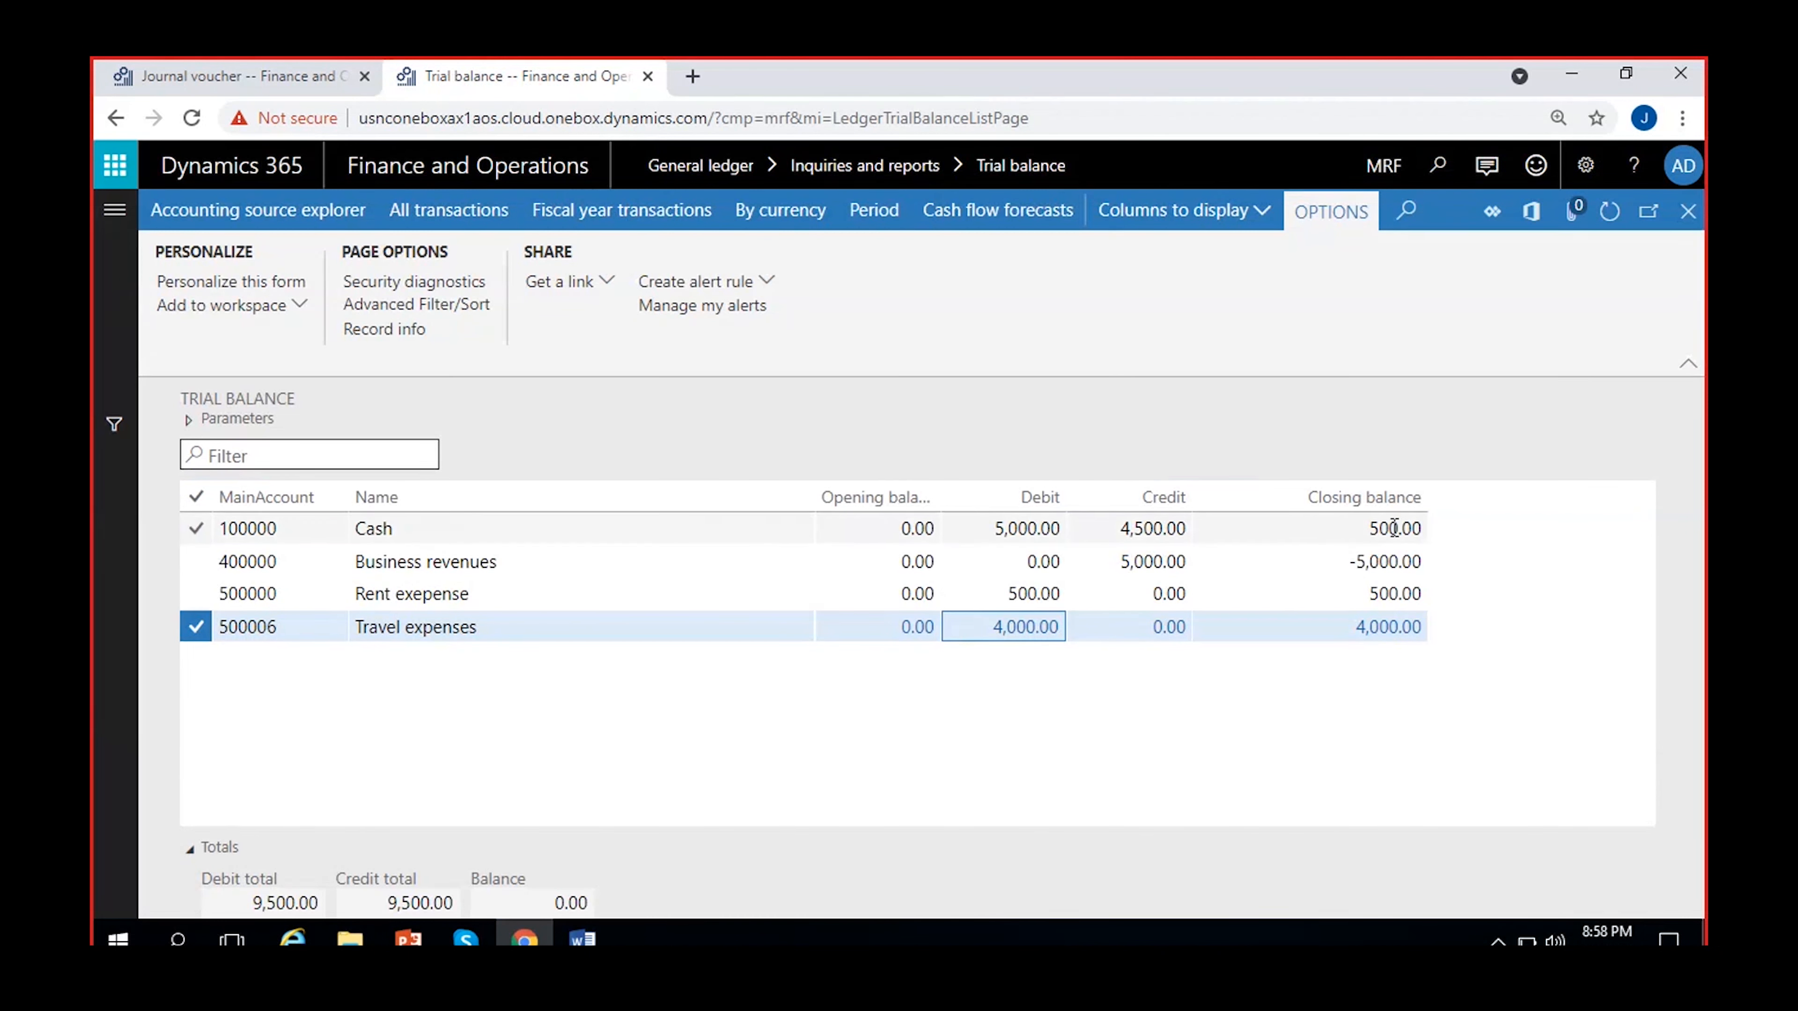
Examine the transactions behind the cash closing balance in transaction and reporting currency, and return to the trial balance with its parameters expanded.
left_click(1317, 529)
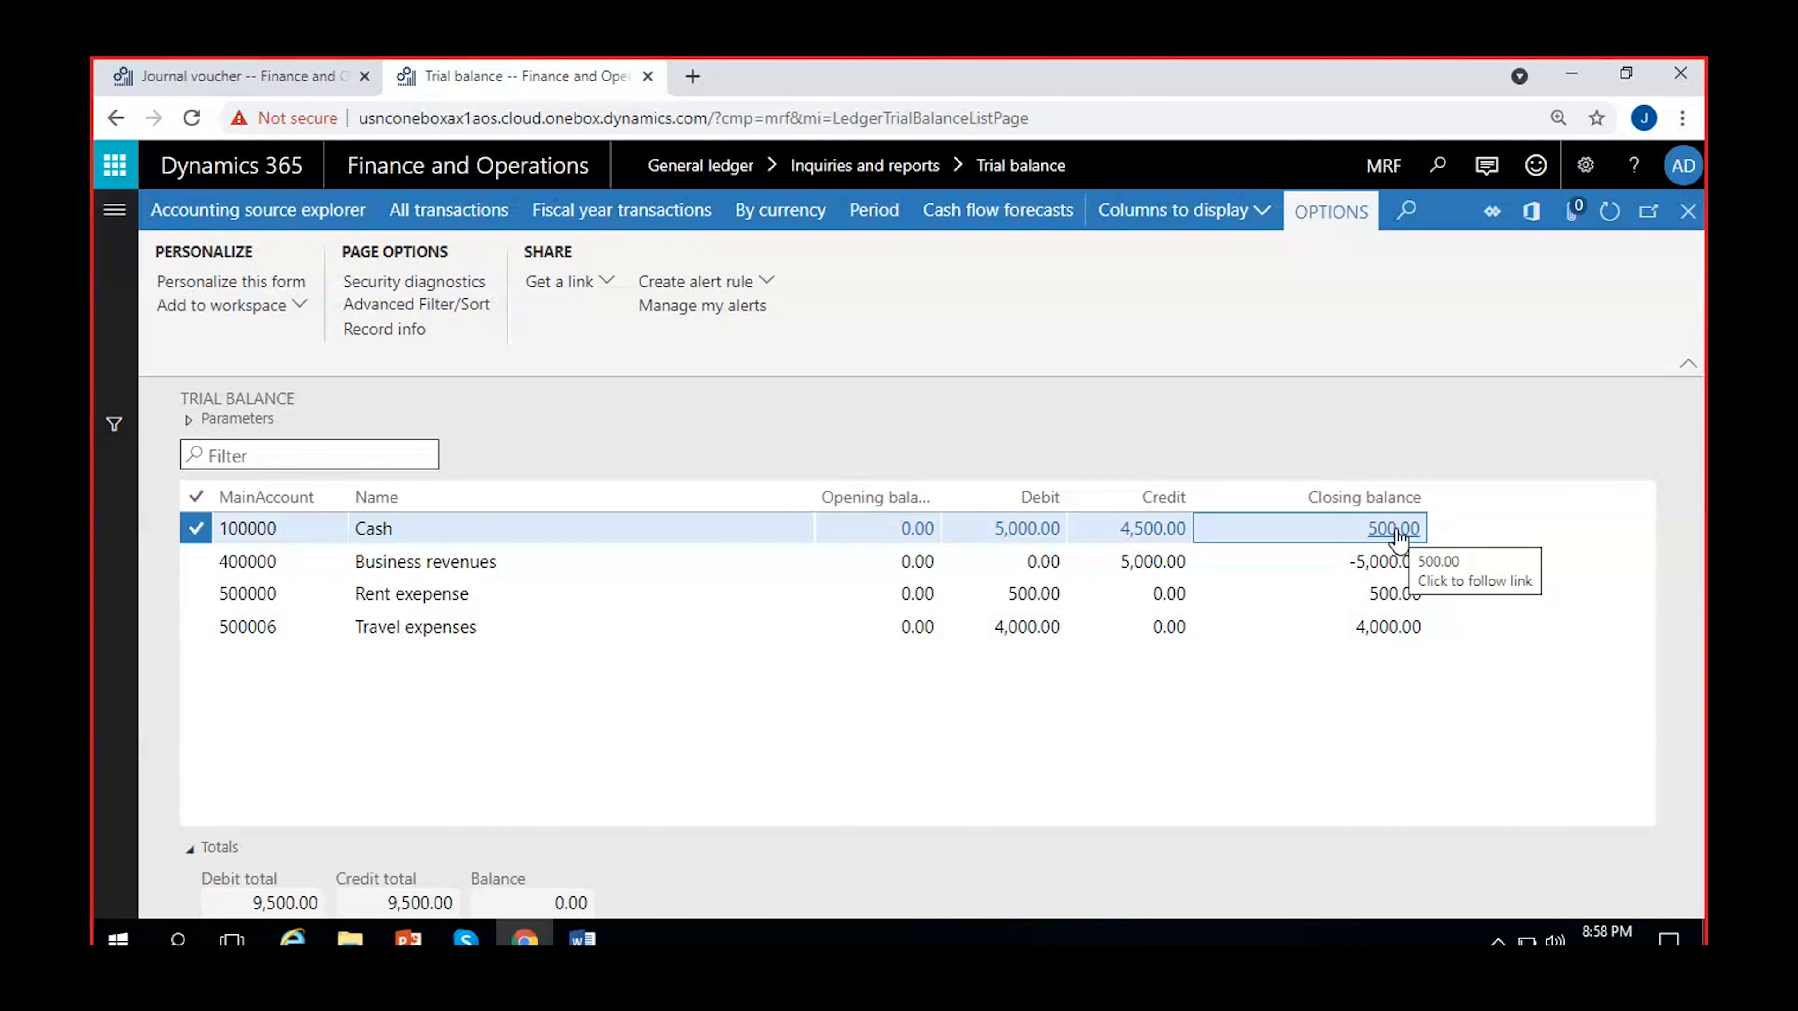
left_click(1396, 531)
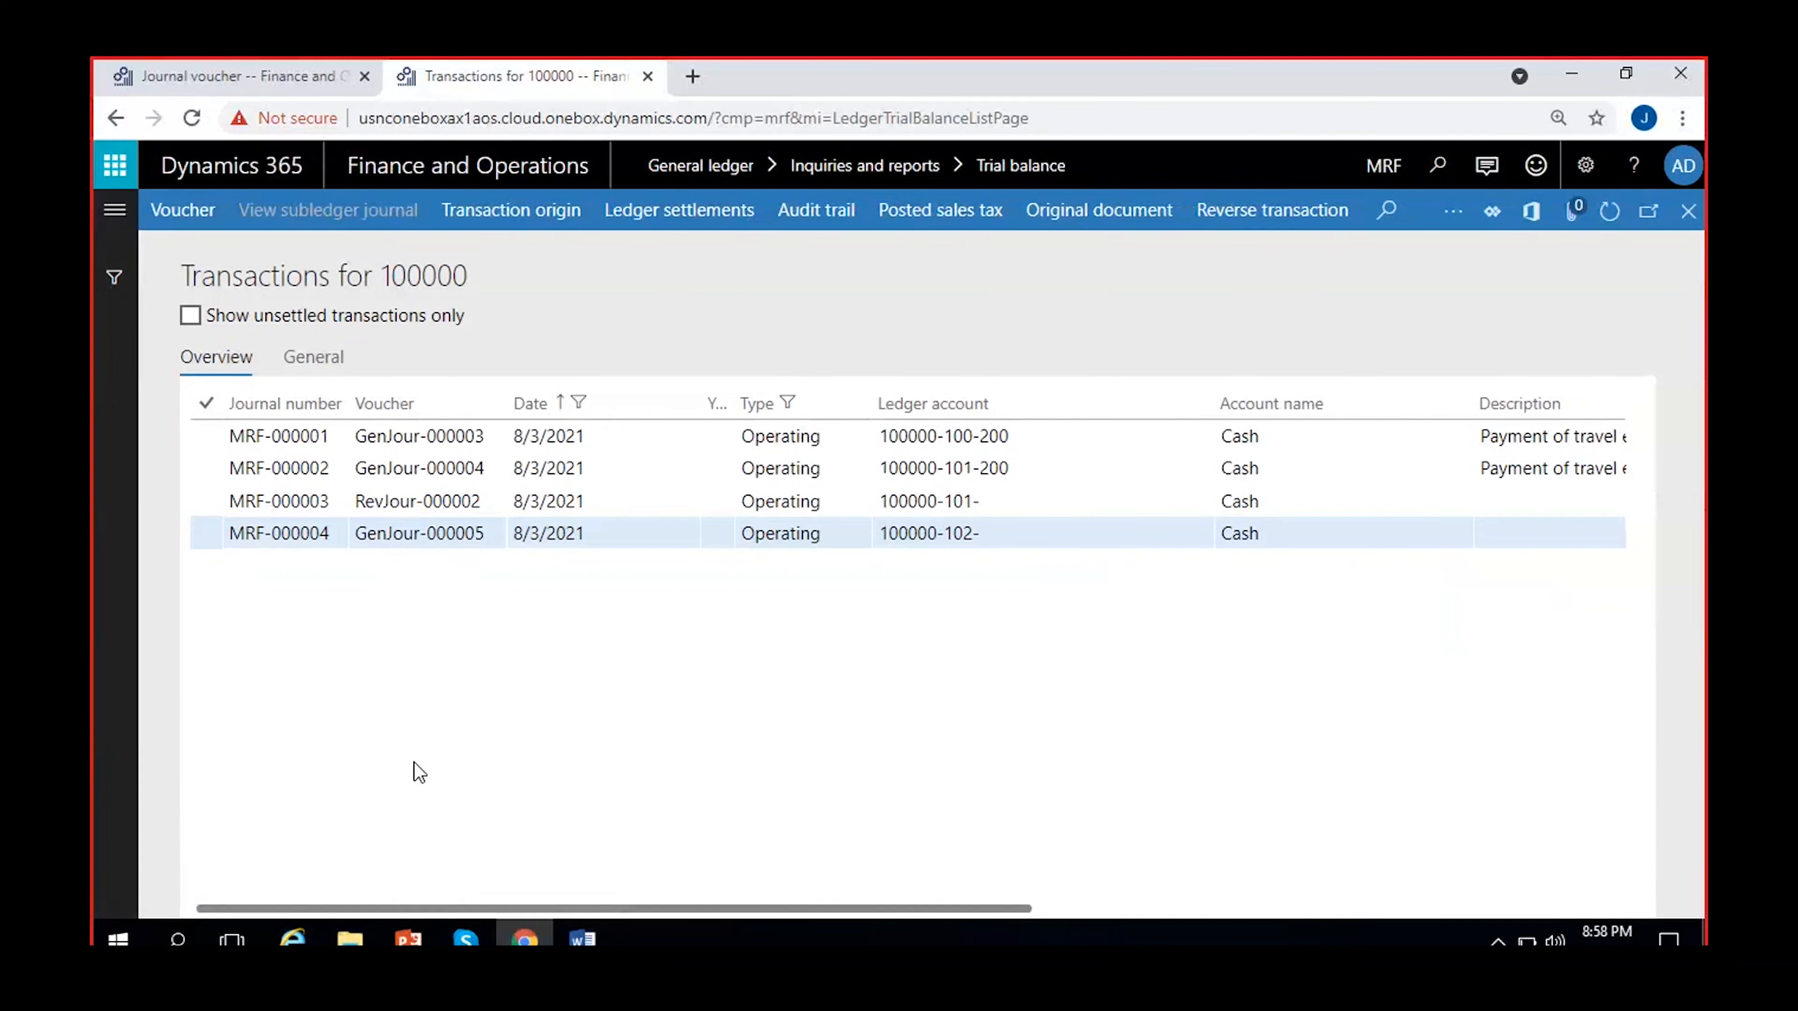
left_click_drag(701, 913, 1172, 919)
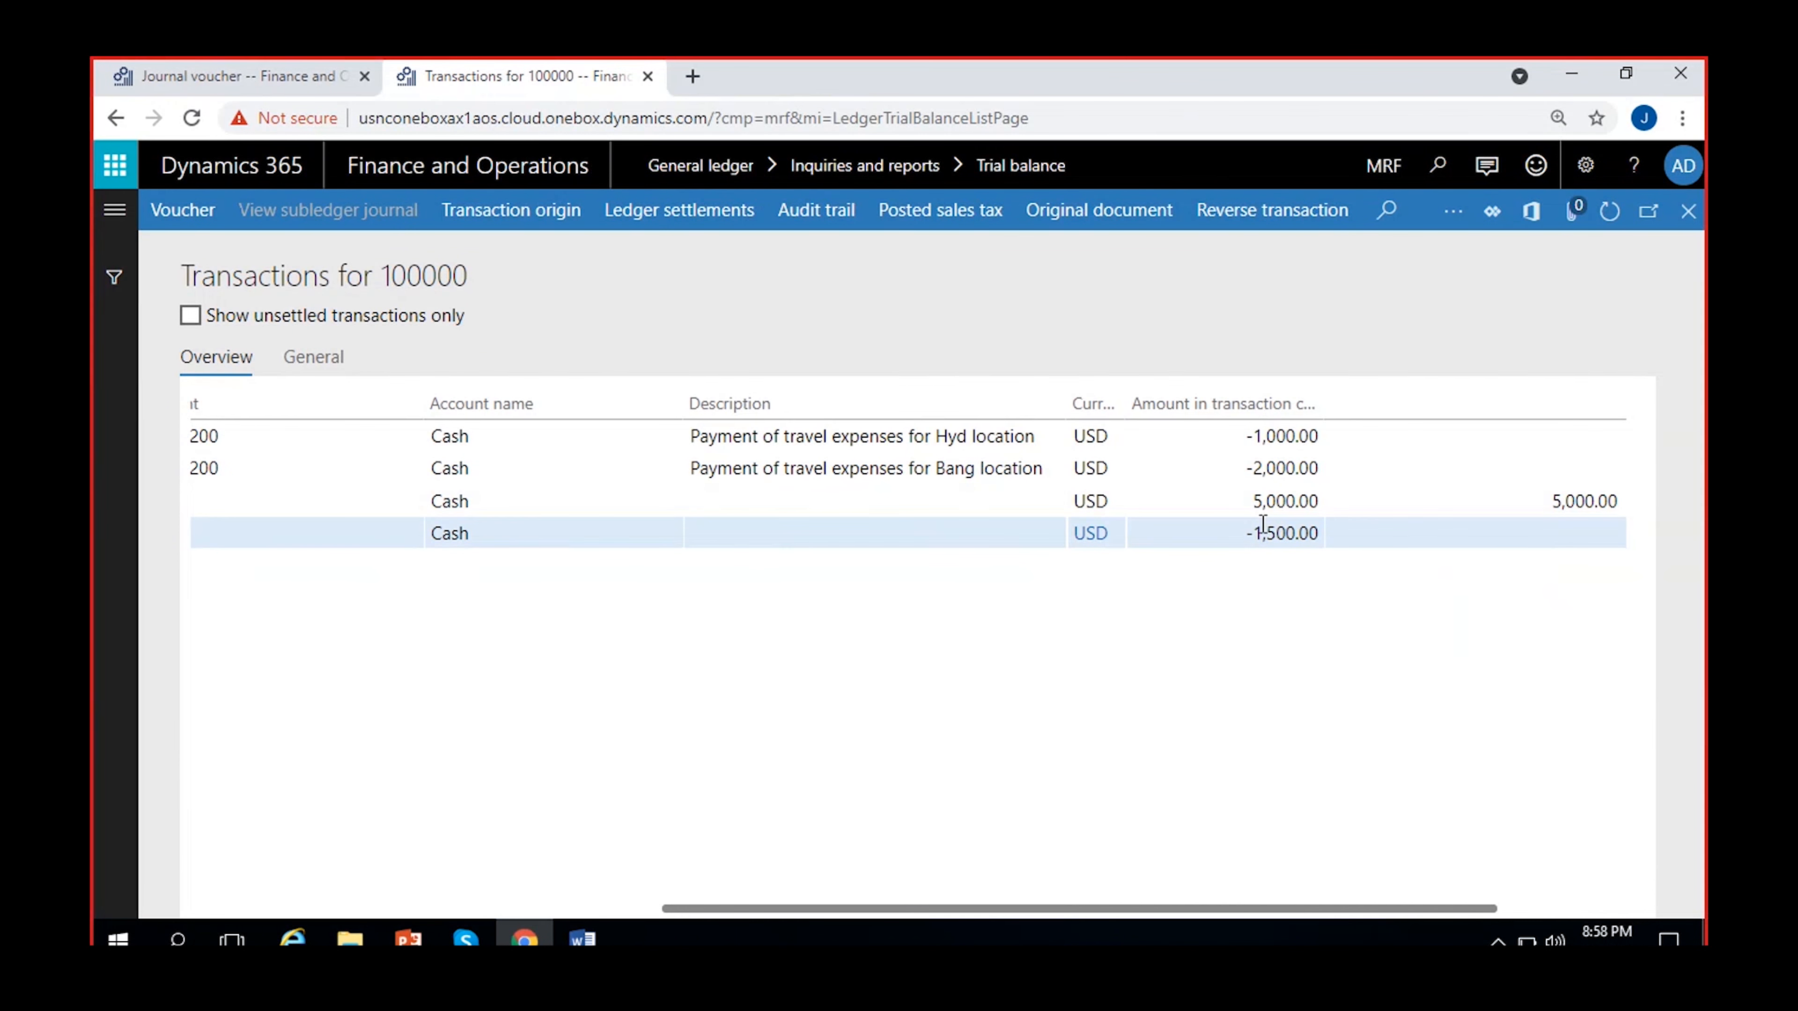
left_click(1267, 501)
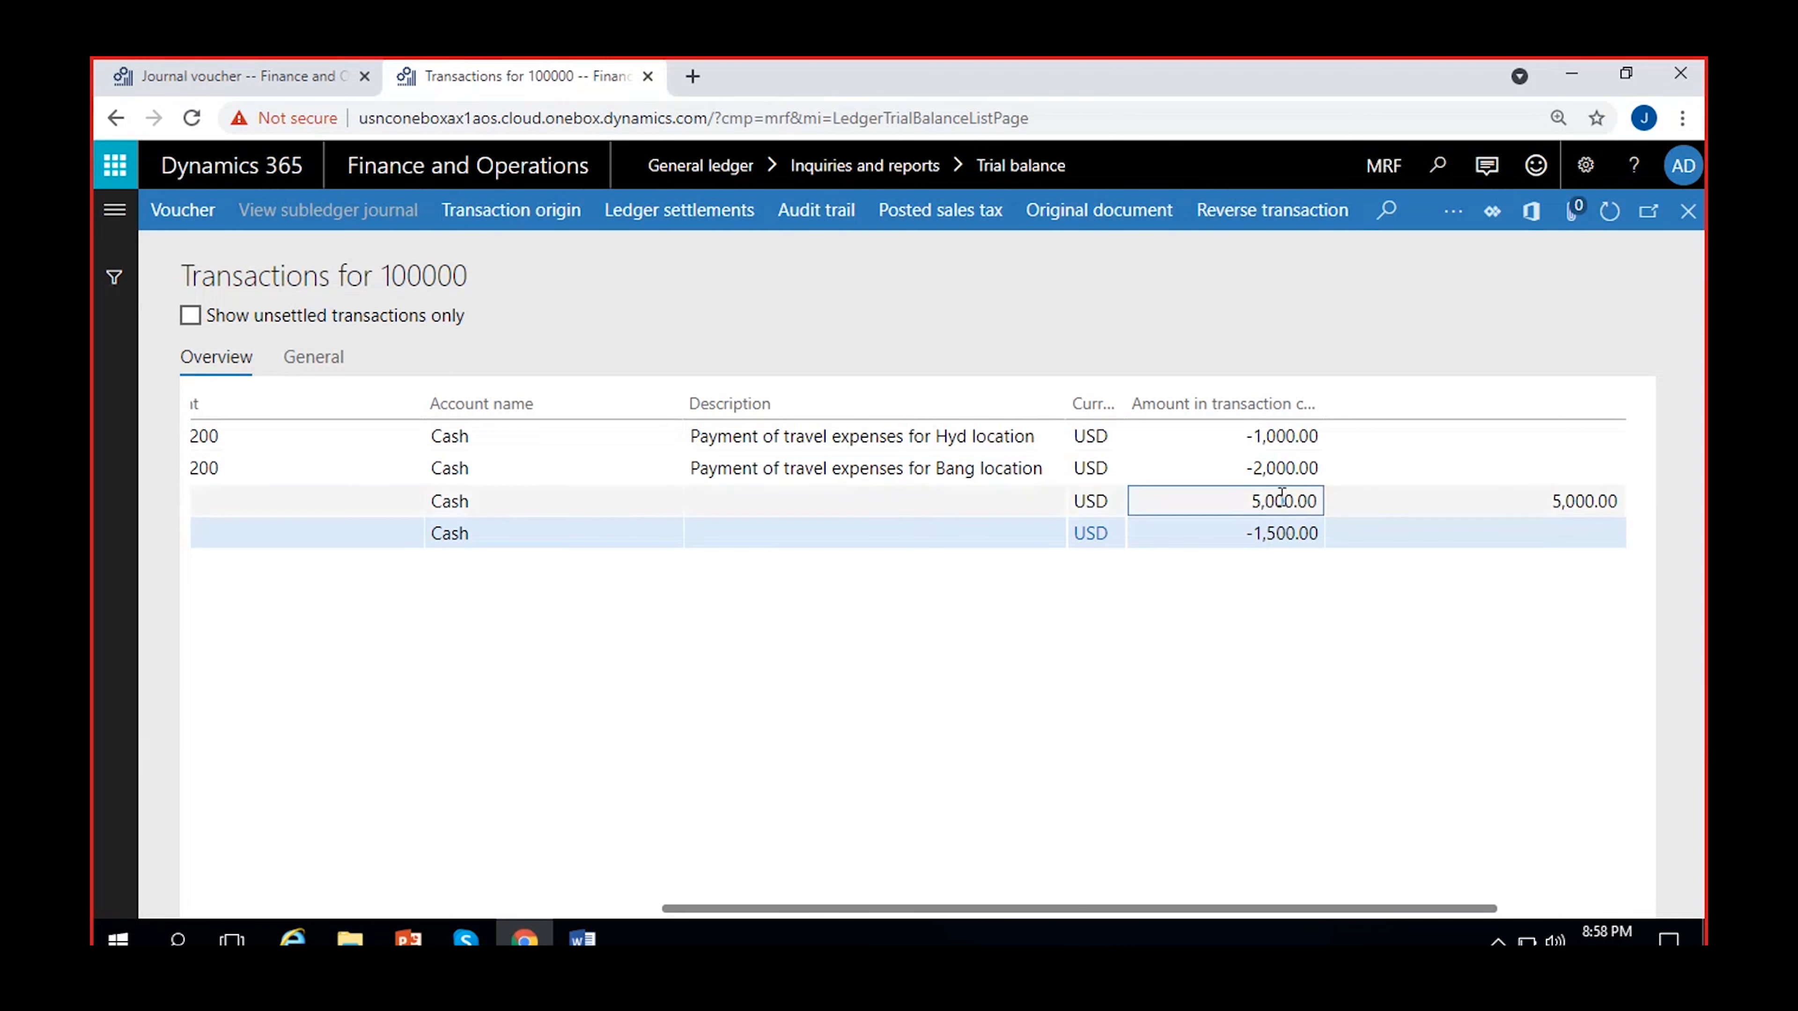
left_click_drag(942, 914, 698, 917)
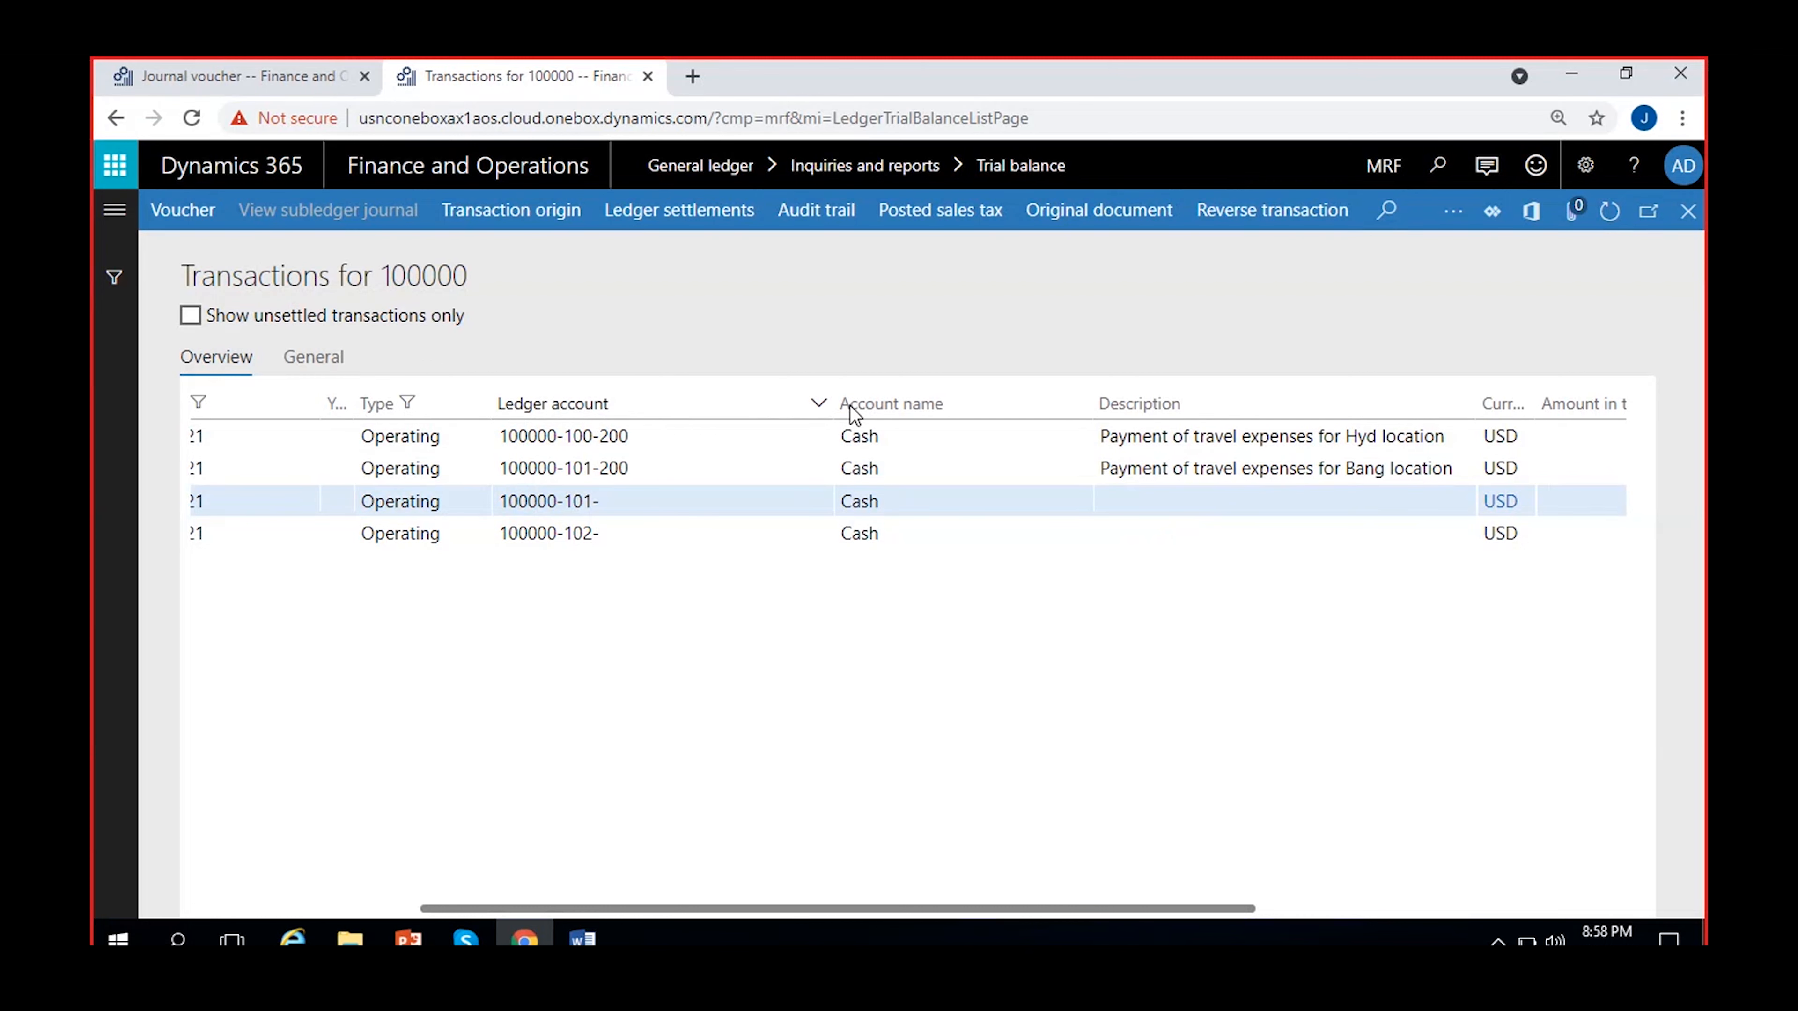
left_click_drag(835, 402, 646, 390)
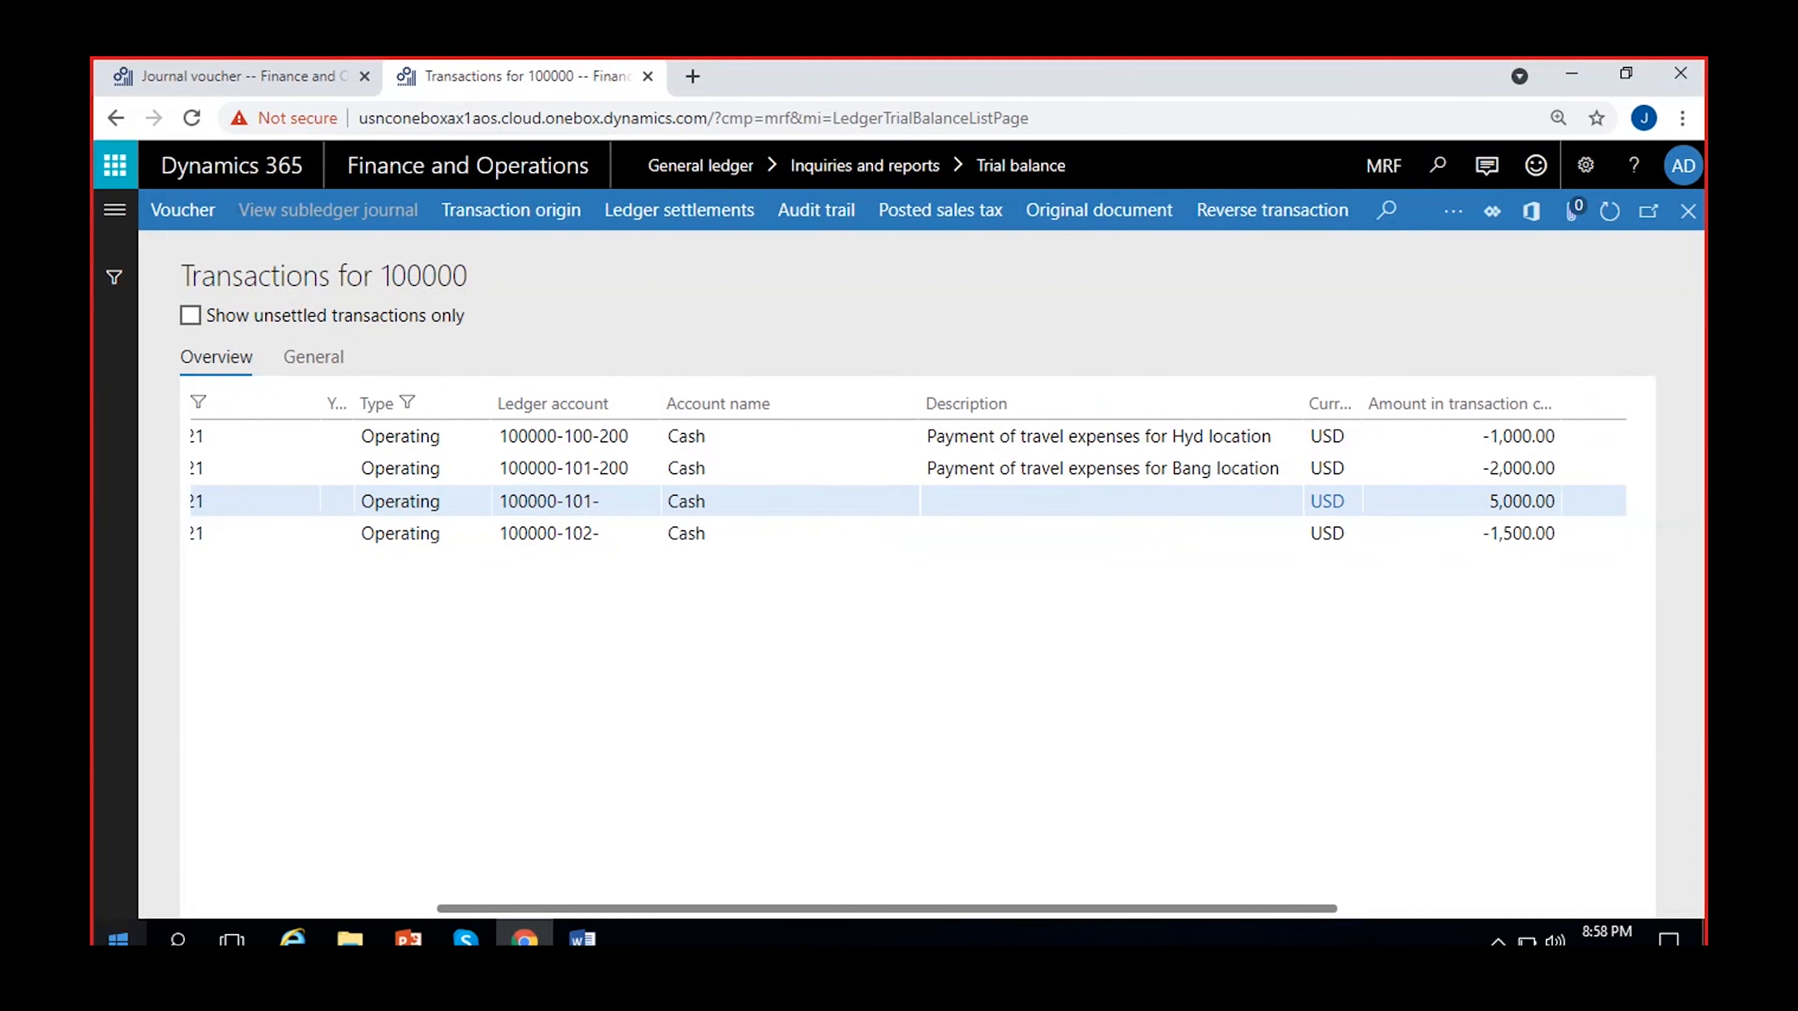
left_click_drag(991, 913, 1286, 931)
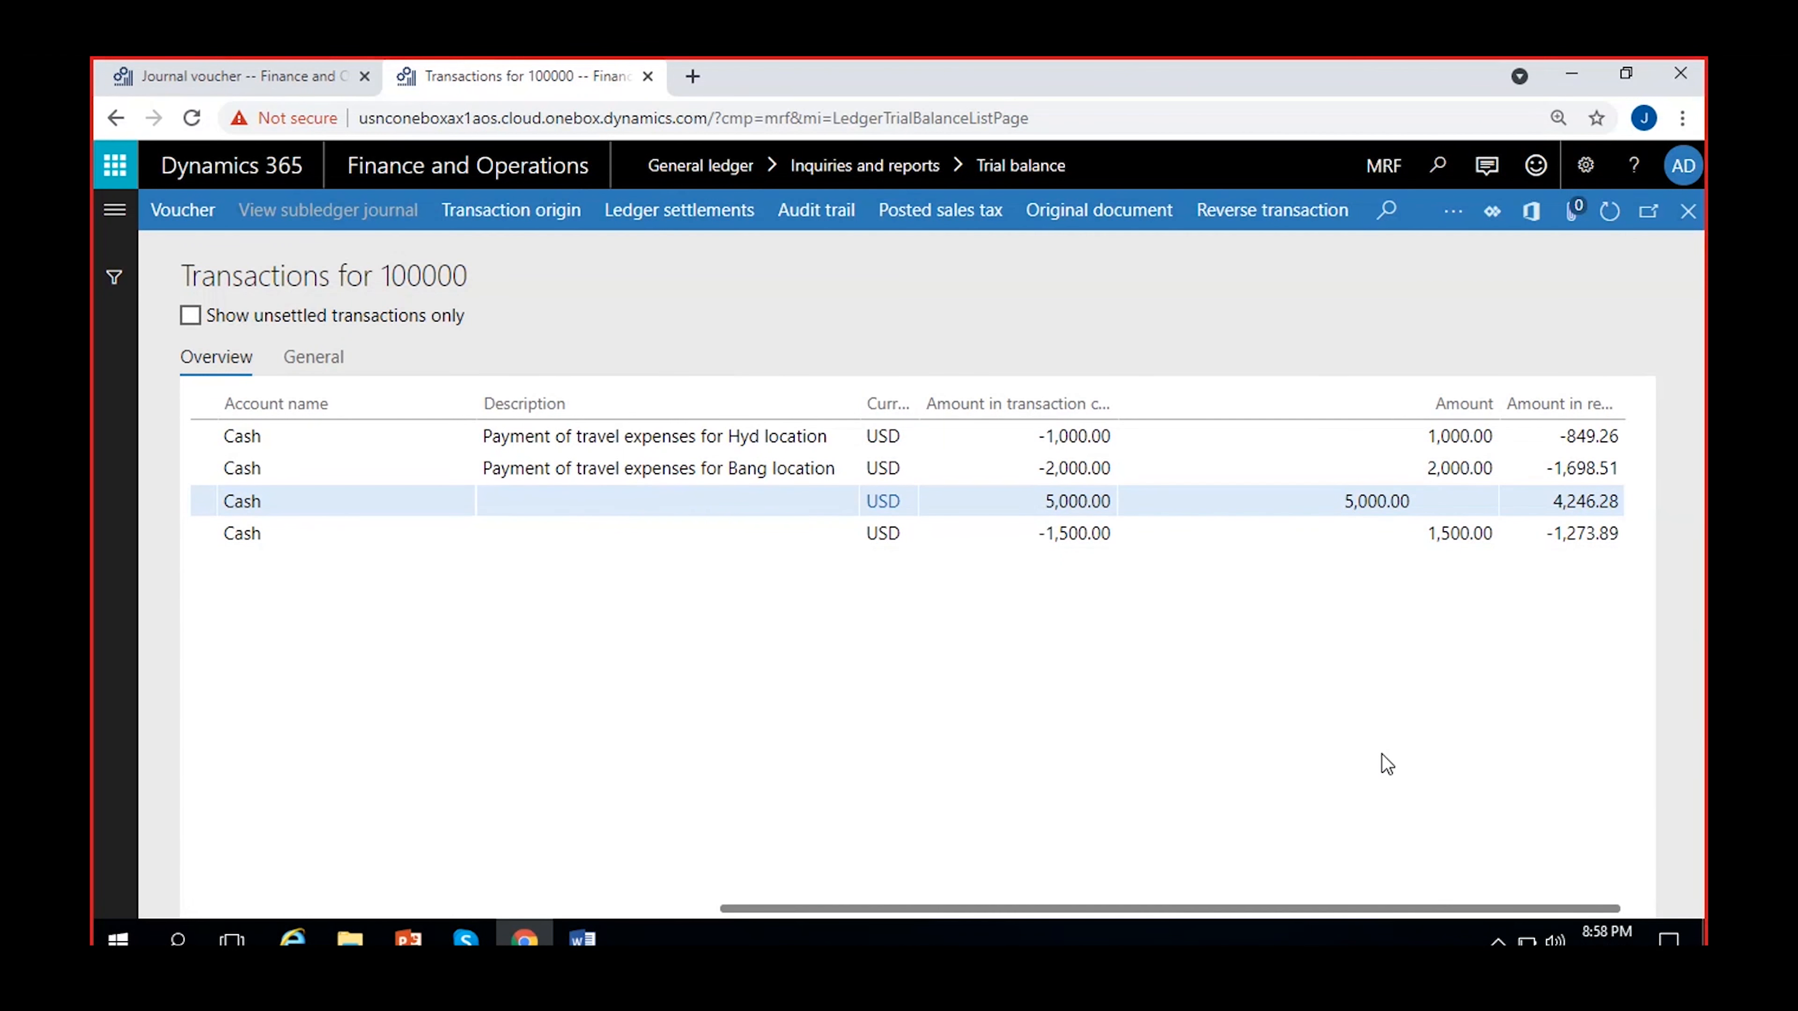
left_click(1688, 211)
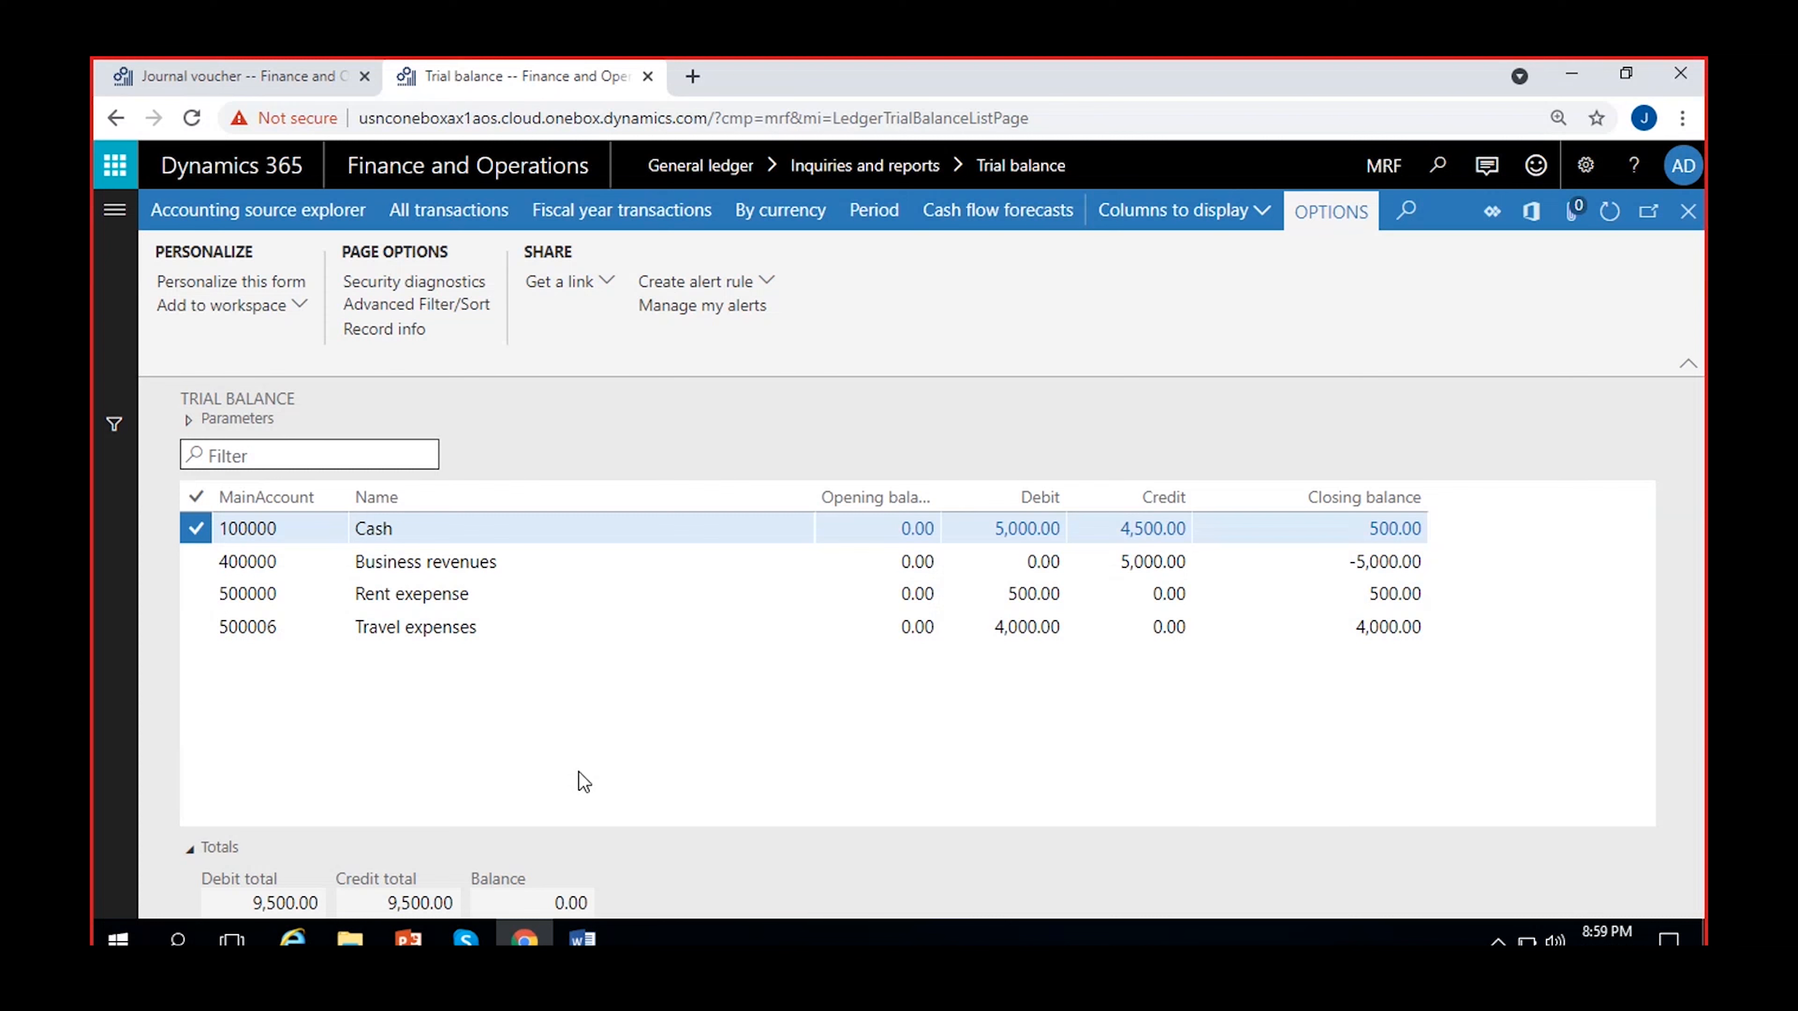
left_click(189, 420)
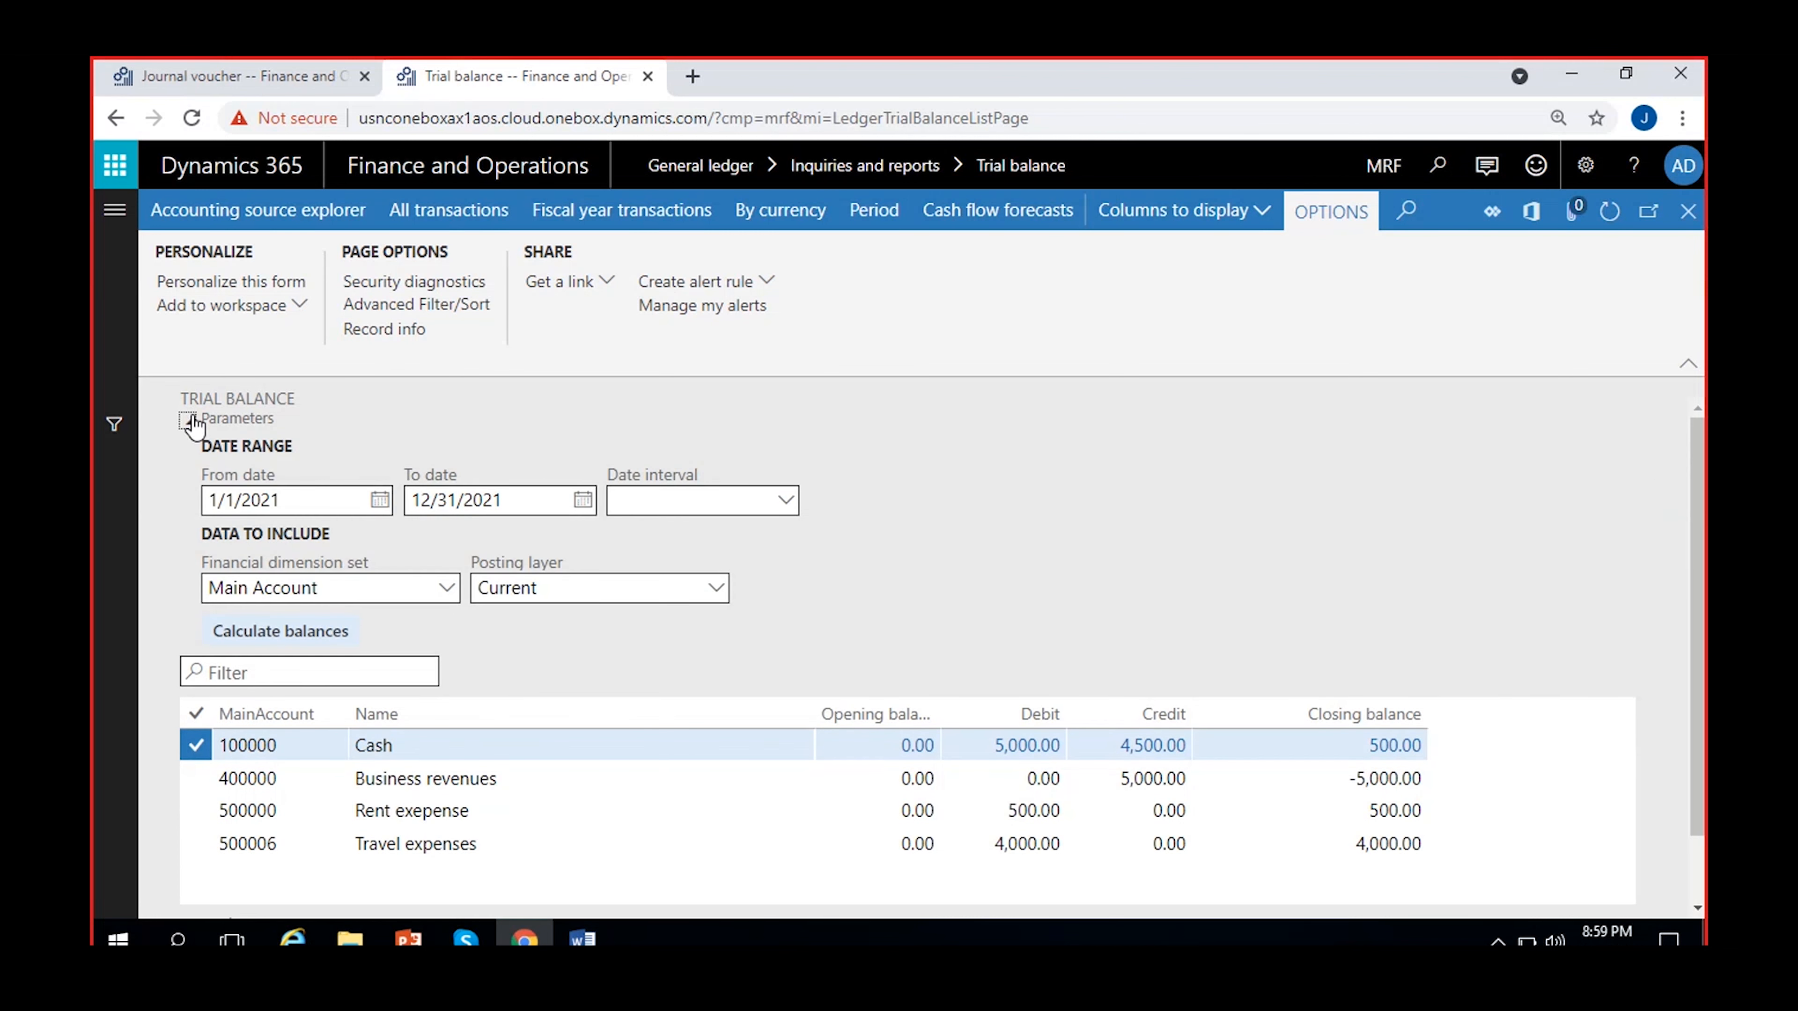
Close the journal voucher, refresh the general journals list and set it to show all journals to review their posted status.
left_click(192, 83)
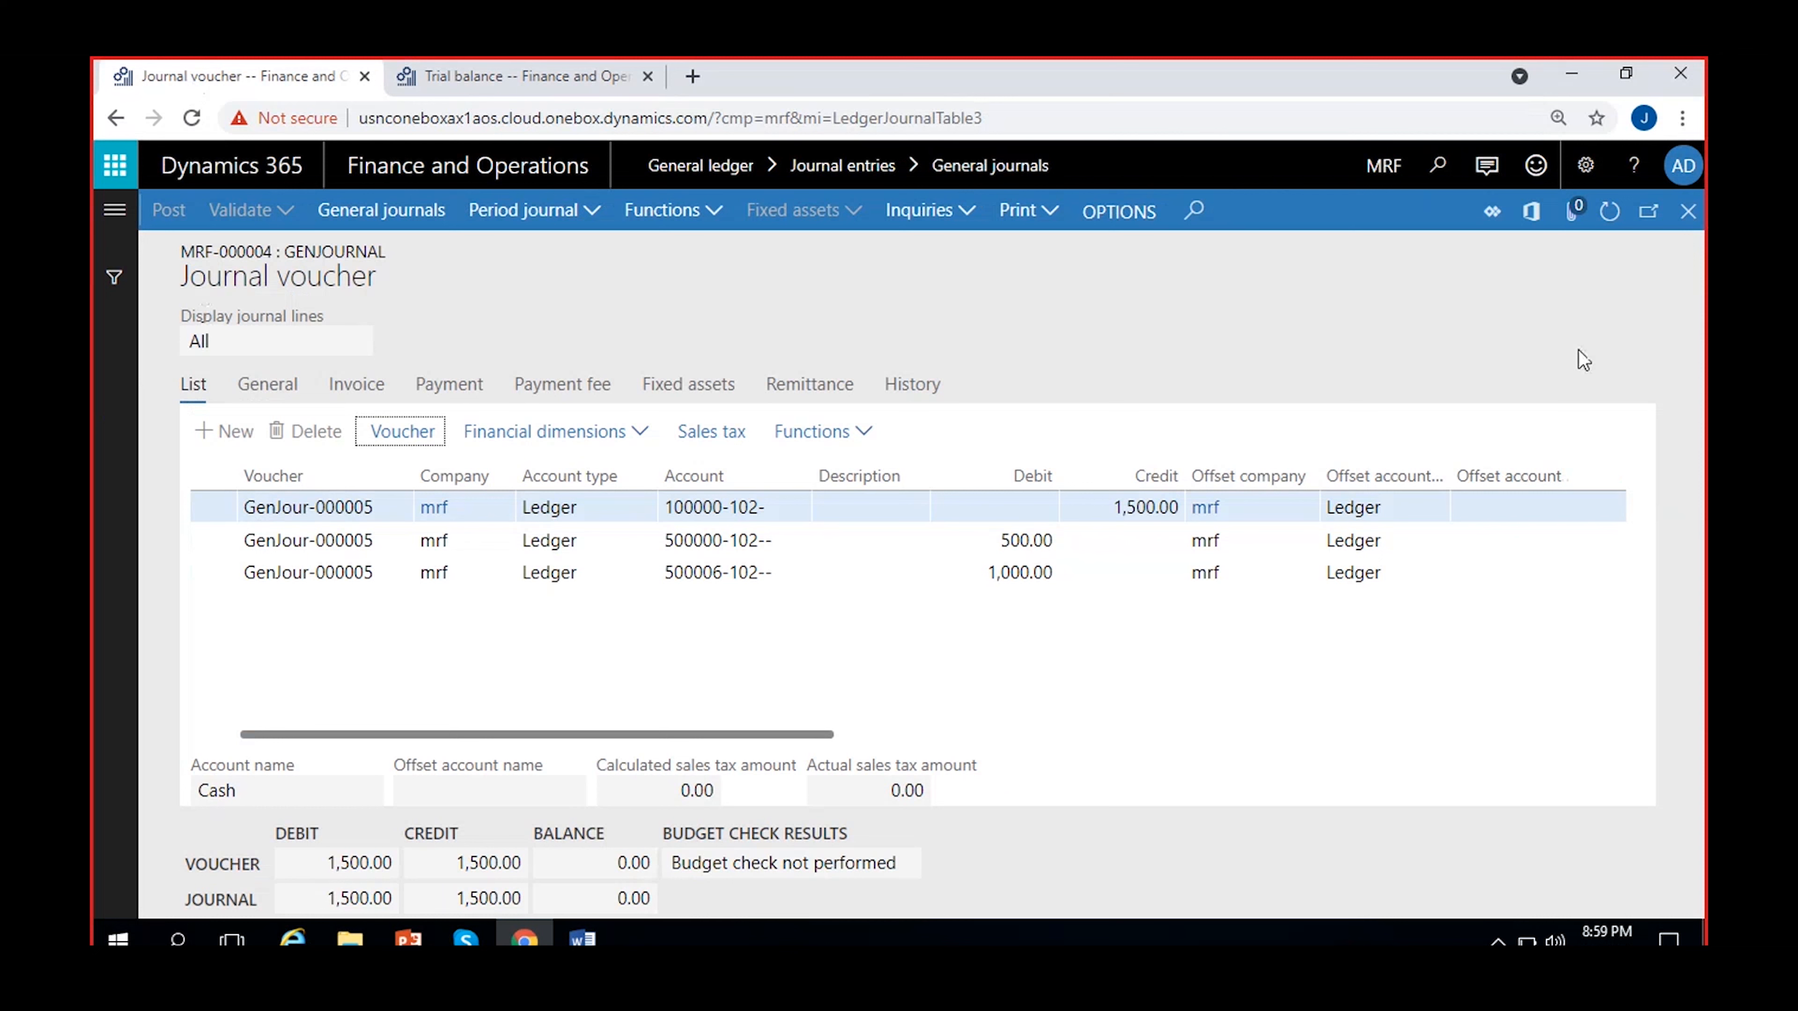
left_click(1688, 211)
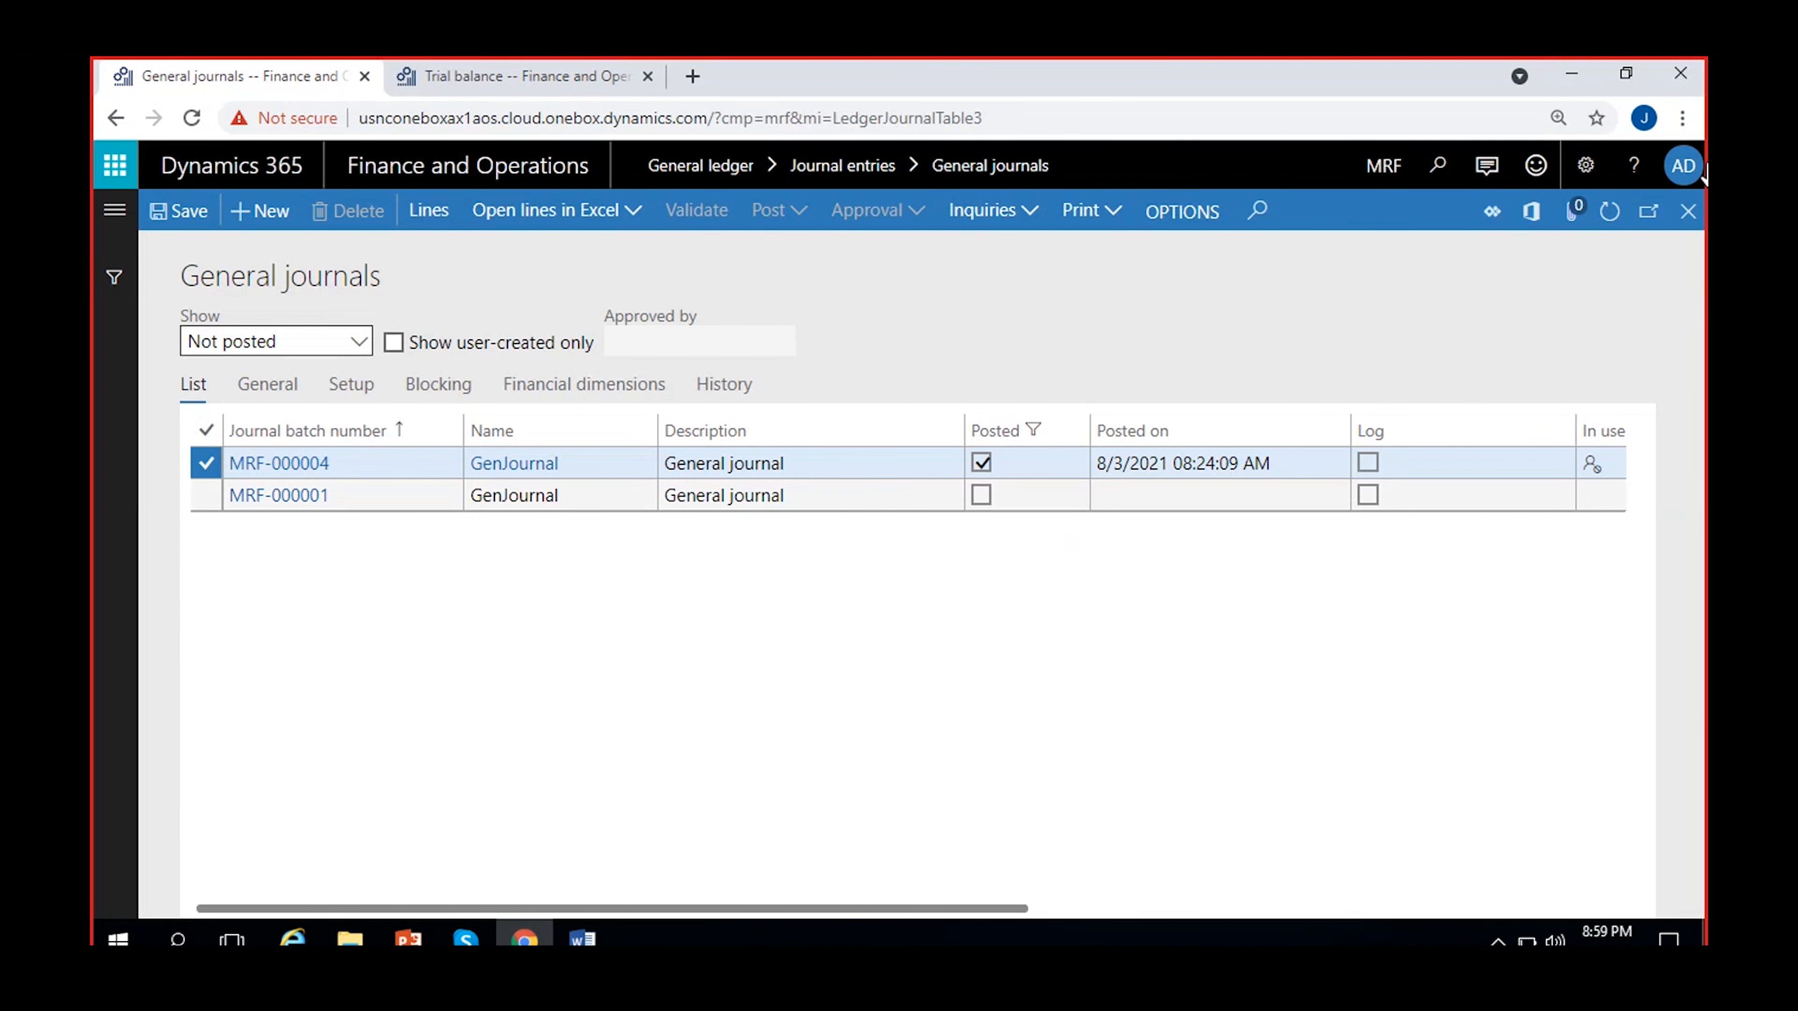
left_click(1609, 211)
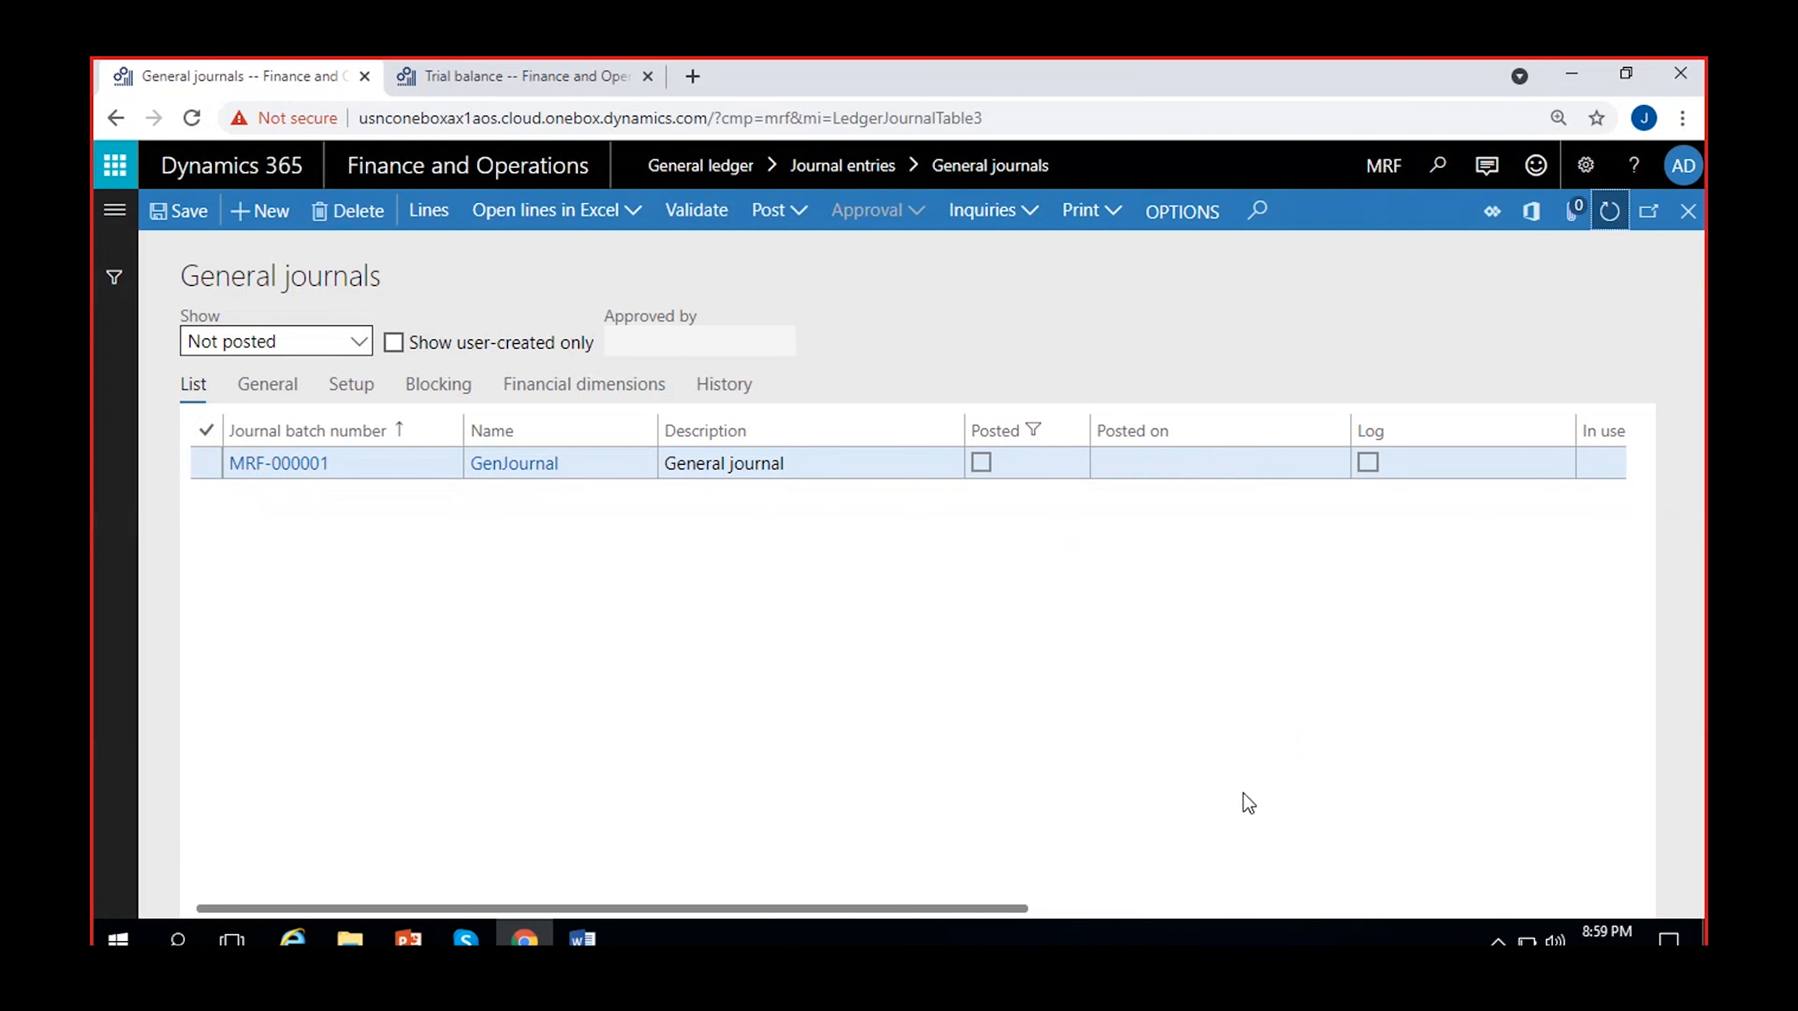
left_click(350, 344)
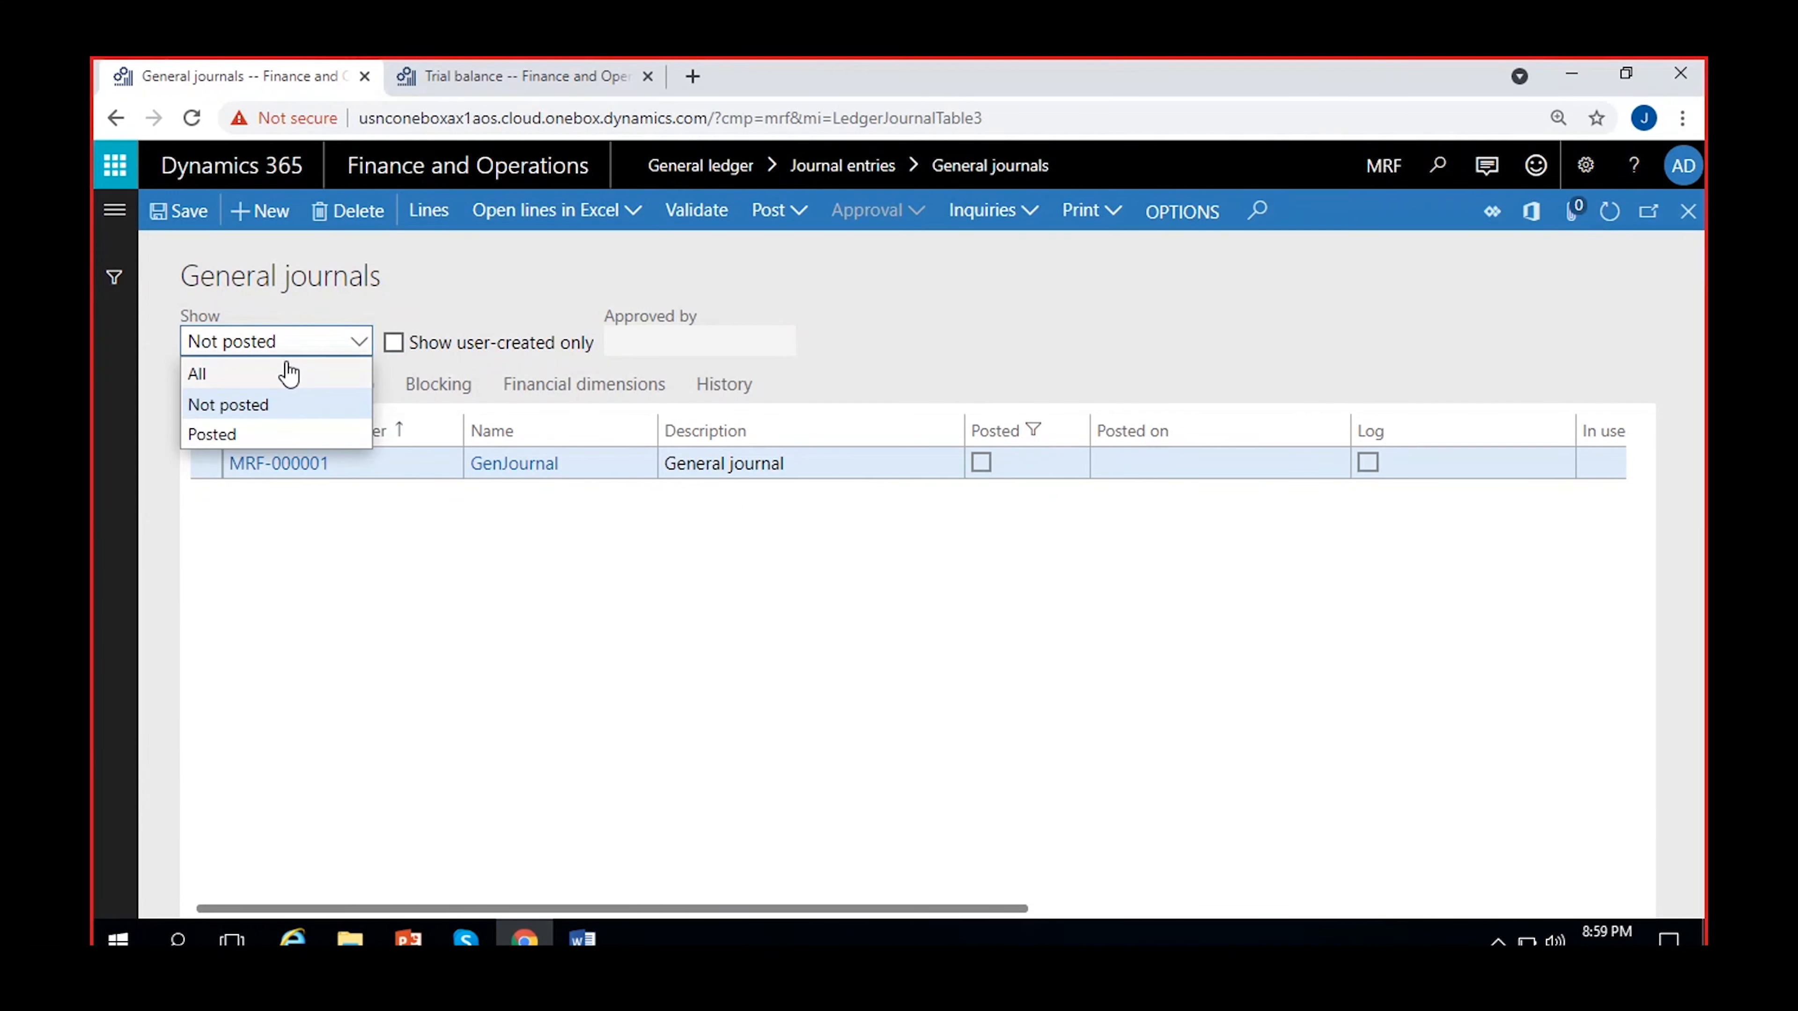
left_click(288, 373)
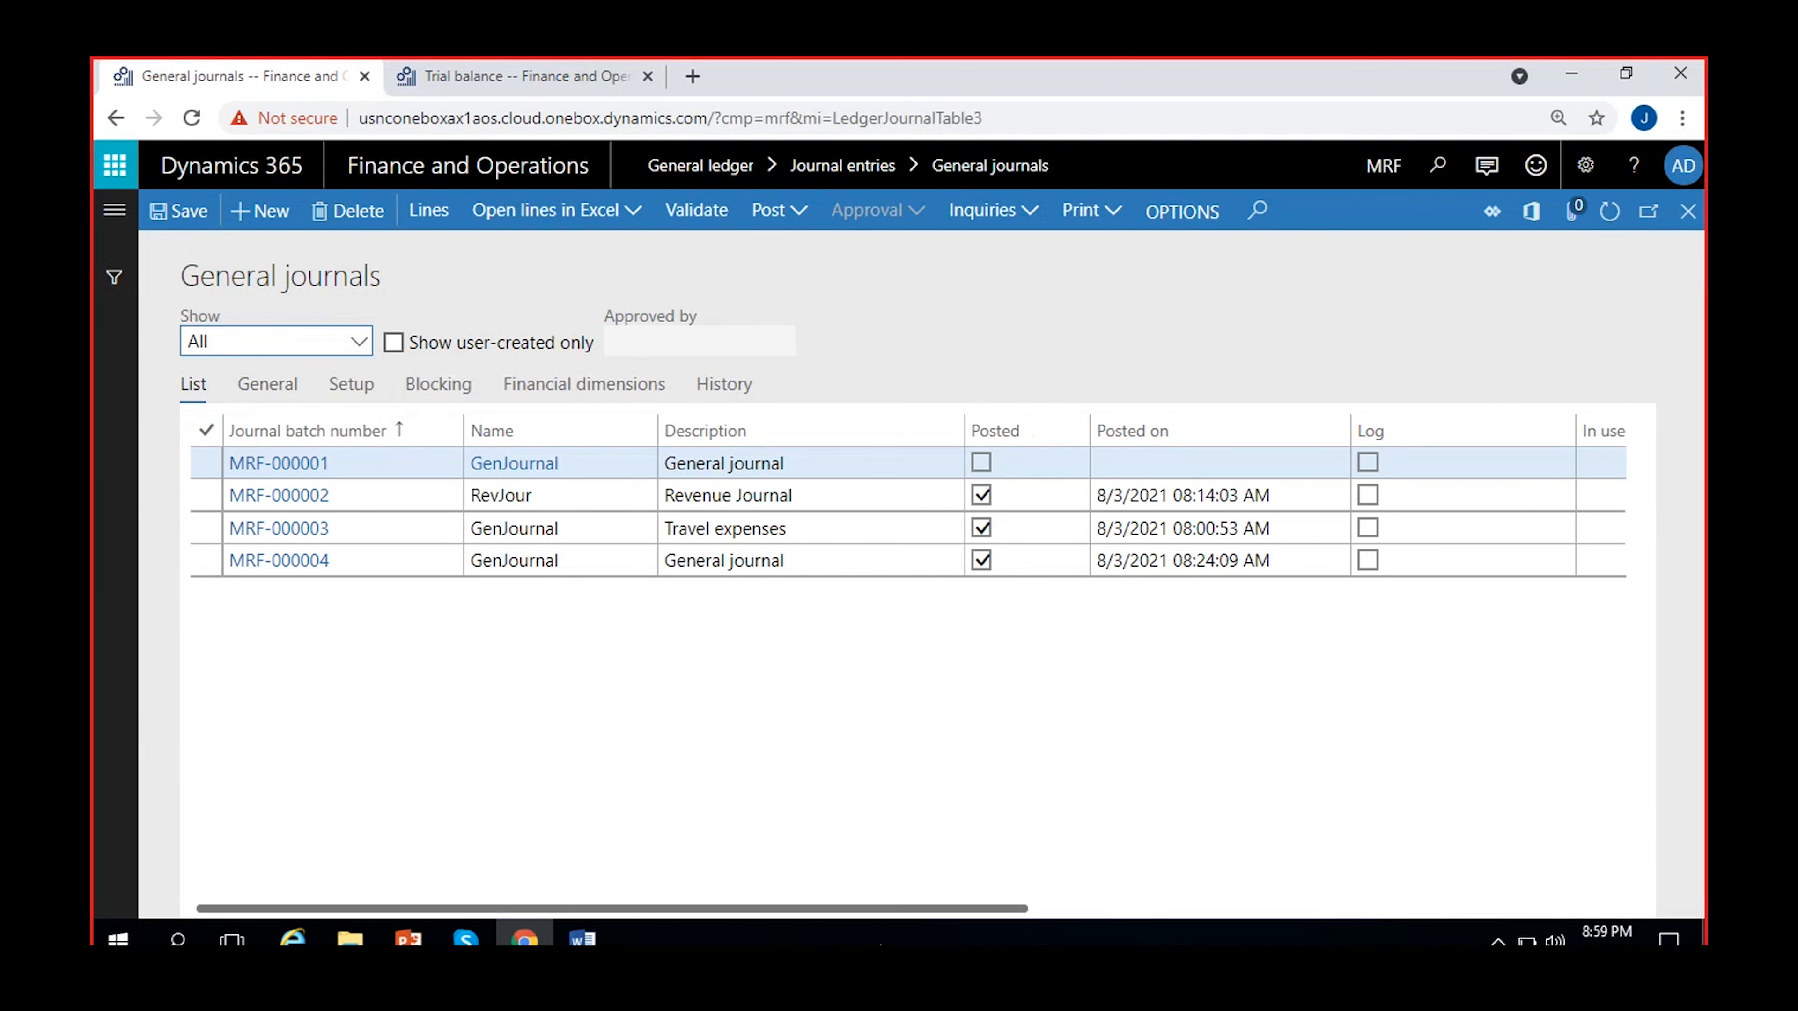
left_click_drag(878, 909, 714, 909)
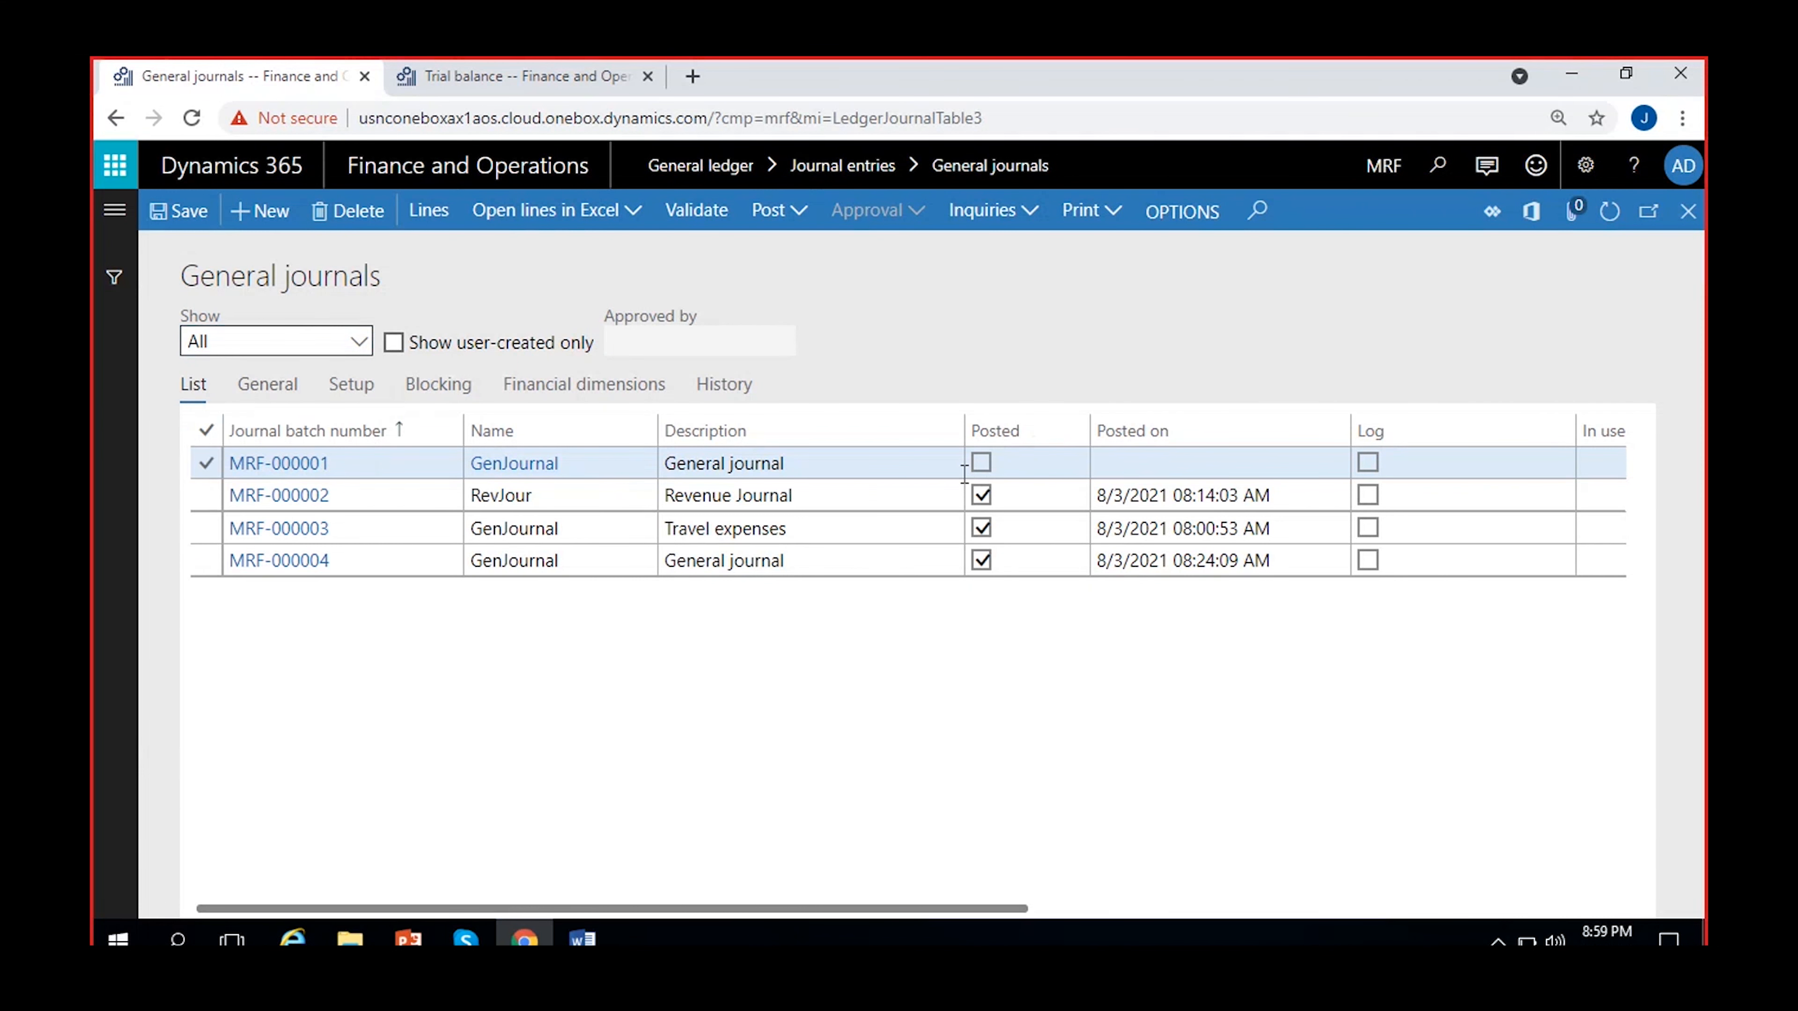
left_click(1175, 462)
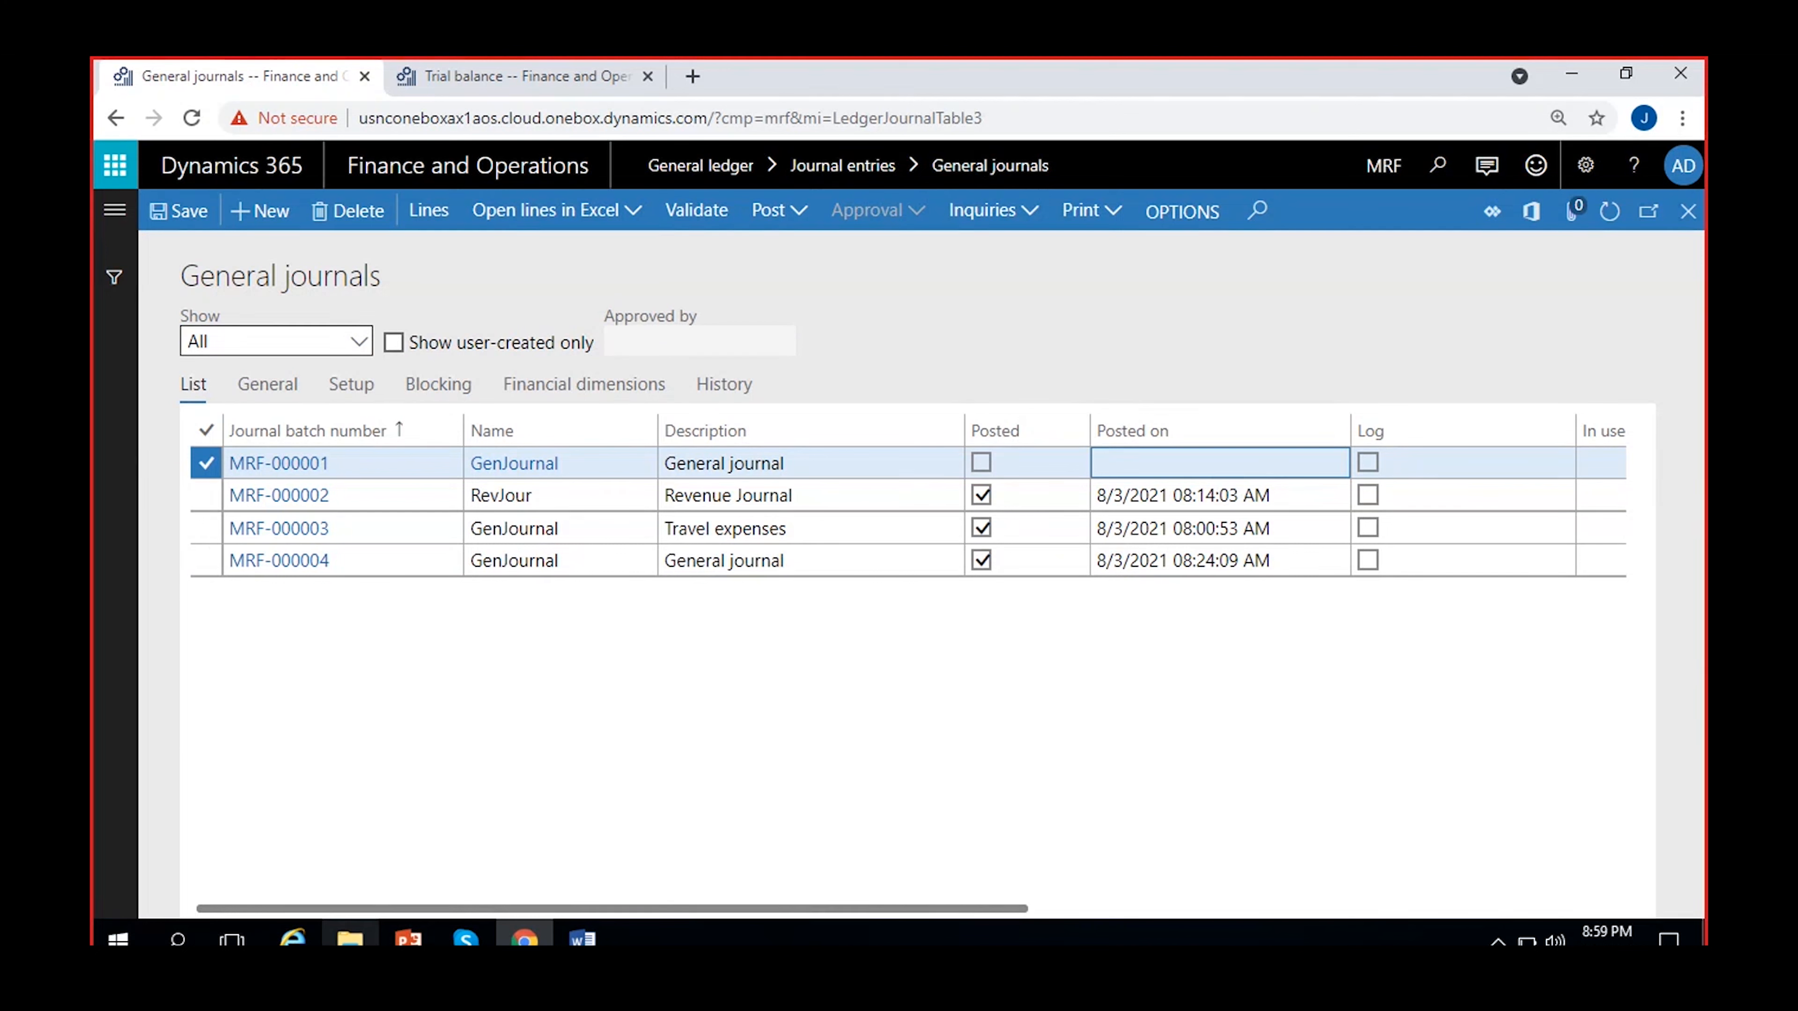
mouse_move(349, 939)
key("F5")
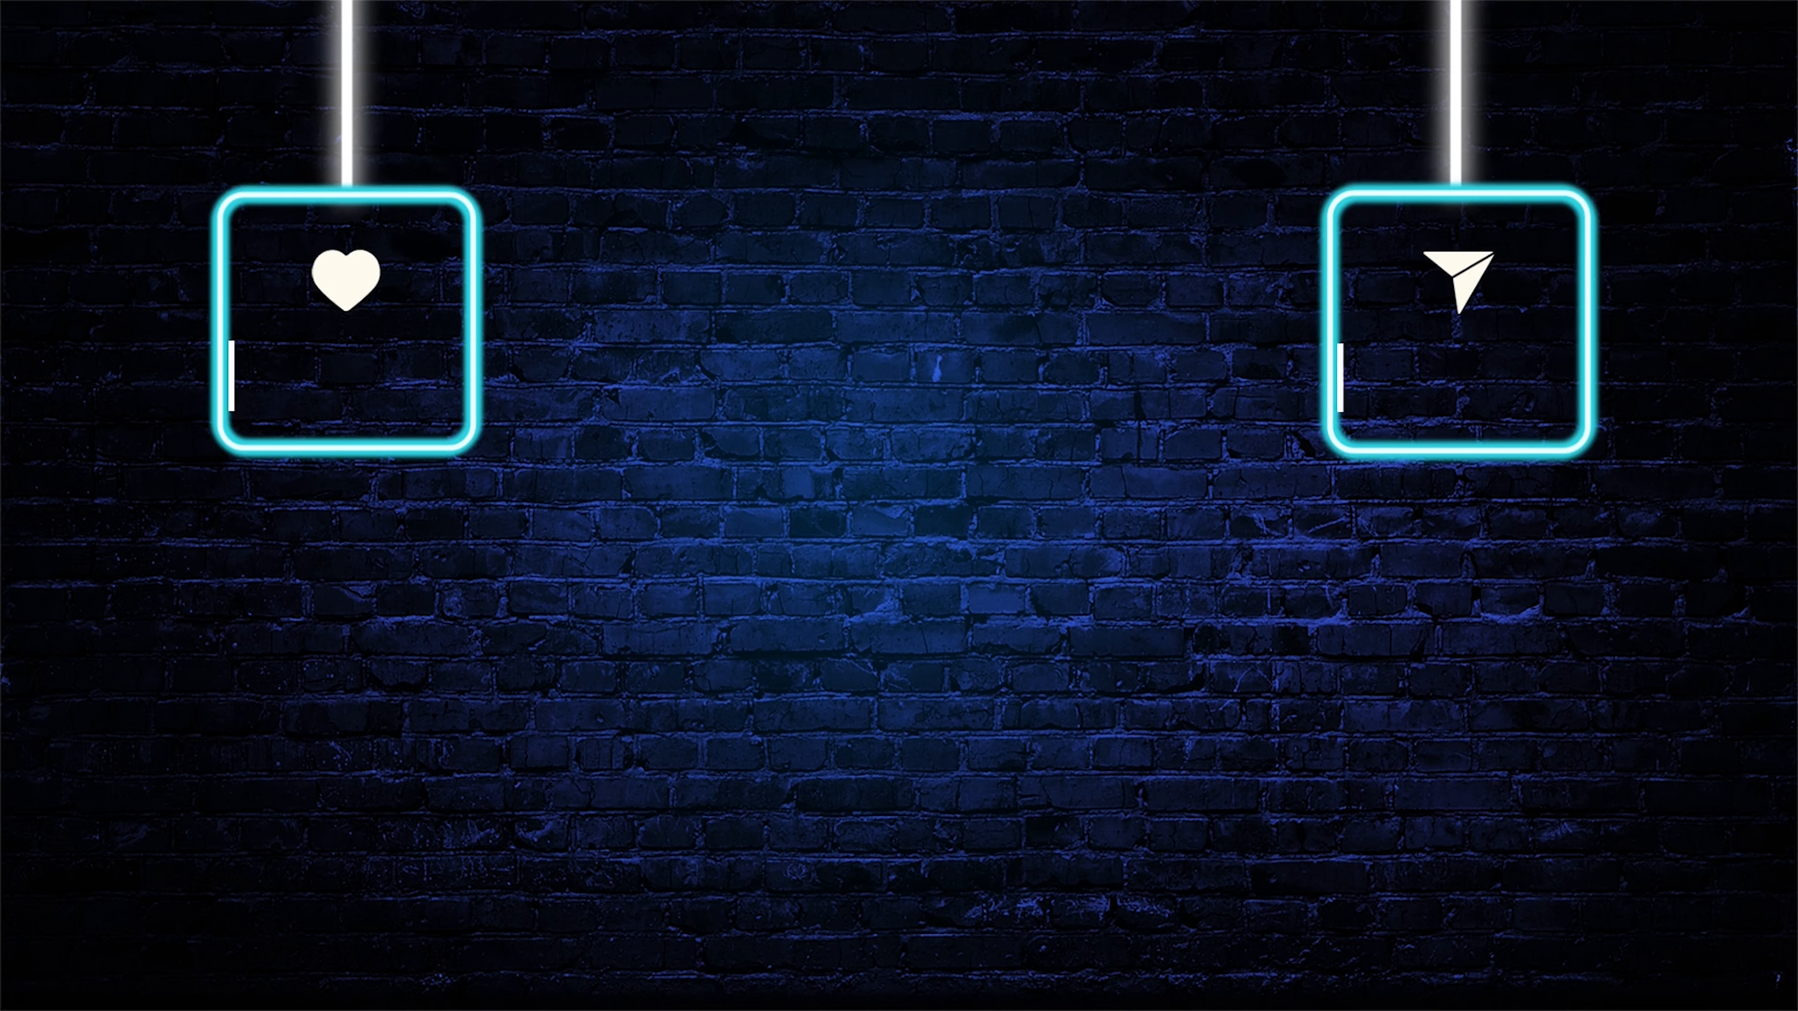